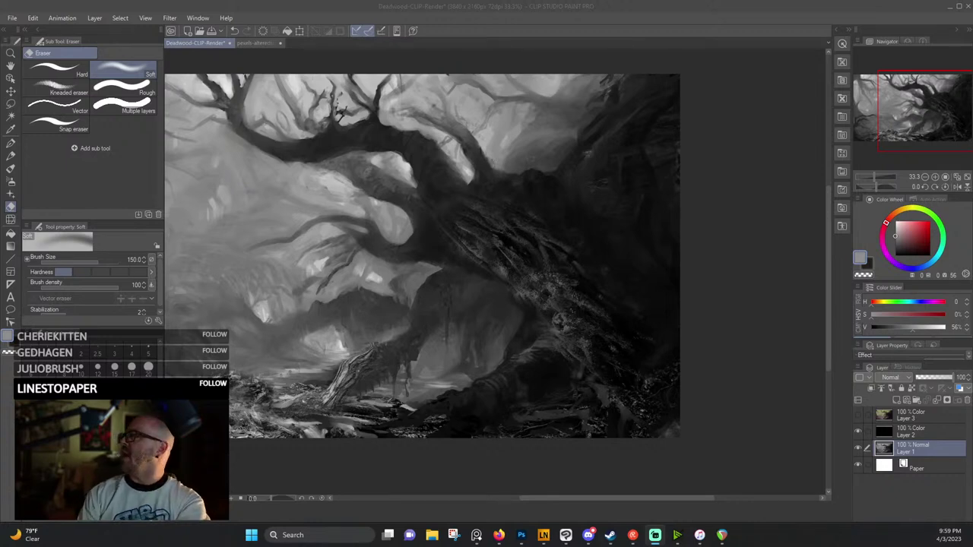
Switch to the Faux-toshop (Wet) brush and paint over the bark at the trunk's upper-left edge with sampled dark greys.
left_click(171, 7)
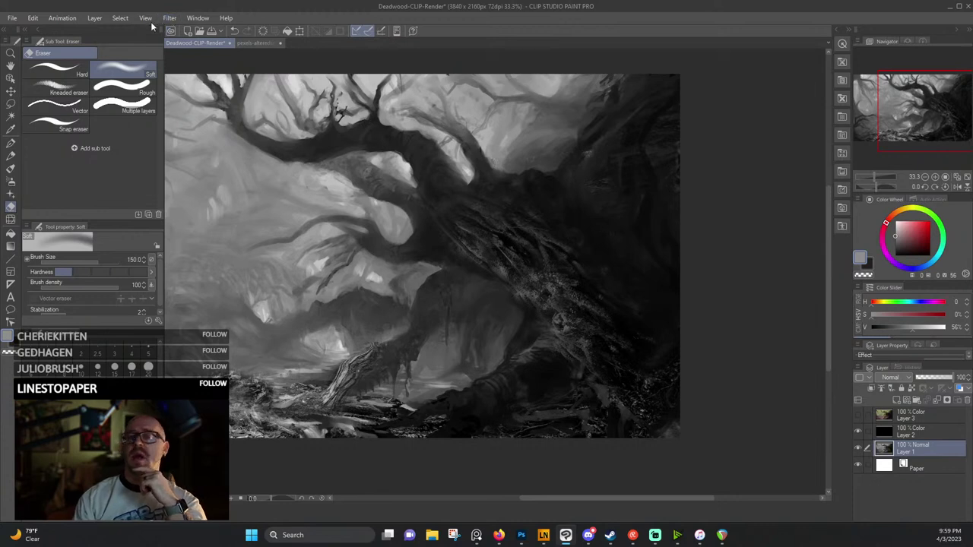
left_click_drag(576, 499, 530, 498)
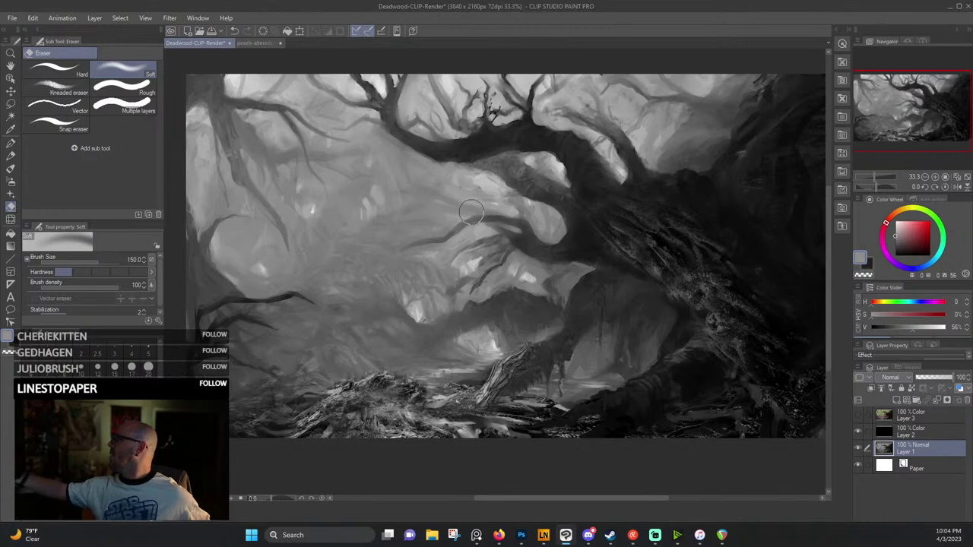
key("b")
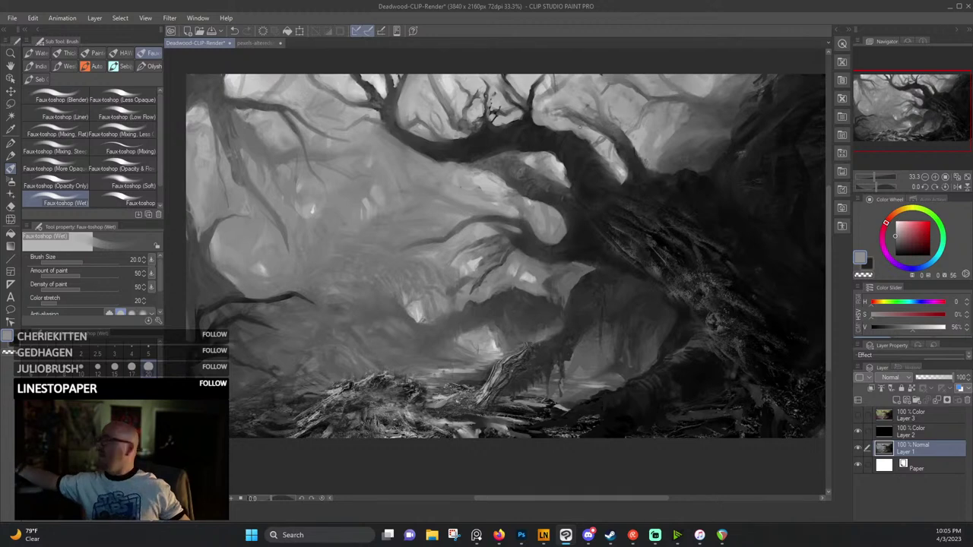
left_click(613, 221, "alt")
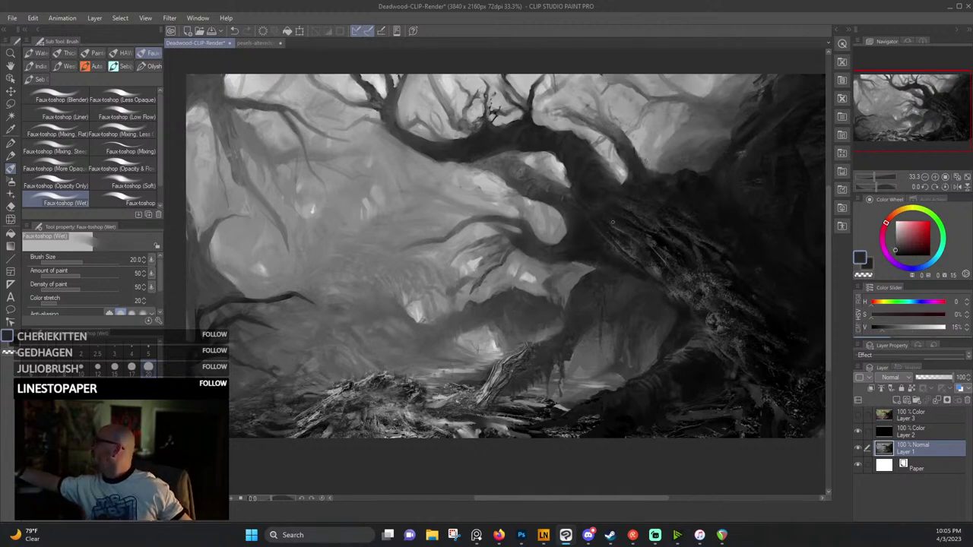
left_click(621, 230, "alt")
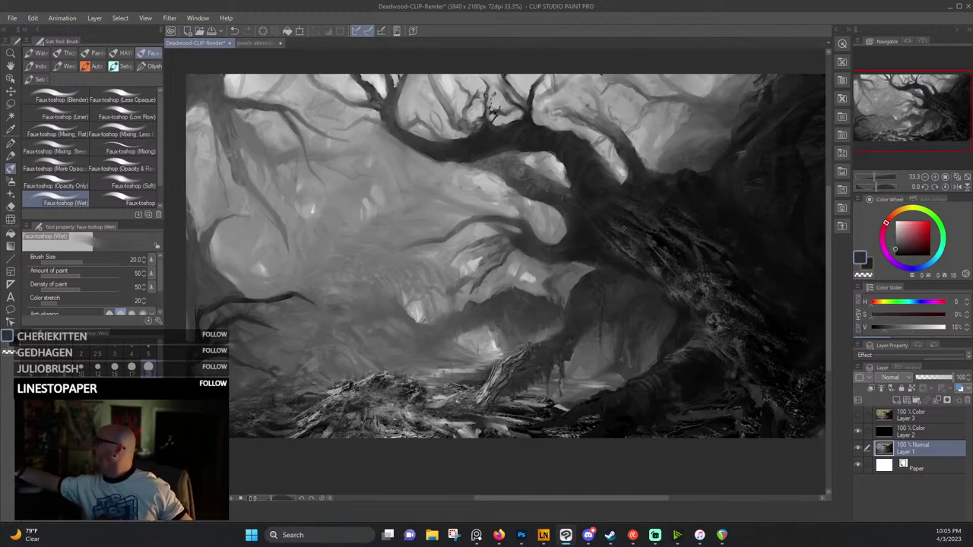
left_click(627, 236, "alt")
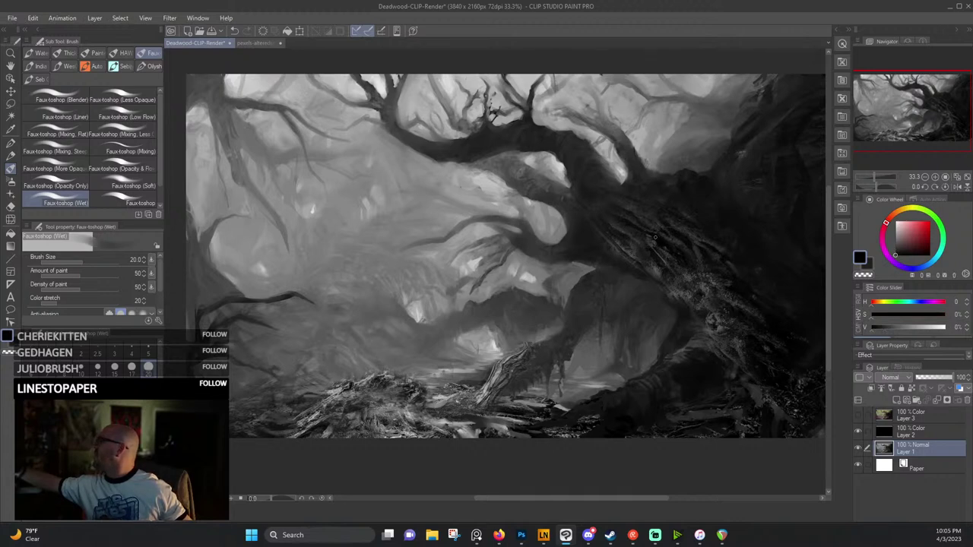
Rework the bark ridges in the middle of the upper trunk with near-black and dark grey tones sampled from it.
left_click(633, 215, "alt")
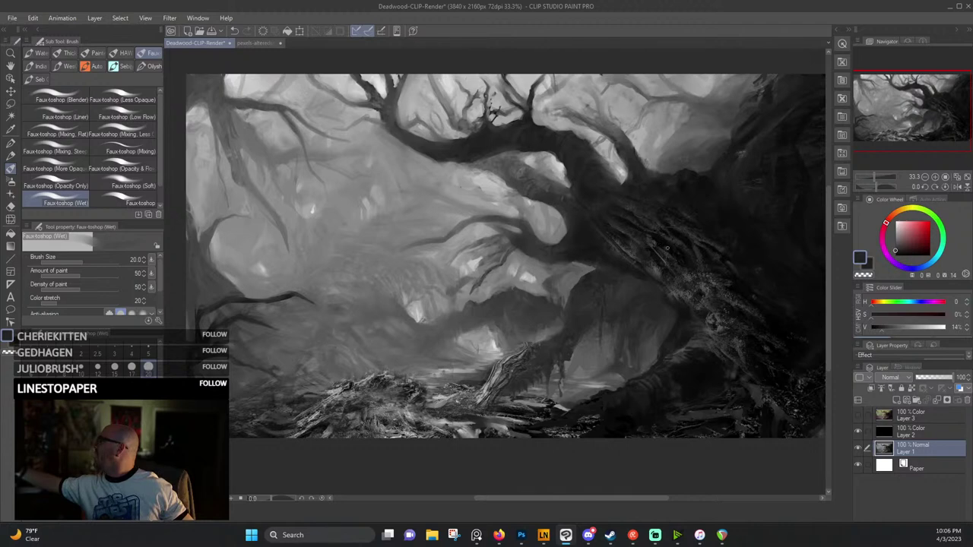
left_click(656, 237, "alt")
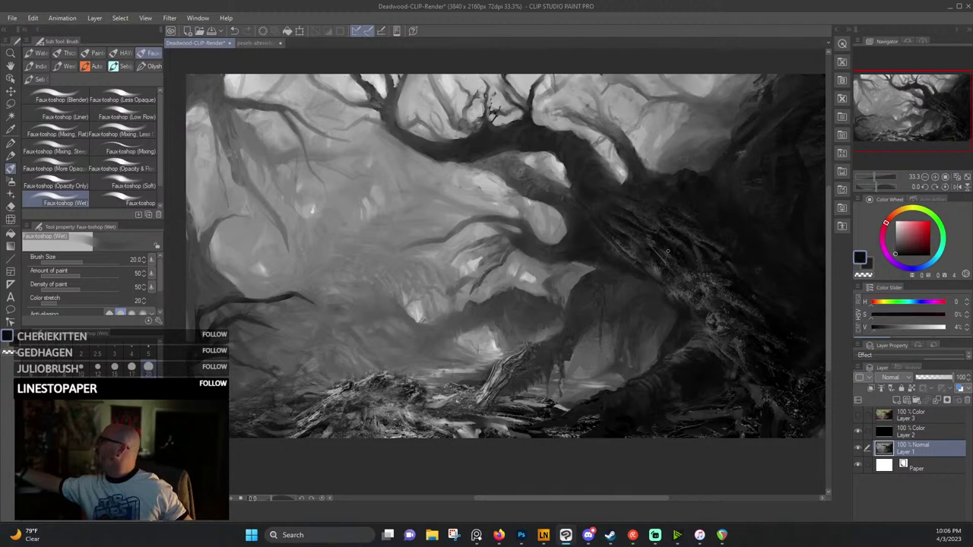
left_click(667, 251, "alt")
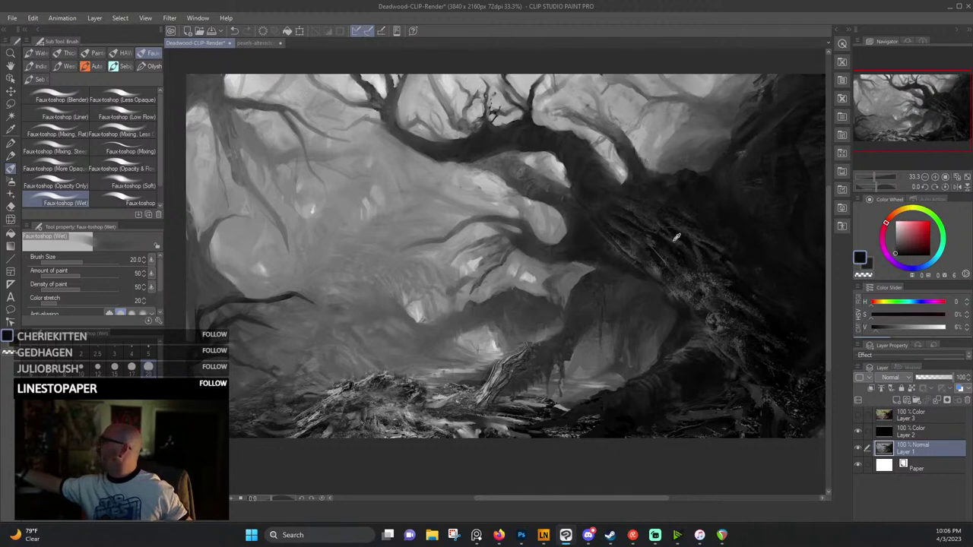
left_click(675, 237, "alt")
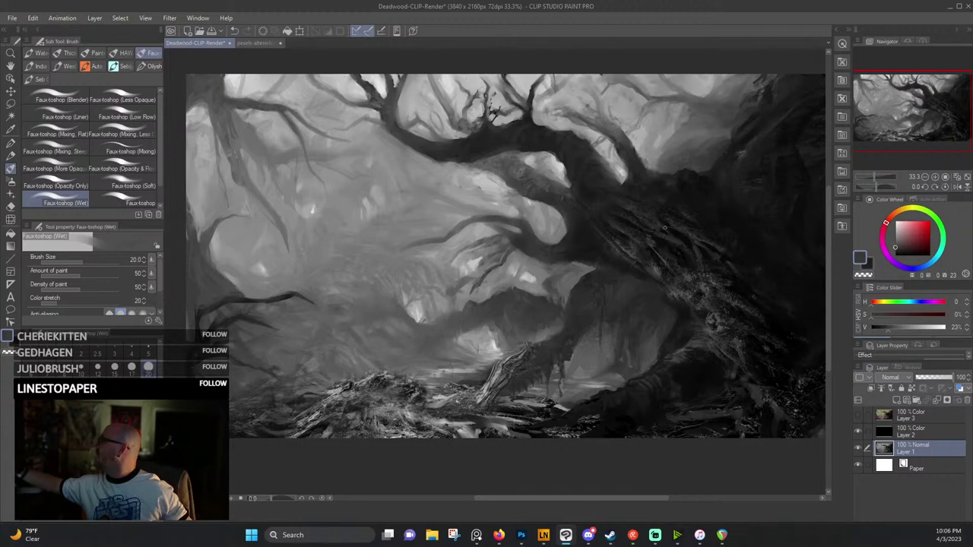
left_click(689, 242, "alt")
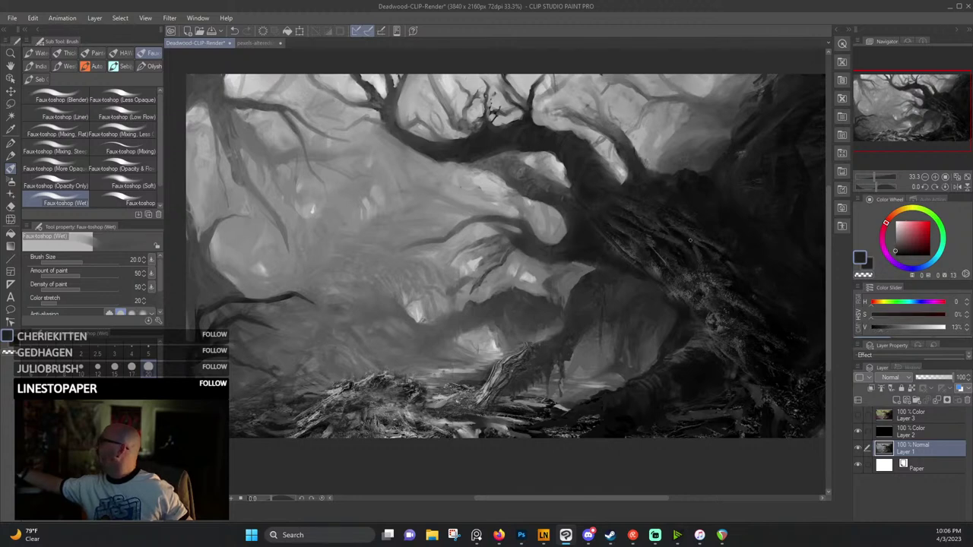
left_click(684, 227, "alt")
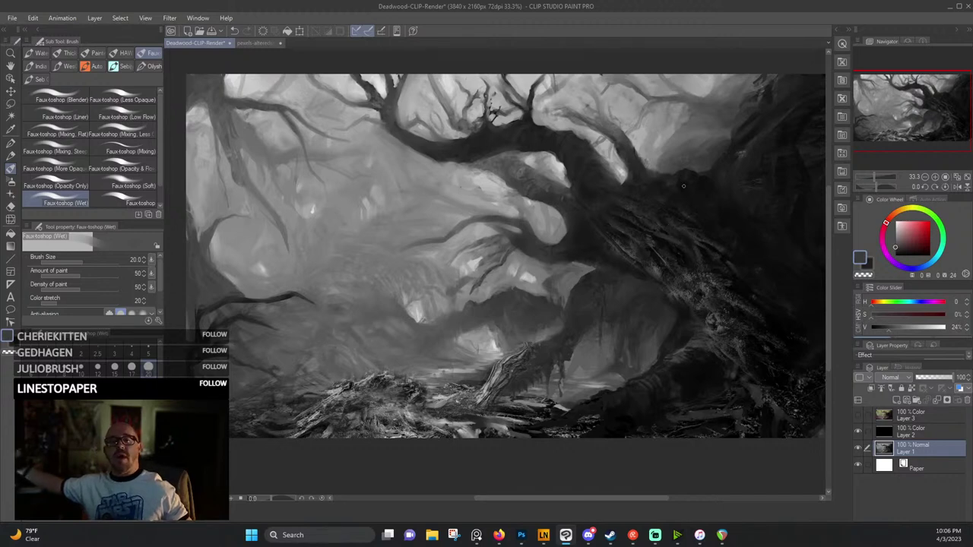
left_click(659, 240, "alt")
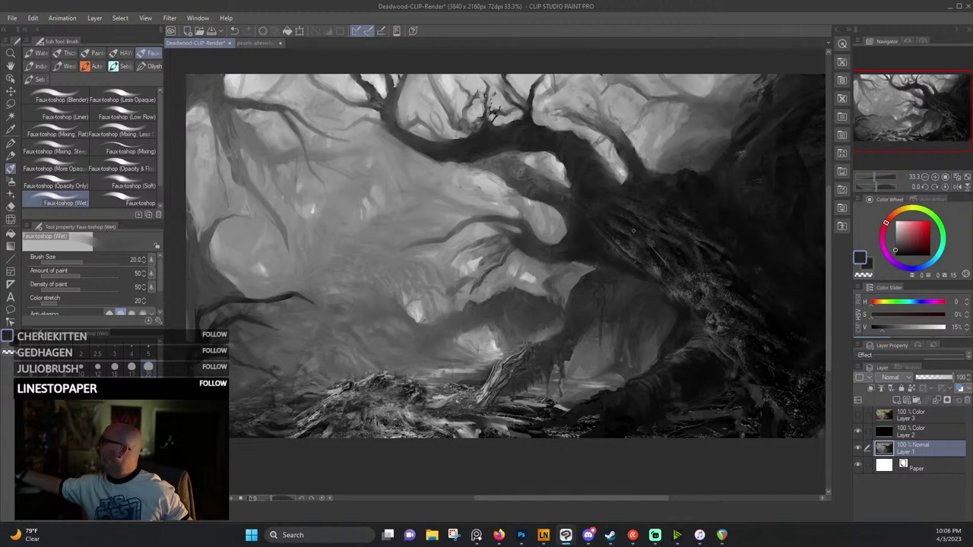
Blend the start of the bark texture into the dark trunk just below the branch fork using sampled greys.
left_click(619, 234, "alt")
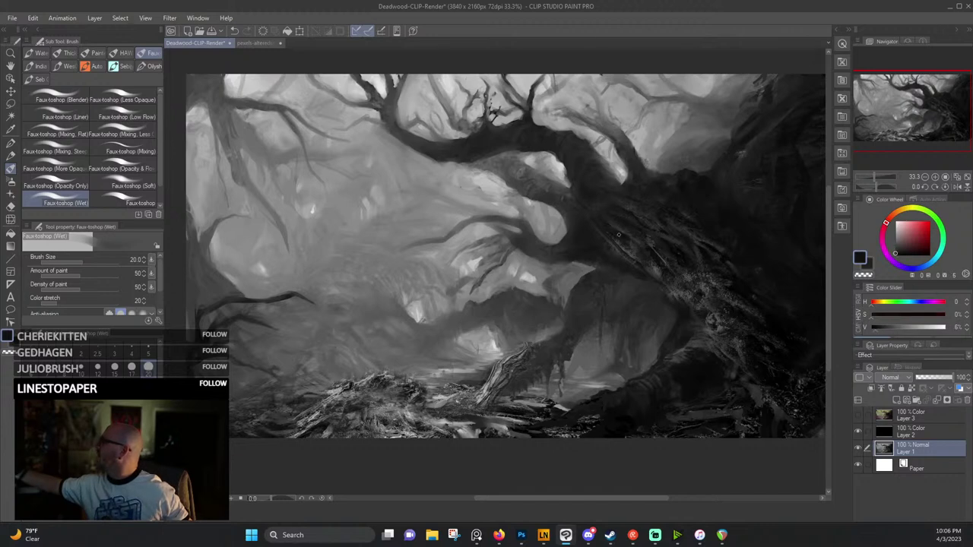
left_click(606, 212, "alt")
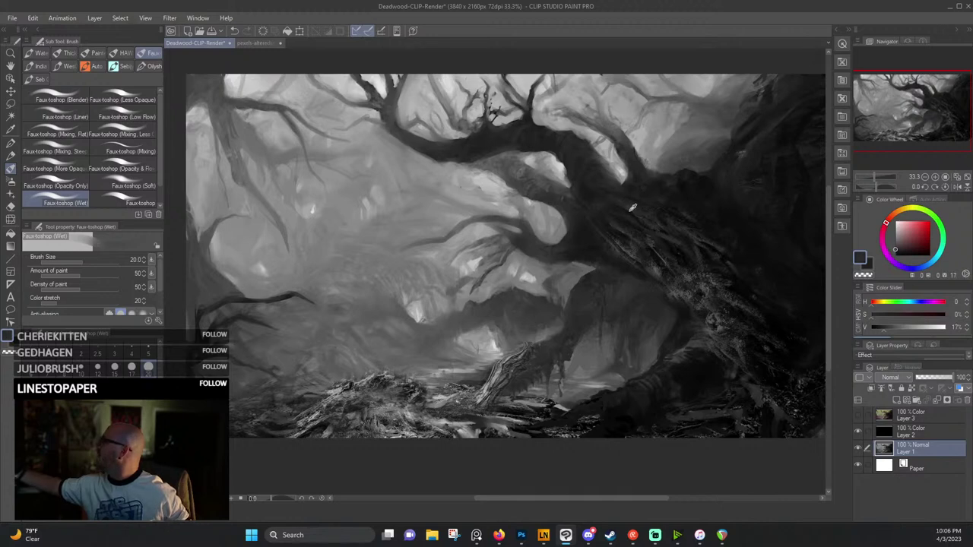
left_click(635, 196, "alt")
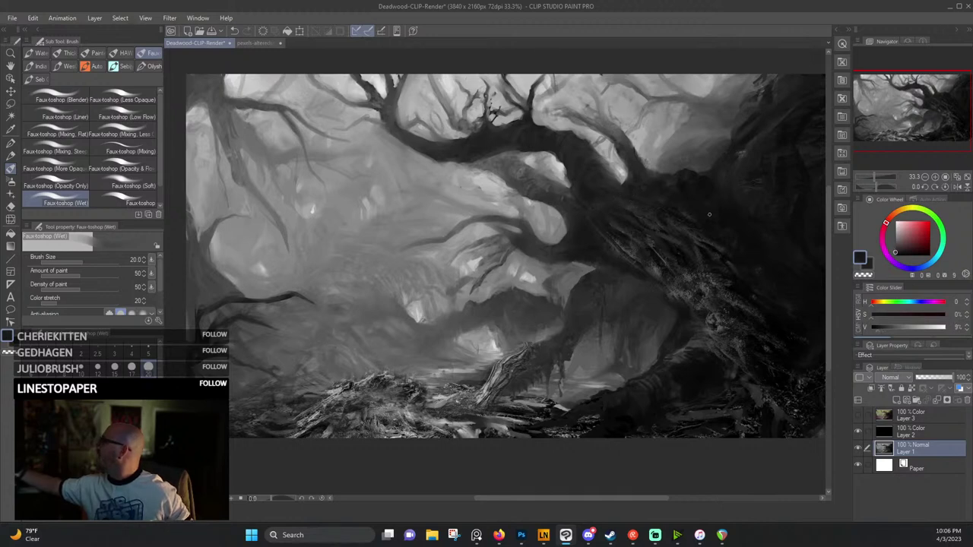
Paint sampled darks and mid-greys down the central bark ridges to the rough, speckled patch on the trunk.
left_click(667, 228, "alt")
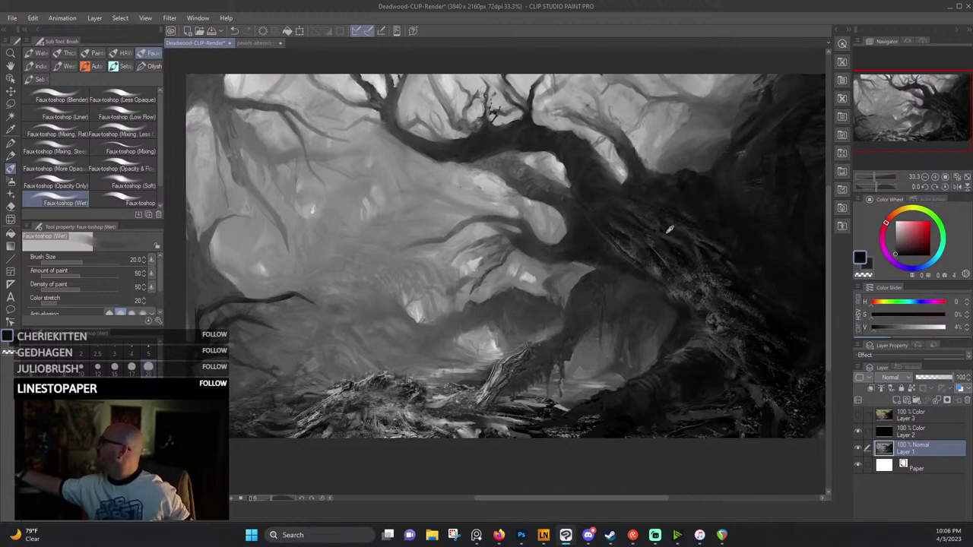
left_click(671, 232, "alt")
left_click(675, 241, "alt")
left_click(674, 255, "alt")
left_click(688, 272, "alt")
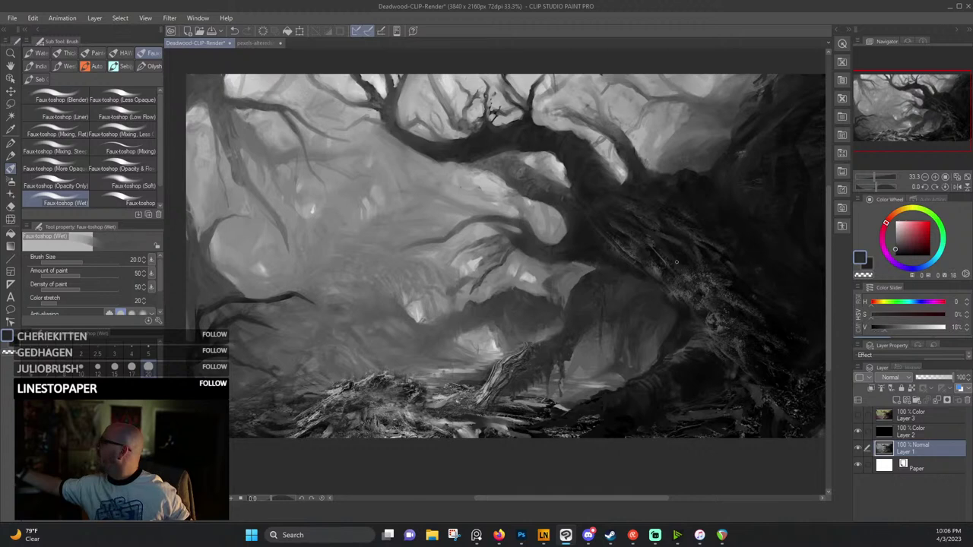
left_click(680, 291, "alt")
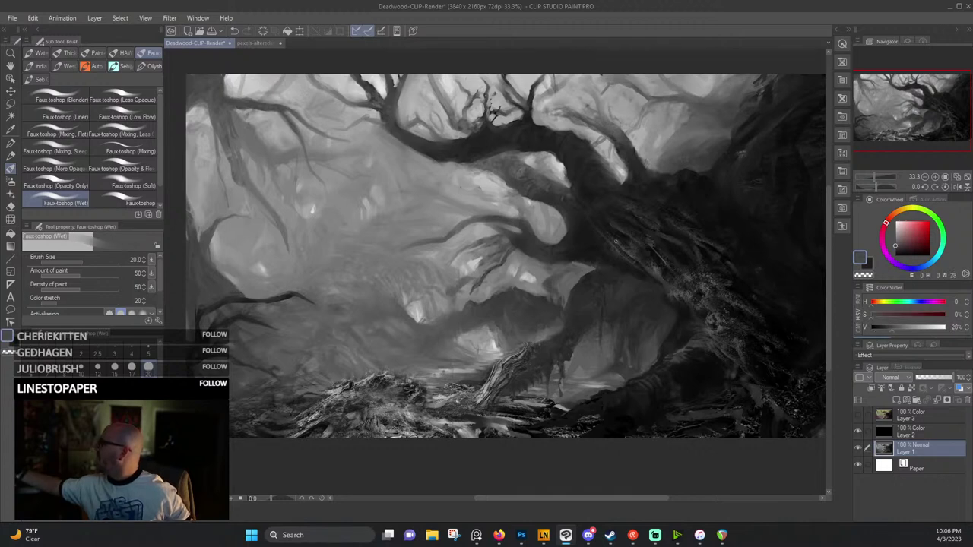
Refine the grooves from the trunk's left bark edge across to its upper ridges with sampled dark greys.
left_click(637, 253, "alt")
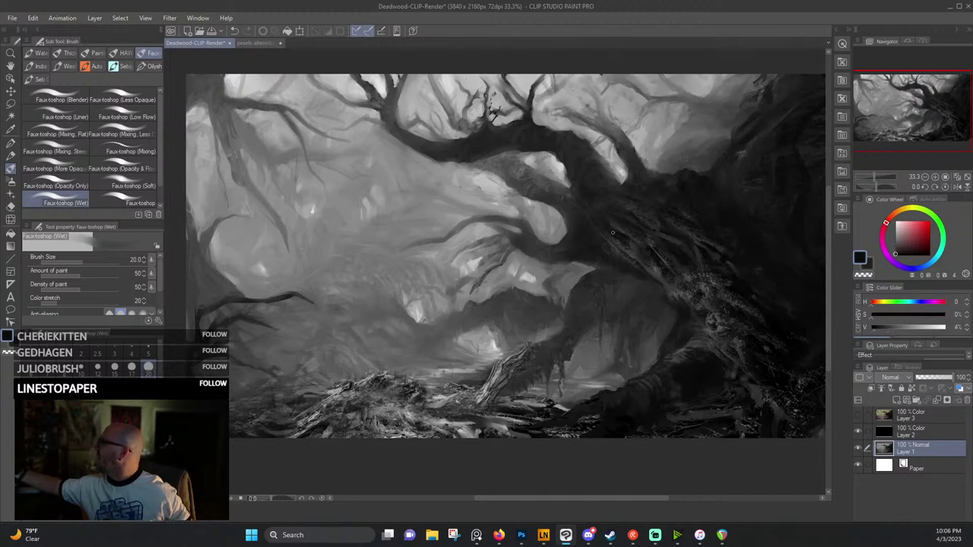
left_click(608, 228, "alt")
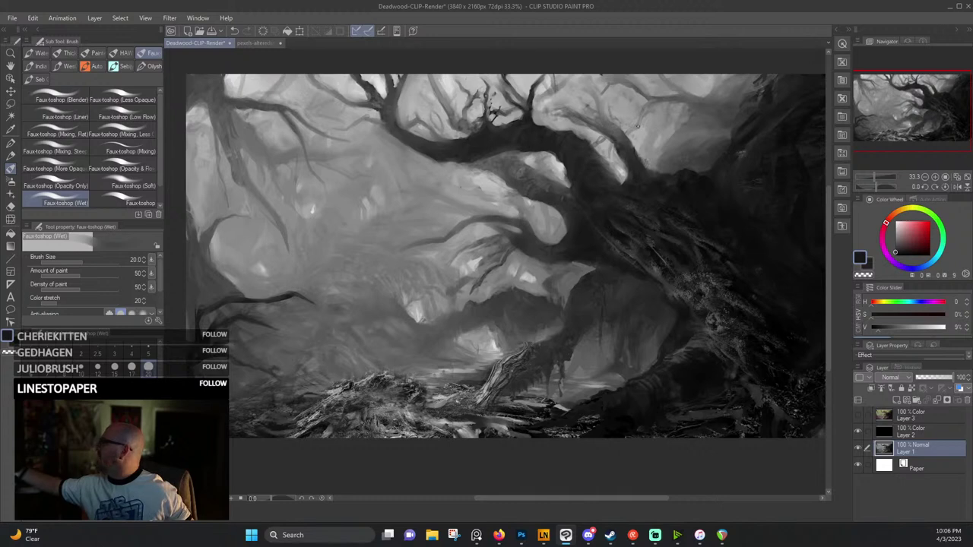
left_click(664, 228, "alt")
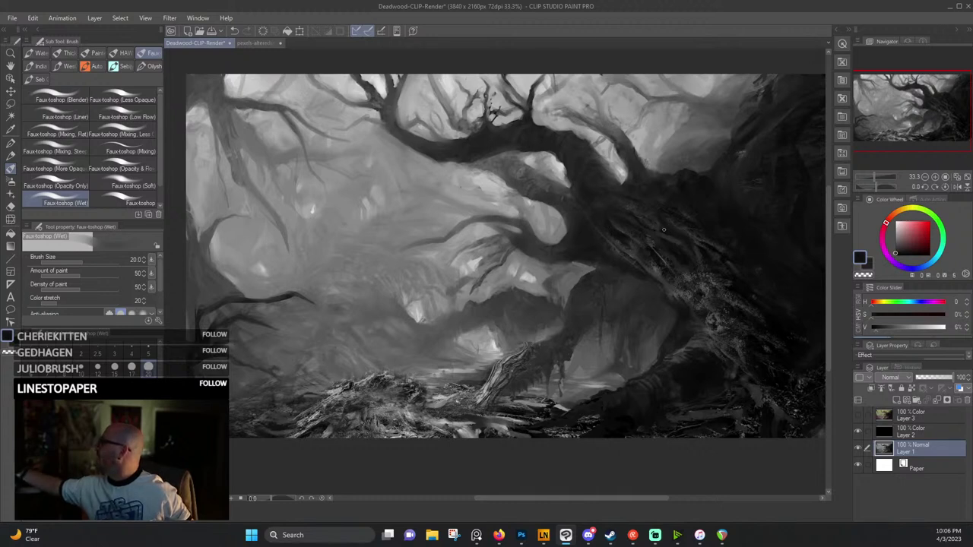
left_click(653, 226, "alt")
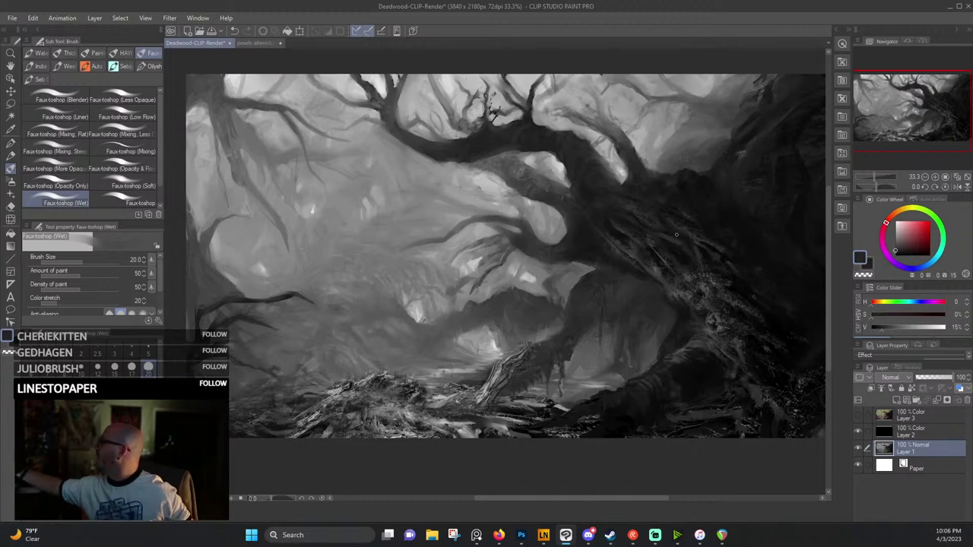
left_click(675, 225, "alt")
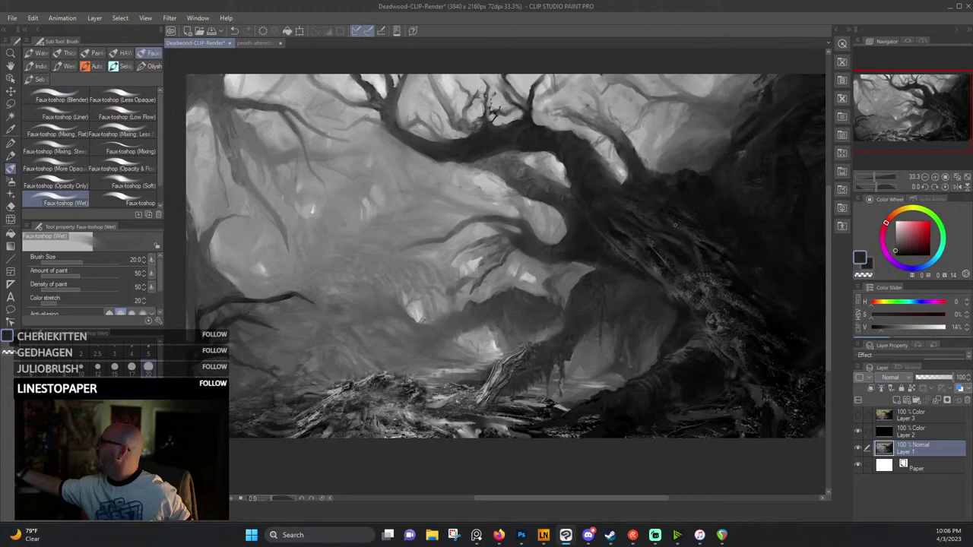
left_click(651, 193, "alt")
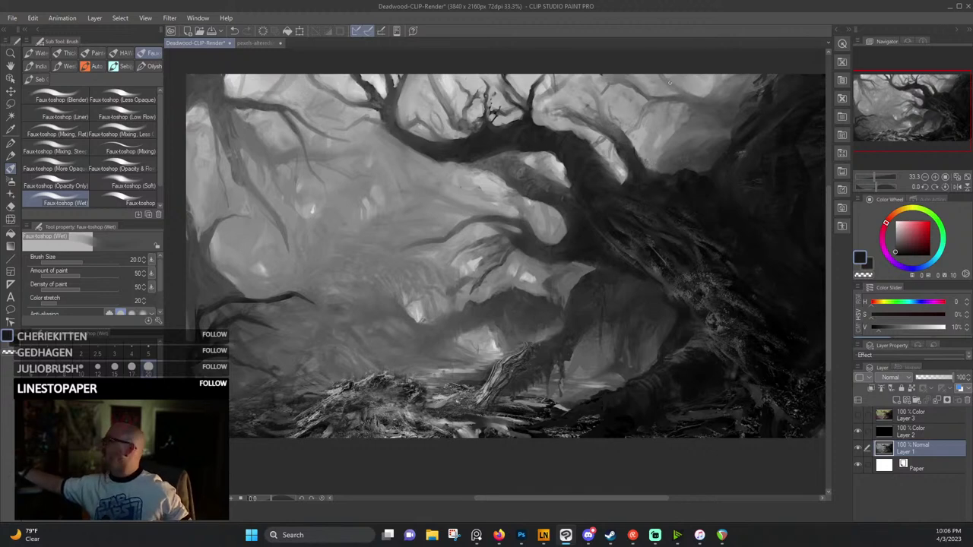
Paint sampled dark greys into the bark at the trunk's shadowed right side and around the speckled patch.
left_click(721, 246, "alt")
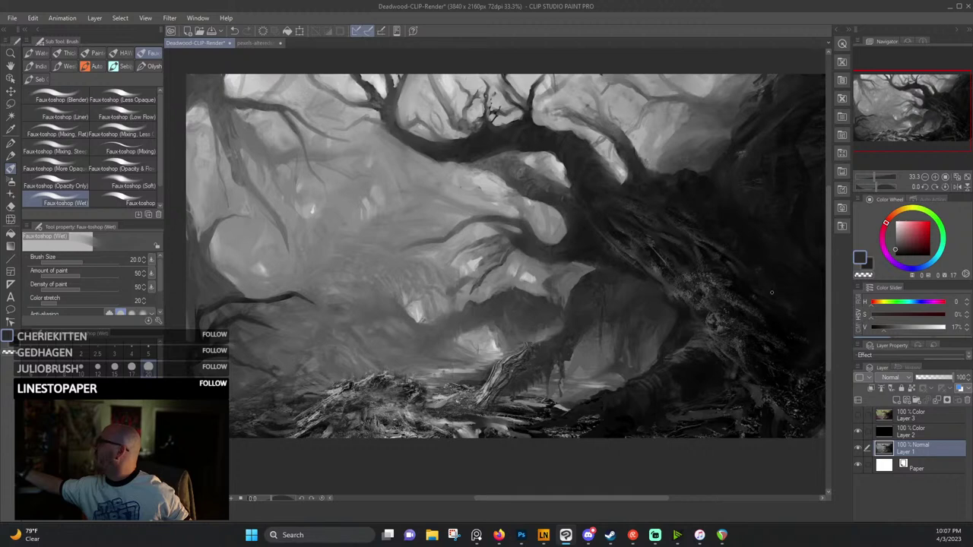
left_click(733, 270, "alt")
left_click(735, 284, "alt")
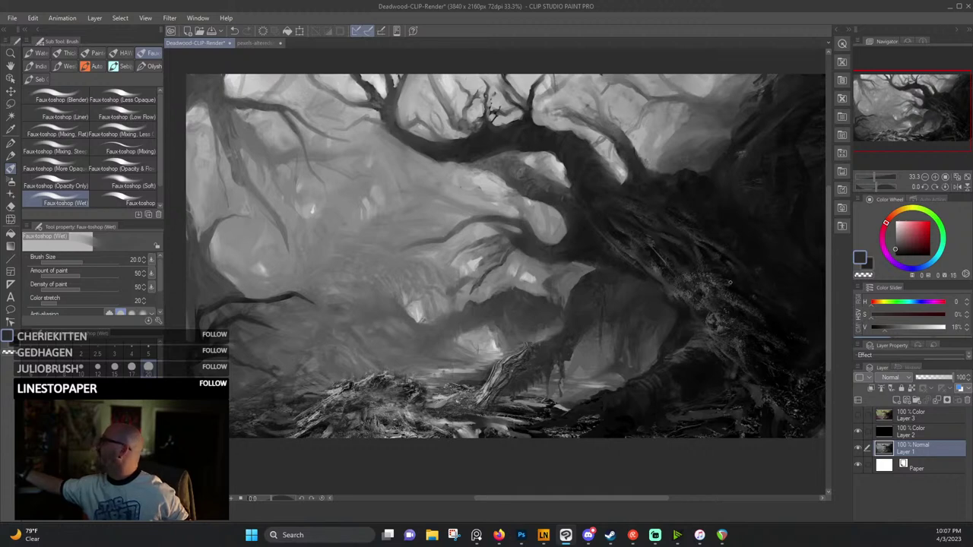
left_click(699, 293, "alt")
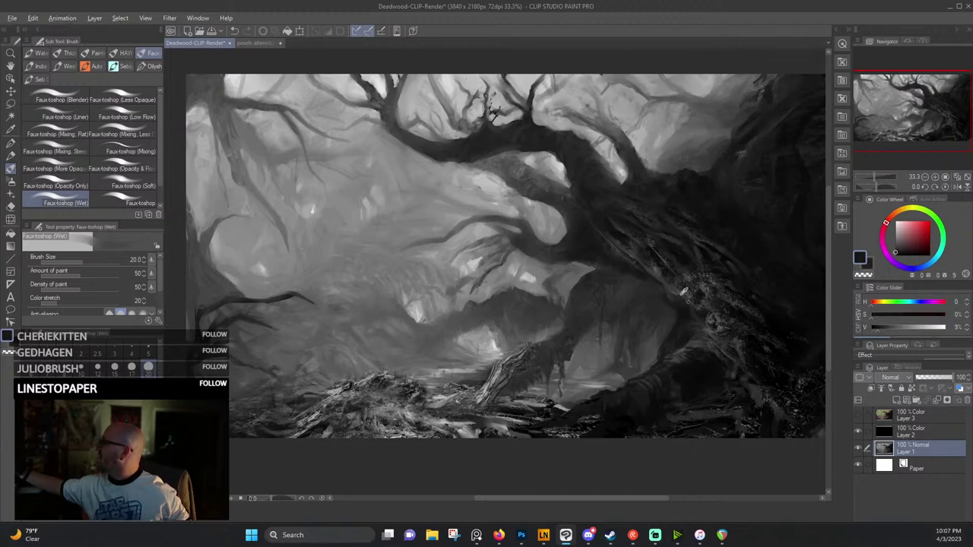
left_click(684, 298, "alt")
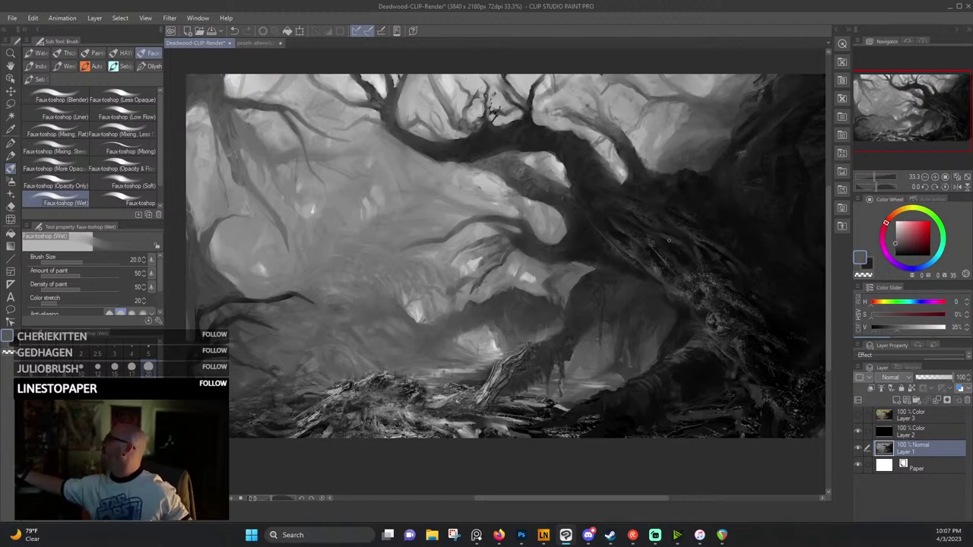
Extend the dark bark strokes from the upper-right ridges toward the top edge of the trunk with sampled tones.
left_click(693, 243, "alt")
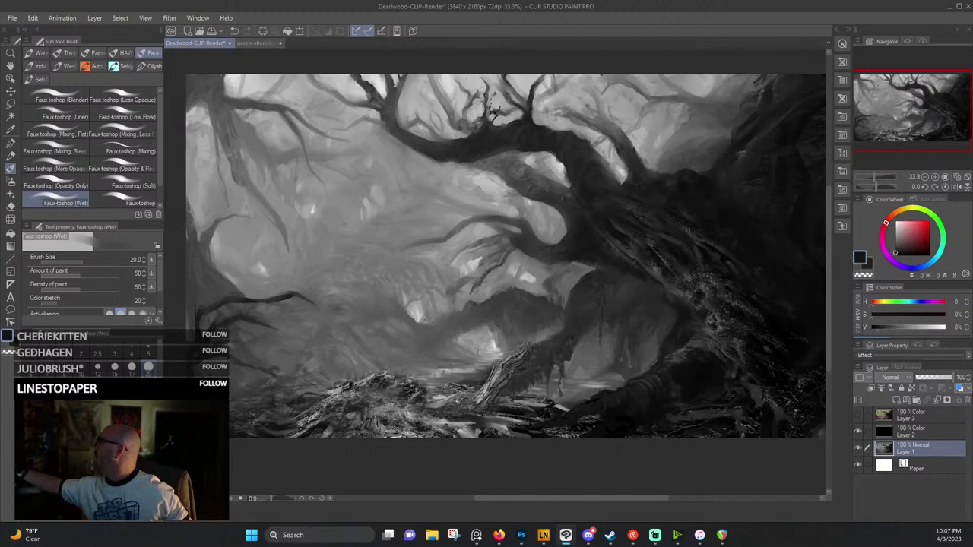
left_click(692, 219, "alt")
left_click(674, 185, "alt")
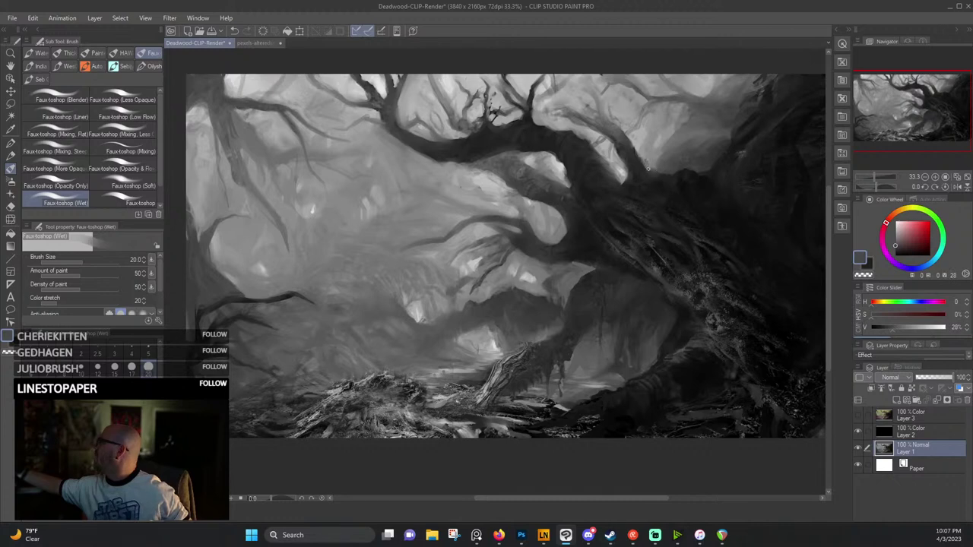
Clean up the forked branch where it joins the top of the trunk with sampled dark and light greys.
left_click(648, 167, "alt")
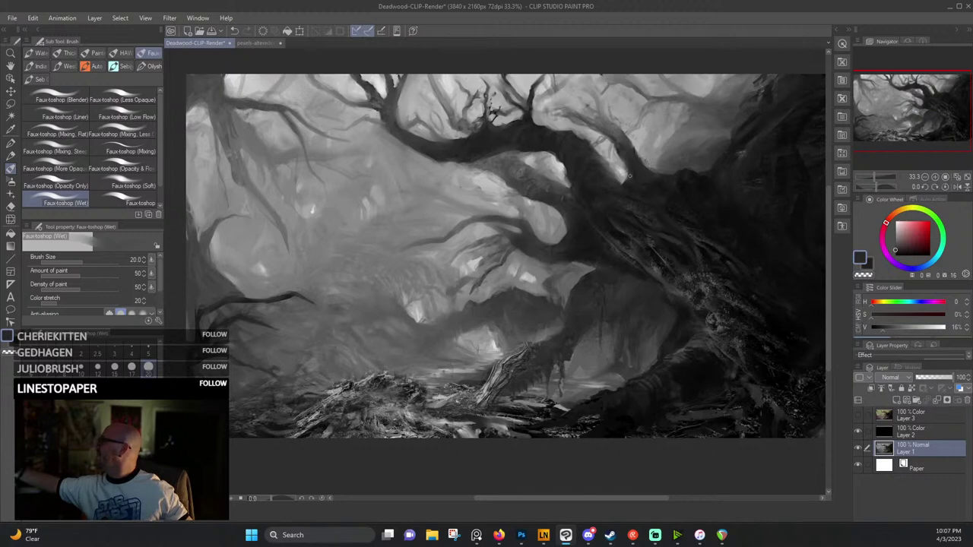
left_click(627, 171, "alt")
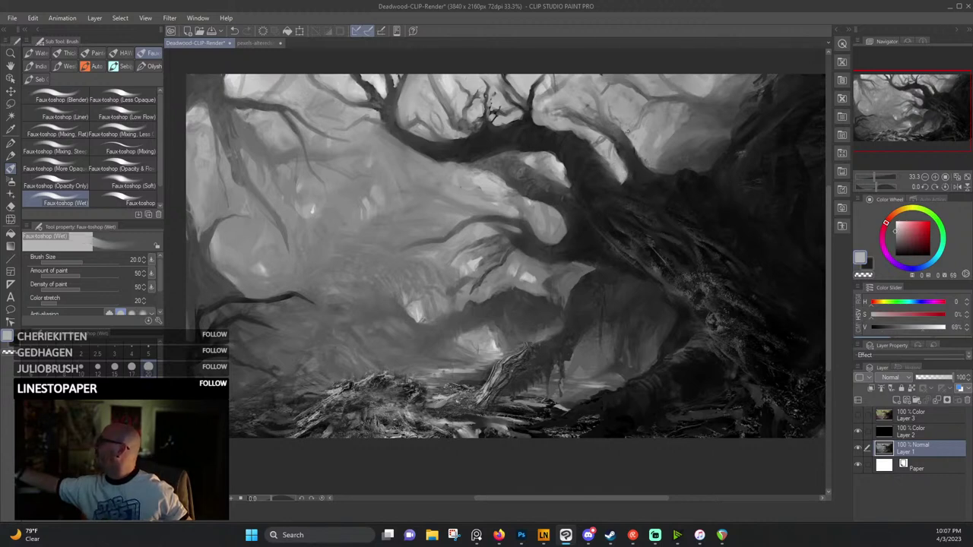
left_click(615, 140, "alt")
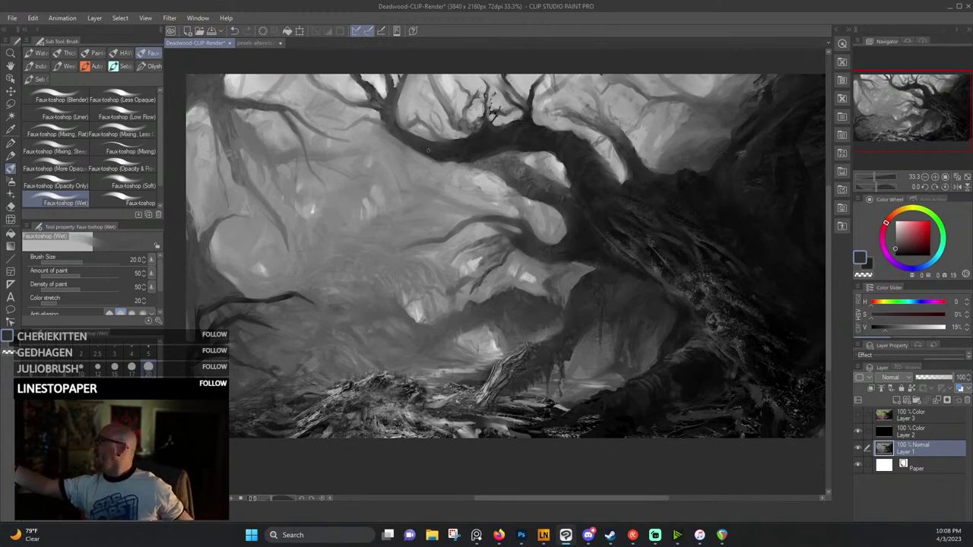
Refine the large limb's upper-left fork and the gaps between its twigs with sampled mid-grey and light tones.
left_click(419, 129, "alt")
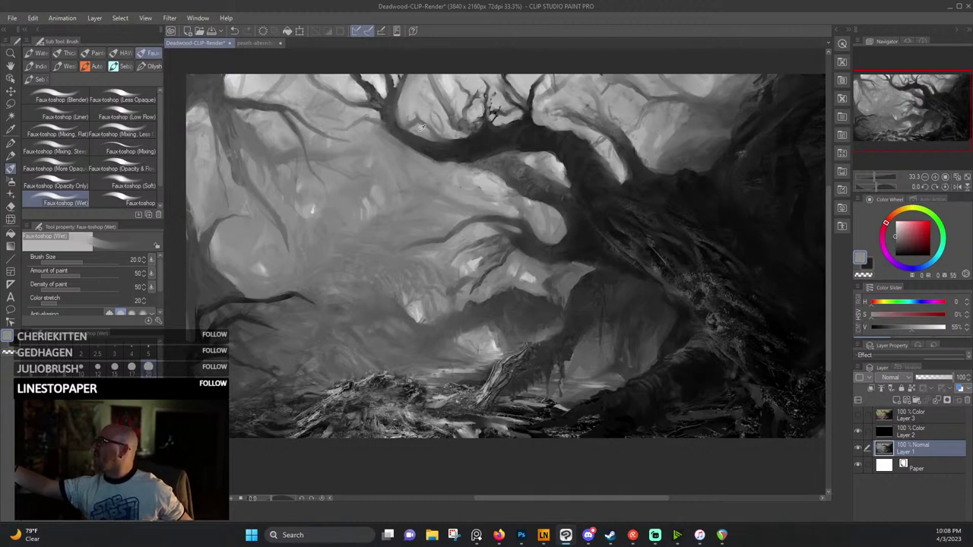
left_click(400, 116, "alt")
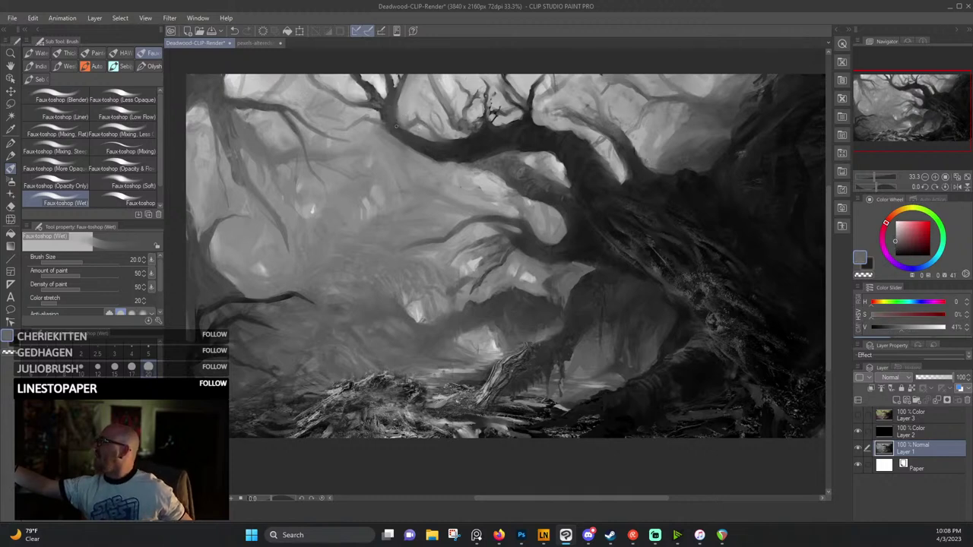
left_click_drag(393, 117, 406, 134)
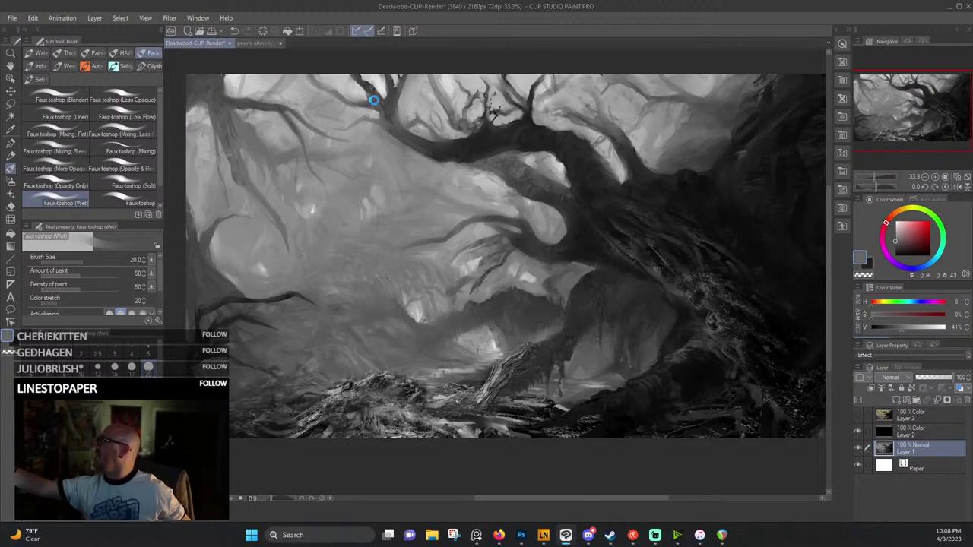
left_click_drag(364, 84, 374, 85)
left_click(377, 83, "alt")
left_click_drag(376, 86, 373, 83)
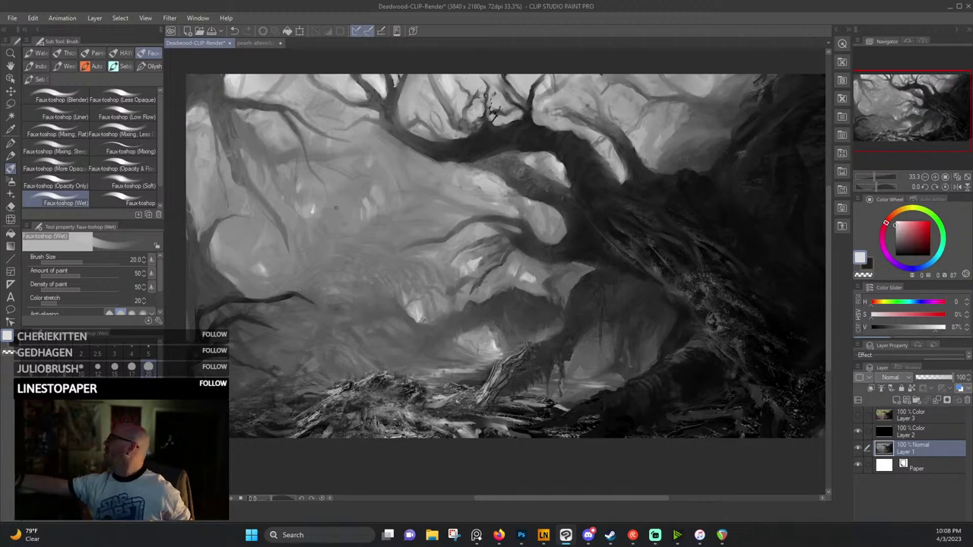
Paint sampled dark greys along the large arching limb and into the bark where it joins the trunk.
left_click(435, 157, "alt")
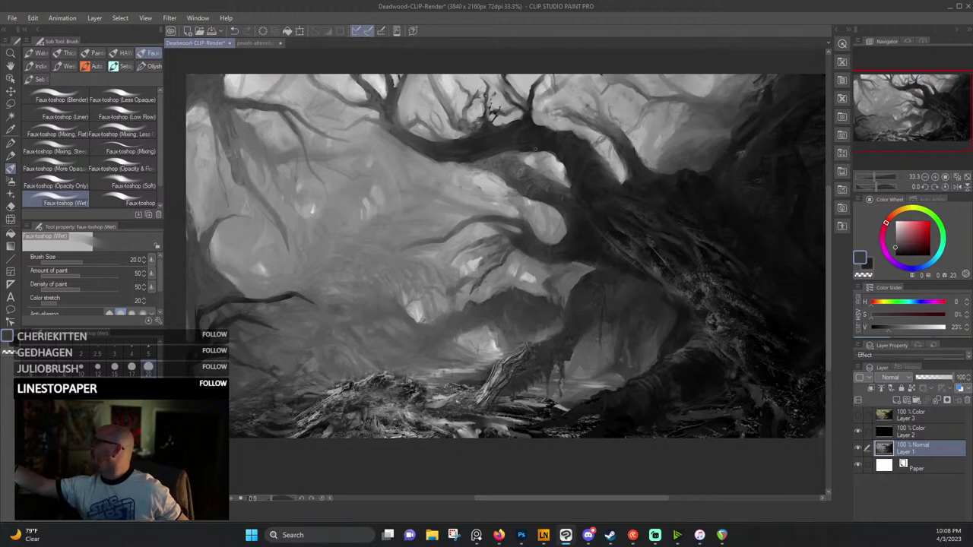
left_click(582, 194, "alt")
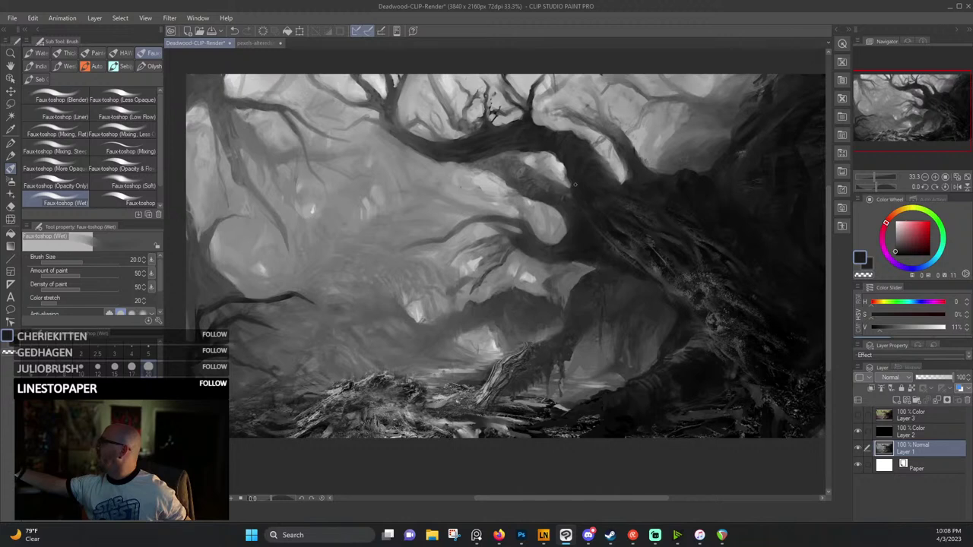
left_click(605, 231, "alt")
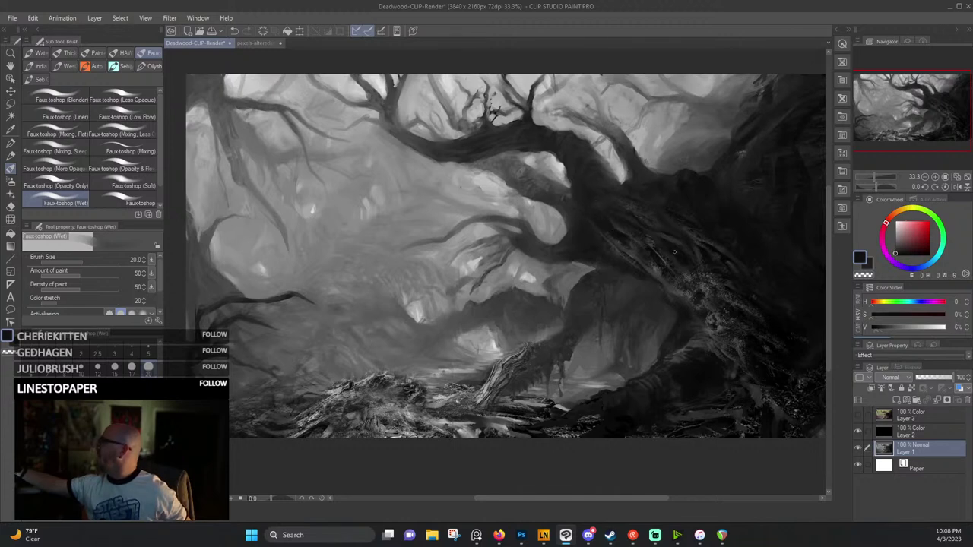
left_click(606, 216, "alt")
Refine the trunk's underside edge above the hanging moss with sampled mid and dark greys.
left_click(584, 277, "alt")
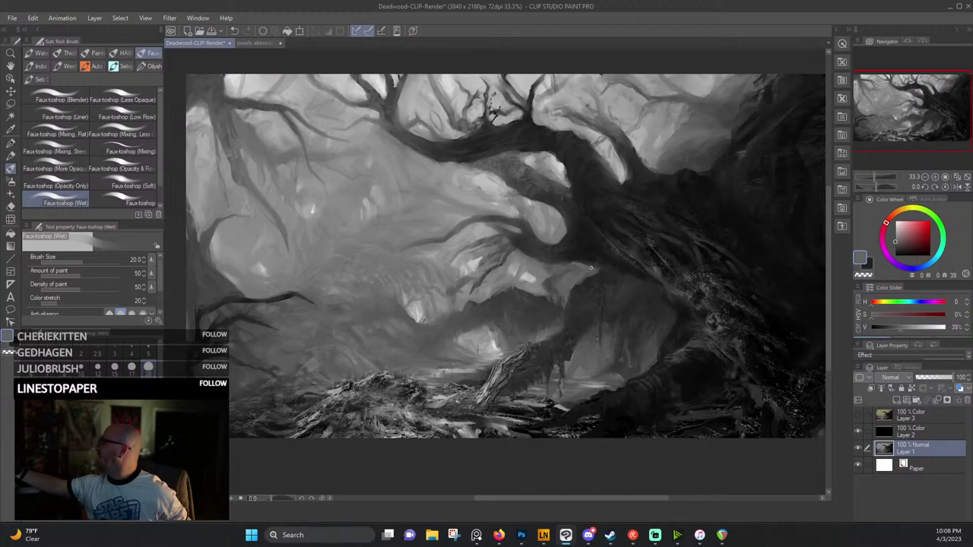
left_click(589, 271, "alt")
left_click(586, 264, "alt")
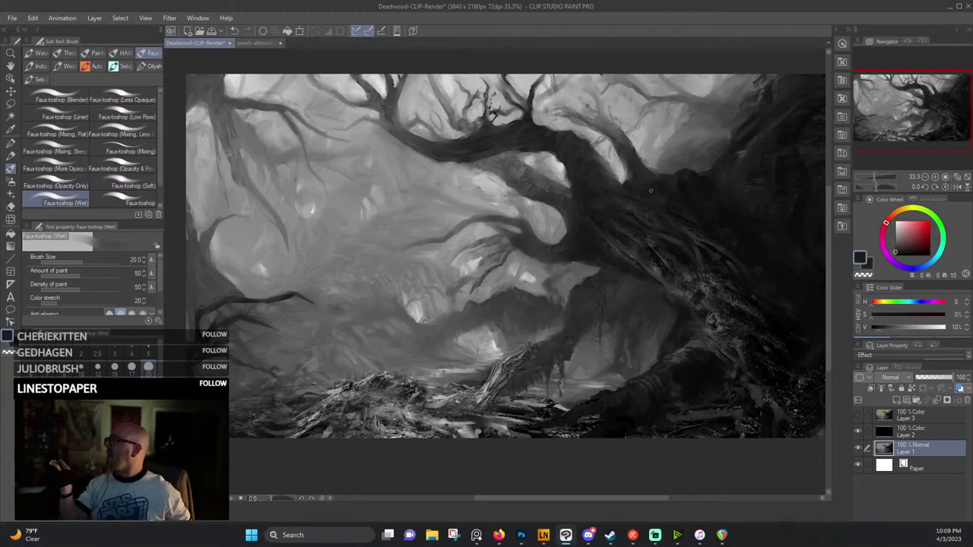
Shape the upper and lower edges of the large limb's left bend with sampled background and bark greys.
left_click(431, 164, "alt")
left_click(432, 134, "alt")
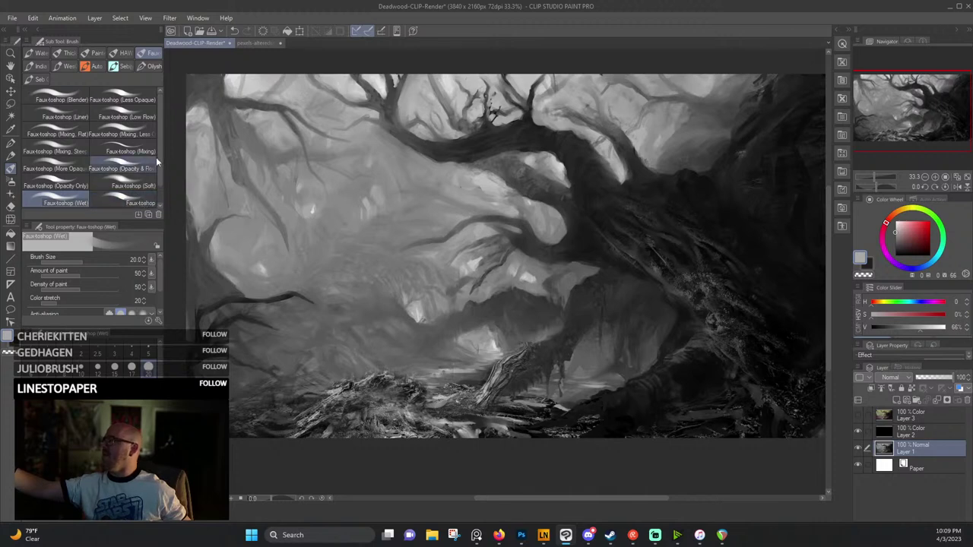
scroll(158, 161, "down", 1)
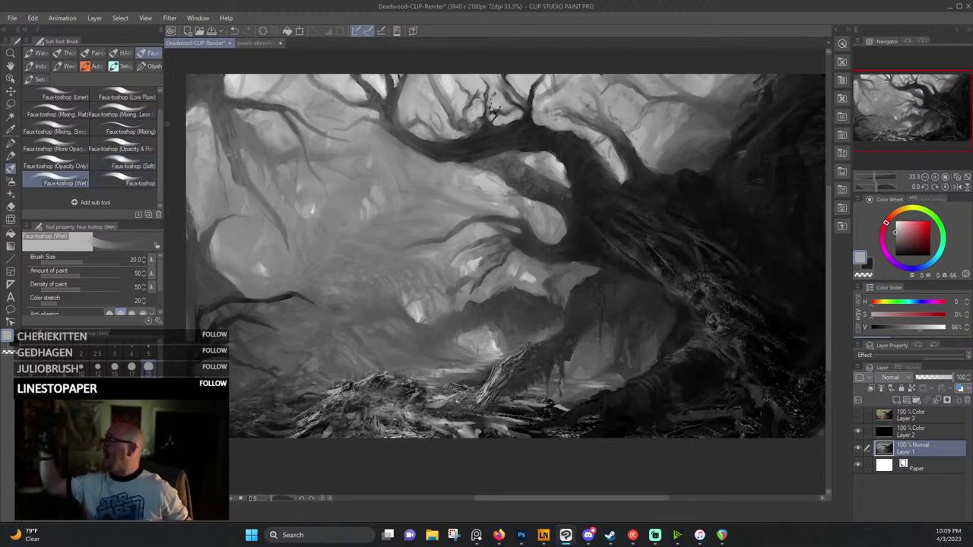
left_click(428, 156, "alt")
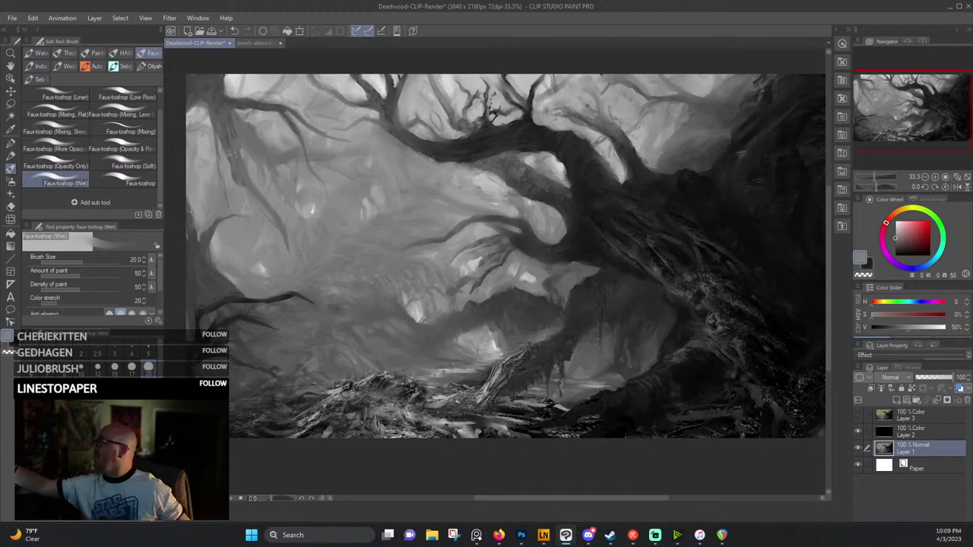
left_click(409, 144, "alt")
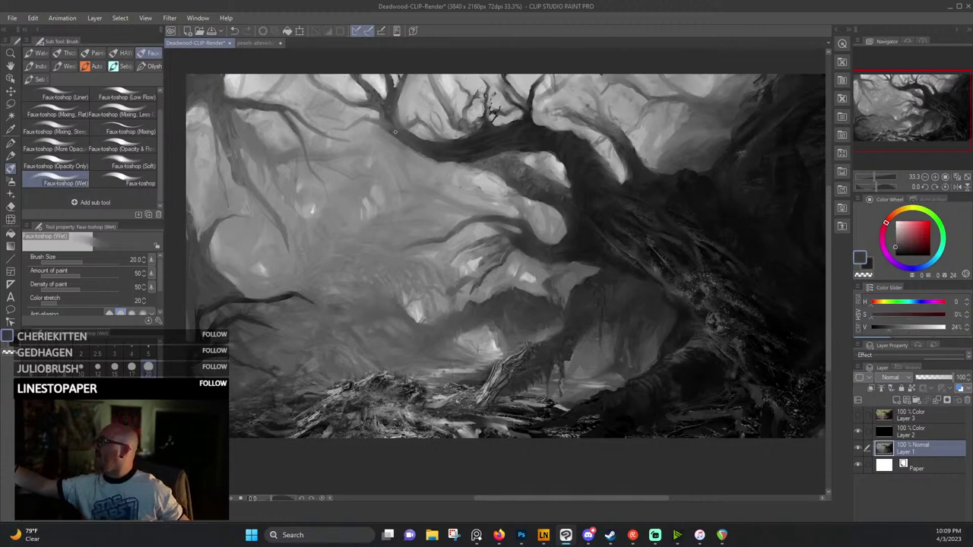
Sharpen the thin twigs at the canvas's upper edge above the limb's fork with alternating sampled light and dark greys.
left_click(367, 96, "alt")
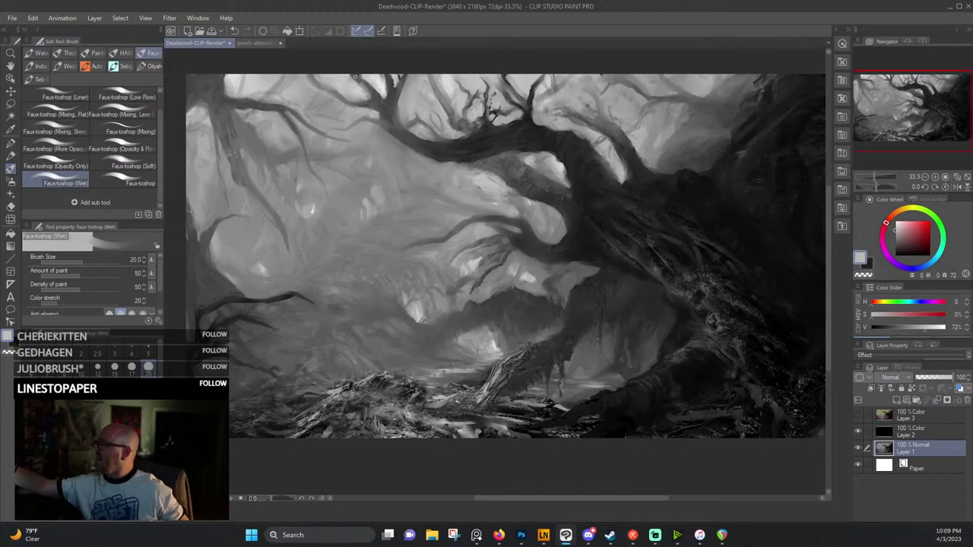
left_click(367, 77, "alt")
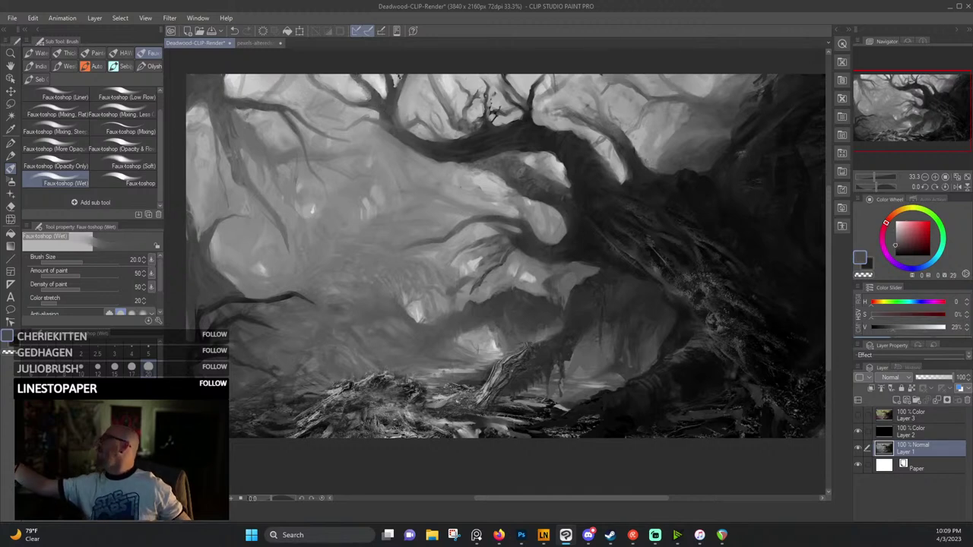
left_click(409, 90, "alt")
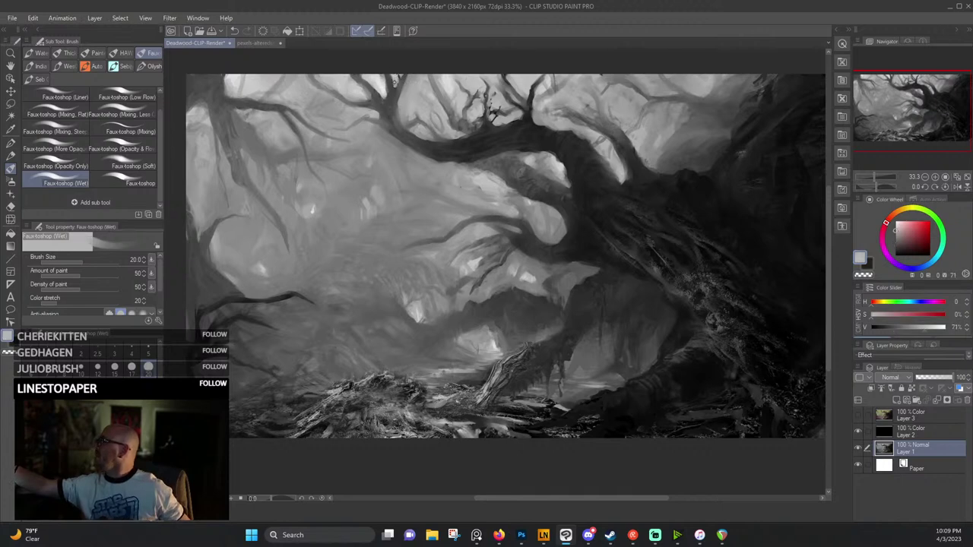
left_click(400, 80, "alt")
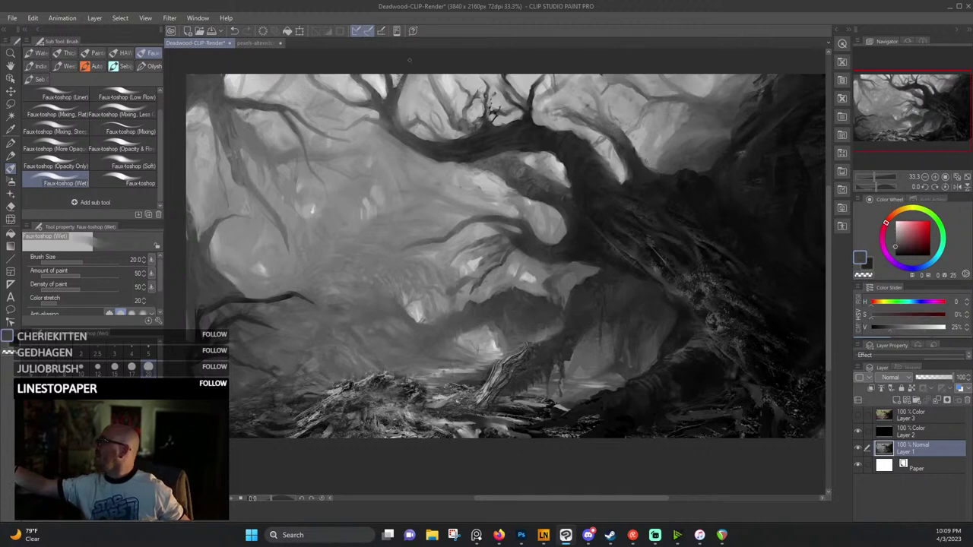
Switch to the Faux-toshop brush and test it with a dark stroke over the misty background, undoing the stroke.
left_click(151, 184)
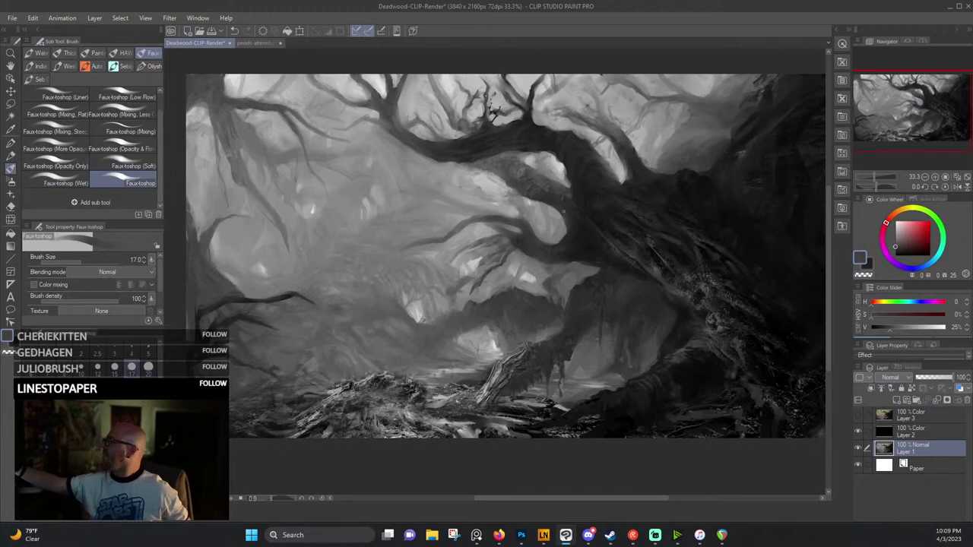
left_click(620, 246, "alt")
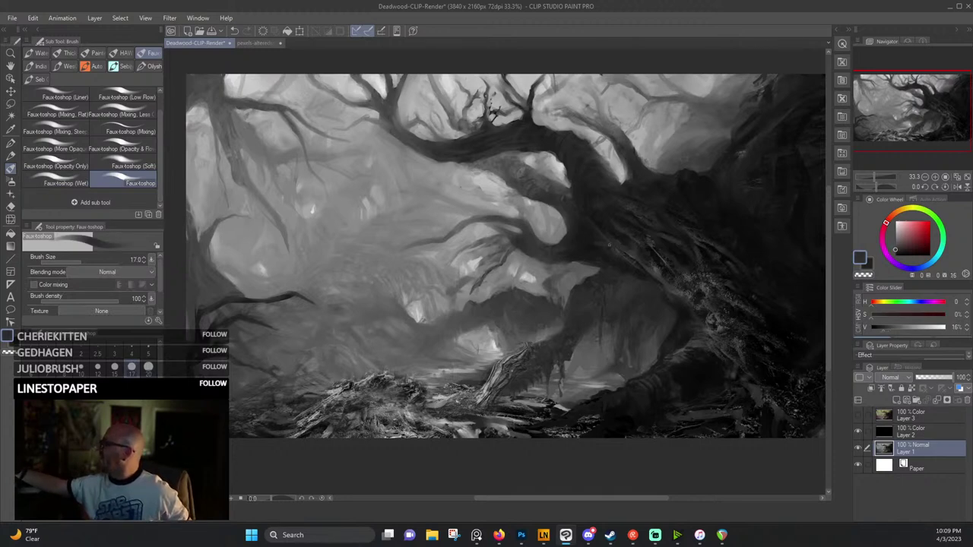
left_click_drag(410, 199, 395, 231)
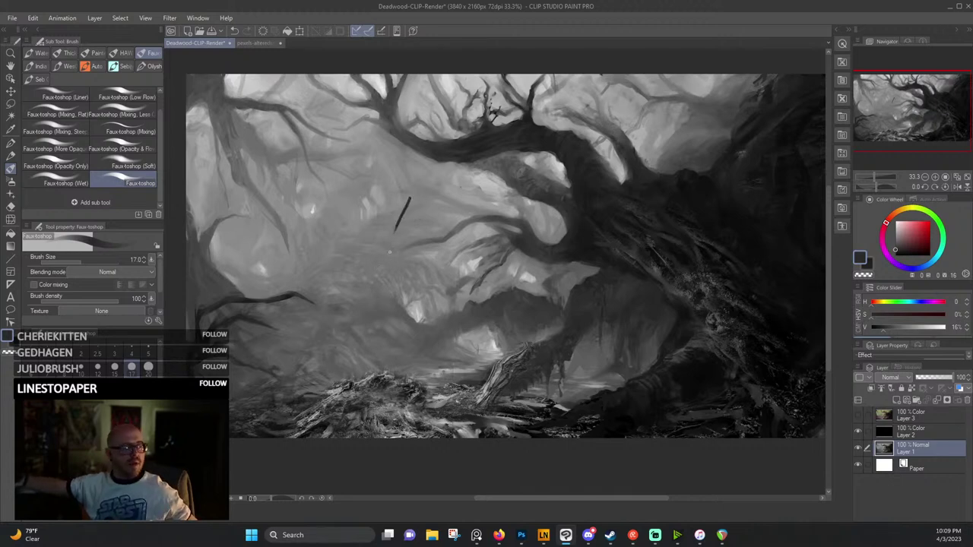
key("ctrl+z")
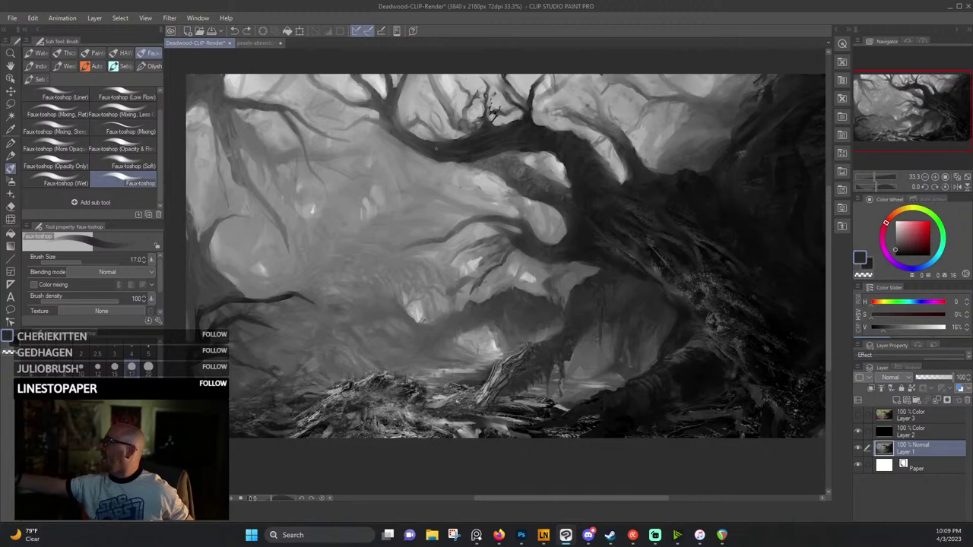
Refine the curved lower branch and the mist around it with sampled mid, dark and light greys.
left_click(403, 238, "alt")
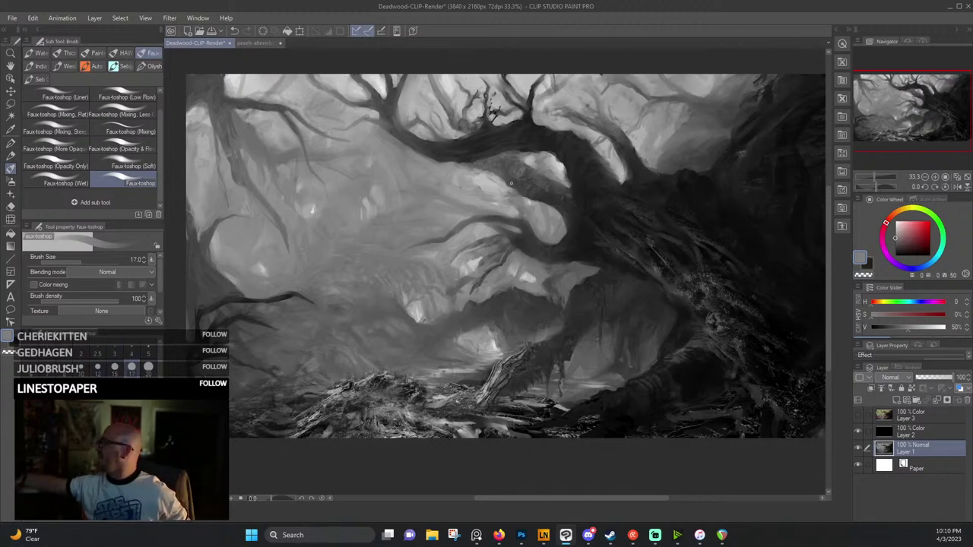
left_click(513, 230, "alt")
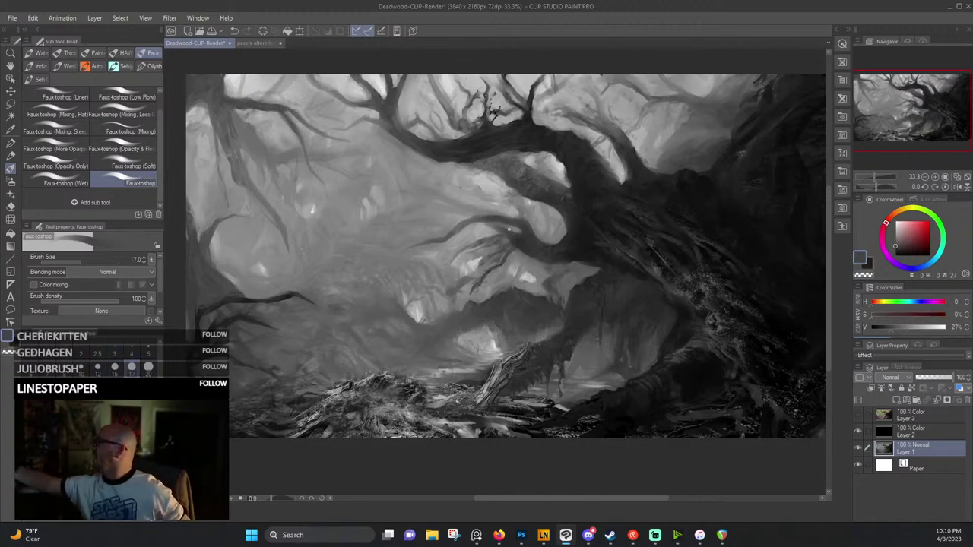
left_click(498, 230, "alt")
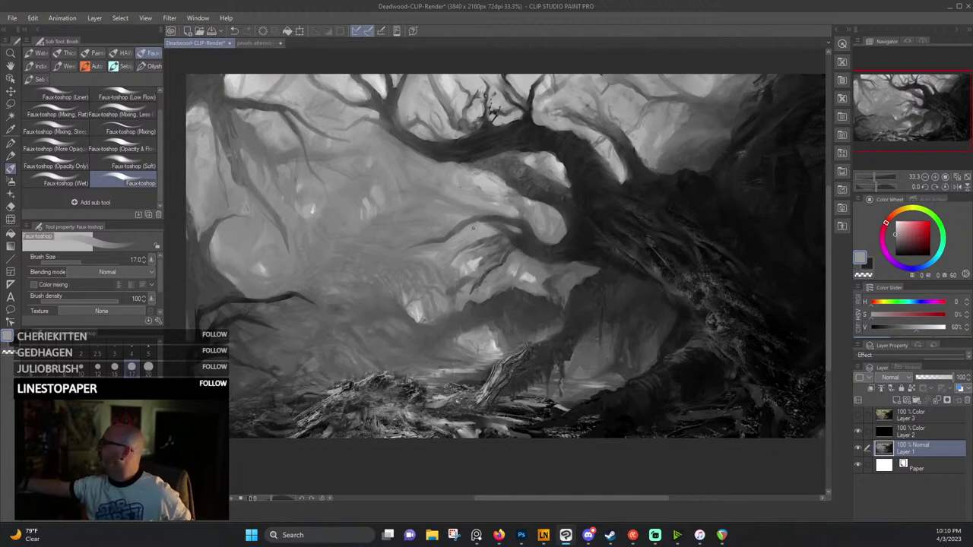
left_click(484, 217, "alt")
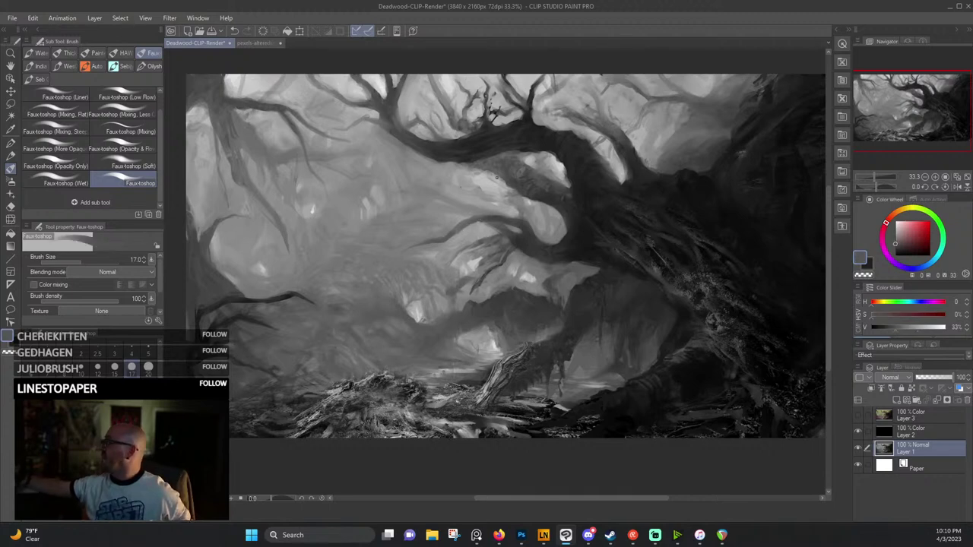
left_click(450, 194, "alt")
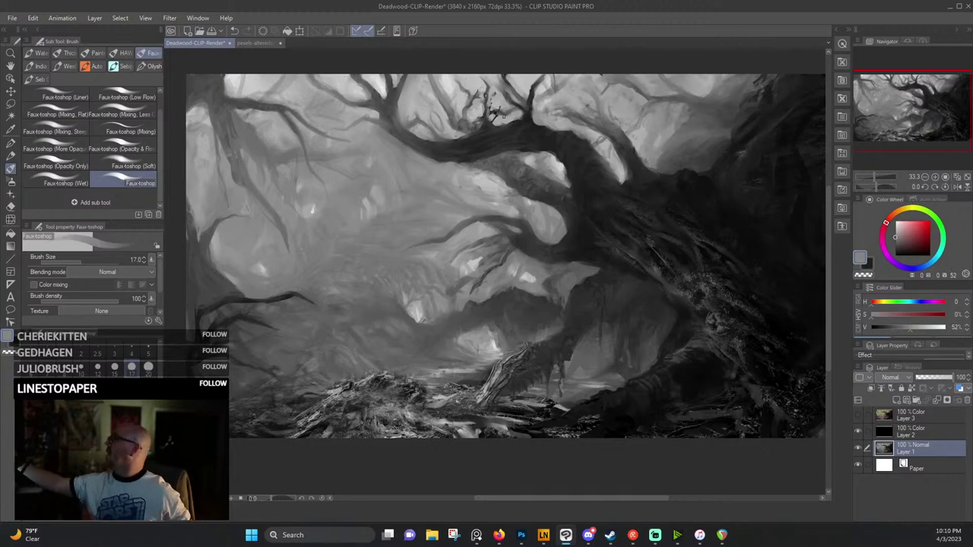
left_click(431, 253, "alt")
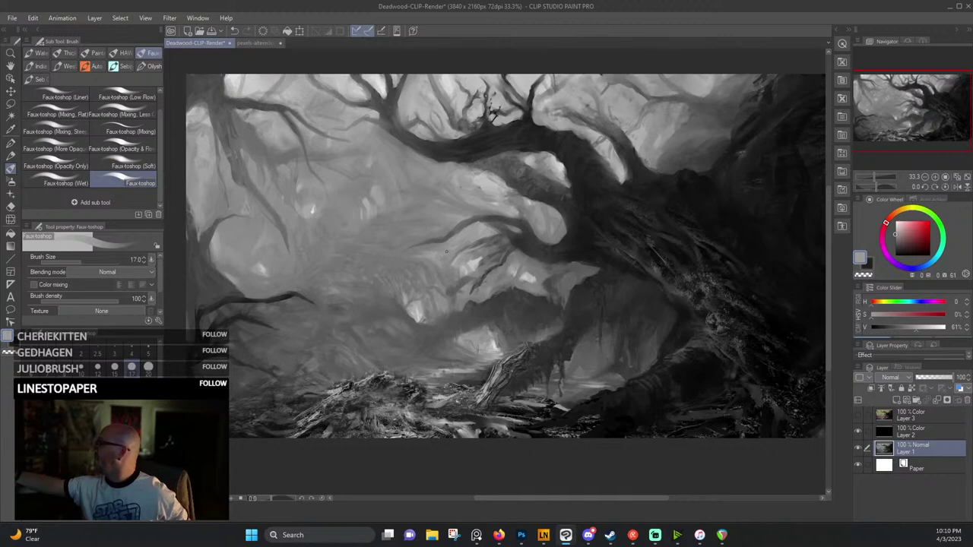
Rework the lower branch's bend near its fork with short strokes of sampled background and branch greys.
left_click(474, 230, "alt")
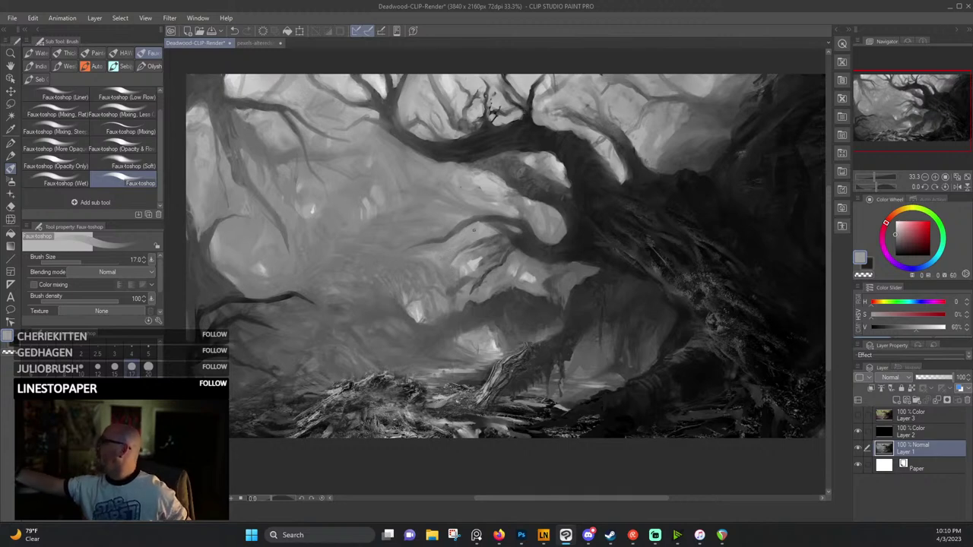
left_click_drag(480, 223, 497, 232)
left_click(490, 222, "alt")
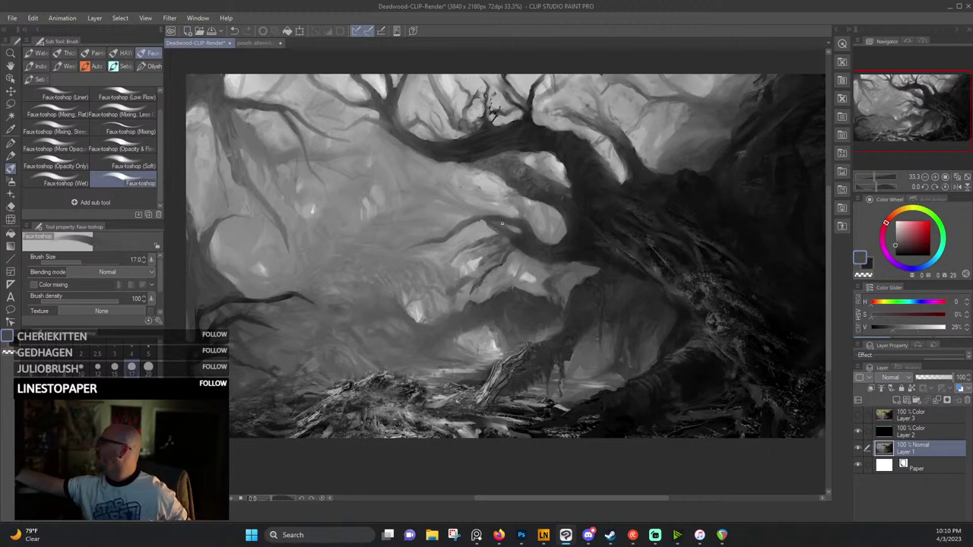
left_click(503, 228, "alt")
left_click(484, 222, "alt")
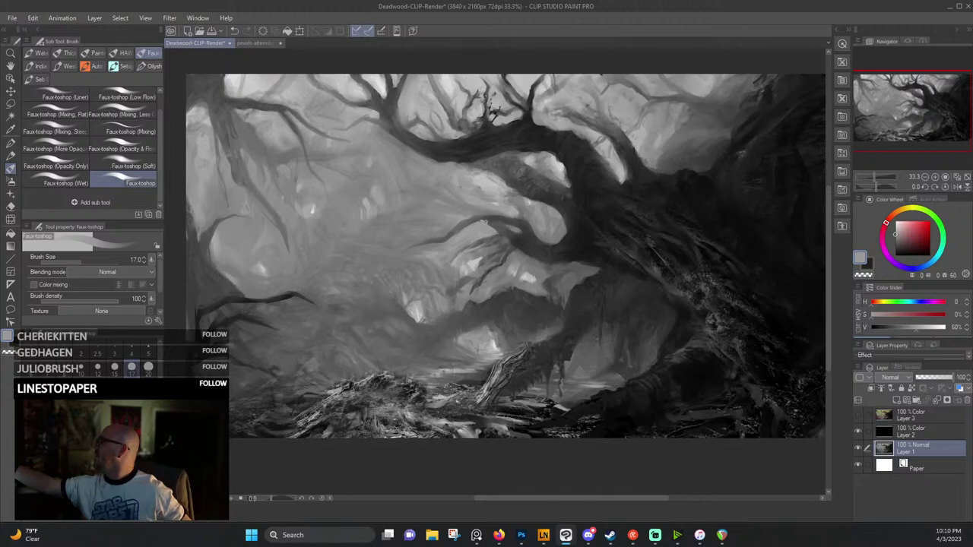
Switch to the Faux-toshop (Wet) brush and soften the lower branch's curve with sampled mist and branch greys.
left_click(75, 184)
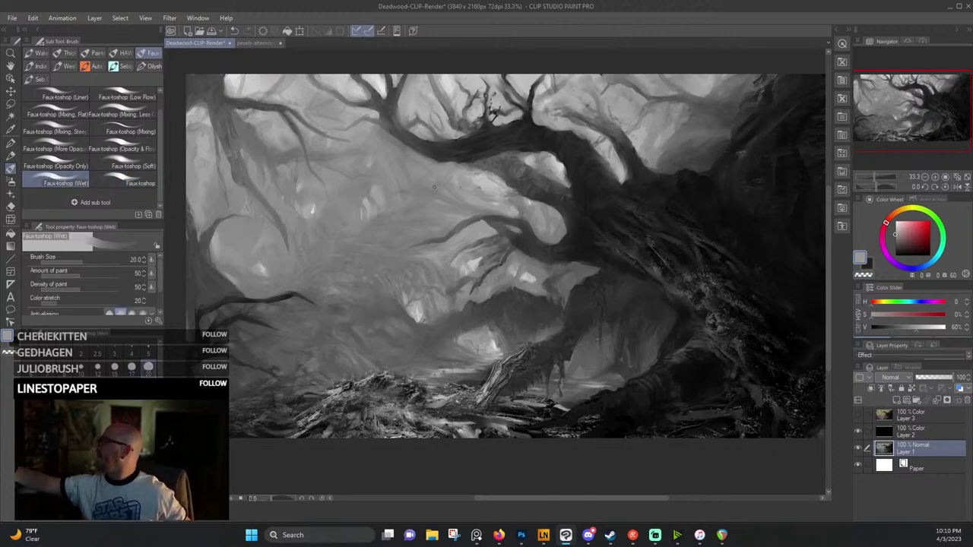
left_click(474, 212, "alt")
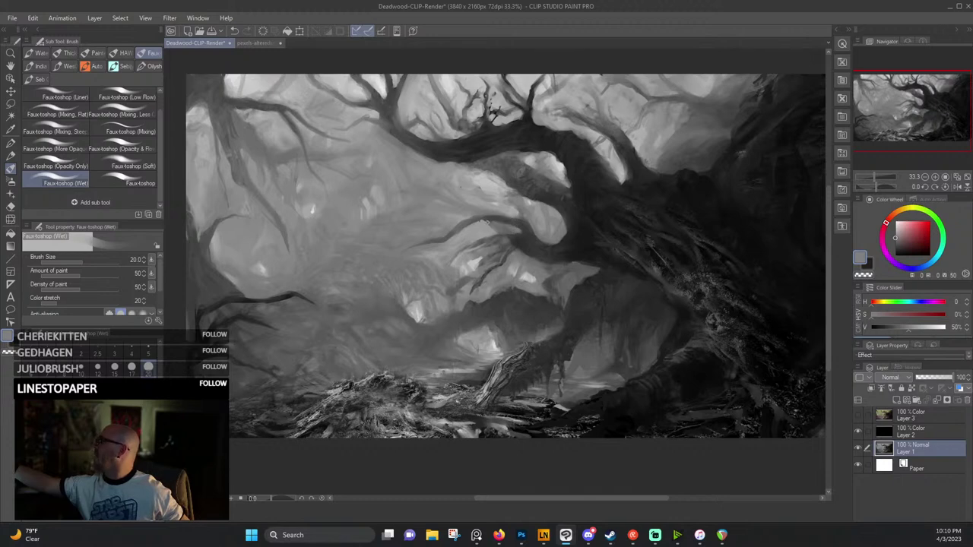
left_click(489, 224, "alt")
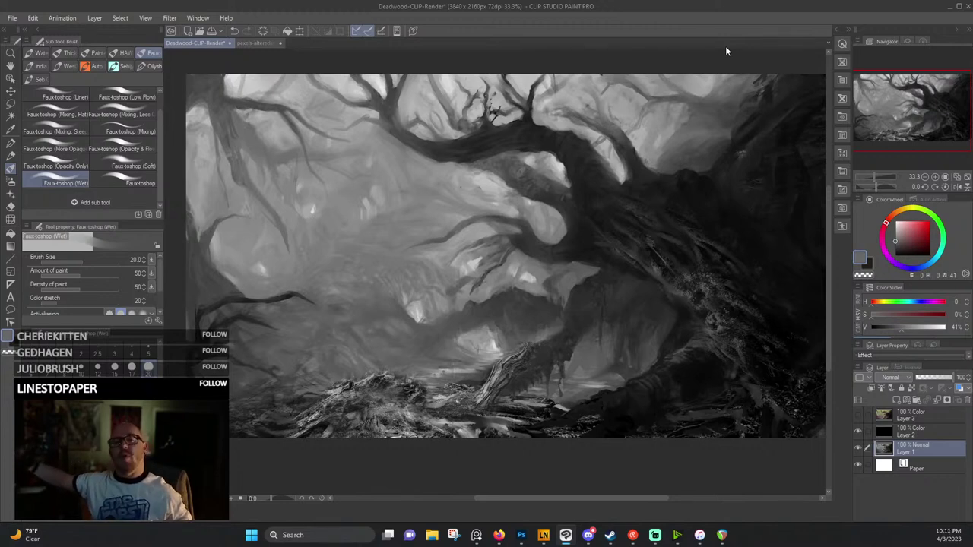
Smooth the underside of the large limb with a dark stroke and sampled light and dark edge greys.
left_click(426, 152, "alt")
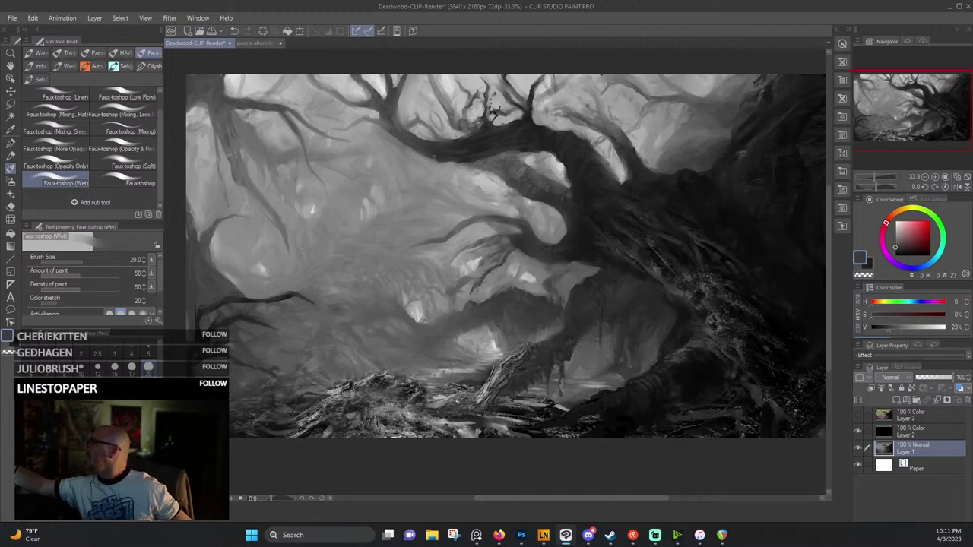
left_click_drag(434, 158, 487, 155)
left_click(461, 163, "alt")
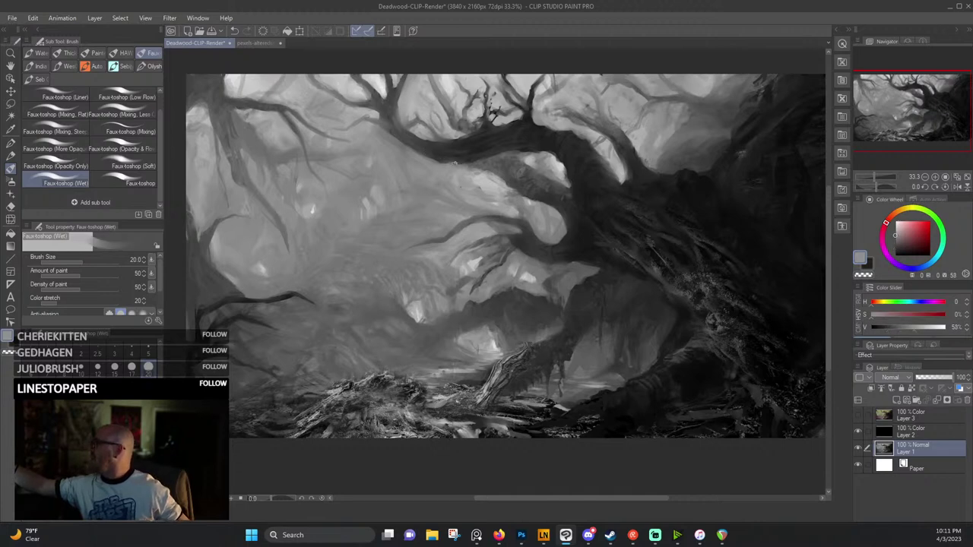
left_click(458, 158, "alt")
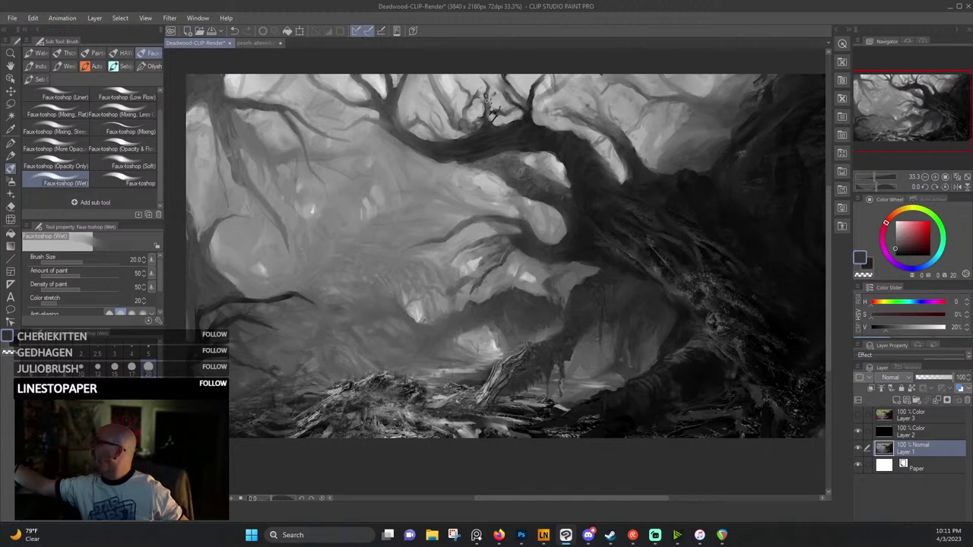
Paint out the speckled leaves above the large limb and redraw thin bare twigs with sampled light and dark greys.
left_click(497, 81, "alt")
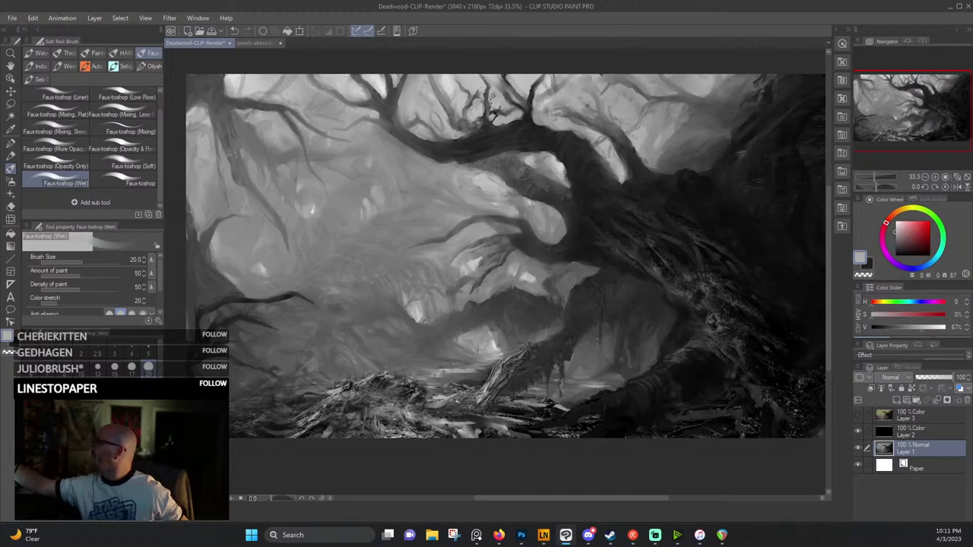
left_click_drag(491, 97, 496, 114)
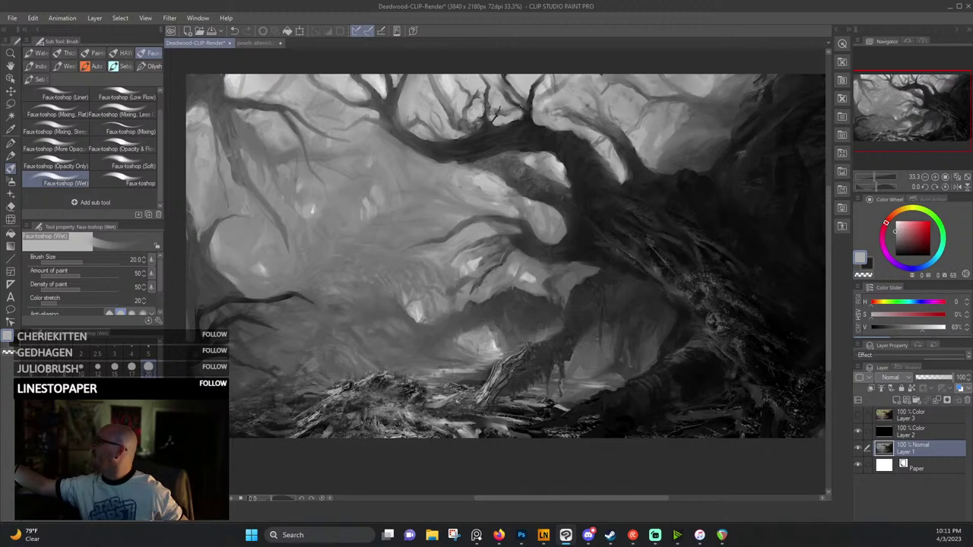
left_click(494, 118, "alt")
left_click_drag(495, 114, 502, 98)
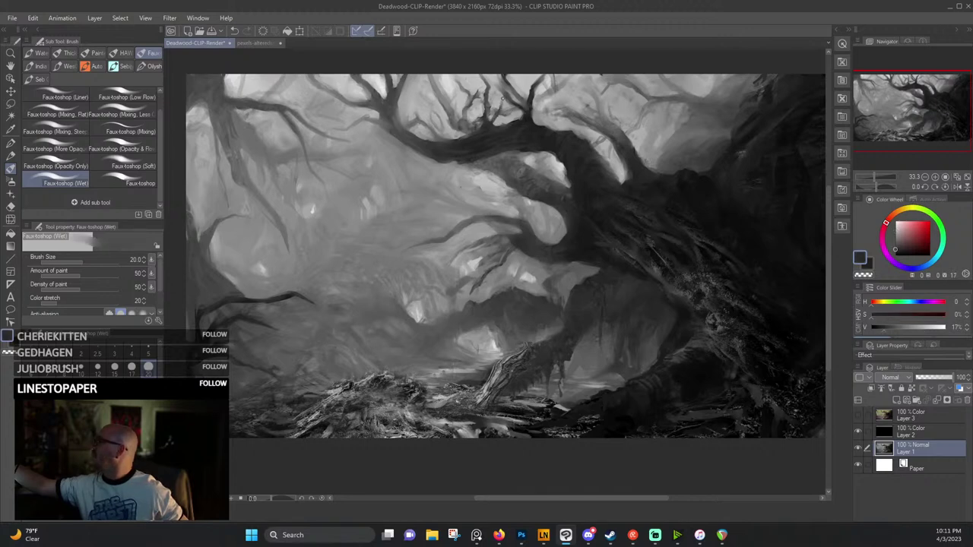
left_click(468, 110)
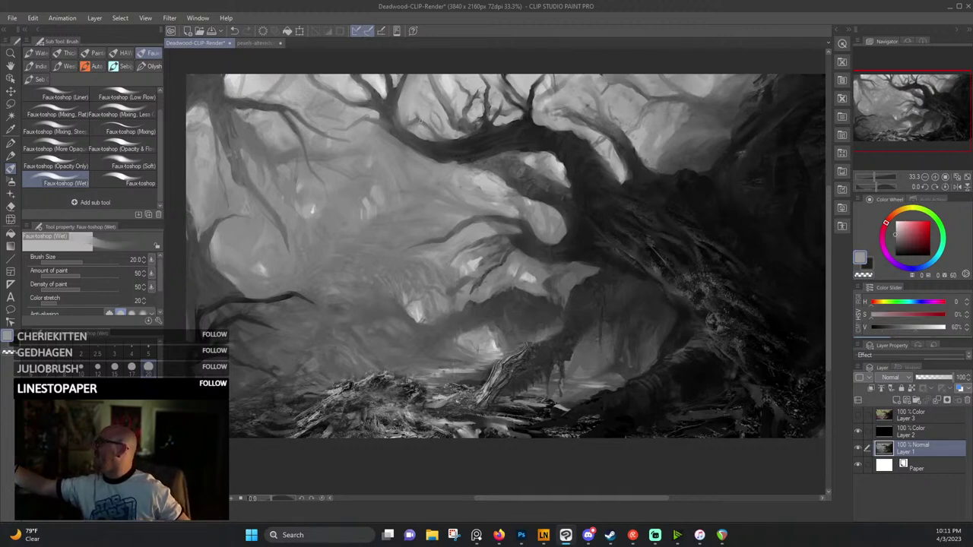
left_click(420, 117, "alt")
left_click(442, 136, "alt")
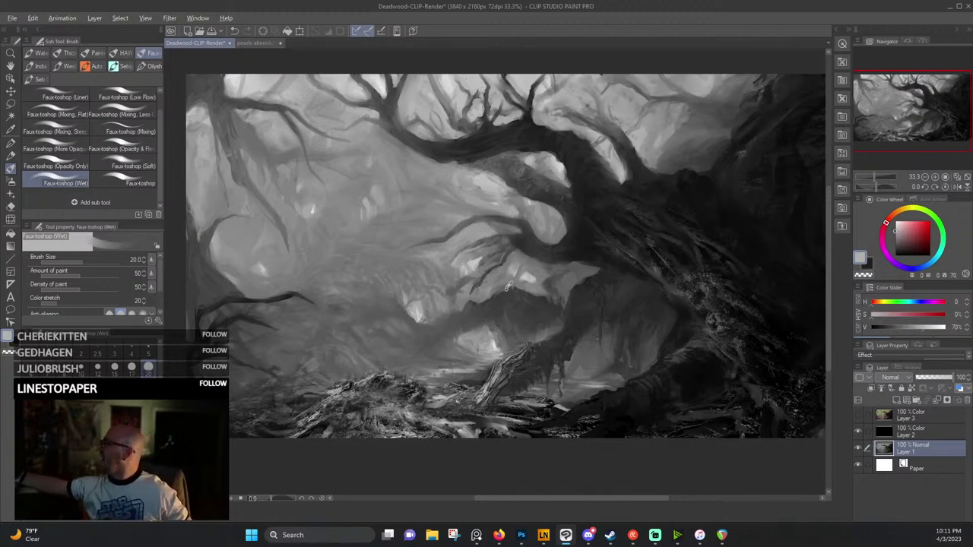
Touch up the broken stump and the hanging growth beside it with sampled mid and dark greys.
left_click(507, 286, "alt")
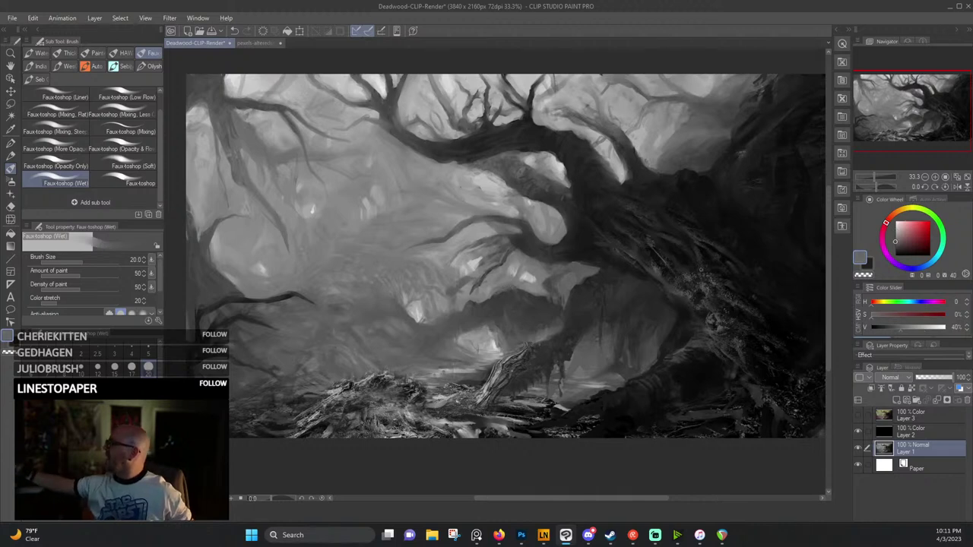
left_click(604, 401, "alt")
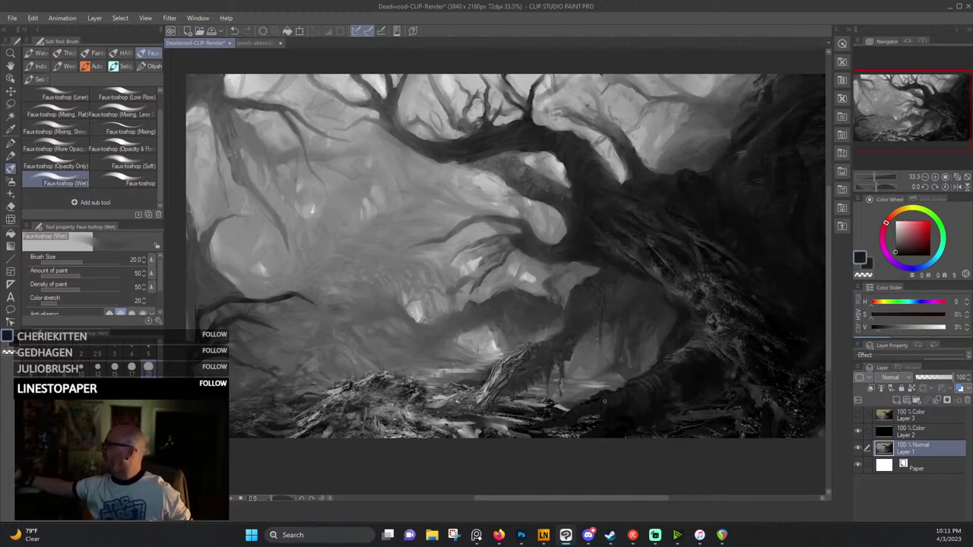
left_click(509, 373, "alt")
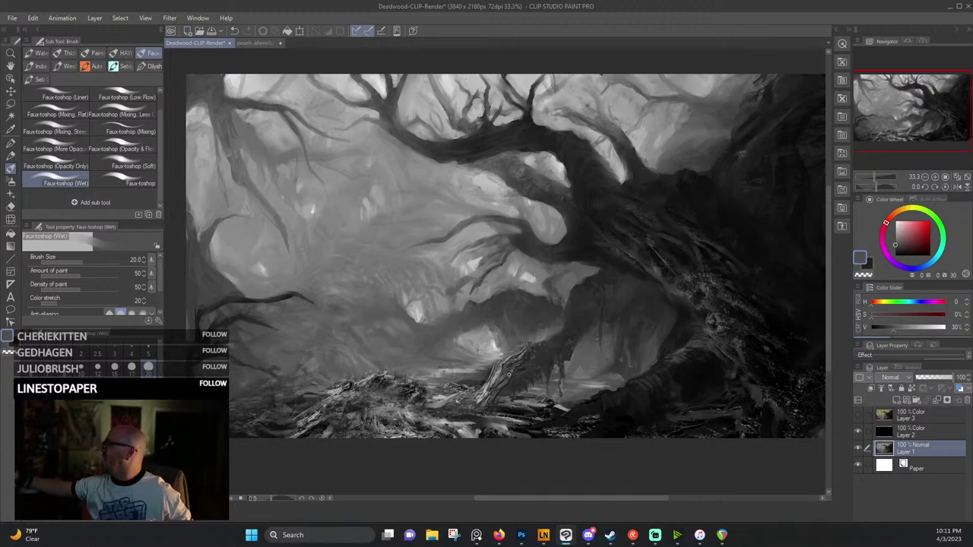
left_click(502, 373, "alt")
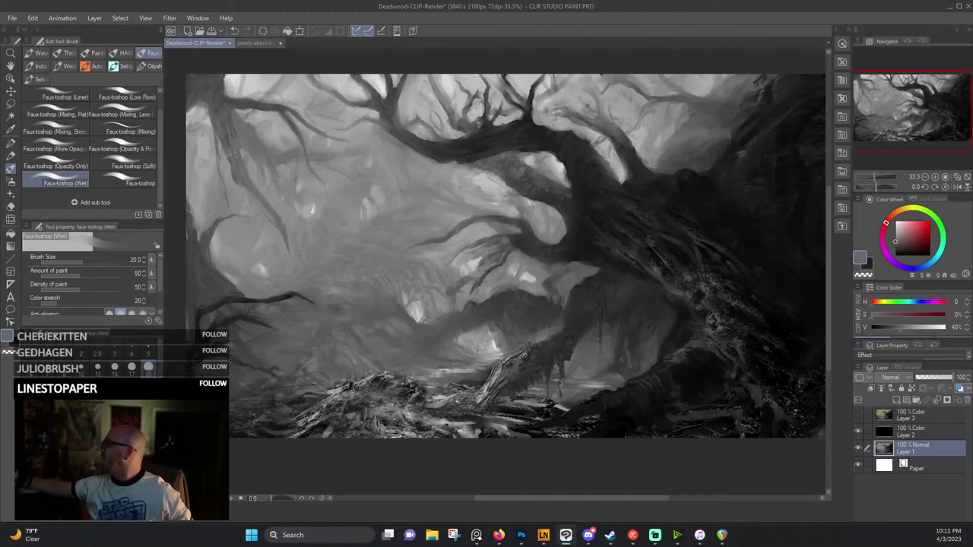
left_click_drag(545, 352, 541, 353)
left_click(537, 337, "alt")
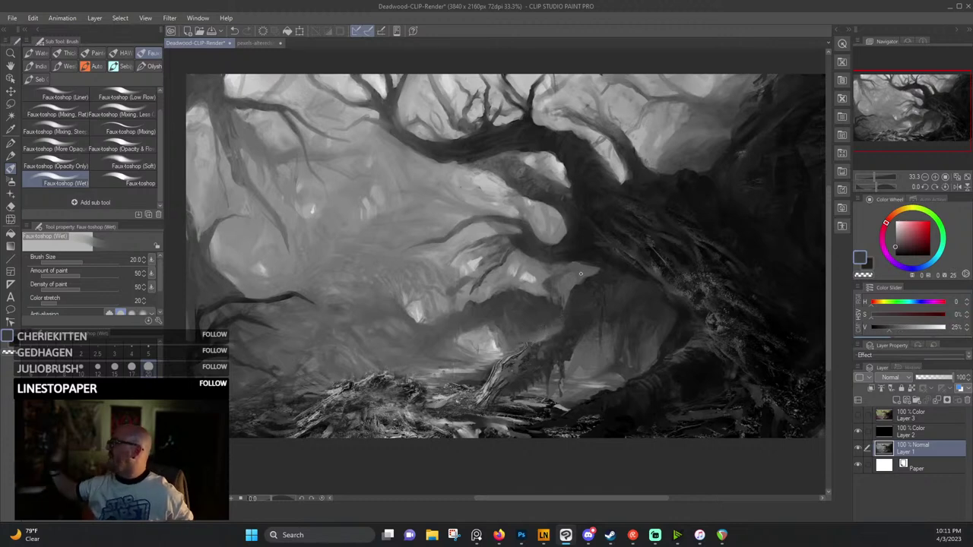
Refine the drooping twigs beneath the lower branch with alternating sampled mist and twig greys.
left_click(470, 282, "alt")
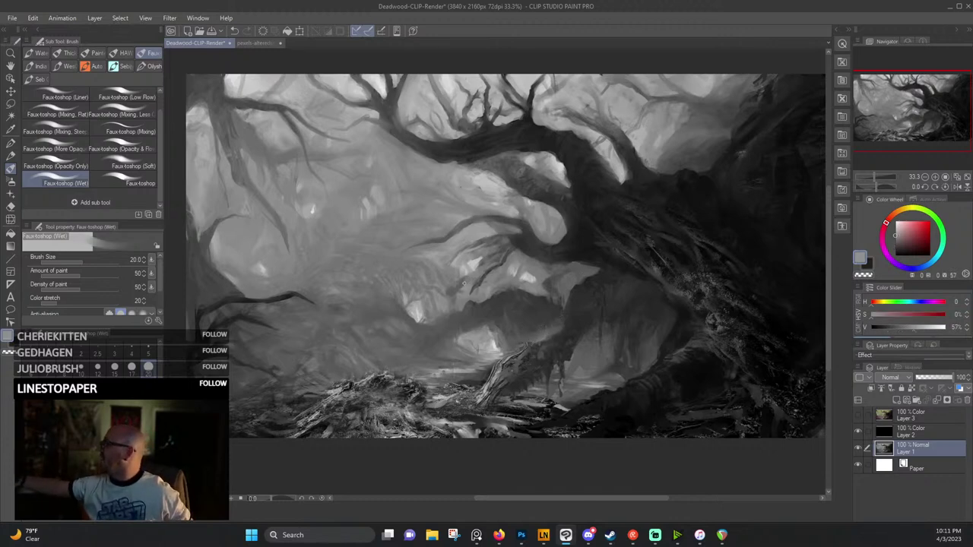
left_click(450, 291, "alt")
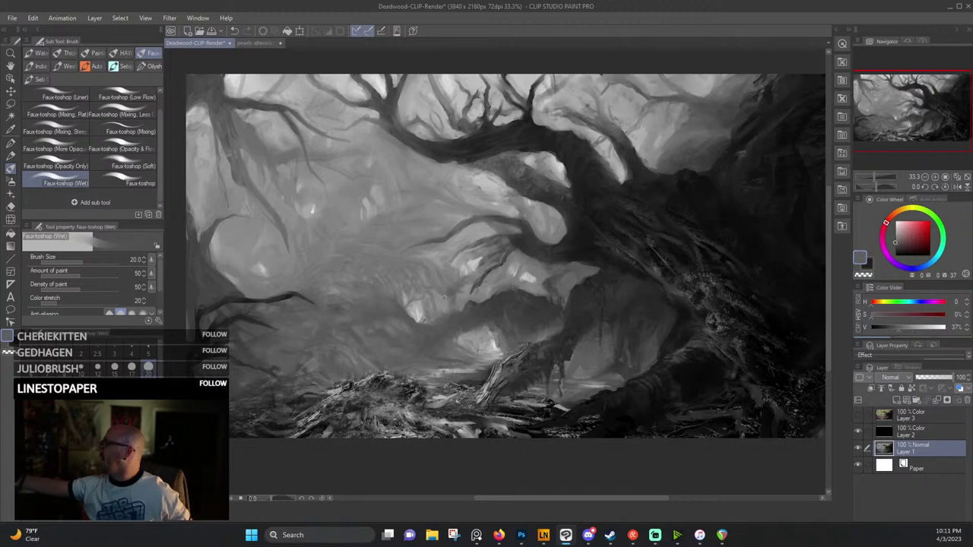
left_click(467, 280, "alt")
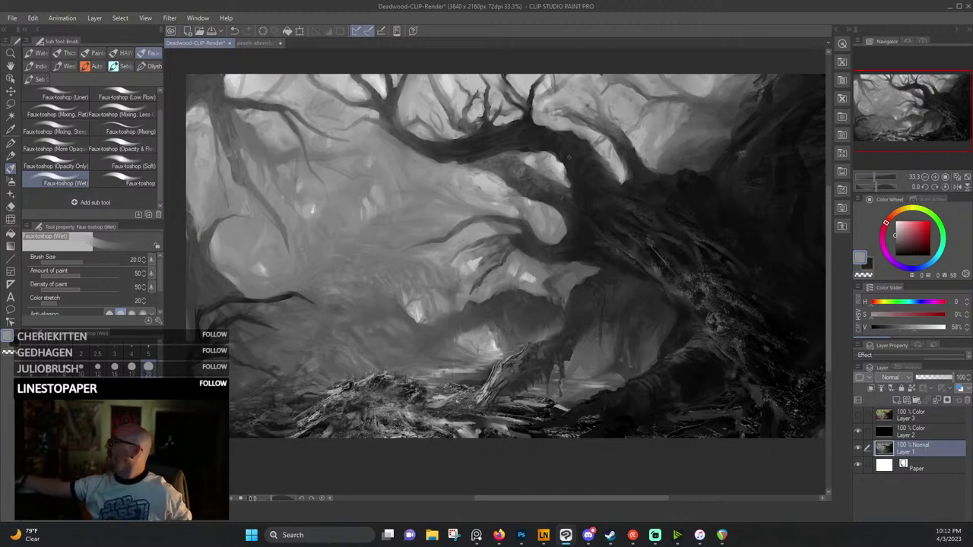
left_click(460, 285, "alt")
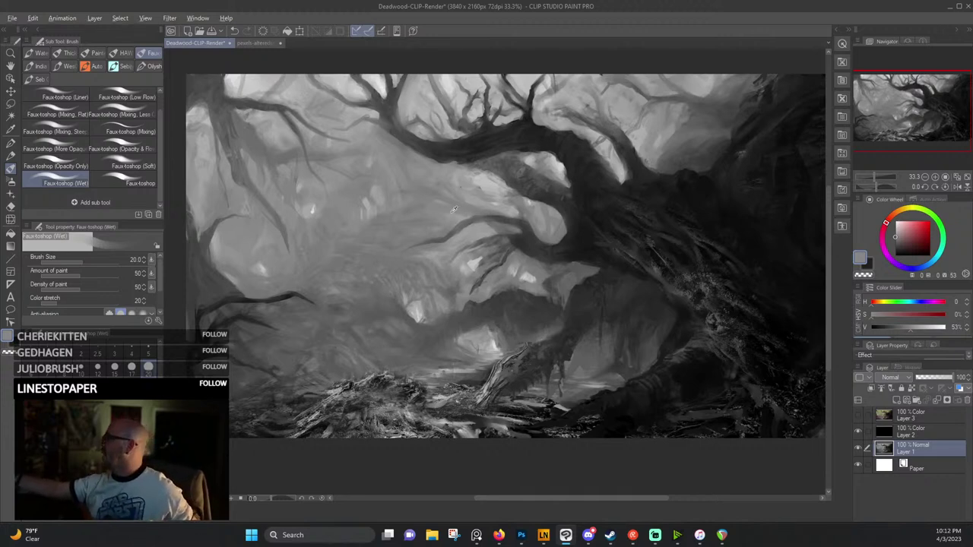
Blend the misty background between the large limb and the lower branch with sampled mid greys.
left_click(402, 206, "alt")
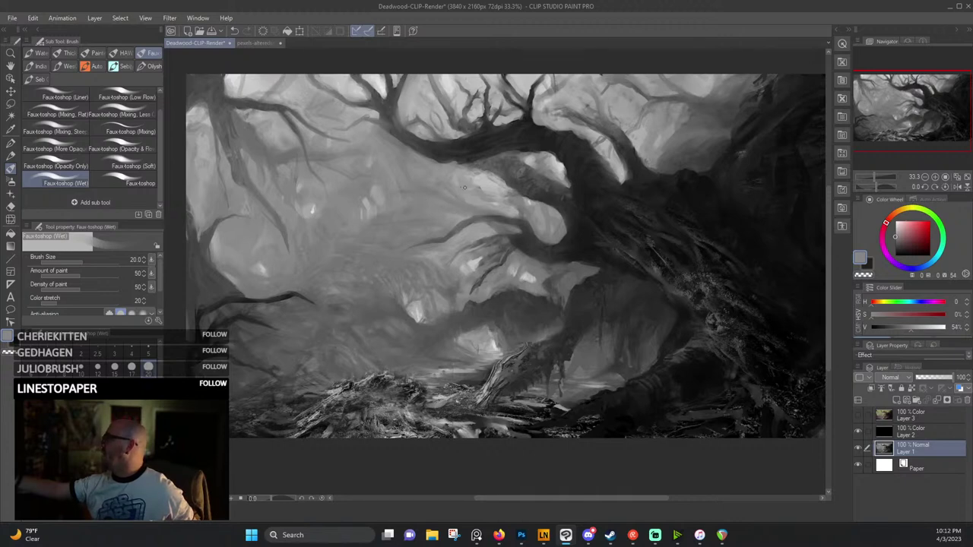
left_click(448, 189, "alt")
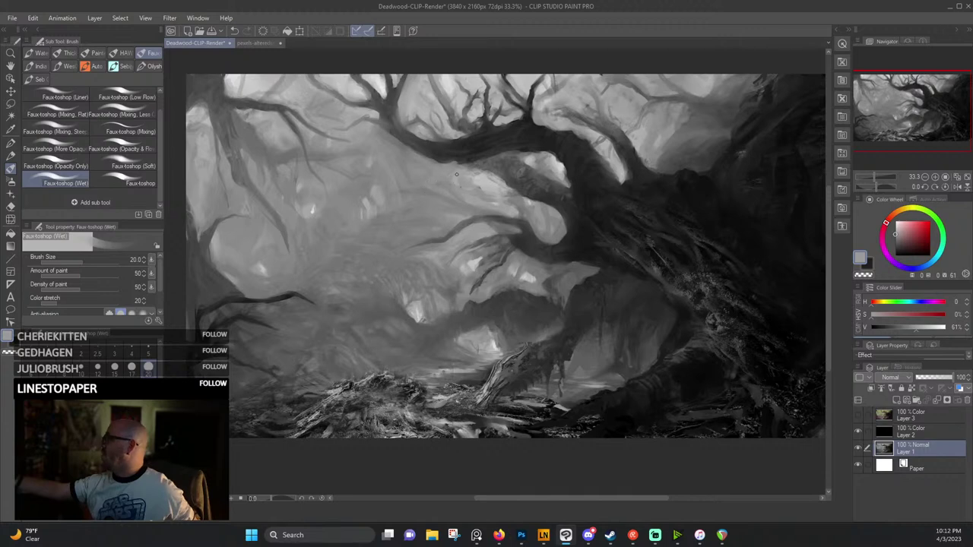
left_click(432, 183, "alt")
left_click(459, 184, "alt")
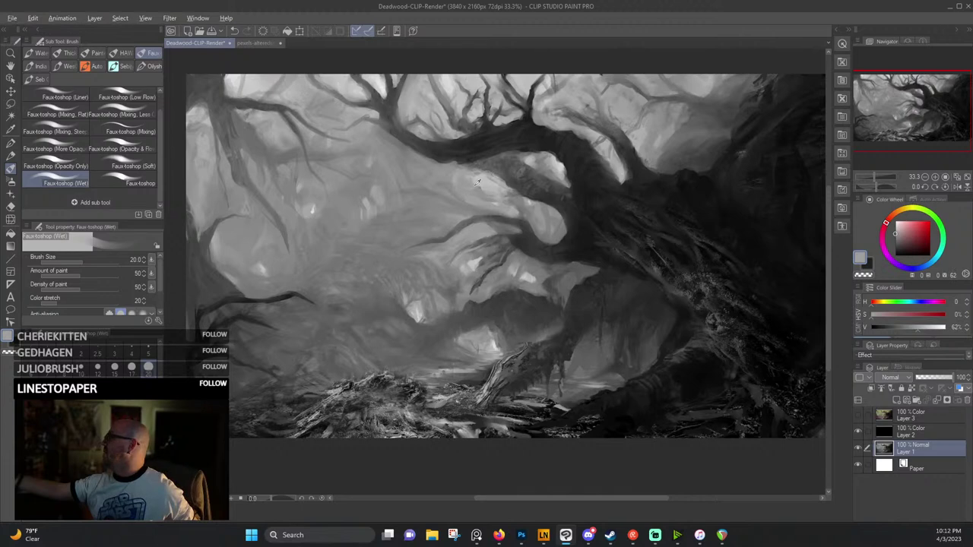
Clean up the bright gaps around the textured middle branch and the adjoining mist with sampled light and mid greys.
left_click(483, 191, "alt")
left_click(481, 176, "alt")
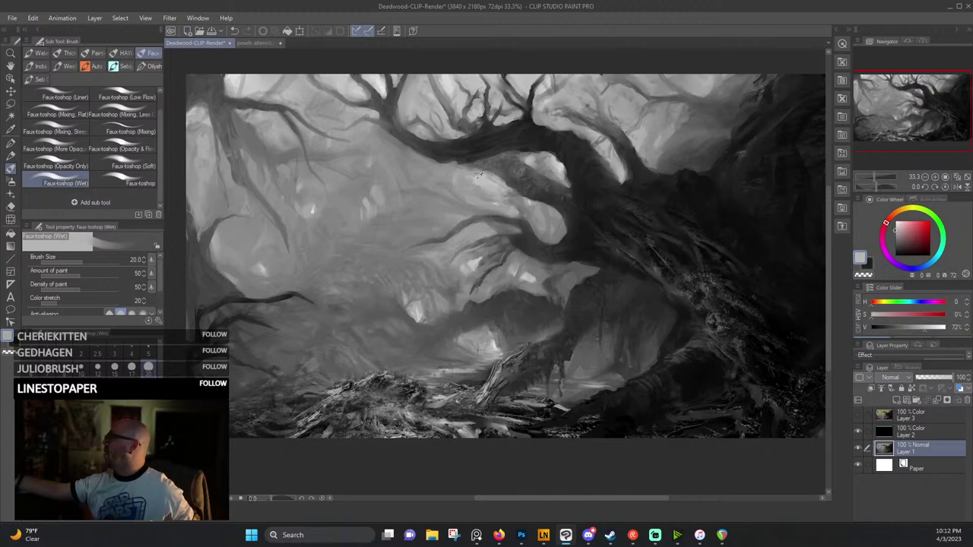
left_click(553, 173, "alt")
left_click(513, 197, "alt")
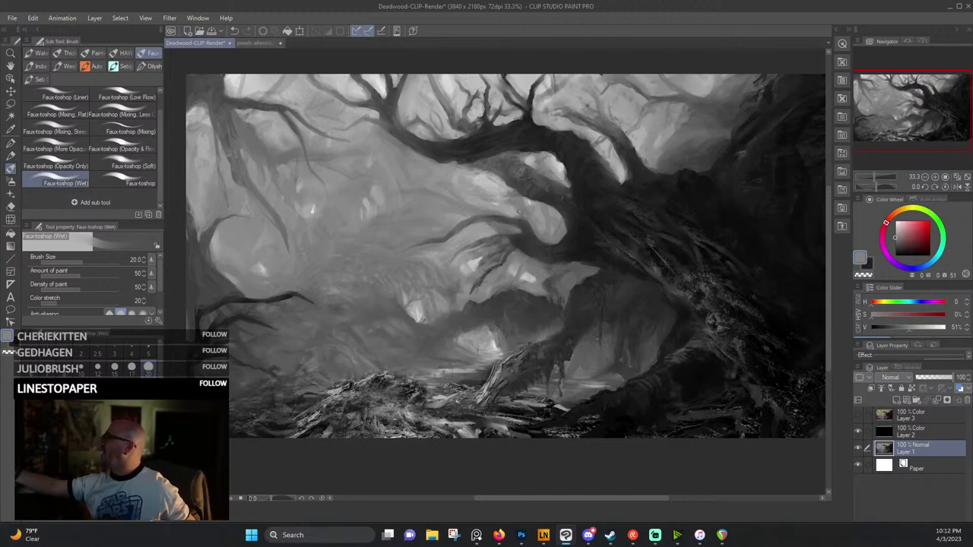
left_click(507, 203, "alt")
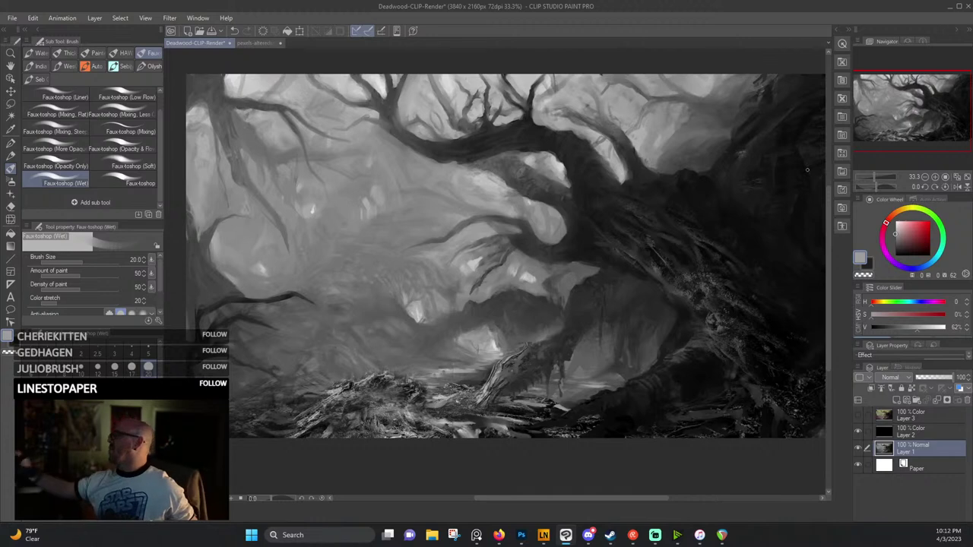
left_click(410, 184, "alt")
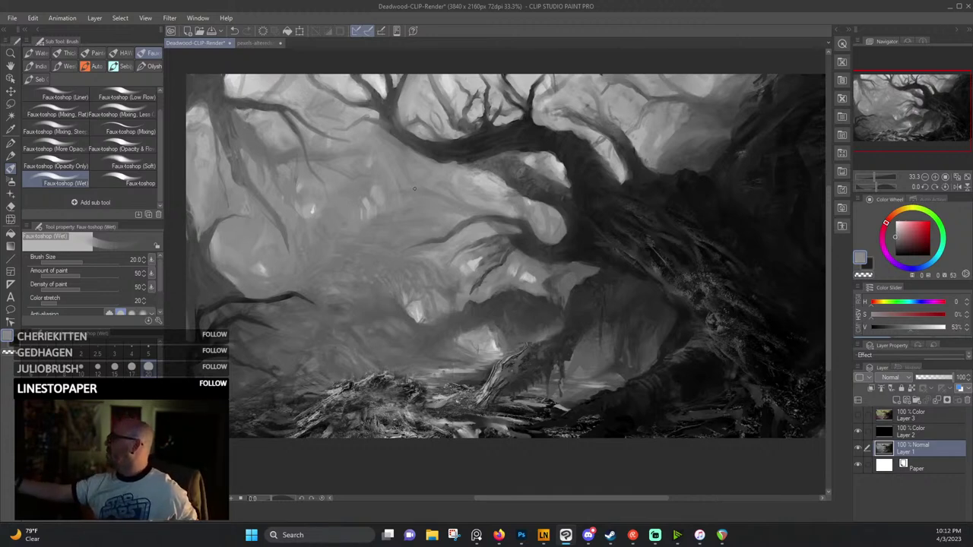
left_click(403, 194, "alt")
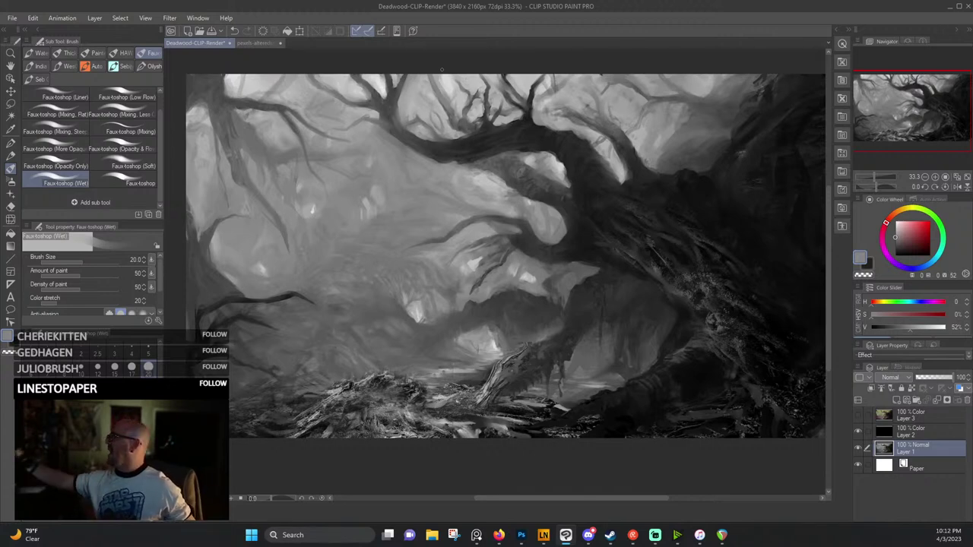
Refine the bark ridges on the large tree's trunk above the root knot with sampled dark and mid greys.
left_click(647, 270, "alt")
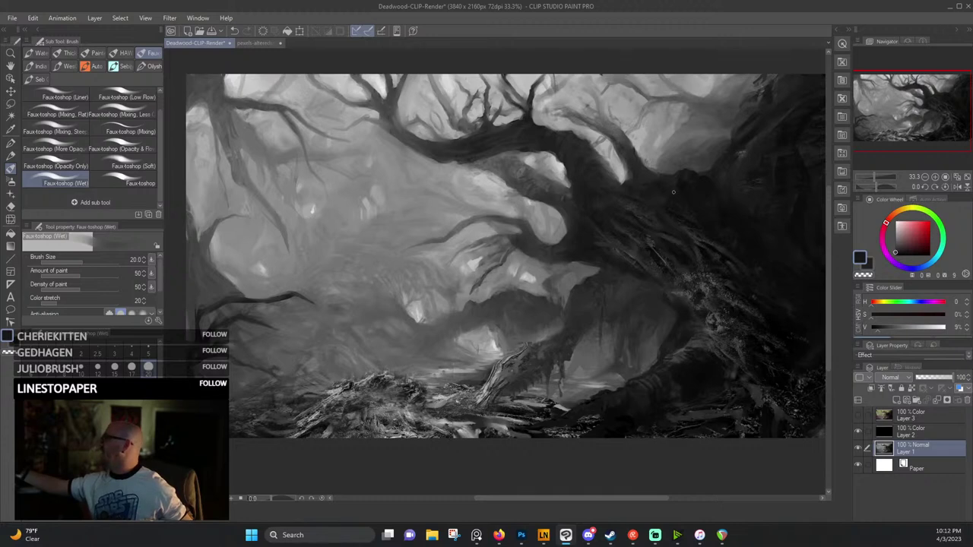
left_click(674, 238, "alt")
left_click(671, 247, "alt")
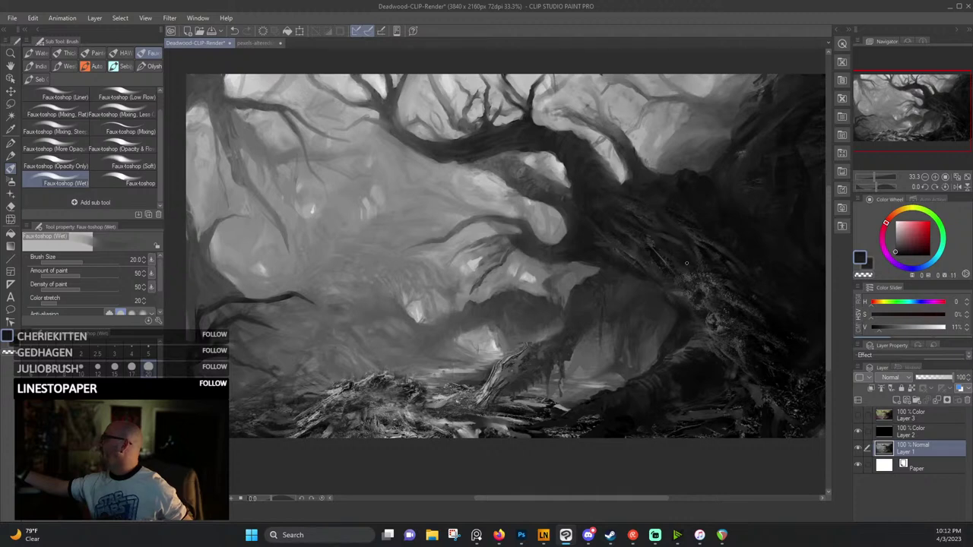
left_click(681, 237, "alt")
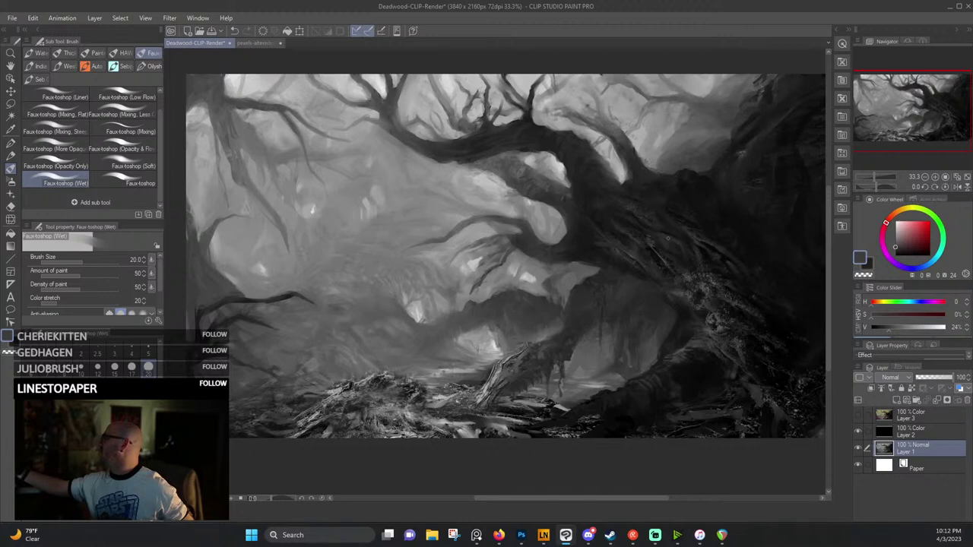
left_click(663, 243, "alt")
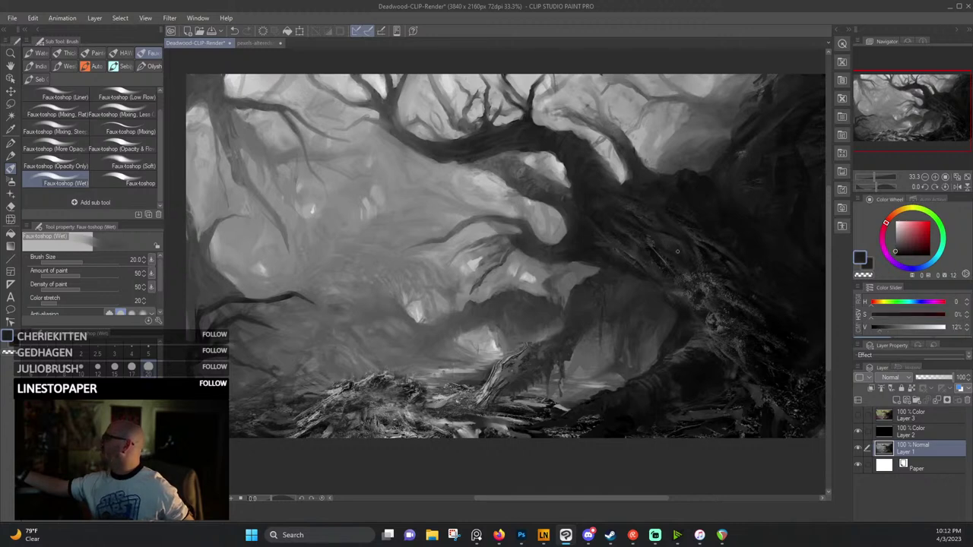
left_click(704, 287, "alt")
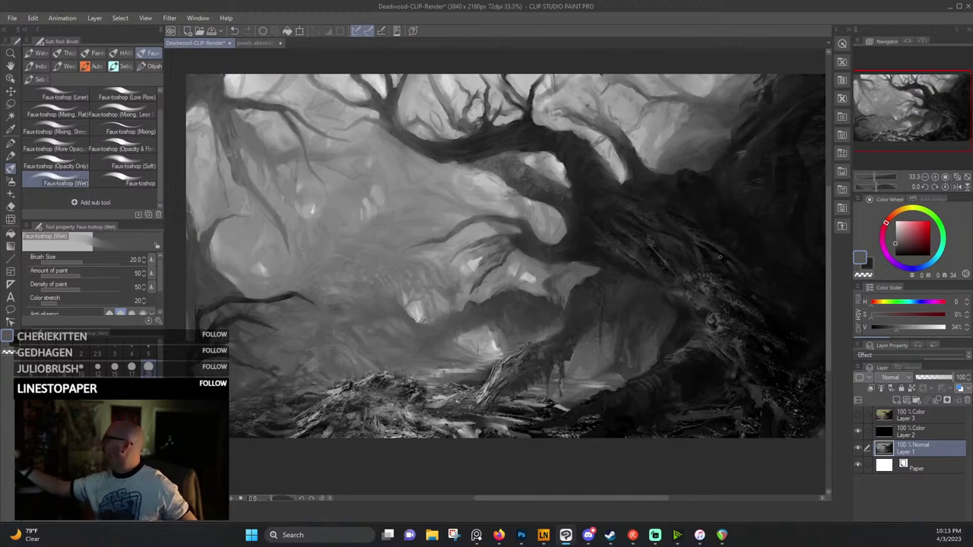
left_click(661, 265, "alt")
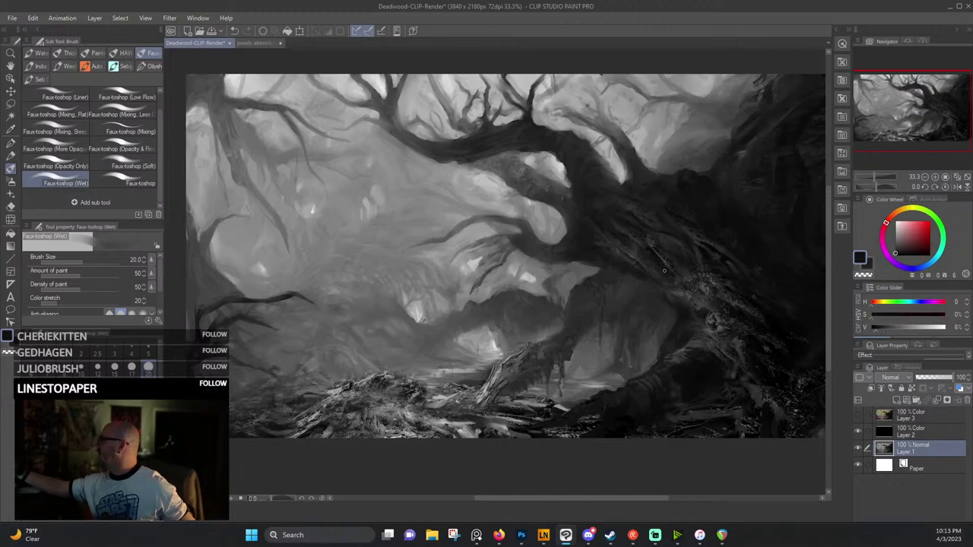
left_click(654, 269, "alt")
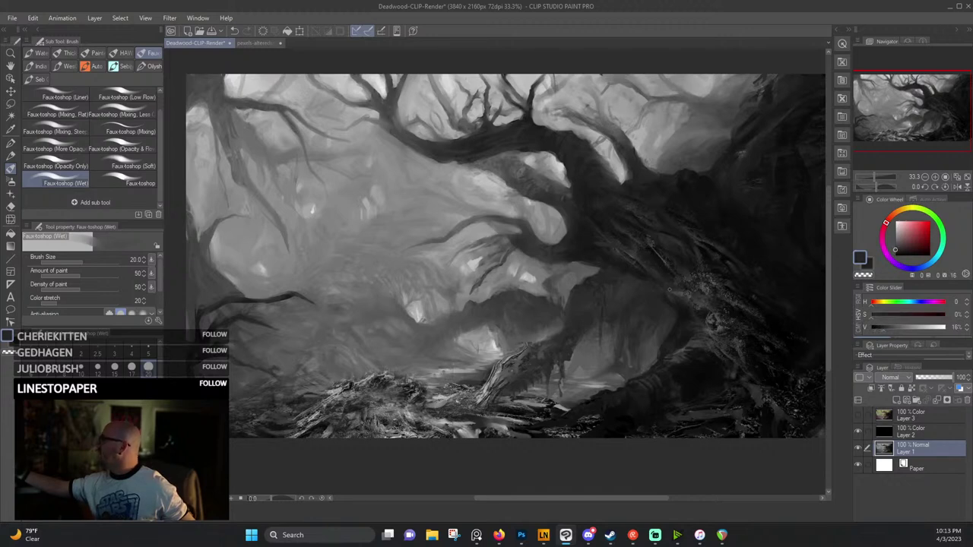
Deepen the bark shadows on the large tree's trunk above the root knot with sampled near-black greys.
left_click(669, 288, "alt")
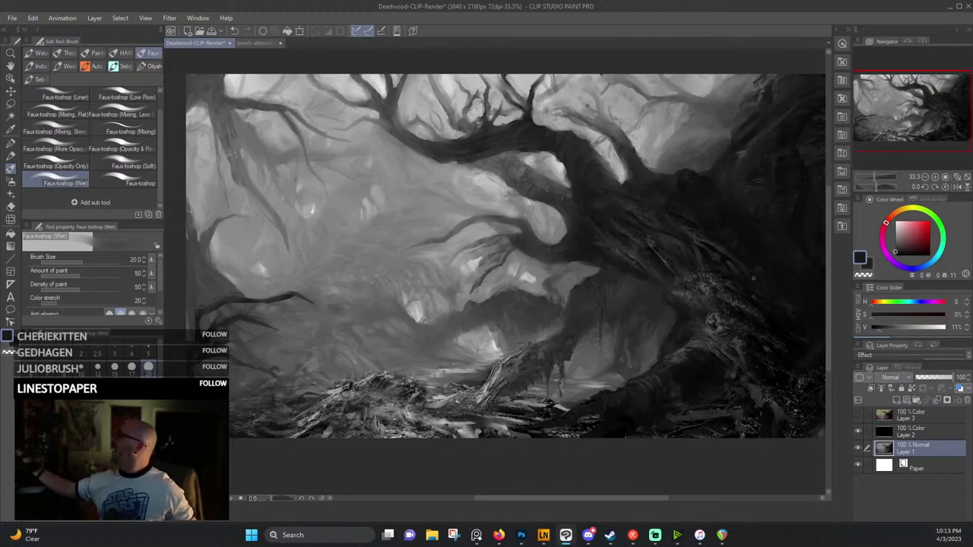
left_click(718, 239, "alt")
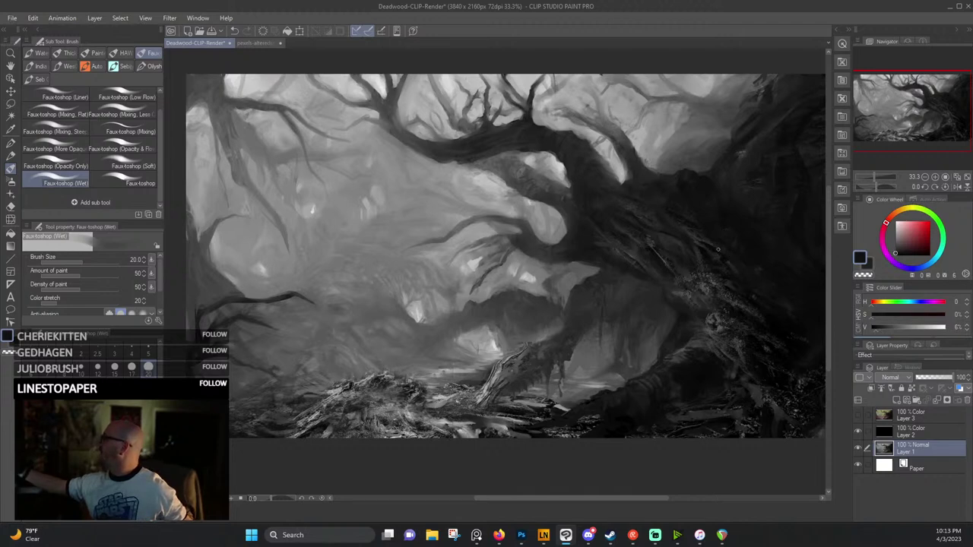
left_click(721, 259, "alt")
left_click(703, 245, "alt")
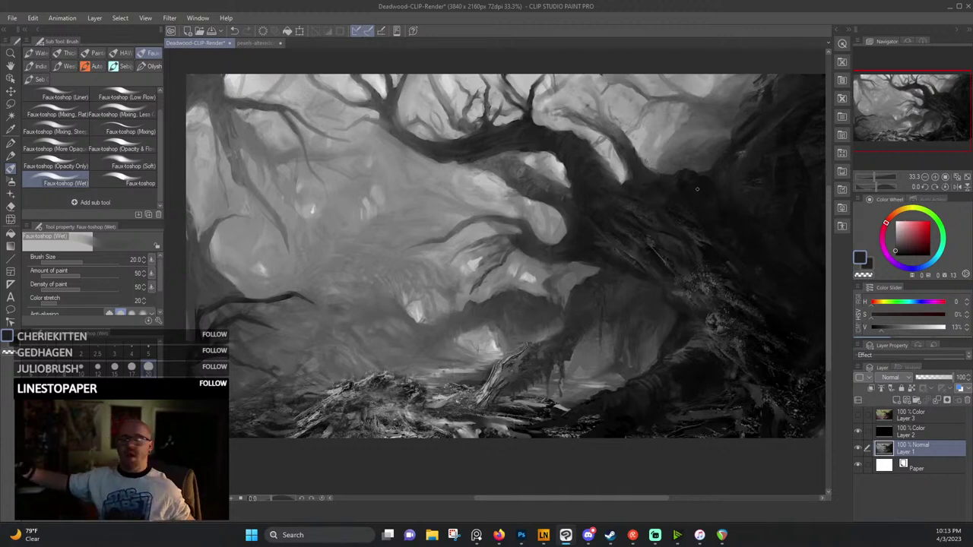
left_click(126, 184)
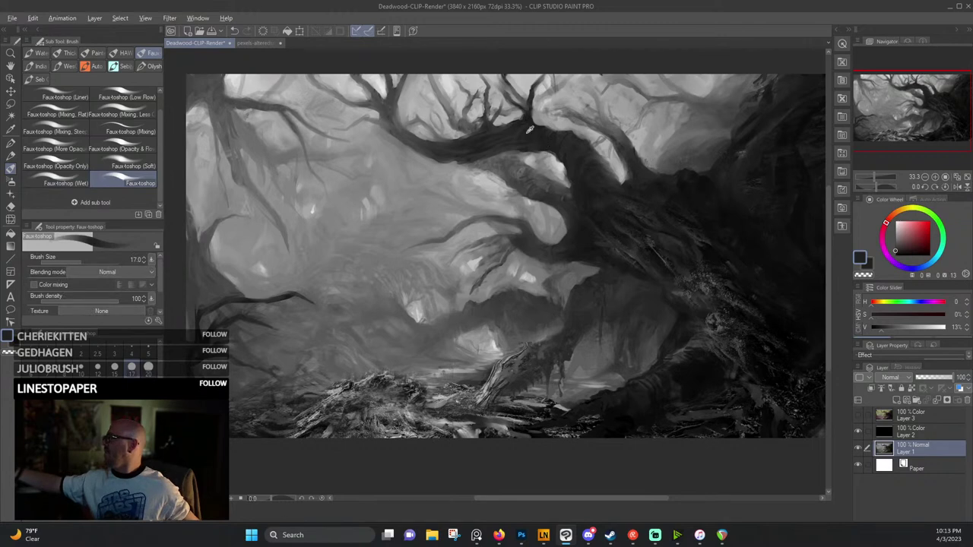
mouse_move(343, 224)
left_mouse_down()
mouse_move(332, 271)
mouse_move(373, 270)
mouse_move(380, 230)
mouse_move(345, 219)
mouse_move(338, 247)
mouse_move(369, 260)
mouse_move(371, 230)
mouse_move(356, 228)
mouse_move(371, 244)
mouse_move(410, 216)
left_mouse_up()
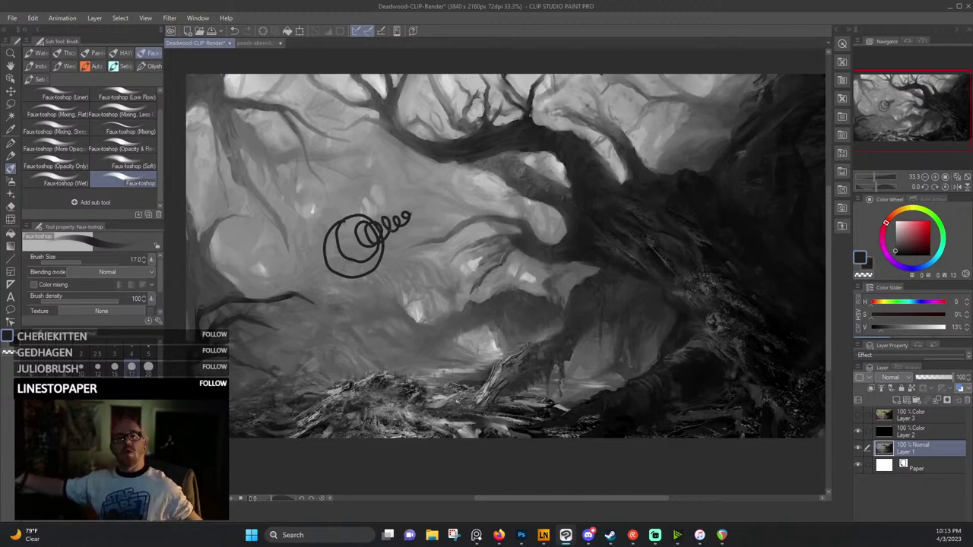
key("ctrl+z")
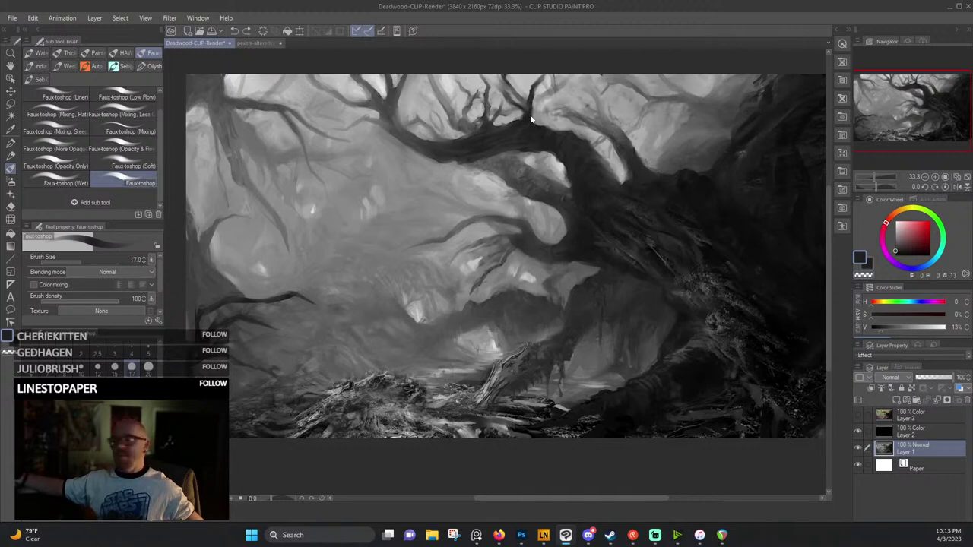
left_click(76, 182)
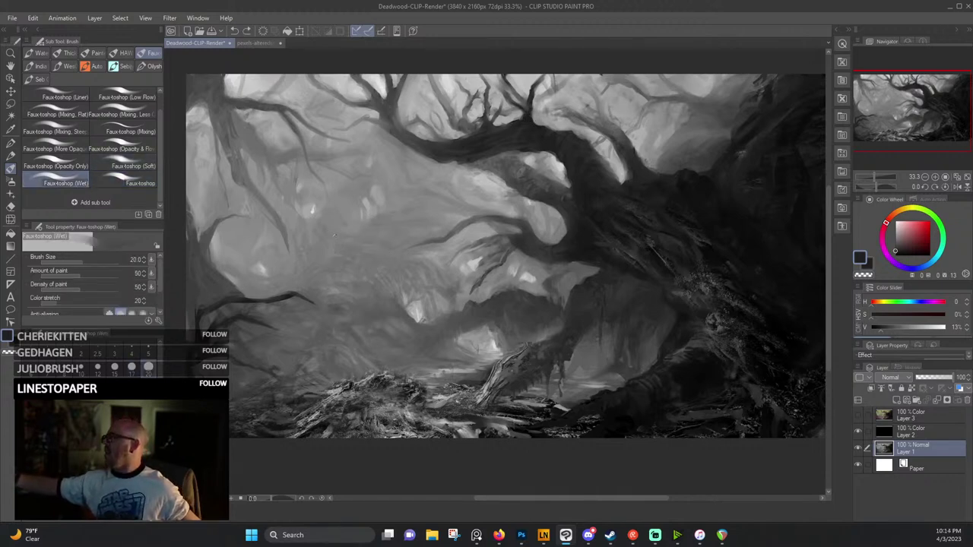
mouse_move(358, 250)
left_mouse_down()
mouse_move(359, 274)
mouse_move(356, 254)
mouse_move(392, 257)
mouse_move(362, 276)
mouse_move(396, 273)
left_mouse_up()
left_click_drag(391, 252, 391, 281)
mouse_move(358, 252)
left_mouse_down()
mouse_move(389, 227)
mouse_move(410, 225)
mouse_move(414, 250)
mouse_move(447, 255)
mouse_move(424, 268)
left_mouse_up()
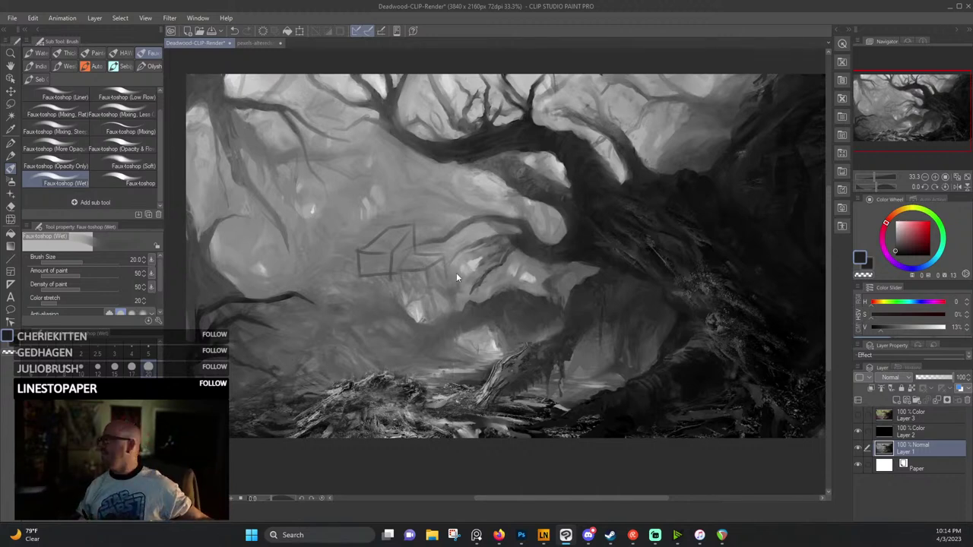
key("ctrl+z")
key("ctrl+z")
key("ctrl+z")
key("ctrl+z")
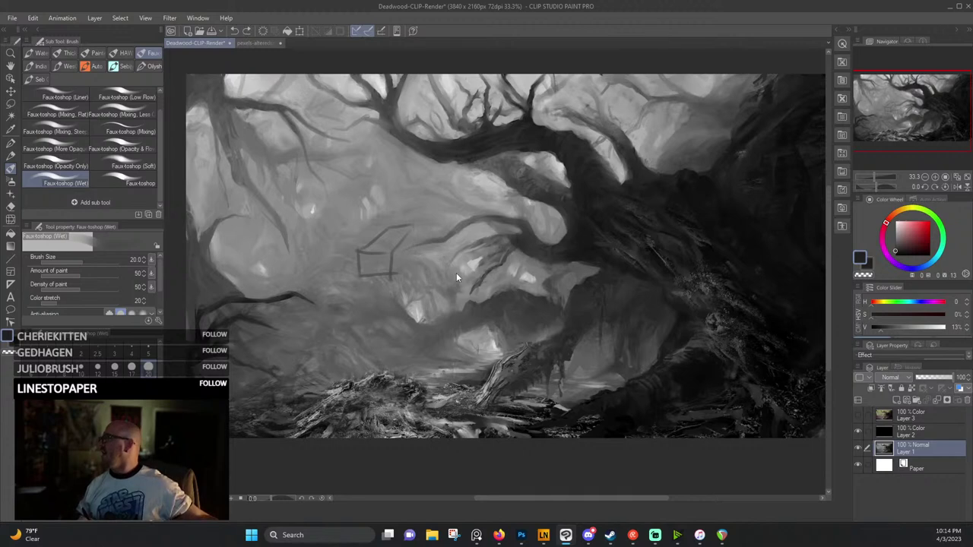
key("ctrl+z")
key("ctrl+z")
key("ctrl+z")
key("ctrl+z")
key("ctrl+z")
key("ctrl+z")
key("ctrl+z")
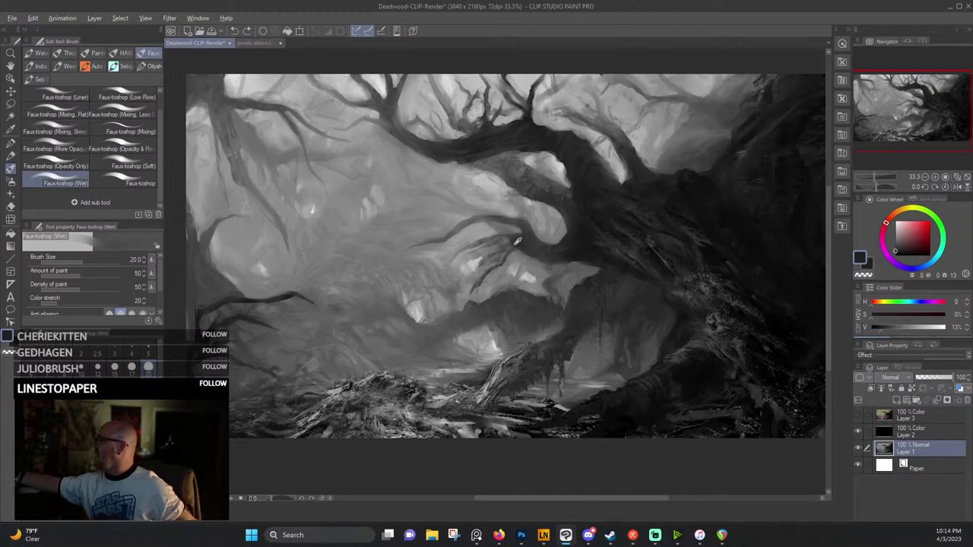
Refine the fork where the lower branch and its drooping twigs leave the trunk with sampled mid and dark greys.
left_click(516, 242, "alt")
left_click(508, 239, "alt")
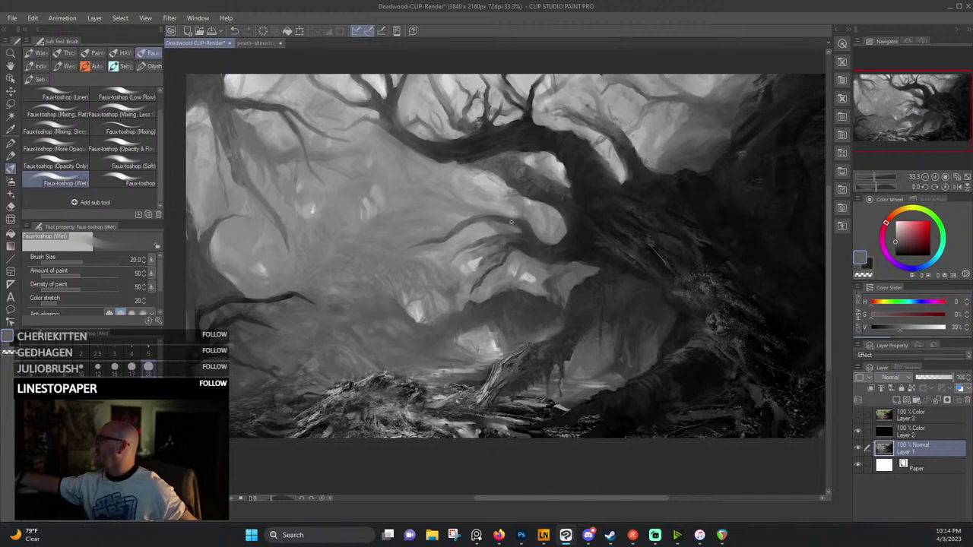
left_click(512, 221, "alt")
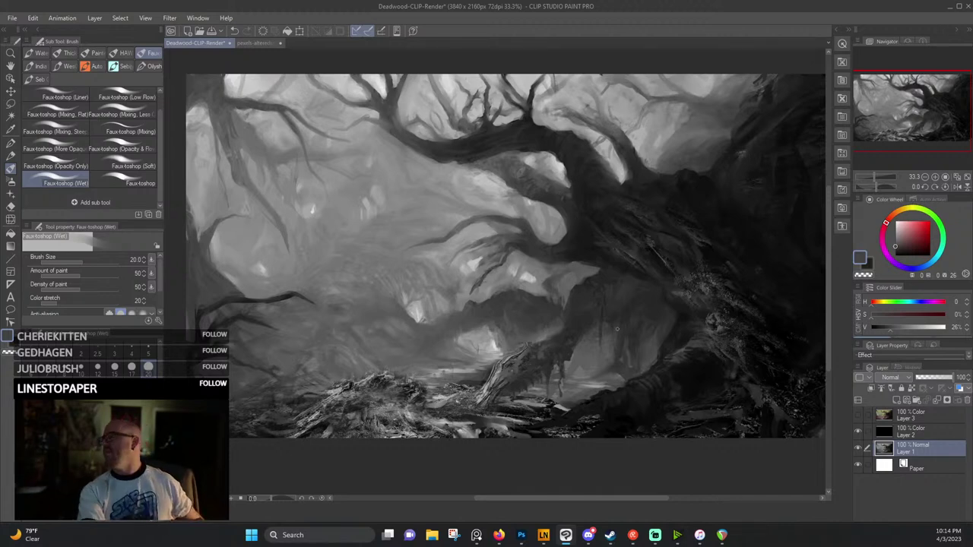
scroll(618, 328, "up", 2)
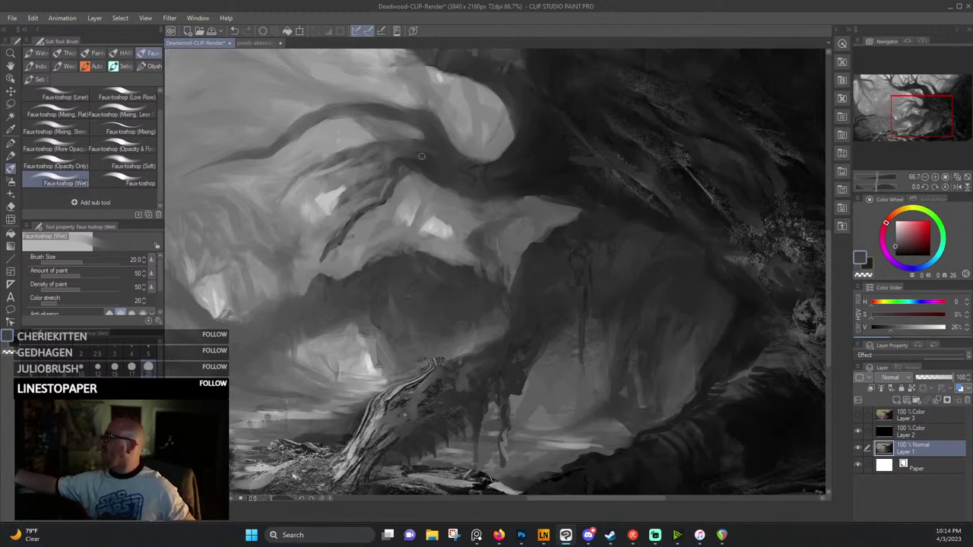
left_click(478, 172, "alt")
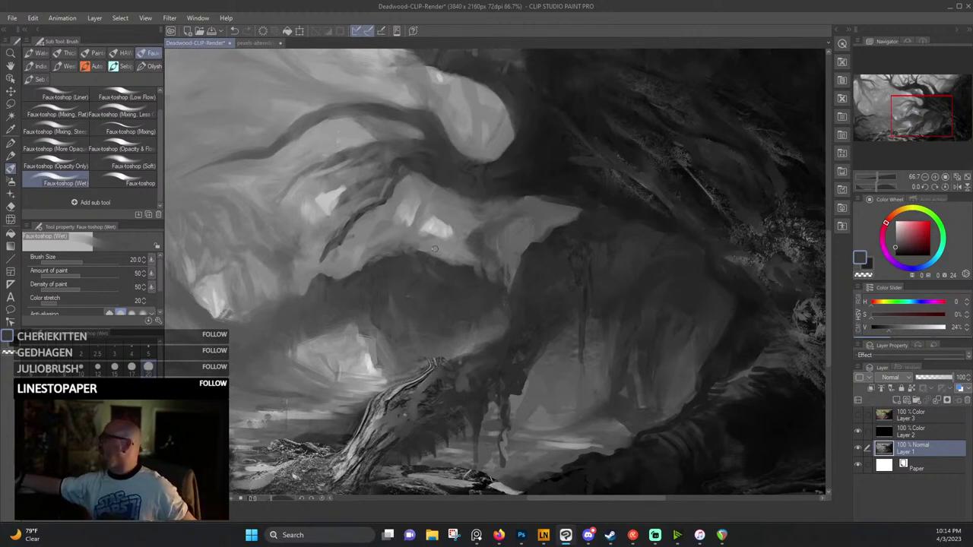
Paint curved bark bands around the lower branch and its twigs with a light grey sampled from the bright mist gap.
left_click(436, 229, "alt")
left_click_drag(443, 179, 456, 156)
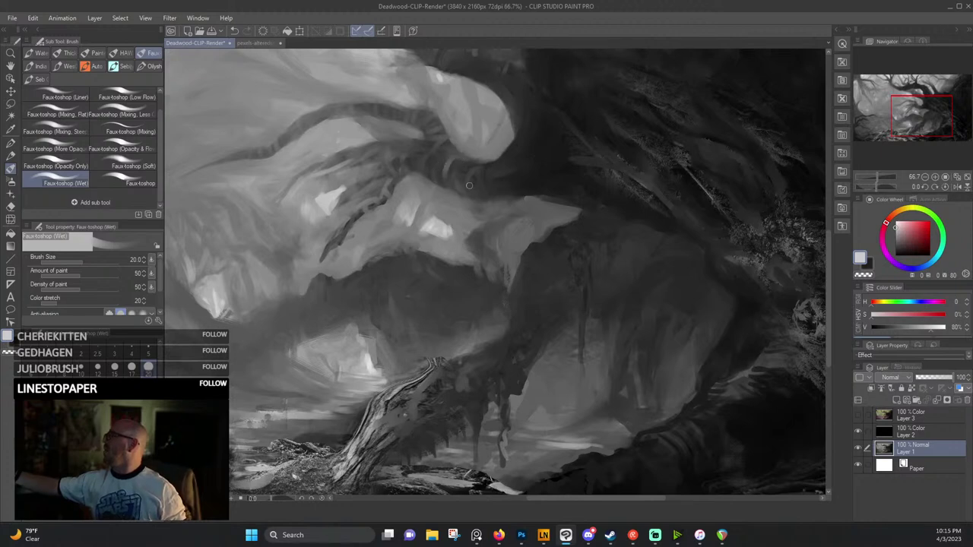
left_click_drag(512, 187, 498, 177)
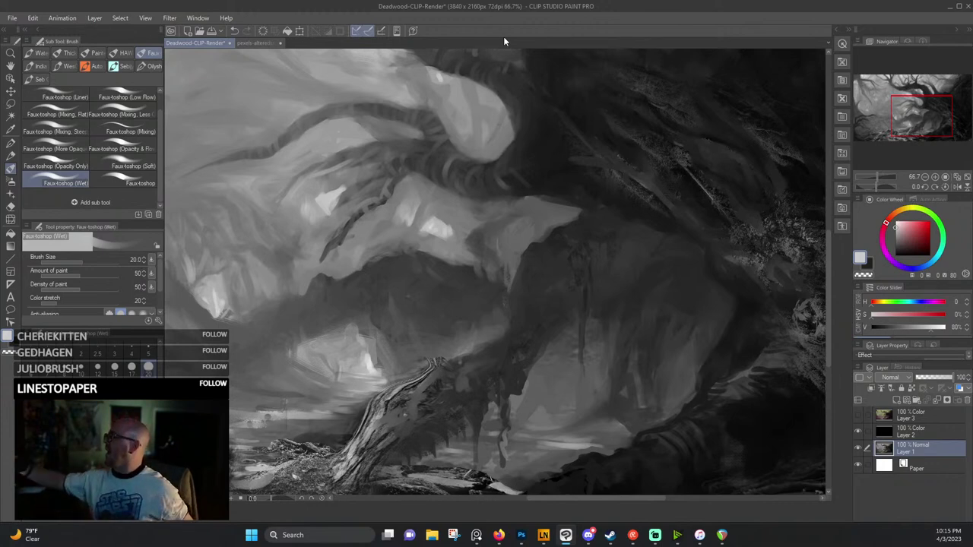
Tone down the bark bands where the upper twig joins the lower branch with sampled dark greys.
left_click(436, 127, "alt")
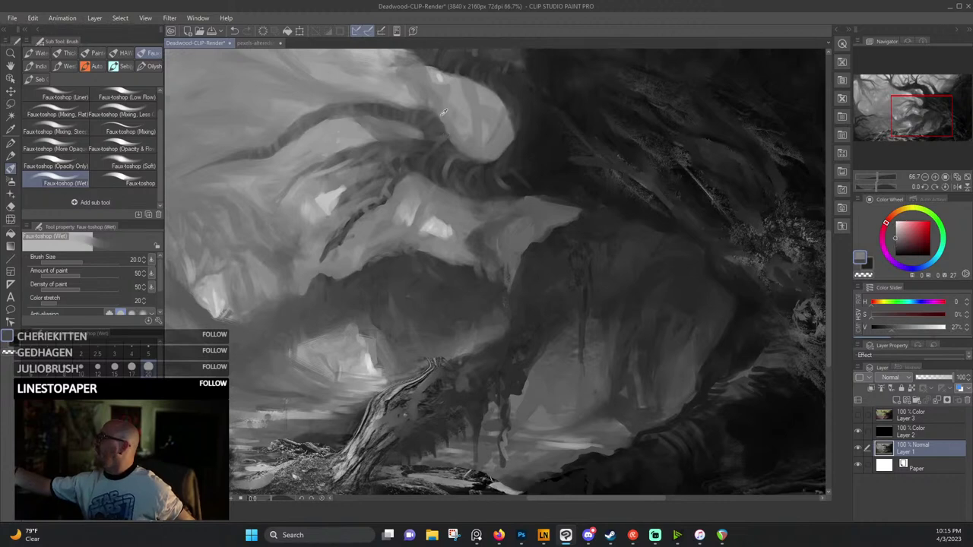
left_click(443, 111, "alt")
left_click(418, 124, "alt")
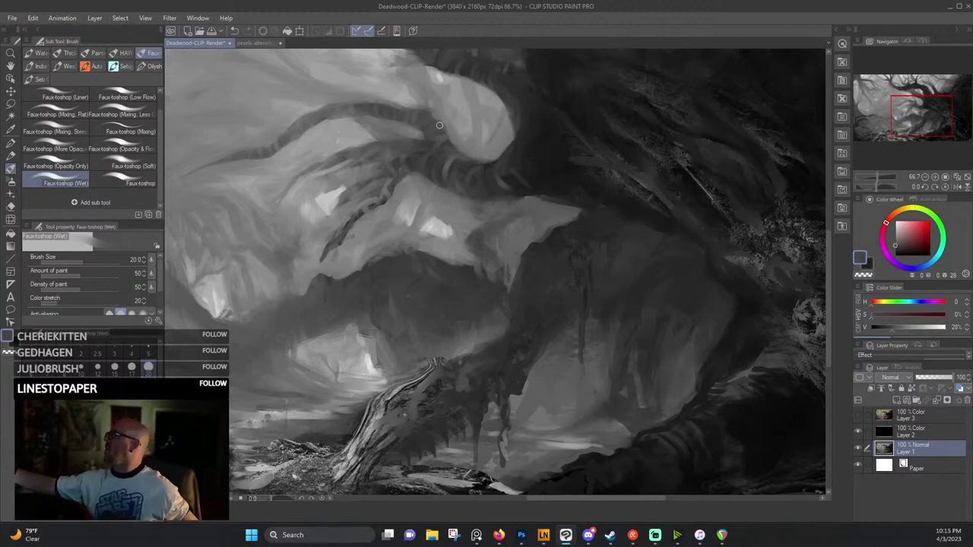
Blend and darken the banded underside of the lower branch towards the trunk with sampled dark greys.
scroll(472, 123, "down", 4)
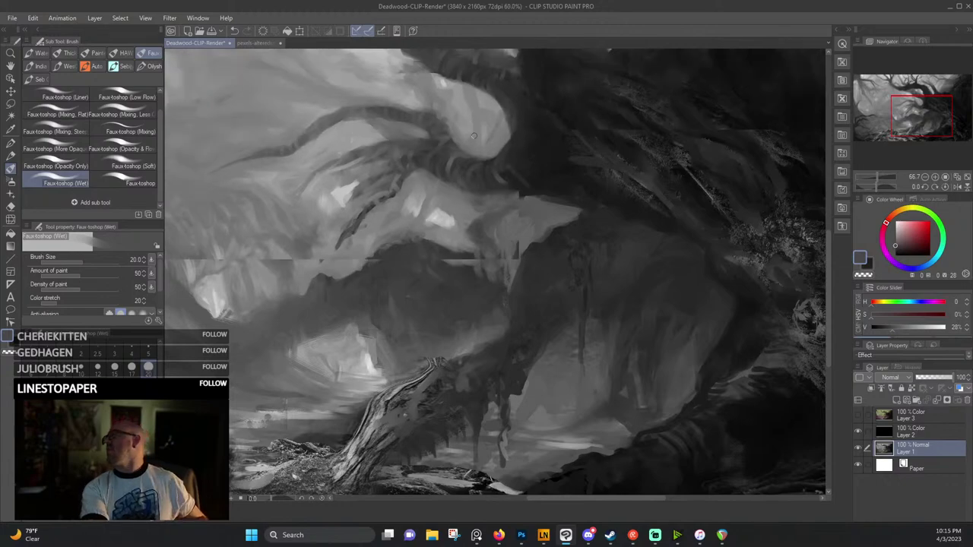
scroll(556, 197, "up", 3)
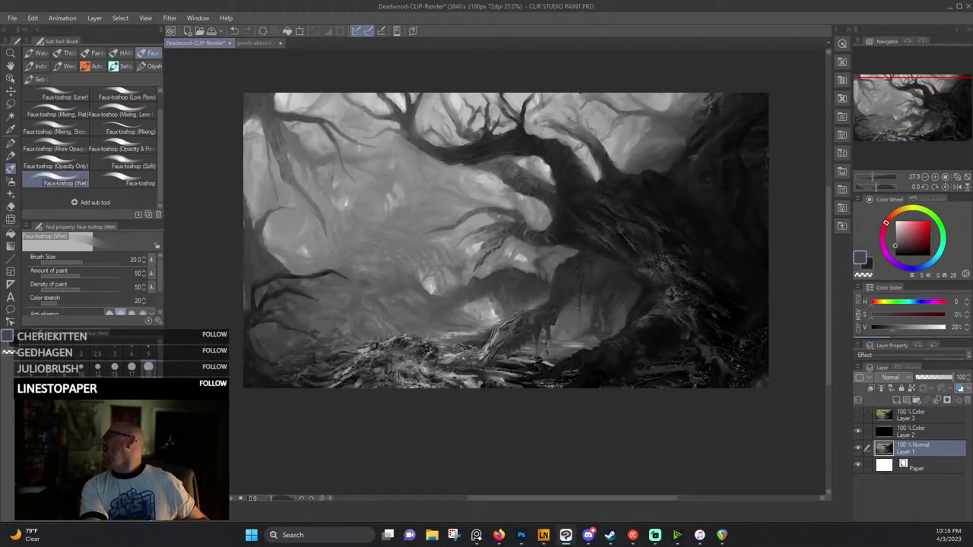
scroll(556, 198, "up", 1)
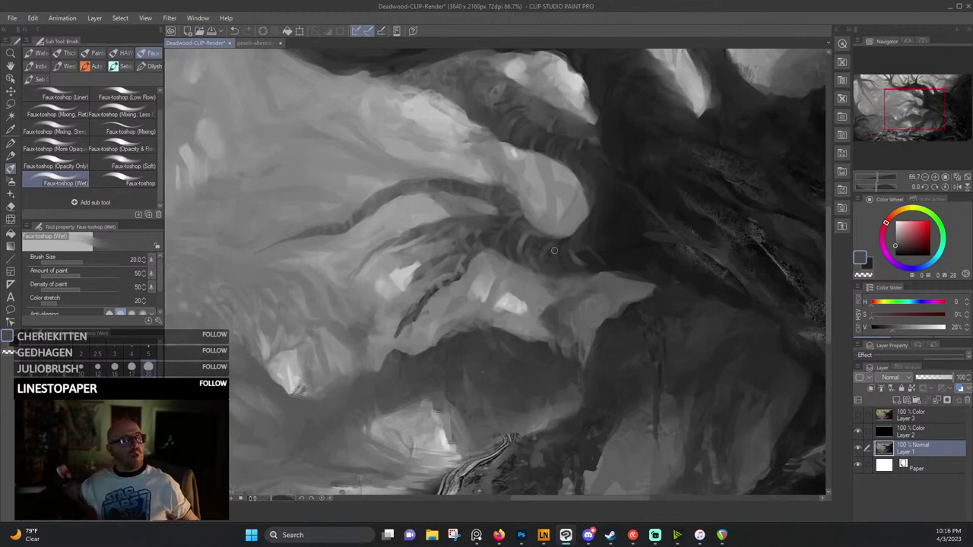
left_click(523, 218, "alt")
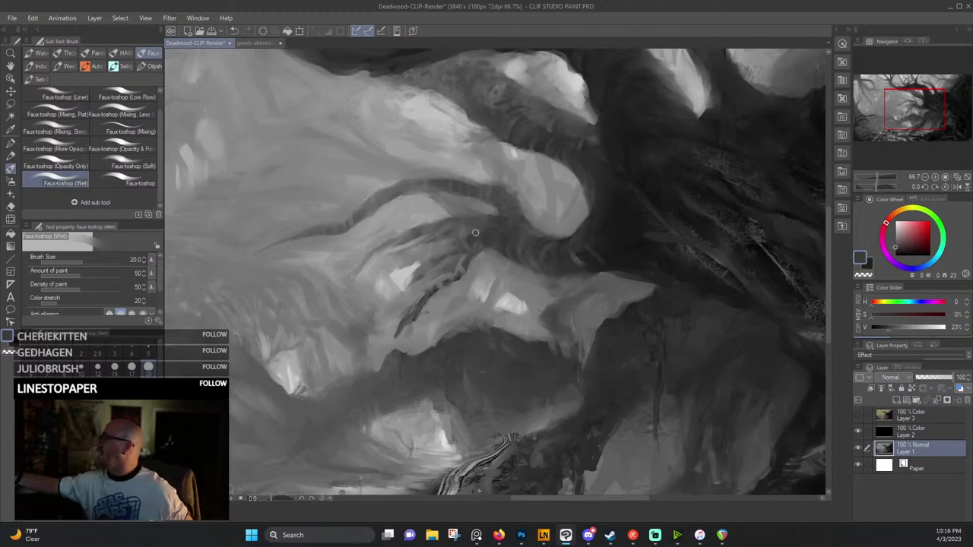
left_click(468, 187, "alt")
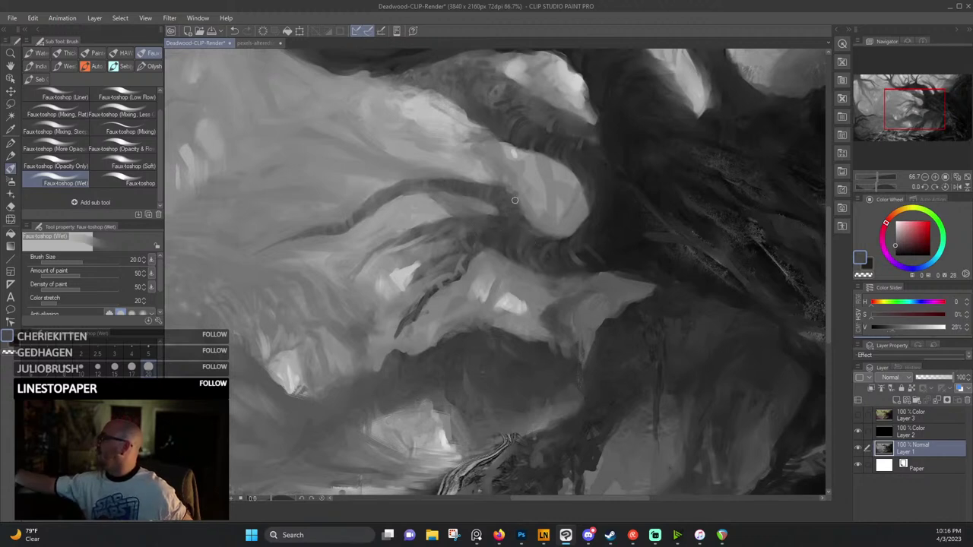
left_click(587, 257, "alt")
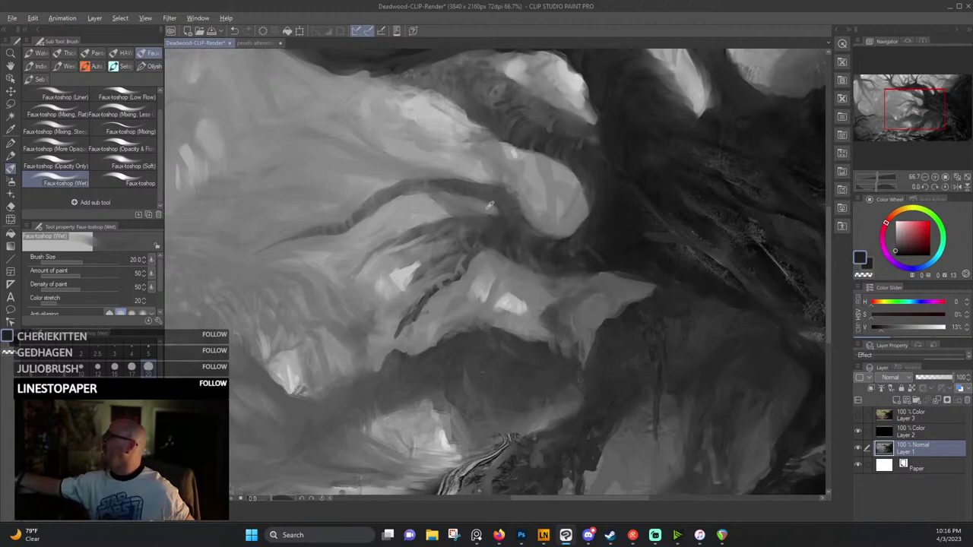
Sharpen the upper twig's junction with the lower branch and its mist edges, alternating sampled mist and branch greys.
left_click(489, 220, "alt")
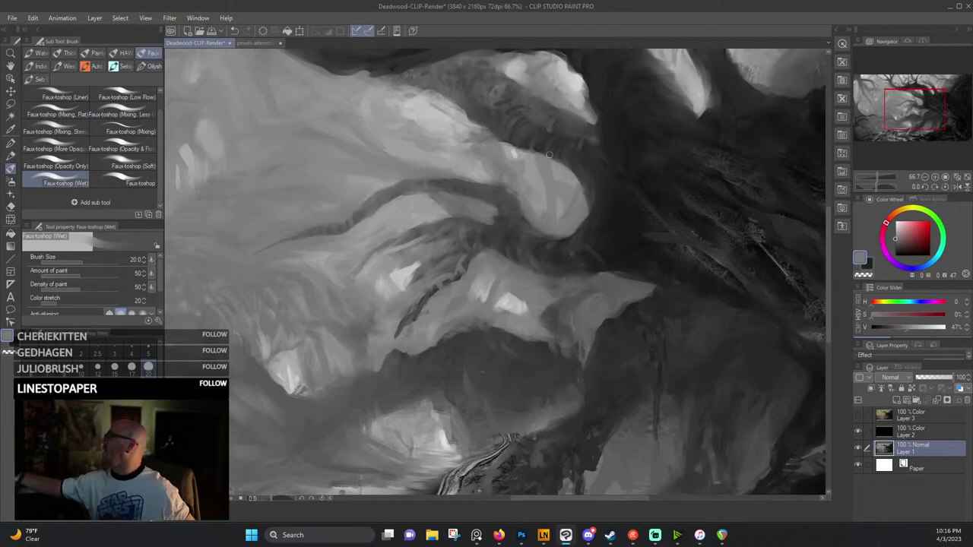
left_click(502, 189, "alt")
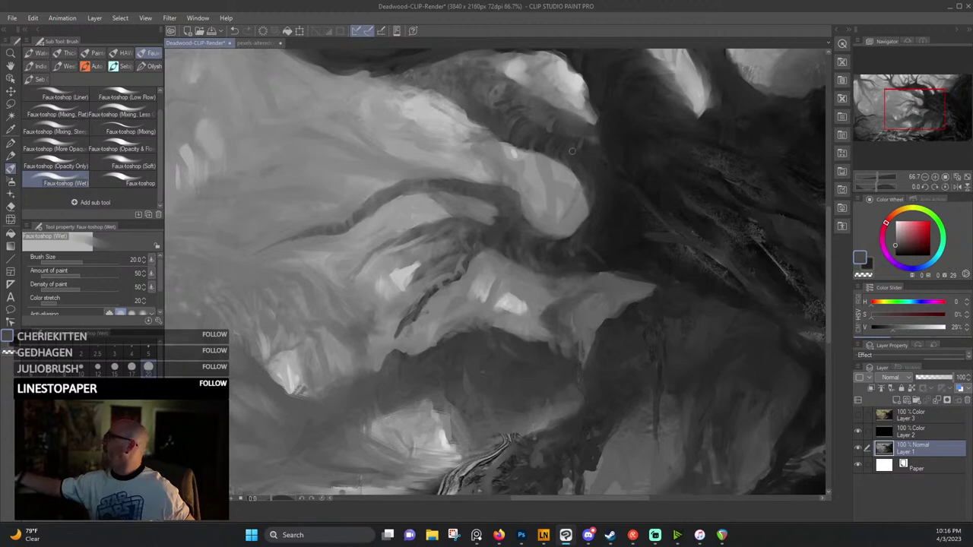
left_click(442, 181, "alt")
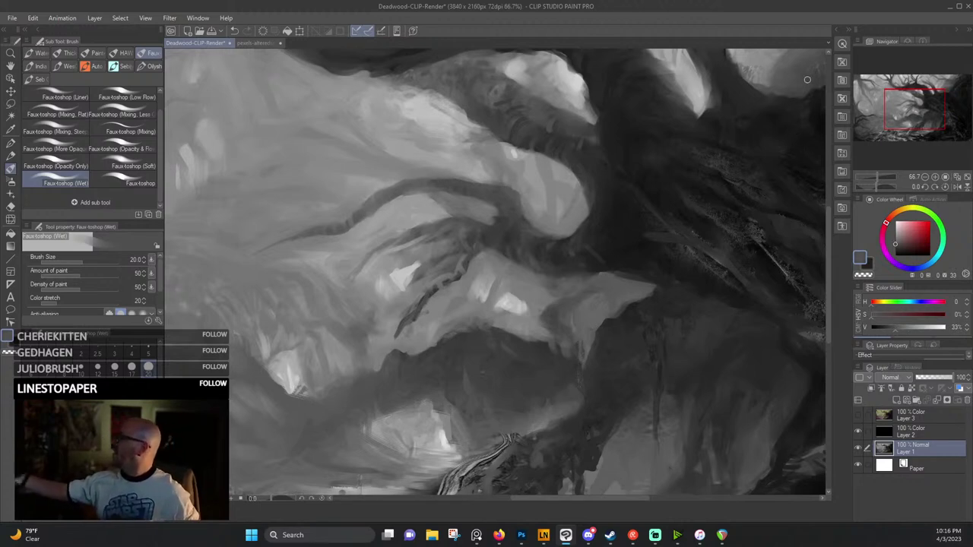
left_click(502, 180, "alt")
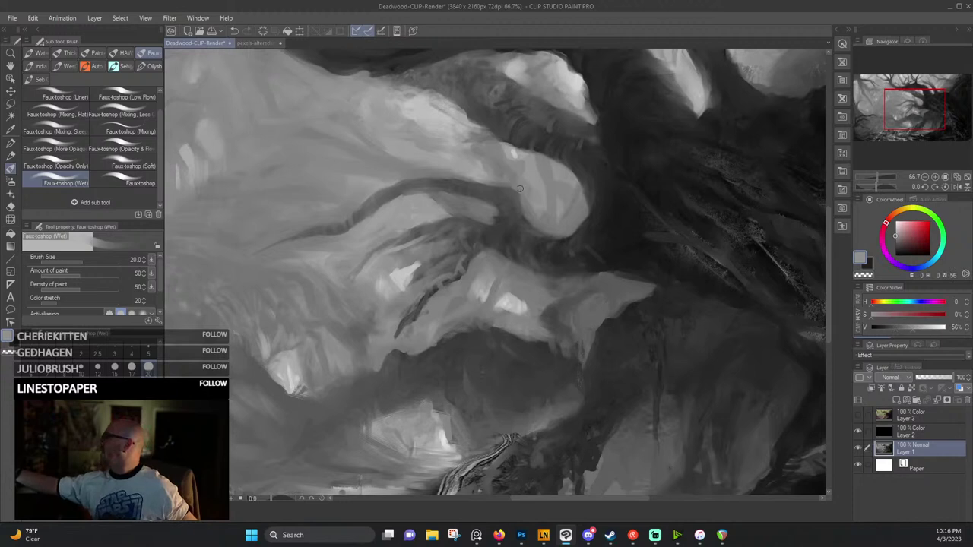
left_click(520, 200, "alt")
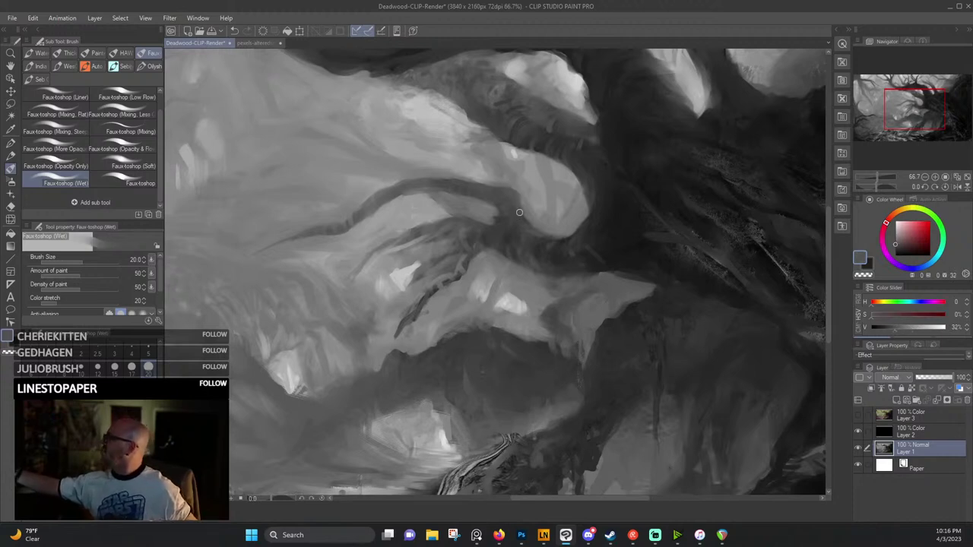
left_click(505, 215, "alt")
left_click(508, 238, "alt")
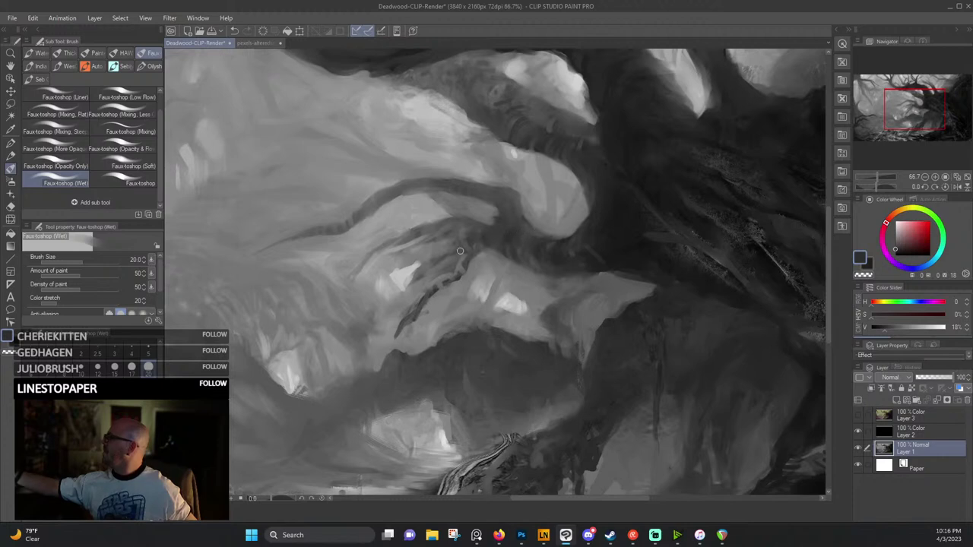
Soften the bright mist gap between the drooping twigs with a sampled light grey.
left_click(441, 251, "alt")
left_click(415, 254, "alt")
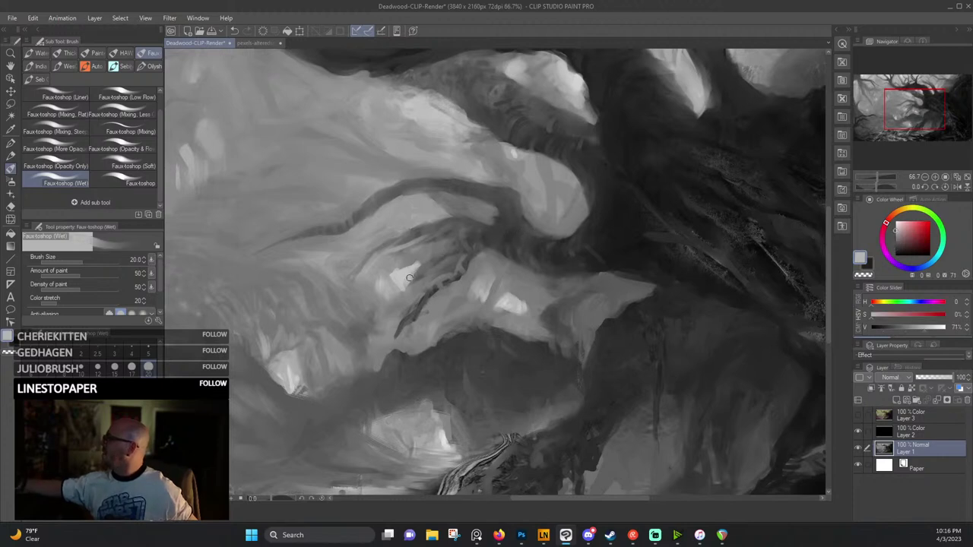
left_click_drag(395, 273, 417, 262)
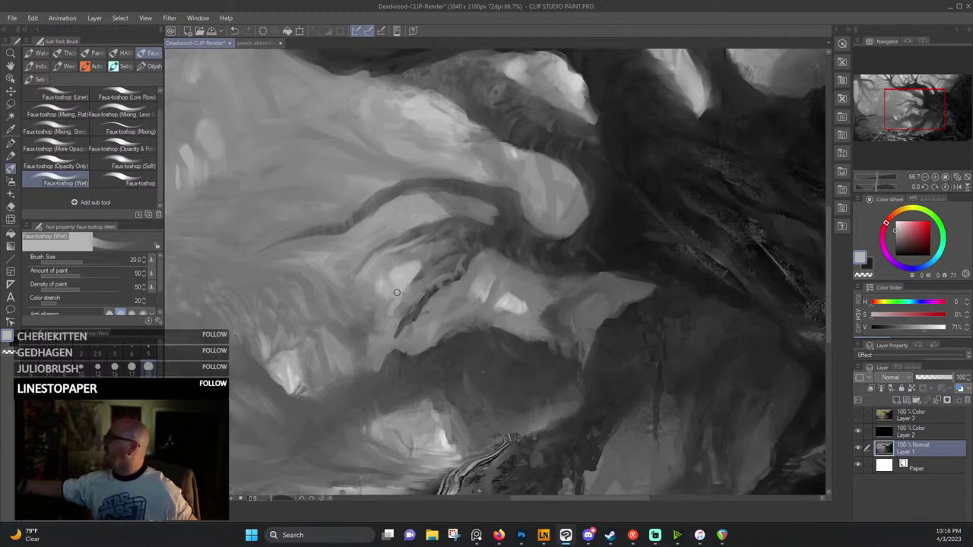
Clean up the drooping twigs and the mist between them beneath the lower branch with sampled mid greys.
left_click(443, 270, "alt")
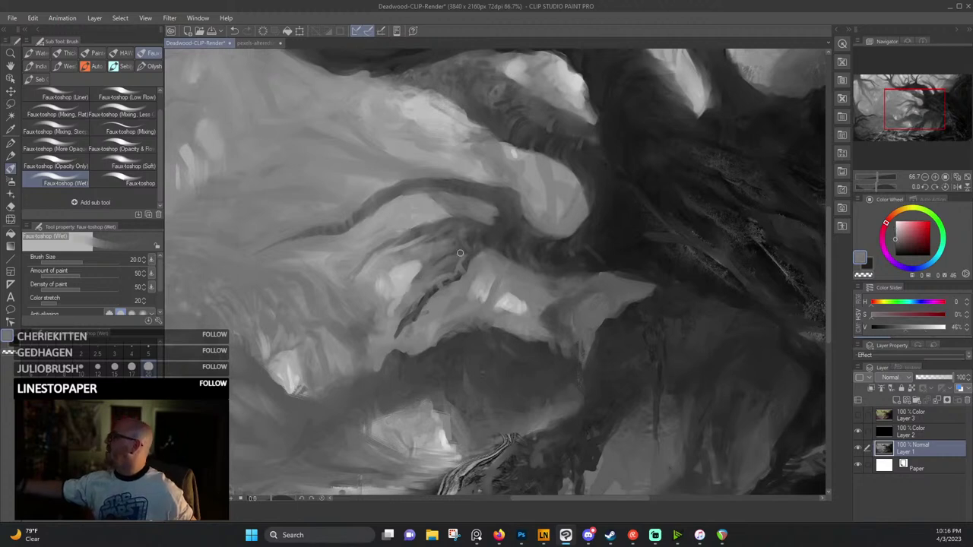
left_click(464, 243, "alt")
left_click(450, 244, "alt")
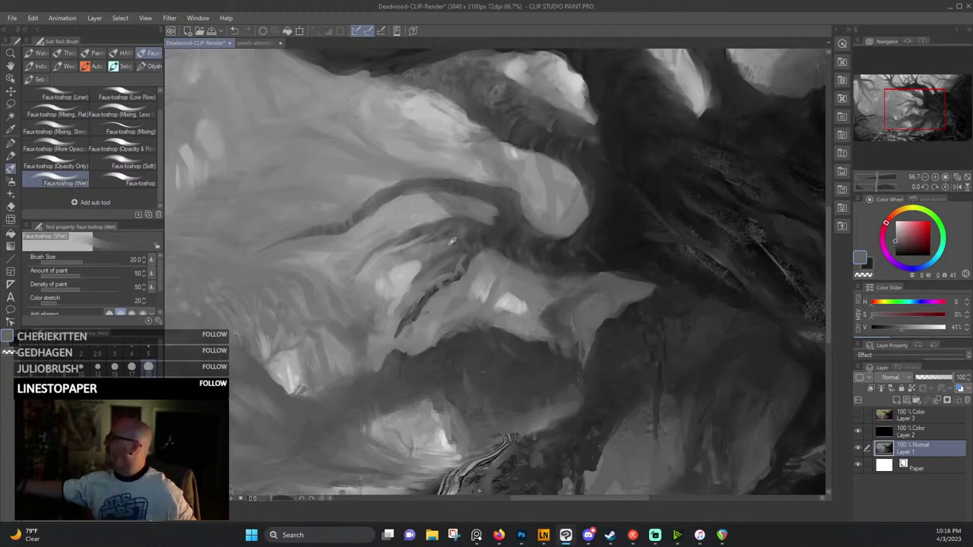
left_click(418, 287, "alt")
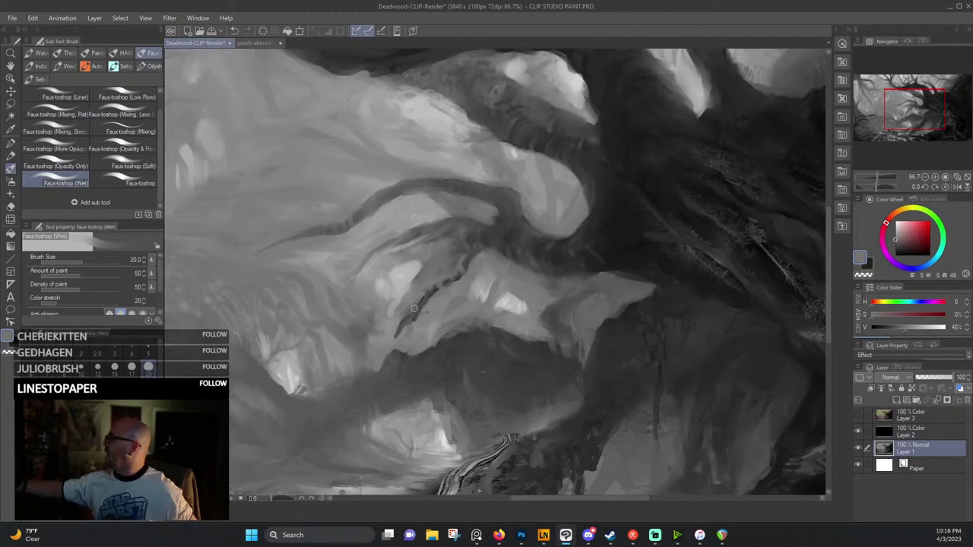
Soften the drooping twig beneath the lower branch and its mist edge with sampled mid greys.
mouse_move(414, 307)
left_mouse_down()
mouse_move(396, 333)
mouse_move(448, 288)
left_mouse_up()
left_click(462, 254, "alt")
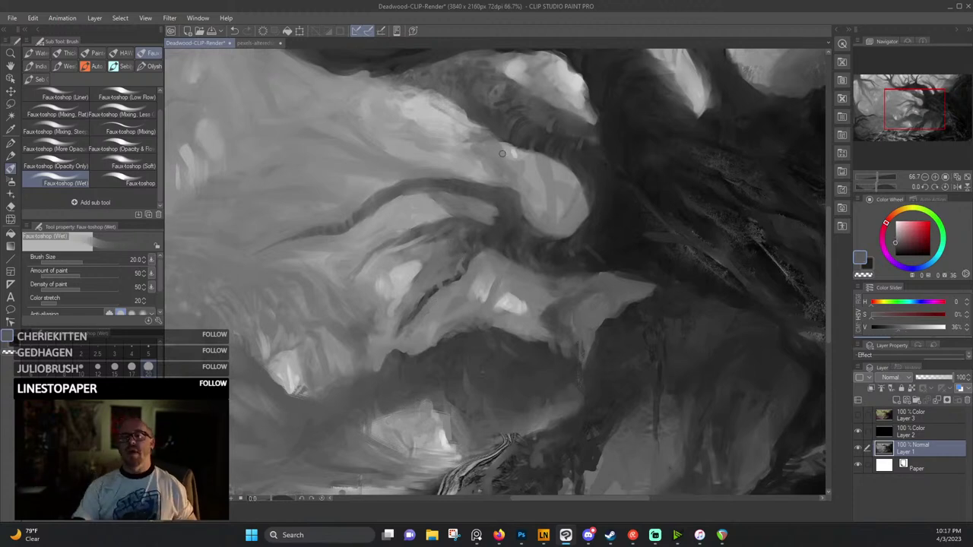
scroll(465, 145, "down", 4)
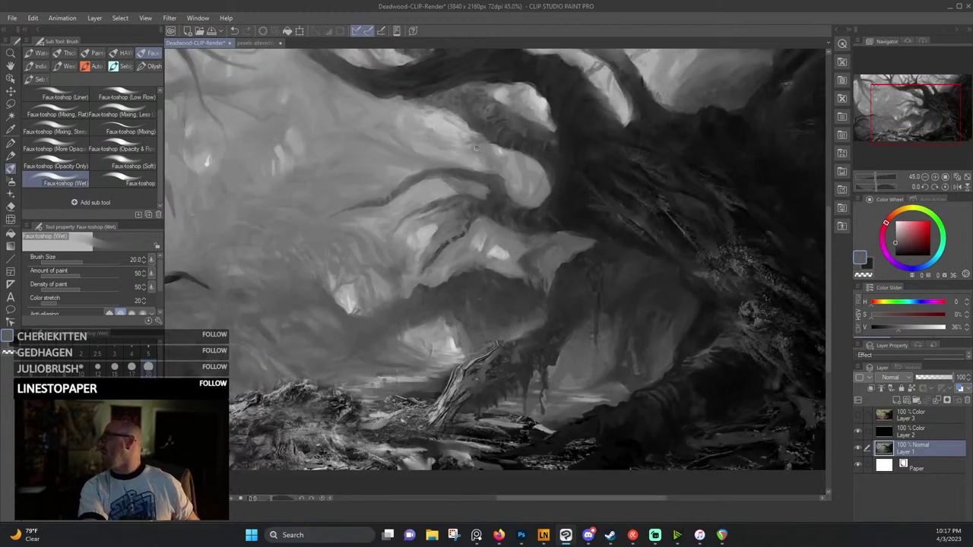
left_click_drag(486, 161, 561, 244)
scroll(561, 245, "up", 1)
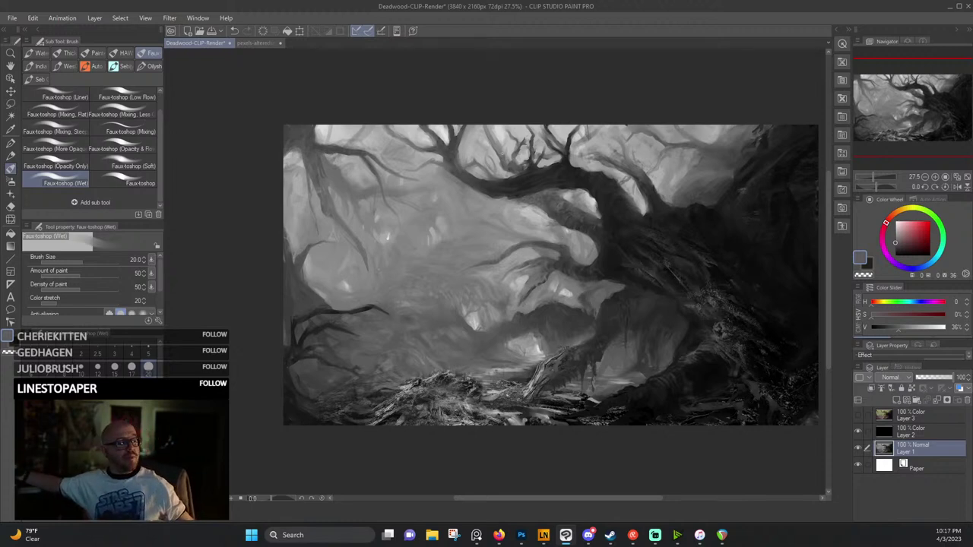
Touch up the large tree's trunk and the top of its long main branch with sampled dark greys.
left_click(623, 246, "alt")
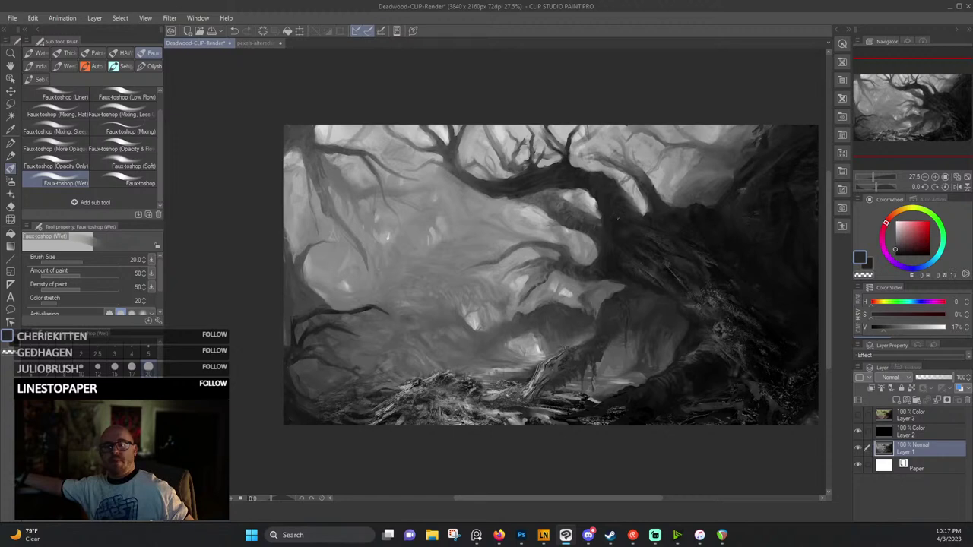
left_click(565, 180, "alt")
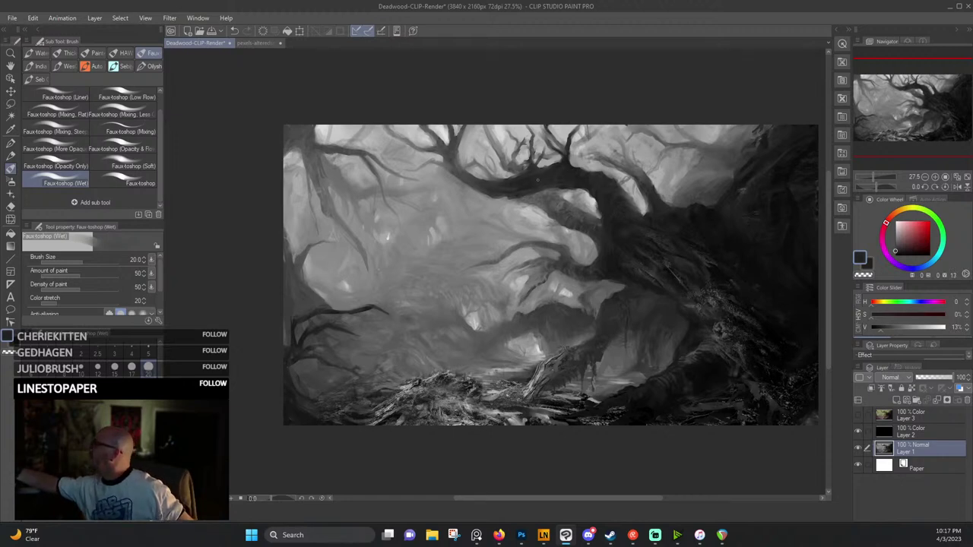
left_click(539, 171, "alt")
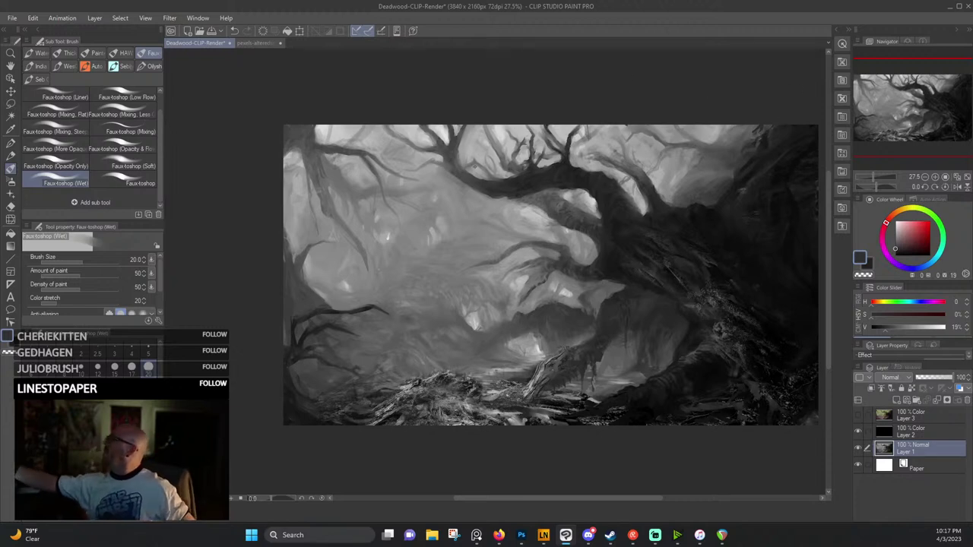
left_click(522, 180, "alt")
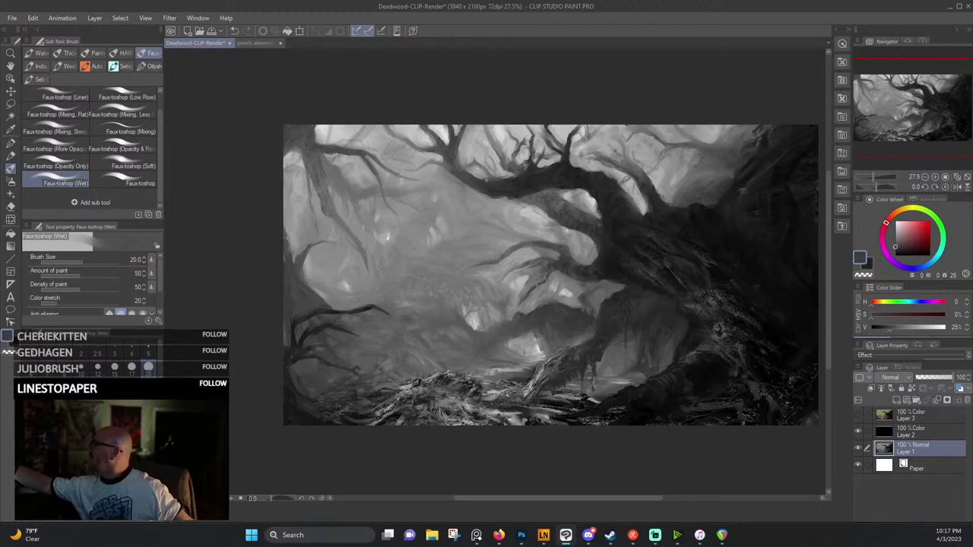
Refine the thin twigs and mist gap just above the main branch, alternating sampled light and mid greys.
left_click(507, 167, "alt")
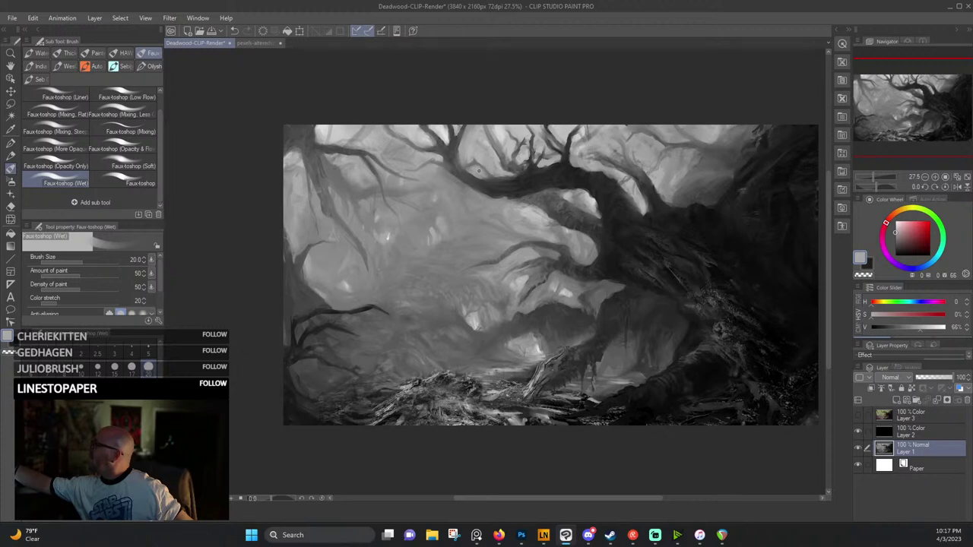
left_click(478, 172, "alt")
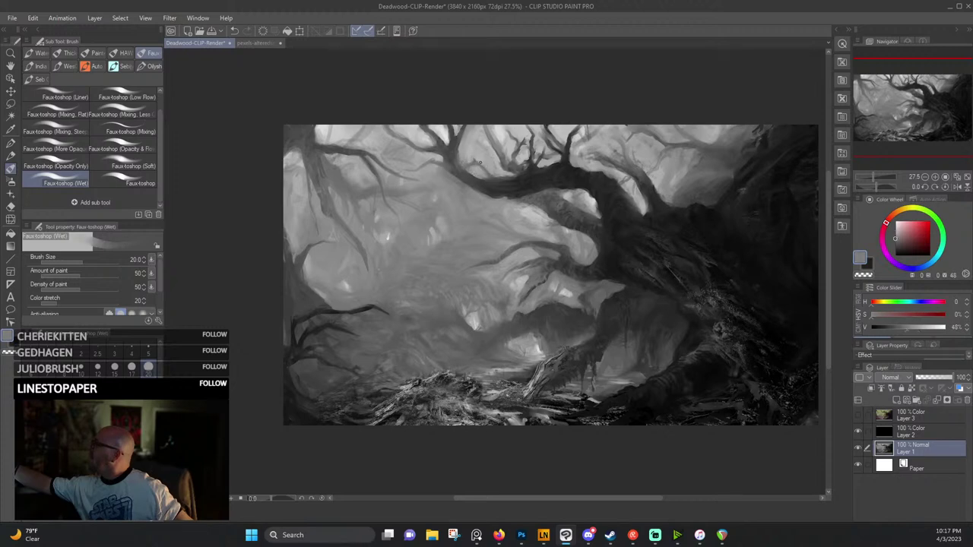
left_click(508, 171, "alt")
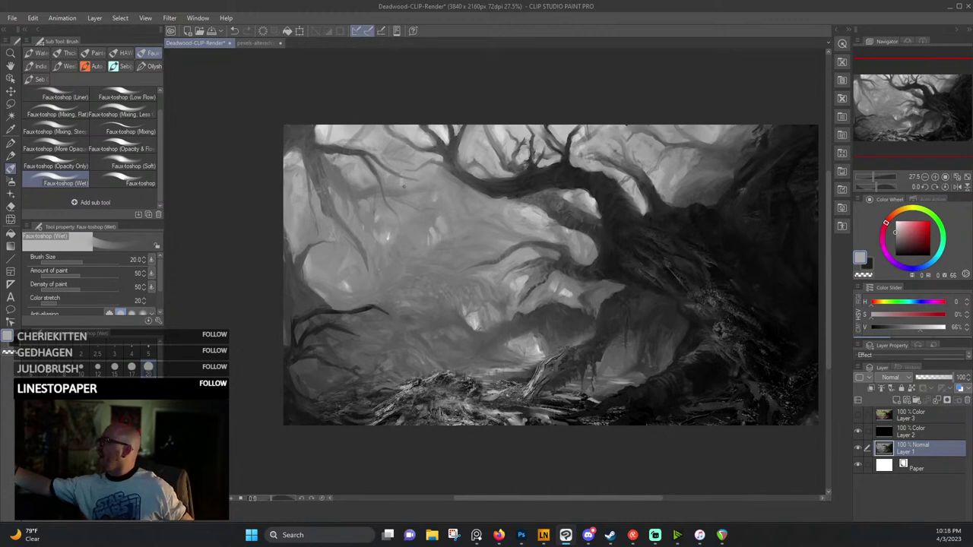
Work faint twigs into the mist beside the left tree's hanging branch with sampled mid greys.
left_click(392, 189, "alt")
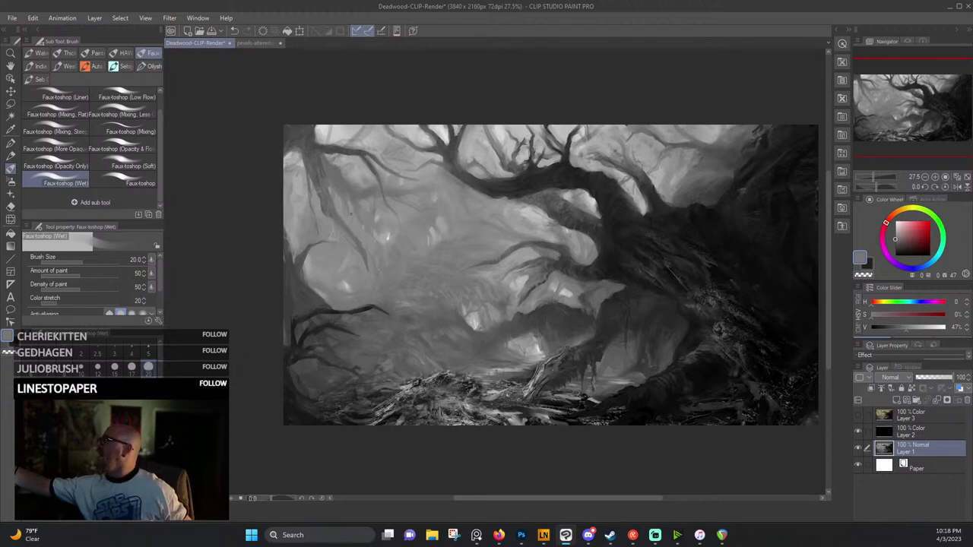
left_click(350, 213, "alt")
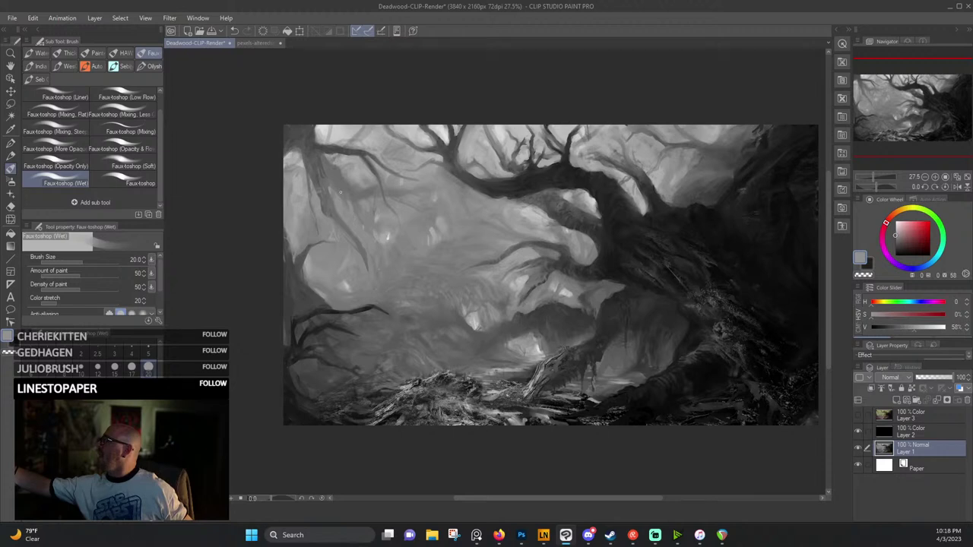
left_click(343, 200, "alt")
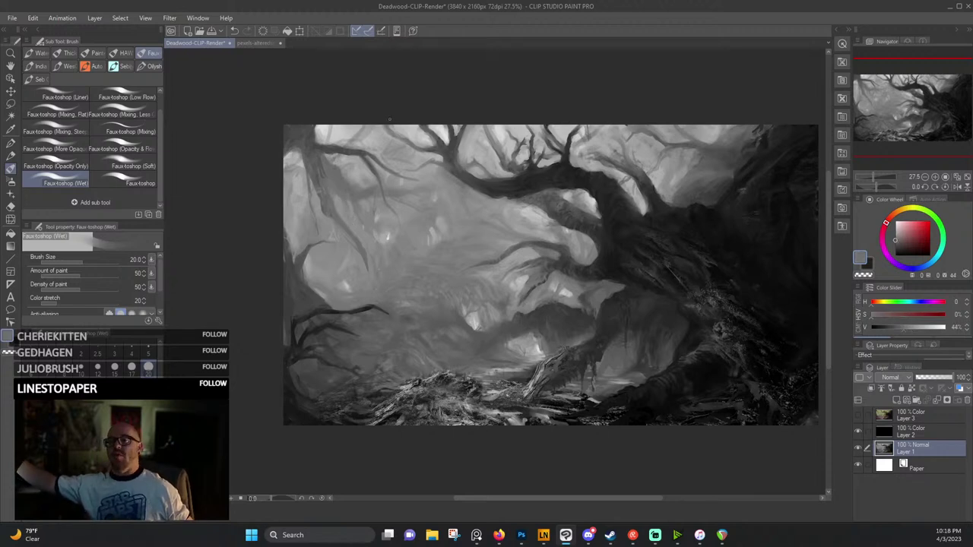
Refine the fork where the left tree's side branch meets its hanging branch, using sampled mid and dark greys.
left_click(334, 159, "alt")
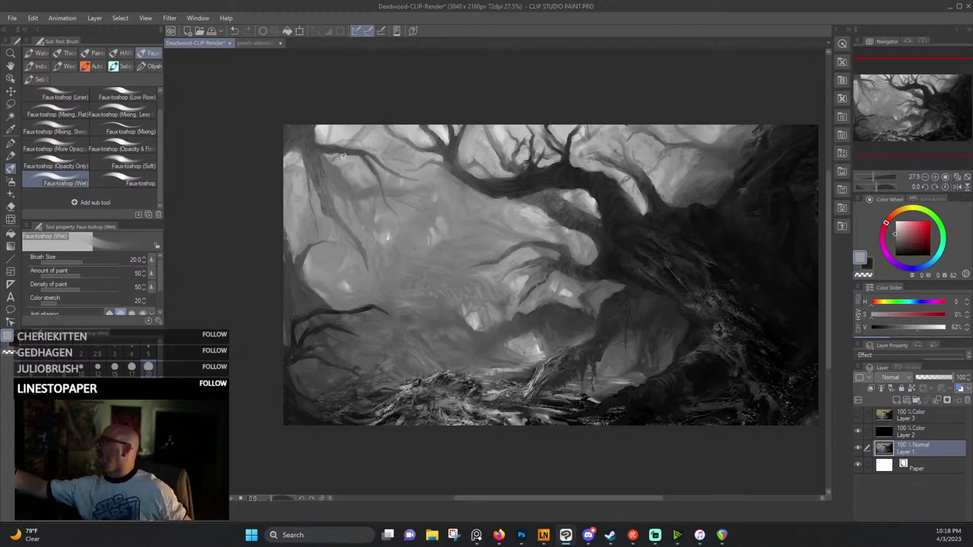
left_click(333, 157, "alt")
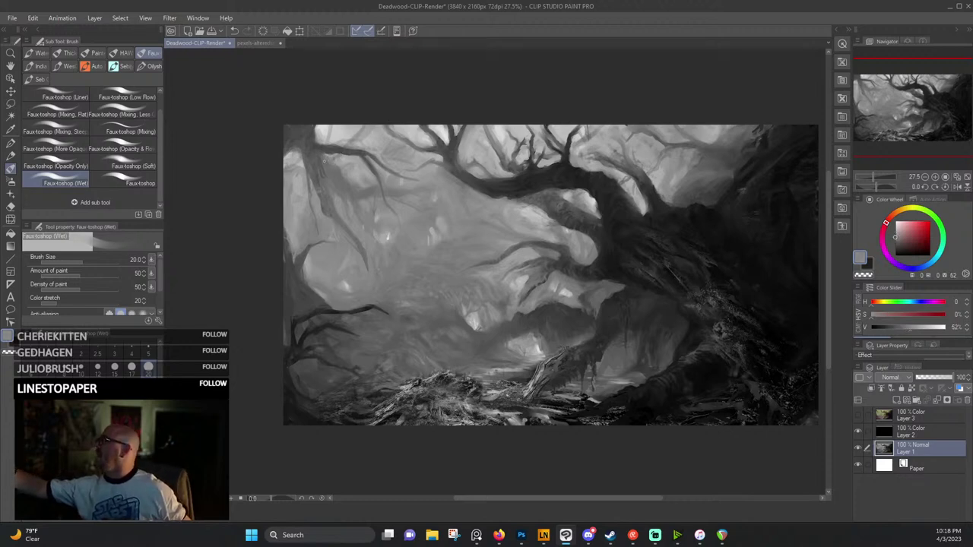
left_click(318, 160, "alt")
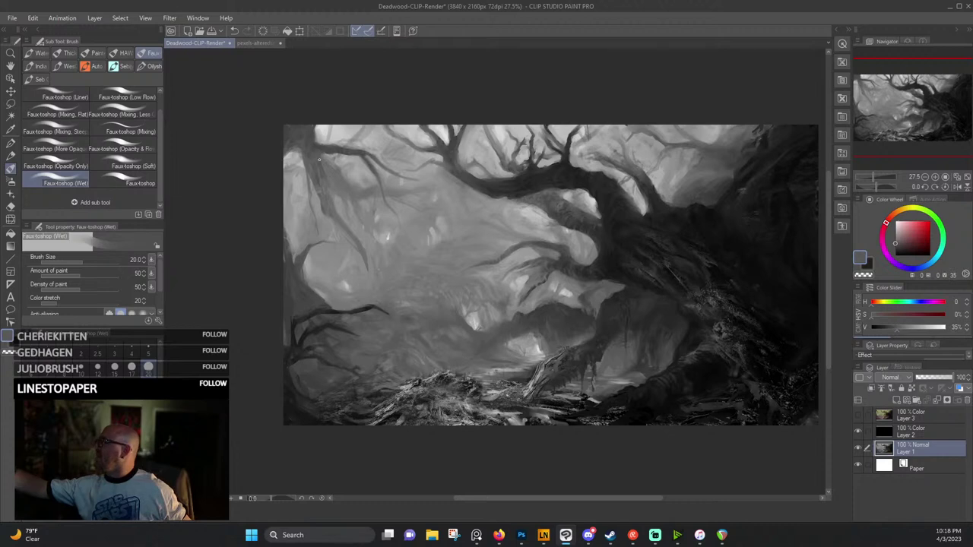
left_click_drag(334, 173, 318, 150)
Touch up the bright mist openings near the left hanging branch and around the lower branch with sampled light greys.
left_click(327, 132, "alt")
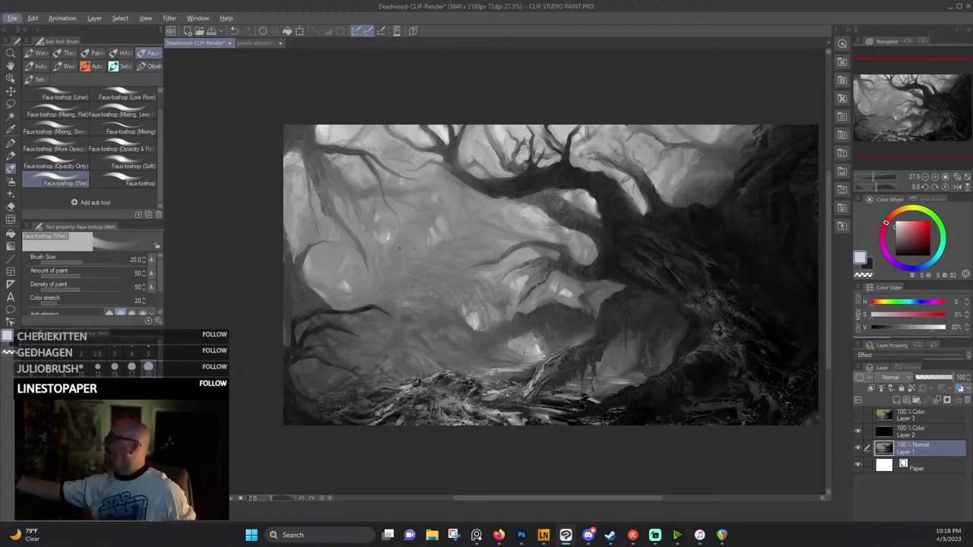
left_click(478, 322, "alt")
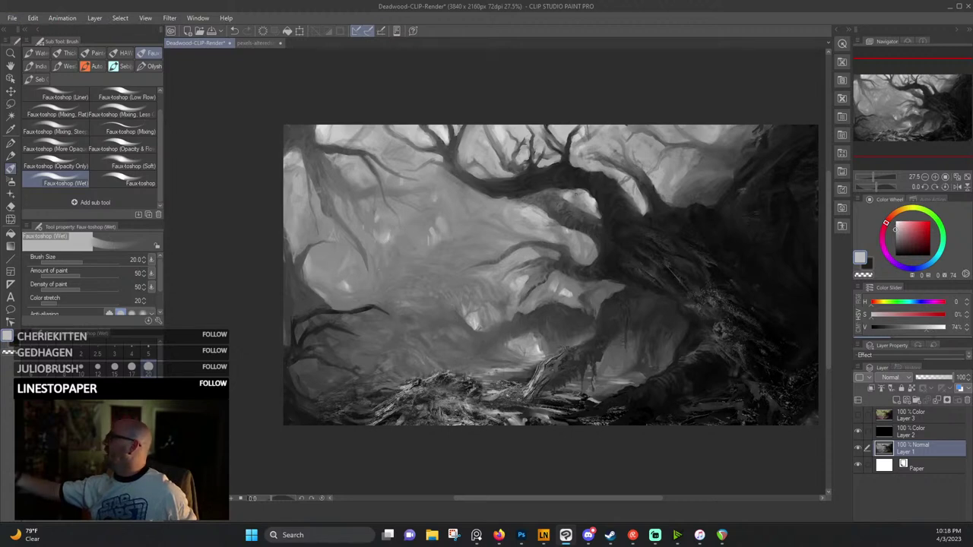
left_click(591, 198, "alt")
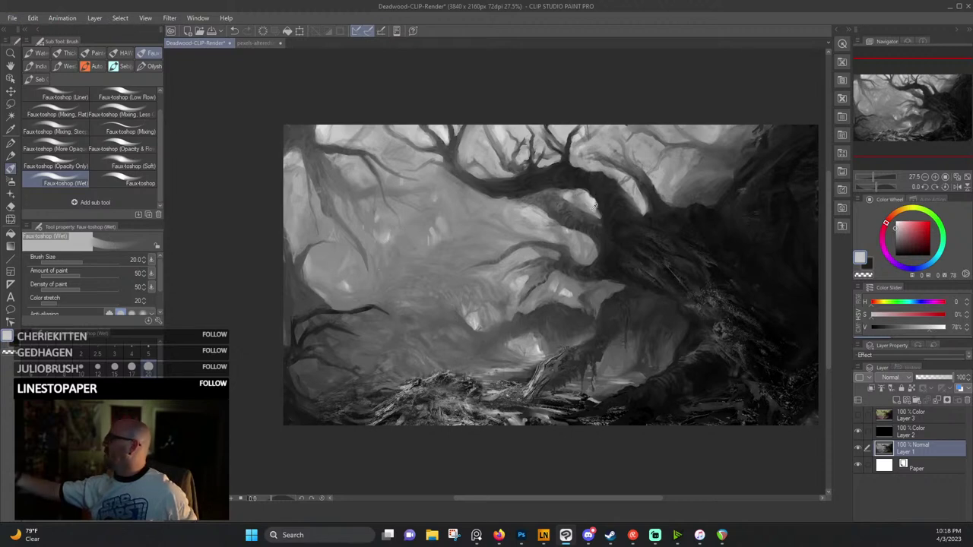
left_click(570, 290, "alt")
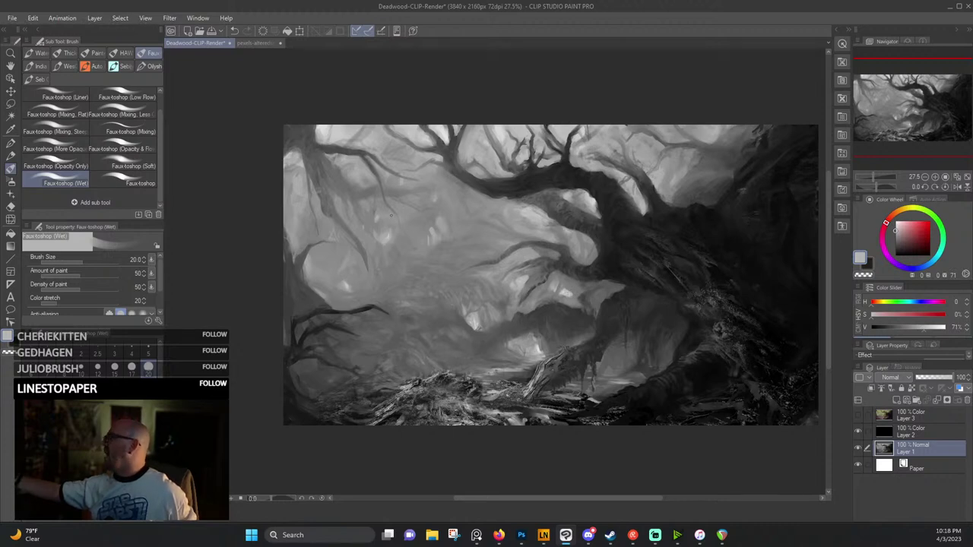
Refine the thin background branches above the large tree's bend, alternating sampled mist and branch greys.
left_click(656, 167, "alt")
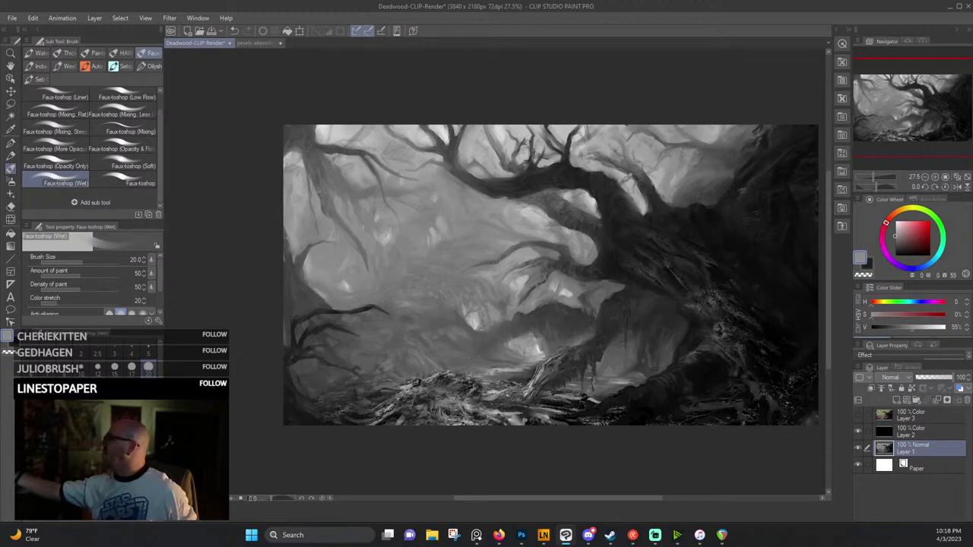
left_click(586, 155, "alt")
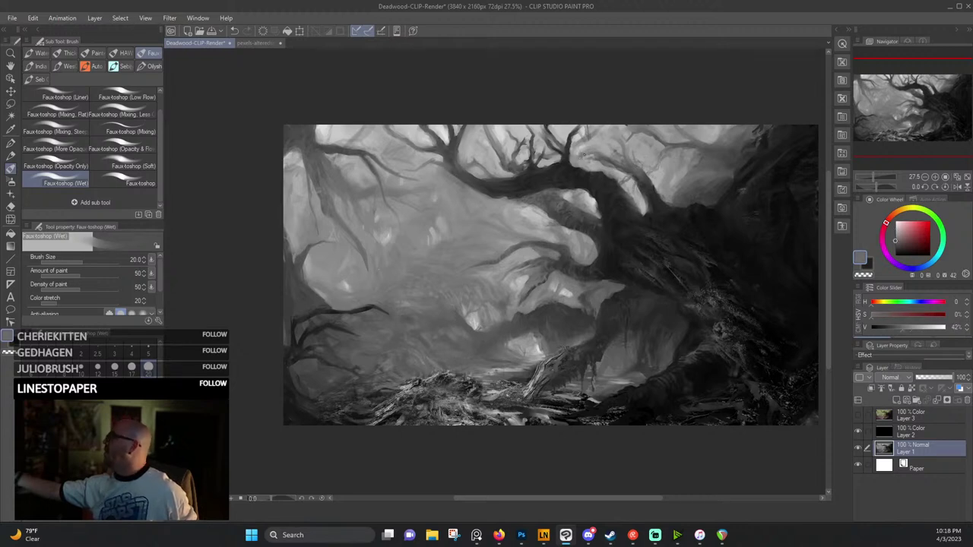
left_click(600, 142, "alt")
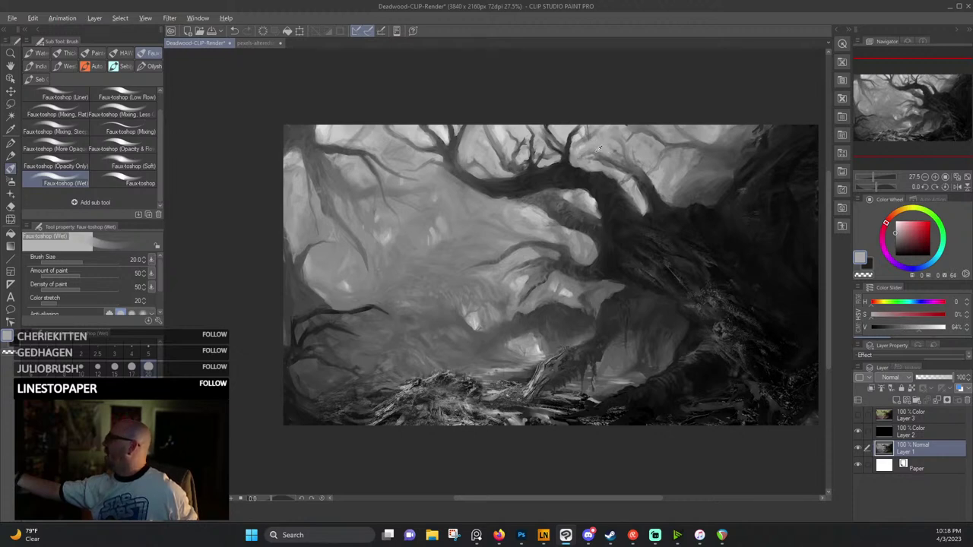
left_click(598, 150, "alt")
left_click(597, 152, "alt")
left_click(593, 152, "alt")
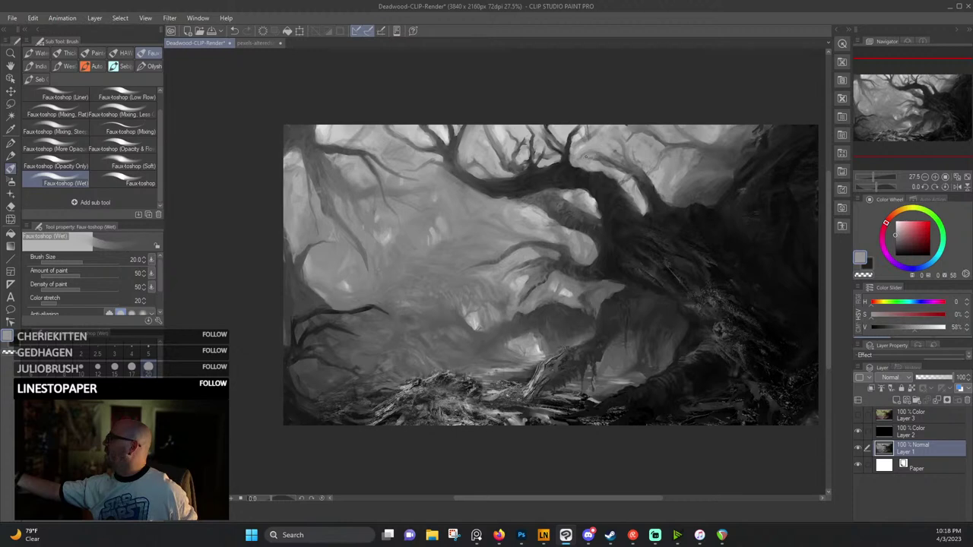
left_click(591, 161, "alt")
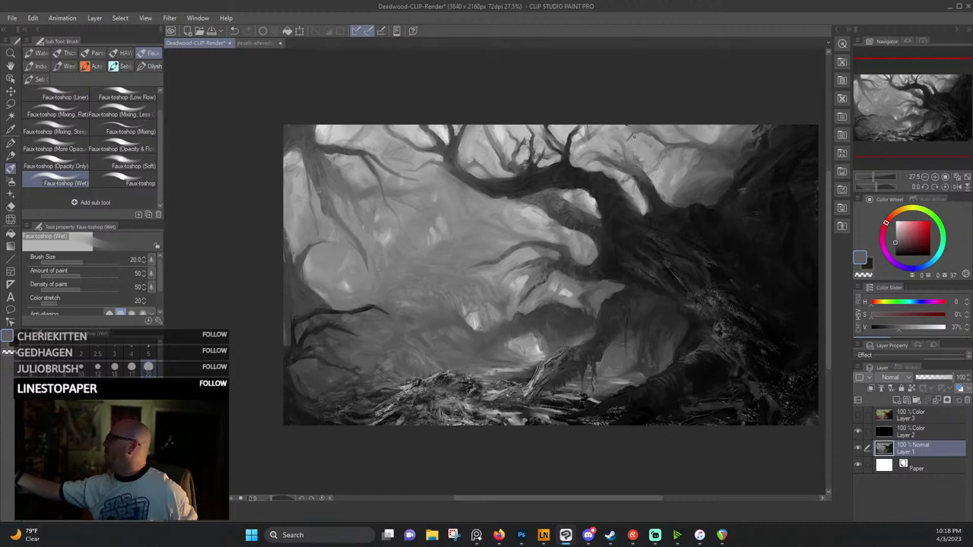
Add fine twigs and clean the mist around the distant upper-right branches with sampled light and mid greys.
left_click(634, 136, "alt")
left_click(666, 143, "alt")
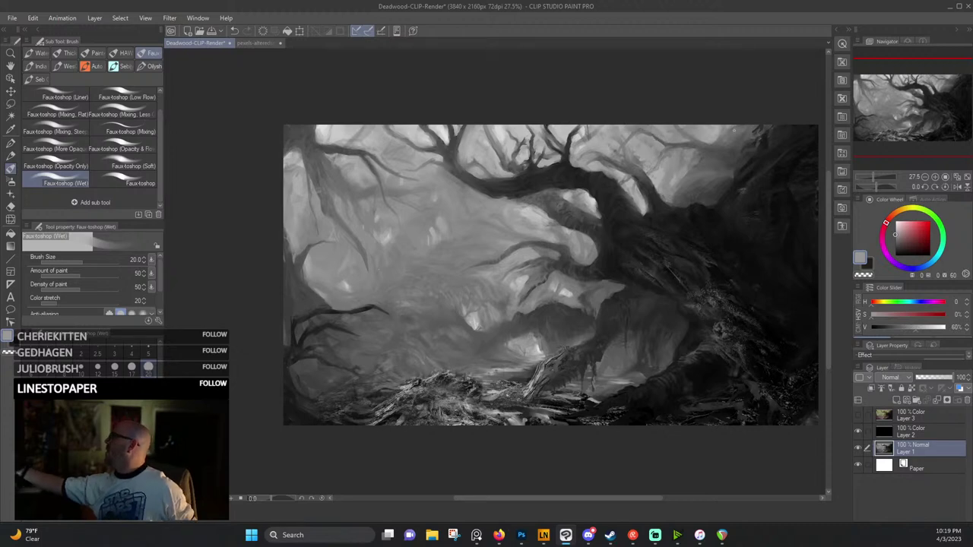
left_click(700, 140, "alt")
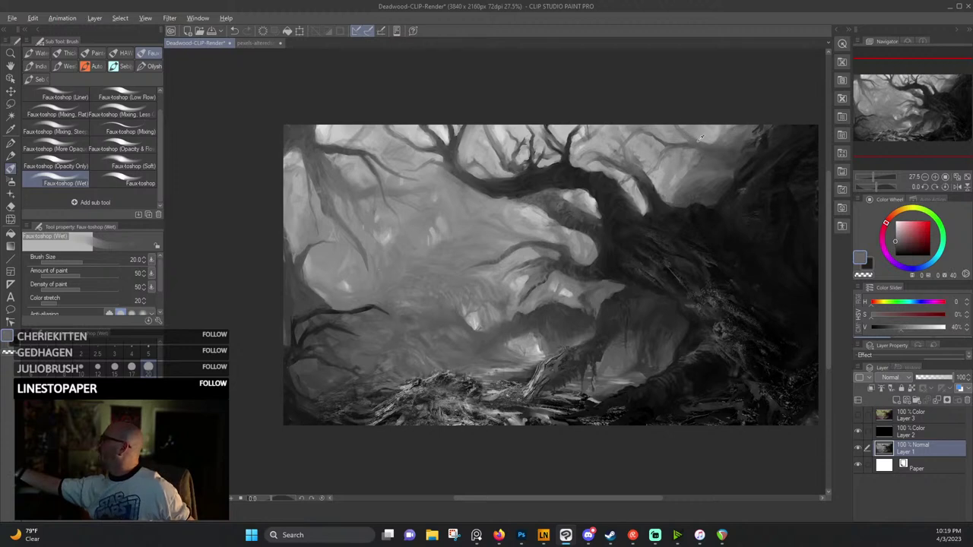
left_click(699, 143, "alt")
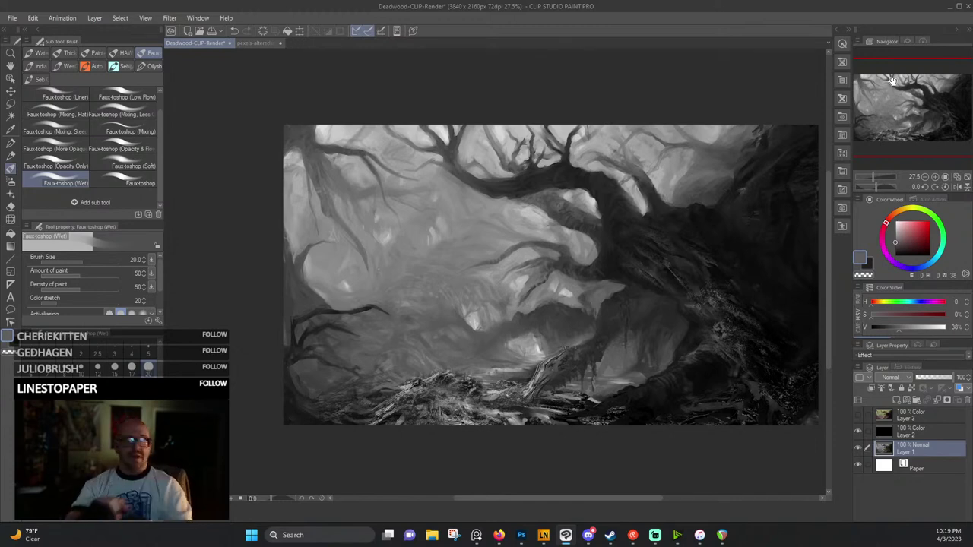
Refine the left-edge trunk, its curved twig and its lower side branches with sampled dark and light greys.
left_click(316, 303, "alt")
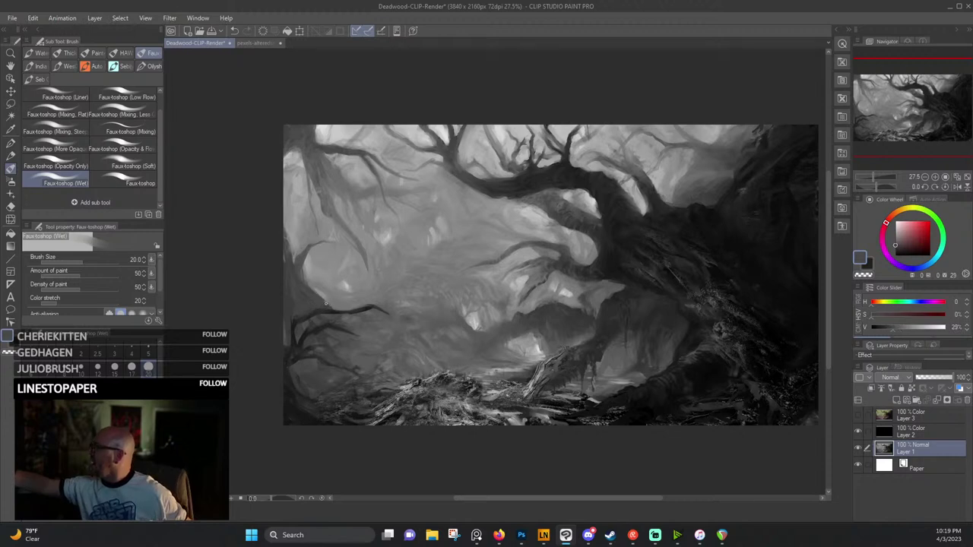
left_click(324, 302, "alt")
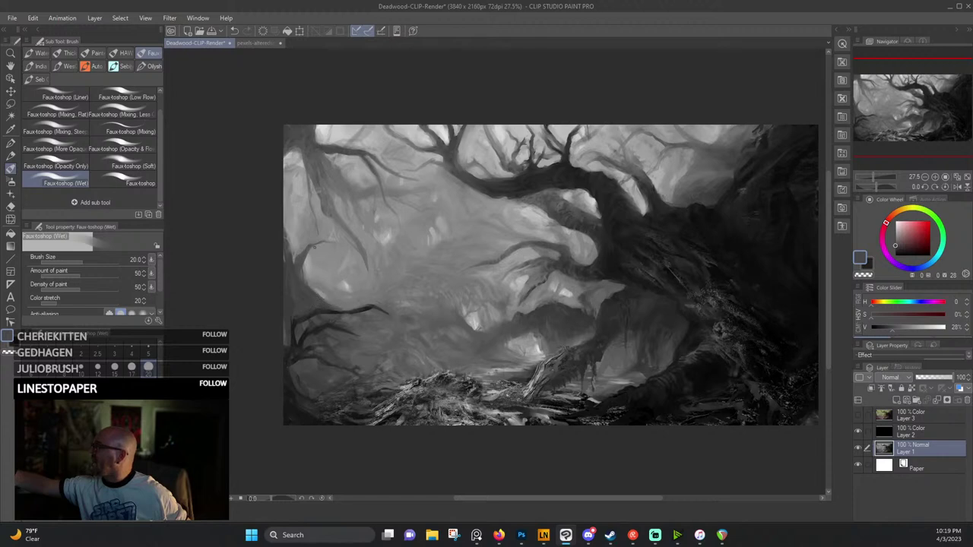
left_click(301, 242, "alt")
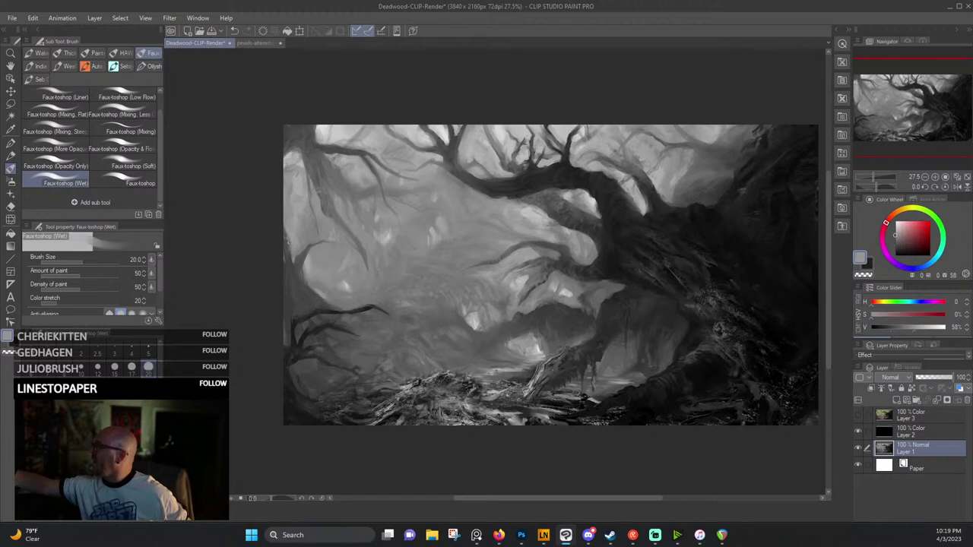
left_click(286, 228, "alt")
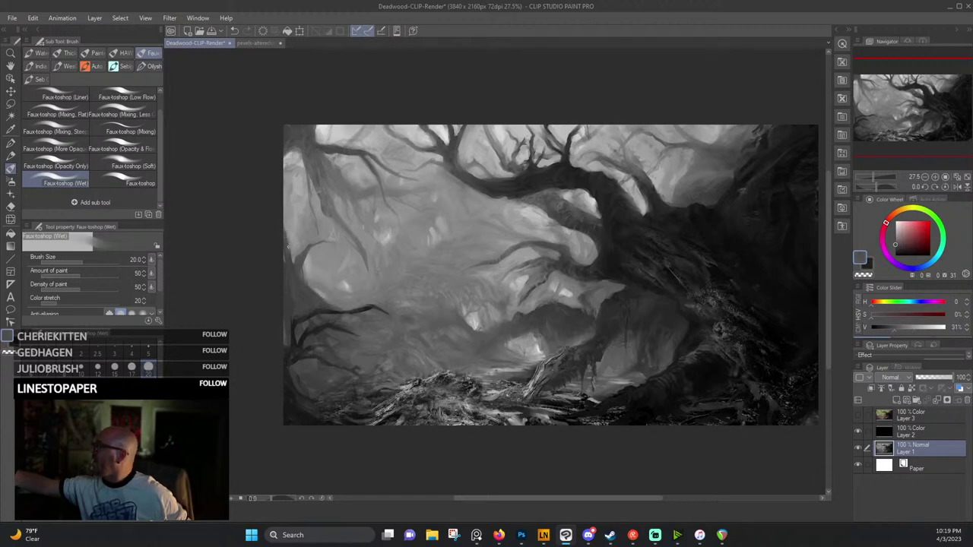
left_click(287, 323, "alt")
left_click(304, 363, "alt")
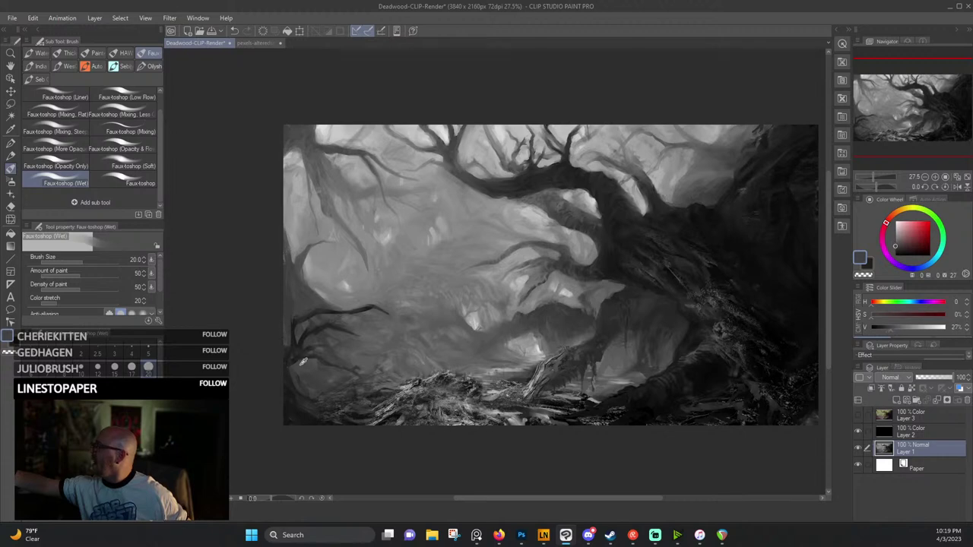
Touch up the lower-left ground and twigs and the foreground with sampled dark greys.
left_click(299, 377, "alt")
left_click(324, 388, "alt")
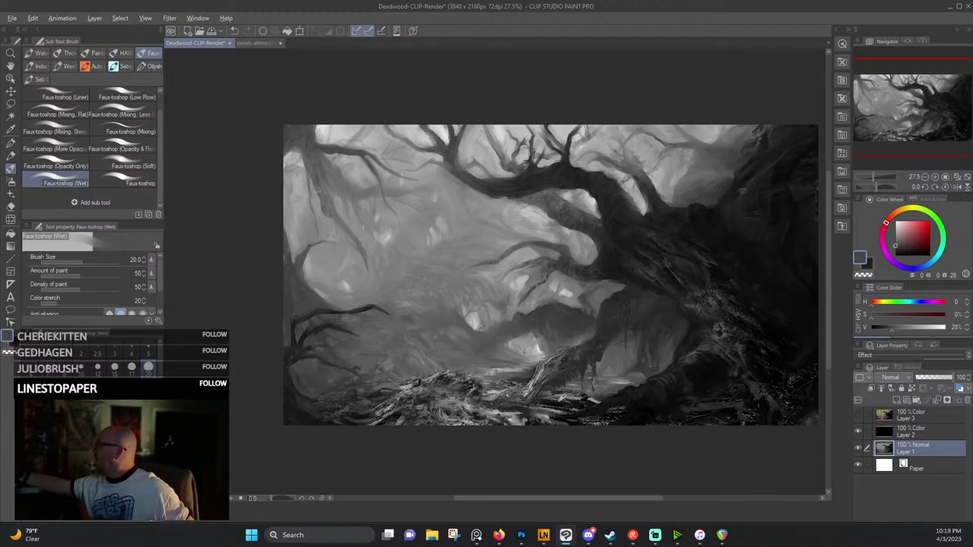
left_click(578, 404, "alt")
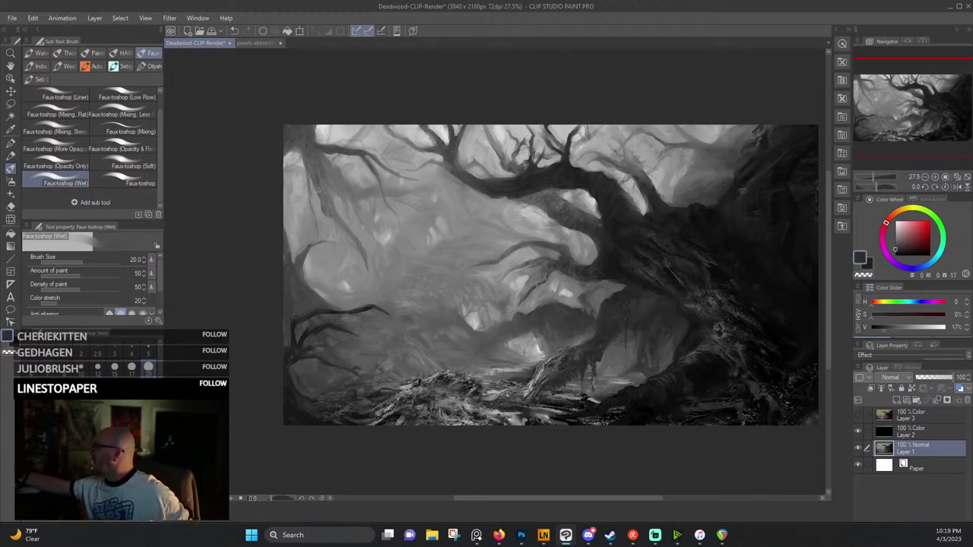
Show the top colour layer, Layer 3, over the greyscale painting and save the file.
left_click(858, 414)
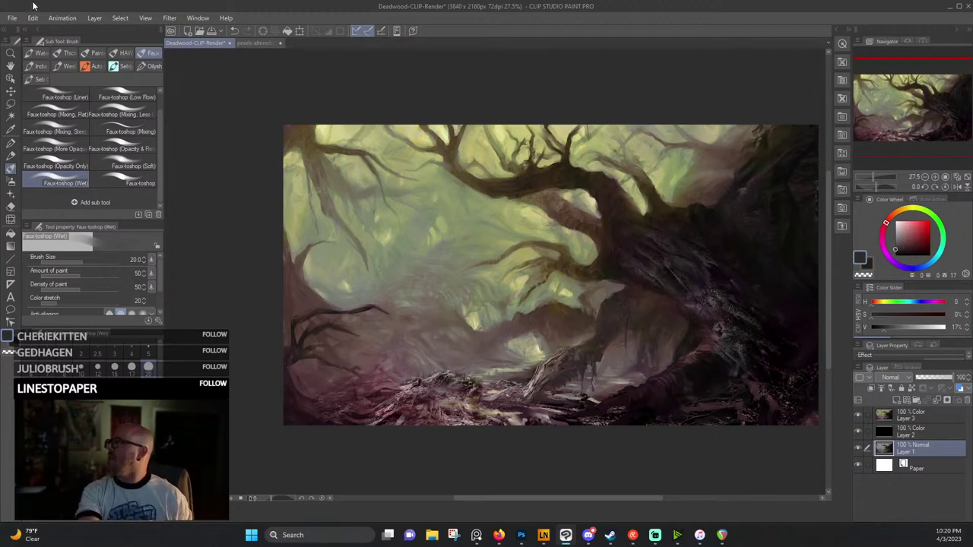
left_click(12, 17)
left_click(24, 66)
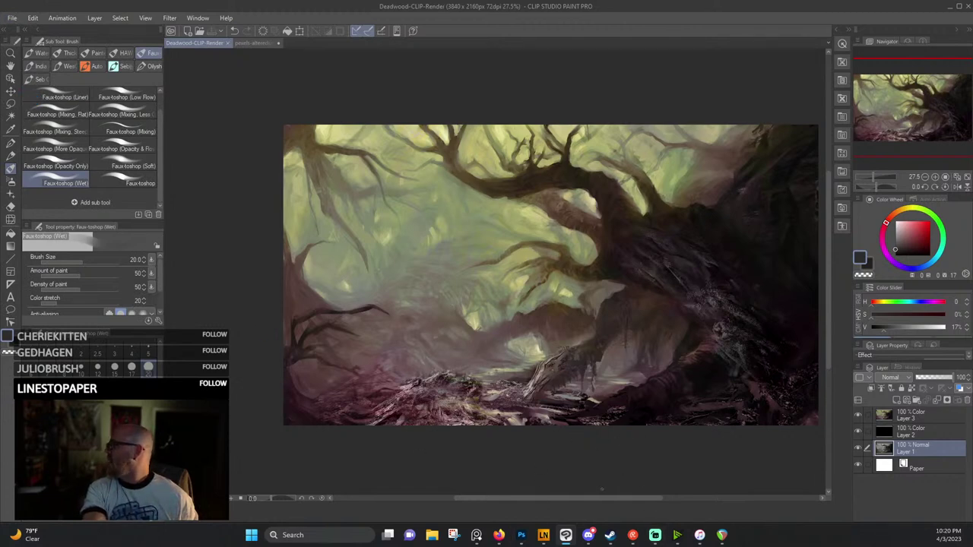
Switch to the reference-image board, bring it over the canvas and enlarge its window around the Gnarlwood artwork.
left_click(477, 535)
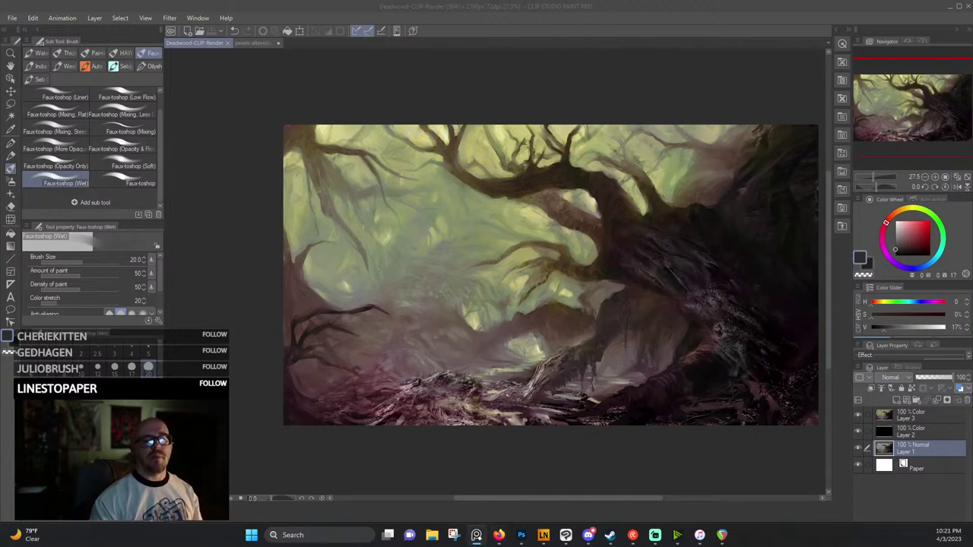
mouse_move(0, 240)
left_mouse_down()
mouse_move(348, 242)
mouse_move(438, 270)
left_mouse_up()
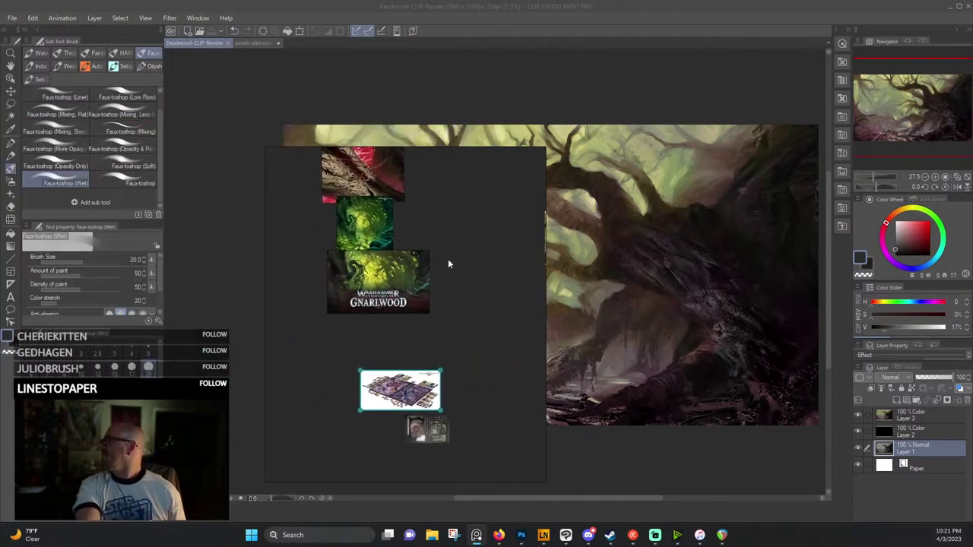
scroll(447, 263, "up", 6)
scroll(386, 275, "down", 3)
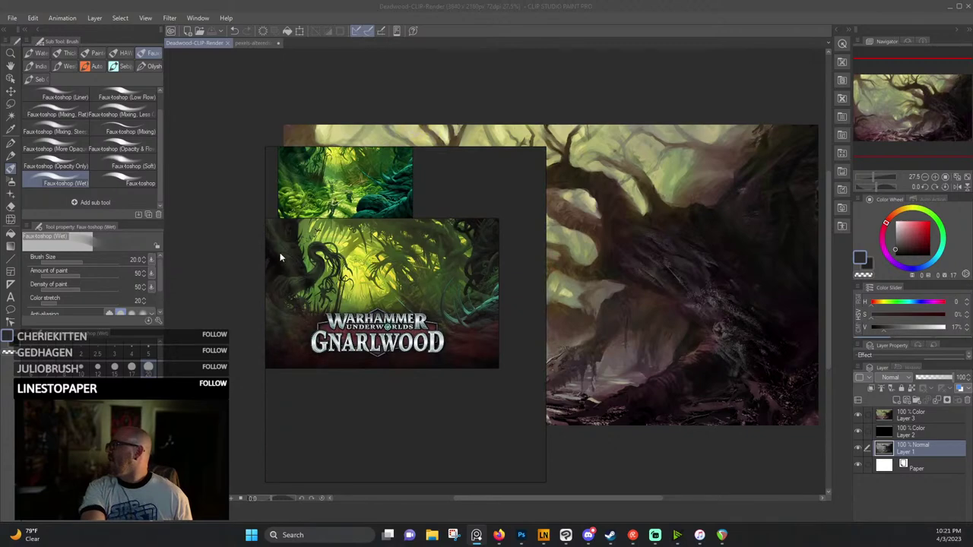
scroll(280, 255, "up", 5)
scroll(327, 254, "down", 4)
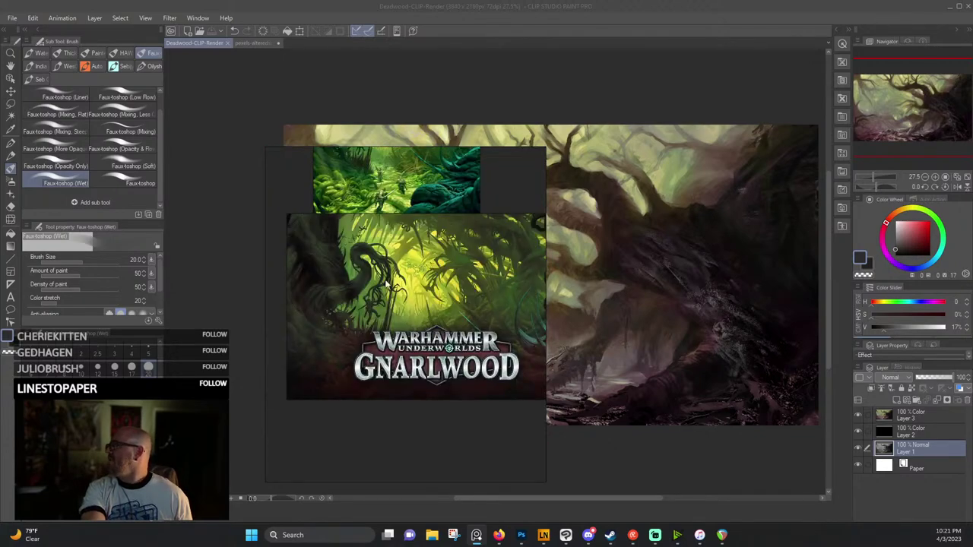
left_click_drag(265, 148, 108, 59)
Examine the green forest illustration and the Gnarlwood cover art on the reference board.
left_click_drag(458, 187, 418, 273)
scroll(351, 190, "up", 5)
scroll(350, 187, "up", 2)
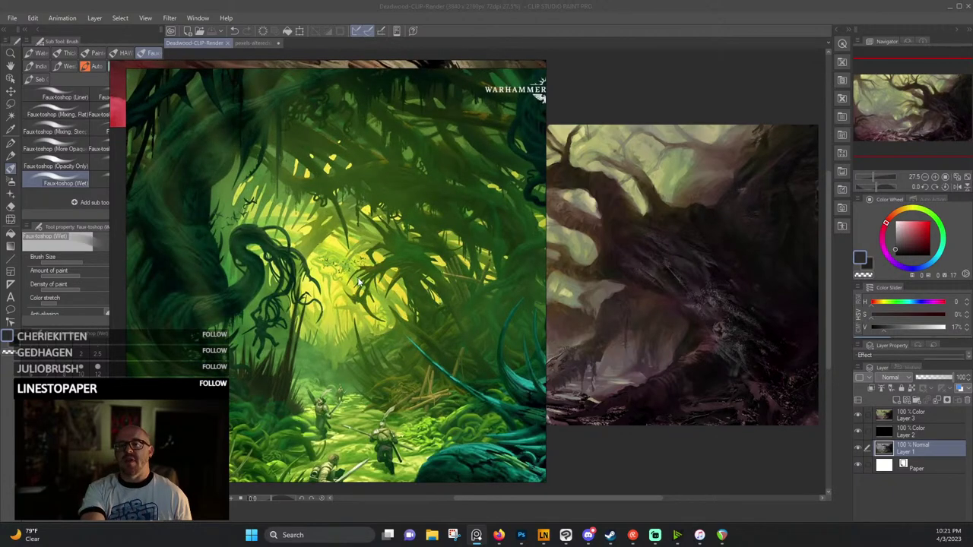
scroll(360, 281, "down", 6)
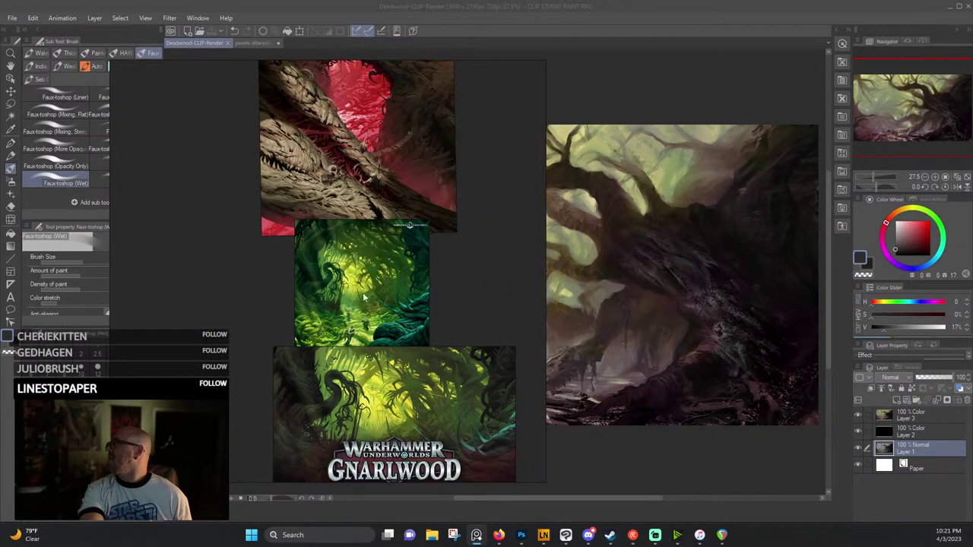
left_click_drag(396, 408, 356, 301)
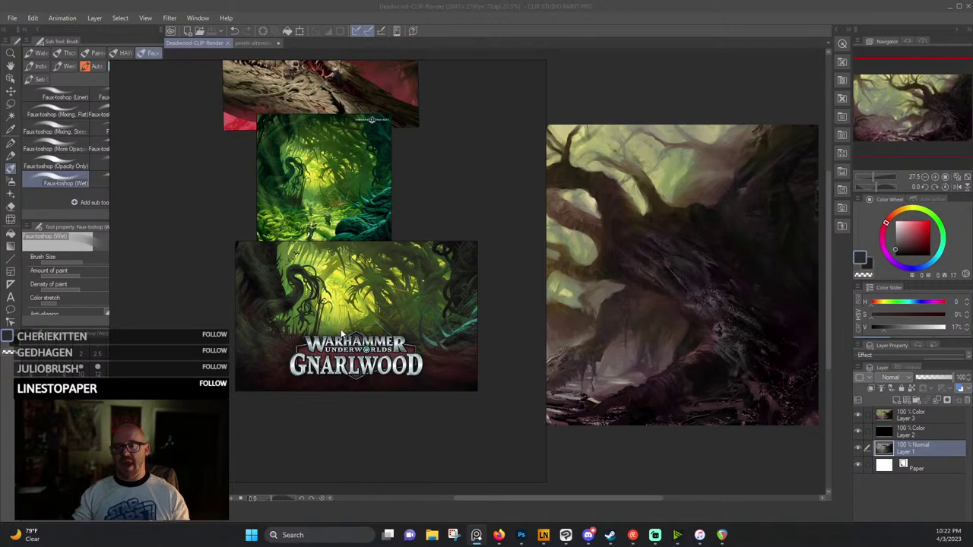
Bring the Warhammer Community game-board photo into view and widen the reference window to show more of it.
scroll(332, 295, "down", 4)
scroll(353, 277, "up", 1)
left_click_drag(378, 415, 417, 293)
scroll(353, 277, "up", 8)
scroll(353, 277, "down", 1)
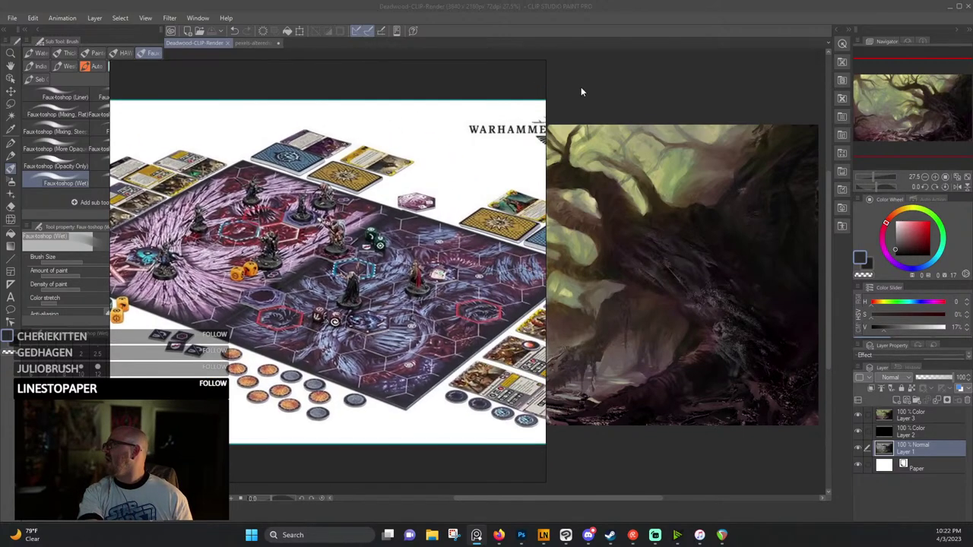
left_click_drag(548, 91, 781, 99)
scroll(530, 215, "up", 2)
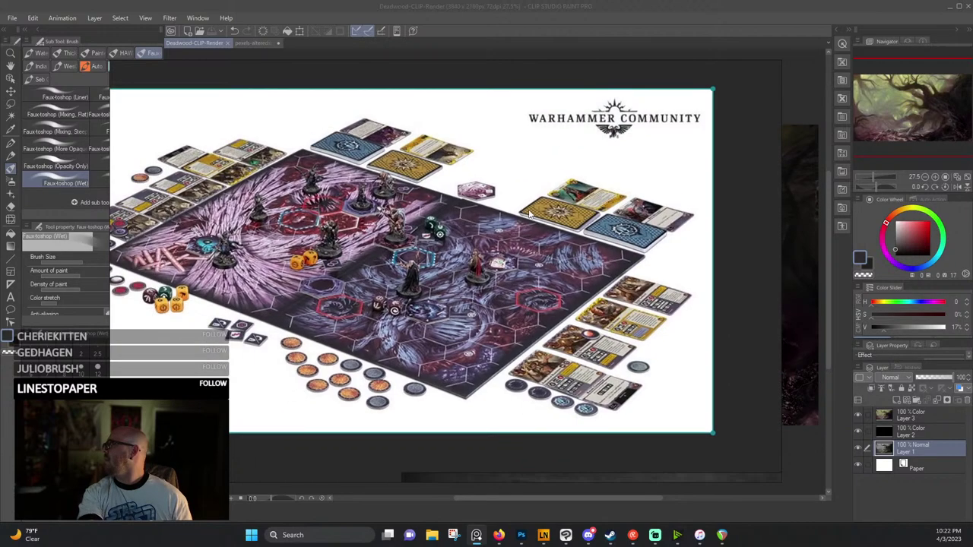
Examine the pink and blue root textures and the miniatures on the game-board photo up close.
scroll(461, 216, "up", 3)
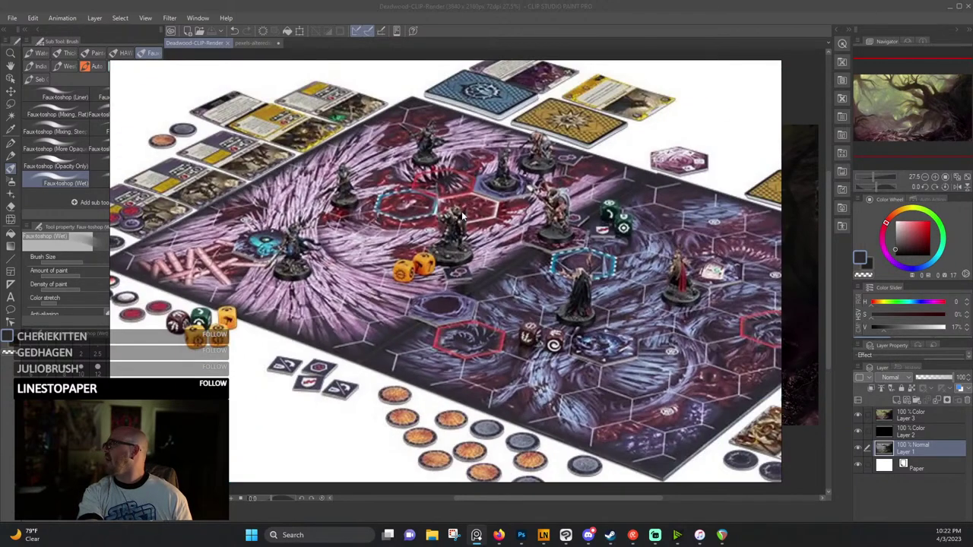
scroll(461, 215, "down", 3)
scroll(453, 316, "up", 3)
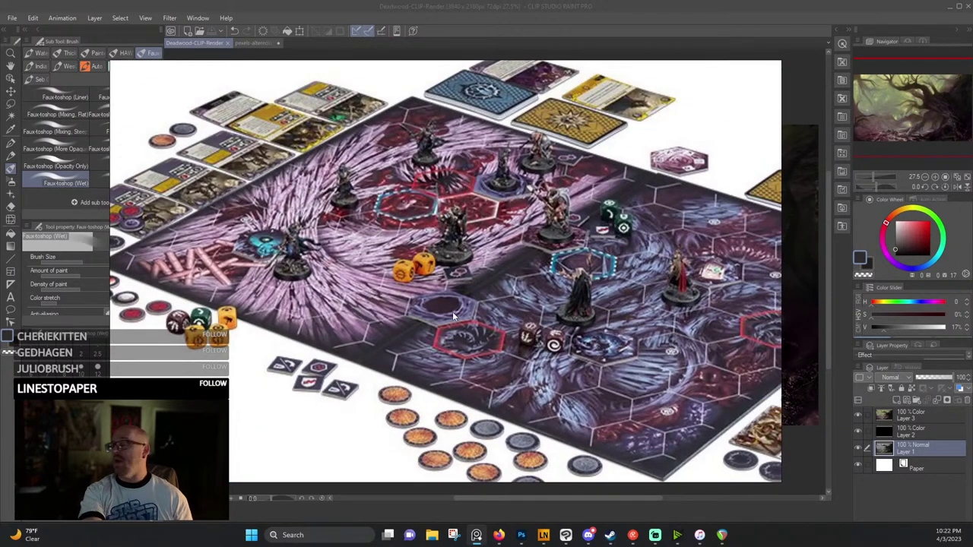
scroll(453, 315, "down", 3)
scroll(388, 363, "up", 3)
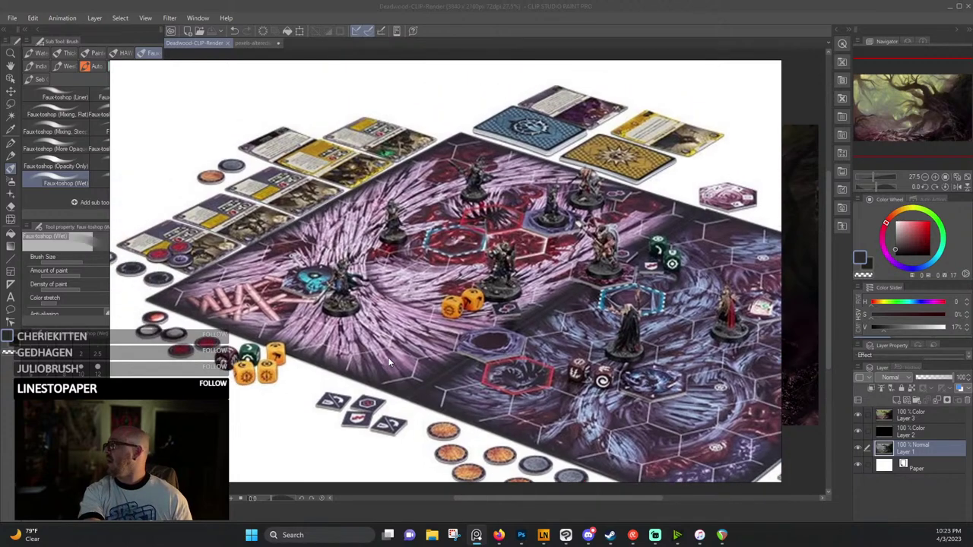
Examine the green hex board and its root patterns in the Gnarlwood rulebook and components photo.
scroll(388, 363, "down", 5)
scroll(508, 329, "up", 4)
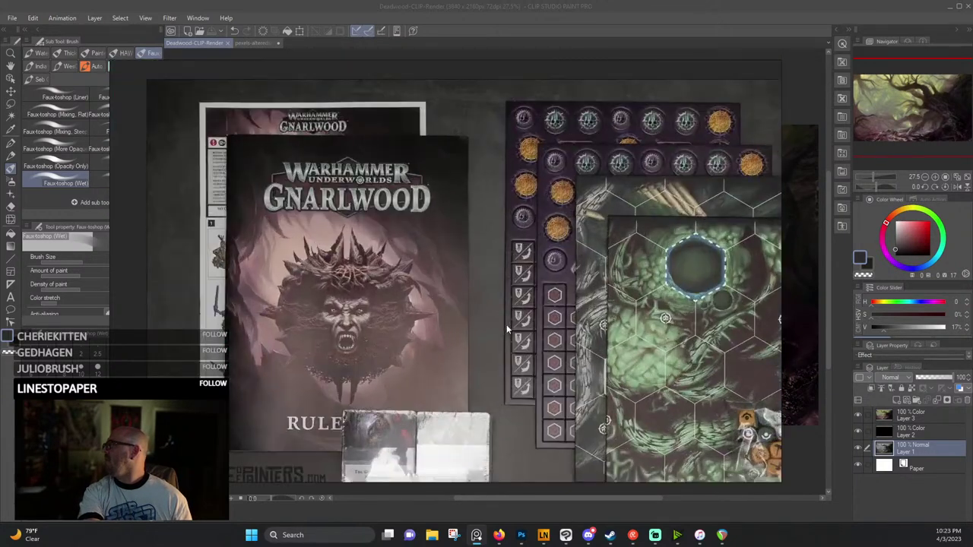
scroll(538, 330, "up", 3)
left_click_drag(611, 336, 290, 247)
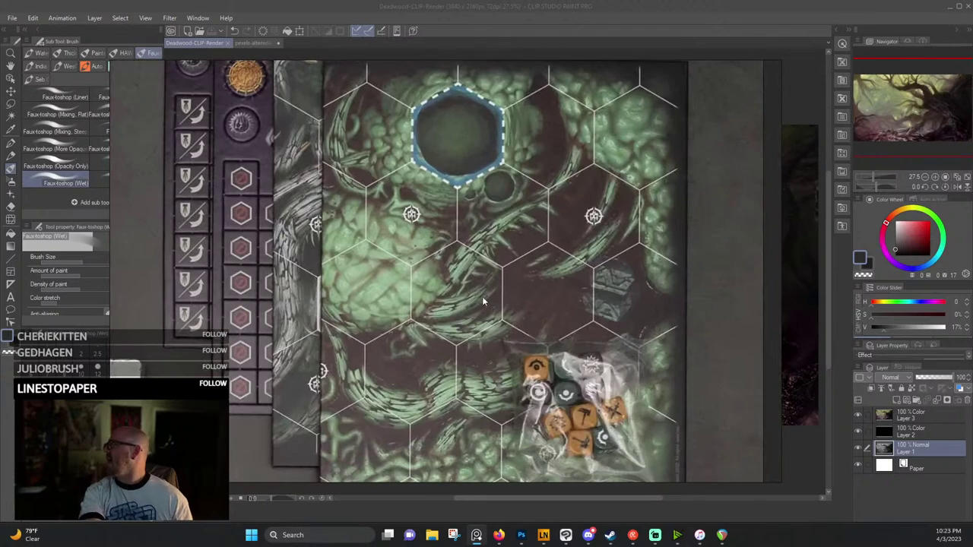
scroll(481, 301, "down", 2)
scroll(390, 262, "up", 3)
scroll(378, 254, "down", 3)
scroll(342, 204, "up", 3)
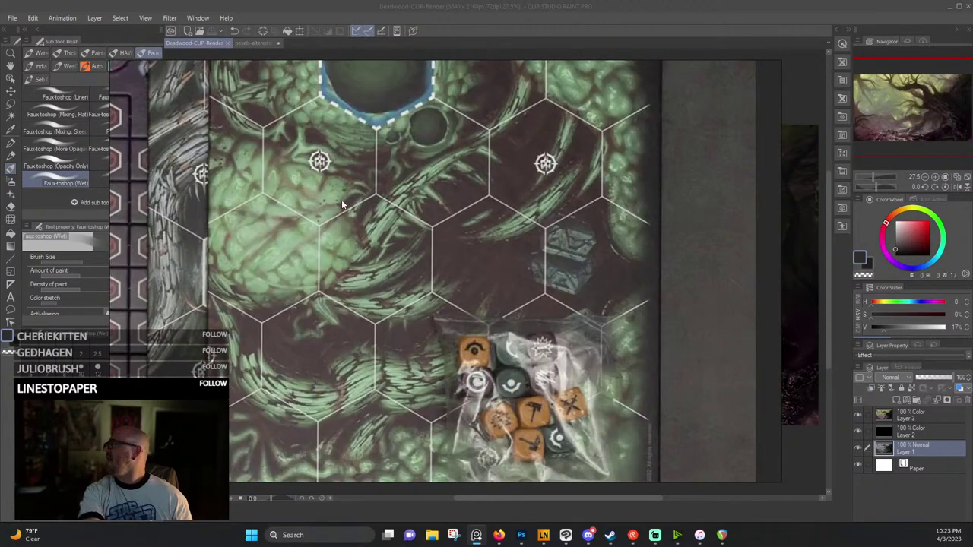
scroll(227, 210, "down", 2)
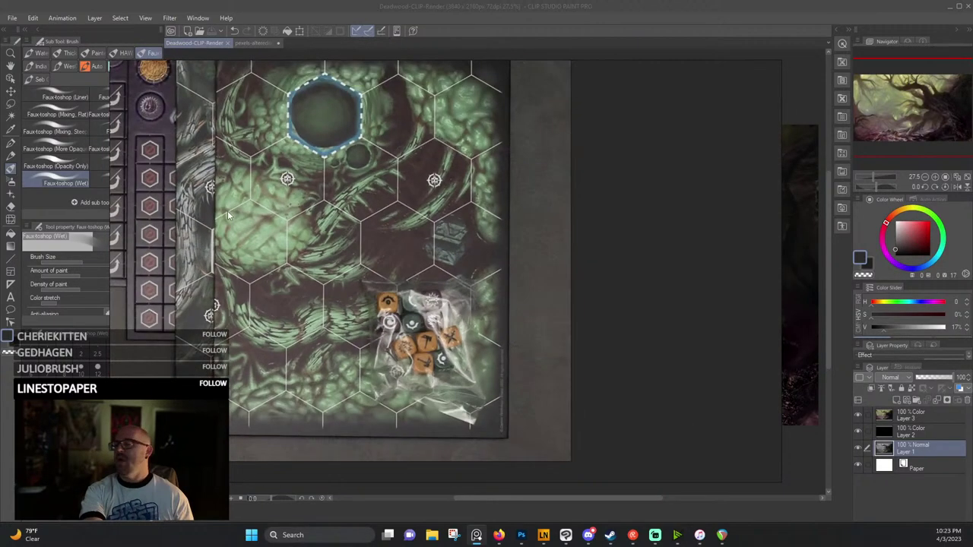
scroll(227, 210, "down", 3)
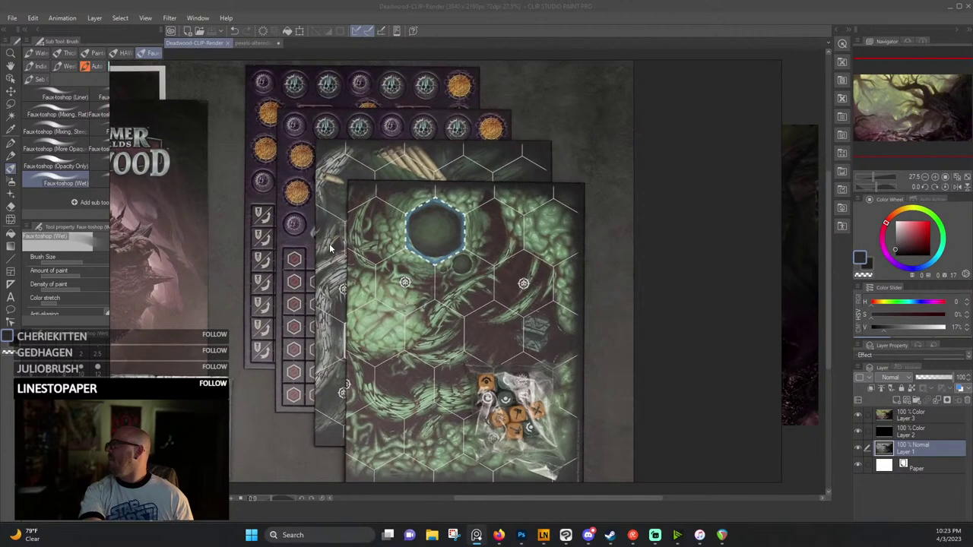
left_click_drag(363, 290, 412, 290)
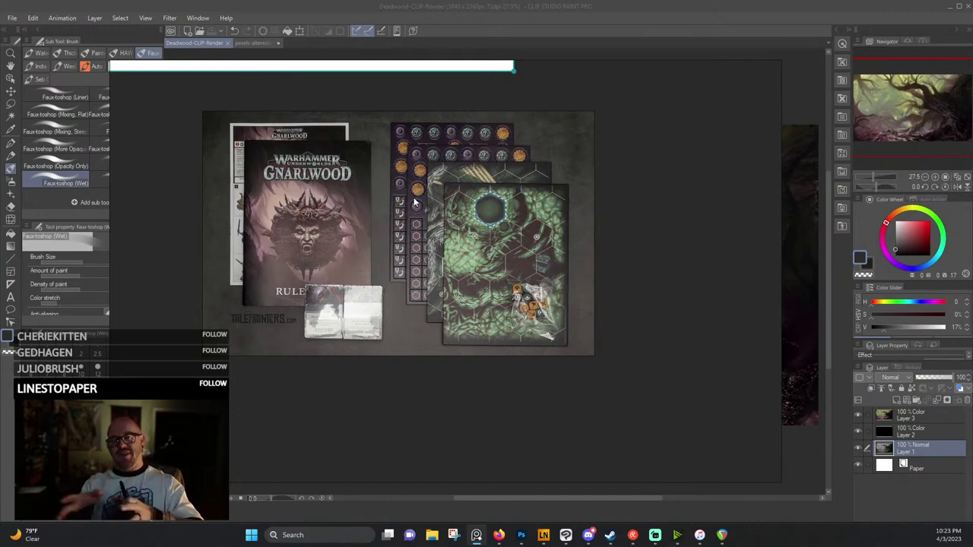
scroll(489, 258, "up", 4)
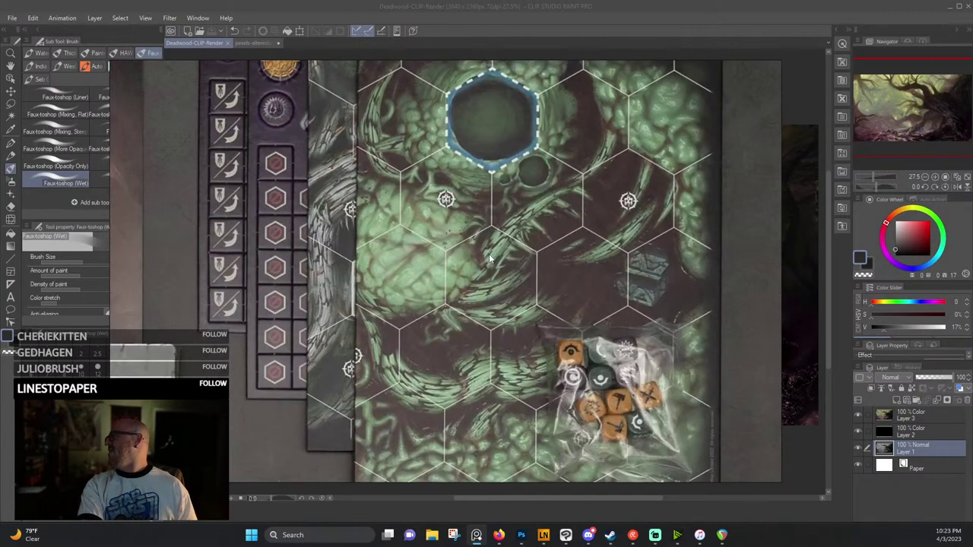
scroll(489, 254, "down", 5)
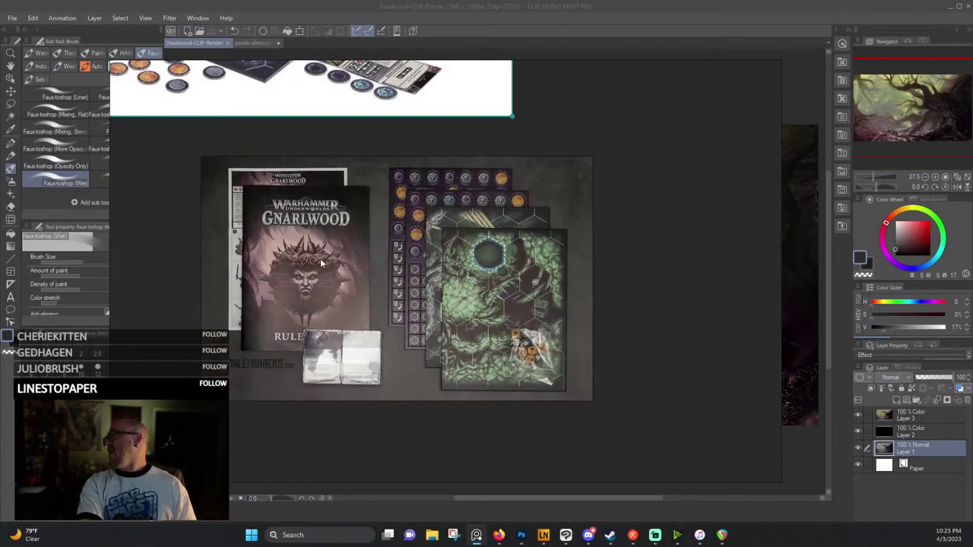
Return to the game-board photo and examine how the miniatures stand out against the purple and blue board.
left_click_drag(344, 231, 493, 373)
left_click_drag(431, 93, 544, 299)
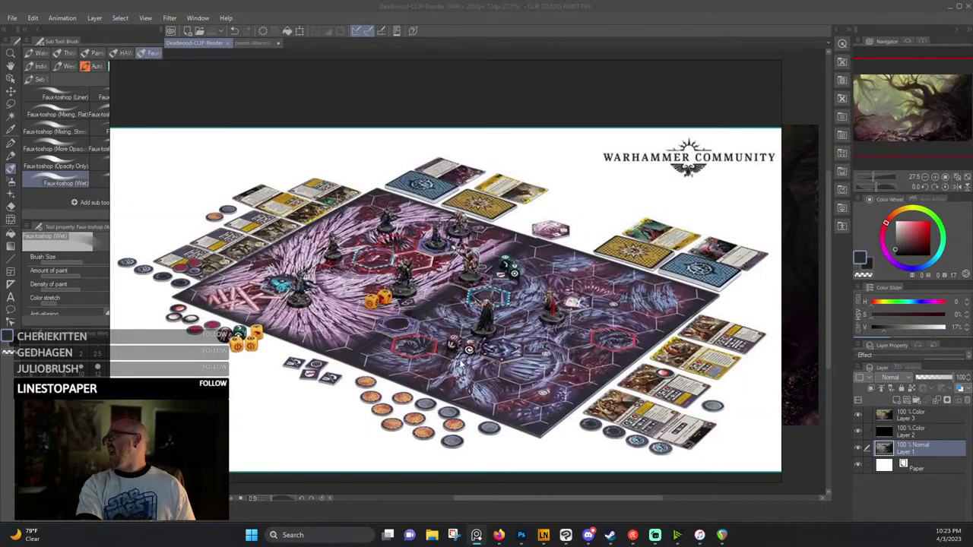
scroll(521, 321, "up", 3)
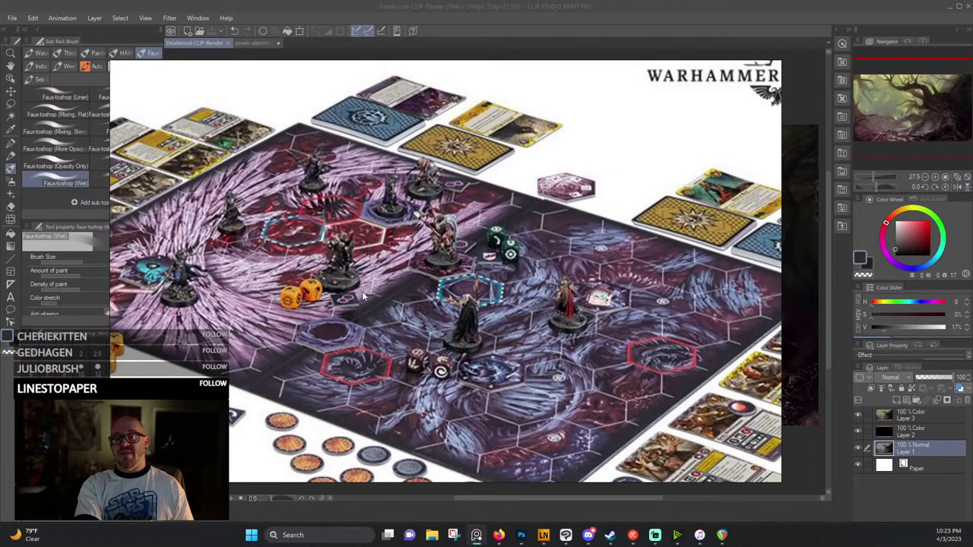
scroll(363, 295, "up", 3)
scroll(330, 275, "down", 4)
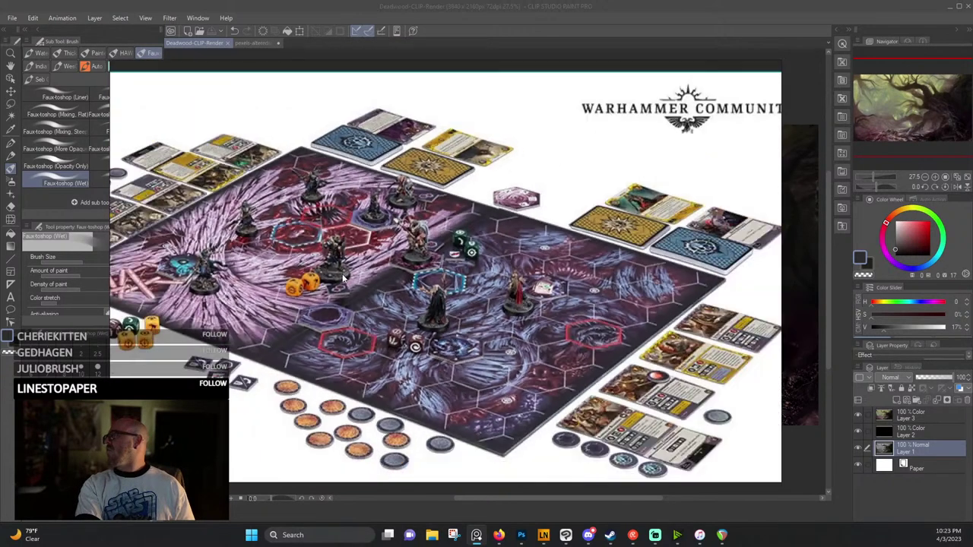
left_click_drag(236, 266, 361, 283)
scroll(374, 355, "down", 5)
Inspect the green hex board in the components photo again beside the game-board photo.
left_click_drag(558, 459, 426, 327)
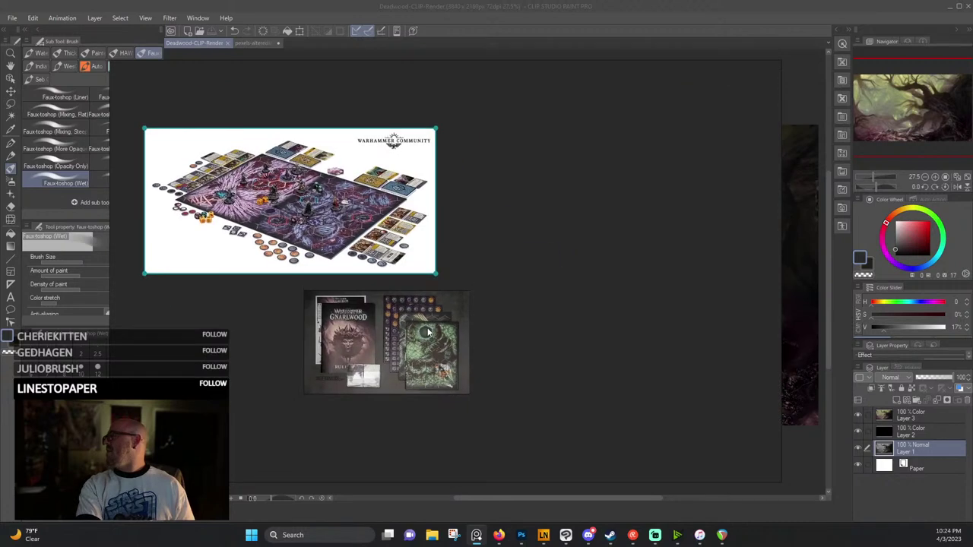
scroll(425, 327, "up", 4)
scroll(424, 269, "up", 3)
scroll(419, 277, "down", 2)
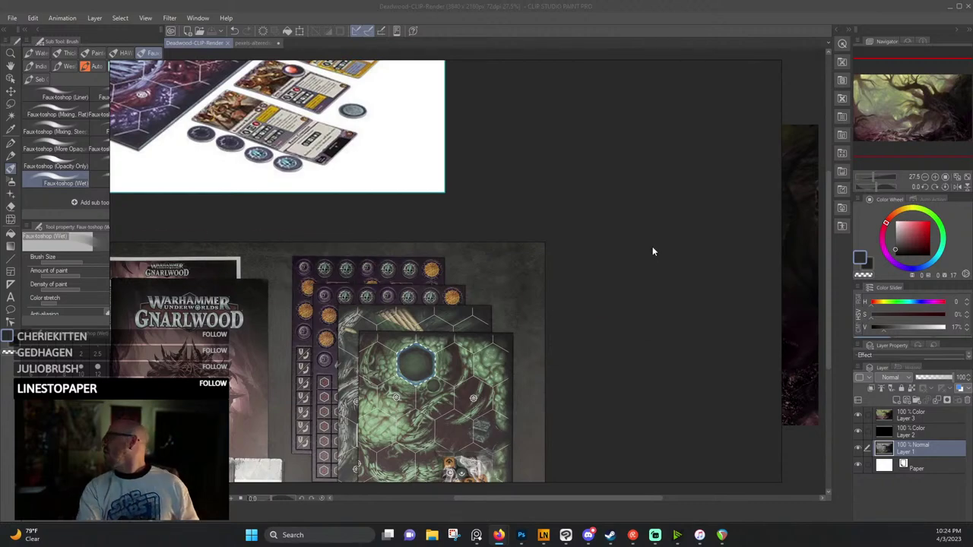
Paste the copied Sons of Velmorn miniatures image onto the reference board and frame it.
key("ctrl+v")
scroll(621, 281, "up", 6)
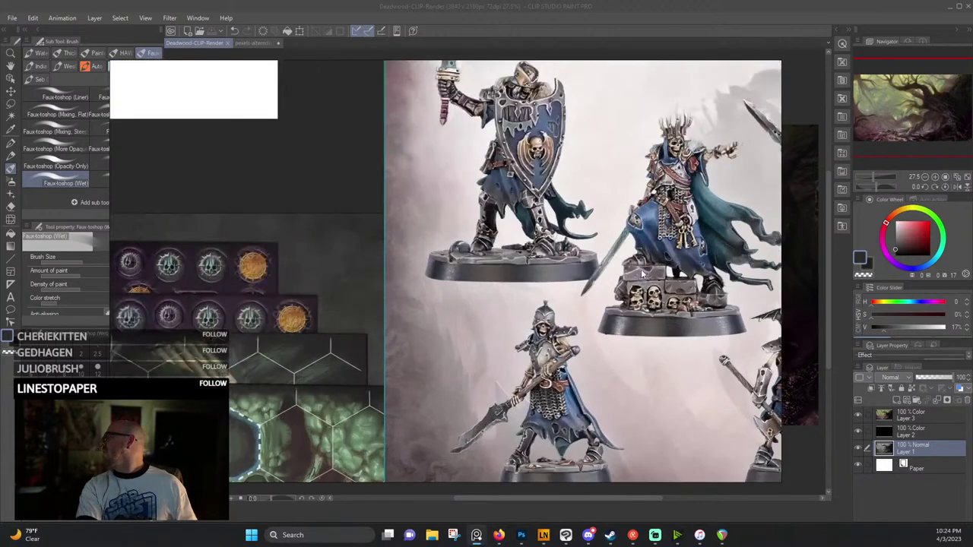
left_click_drag(650, 217, 474, 331)
scroll(449, 250, "down", 1)
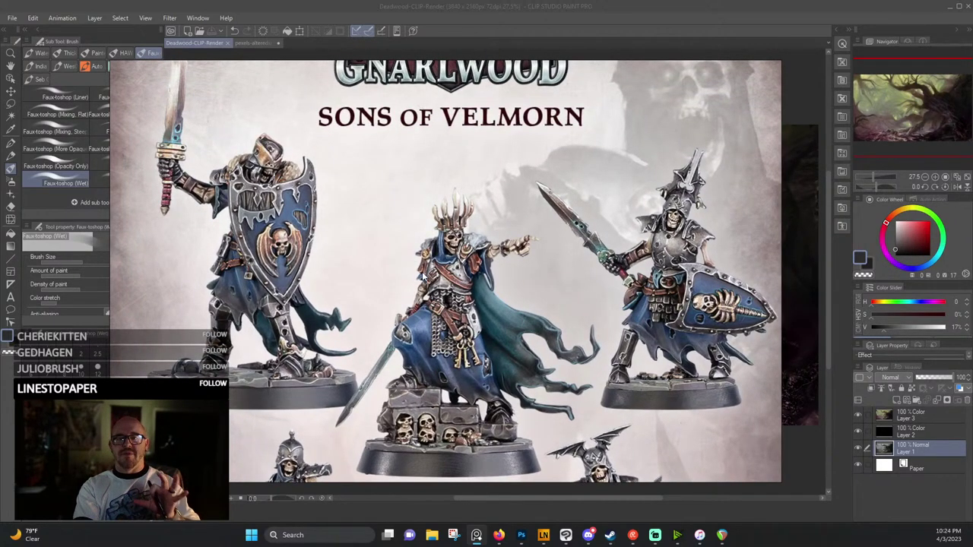
Examine the Sons of Velmorn miniatures up close, from the crowned leader to the axe and shield bearers.
scroll(424, 277, "up", 2)
scroll(424, 278, "down", 3)
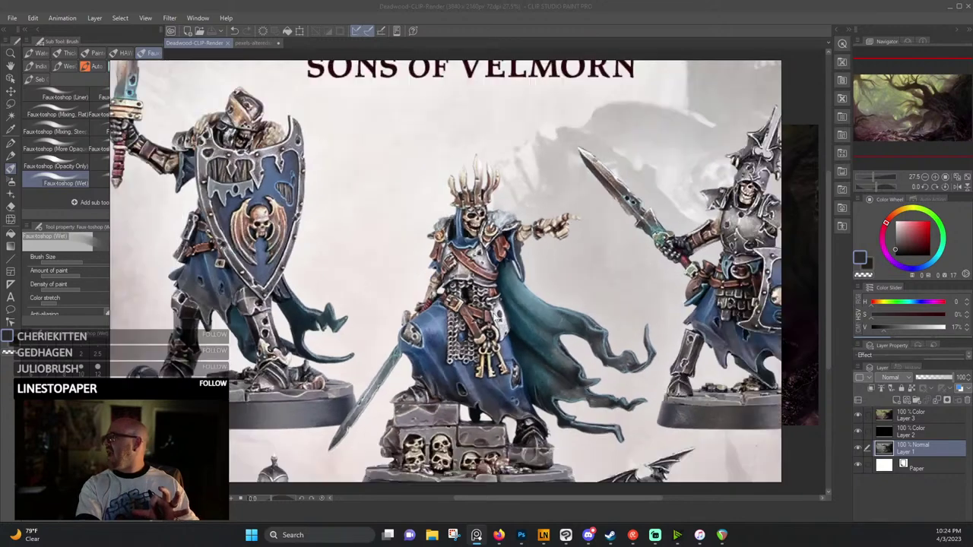
scroll(519, 319, "up", 5)
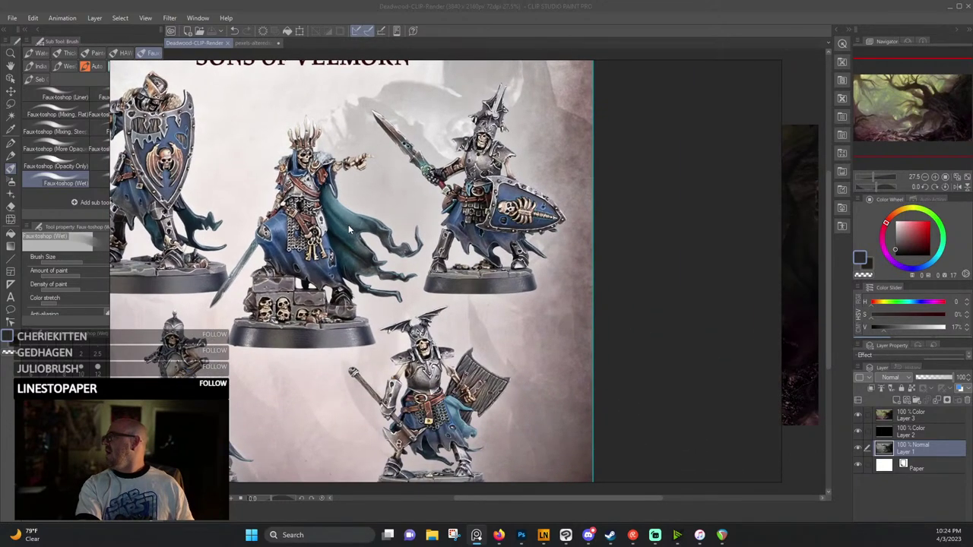
scroll(447, 336, "up", 3)
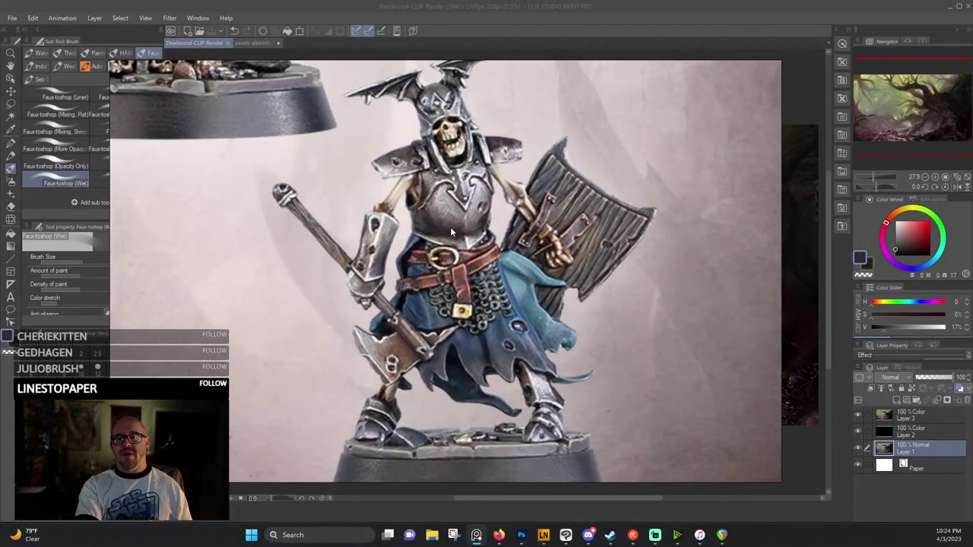
scroll(430, 234, "down", 2)
left_click_drag(153, 252, 385, 368)
scroll(279, 246, "down", 2)
scroll(330, 223, "up", 5)
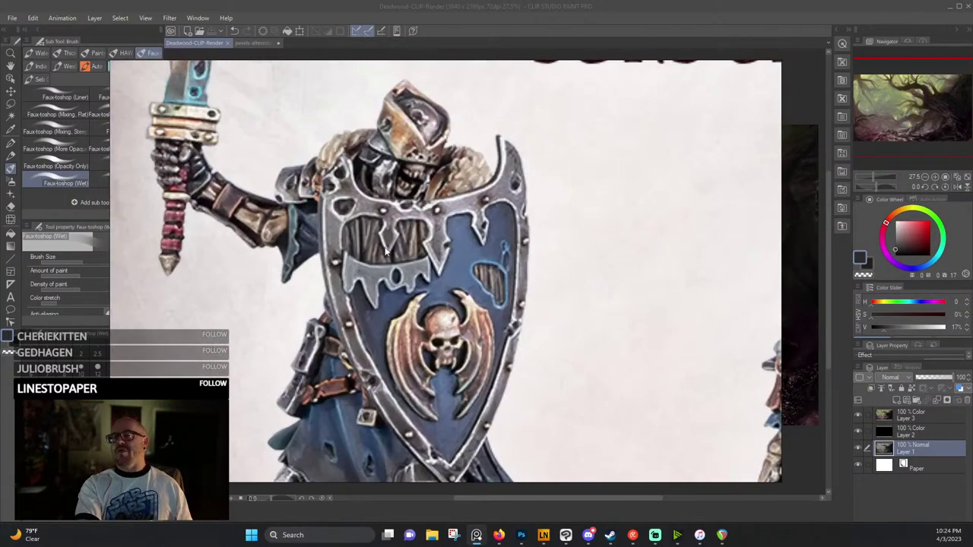
Examine the Sons of Velmorn shield bearer's details, and view him beside the rest of the warband.
scroll(385, 243, "down", 2)
scroll(385, 243, "down", 2)
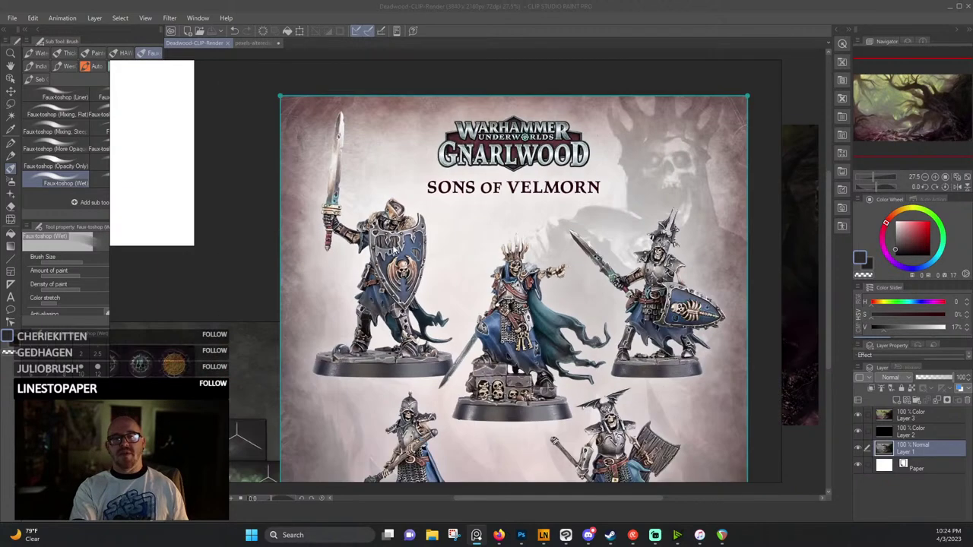
scroll(471, 282, "up", 3)
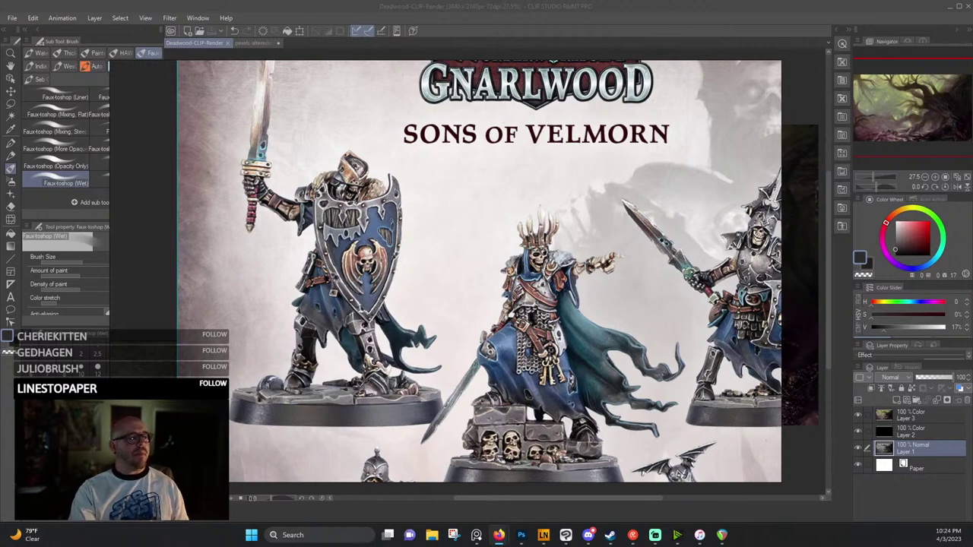
Add the image of four fur-and-bone-clad warrior miniatures above the Sons of Velmorn on the reference board and examine the figures.
left_click_drag(127, 254, 517, 164)
scroll(523, 332, "down", 5)
left_click_drag(501, 290, 621, 376)
scroll(503, 142, "up", 5)
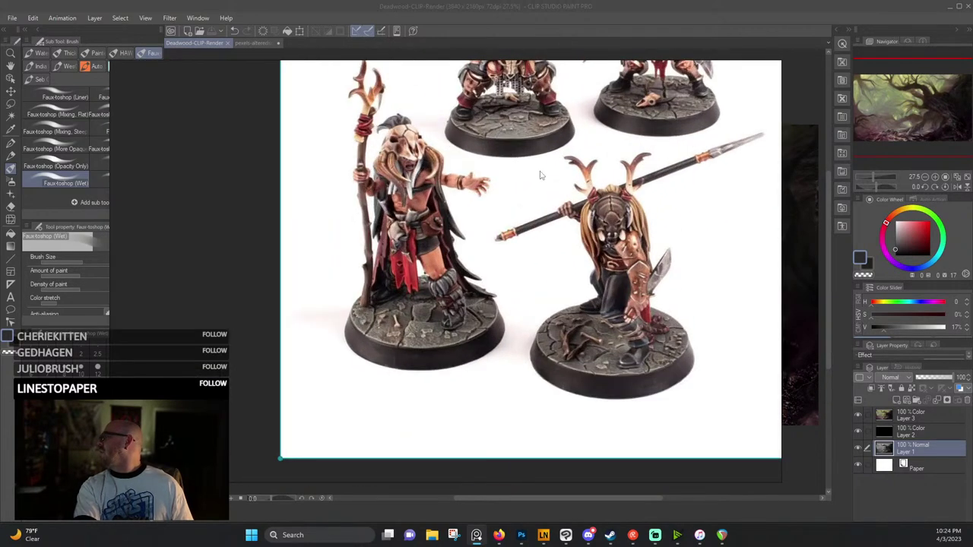
scroll(490, 302, "up", 5)
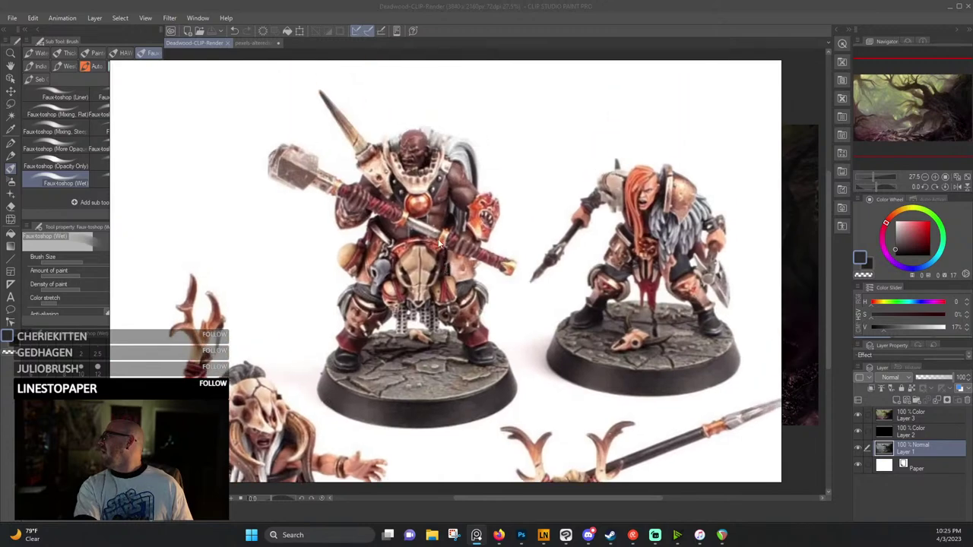
scroll(610, 229, "down", 5)
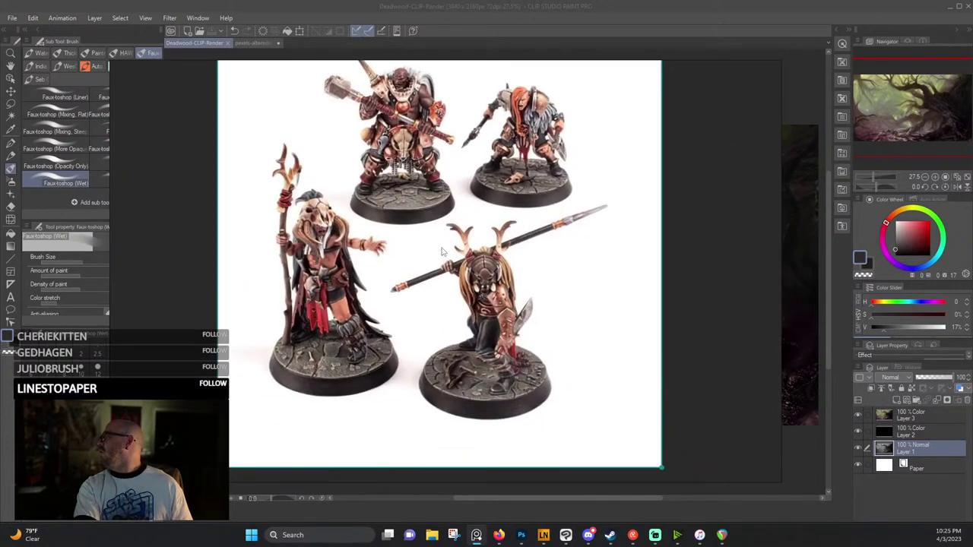
scroll(429, 259, "down", 5)
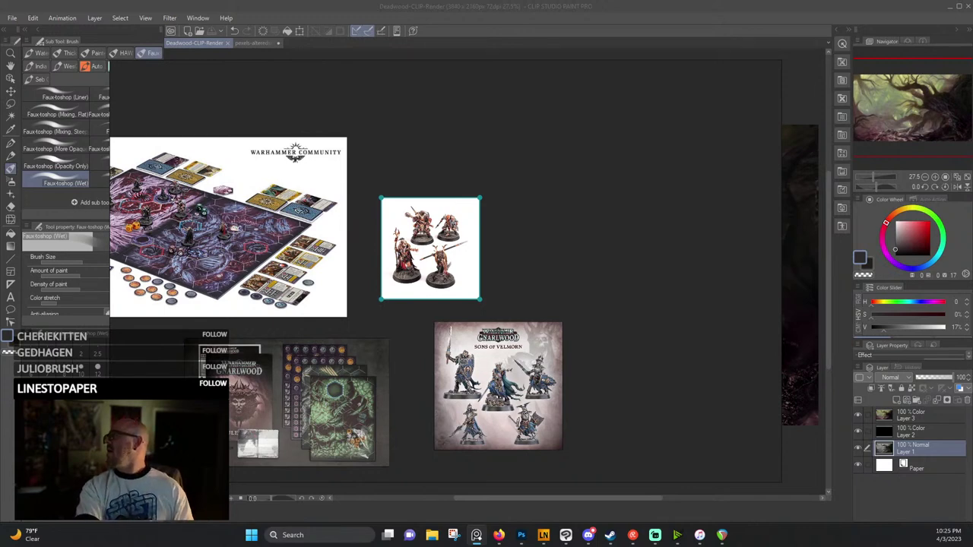
scroll(335, 266, "down", 4)
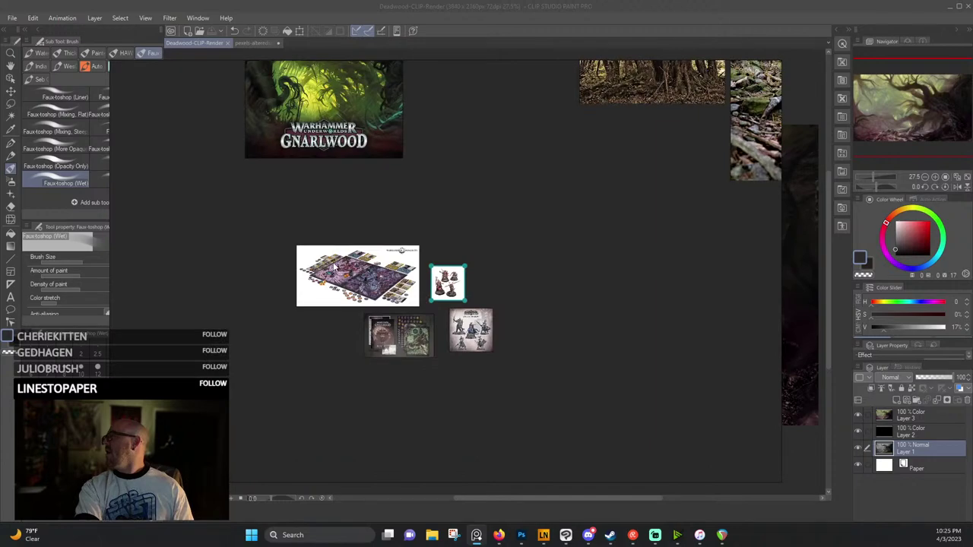
Examine the green forest lighting and twisted branches in the Warhammer Underworlds Gnarlwood title artwork.
left_click_drag(323, 215, 386, 378)
scroll(375, 266, "up", 8)
scroll(385, 236, "down", 2)
left_click_drag(430, 226, 483, 283)
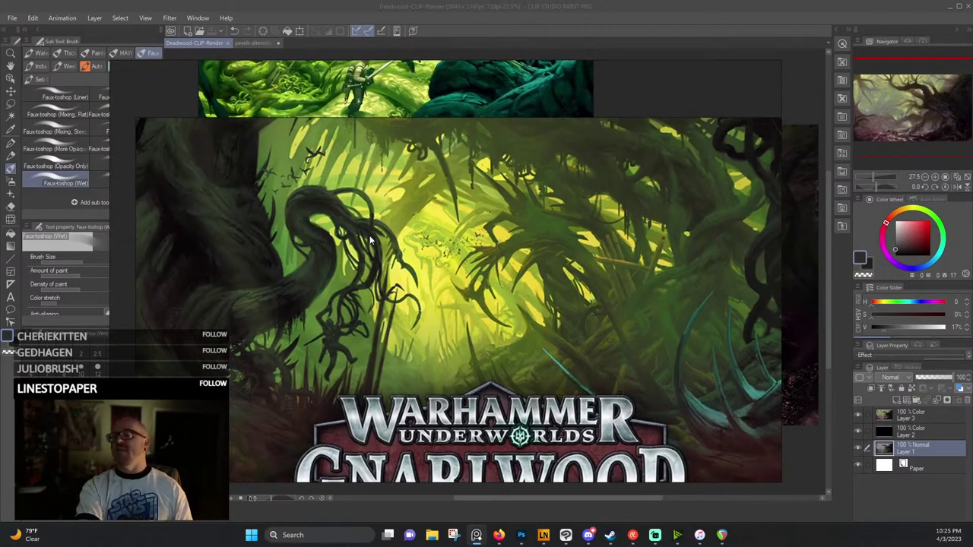
Examine the green Gnarlwood forest scene with the small warriors on the root-covered path.
scroll(391, 250, "down", 3)
left_click_drag(365, 152, 377, 288)
scroll(342, 243, "up", 4)
scroll(369, 334, "up", 4)
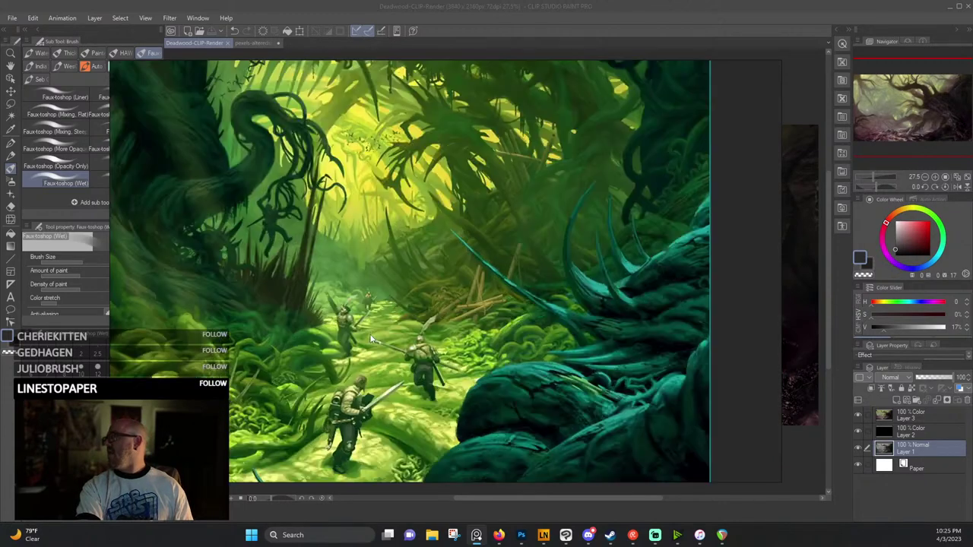
scroll(370, 246, "down", 2)
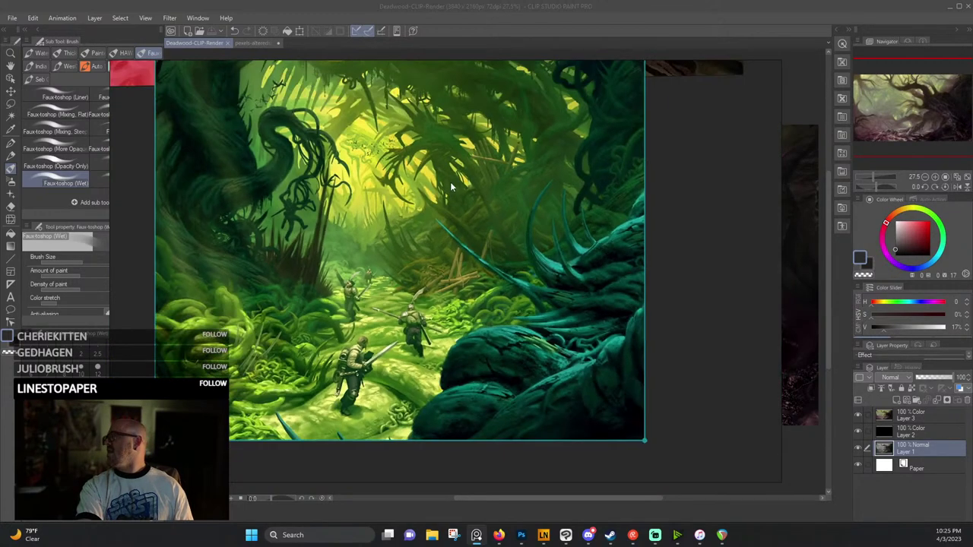
scroll(411, 212, "down", 5)
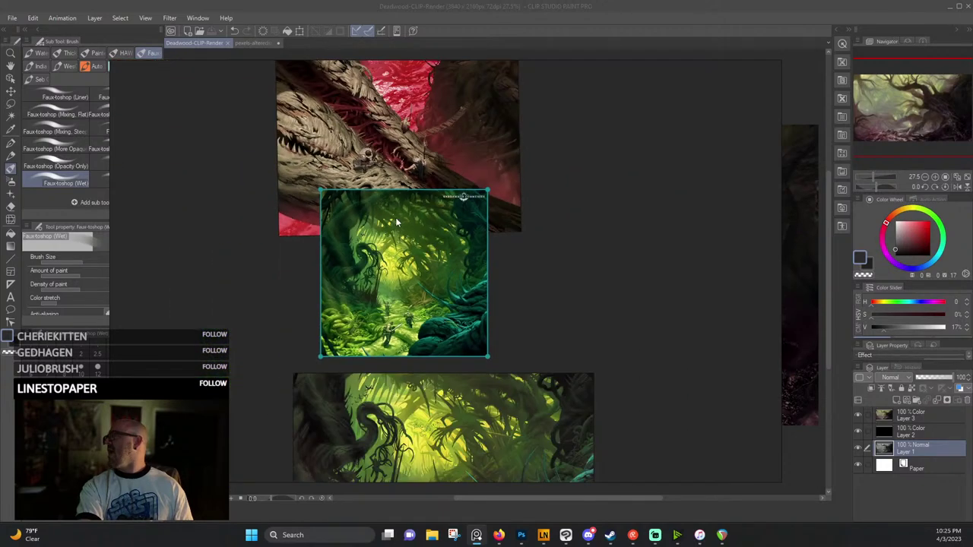
Examine the red Gnarlwood artwork, from the pale foreground roots to the dark arching trunks against the red background.
left_click_drag(396, 222, 151, 282)
scroll(380, 150, "up", 5)
left_click_drag(411, 133, 368, 311)
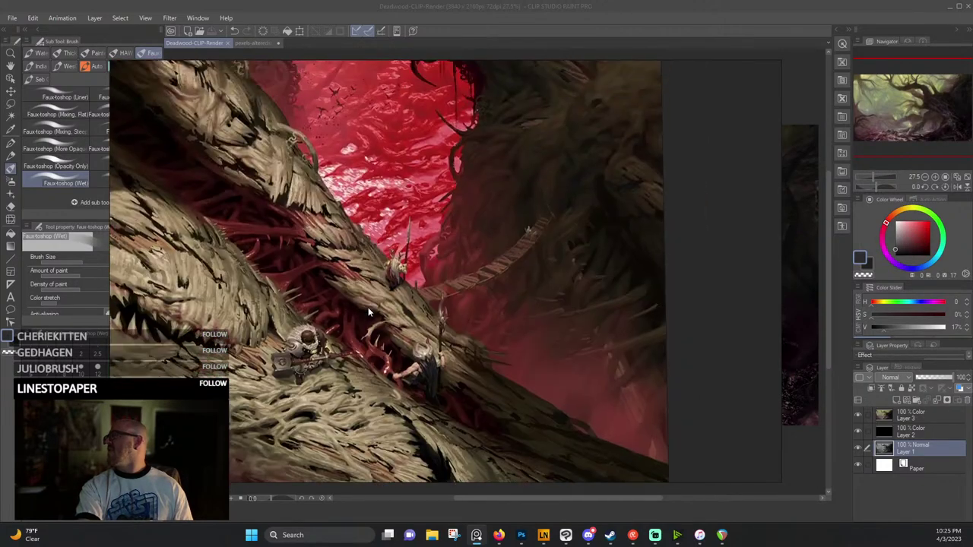
scroll(372, 293, "down", 4)
left_click_drag(405, 153, 443, 240)
scroll(439, 181, "up", 5)
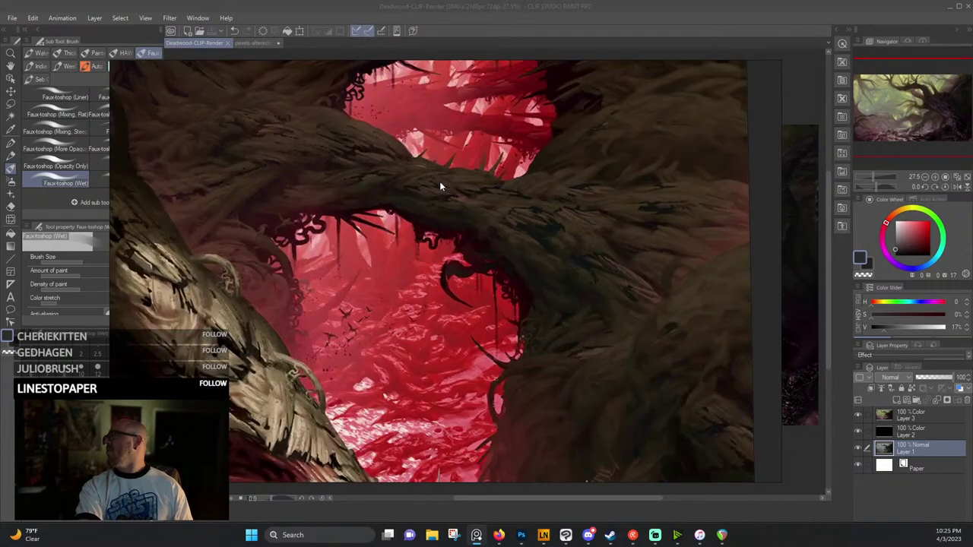
scroll(439, 184, "up", 2)
scroll(317, 183, "down", 3)
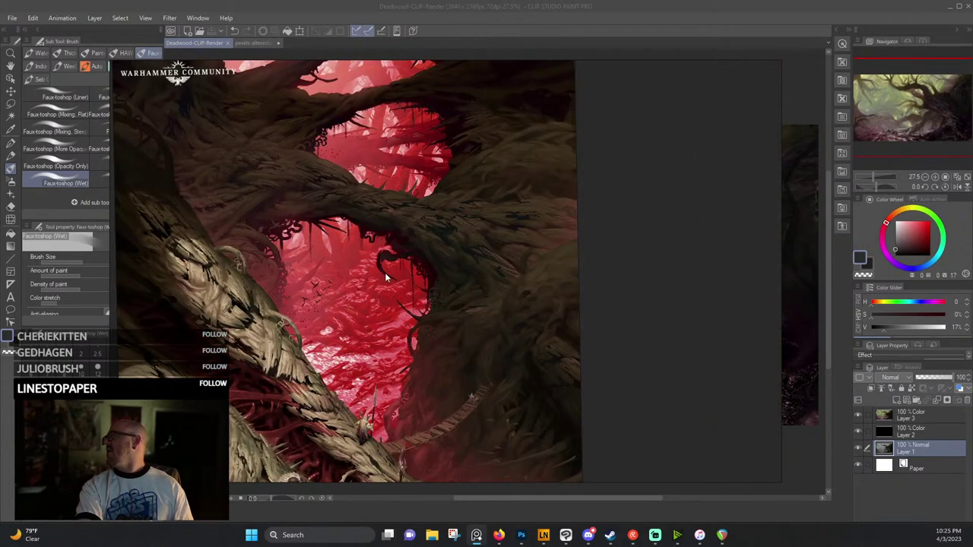
scroll(385, 272, "up", 2)
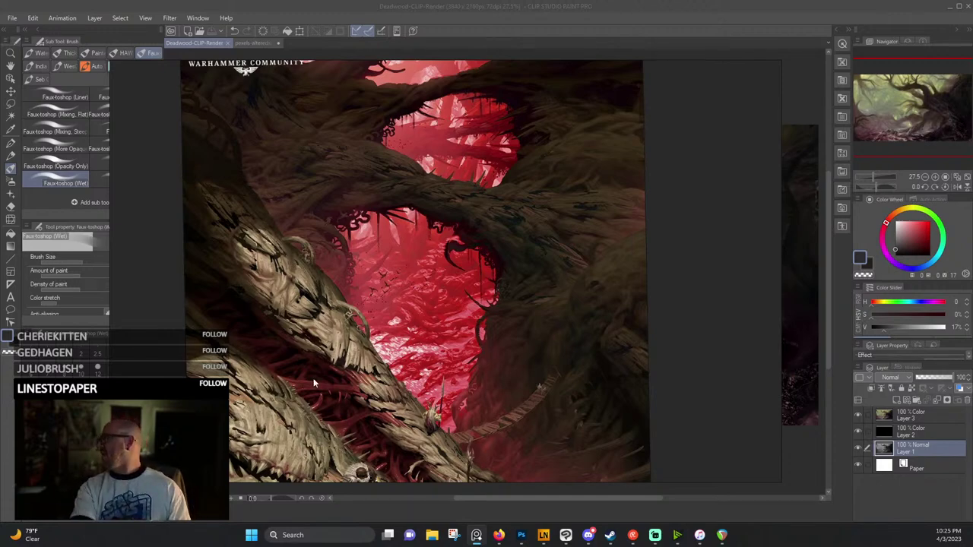
Inspect the toothed root creature, the warriors and the red tendrils between the pale trunks in the red Gnarlwood artwork.
scroll(353, 387, "up", 3)
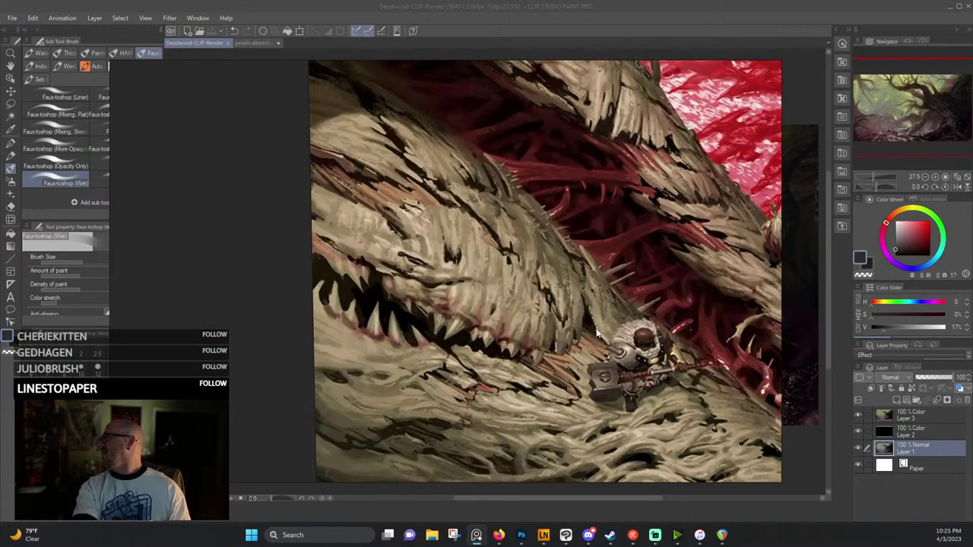
left_click_drag(597, 329, 332, 305)
scroll(586, 384, "up", 1)
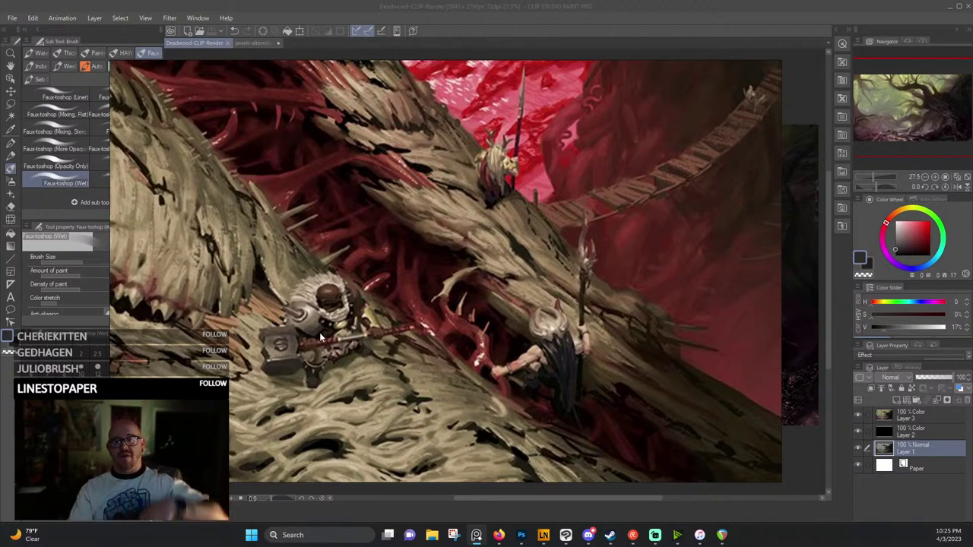
scroll(371, 233, "down", 4)
left_click_drag(395, 222, 401, 339)
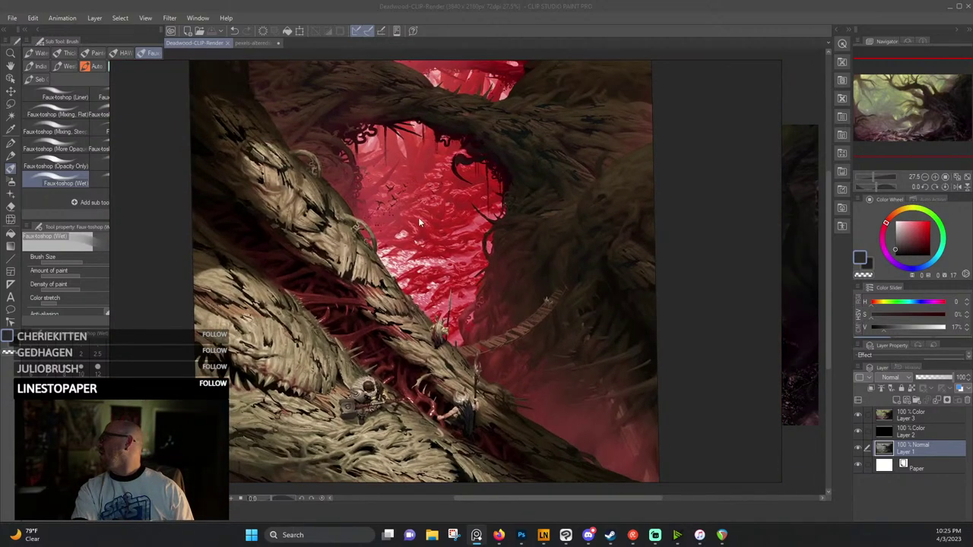
scroll(400, 294, "up", 3)
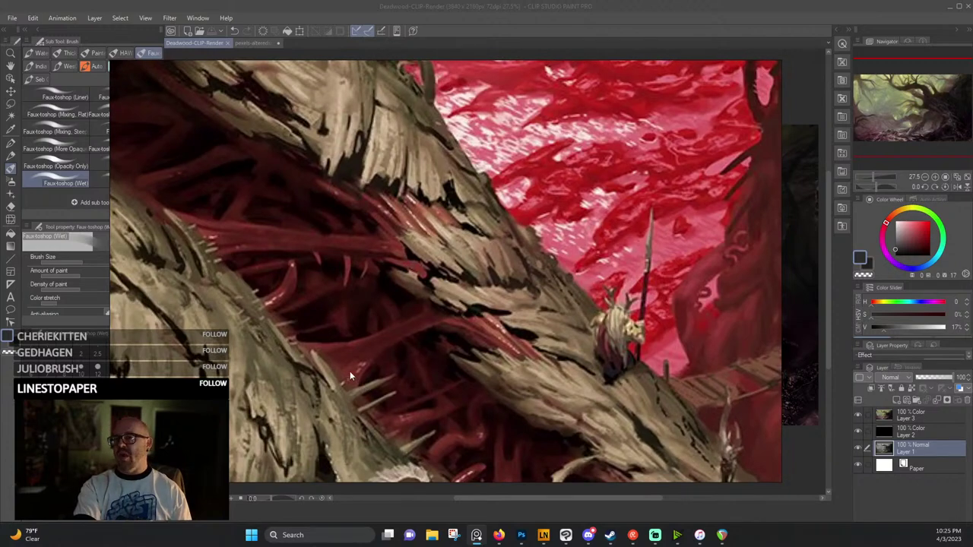
scroll(350, 371, "down", 2)
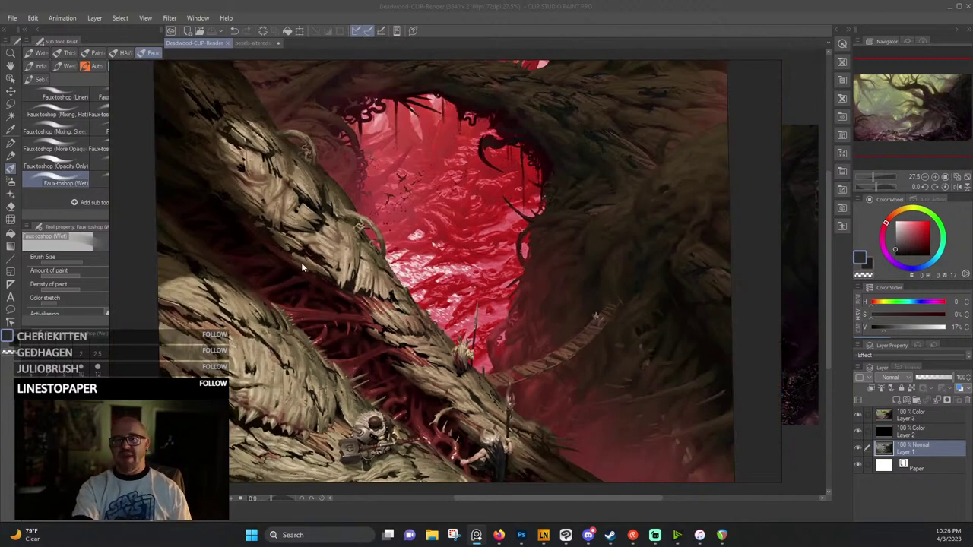
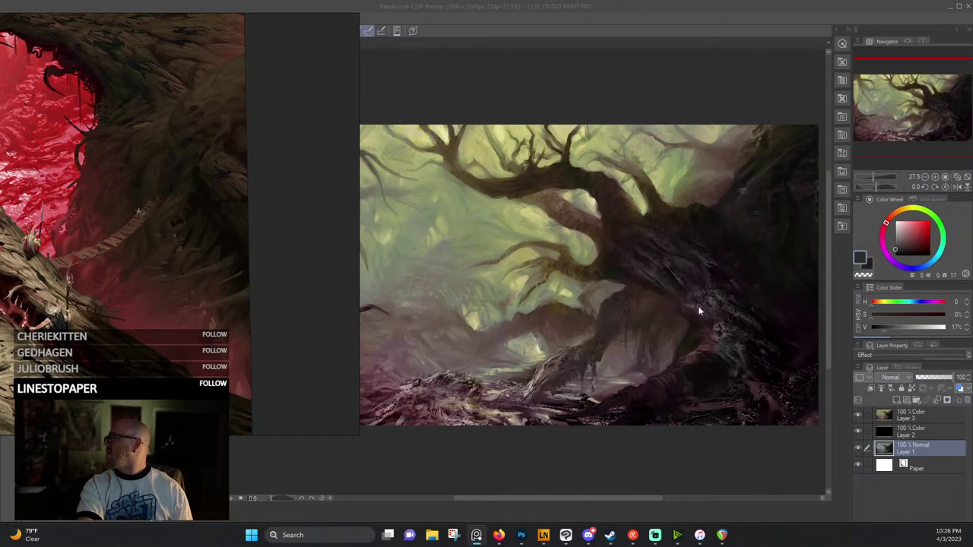
Compare the Deadwood painting's dark trunk and roots with the red Gnarlwood artwork alongside it.
scroll(686, 296, "up", 2)
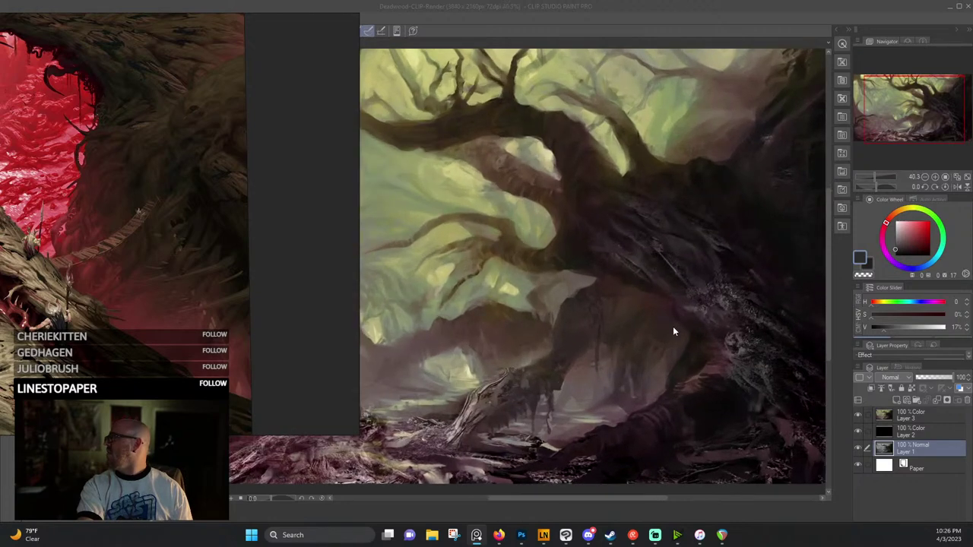
scroll(673, 326, "down", 2)
mouse_move(225, 277)
left_mouse_down()
mouse_move(427, 277)
mouse_move(218, 276)
left_mouse_up()
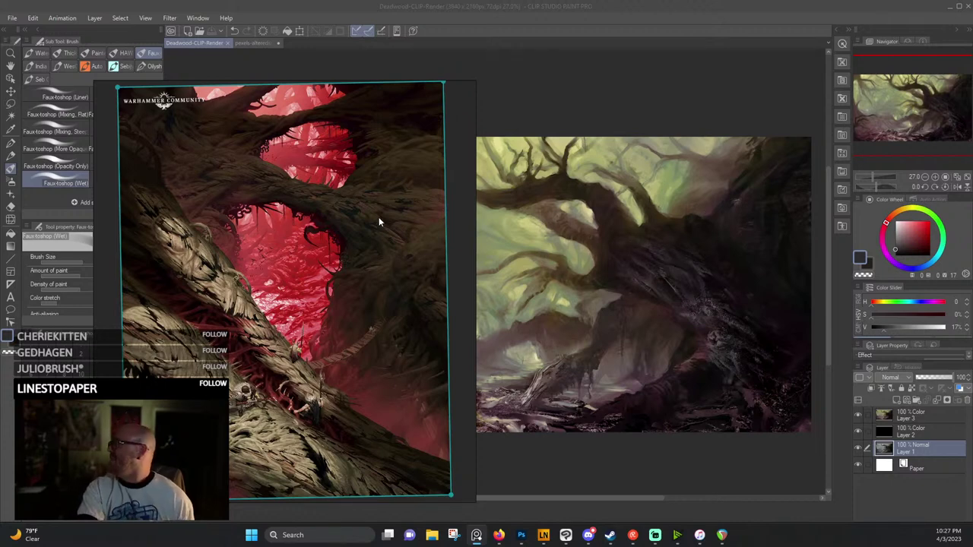
Examine the photo of gnarled forest trunks on the reference board beside the Deadwood painting.
scroll(378, 221, "down", 6)
left_click_drag(358, 265, 195, 200)
scroll(311, 225, "up", 5)
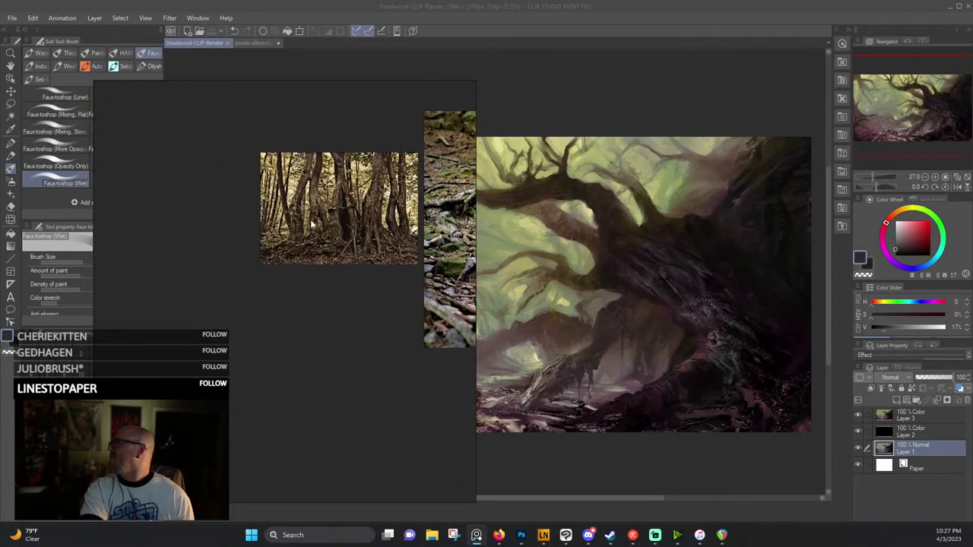
scroll(310, 223, "up", 5)
scroll(214, 234, "down", 2)
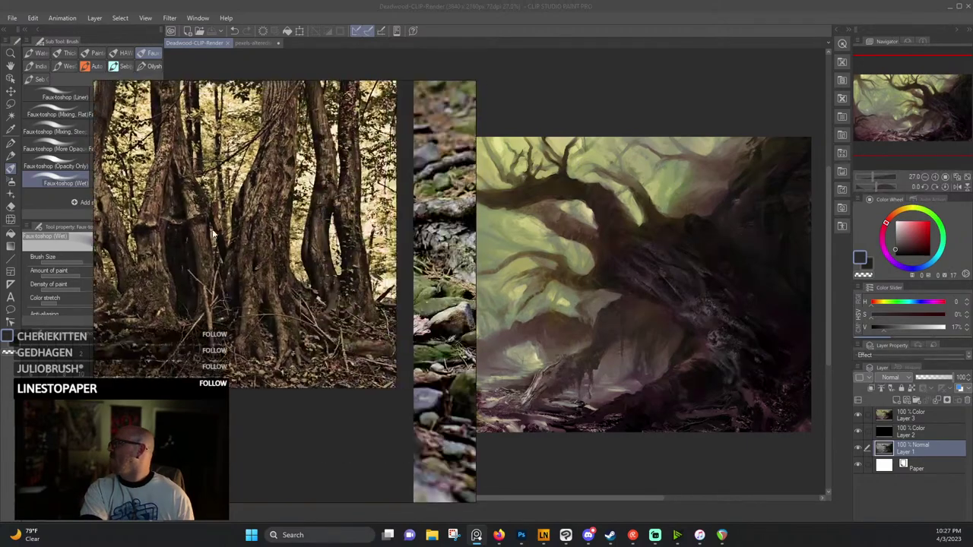
Study the bark and roots in the mossy tree photo, and compare them with the roots in the Deadwood painting.
scroll(377, 231, "down", 3)
left_click_drag(404, 231, 316, 270)
scroll(308, 236, "up", 5)
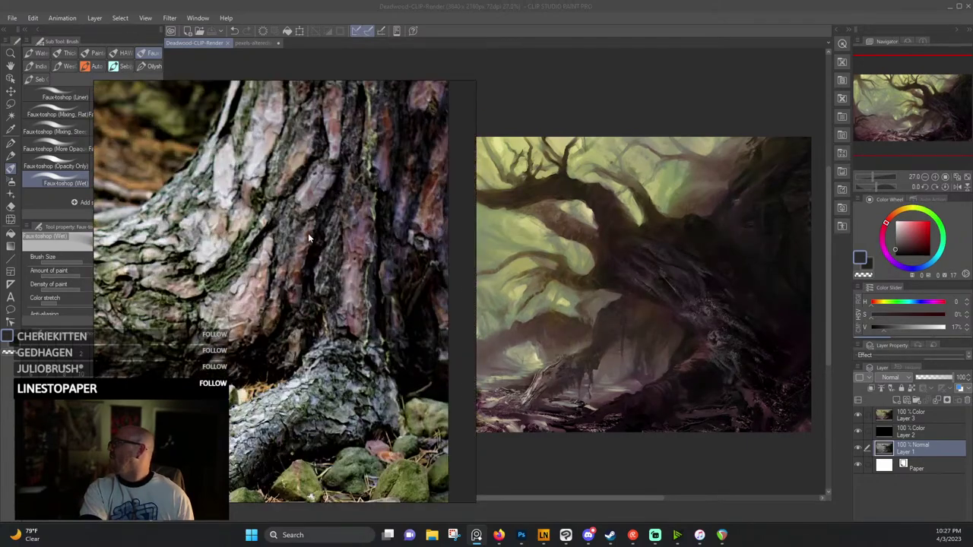
scroll(308, 233, "down", 4)
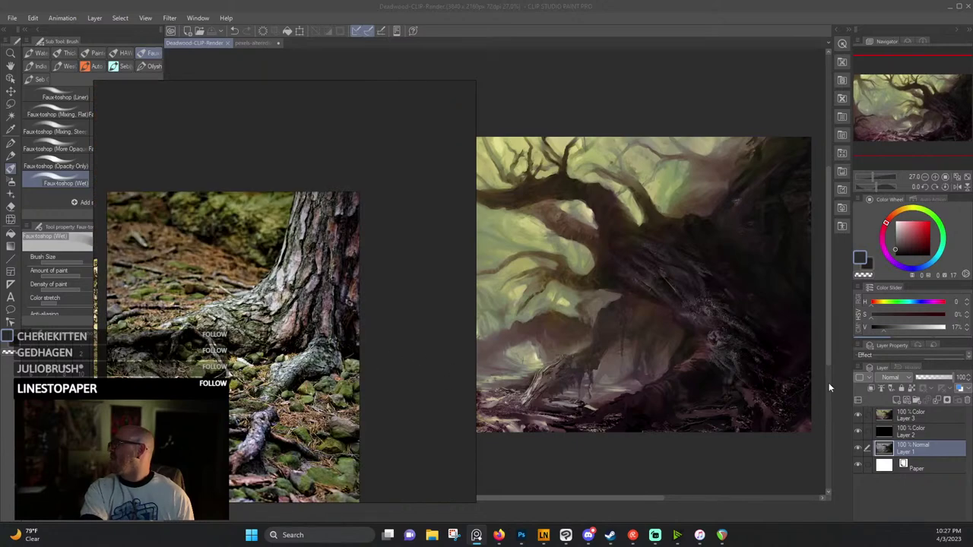
scroll(696, 406, "up", 5)
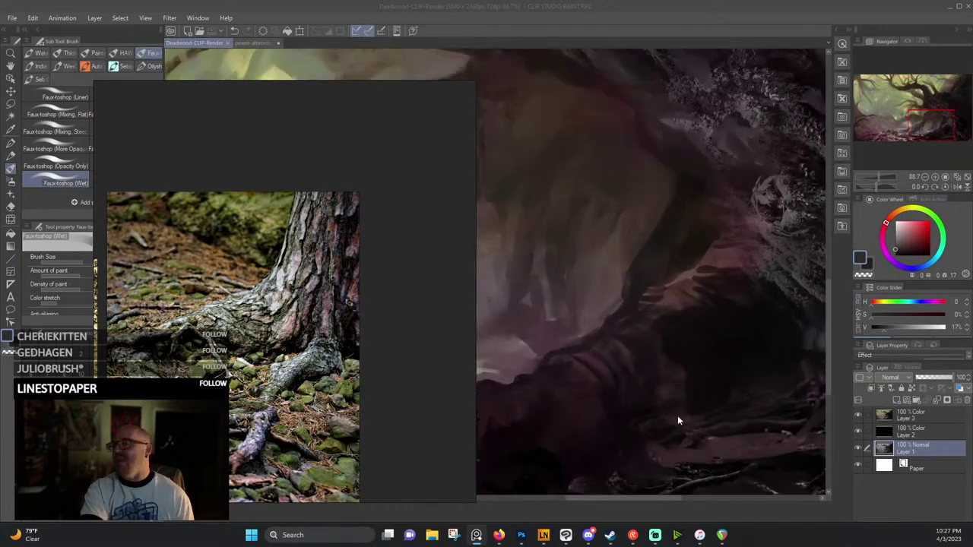
Find the small painting of a brightly lit clearing in a dark forest on the reference board and examine it.
scroll(241, 311, "down", 7)
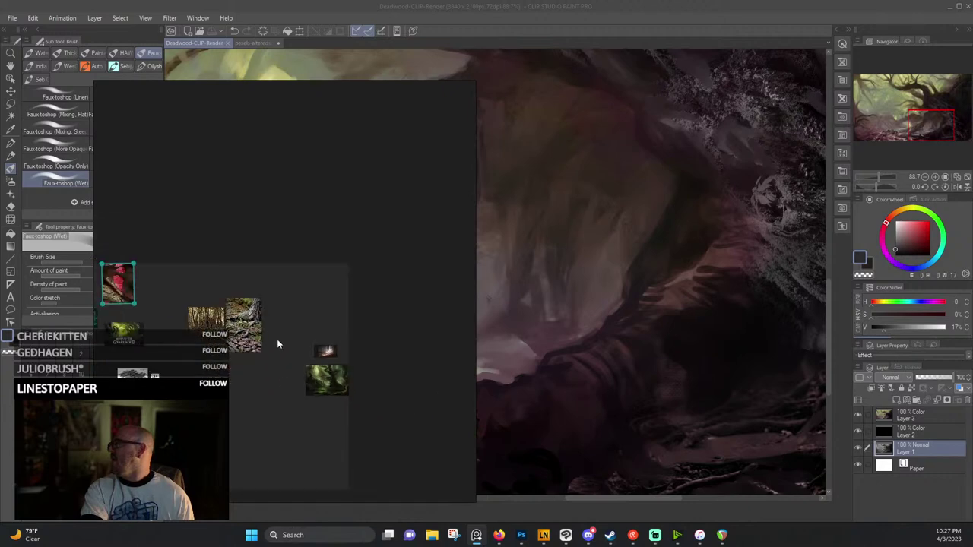
left_click_drag(298, 346, 255, 307)
scroll(281, 311, "up", 7)
scroll(282, 317, "up", 4)
scroll(287, 317, "down", 6)
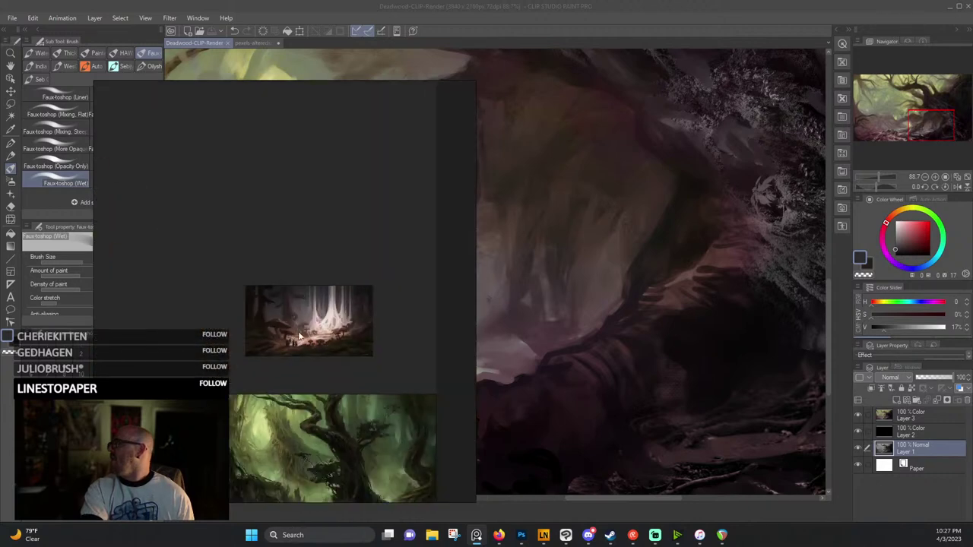
Examine the green swamp painting's twisted tree, mossy roots and misty background up close.
left_click_drag(333, 445, 257, 339)
scroll(257, 339, "down", 2)
scroll(269, 410, "up", 4)
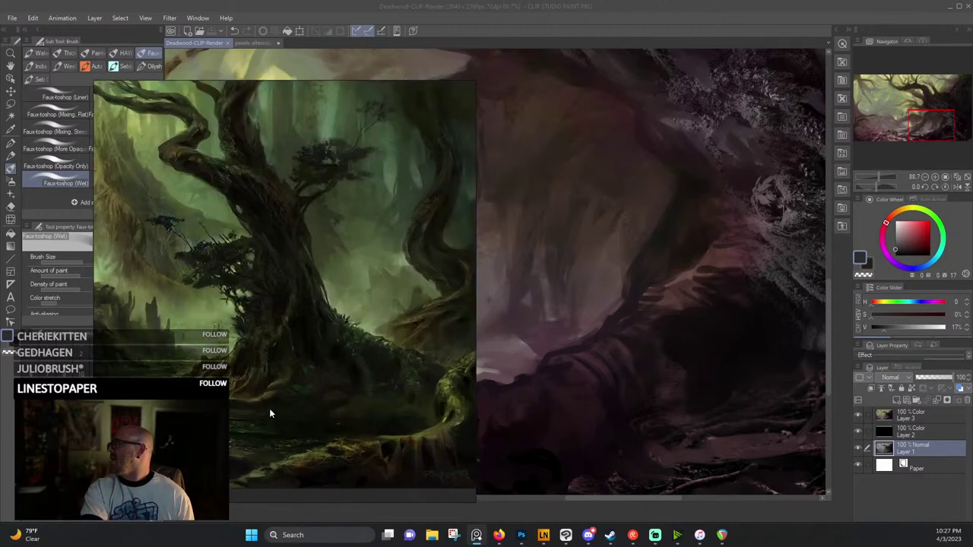
scroll(269, 408, "down", 3)
scroll(300, 432, "up", 4)
scroll(339, 412, "down", 1)
scroll(305, 362, "down", 2)
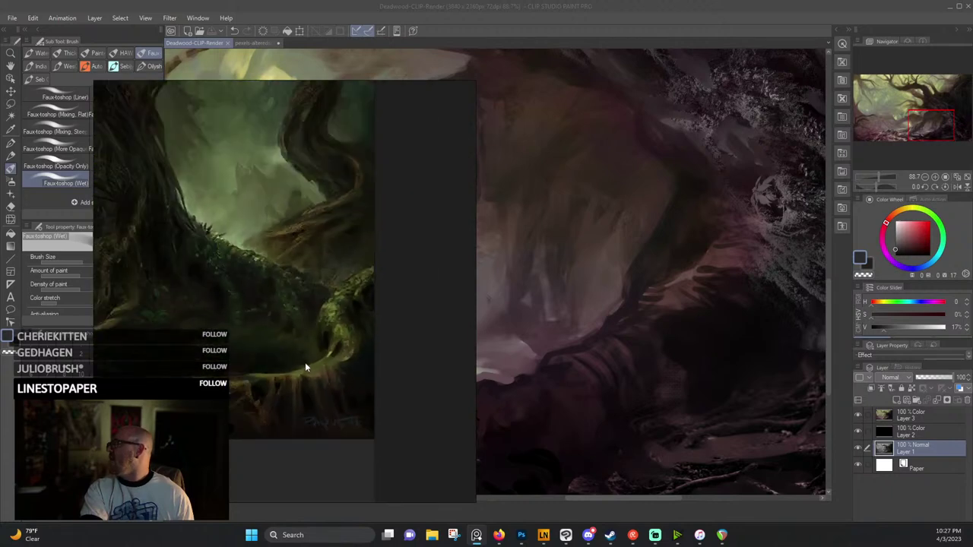
scroll(197, 285, "down", 2)
left_click_drag(197, 288, 391, 371)
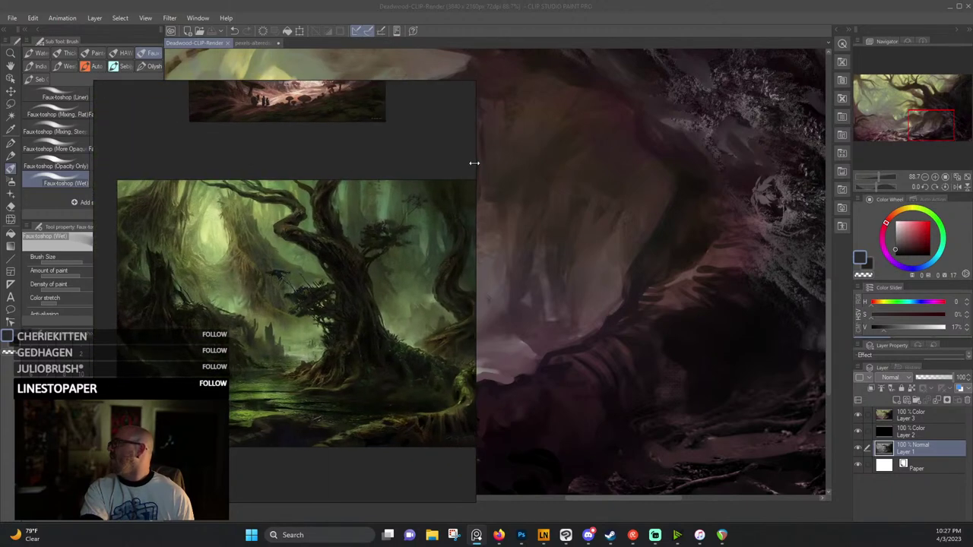
Widen the reference board window and frame the green swamp tree painting across it.
left_click_drag(476, 163, 716, 209)
left_click(371, 355)
scroll(395, 335, "up", 2)
scroll(494, 333, "down", 1)
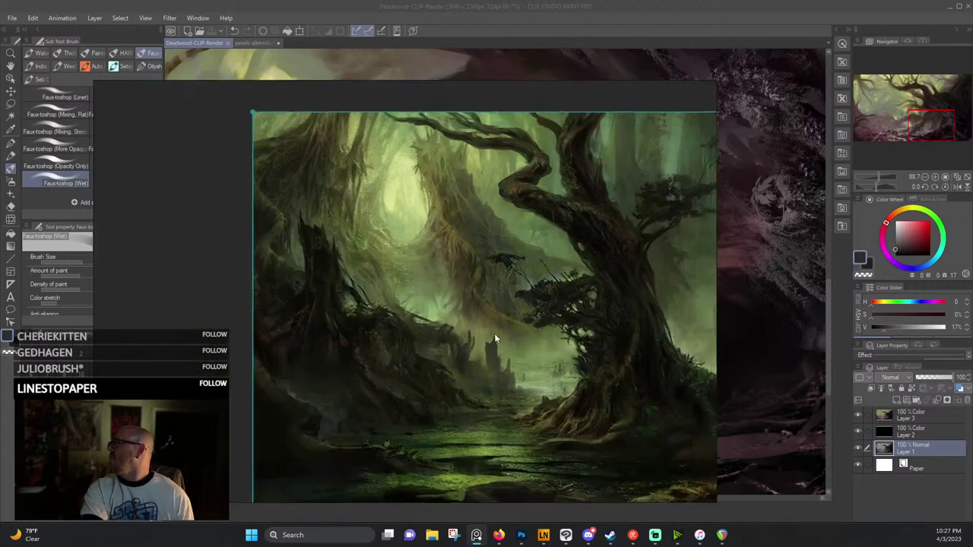
scroll(359, 304, "up", 1)
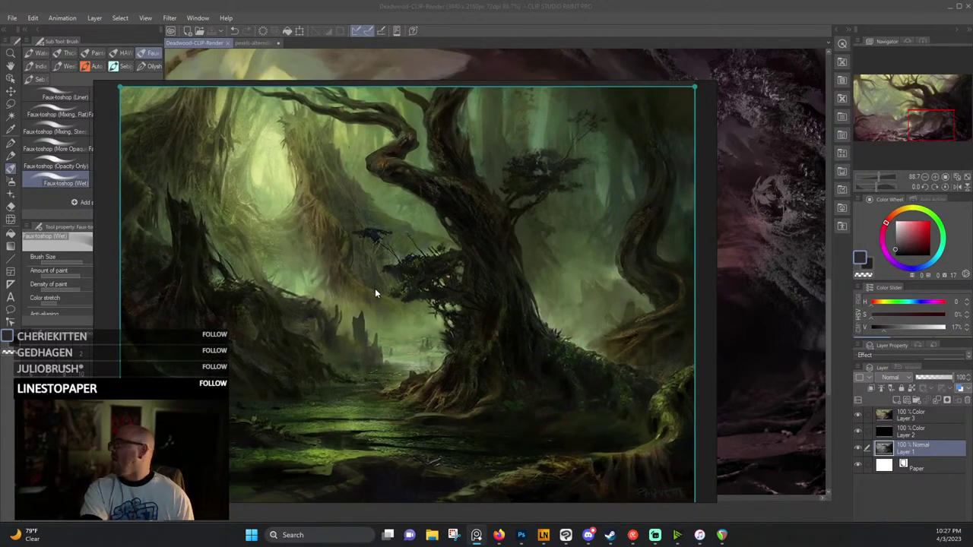
Examine the twisted tree's trunk and roots and the misty ruined stumps across the water in the green swamp painting.
scroll(393, 238, "down", 2)
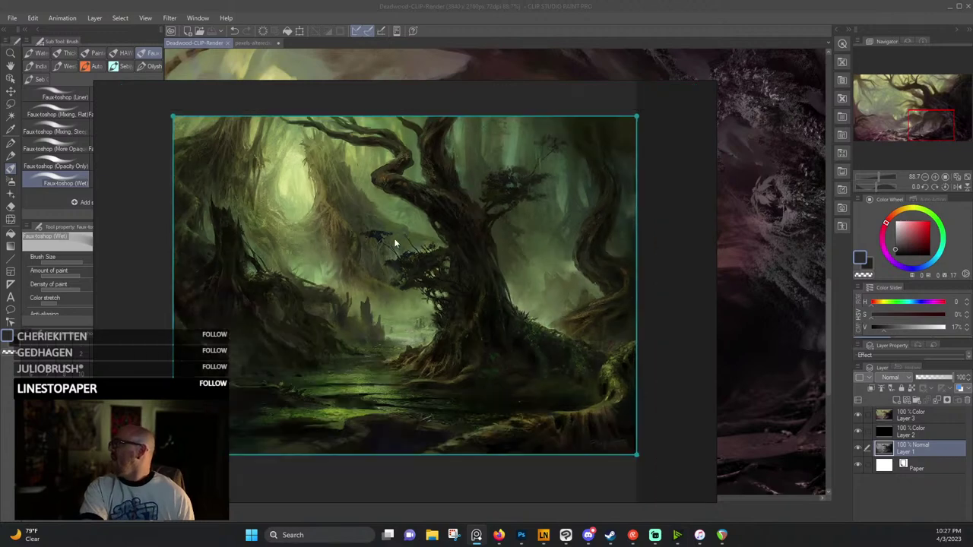
scroll(388, 243, "up", 3)
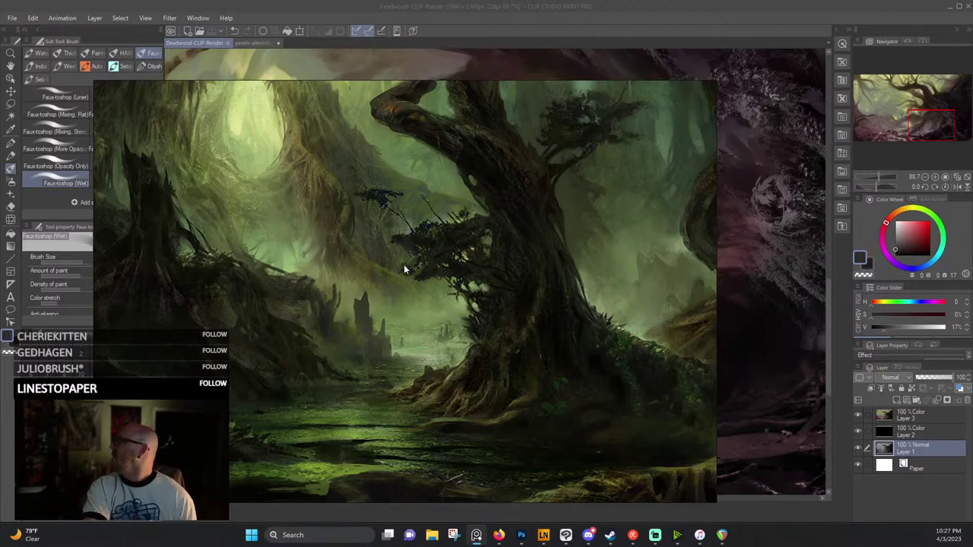
scroll(486, 262, "up", 5)
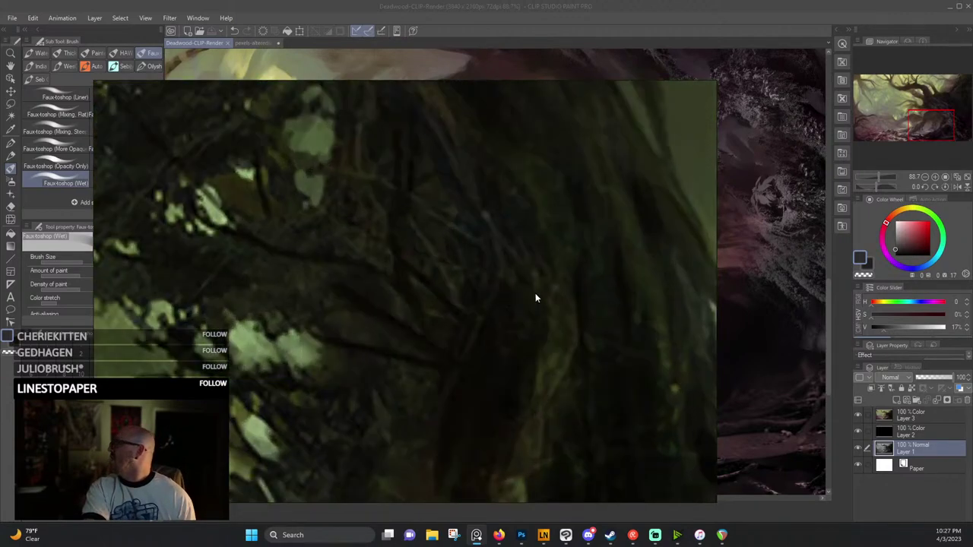
scroll(535, 298, "down", 3)
scroll(430, 322, "up", 4)
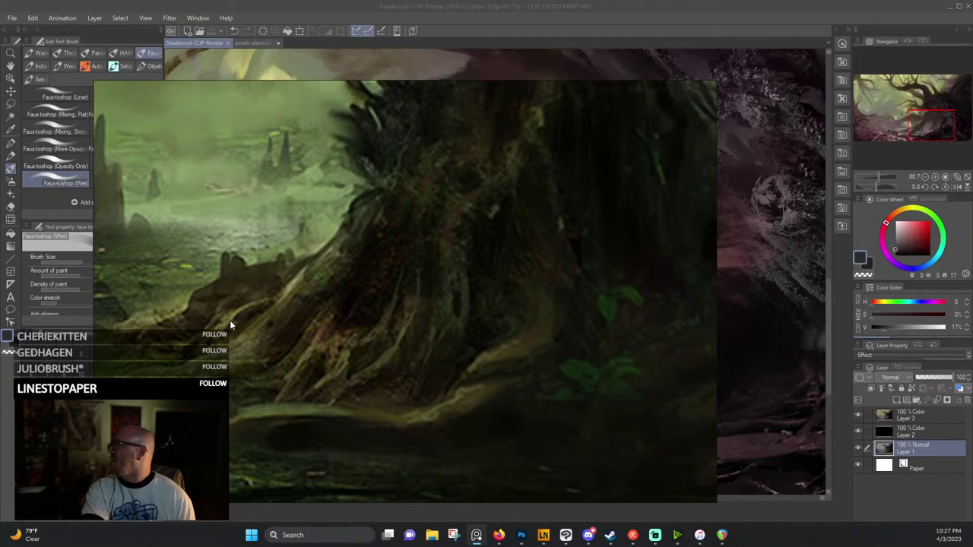
left_click_drag(229, 320, 604, 395)
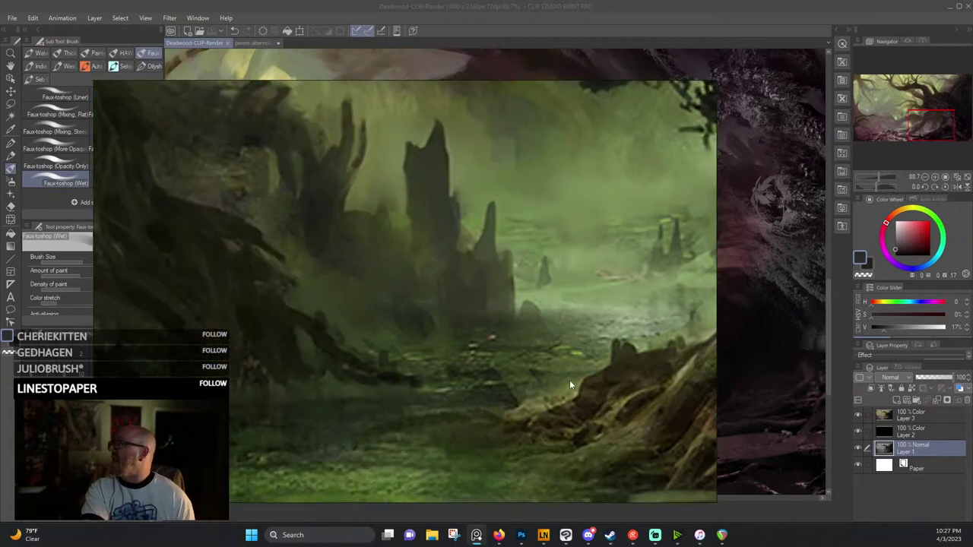
scroll(429, 368, "down", 4)
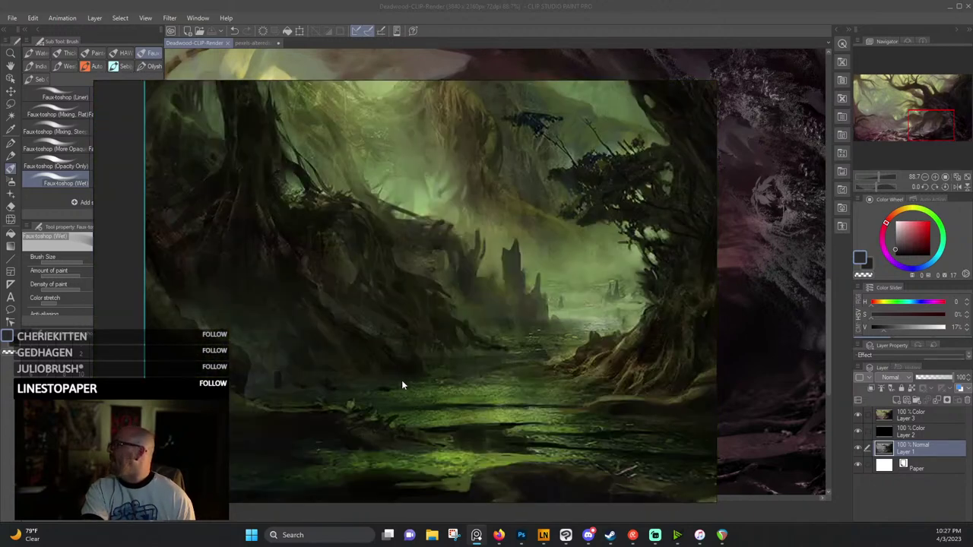
Examine the swamp painting's dark stump, hanging moss and glowing gap between the background trees.
left_click_drag(401, 380, 406, 348)
left_click_drag(342, 310, 427, 450)
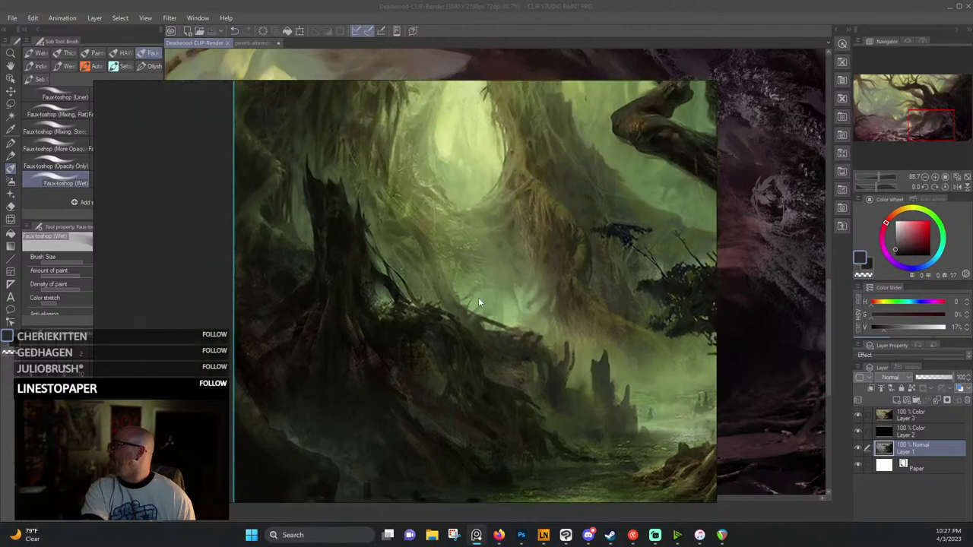
scroll(394, 395, "up", 2)
scroll(240, 179, "up", 5)
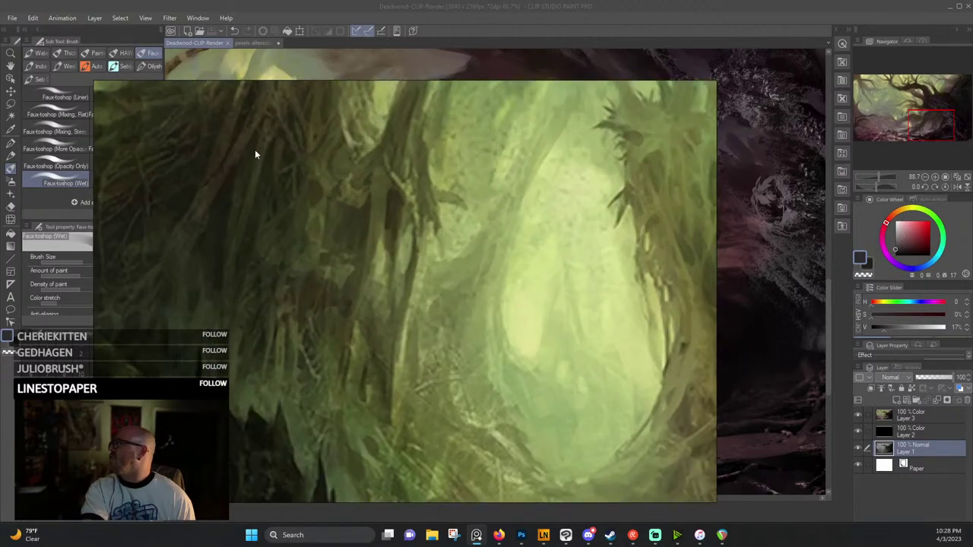
scroll(244, 180, "down", 3)
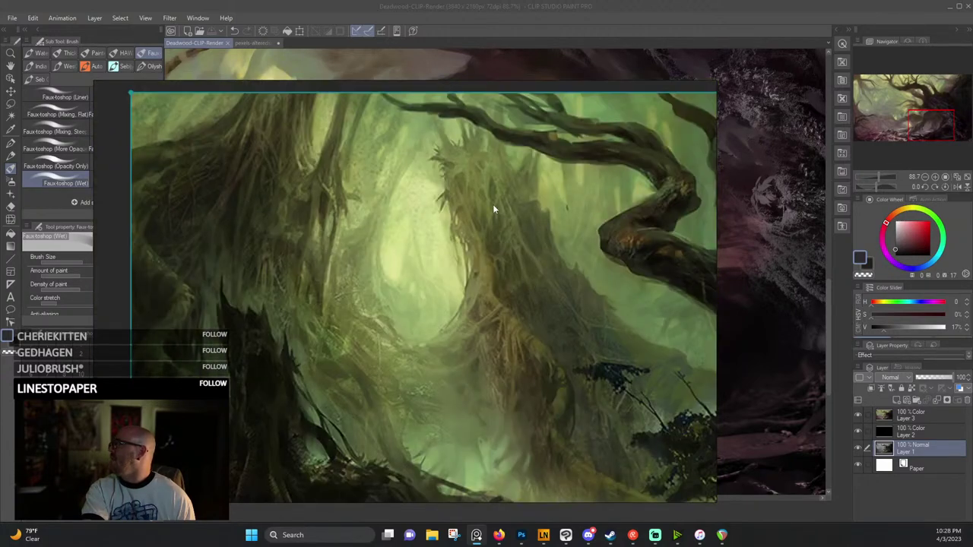
scroll(486, 258, "down", 2)
scroll(495, 328, "down", 2)
Examine the brightly lit clearing painting, including its glowing trees, mushrooms and dark grassy foreground.
left_click_drag(528, 339, 365, 390)
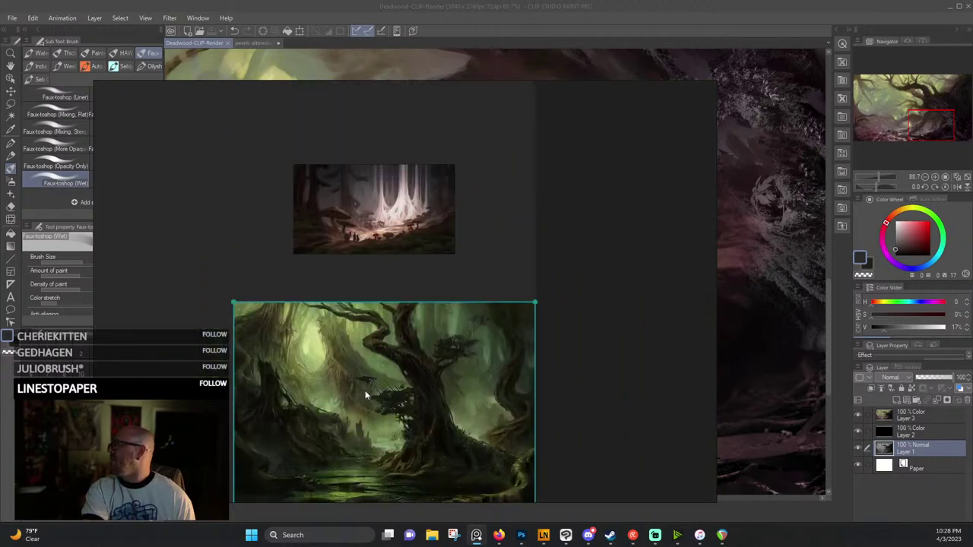
scroll(363, 212, "up", 5)
scroll(368, 227, "up", 1)
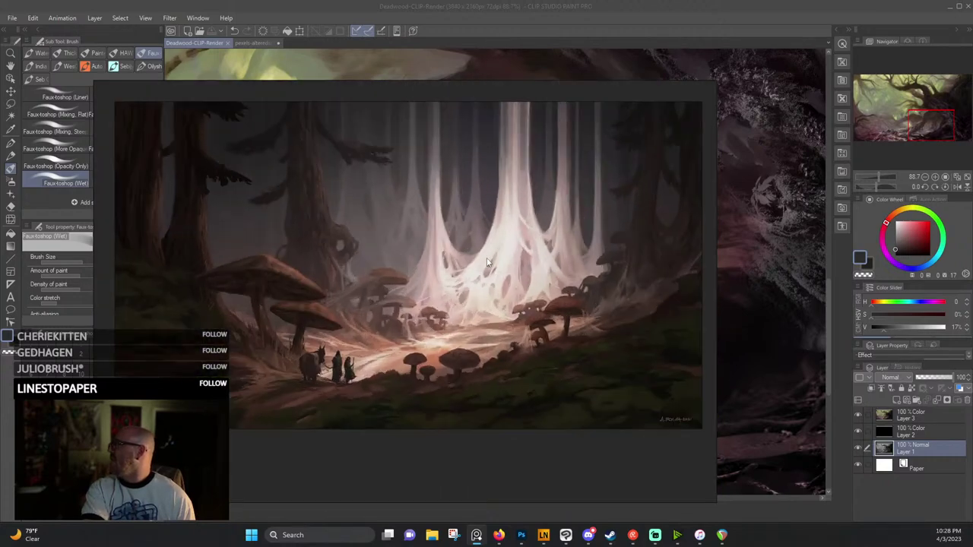
scroll(501, 352, "up", 3)
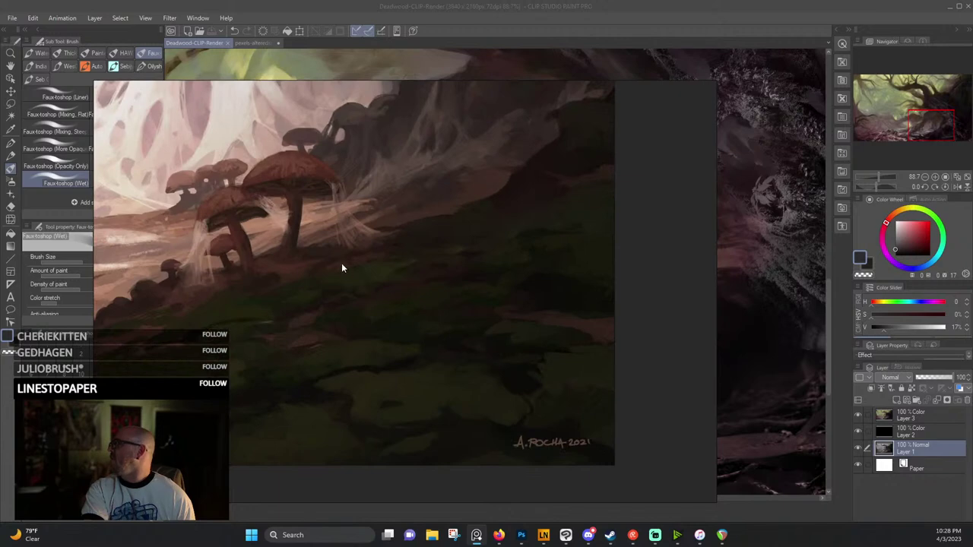
scroll(342, 267, "down", 3)
scroll(419, 308, "up", 1)
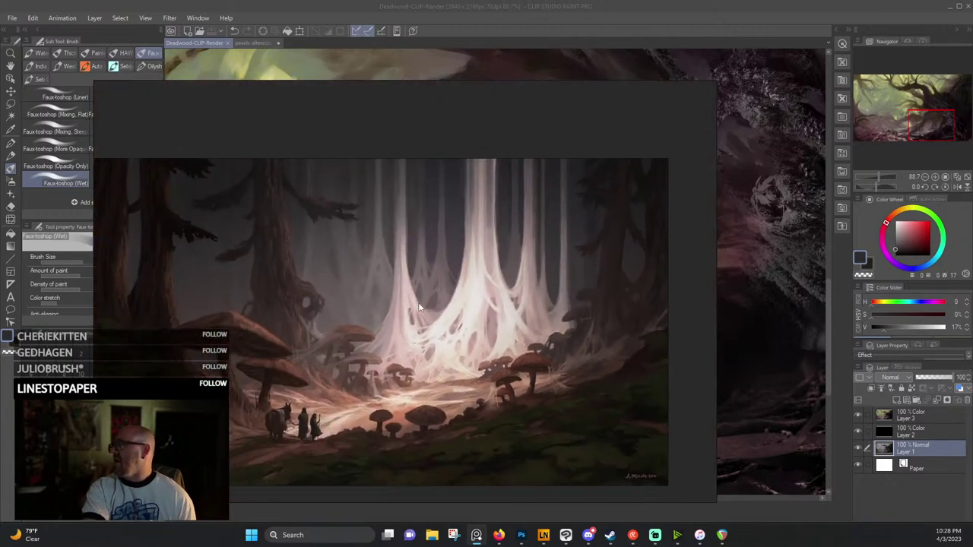
left_click_drag(419, 308, 456, 289)
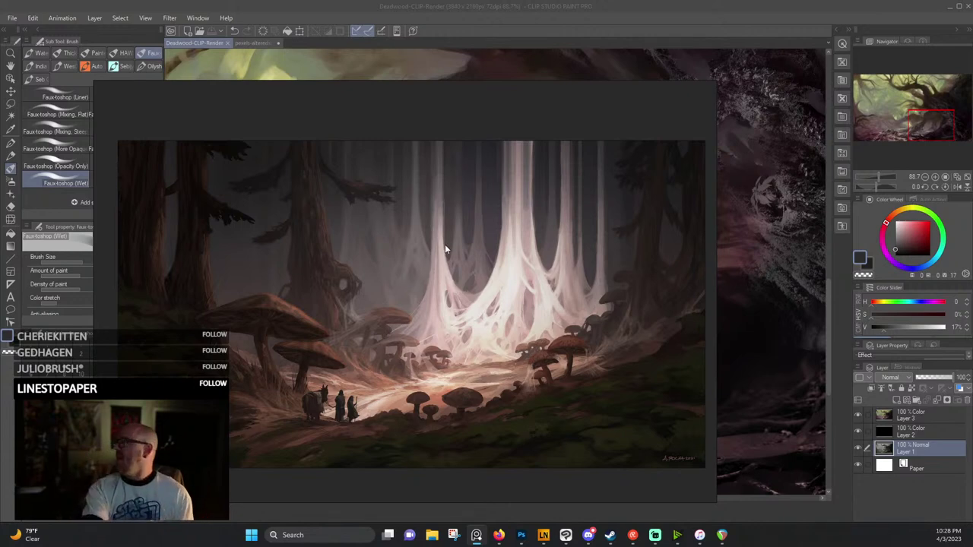
Move the lit clearing and green swamp paintings side by side on the reference board, away from the tree photos.
scroll(433, 266, "down", 5)
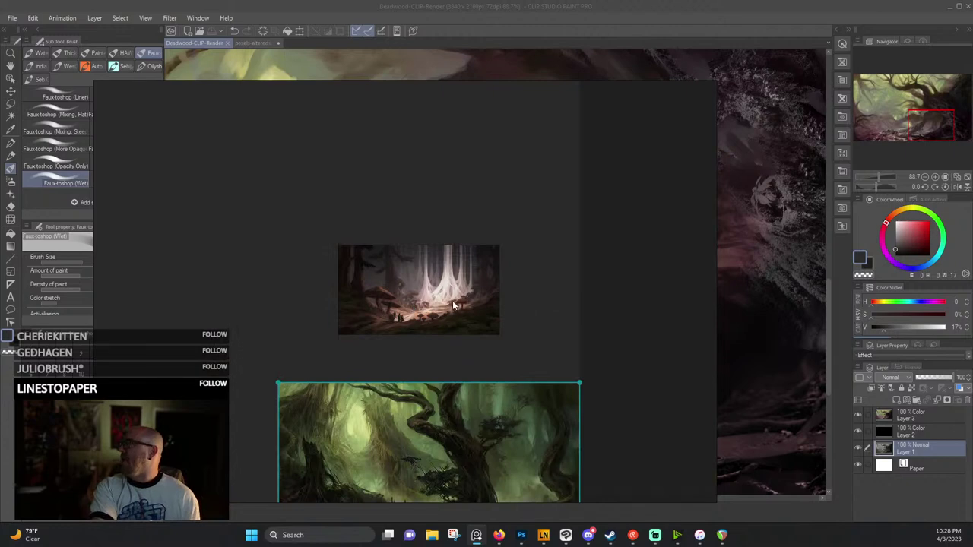
scroll(436, 300, "down", 5)
scroll(436, 301, "up", 4)
left_click_drag(435, 300, 631, 206)
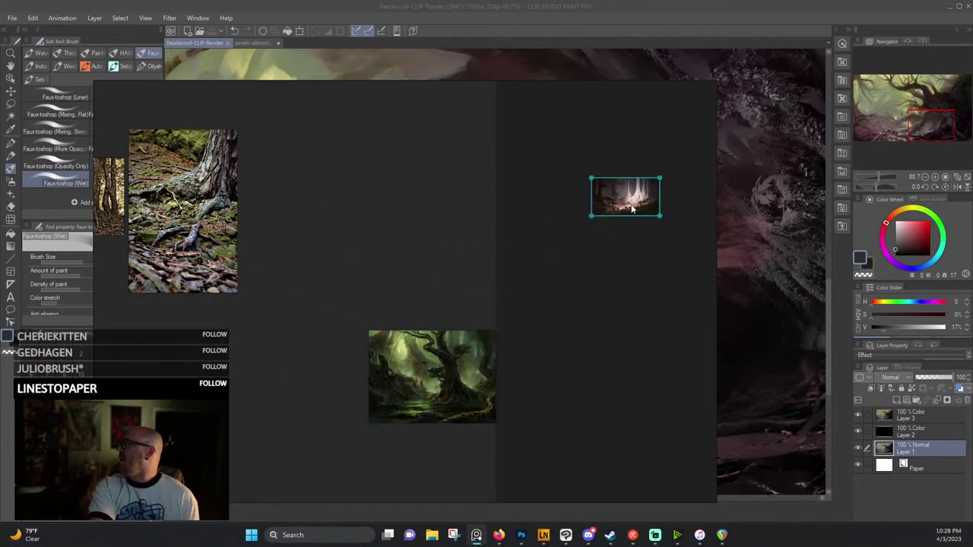
left_click_drag(610, 269, 309, 300)
scroll(309, 299, "down", 3)
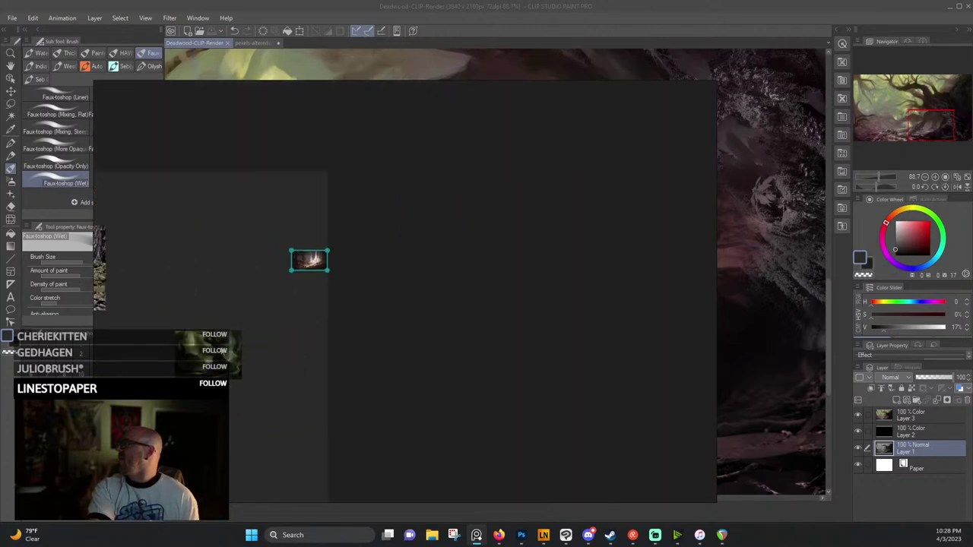
left_click_drag(236, 353, 726, 172)
left_click_drag(306, 266, 610, 192)
scroll(647, 228, "down", 2)
left_click_drag(649, 235, 404, 258)
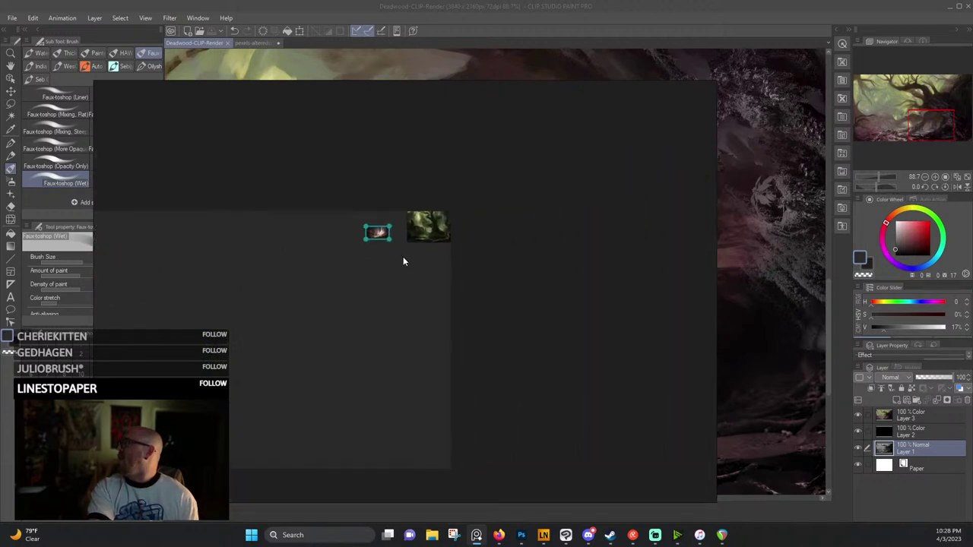
scroll(402, 257, "down", 2)
left_click(499, 240)
Examine the brushwork and subdued values in the swamp painting's shadowed bank, roots and dark stump.
scroll(501, 234, "up", 3)
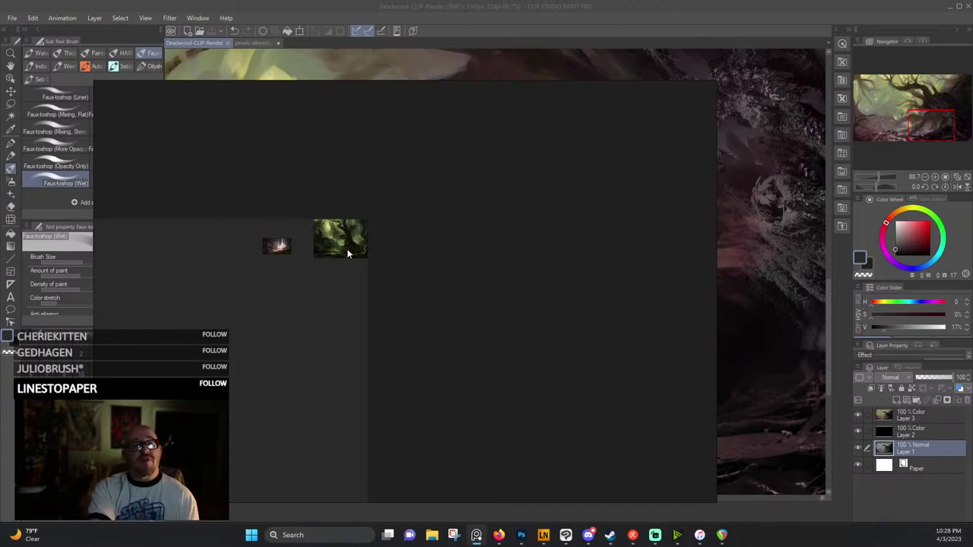
scroll(334, 247, "up", 6)
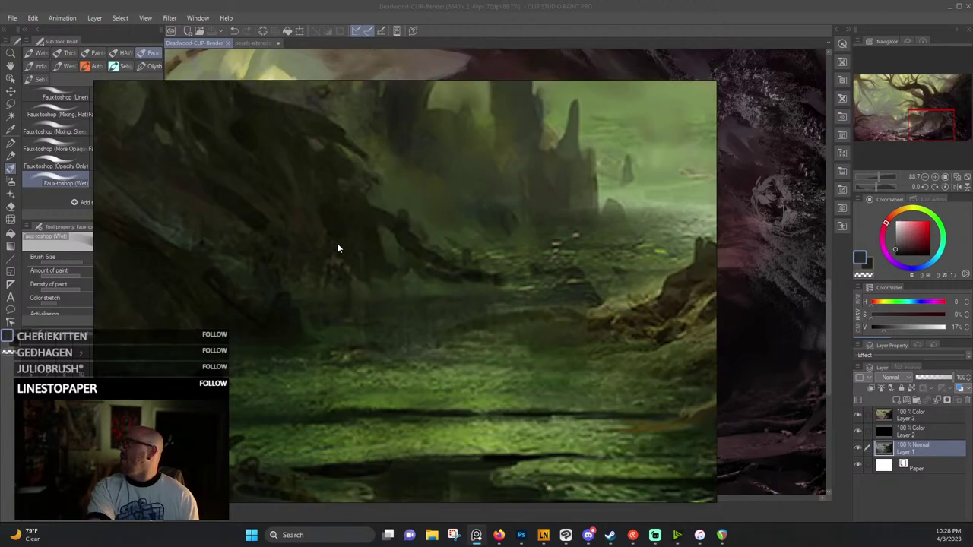
scroll(395, 305, "up", 5)
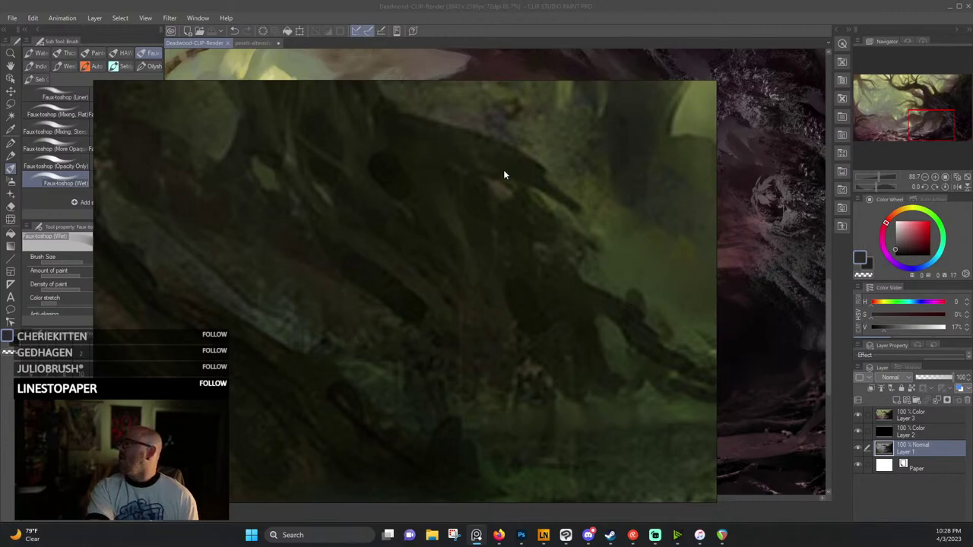
scroll(464, 272, "down", 4)
scroll(495, 332, "up", 6)
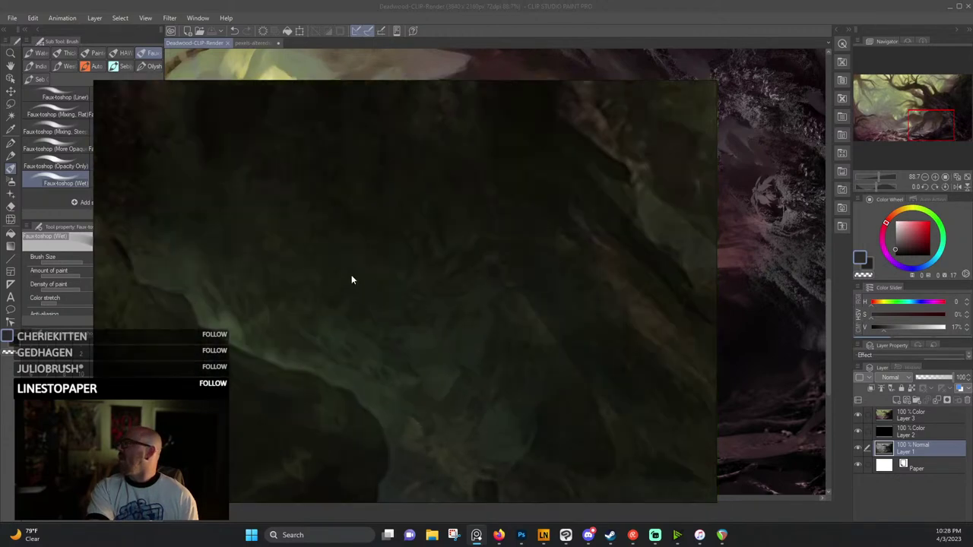
scroll(280, 358, "down", 2)
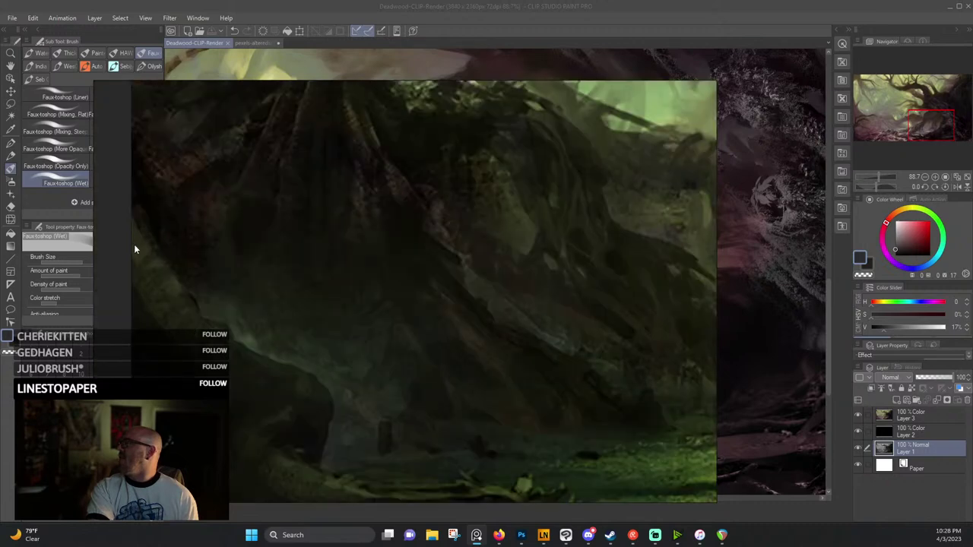
left_click_drag(295, 184, 318, 362)
scroll(329, 196, "down", 2)
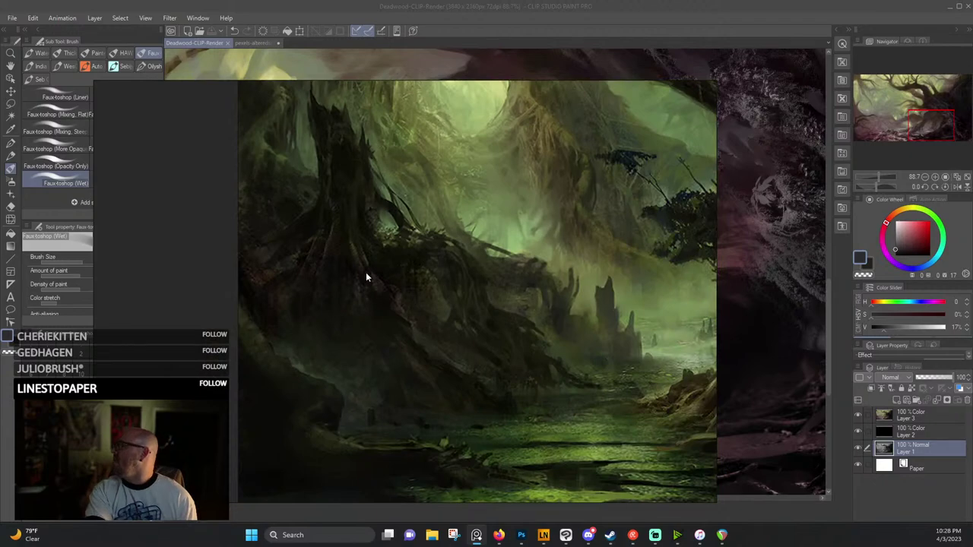
scroll(366, 273, "down", 4)
Study the background mushrooms and the dark tree's bark and branches in the lit clearing painting.
left_click_drag(365, 273, 614, 255)
scroll(297, 312, "up", 8)
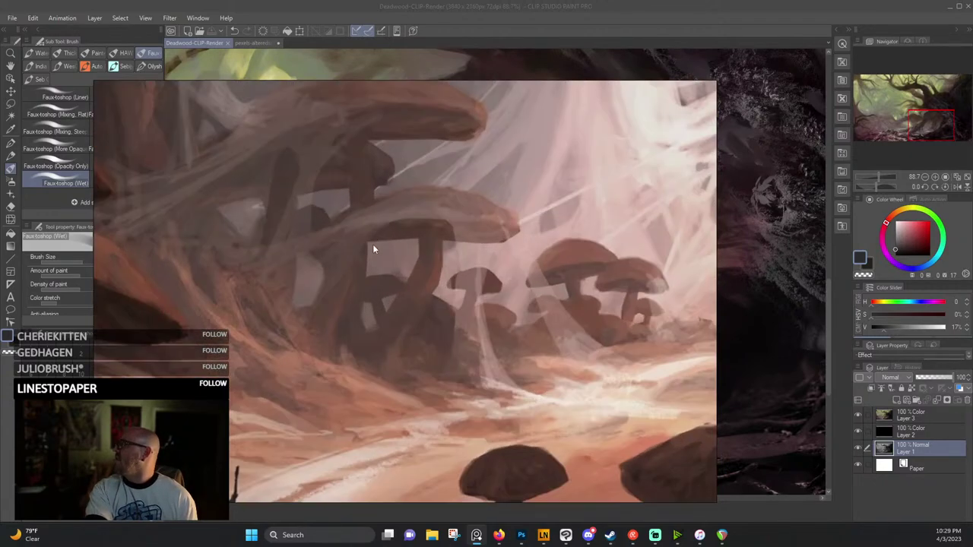
scroll(359, 166, "down", 4)
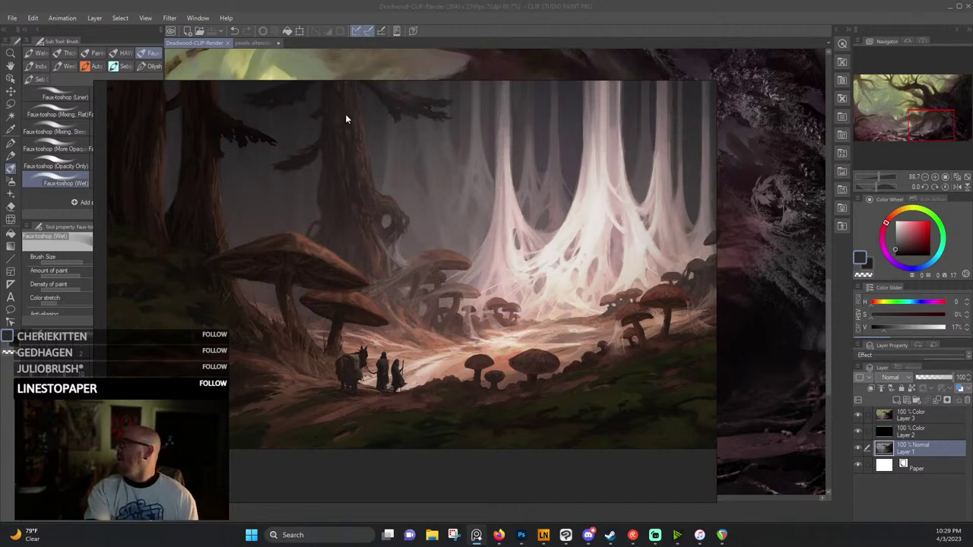
scroll(440, 205, "up", 4)
left_click_drag(346, 211, 428, 342)
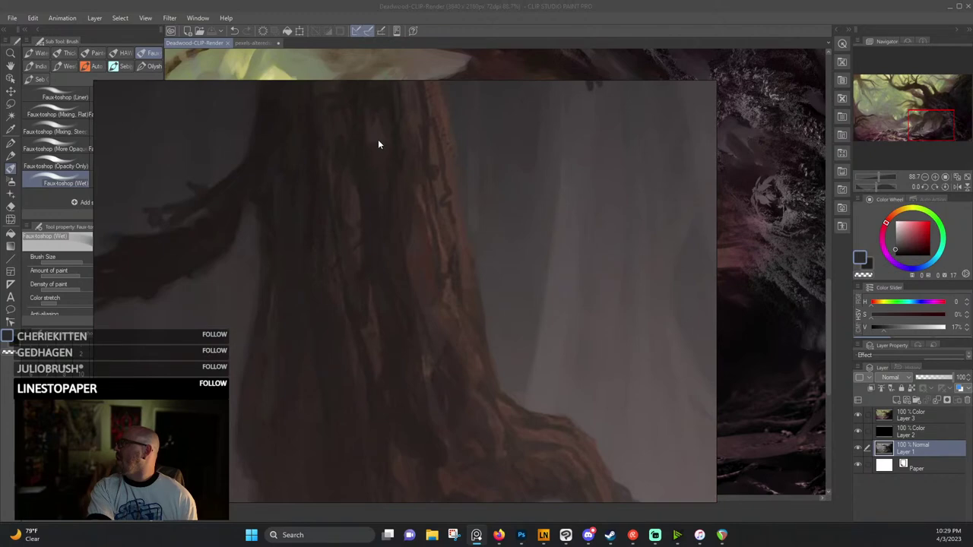
scroll(405, 149, "up", 3)
left_click_drag(416, 176, 409, 275)
scroll(409, 275, "down", 2)
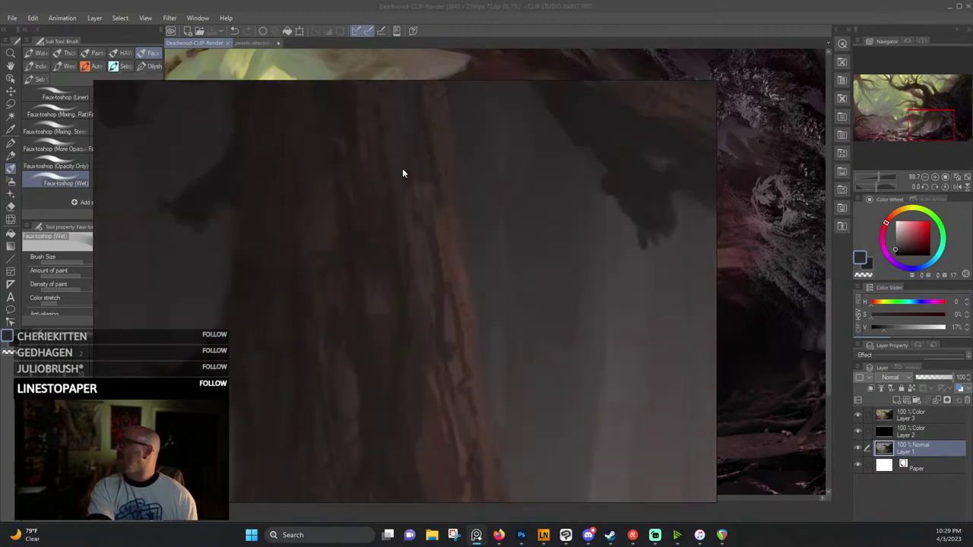
scroll(413, 364, "down", 3)
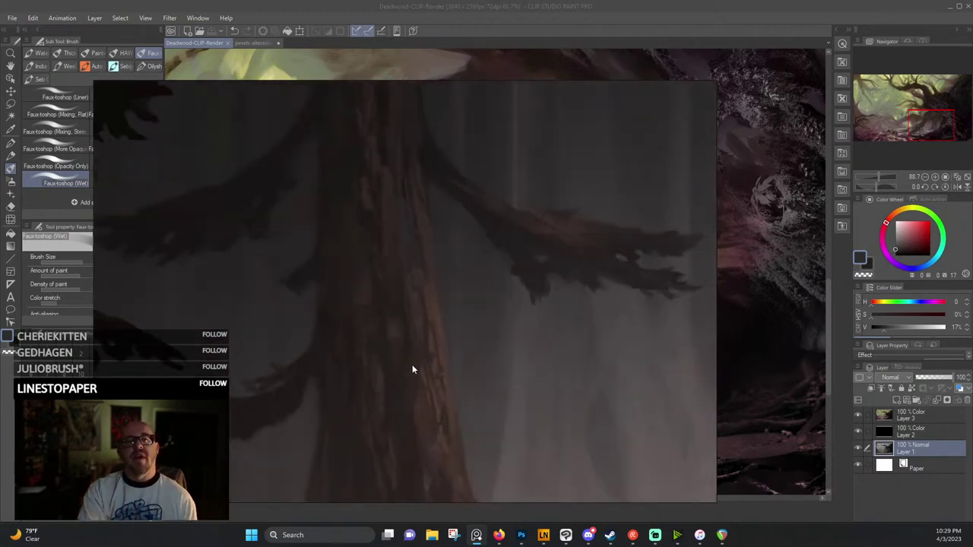
scroll(425, 262, "up", 3)
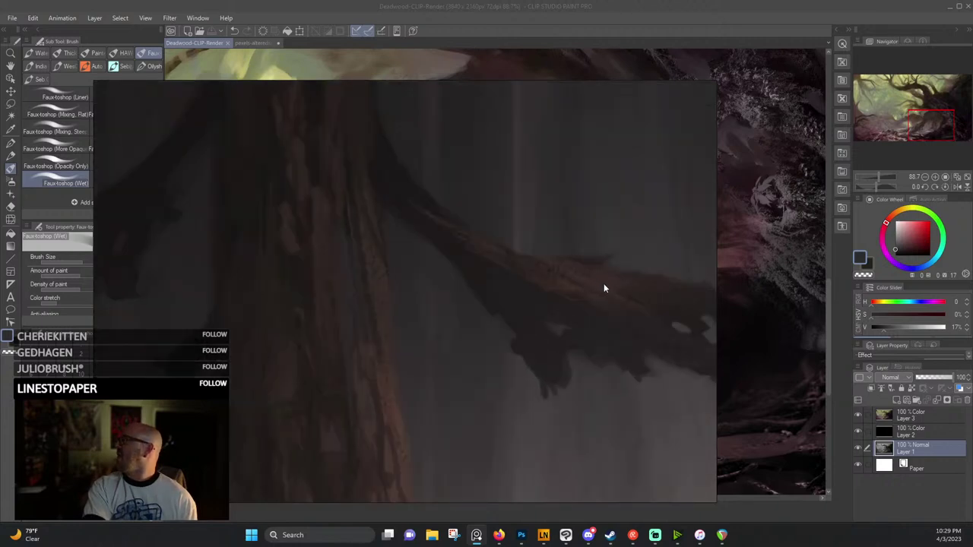
scroll(205, 259, "down", 5)
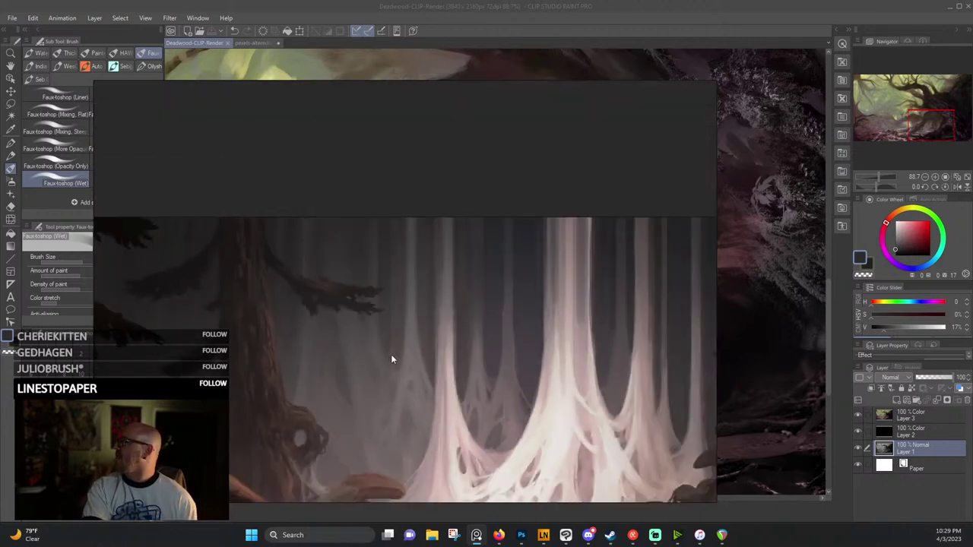
Study the silhouetted mushrooms and roots beside the glowing trees, and compare them with the whole clearing painting.
scroll(485, 399, "up", 6)
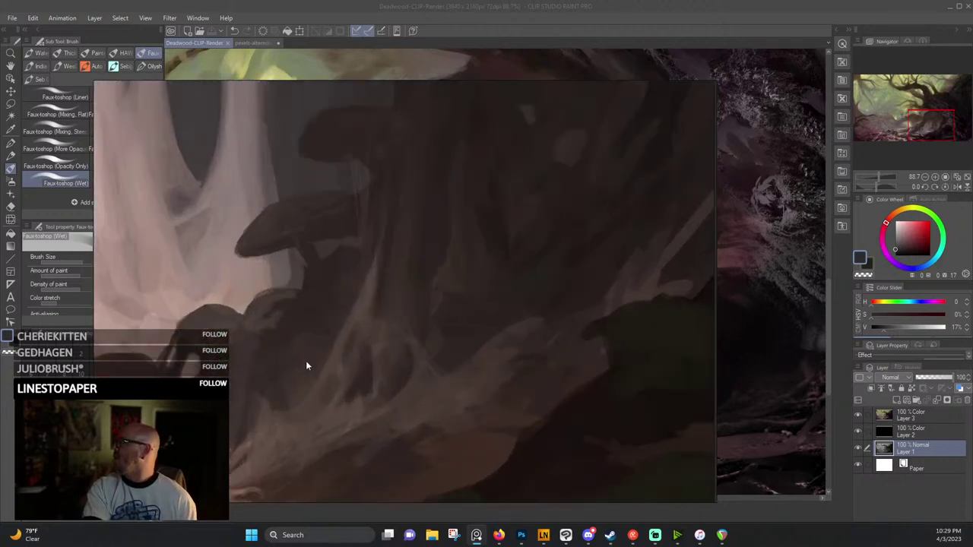
scroll(276, 366, "up", 2)
left_click_drag(267, 282, 393, 296)
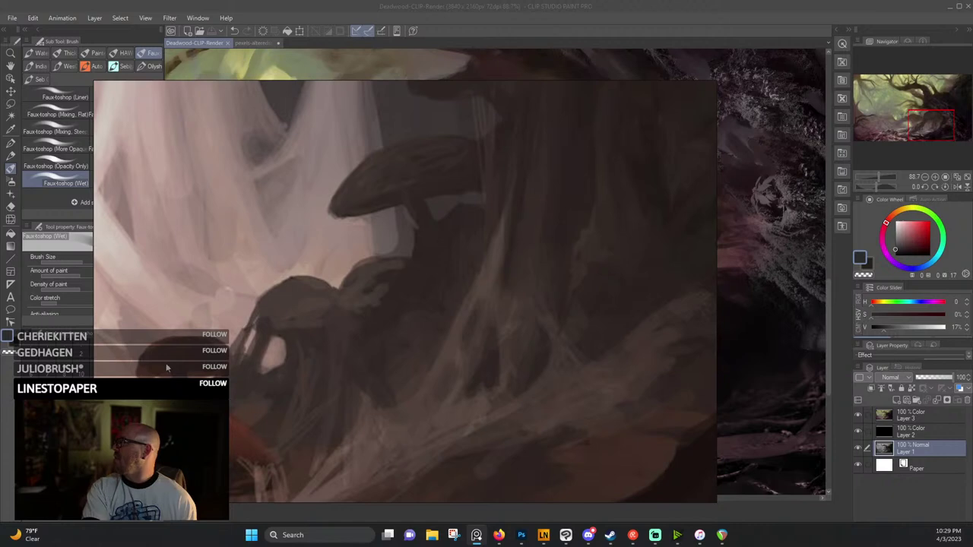
scroll(167, 367, "up", 2)
left_click_drag(211, 346, 347, 303)
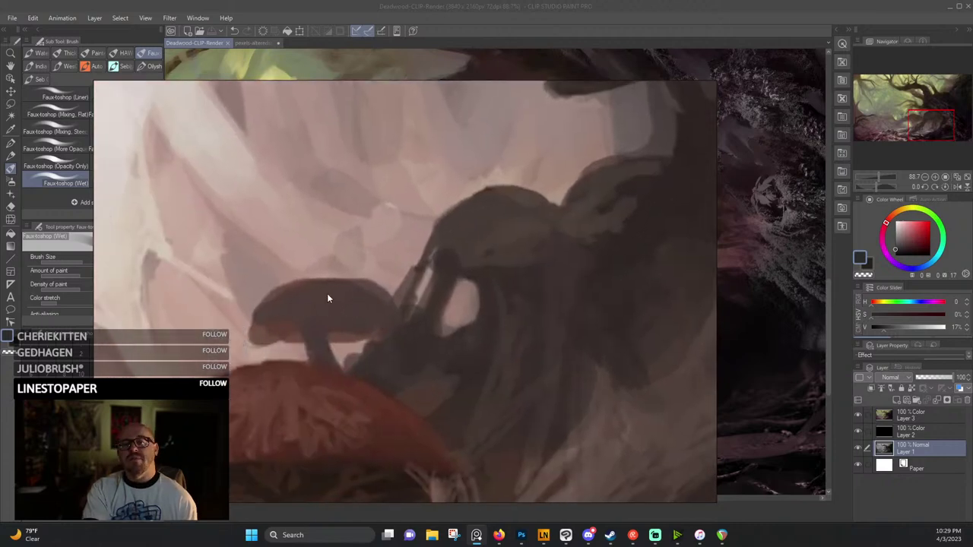
scroll(327, 295, "down", 5)
mouse_move(292, 270)
left_mouse_down()
mouse_move(482, 296)
mouse_move(227, 240)
mouse_move(0, 232)
mouse_move(627, 340)
mouse_move(632, 272)
left_mouse_up()
scroll(566, 257, "down", 4)
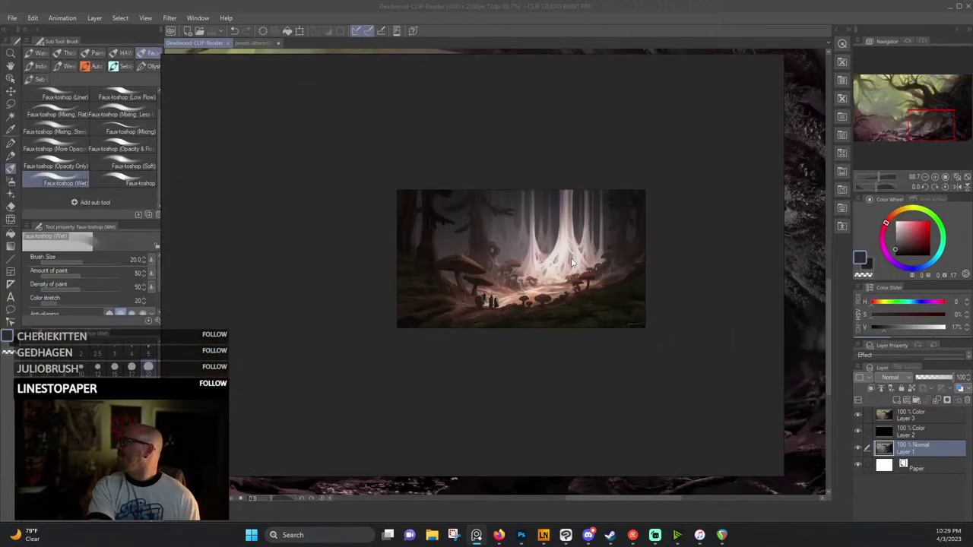
Move the lit clearing and green swamp paintings together to the space below the tree photos on the reference board.
scroll(539, 263, "up", 4)
scroll(507, 255, "down", 5)
scroll(260, 296, "down", 1)
left_click_drag(259, 297, 611, 204)
scroll(402, 283, "down", 6)
scroll(409, 299, "down", 1)
scroll(540, 250, "down", 3)
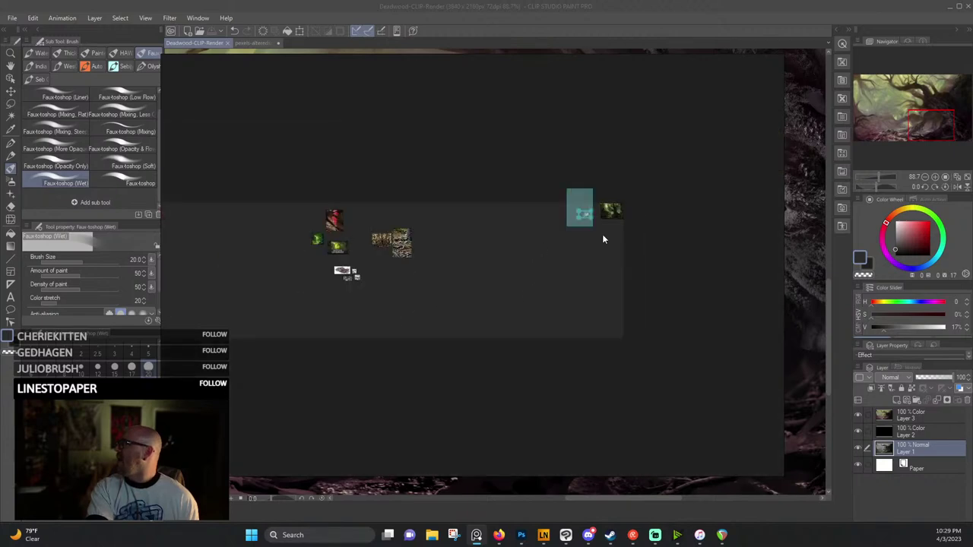
left_click_drag(603, 239, 408, 302)
scroll(386, 263, "up", 6)
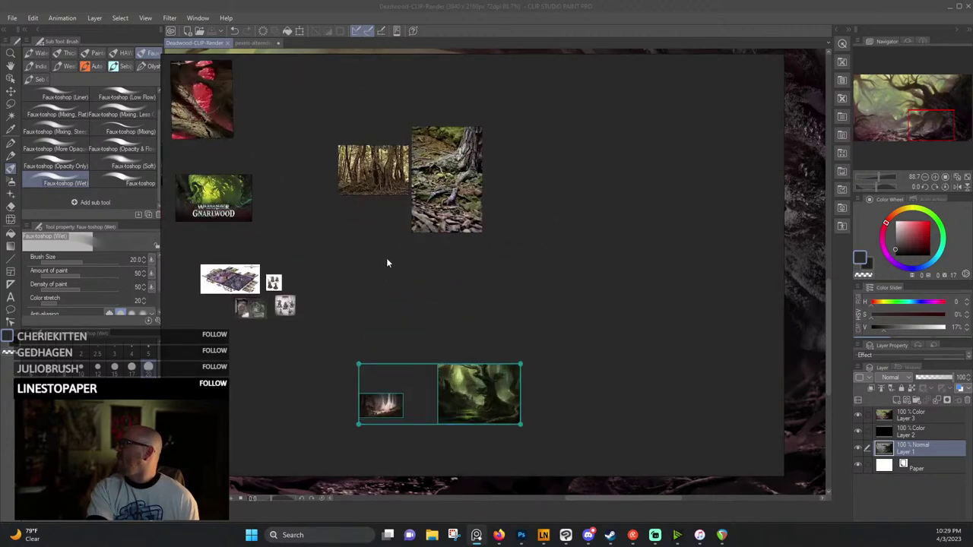
Study the lighting, silhouetted branches and tangled roots in the green Gnarlwood artworks on the reference board.
scroll(387, 260, "up", 1)
left_click_drag(360, 254, 491, 252)
scroll(281, 170, "up", 6)
left_click_drag(319, 212, 558, 354)
scroll(303, 215, "up", 1)
scroll(489, 282, "down", 3)
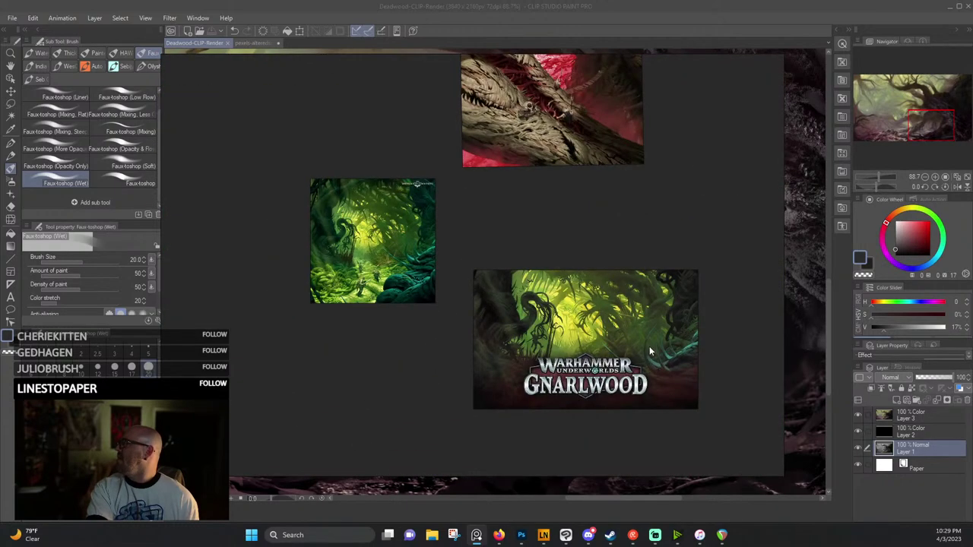
left_click_drag(650, 349, 491, 418)
left_click_drag(329, 286, 530, 227)
scroll(353, 225, "up", 6)
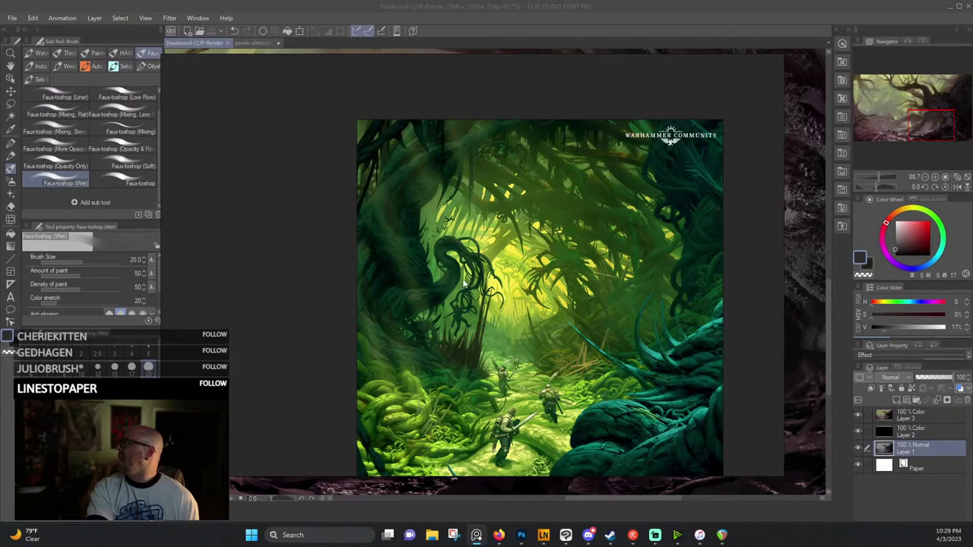
Switch back to the Deadwood painting in Clip Studio Paint and hide the top colour layer, Layer 3.
key("alt+Tab")
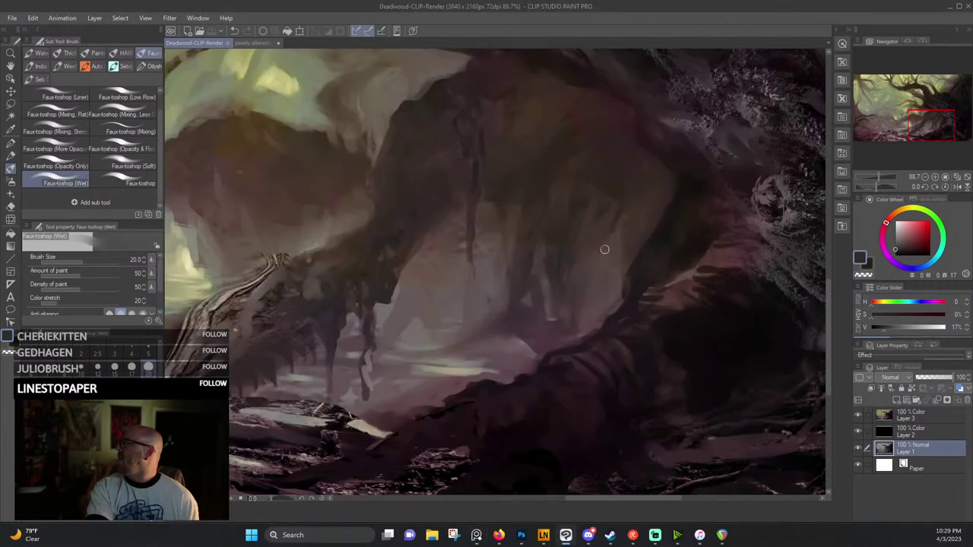
scroll(623, 259, "down", 2)
scroll(622, 259, "down", 2)
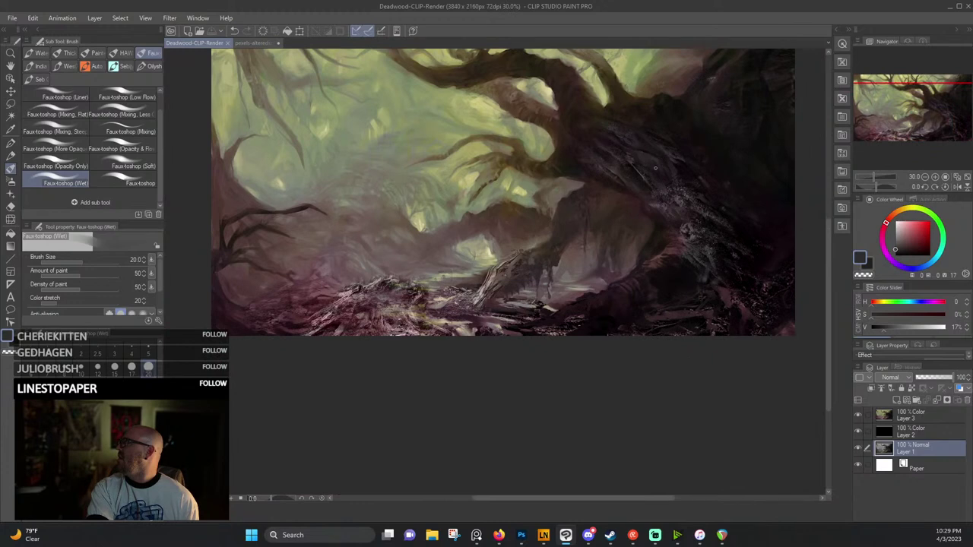
scroll(668, 189, "up", 1)
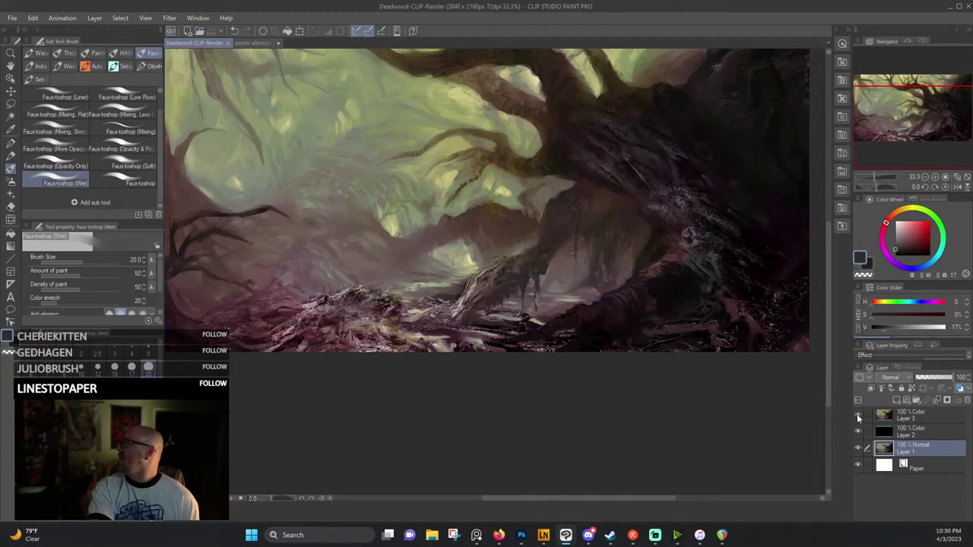
left_click(858, 418)
Examine the greyscale values of the whole forest, the large tree's trunk and the root-covered foreground.
scroll(396, 249, "down", 2)
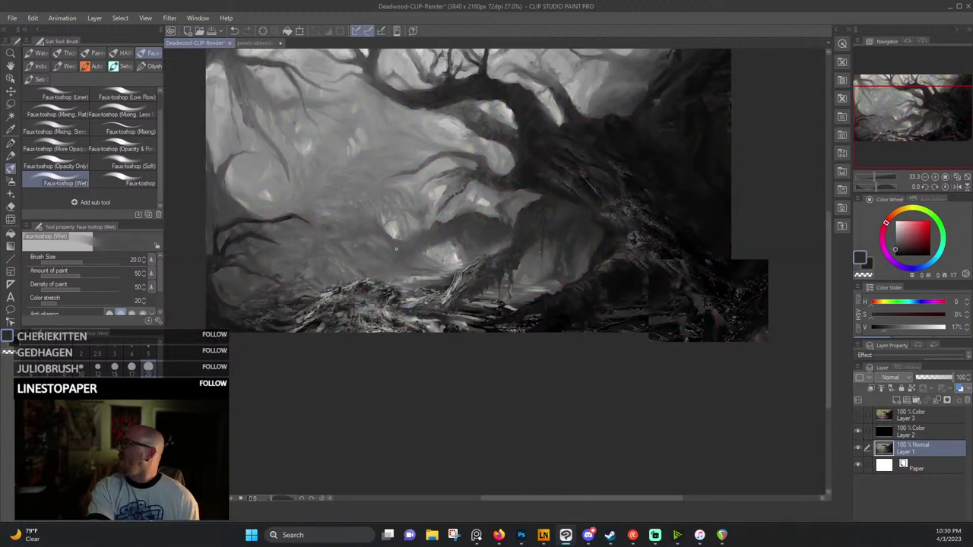
scroll(396, 248, "up", 4)
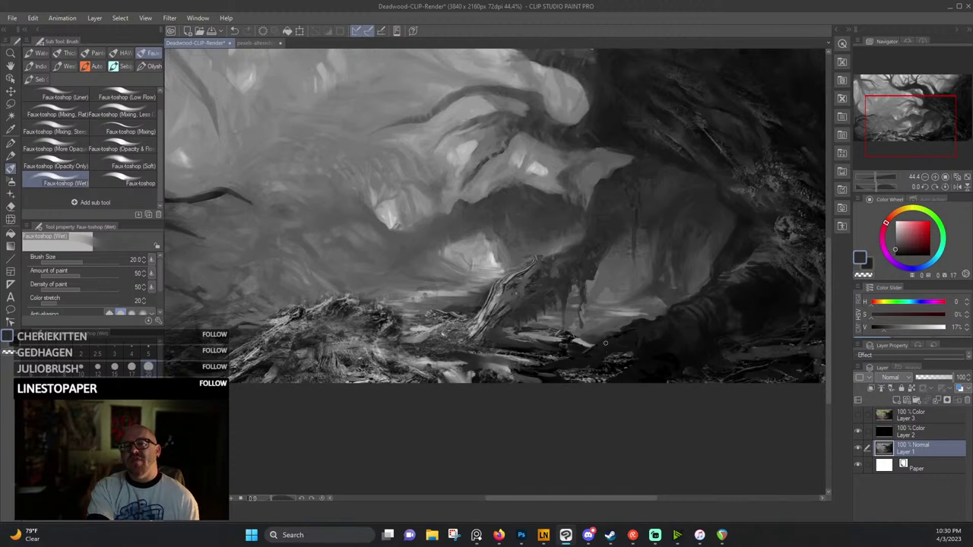
scroll(506, 268, "down", 3)
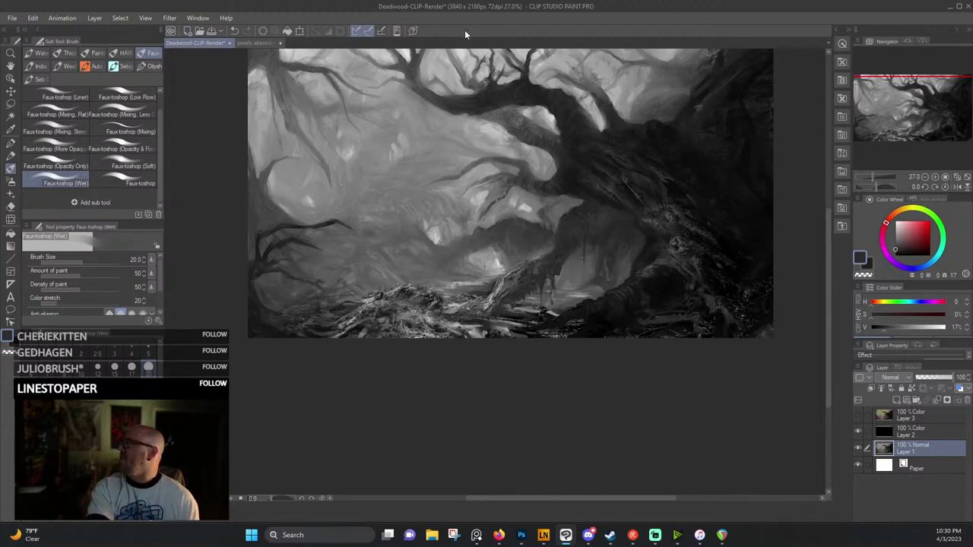
scroll(709, 220, "up", 3)
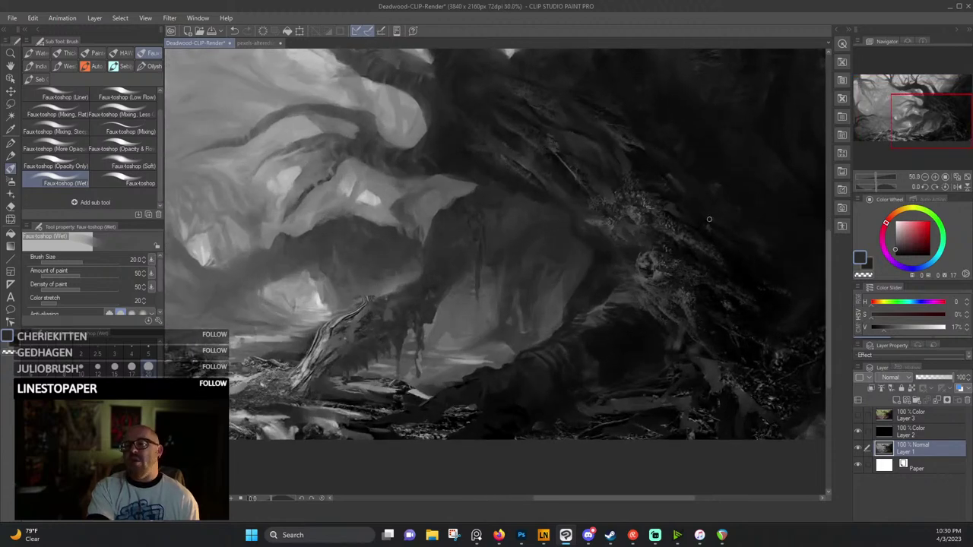
scroll(709, 220, "down", 4)
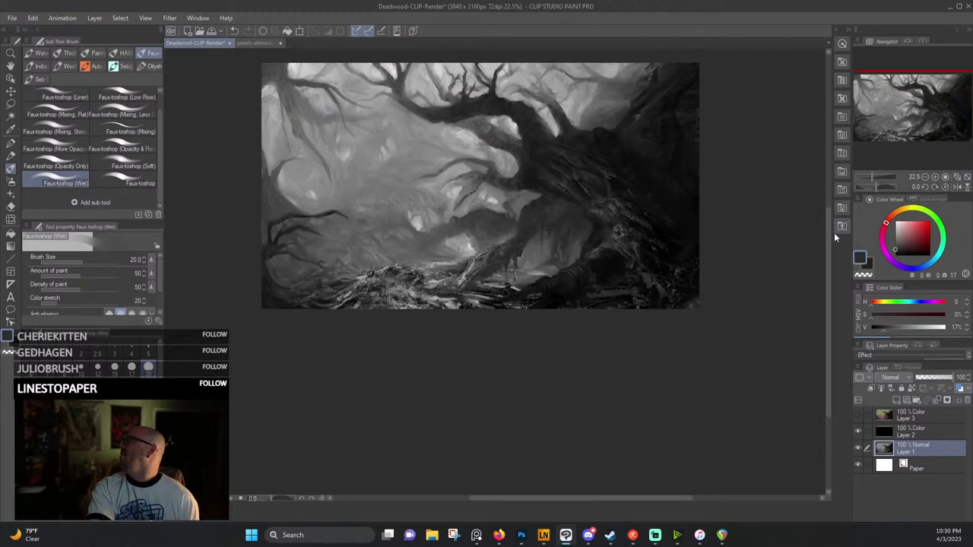
left_click_drag(828, 241, 827, 223)
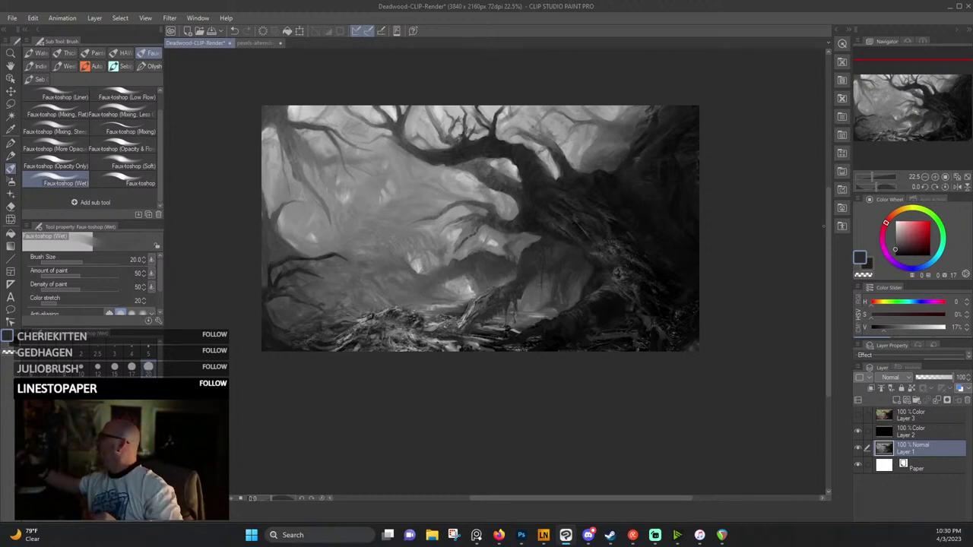
scroll(617, 266, "up", 8)
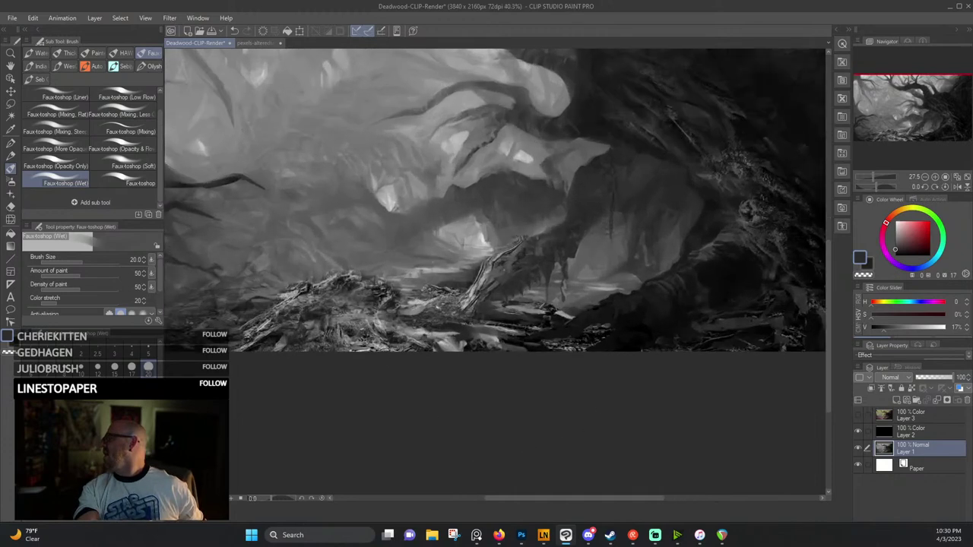
Paint out the leaning root's textured tip and break up its bark with sampled greys using the Faux-toshop (Wet) brush.
scroll(672, 228, "up", 4)
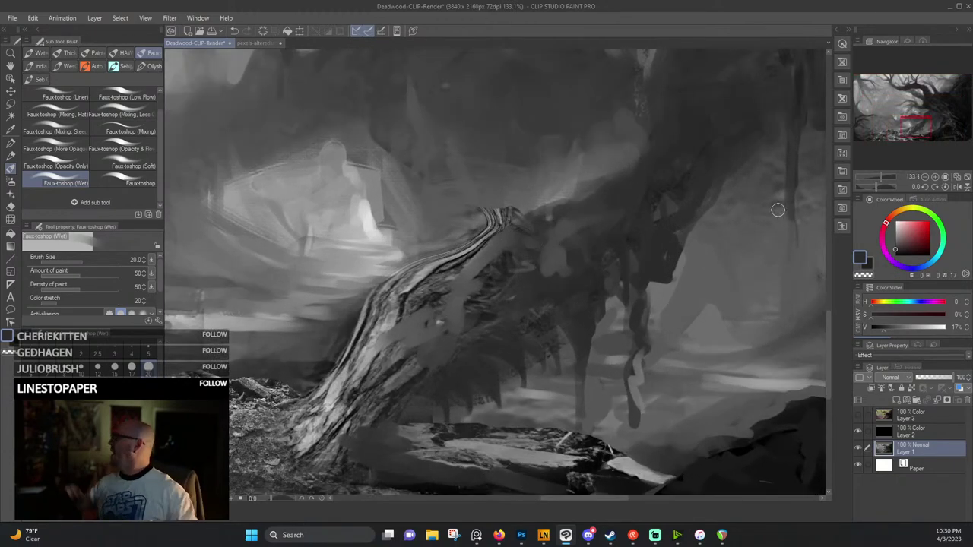
left_click(509, 194, "alt")
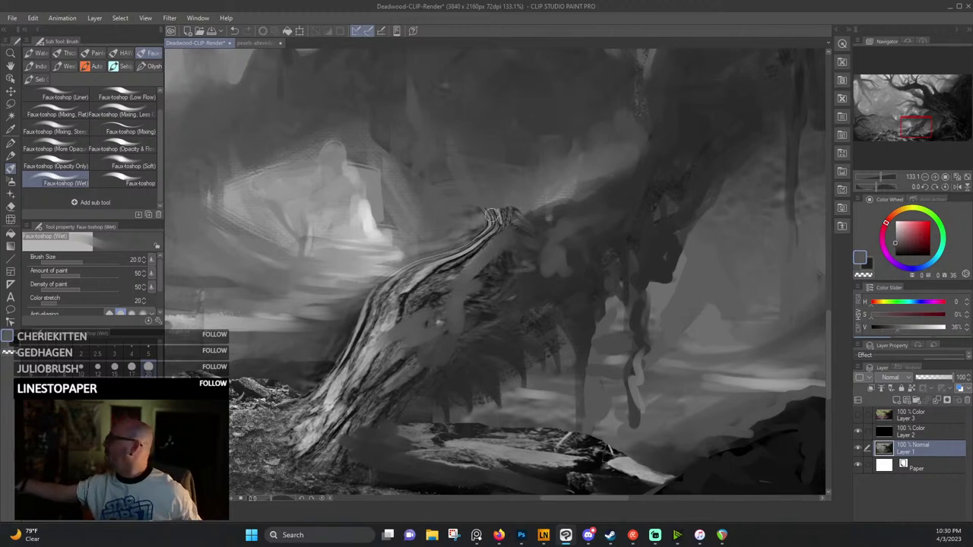
mouse_move(467, 234)
left_mouse_down()
mouse_move(532, 204)
mouse_move(466, 223)
mouse_move(488, 227)
mouse_move(531, 208)
mouse_move(480, 238)
mouse_move(492, 250)
mouse_move(422, 268)
mouse_move(421, 288)
mouse_move(401, 300)
mouse_move(427, 268)
mouse_move(416, 282)
mouse_move(442, 278)
left_mouse_up()
left_click(492, 251, "alt")
left_click(425, 273, "alt")
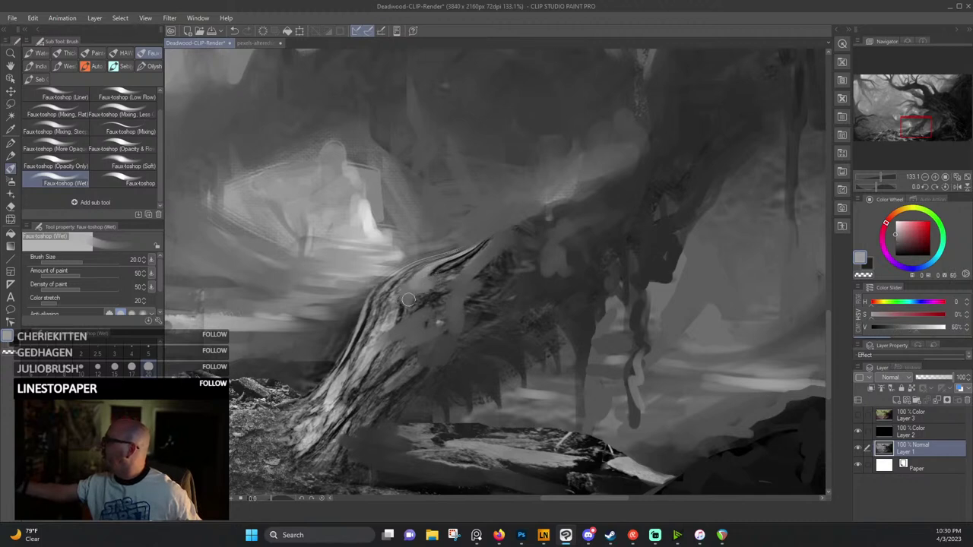
left_click(398, 364, "alt")
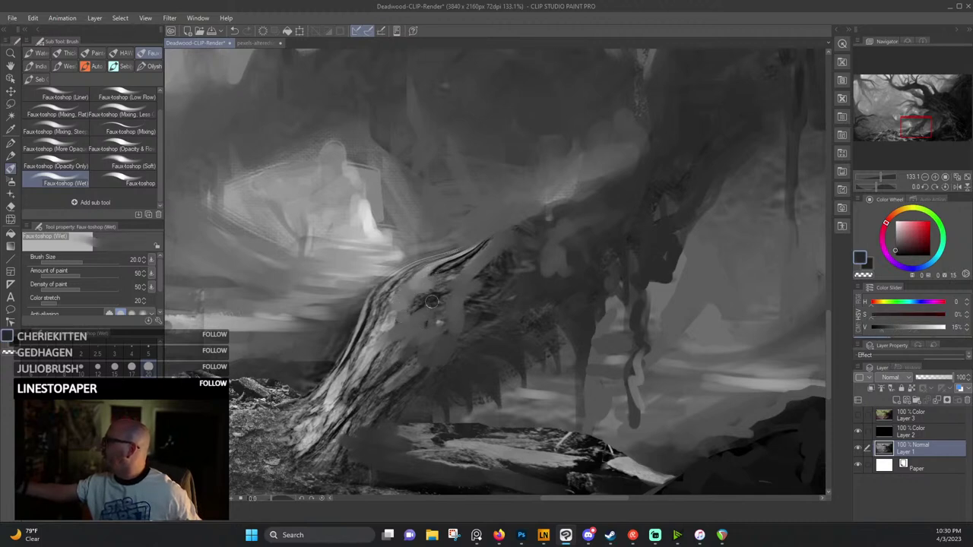
left_click_drag(432, 301, 430, 321)
left_click(453, 267, "alt")
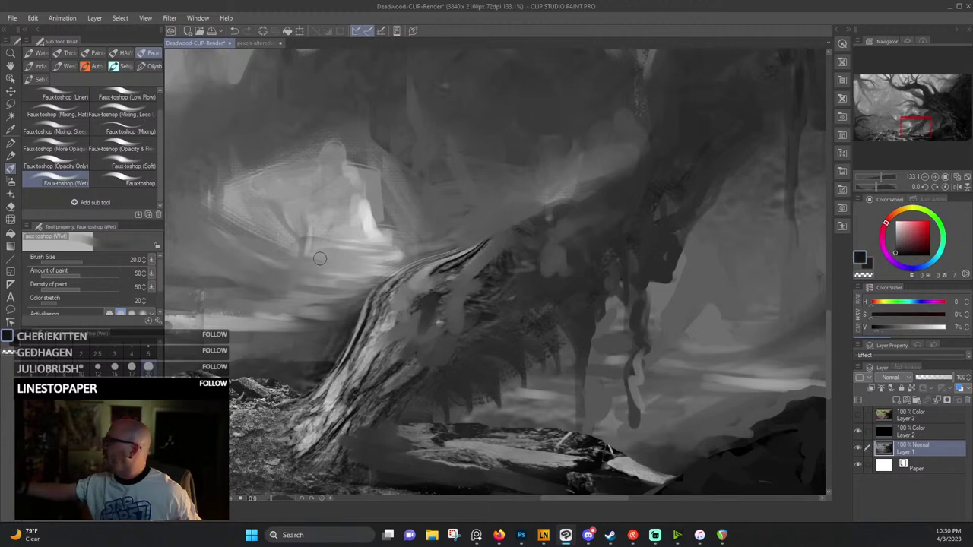
Paint fine near-black cracks into the leaning root's upper bark with the Faux-toshop brush at size 7.
left_click(126, 183)
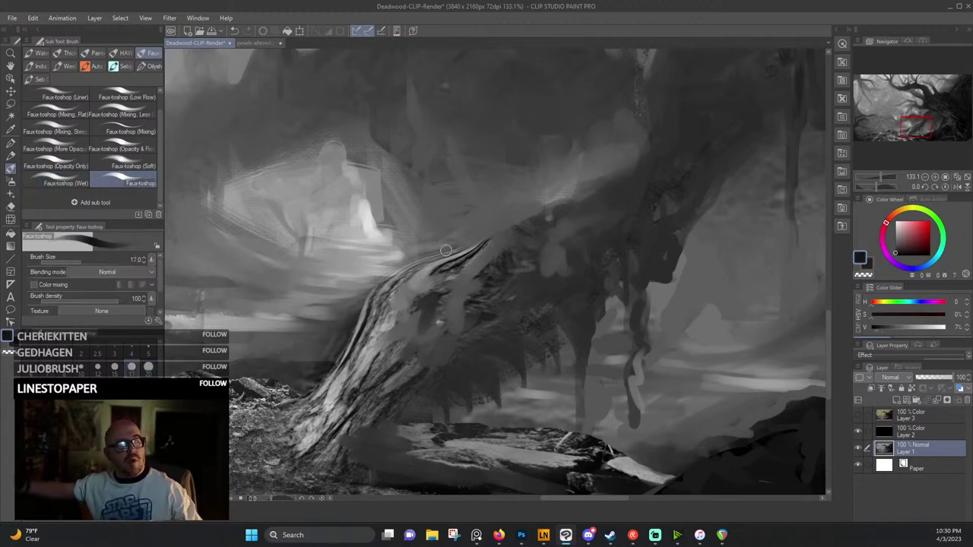
key("bracketleft")
key("bracketleft")
key("bracketleft")
key("bracketleft")
key("bracketleft")
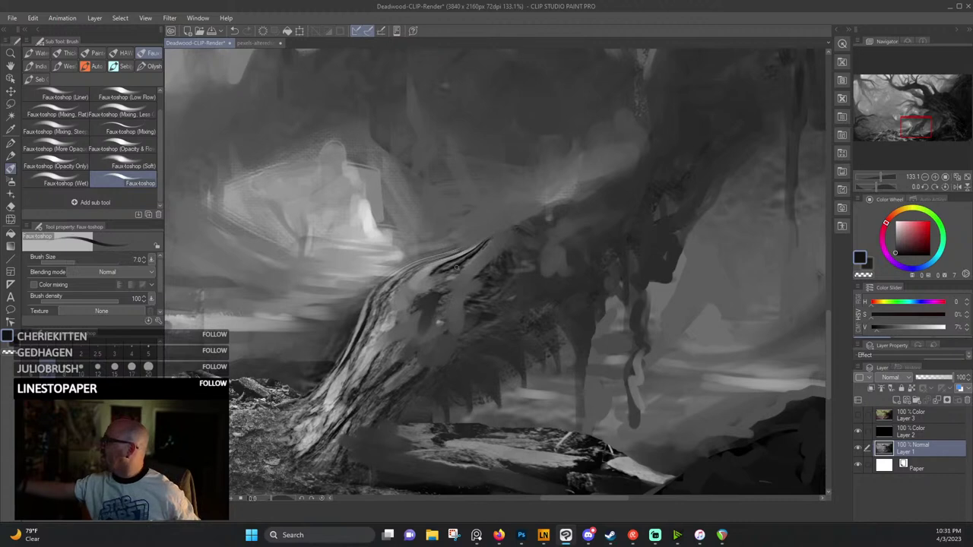
mouse_move(456, 269)
left_mouse_down()
mouse_move(432, 303)
mouse_move(434, 279)
left_mouse_up()
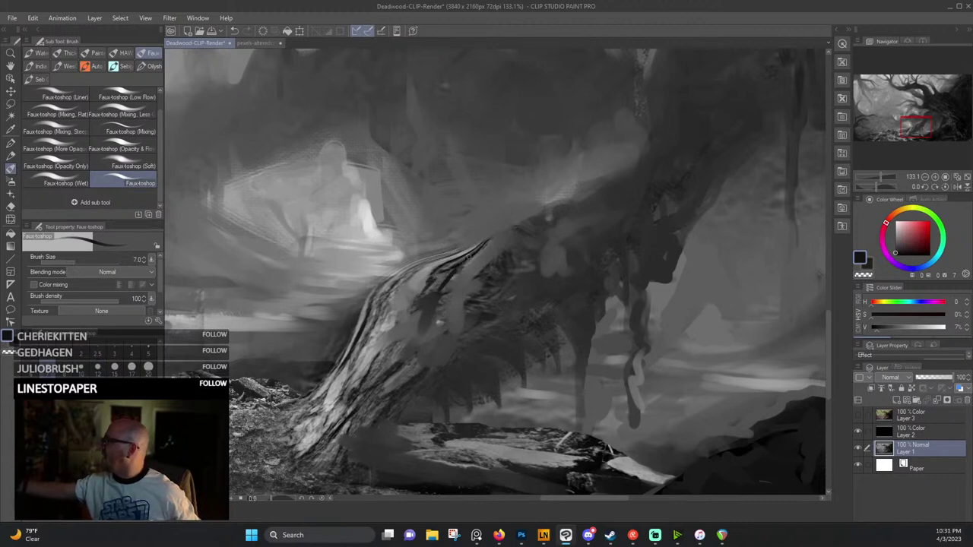
left_click_drag(421, 312, 419, 325)
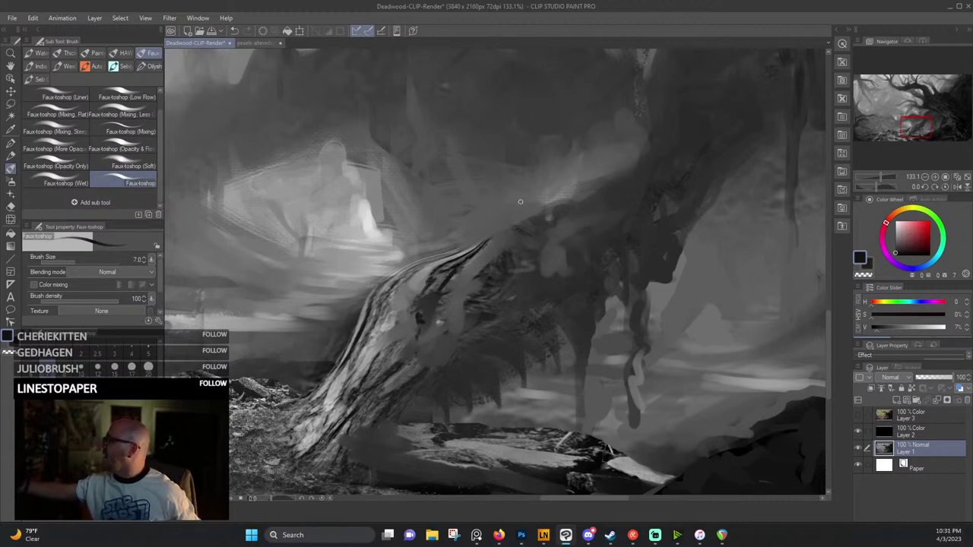
Refine the leaning root's bark and its edge against the bright clearing with sampled light, middle and dark greys.
left_click(391, 361, "alt")
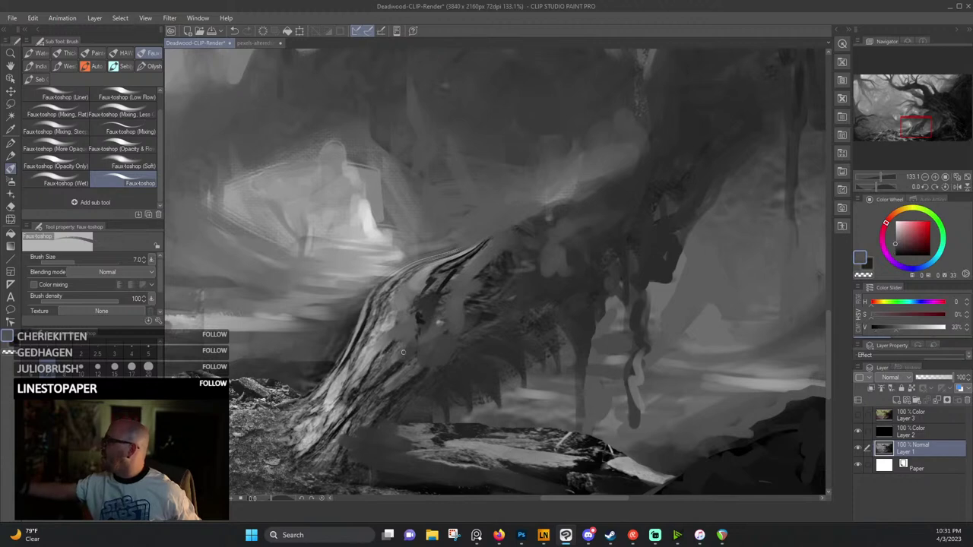
left_click(394, 314, "alt")
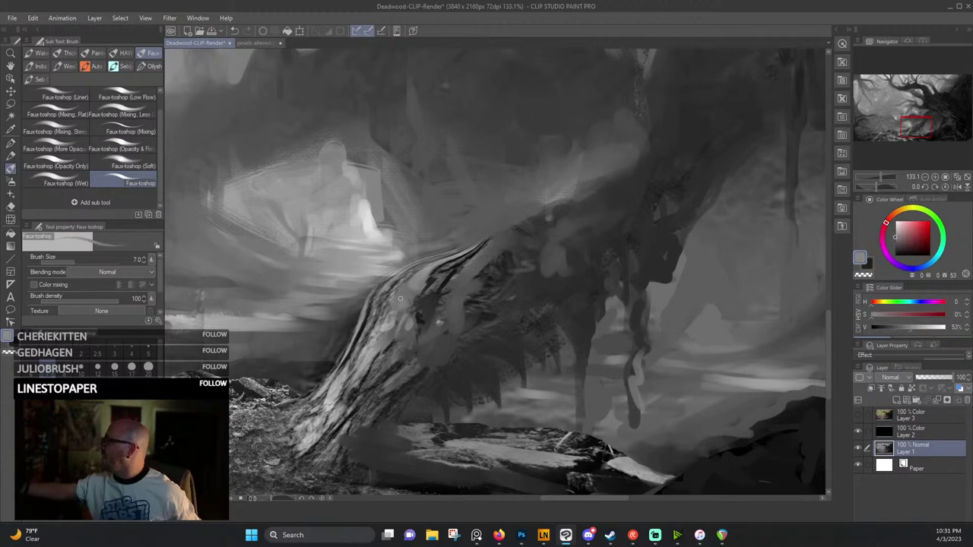
left_click(375, 305, "alt")
left_click(370, 312, "alt")
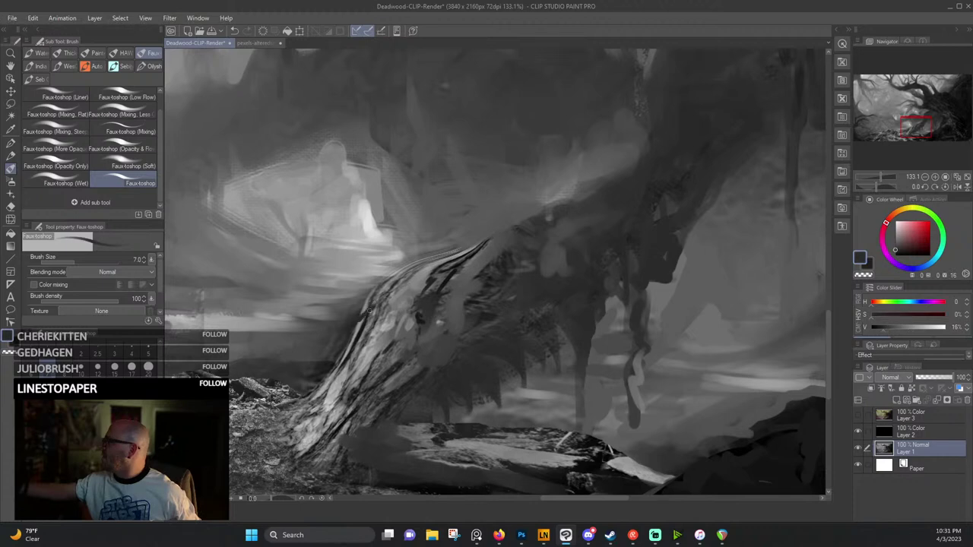
left_click(385, 285, "alt")
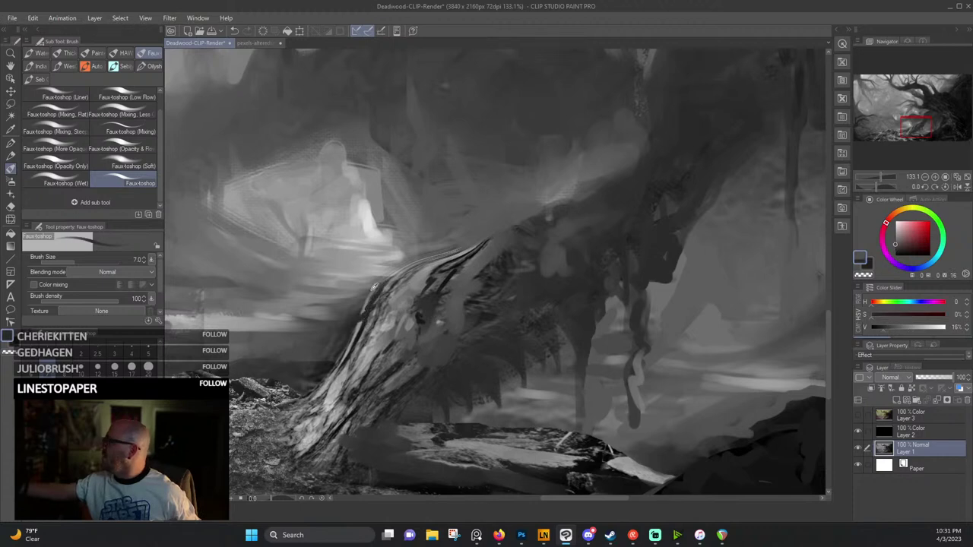
left_click_drag(380, 284, 404, 269)
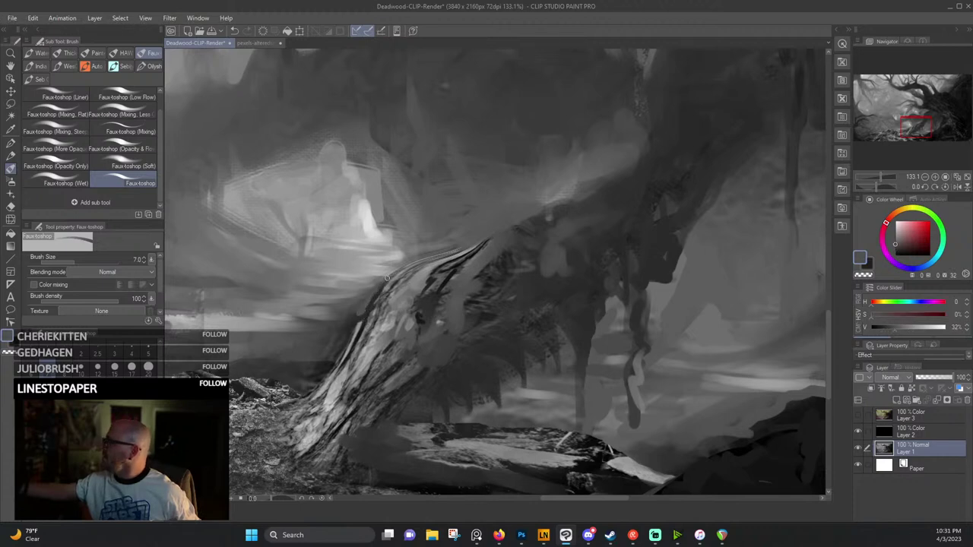
Sample a dark grey and reshape the two roots hanging over the water into thin, twisted, tapering strands.
key("space")
left_click_drag(586, 250, 485, 219)
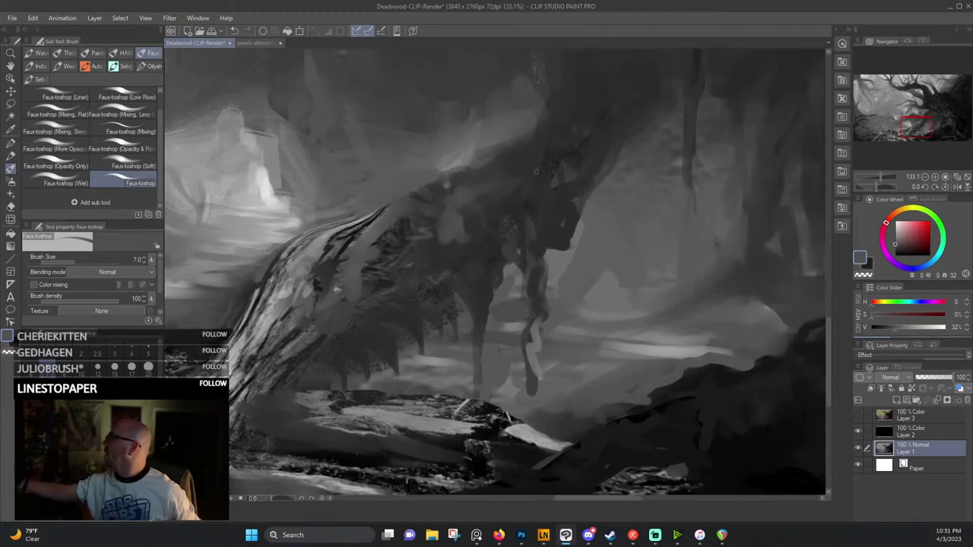
left_click(465, 282, "alt")
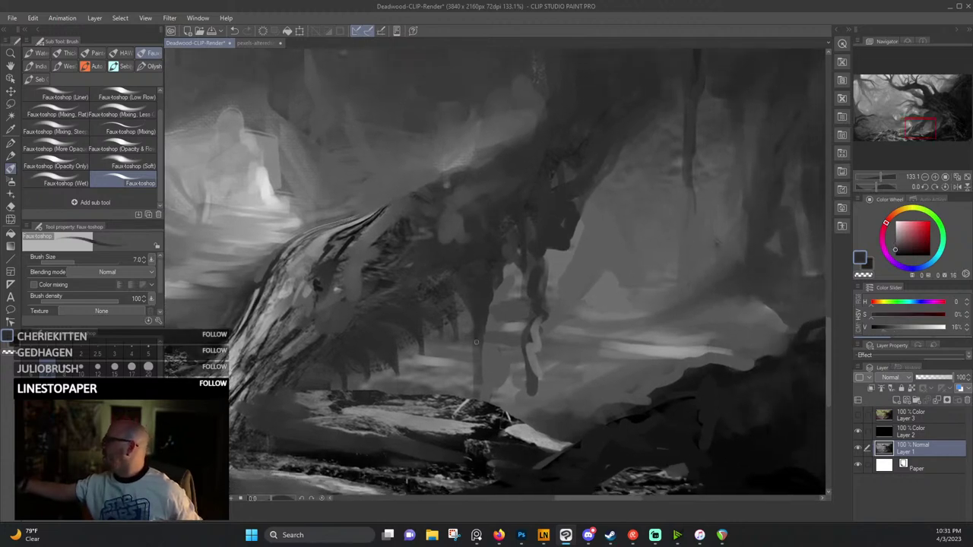
mouse_move(476, 342)
left_mouse_down()
mouse_move(481, 388)
mouse_move(479, 338)
left_mouse_up()
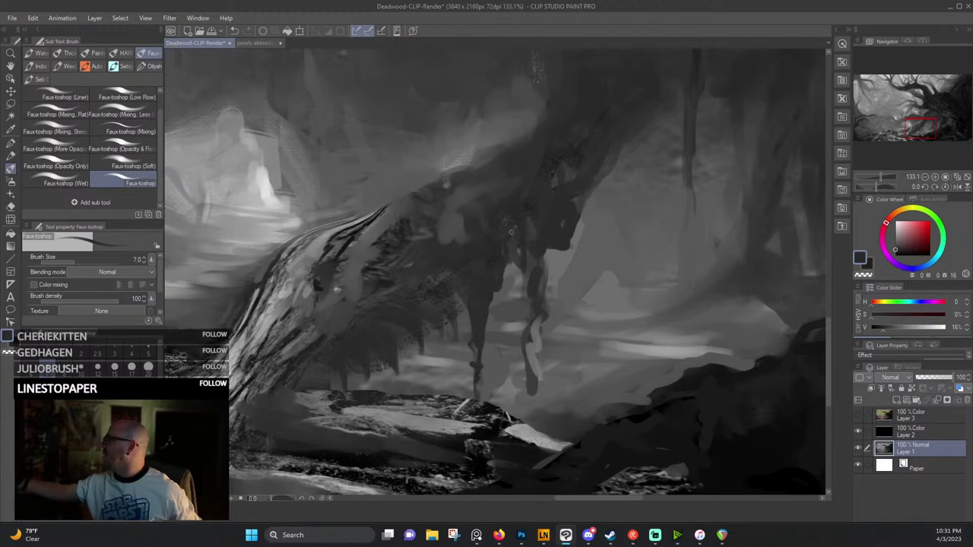
left_click_drag(542, 278, 534, 375)
left_click_drag(536, 394, 530, 410)
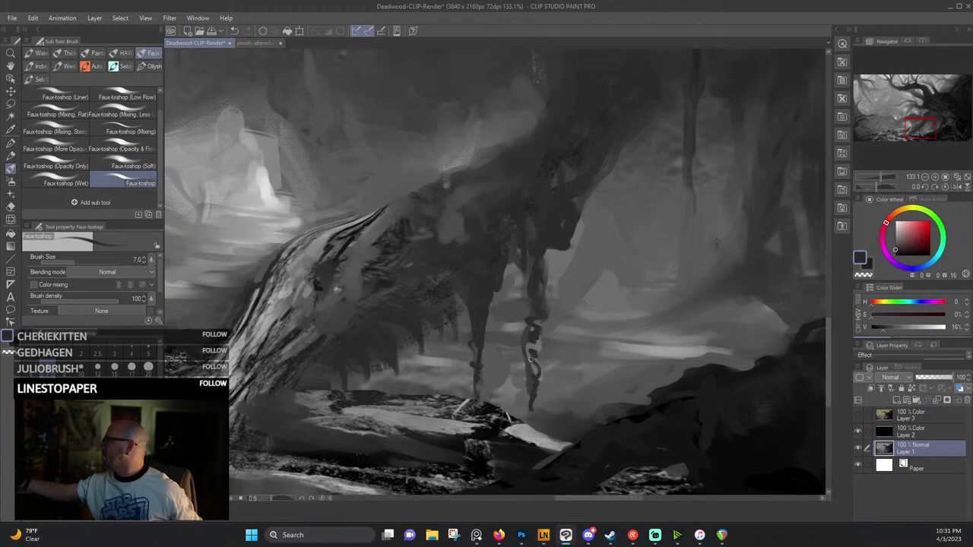
left_click_drag(530, 219, 531, 239)
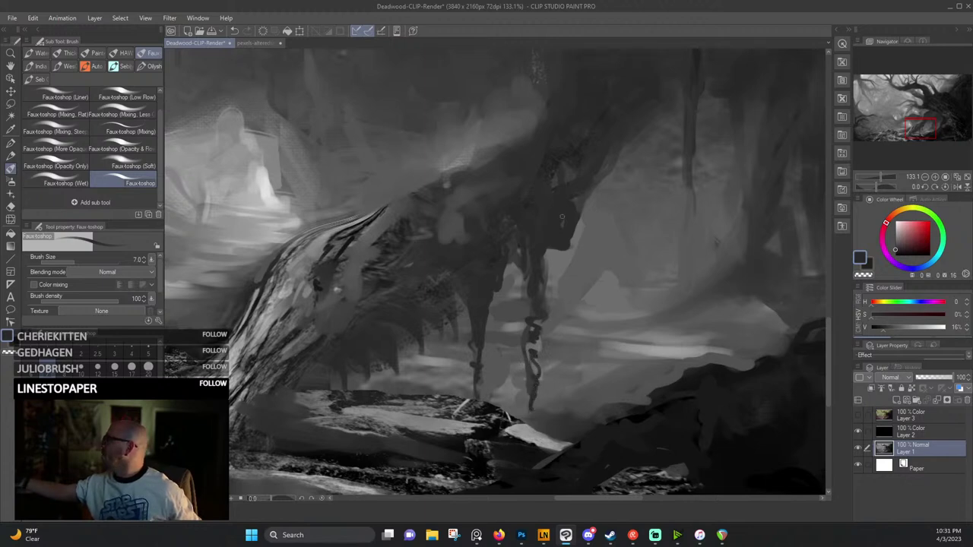
Carve the outer edge of the dark hanging root mass with the background grey sampled beside it.
left_click_drag(580, 199, 532, 289)
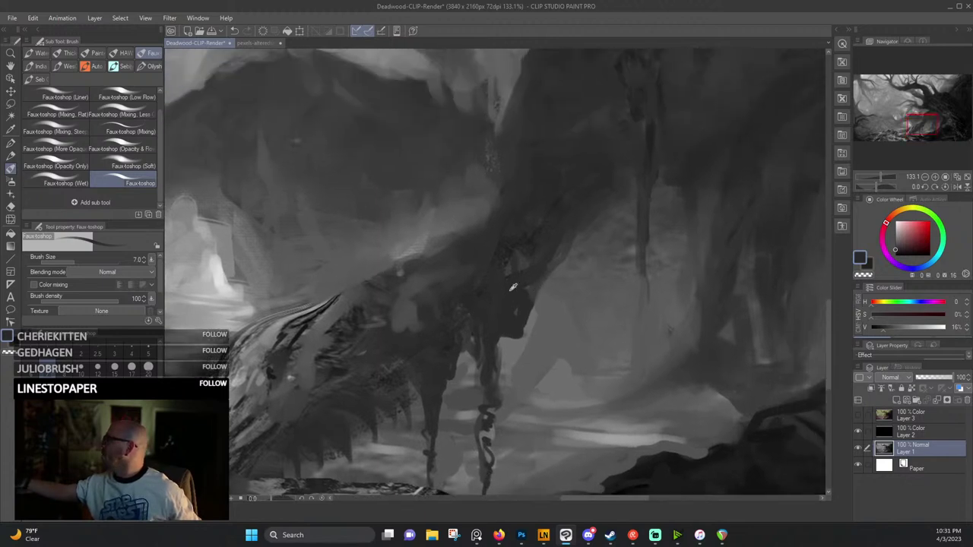
left_click(571, 263, "alt")
left_click_drag(537, 309, 516, 360)
left_click(524, 334, "alt")
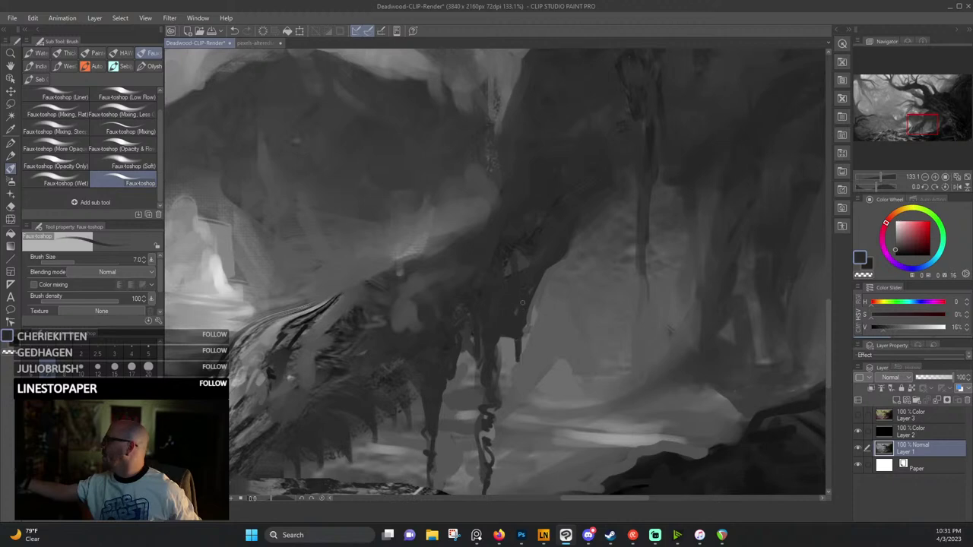
Paint over the ragged dark fringe beneath the leaning root with background greys sampled beside it.
left_click_drag(494, 315, 624, 206)
left_click(535, 286, "alt")
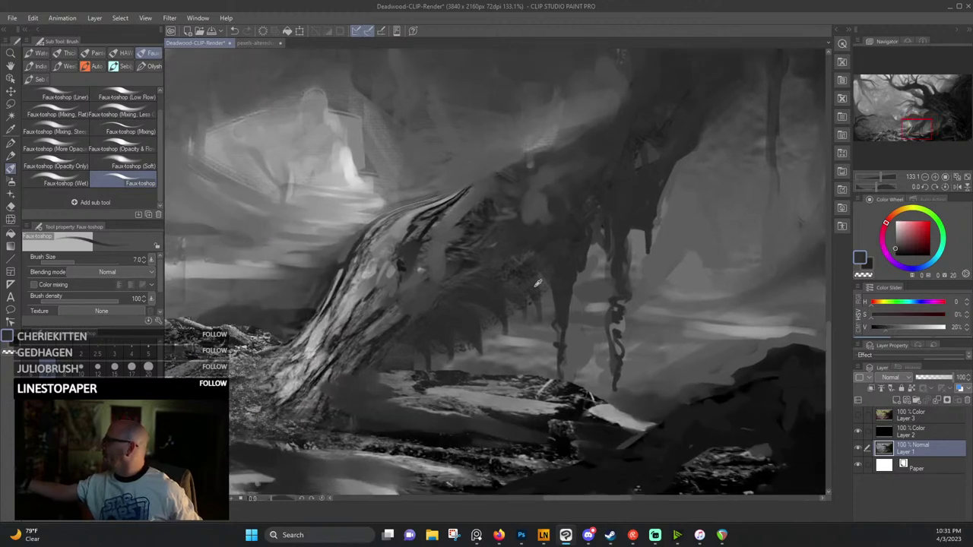
left_click(537, 305, "alt")
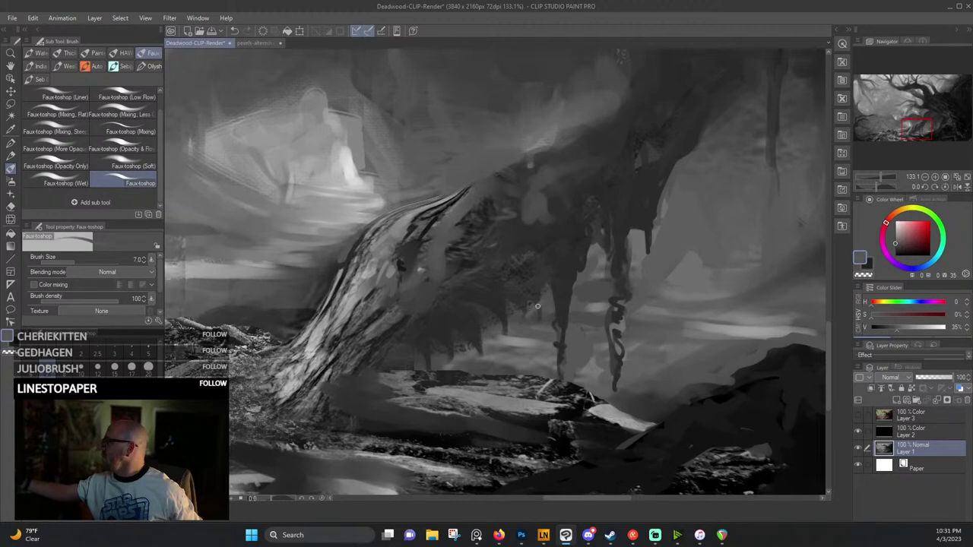
left_click(527, 310, "alt")
mouse_move(527, 310)
left_mouse_down()
mouse_move(488, 324)
mouse_move(447, 361)
mouse_move(481, 336)
mouse_move(481, 355)
mouse_move(484, 333)
mouse_move(508, 325)
left_mouse_up()
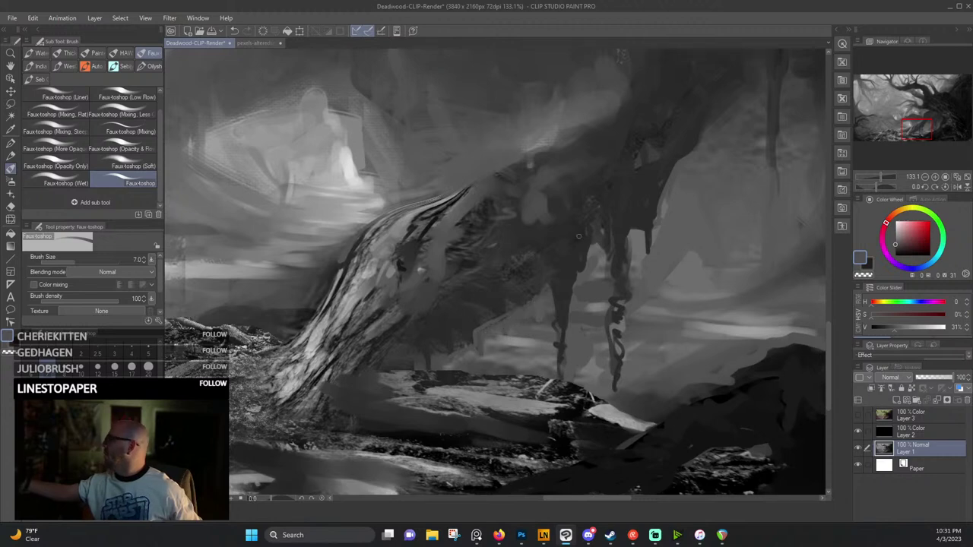
Sample a light grey from the leaning root's base and extend it into thin root tendrils spreading across the ground.
left_click_drag(542, 289, 632, 263)
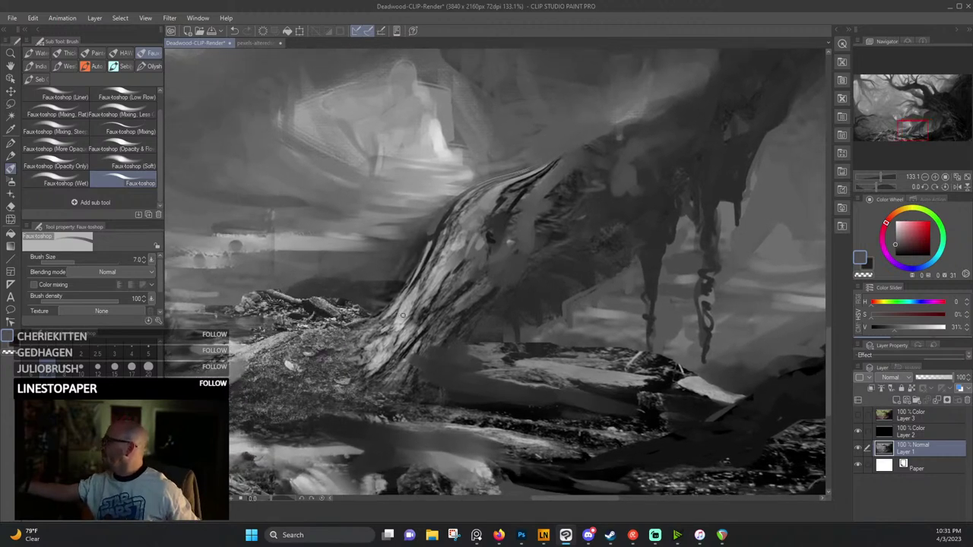
left_click(394, 326, "alt")
mouse_move(393, 327)
left_mouse_down()
mouse_move(381, 335)
mouse_move(397, 327)
left_mouse_up()
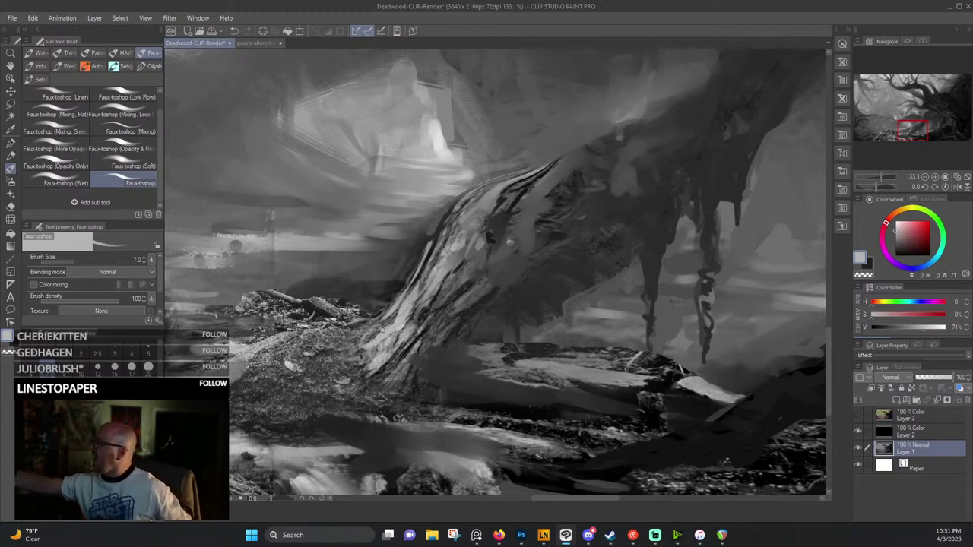
mouse_move(366, 349)
left_mouse_down()
mouse_move(304, 365)
mouse_move(376, 364)
mouse_move(412, 331)
mouse_move(360, 325)
mouse_move(323, 305)
left_mouse_up()
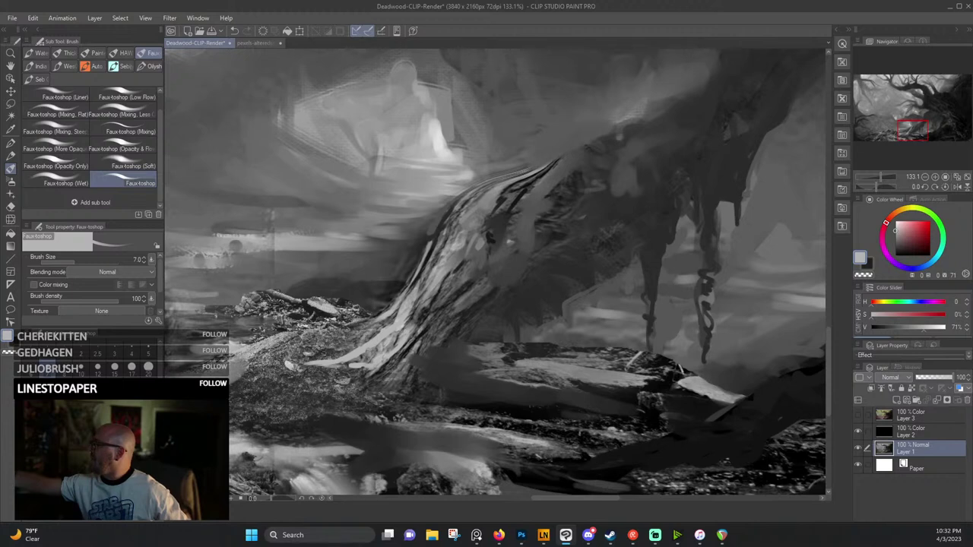
left_click_drag(278, 362, 369, 344)
mouse_move(188, 386)
left_mouse_down()
mouse_move(321, 346)
mouse_move(410, 336)
left_mouse_up()
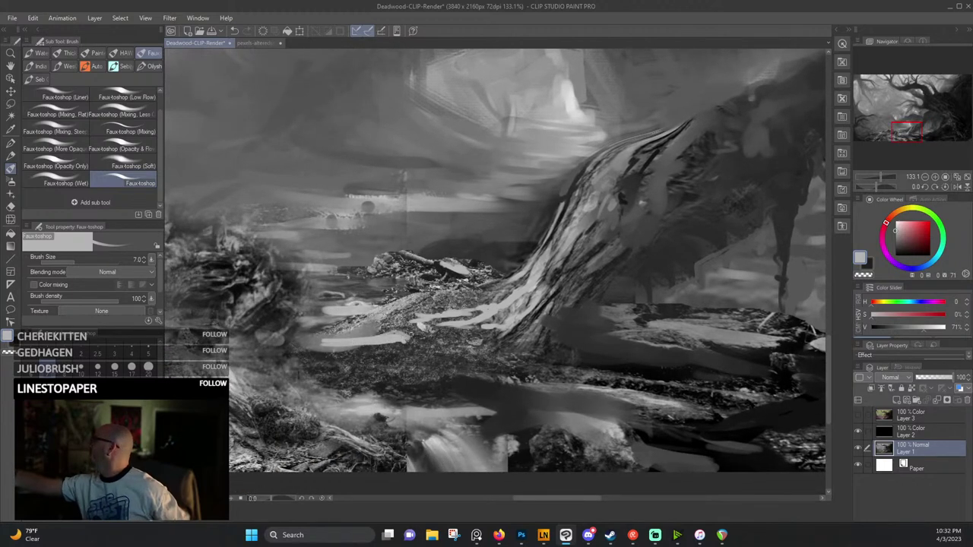
left_click_drag(378, 290, 388, 324)
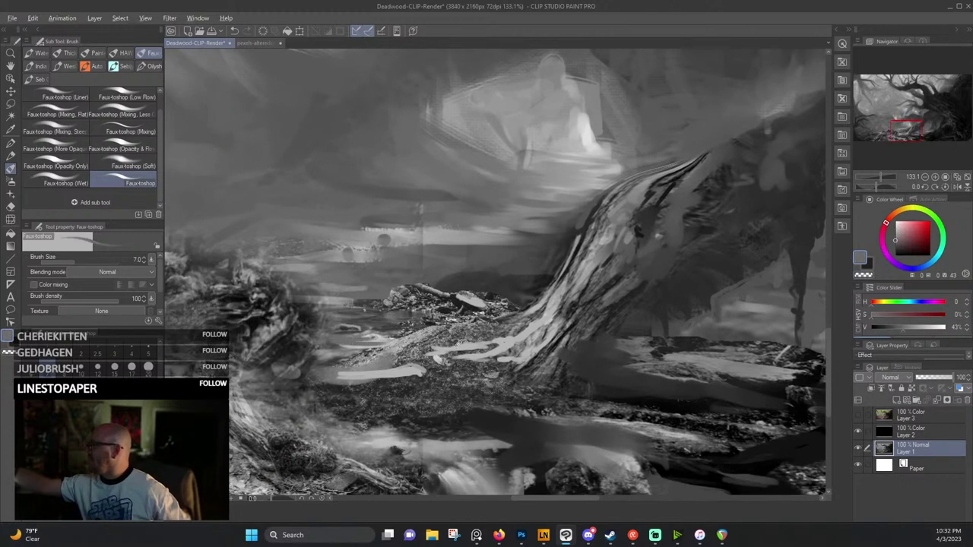
left_click(447, 347, "alt")
left_click_drag(430, 353, 373, 334)
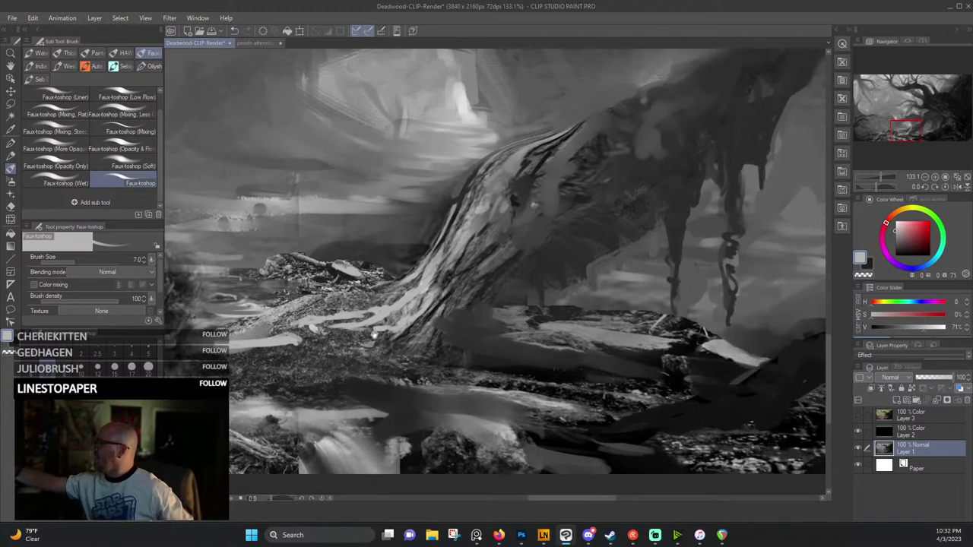
Lighten the top of the rock beside the waterfall with a grey sampled from it, and sample a dark grey beside it.
left_click(441, 386, "alt")
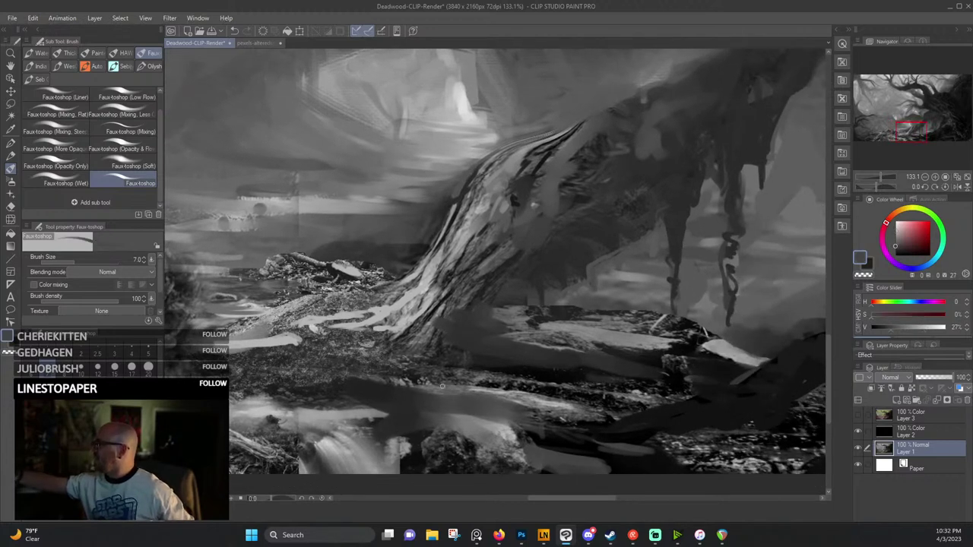
left_click(501, 427, "alt")
mouse_move(498, 427)
left_mouse_down()
mouse_move(445, 425)
mouse_move(508, 426)
mouse_move(427, 418)
mouse_move(470, 419)
mouse_move(457, 412)
mouse_move(512, 426)
mouse_move(465, 413)
left_mouse_up()
left_click(456, 410, "alt")
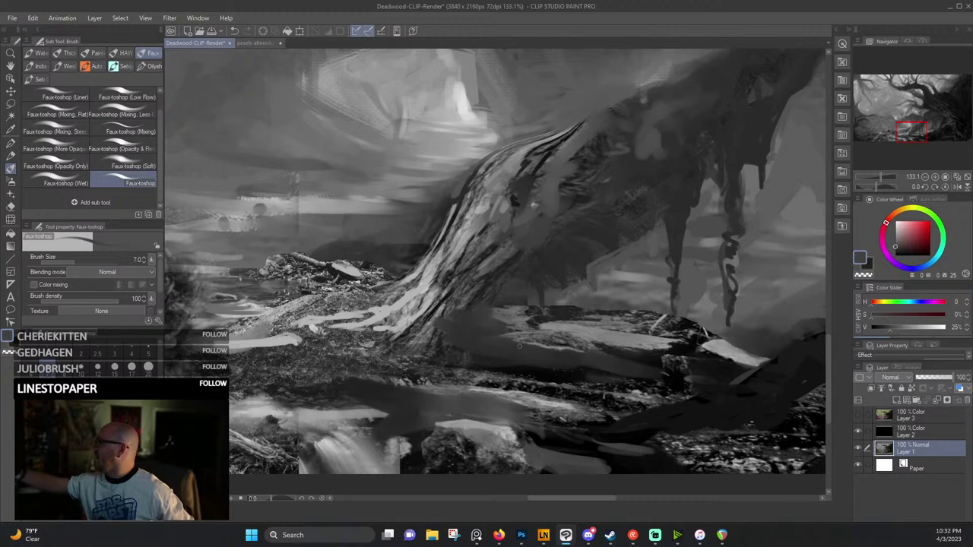
Shape curved roots at the shaded side of the leaning root's base with sampled dark and middle greys.
left_click(521, 304, "alt")
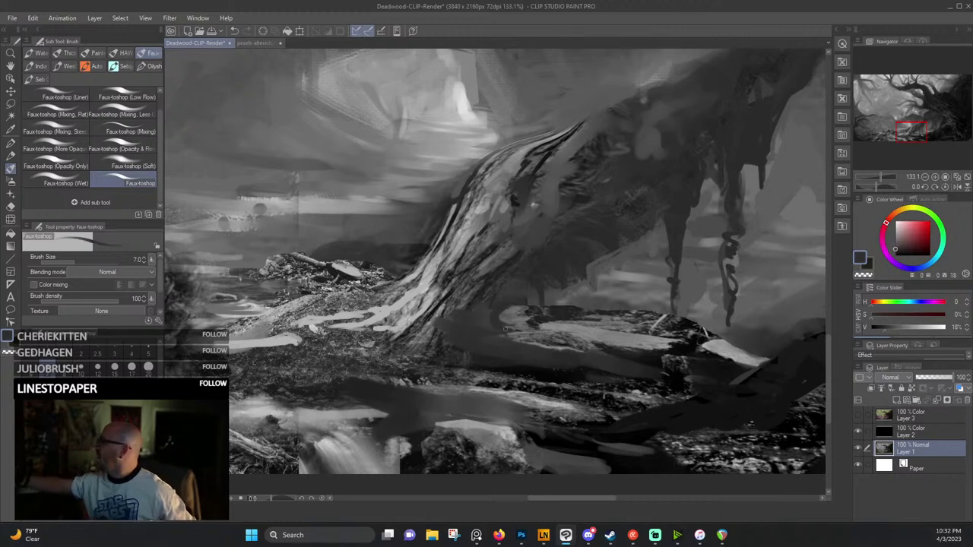
mouse_move(515, 330)
left_mouse_down()
mouse_move(503, 321)
mouse_move(525, 330)
left_mouse_up()
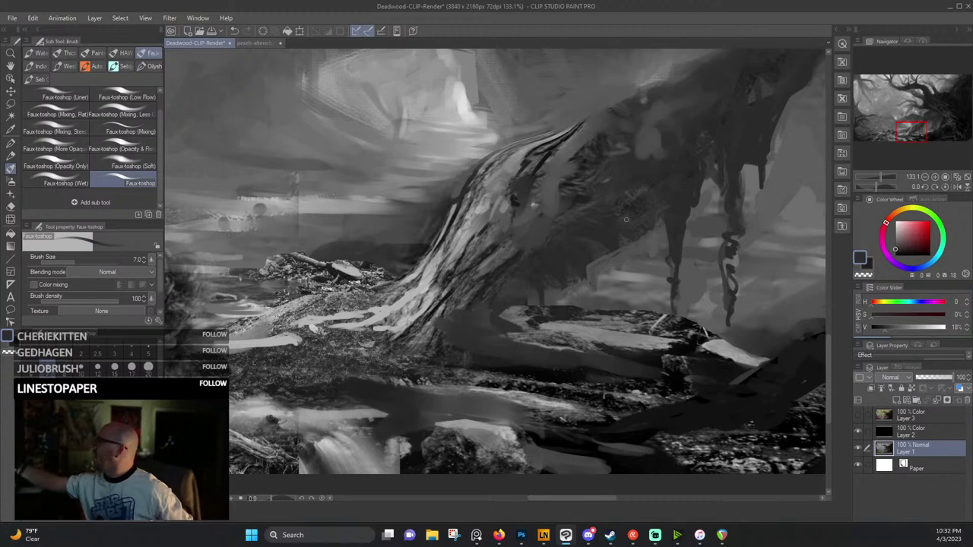
left_click(507, 286, "alt")
mouse_move(486, 284)
left_mouse_down()
mouse_move(516, 331)
mouse_move(488, 303)
mouse_move(490, 319)
mouse_move(686, 123)
mouse_move(617, 247)
mouse_move(518, 302)
mouse_move(509, 318)
mouse_move(515, 301)
mouse_move(509, 325)
left_mouse_up()
left_click(519, 287, "alt")
left_click(515, 310, "alt")
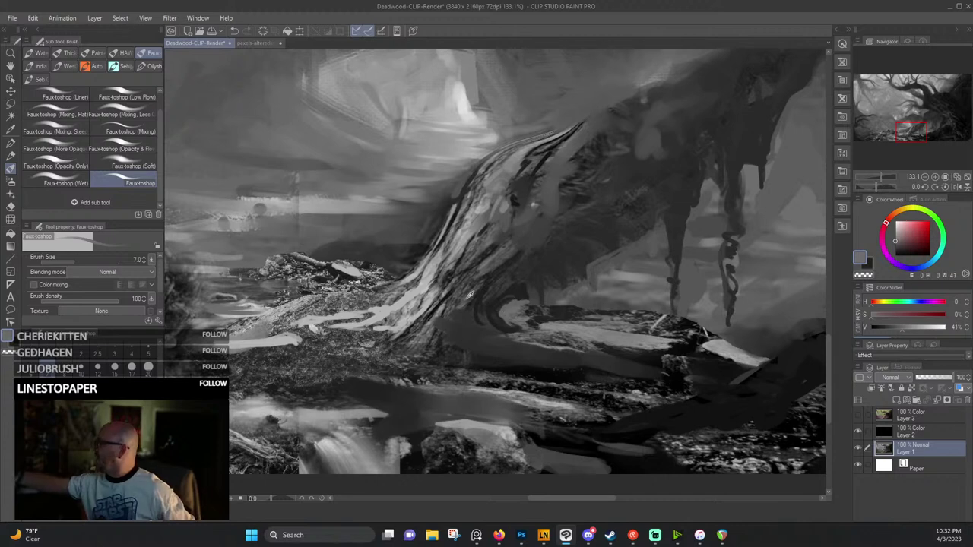
left_click(487, 303, "alt")
mouse_move(469, 289)
left_mouse_down()
mouse_move(475, 313)
mouse_move(449, 311)
mouse_move(450, 340)
left_mouse_up()
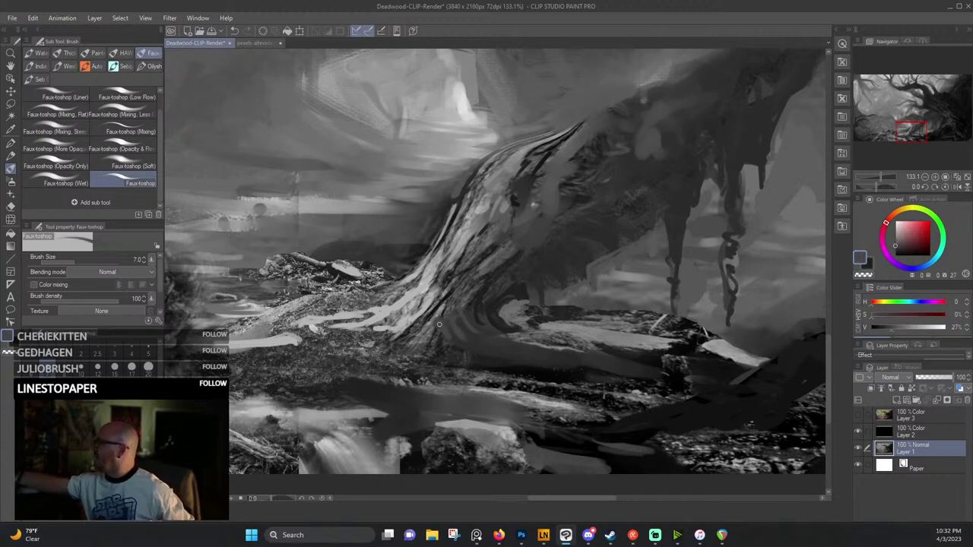
Paint broad light grey bark ridges along the leaning root and its base with sampled grey.
left_click(439, 324, "alt")
mouse_move(444, 307)
left_mouse_down()
mouse_move(426, 344)
mouse_move(459, 316)
mouse_move(436, 321)
mouse_move(442, 312)
mouse_move(420, 336)
mouse_move(506, 251)
left_mouse_up()
left_click(436, 322, "alt")
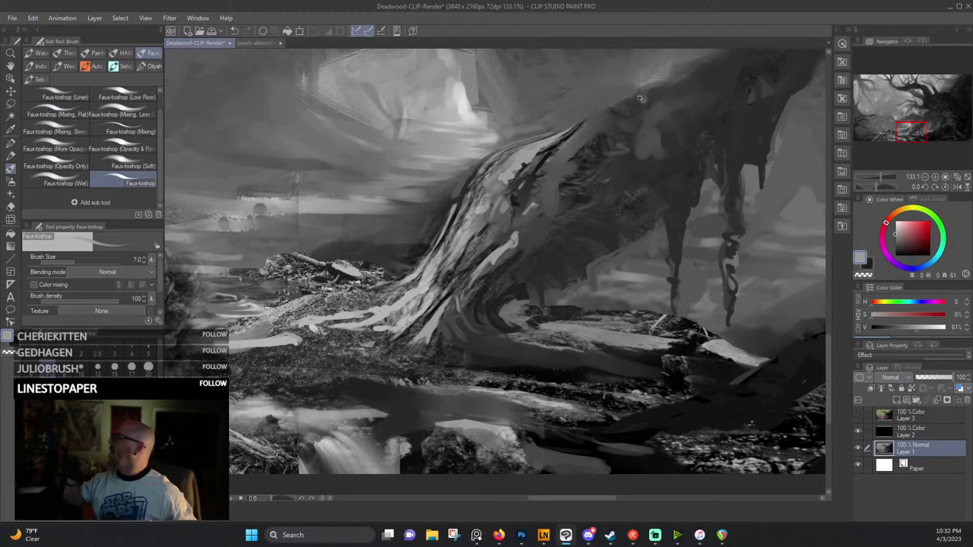
Sample a light grey and add small highlights along the top of the tangled foreground root mound.
scroll(627, 157, "down", 5)
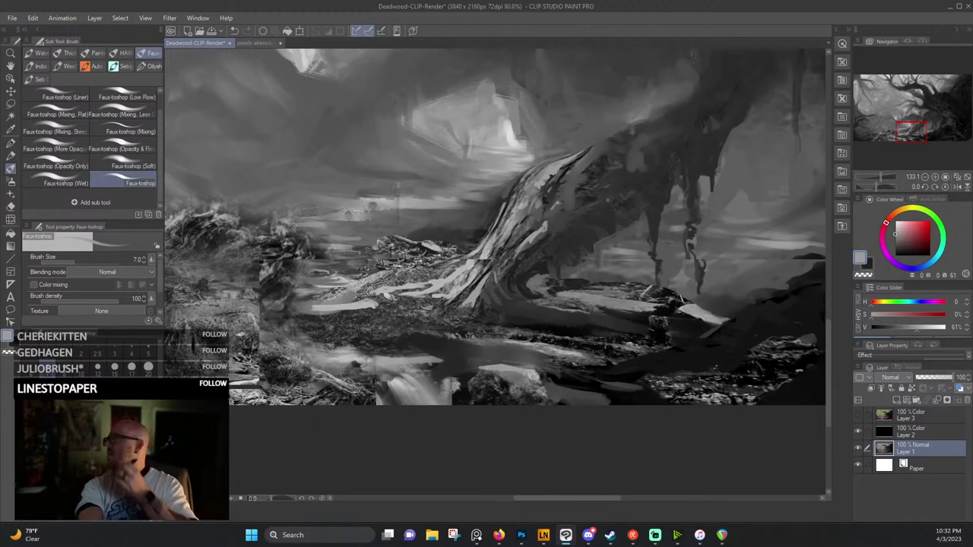
scroll(645, 148, "up", 5)
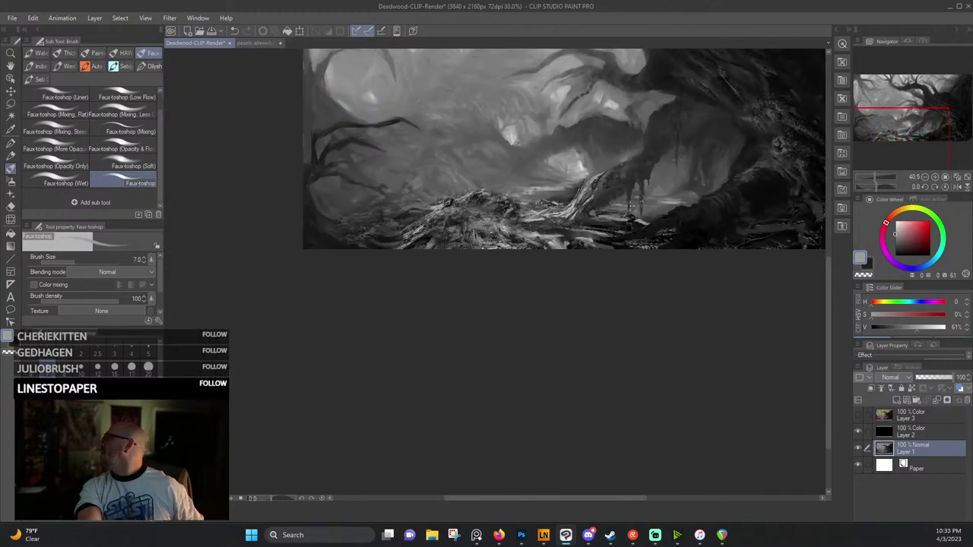
scroll(544, 269, "down", 3)
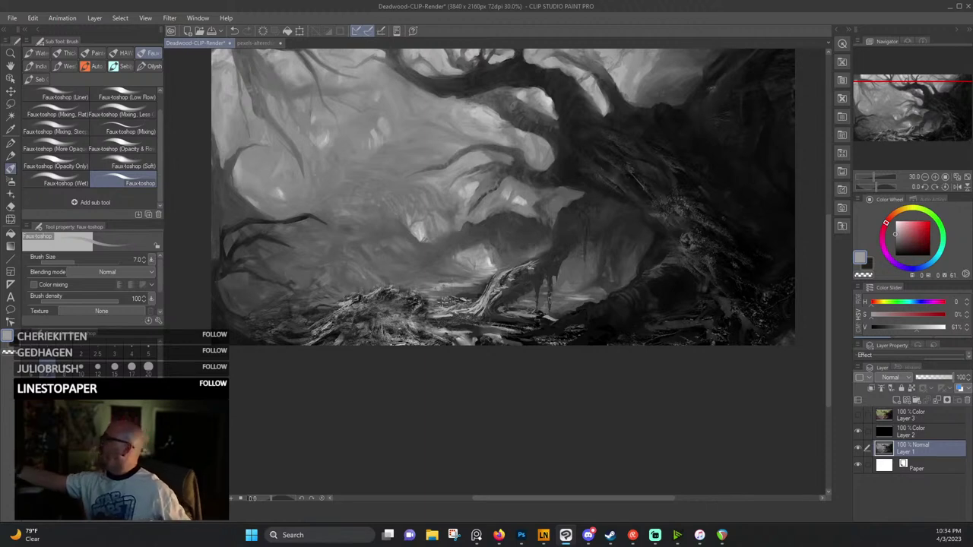
left_click(437, 313, "alt")
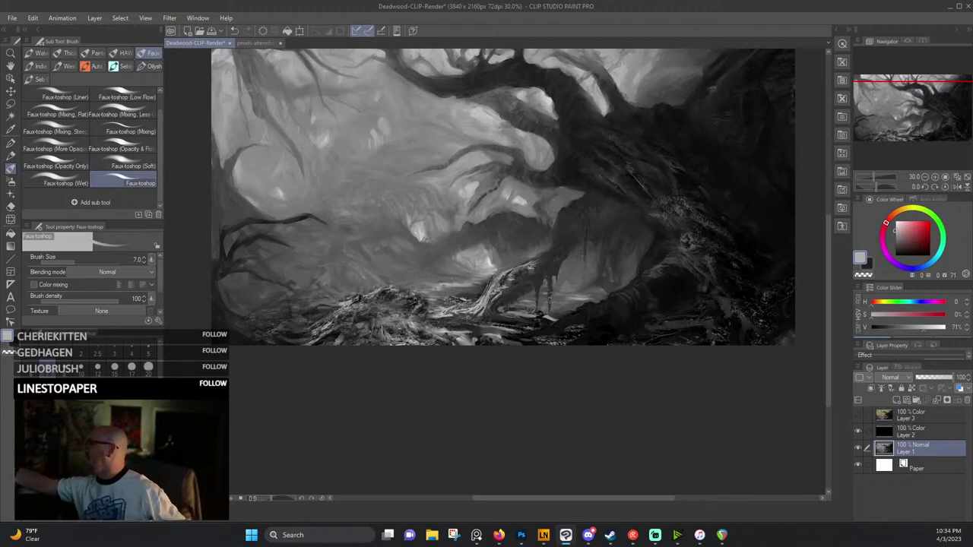
mouse_move(400, 316)
left_mouse_down()
mouse_move(422, 316)
mouse_move(411, 315)
left_mouse_up()
left_click_drag(342, 306, 393, 290)
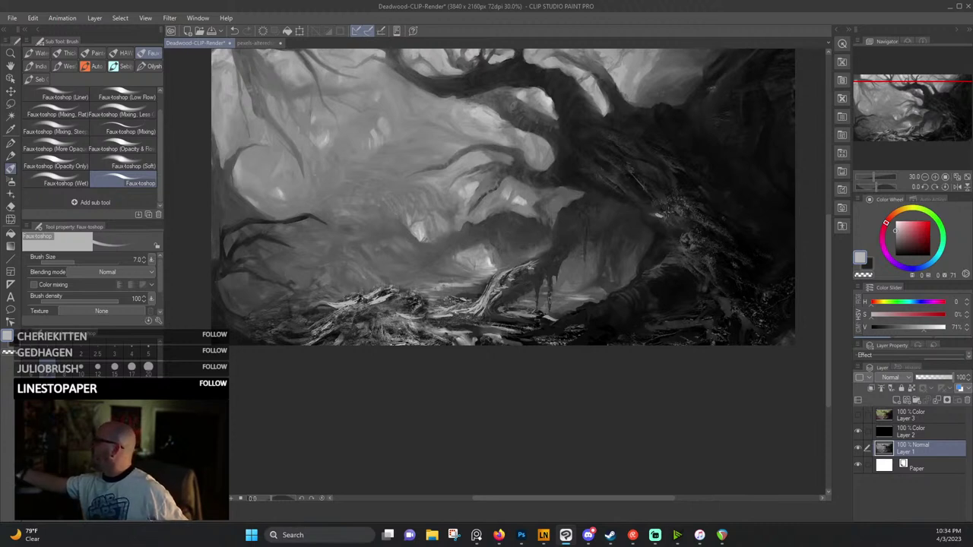
Enlarge the Faux-toshop brush to size 15 and paint light, branching root highlights across the big tree's dark lower trunk.
key("]")
key("]")
key("]")
key("]")
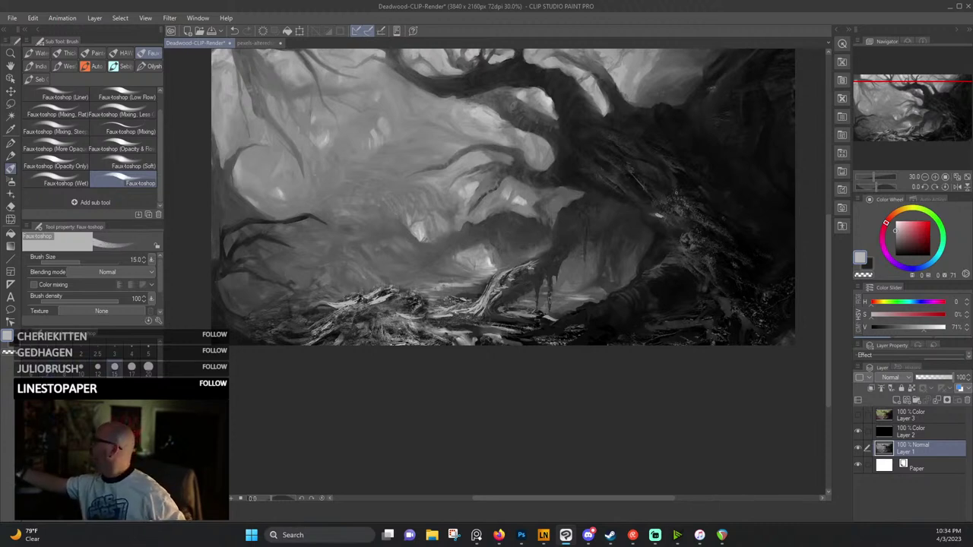
mouse_move(674, 194)
left_mouse_down()
mouse_move(659, 161)
mouse_move(668, 165)
left_mouse_up()
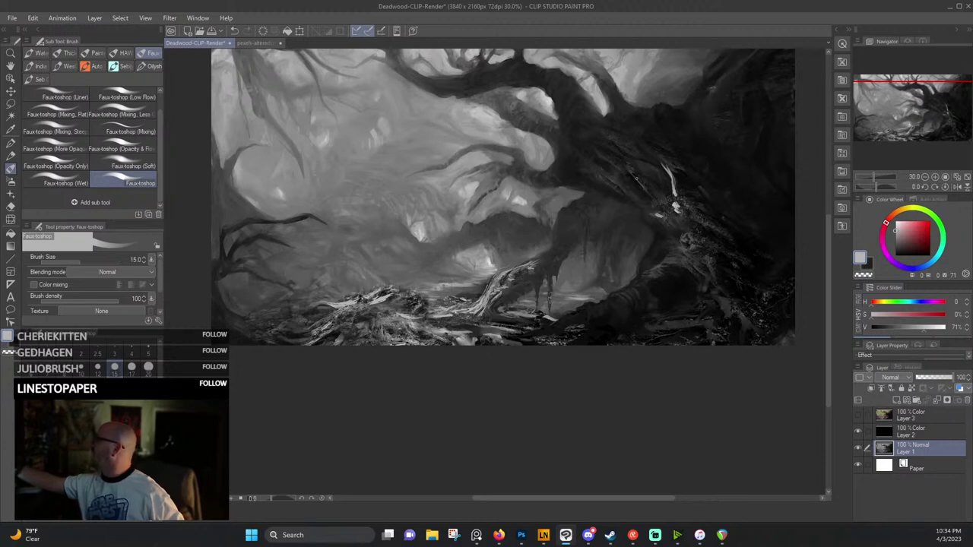
mouse_move(638, 186)
left_mouse_down()
mouse_move(630, 174)
mouse_move(657, 197)
mouse_move(623, 184)
left_mouse_up()
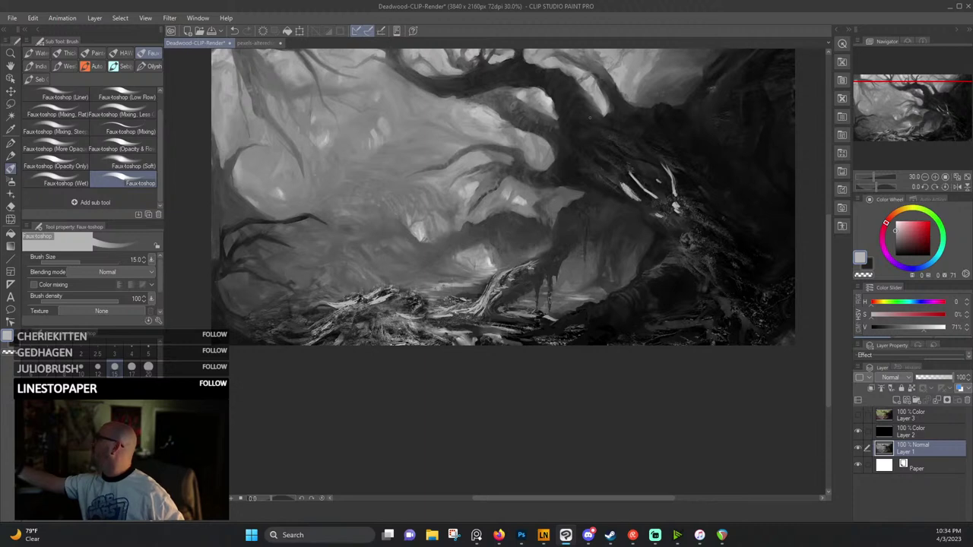
mouse_move(646, 168)
left_mouse_down()
mouse_move(667, 188)
mouse_move(669, 163)
mouse_move(691, 167)
left_mouse_up()
left_click_drag(600, 178, 611, 182)
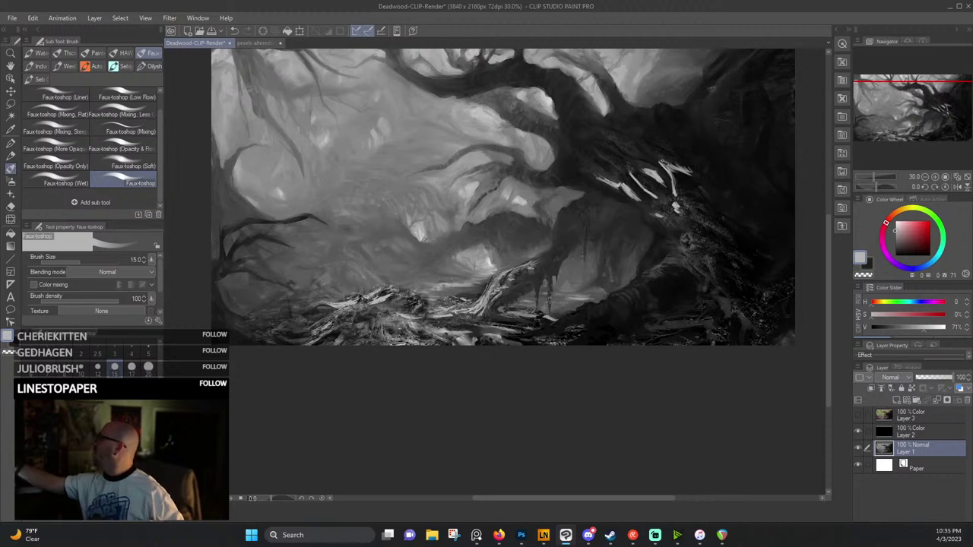
left_click_drag(671, 163, 622, 143)
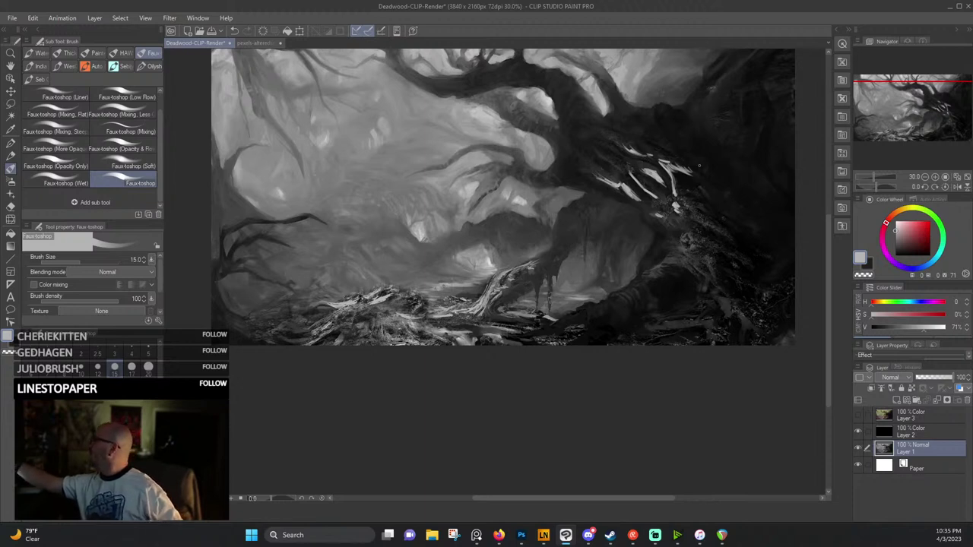
mouse_move(692, 165)
left_mouse_down()
mouse_move(681, 159)
mouse_move(716, 184)
mouse_move(711, 160)
mouse_move(721, 191)
left_mouse_up()
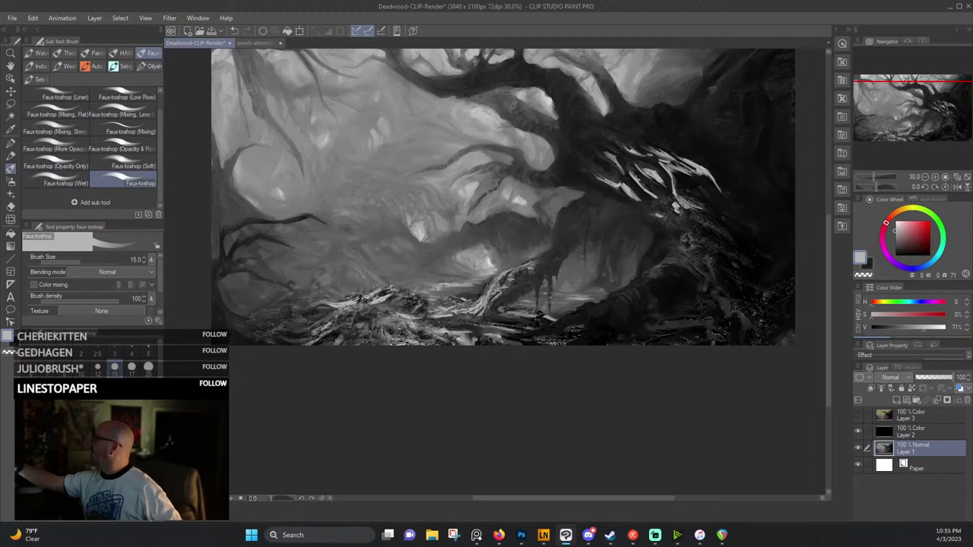
left_click_drag(682, 184, 690, 193)
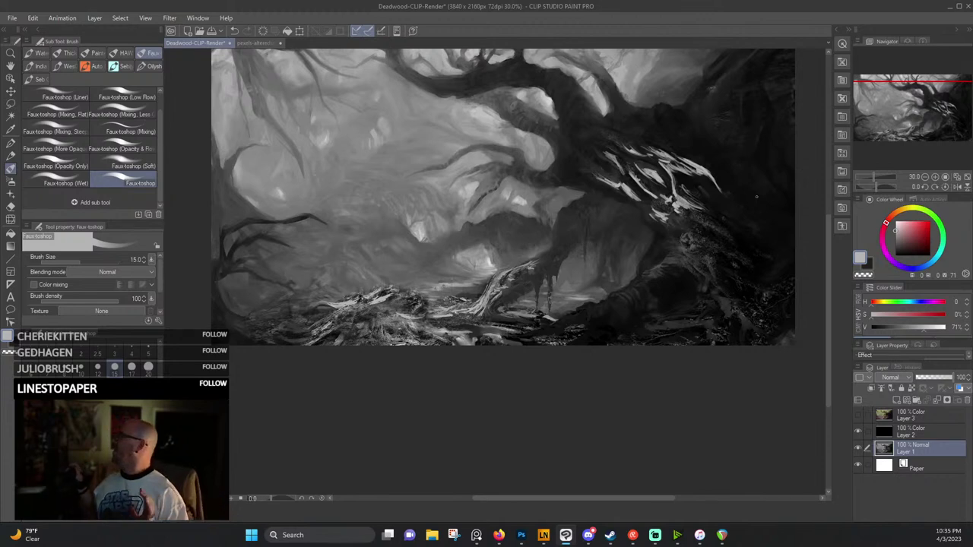
Extend the light highlights down the edge of the arched root below the trunk and touch up the leaning root's top.
scroll(703, 230, "down", 4)
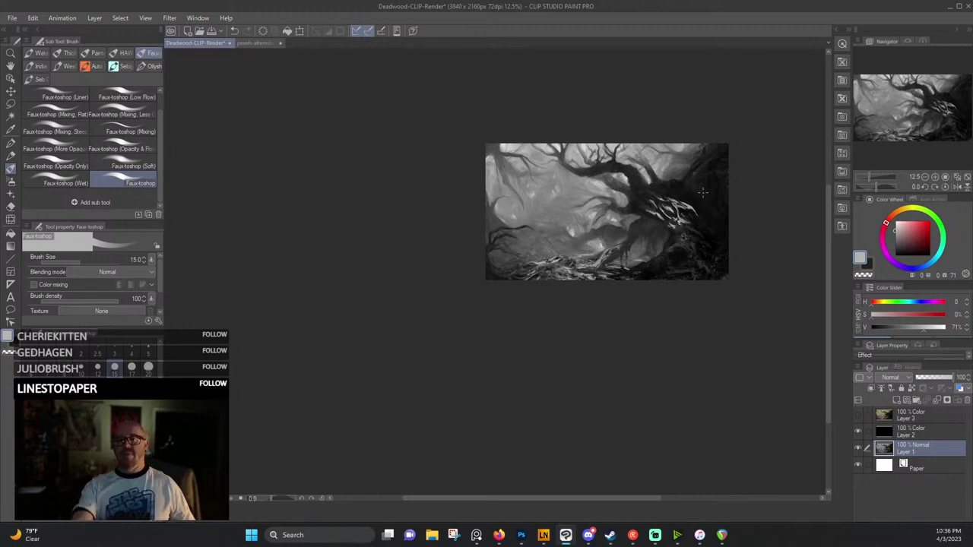
scroll(704, 270, "up", 5)
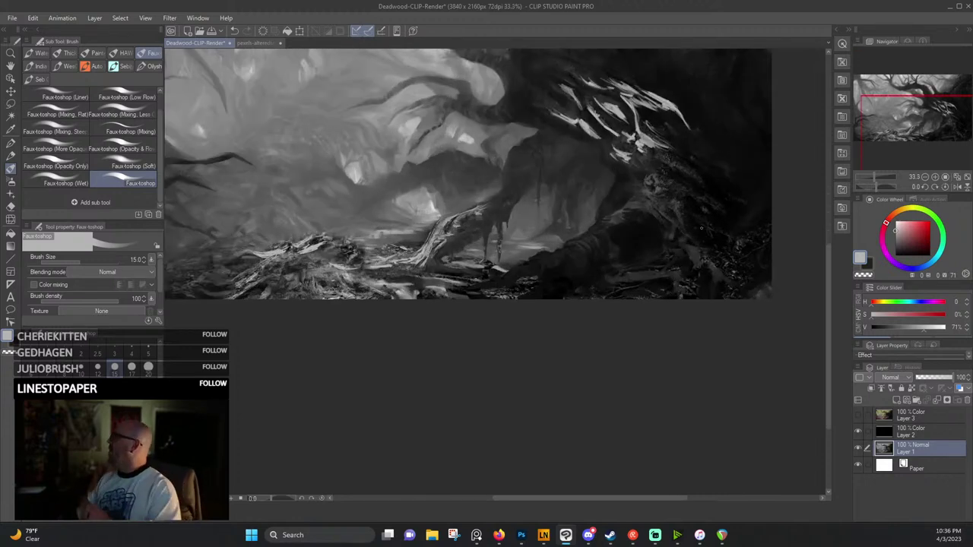
mouse_move(628, 201)
left_mouse_down()
mouse_move(649, 192)
mouse_move(643, 168)
mouse_move(661, 178)
left_mouse_up()
left_click_drag(656, 182, 666, 175)
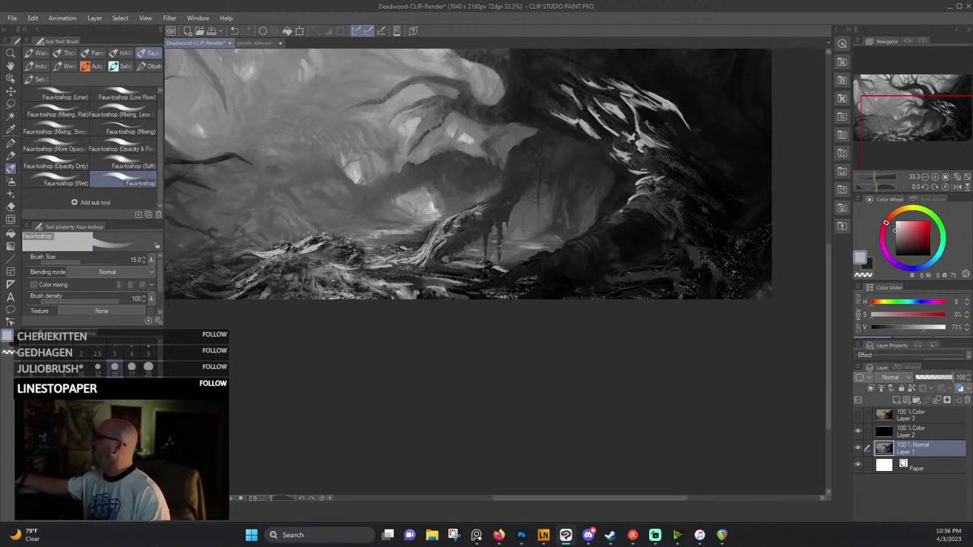
left_click_drag(613, 215, 644, 183)
left_click_drag(638, 188, 647, 174)
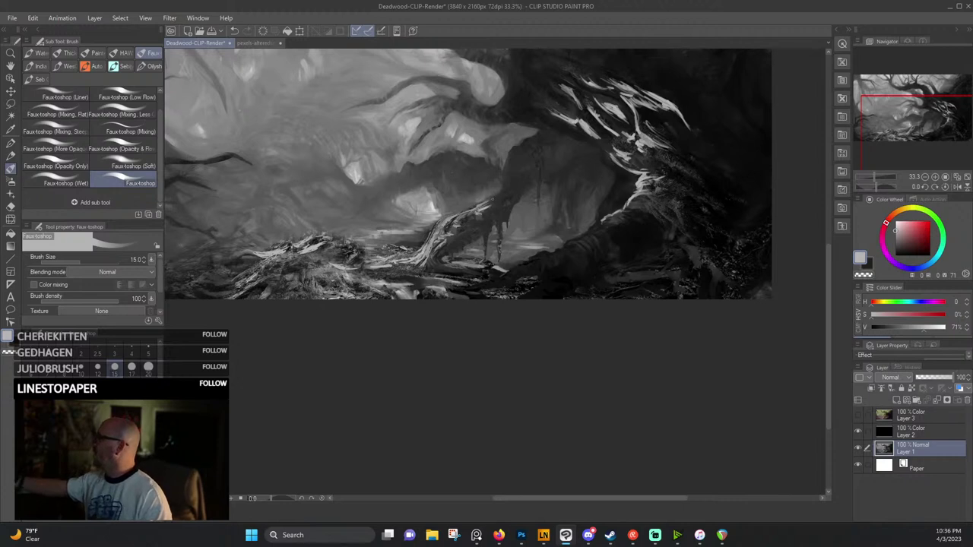
left_click_drag(487, 206, 498, 197)
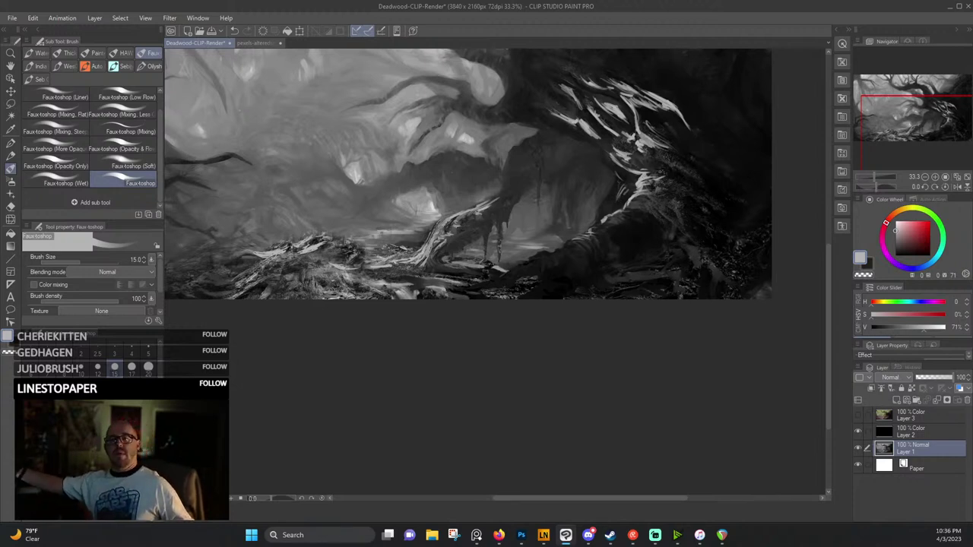
Paint light grey highlight strokes on the big tree's trunk and lower roots with the Faux-toshop brush, and save the painting.
left_click_drag(523, 51, 531, 130)
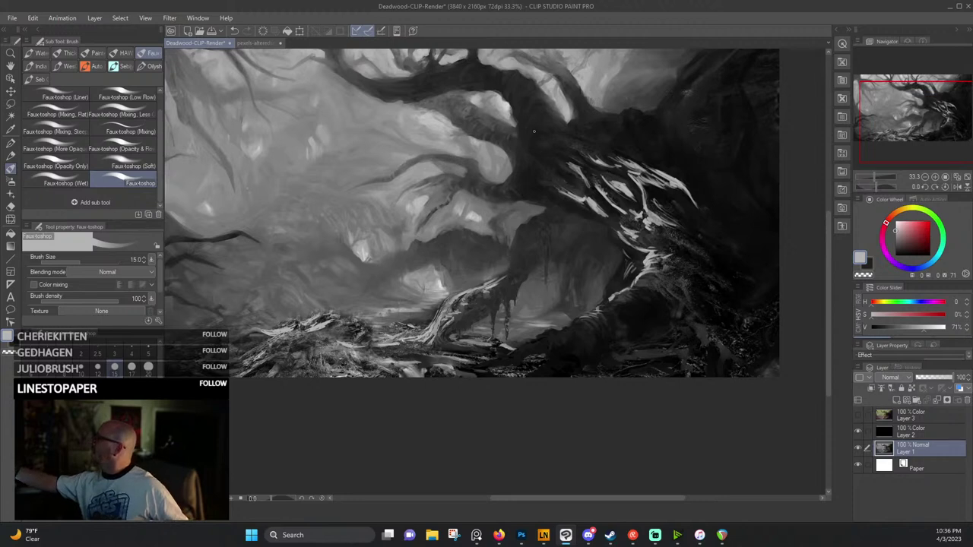
left_click_drag(536, 139, 544, 158)
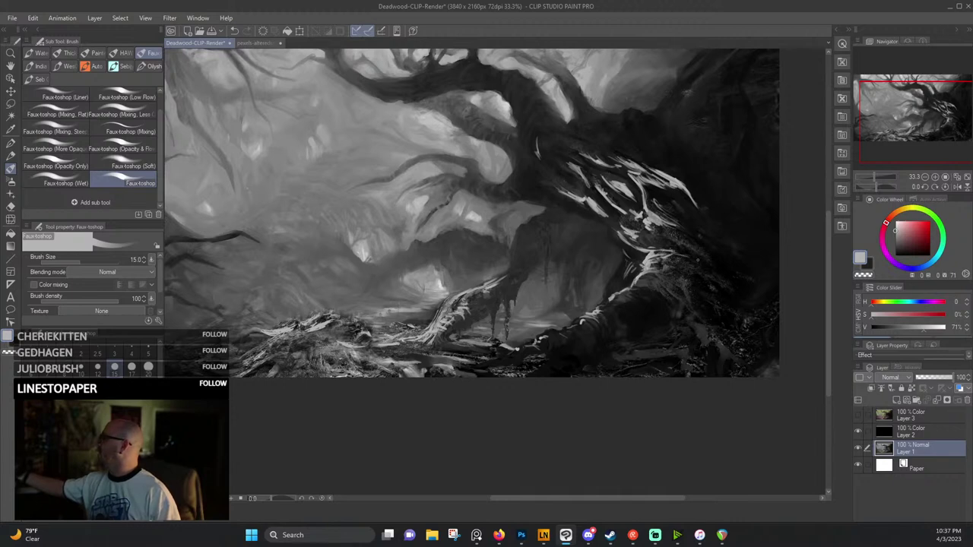
left_click_drag(684, 245, 715, 268)
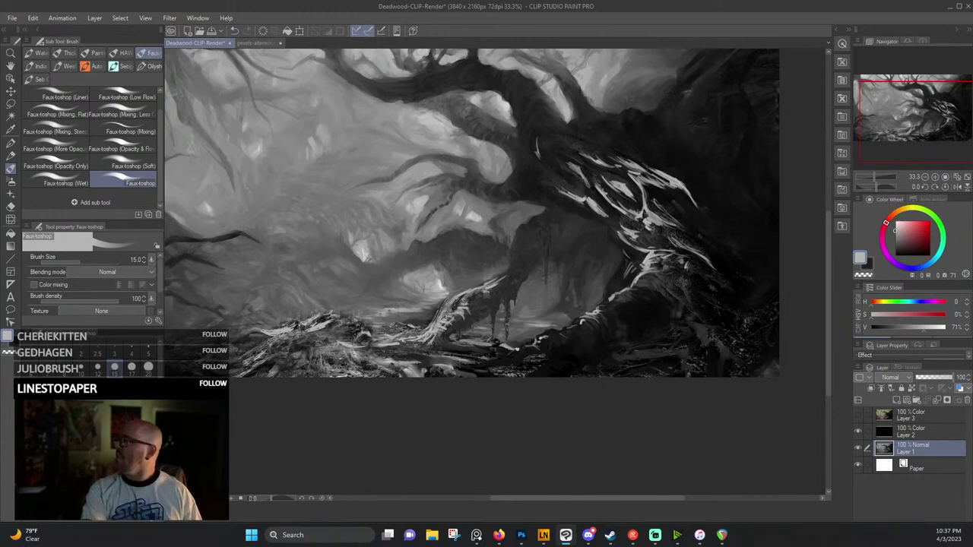
left_click(12, 17)
left_click(31, 99)
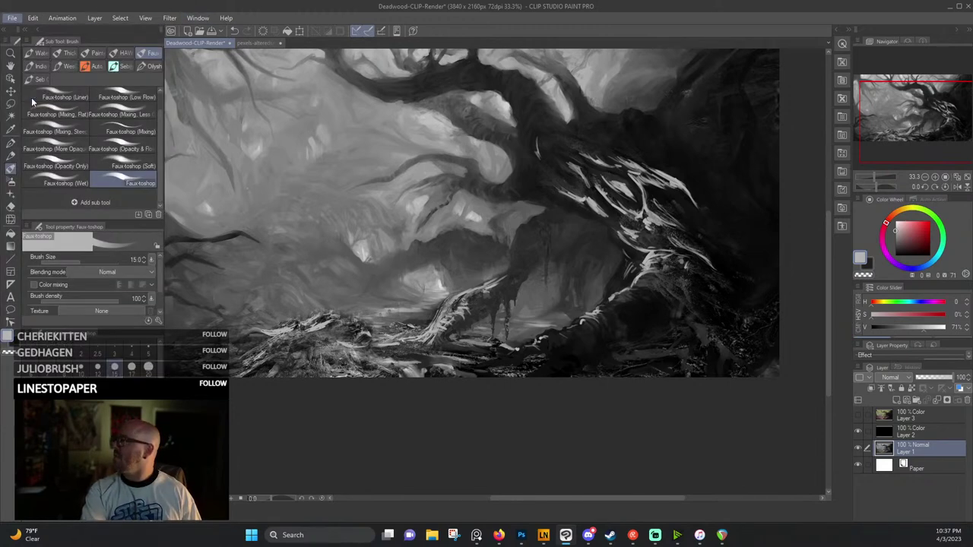
With the Faux-toshop (Wet) brush at size 30, blend the trunk's bright bark highlights using greys sampled from the bark.
scroll(511, 312, "down", 3)
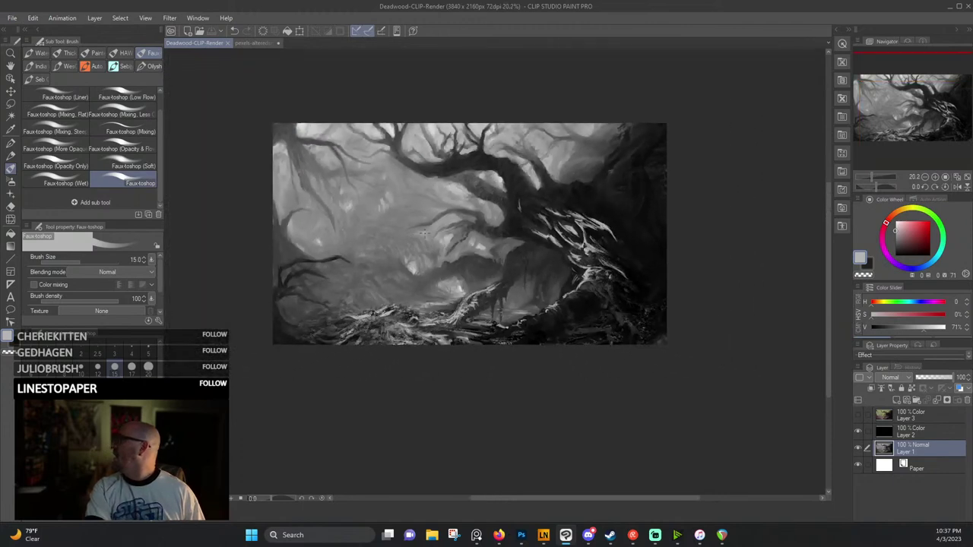
scroll(434, 254, "up", 1)
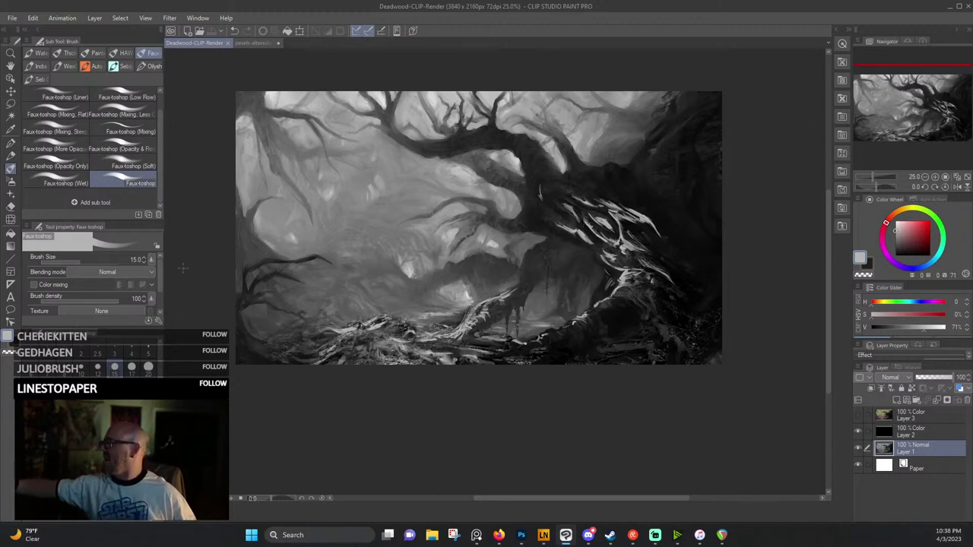
left_click(67, 183)
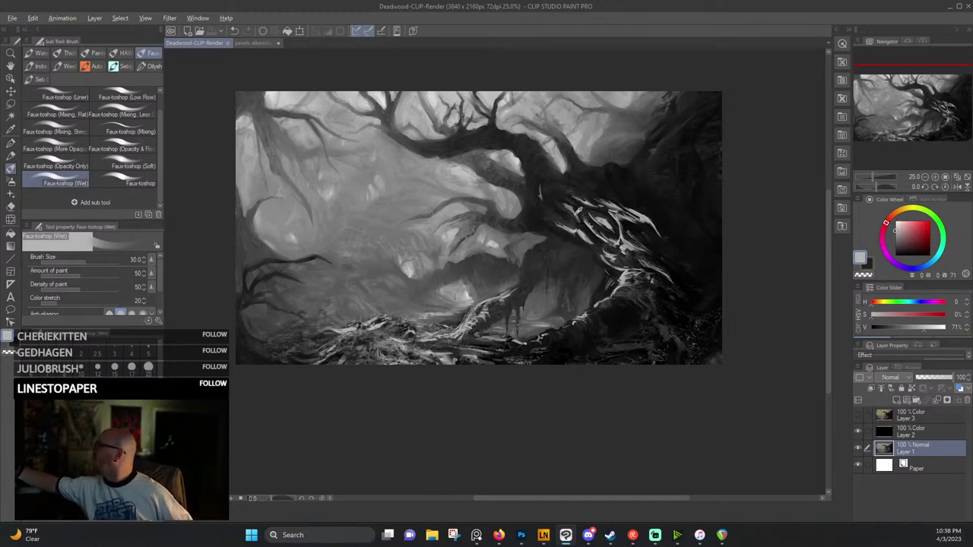
left_click(575, 215, "alt")
left_click(580, 215, "alt")
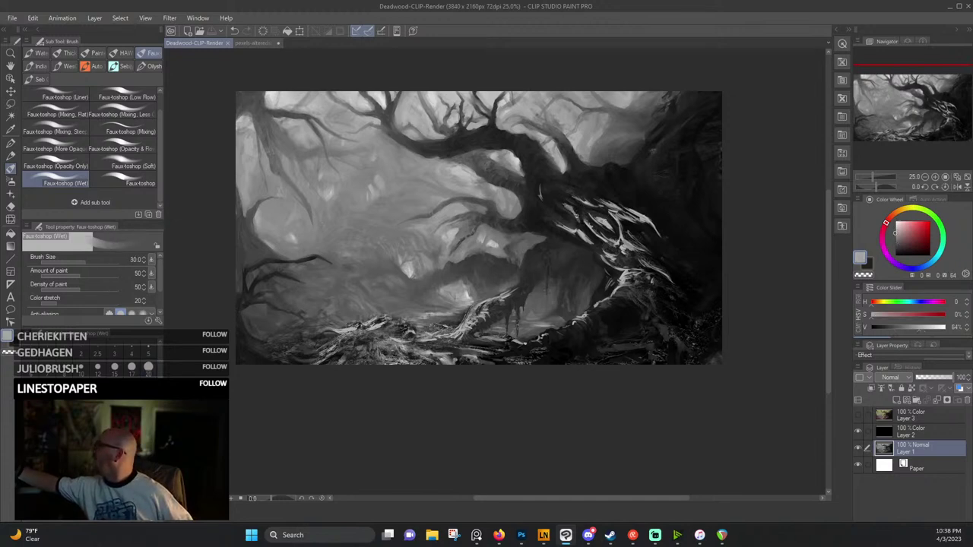
left_click_drag(581, 217, 588, 229)
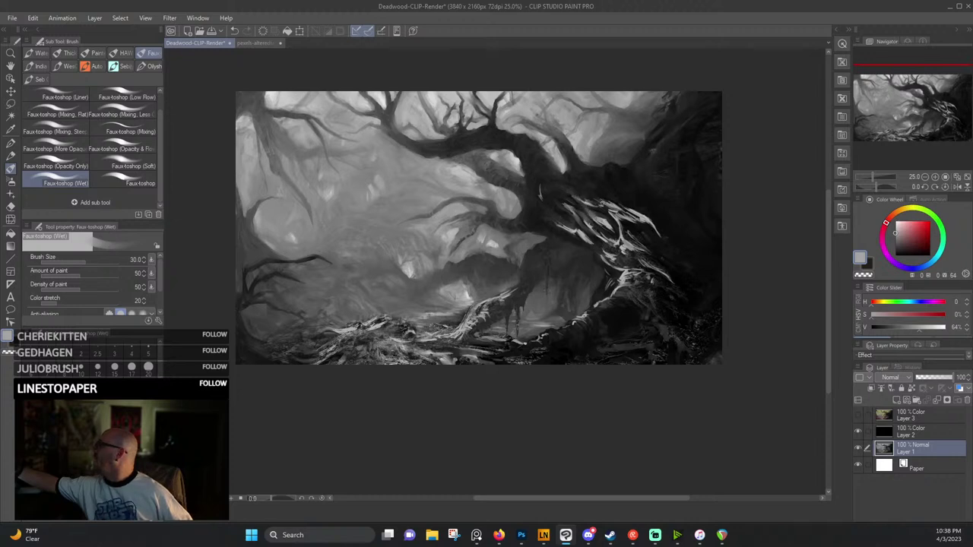
left_click_drag(600, 202, 608, 200)
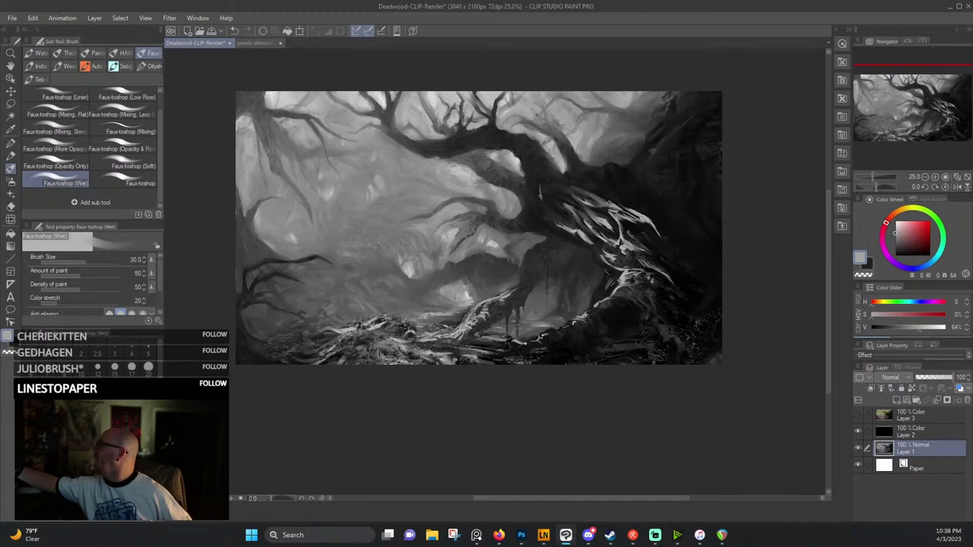
left_click_drag(601, 193, 606, 194)
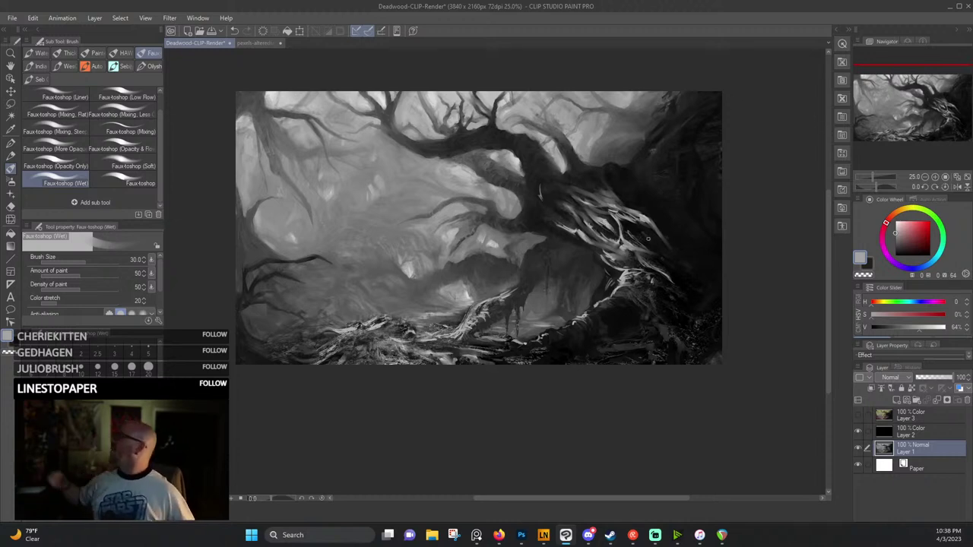
Soften the highlight strands on the shadowed side of the trunk's base, blending their ends with sampled dark greys.
scroll(647, 237, "up", 4)
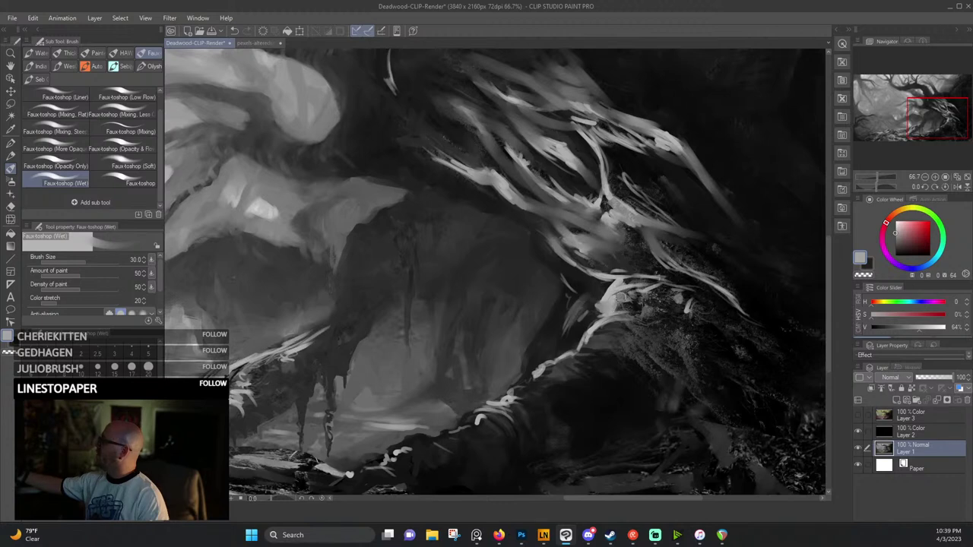
mouse_move(632, 308)
left_mouse_down()
mouse_move(656, 307)
mouse_move(669, 288)
mouse_move(688, 306)
mouse_move(706, 289)
mouse_move(722, 291)
mouse_move(755, 321)
left_mouse_up()
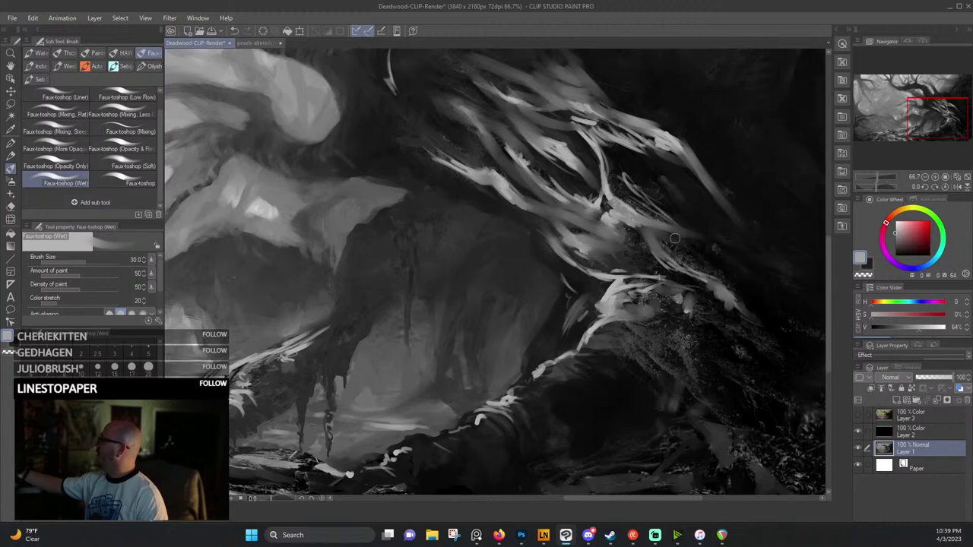
mouse_move(675, 237)
left_mouse_down()
mouse_move(734, 274)
mouse_move(689, 236)
mouse_move(754, 282)
left_mouse_up()
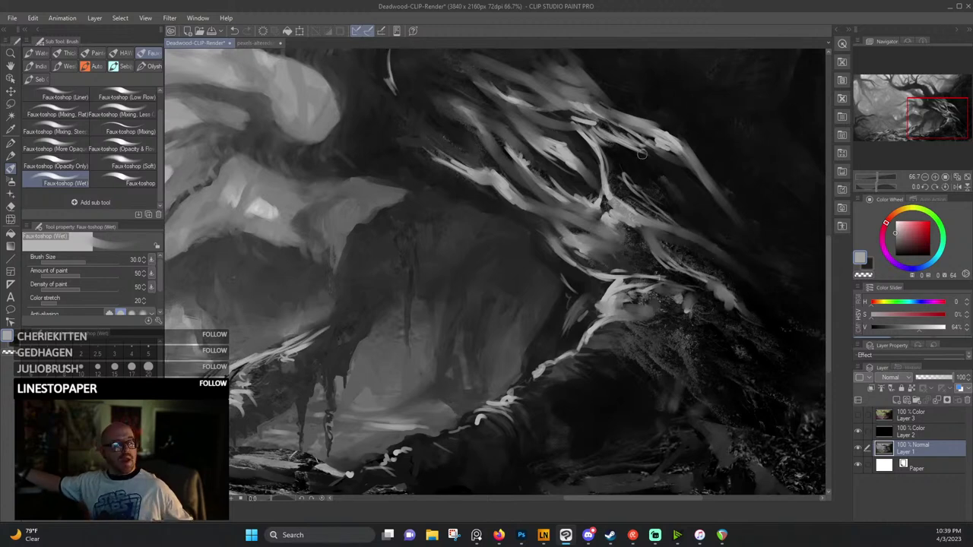
left_click(696, 247, "alt")
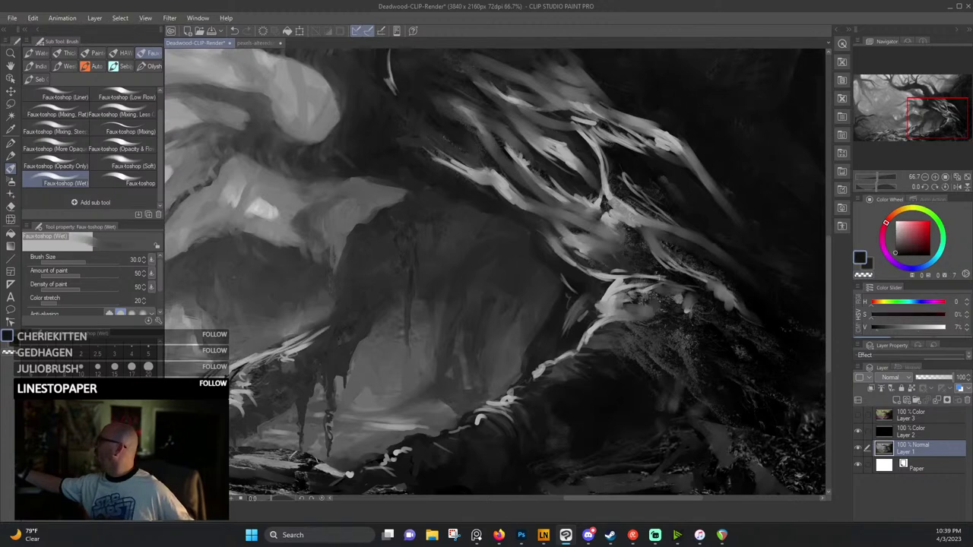
left_click(741, 297, "alt")
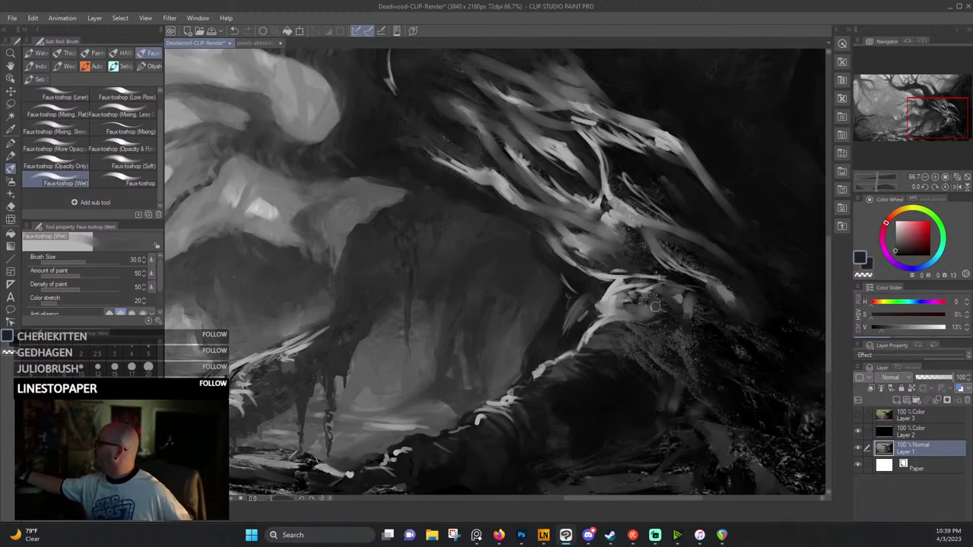
Blend the highlights down the large arching root beneath the trunk, using light and dark greys sampled along its edge.
left_click(609, 313, "alt")
left_click(598, 324, "alt")
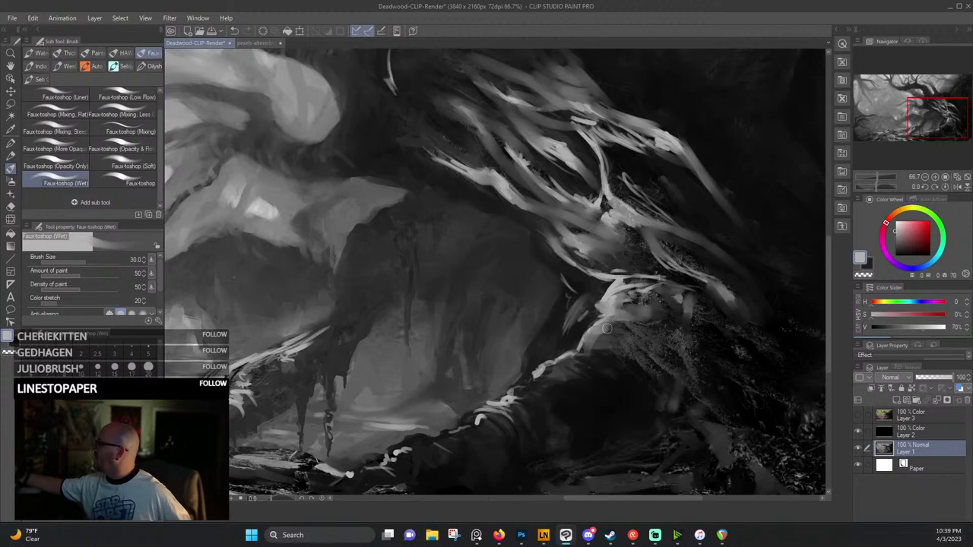
left_click(602, 352, "alt")
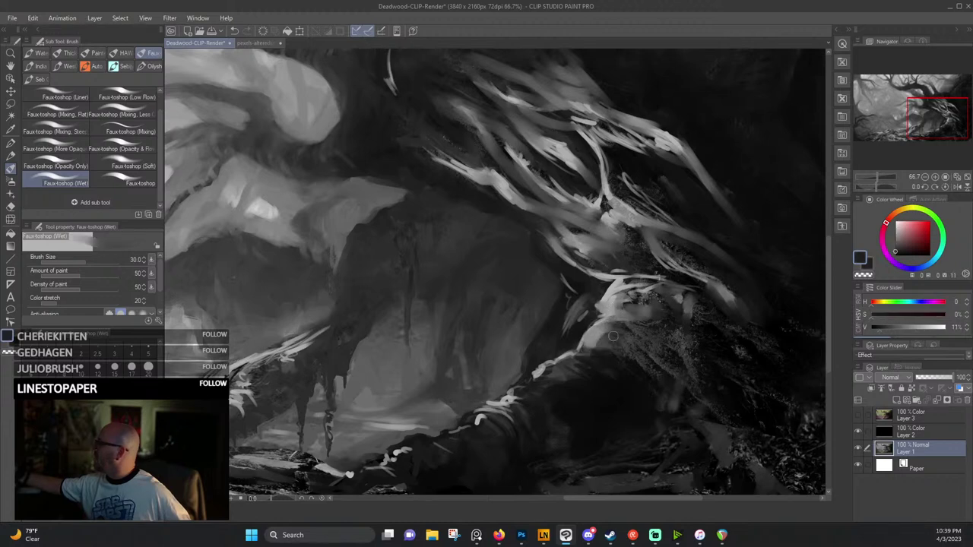
left_click(582, 346, "alt")
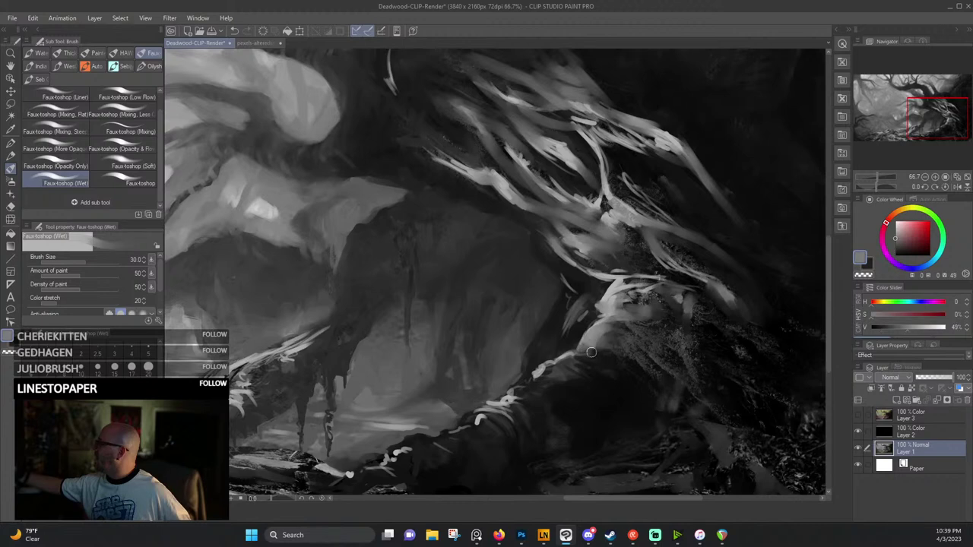
left_click(544, 368, "alt")
mouse_move(507, 392)
left_mouse_down()
mouse_move(546, 432)
mouse_move(528, 413)
mouse_move(518, 434)
mouse_move(505, 410)
mouse_move(495, 434)
left_mouse_up()
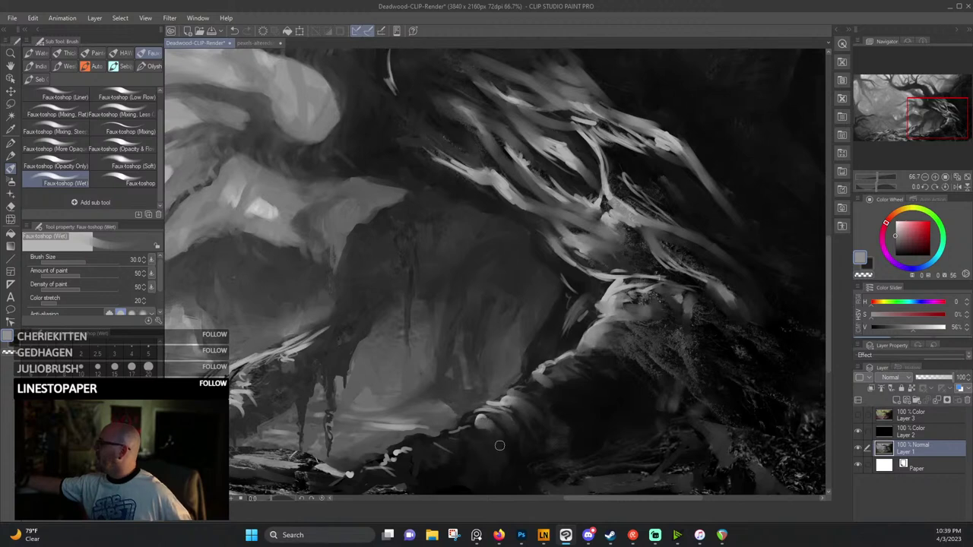
Repaint the foot of the smaller central root with sampled light and dark greys, blending it into the ground.
left_click_drag(578, 378, 704, 302)
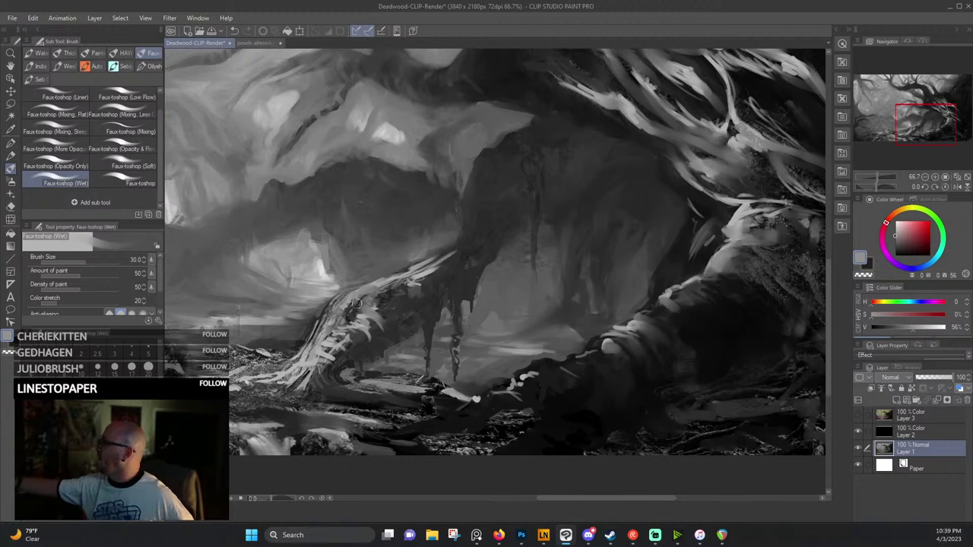
left_click(310, 380, "alt")
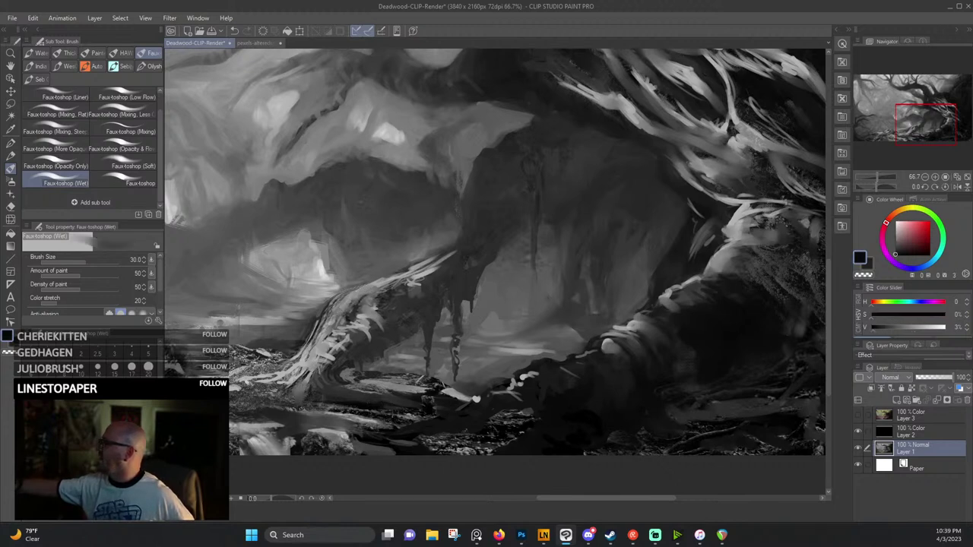
left_click_drag(308, 377, 291, 412)
left_click(318, 360, "alt")
left_click_drag(311, 371, 299, 397)
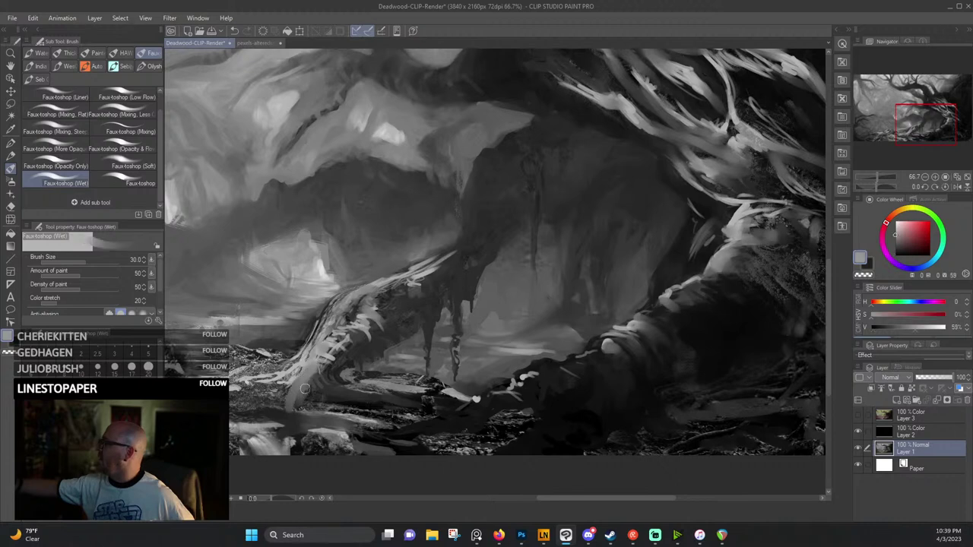
left_click(315, 414, "alt")
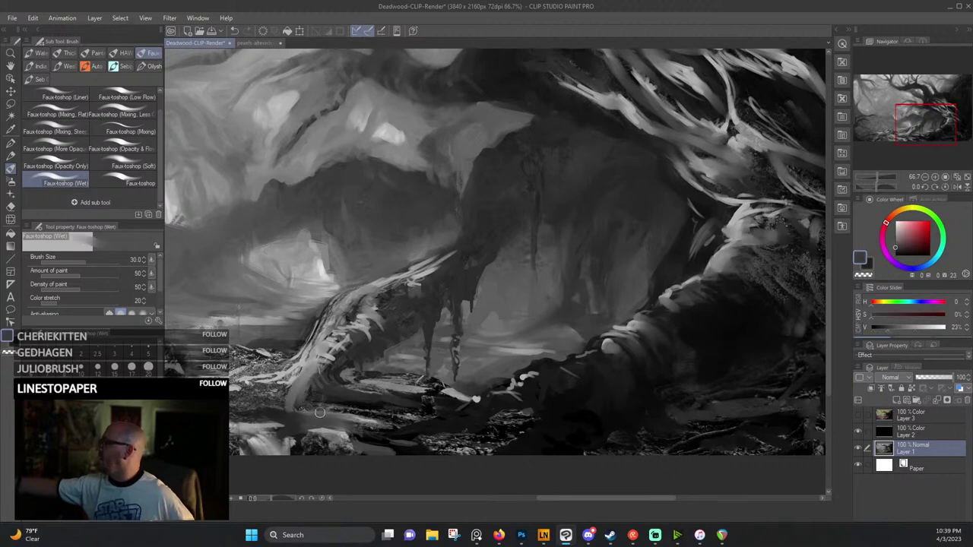
Blend the upper end of the smaller central root into the dark mass above its hanging strands, using sampled greys.
left_click_drag(293, 412, 544, 388)
left_click(460, 363, "alt")
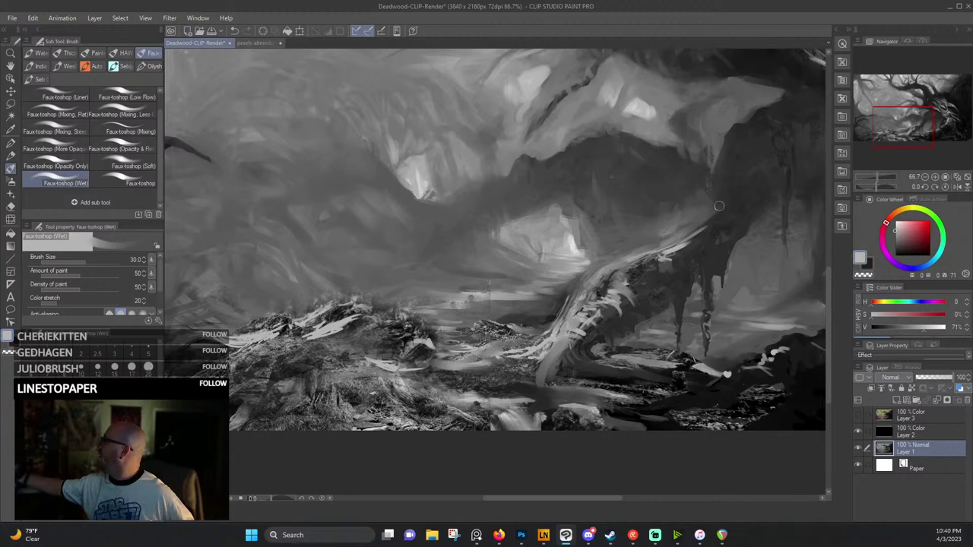
left_click(697, 232, "alt")
left_click_drag(693, 234, 714, 212)
left_click(713, 222, "alt")
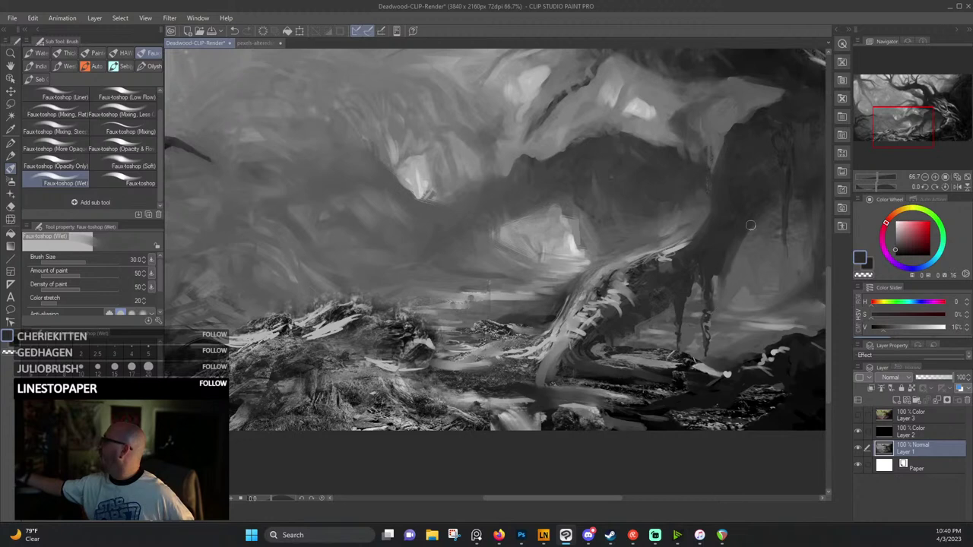
left_click(745, 251, "alt")
left_click(741, 248, "alt")
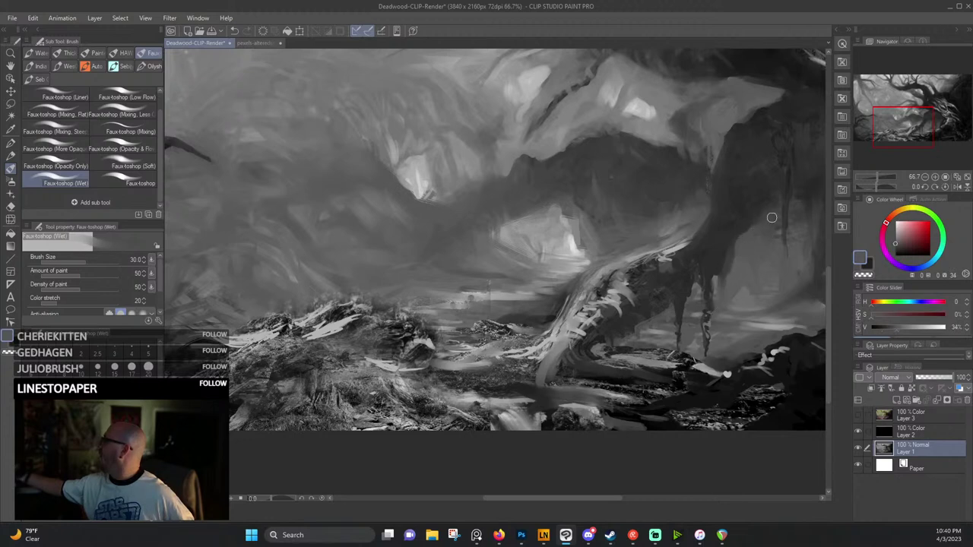
left_click(730, 260, "alt")
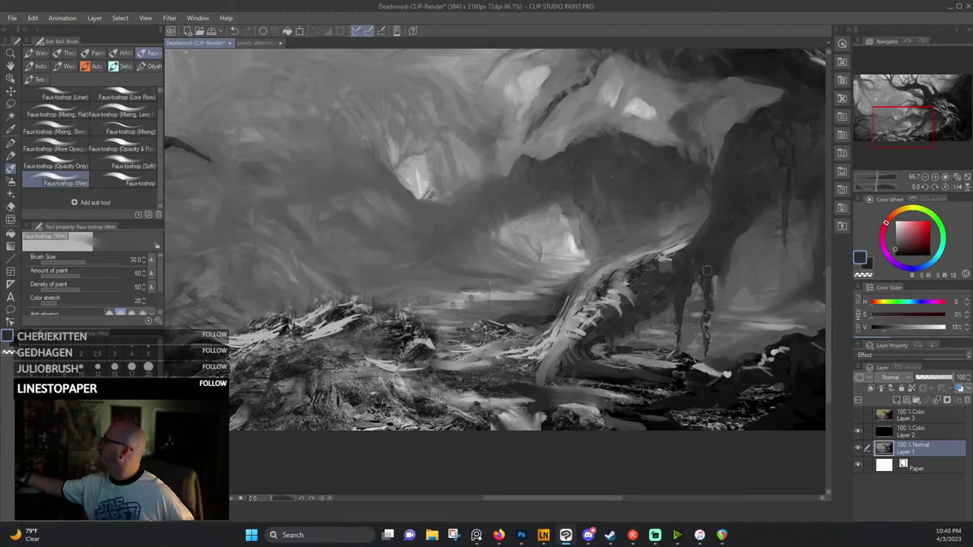
left_click(660, 271, "alt")
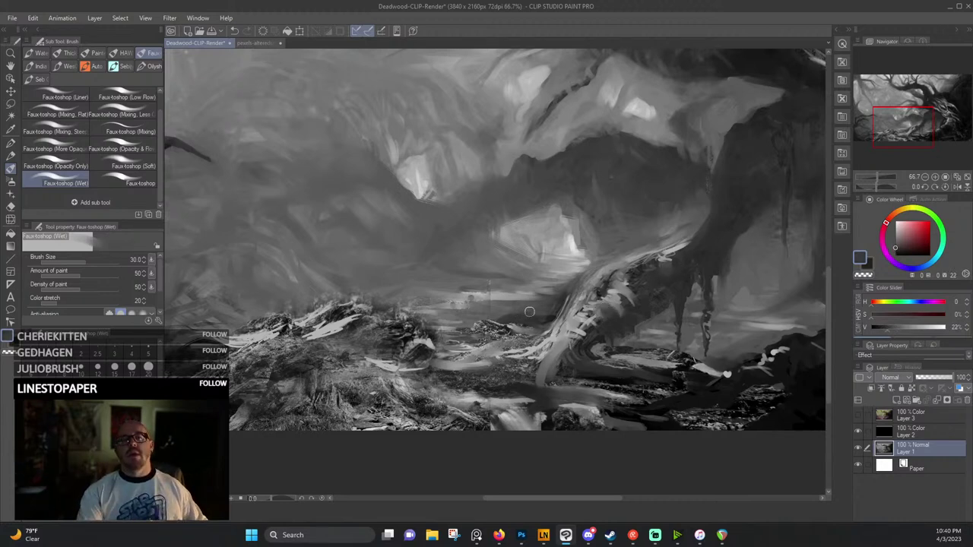
Blend the bend where the large arching root meets the trunk's base, using dark and light greys sampled around it.
scroll(648, 322, "down", 3)
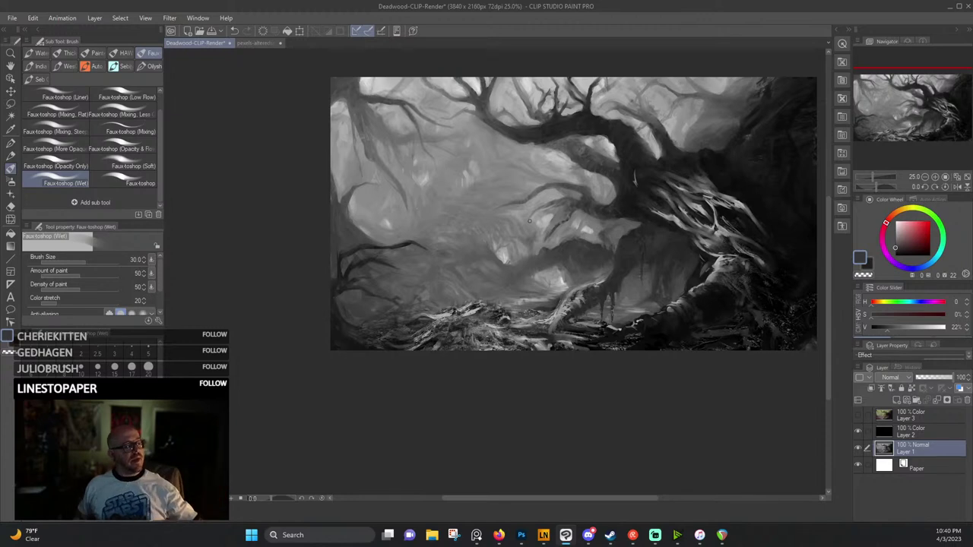
left_click(689, 269, "alt")
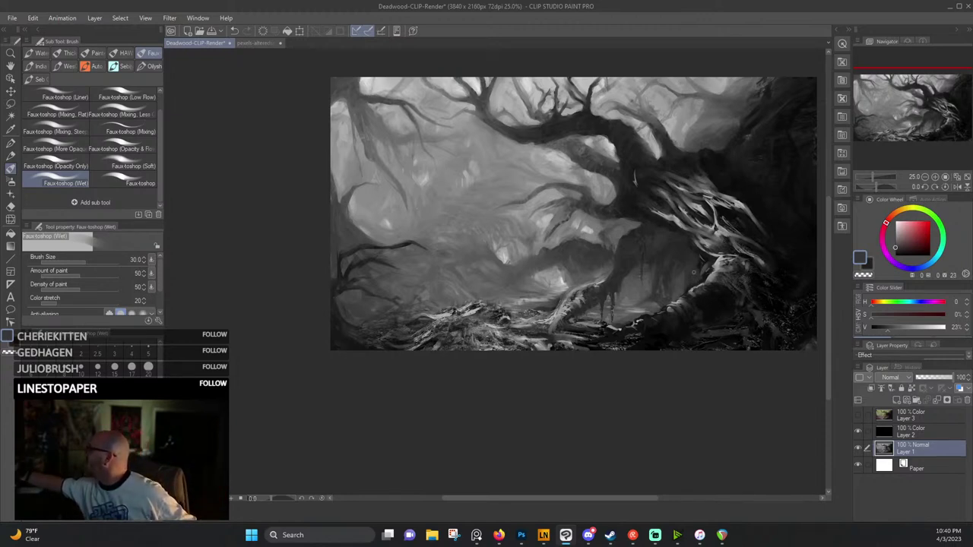
left_click(703, 268, "alt")
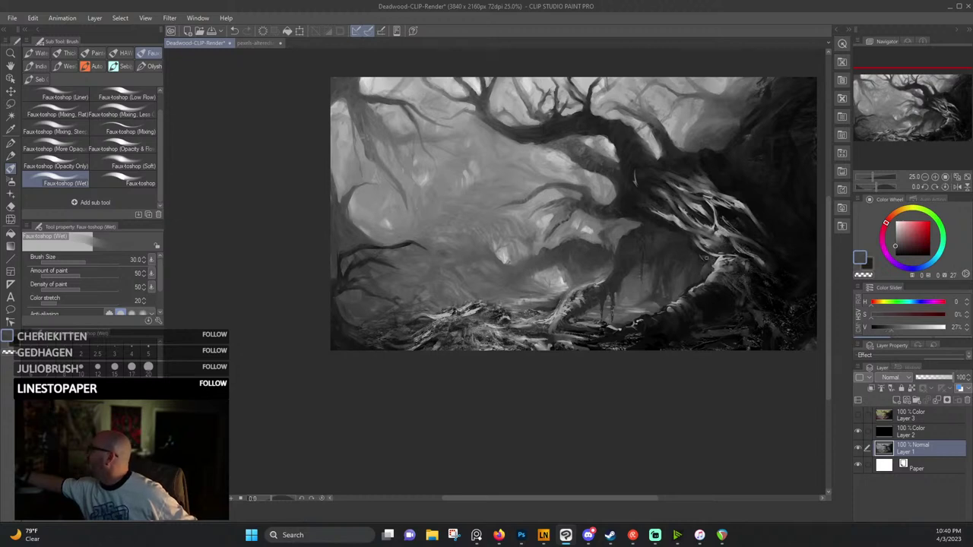
left_click(722, 257, "alt")
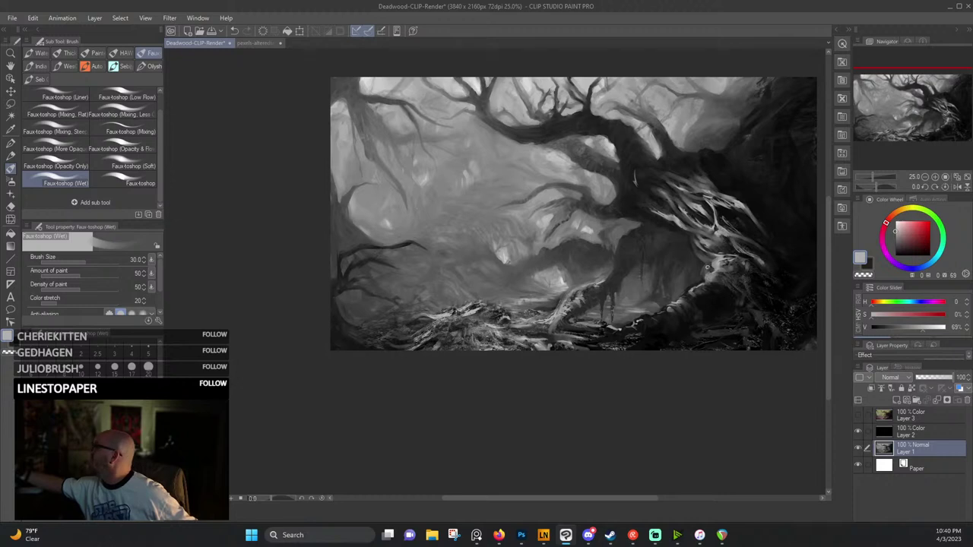
left_click(710, 263, "alt")
left_click(712, 267, "alt")
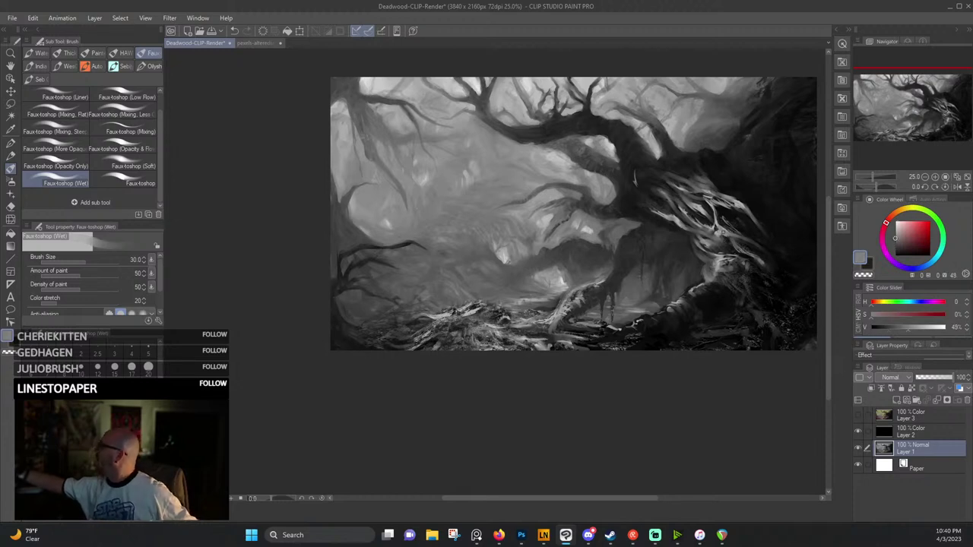
Brush sampled mid and light greys along the highlight strands across the lower trunk, above the arching root.
left_click(724, 245, "alt")
left_click(707, 235, "alt")
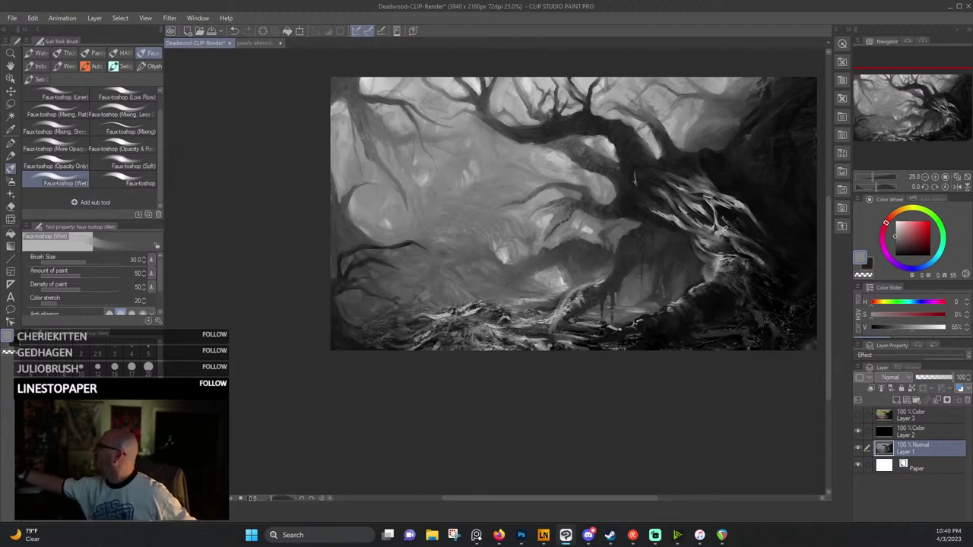
mouse_move(728, 248)
left_mouse_down()
mouse_move(729, 258)
mouse_move(680, 217)
left_mouse_up()
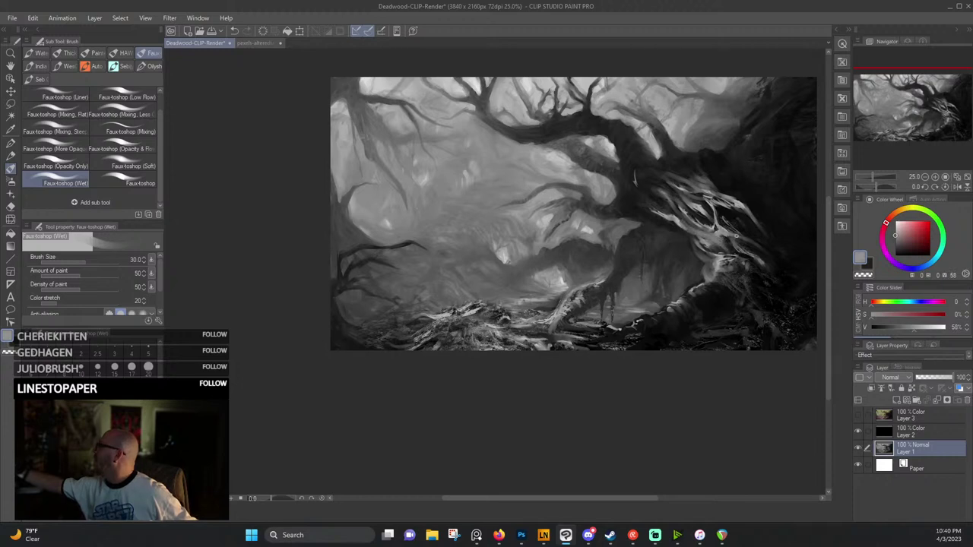
left_click_drag(731, 207, 764, 236)
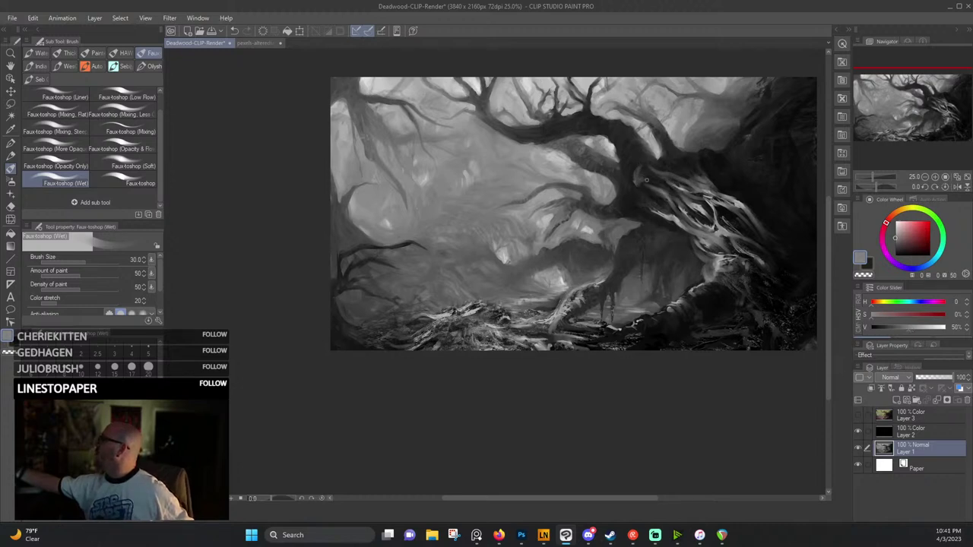
Soften the upper ends of the trunk's highlight strands into the shadow below the branch fork, using sampled dark greys.
left_click(685, 157, "alt")
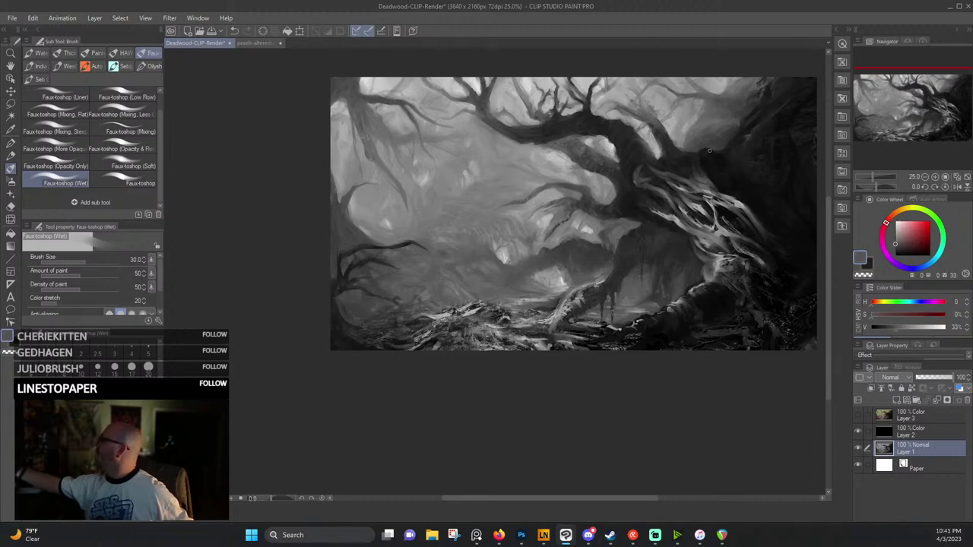
left_click(703, 163, "alt")
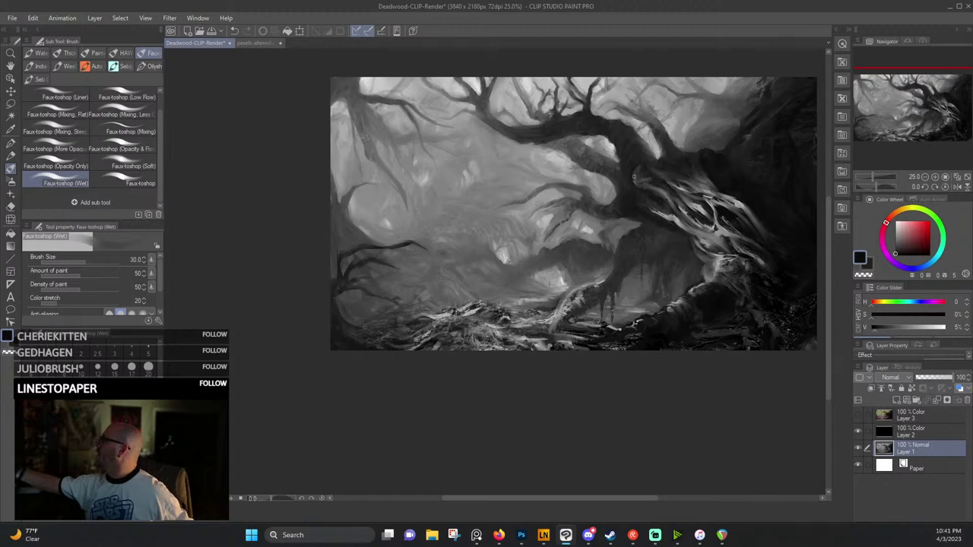
left_click(637, 174, "alt")
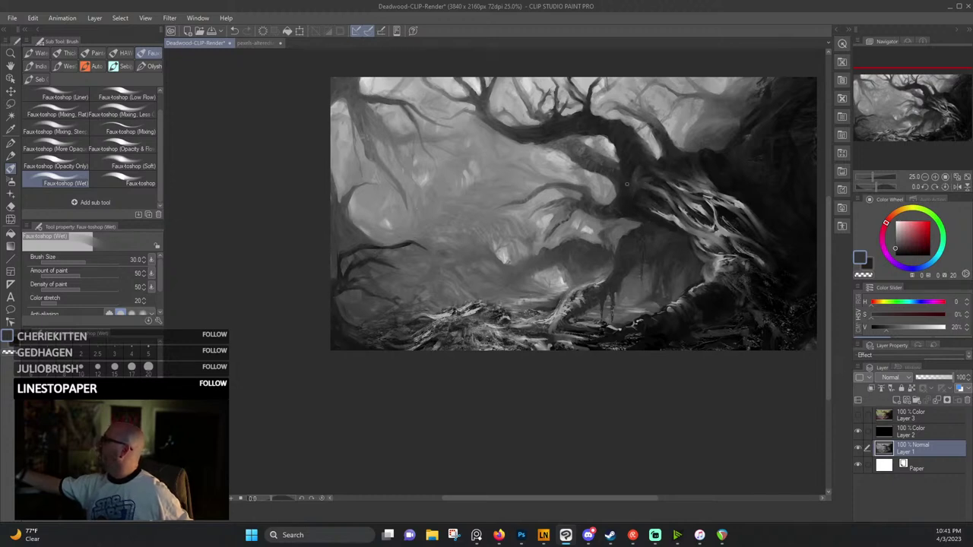
left_click(630, 173, "alt")
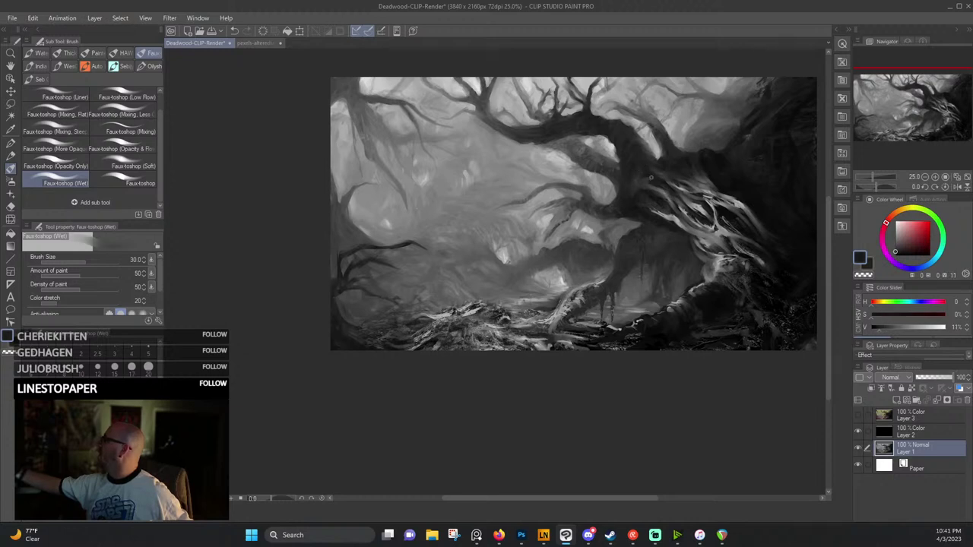
left_click(658, 181, "alt")
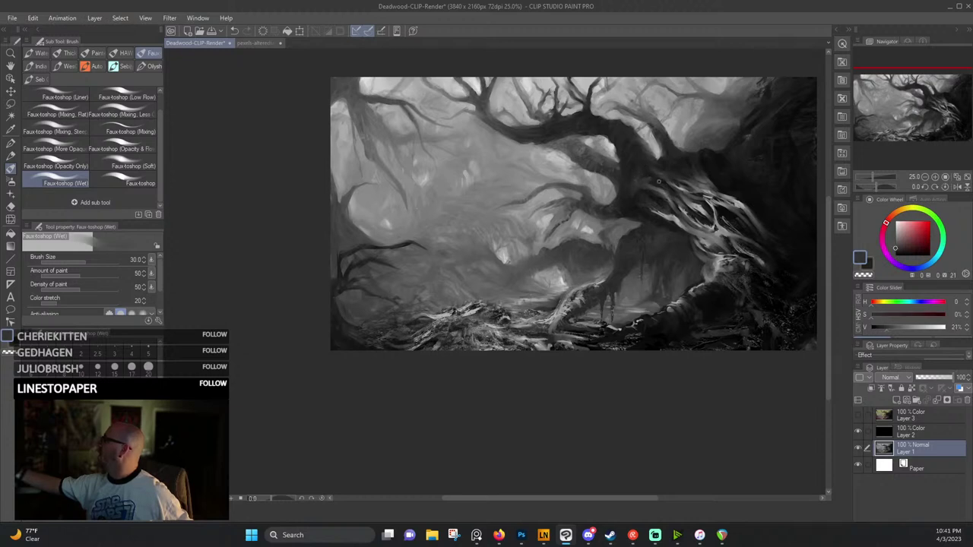
Rework the strands along the trunk's left edge with a sampled light grey, then blend them using sampled near-blacks.
left_click(703, 174, "alt")
left_click(743, 205, "alt")
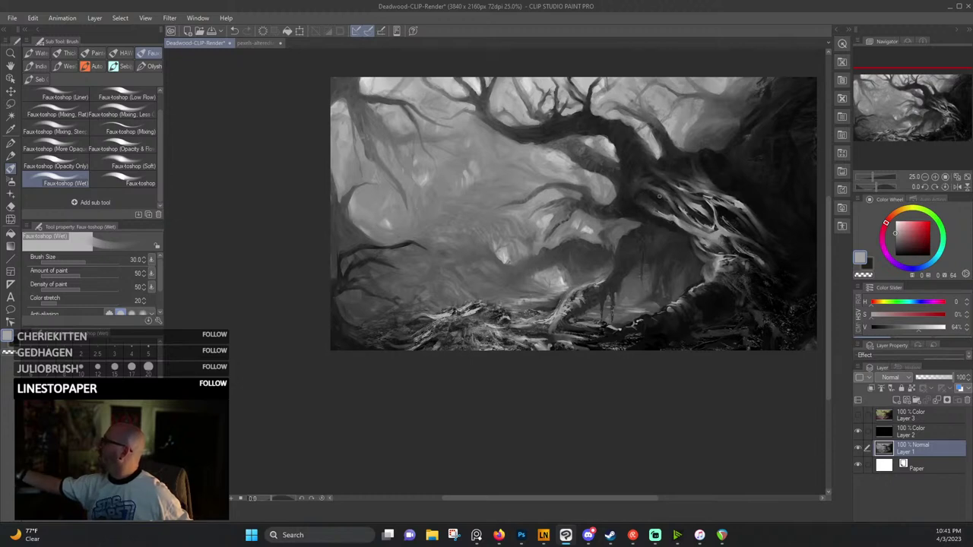
left_click(658, 214, "alt")
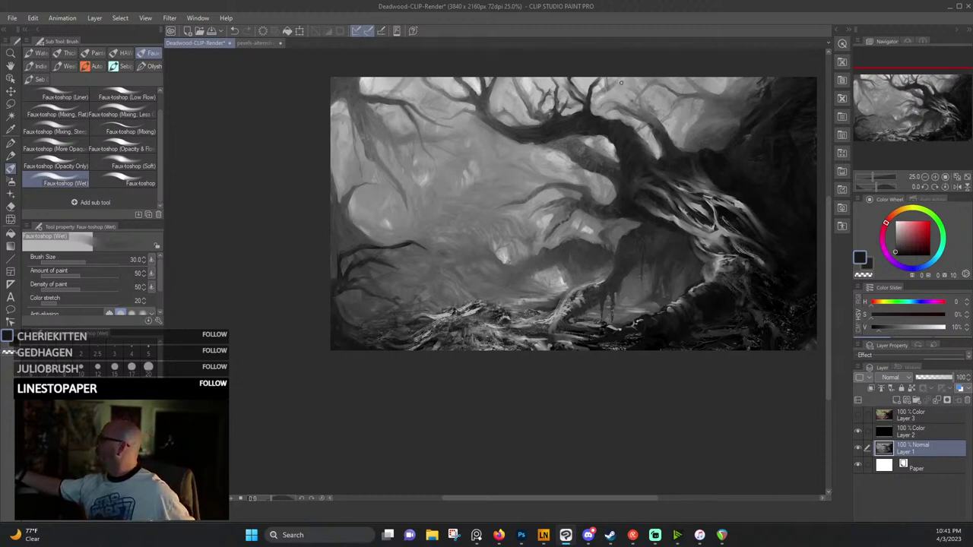
left_click(639, 202, "alt")
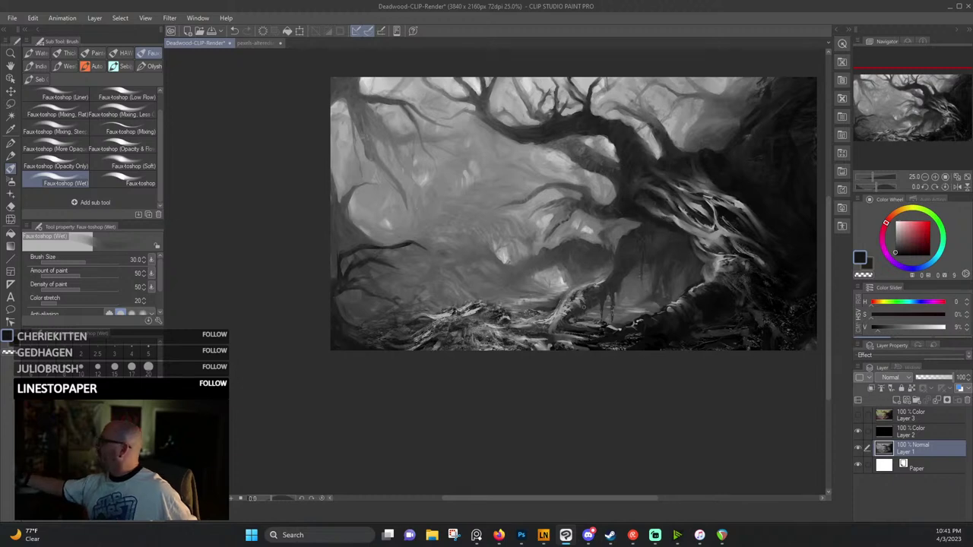
Extend the highlight at the upper end of the smaller central root and blend it into the dark mass above.
left_click(589, 302, "alt")
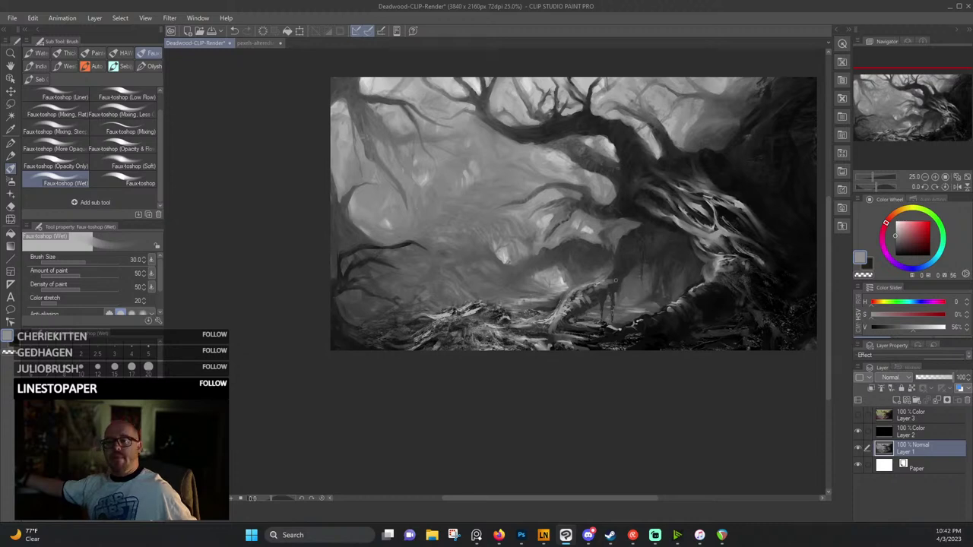
left_click(616, 273, "alt")
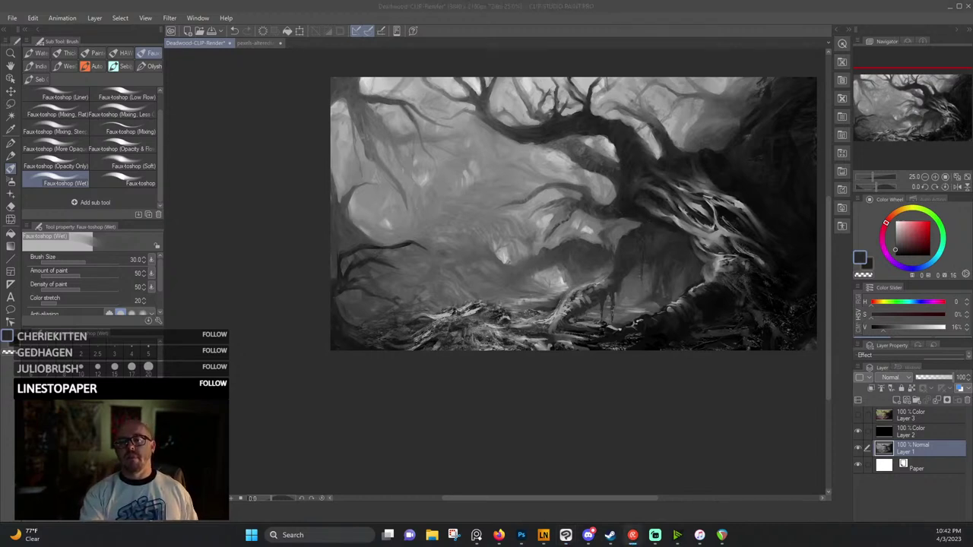
left_click(539, 23)
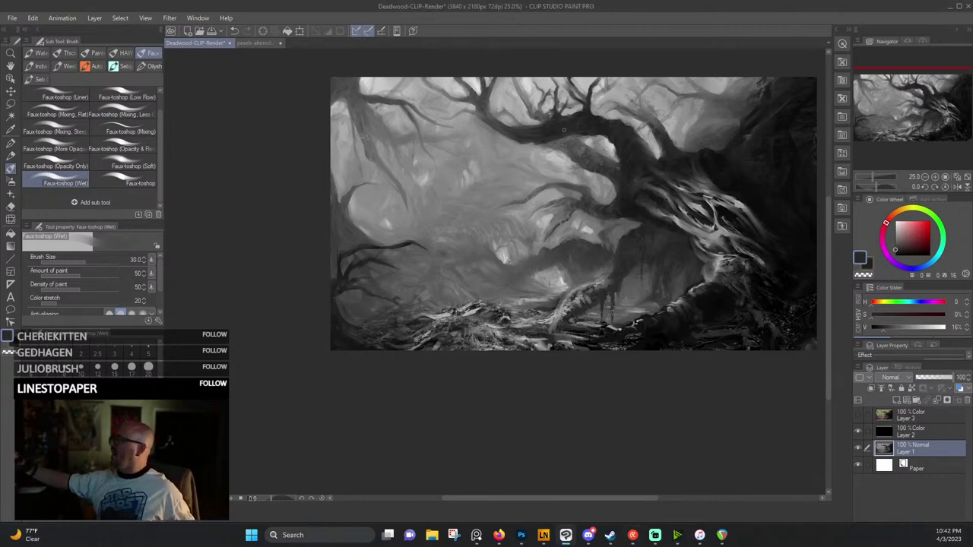
Add light grey highlights to the rocky mound on the left of the ground, sampling greys from the mound and background mist.
left_click(426, 317, "alt")
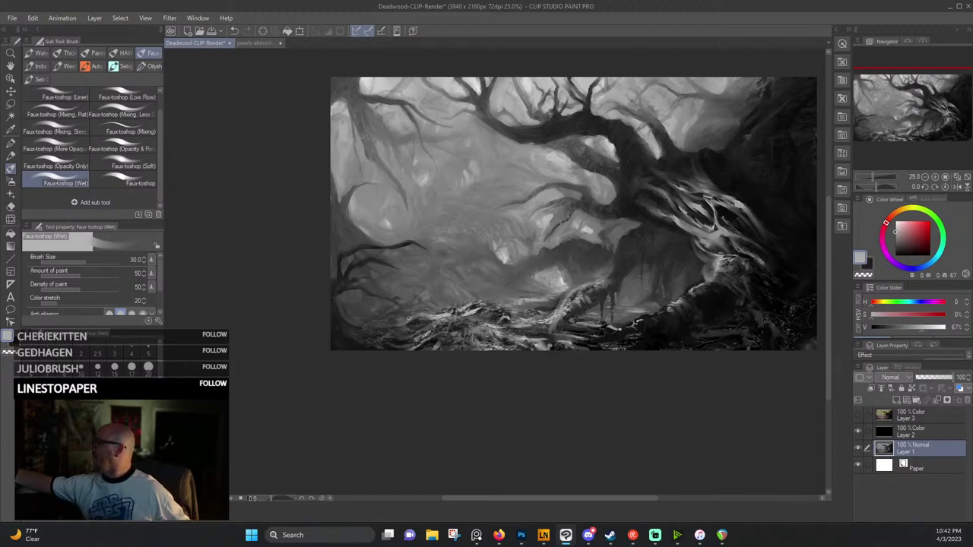
left_click(436, 312, "alt")
mouse_move(377, 325)
left_mouse_down()
mouse_move(416, 313)
mouse_move(391, 330)
mouse_move(425, 331)
mouse_move(400, 329)
left_mouse_up()
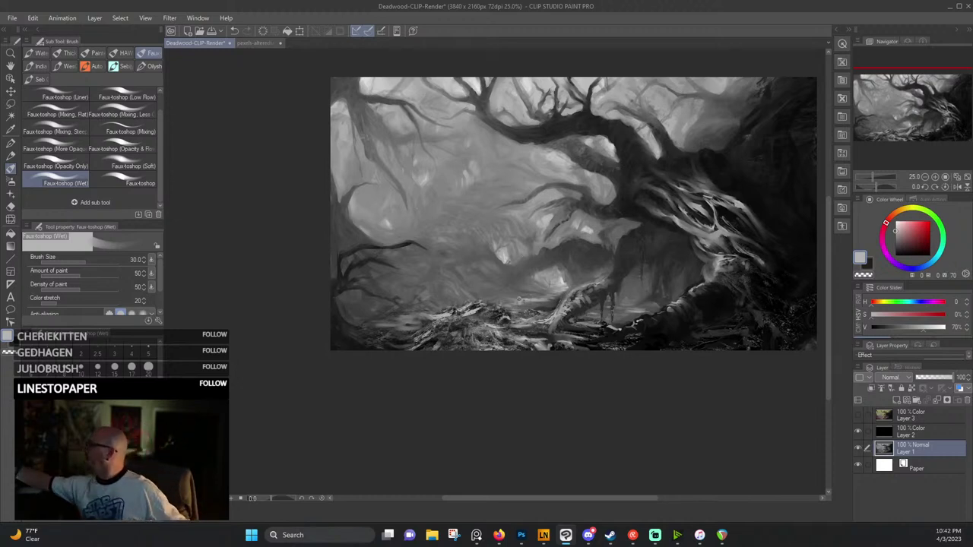
left_click(532, 292, "alt")
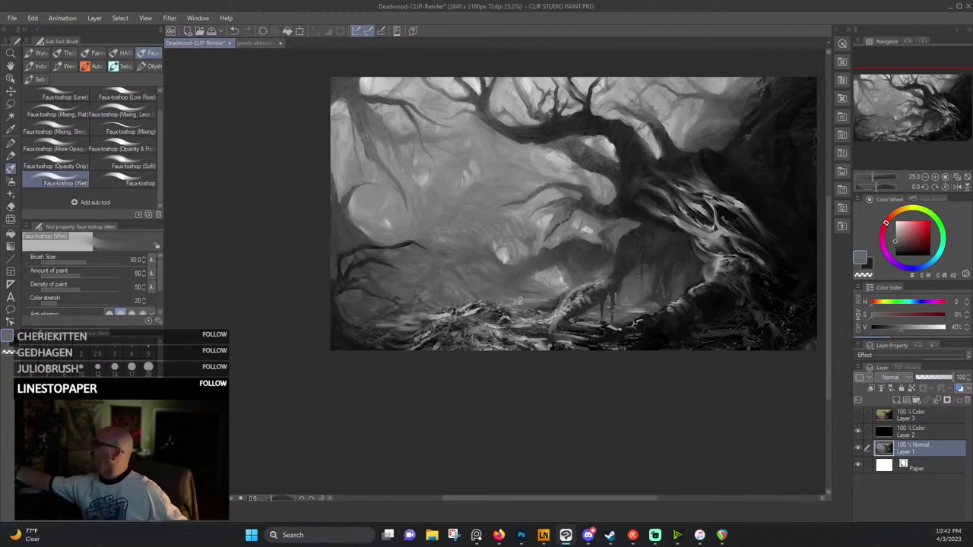
left_click(484, 310, "alt")
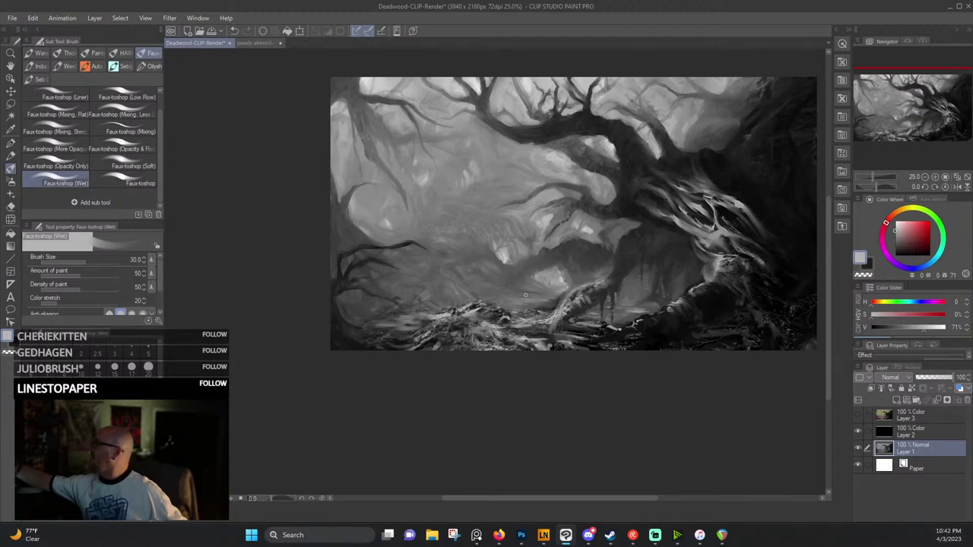
Paint light streaks on the ground before the smaller central root and refine the root's foot and edge with sampled greys.
left_click(534, 336, "alt")
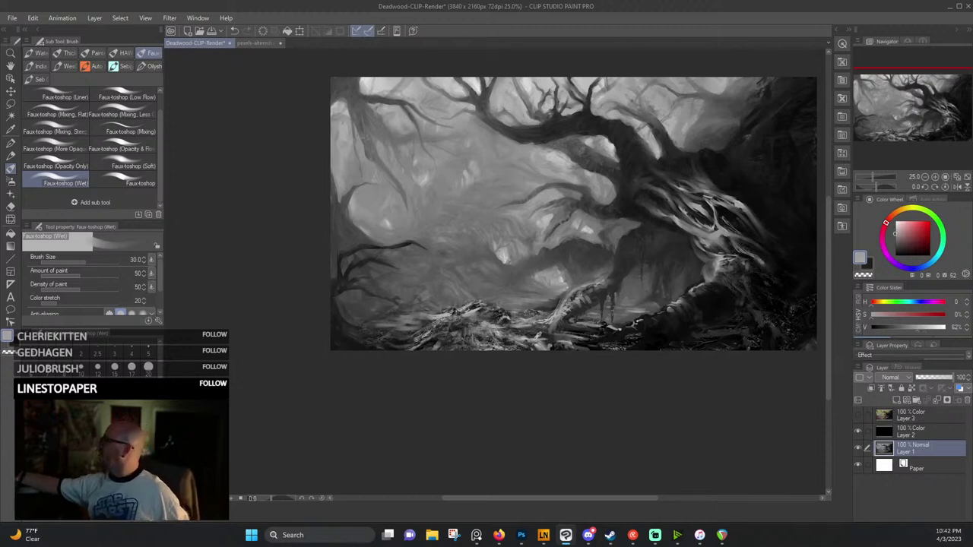
left_click(528, 336, "alt")
left_click_drag(537, 346, 579, 335)
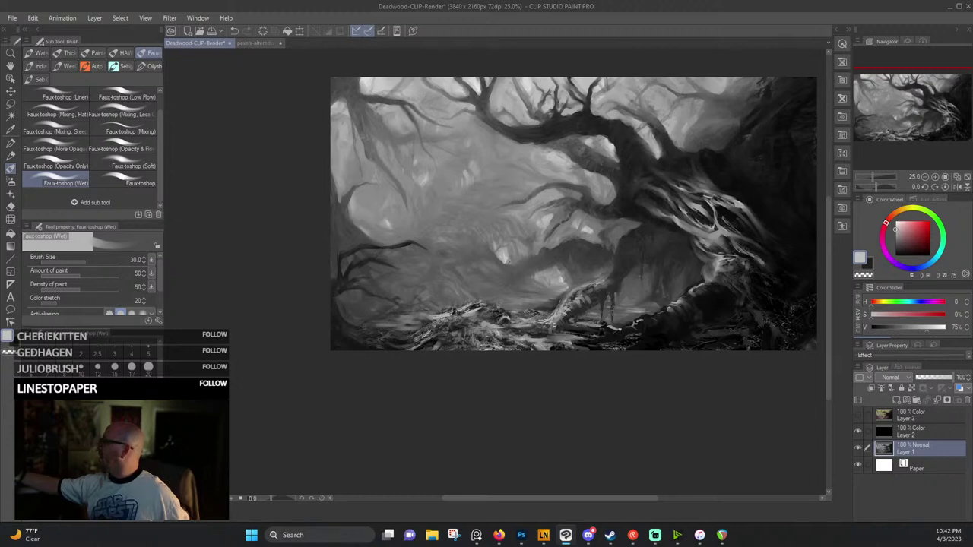
left_click(538, 327, "alt")
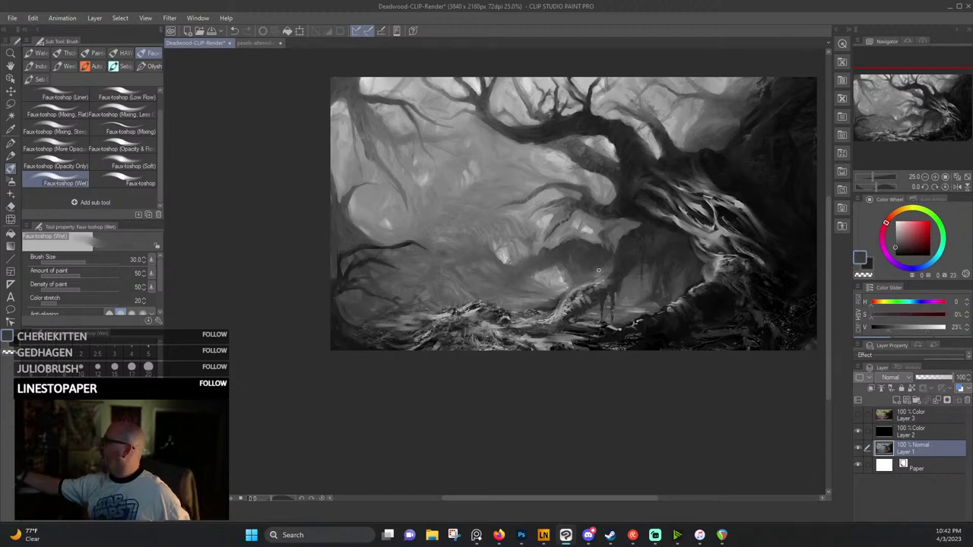
left_click(553, 335, "alt")
left_click_drag(559, 321, 552, 324)
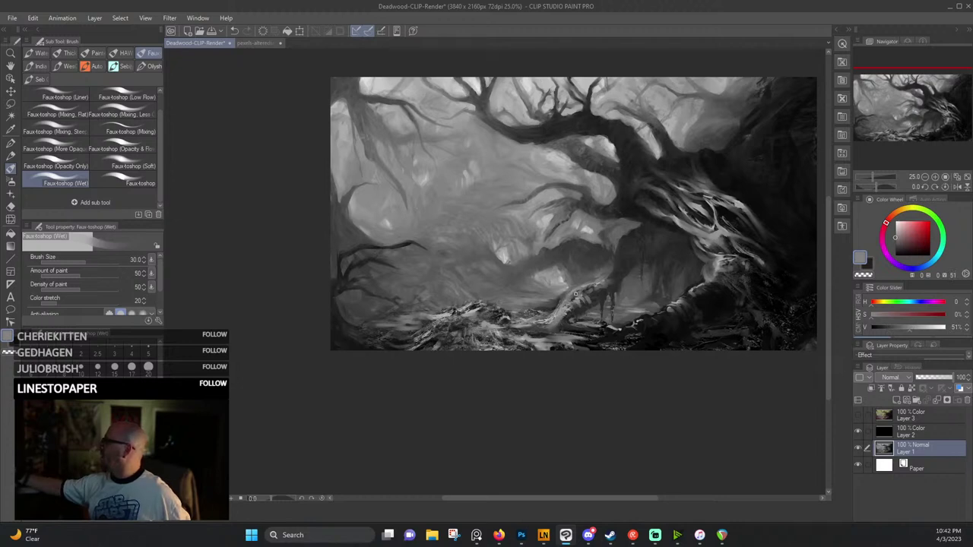
left_click_drag(588, 291, 585, 291)
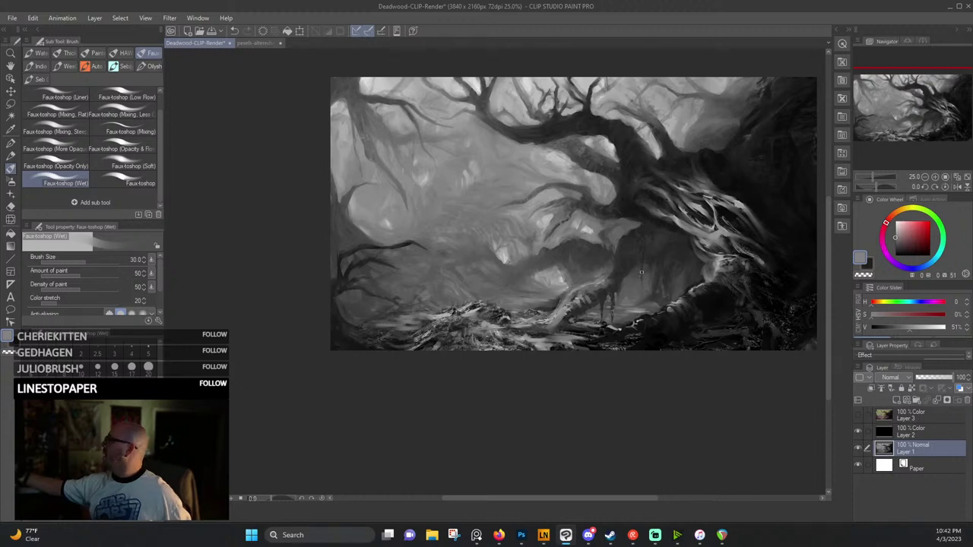
Reshape the dark mass and hanging strands beside the smaller central root, using dark and mid greys sampled around them.
left_click(619, 268, "alt")
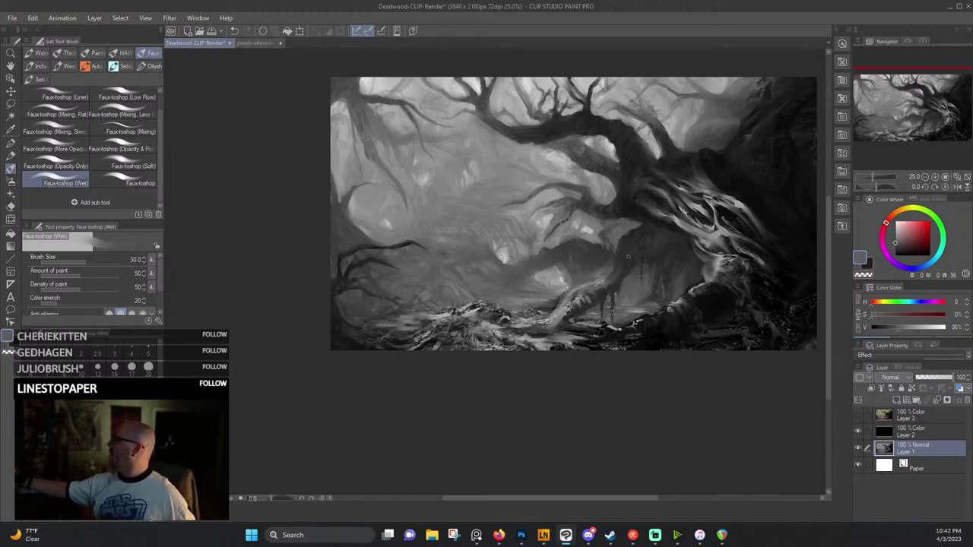
left_click(616, 281, "alt")
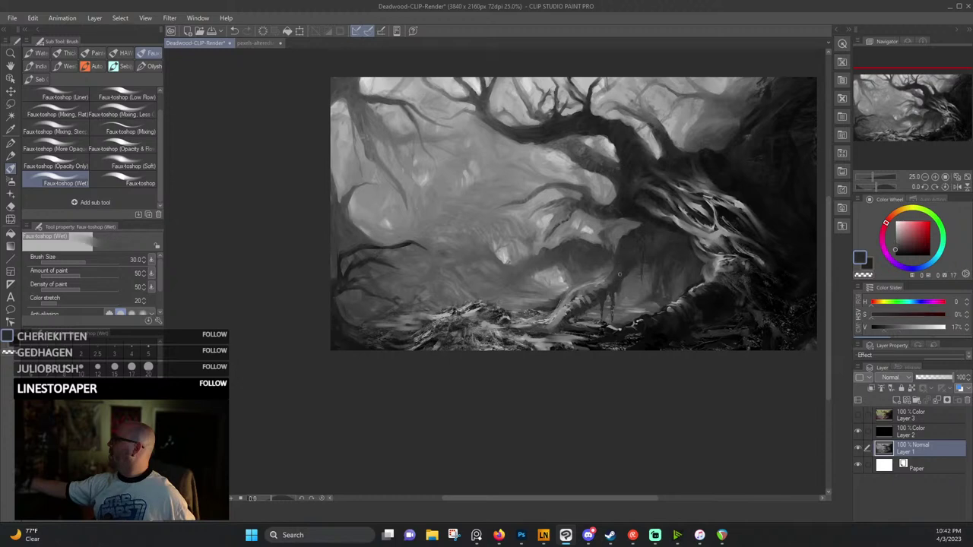
left_click(633, 260, "alt")
left_click_drag(631, 275, 630, 303)
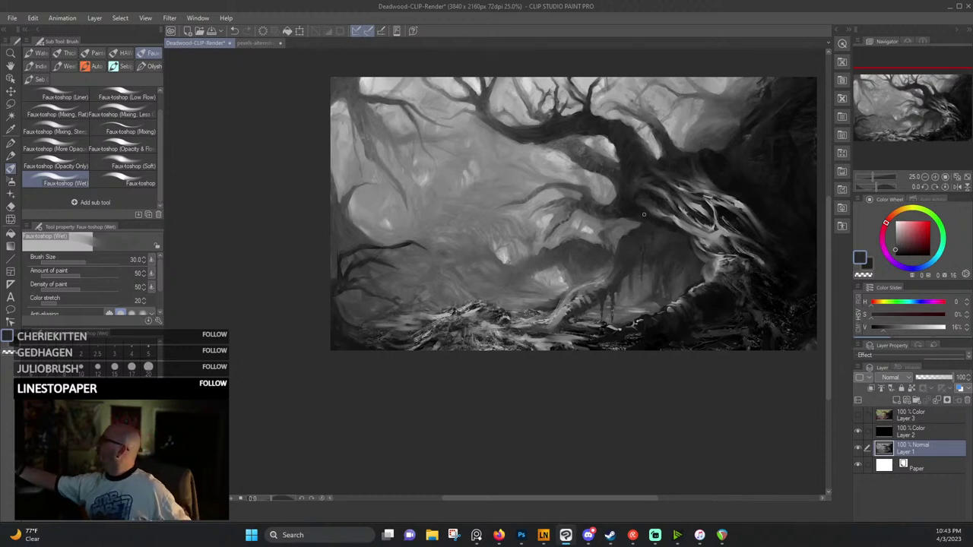
Paint a rounded knot at the trunk's upper shoulder and faint strands down its shadowed side, using sampled dark greys.
left_click(679, 237, "alt")
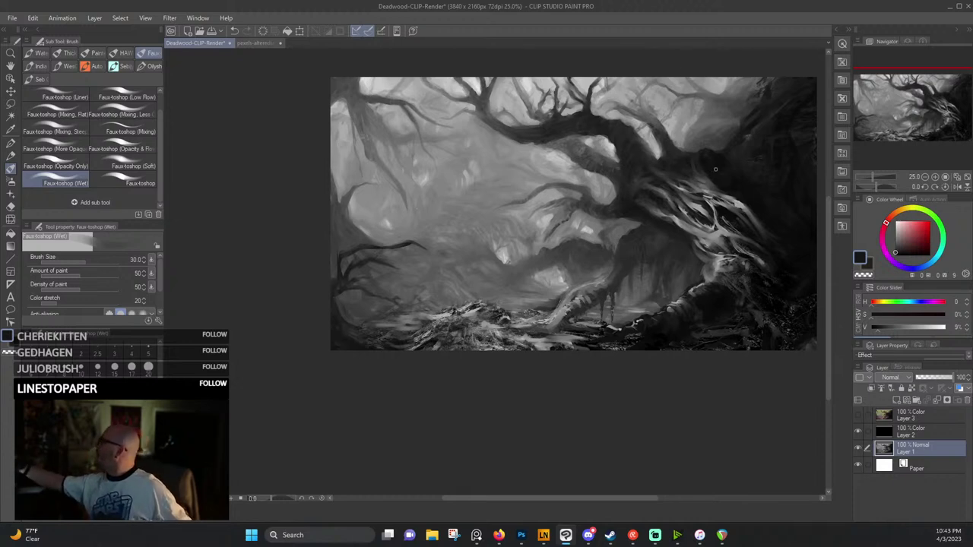
left_click(718, 181, "alt")
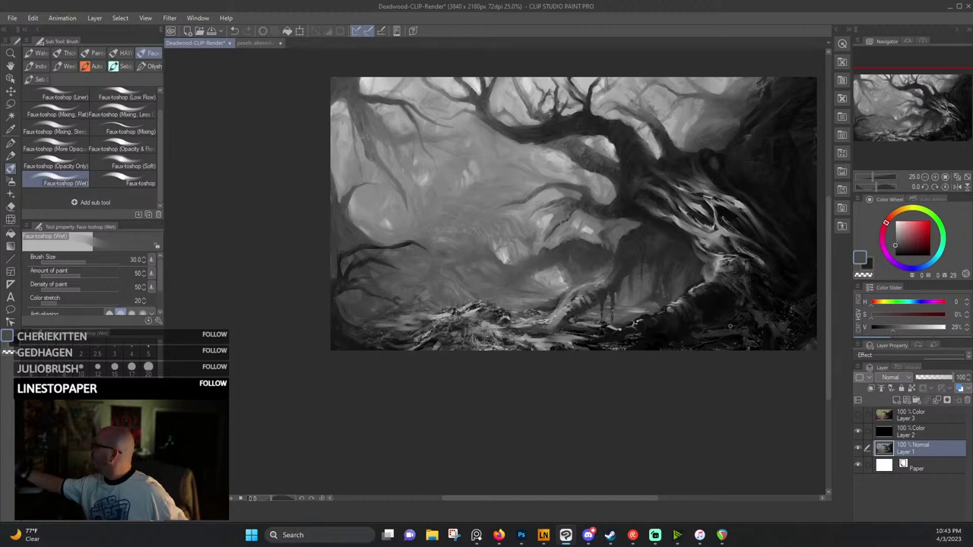
Darken the ground beneath the large right-hand root and blend the root's upper surface into the trunk base, using sampled blacks and greys.
left_click(743, 324, "alt")
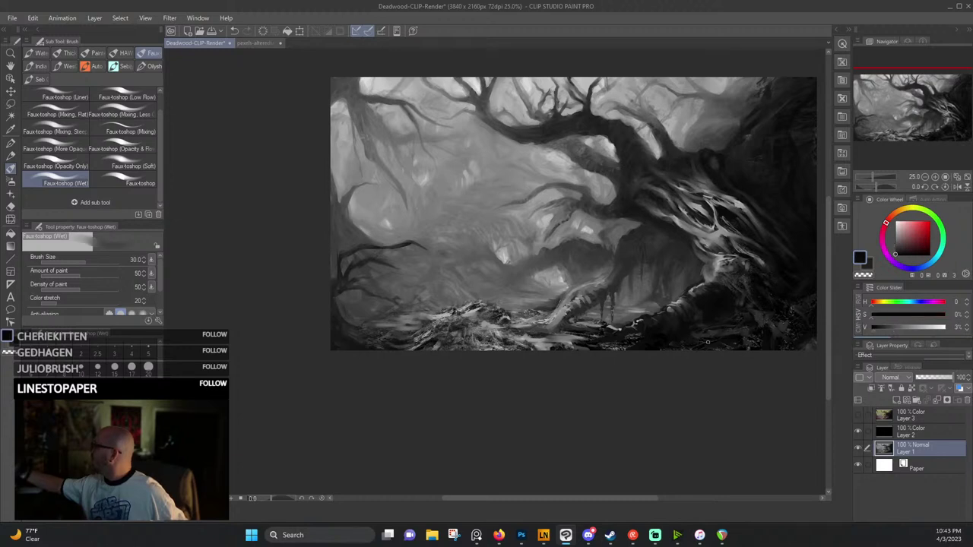
left_click_drag(717, 331, 707, 335)
left_click(709, 312, "alt")
left_click(690, 295, "alt")
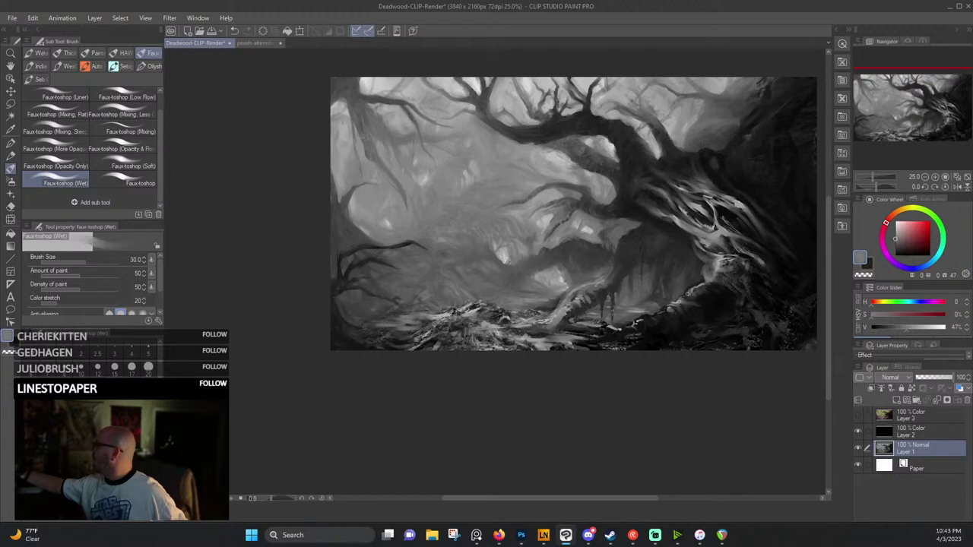
left_click(708, 297, "alt")
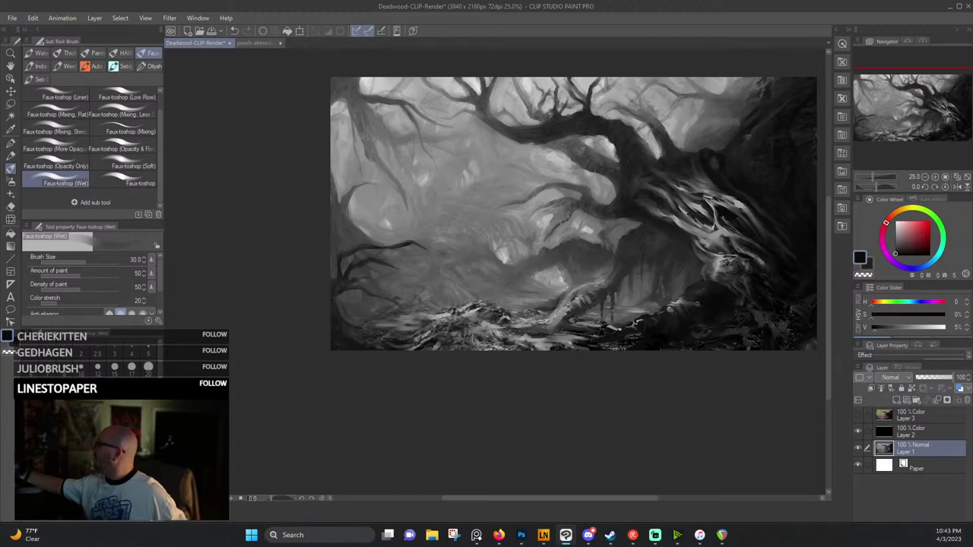
left_click(697, 303, "alt")
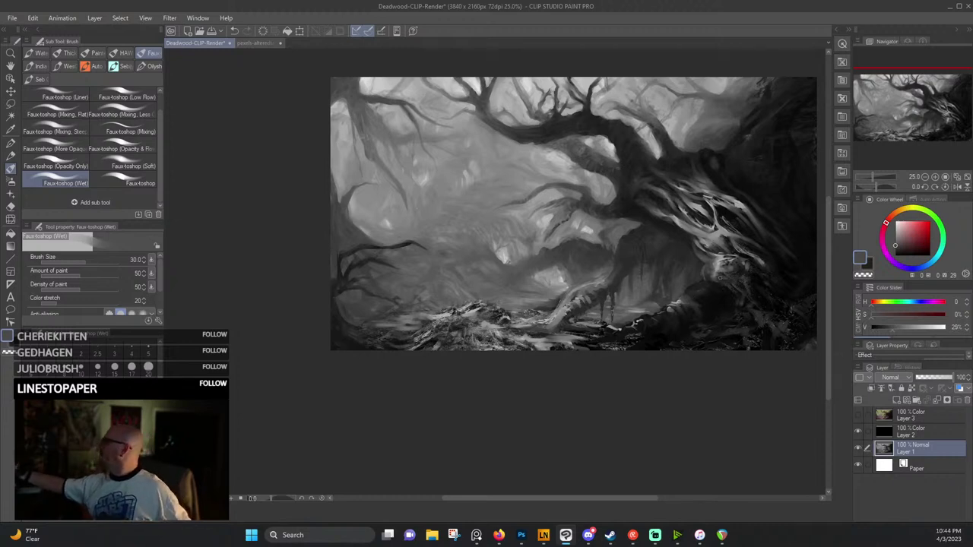
left_click(713, 275, "alt")
left_click_drag(714, 270, 724, 277)
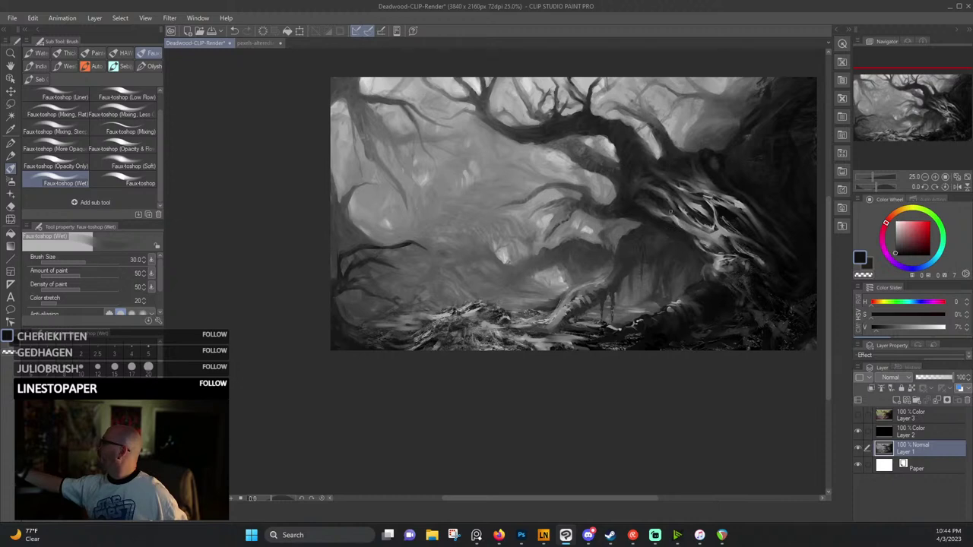
Refine the large tree's upper shoulder and streaked bark below the knot with dark greys sampled from the trunk.
left_click(638, 187, "alt")
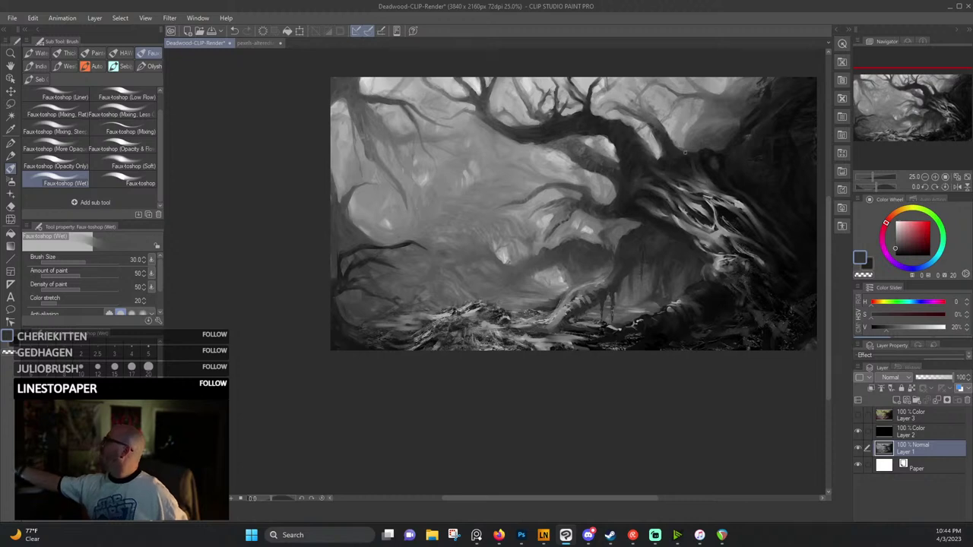
left_click(701, 182, "alt")
left_click(705, 175, "alt")
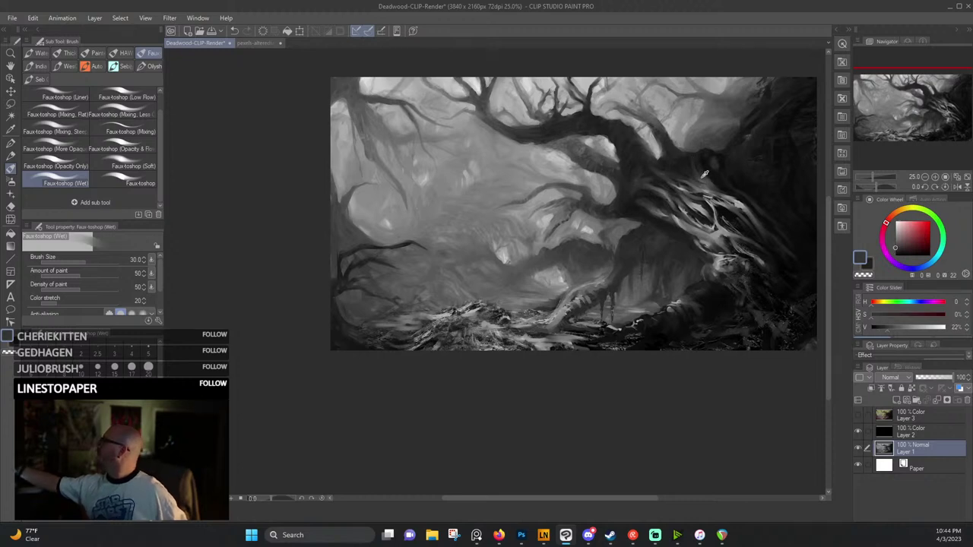
left_click(686, 158, "alt")
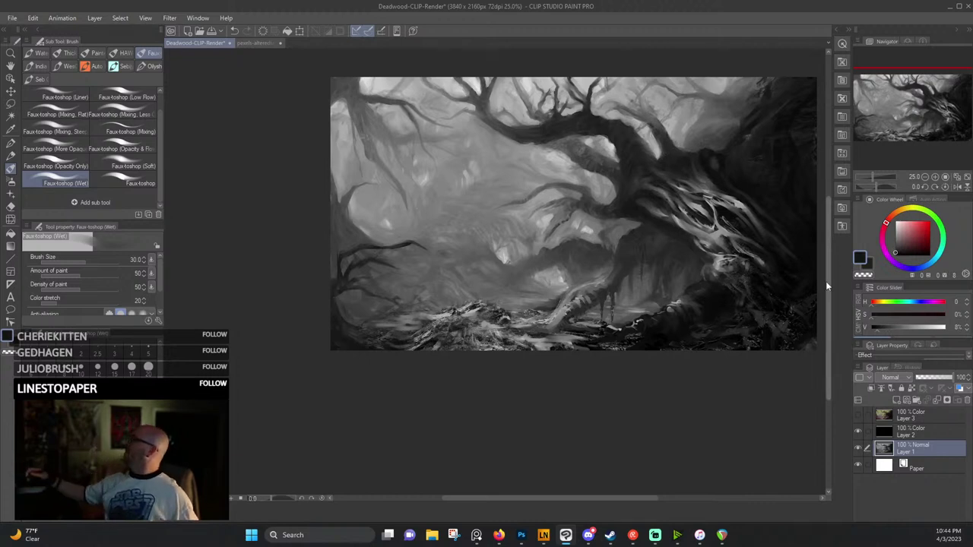
left_click(739, 206, "alt")
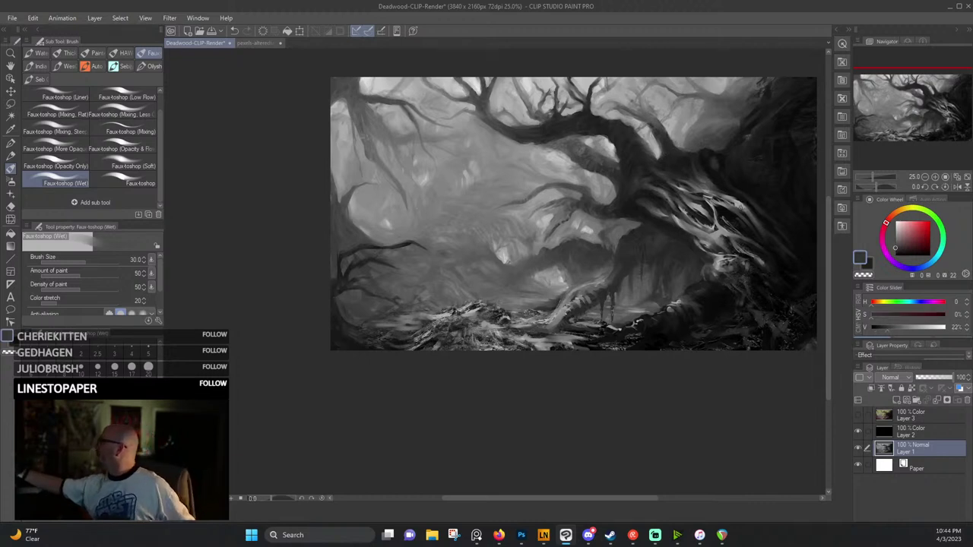
left_click(746, 220, "alt")
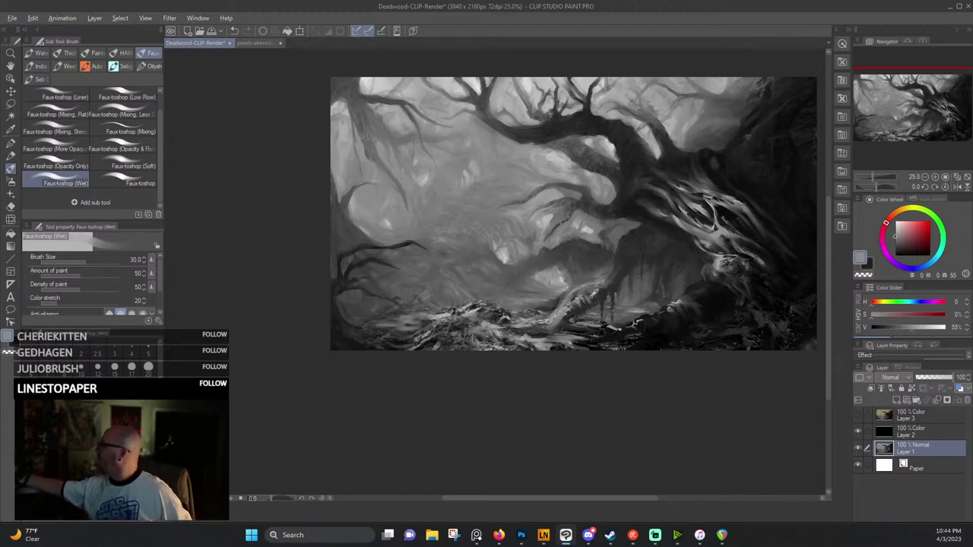
Paint light streaks on the ground between the two roots and model the right-hand root's tip with sampled light and dark greys.
left_click(586, 330, "alt")
left_click_drag(594, 334, 619, 329)
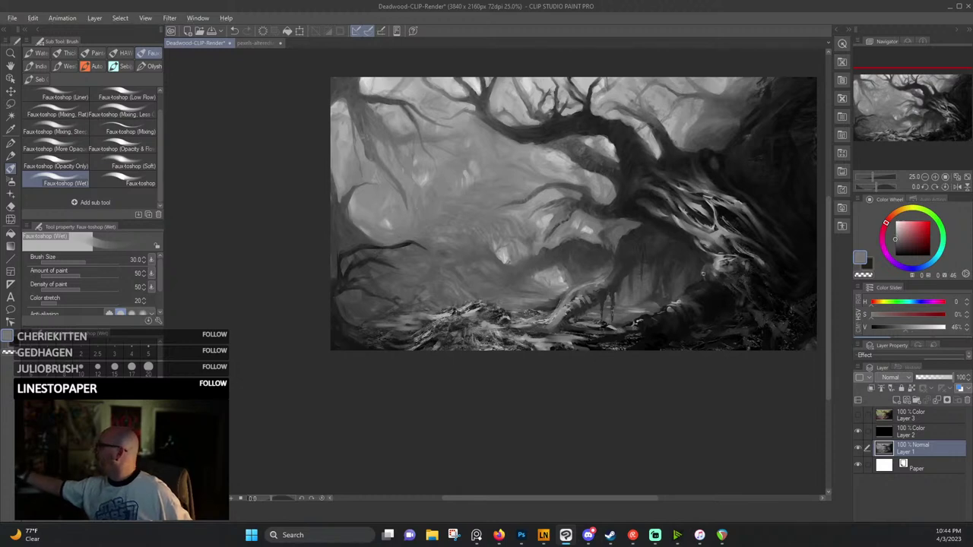
left_click_drag(663, 319, 665, 310)
left_click(681, 298, "alt")
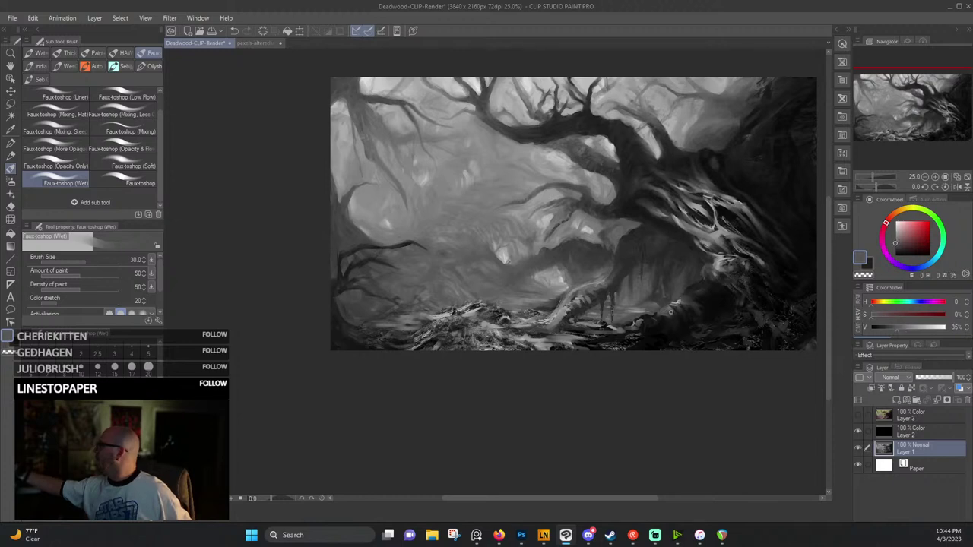
left_click(506, 252, "alt")
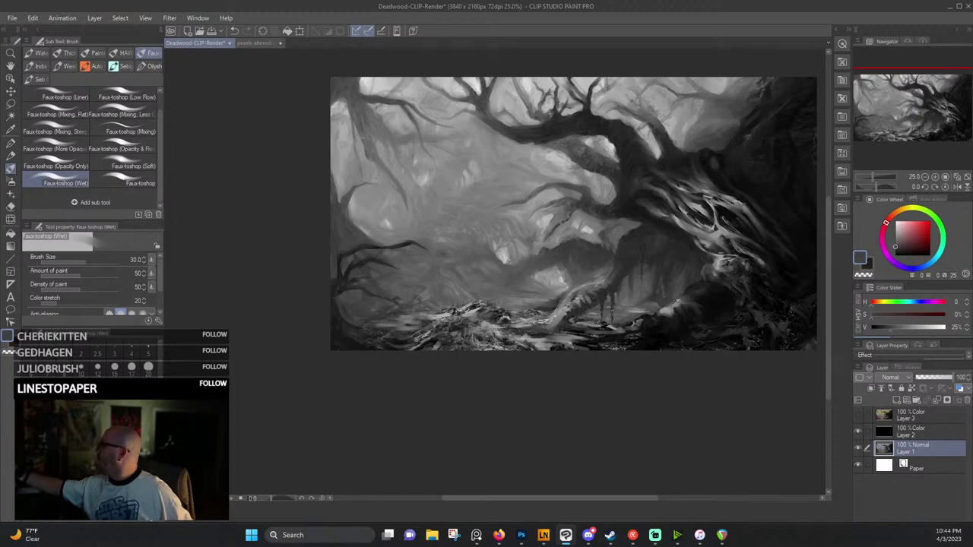
left_click(667, 307, "alt")
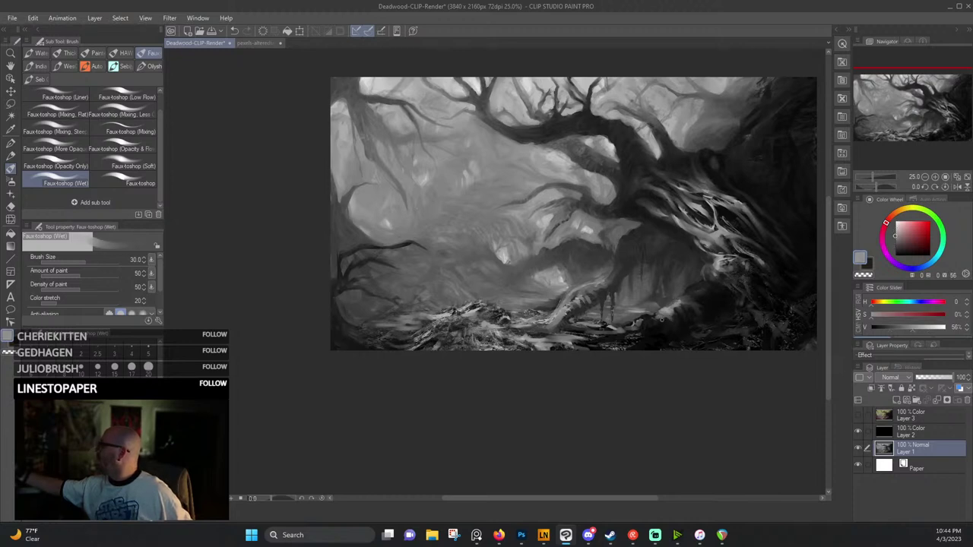
left_click(661, 313, "alt")
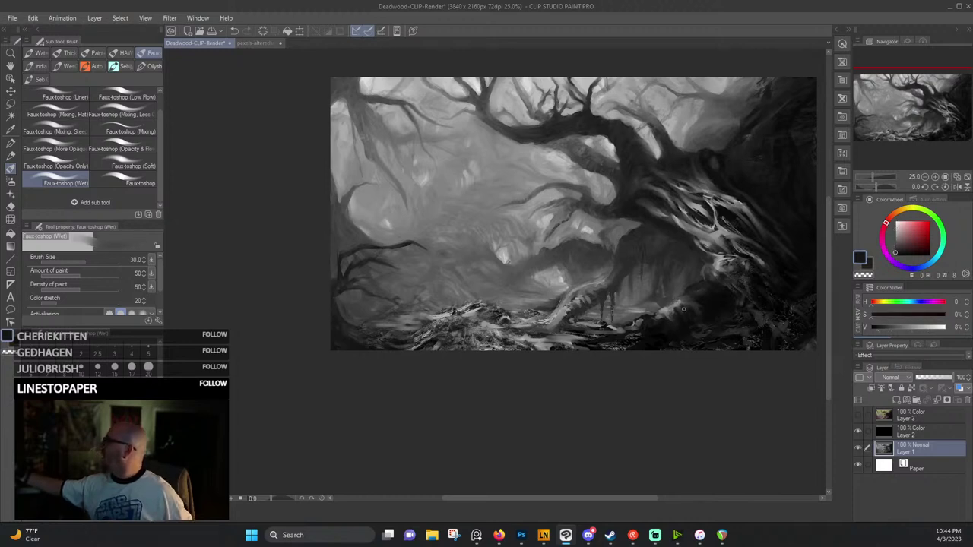
left_click(680, 305, "alt")
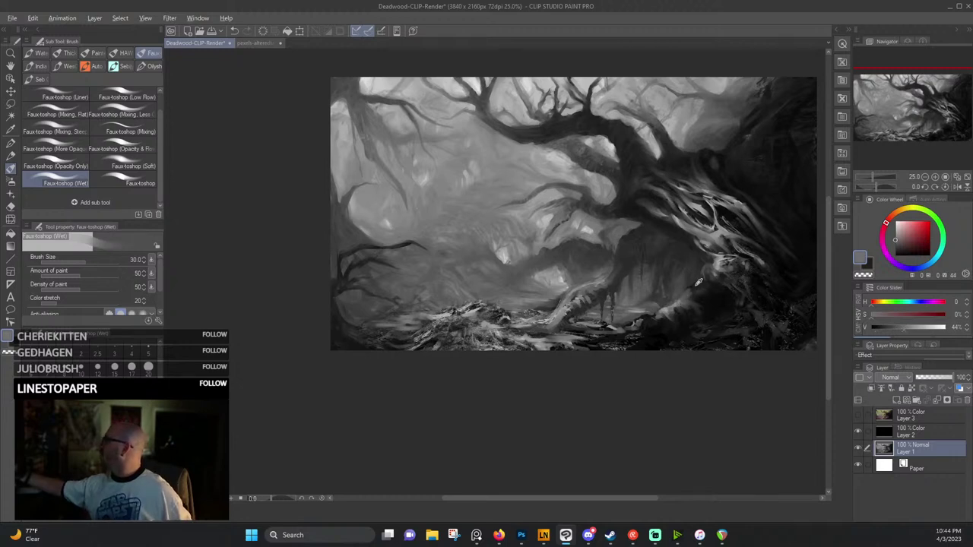
Refine the right-hand root's upper edge against the hollow behind it, using greys sampled along the edge.
left_click(690, 290, "alt")
left_click(685, 285, "alt")
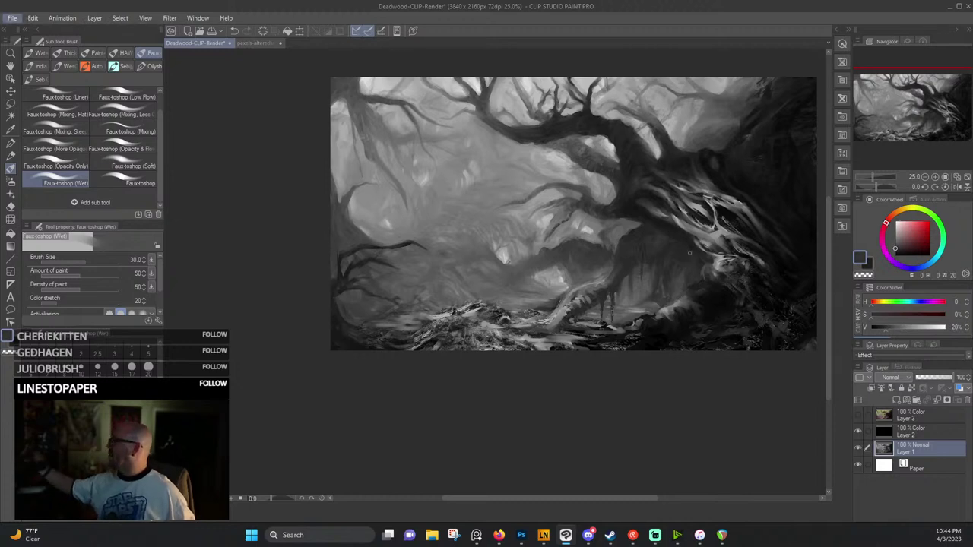
left_click(677, 283, "alt")
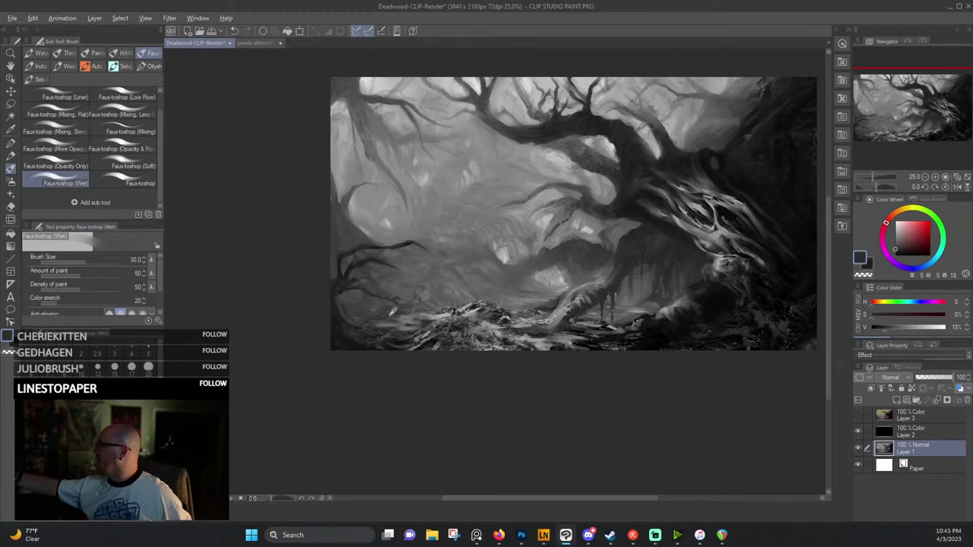
Blend the ground beside the rocky mound's left slope using dark greys sampled around it.
left_click(392, 311, "alt")
left_click_drag(414, 315, 434, 316)
left_click(426, 327, "alt")
left_click(396, 333, "alt")
left_click(386, 335, "alt")
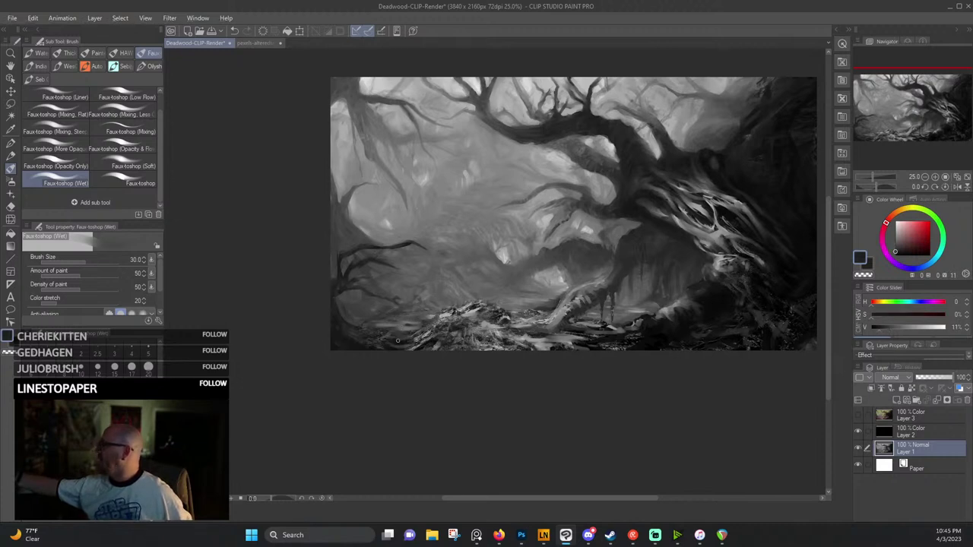
Smooth the ground in the painting's lower-left corner into shadow with sampled dark greys.
left_click(365, 324, "alt")
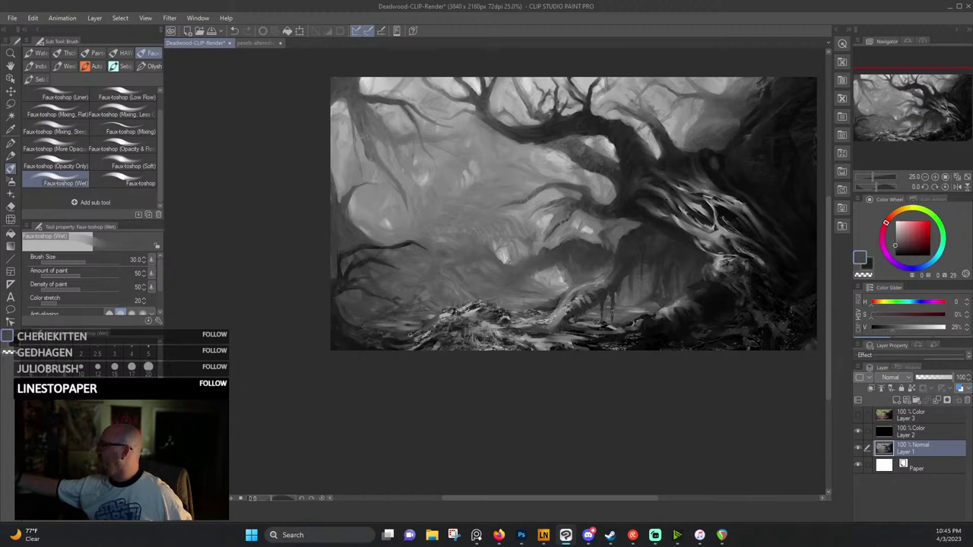
left_click(363, 323, "alt")
left_click(359, 325, "alt")
mouse_move(383, 326)
left_mouse_down()
mouse_move(349, 327)
mouse_move(395, 332)
mouse_move(367, 324)
mouse_move(421, 322)
mouse_move(334, 311)
left_mouse_up()
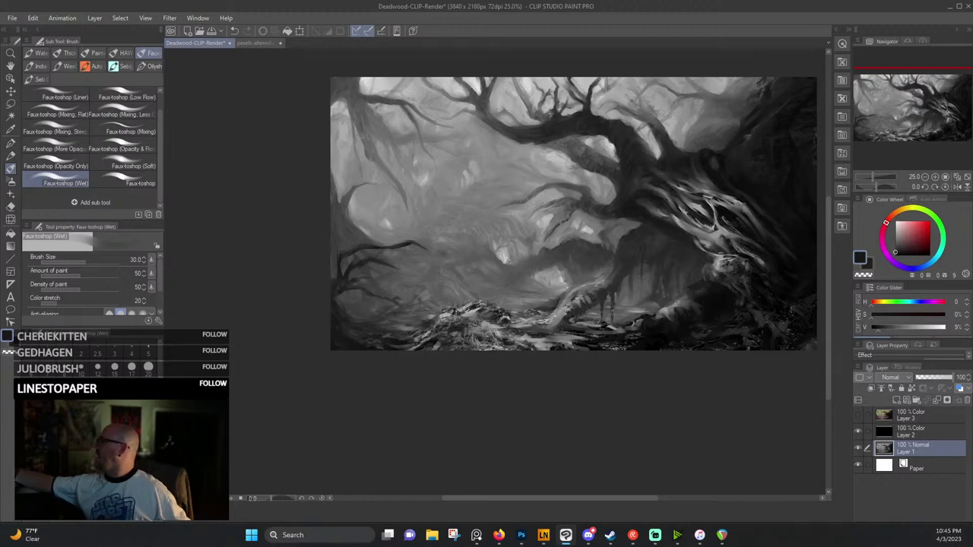
Paint dark strokes across the foreground ground below and to the right of the rocky mound.
left_click_drag(484, 322, 538, 330)
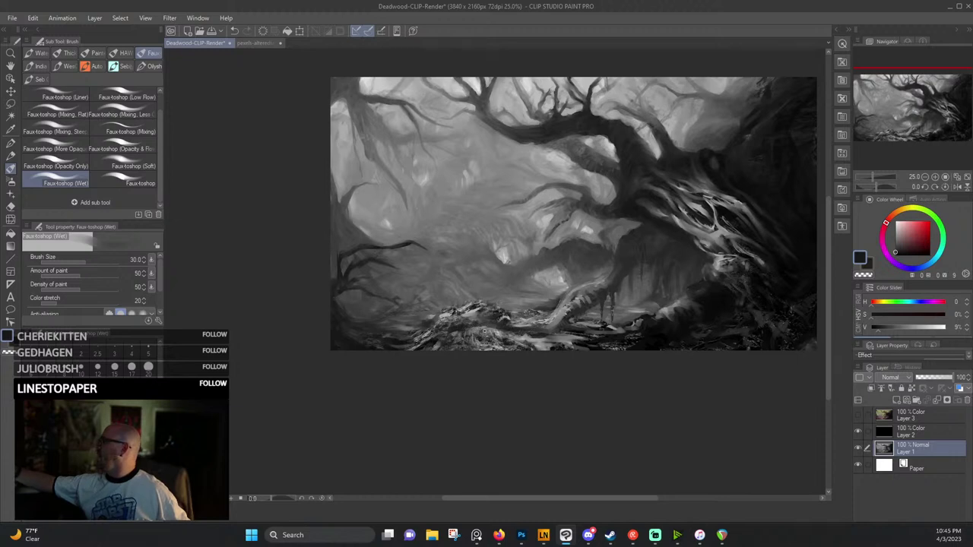
mouse_move(507, 343)
left_mouse_down()
mouse_move(558, 345)
mouse_move(541, 347)
left_mouse_up()
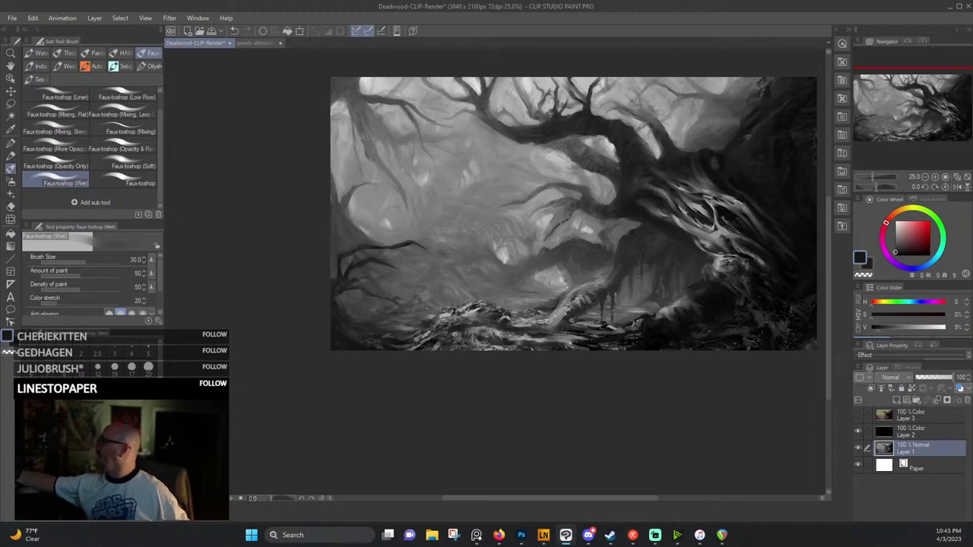
left_click(434, 341, "alt")
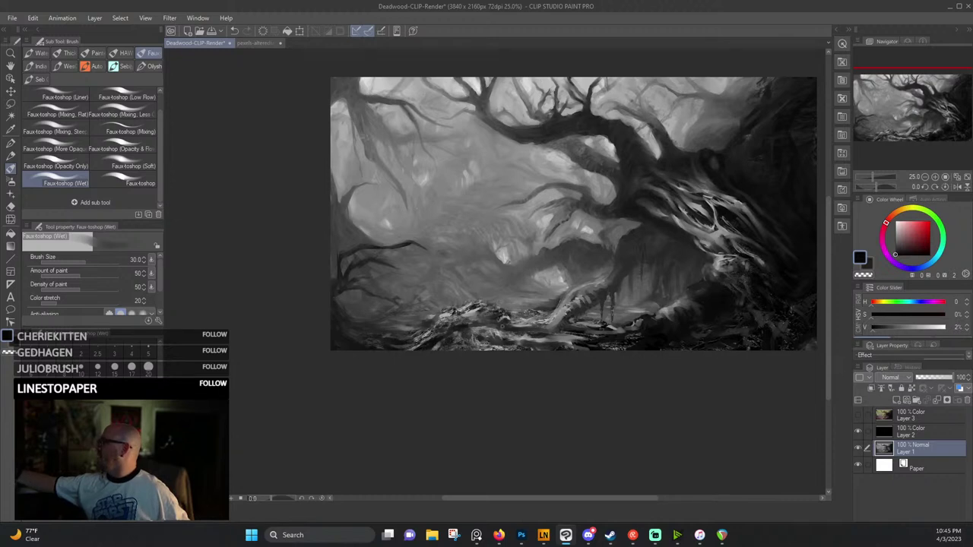
Add light grey highlights along the crest of the rocky mound, sampling greys from the mound and the background mist.
left_click(496, 322, "alt")
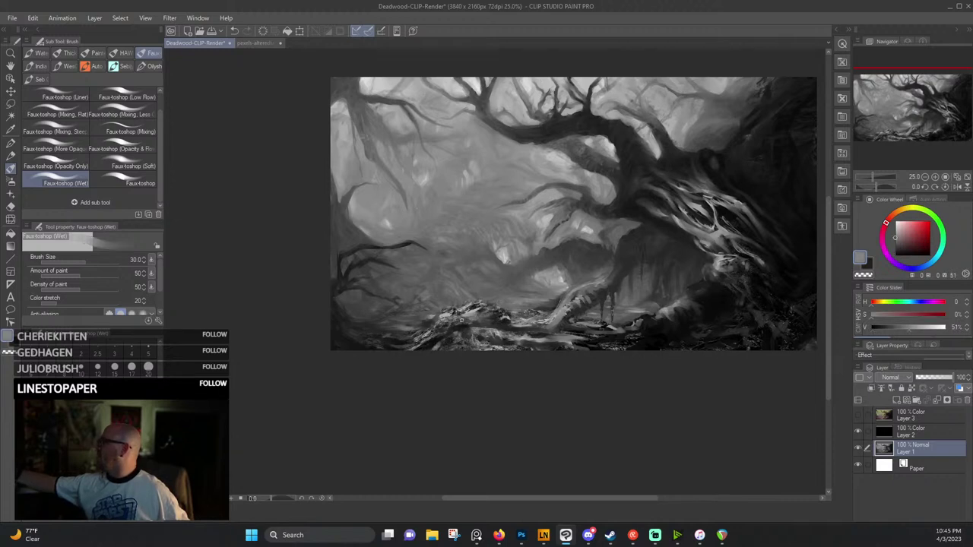
left_click(462, 318, "alt")
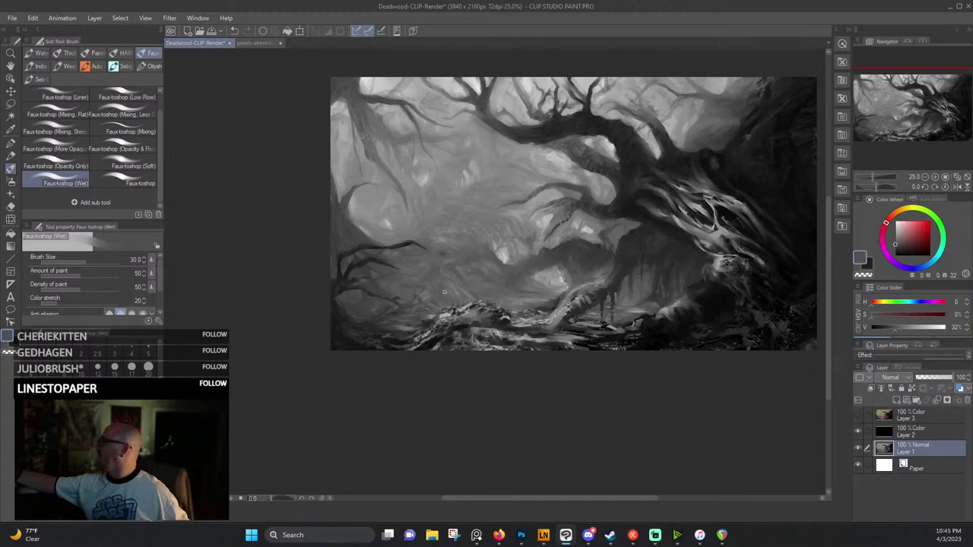
left_click(592, 230, "alt")
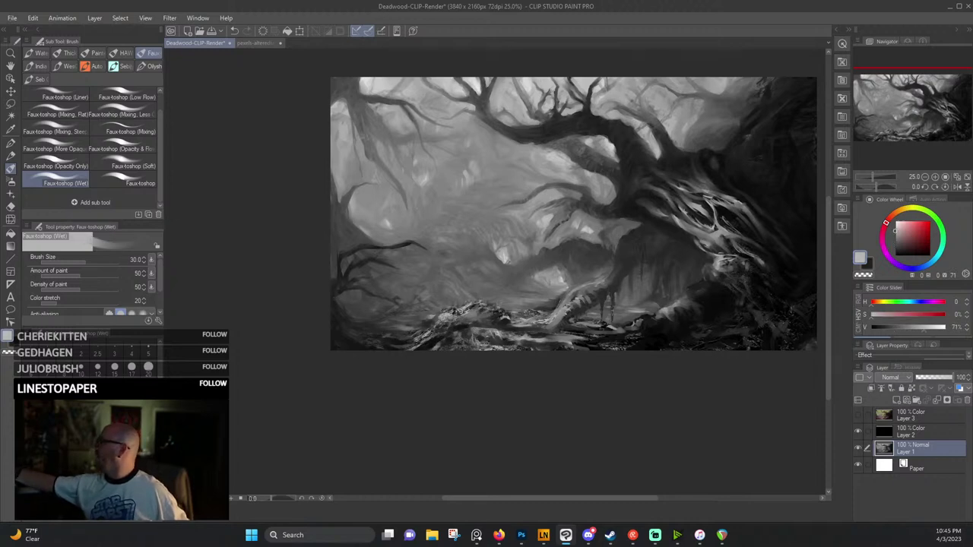
left_click_drag(464, 314, 494, 312)
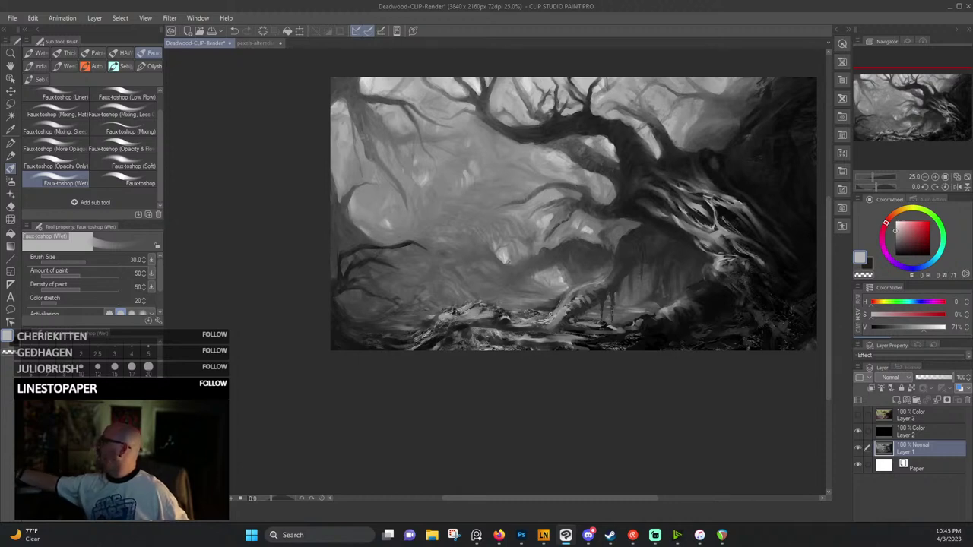
Show the hidden Color-mode Layer 3 and add a new layer above it.
key("e")
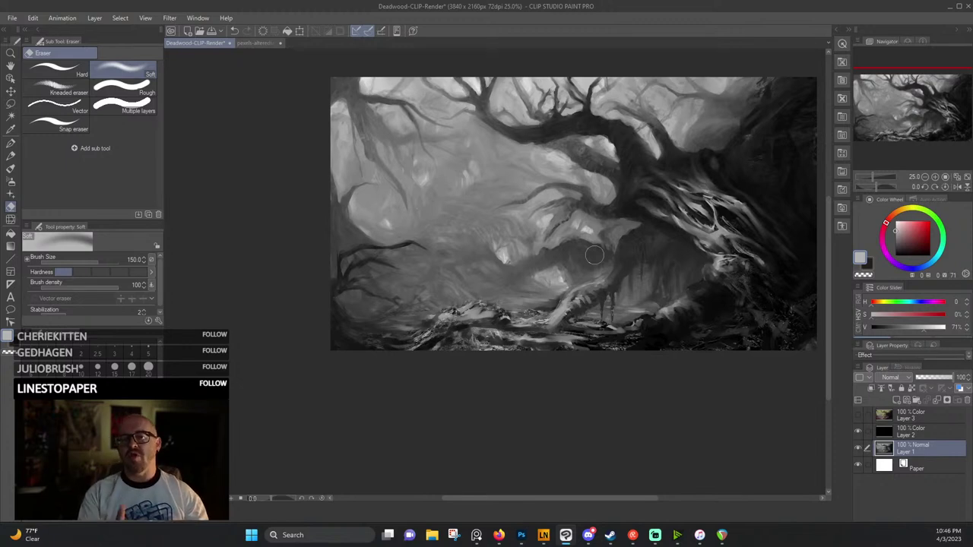
left_click(858, 415)
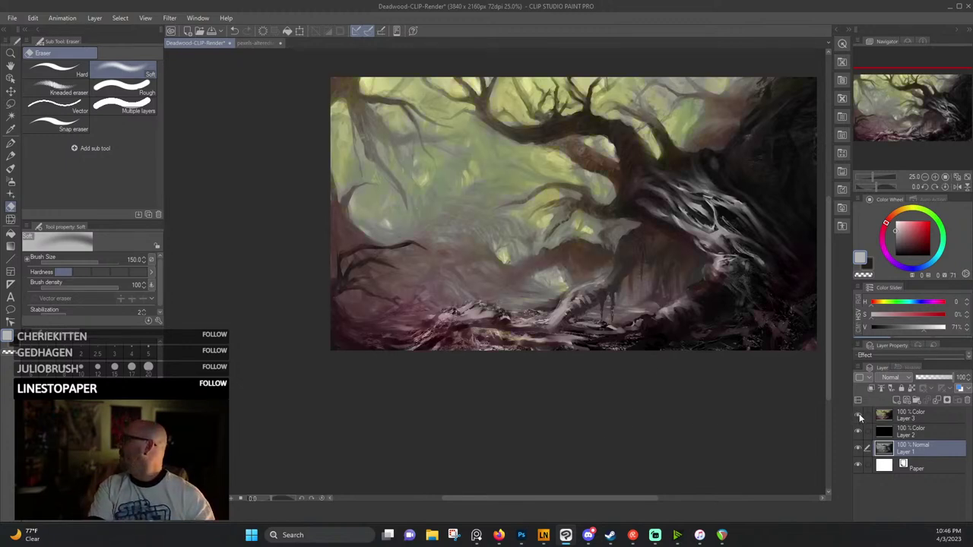
left_click(917, 421)
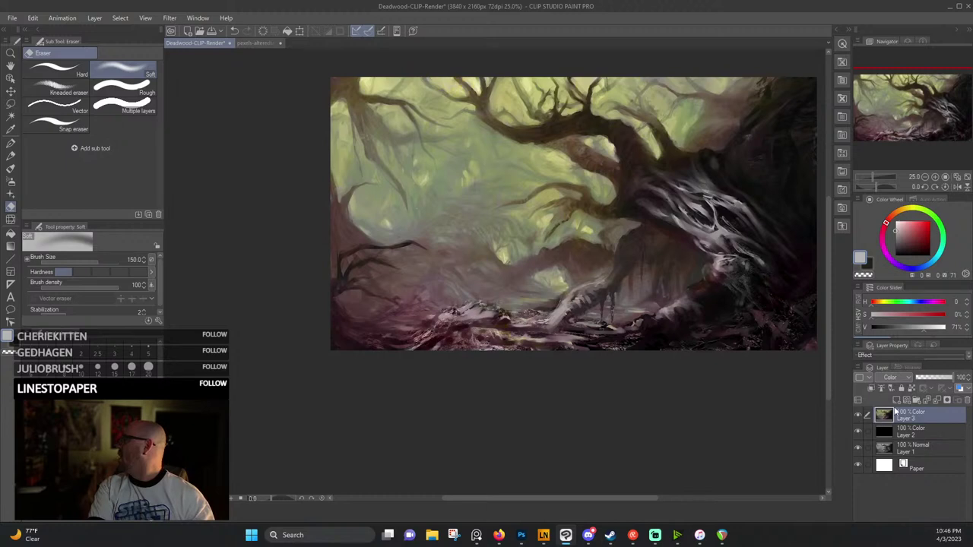
left_click(895, 400)
scroll(541, 196, "up", 1)
scroll(532, 205, "down", 2)
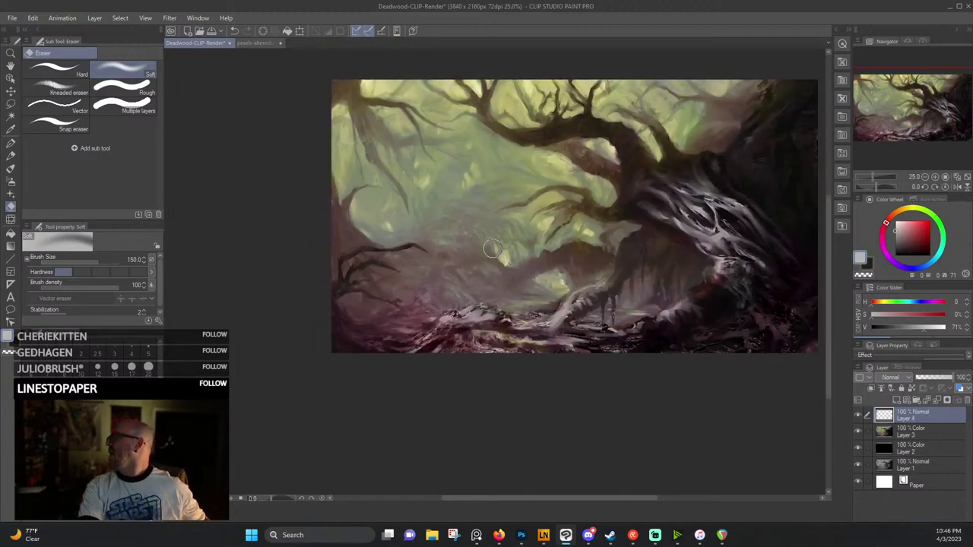
scroll(517, 297, "up", 1)
scroll(520, 302, "up", 1)
scroll(521, 304, "down", 1)
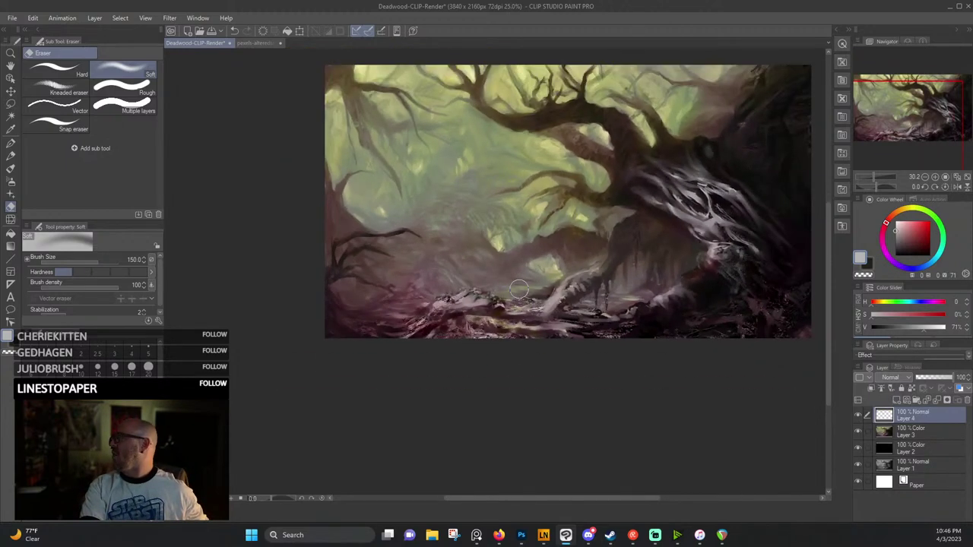
scroll(512, 249, "up", 1)
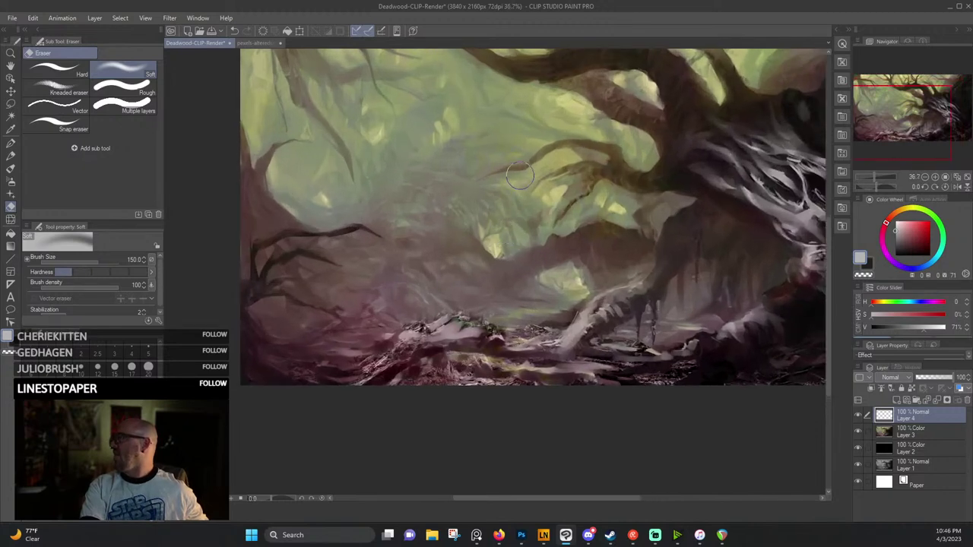
scroll(422, 156, "down", 1)
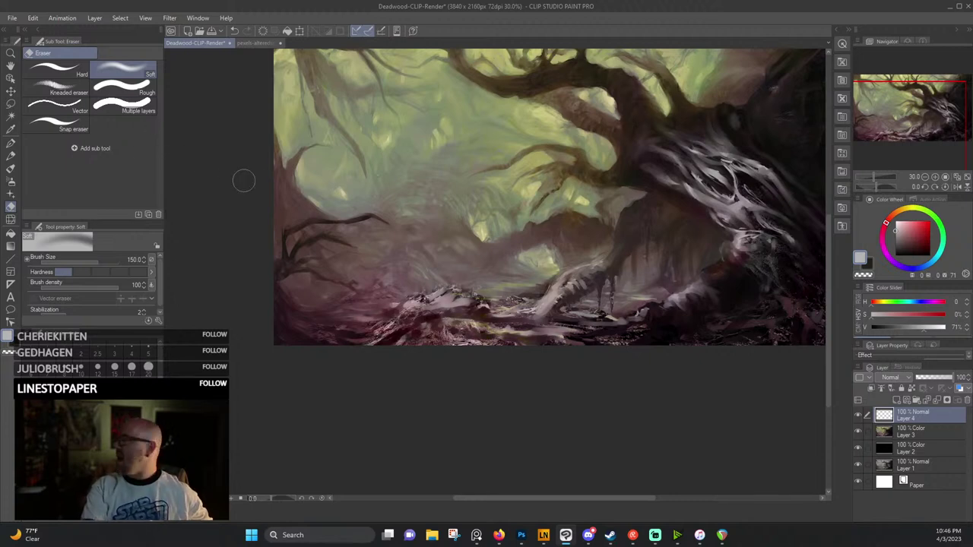
Switch from the eraser to the Soft airbrush and enlarge it to size 700.
key("b")
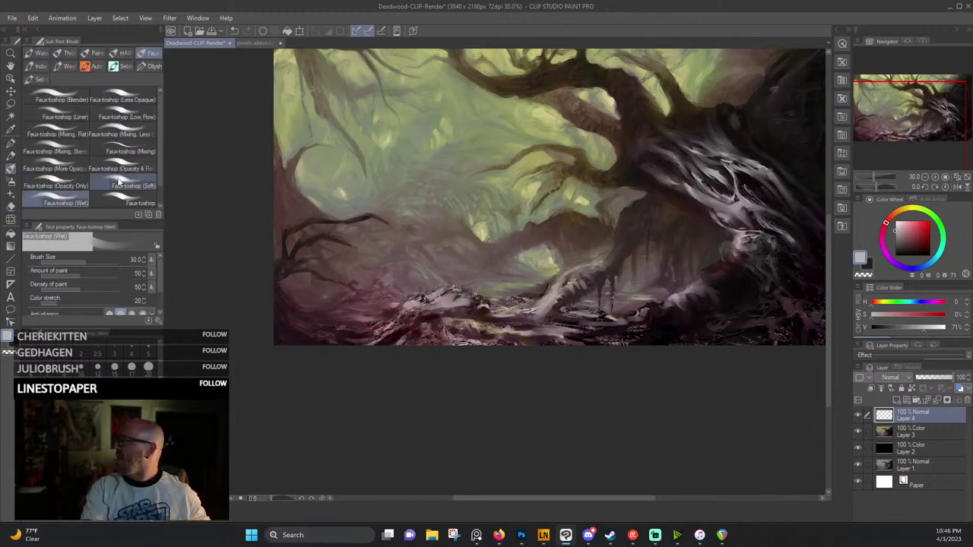
left_click(11, 182)
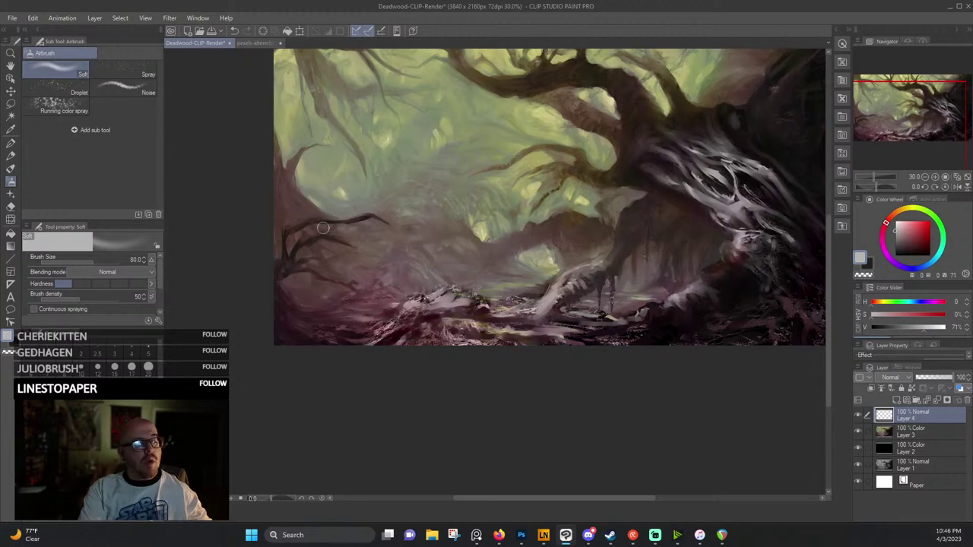
key("bracketright")
key("bracketright")
key("bracketright")
key("bracketright")
key("bracketright")
key("bracketright")
key("bracketright")
key("bracketright")
key("bracketright")
key("bracketright")
key("bracketright")
key("bracketright")
key("bracketleft")
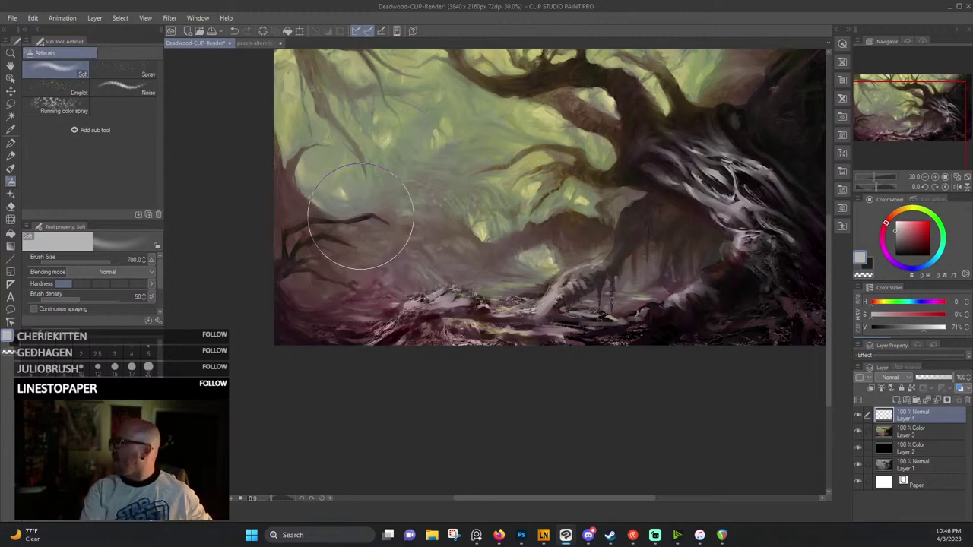
Sample the pale yellow of the misty background and set Layer 4's blending mode to Color dodge.
left_click(346, 190, "alt")
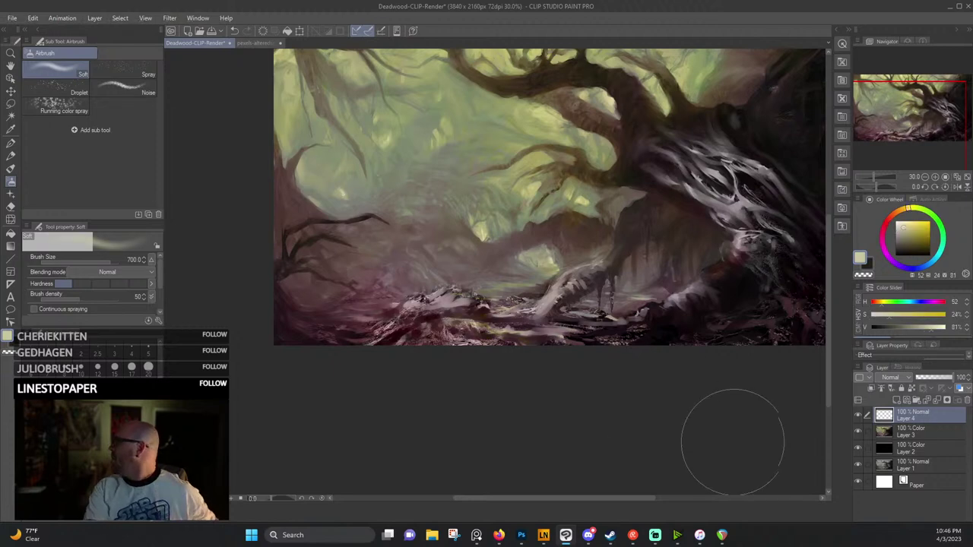
left_click(907, 379)
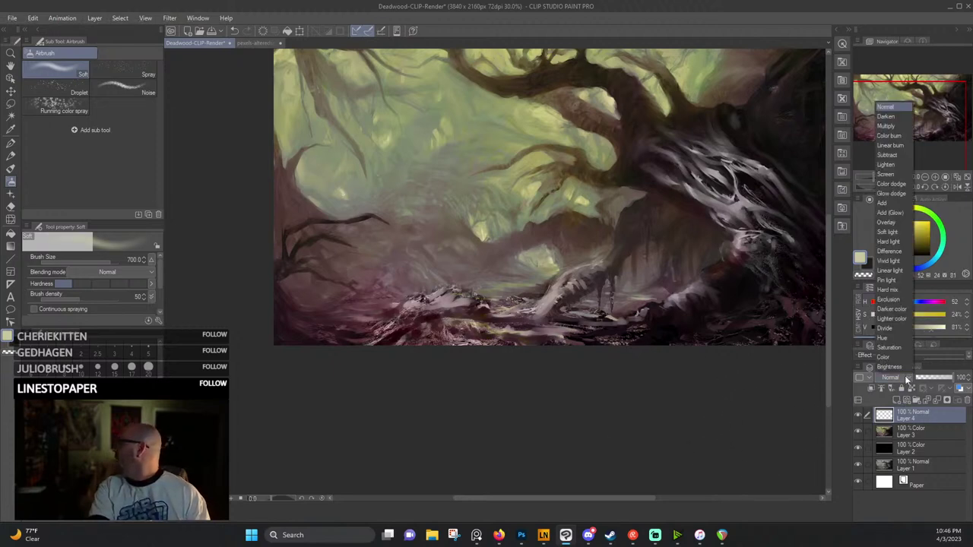
left_click(895, 183)
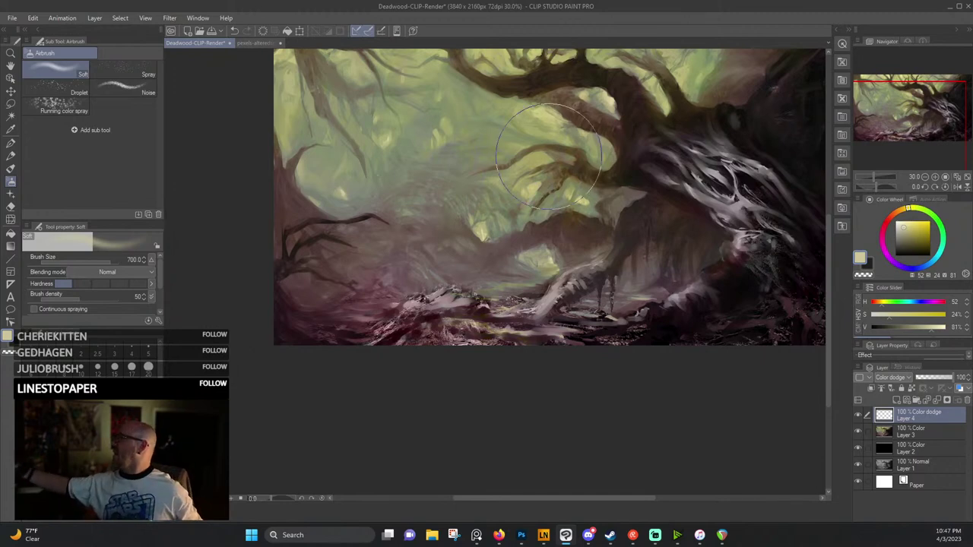
Airbrush a pale yellow glow over the rocky mound, the hollow under the tree and the twisted trunk roots on Layer 4.
left_click_drag(565, 274, 641, 244)
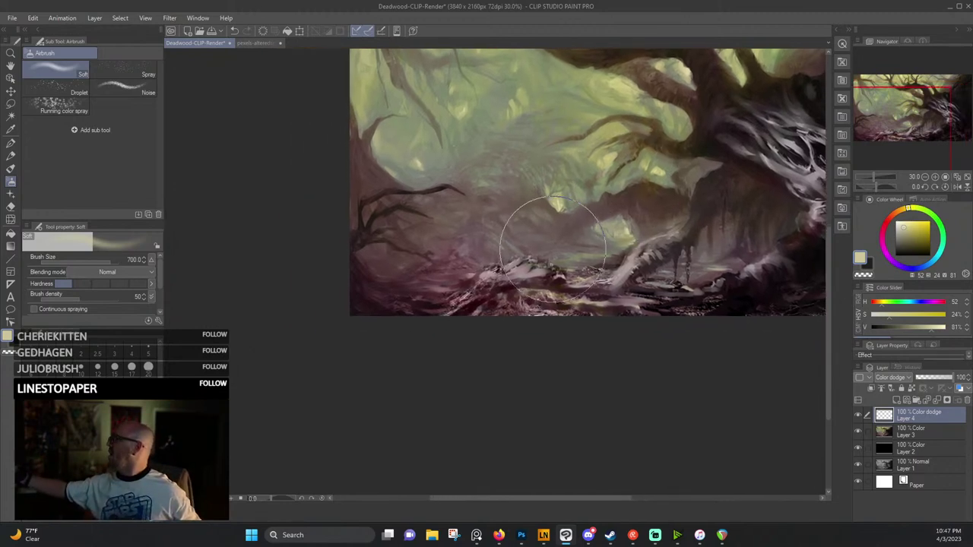
left_click_drag(494, 265, 575, 248)
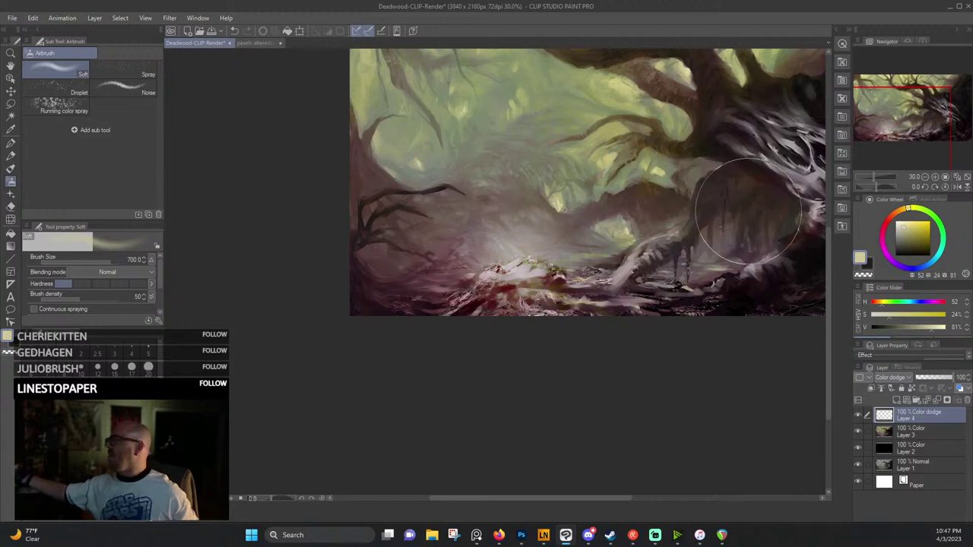
left_click_drag(721, 216, 619, 218)
left_click_drag(532, 262, 588, 224)
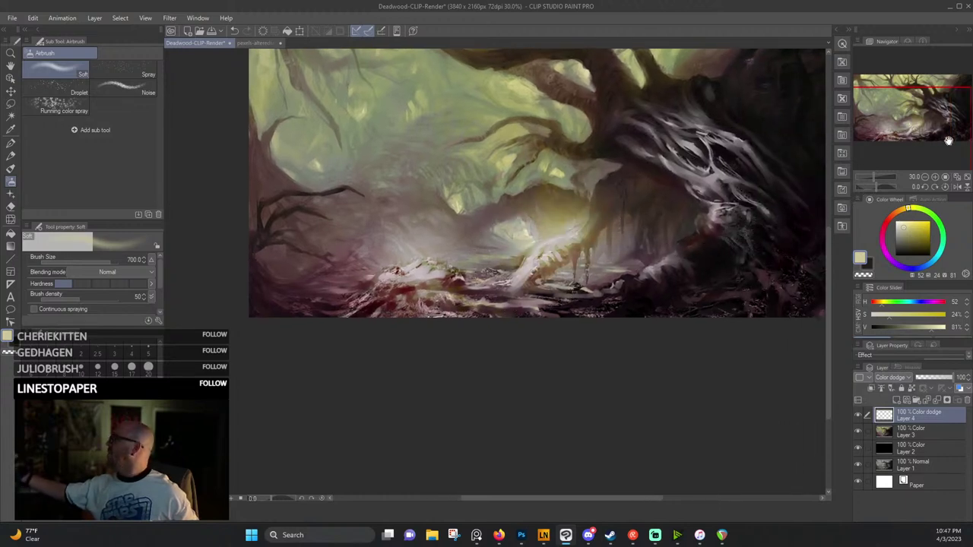
scroll(591, 266, "up", 1)
mouse_move(591, 266)
left_mouse_down()
mouse_move(532, 206)
mouse_move(646, 228)
left_mouse_up()
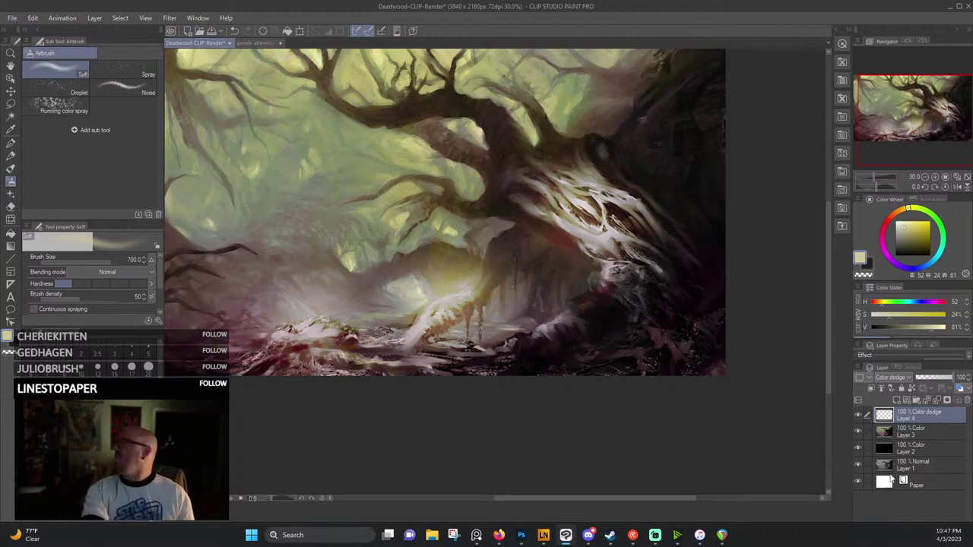
Examine the colour-dodge glow on the twisted trunk roots up close.
scroll(779, 370, "up", 5)
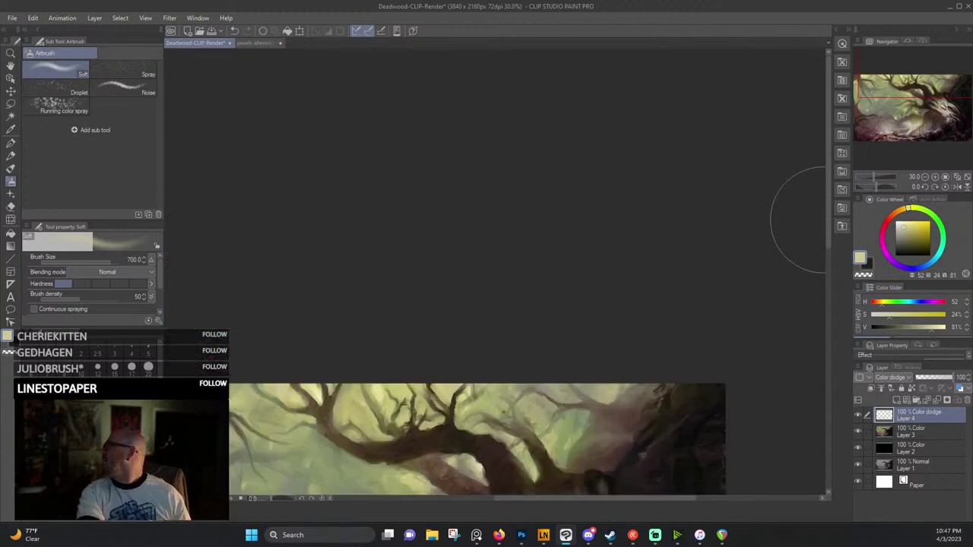
scroll(805, 251, "down", 5)
scroll(676, 304, "up", 3)
scroll(662, 307, "up", 2)
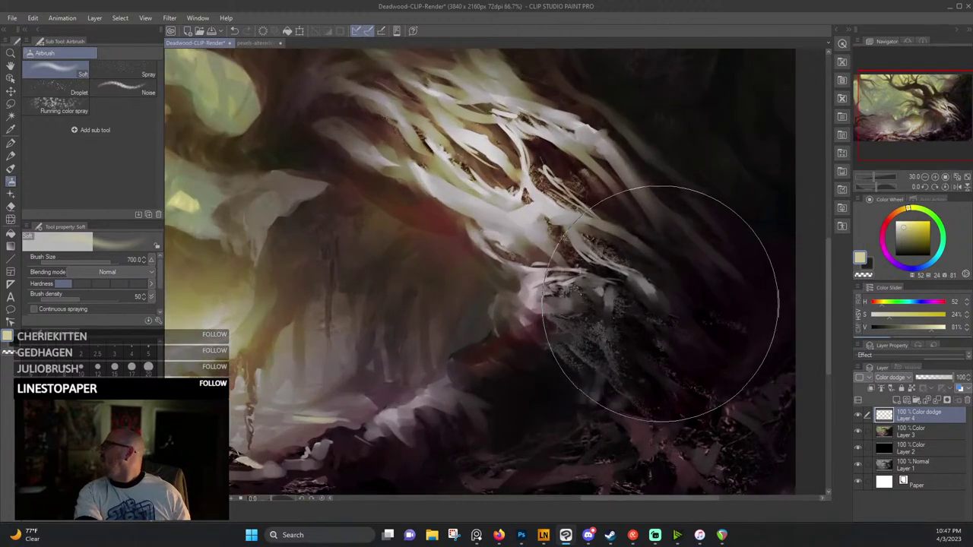
left_click_drag(500, 152, 516, 261)
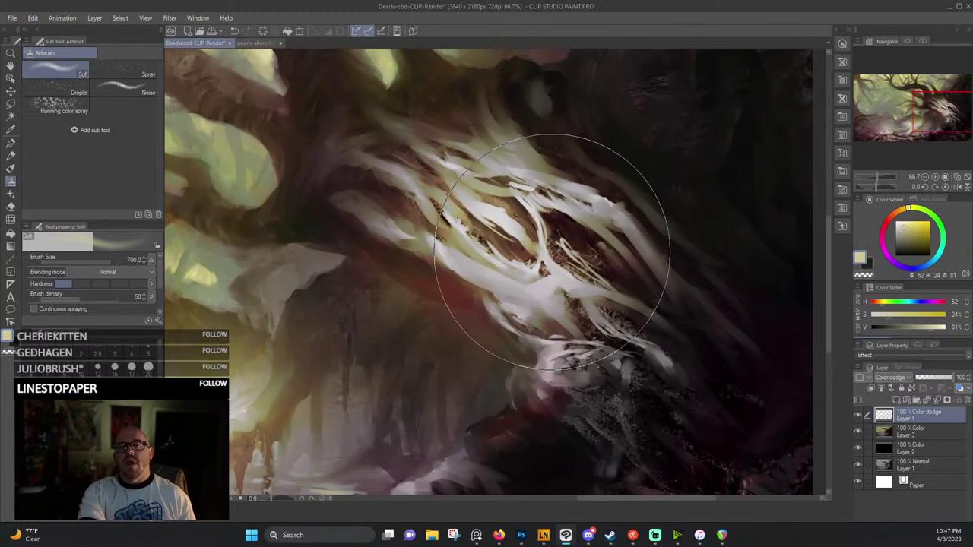
scroll(525, 320, "up", 2)
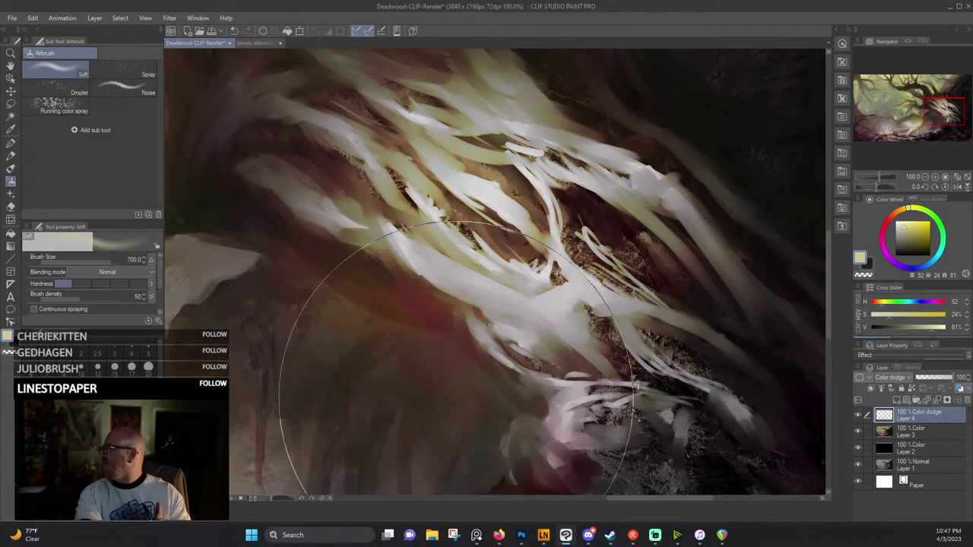
Switch to the reference board and examine the lighting on the foreground vines in the green jungle painting.
mouse_move(654, 534)
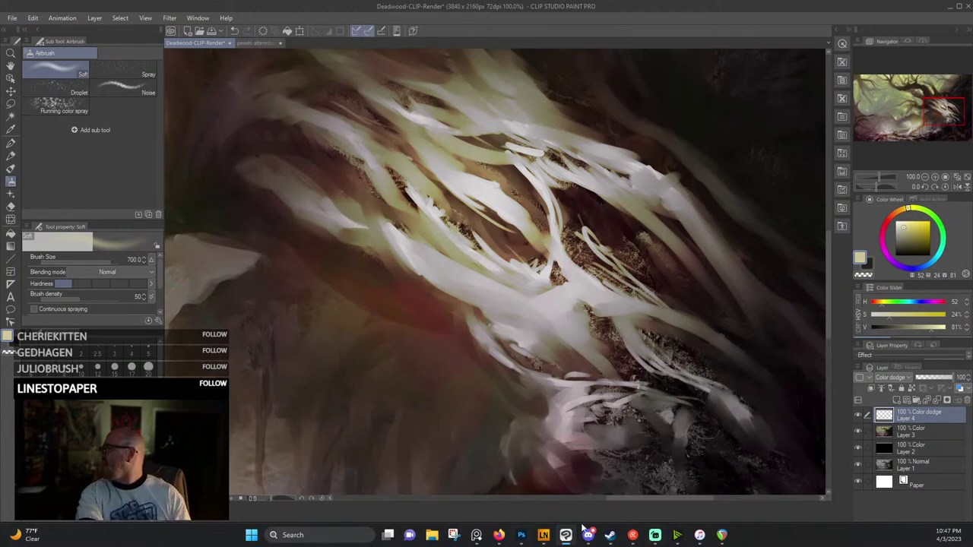
left_click(475, 535)
scroll(487, 438, "up", 10)
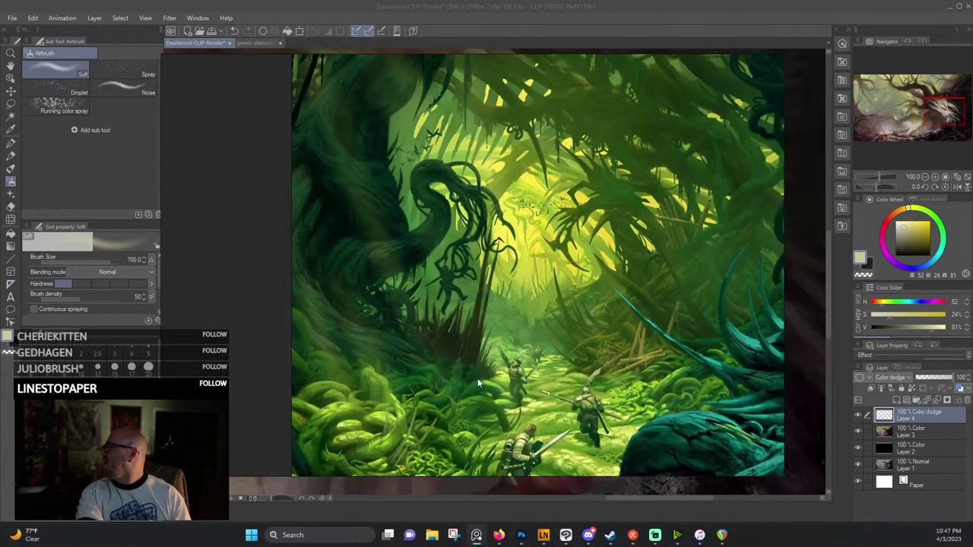
scroll(589, 313, "up", 3)
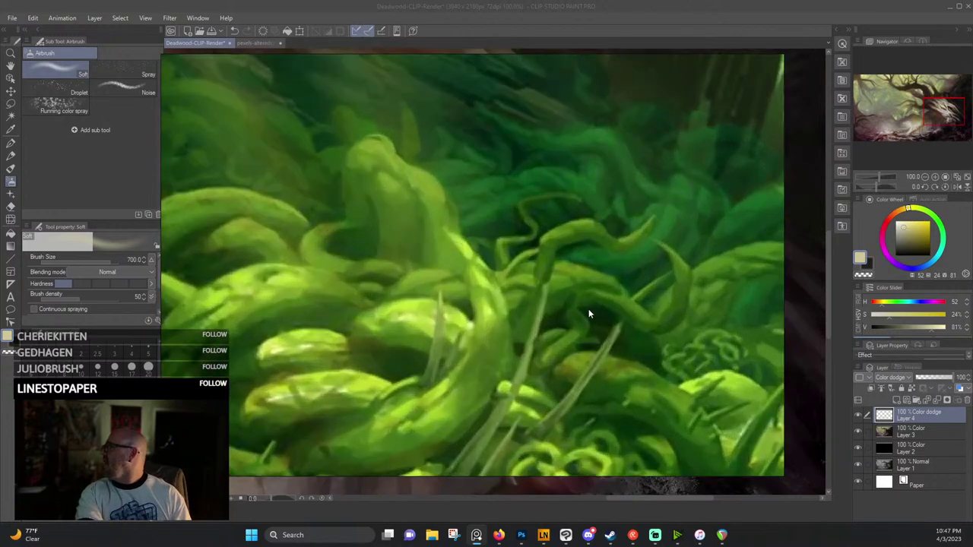
scroll(548, 281, "down", 5)
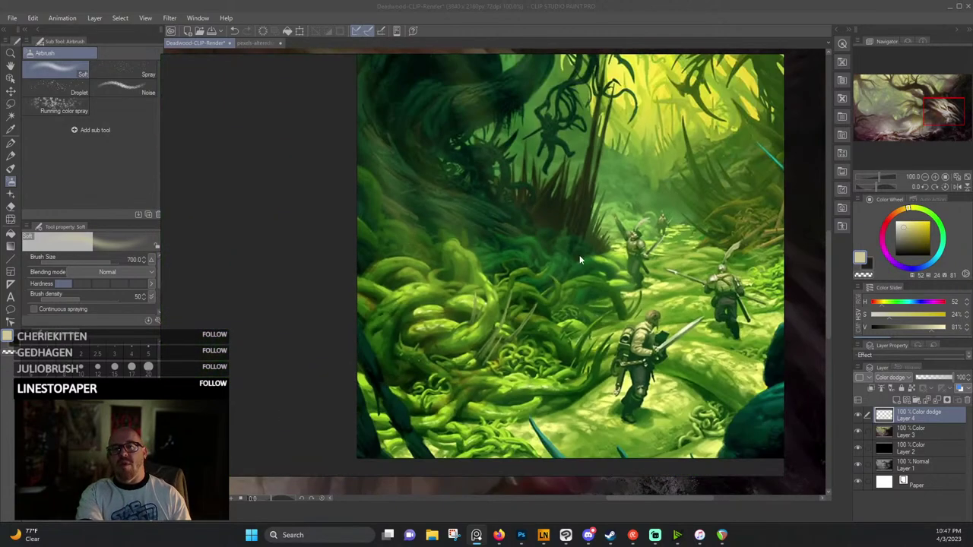
scroll(579, 255, "down", 5)
scroll(547, 264, "down", 4)
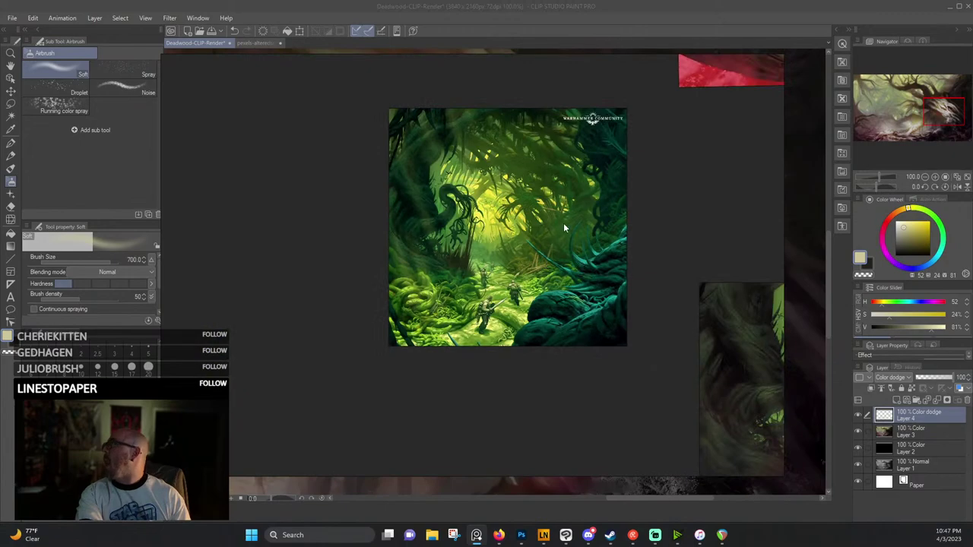
Examine the bark texture and light on the twisted trunks in the red forest reference painting.
left_click_drag(563, 225, 254, 324)
left_click_drag(467, 187, 318, 429)
scroll(393, 255, "up", 6)
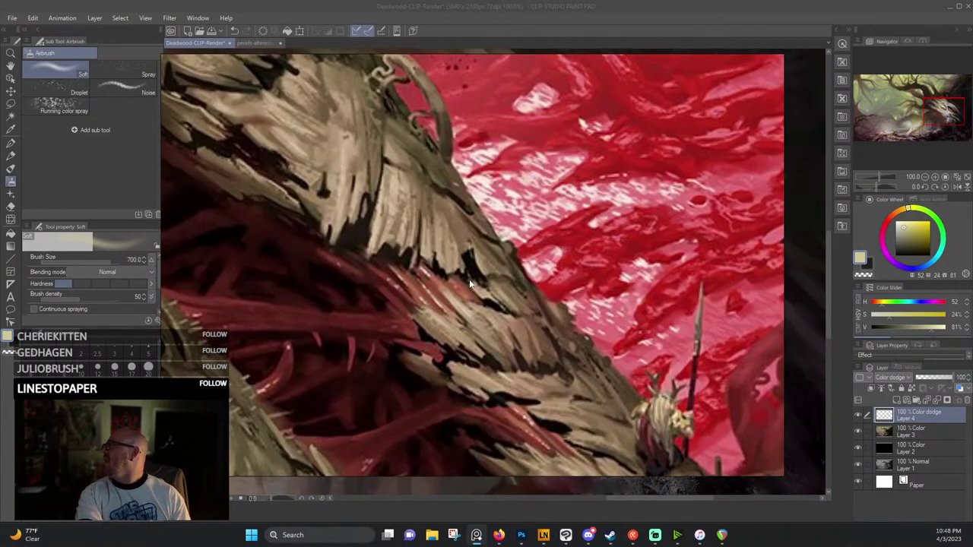
scroll(426, 312, "down", 6)
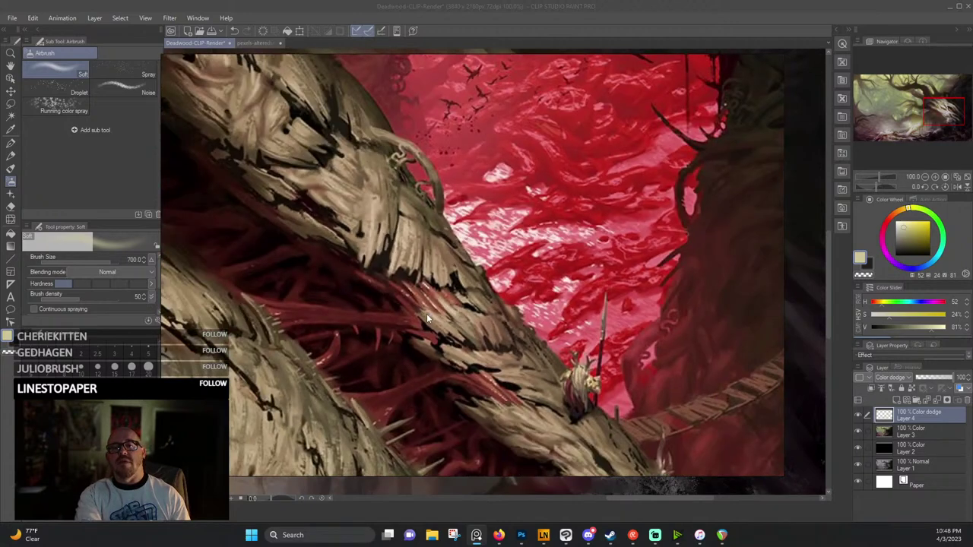
scroll(570, 220, "up", 6)
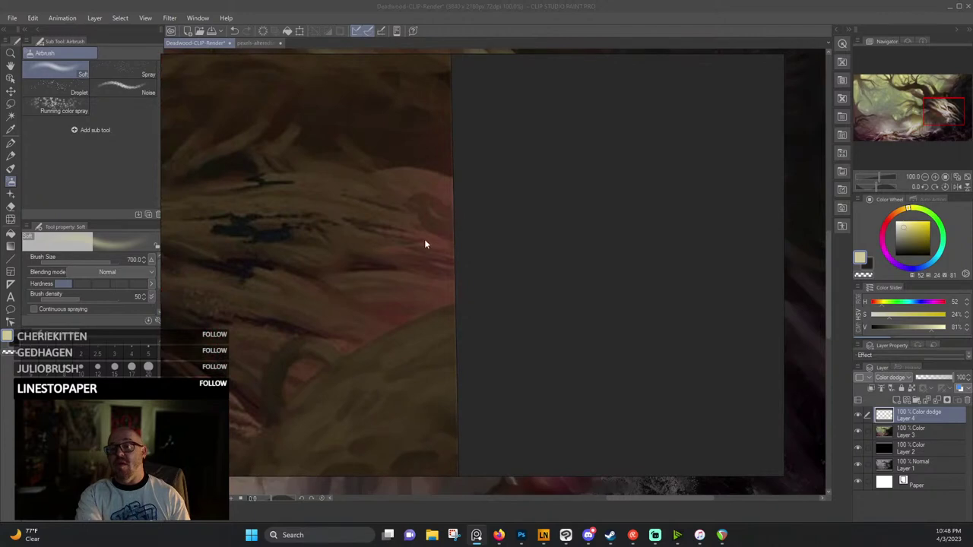
scroll(228, 258, "down", 5)
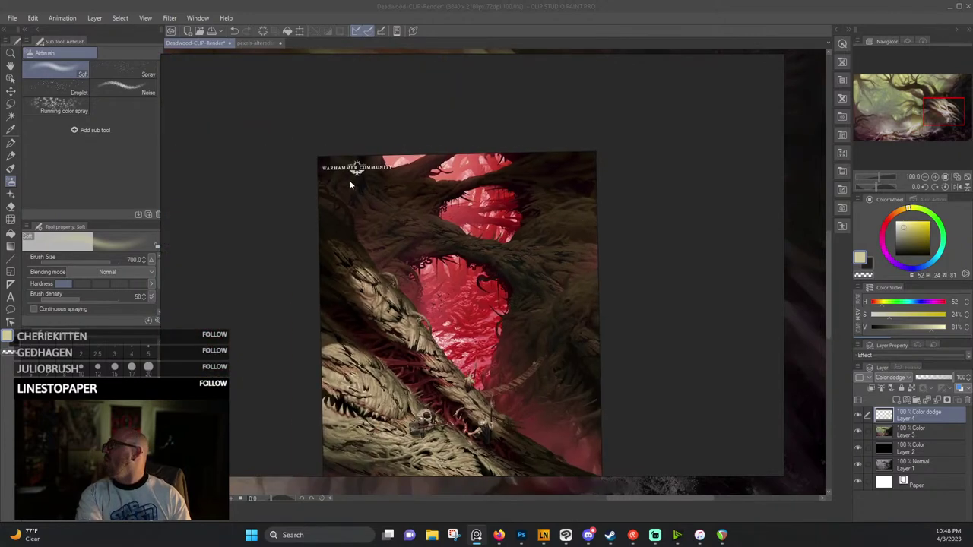
scroll(350, 184, "up", 4)
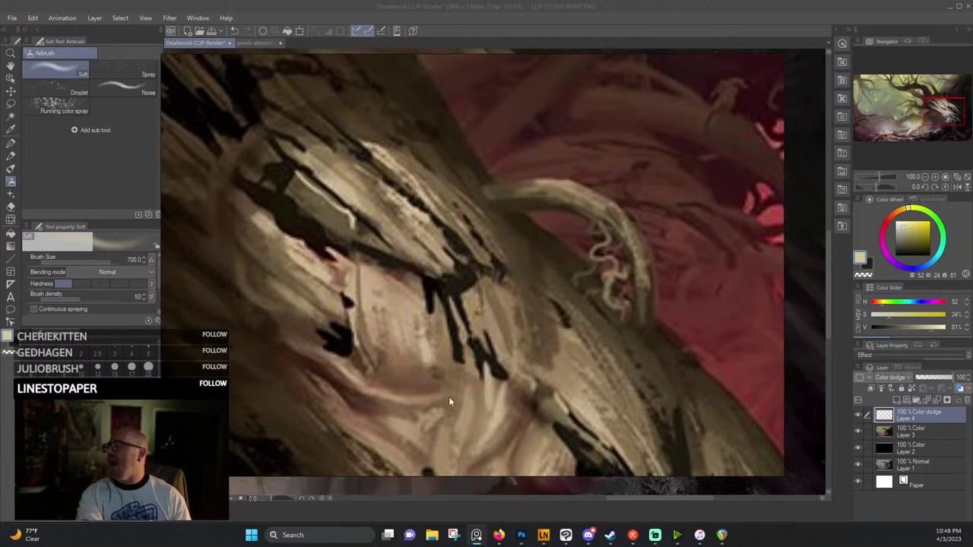
scroll(510, 245, "up", 1)
scroll(393, 308, "down", 3)
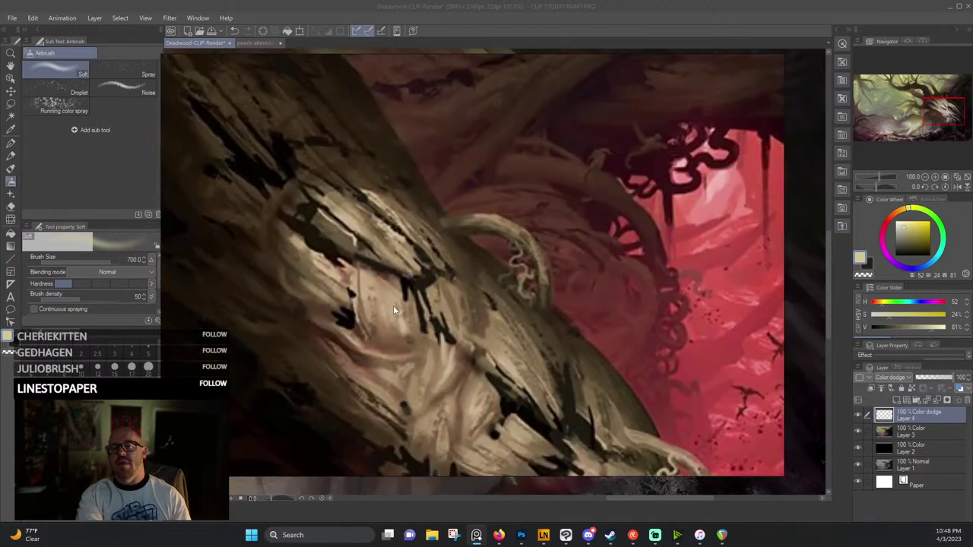
scroll(451, 298, "down", 2)
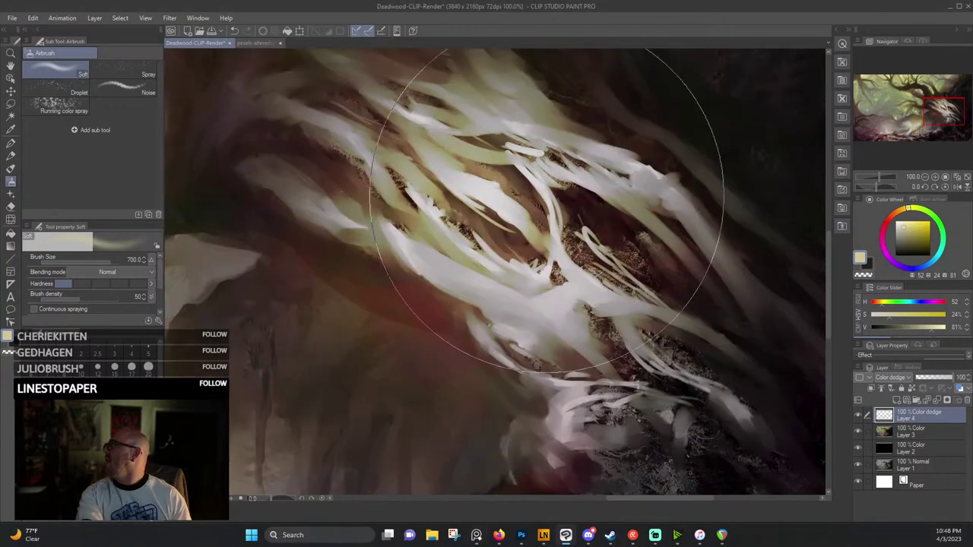
Lower the opacity of the Color dodge Layer 4 to 47% to soften the glow across the painting.
scroll(564, 250, "down", 1)
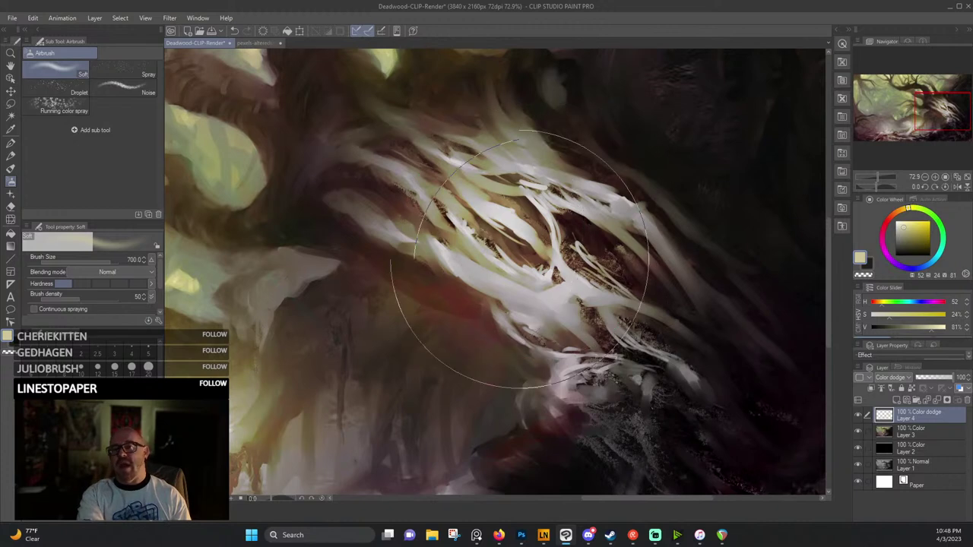
left_click_drag(950, 378, 935, 380)
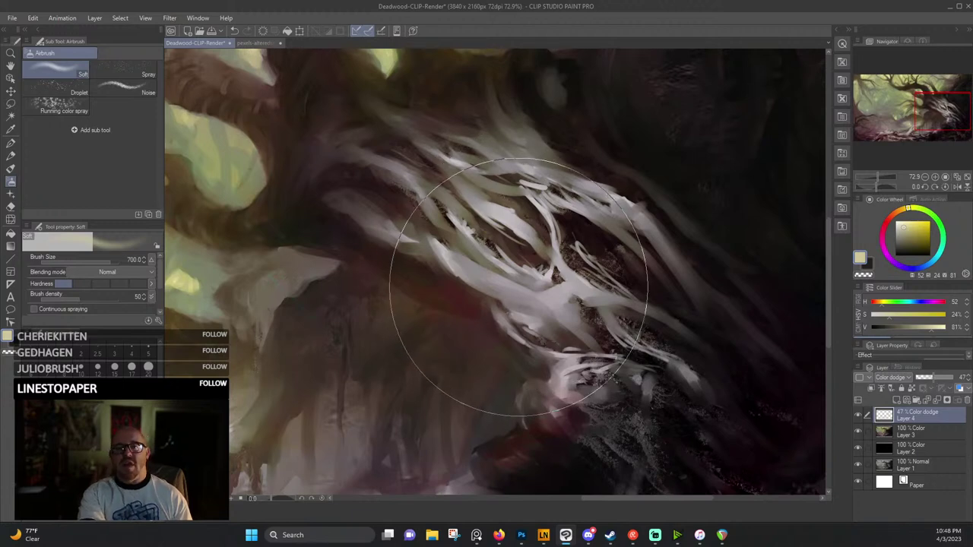
scroll(519, 288, "down", 8)
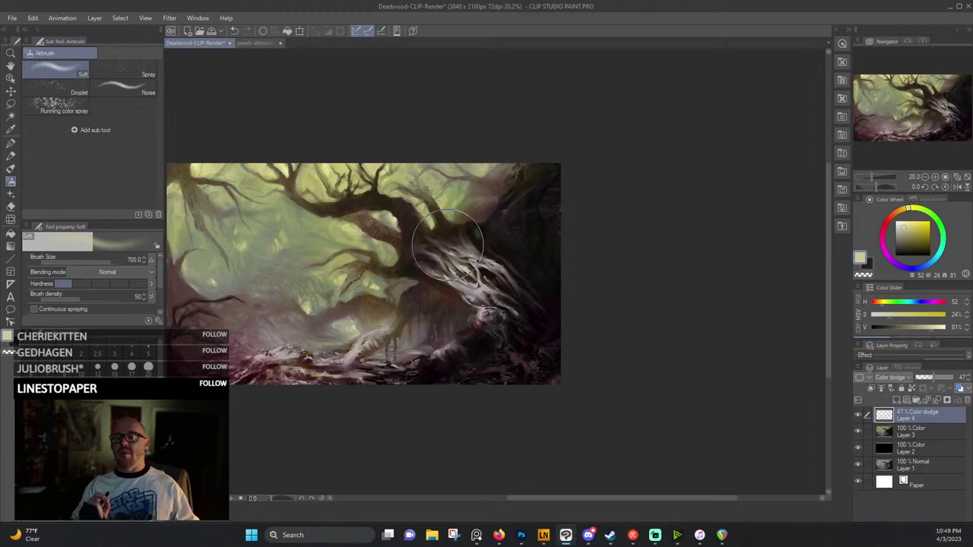
Shrink the Soft airbrush to size 70 for the bright gap in the fork of the main trunk.
scroll(323, 185, "up", 6)
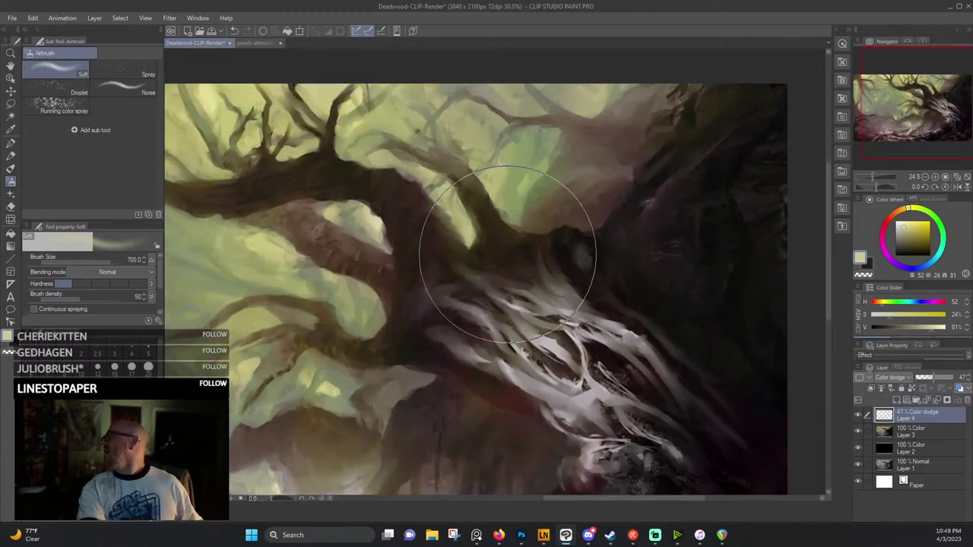
scroll(485, 236, "up", 2)
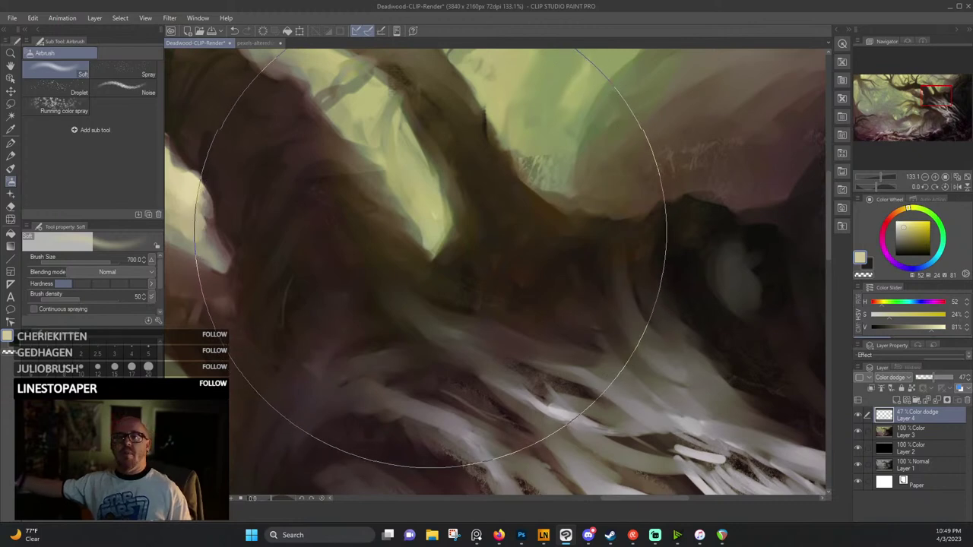
key("[")
key("[")
key("[")
key("[")
key("[")
key("[")
key("[")
key("[")
key("[")
key("[")
key("[")
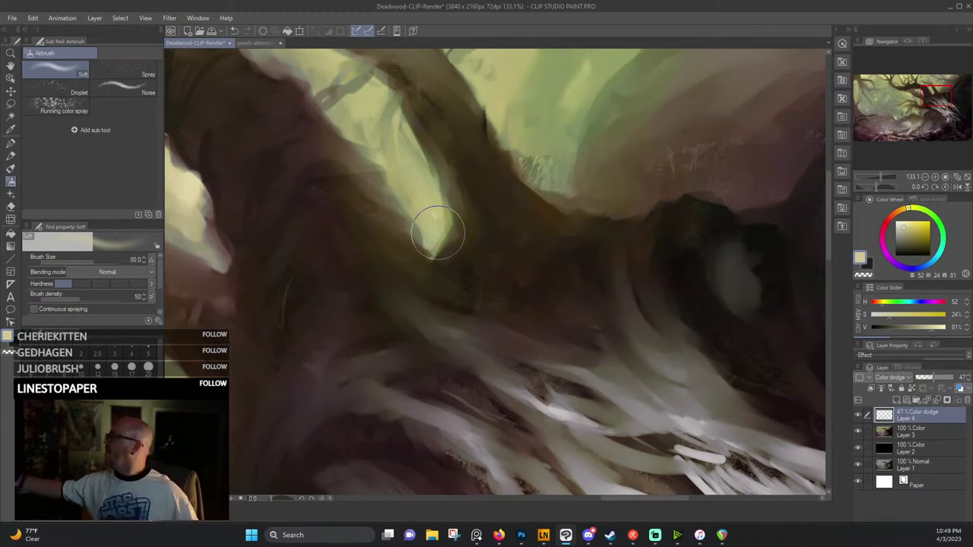
key("bracketleft")
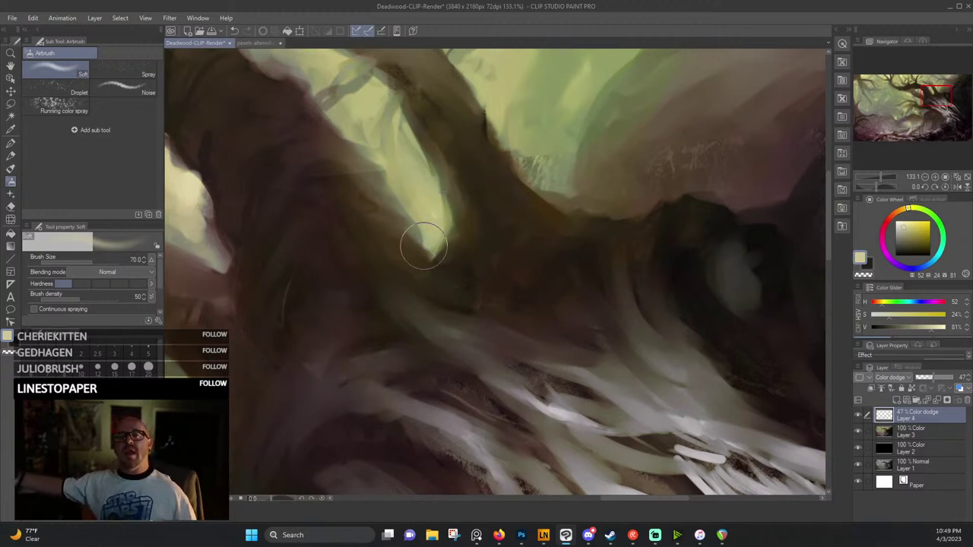
Enlarge the Soft airbrush to size 600 over the fork of the main trunk.
key("bracketright")
key("bracketright")
key("bracketright")
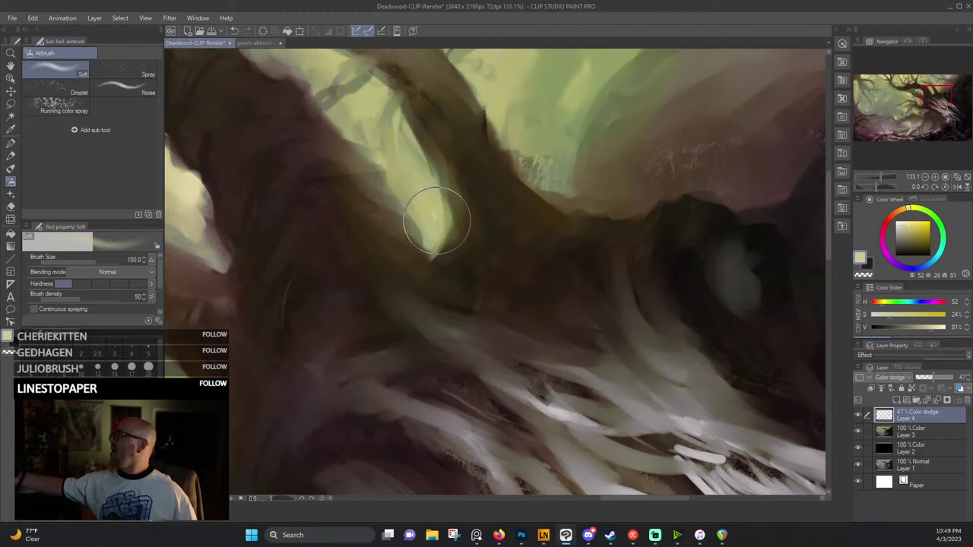
key("bracketright")
key("bracketright")
key("bracketright")
key("bracketright")
key("bracketright")
key("bracketright")
key("bracketright")
key("bracketright")
key("bracketright")
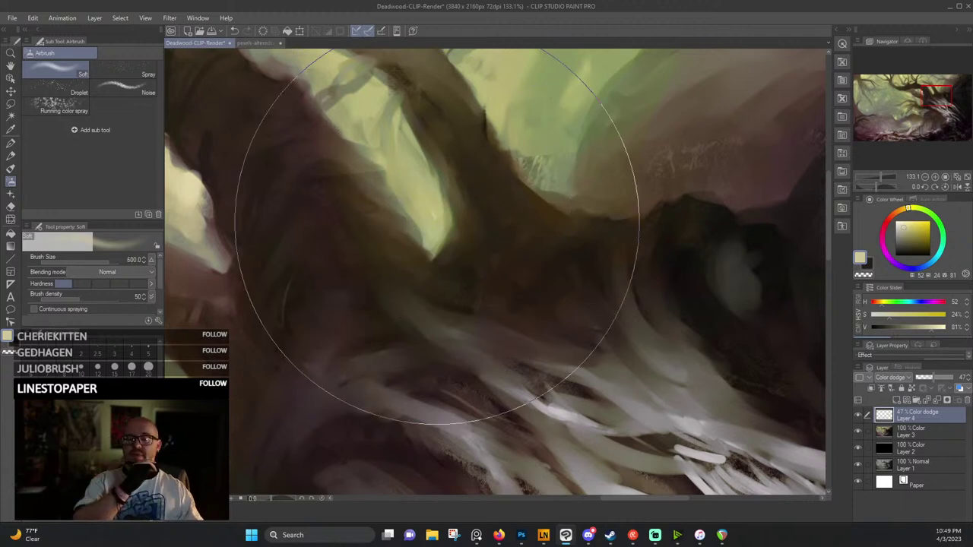
Try a soft size 600 airbrush glow over the fork of the main trunk on the Color dodge layer.
scroll(437, 235, "down", 10)
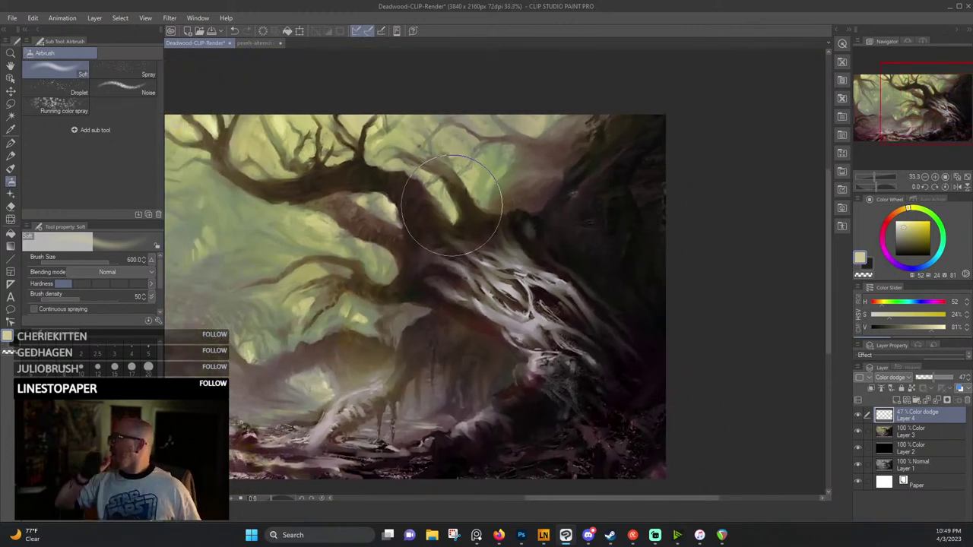
mouse_move(459, 206)
left_mouse_down()
mouse_move(493, 335)
mouse_move(532, 366)
mouse_move(453, 233)
mouse_move(445, 193)
mouse_move(504, 342)
mouse_move(454, 209)
mouse_move(478, 304)
left_mouse_up()
left_click(446, 204)
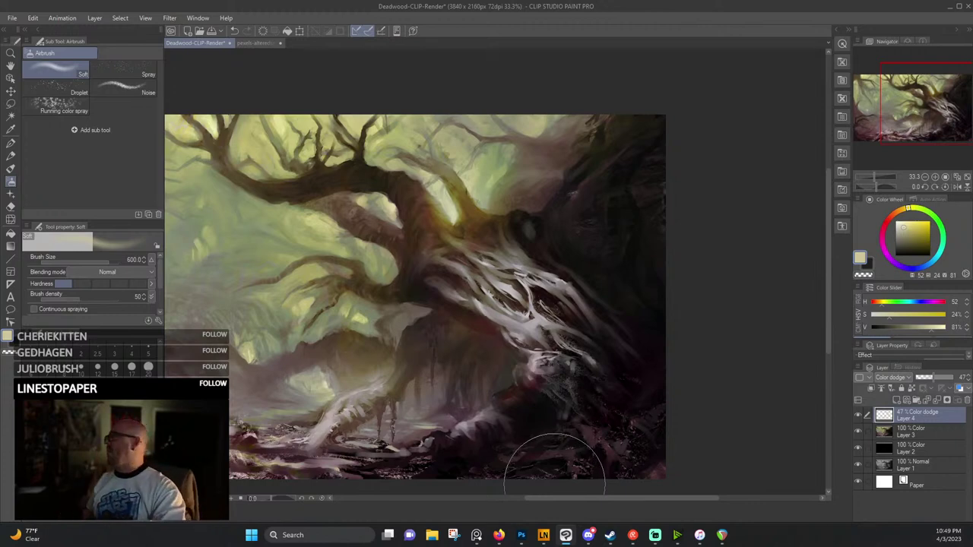
scroll(552, 483, "up", 5)
scroll(552, 485, "down", 4)
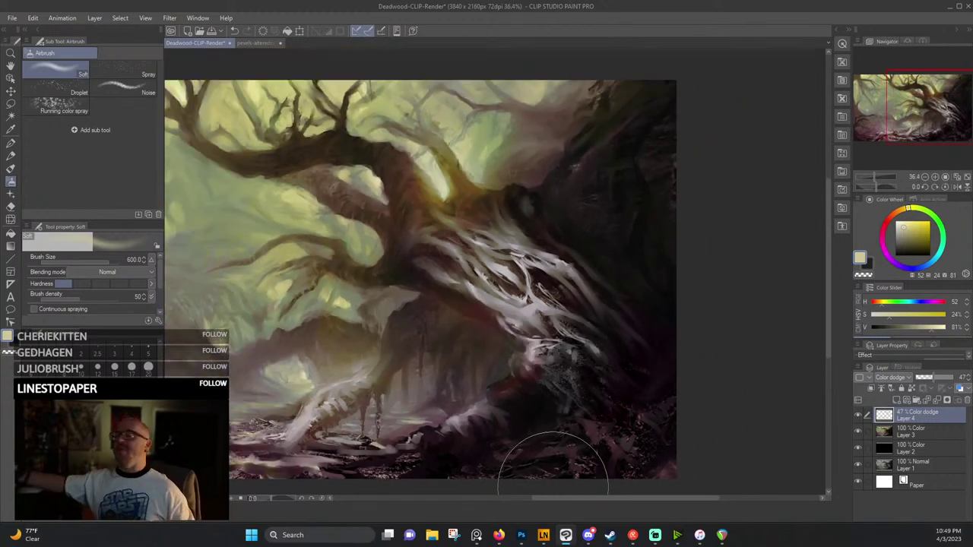
Shrink the Soft airbrush to size 250 and try sampled yellow glow spots in the bright gaps of the misty background.
left_click_drag(433, 234, 621, 242)
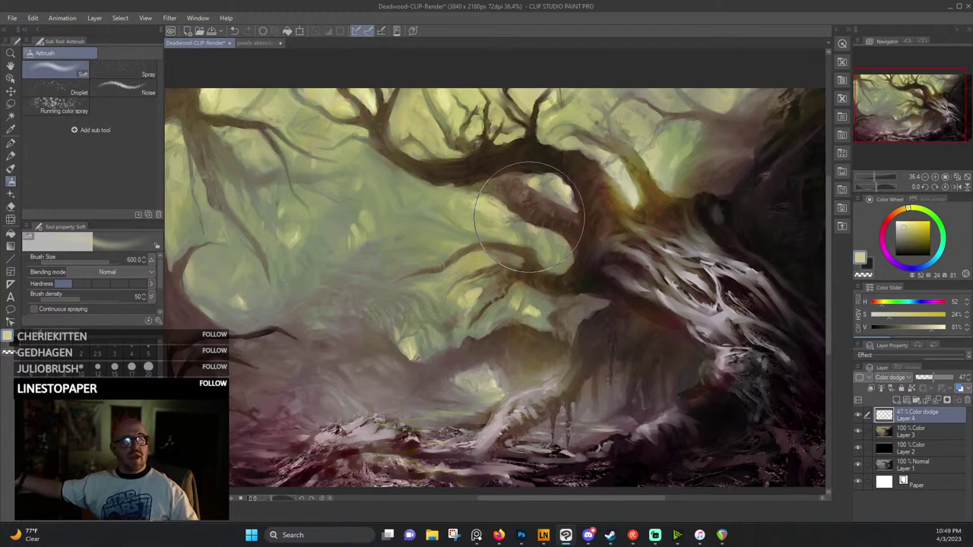
key("[")
key("[")
key("[")
key("[")
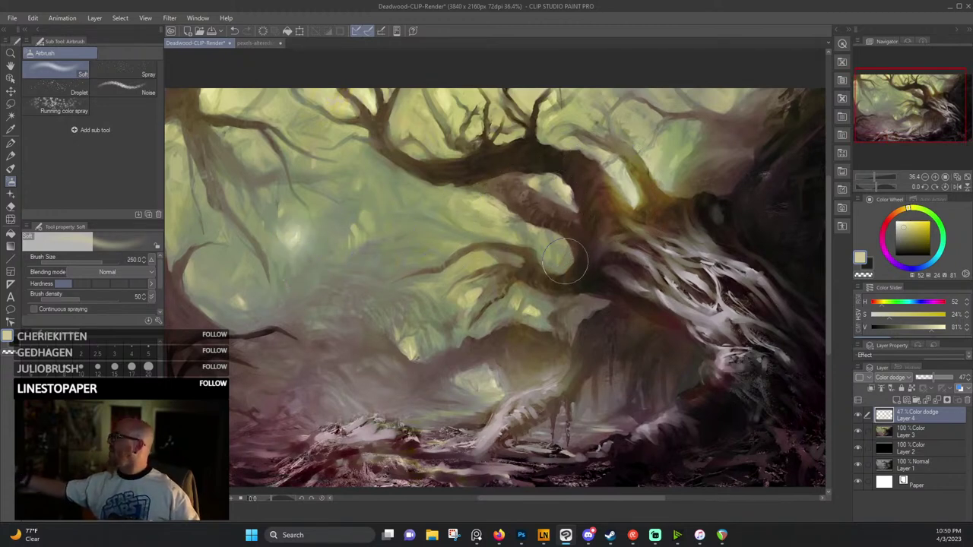
left_click(417, 344, "alt")
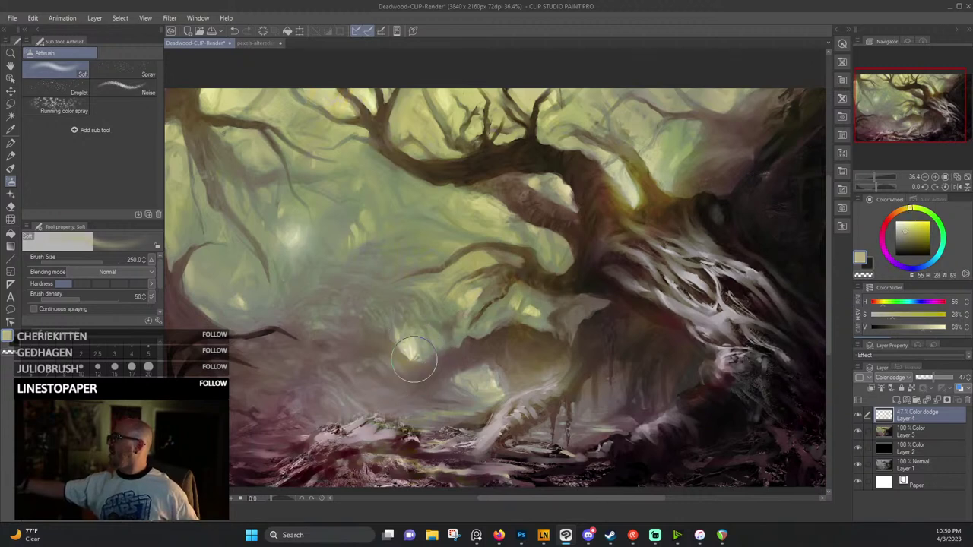
left_click_drag(382, 288, 585, 285)
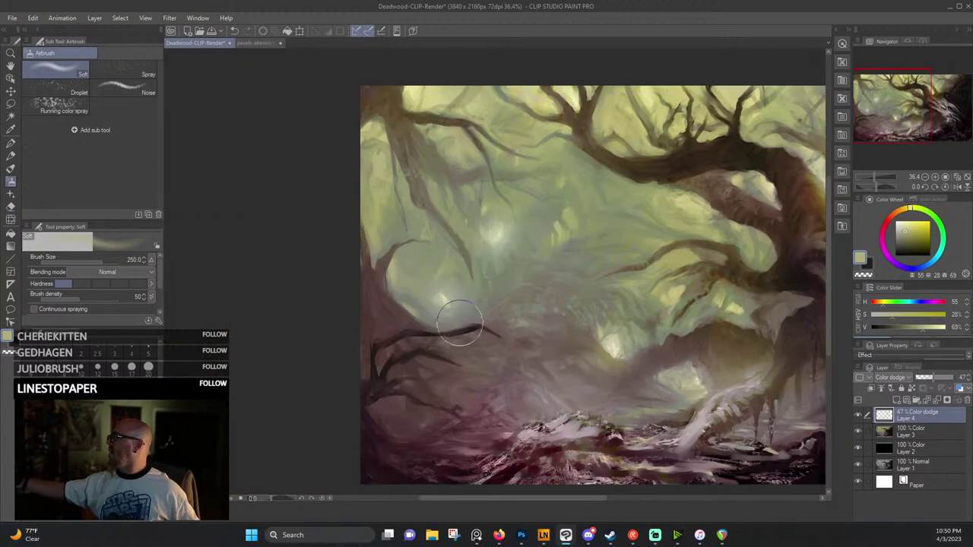
Sample the pale yellow beside the far-left tree's upper trunk and try an airbrushed glow there, checking it against the whole painting.
left_click_drag(563, 252, 517, 346)
left_click(369, 182, "alt")
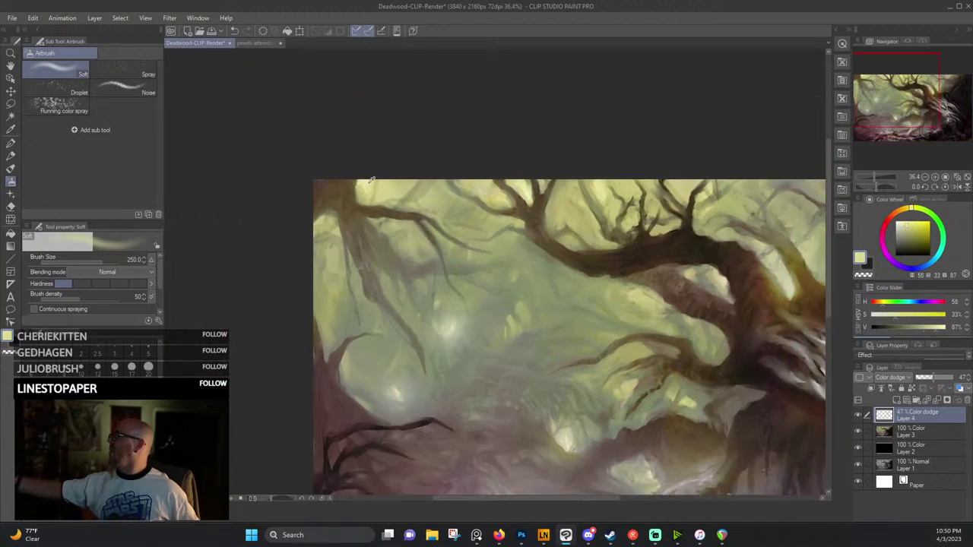
mouse_move(370, 175)
left_mouse_down()
mouse_move(372, 225)
mouse_move(374, 177)
mouse_move(380, 219)
mouse_move(364, 193)
left_mouse_up()
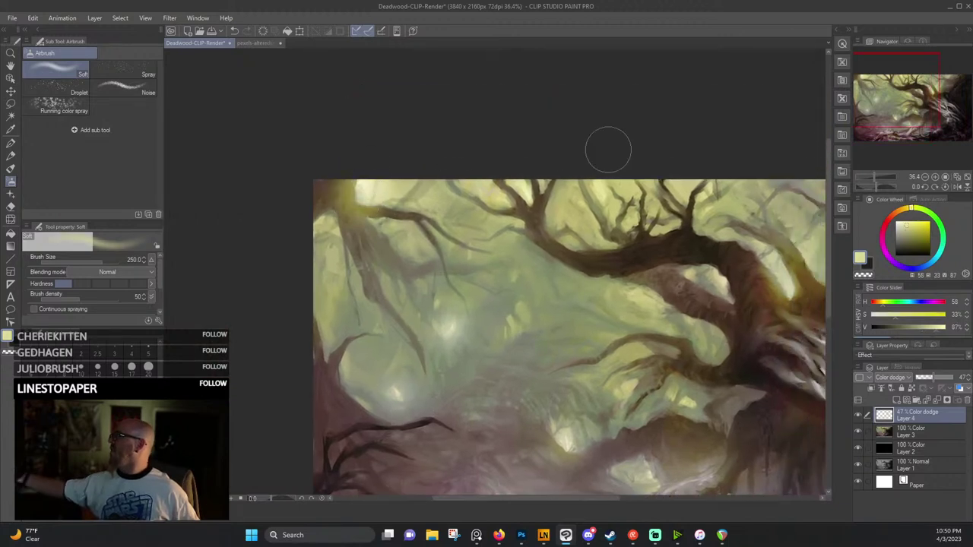
left_click_drag(621, 277, 440, 232)
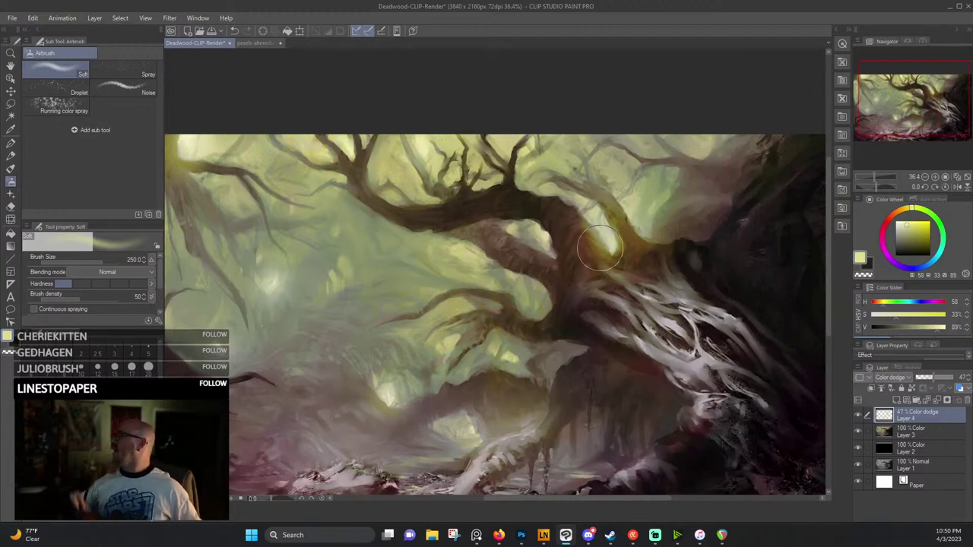
scroll(601, 247, "down", 3)
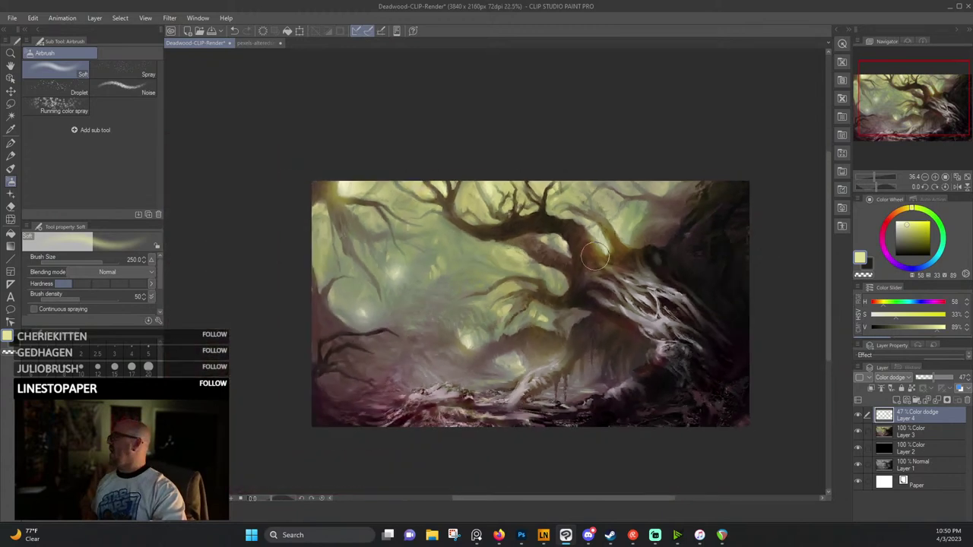
scroll(604, 256, "up", 1)
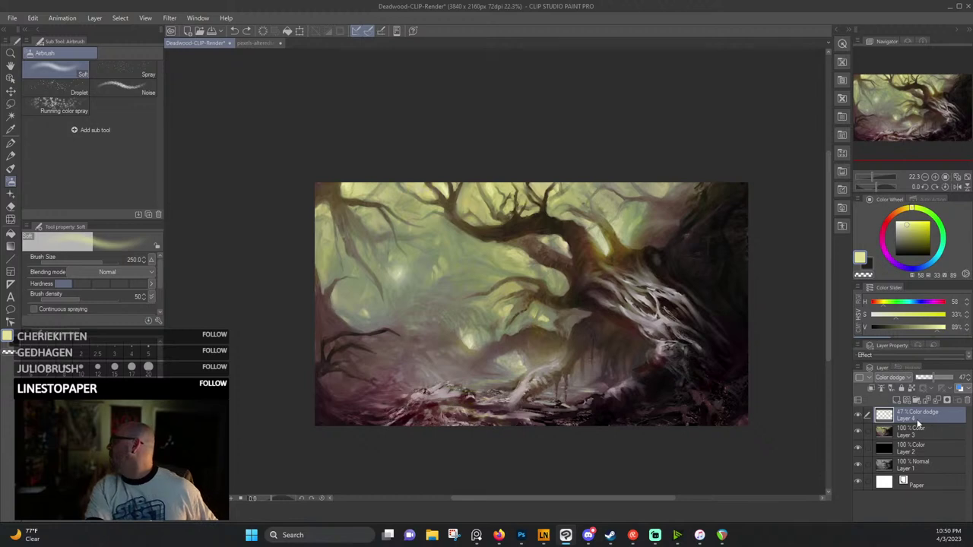
Delete the Color dodge Layer 4 and add a new empty layer above Layer 3.
left_click(968, 401)
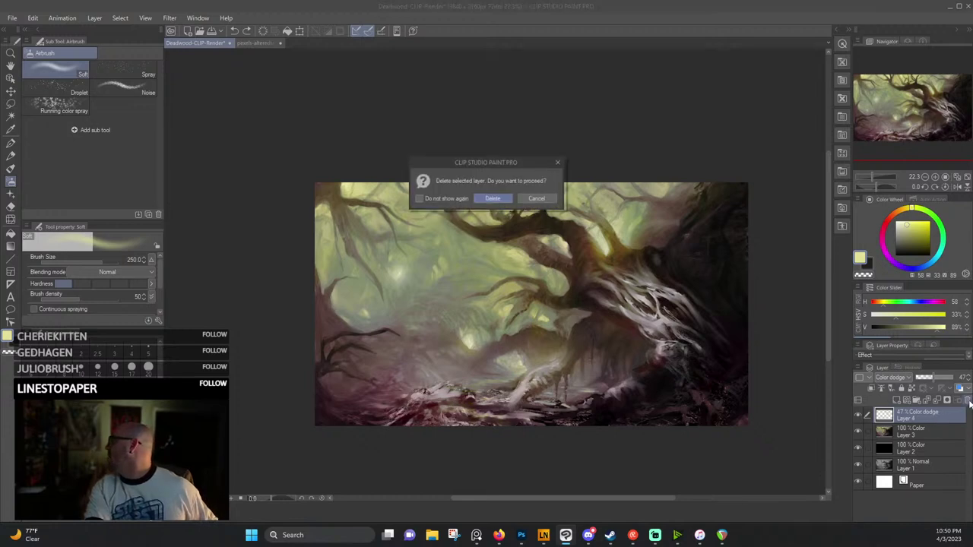
left_click(498, 199)
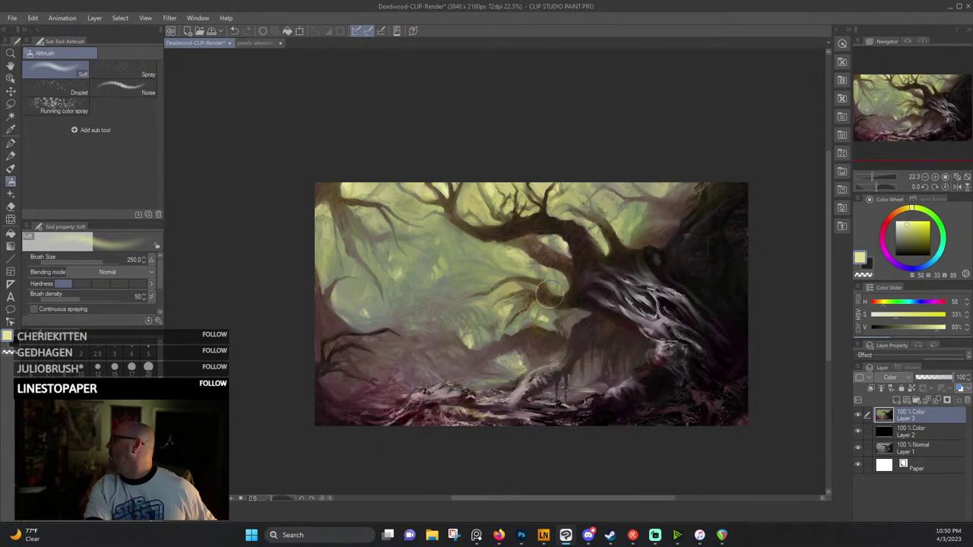
left_click(897, 400)
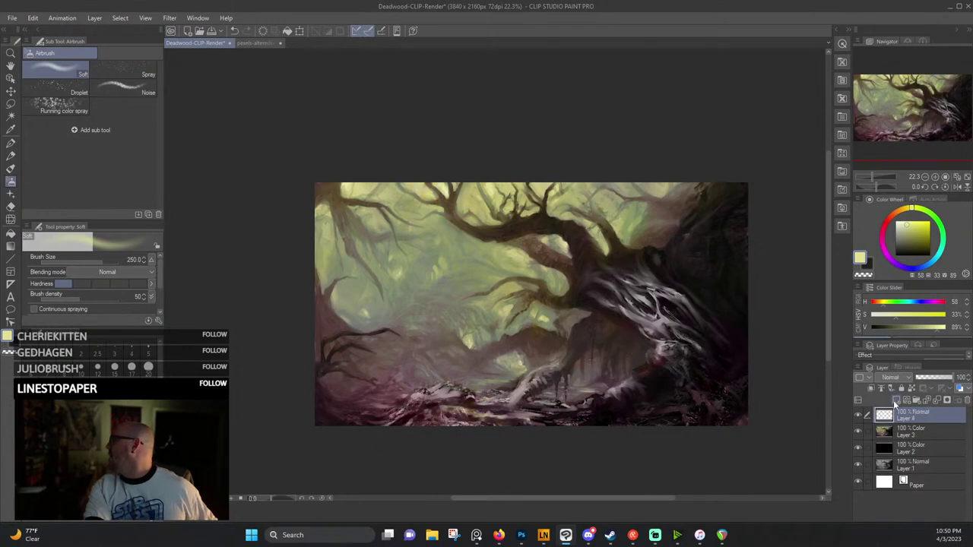
Sample the yellow in the gap under the arching trunk and airbrush a soft glow over it at size 600.
scroll(600, 281, "up", 4)
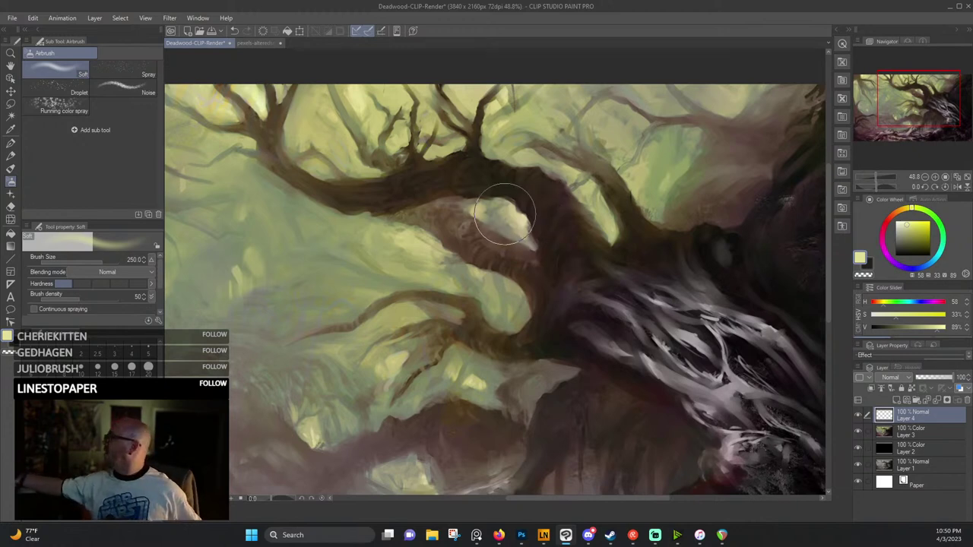
left_click(505, 207, "alt")
left_click(504, 211, "alt")
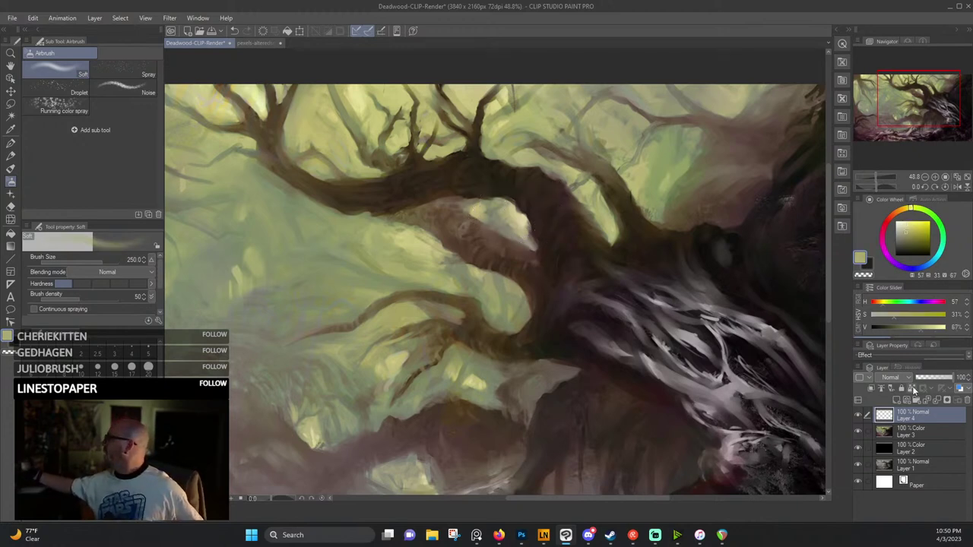
left_click(503, 207, "alt")
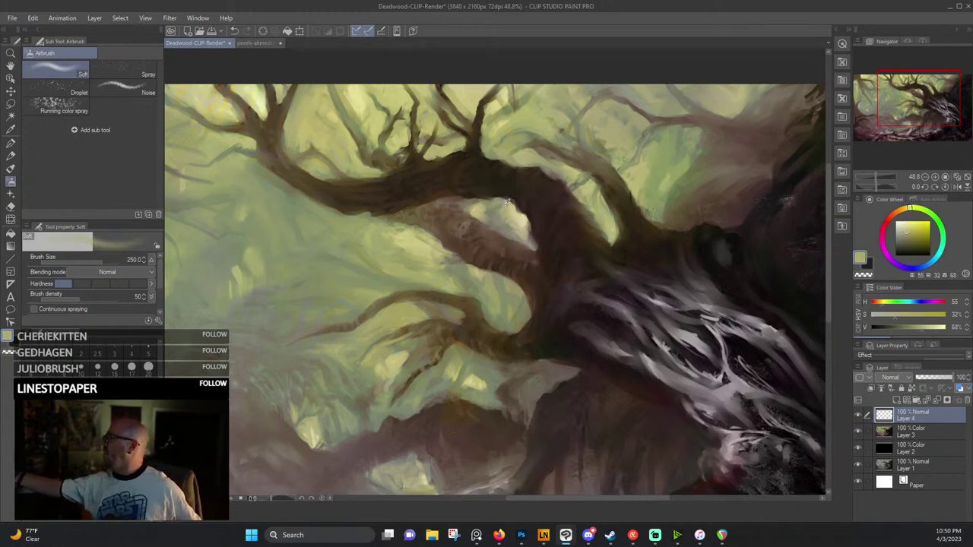
key("]")
key("bracketright")
key("bracketright")
key("bracketright")
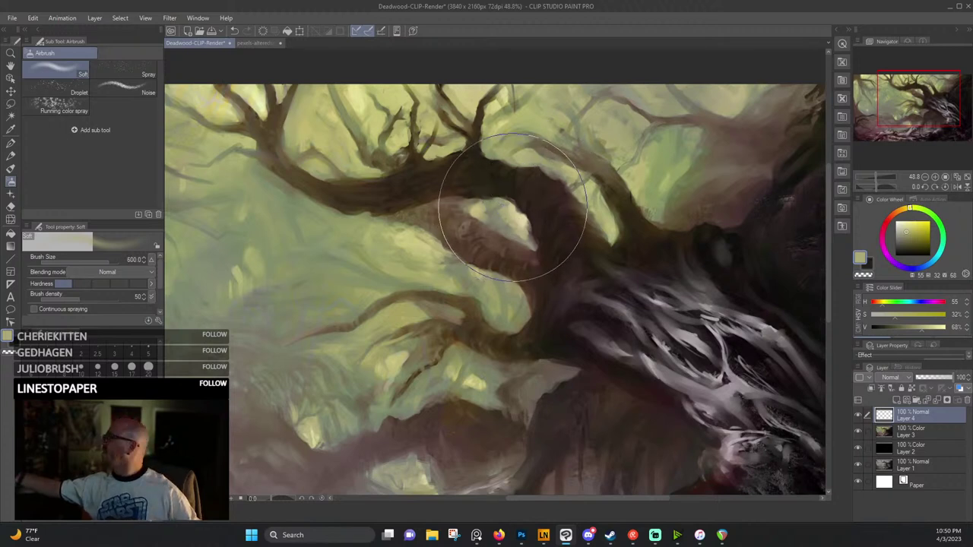
mouse_move(513, 222)
left_mouse_down()
mouse_move(489, 218)
mouse_move(504, 223)
mouse_move(601, 167)
left_mouse_up()
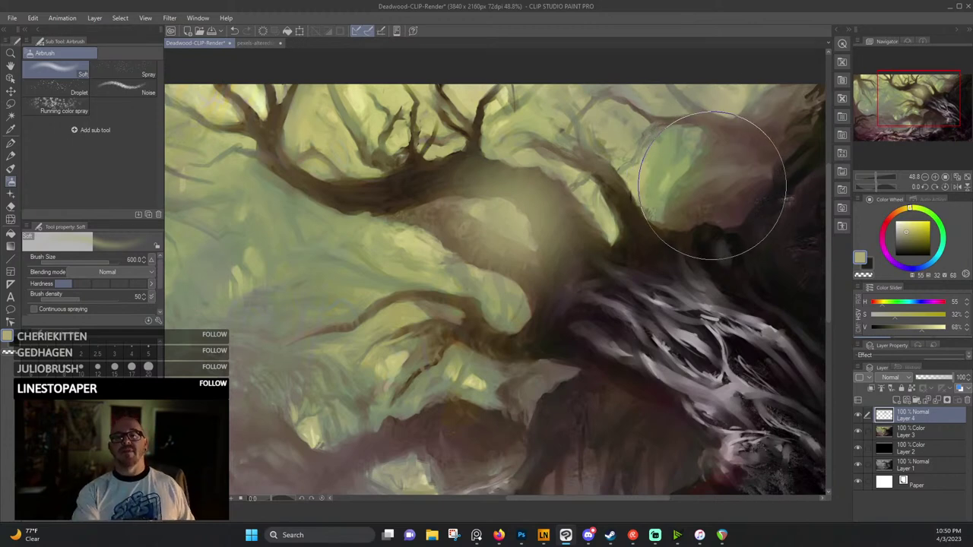
Set the blending mode of Layer 4 to Color dodge and lower its opacity to 51%.
scroll(712, 186, "down", 1)
scroll(712, 186, "down", 1)
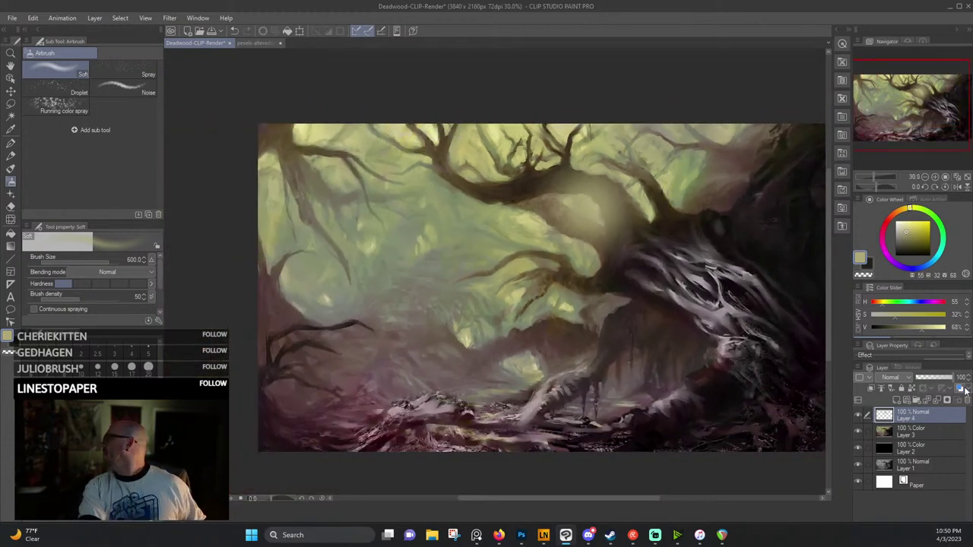
left_click(900, 380)
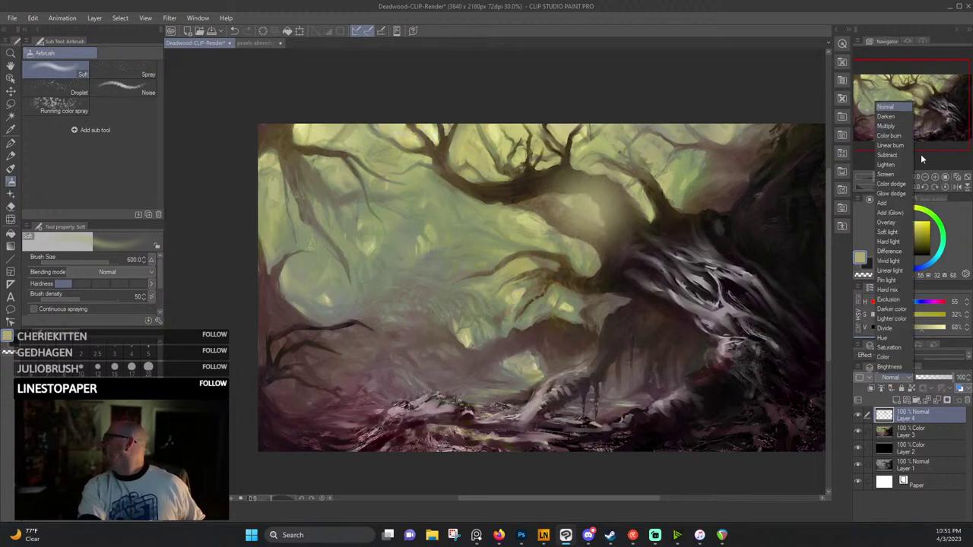
left_click(891, 184)
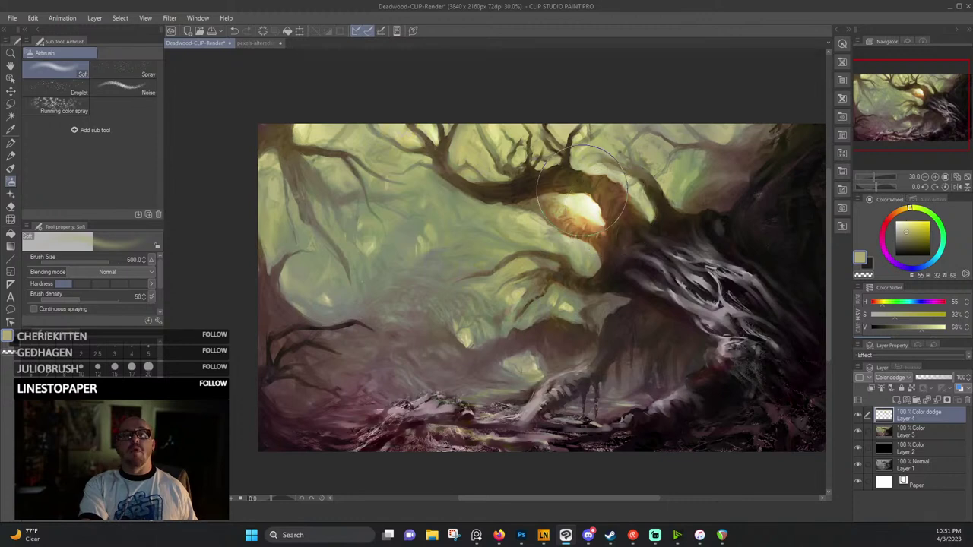
scroll(580, 197, "up", 1)
scroll(580, 198, "up", 2)
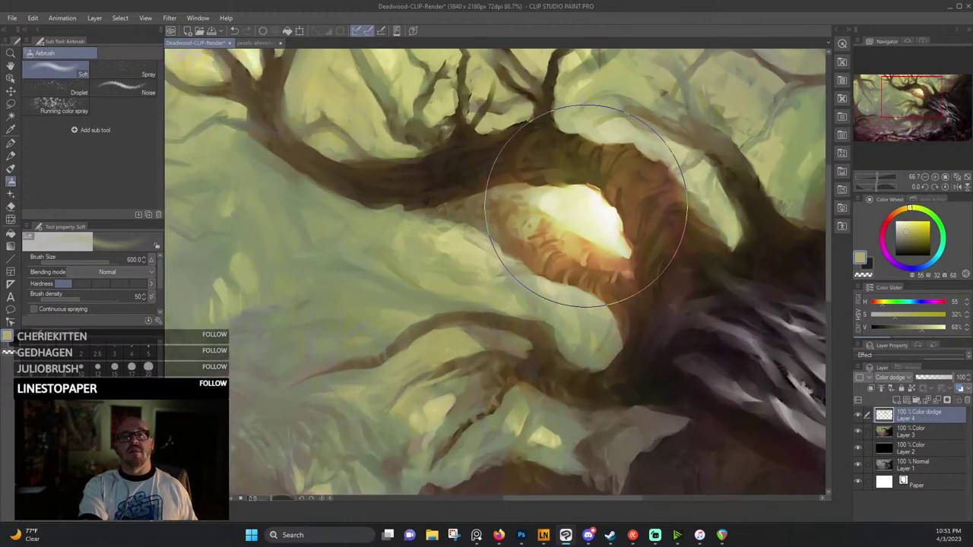
left_click_drag(953, 379, 933, 377)
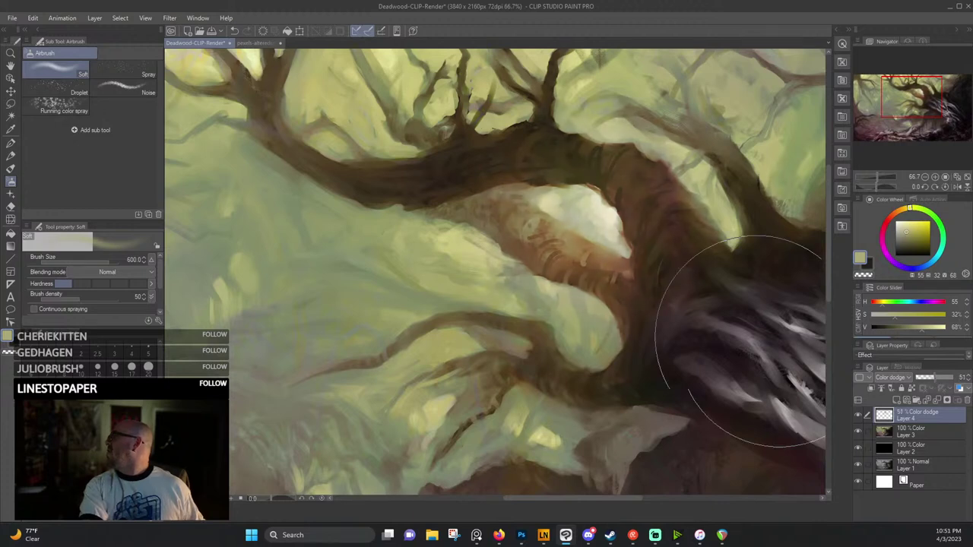
Airbrush soft light over the pale roots of the main tree and along the forest floor on Layer 4.
scroll(738, 342, "down", 5)
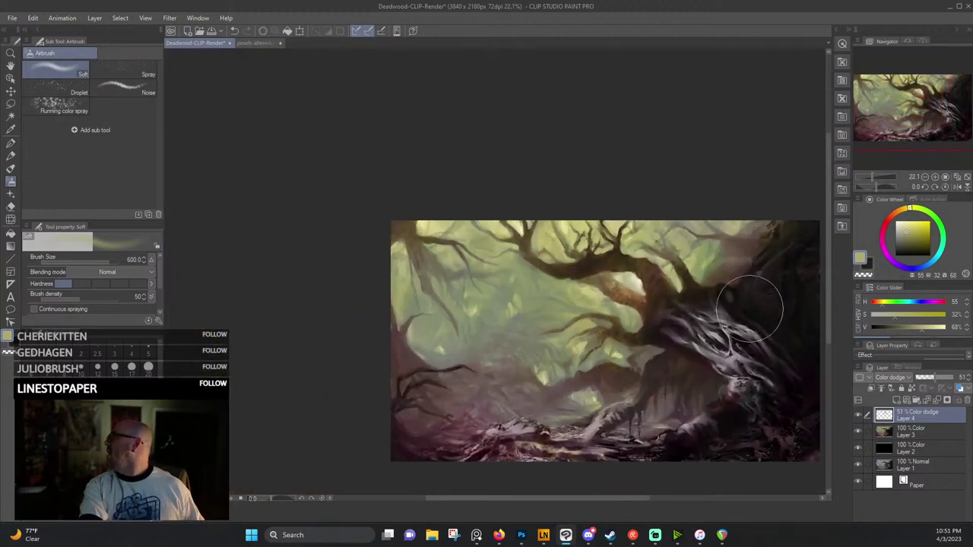
scroll(749, 307, "up", 1)
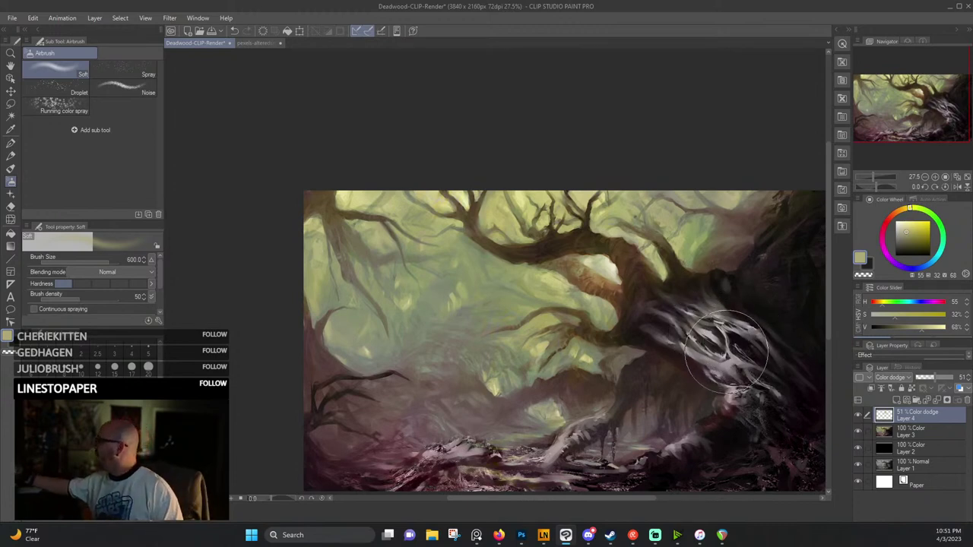
mouse_move(726, 352)
left_mouse_down()
mouse_move(763, 270)
mouse_move(742, 347)
mouse_move(757, 353)
mouse_move(750, 341)
mouse_move(773, 361)
mouse_move(798, 346)
left_mouse_up()
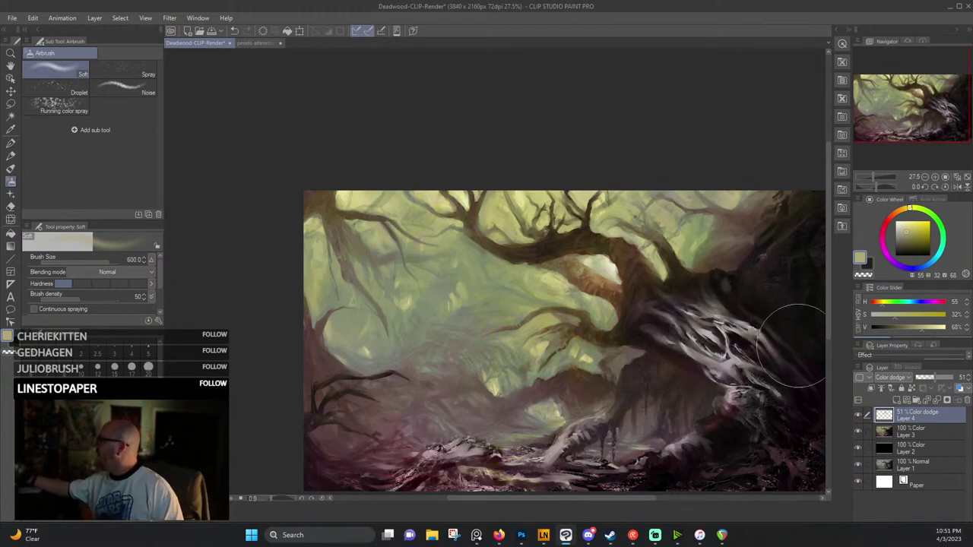
left_click_drag(767, 391, 784, 383)
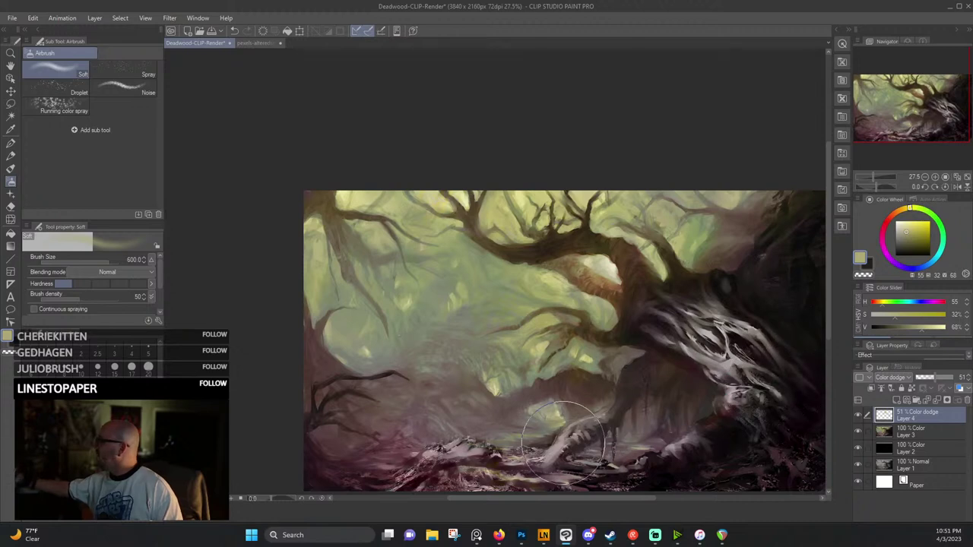
mouse_move(466, 445)
left_mouse_down()
mouse_move(450, 451)
mouse_move(547, 456)
left_mouse_up()
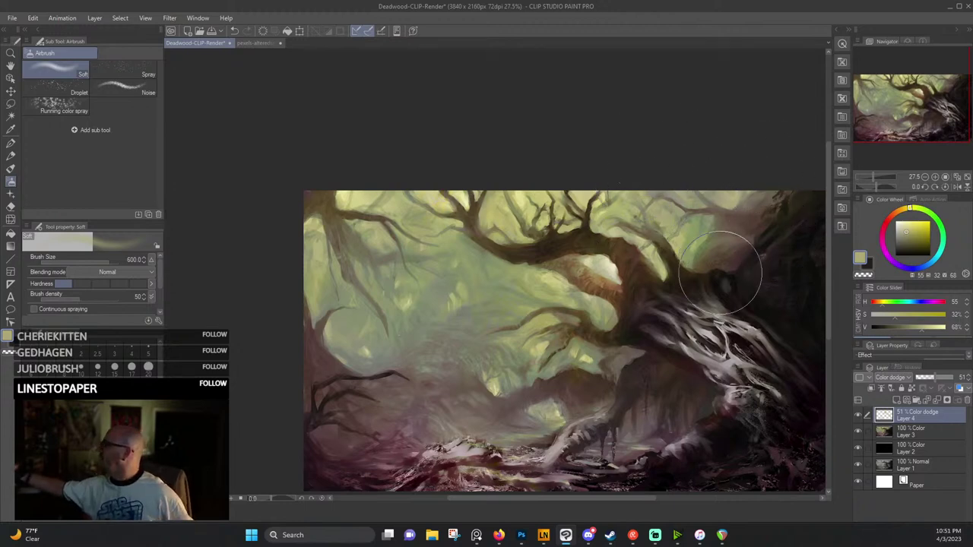
left_click_drag(684, 312, 721, 250)
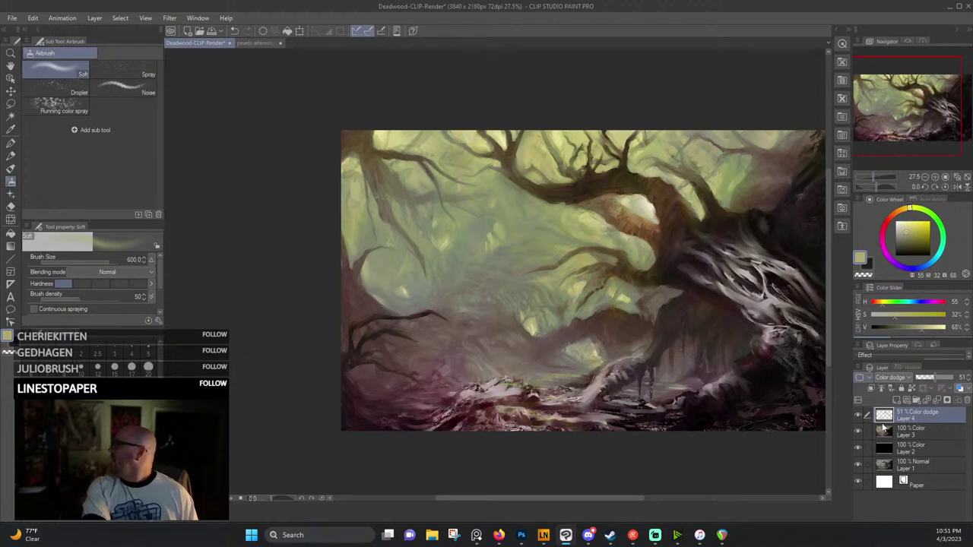
Try the Color dodge Layer 4 beneath the Color Layer 3, and restore the previous layer order.
left_click(906, 432)
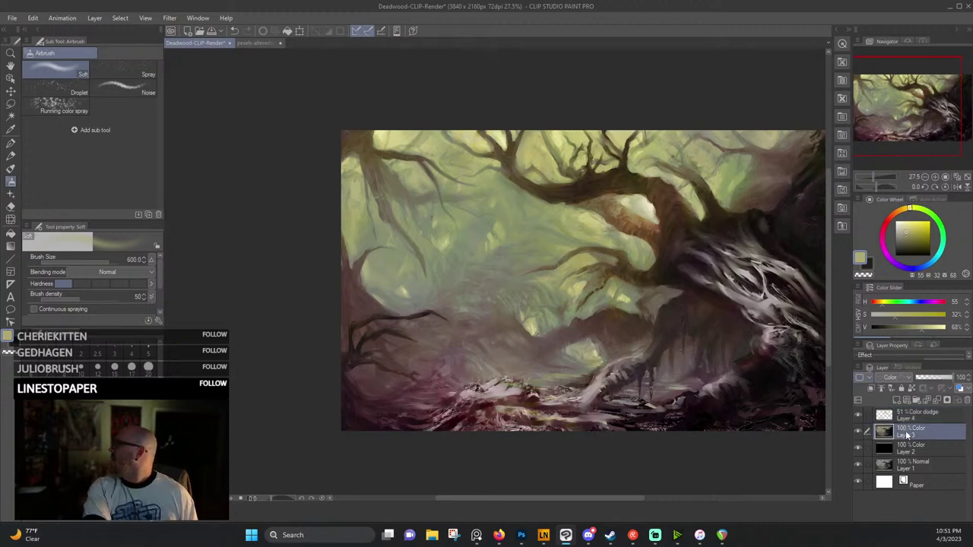
left_click(906, 417, "ctrl")
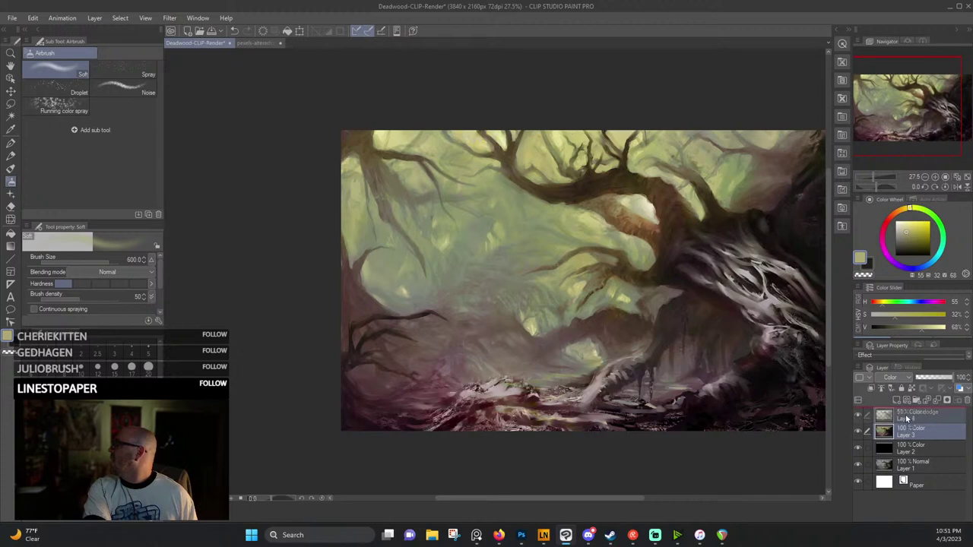
left_click_drag(906, 417, 912, 439)
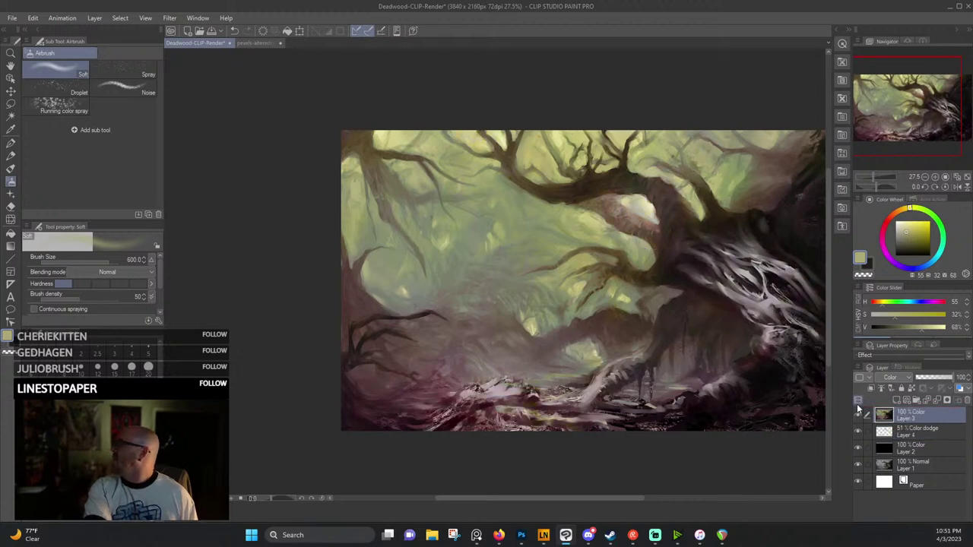
left_click_drag(913, 412, 914, 436)
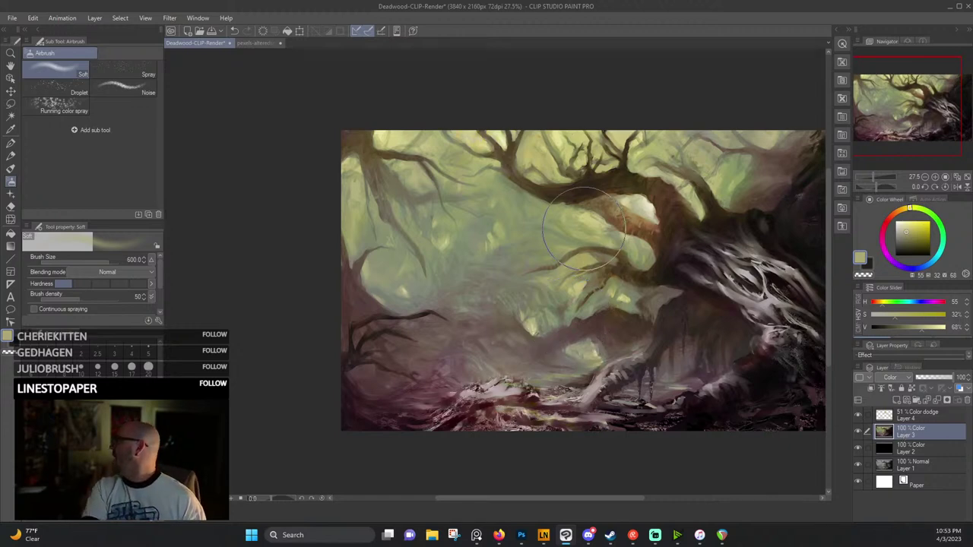
Add a layer above Layer 4 and airbrush a muted red, sampled from the root and saturated further, over the hollow beneath the main tree.
scroll(584, 228, "up", 2)
left_click(926, 416)
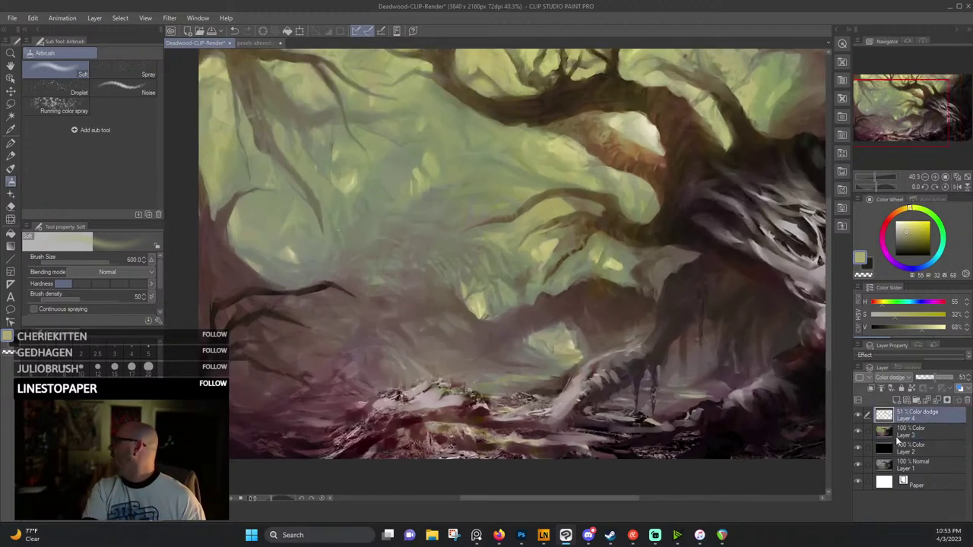
left_click(897, 401)
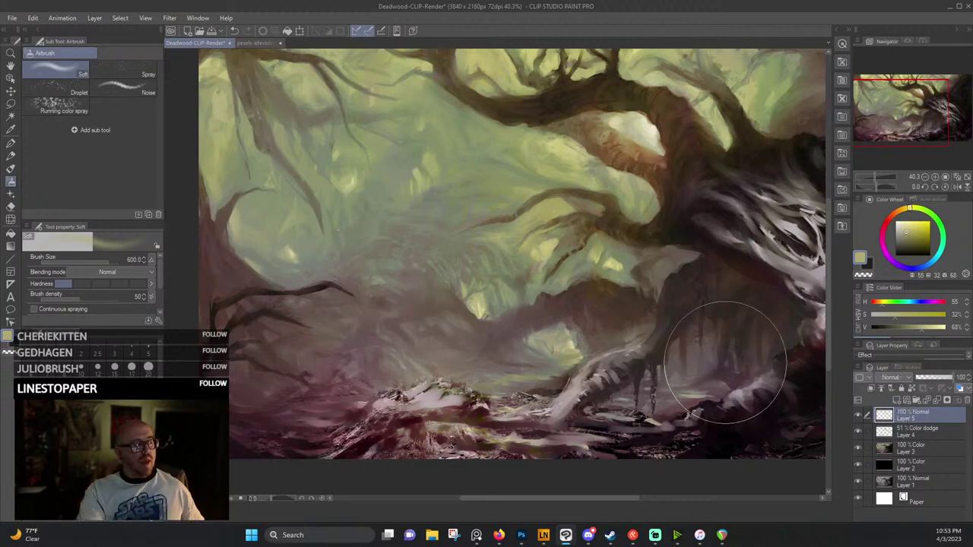
left_click_drag(717, 337, 428, 282)
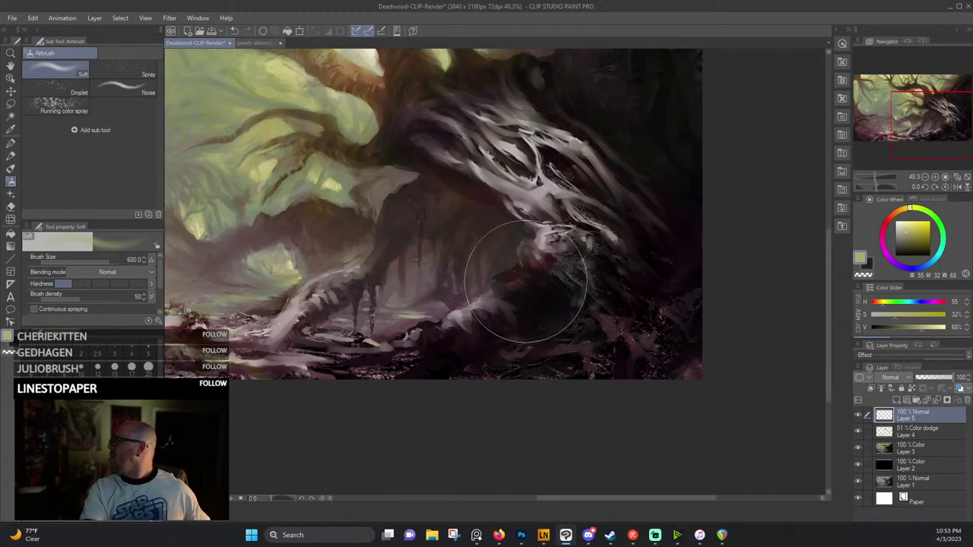
left_click(536, 261, "alt")
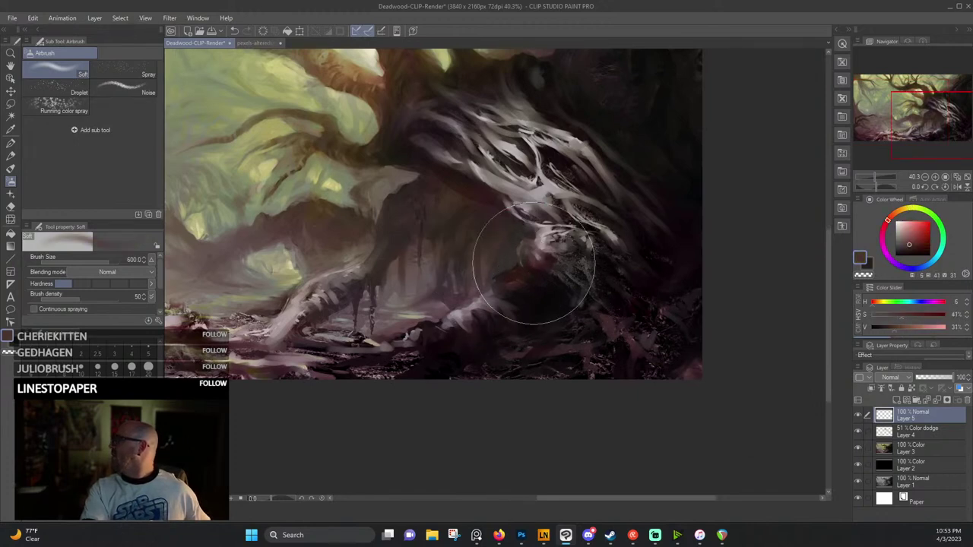
left_click(917, 240)
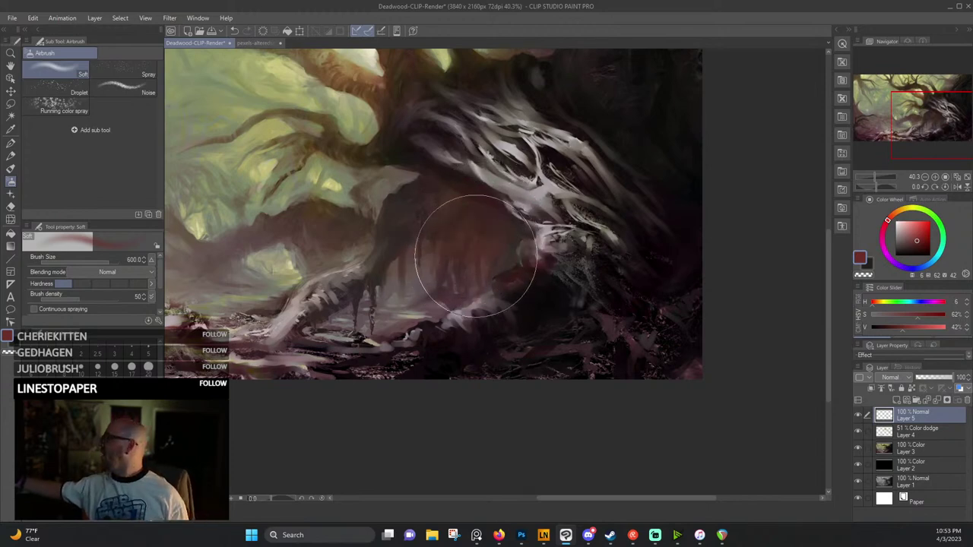
mouse_move(463, 252)
left_mouse_down()
mouse_move(487, 221)
mouse_move(443, 293)
mouse_move(424, 242)
mouse_move(427, 217)
mouse_move(411, 232)
mouse_move(414, 265)
mouse_move(394, 278)
mouse_move(411, 308)
mouse_move(396, 317)
mouse_move(389, 277)
mouse_move(372, 304)
mouse_move(350, 317)
left_mouse_up()
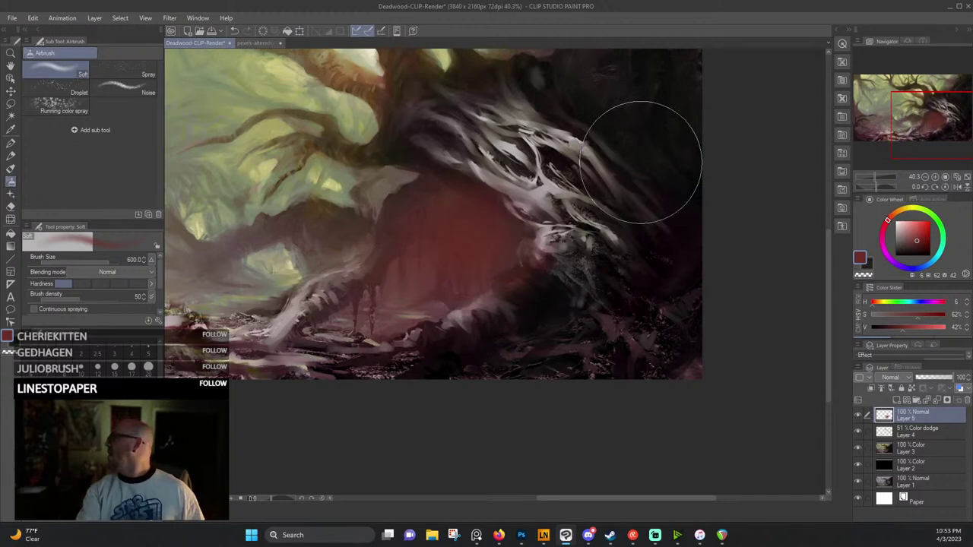
Set the blending mode of Layer 5 to Color burn.
left_click(902, 378)
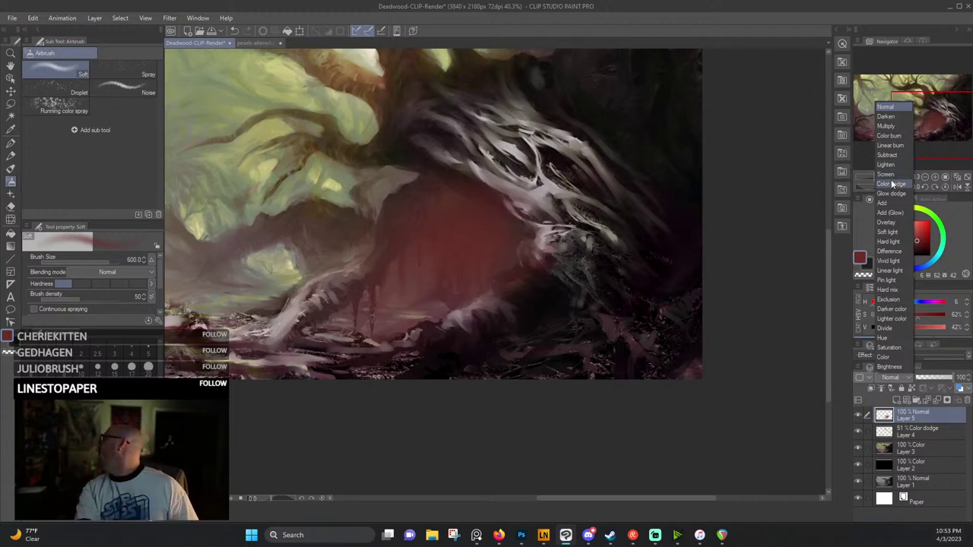
left_click(889, 136)
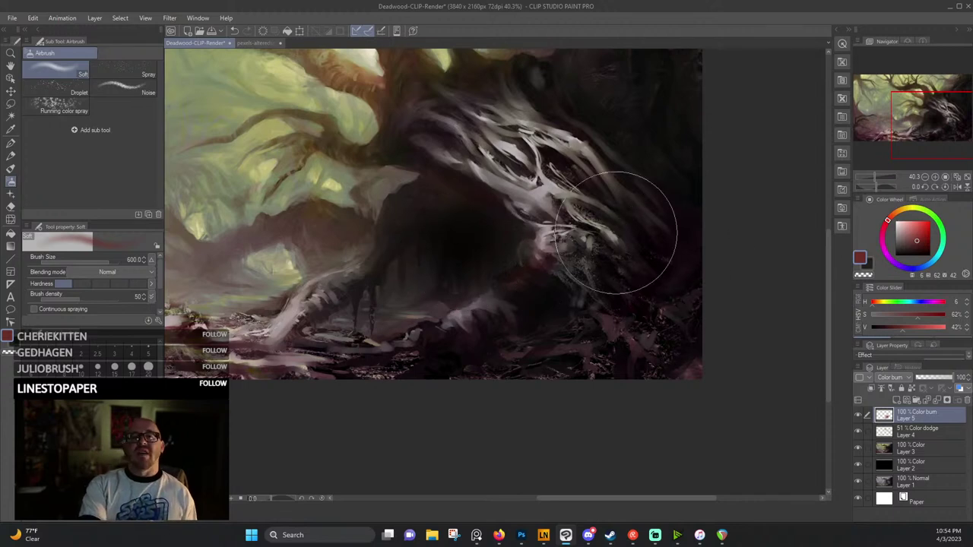
scroll(577, 220, "up", 2)
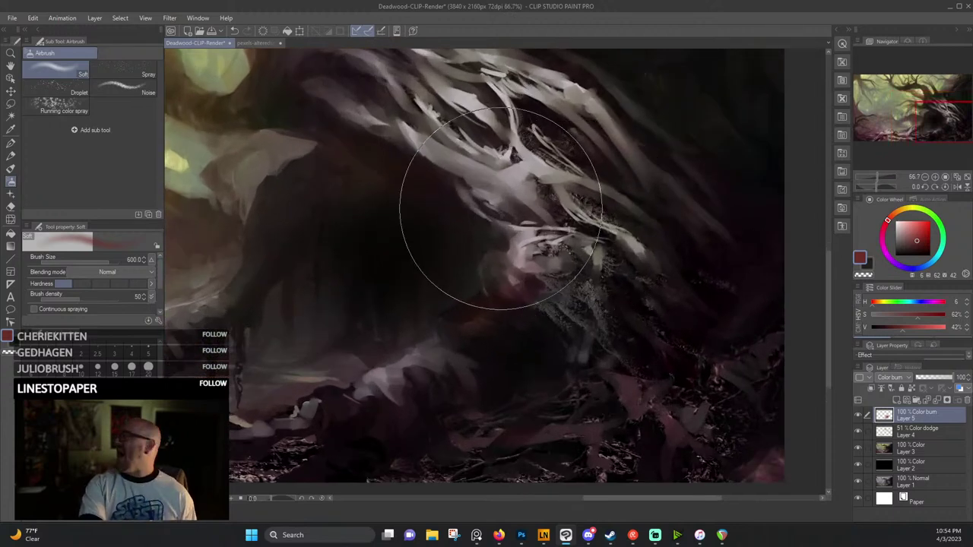
scroll(471, 251, "up", 2)
scroll(436, 238, "down", 3)
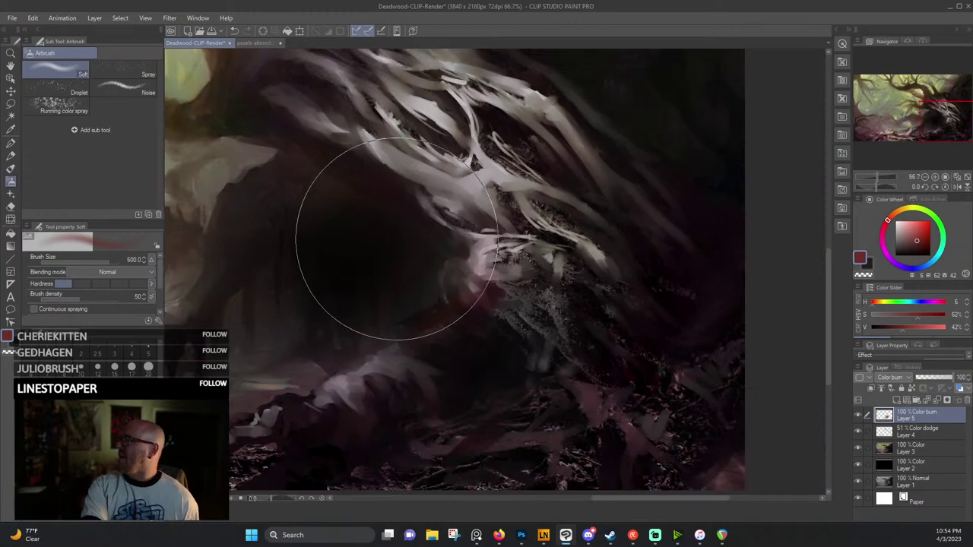
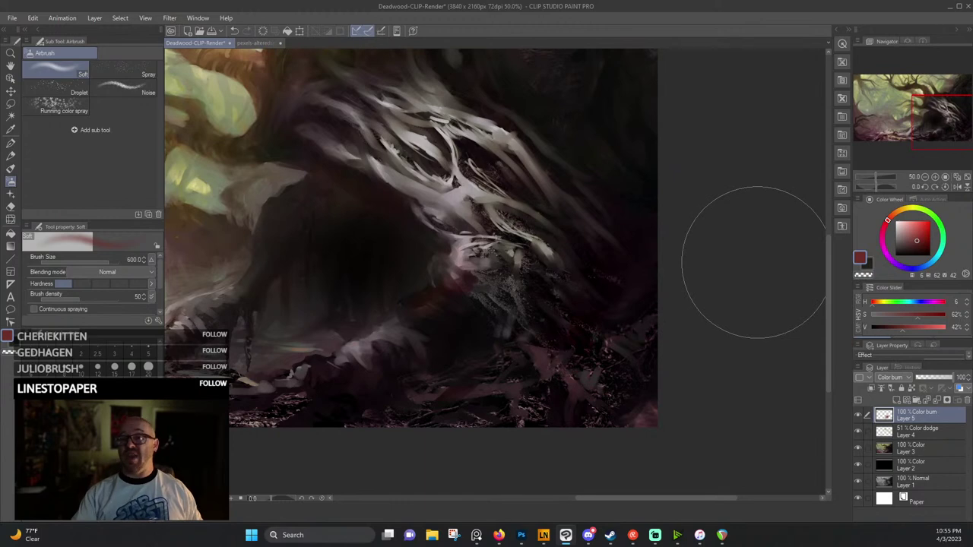
Examine the shadow in the hollow under the roots against the forest floor and the whole painting.
scroll(718, 268, "down", 8)
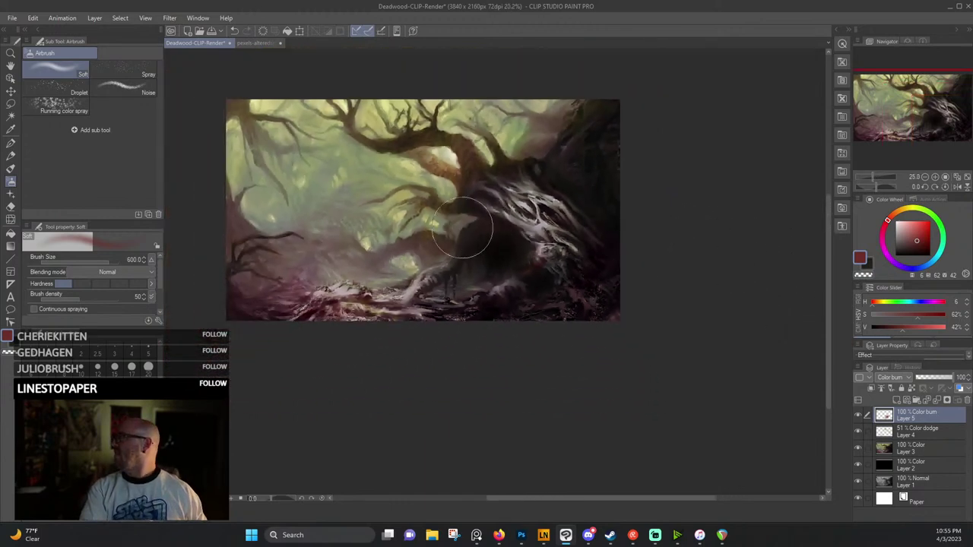
scroll(456, 229, "up", 5)
scroll(456, 228, "down", 1)
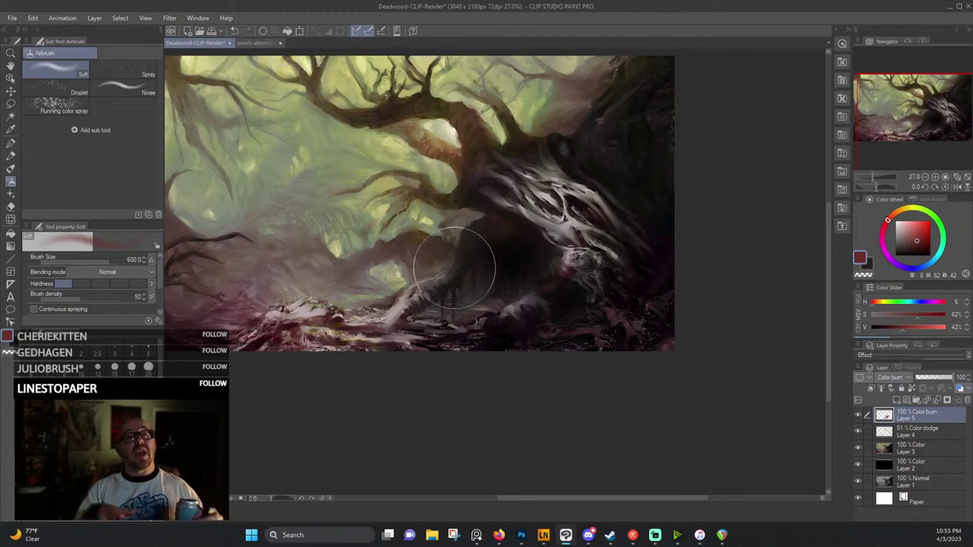
scroll(506, 271, "up", 2)
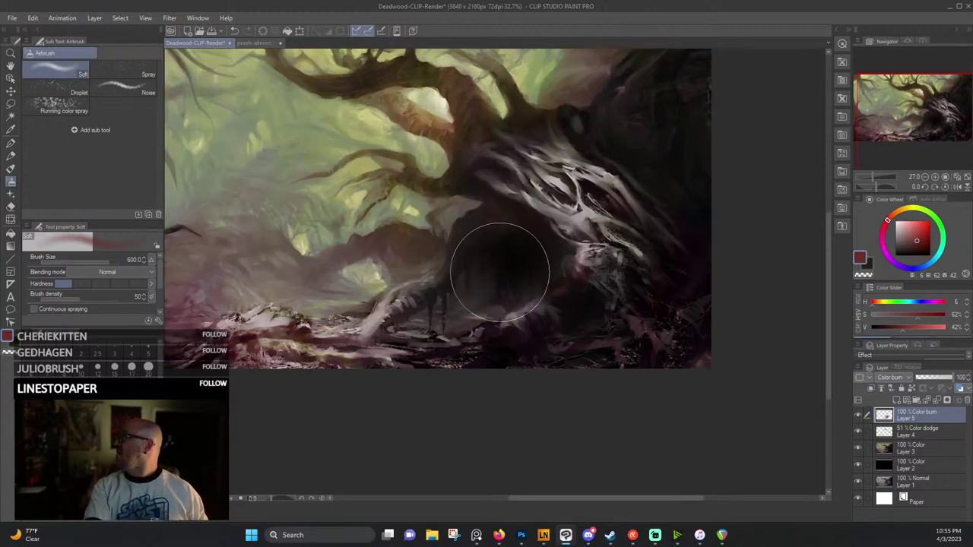
scroll(502, 276, "down", 2)
scroll(502, 197, "up", 1)
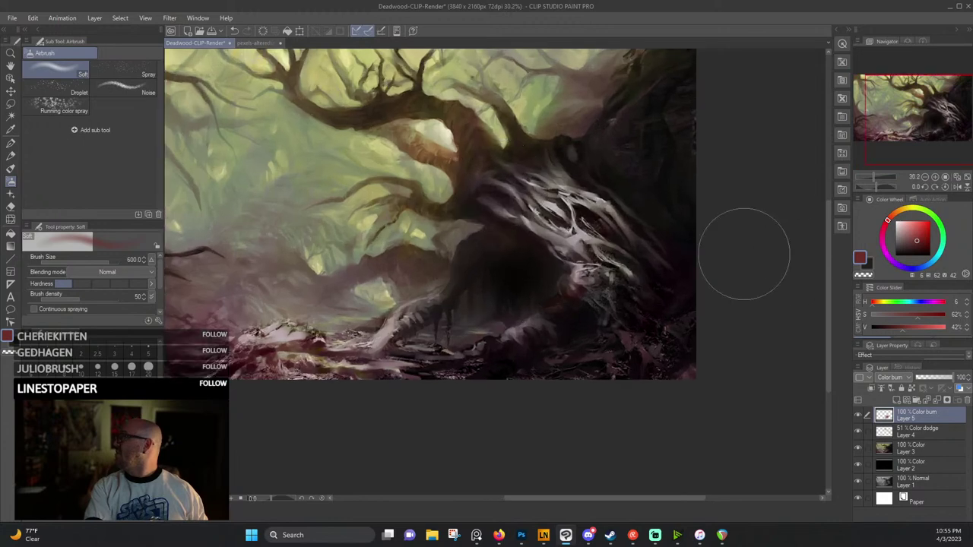
left_click(886, 222)
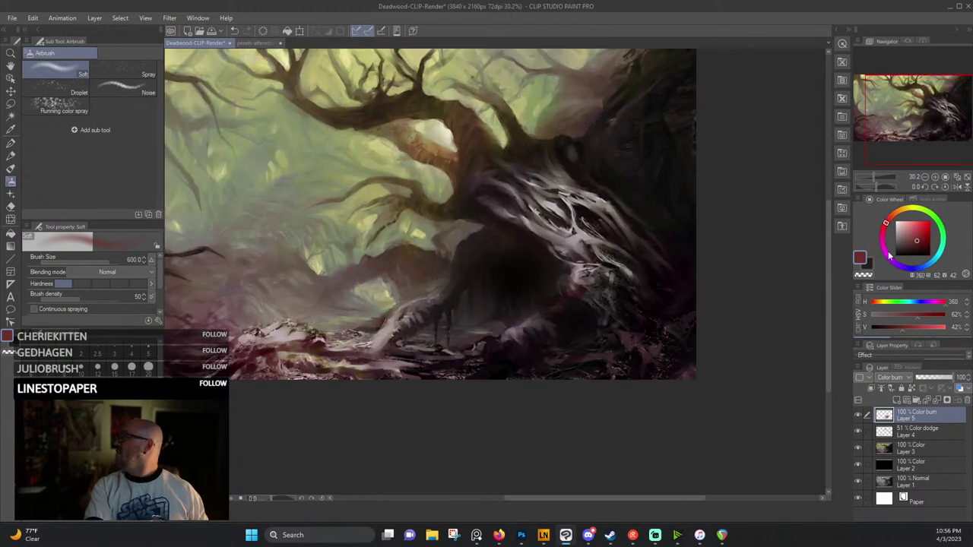
scroll(365, 380, "up", 3)
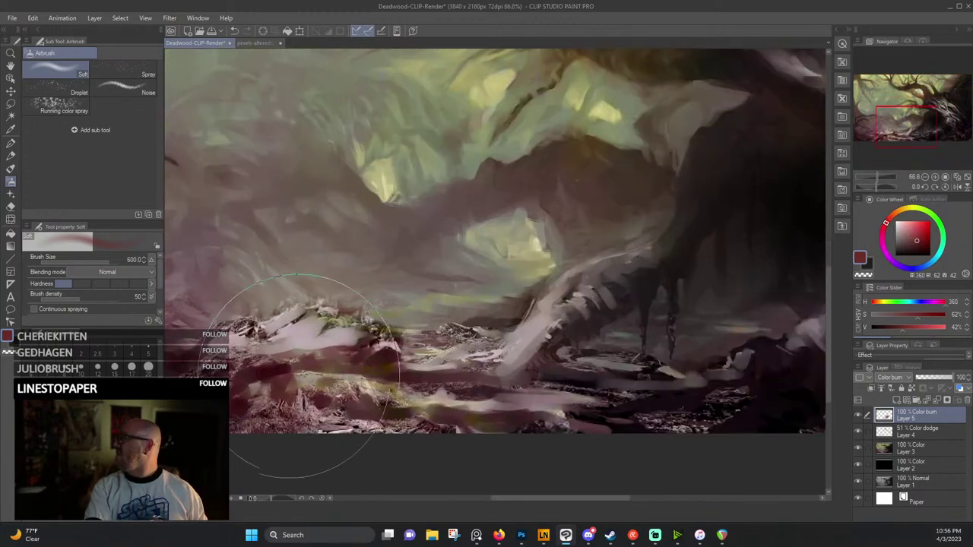
scroll(456, 342, "down", 4)
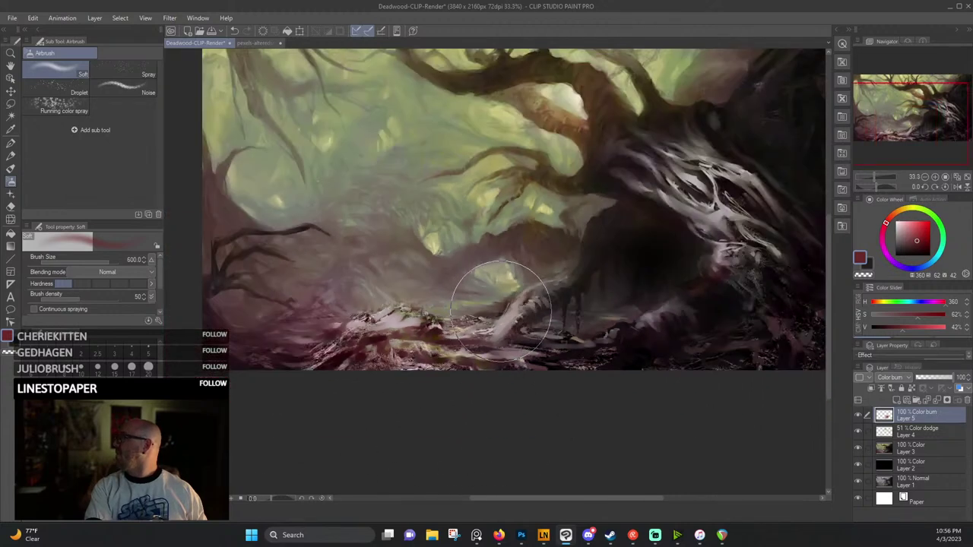
scroll(782, 261, "up", 3)
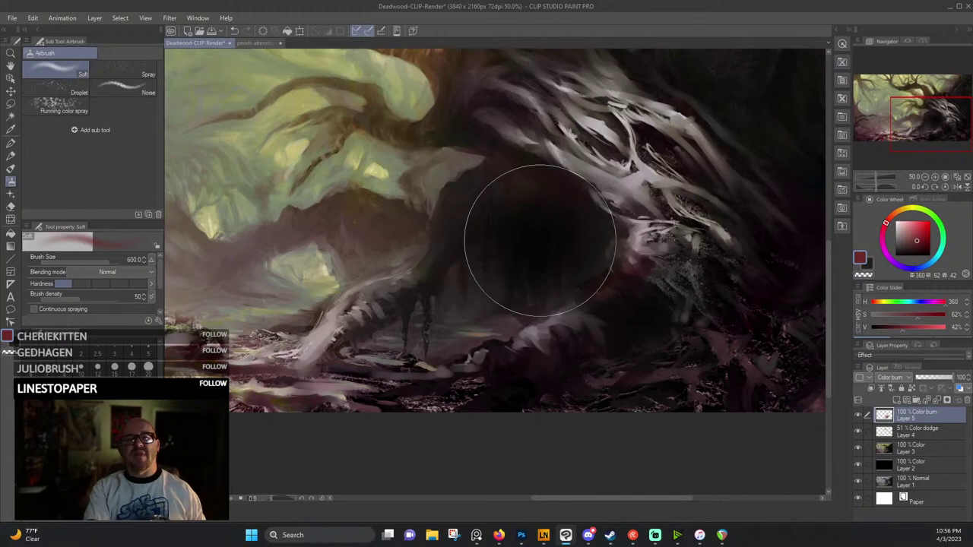
scroll(516, 243, "down", 1)
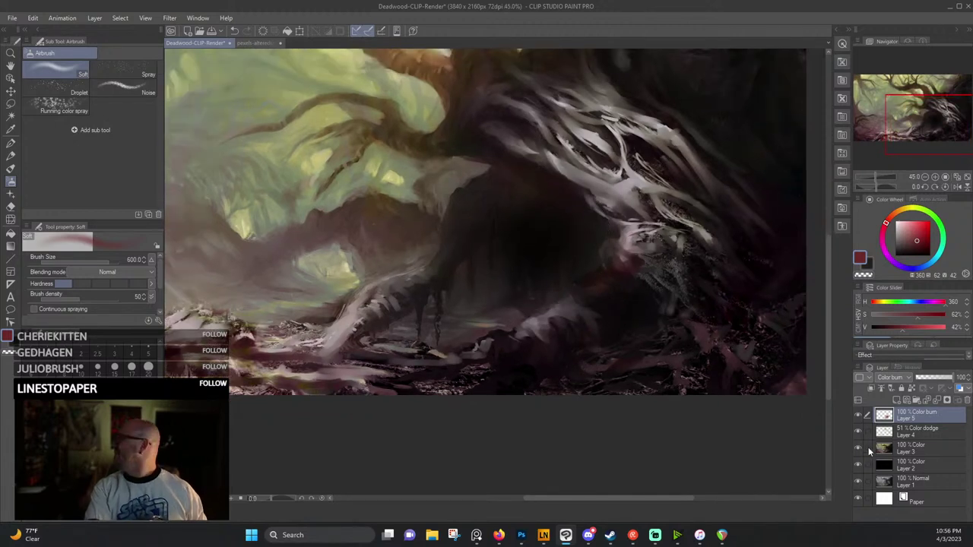
Compare the painting with and without Layer 5, and lower the layer's opacity to 39%.
left_click(856, 414)
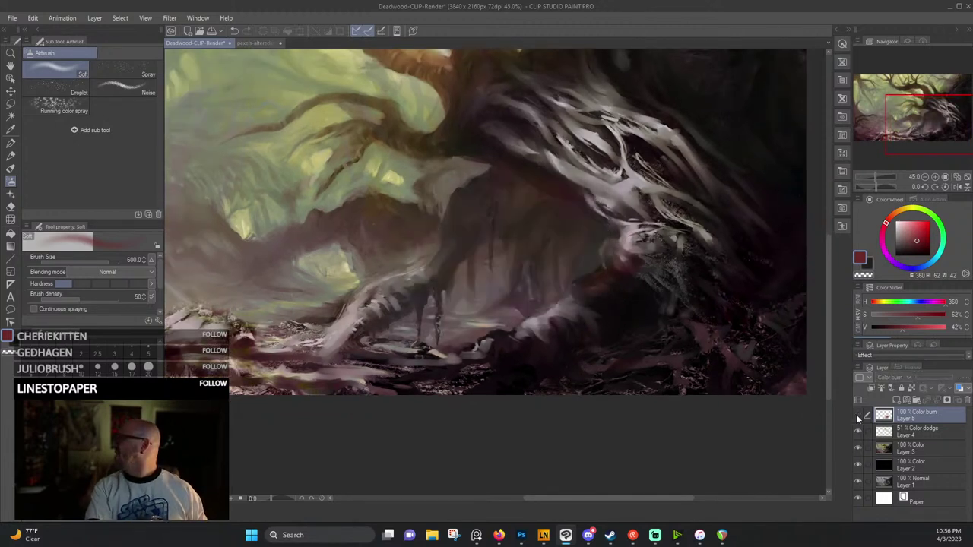
left_click(857, 414)
left_click_drag(948, 378, 930, 382)
Pick a magenta of H 306, S 79, V 77 and airbrush it softly over the light gaps and misty ground behind the pale root.
left_click(884, 250)
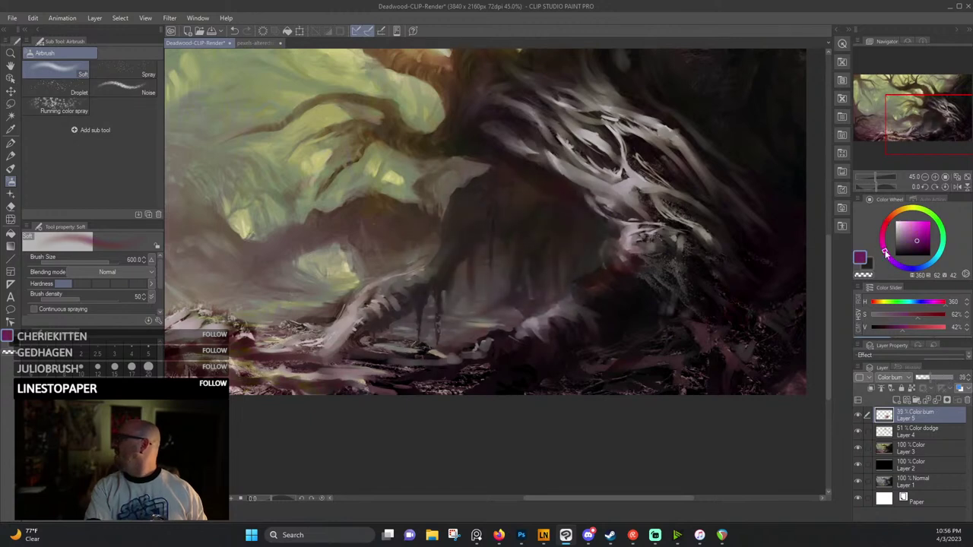
left_click_drag(918, 224, 925, 225)
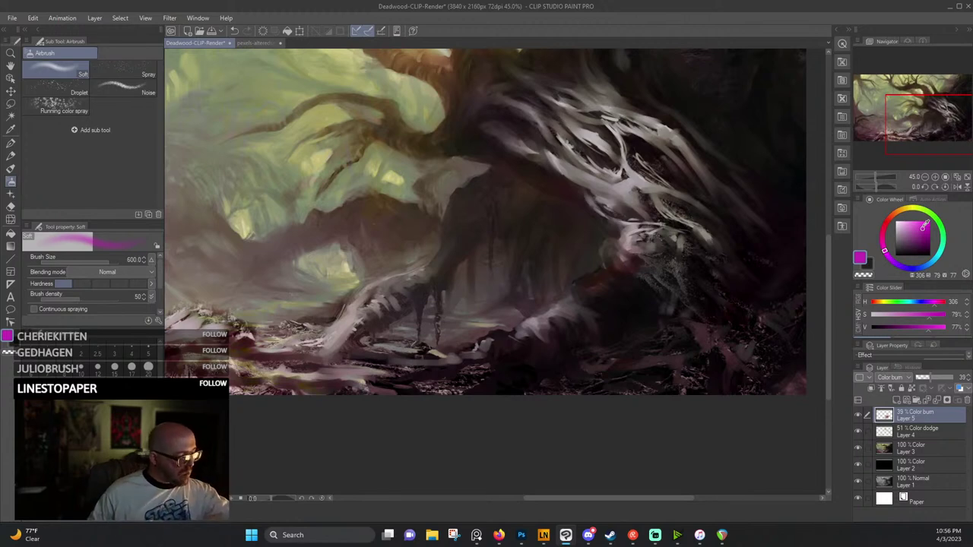
mouse_move(373, 287)
left_mouse_down()
mouse_move(346, 270)
mouse_move(357, 306)
mouse_move(356, 240)
mouse_move(377, 195)
mouse_move(339, 218)
mouse_move(253, 226)
mouse_move(271, 313)
mouse_move(371, 158)
mouse_move(462, 143)
left_mouse_up()
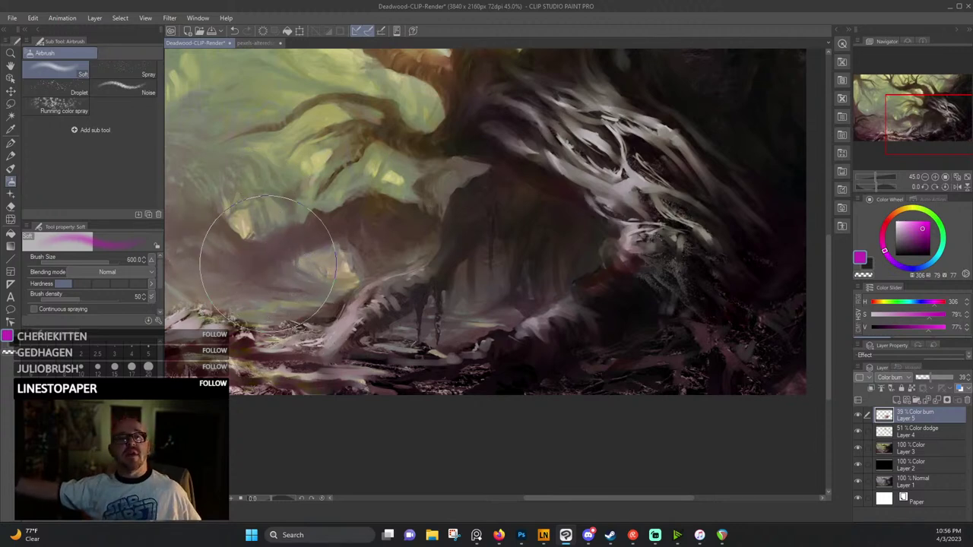
key("space")
mouse_move(296, 254)
left_mouse_down()
mouse_move(415, 246)
mouse_move(434, 262)
left_mouse_up()
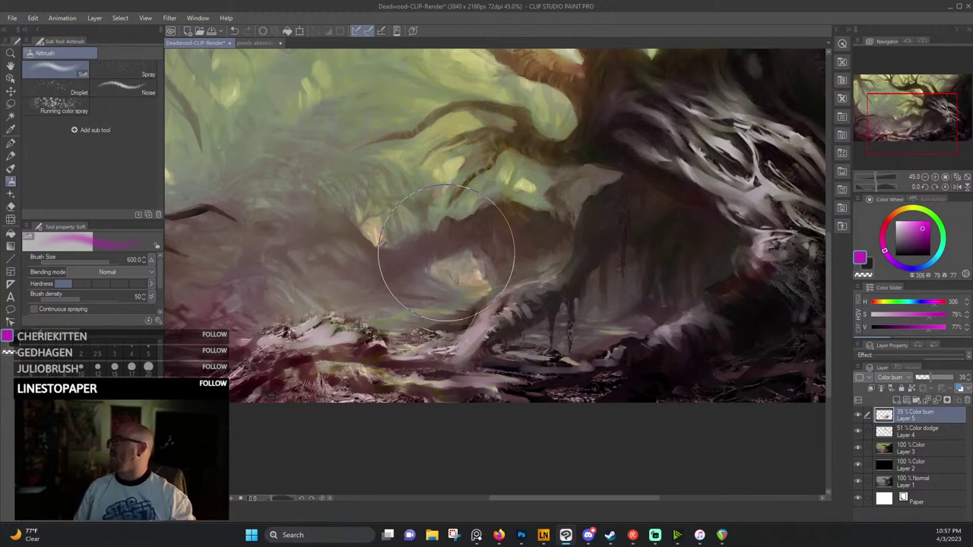
scroll(605, 290, "up", 7)
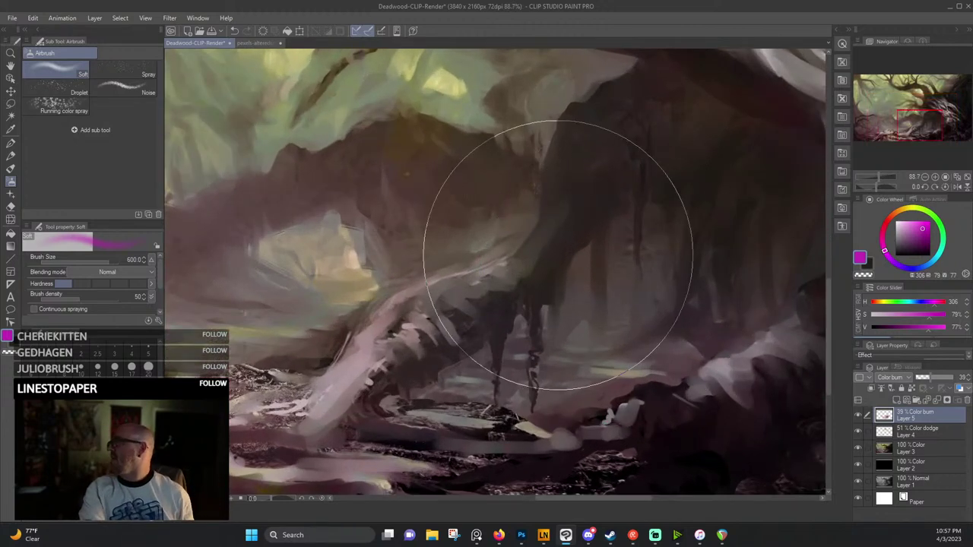
scroll(552, 244, "down", 3)
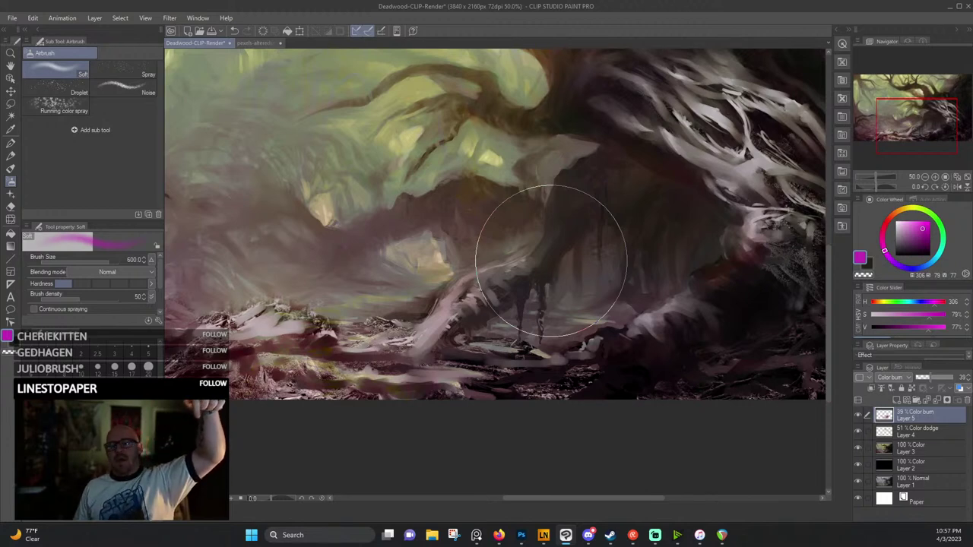
scroll(567, 433, "up", 1)
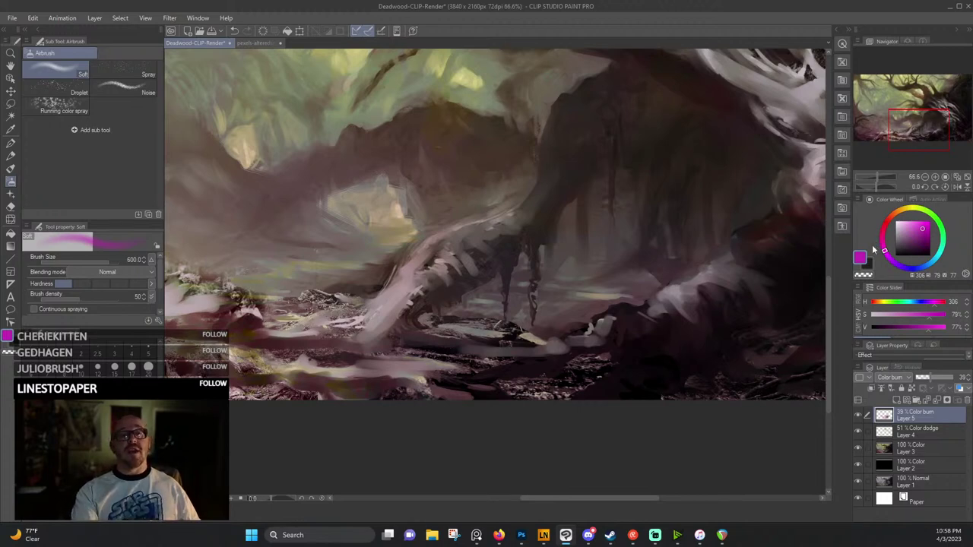
scroll(483, 272, "down", 5)
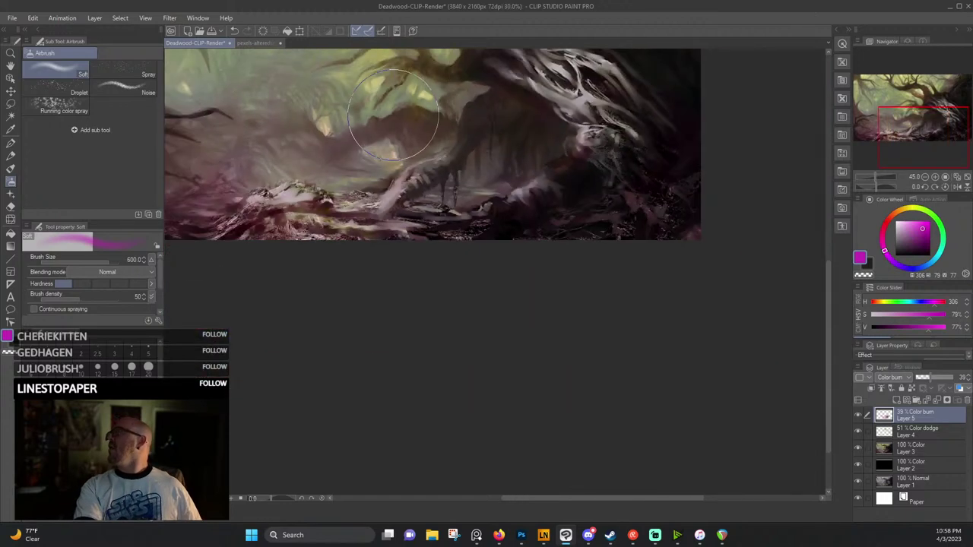
Add a new layer above Layer 5, sample a pale yellow from the misty background, and set the soft airbrush size to 100.
left_click_drag(483, 272, 509, 311)
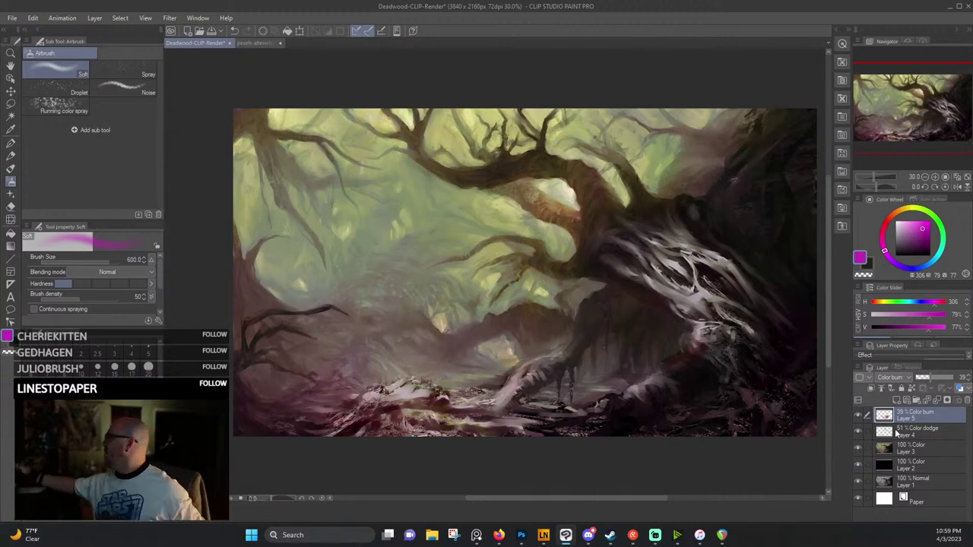
left_click(897, 402)
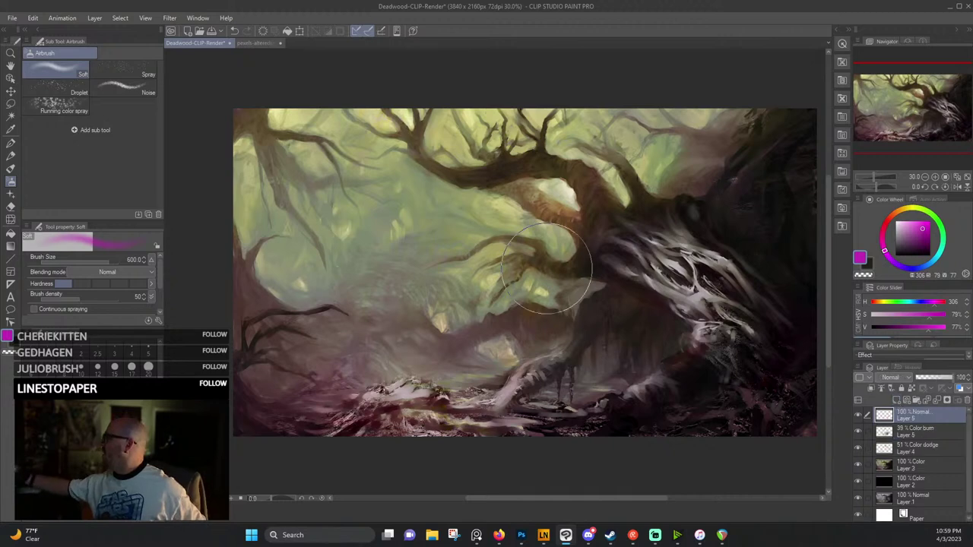
left_click(496, 275, "alt")
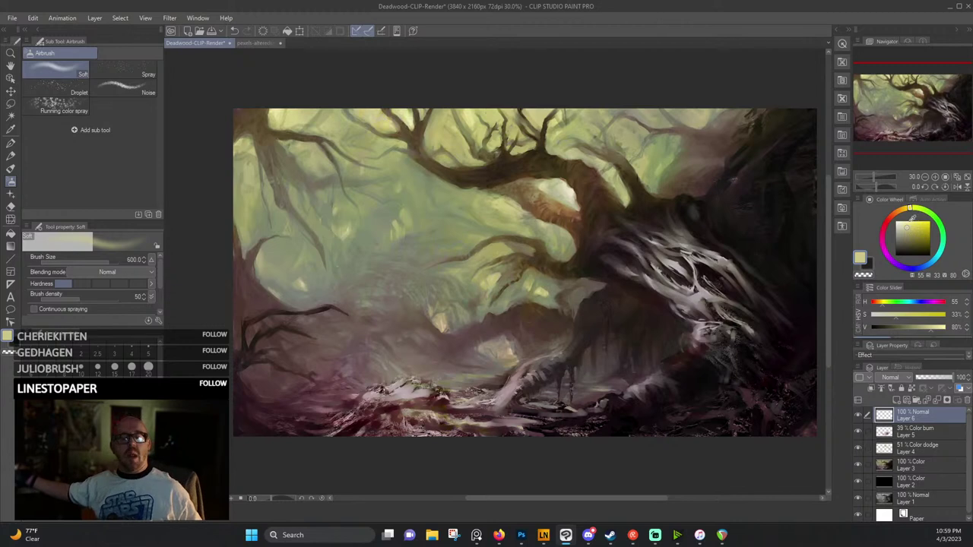
key("bracketleft")
key("bracketleft")
key("bracketleft")
key("bracketleft")
key("bracketleft")
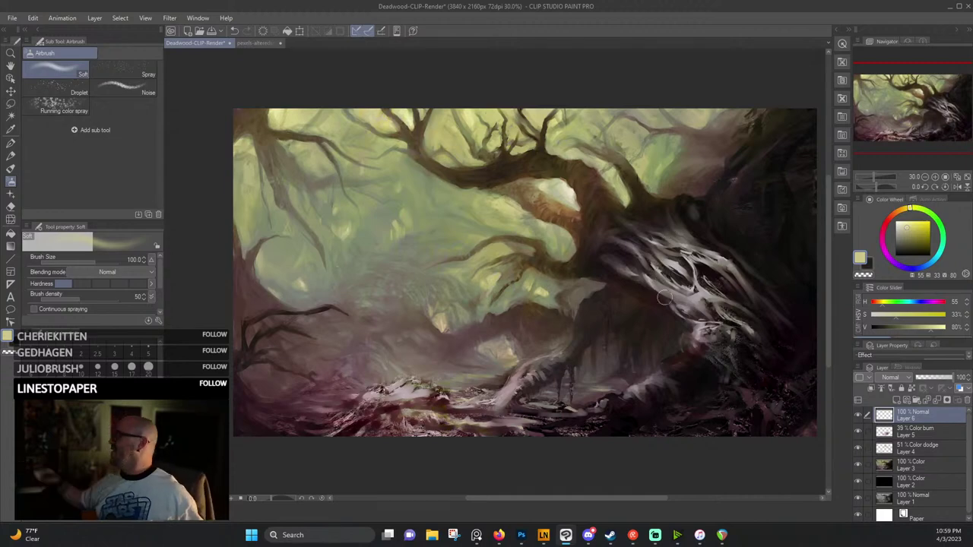
Switch to the Faux-toshop (Wet) brush, sample a yellow of H 52, S 39, V 78 from a light gap, and set the brush size to 12.
scroll(473, 339, "up", 5)
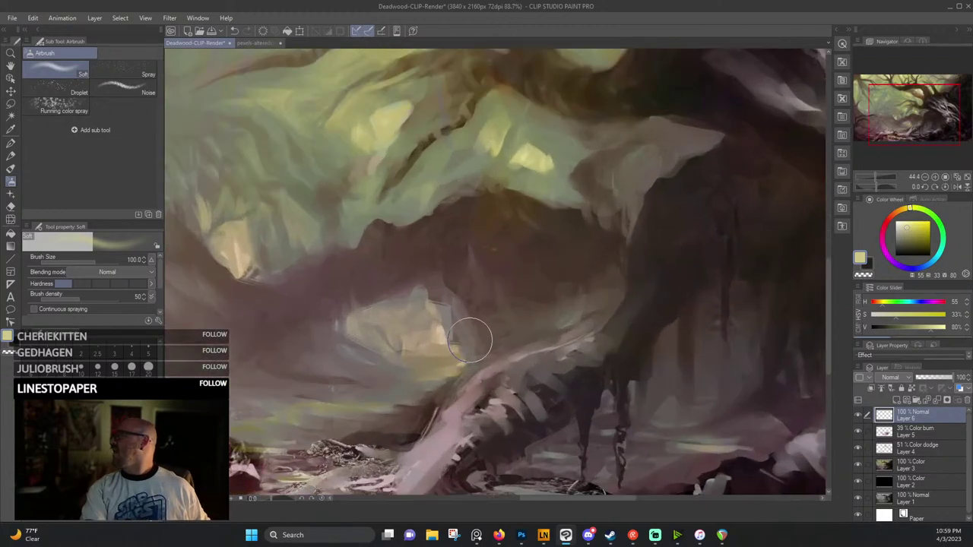
scroll(472, 339, "up", 10)
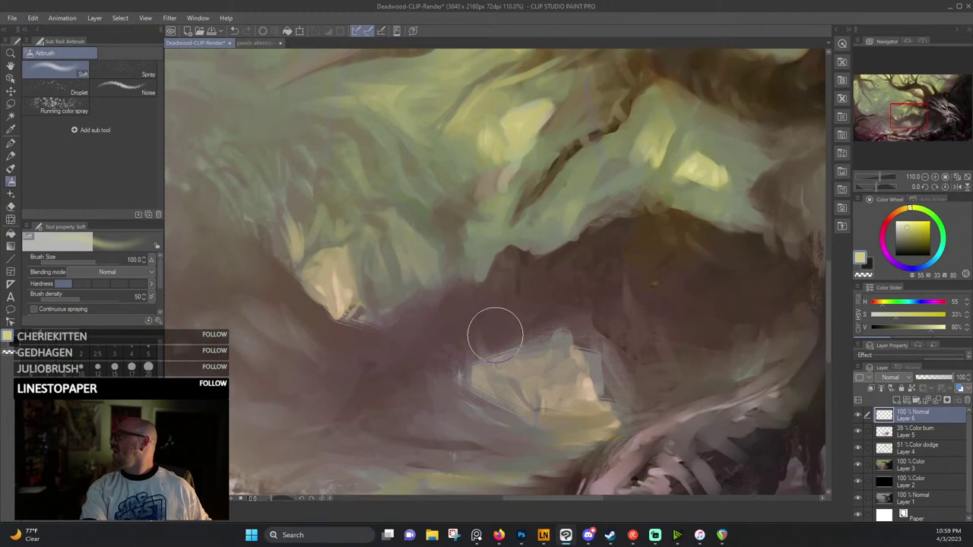
scroll(525, 342, "down", 10)
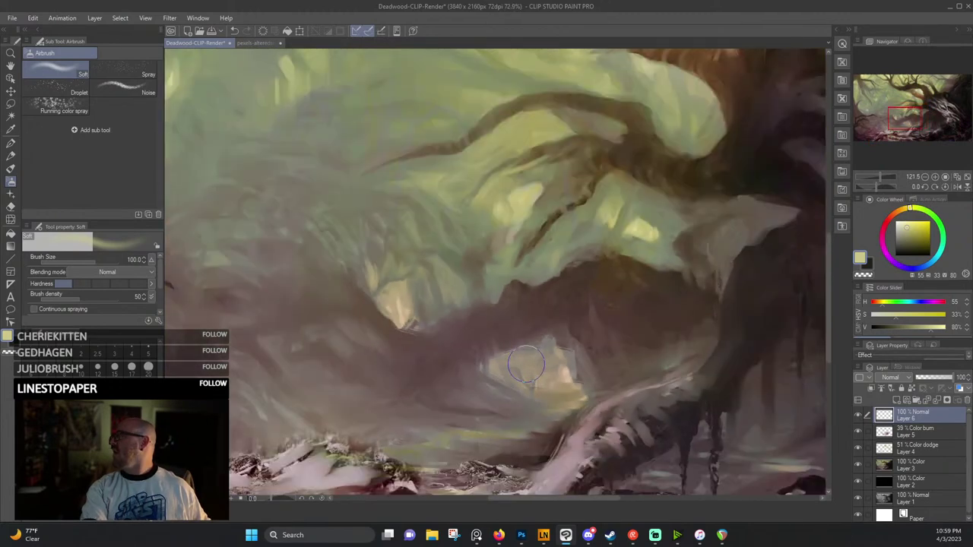
scroll(515, 350, "up", 2)
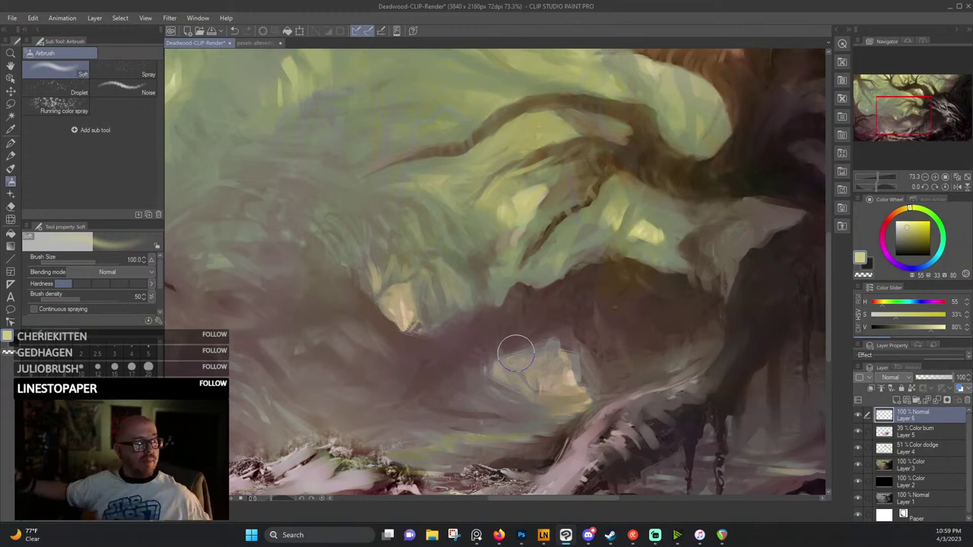
key("b")
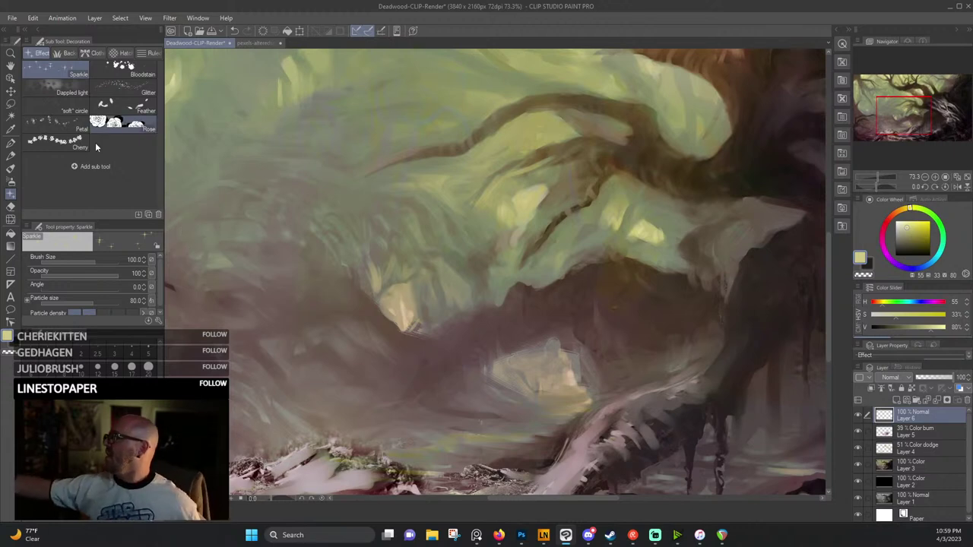
left_click(11, 168)
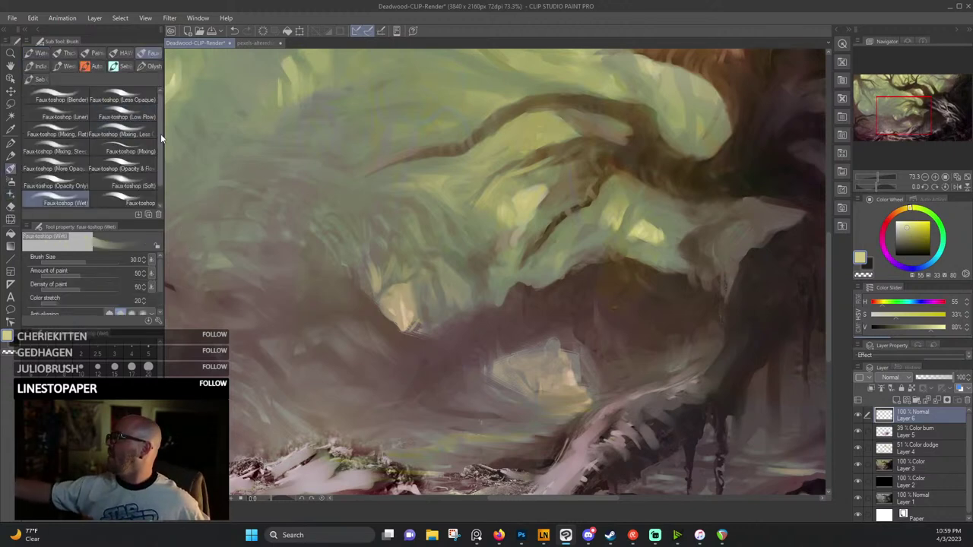
left_click(532, 196, "alt")
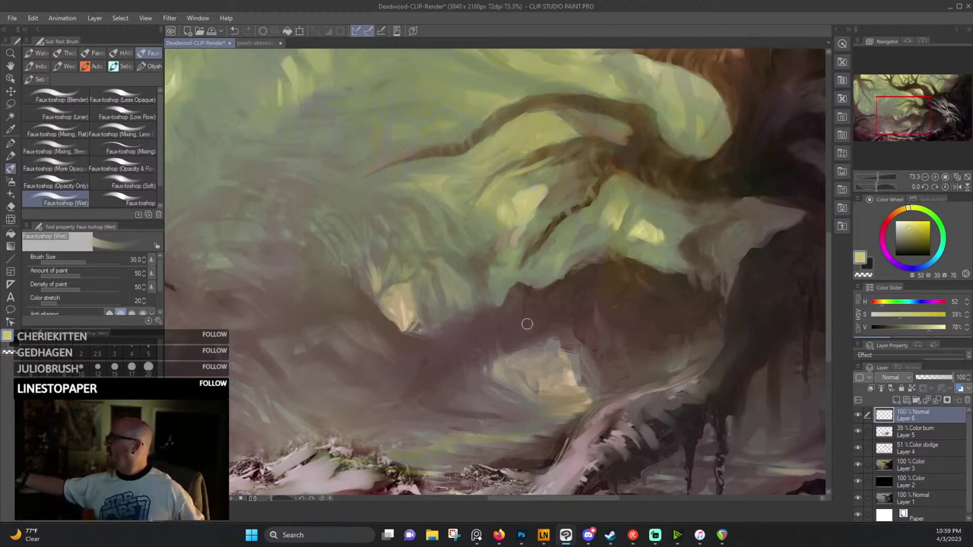
key("bracketleft")
key("bracketleft")
key("bracketleft")
key("bracketleft")
key("bracketleft")
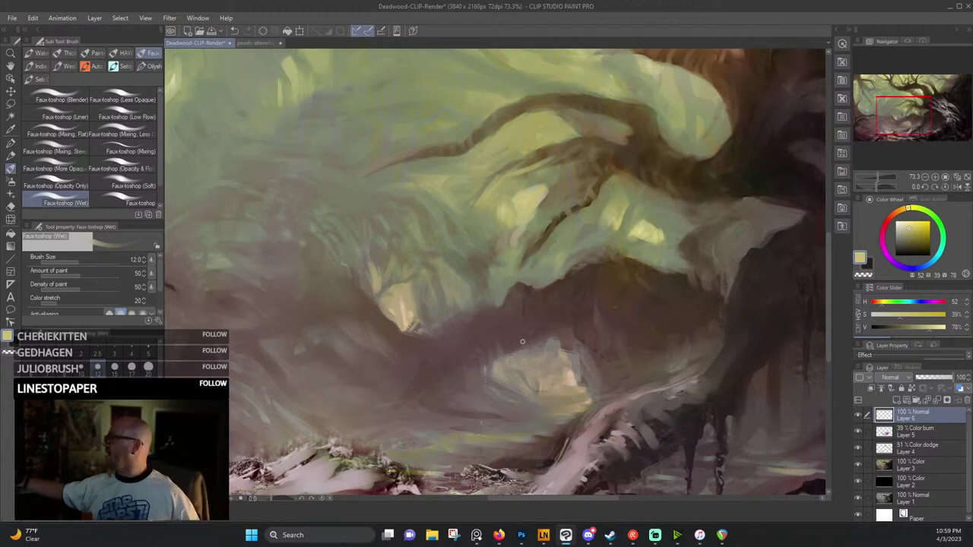
Paint short pale-yellow strokes around the rim of the low light gap behind the root and beside the smaller neighbouring gap.
mouse_move(506, 327)
left_mouse_down()
mouse_move(516, 344)
mouse_move(546, 329)
mouse_move(548, 309)
mouse_move(558, 312)
mouse_move(532, 313)
left_mouse_up()
mouse_move(507, 346)
left_mouse_down()
mouse_move(510, 326)
mouse_move(500, 330)
left_mouse_up()
left_click_drag(505, 351, 561, 329)
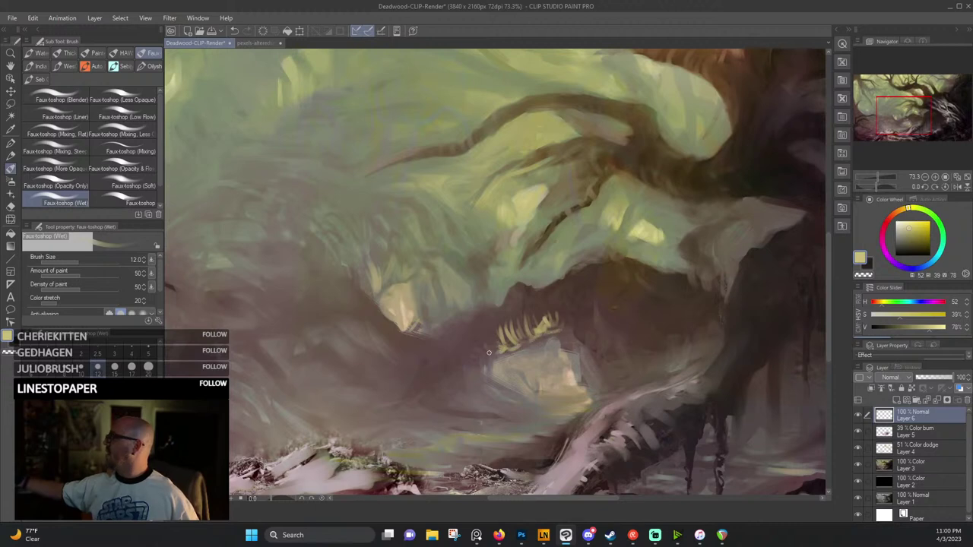
mouse_move(481, 378)
left_mouse_down()
mouse_move(465, 382)
mouse_move(512, 409)
mouse_move(523, 410)
mouse_move(519, 400)
mouse_move(542, 410)
left_mouse_up()
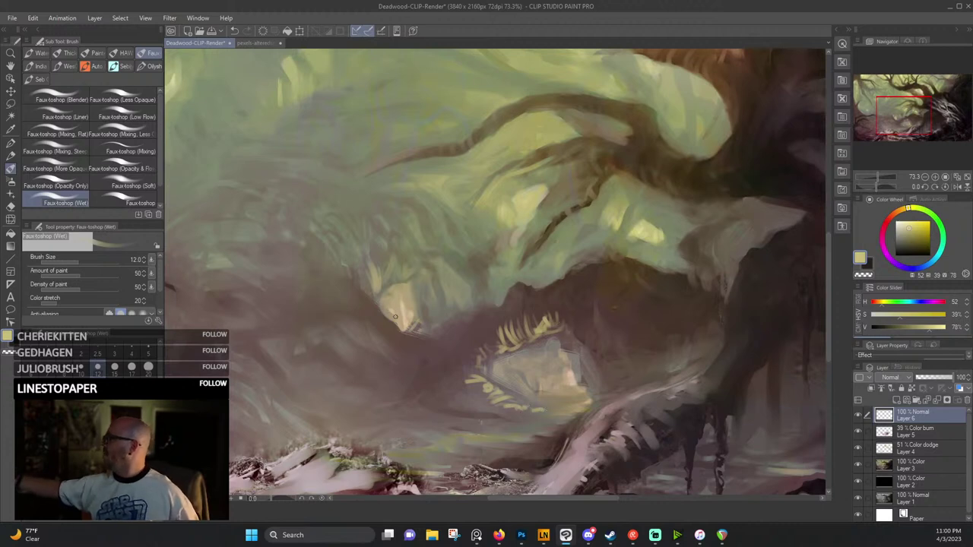
left_click_drag(367, 291, 352, 265)
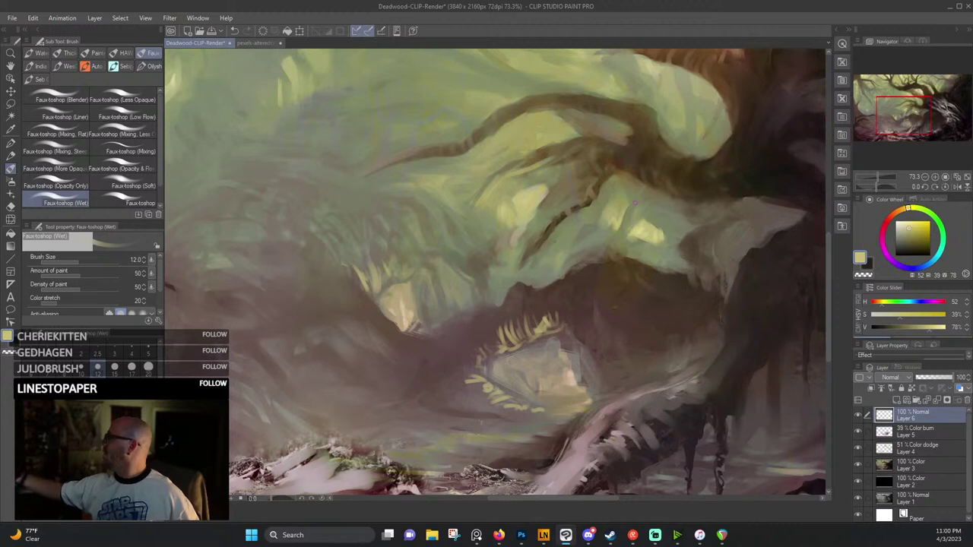
Enlarge the brush to 25 and soften the rightmost yellow strokes above the low light gap with sampled tans and browns.
left_click_drag(576, 206, 666, 291)
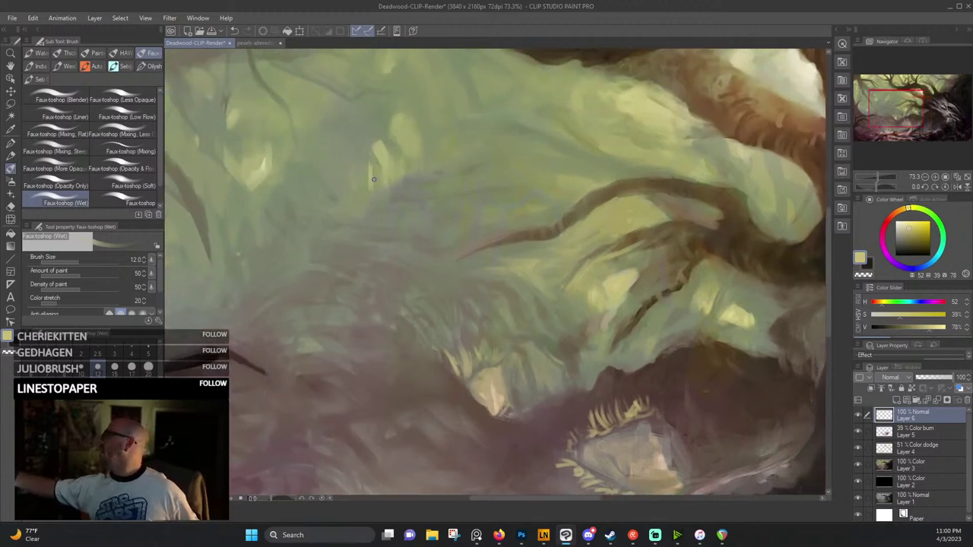
left_click_drag(330, 200, 394, 217)
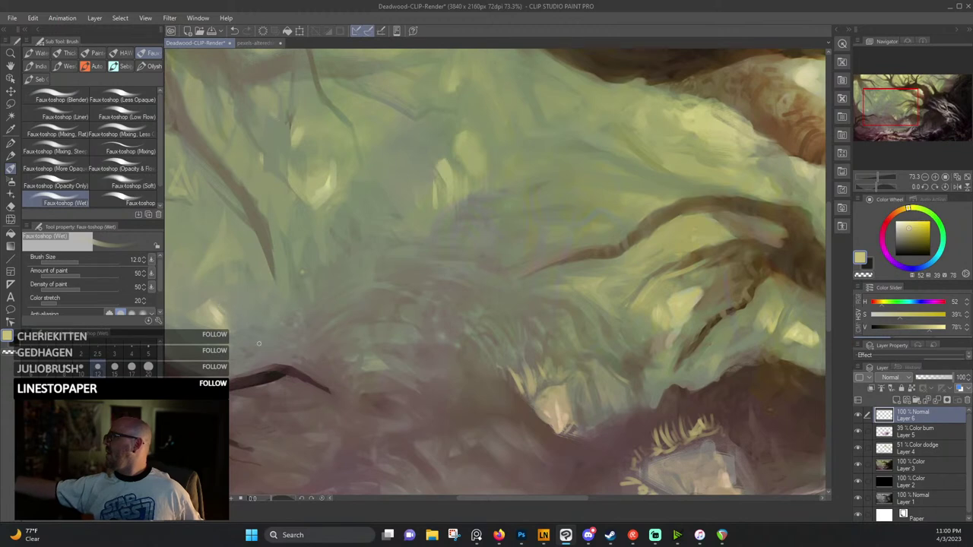
left_click_drag(267, 353, 212, 352)
left_click_drag(448, 353, 476, 342)
scroll(476, 341, "up", 3)
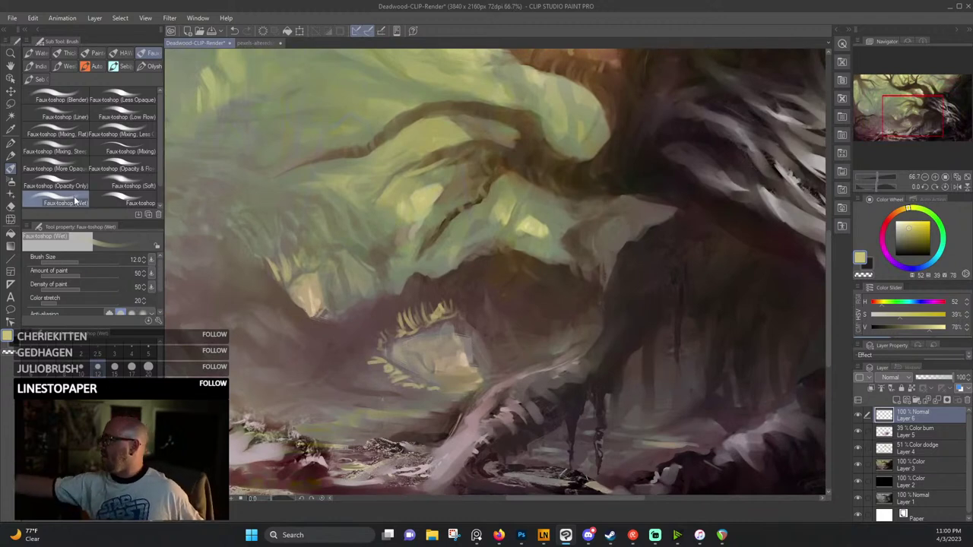
key("bracketright")
key("bracketright")
key("bracketright")
key("bracketright")
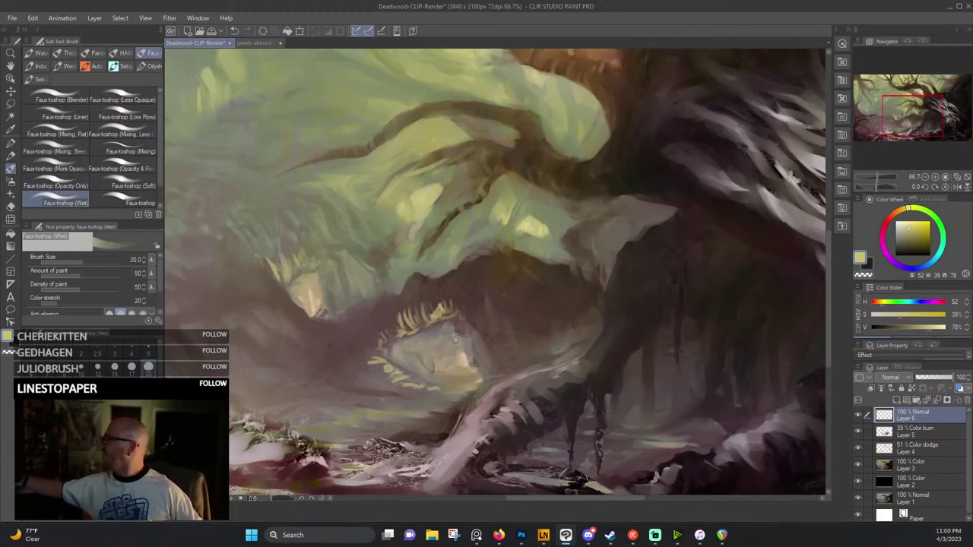
left_click(442, 307, "alt")
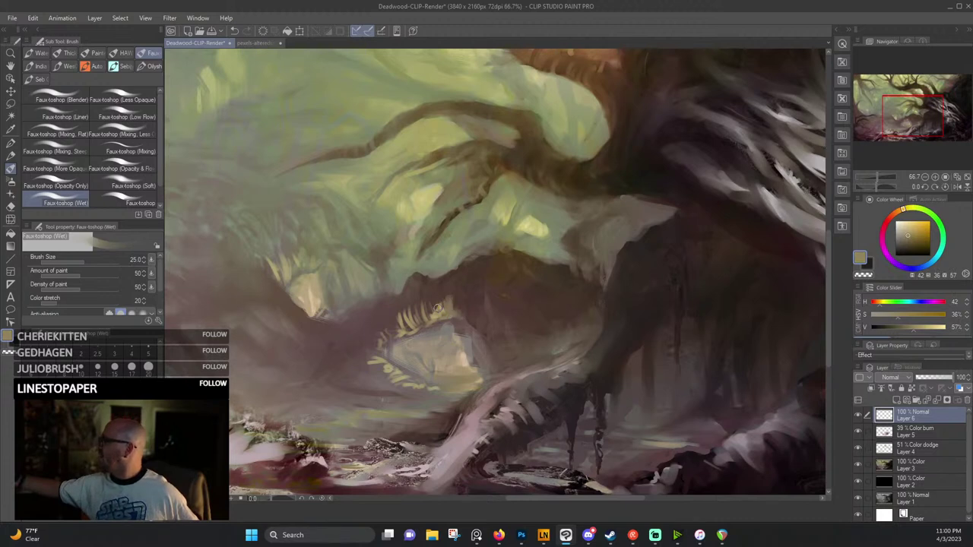
left_click(444, 301, "alt")
mouse_move(447, 299)
left_mouse_down()
mouse_move(454, 306)
mouse_move(435, 302)
mouse_move(424, 323)
left_mouse_up()
left_click(440, 285, "alt")
left_click(426, 321, "alt")
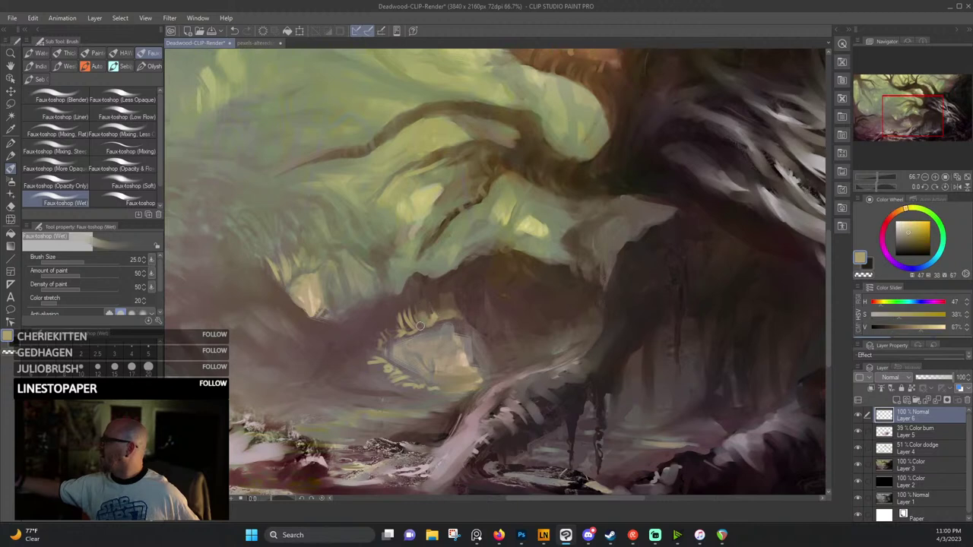
Cut back the tips of the yellow strokes above the gap, repeatedly sampling nearby dark browns and tans.
left_click(404, 317, "alt")
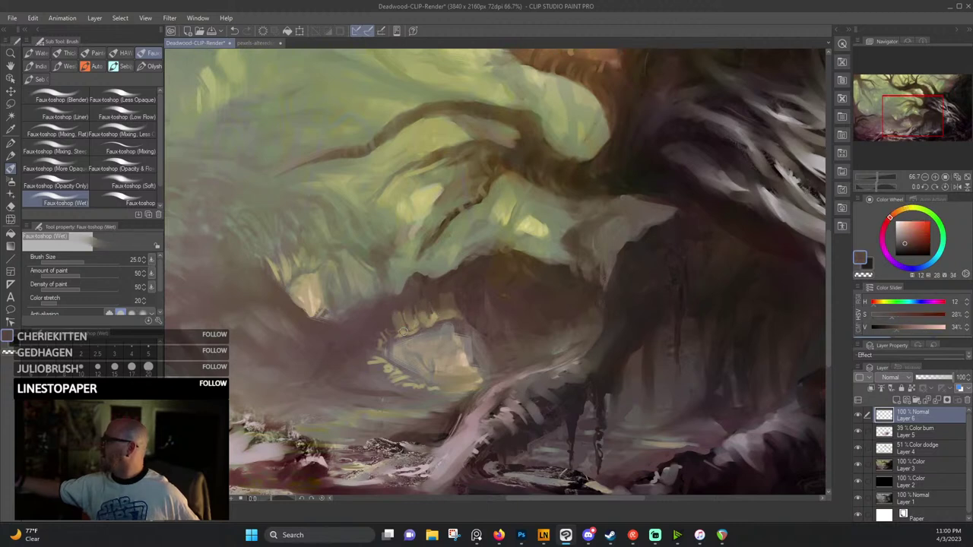
left_click(398, 314, "alt")
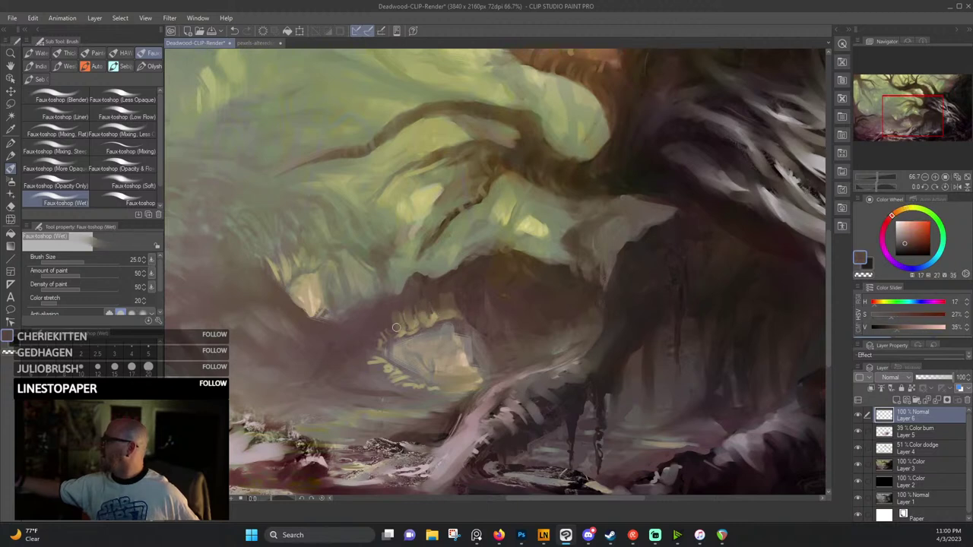
left_click(446, 295, "alt")
left_click(440, 299, "alt")
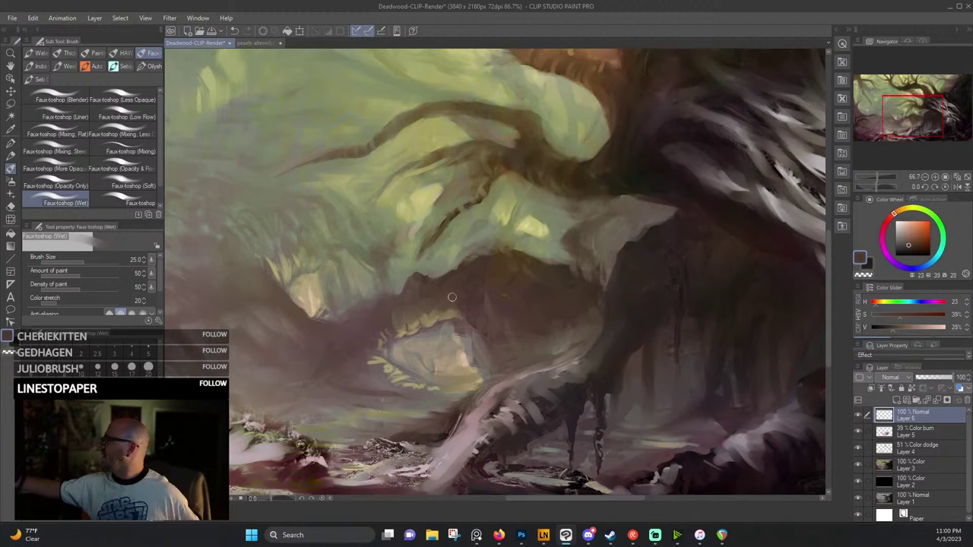
left_click(397, 327, "alt")
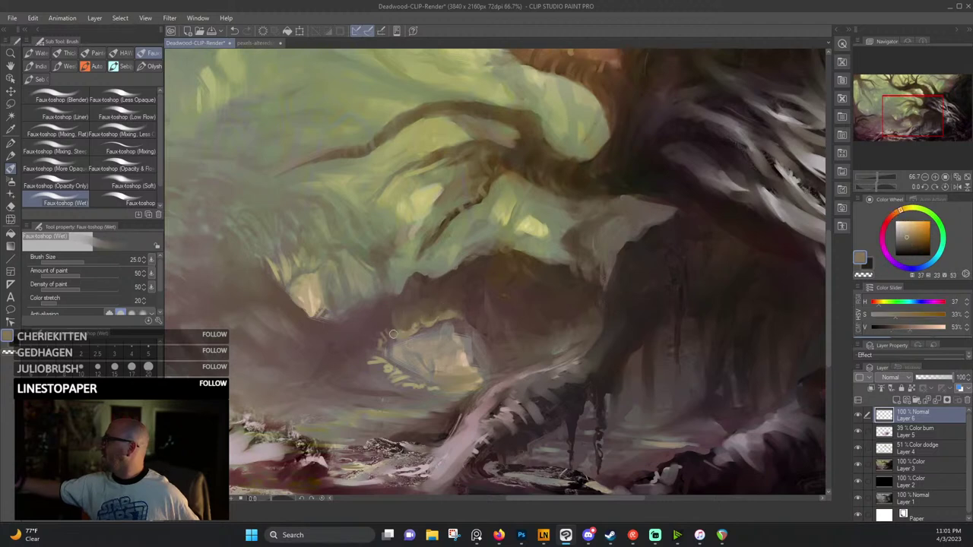
left_click(448, 322, "alt")
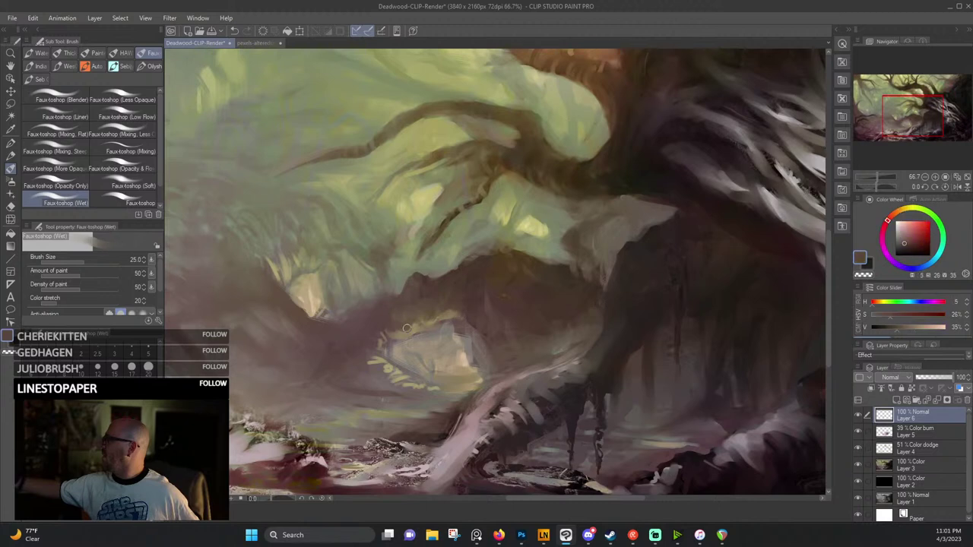
Blend the yellow strokes on the left and lower edges of the gap into the ground with sampled muted colours.
left_click(390, 342, "alt")
left_click(375, 367, "alt")
mouse_move(375, 367)
left_mouse_down()
mouse_move(425, 387)
mouse_move(368, 360)
left_mouse_up()
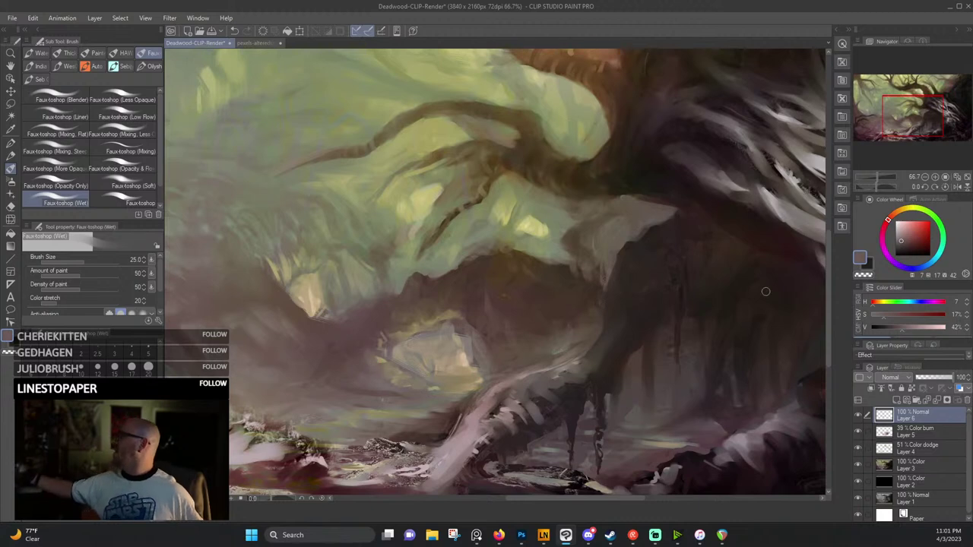
Set Layer 6's opacity to 99% and paint more strokes along the gap's upper-left edge in a sampled tan of H 40, S 34, V 55.
mouse_move(949, 377)
left_mouse_down()
mouse_move(935, 382)
mouse_move(943, 384)
mouse_move(932, 374)
left_mouse_up()
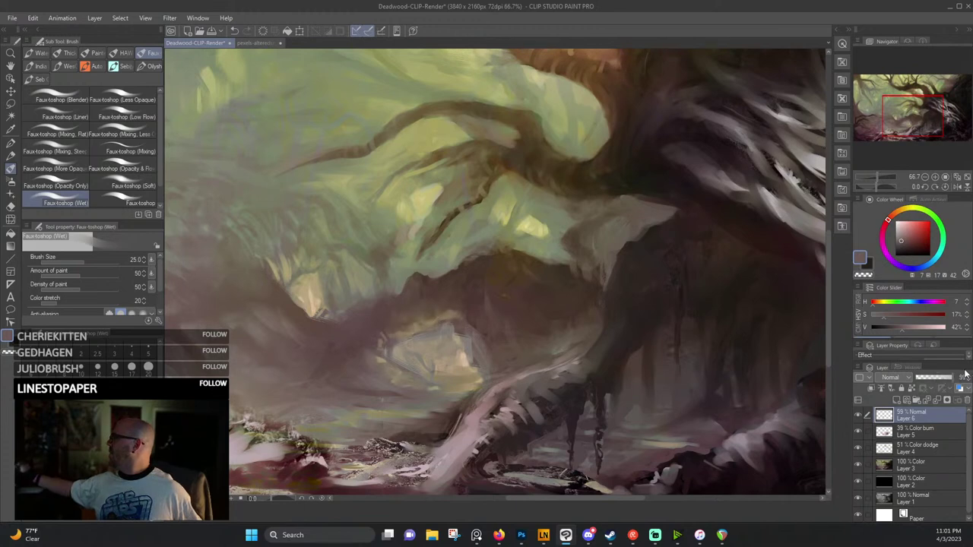
left_click(420, 325, "alt")
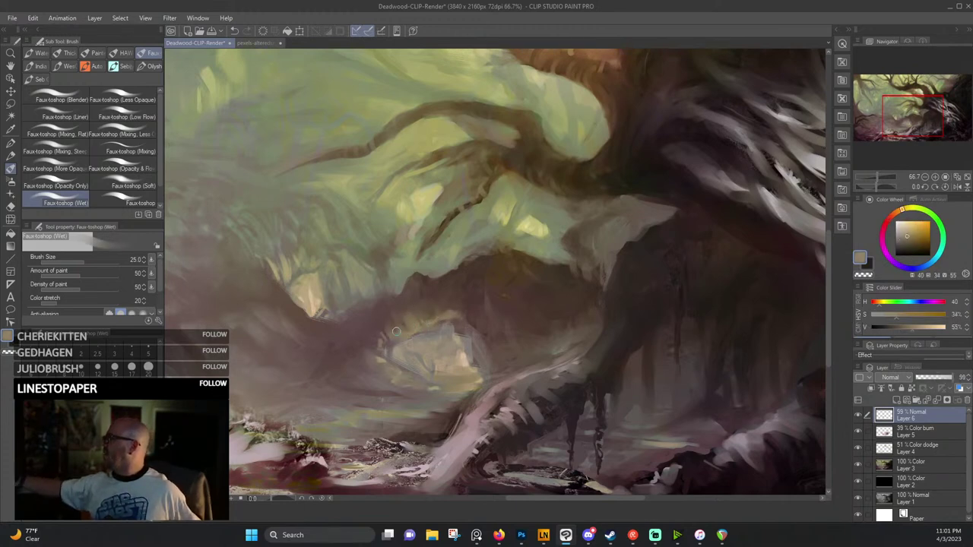
left_click_drag(391, 328, 382, 337)
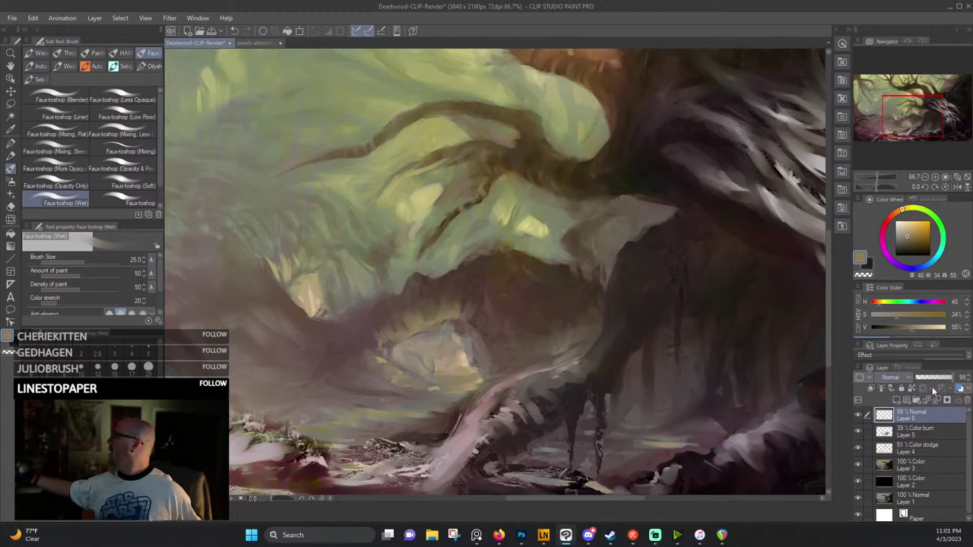
Lower Layer 6's opacity to 55% and review its effect across the whole painting.
left_click_drag(950, 378, 940, 378)
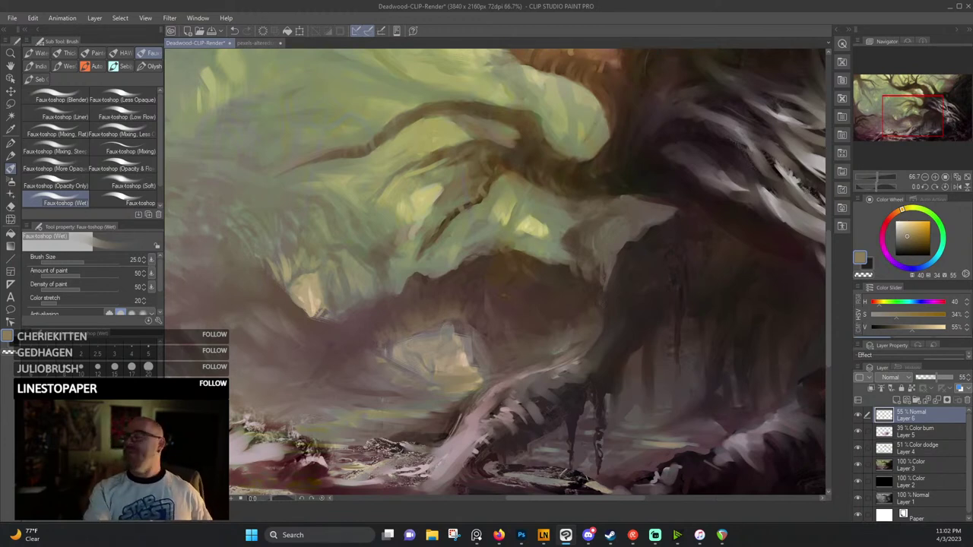
scroll(433, 295, "down", 2)
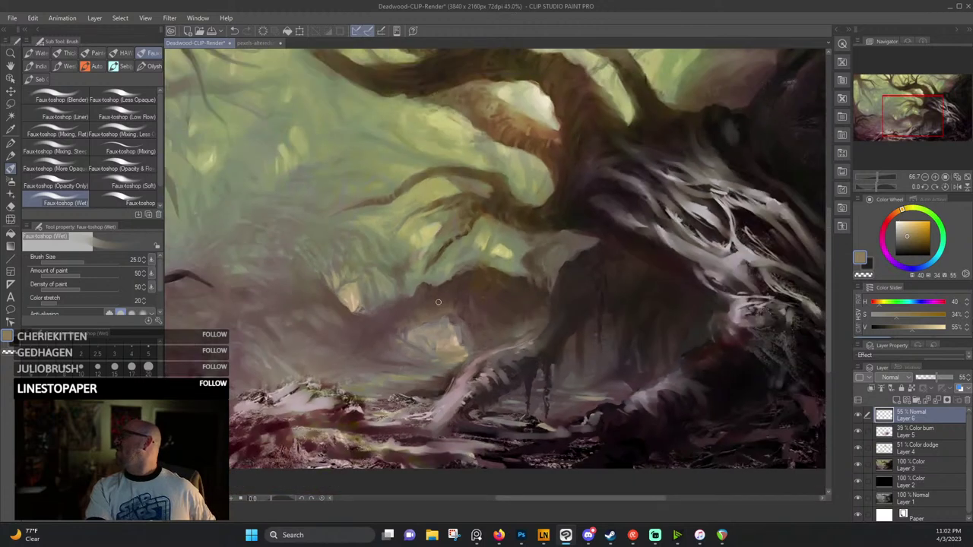
left_click_drag(430, 295, 489, 336)
scroll(490, 336, "down", 2)
scroll(551, 314, "up", 2)
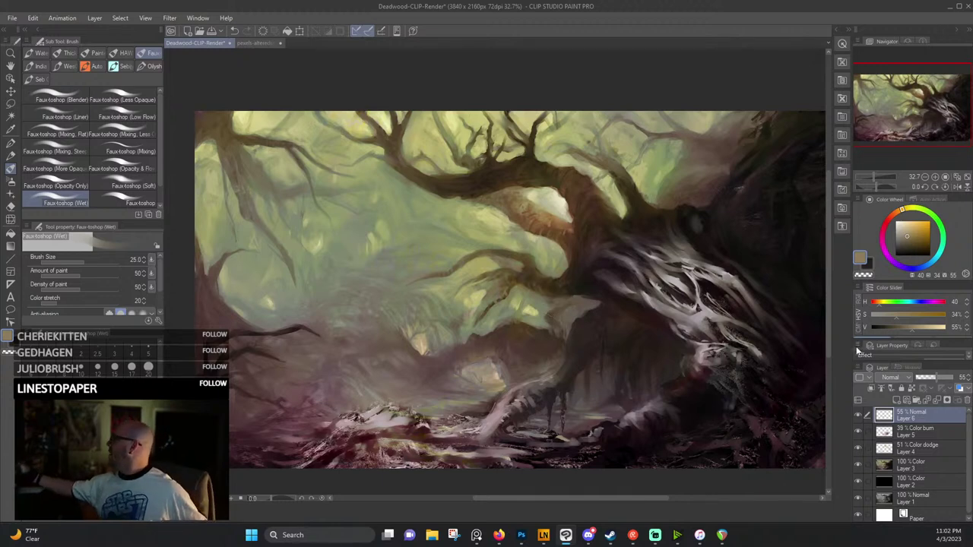
On Layer 3, tint the trunk's pale twisted roots golden brown with a sampled tan of H 35, S 43, V 59 at brush size 50.
left_click(927, 465)
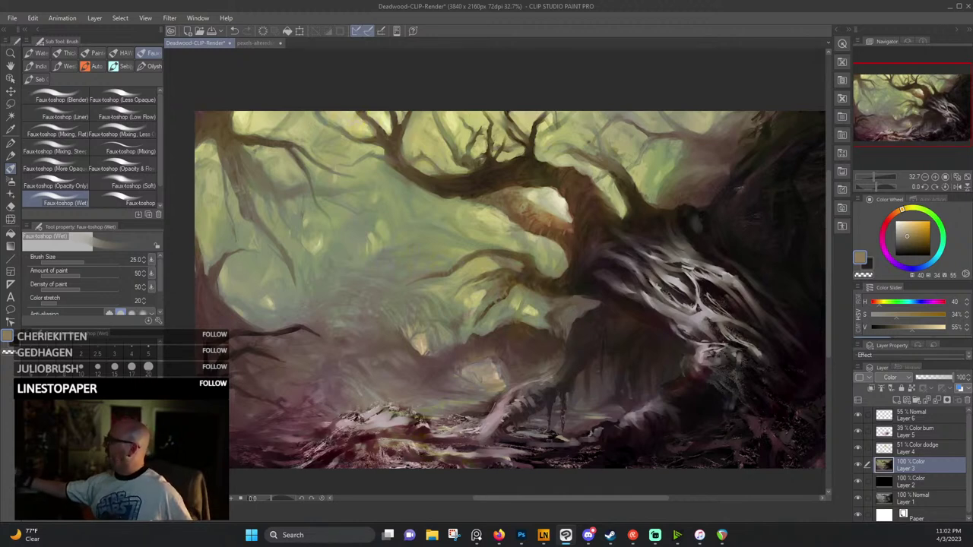
left_click(565, 220, "alt")
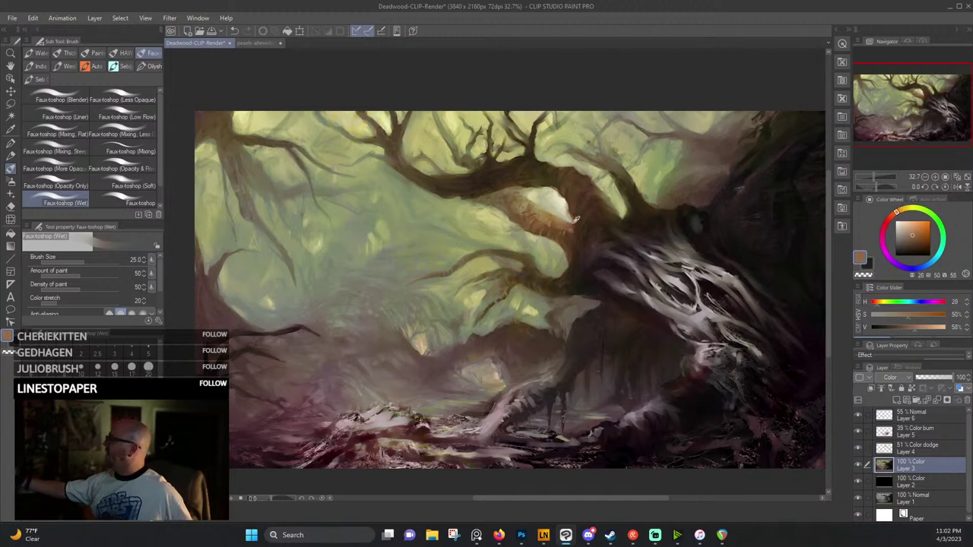
left_click(571, 222, "alt")
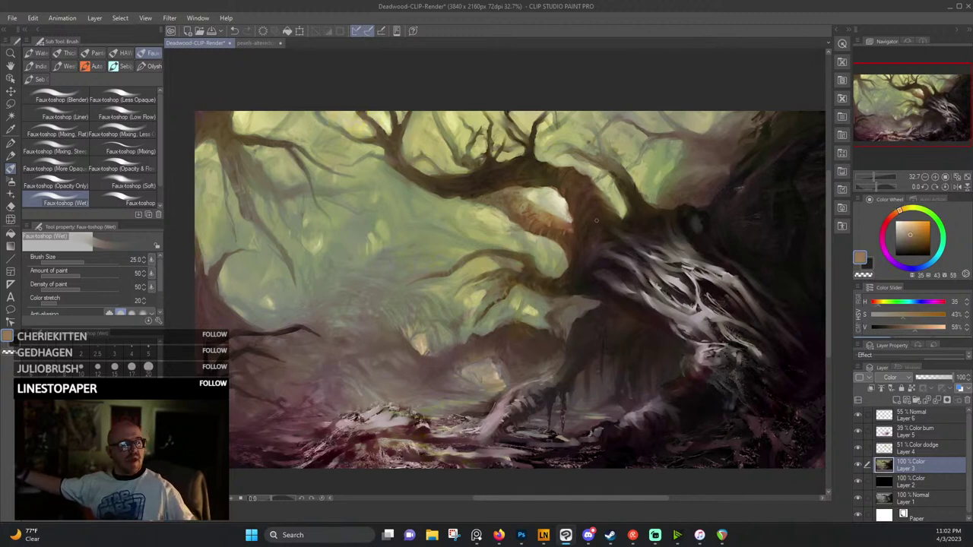
key("bracketright")
key("bracketright")
key("bracketright")
key("bracketright")
key("bracketleft")
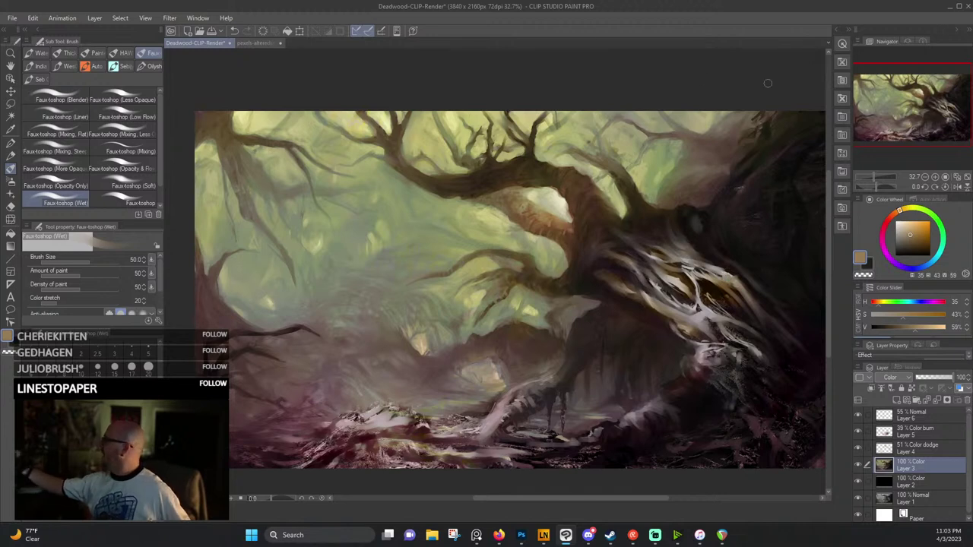
Tint the roots and the lower root reddish brown using H 20, S 24, V 33 and H 20, S 49, V 40, touching up with the Soft eraser.
left_click(904, 242)
left_click(894, 217)
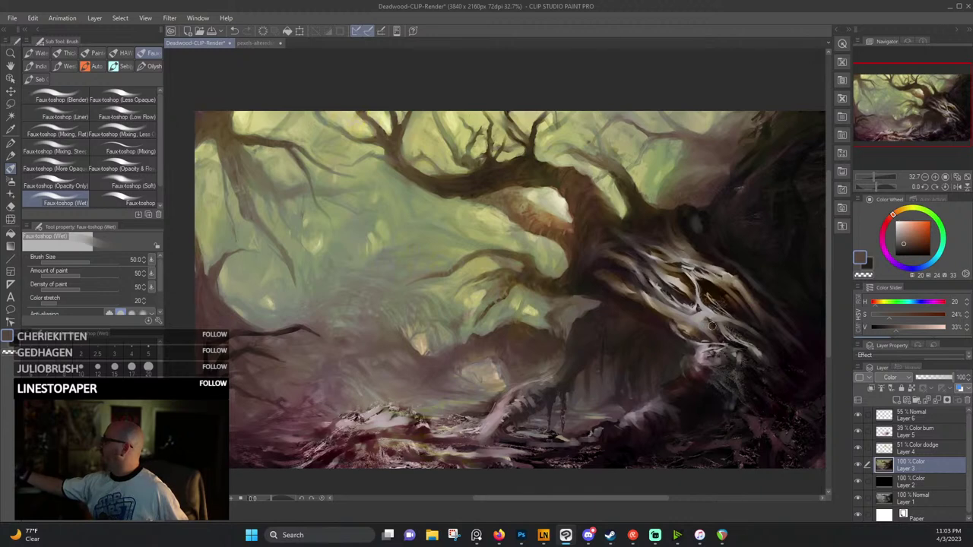
left_click(912, 241)
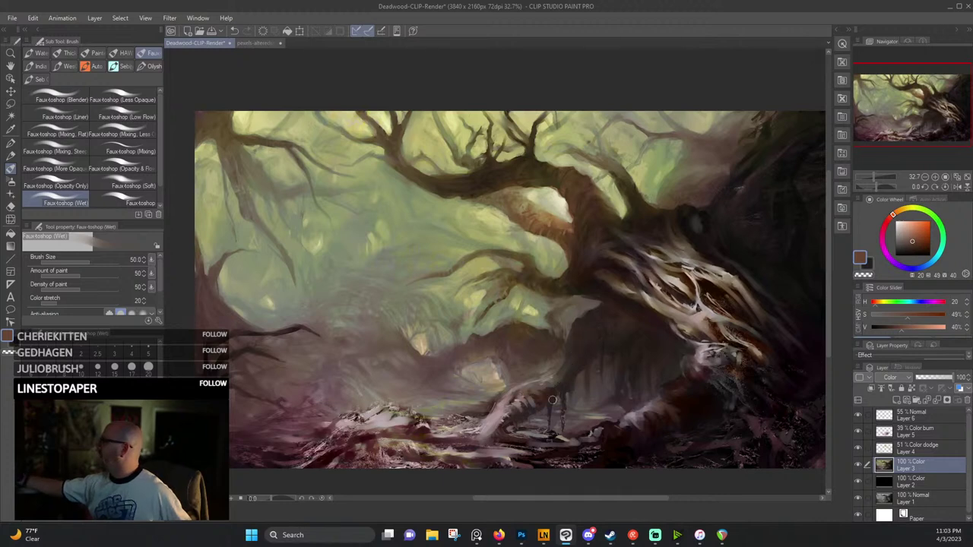
key("e")
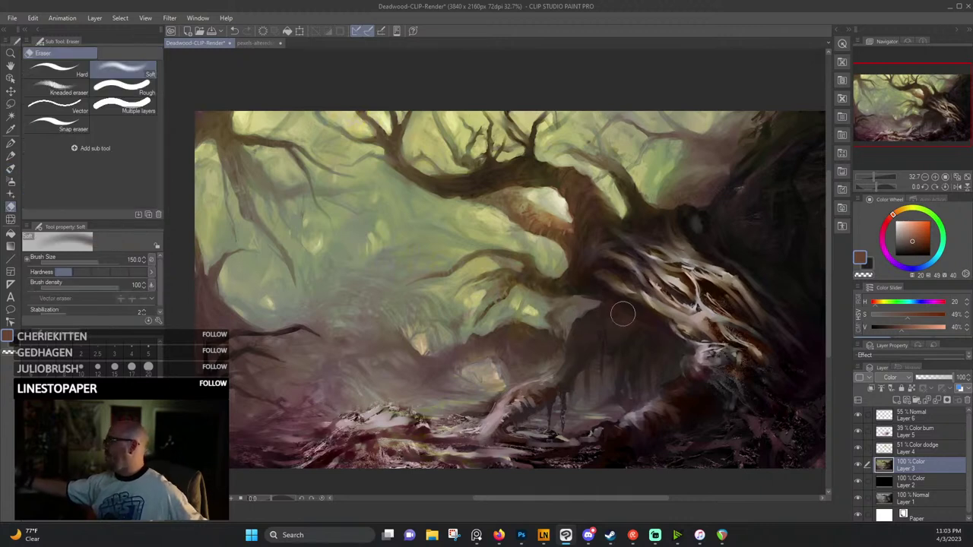
key("b")
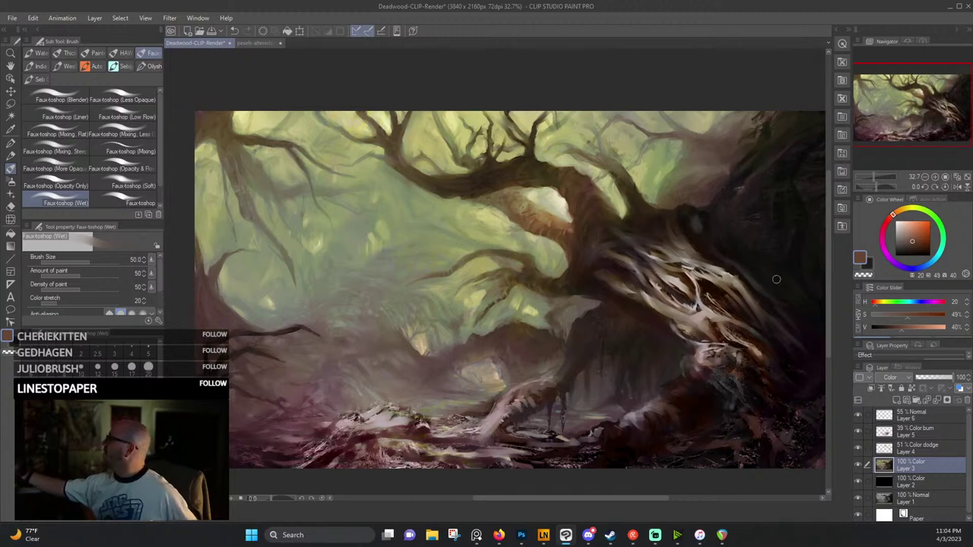
Tint the area around the roots with sampled dark and brown tones, and neutralise the lower root with a grey of H 31, S 0, V 52.
left_click_drag(805, 223, 689, 191)
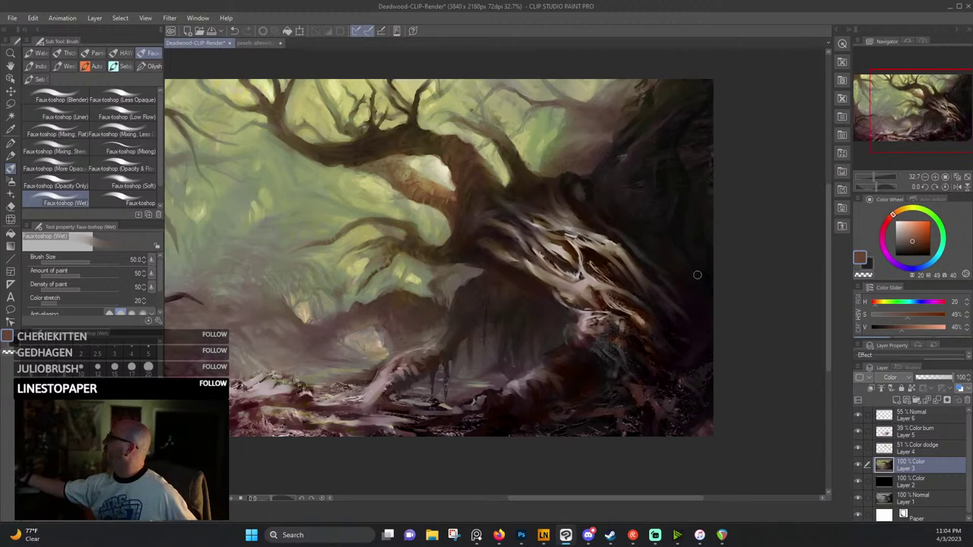
left_click(653, 238, "alt")
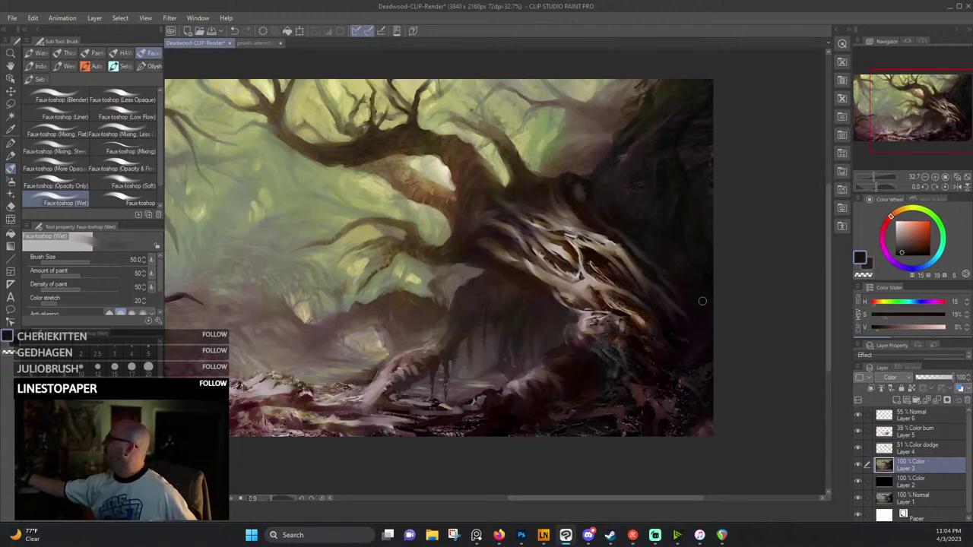
left_click(616, 256, "alt")
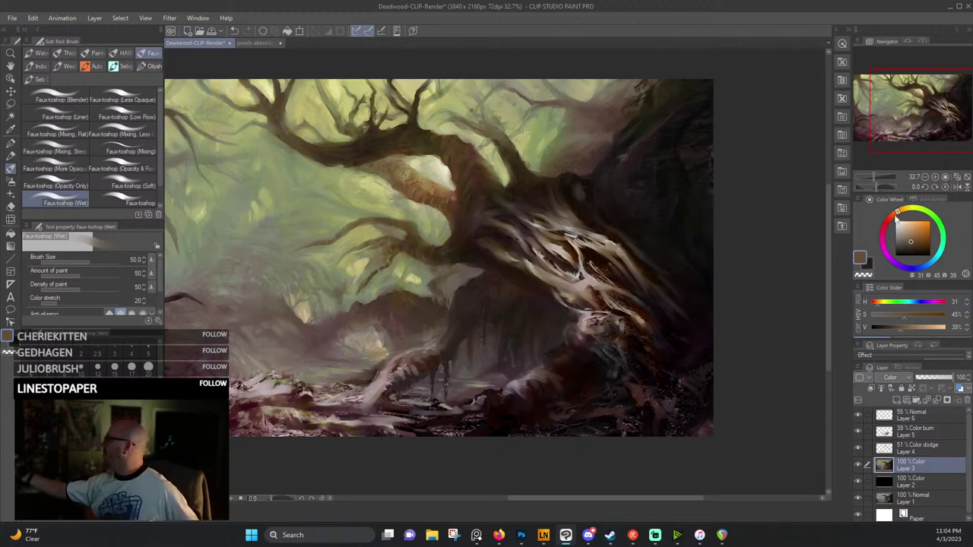
left_click(896, 237)
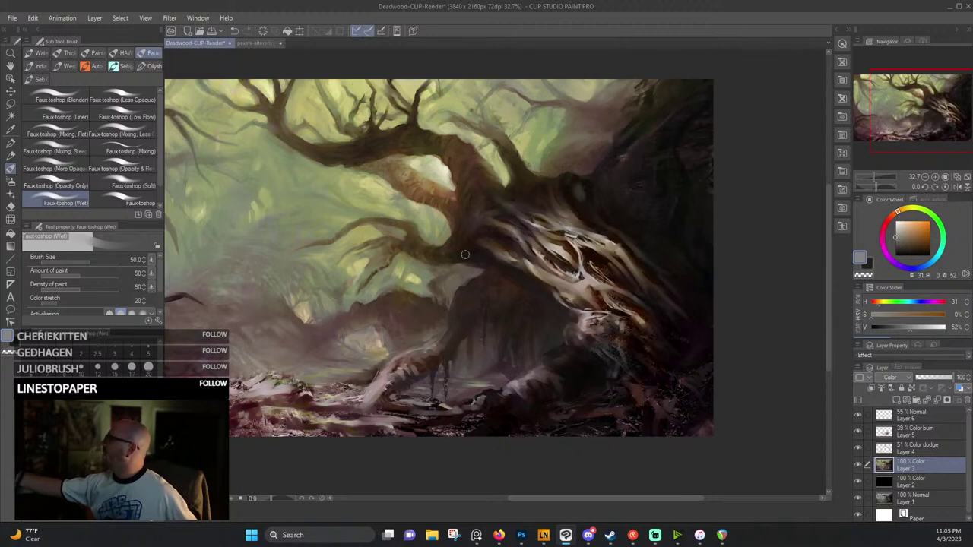
Tint the misty background around the branches with a sampled green of H 66, S 32, V 64 at brush size 80, and save the painting.
left_click_drag(484, 241, 656, 278)
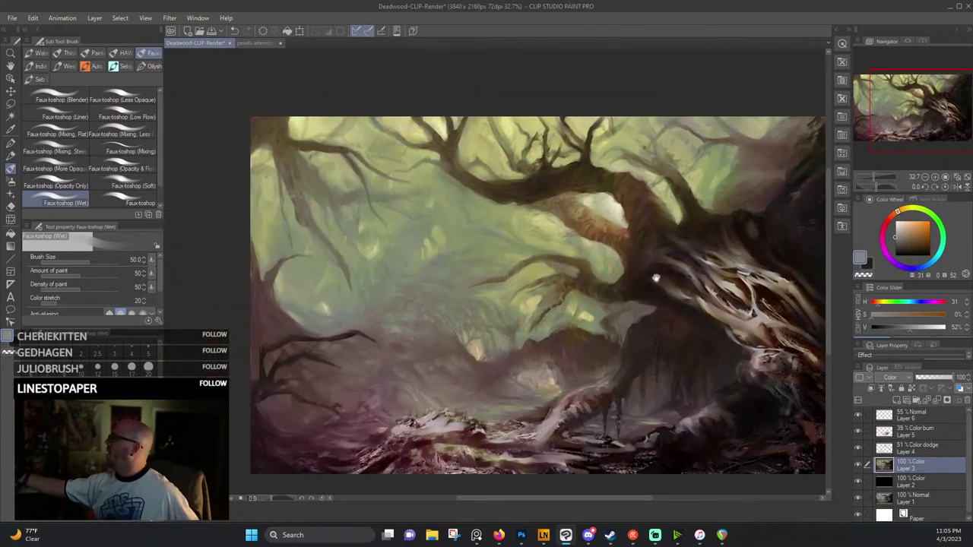
left_click(444, 231, "alt")
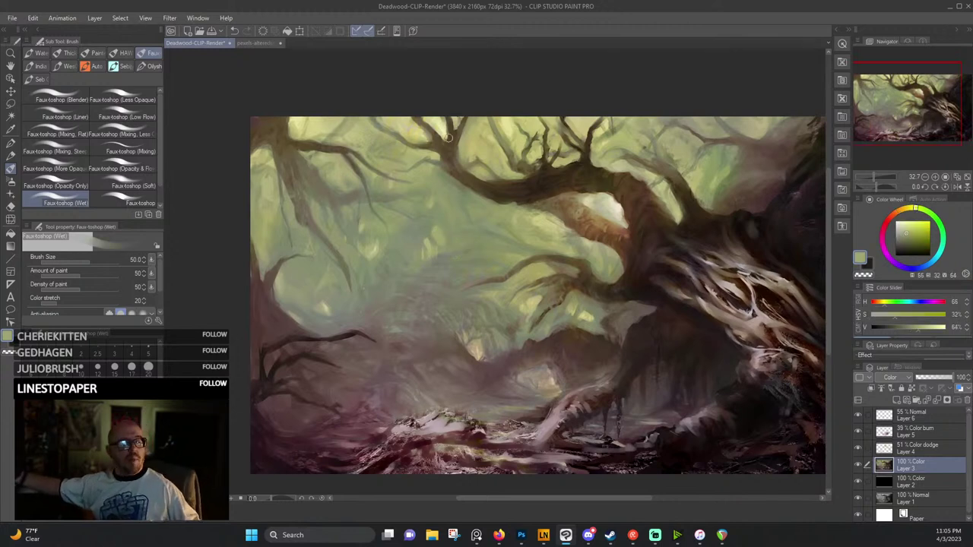
key("bracketright")
key("bracketright")
key("bracketright")
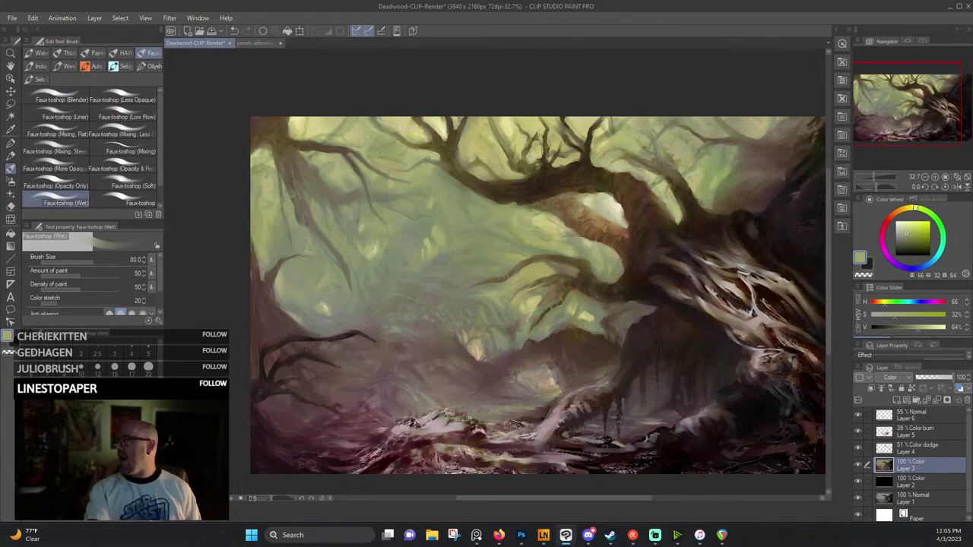
left_click(12, 18)
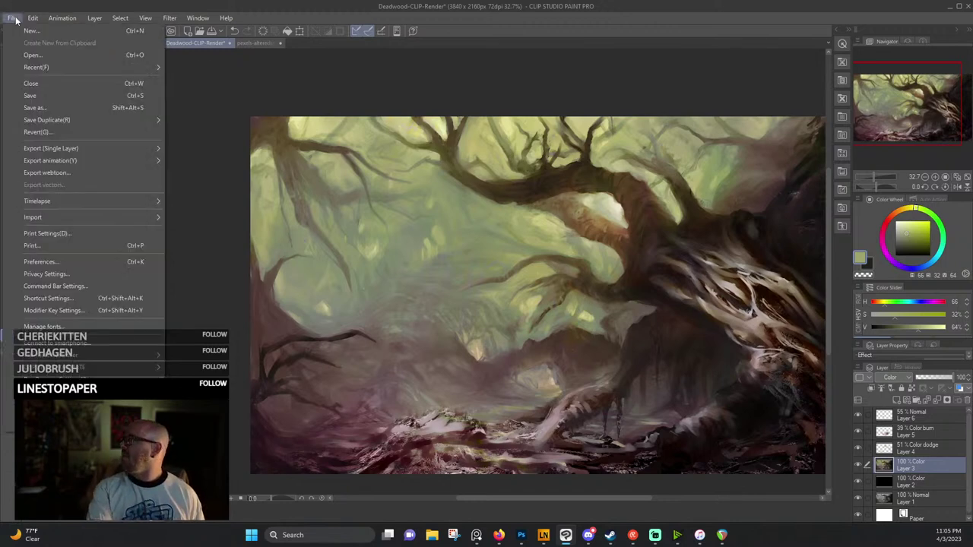
left_click(32, 94)
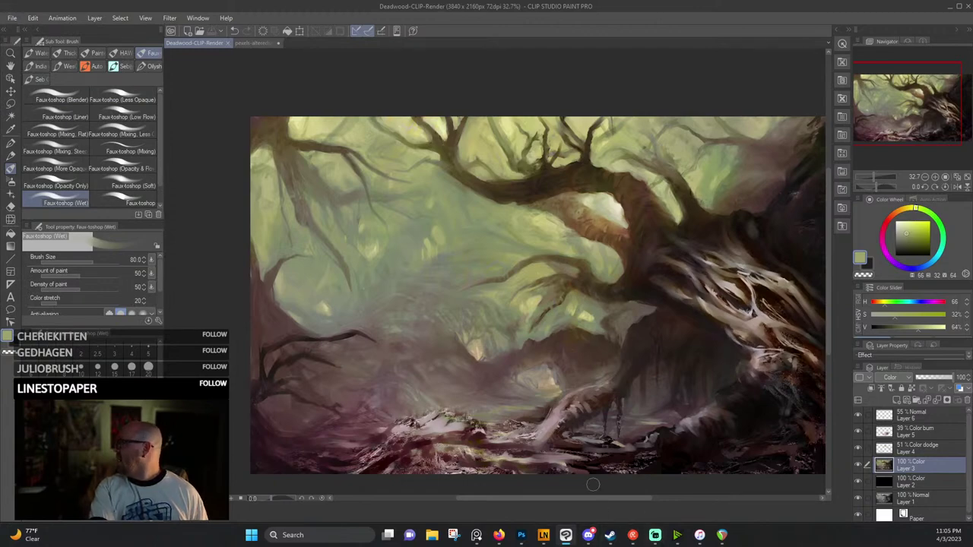
Switch to the reference image board and examine the bark, bridge and hazy shadow areas of the red Warhammer forest artwork.
left_click(476, 534)
scroll(585, 350, "down", 4)
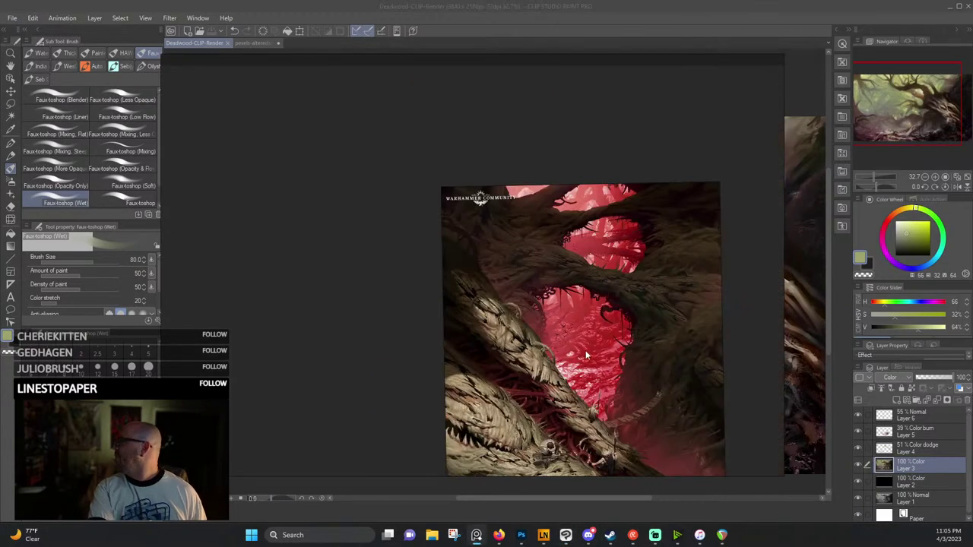
scroll(461, 271, "up", 3)
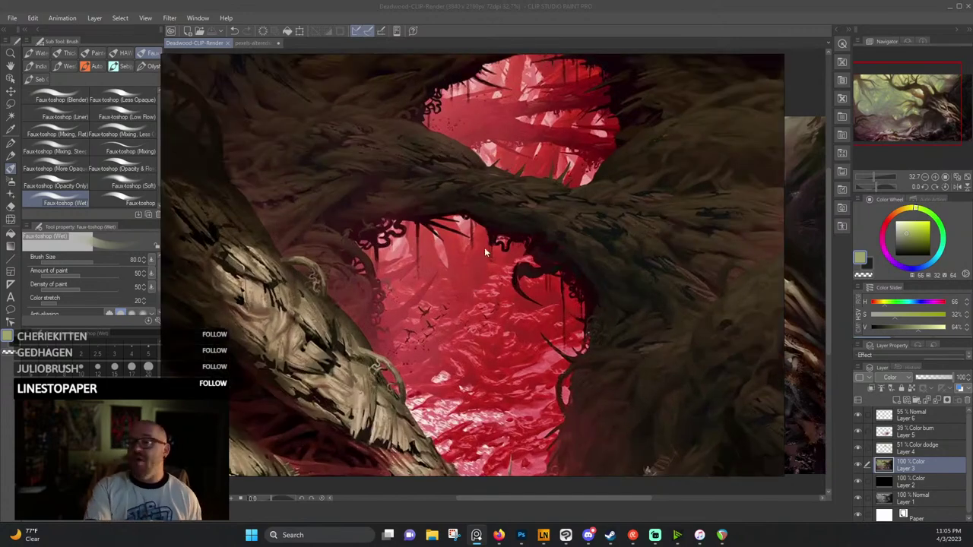
scroll(484, 251, "down", 5)
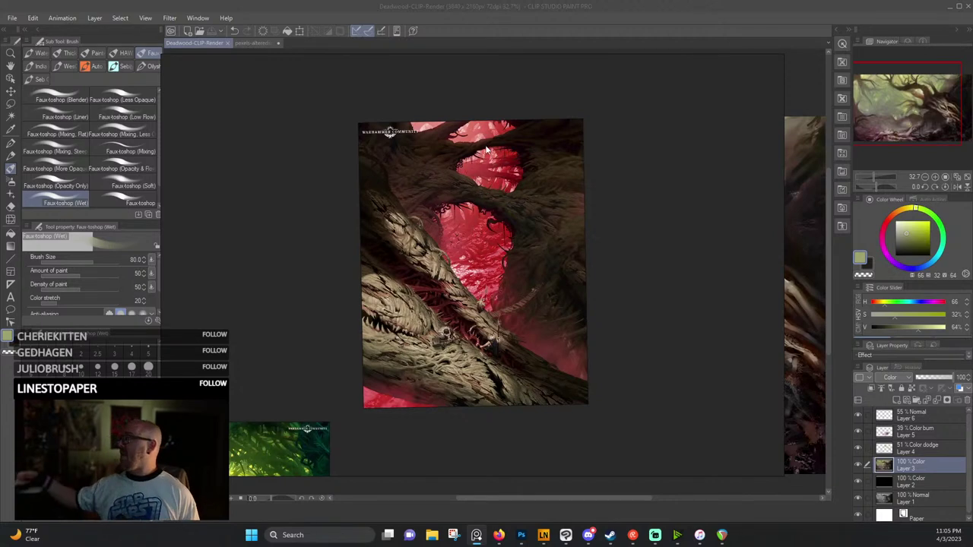
scroll(506, 280, "up", 5)
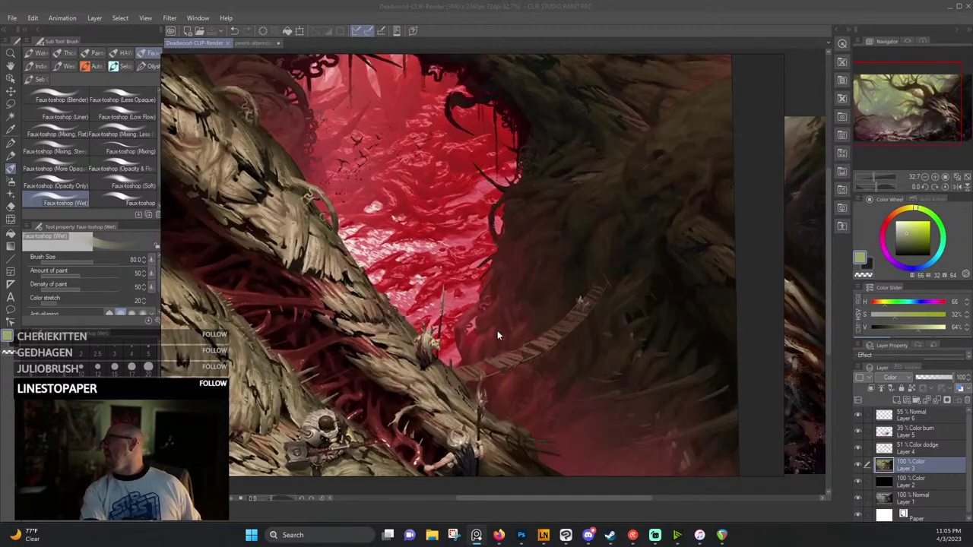
scroll(556, 265, "up", 5)
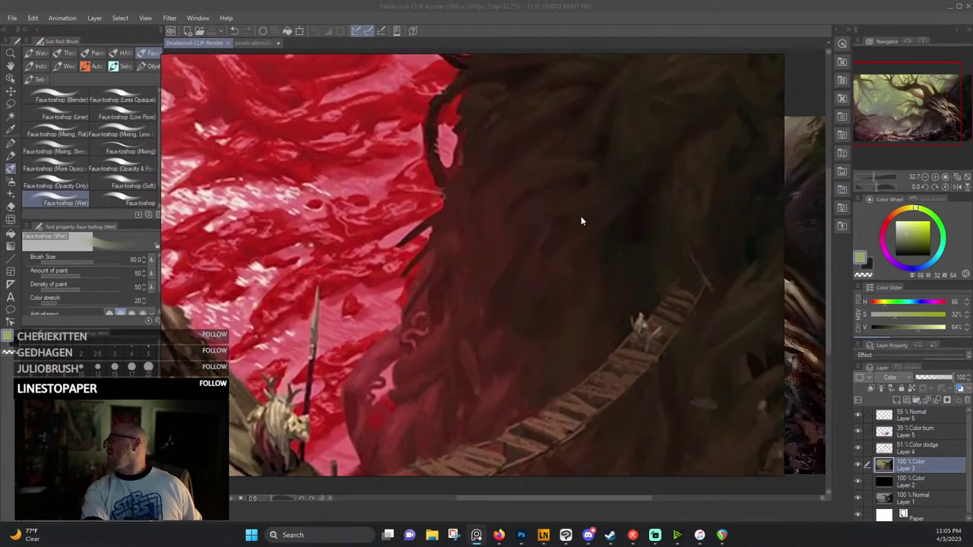
scroll(532, 293, "down", 5)
scroll(517, 311, "up", 2)
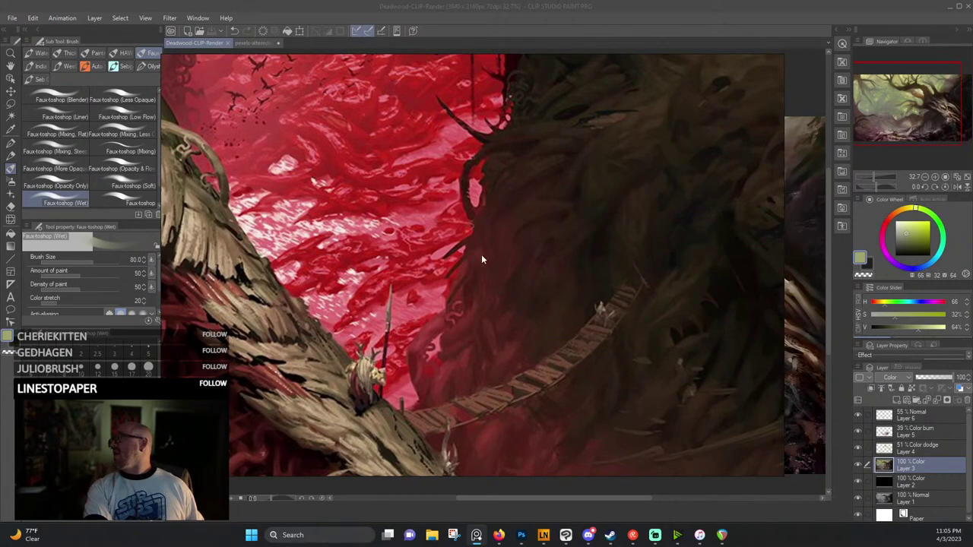
left_click_drag(468, 352, 444, 246)
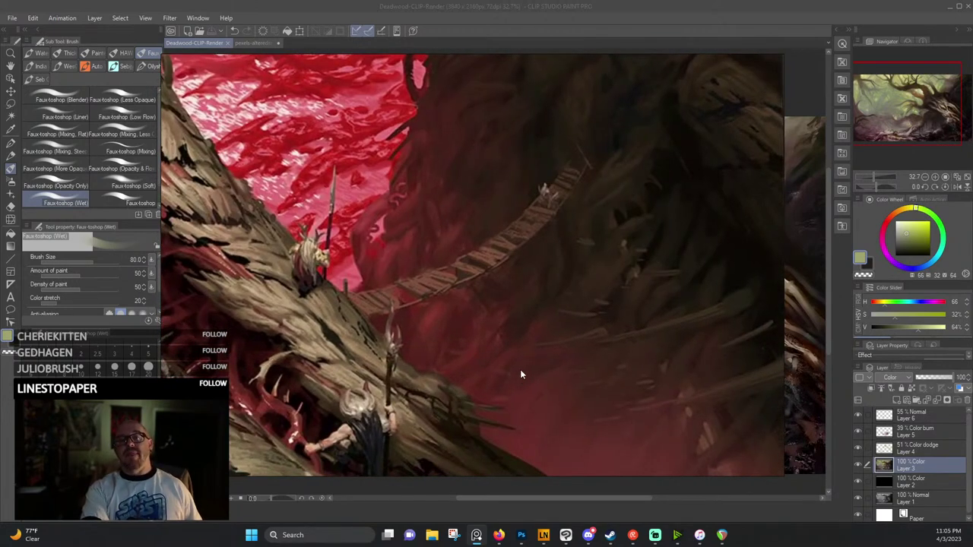
scroll(499, 372, "up", 2)
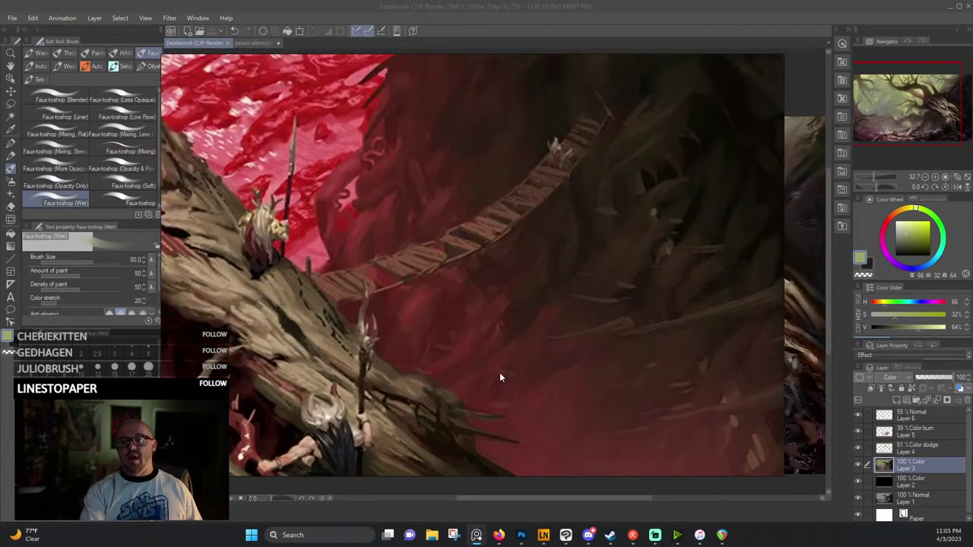
scroll(498, 372, "down", 4)
scroll(439, 331, "down", 4)
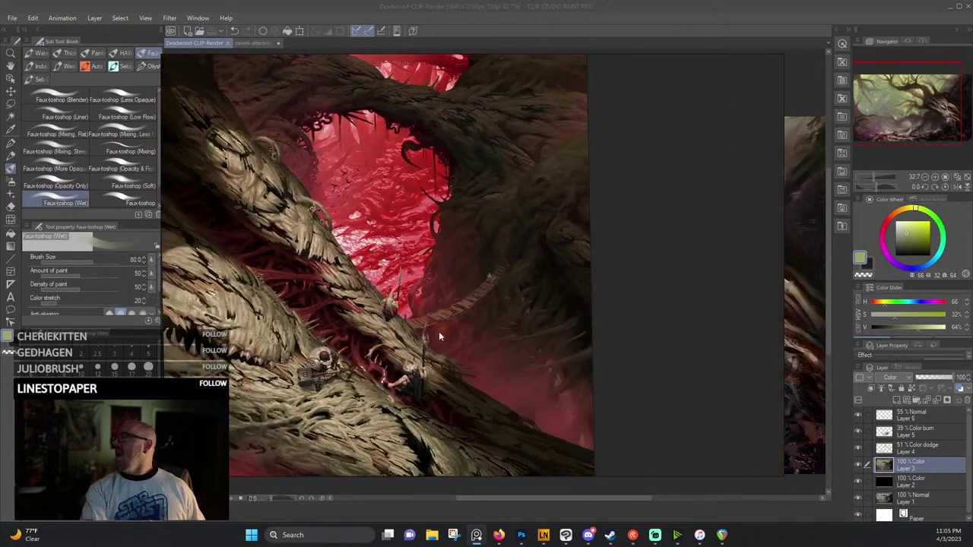
left_click_drag(426, 265, 483, 272)
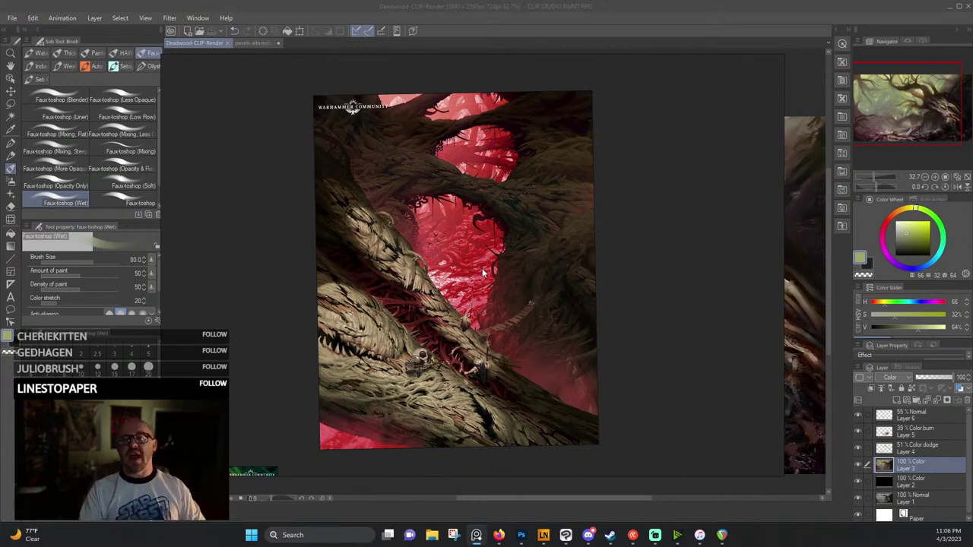
Examine the green Warhammer forest artwork on the reference board, focusing on its glowing background, layered silhouettes and foreground path.
scroll(466, 271, "down", 4)
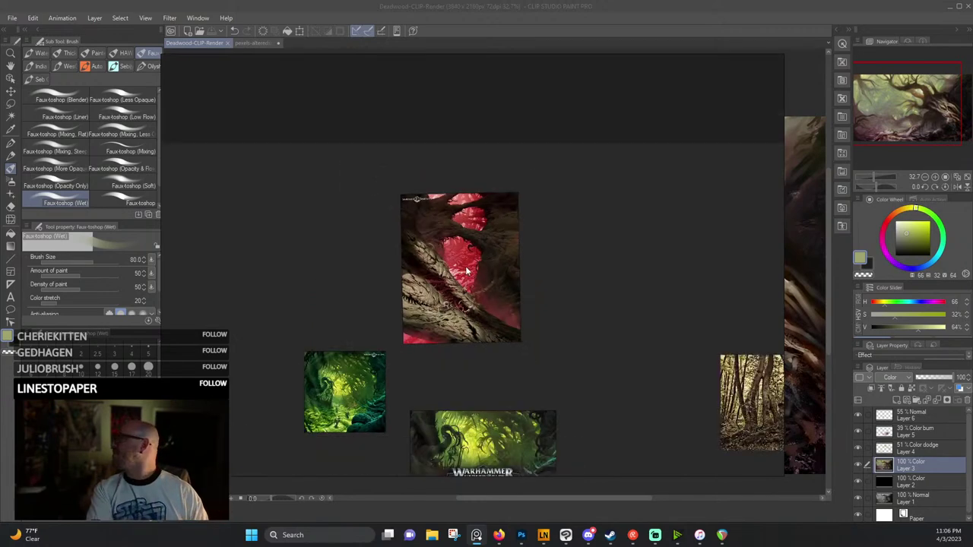
scroll(524, 292, "down", 3)
left_click_drag(435, 442, 419, 304)
scroll(419, 304, "down", 1)
scroll(417, 303, "up", 9)
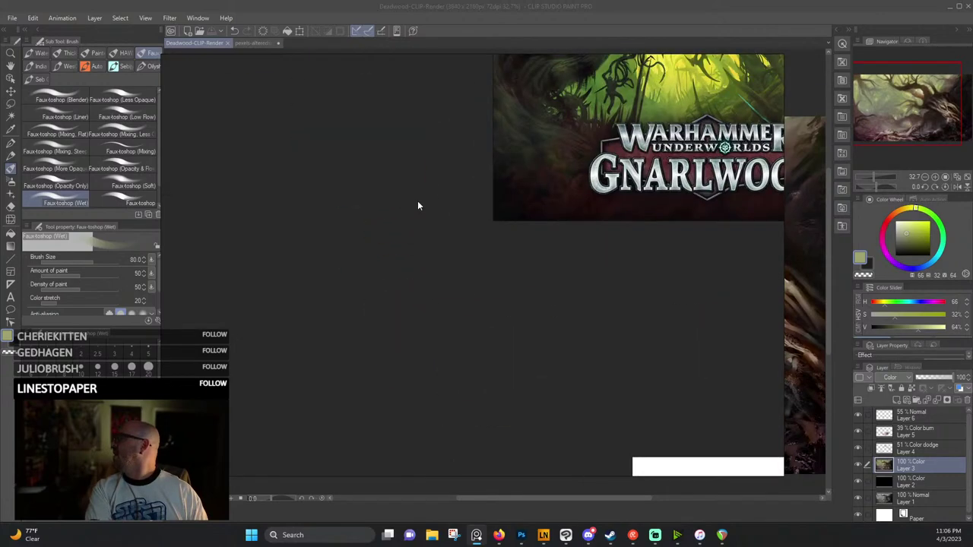
scroll(417, 199, "down", 4)
left_click_drag(422, 198, 542, 379)
scroll(488, 251, "up", 6)
left_click_drag(488, 252, 472, 377)
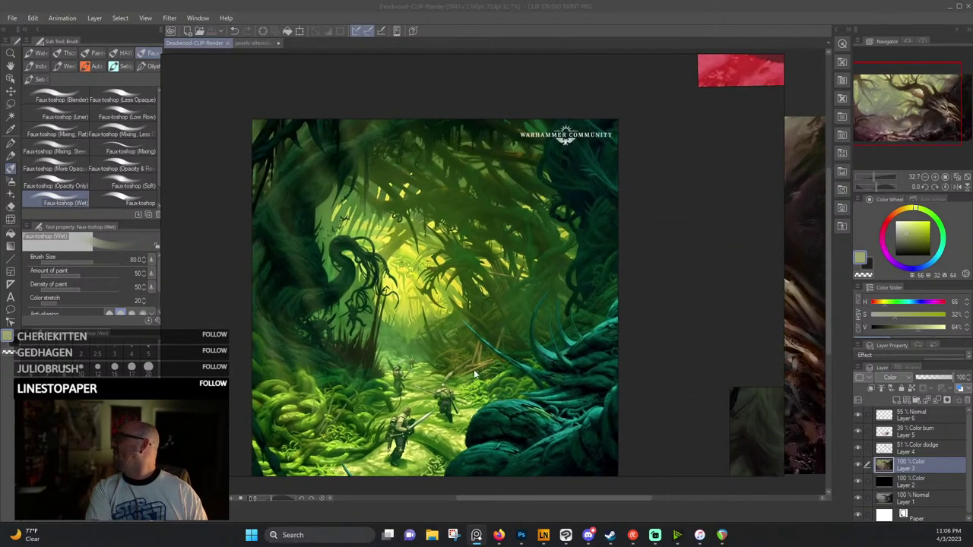
scroll(450, 288, "up", 3)
scroll(425, 288, "down", 2)
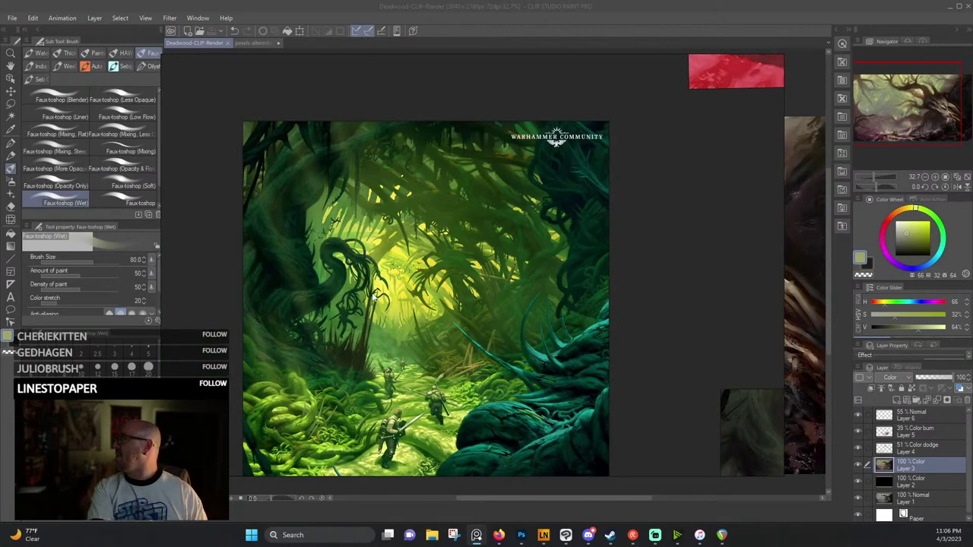
scroll(374, 298, "up", 2)
scroll(381, 304, "up", 2)
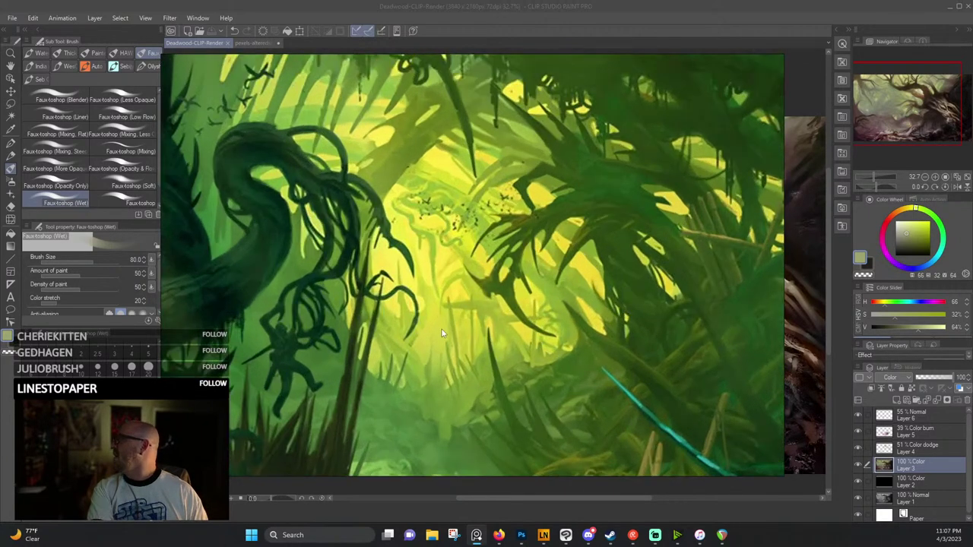
scroll(445, 390, "down", 1)
left_click_drag(445, 397, 425, 263)
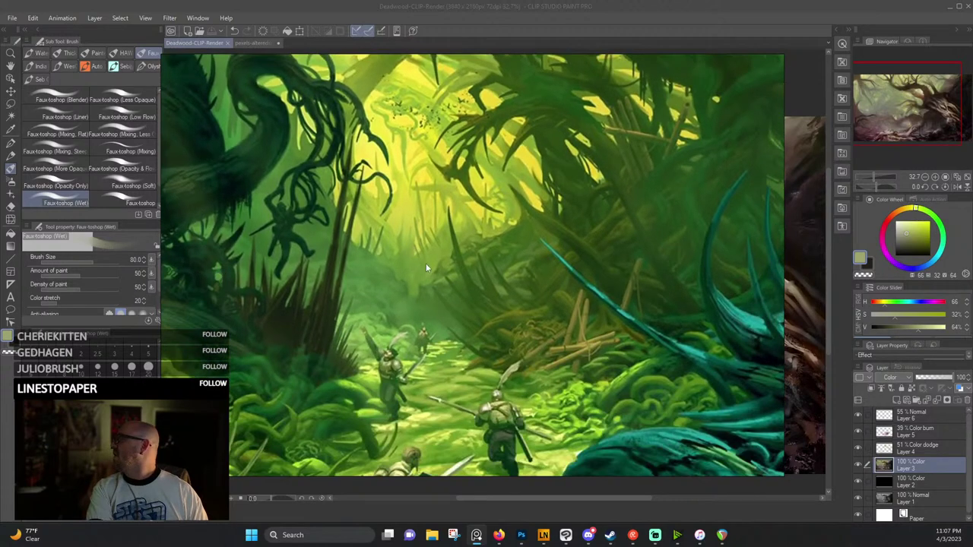
scroll(444, 275, "up", 3)
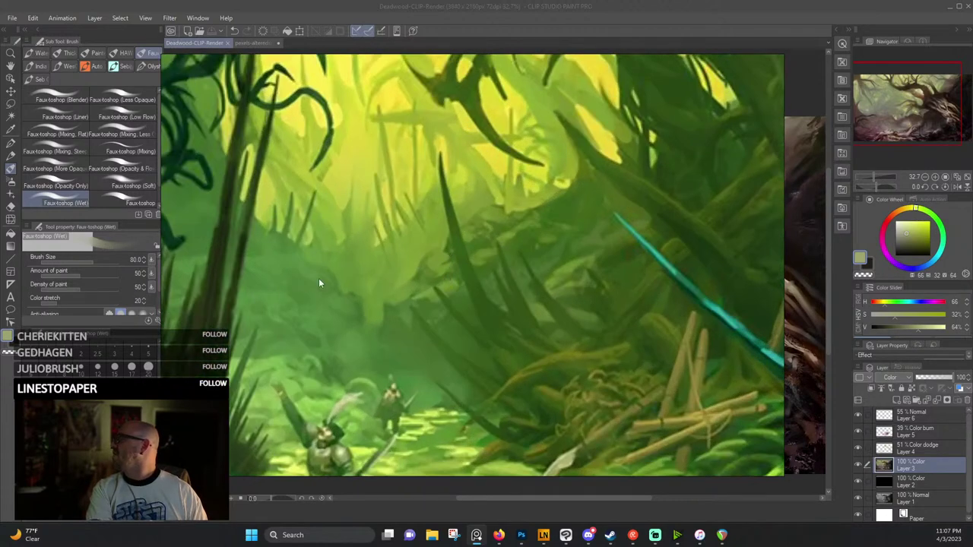
scroll(320, 282, "down", 3)
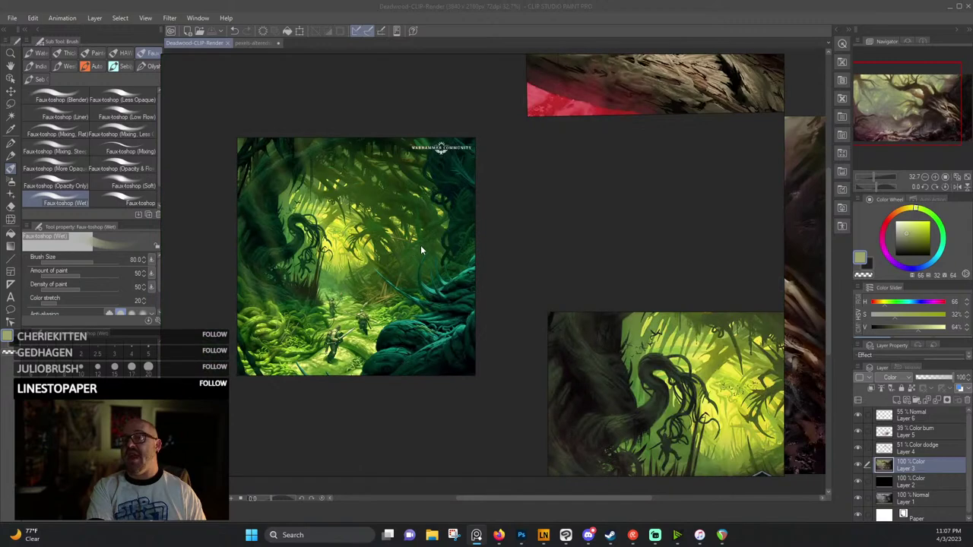
Examine the Warhammer Underworlds Gnarlwood artwork on the reference board.
scroll(521, 291, "down", 2)
left_click_drag(589, 334, 378, 251)
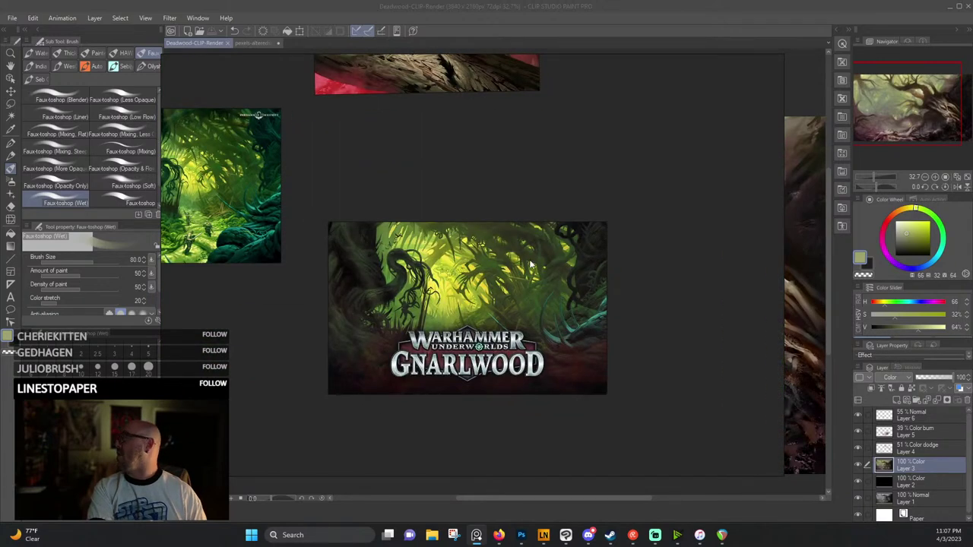
left_click_drag(700, 89, 644, 150)
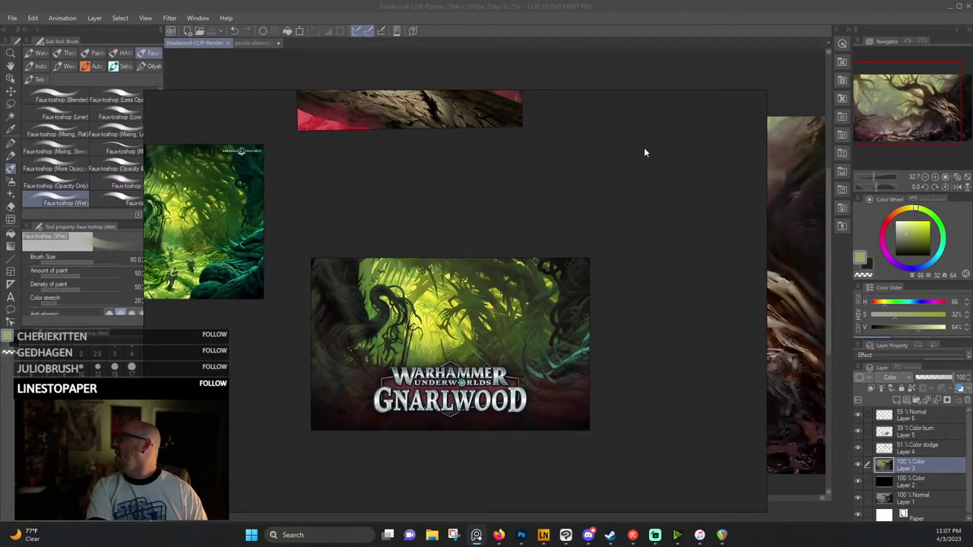
Turn off the reference board's Always On Top mode and return to the dead-forest painting in Clip Studio Paint.
right_click(639, 190)
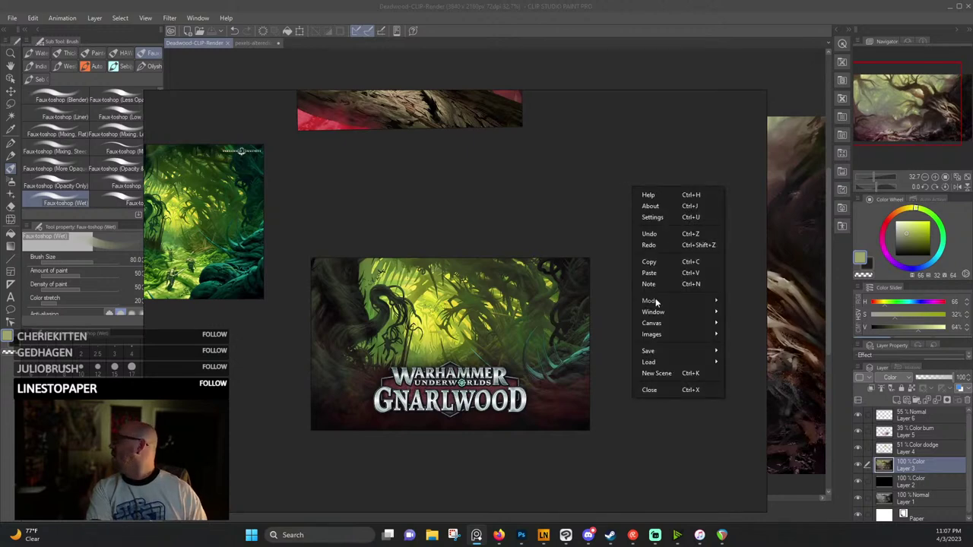
mouse_move(720, 302)
left_click(749, 323)
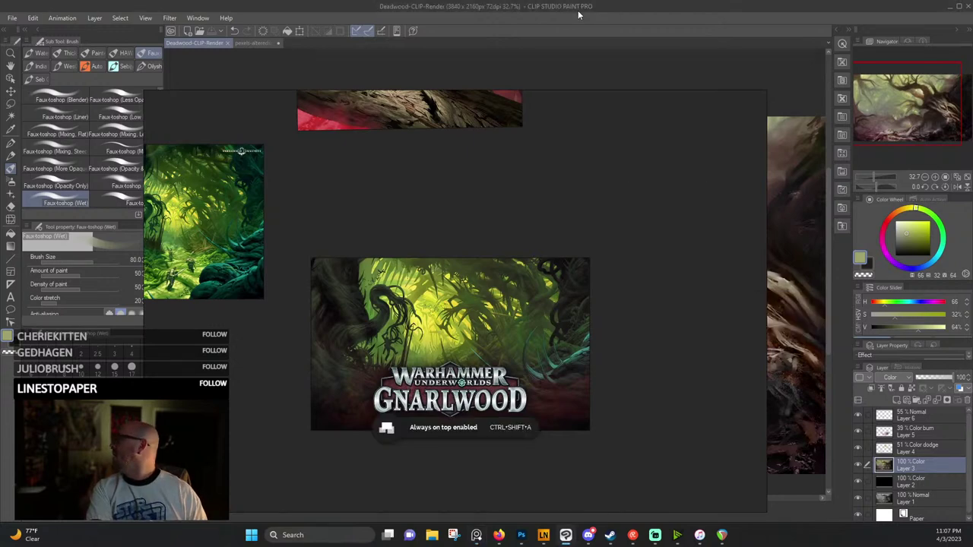
right_click(589, 215)
mouse_move(669, 325)
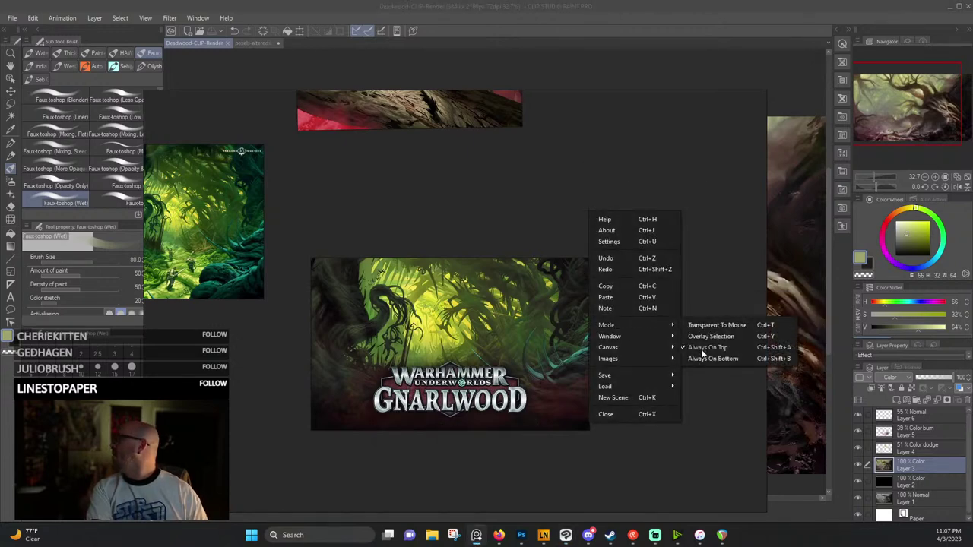
left_click(701, 351)
left_click(627, 10)
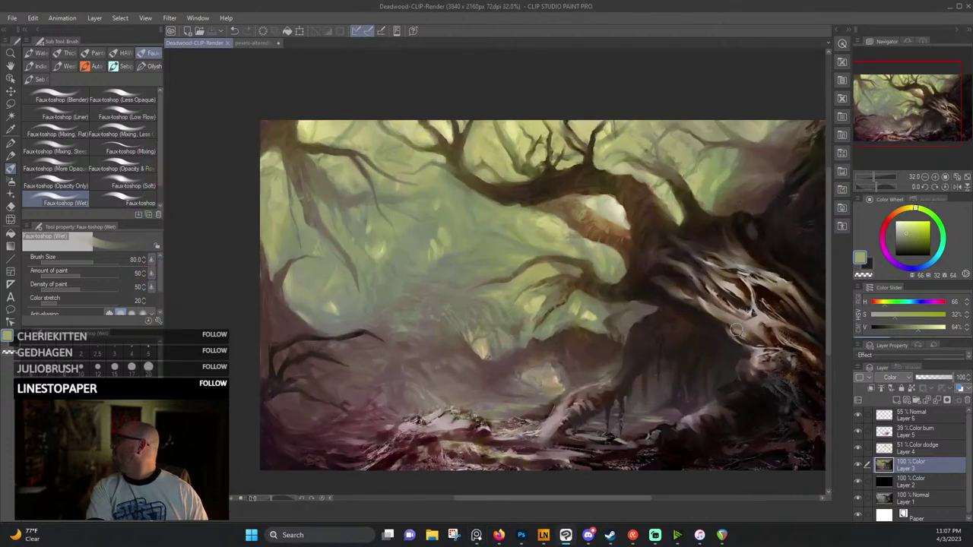
Add a new layer above the top layer, set its blending mode to Color, and choose blue H 212, S 47, V 56.
left_click(912, 417)
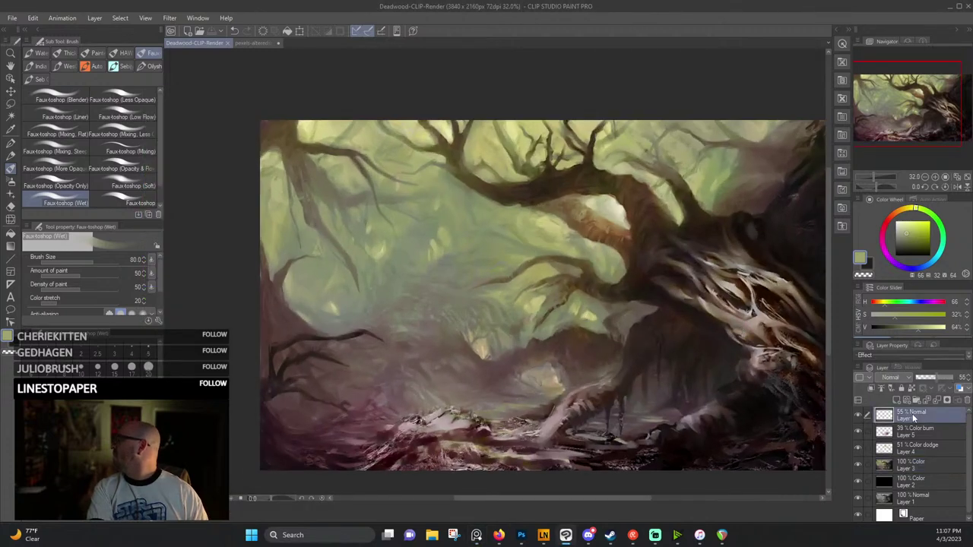
left_click(898, 400)
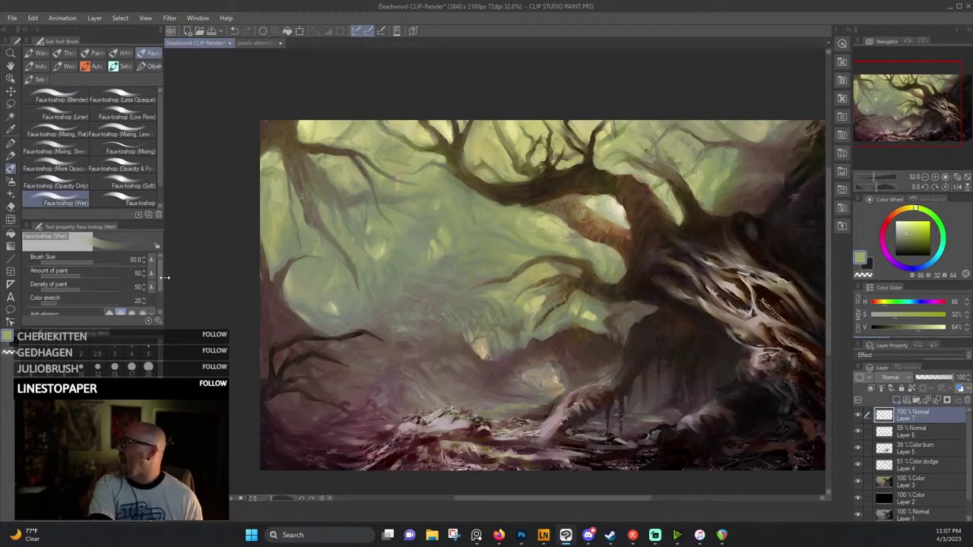
scroll(337, 328, "down", 1)
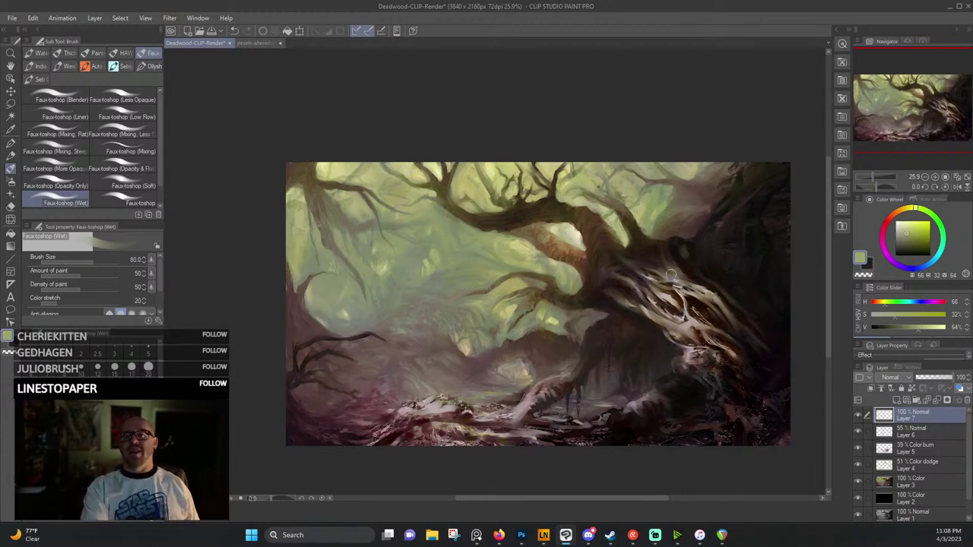
scroll(532, 353, "up", 2)
scroll(549, 354, "down", 1)
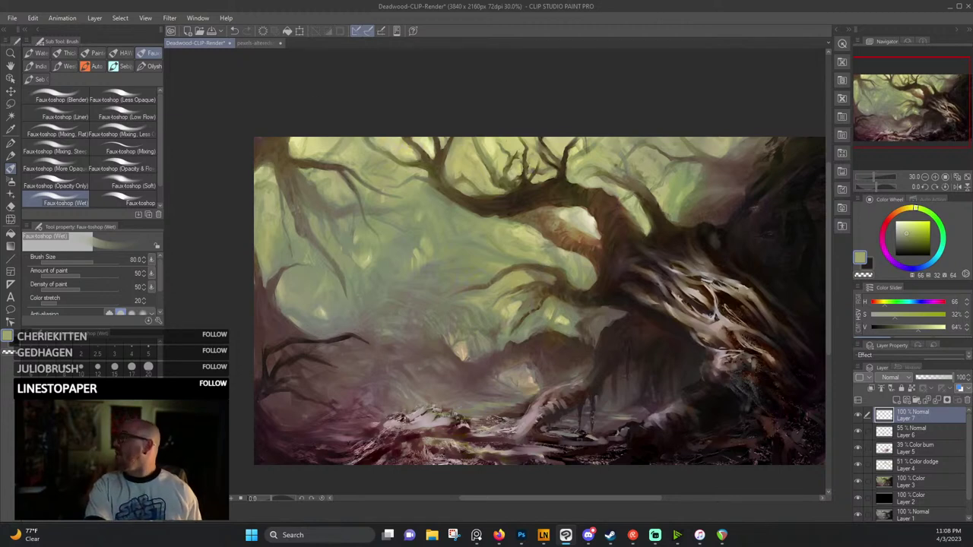
key("x")
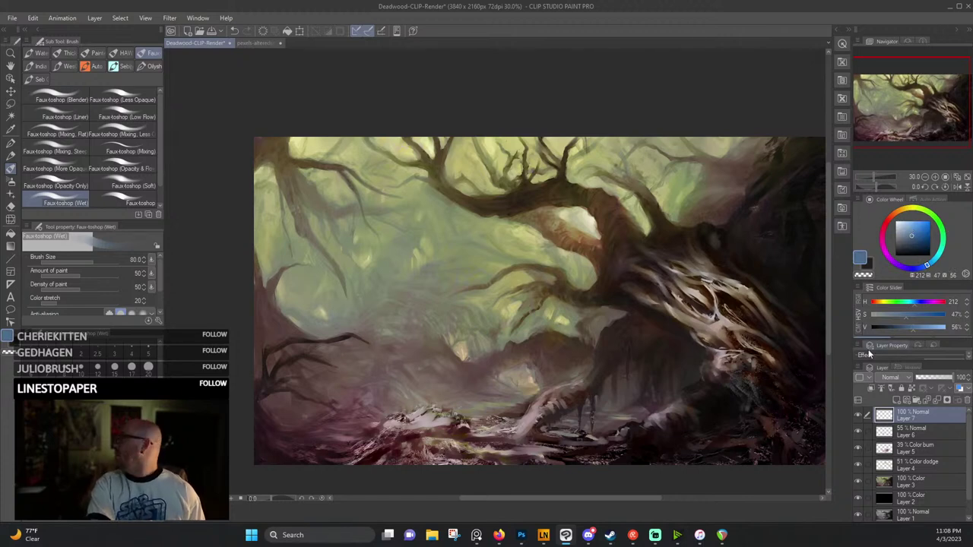
left_click(907, 379)
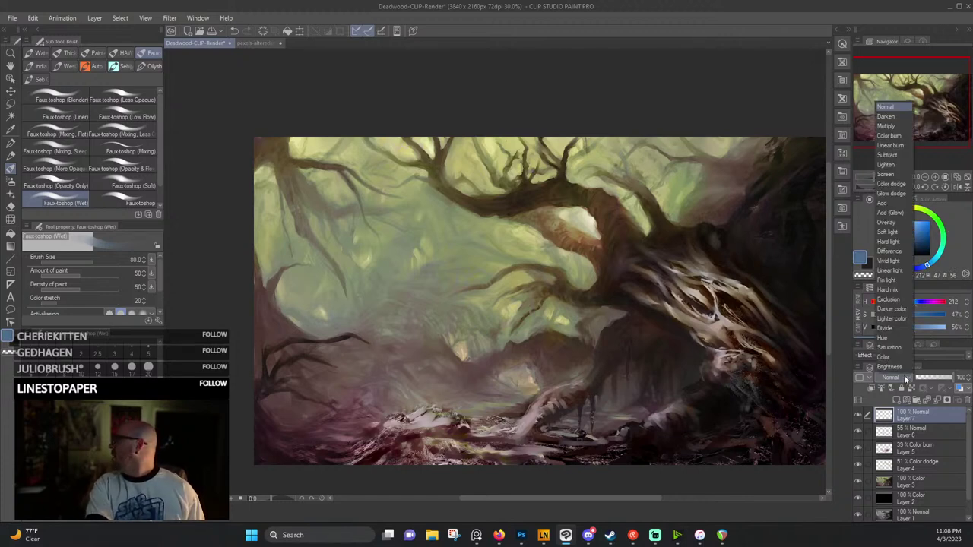
left_click(894, 359)
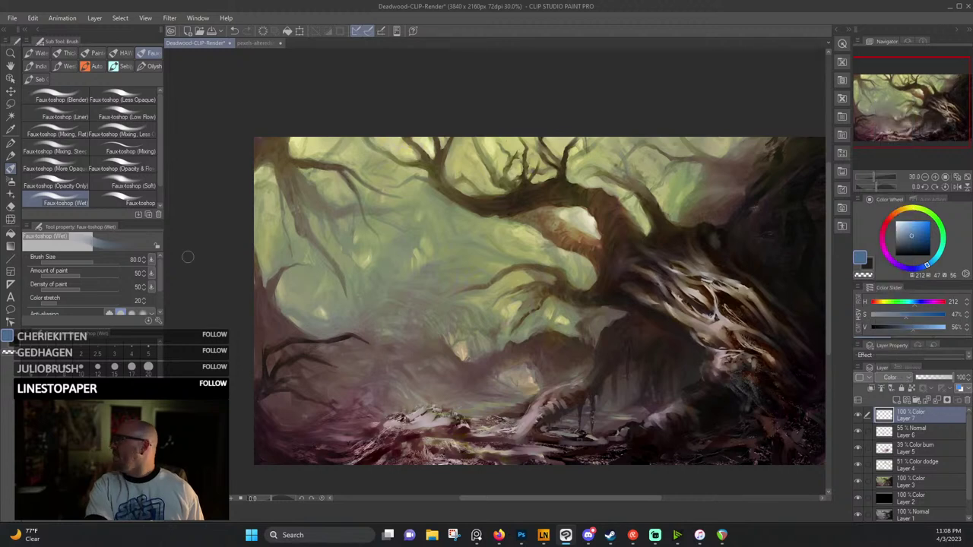
Fill the new Color layer with the blue and lower its opacity to 20%.
left_click(11, 235)
left_click(344, 264)
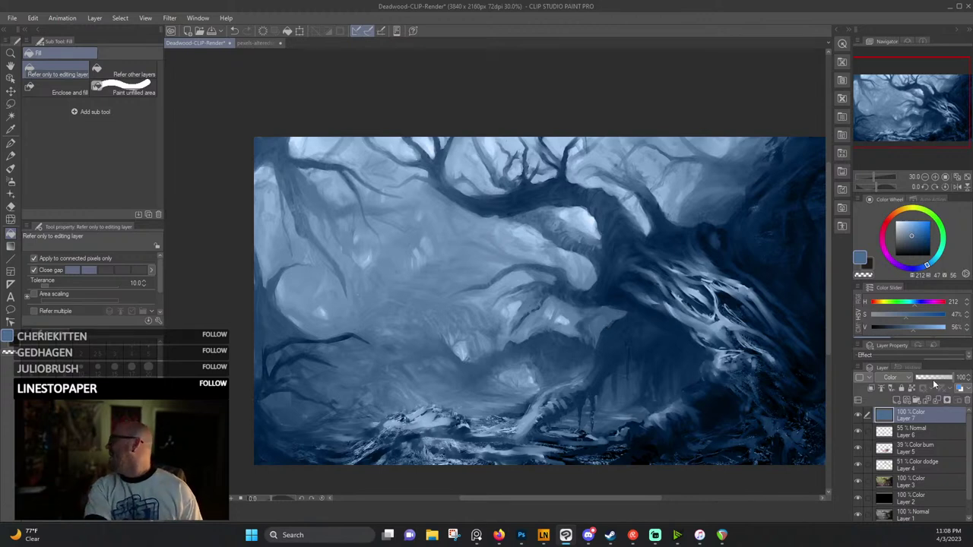
scroll(729, 350, "down", 1)
scroll(703, 359, "up", 1)
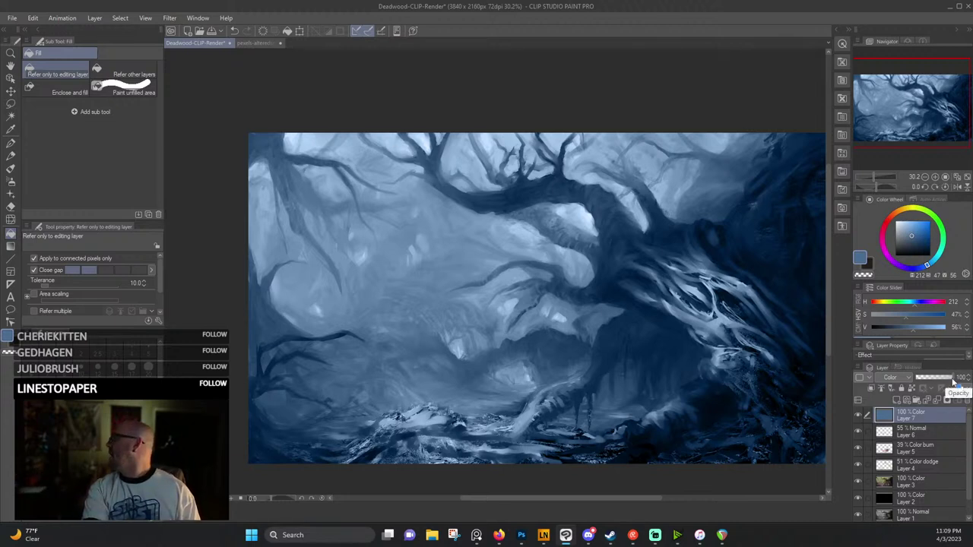
left_click_drag(953, 382, 938, 378)
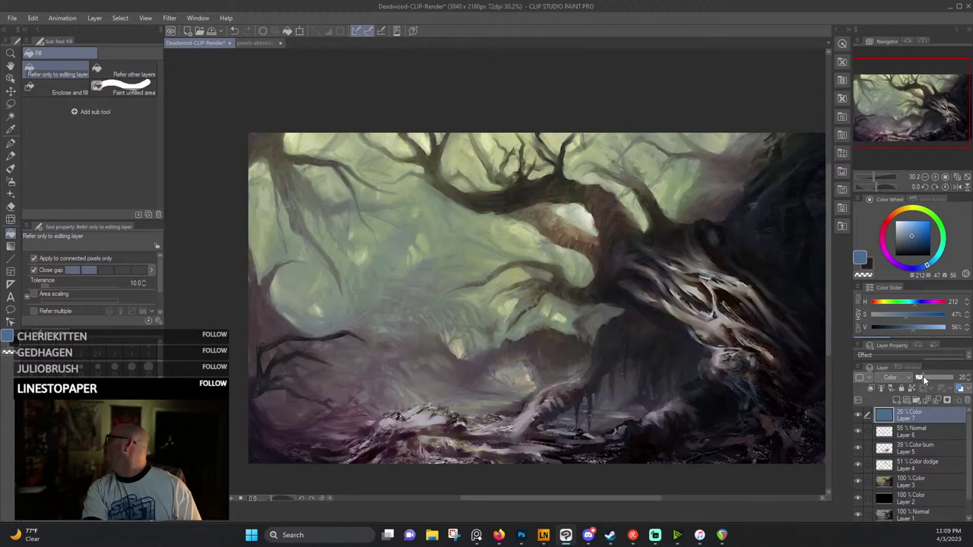
Compare the painting with and without the blue Color layer, and raise the layer's opacity to 50%.
left_click(858, 415)
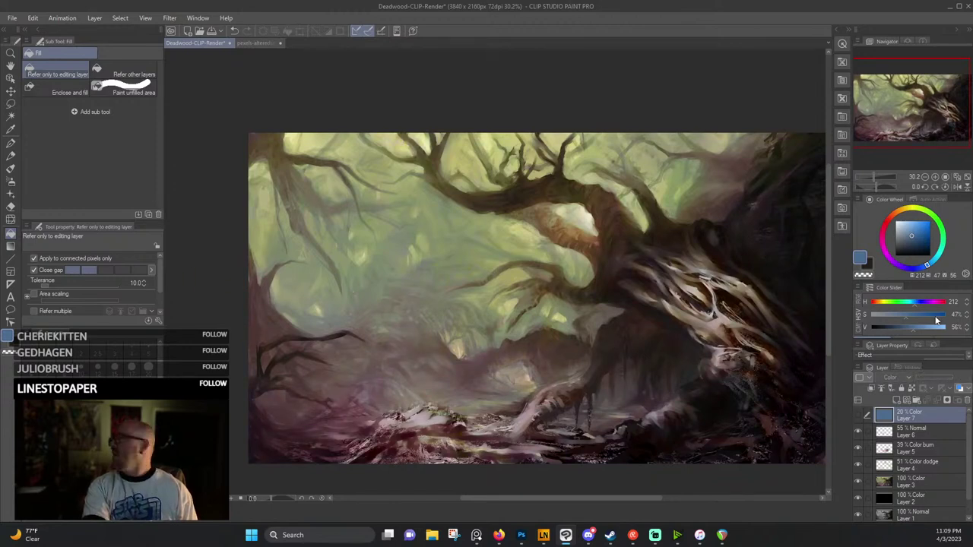
left_click(858, 415)
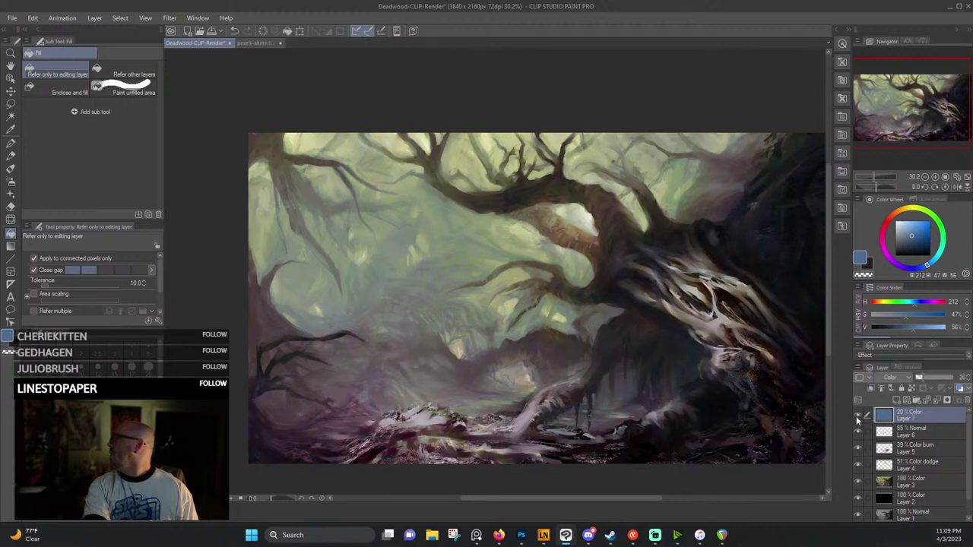
left_click(856, 416)
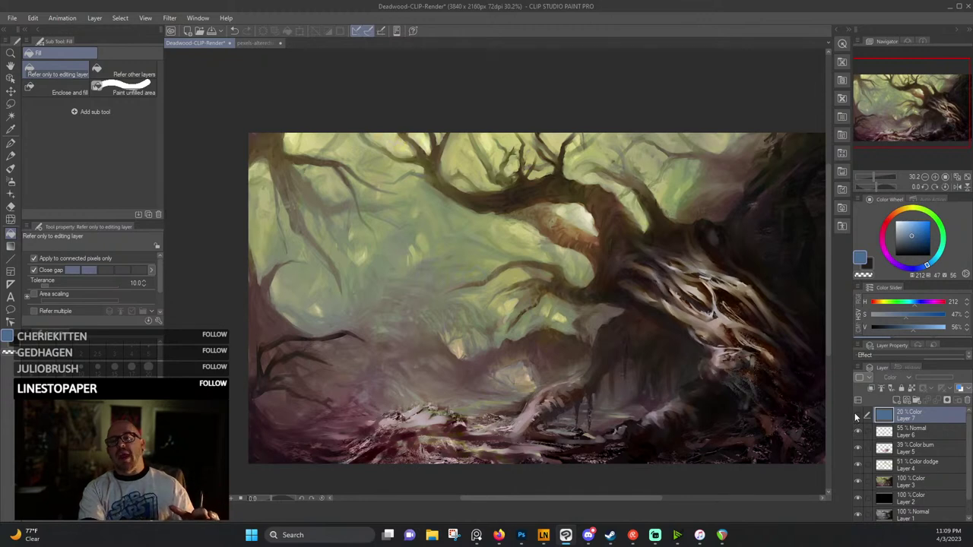
left_click(856, 415)
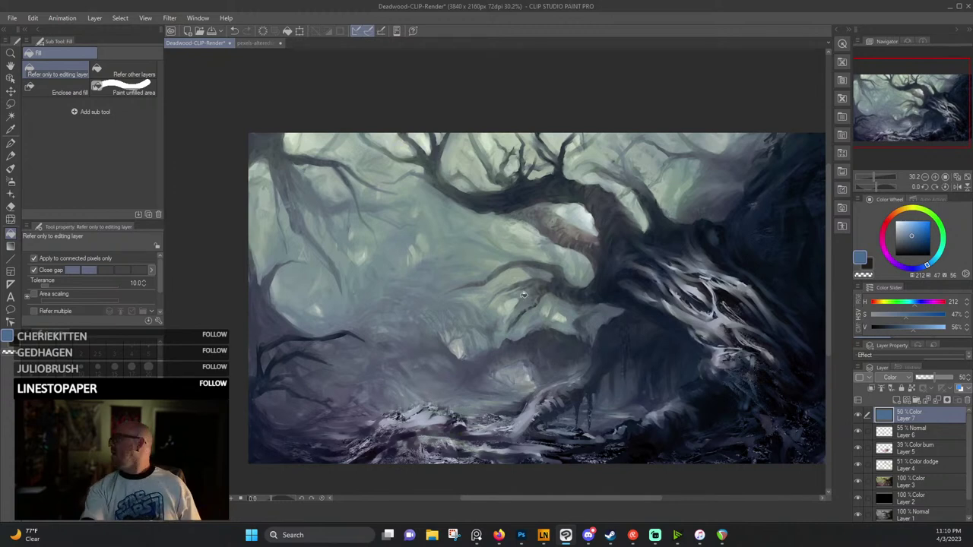
Examine the blue tint over the misty background, rocky foreground and tree roots, both close up and across the whole painting.
scroll(472, 274, "up", 3)
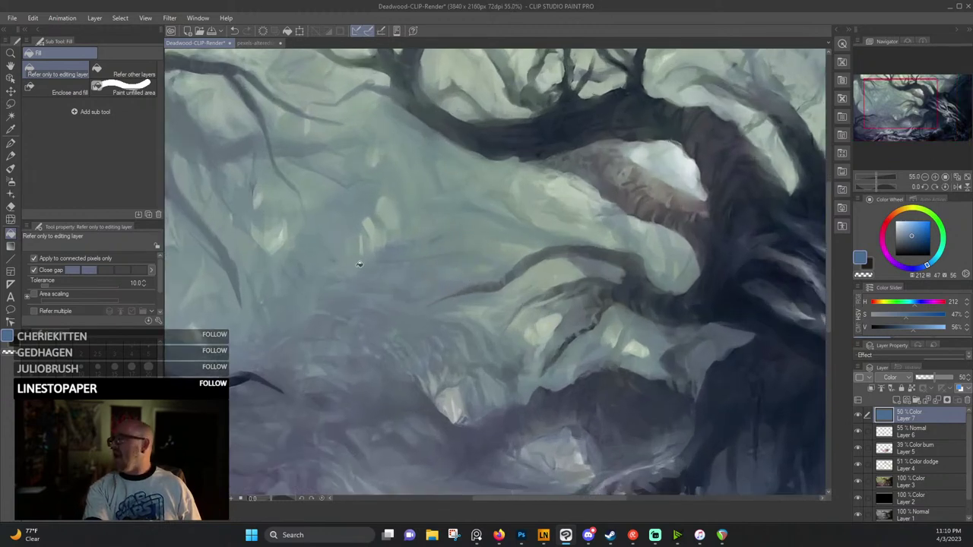
scroll(414, 257, "down", 5)
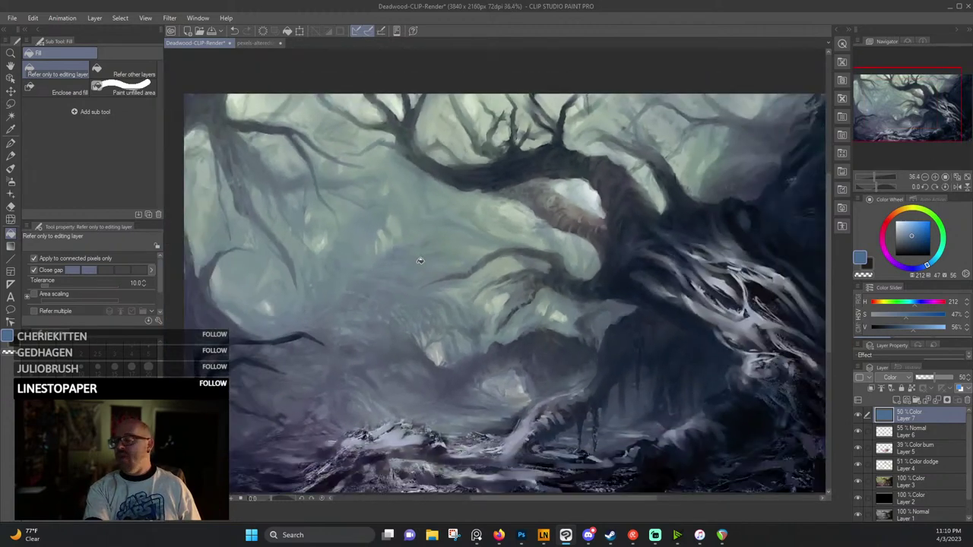
scroll(441, 319, "up", 4)
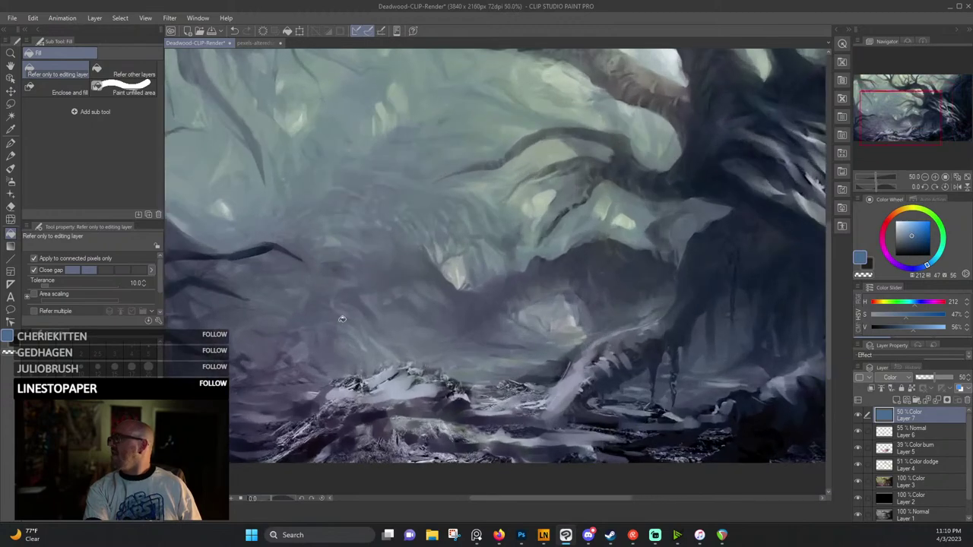
scroll(266, 409, "up", 1)
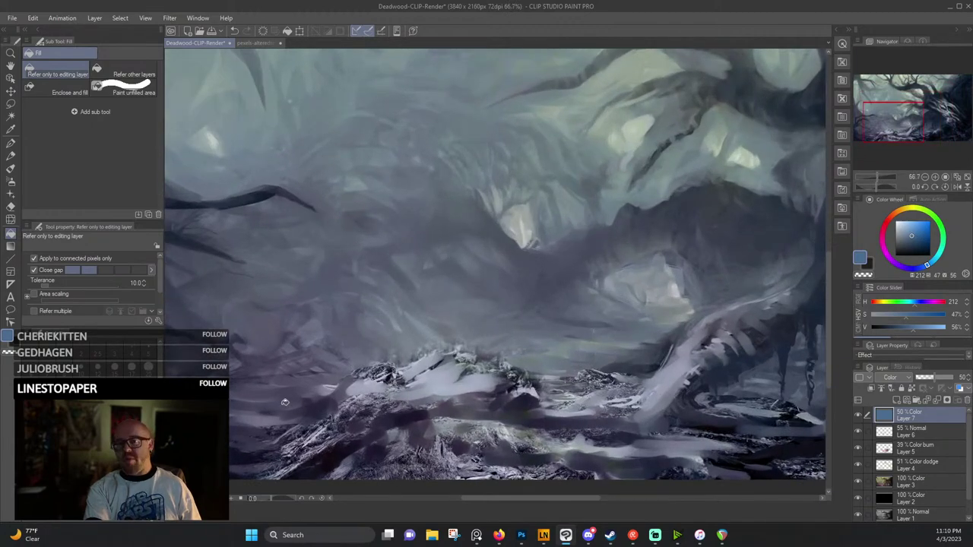
scroll(307, 381, "down", 4)
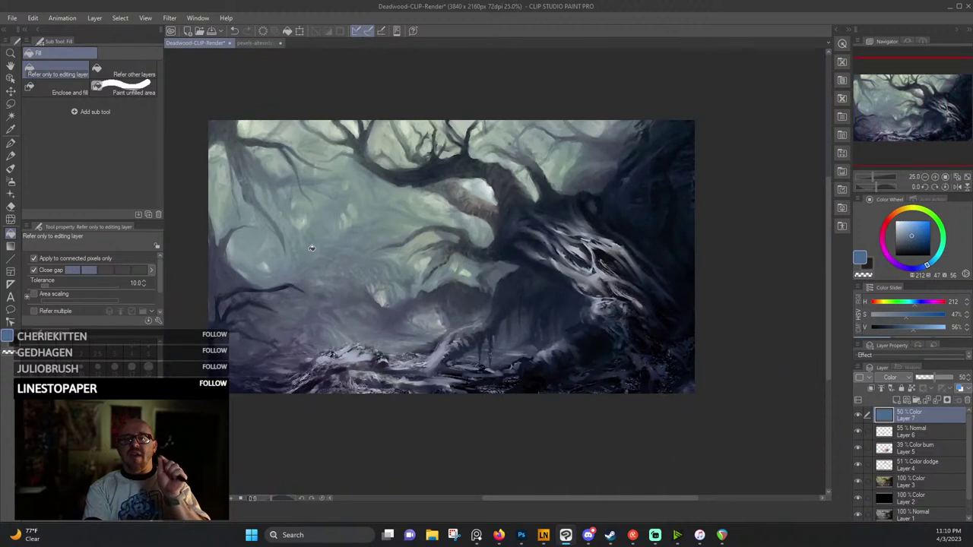
scroll(311, 248, "up", 2)
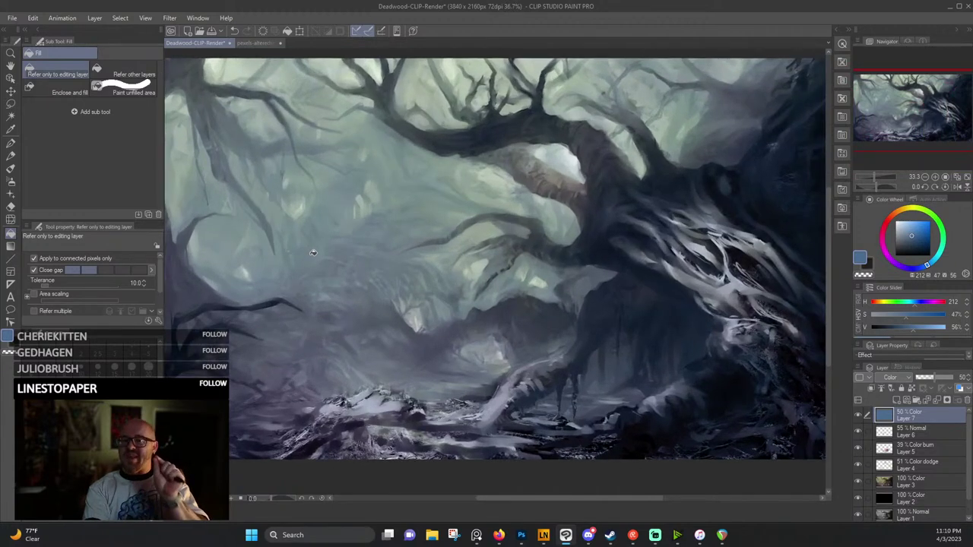
scroll(317, 264, "down", 1)
scroll(316, 264, "down", 1)
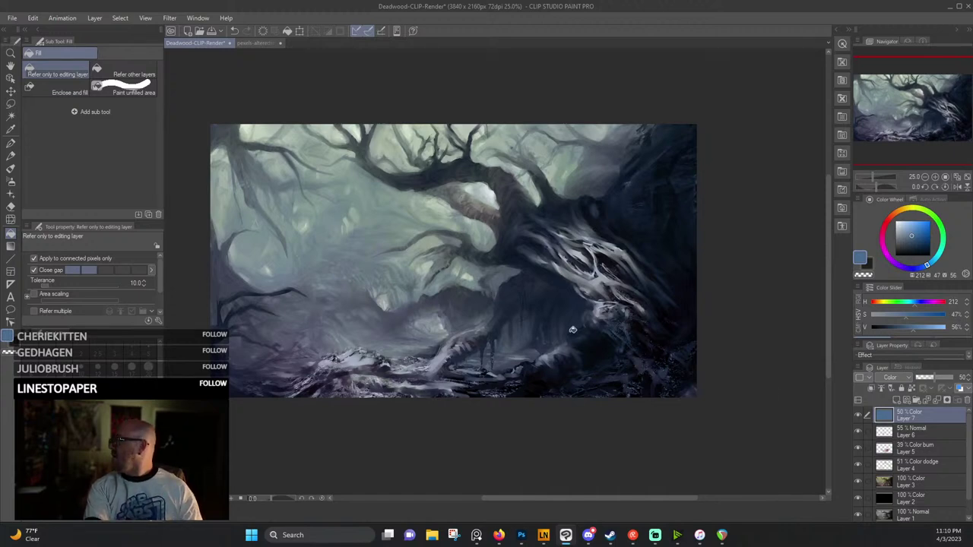
scroll(572, 329, "up", 1)
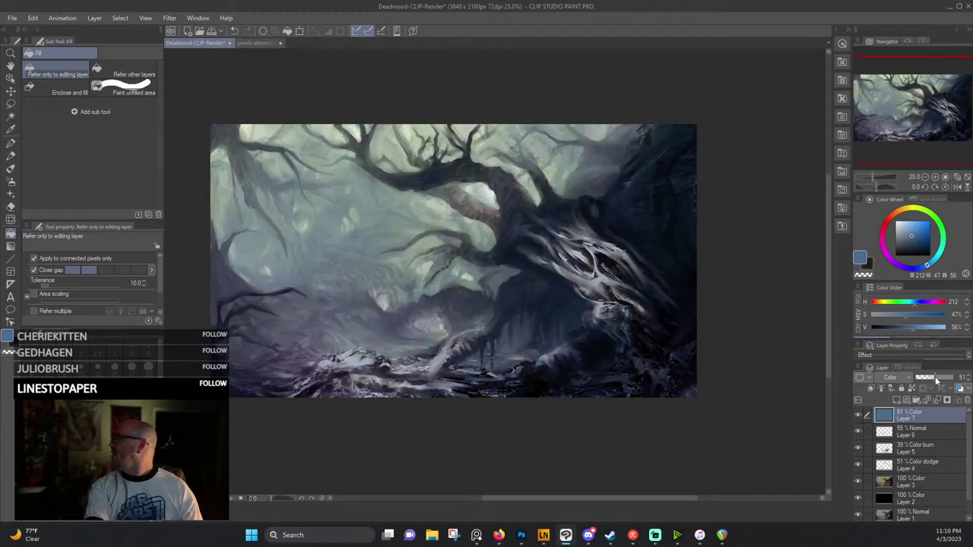
Set the blue Color layer's opacity to 57% and add a layer mask to it.
left_click_drag(927, 376, 938, 381)
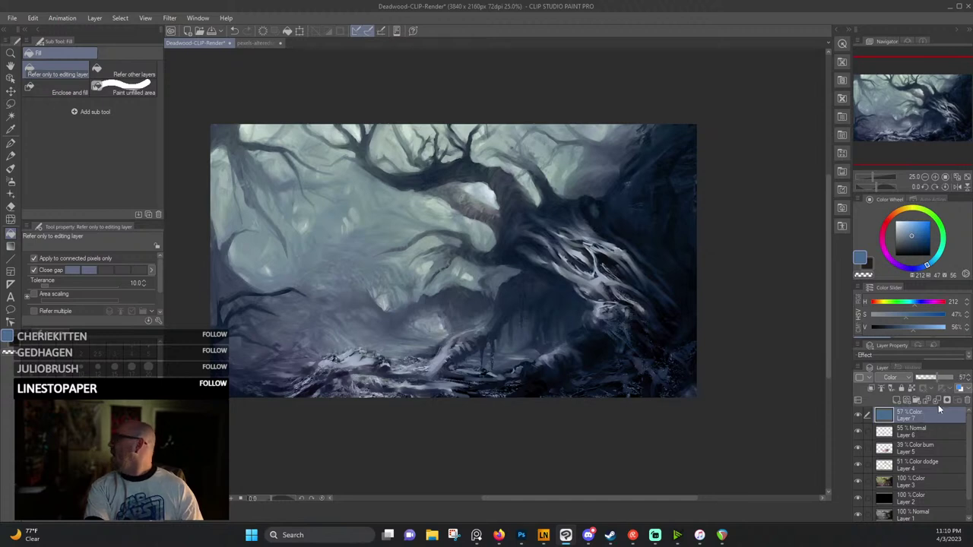
left_click(947, 401)
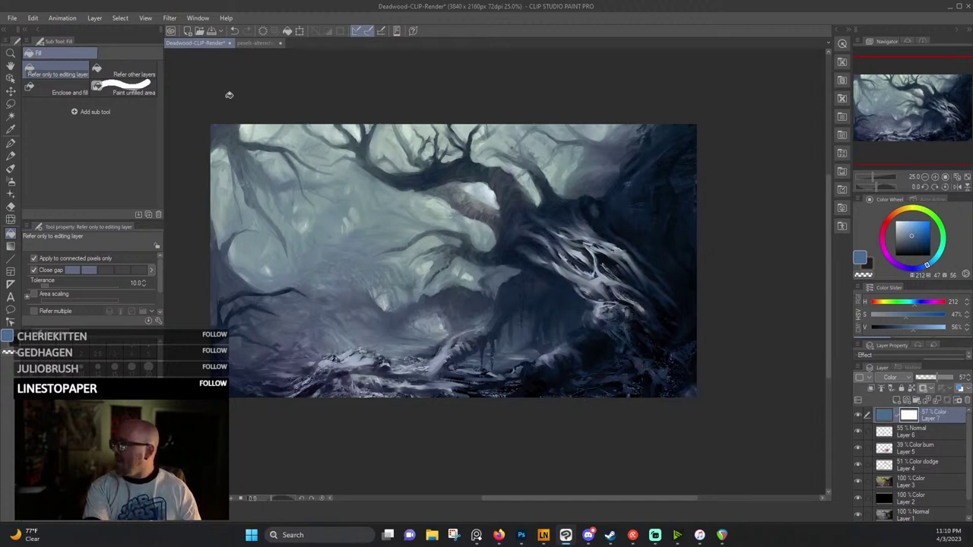
Mask the blue tint off the foreground rocks, roots, trunk and background light patches with the Soft eraser at size 250.
key("e")
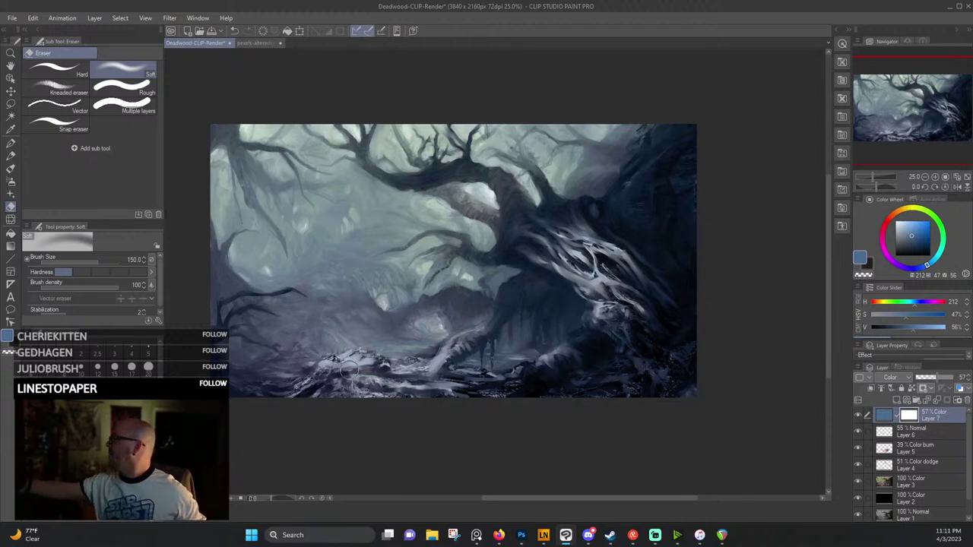
key("]")
key("]")
key("]")
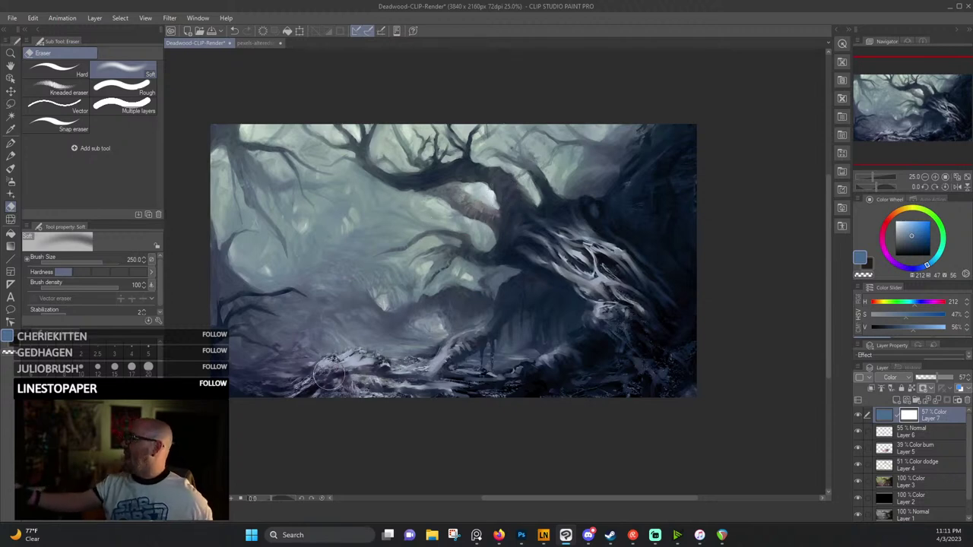
mouse_move(312, 368)
left_mouse_down()
mouse_move(378, 359)
mouse_move(294, 361)
mouse_move(356, 369)
mouse_move(384, 385)
mouse_move(484, 328)
left_mouse_up()
mouse_move(588, 235)
left_mouse_down()
mouse_move(591, 289)
mouse_move(543, 246)
mouse_move(627, 308)
mouse_move(600, 292)
mouse_move(612, 254)
mouse_move(600, 246)
mouse_move(667, 305)
mouse_move(626, 259)
mouse_move(623, 286)
mouse_move(598, 295)
mouse_move(534, 244)
mouse_move(546, 254)
mouse_move(510, 241)
mouse_move(530, 214)
mouse_move(567, 244)
mouse_move(562, 227)
mouse_move(605, 255)
mouse_move(651, 259)
left_mouse_up()
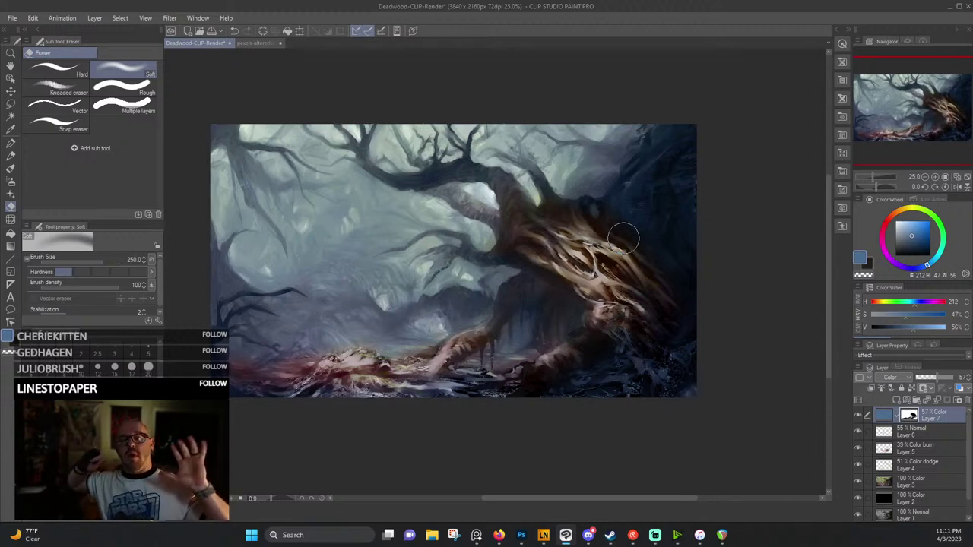
mouse_move(471, 194)
left_mouse_down()
mouse_move(496, 216)
mouse_move(521, 181)
mouse_move(532, 195)
mouse_move(486, 161)
mouse_move(484, 142)
mouse_move(519, 126)
mouse_move(564, 194)
mouse_move(560, 154)
mouse_move(573, 167)
mouse_move(561, 145)
mouse_move(605, 130)
mouse_move(532, 173)
mouse_move(384, 155)
mouse_move(383, 132)
mouse_move(432, 213)
mouse_move(469, 225)
mouse_move(417, 229)
mouse_move(424, 256)
mouse_move(414, 271)
mouse_move(339, 237)
mouse_move(349, 222)
mouse_move(300, 220)
mouse_move(274, 273)
mouse_move(239, 255)
mouse_move(225, 220)
mouse_move(229, 146)
mouse_move(214, 206)
mouse_move(270, 167)
left_mouse_up()
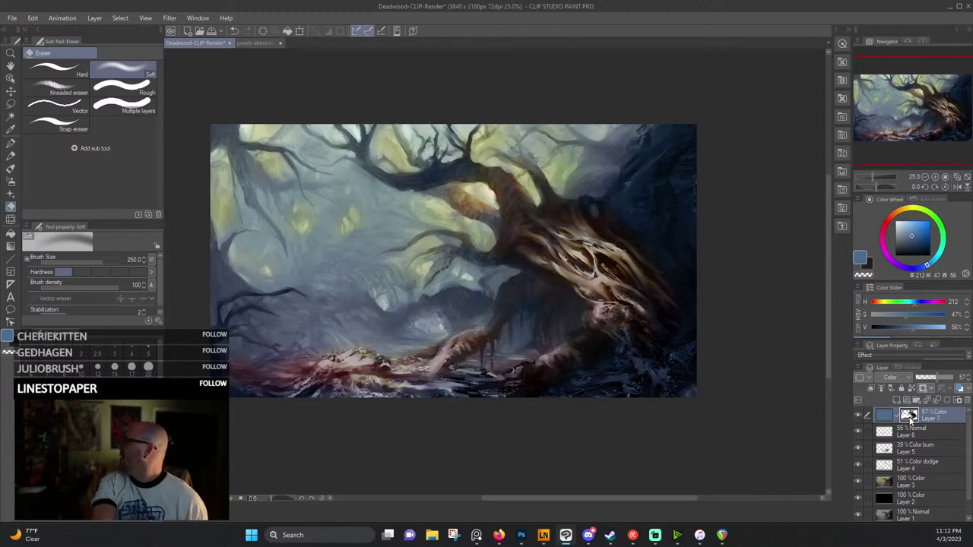
Remove the layer mask from the blue Color layer and lower that layer's opacity to 18%.
right_click(910, 415)
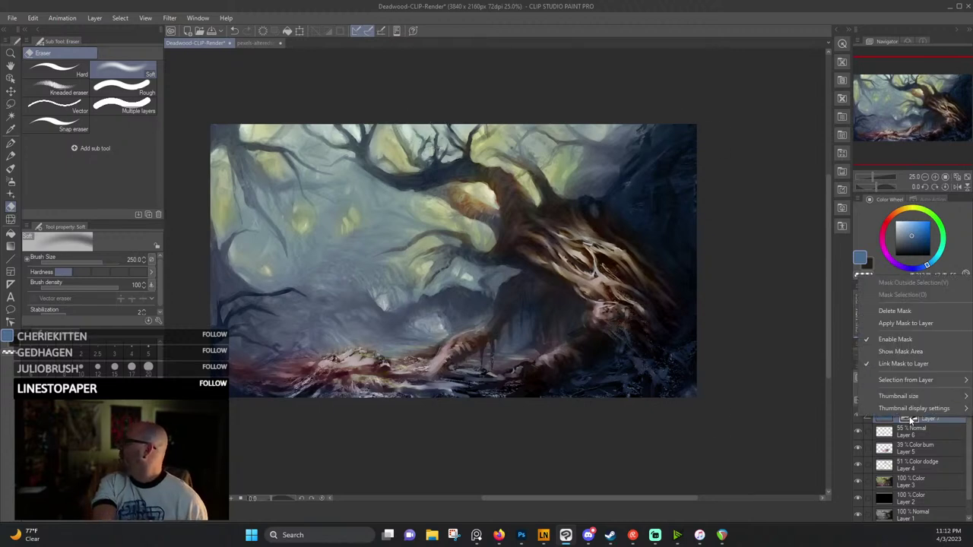
left_click(901, 321)
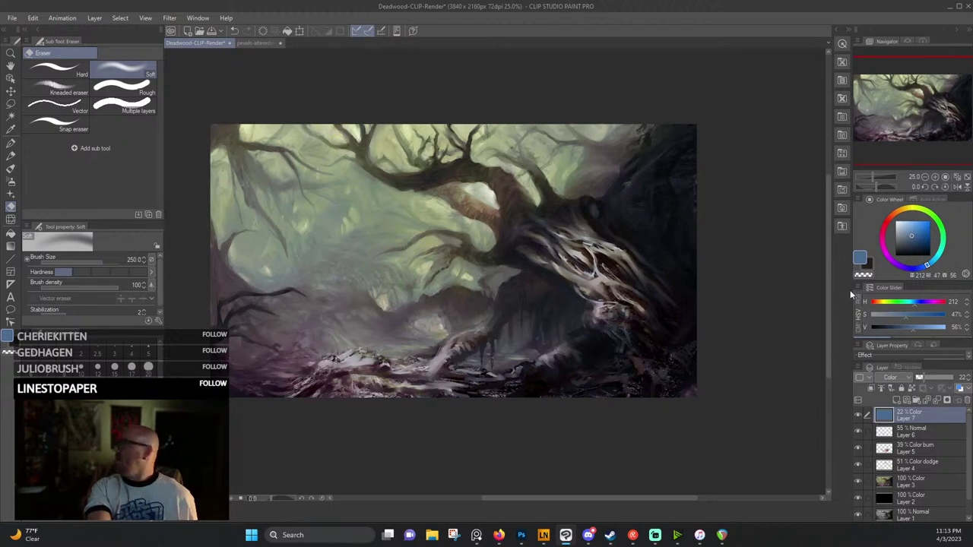
left_click_drag(926, 380, 940, 380)
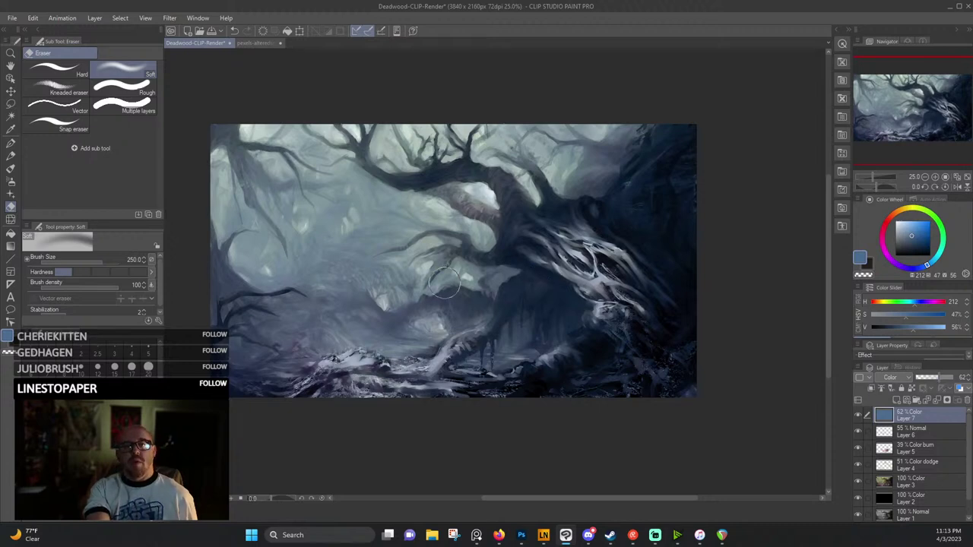
scroll(449, 282, "up", 3)
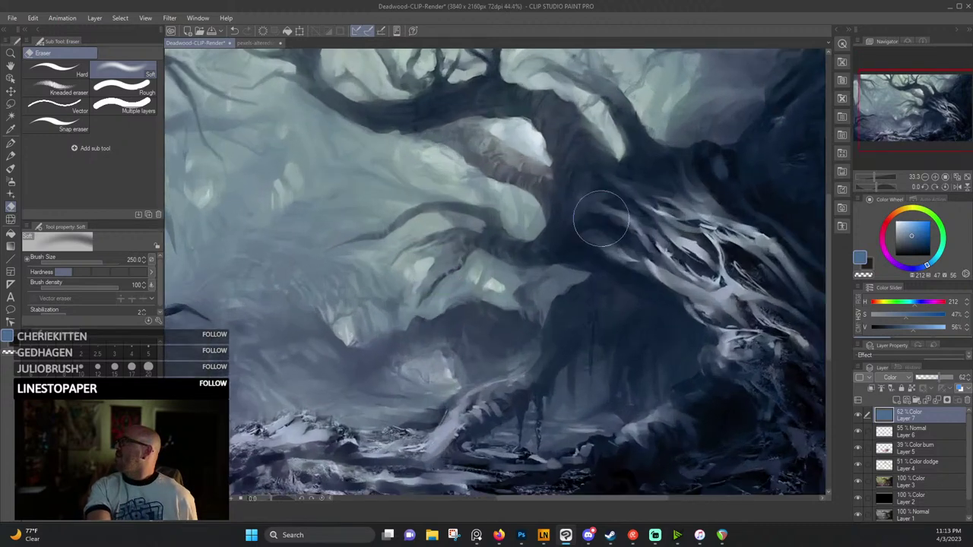
scroll(480, 181, "up", 2)
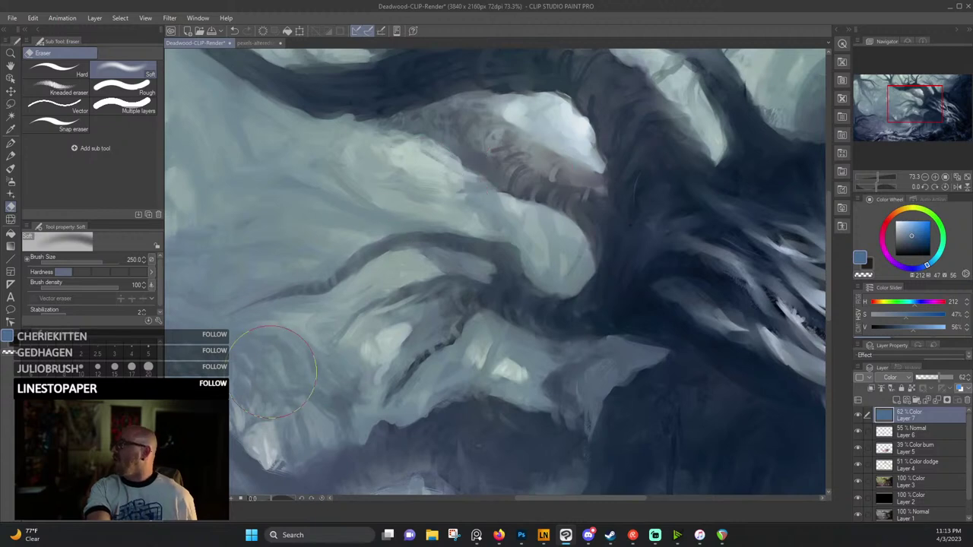
scroll(283, 368, "down", 4)
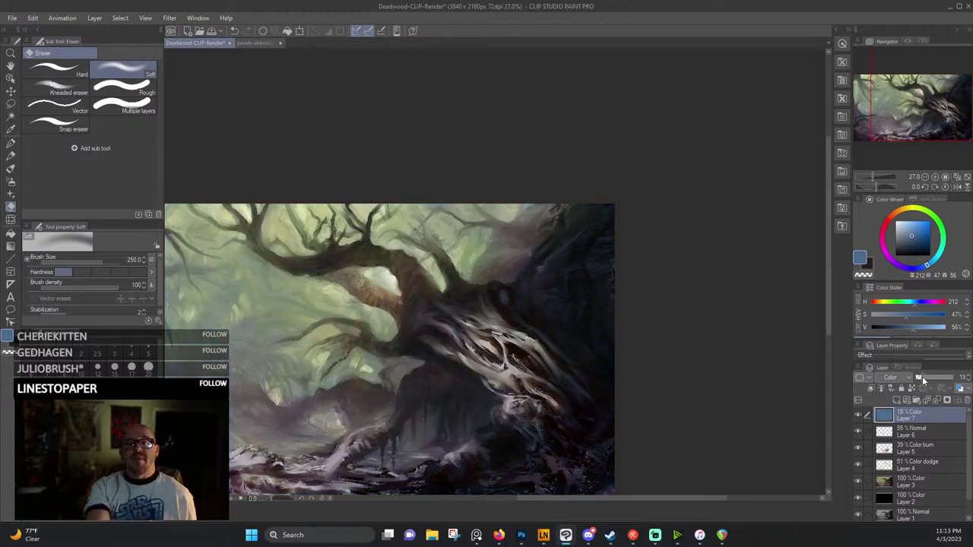
left_click_drag(922, 379, 920, 378)
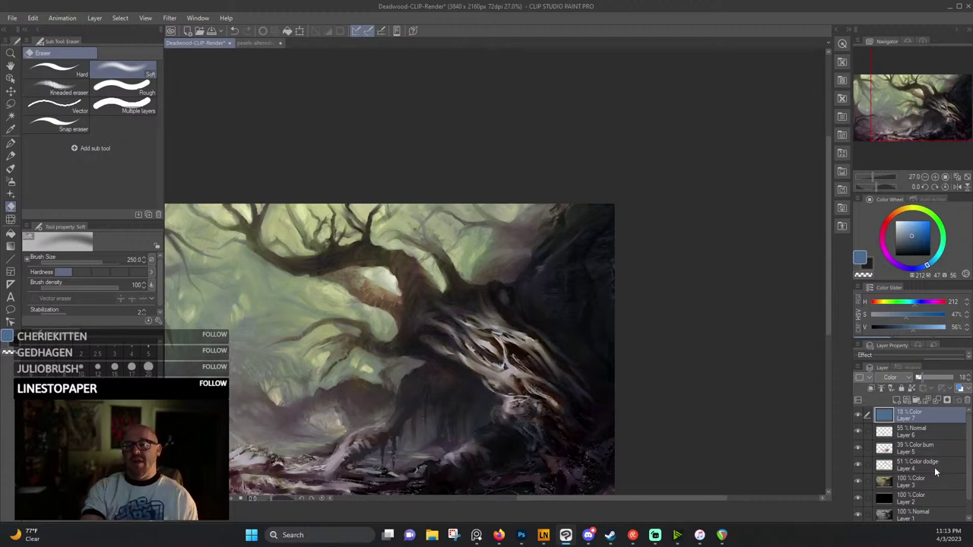
Select the 55% Normal layer below the blue tint and save the painting.
left_click(914, 434)
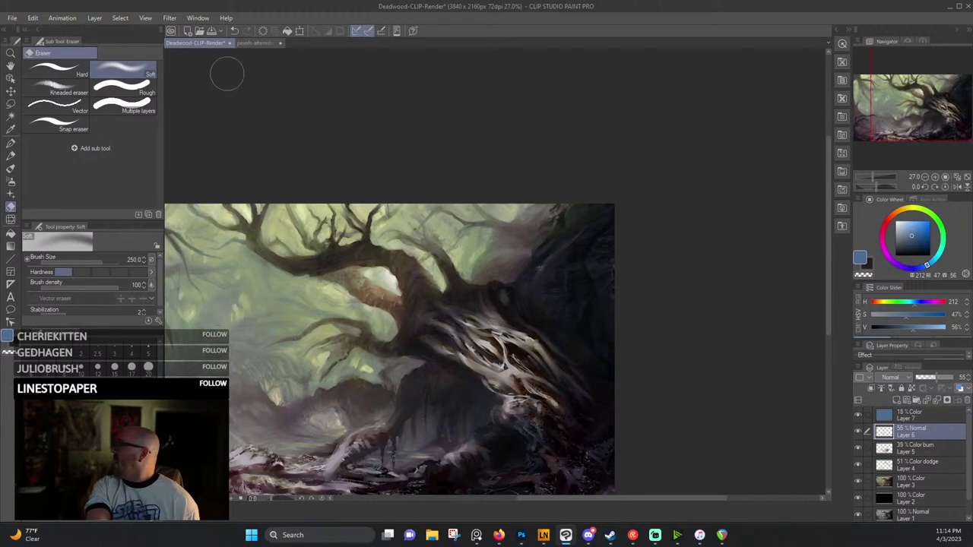
left_click(12, 18)
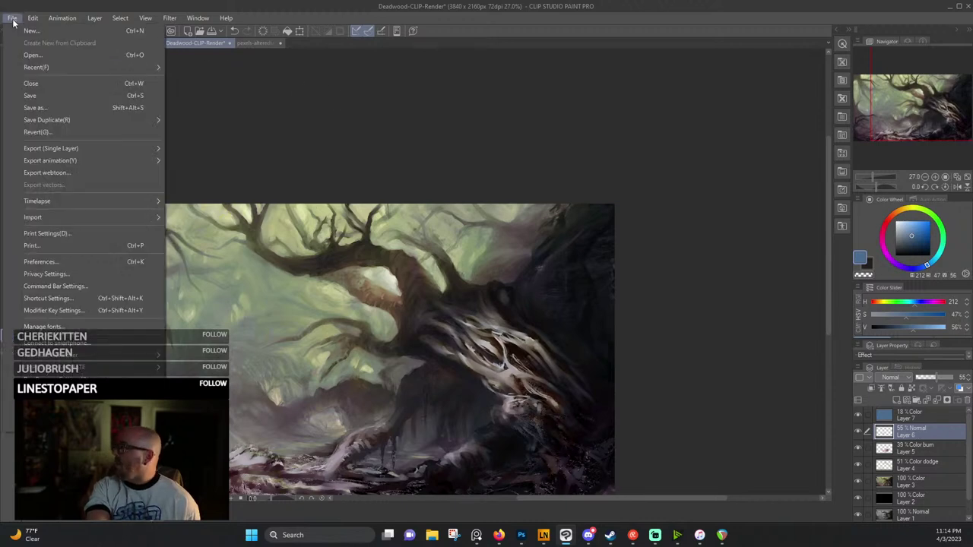
left_click(35, 97)
Hide the Normal, Color burn, Color dodge, painted Color and blue Color layers so only the grayscale painting shows.
left_click(857, 432)
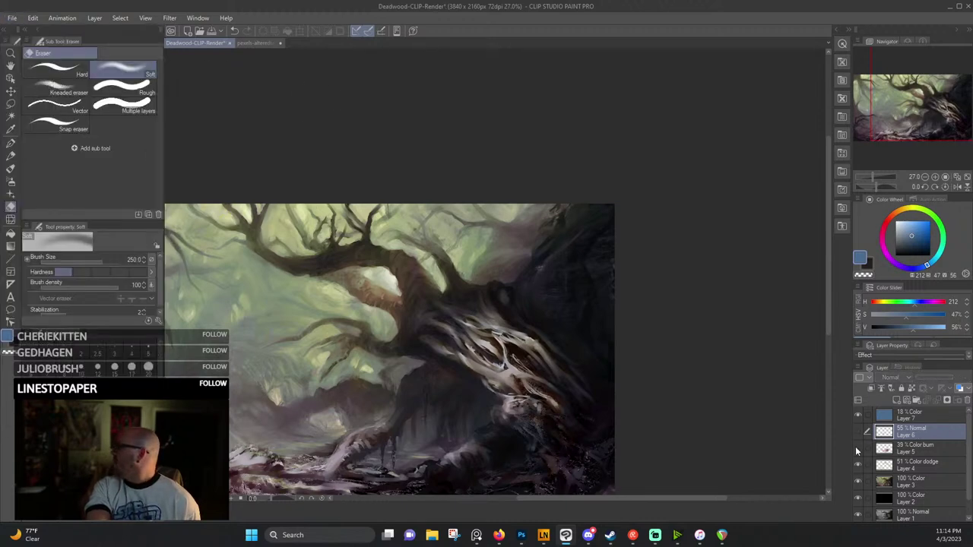
left_click(857, 448)
left_click(857, 465)
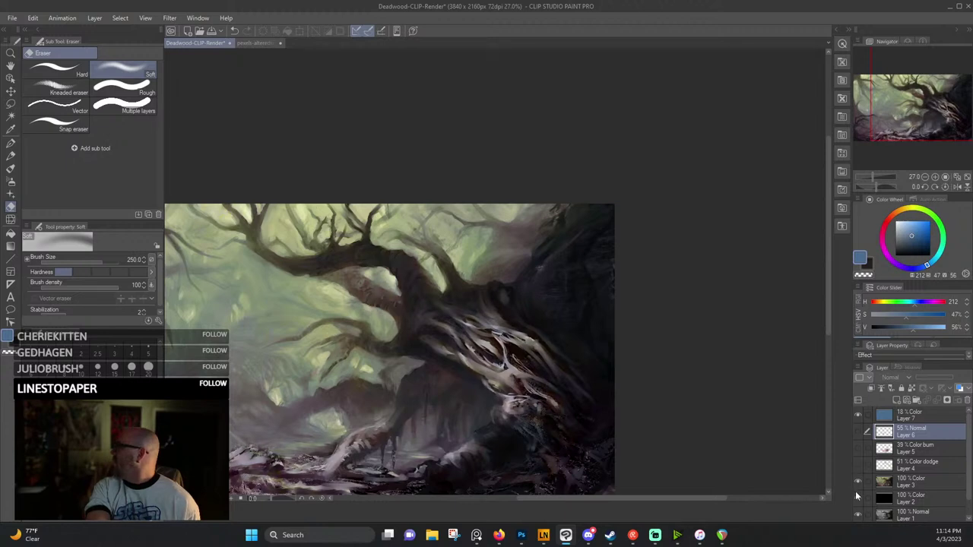
left_click(857, 481)
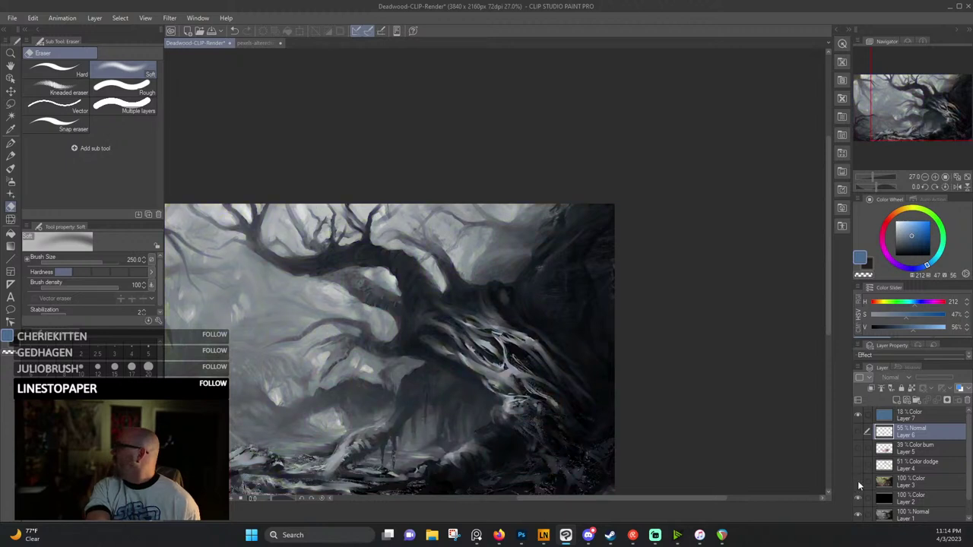
left_click(909, 420)
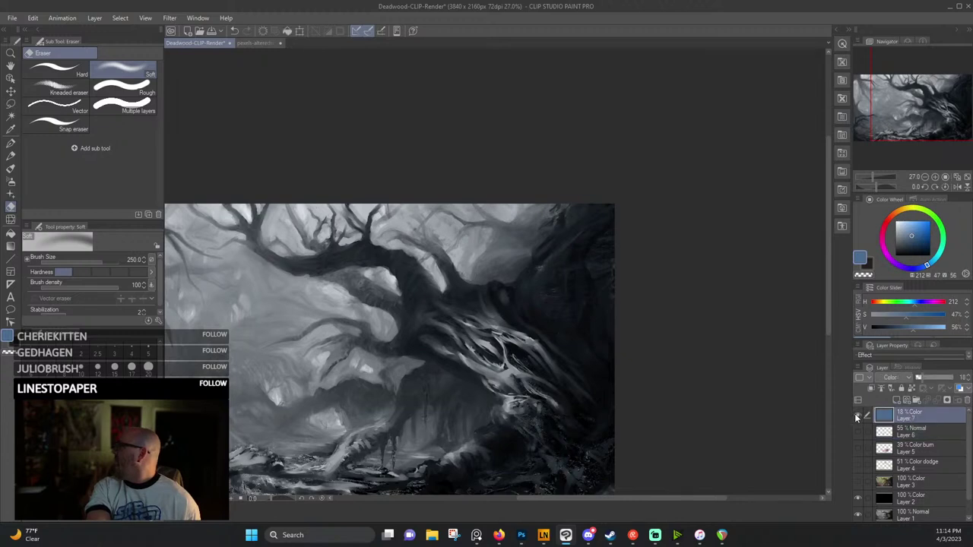
left_click(857, 416)
Add a new layer above the 55% Normal layer and set its blending mode to Color.
left_click(921, 430)
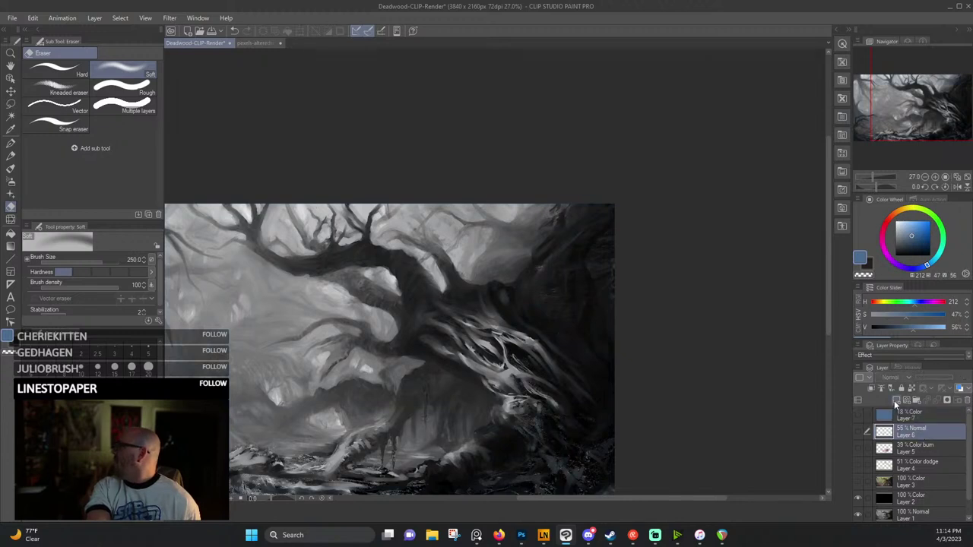
left_click(894, 403)
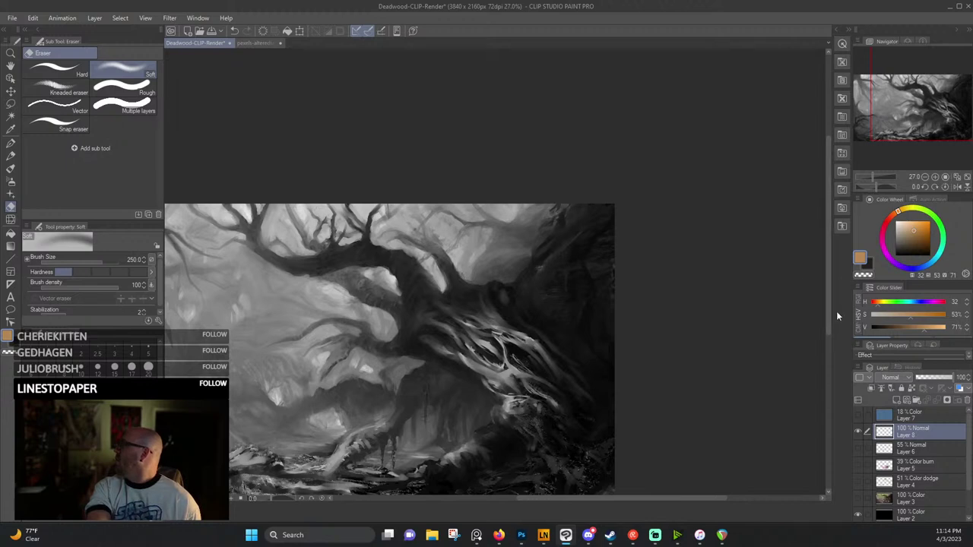
left_click(903, 378)
left_click(889, 354)
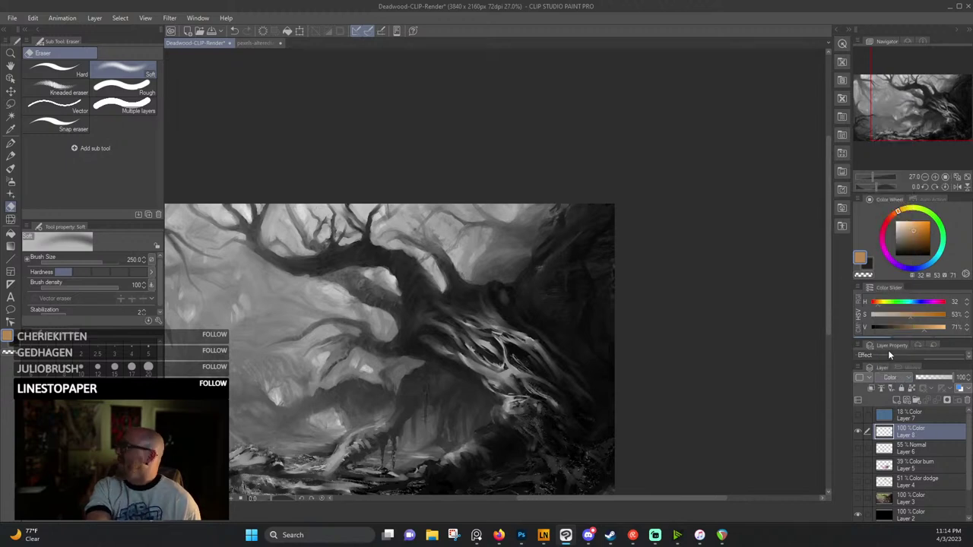
left_click(900, 380)
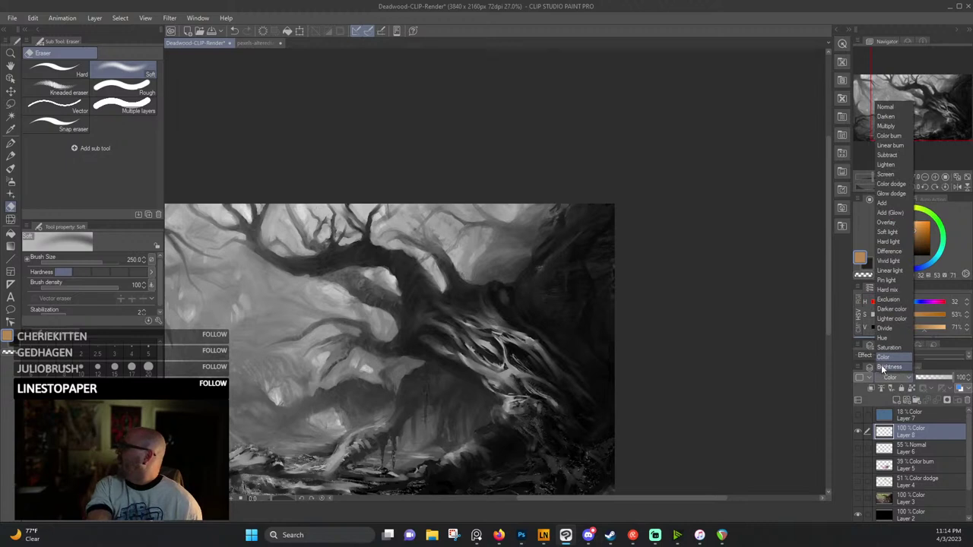
left_click(885, 357)
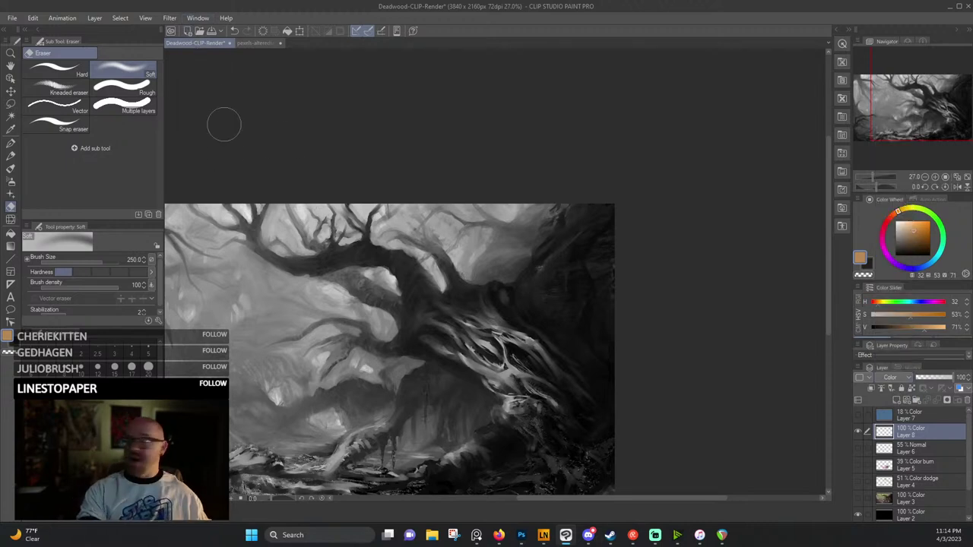
Paint the twisted trunk, main branch and left-edge tree orange-brown with the Faux-toshop (Wet) brush at size 80.
key("b")
left_click(66, 203)
scroll(349, 381, "down", 2)
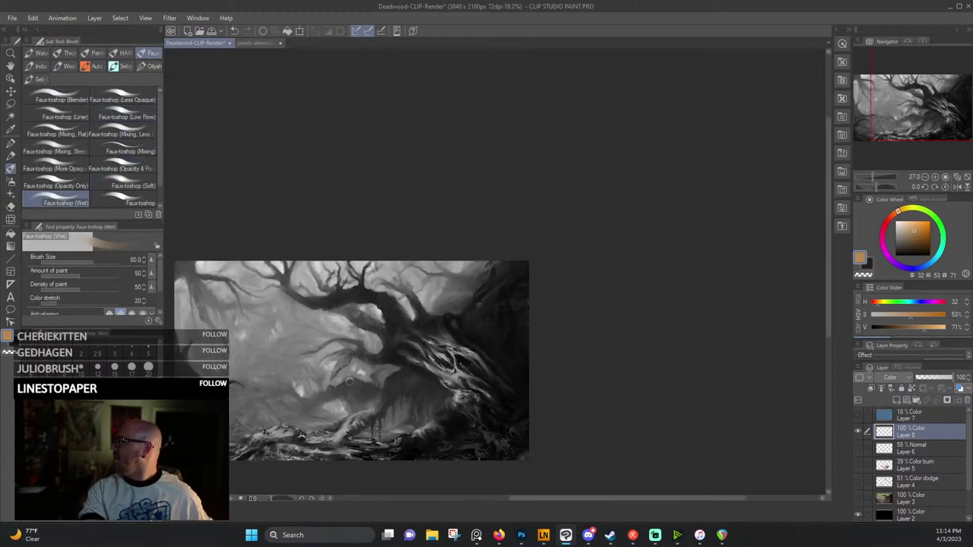
left_click_drag(331, 374, 374, 360)
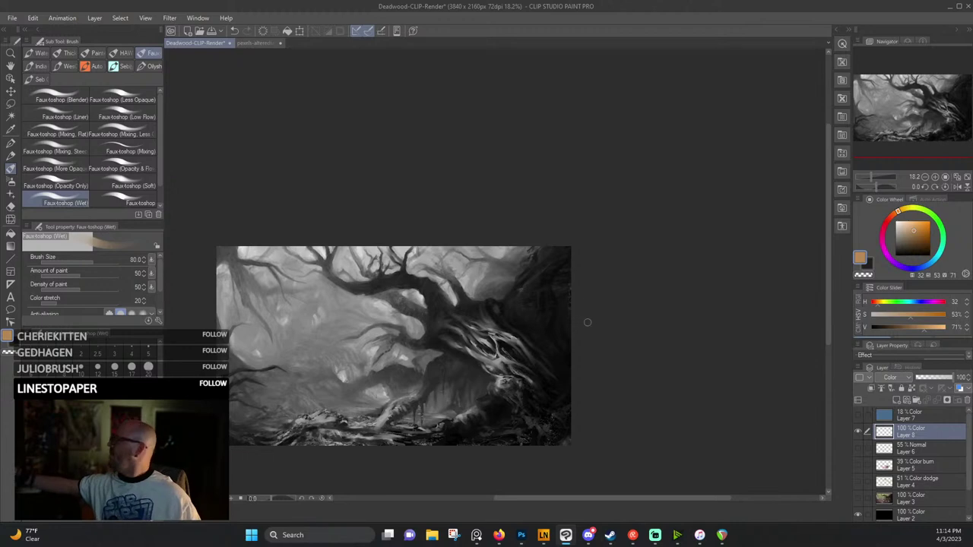
key("]")
key("]")
key("]")
key("]")
key("]")
key("]")
mouse_move(511, 350)
left_mouse_down()
mouse_move(525, 372)
mouse_move(452, 323)
mouse_move(465, 332)
mouse_move(441, 336)
mouse_move(427, 287)
mouse_move(346, 286)
mouse_move(326, 247)
left_mouse_up()
key("bracketleft")
key("bracketleft")
key("bracketleft")
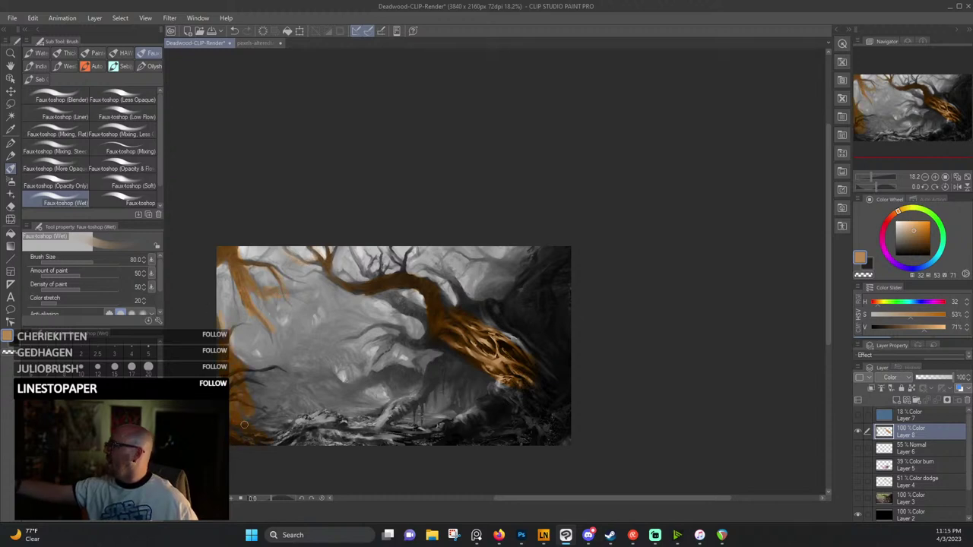
Extend the orange-brown over the foreground rocks, roots, dark right-hand bank and the tree's smaller branches.
left_click_drag(282, 445, 304, 427)
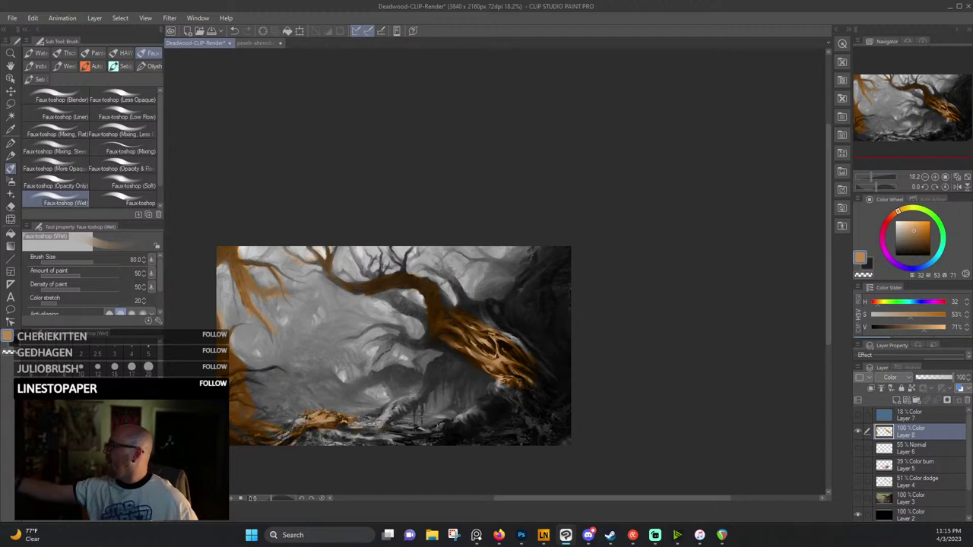
mouse_move(379, 423)
left_mouse_down()
mouse_move(419, 399)
mouse_move(397, 417)
mouse_move(399, 408)
left_mouse_up()
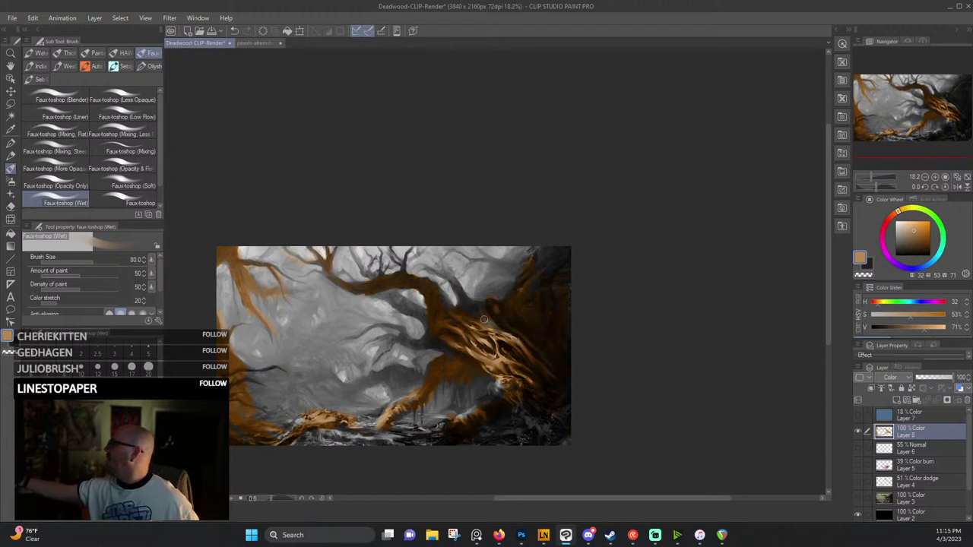
mouse_move(484, 319)
left_mouse_down()
mouse_move(459, 321)
mouse_move(469, 309)
mouse_move(450, 280)
left_mouse_up()
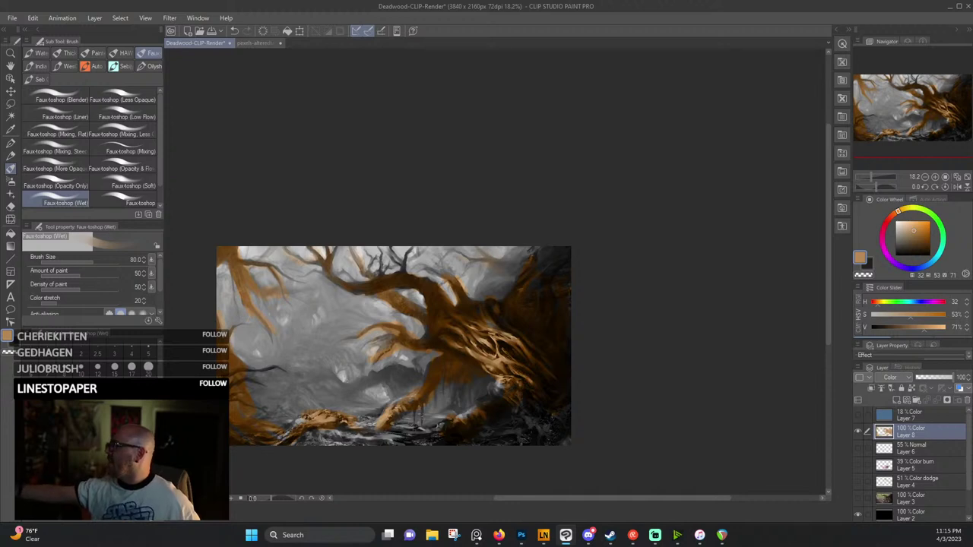
Paint the forest floor and misty undergrowth left of the tree green, using hue 102.
left_click(935, 222)
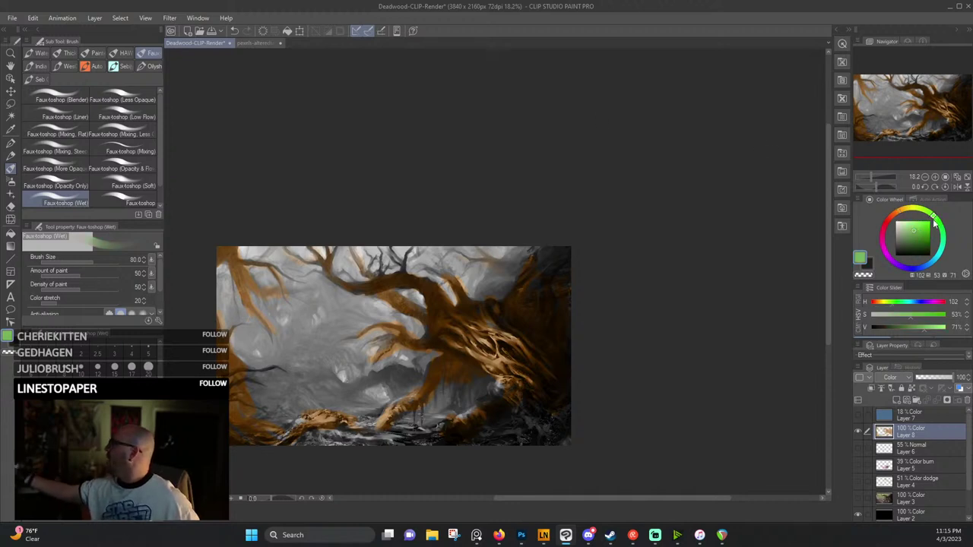
mouse_move(371, 439)
left_mouse_down()
mouse_move(318, 434)
mouse_move(388, 435)
mouse_move(359, 424)
left_mouse_up()
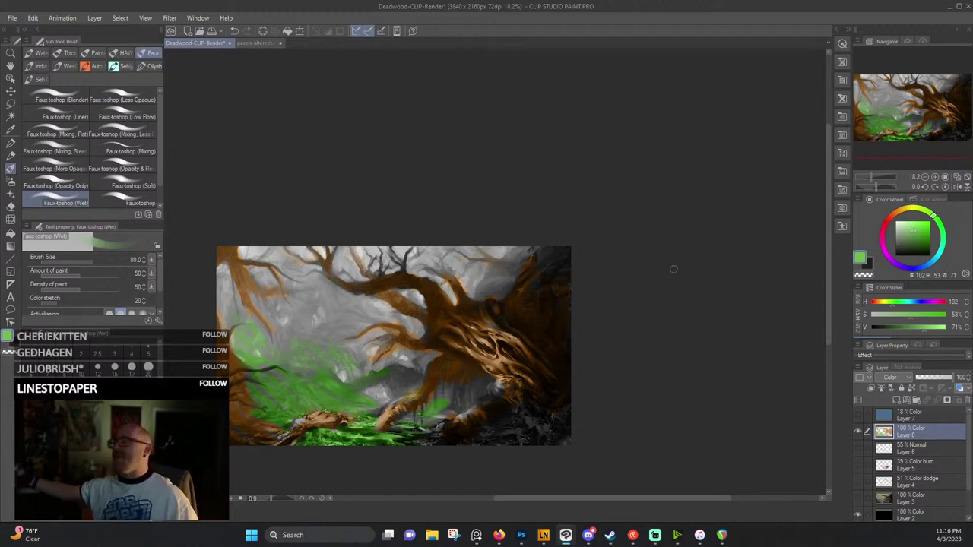
Paint the light patches between the branches blue, using hue 230 and brush size 100.
key("]")
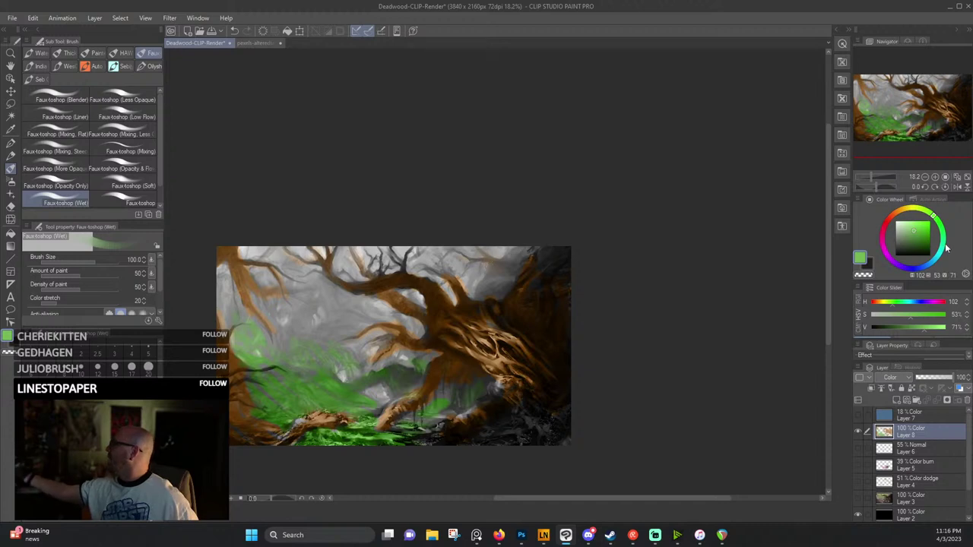
left_click(918, 268)
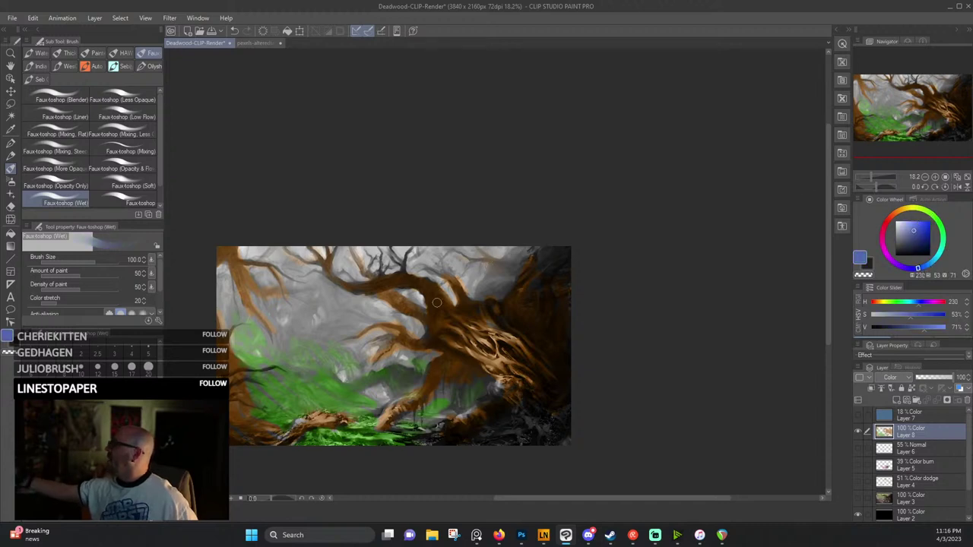
left_click_drag(377, 306, 387, 307)
mouse_move(323, 306)
left_mouse_down()
mouse_move(316, 292)
mouse_move(282, 326)
left_mouse_up()
mouse_move(248, 249)
left_mouse_down()
mouse_move(255, 256)
mouse_move(227, 267)
left_mouse_up()
left_click_drag(368, 249, 362, 259)
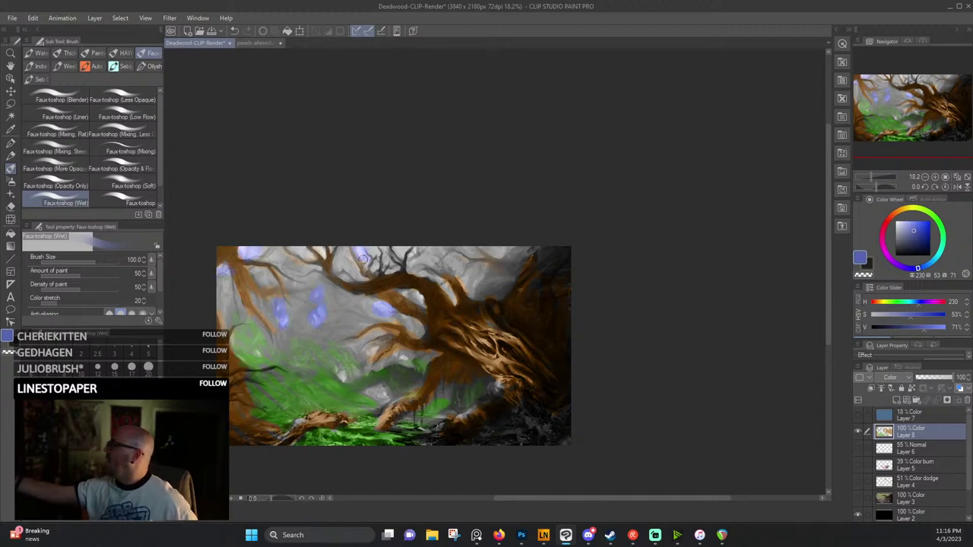
left_click_drag(425, 248, 422, 260)
left_click_drag(471, 288, 472, 274)
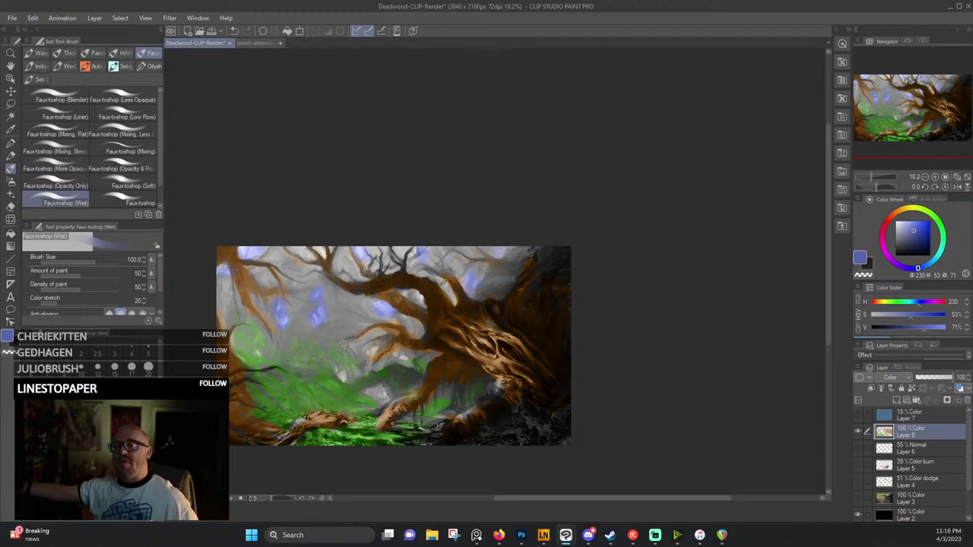
Paint the background mist and gaps between the branches magenta, using hue 299 and brush size 200.
left_click(885, 254)
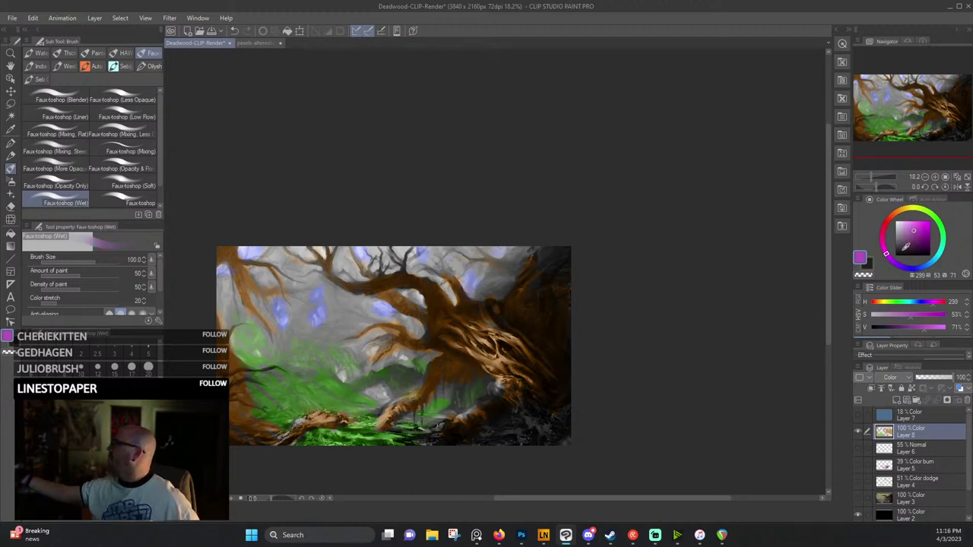
key("]")
key("]")
key("]")
key("]")
mouse_move(331, 293)
left_mouse_down()
mouse_move(364, 310)
mouse_move(323, 336)
mouse_move(360, 347)
mouse_move(375, 335)
mouse_move(367, 316)
mouse_move(413, 331)
mouse_move(429, 271)
mouse_move(447, 280)
mouse_move(438, 243)
mouse_move(483, 271)
mouse_move(468, 247)
mouse_move(477, 264)
mouse_move(435, 269)
mouse_move(352, 251)
mouse_move(344, 269)
mouse_move(329, 260)
mouse_move(308, 271)
mouse_move(269, 254)
mouse_move(298, 241)
mouse_move(290, 274)
mouse_move(314, 279)
left_mouse_up()
mouse_move(302, 318)
left_mouse_down()
mouse_move(289, 340)
mouse_move(262, 348)
mouse_move(245, 310)
mouse_move(234, 309)
mouse_move(234, 319)
mouse_move(220, 305)
mouse_move(263, 353)
left_mouse_up()
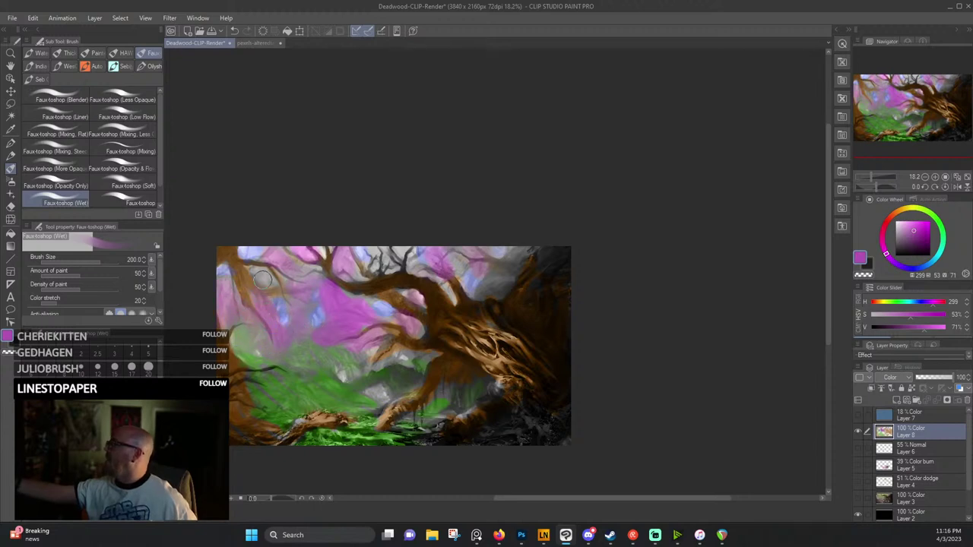
mouse_move(552, 274)
left_mouse_down()
mouse_move(499, 276)
mouse_move(491, 263)
mouse_move(494, 289)
mouse_move(518, 278)
mouse_move(504, 257)
mouse_move(486, 263)
mouse_move(484, 252)
mouse_move(486, 289)
mouse_move(470, 288)
mouse_move(450, 245)
mouse_move(431, 294)
left_mouse_up()
mouse_move(378, 249)
left_mouse_down()
mouse_move(375, 266)
mouse_move(388, 265)
left_mouse_up()
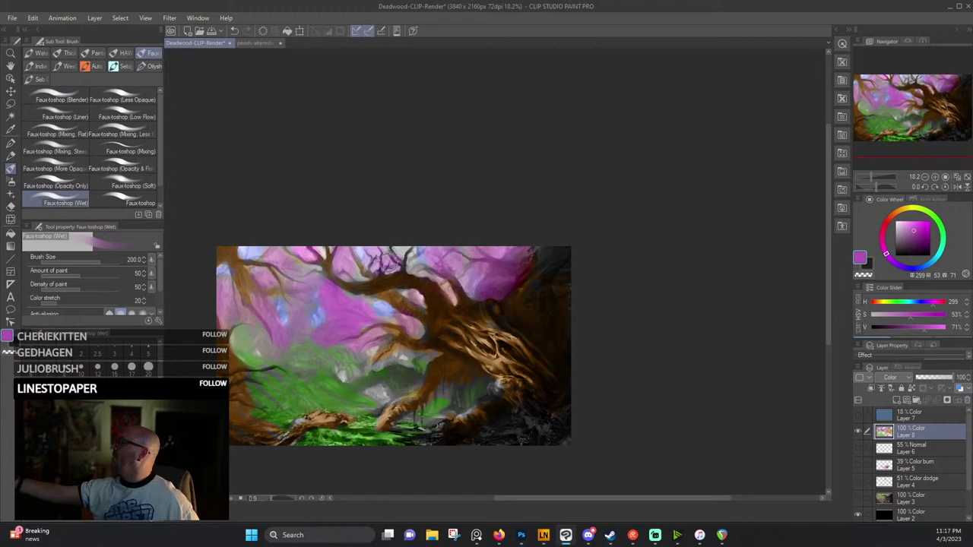
mouse_move(364, 345)
left_mouse_down()
mouse_move(409, 354)
mouse_move(394, 355)
mouse_move(378, 393)
left_mouse_up()
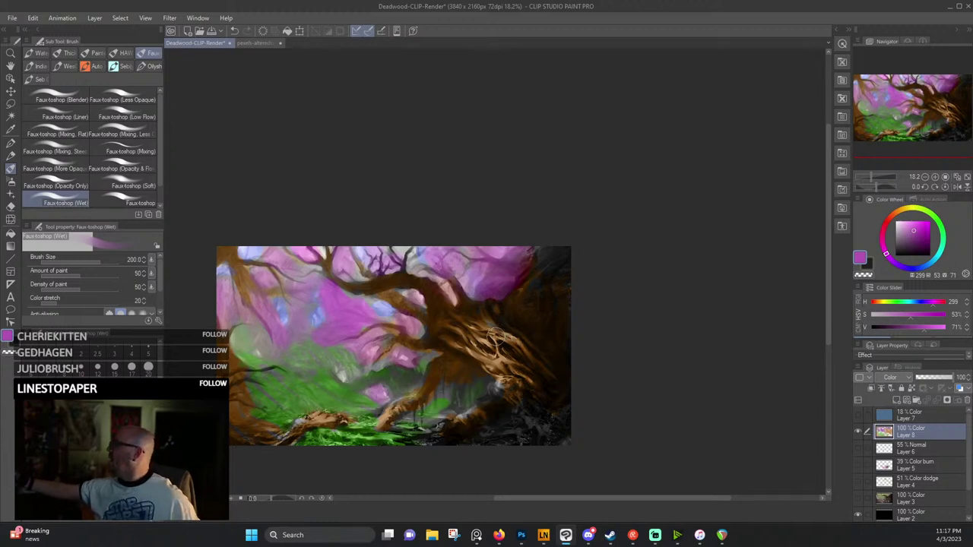
Paint the dark rocky ground below the tree's trunk reddish brown, using hue 17, saturation 92 and value 33.
left_click(519, 281, "alt")
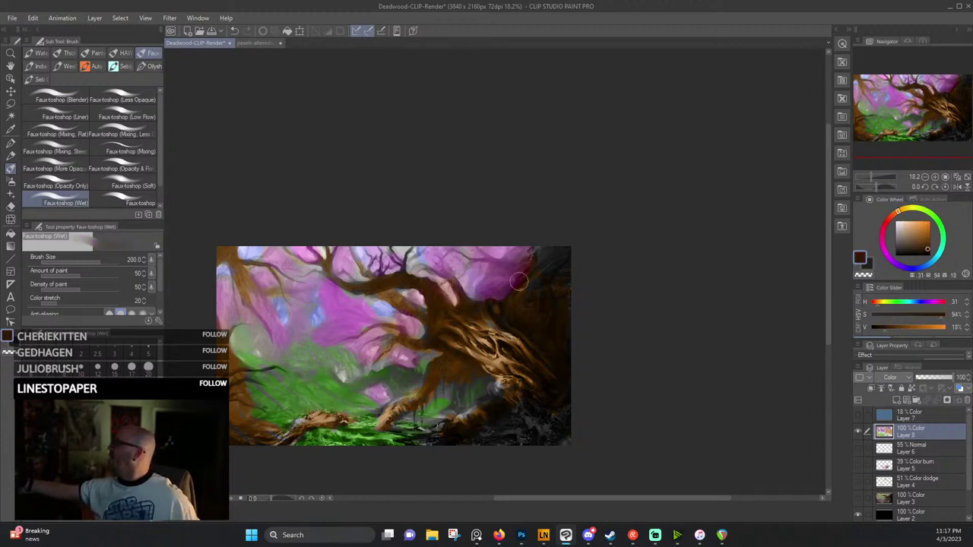
left_click(893, 219)
left_click(927, 244)
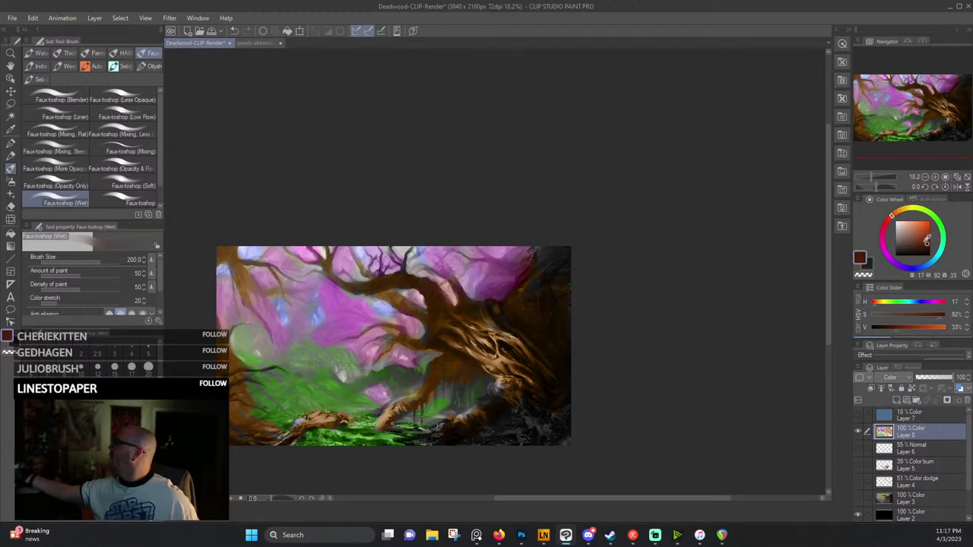
mouse_move(542, 411)
left_mouse_down()
mouse_move(537, 442)
mouse_move(512, 421)
mouse_move(479, 448)
mouse_move(408, 447)
mouse_move(477, 432)
mouse_move(445, 441)
left_mouse_up()
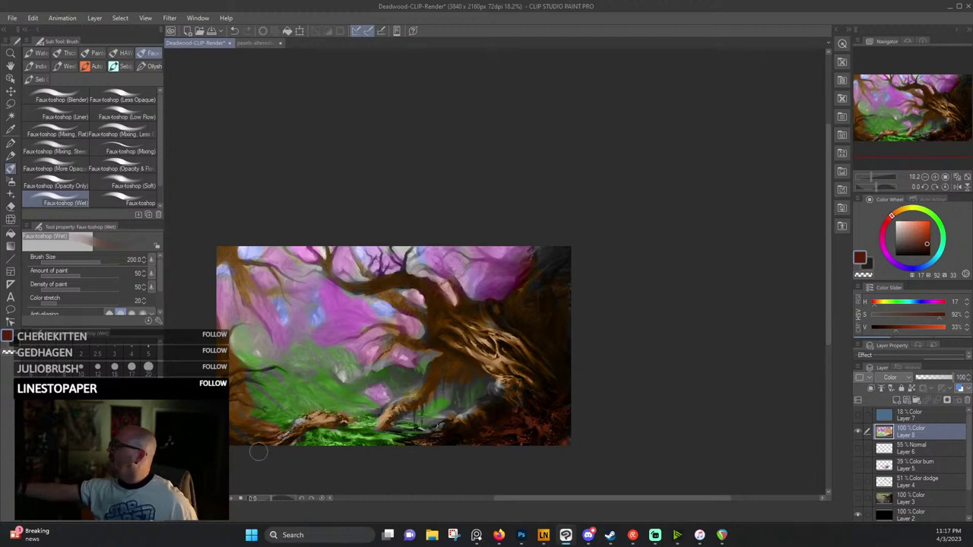
Blend the background mist into the green undergrowth and around the far-left branches, using green, magenta and muted purple sampled from the painting.
left_click(266, 400, "alt")
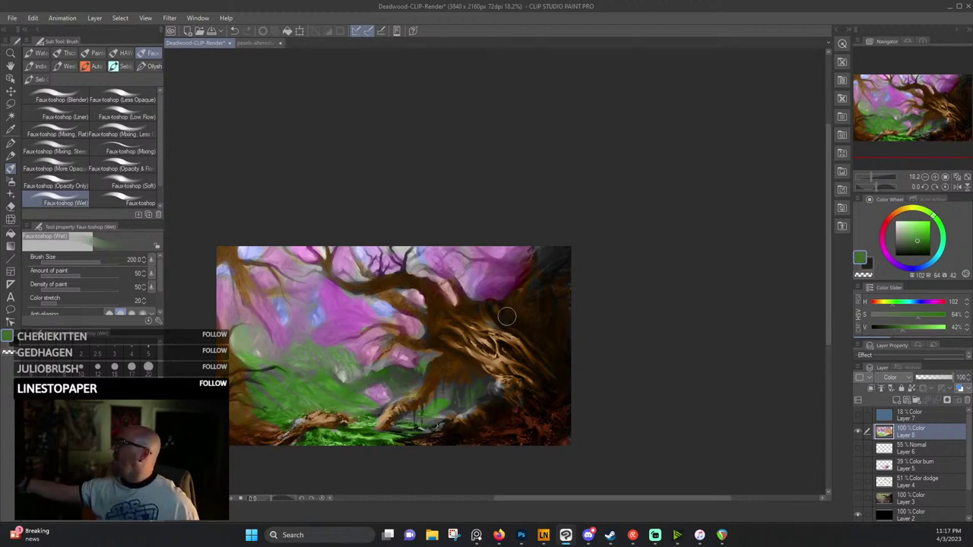
left_click(323, 333, "alt")
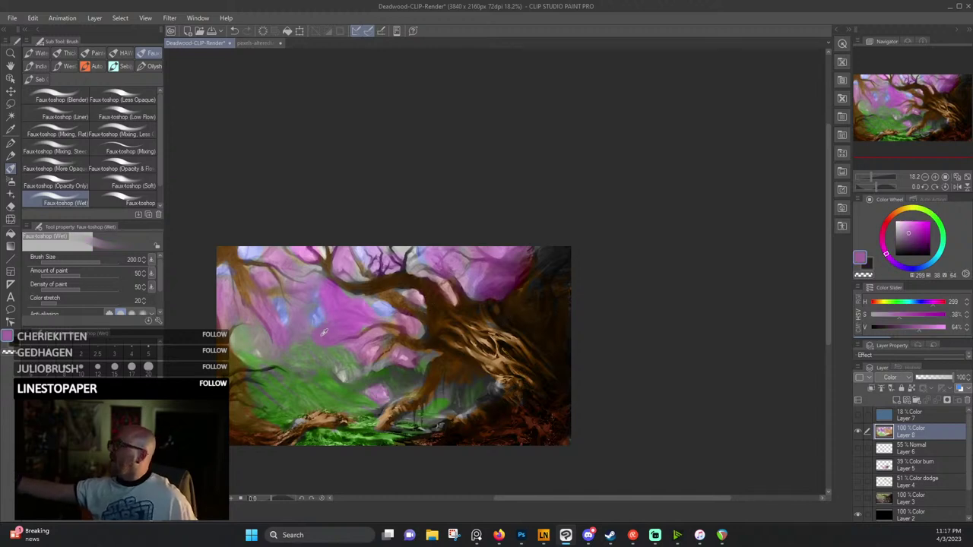
left_click(328, 349, "alt")
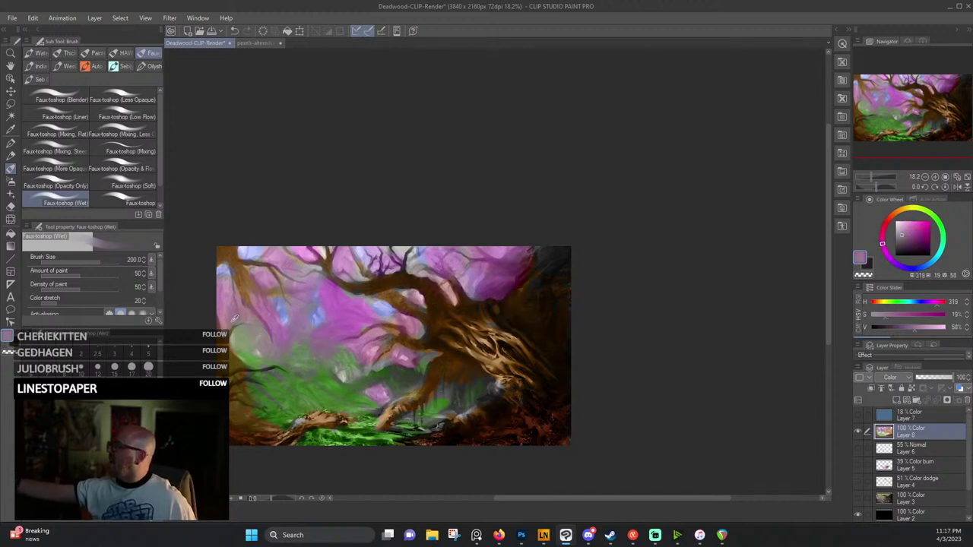
left_click(227, 292, "alt")
left_click(232, 270, "alt")
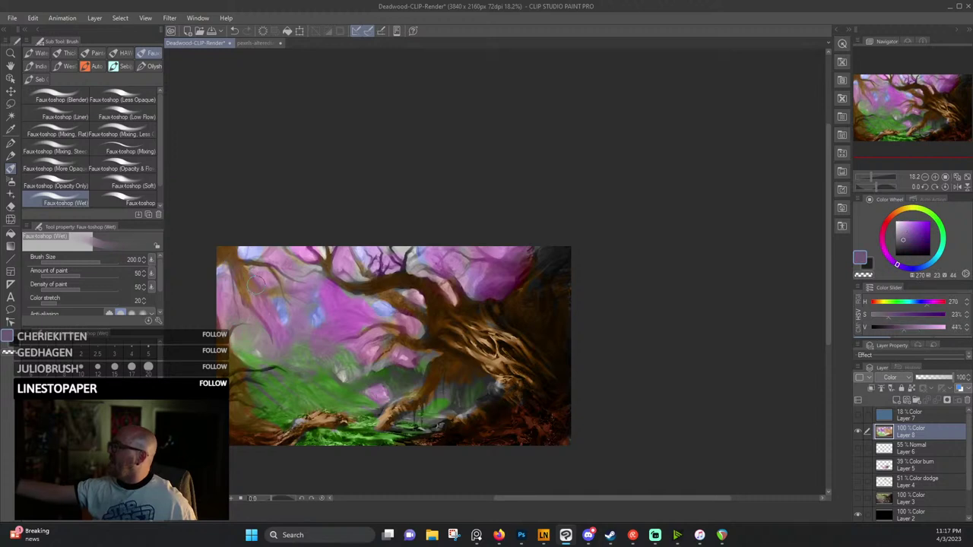
Sample pinks and purples from the canopy and paint them over the pale background gaps between the branches on Layer 8.
left_click(268, 256, "alt")
left_click(323, 288, "alt")
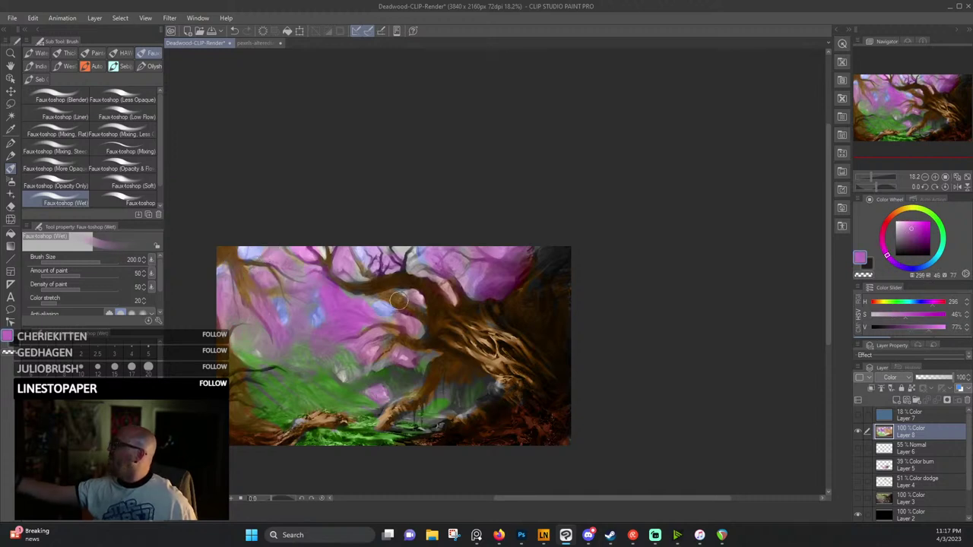
left_click(399, 300, "alt")
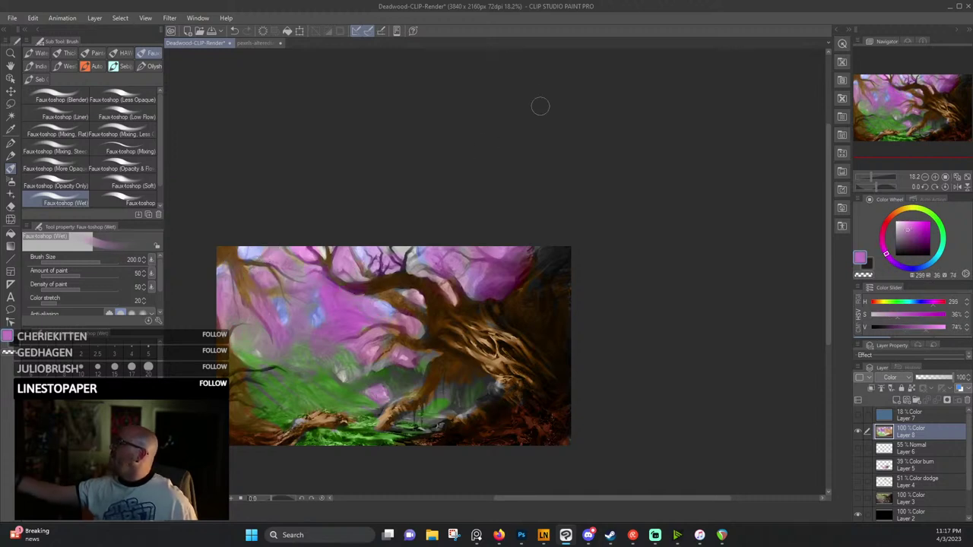
left_click(480, 270, "alt")
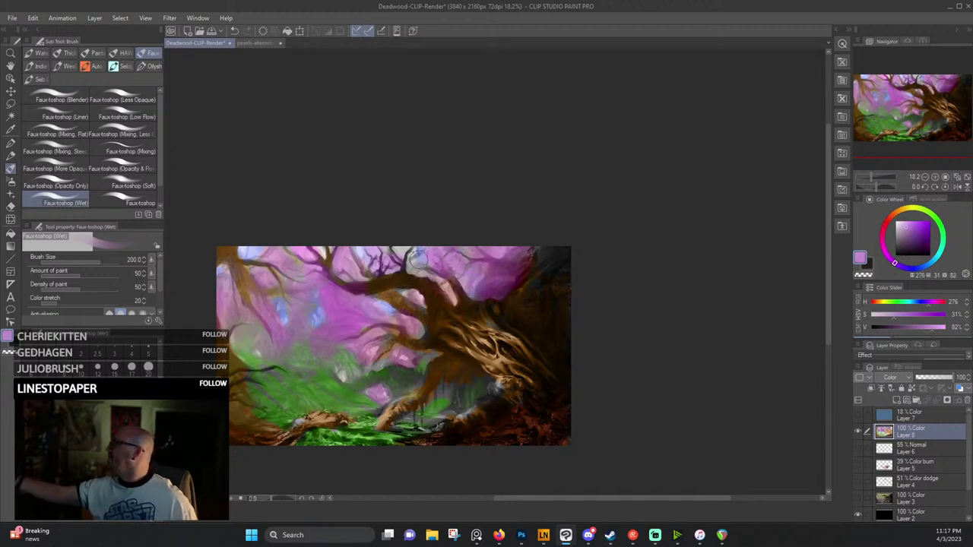
left_click(399, 334, "alt")
left_click(372, 389, "alt")
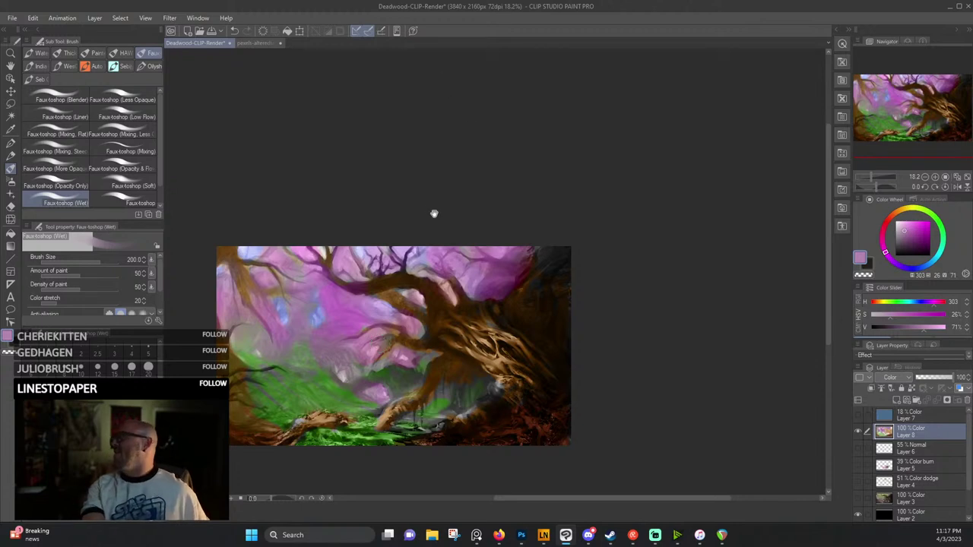
Sample the dark brown near the painting's upper-right corner and tint the dark foliage along that edge with it.
left_click_drag(434, 214, 565, 157)
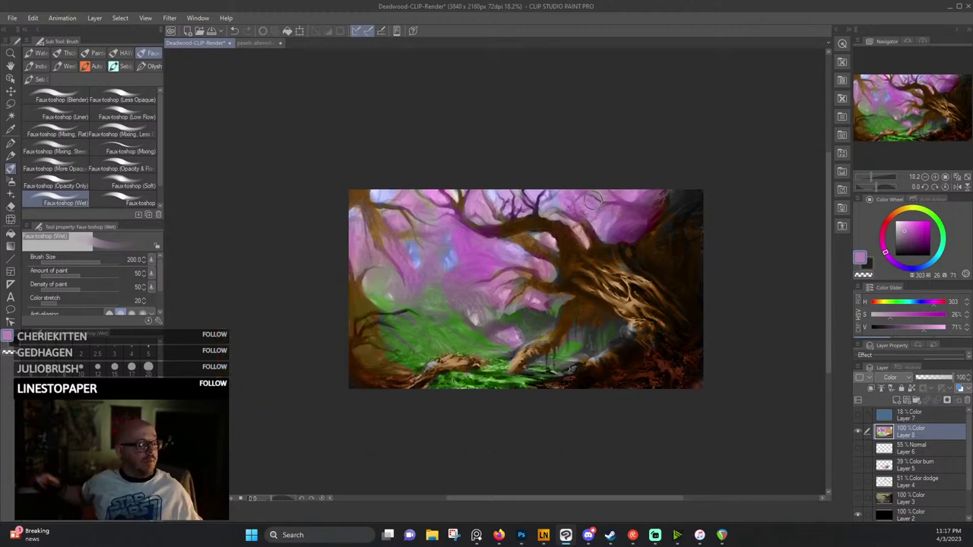
left_click(674, 218, "alt")
mouse_move(674, 217)
left_mouse_down()
mouse_move(690, 197)
mouse_move(703, 222)
left_mouse_up()
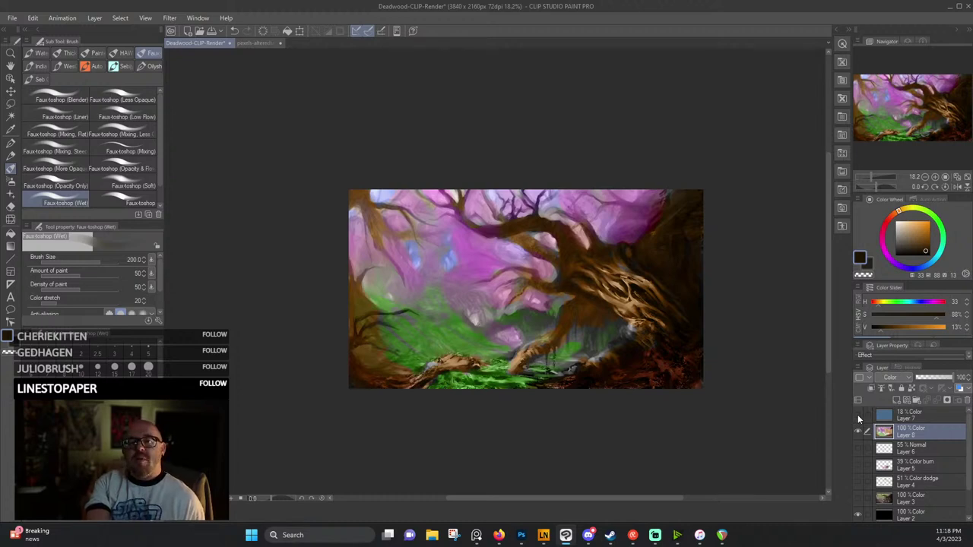
Show the blue Color-mode Layer 7 above the painting and raise its opacity to 73%.
left_click(926, 413)
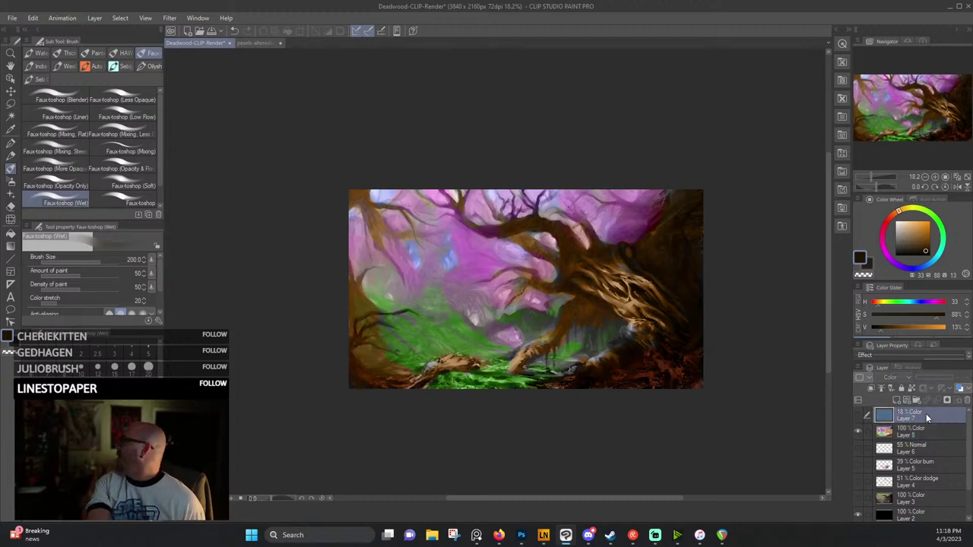
left_click(856, 415)
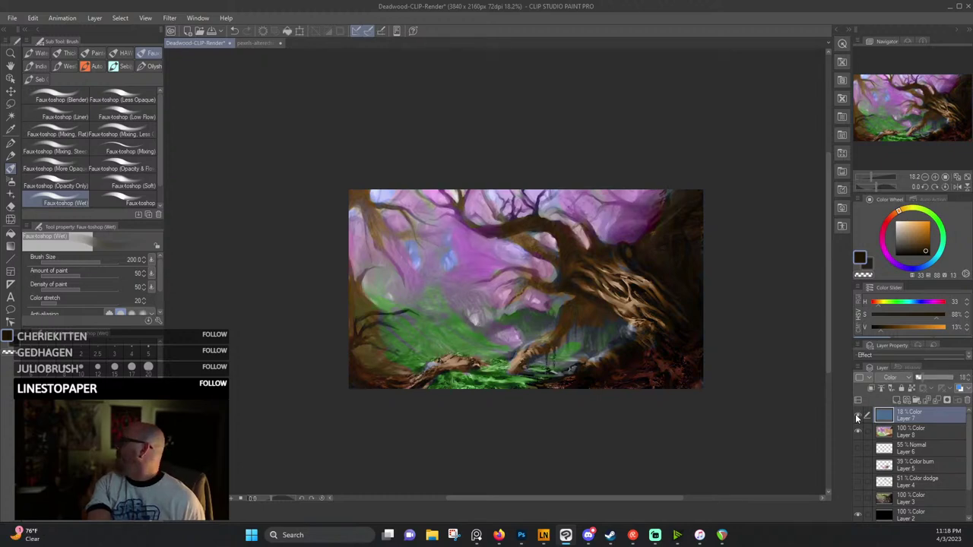
left_click_drag(924, 378, 943, 383)
scroll(608, 361, "up", 3)
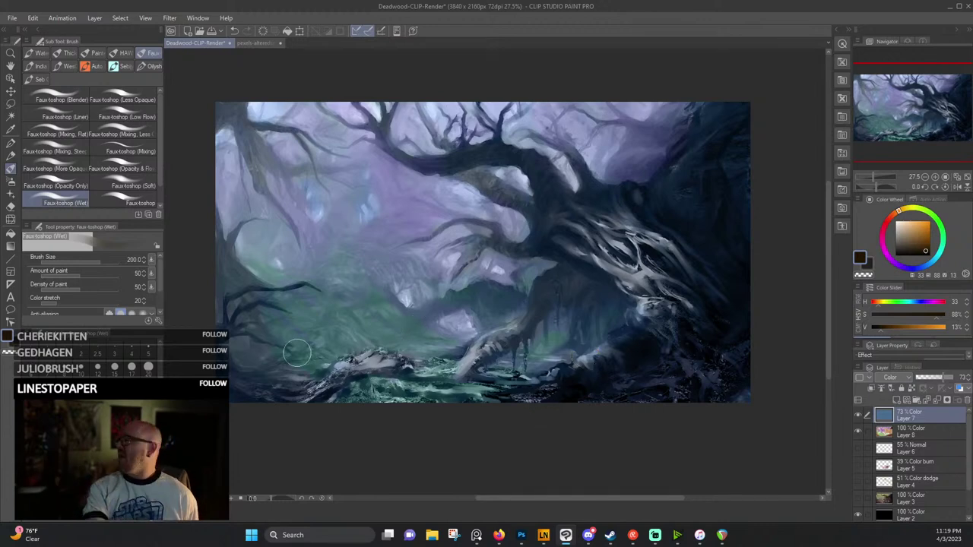
Choose a reddish brown (H 19, S 63%, V 47%) and fill Layer 7 with it.
left_click(914, 231)
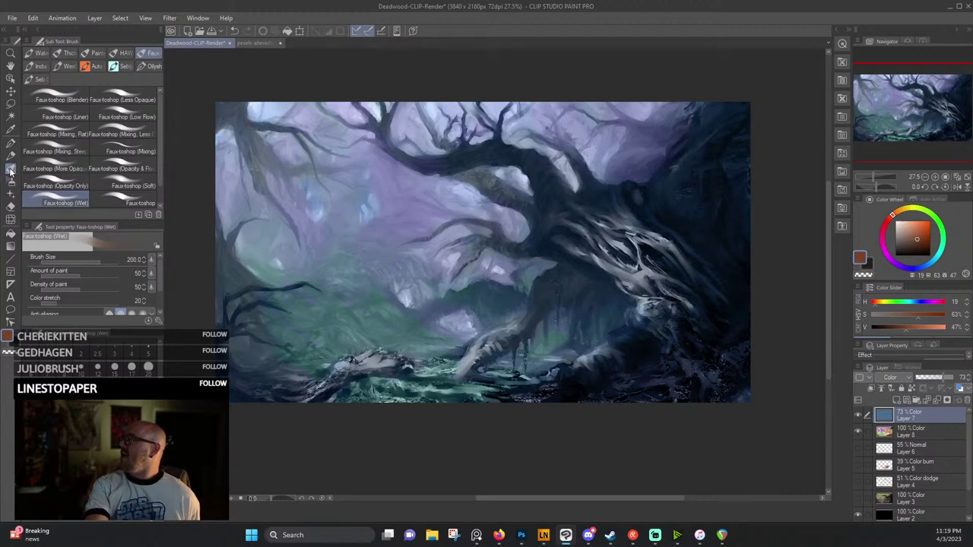
left_click(10, 234)
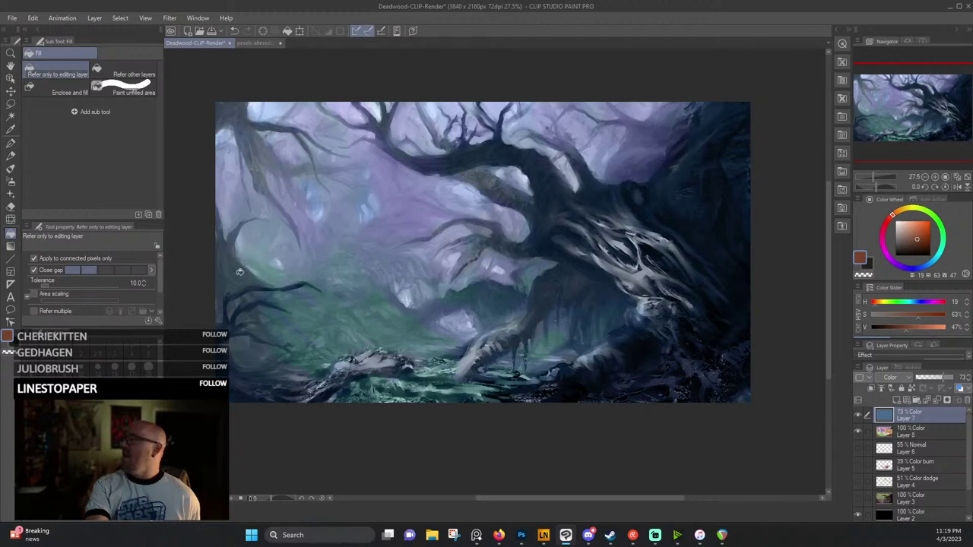
left_click(339, 233)
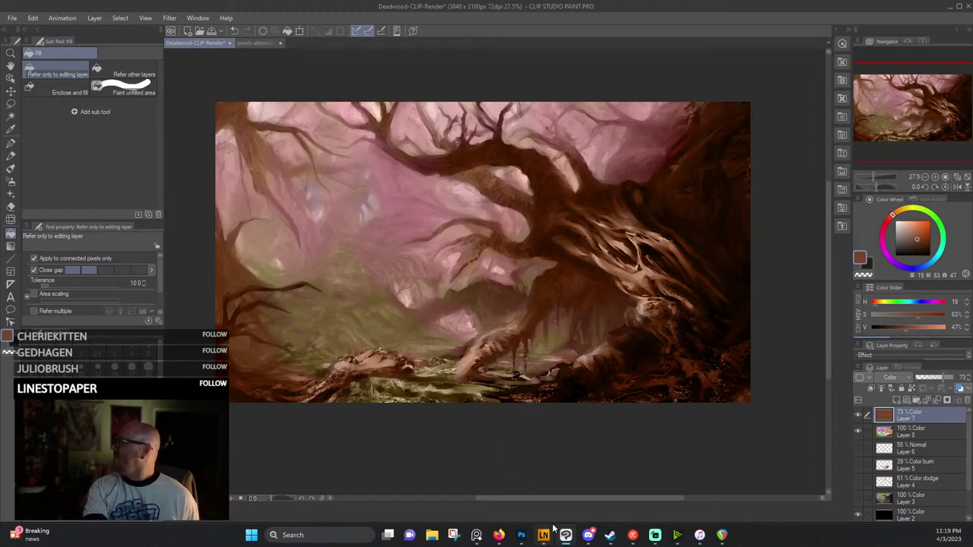
Switch to the reference image board and examine the lighting and colours of the two green Gnarlwood forest artworks.
left_click(476, 535)
scroll(445, 356, "up", 3)
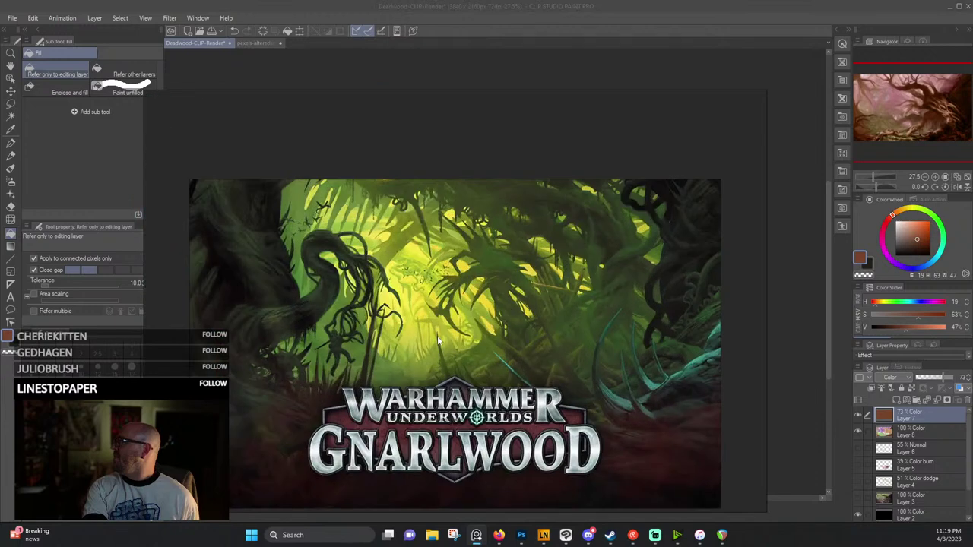
scroll(431, 342, "up", 1)
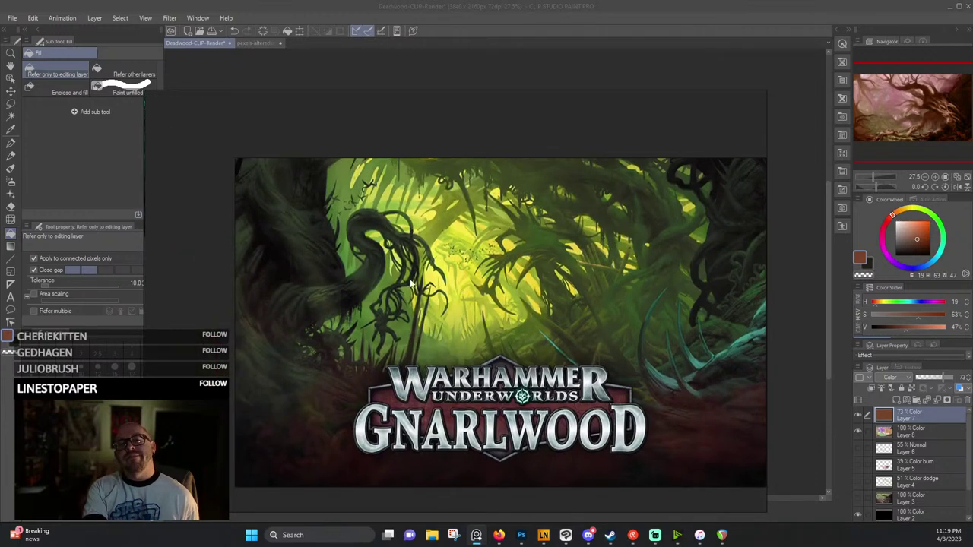
left_click_drag(403, 278, 548, 309)
left_click_drag(372, 260, 552, 308)
left_click_drag(468, 266, 539, 413)
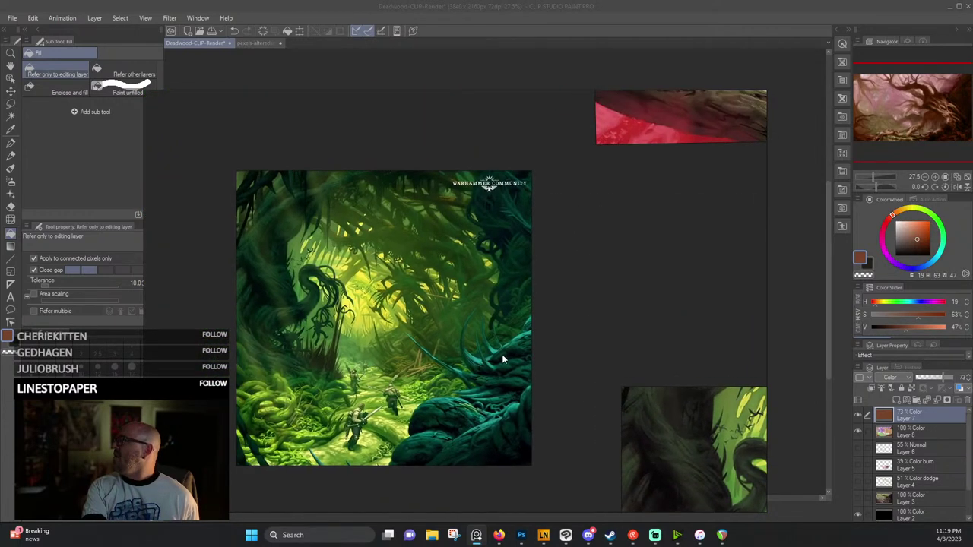
scroll(430, 299, "down", 3)
Examine the red-lit twisted tree artwork, compare it with the green ones, and move the reference board off the painting.
left_click_drag(548, 270, 299, 433)
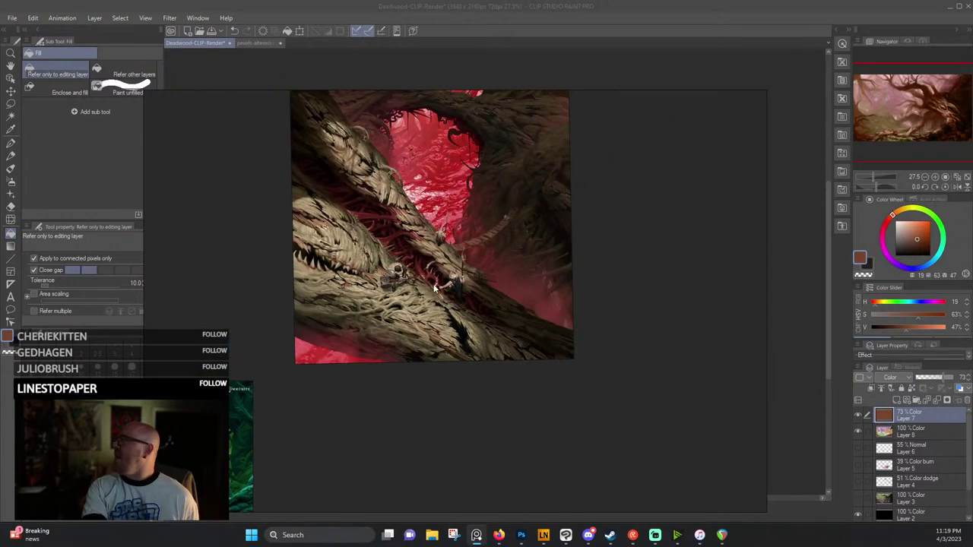
left_click_drag(447, 263, 451, 385)
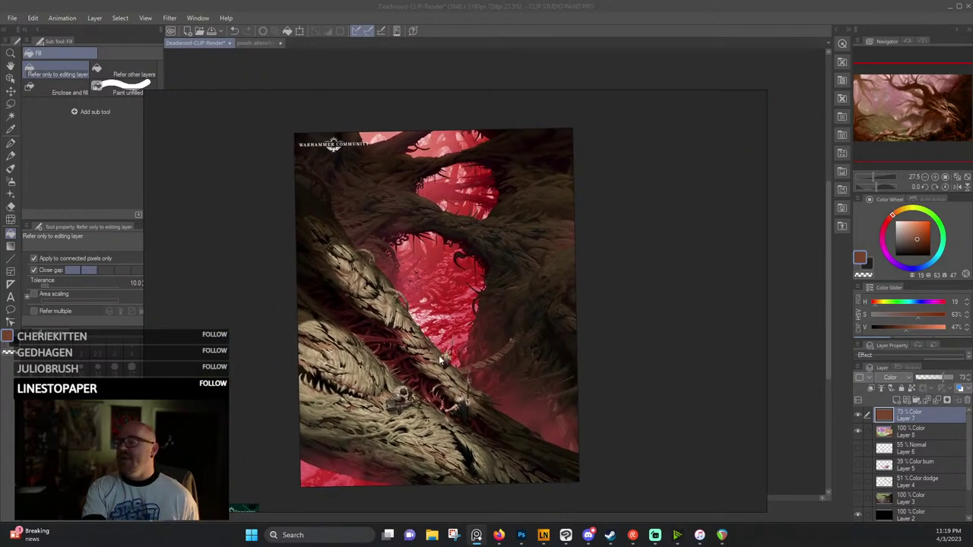
scroll(435, 355, "up", 4)
scroll(434, 349, "down", 3)
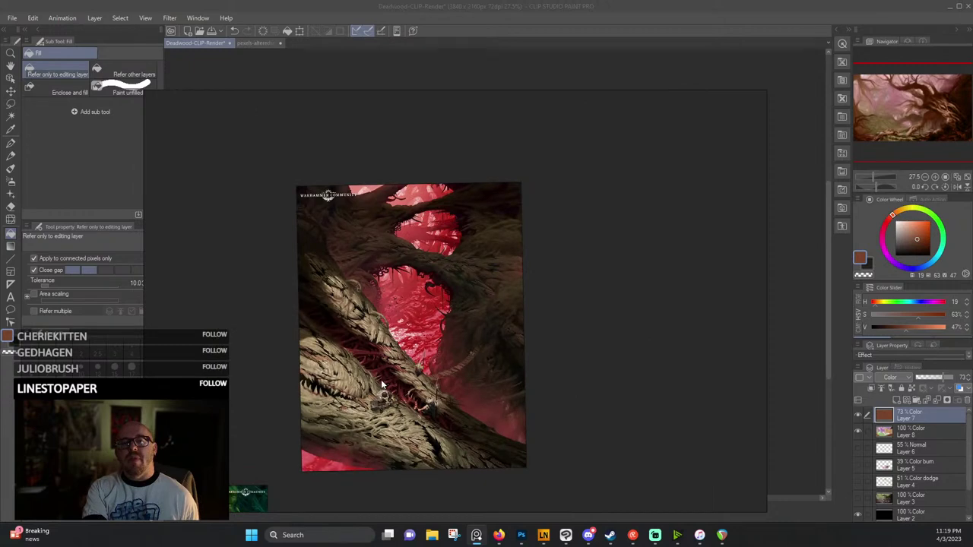
left_click_drag(381, 379, 456, 289)
left_click_drag(365, 358, 483, 310)
scroll(474, 310, "down", 3)
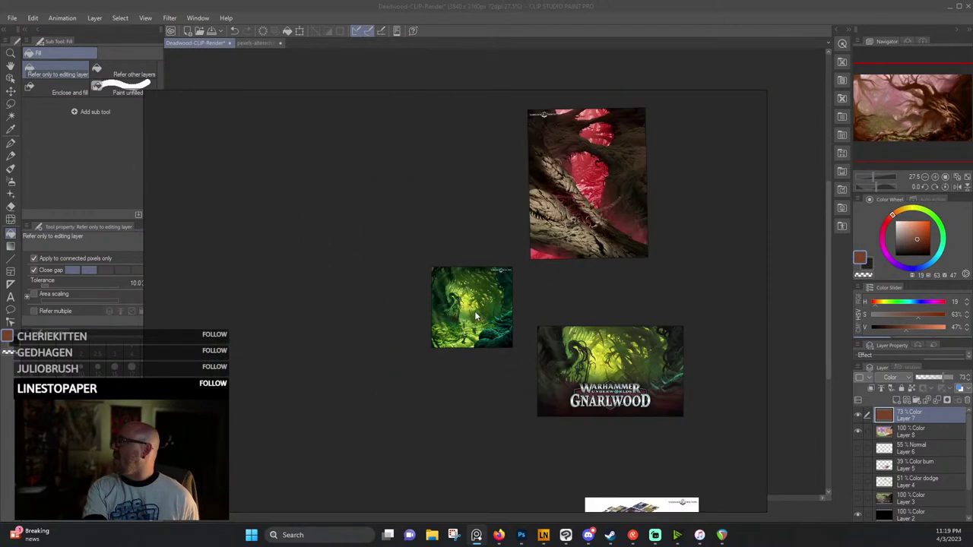
scroll(474, 311, "up", 1)
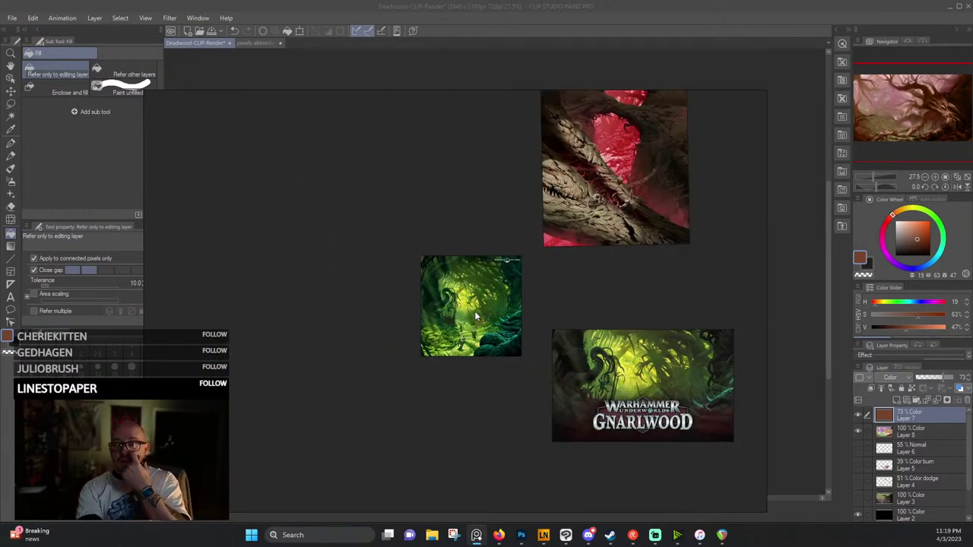
left_click_drag(516, 254, 0, 200)
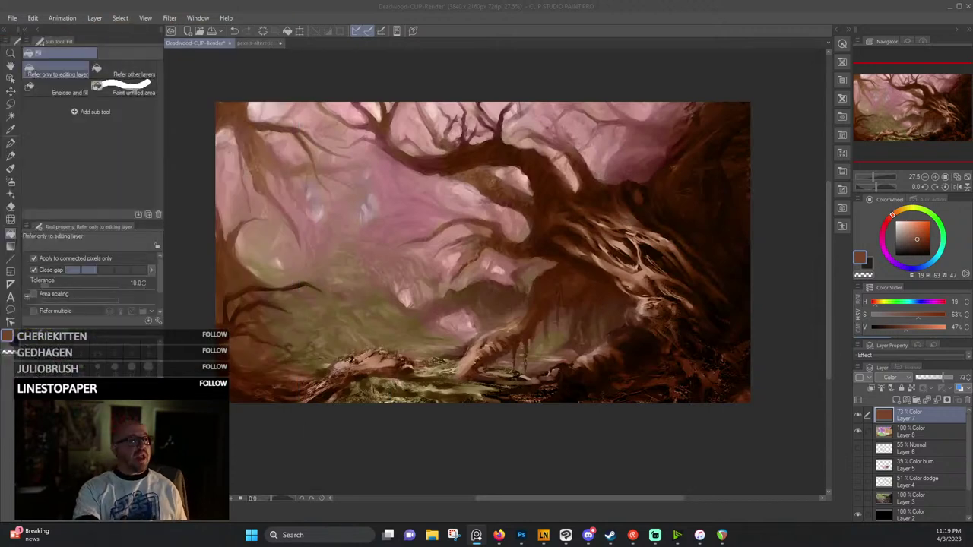
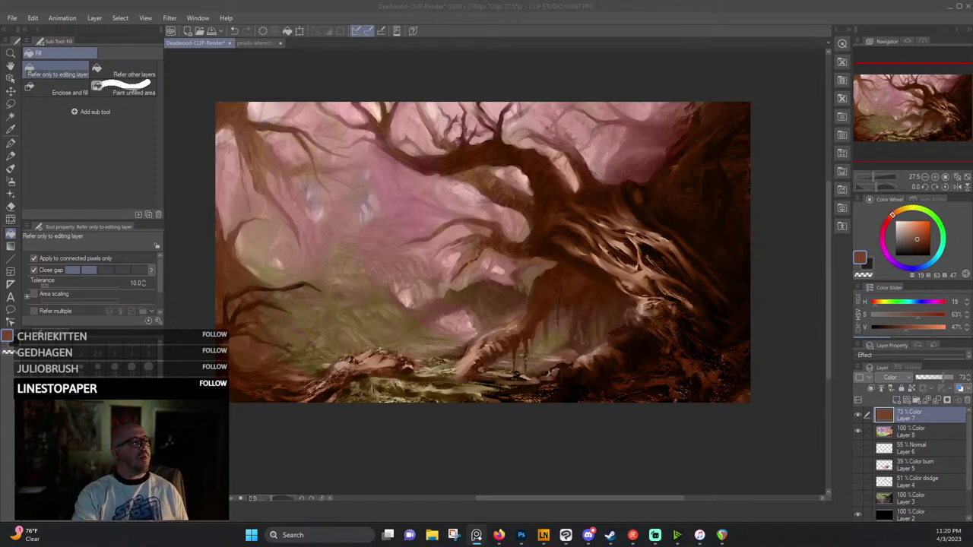
Bring the reference board back over the painting and examine the group of five creature and battle artworks.
left_click_drag(0, 313, 412, 380)
scroll(351, 236, "up", 8)
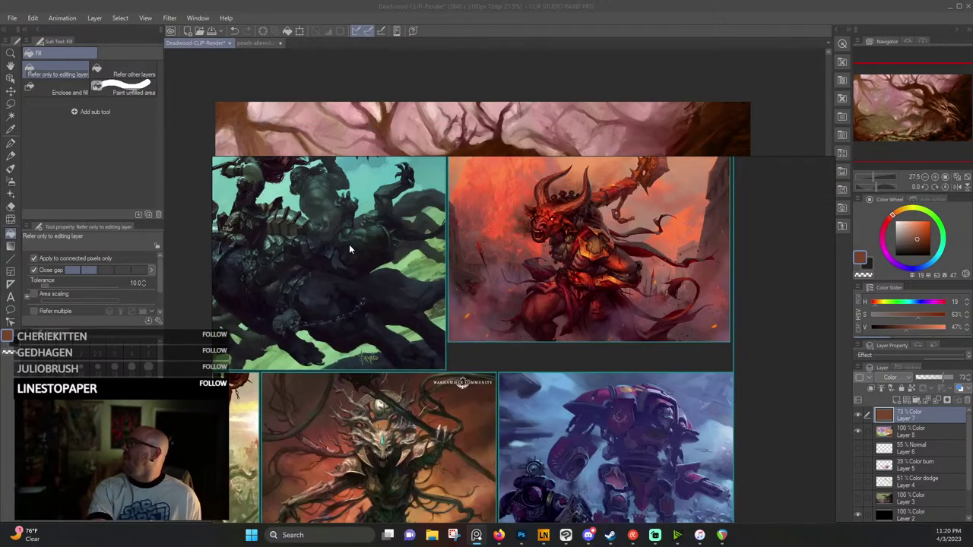
scroll(349, 243, "down", 3)
left_click_drag(366, 254, 507, 277)
scroll(507, 276, "down", 2)
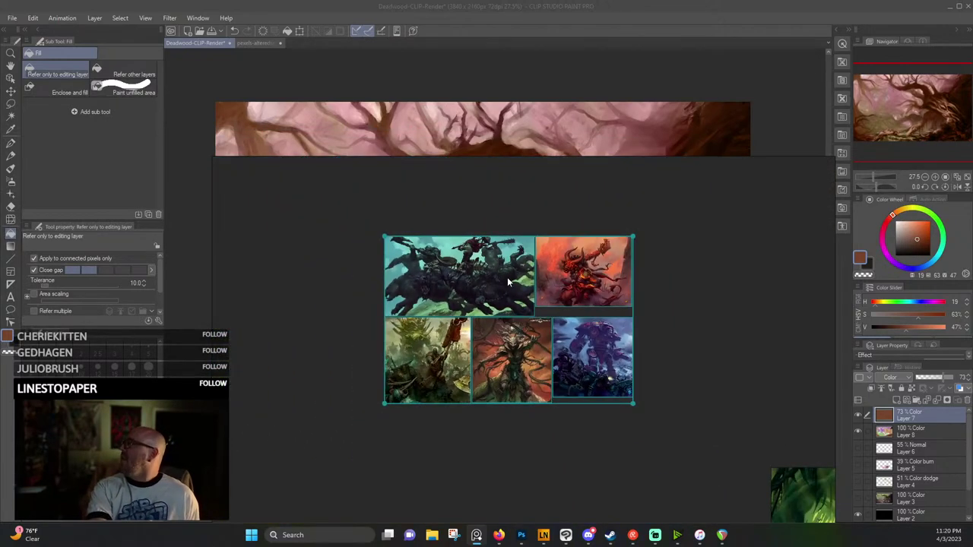
scroll(506, 278, "up", 4)
scroll(506, 275, "down", 4)
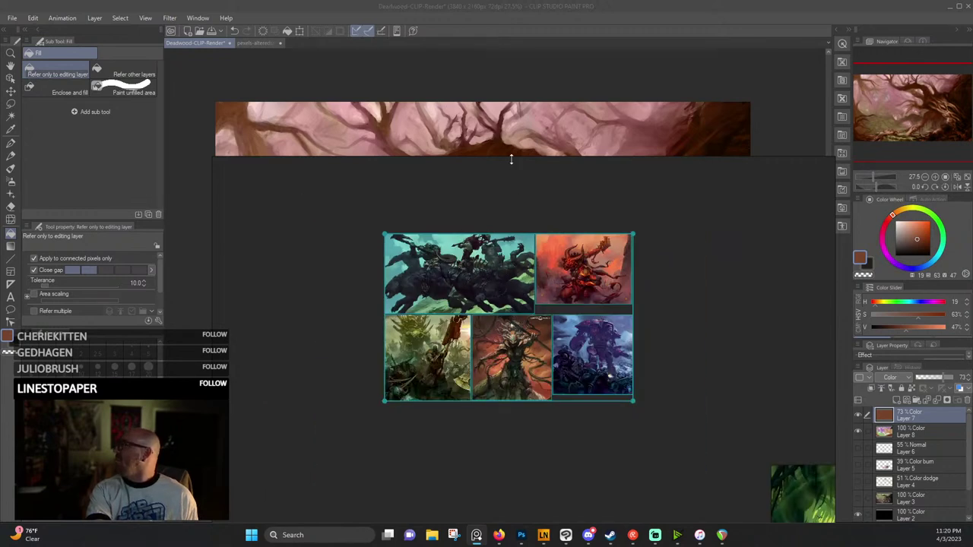
Enlarge the reference board window so it covers most of the screen.
left_click_drag(511, 160, 456, 13)
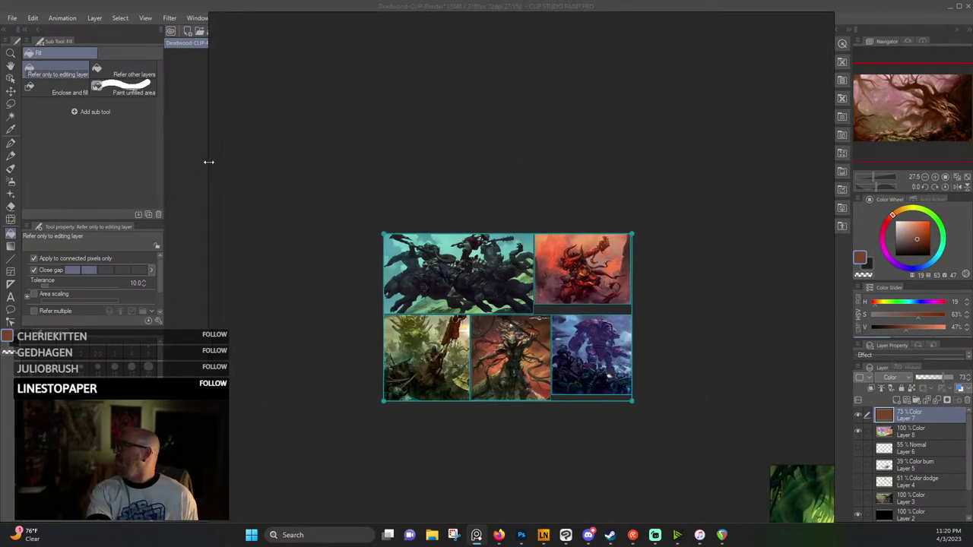
left_click_drag(206, 162, 46, 170)
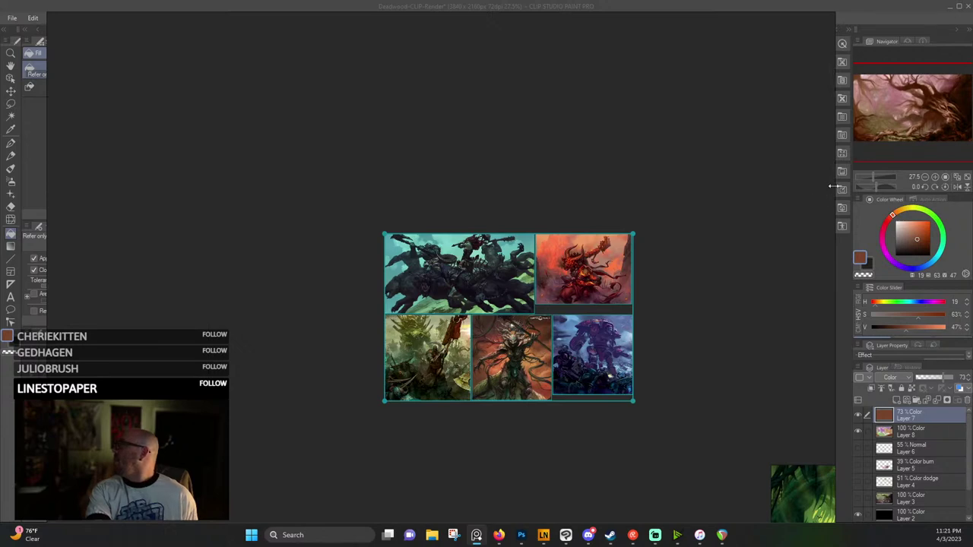
left_click_drag(833, 186, 940, 186)
Focus the teal artwork of riders on dark beasts and examine its overall colour scheme up close.
left_click_drag(508, 264, 392, 111)
double_click(399, 117)
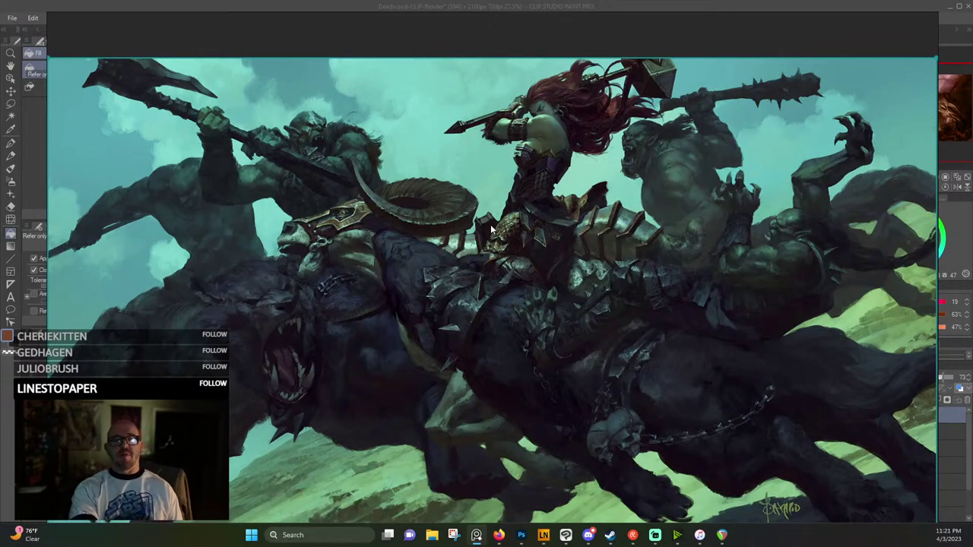
scroll(490, 228, "down", 2)
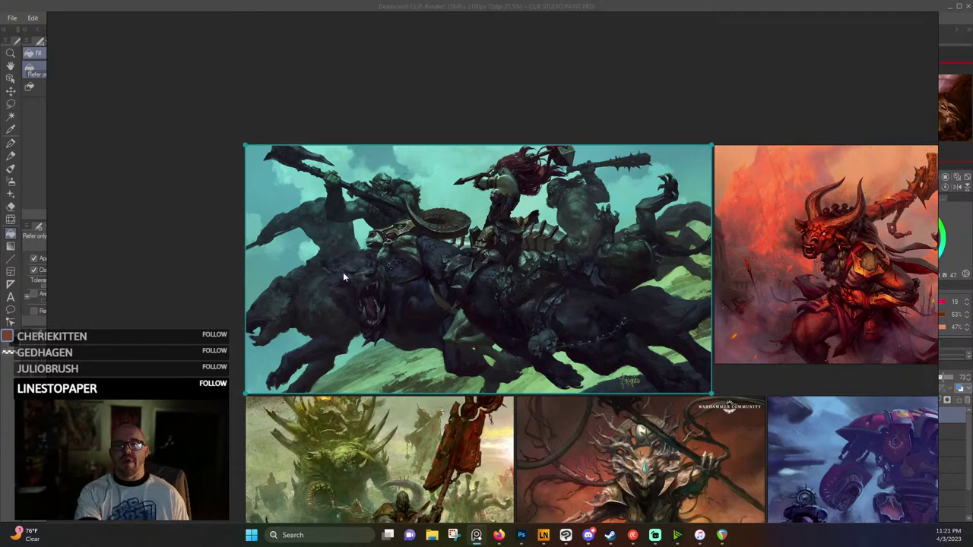
scroll(391, 310, "up", 3)
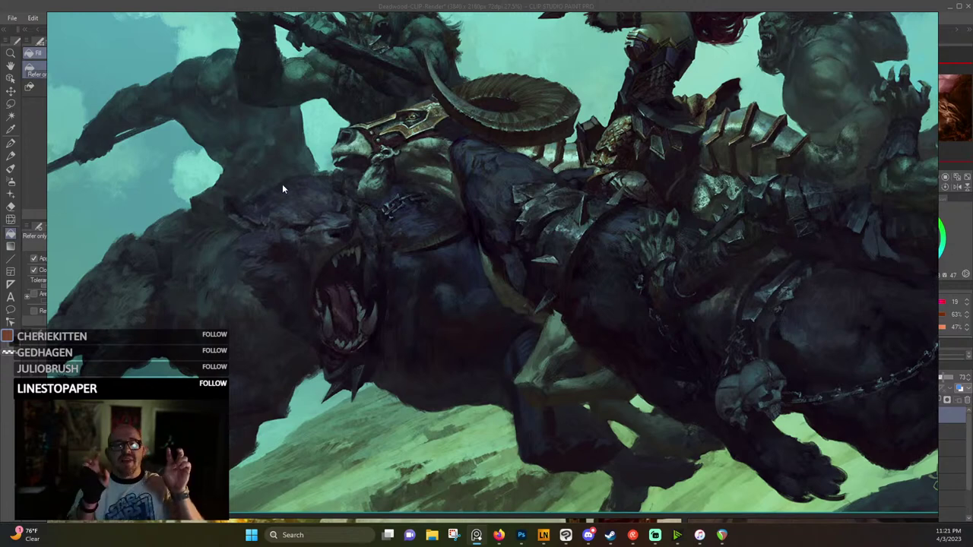
Examine how the warm red and orange colours are used in the horned minotaur artwork.
scroll(297, 209, "down", 4)
left_click_drag(791, 143, 484, 149)
scroll(486, 149, "up", 4)
scroll(489, 147, "down", 2)
scroll(489, 147, "up", 2)
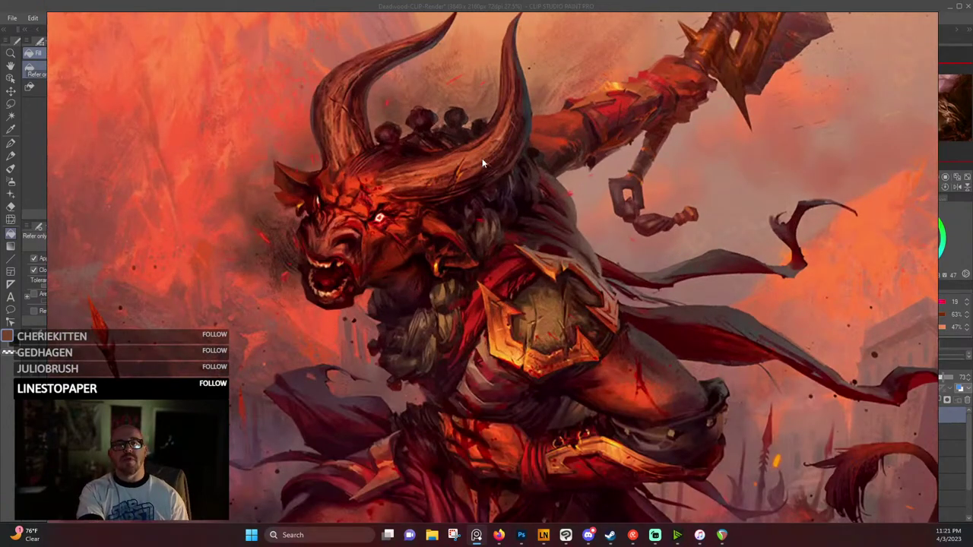
scroll(482, 157, "down", 3)
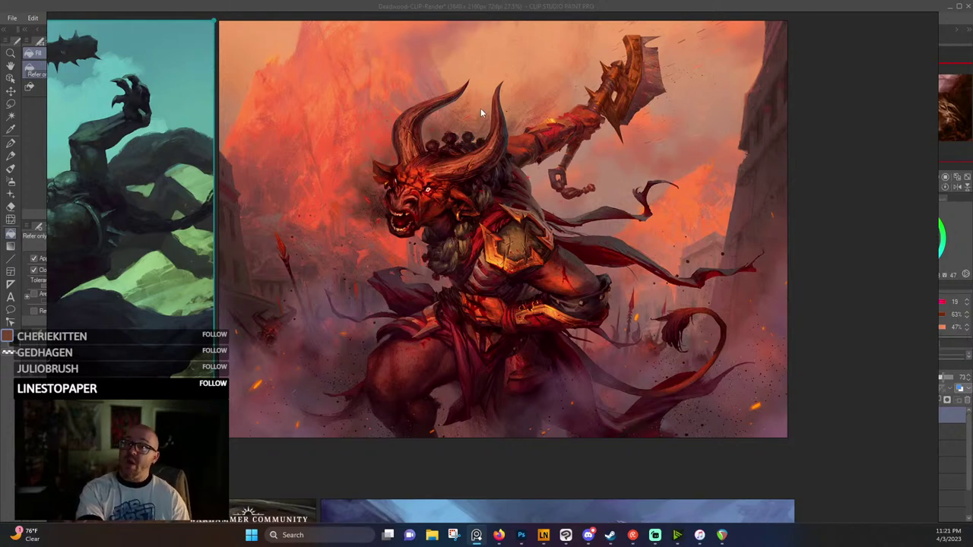
Examine the green battle artwork with the armoured banner bearer and the giant toothed monster up close.
scroll(434, 202, "down", 5)
left_click_drag(434, 250, 540, 141)
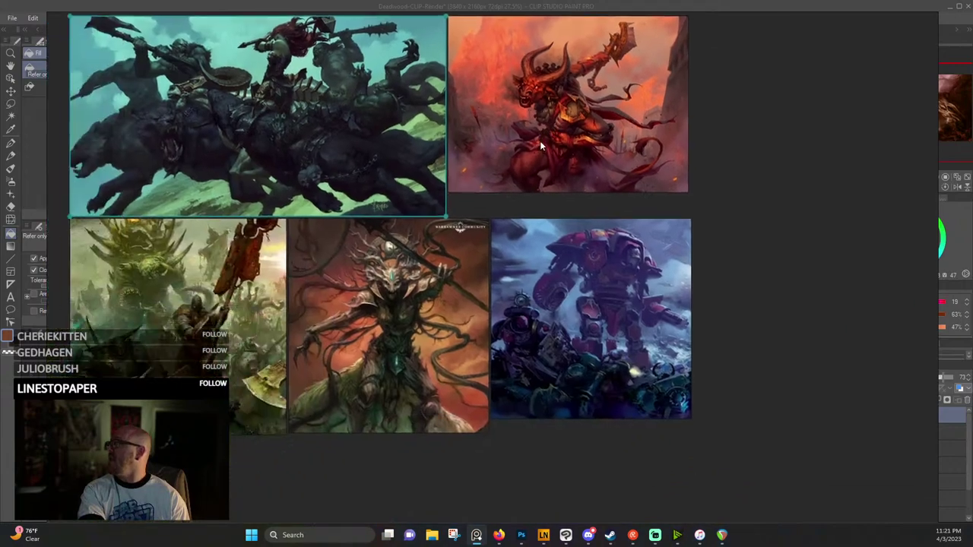
scroll(272, 305, "up", 5)
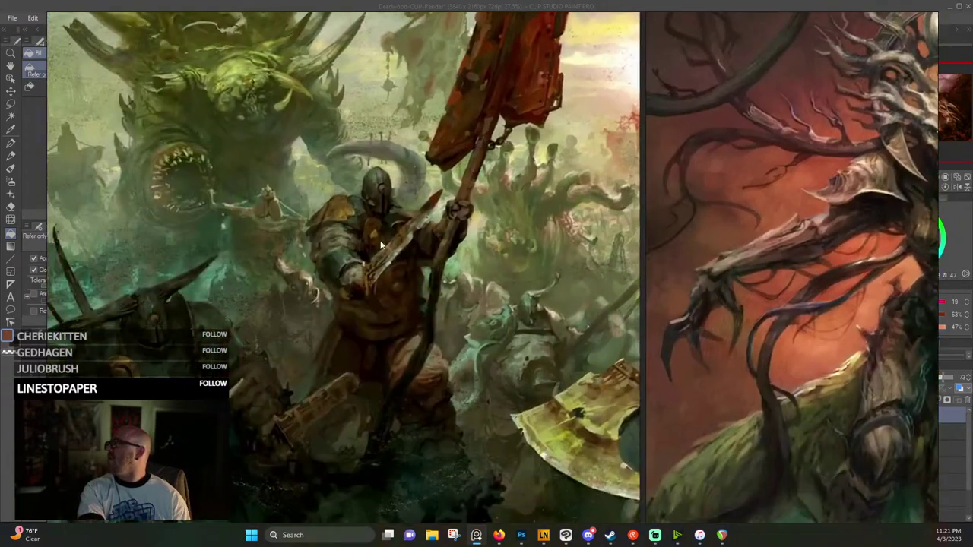
scroll(382, 244, "up", 3)
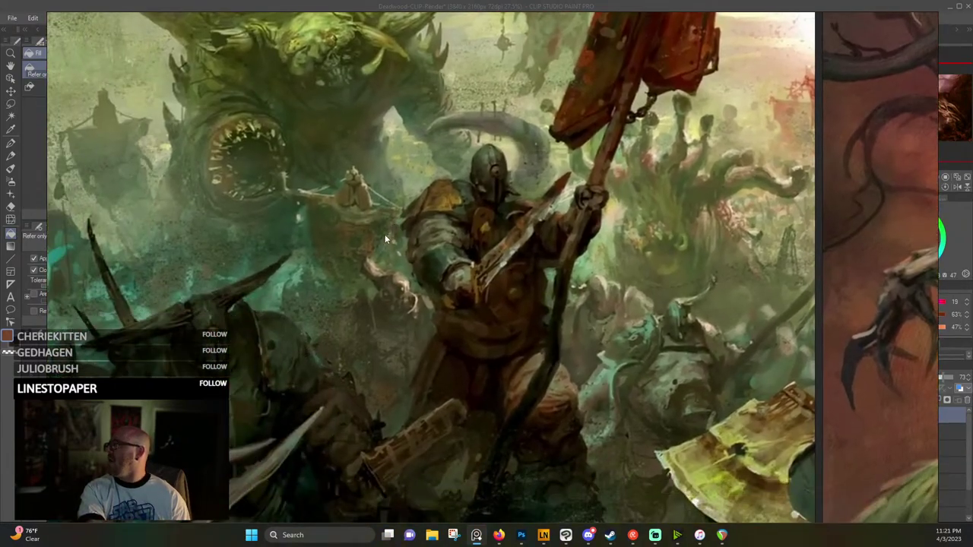
Examine how the red banner and the yellow axe stand out against the green battle artwork up close.
scroll(385, 234, "down", 3)
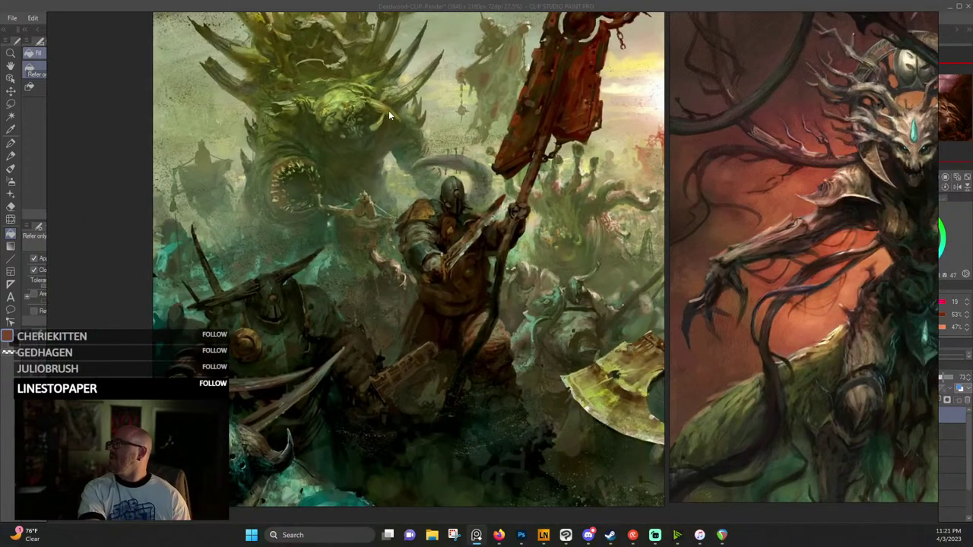
left_click_drag(389, 110, 376, 117)
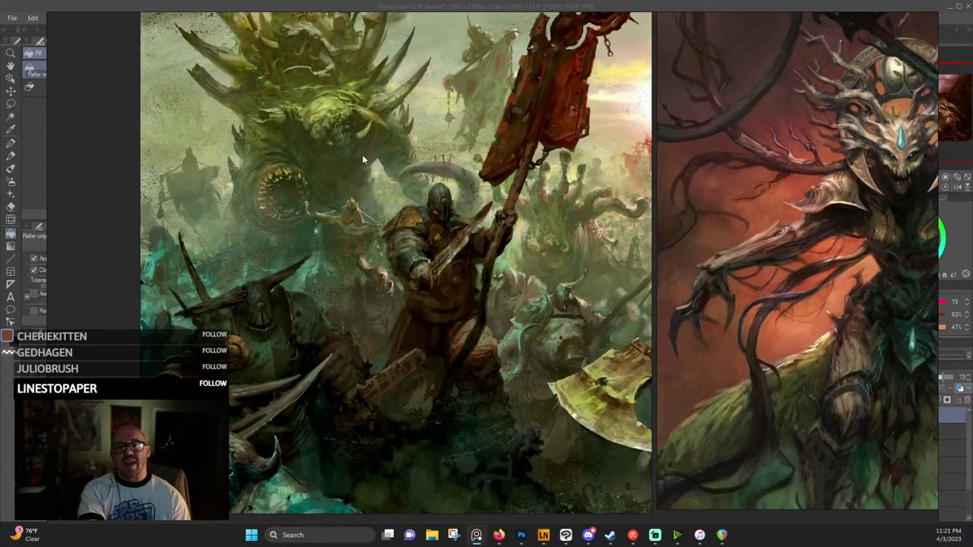
scroll(364, 154, "up", 2)
scroll(577, 122, "up", 2)
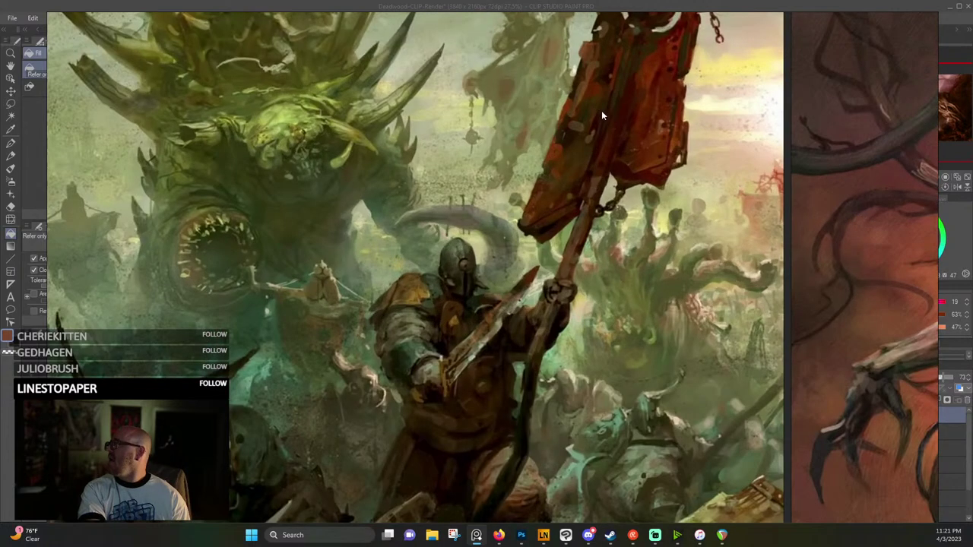
scroll(601, 114, "up", 2)
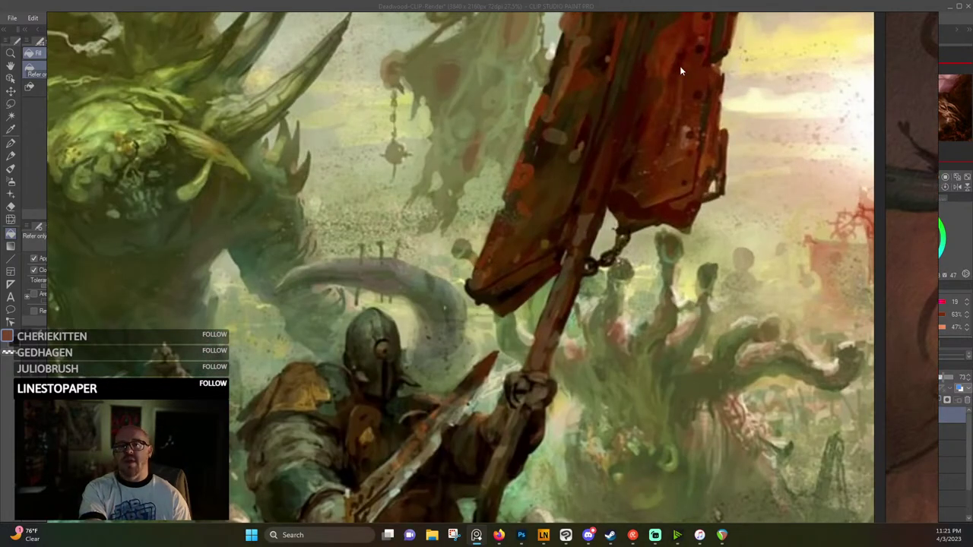
scroll(680, 71, "up", 4)
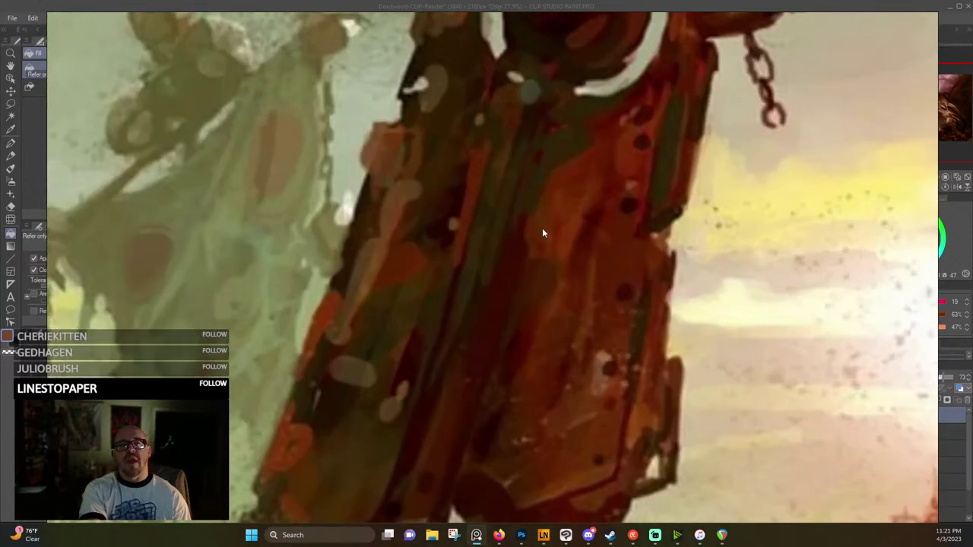
scroll(573, 245, "down", 6)
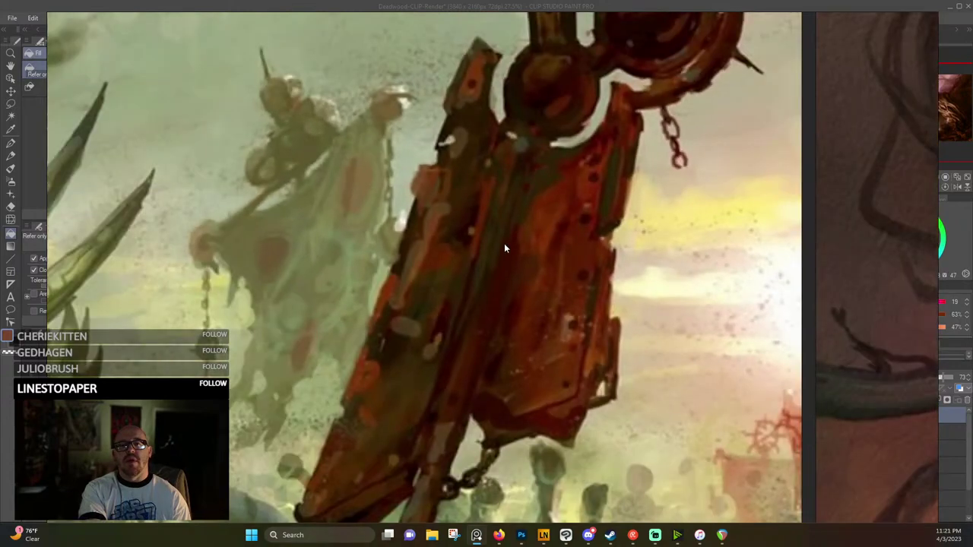
scroll(510, 294, "up", 5)
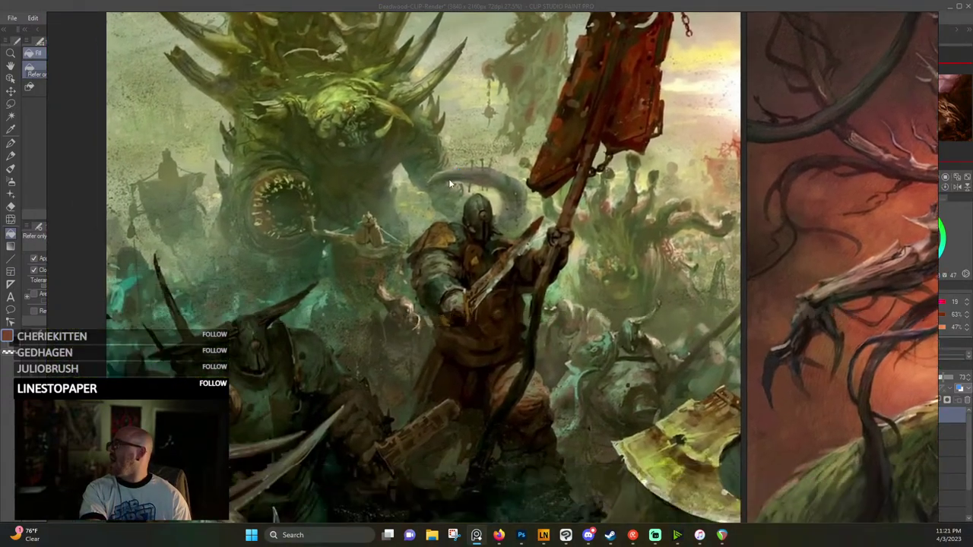
scroll(534, 350, "up", 4)
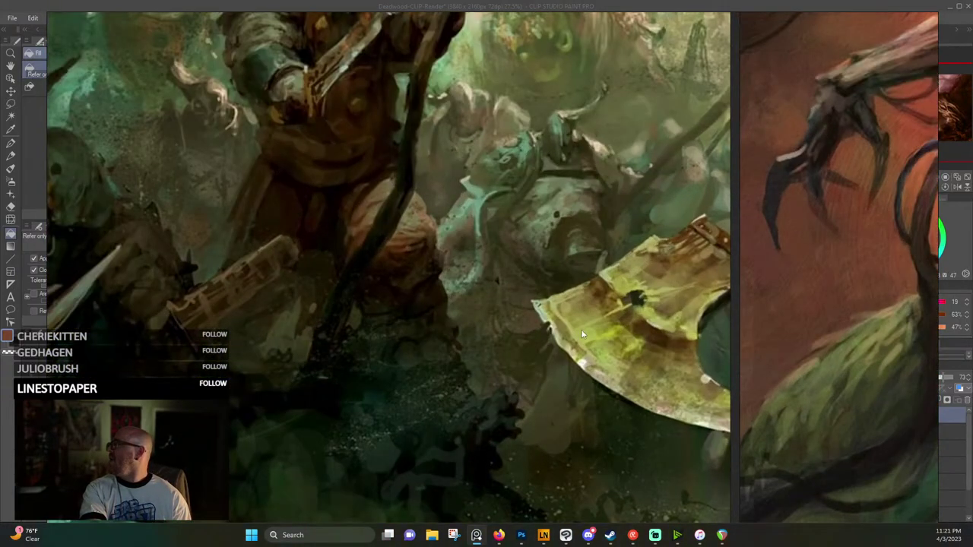
scroll(407, 252, "down", 5)
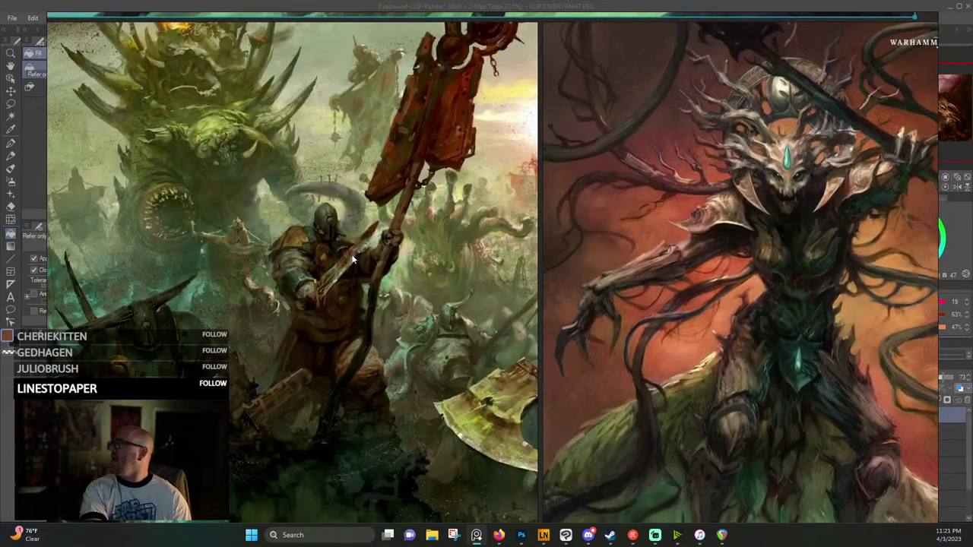
Examine the tree creature artwork up close, comparing its orange background with the greens and teals of the figure and ground.
scroll(392, 252, "down", 3)
left_click_drag(537, 256, 310, 275)
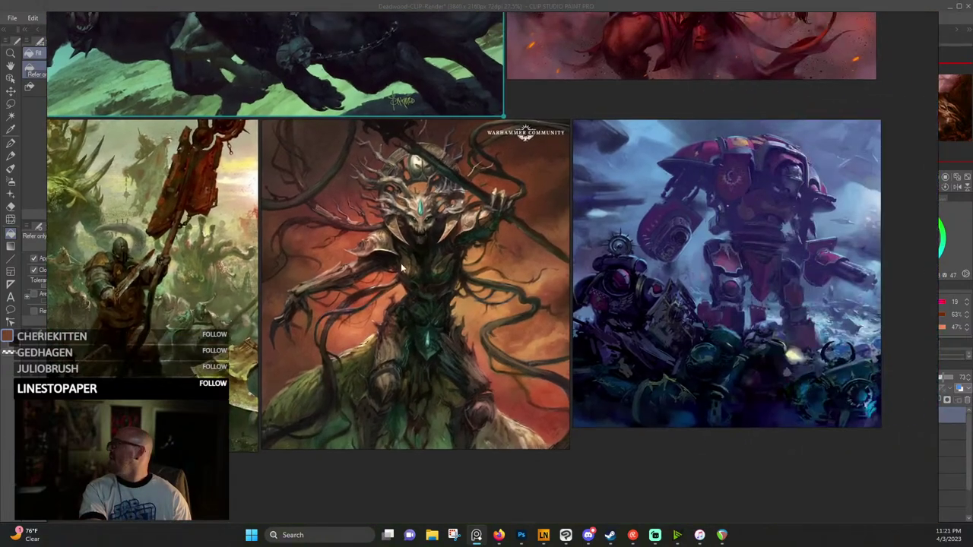
scroll(401, 263, "up", 4)
left_click_drag(389, 378, 454, 233)
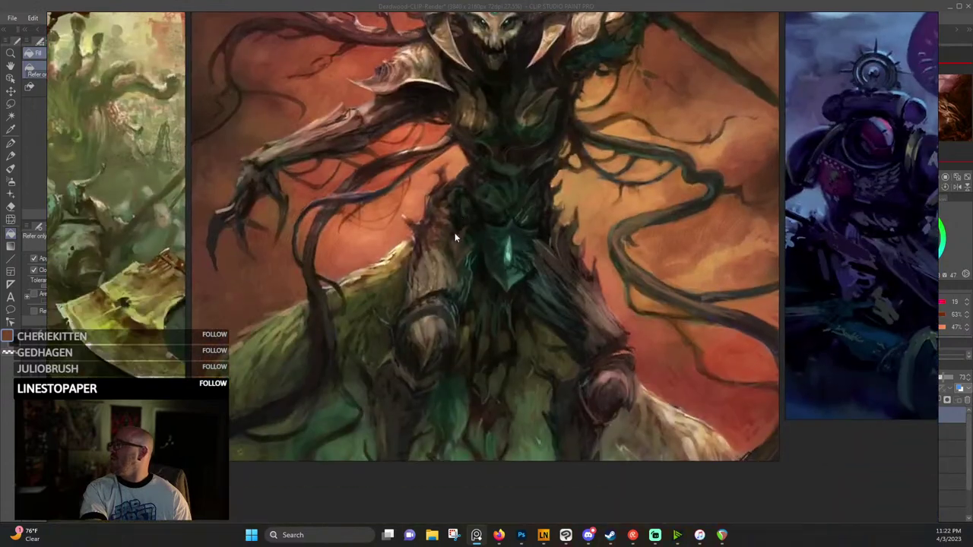
scroll(404, 276, "up", 5)
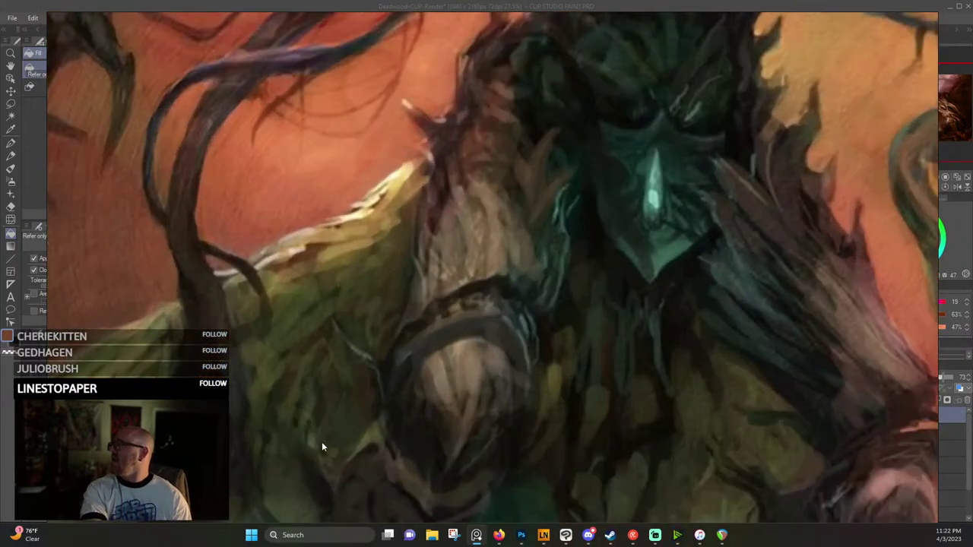
scroll(357, 418, "down", 2)
left_click_drag(380, 395, 462, 235)
scroll(462, 235, "up", 3)
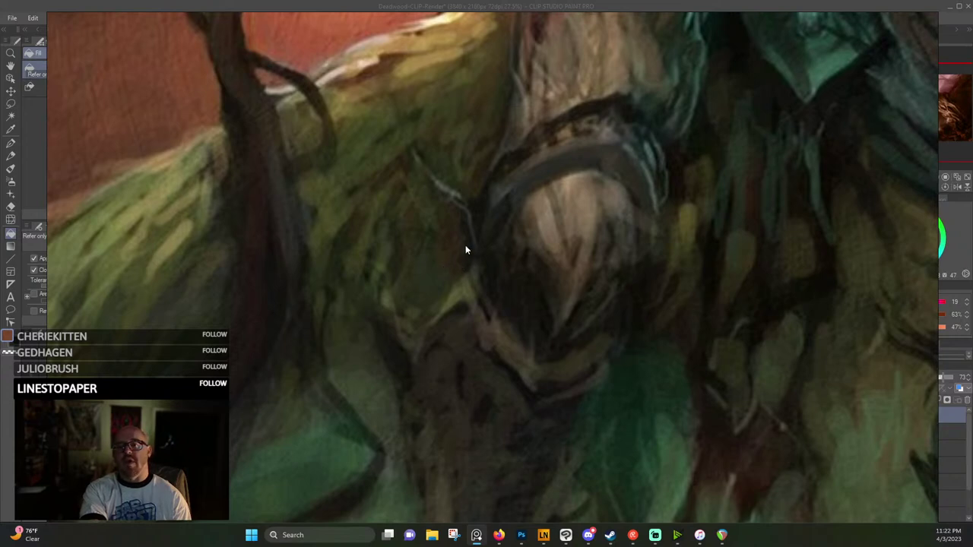
scroll(465, 247, "down", 6)
Examine the blue-purple artwork of the giant red mech and fallen soldiers, both up close and beside the other references.
left_click_drag(523, 225, 296, 329)
left_click_drag(804, 144, 551, 248)
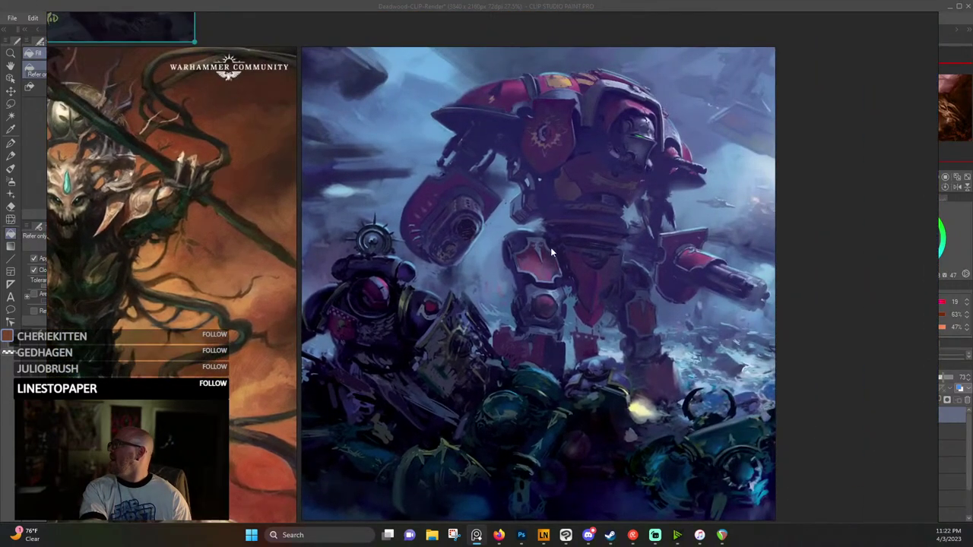
scroll(551, 247, "down", 2)
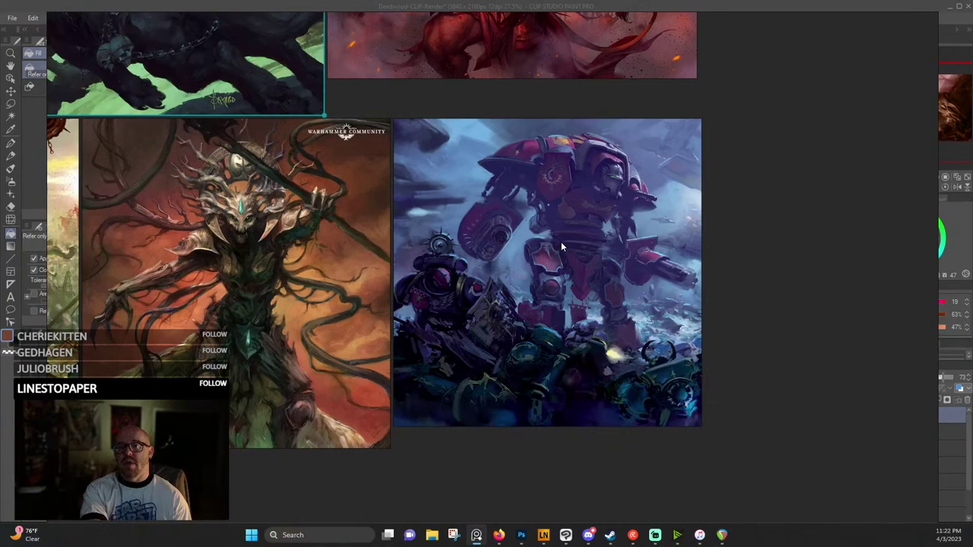
scroll(560, 244, "up", 4)
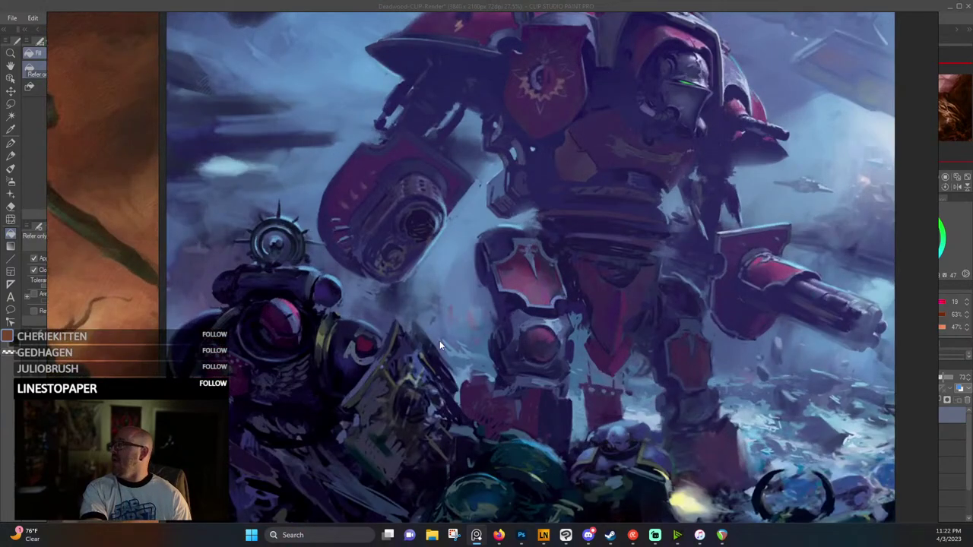
left_click_drag(440, 341, 446, 222)
scroll(538, 313, "down", 3)
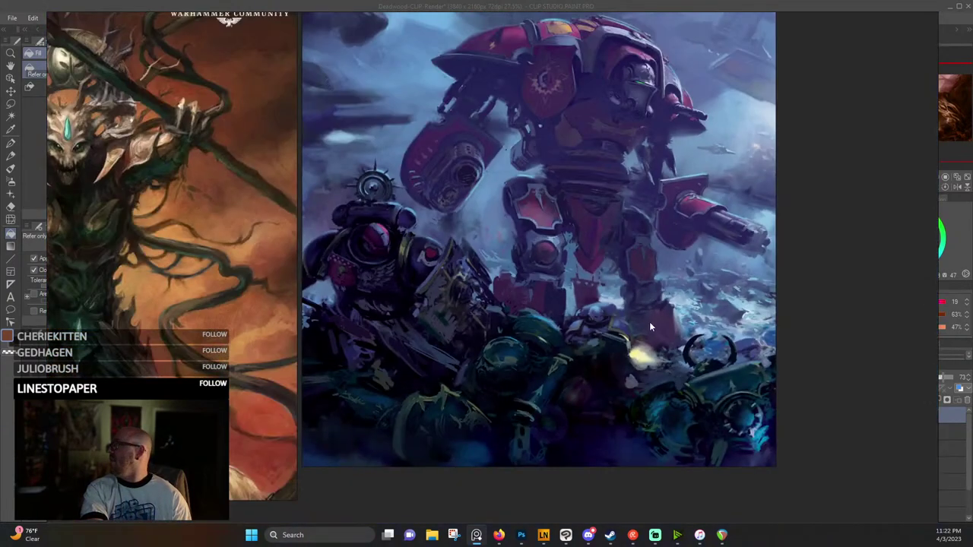
left_click_drag(649, 321, 602, 308)
mouse_move(416, 251)
left_mouse_down()
mouse_move(504, 251)
mouse_move(474, 309)
left_mouse_up()
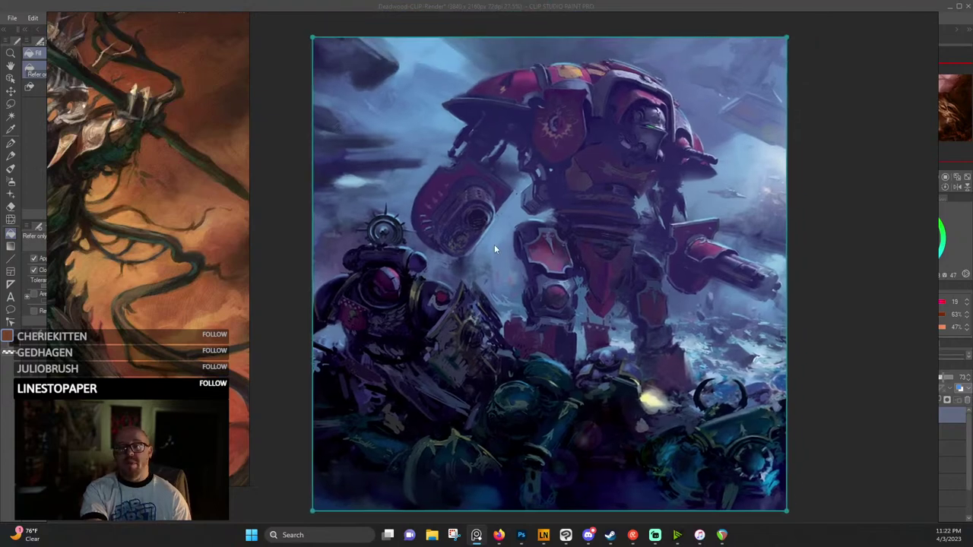
scroll(494, 245, "down", 5)
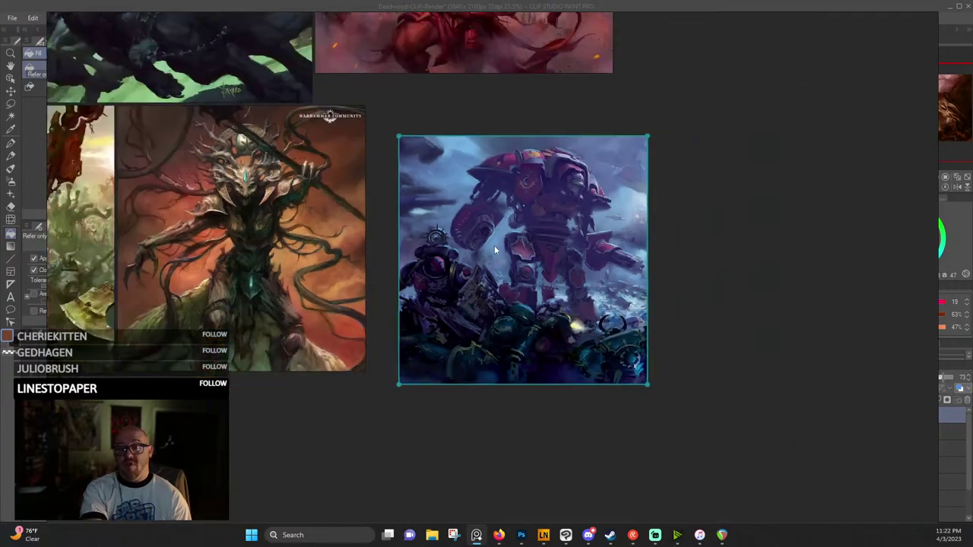
left_click_drag(470, 237, 455, 224)
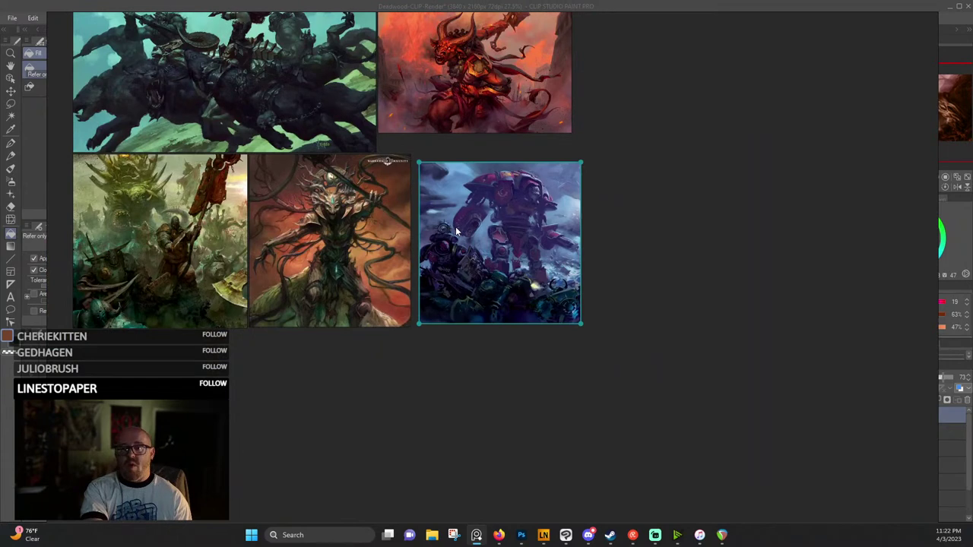
Move the reference board off the painting, return to Clip Studio Paint and fill Layer 7 with muted teal (H 180, S 24, V 64).
left_click_drag(809, 54, 0, 57)
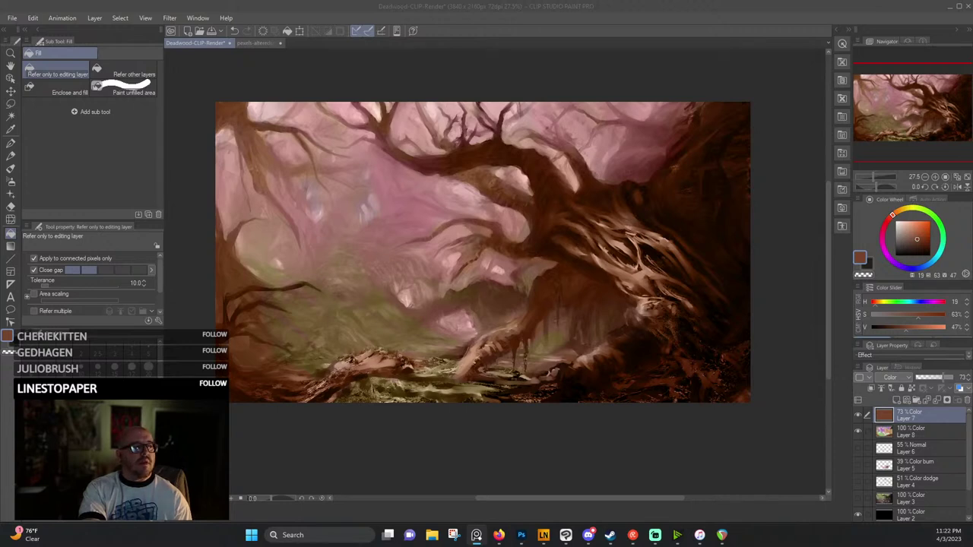
left_click(490, 5)
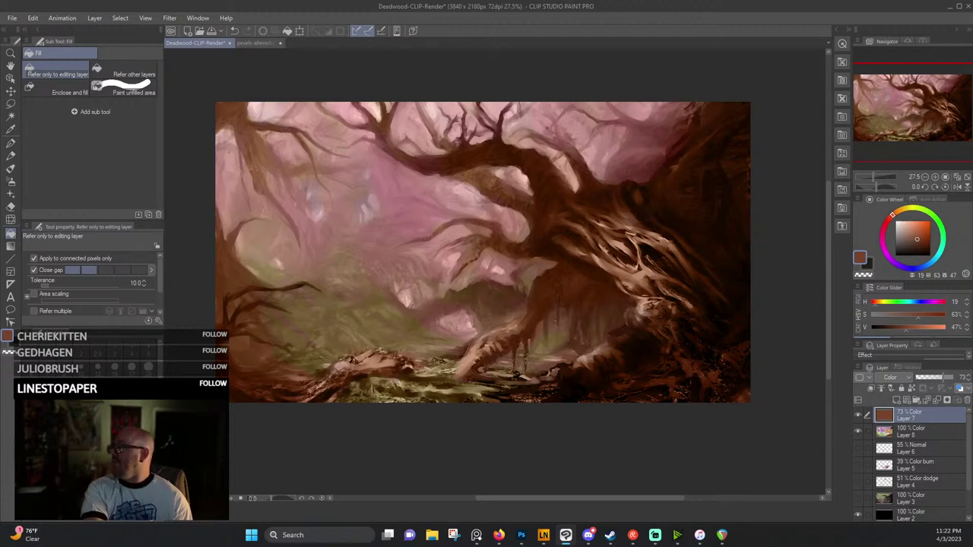
key("x")
left_click(328, 328)
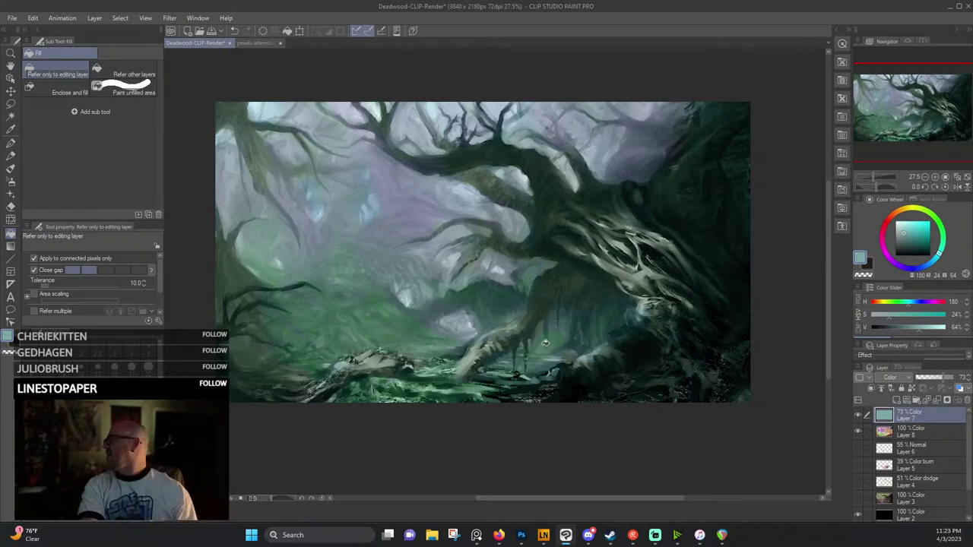
Switch the colours under the tint from Layer 8 to Layer 3, and hide the Layer 7 tint.
left_click(858, 432)
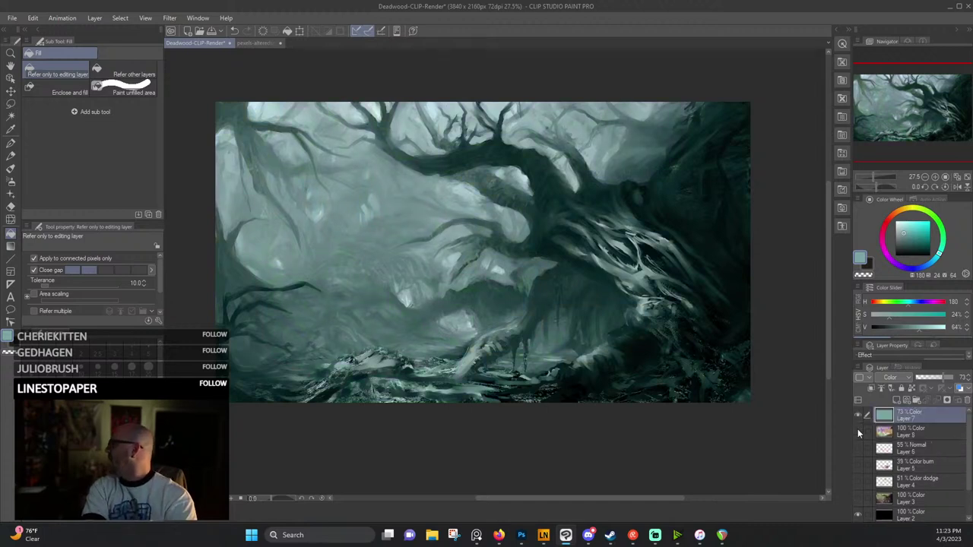
left_click(858, 432)
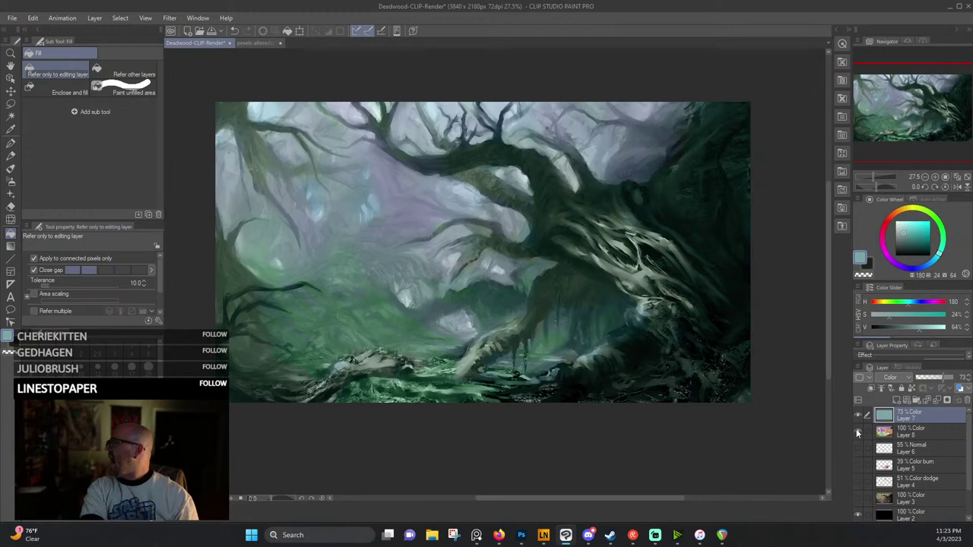
scroll(858, 432, "down", 2)
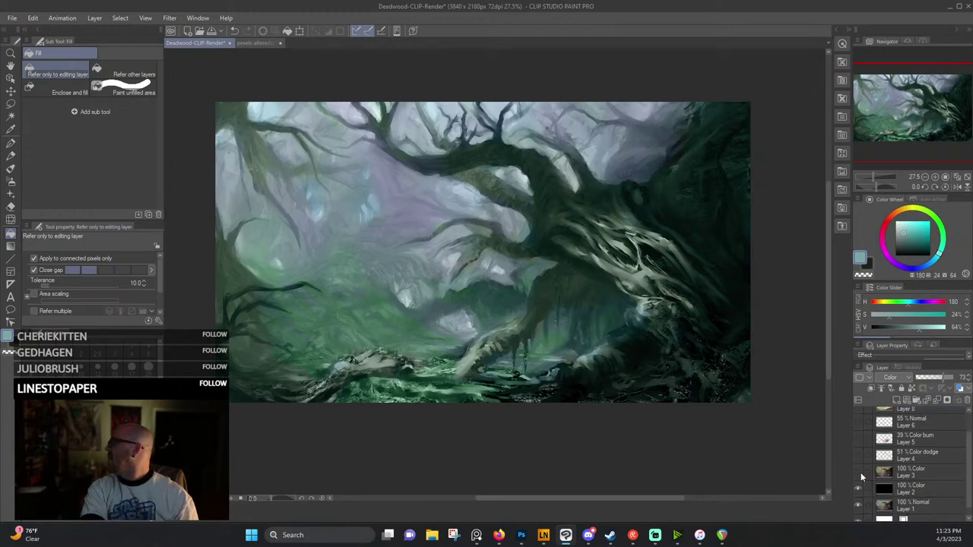
scroll(862, 471, "up", 2)
left_click(858, 415)
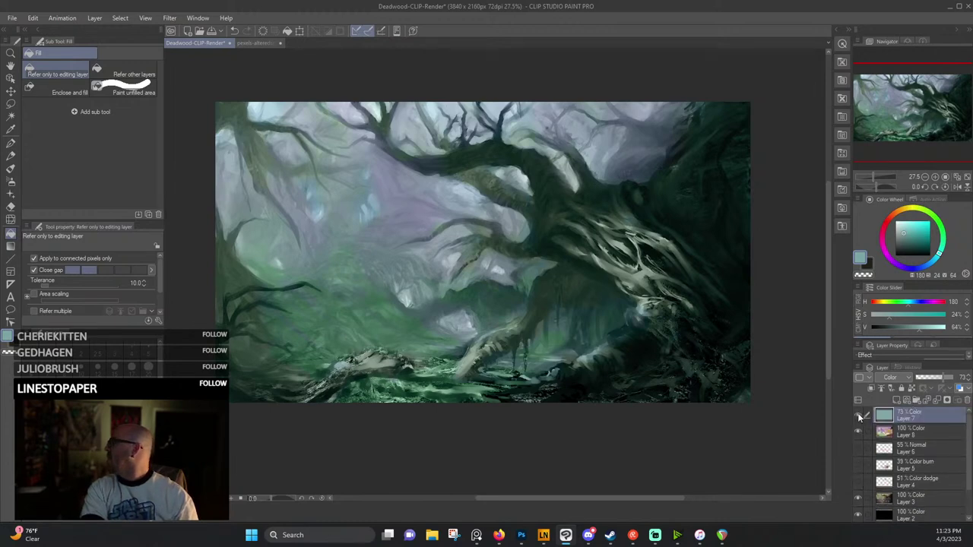
left_click(858, 415)
left_click(858, 431)
left_click(856, 414)
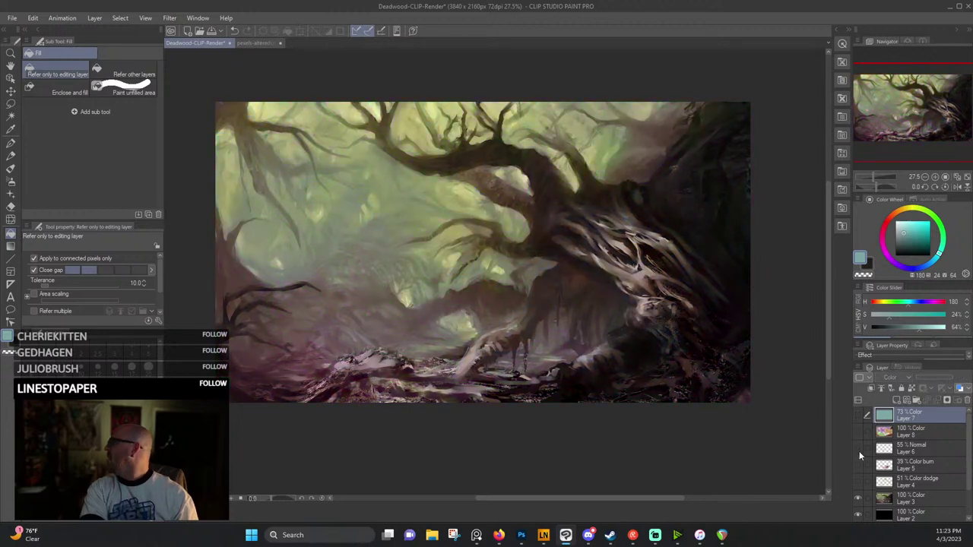
scroll(859, 451, "down", 1)
scroll(869, 461, "up", 1)
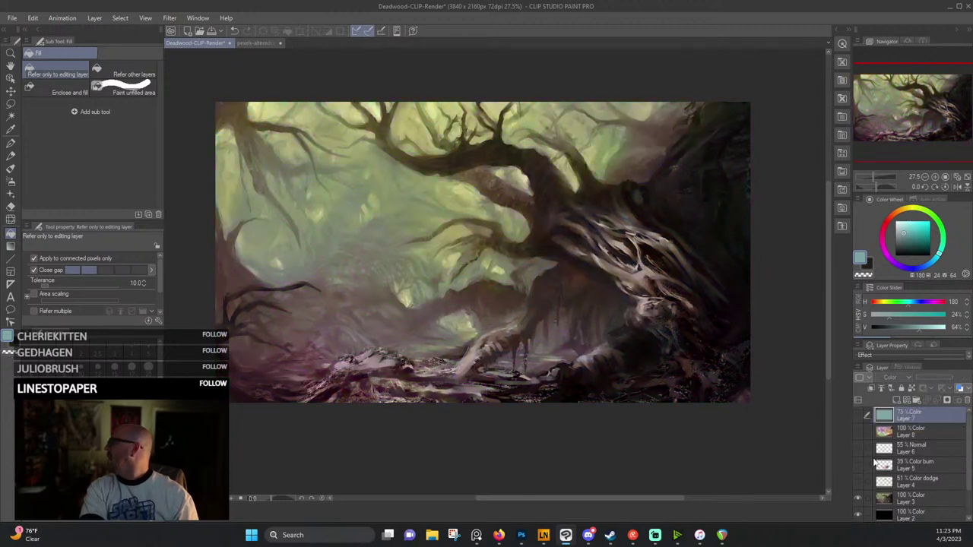
Show the teal Layer 7 tint and reduce its opacity to 41%, comparing the painting with and without it.
left_click(857, 415)
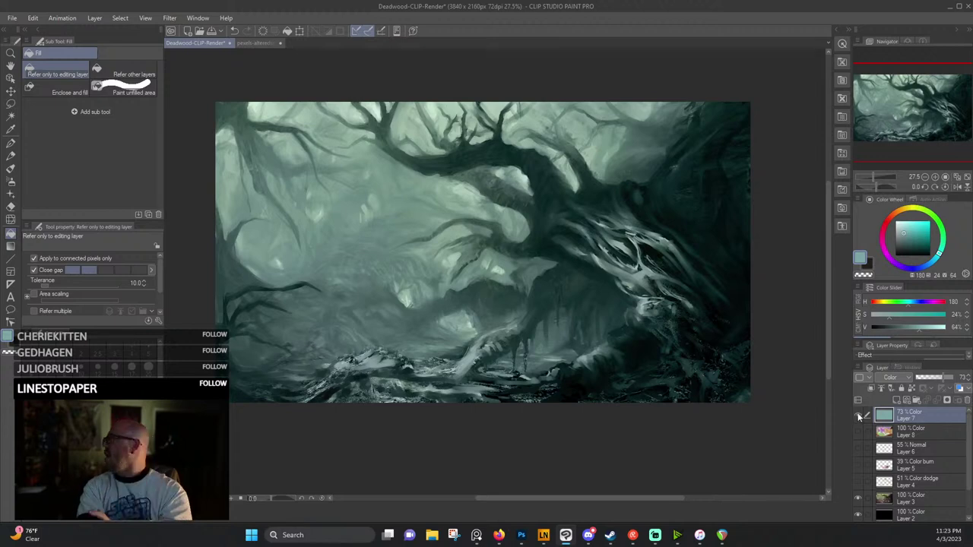
left_click(858, 415)
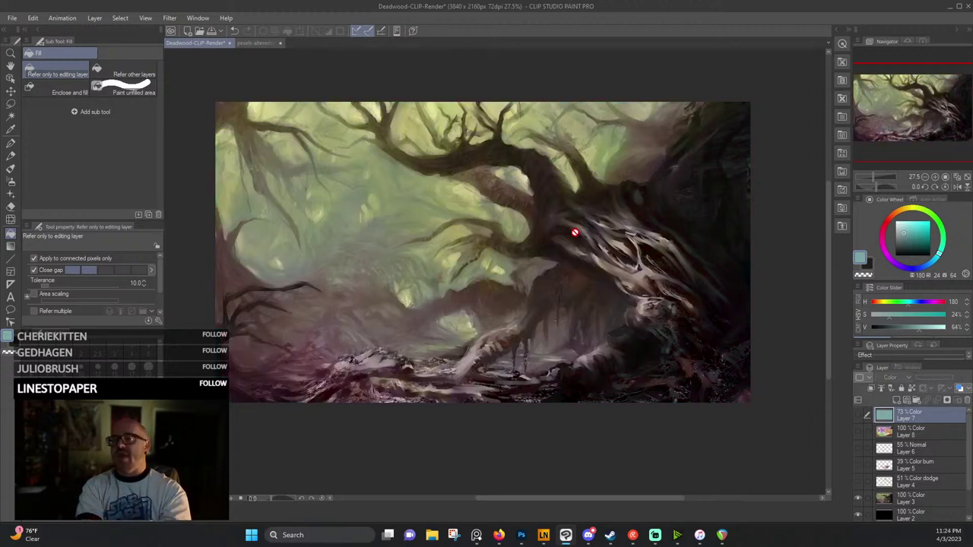
left_click(858, 414)
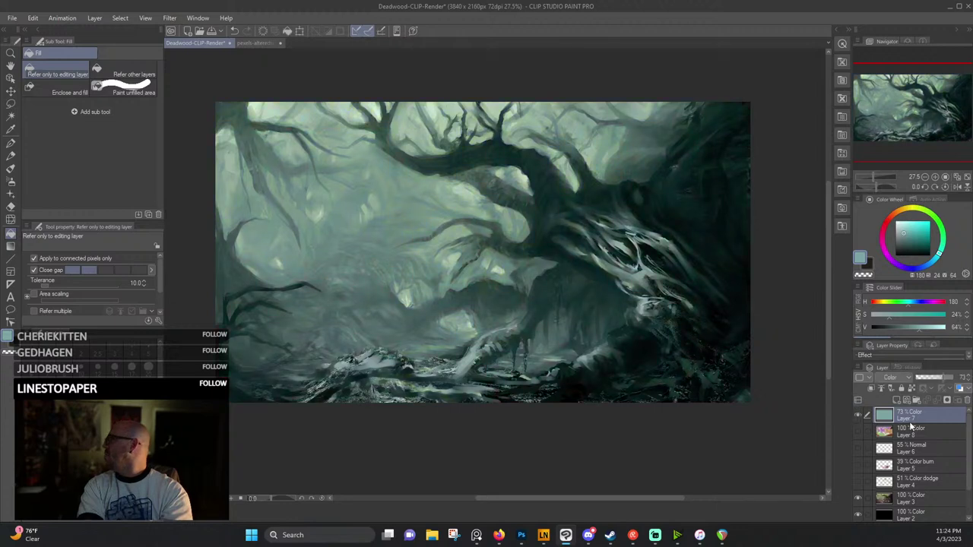
left_click_drag(946, 378, 934, 377)
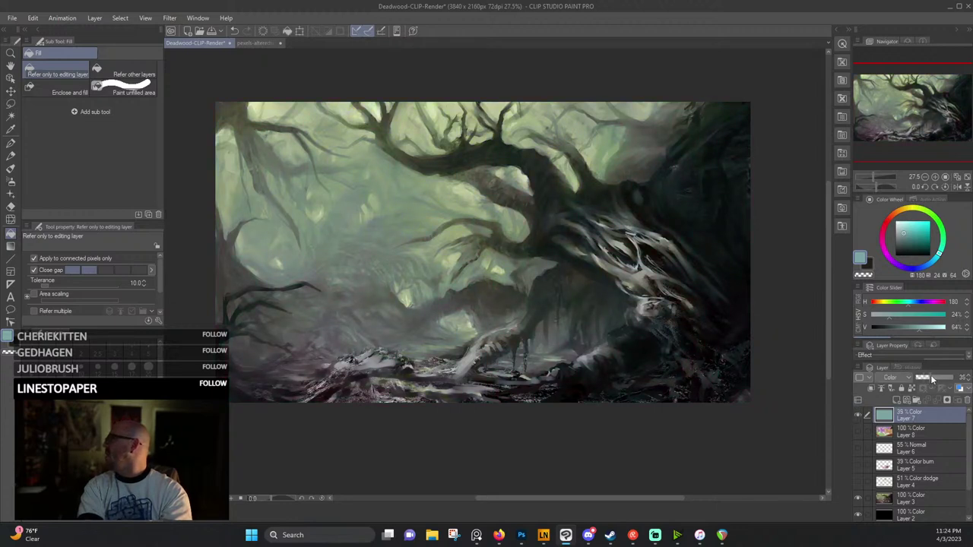
left_click(858, 414)
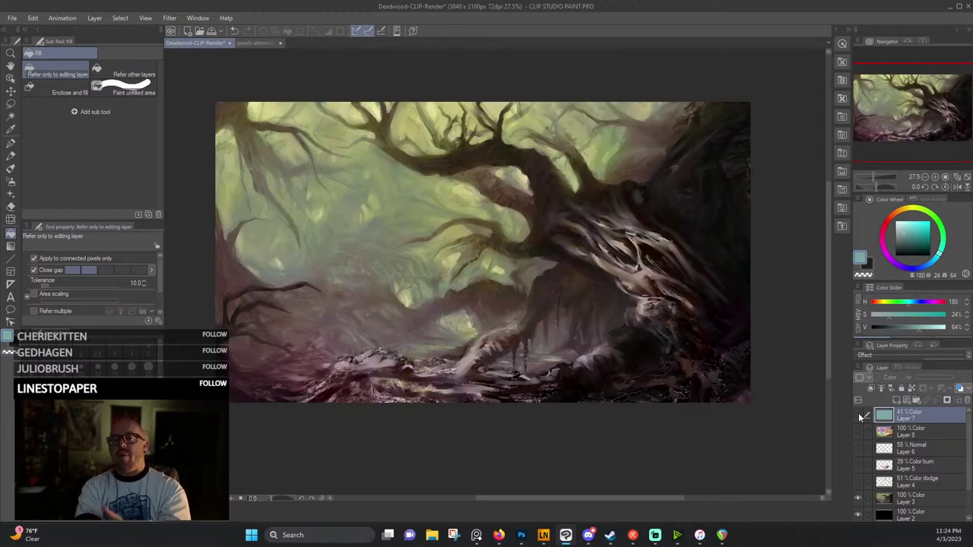
left_click(859, 415)
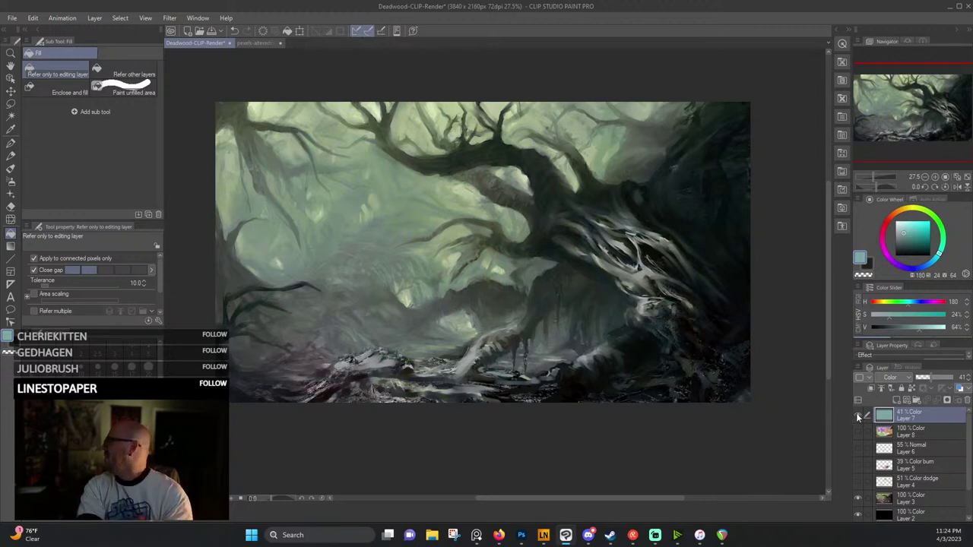
Hide the teal Layer 7 tint and examine the painting's colours in the whole picture, the trunk and the foreground roots.
left_click(856, 413)
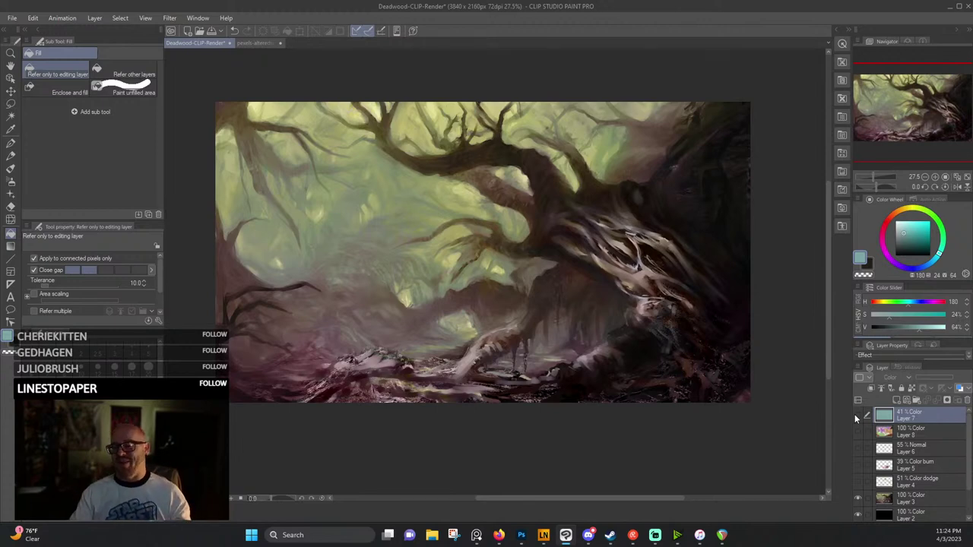
scroll(565, 330, "up", 2)
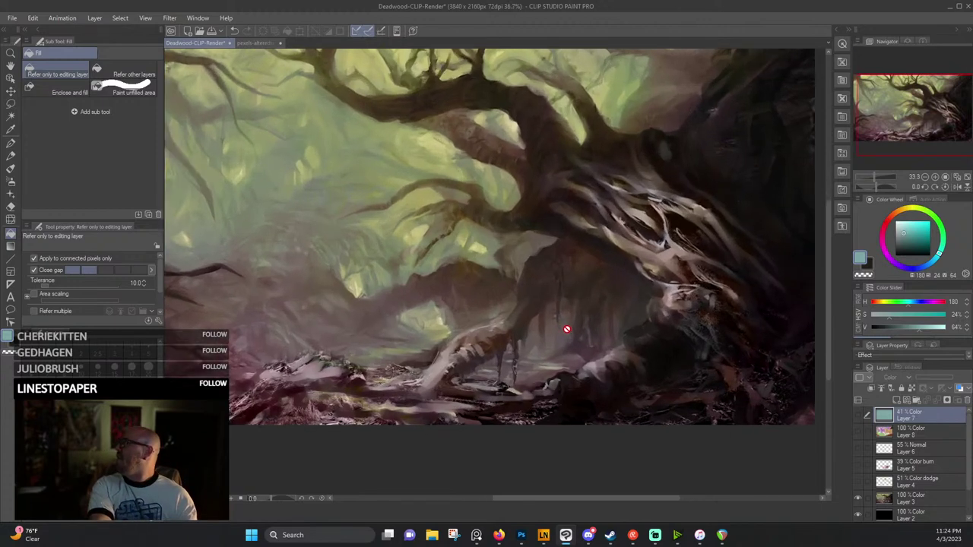
scroll(567, 329, "up", 1)
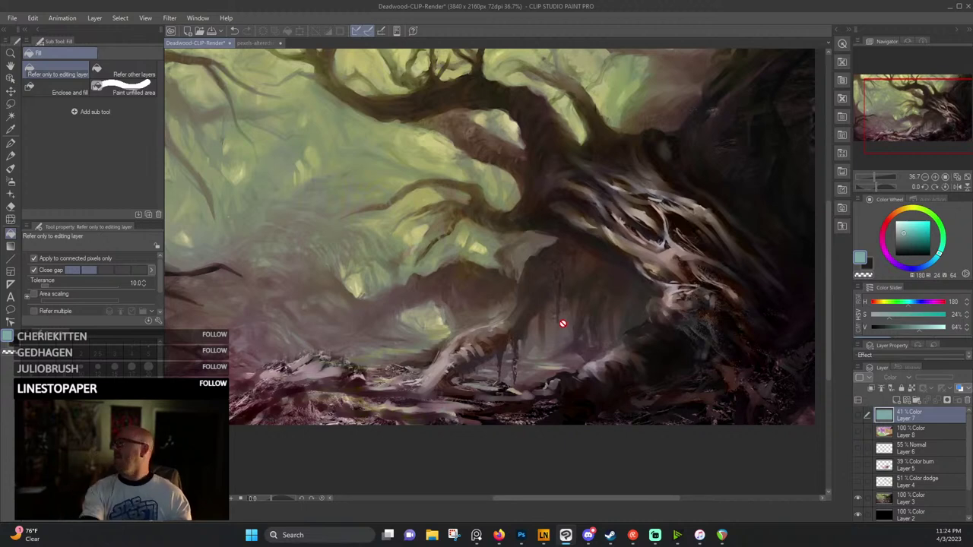
scroll(563, 326, "down", 4)
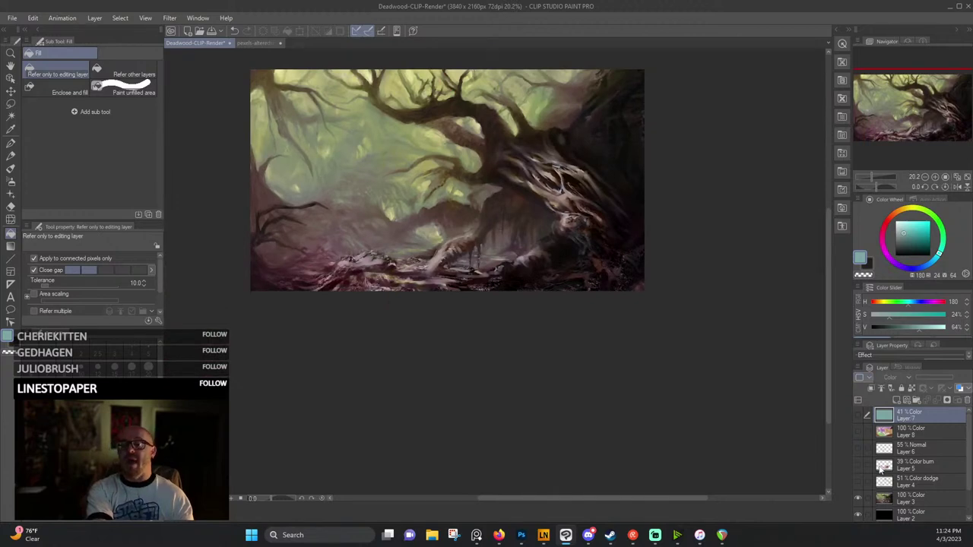
scroll(402, 194, "up", 1)
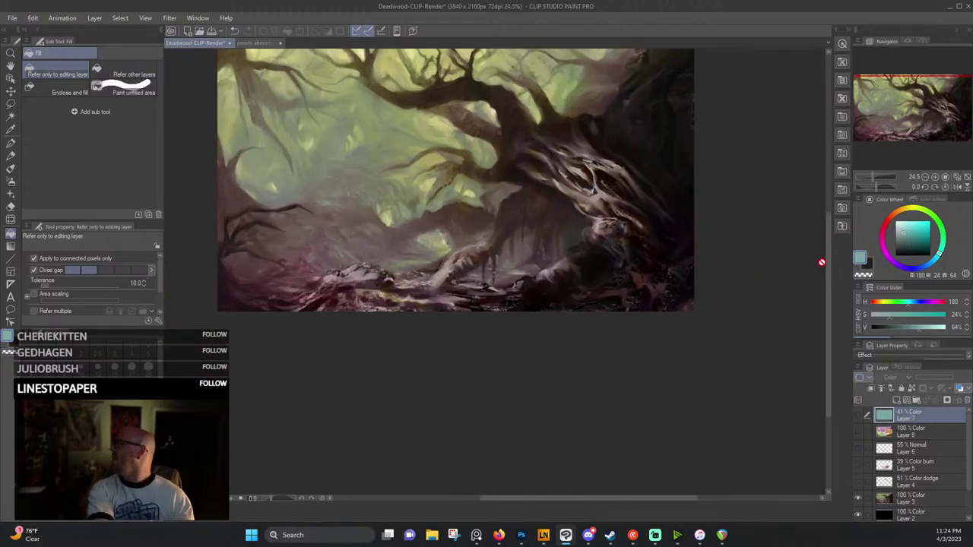
scroll(669, 230, "up", 4)
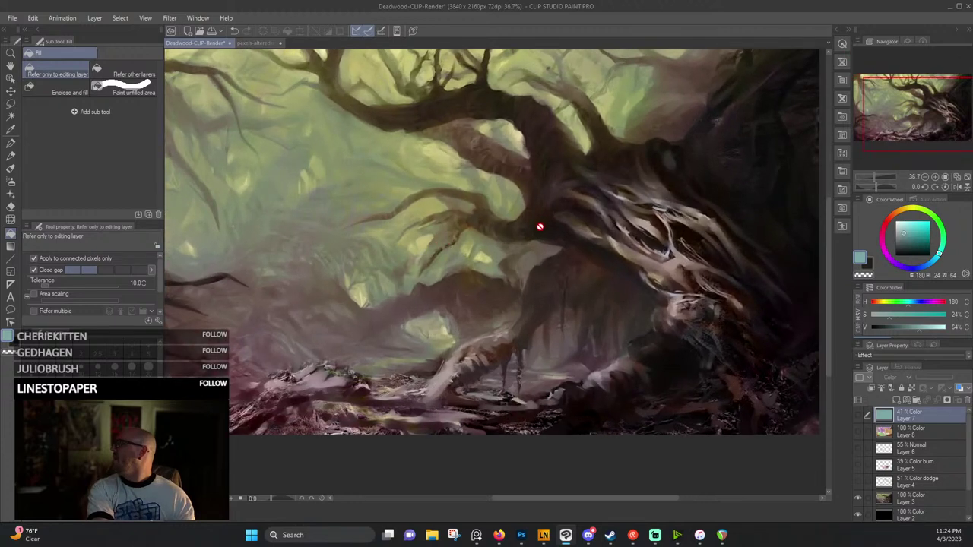
scroll(560, 215, "down", 3)
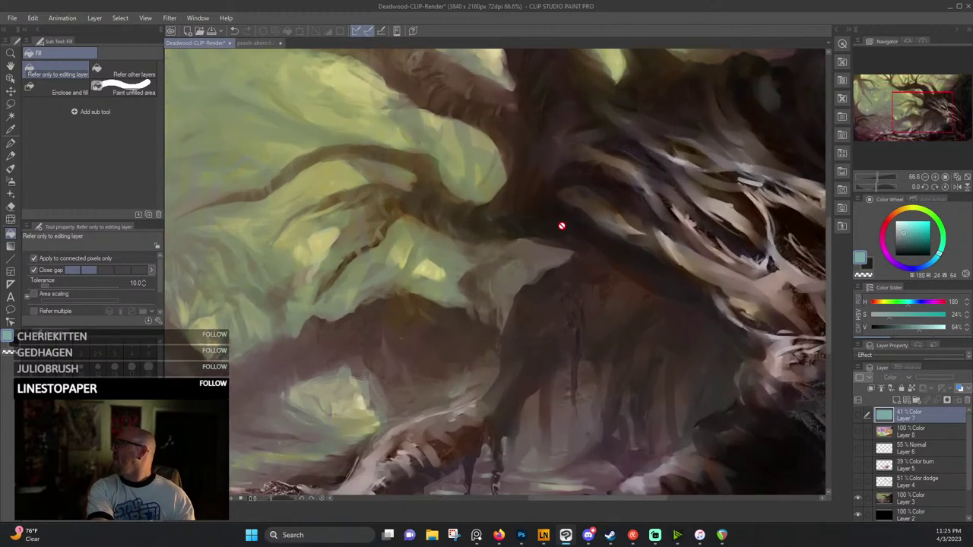
scroll(567, 221, "down", 2)
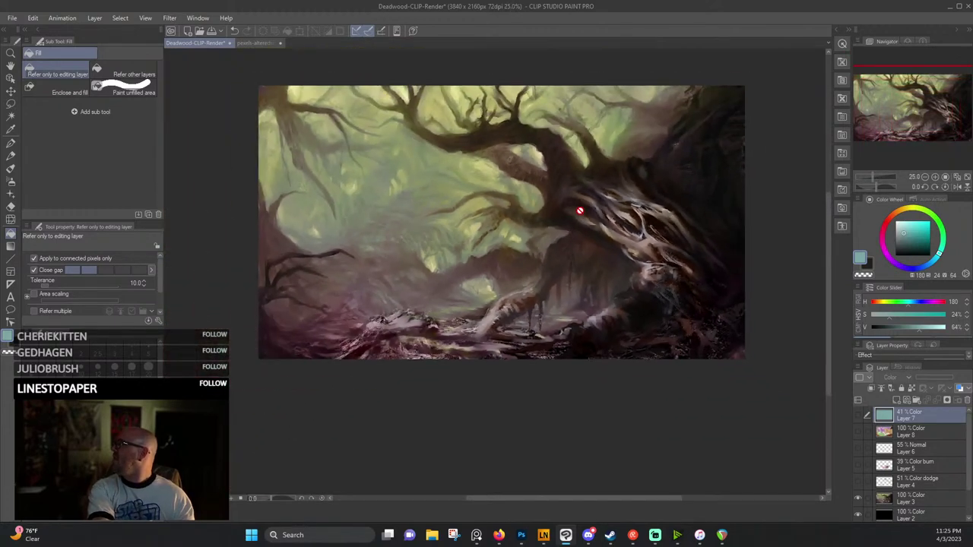
scroll(578, 228, "up", 1)
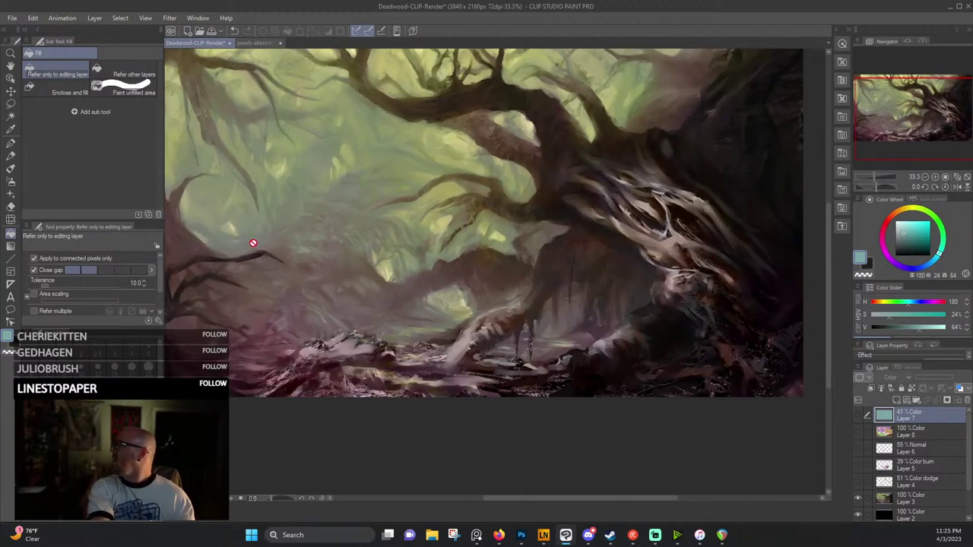
scroll(323, 274, "down", 1)
scroll(323, 274, "down", 1)
scroll(328, 243, "up", 1)
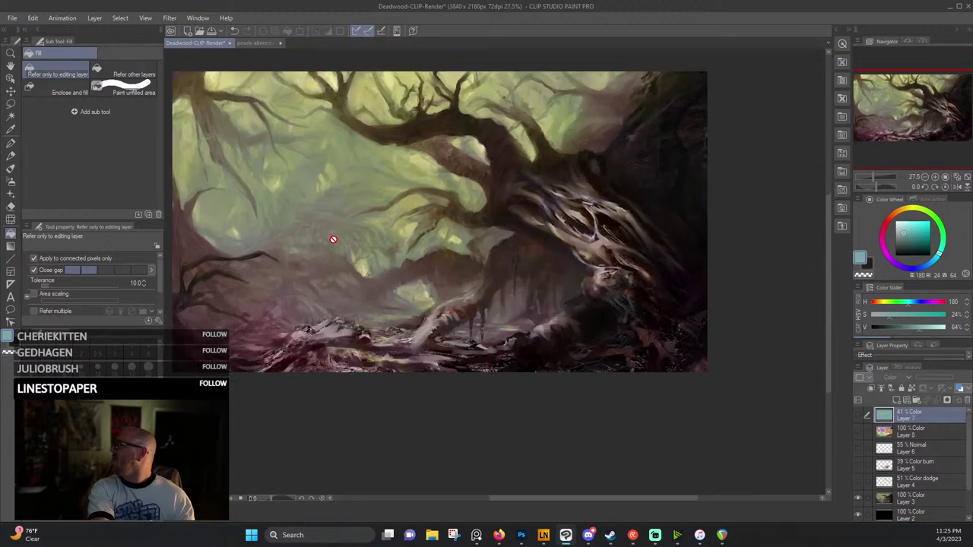
scroll(333, 239, "down", 1)
scroll(332, 238, "up", 1)
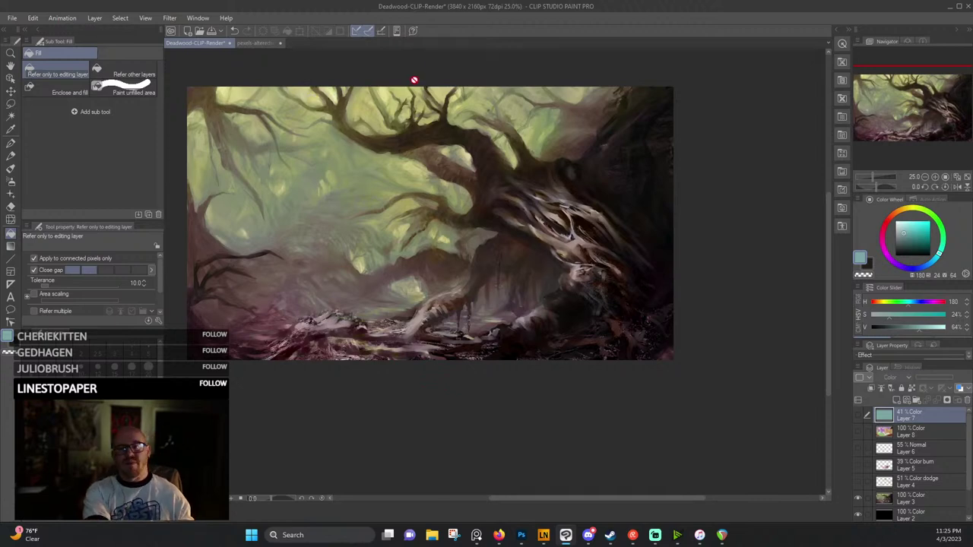
scroll(477, 153, "up", 1)
scroll(478, 152, "up", 1)
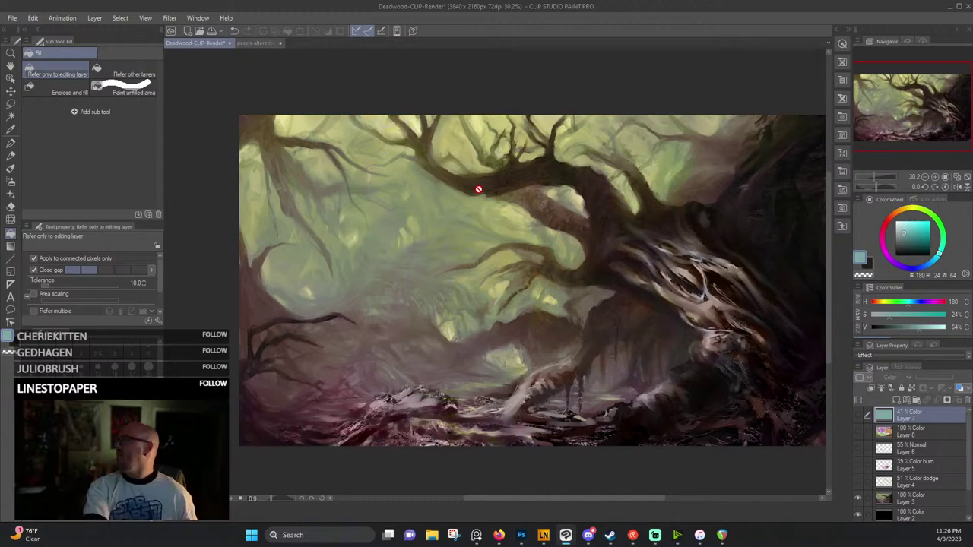
scroll(672, 411, "up", 5)
scroll(667, 363, "up", 1)
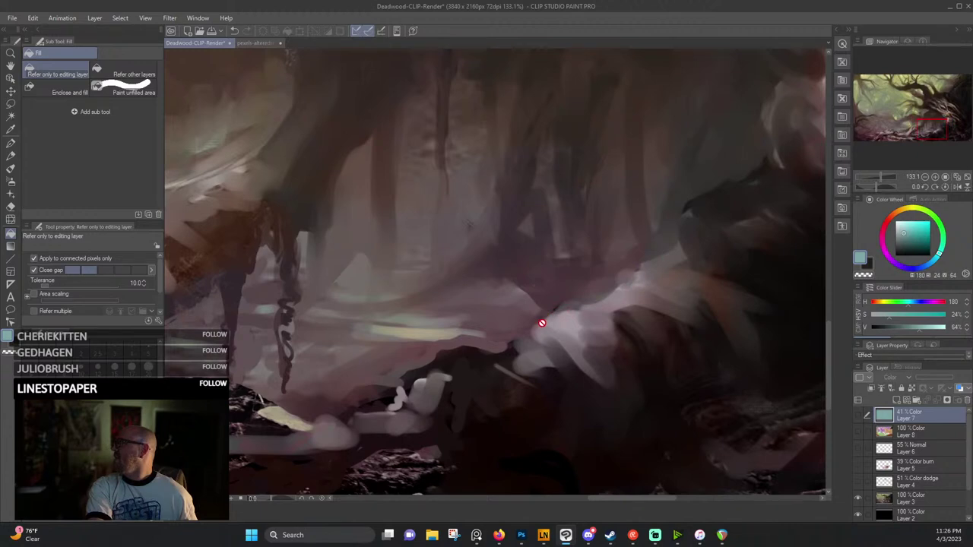
scroll(491, 296, "down", 4)
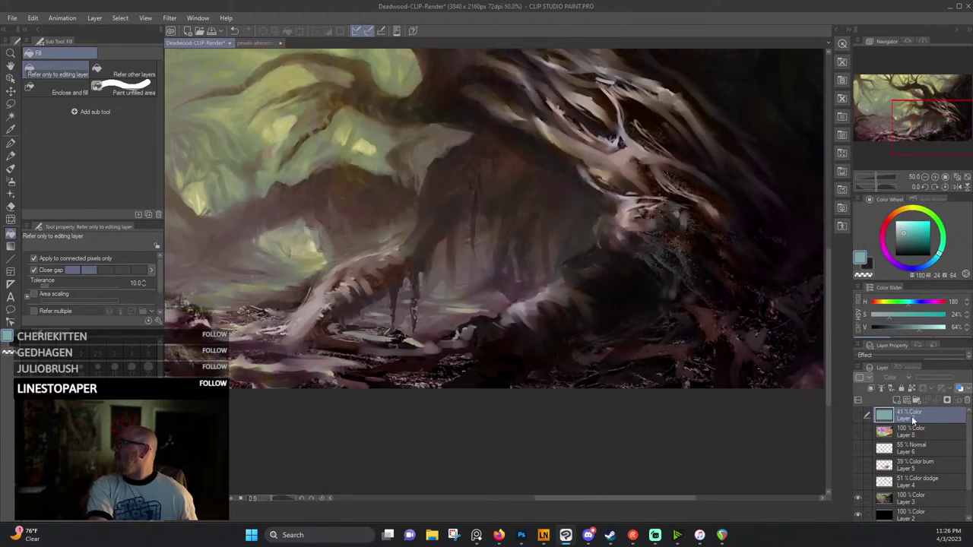
Hide Layer 3's colours to check the whole painting in greyscale, and show them again.
scroll(908, 493, "down", 1)
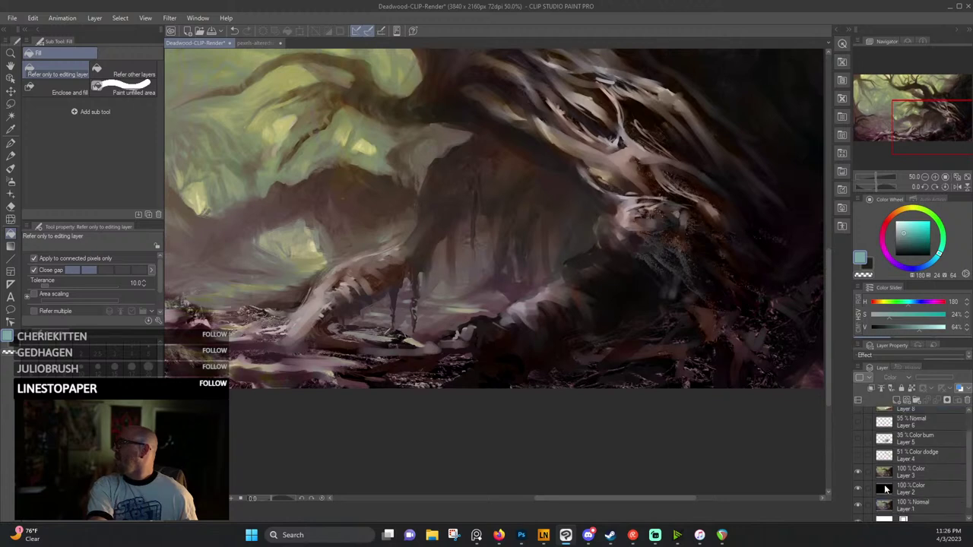
scroll(861, 471, "up", 1)
left_click(856, 499)
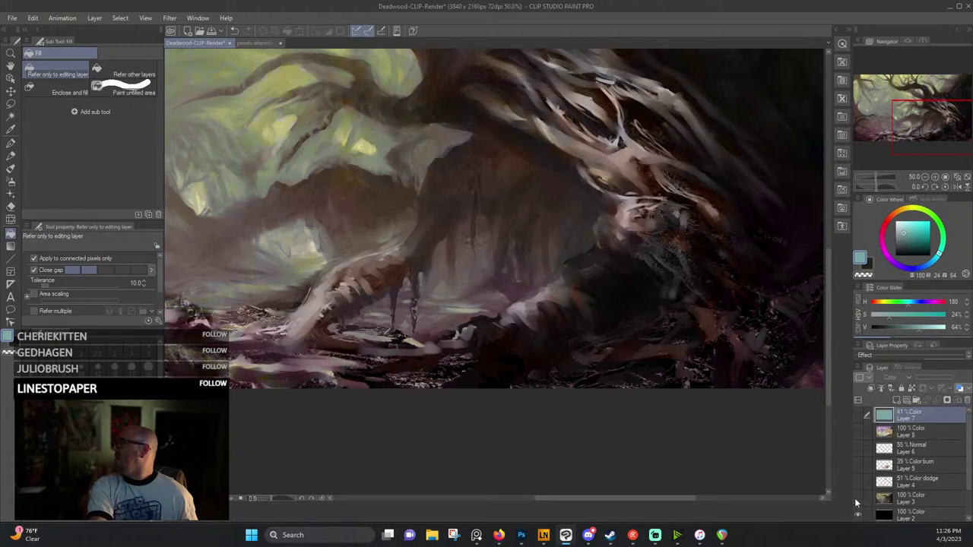
scroll(540, 307, "down", 2)
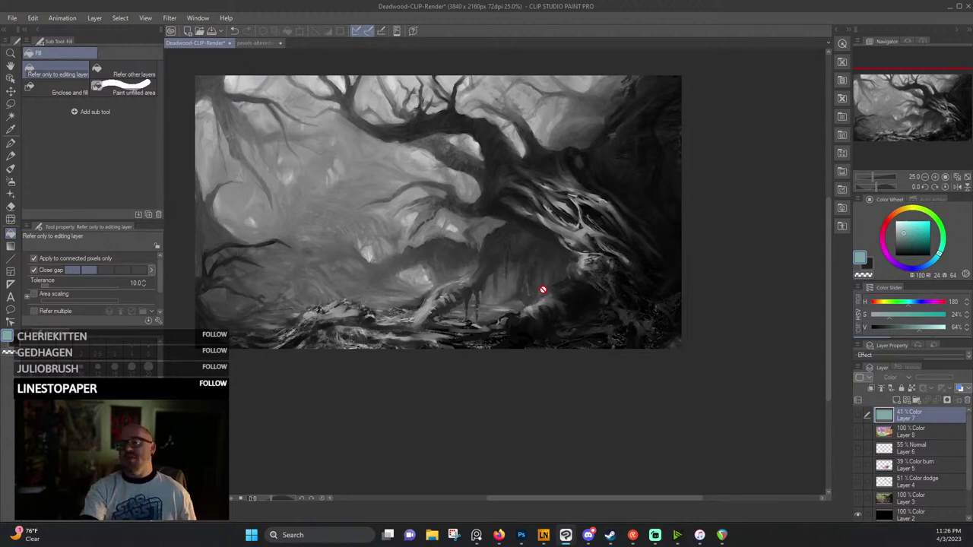
left_click(858, 500)
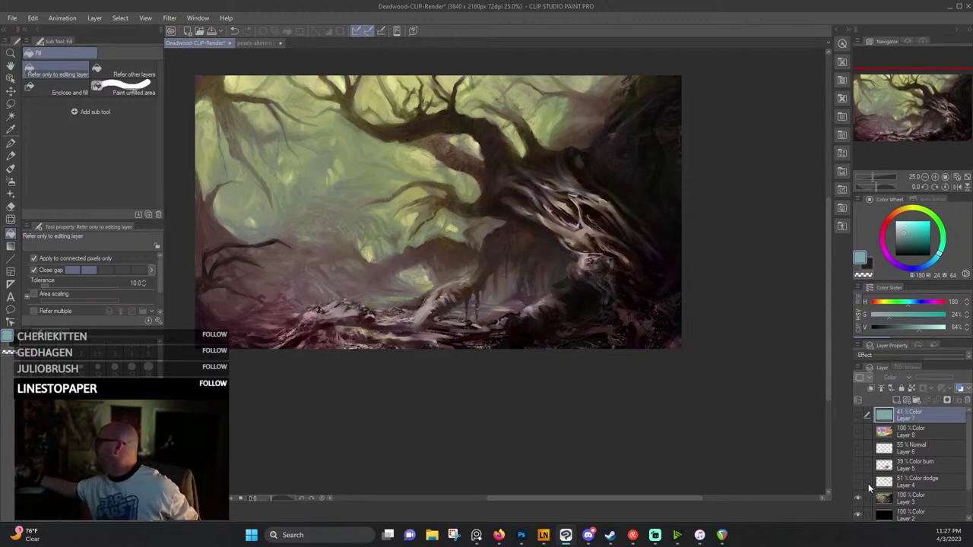
Add a new Normal layer above Layer 7 and set up the Faux-toshop brush at size 8.
left_click(897, 400)
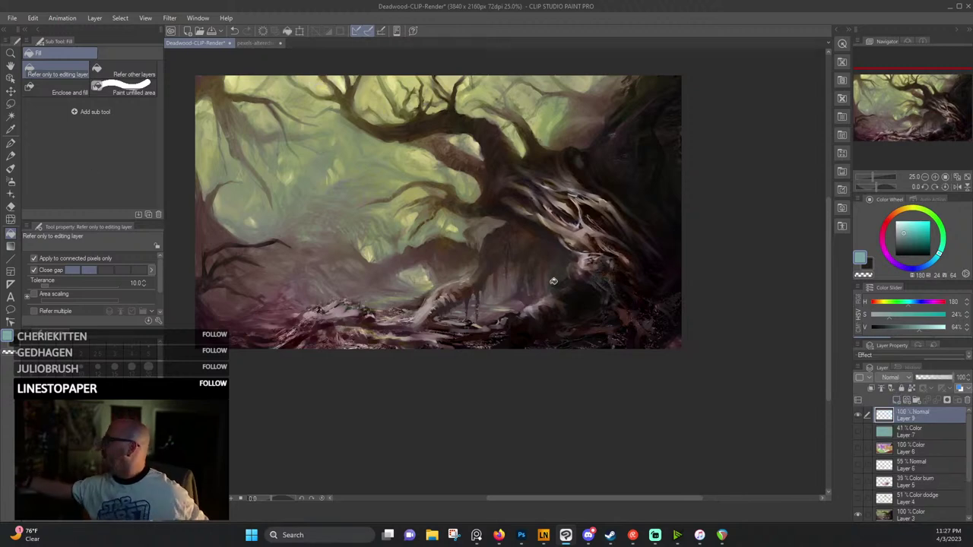
key("b")
left_click(128, 202)
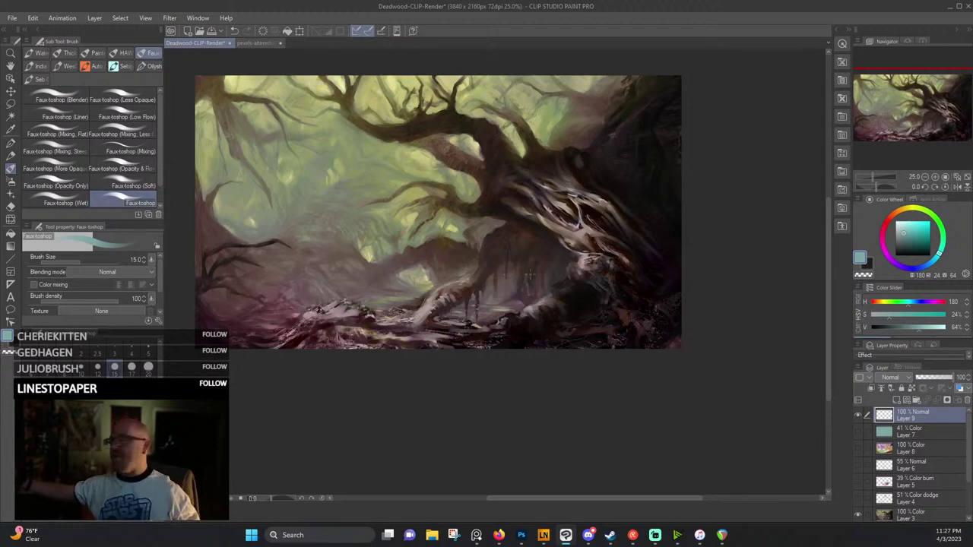
key("bracketleft")
key("bracketleft")
key("bracketleft")
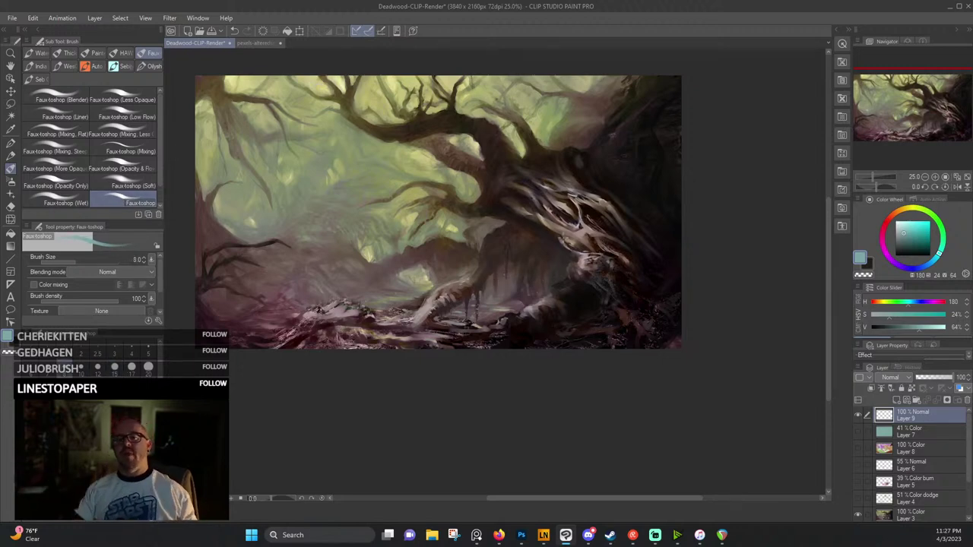
Refine the upper edge of the large lower-right foreground root with mauve and dark reddish tones sampled from the painting.
scroll(592, 306, "up", 6)
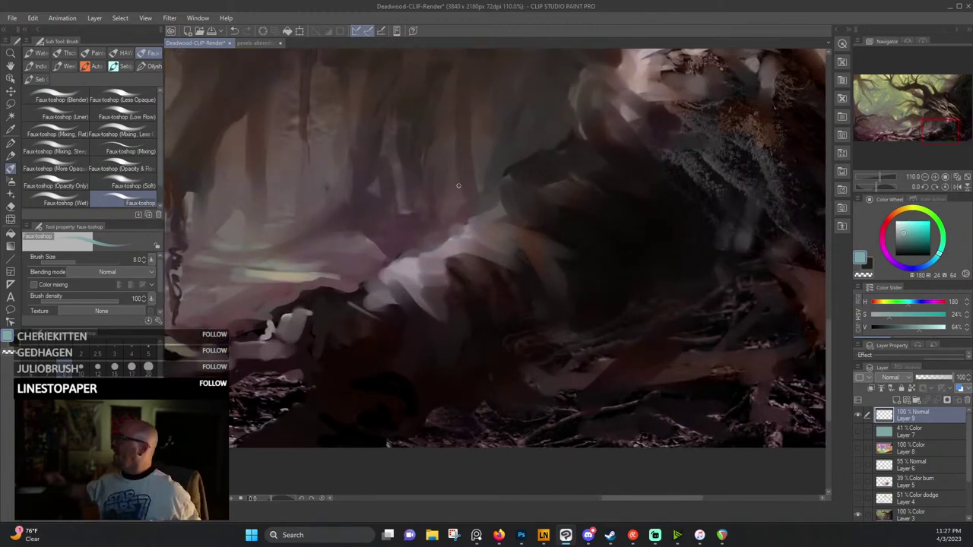
left_click_drag(526, 196, 634, 184)
left_click(558, 214, "alt")
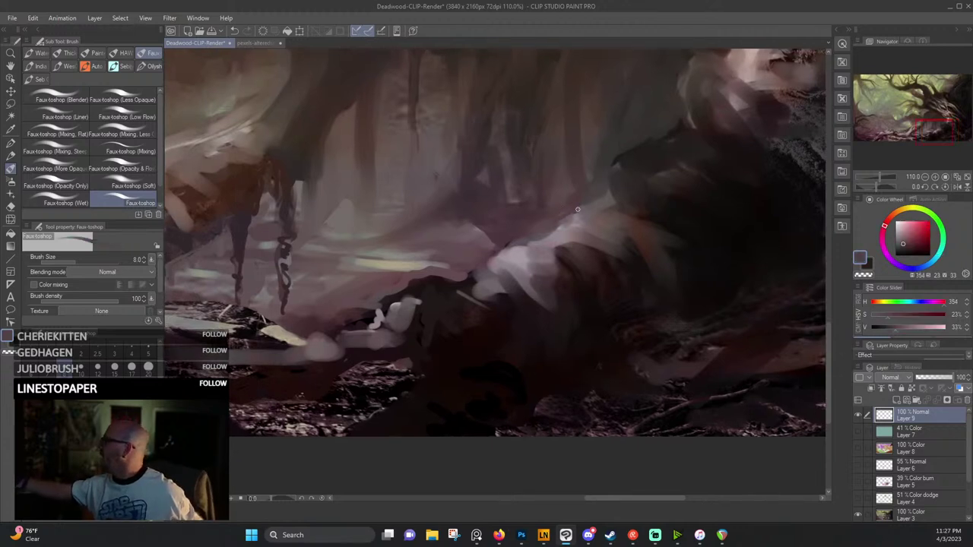
left_click(579, 211, "alt")
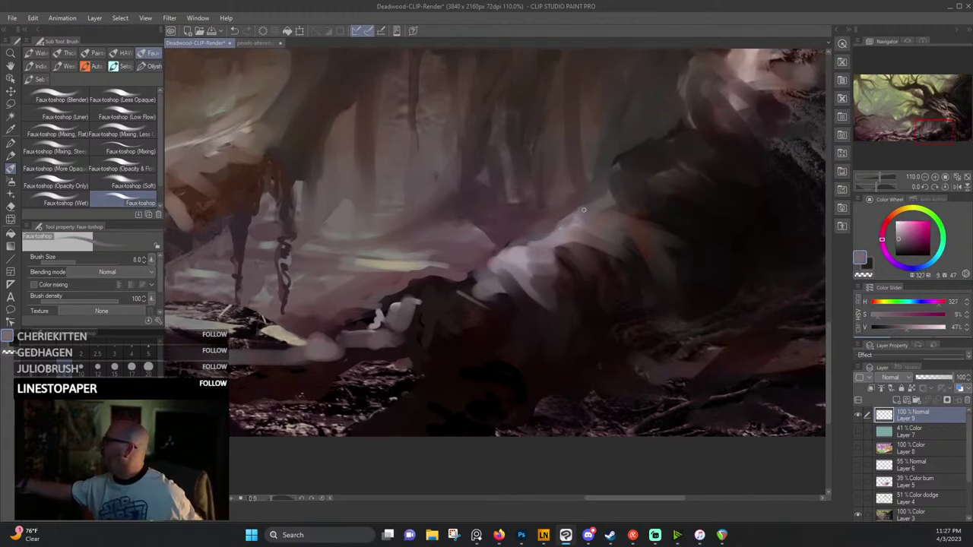
left_click(508, 236, "alt")
left_click(506, 238, "alt")
mouse_move(504, 245)
left_mouse_down()
mouse_move(525, 241)
mouse_move(488, 263)
left_mouse_up()
left_click(477, 275, "alt")
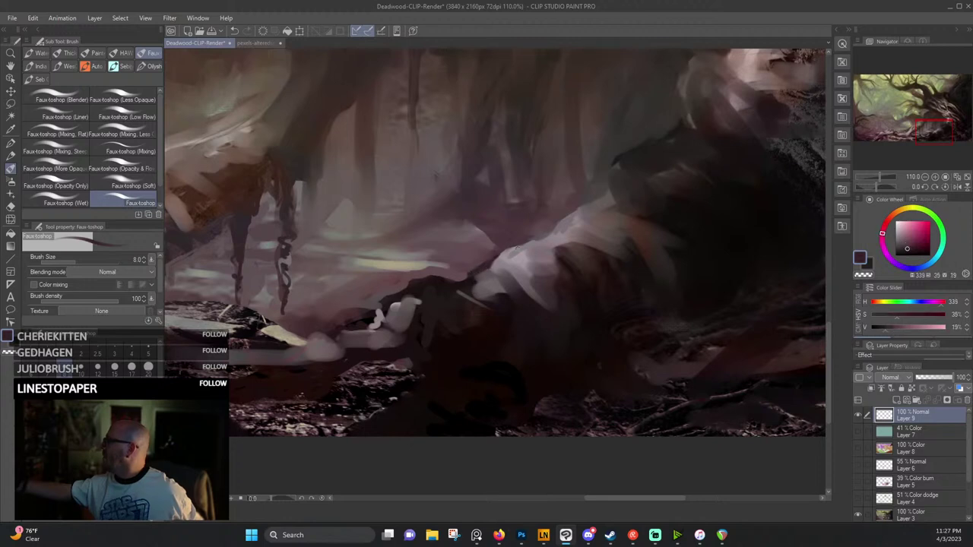
left_click(537, 240, "alt")
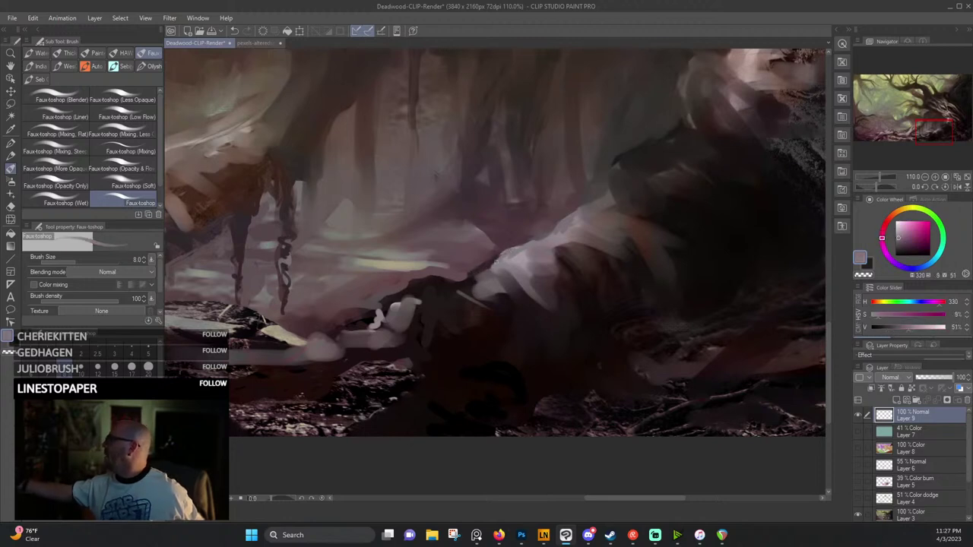
left_click(479, 271, "alt")
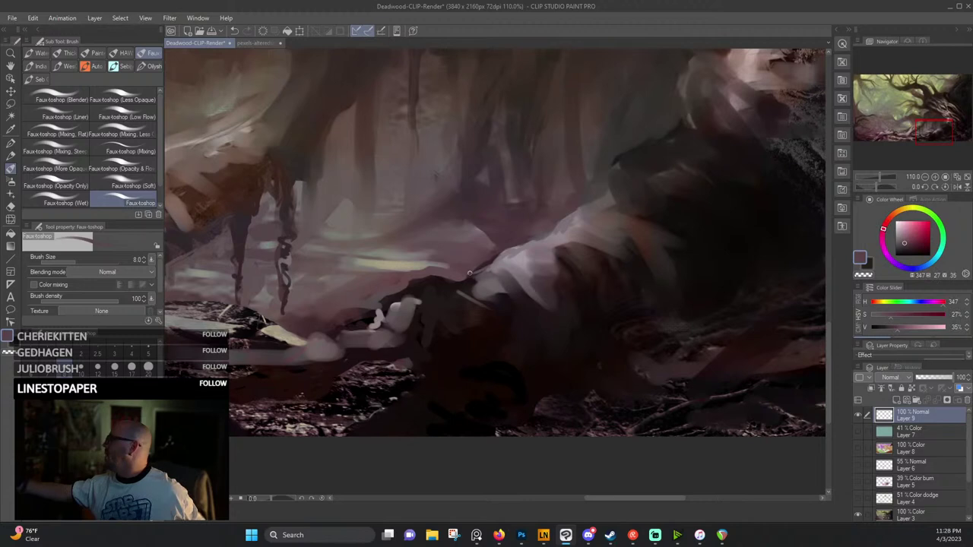
left_click(453, 272, "alt")
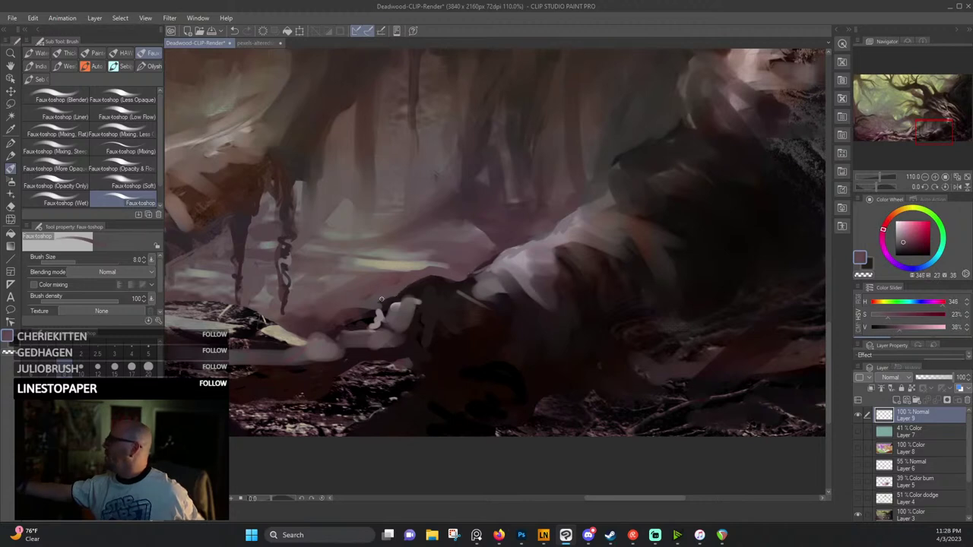
Touch up the pale root tip and the crest of the large foreground root with a sampled pinkish grey.
left_click_drag(509, 302, 583, 284)
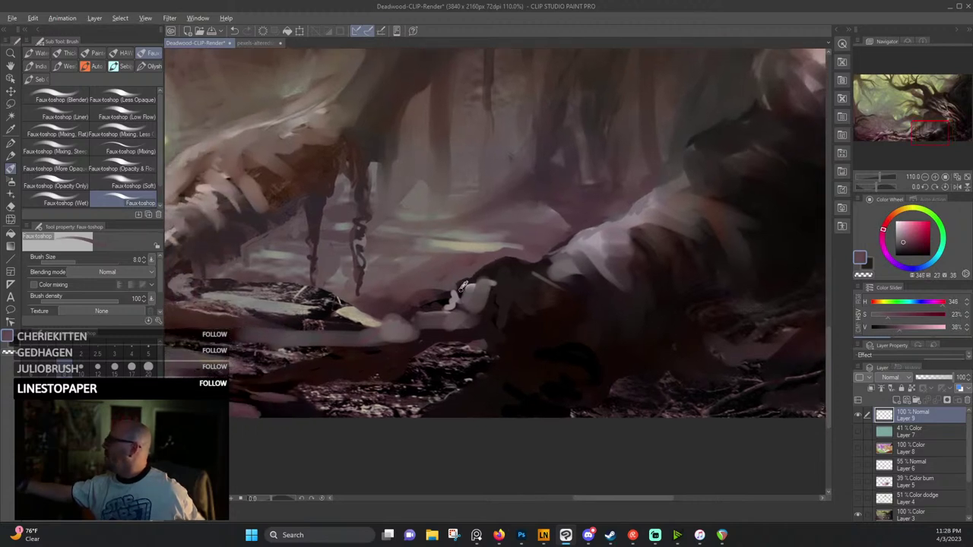
left_click(458, 289, "alt")
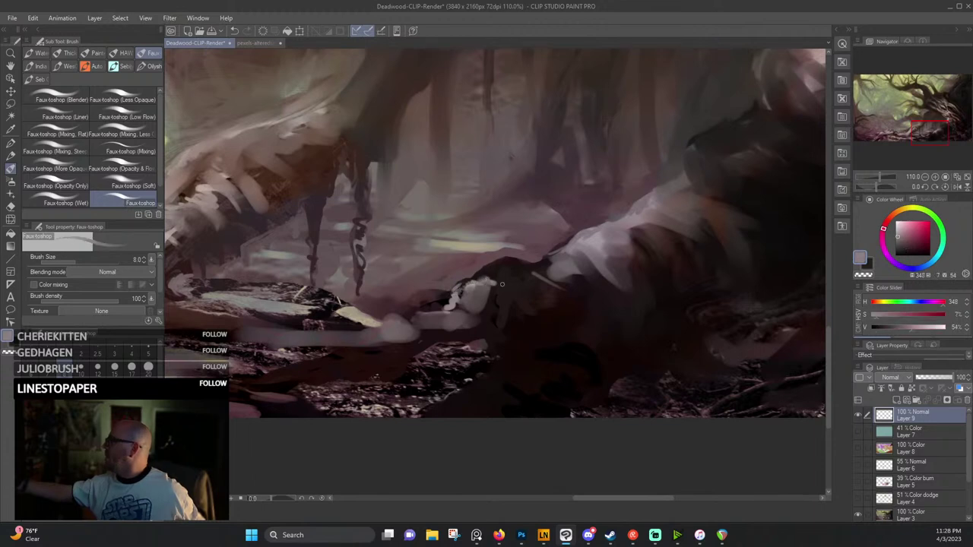
left_click_drag(540, 265, 561, 250)
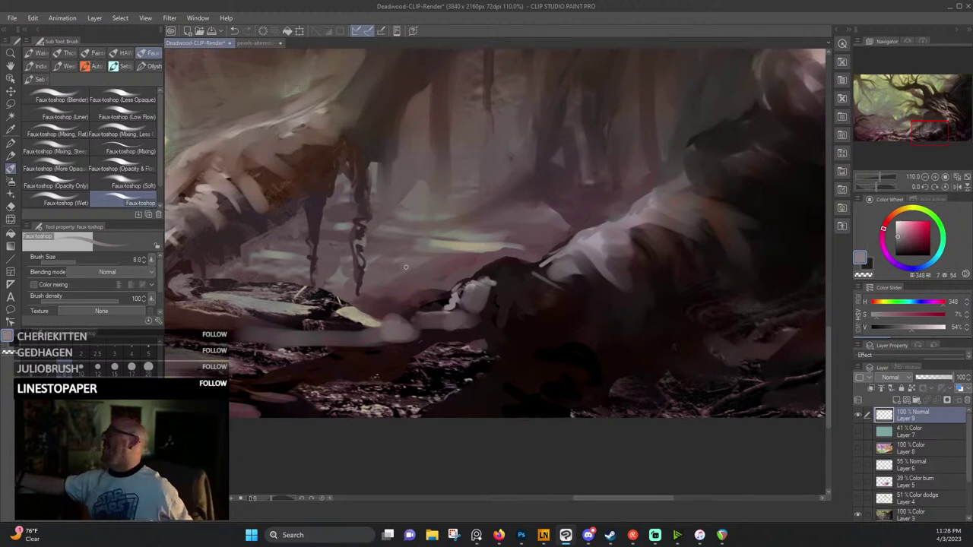
Touch up the misty ground around the hanging root tips with muted mauve tones sampled from the painting.
left_click(317, 288, "alt")
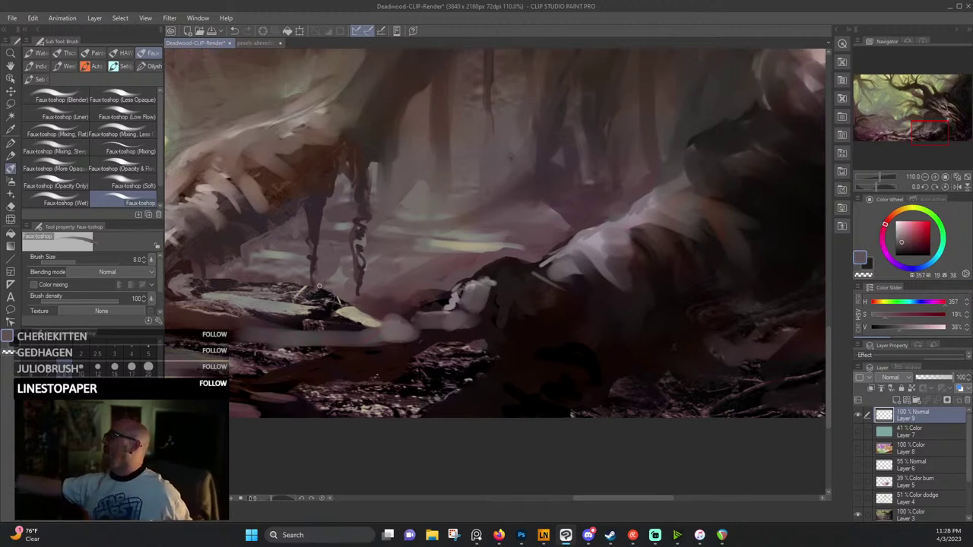
left_click(335, 286, "alt")
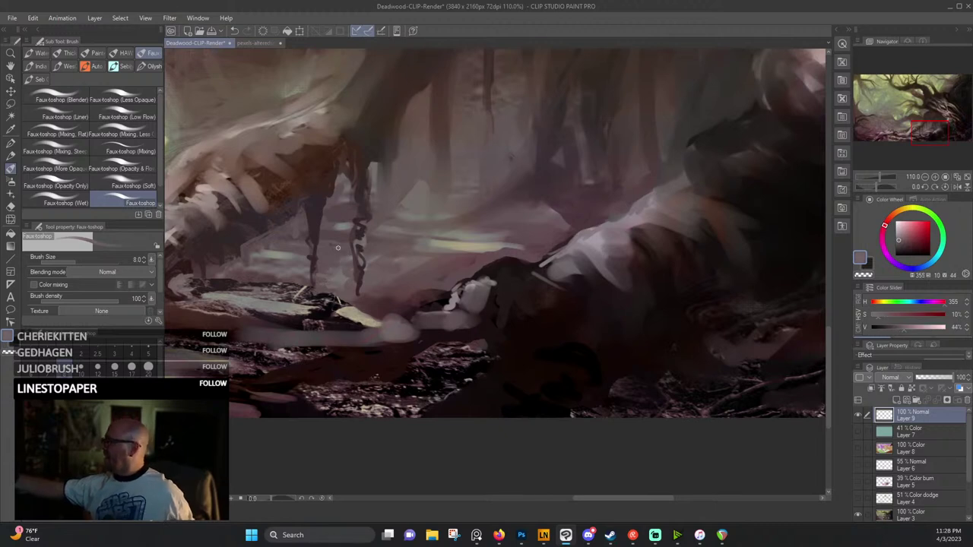
left_click(292, 256, "alt")
Refine the shadowed underside of the arched root with dark plum and reddish-brown tones sampled nearby.
mouse_move(275, 242)
left_mouse_down()
mouse_move(357, 244)
mouse_move(320, 283)
left_mouse_up()
left_click(322, 255, "alt")
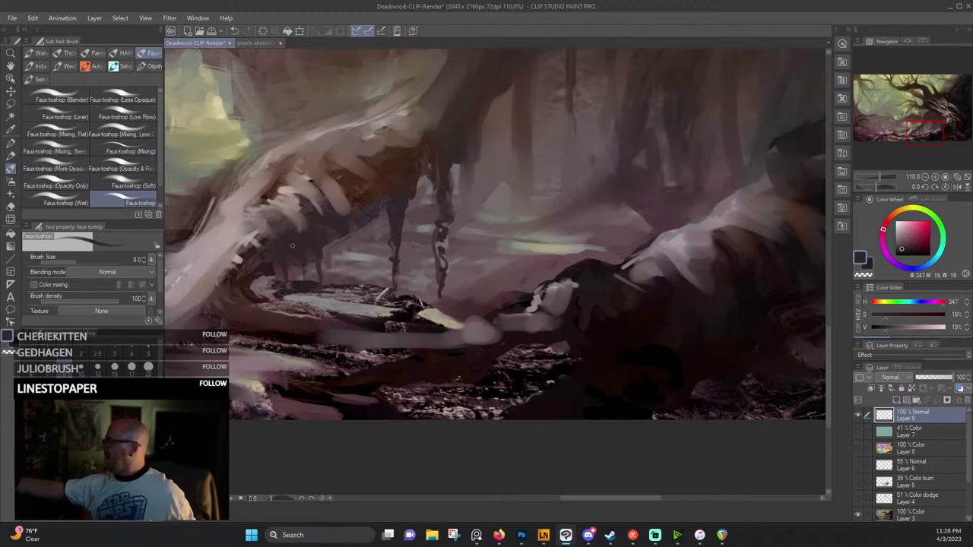
left_click(274, 263, "alt")
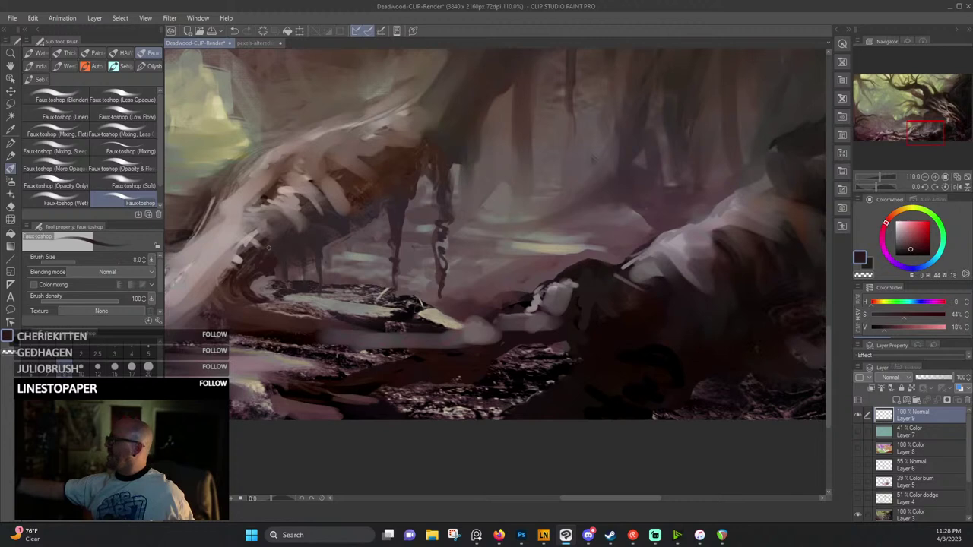
left_click_drag(294, 270, 353, 272)
left_click(307, 264, "alt")
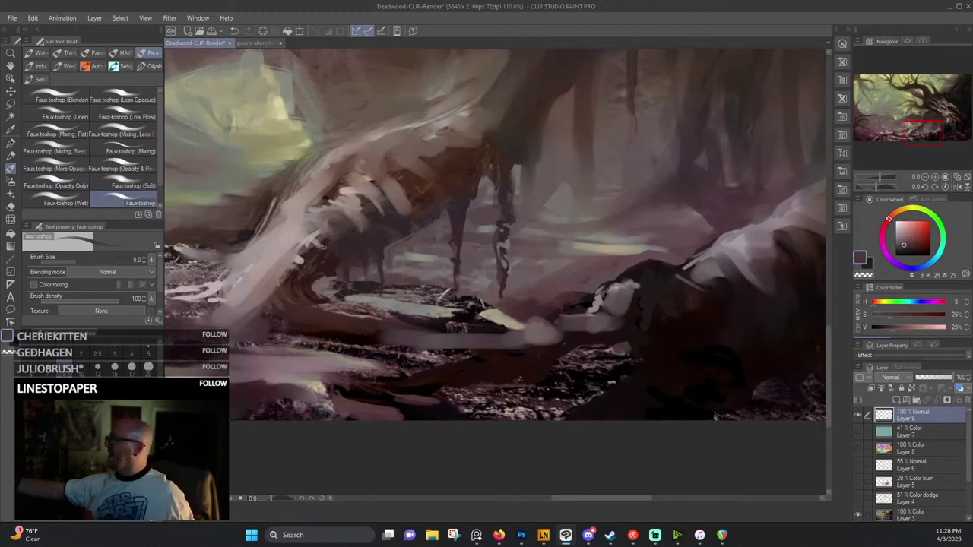
left_click(295, 275, "alt")
Model the lit side of the arched root with sampled pinkish-brown and pale beige tones.
left_click_drag(445, 207, 514, 289)
left_click(385, 268, "alt")
left_click(373, 282, "alt")
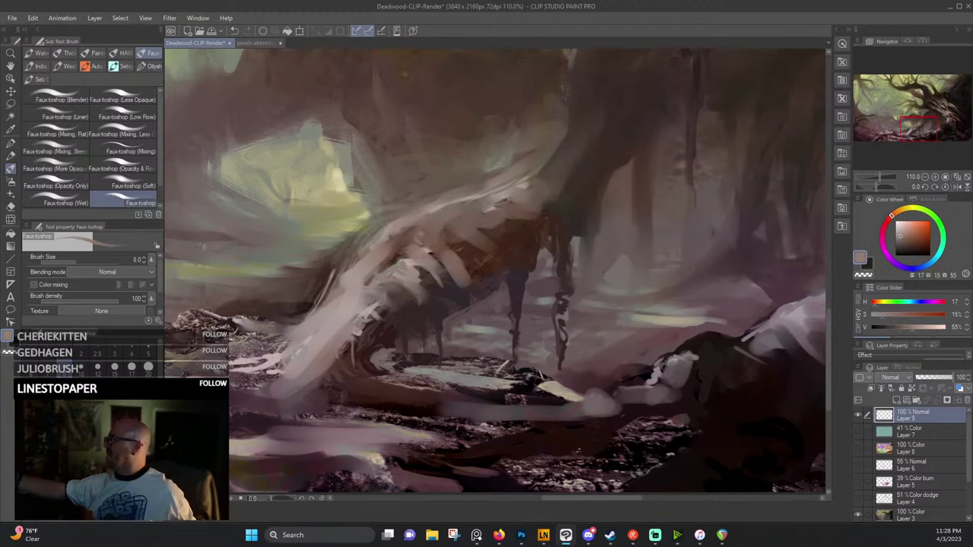
left_click(346, 267, "alt")
left_click(346, 281, "alt")
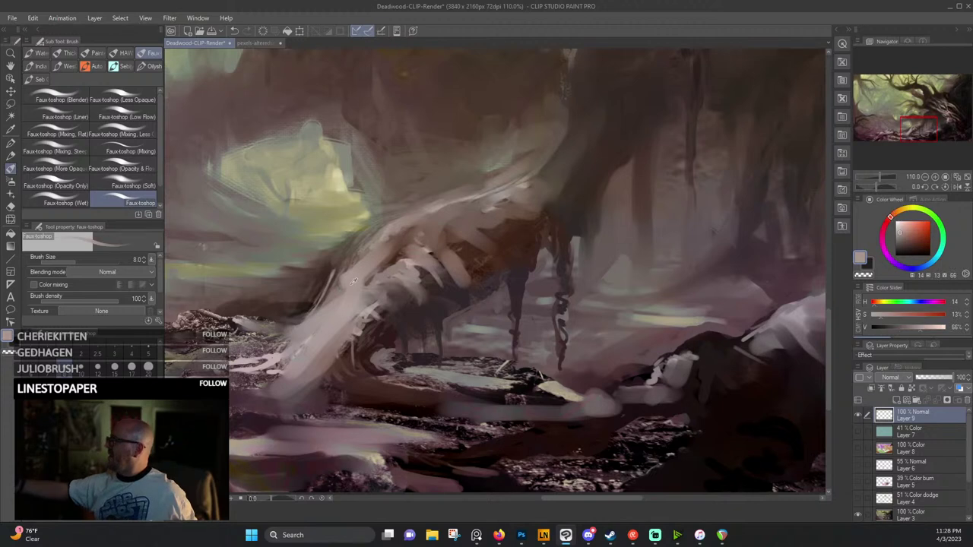
Define the arched root's upper edge against the misty background with sampled olive-grey and warm beige.
left_click_drag(329, 218, 508, 219)
left_click(522, 270, "alt")
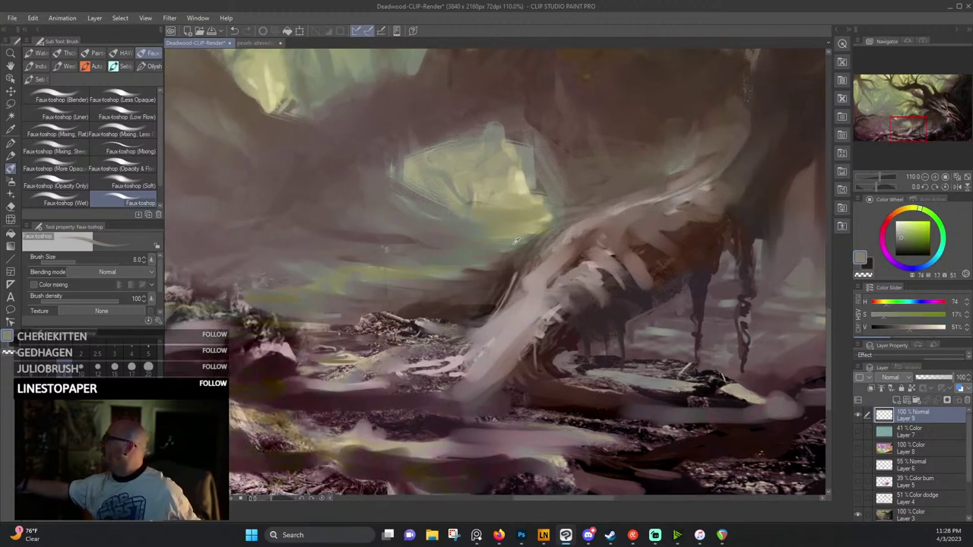
left_click(612, 213, "alt")
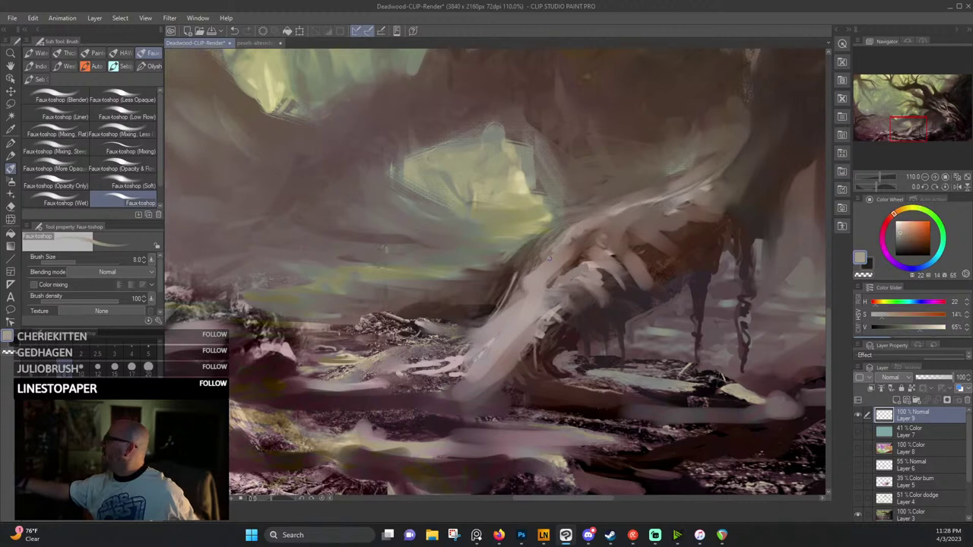
left_click(628, 204, "alt")
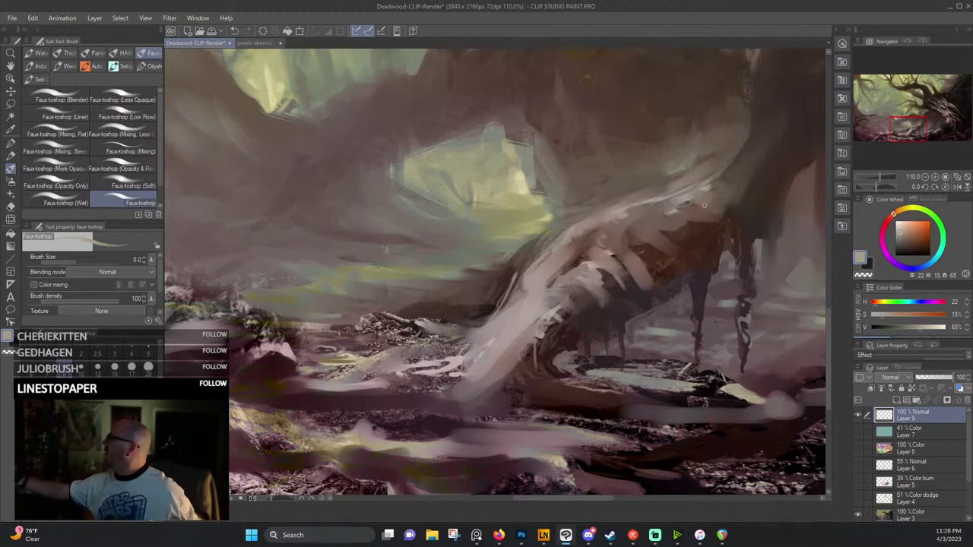
Refine the junction of the arched root and the dark trunk with dark brown and light beige strokes.
left_click_drag(710, 215, 612, 276)
left_click(569, 247, "alt")
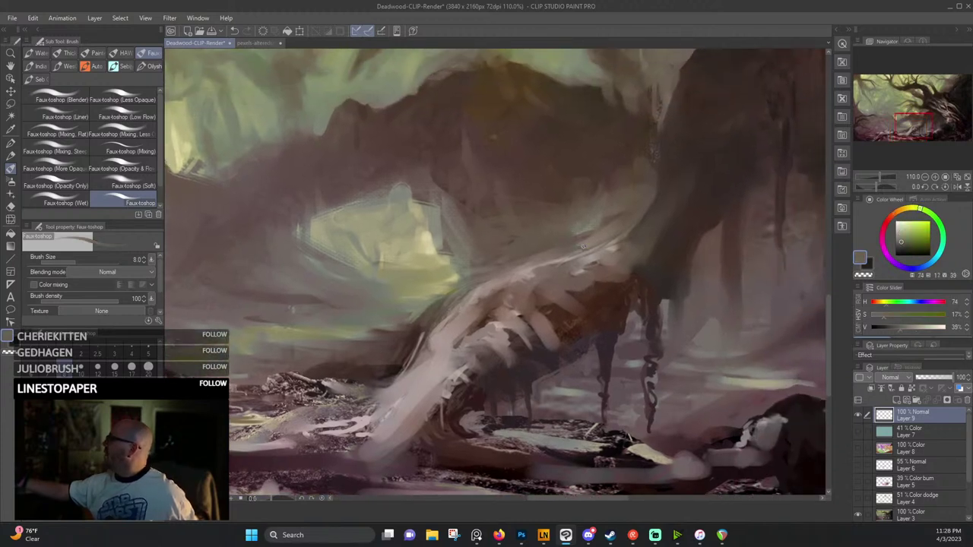
left_click(664, 190, "alt")
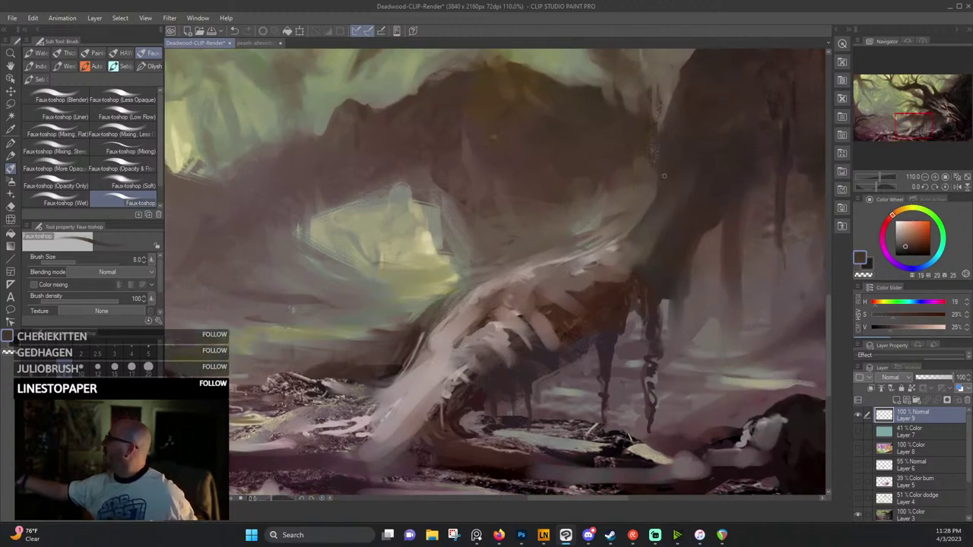
left_click_drag(649, 209, 625, 239)
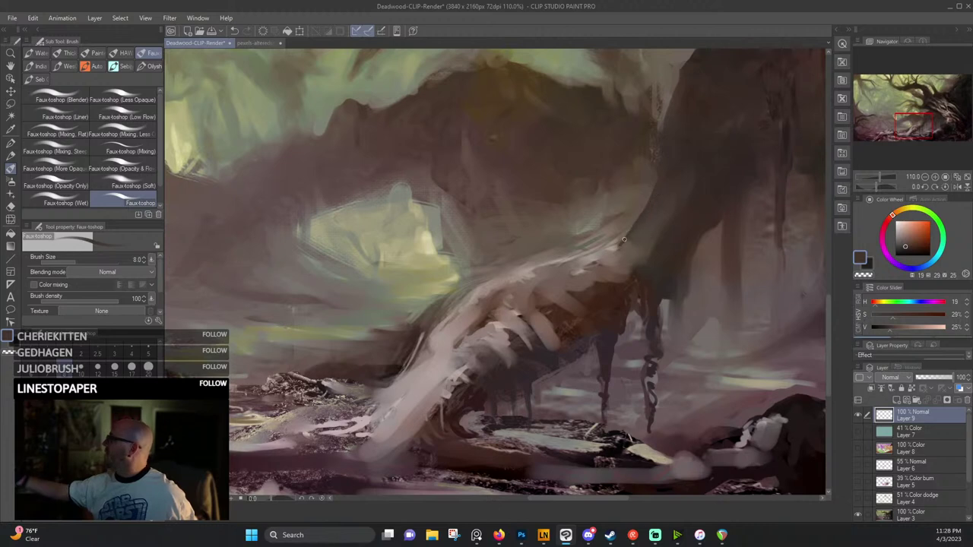
left_click(623, 242, "alt")
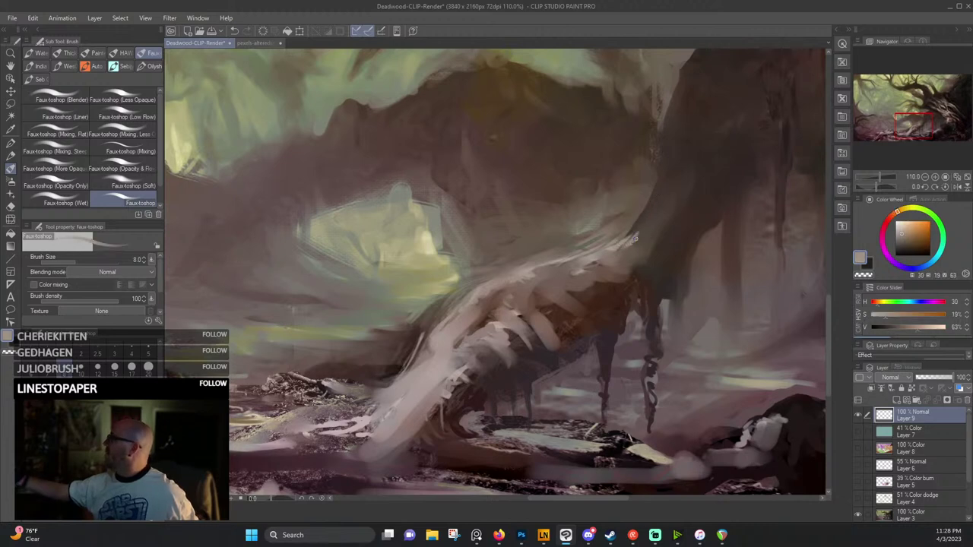
left_click(634, 241, "alt")
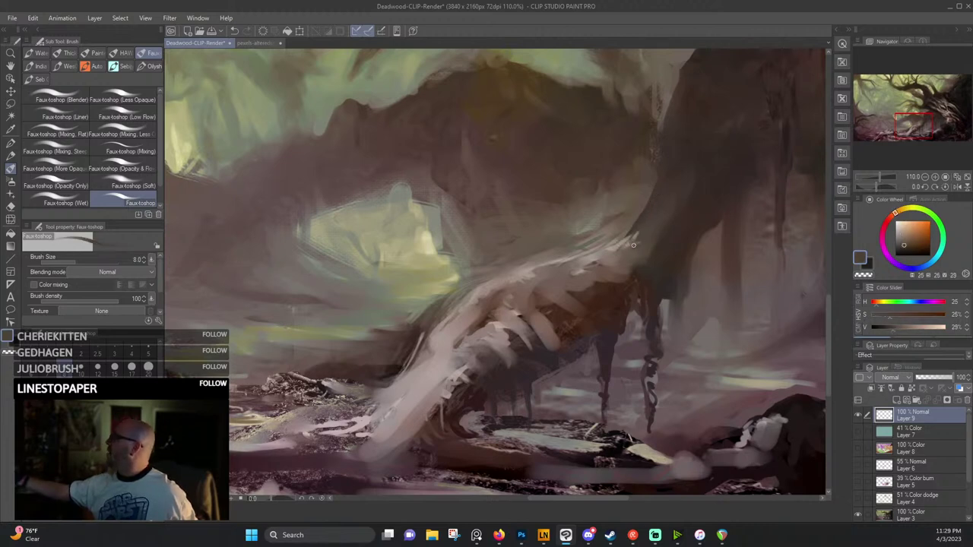
Add sampled reddish-brown shading to the top of the arched root, just below its junction with the trunk.
left_click(623, 273, "alt")
left_click_drag(617, 282, 635, 271)
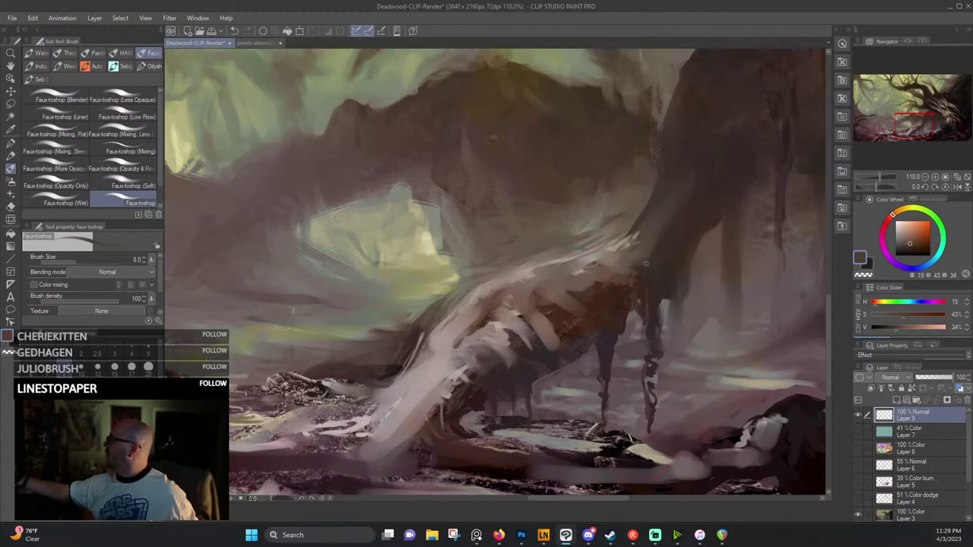
left_click(647, 272, "alt")
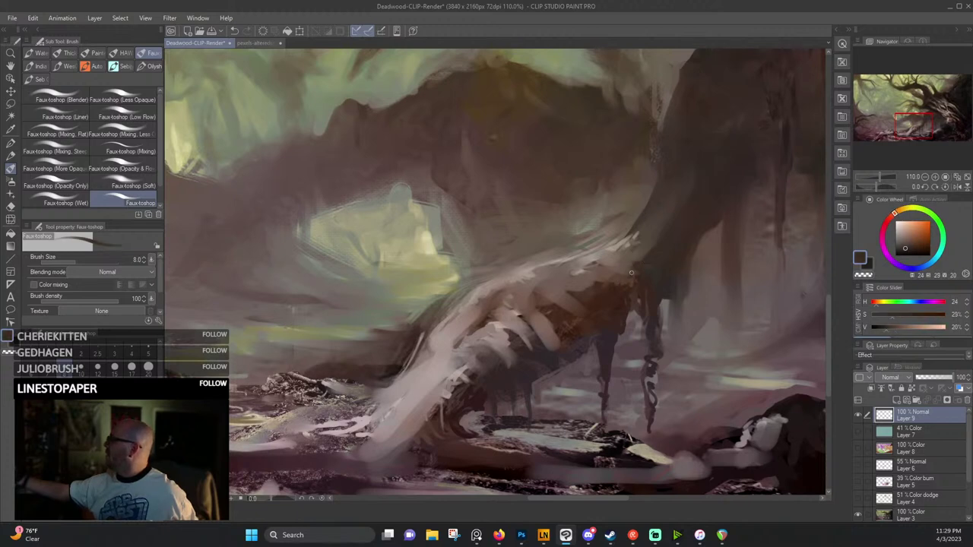
left_click(597, 295, "alt")
left_click_drag(583, 289, 561, 292)
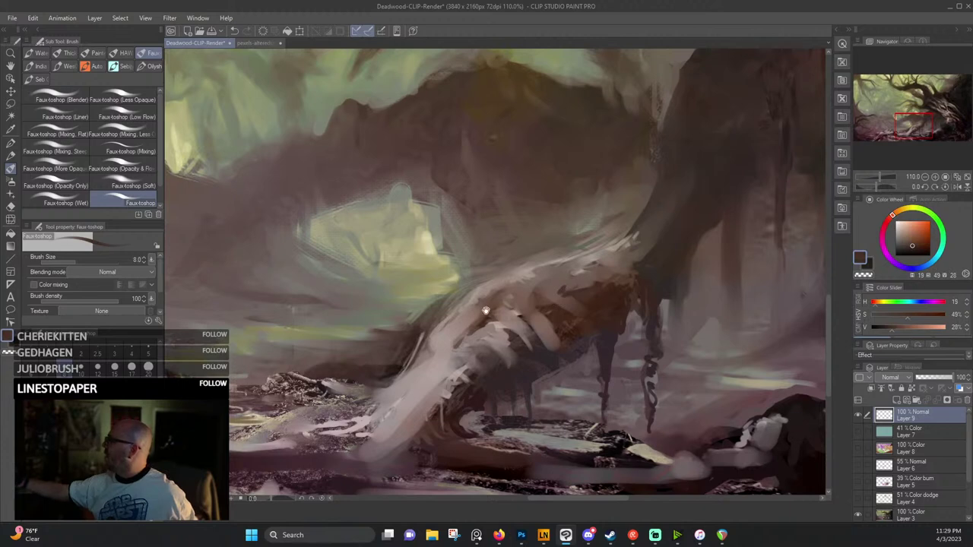
Touch up the arched root's pale outer edge and the ground behind it with sampled beige and greyish brown.
left_click_drag(486, 310, 526, 251)
left_click(516, 236, "alt")
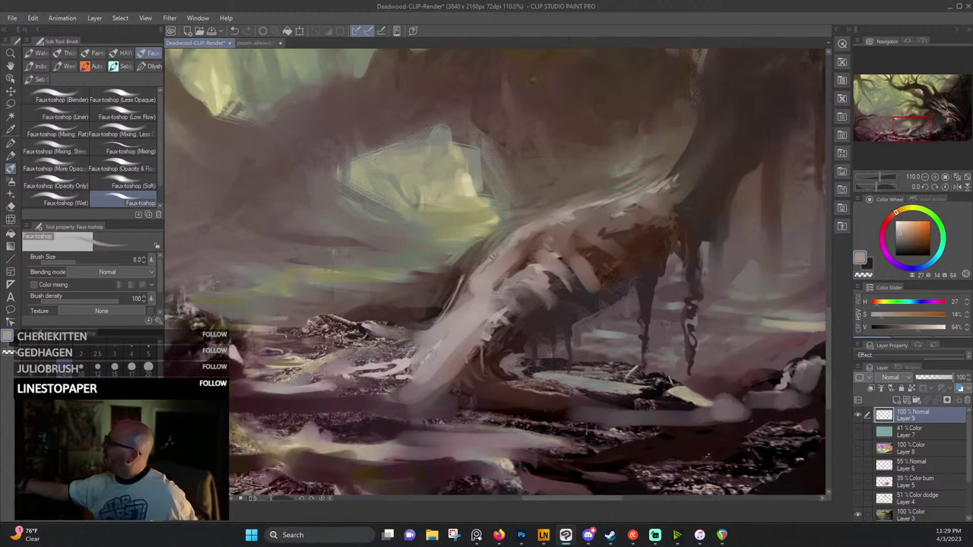
left_click(467, 288, "alt")
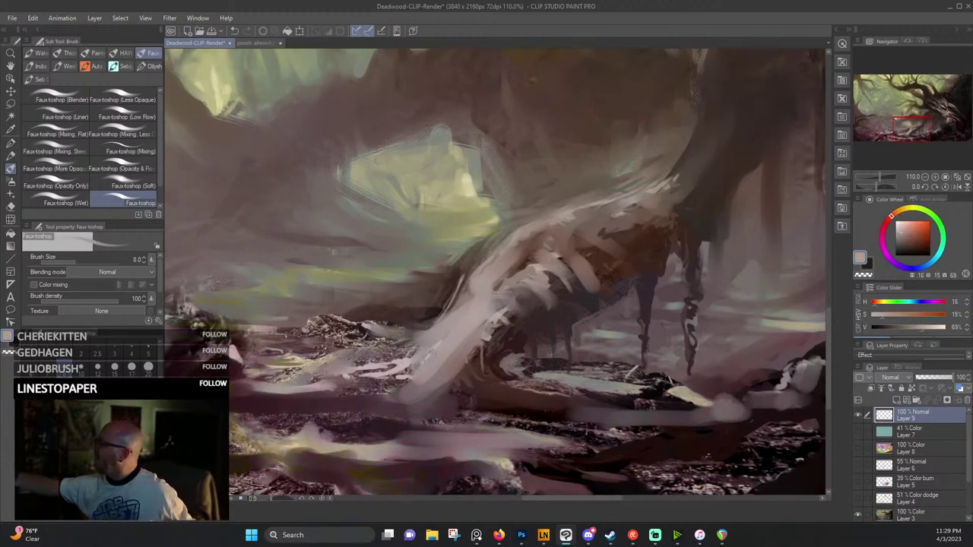
mouse_move(341, 320)
left_mouse_down()
mouse_move(311, 315)
mouse_move(397, 327)
mouse_move(328, 312)
mouse_move(357, 313)
left_mouse_up()
left_click(358, 316, "alt")
left_click(330, 302, "alt")
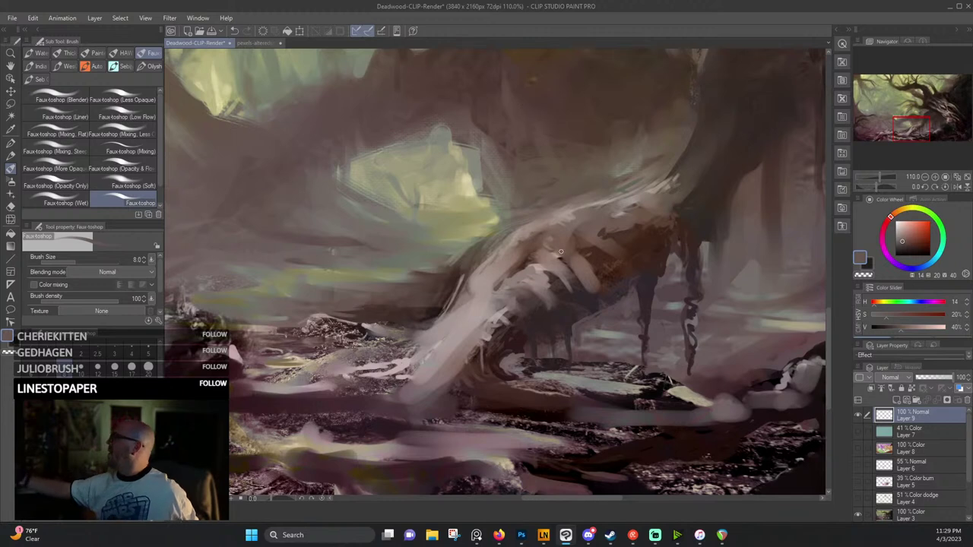
Refine the upper rim of the glowing opening beneath the dark mound with sampled grey and brown tones.
left_click_drag(394, 139, 371, 260)
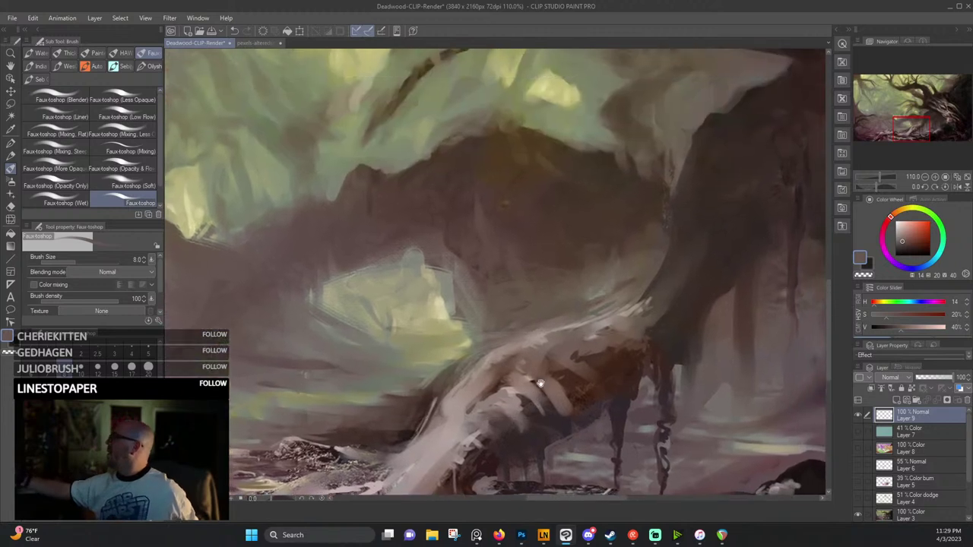
left_click(371, 260, "alt")
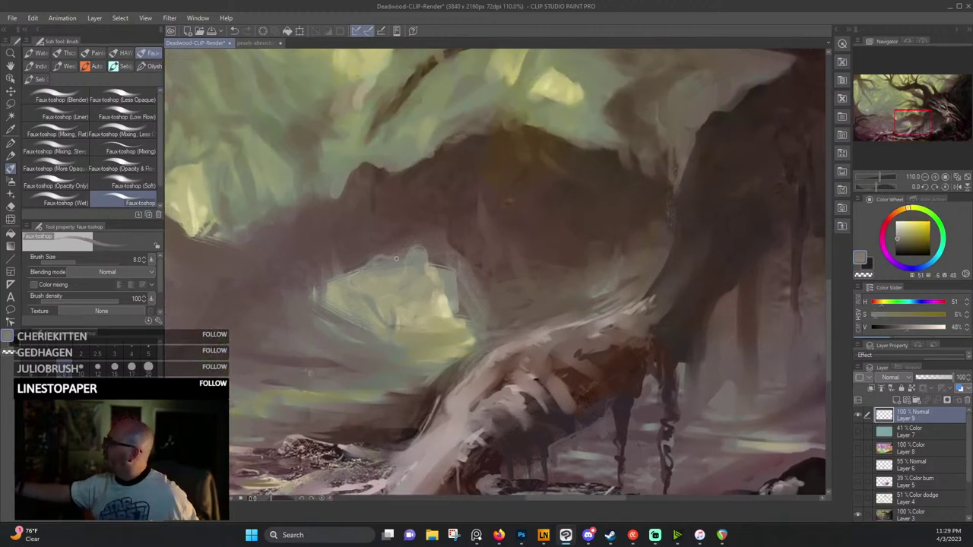
left_click(392, 245, "alt")
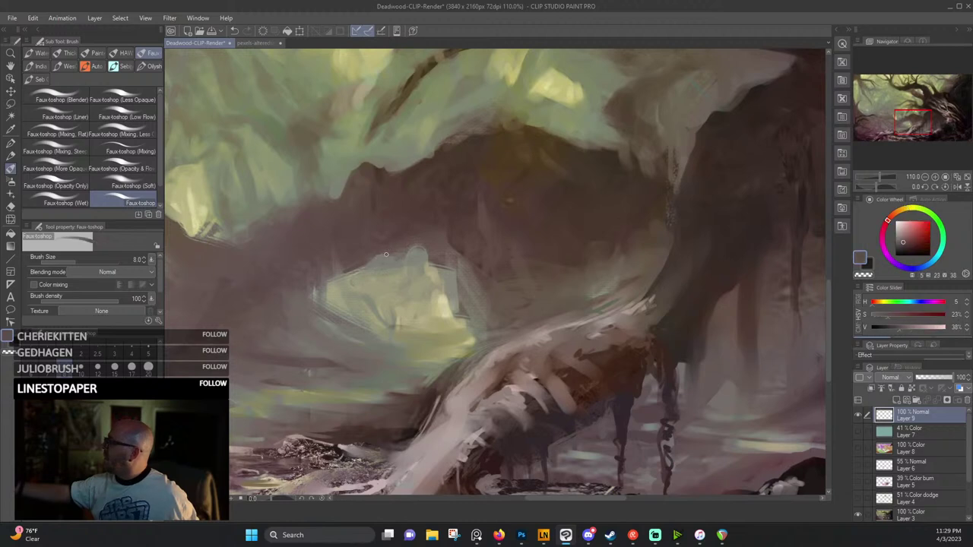
left_click(450, 235, "alt")
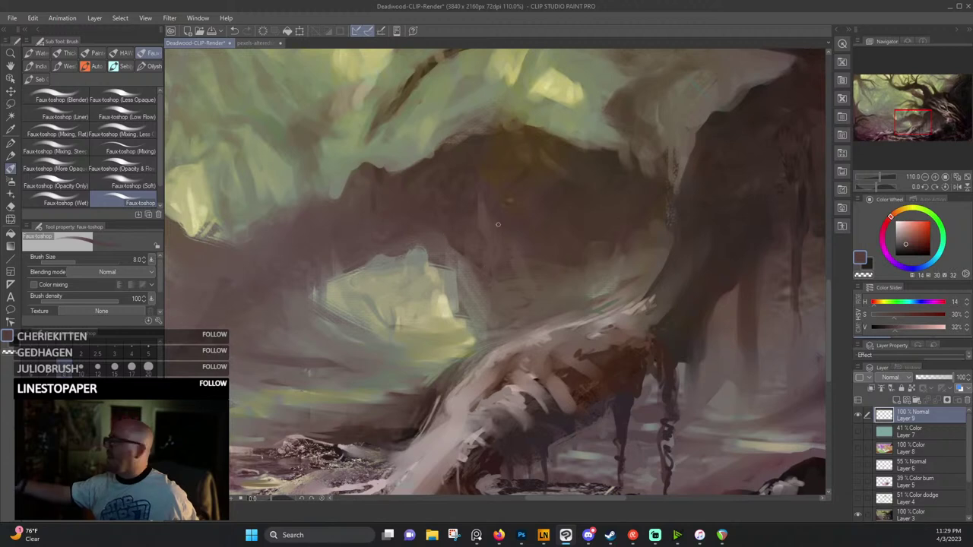
Blend the shadowed bank to the left of the glowing opening with sampled brownish mauve tones.
left_click_drag(464, 297, 570, 262)
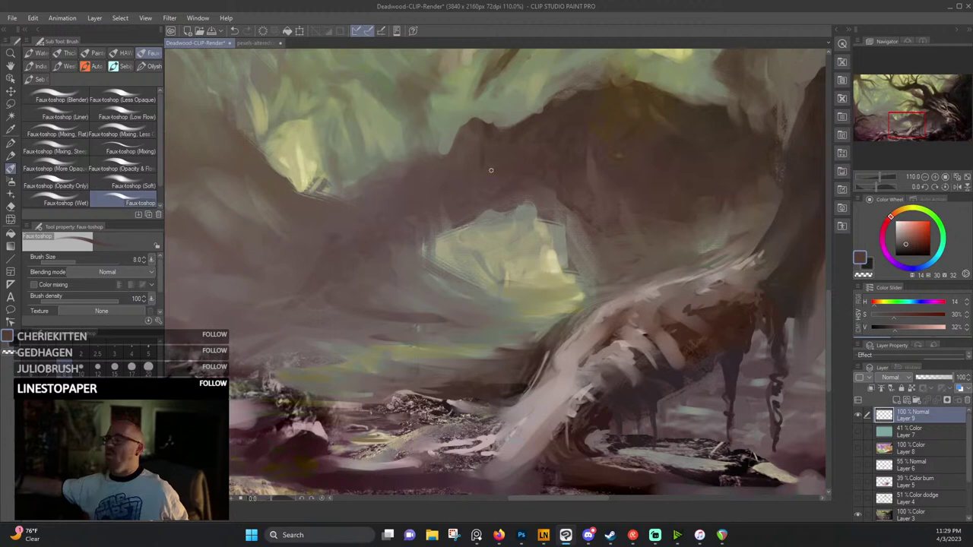
left_click(339, 288, "alt")
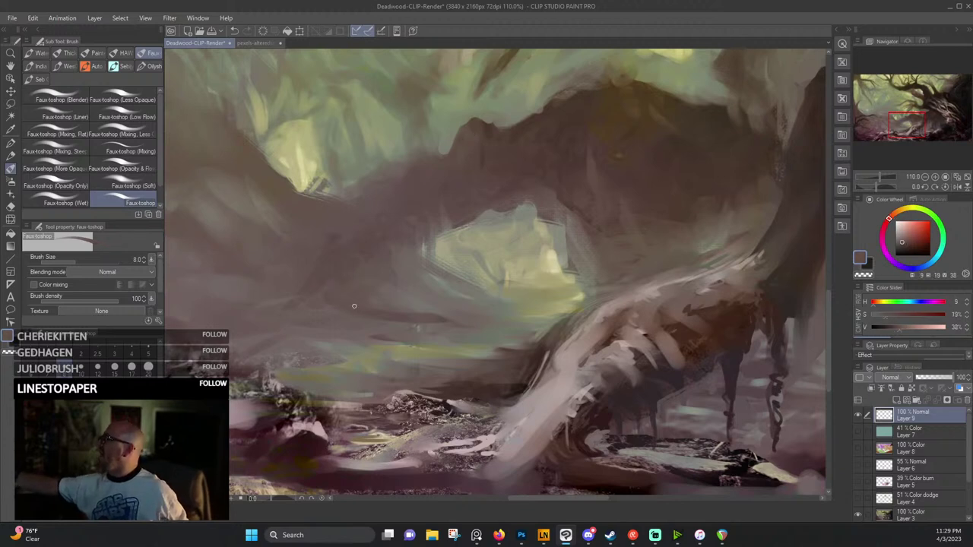
left_click(321, 281, "alt")
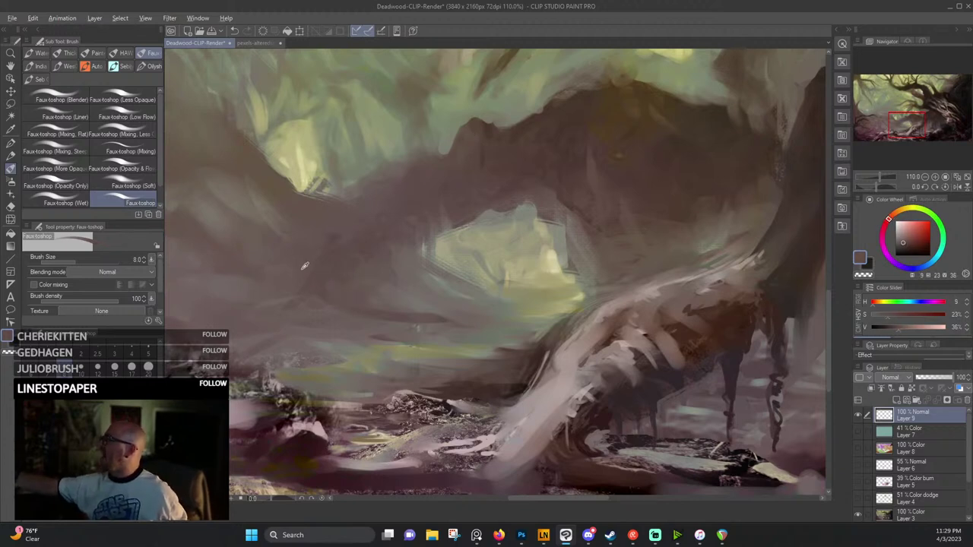
left_click(303, 269, "alt")
Touch up the lower edge of the smaller glowing gap at upper left with sampled pale yellow.
left_click_drag(328, 214, 363, 271)
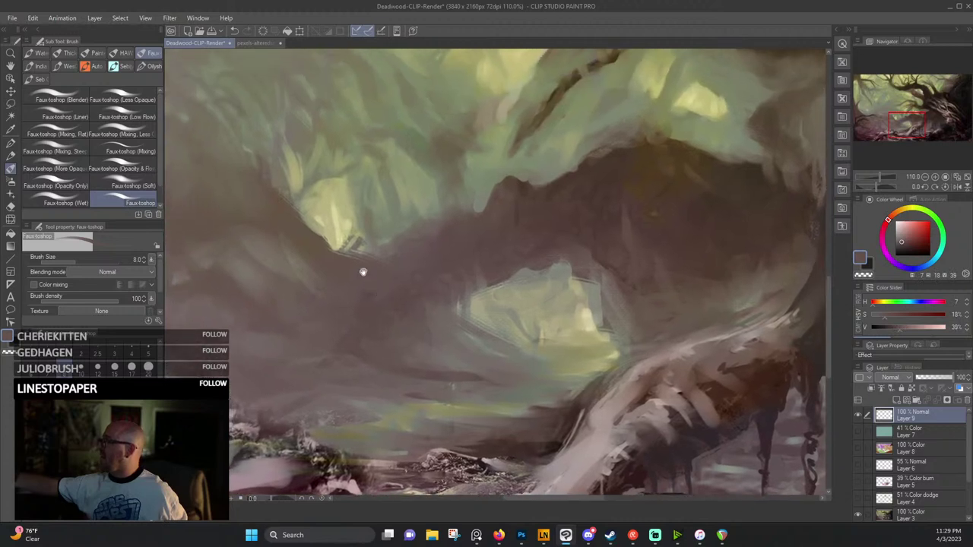
left_click(325, 239, "alt")
left_click(327, 240, "alt")
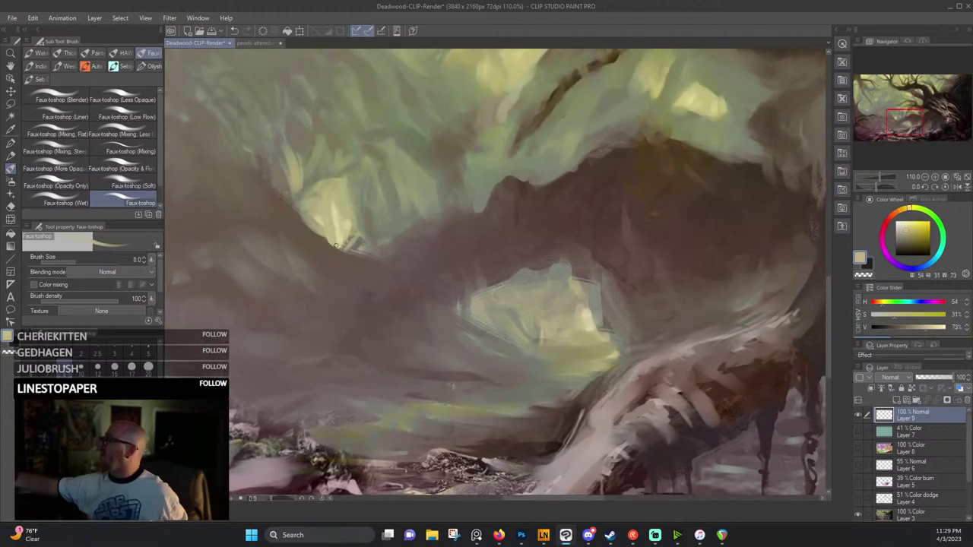
Paint fine foliage strokes above the smaller glowing gap with sampled yellow-green, olive and brownish-grey tones.
left_click_drag(398, 206, 459, 256)
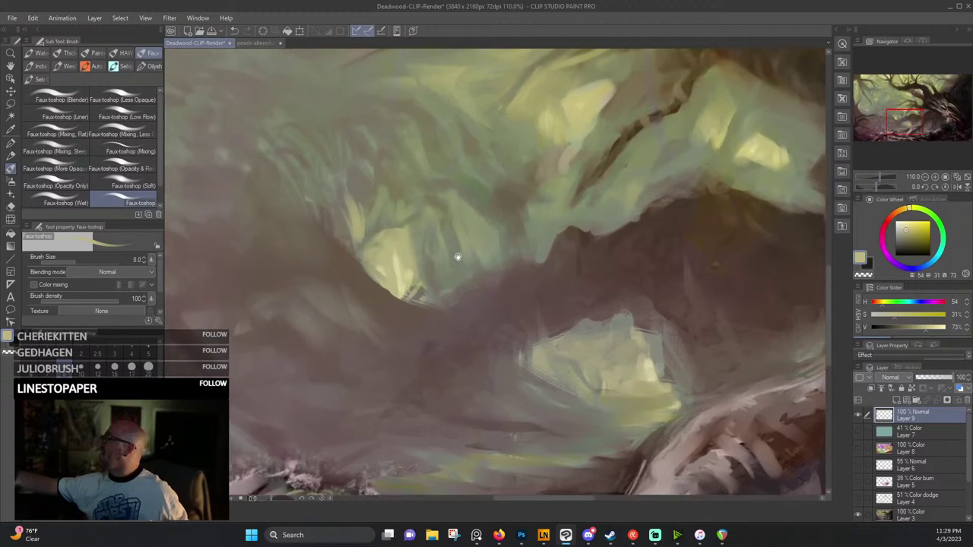
left_click(377, 179, "alt")
left_click_drag(378, 173, 398, 206)
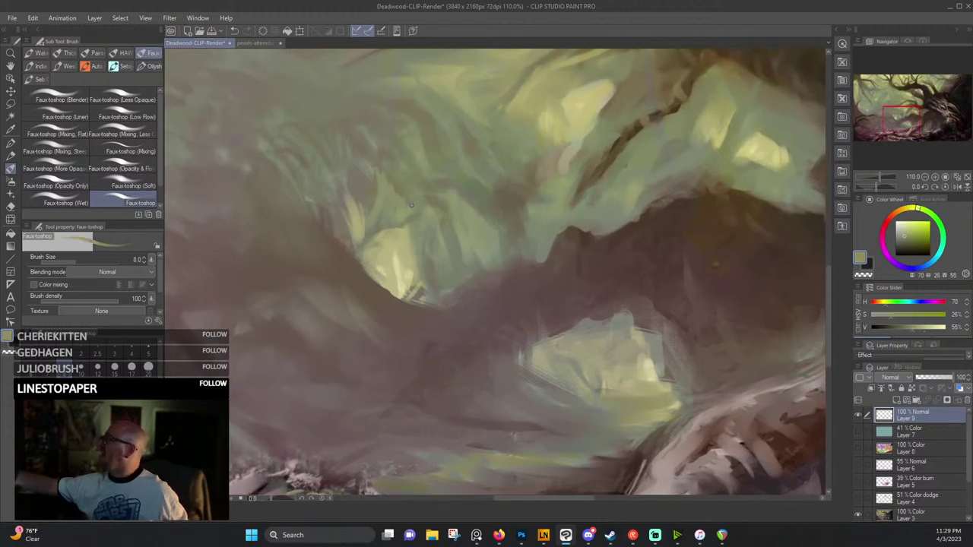
left_click(410, 196, "alt")
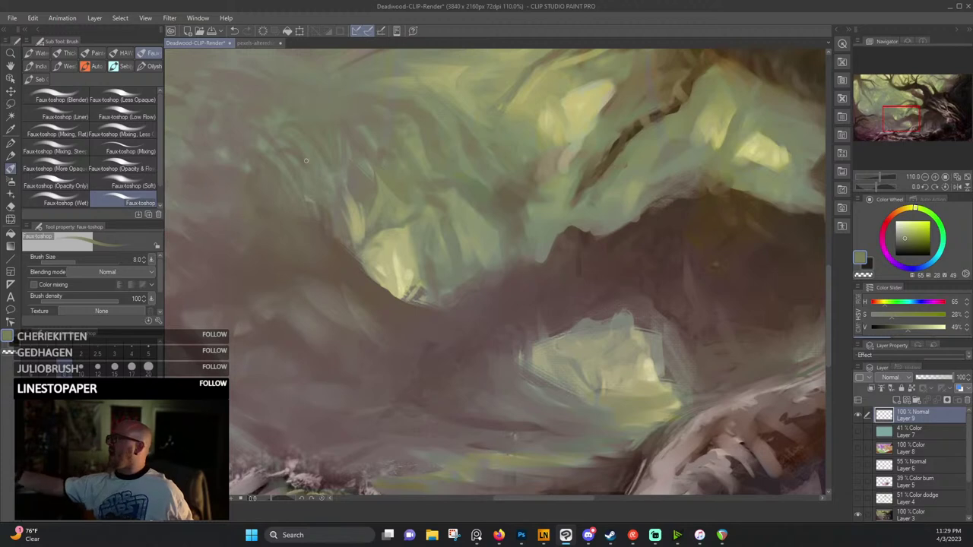
left_click(342, 199, "alt")
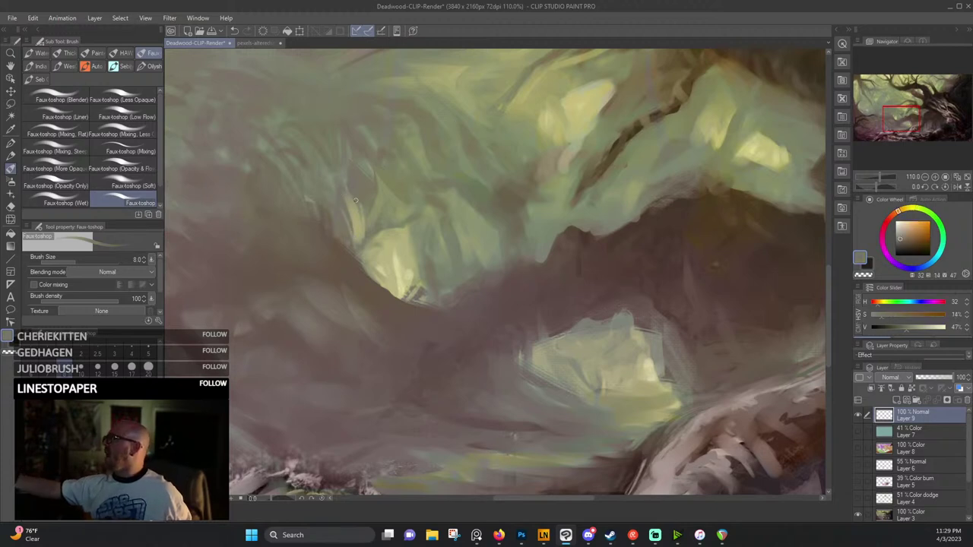
left_click_drag(357, 212, 362, 239)
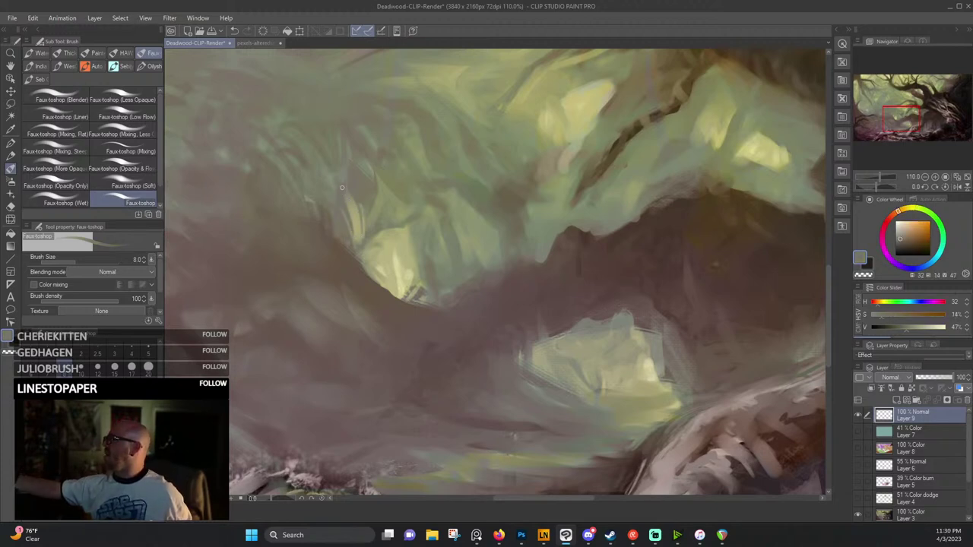
Add foliage strokes directly above the smaller glowing gap with sampled grey-green and muted olive tones.
left_click(350, 153, "alt")
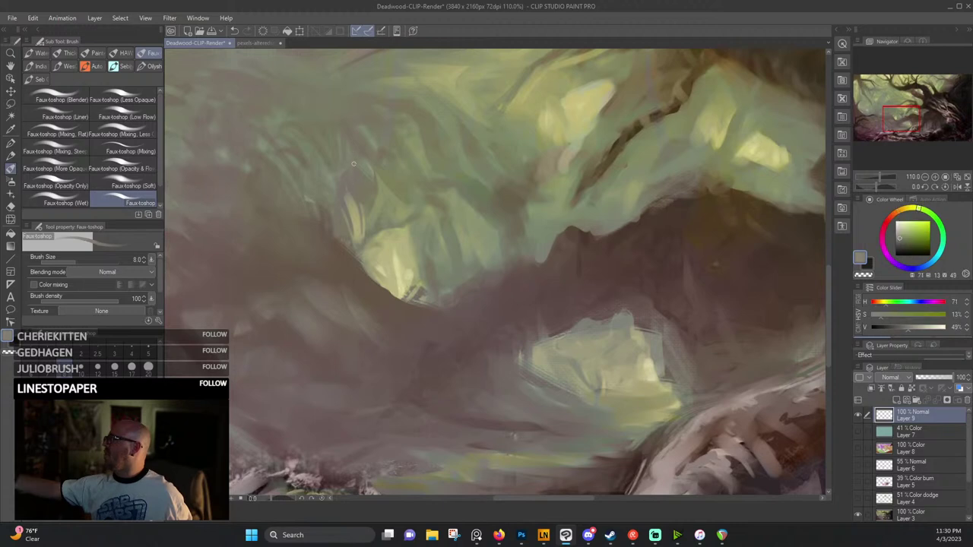
left_click_drag(399, 190, 416, 263)
left_click(381, 222, "alt")
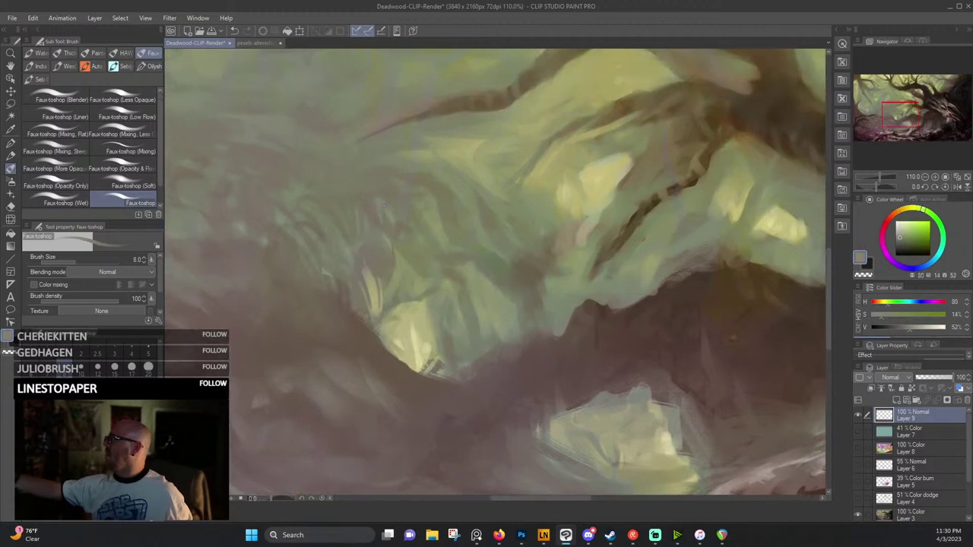
left_click(383, 190, "alt")
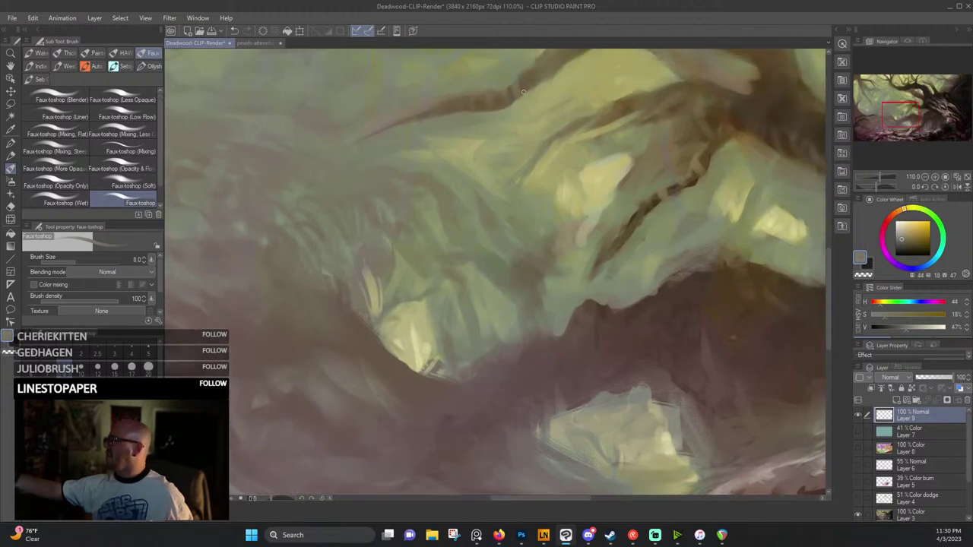
Refine the arching foliage to the upper right of the smaller glowing gap with sampled olive and green tones.
left_click(424, 174, "alt")
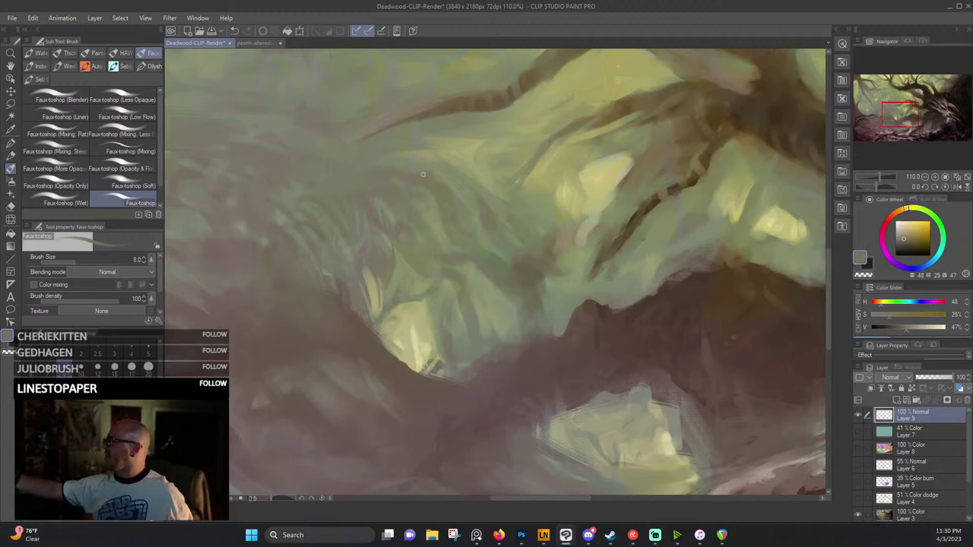
left_click(452, 203, "alt")
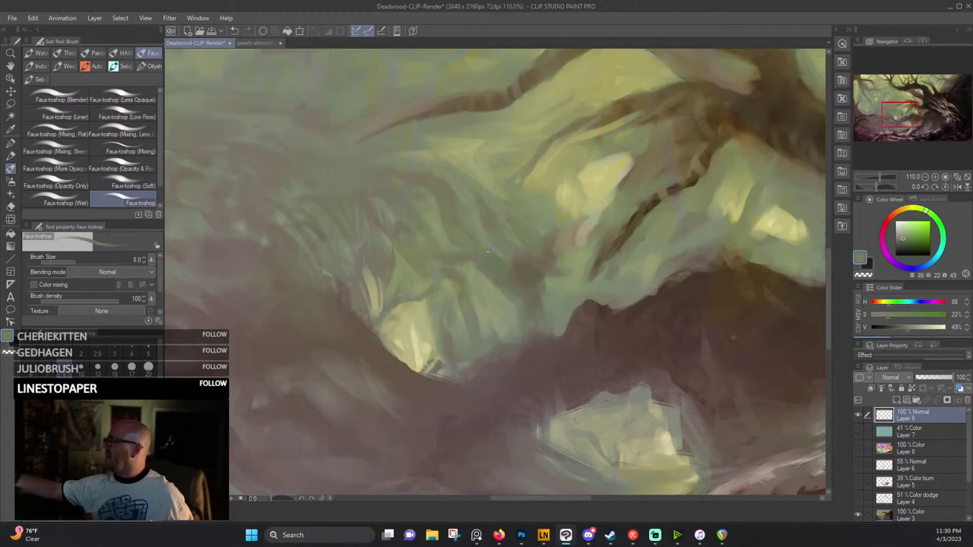
left_click(447, 198, "alt")
left_click(418, 173, "alt")
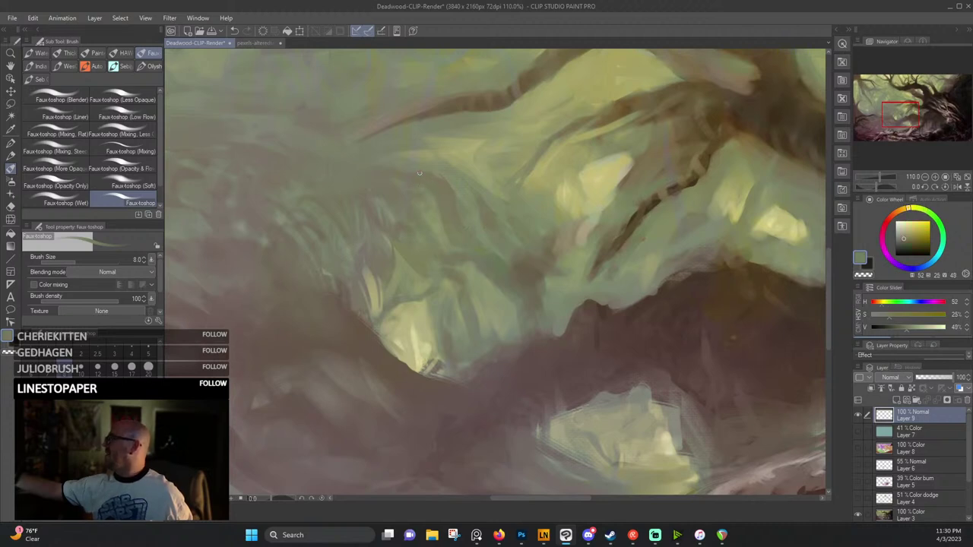
Shape the green patches beside the smaller glowing gap and touch up its lower edge with sampled olive and yellow-green tones.
left_click_drag(528, 225, 463, 171)
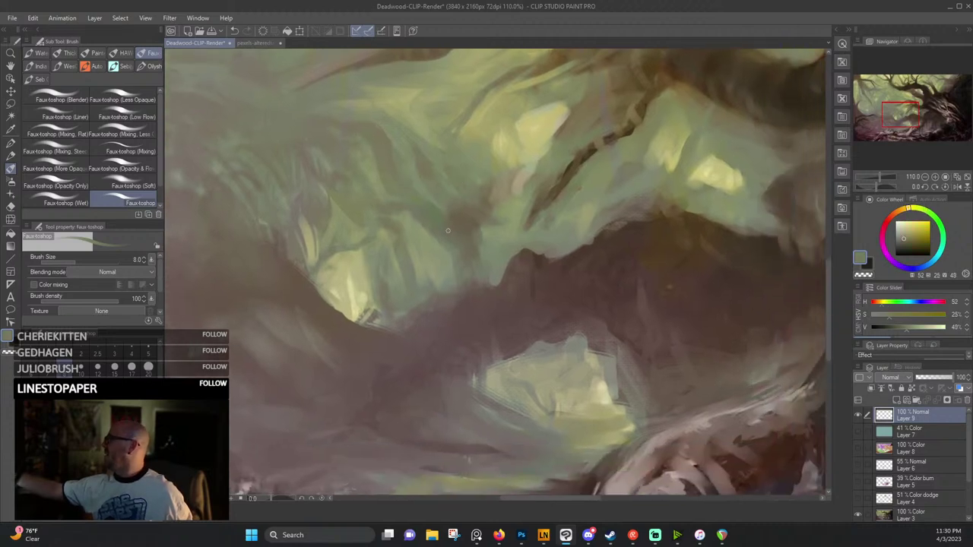
left_click(444, 262, "alt")
left_click_drag(401, 263, 430, 249)
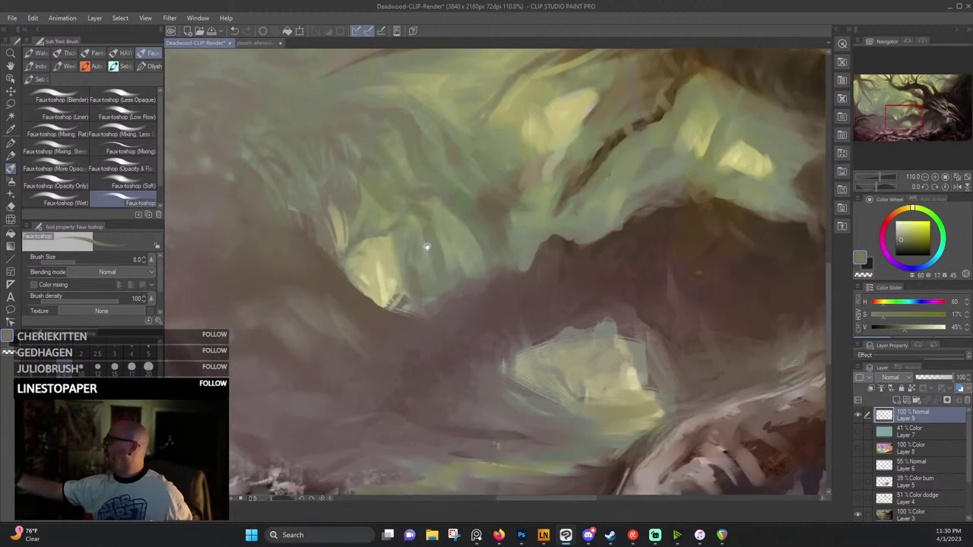
left_click(393, 234, "alt")
left_click(400, 295, "alt")
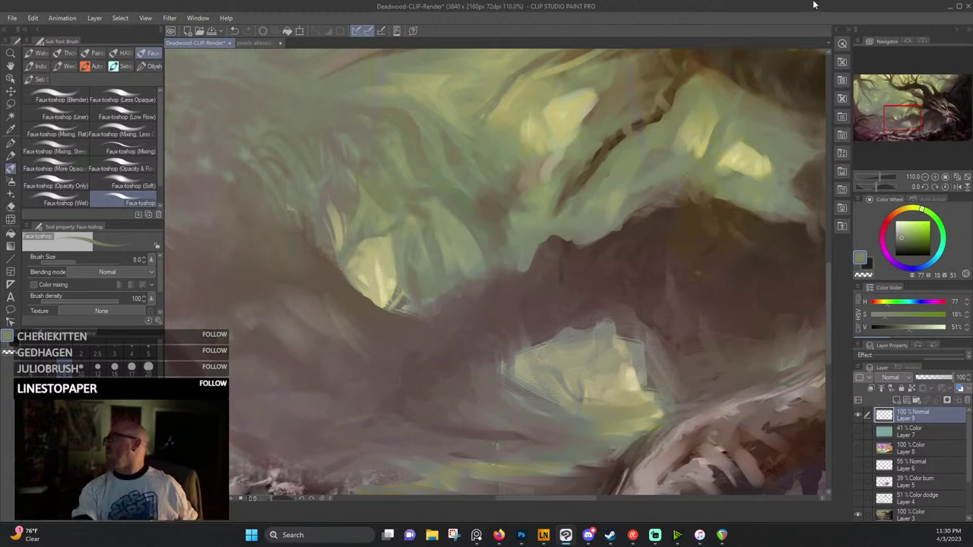
Rework the lower-left outline of the pale root knot against the hollow with sampled dark and medium brown tones.
scroll(624, 122, "down", 3)
scroll(532, 251, "down", 4)
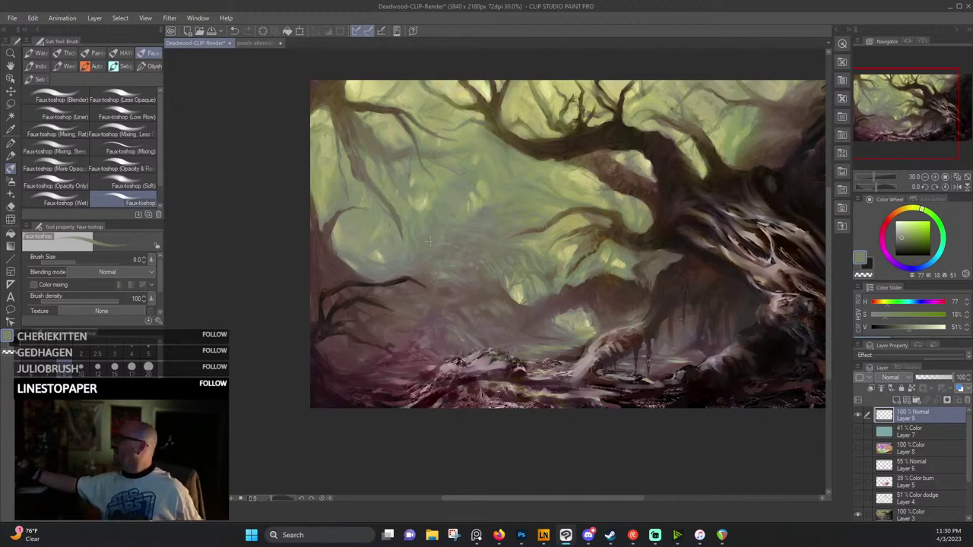
left_click_drag(734, 340, 604, 290)
scroll(604, 290, "up", 3)
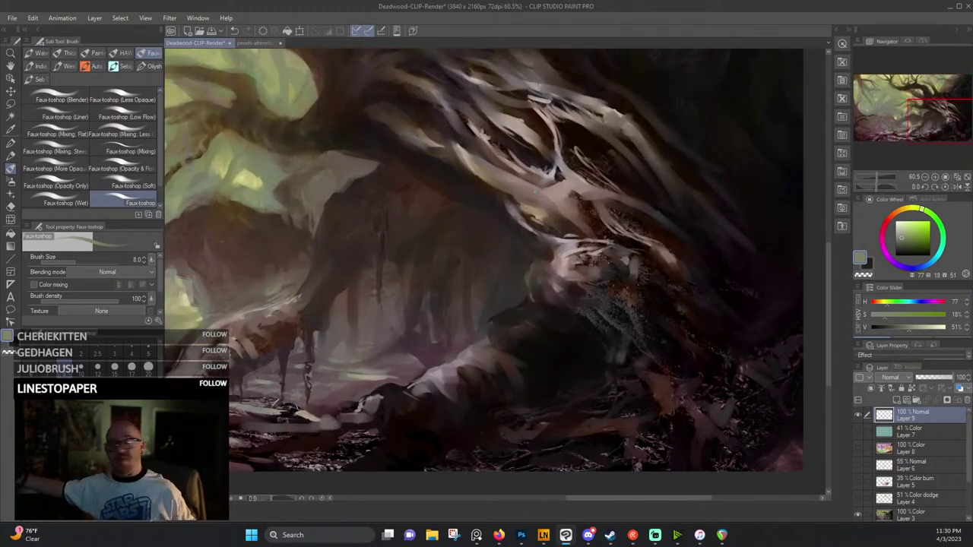
left_click(531, 295, "alt")
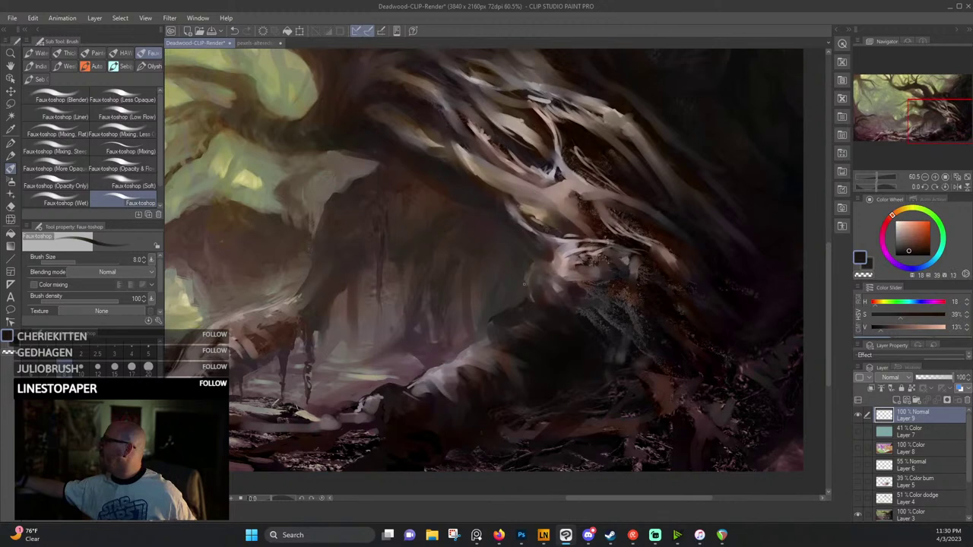
left_click(528, 298, "alt")
left_click(530, 277, "alt")
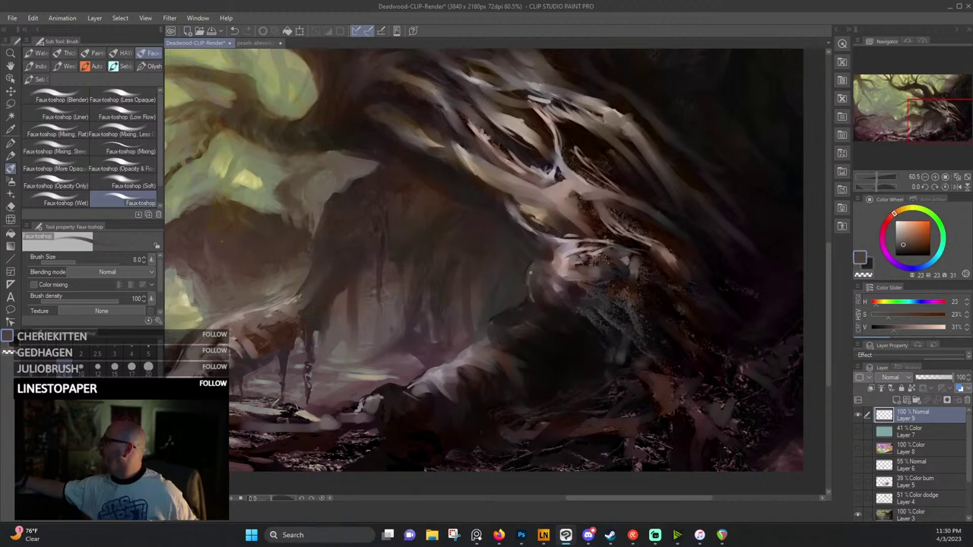
Clean up the hollow's edge beneath the root just above the pale knot with sampled brown and near-black red tones.
left_click(529, 254, "alt")
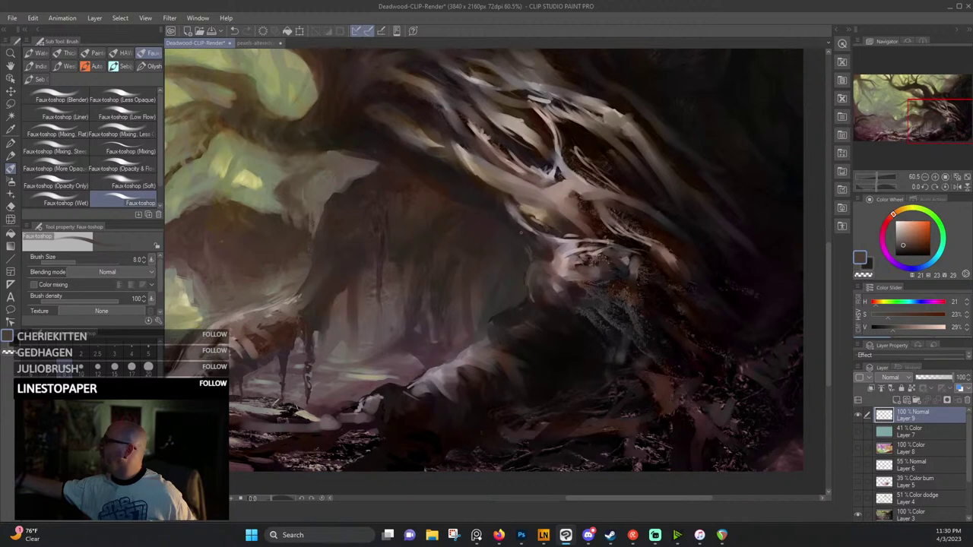
left_click(519, 231, "alt")
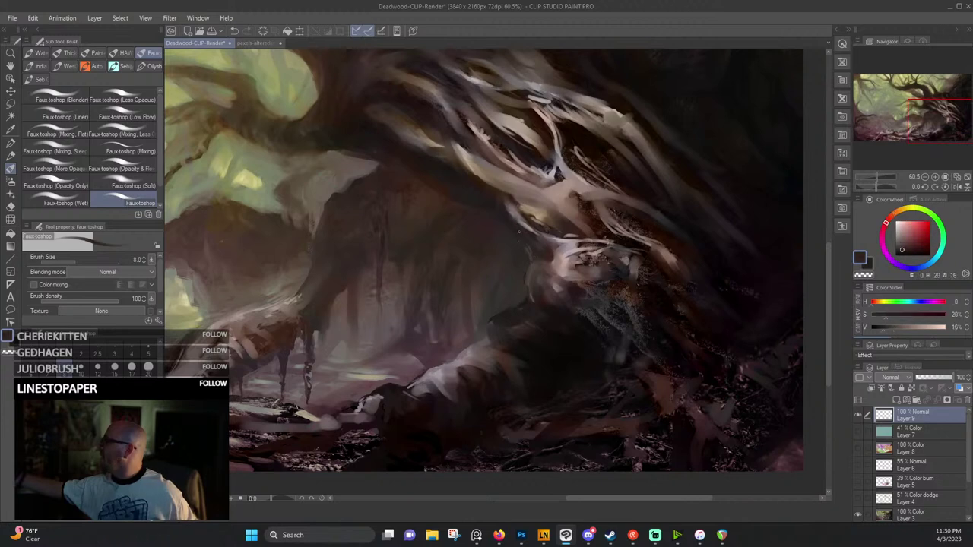
left_click(529, 253, "alt")
left_click(518, 231, "alt")
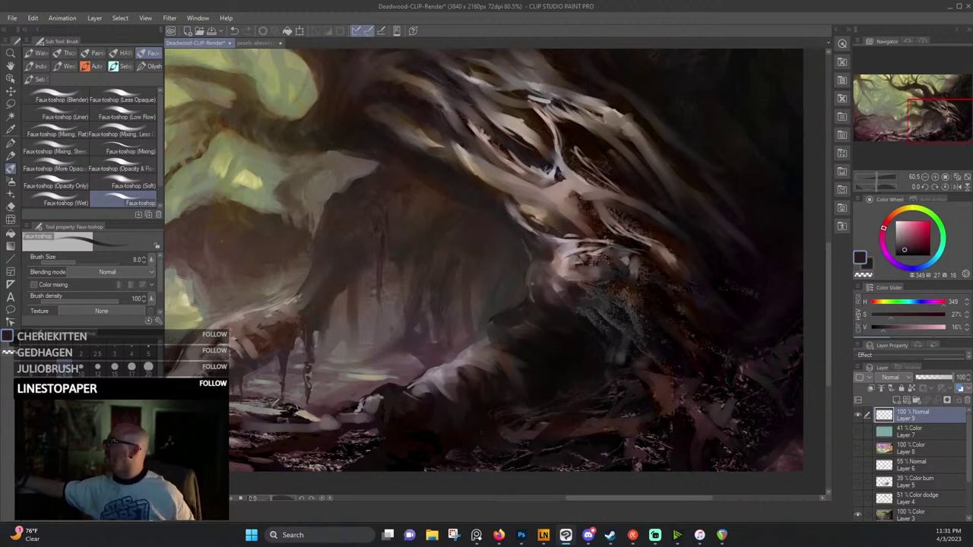
Model the shadowed underside and left face of the pale root knot with sampled near-black and reddish-brown tones.
left_click(534, 297, "alt")
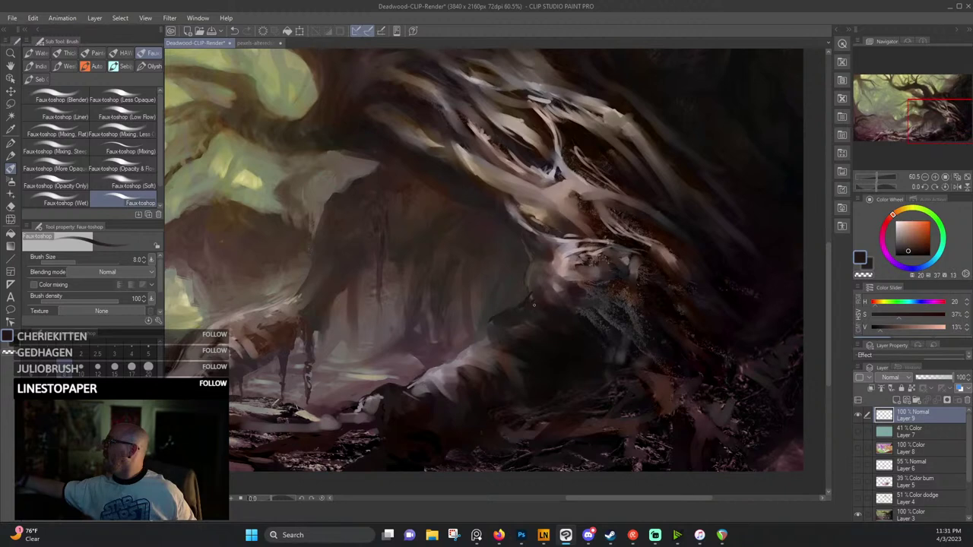
left_click(529, 285, "alt")
left_click(545, 304, "alt")
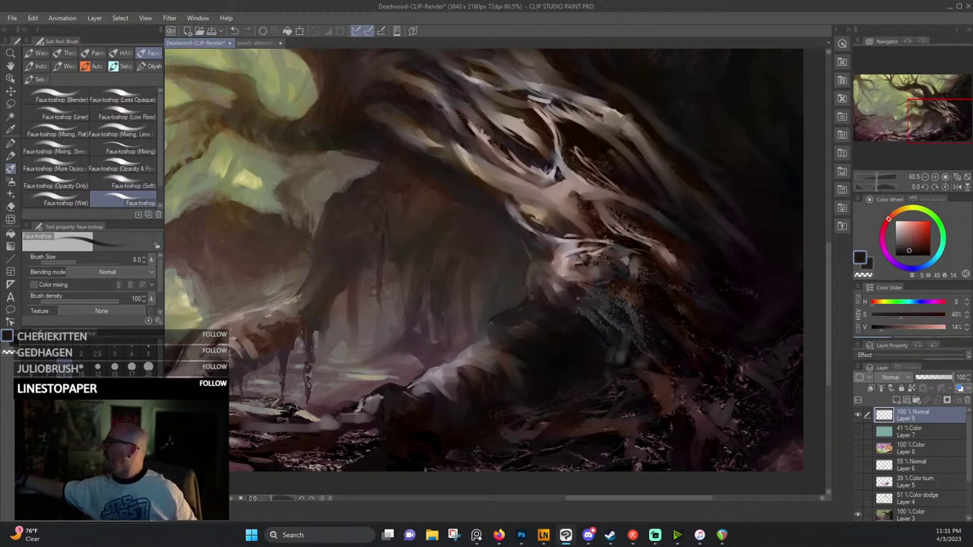
left_click(554, 279, "alt")
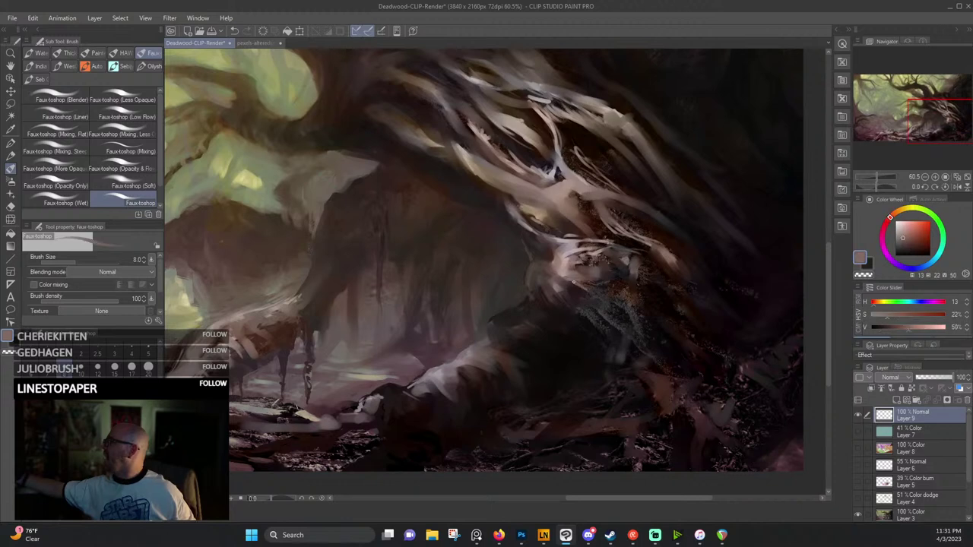
left_click(565, 281, "alt")
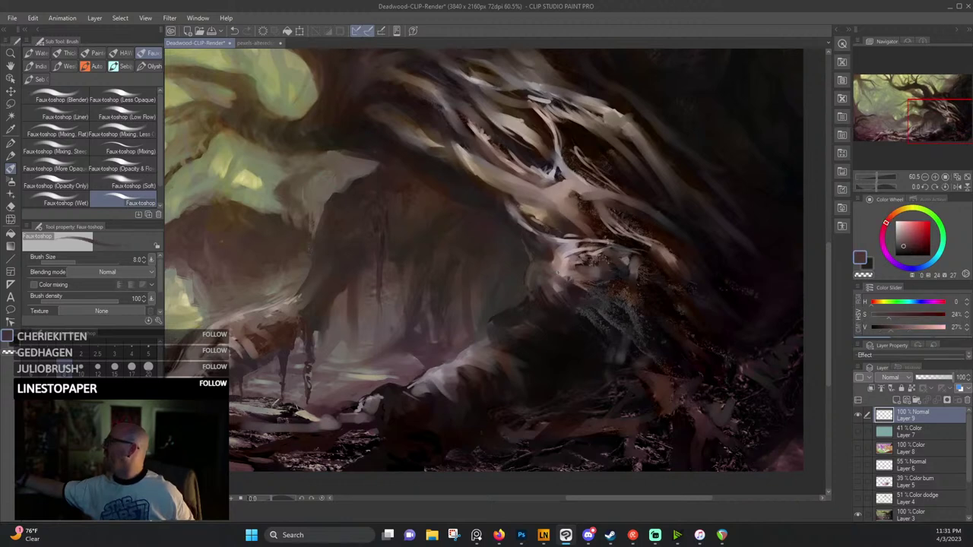
left_click(553, 267, "alt")
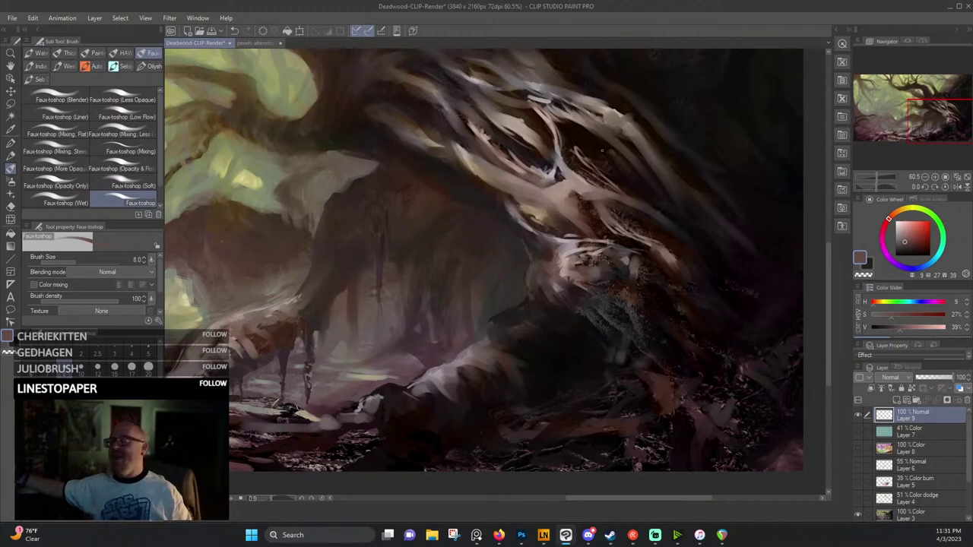
Define the upper rim of the root knot with sampled pale pinkish-grey highlights and a dark reddish-brown accent.
left_click(558, 241, "alt")
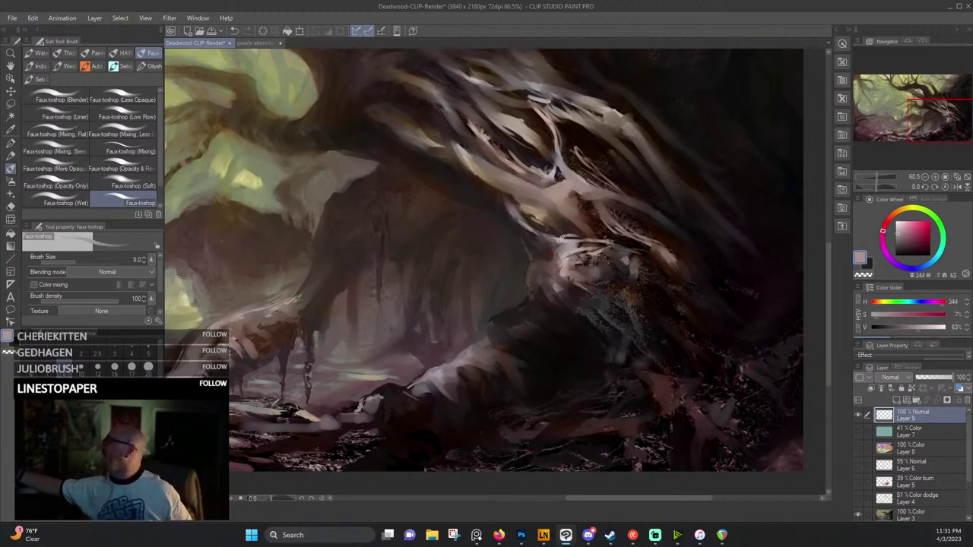
left_click_drag(554, 247, 564, 246)
left_click(581, 245, "alt")
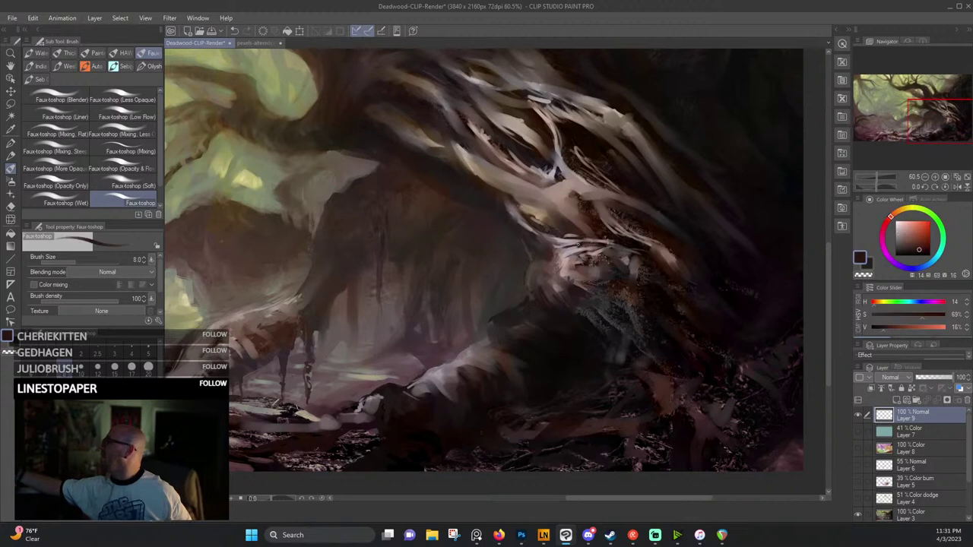
left_click(563, 237, "alt")
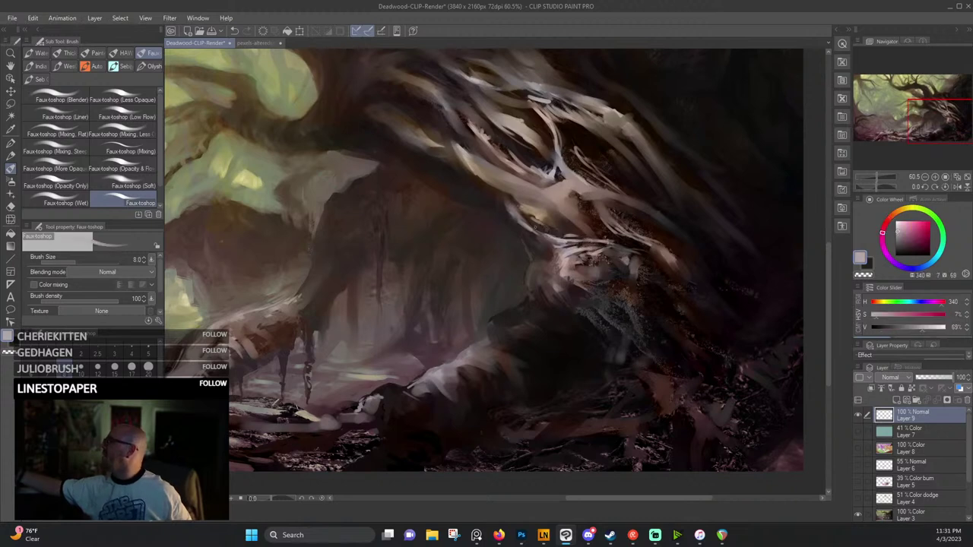
Darken the lower edge of the root leading down to the knot with sampled dark brown tones.
left_click(526, 202, "alt")
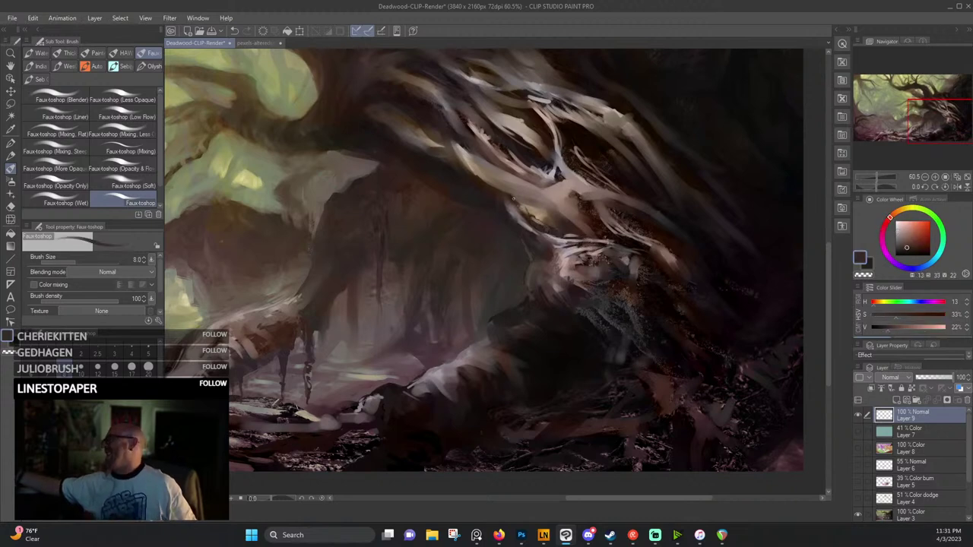
left_click(517, 200, "alt")
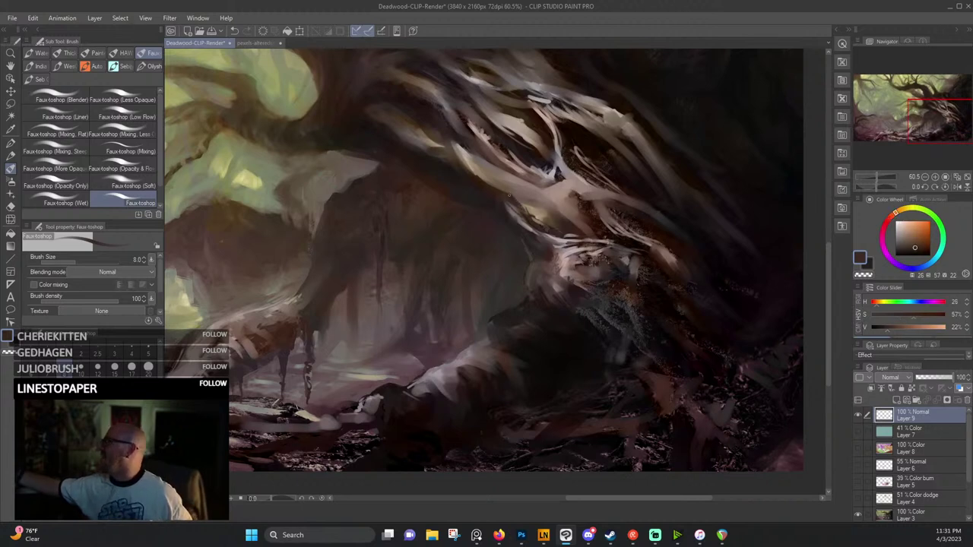
key("alt")
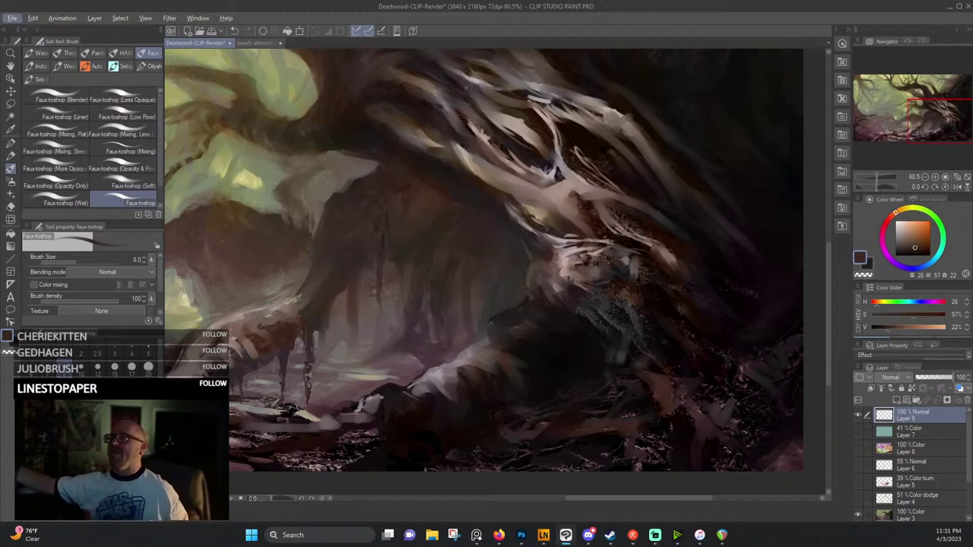
Refine the upper-left root strands with sampled greyish-brown lights and dark reddish-brown shadows.
left_click_drag(454, 155, 464, 206)
left_click(433, 191, "alt")
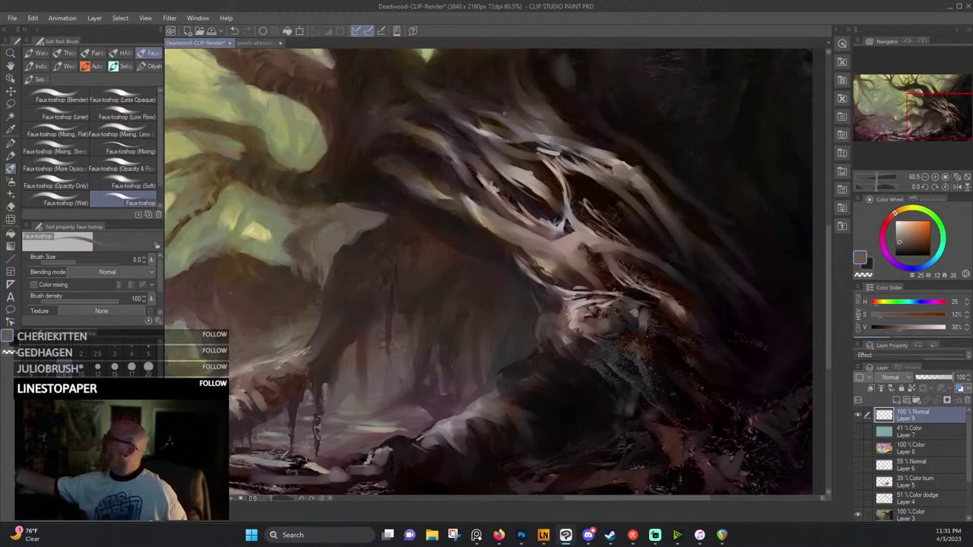
left_click(455, 150, "alt")
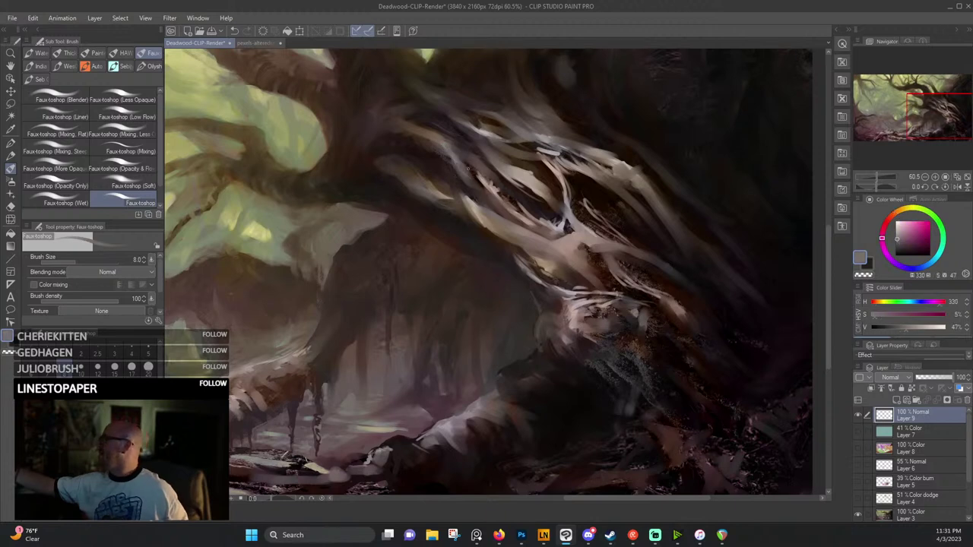
left_click(465, 184, "alt")
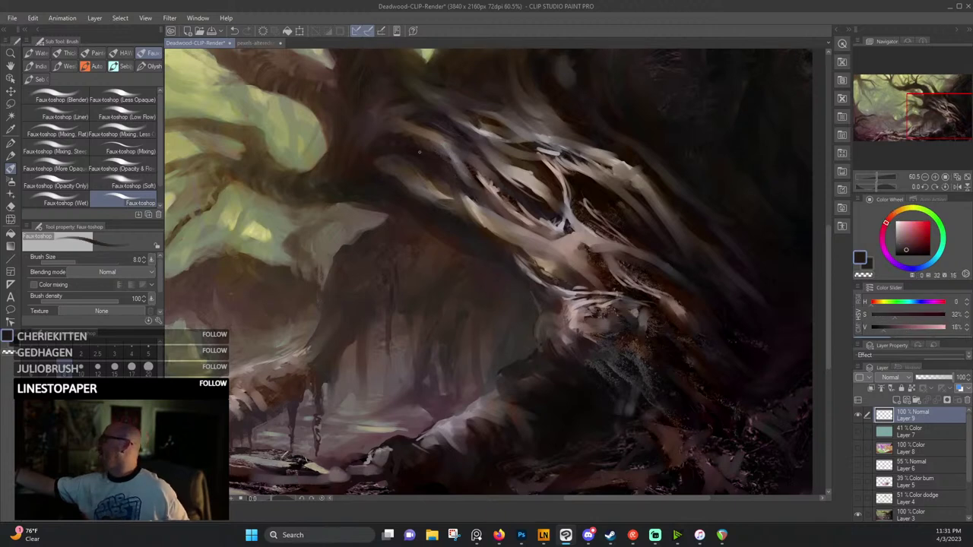
left_click(420, 153, "alt")
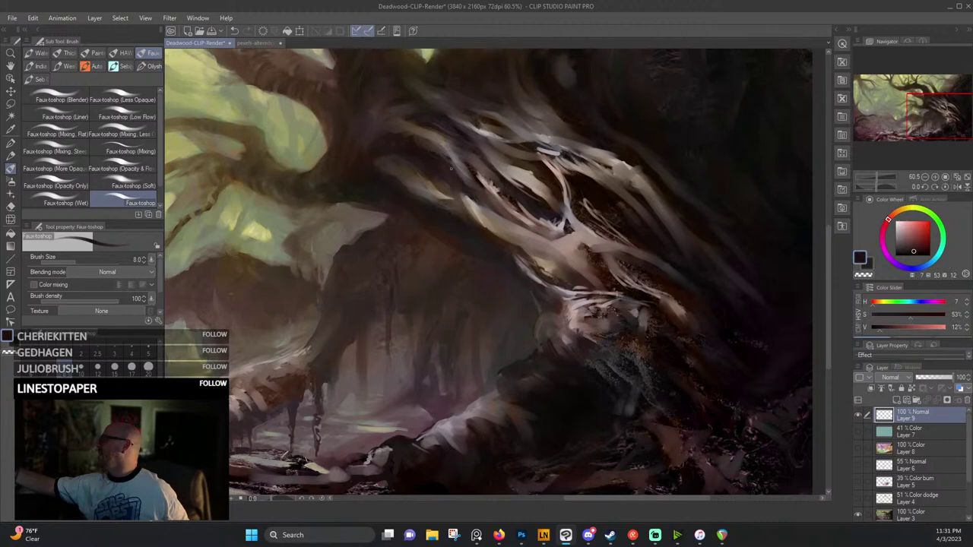
left_click(434, 155, "alt")
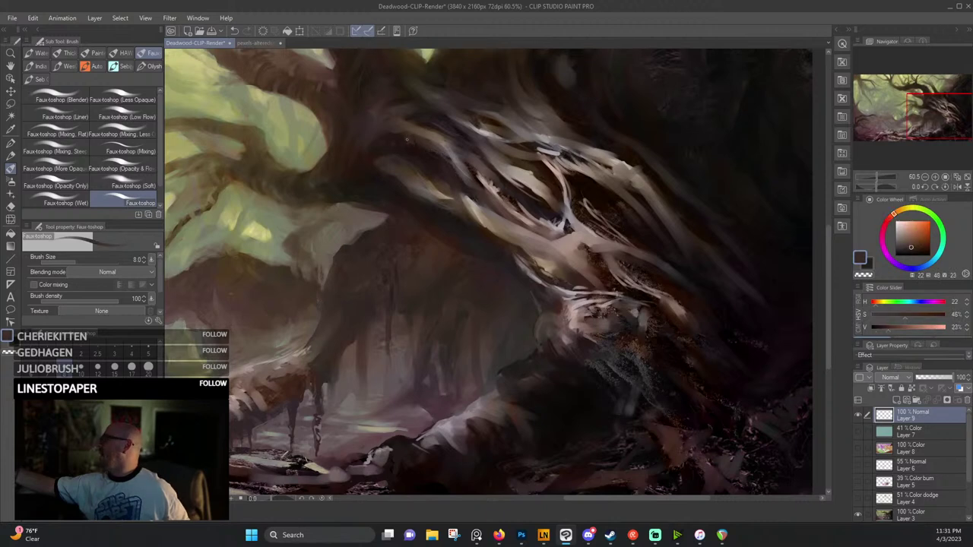
Blend the dark trunk area to the left of the root strands with sampled deep brown tones.
left_click(393, 130, "alt")
left_click(364, 148, "alt")
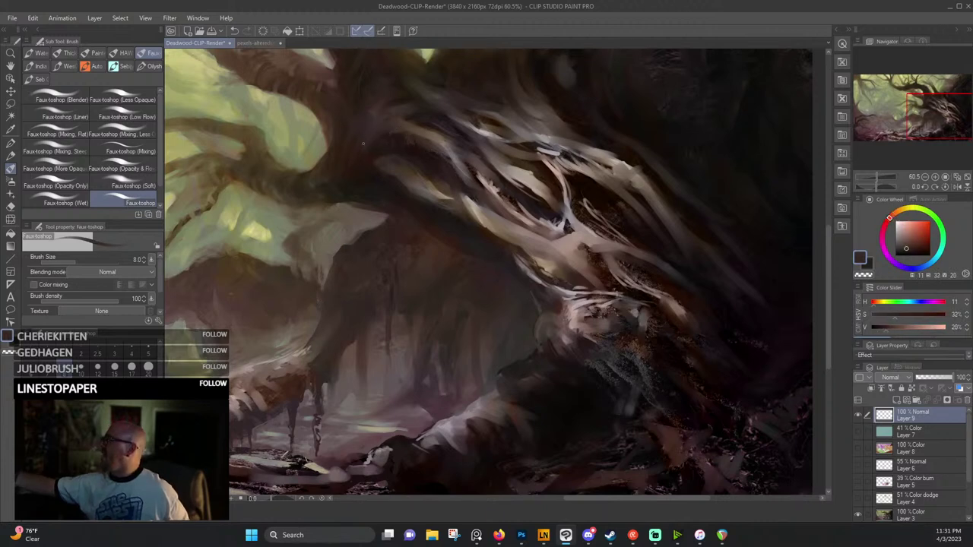
left_click(347, 158, "alt")
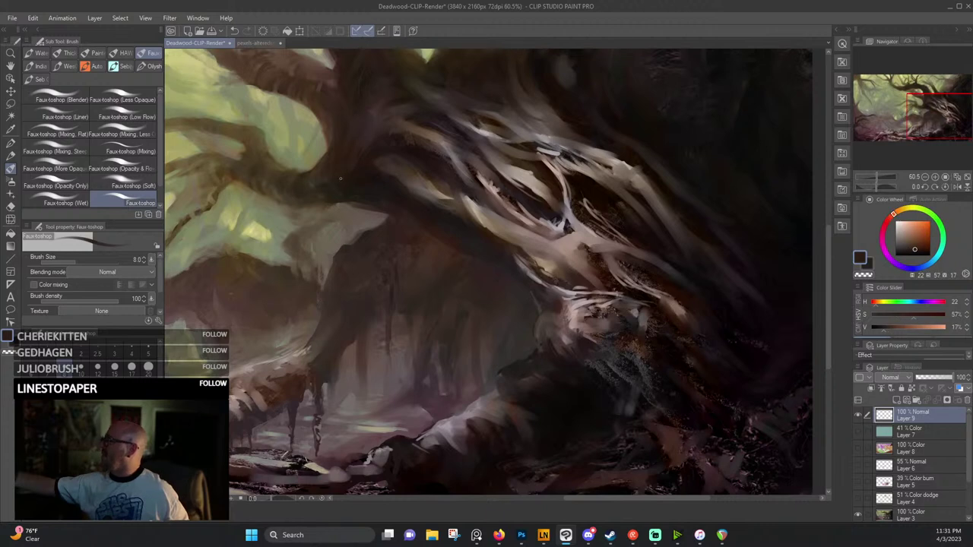
left_click(328, 175, "alt")
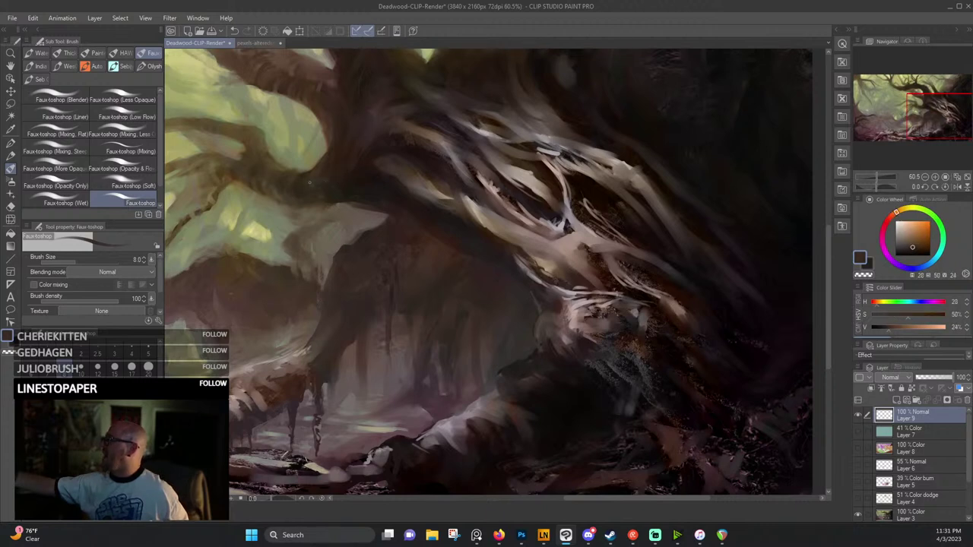
Blend the trunk's left side beside the green light opening with sampled dark and reddish brown tones.
left_click_drag(393, 172, 498, 244)
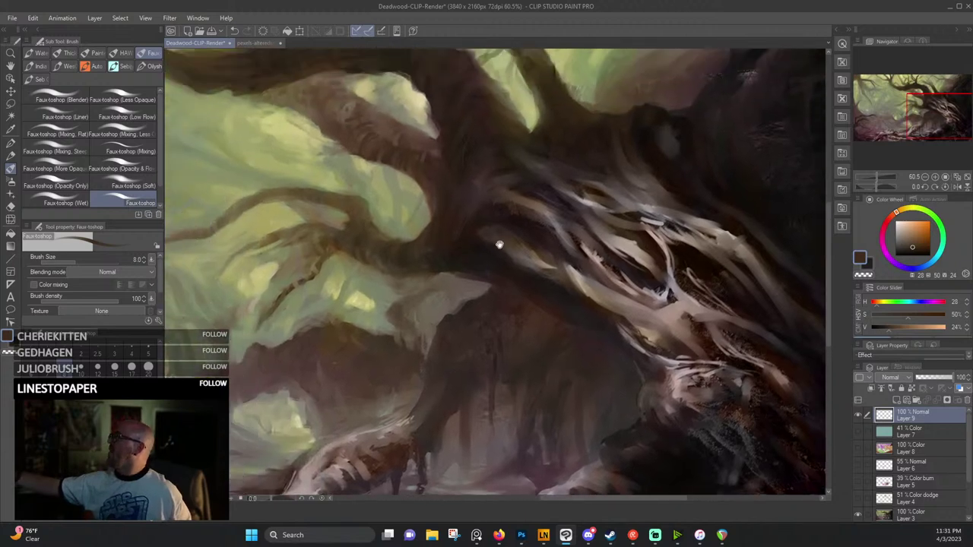
left_click(436, 202, "alt")
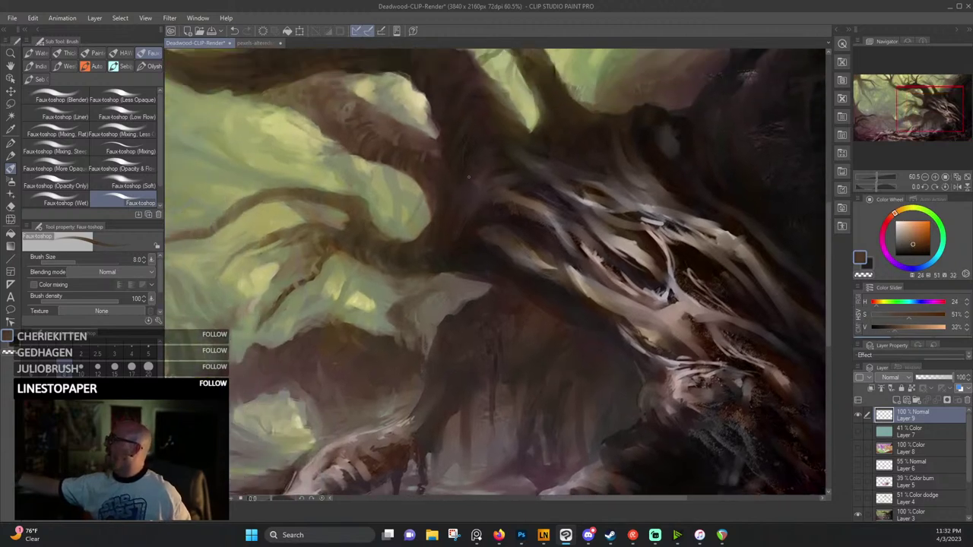
left_click(450, 164, "alt")
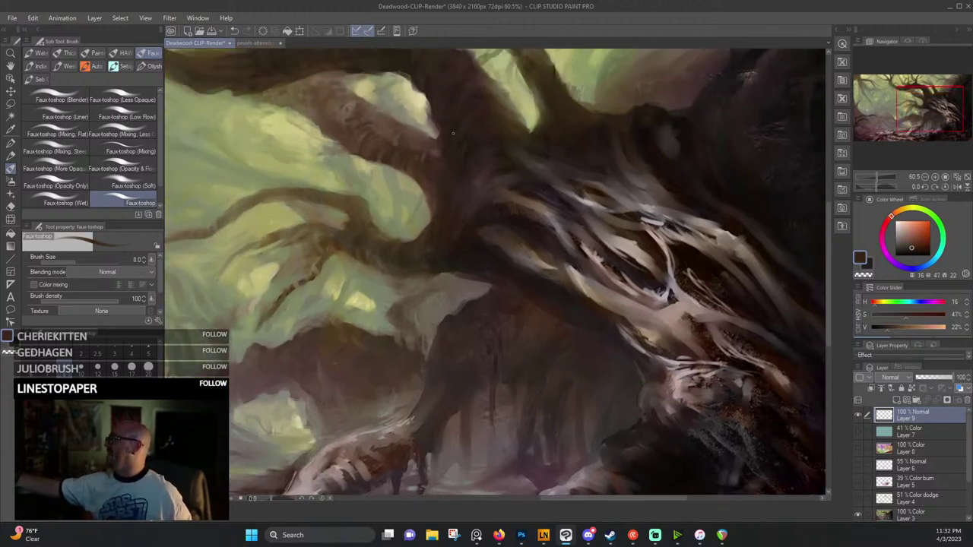
left_click(466, 142, "alt")
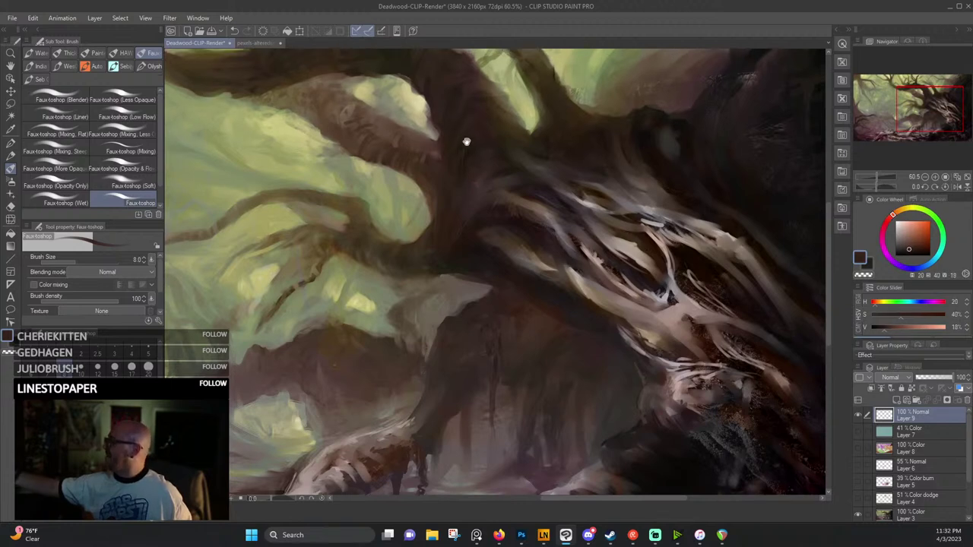
Smooth the upper bend of the trunk where the main branch begins with sampled deep brown tones.
left_click_drag(466, 141, 458, 278)
left_click(429, 194, "alt")
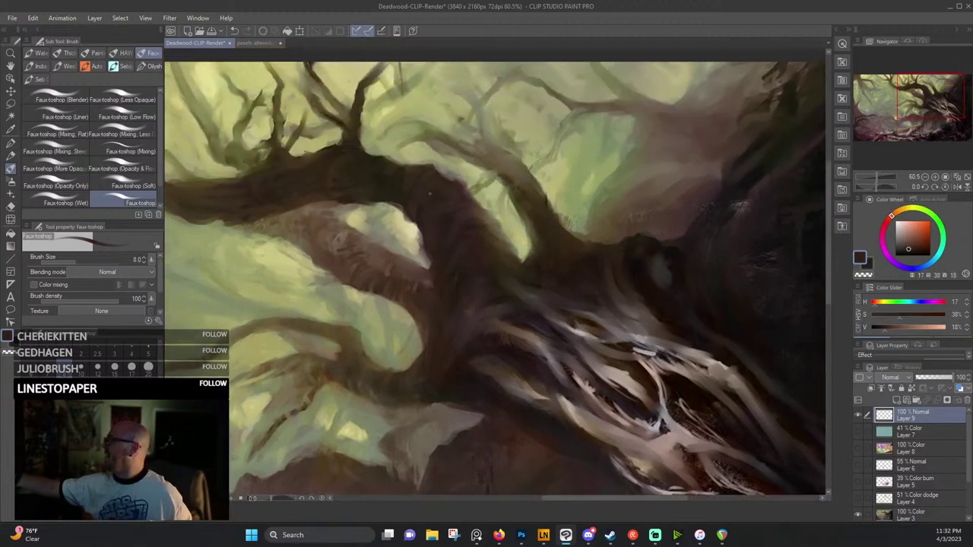
left_click(401, 191, "alt")
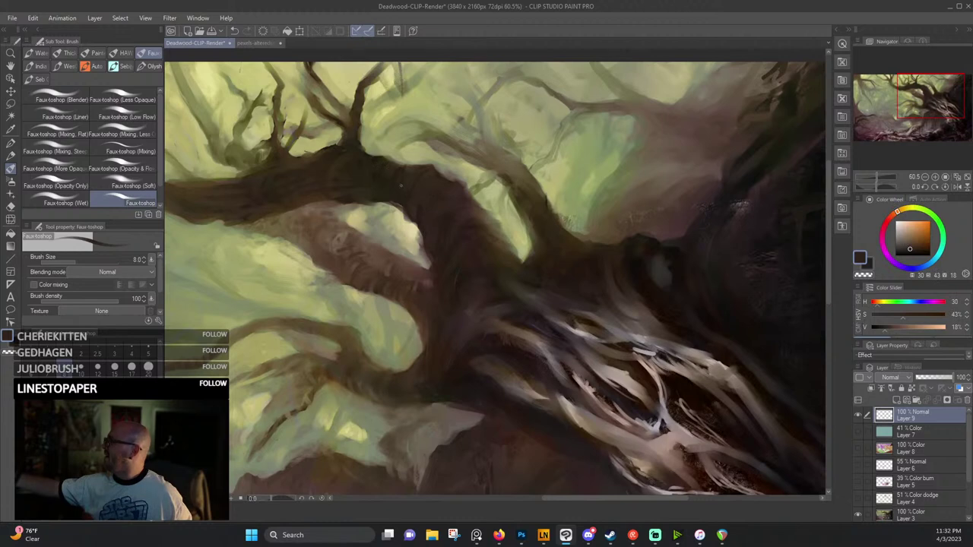
Clean up the background around the upright forked branch above the trunk bend with sampled olive and pale yellow-green tones.
left_click_drag(393, 183, 423, 259)
left_click(319, 207, "alt")
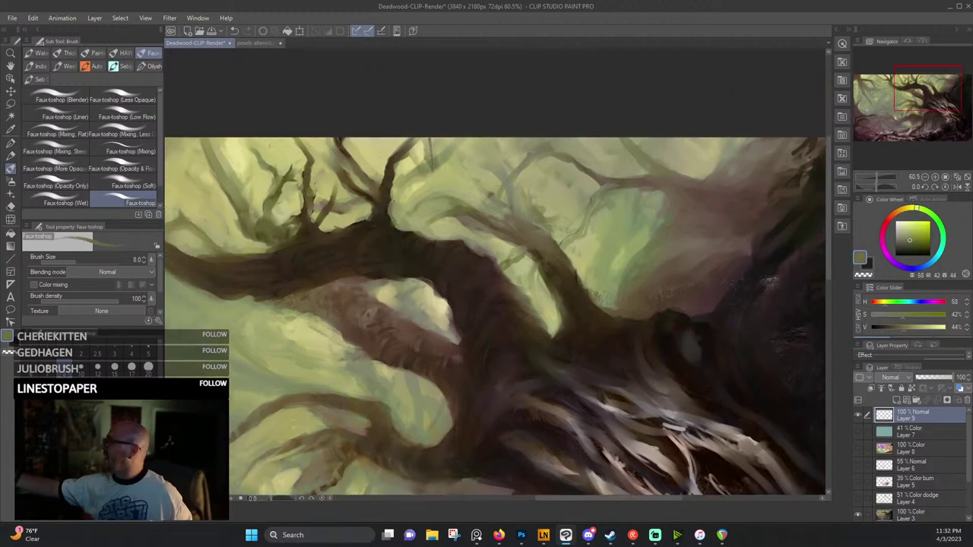
left_click(393, 195, "alt")
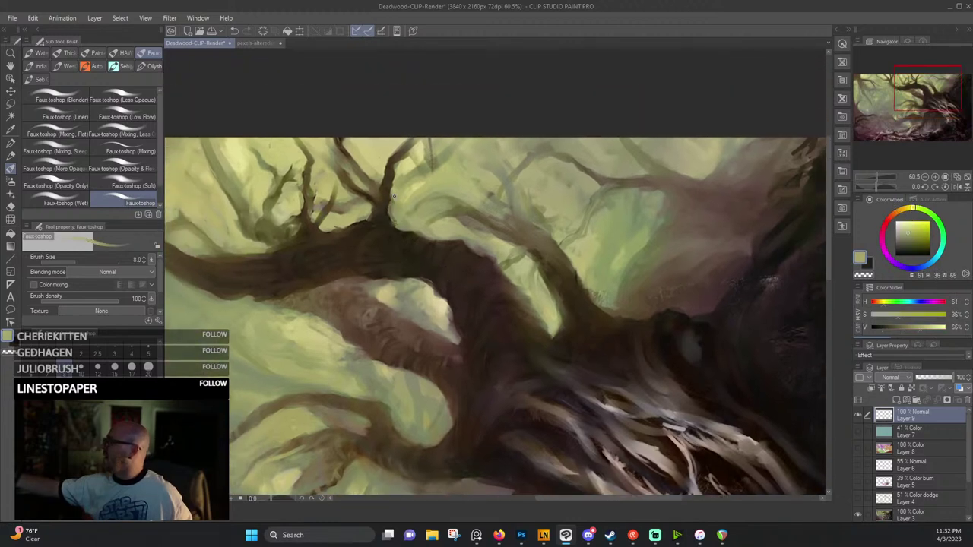
left_click_drag(394, 196, 393, 219)
left_click(403, 228, "alt")
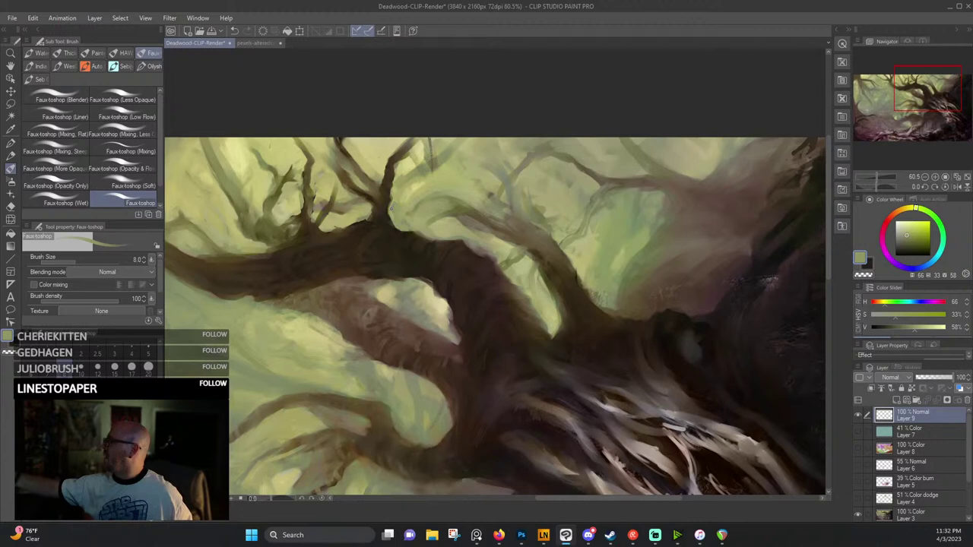
left_click(396, 186, "alt")
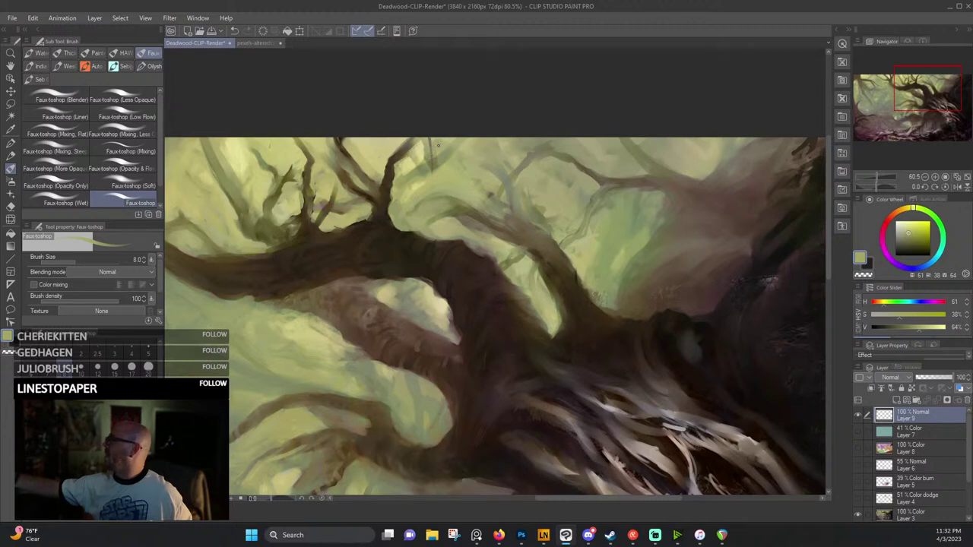
left_click(443, 151, "alt")
left_click_drag(418, 143, 428, 149)
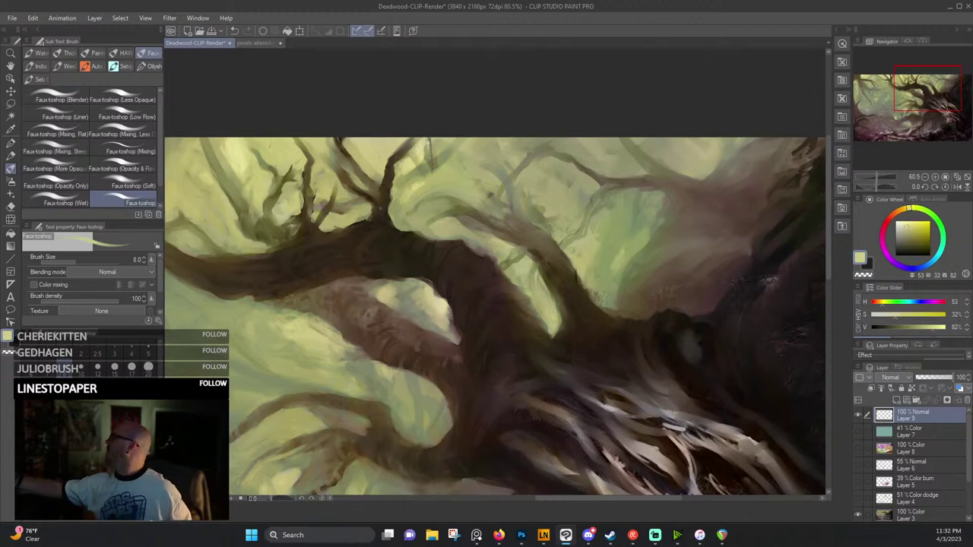
Refine the light gaps around the small twigs rising from the middle of the main branch with sampled yellow-greens and olive.
left_click_drag(445, 256, 580, 276)
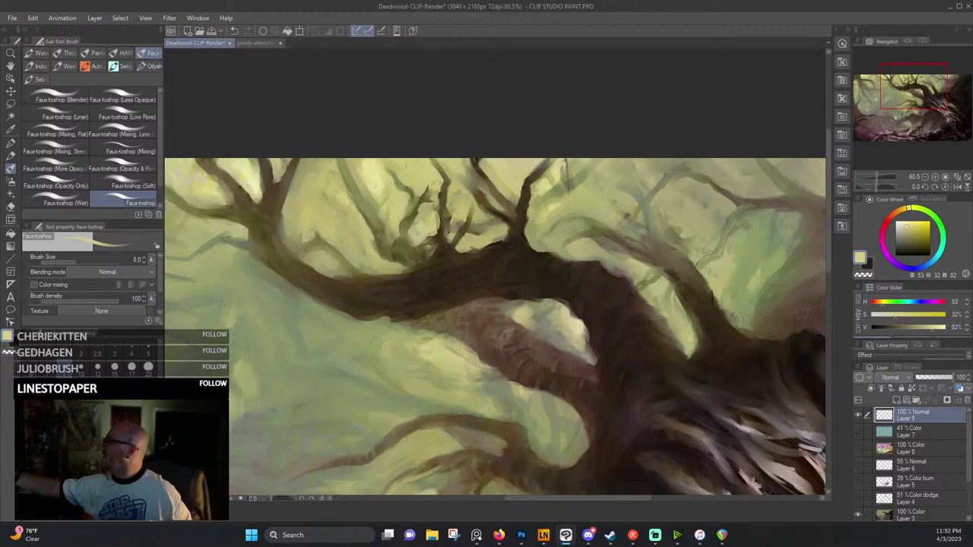
left_click(441, 206, "alt")
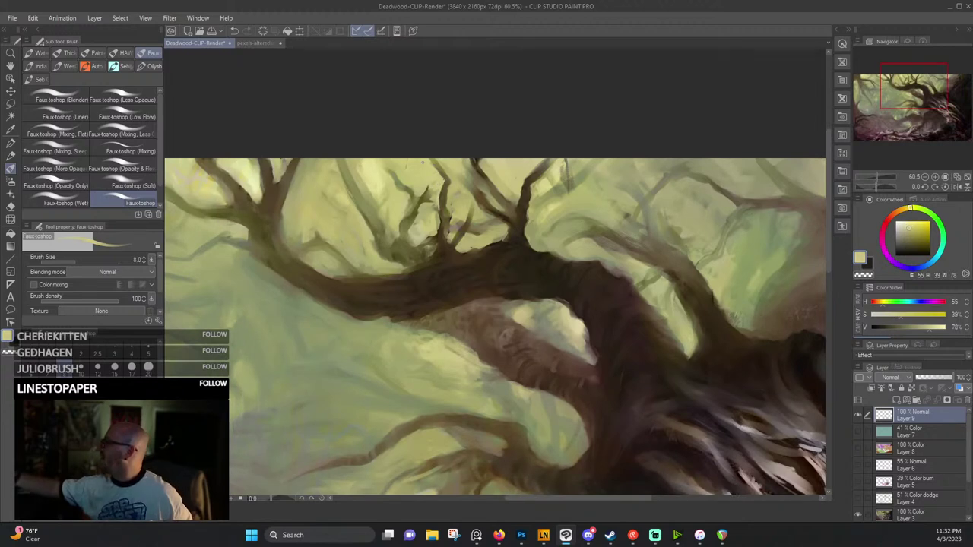
left_click(419, 160, "alt")
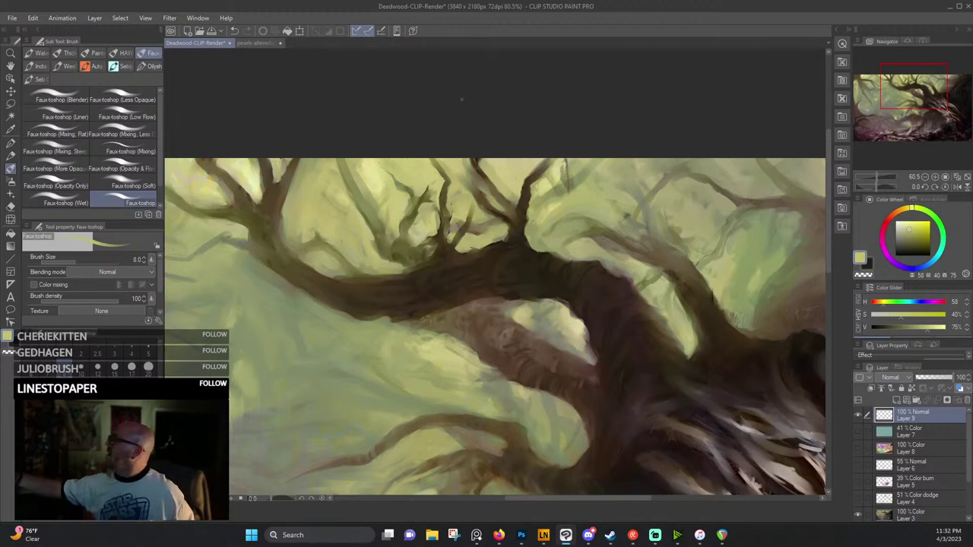
left_click(426, 206, "alt")
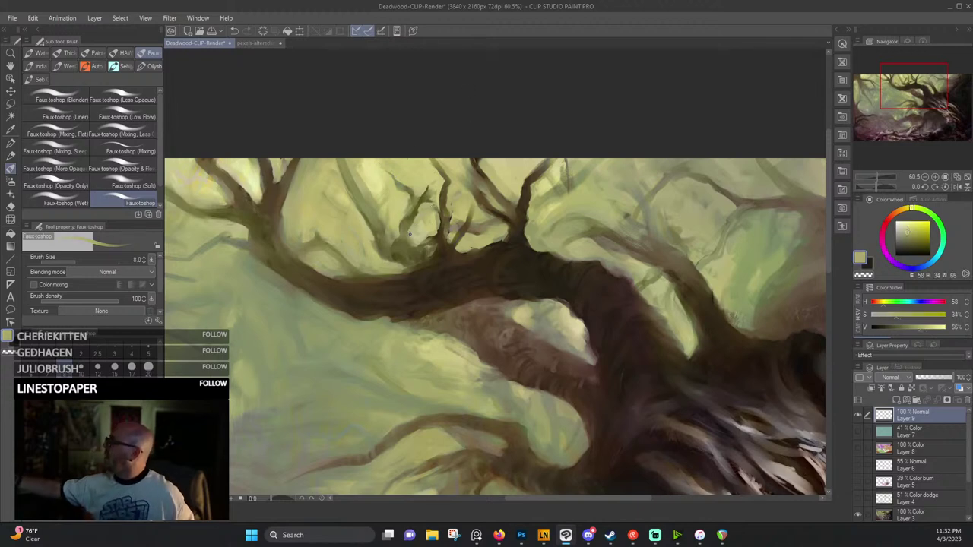
left_click(395, 228, "alt")
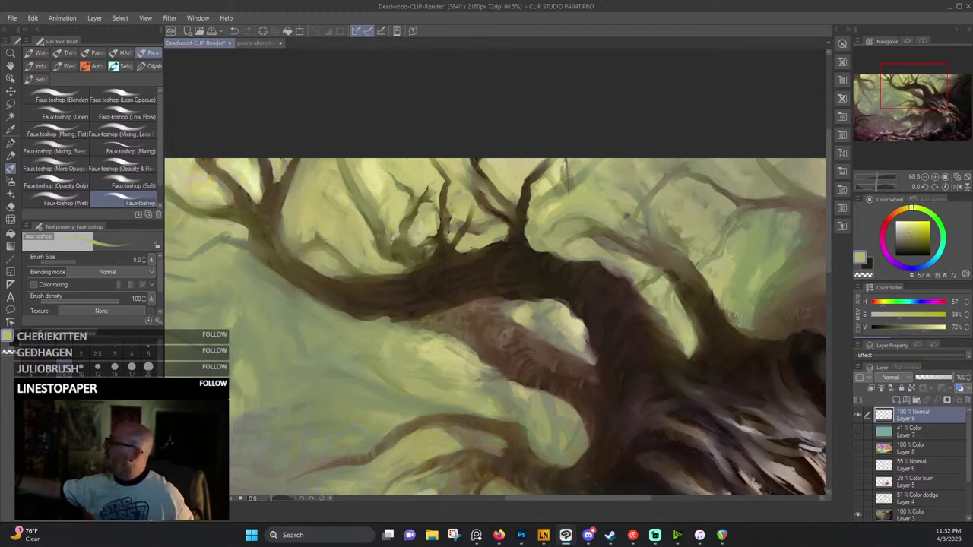
left_click(398, 241, "alt")
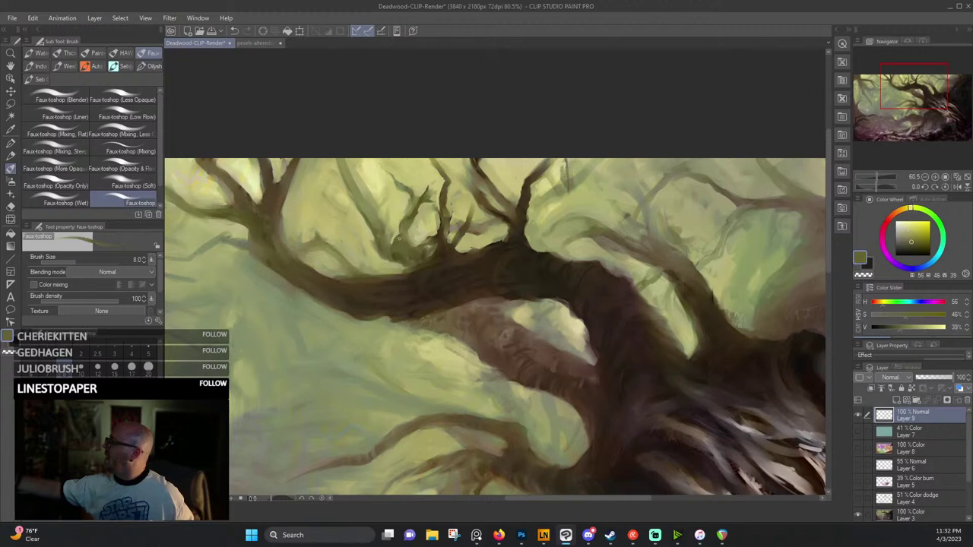
Define the fork at the main branch's left end with sampled olive-brown and fill the surrounding background with sampled yellow-greens.
left_click_drag(401, 238, 563, 286)
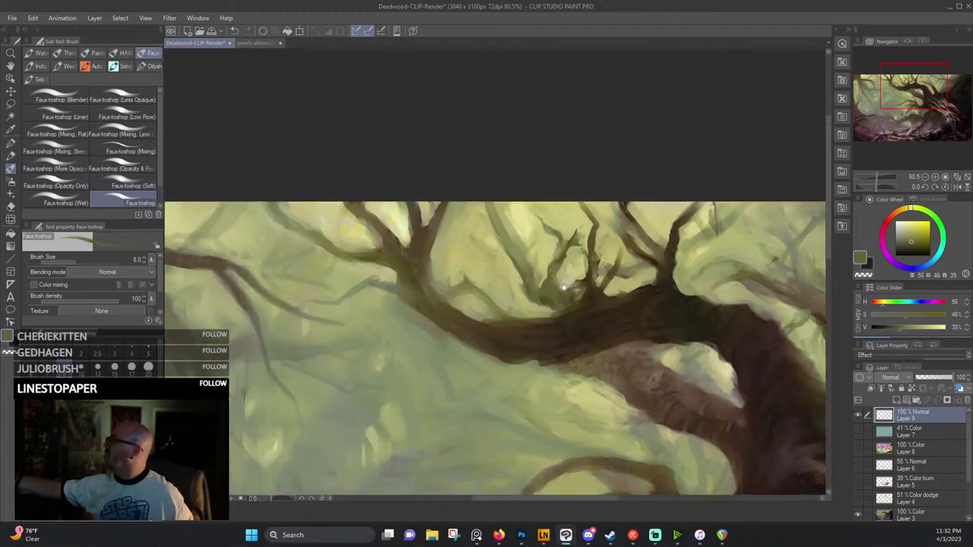
left_click(396, 247, "alt")
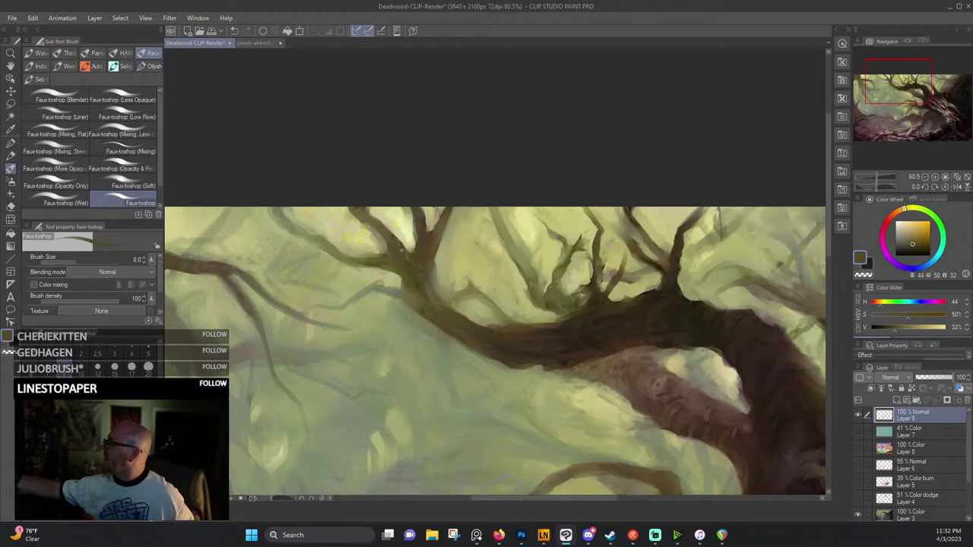
left_click(388, 234, "alt")
left_click(373, 249, "alt")
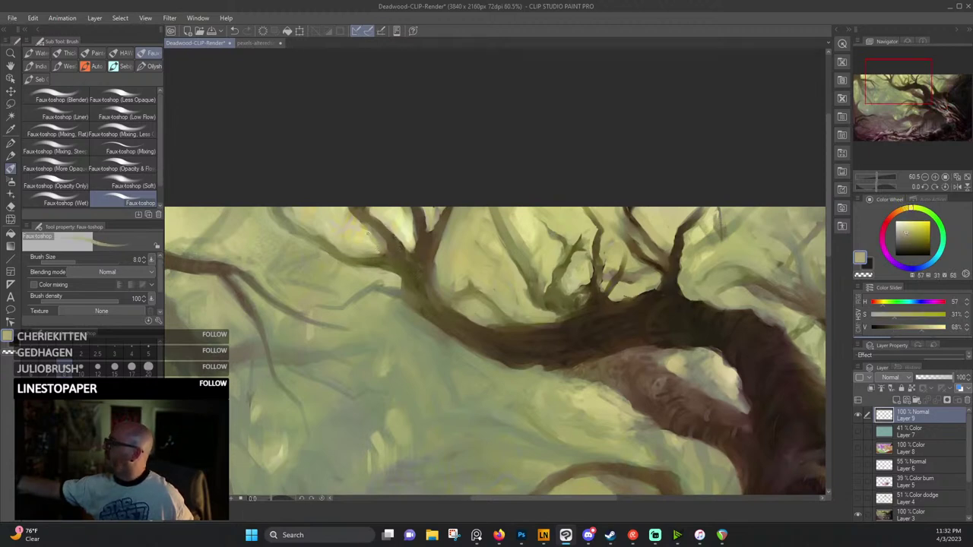
left_click(461, 278, "alt")
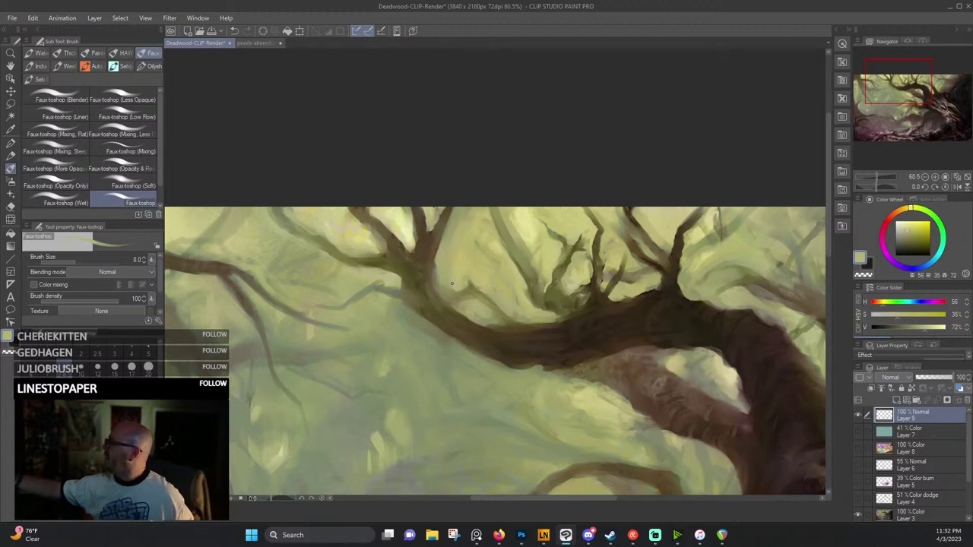
left_click(376, 284, "alt")
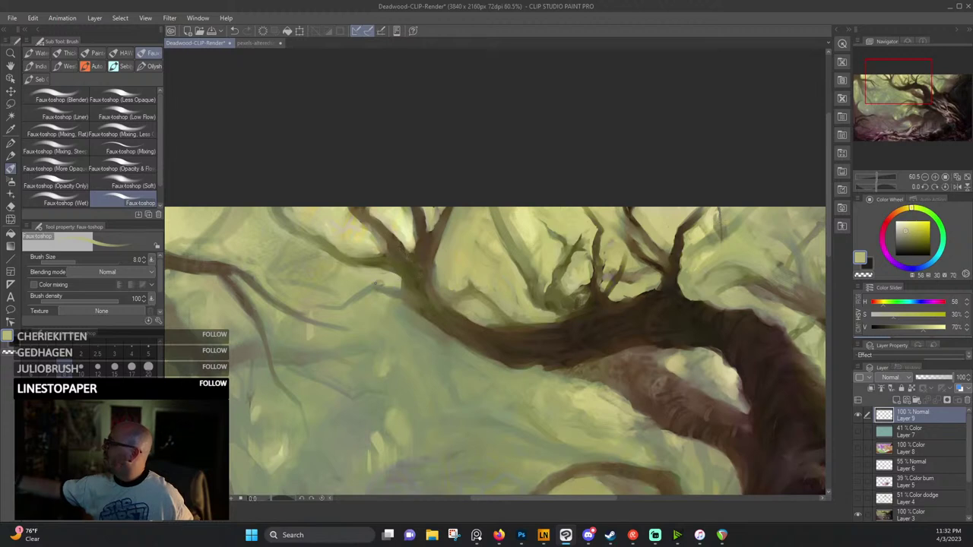
Refine the thin grey-green twig left of the fork with sampled grey-green and light yellow-green tones.
left_click_drag(372, 282, 503, 224)
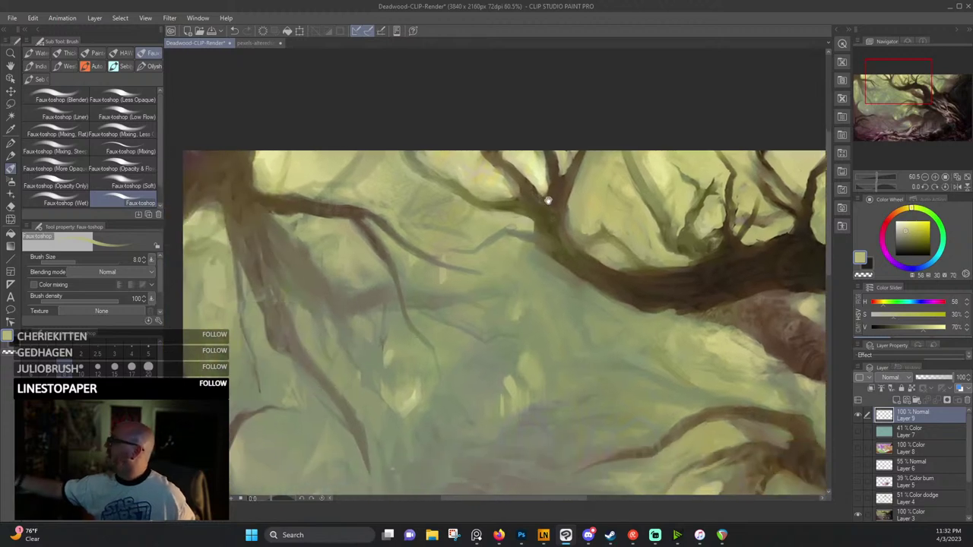
left_click(502, 224, "alt")
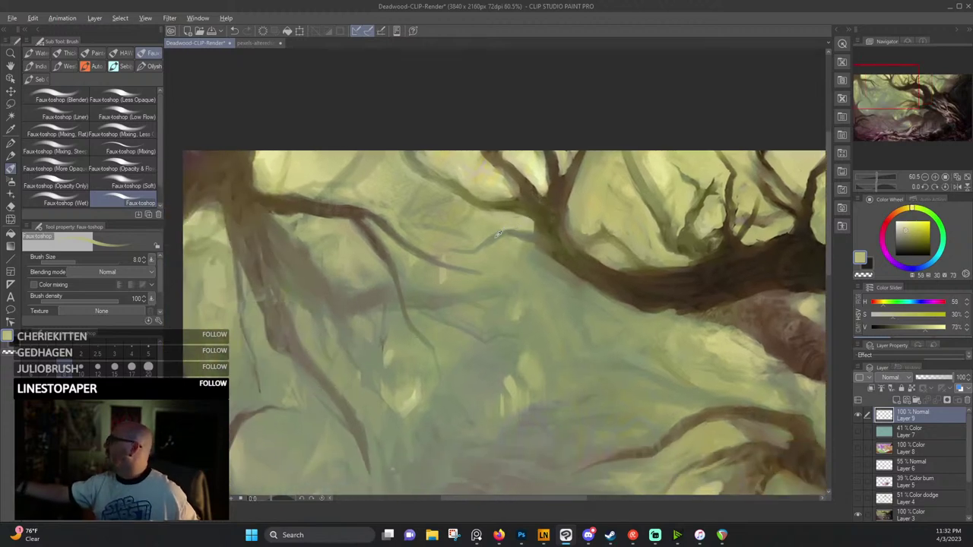
left_click(498, 233, "alt")
left_click(524, 232, "alt")
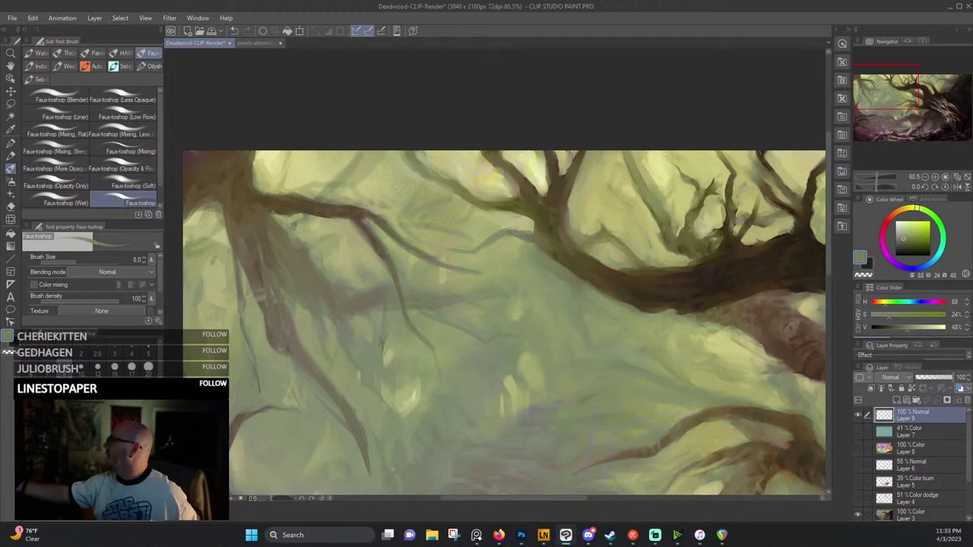
left_click(468, 253, "alt")
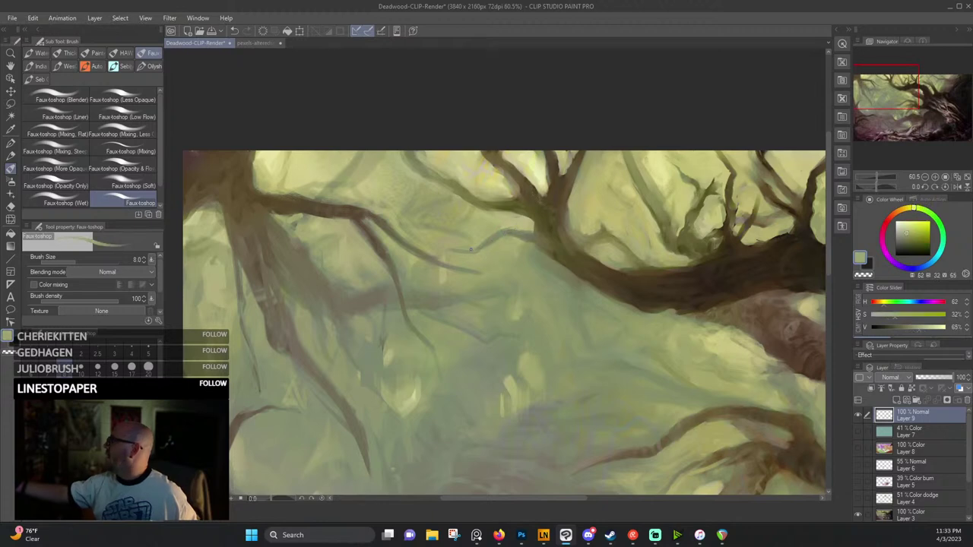
Taper the tip of the drooping brown branch from the left tree and soften its surroundings with sampled yellow-greens.
left_click(445, 283, "alt")
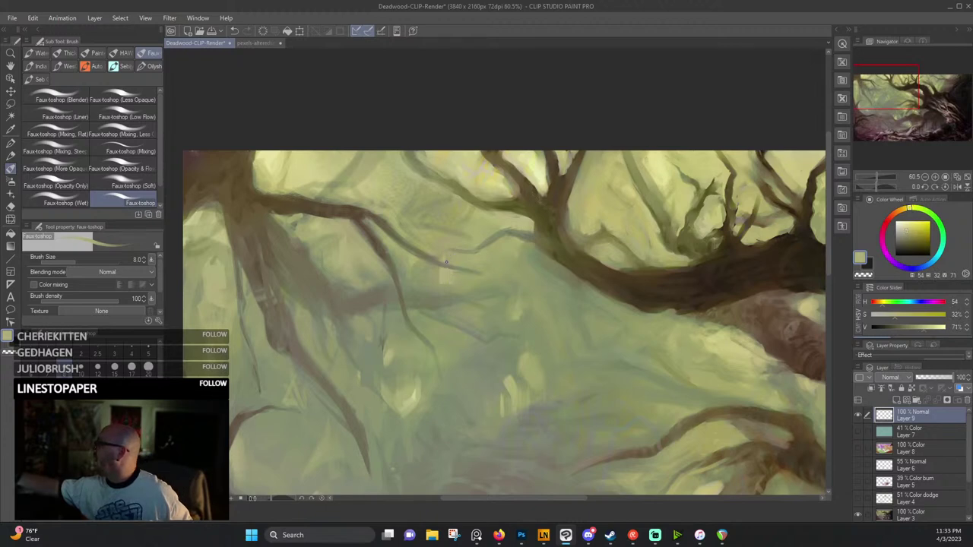
left_click(438, 263, "alt")
left_click(447, 258, "alt")
left_click(391, 219, "alt")
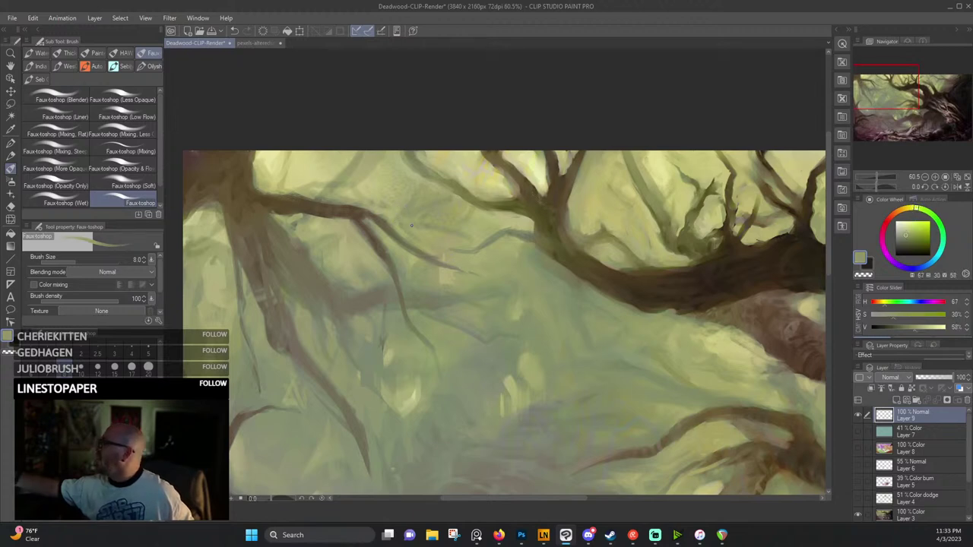
left_click(411, 225, "alt")
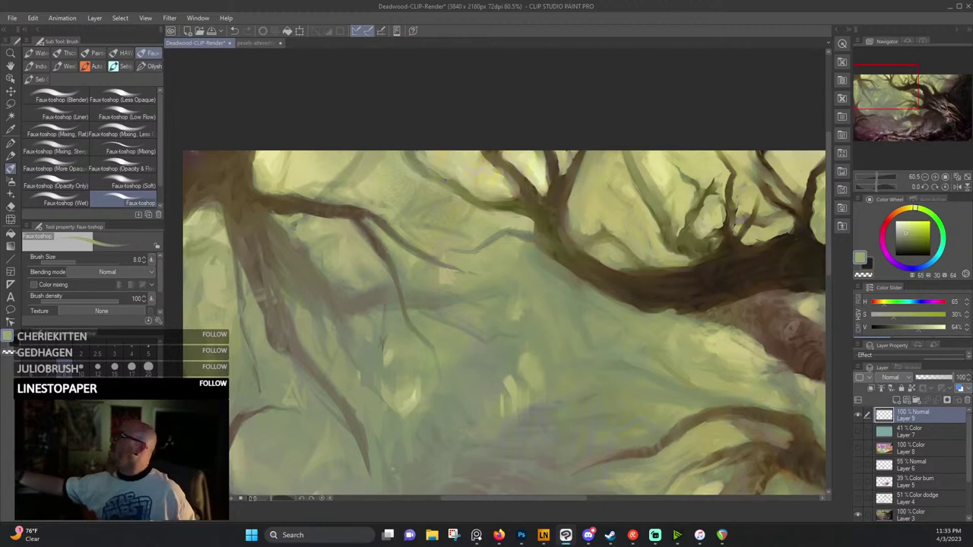
Refine the slender green branch curving up-left from the fork with sampled olive-greens and a pale yellow background tone.
left_click(413, 154, "alt")
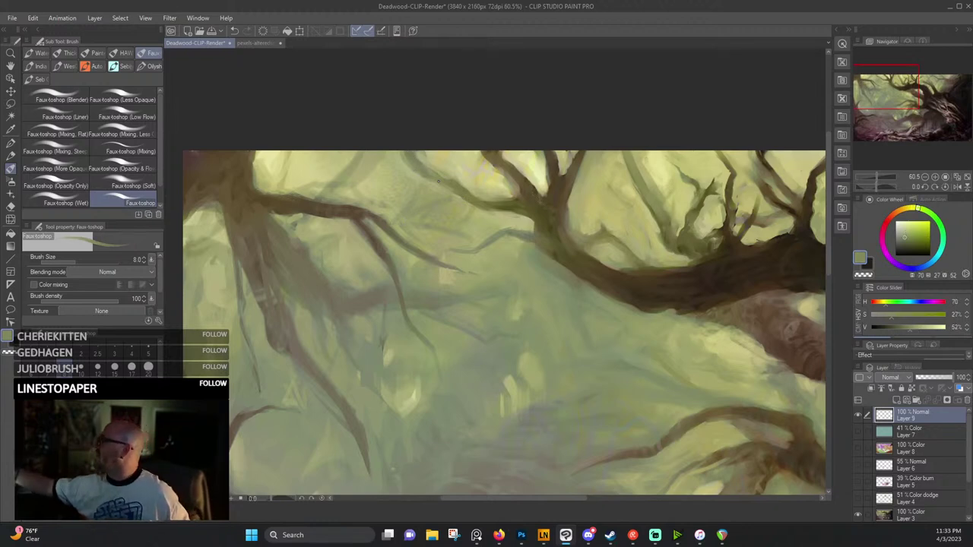
left_click(434, 172, "alt")
left_click(469, 191, "alt")
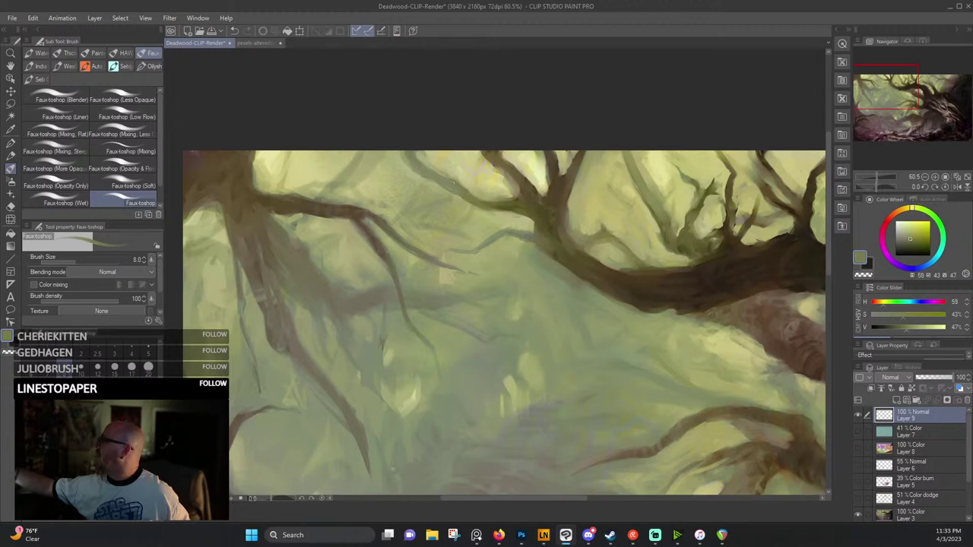
left_click(442, 160, "alt")
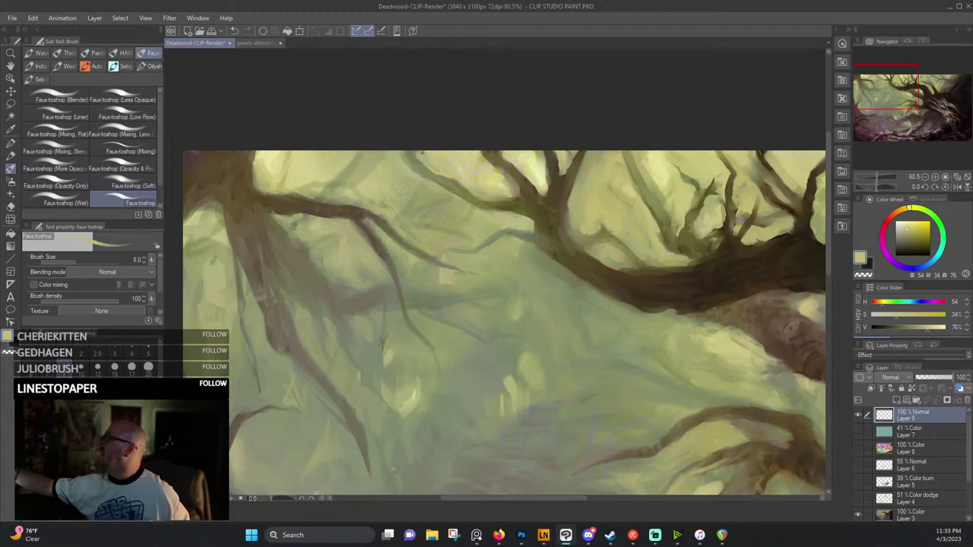
Brighten the background opening along the left tree trunk's right edge with sampled pale yellow tones.
left_click(283, 180, "alt")
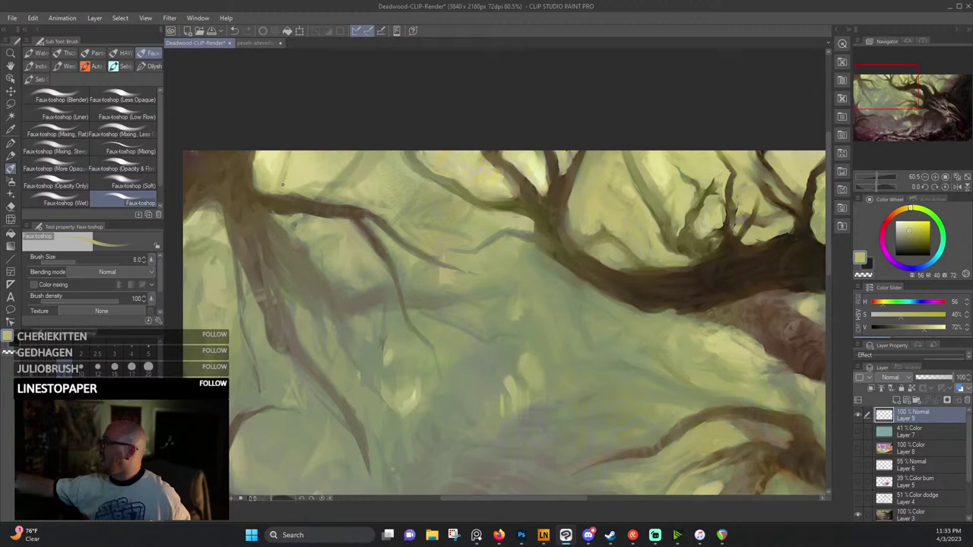
left_click(269, 158, "alt")
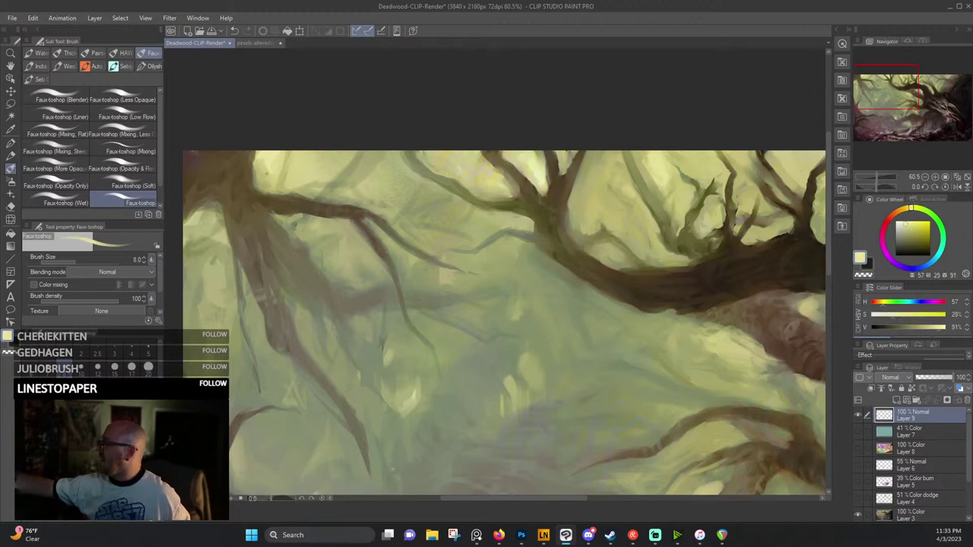
left_click(266, 174, "alt")
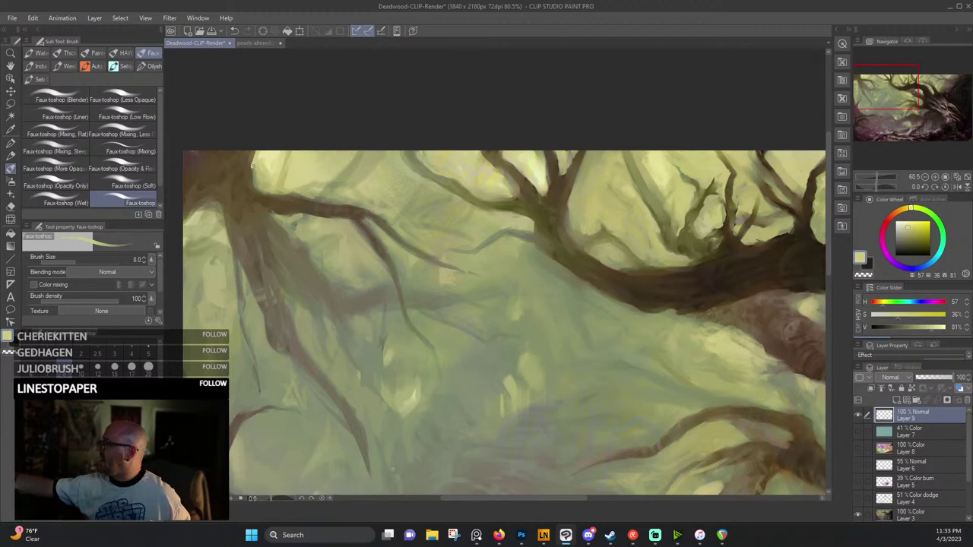
Refine the lower edge of the left tree's crown of roots beside the canvas border with sampled browns and pale yellow tones.
left_click(254, 164, "alt")
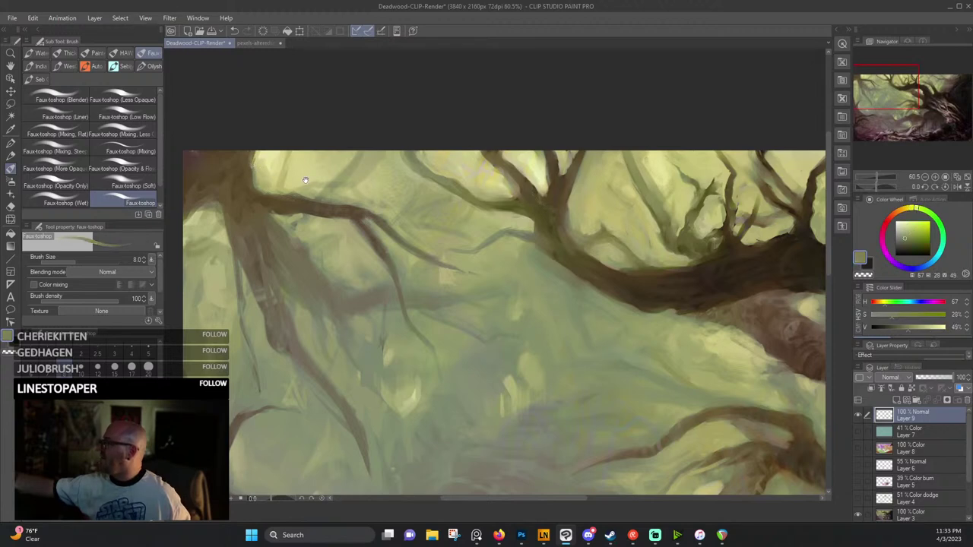
left_click_drag(218, 211, 303, 218)
left_click(302, 216, "alt")
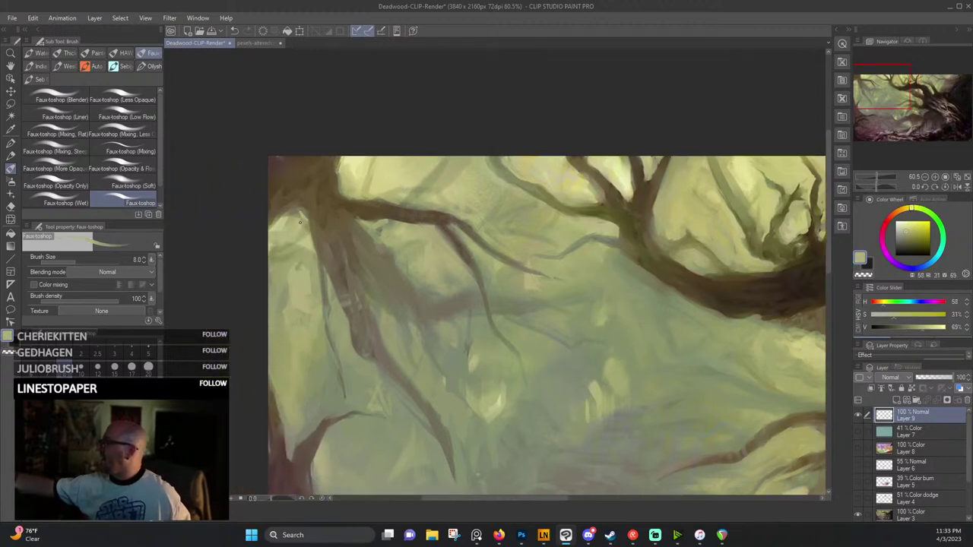
left_click(301, 218, "alt")
left_click(302, 214, "alt")
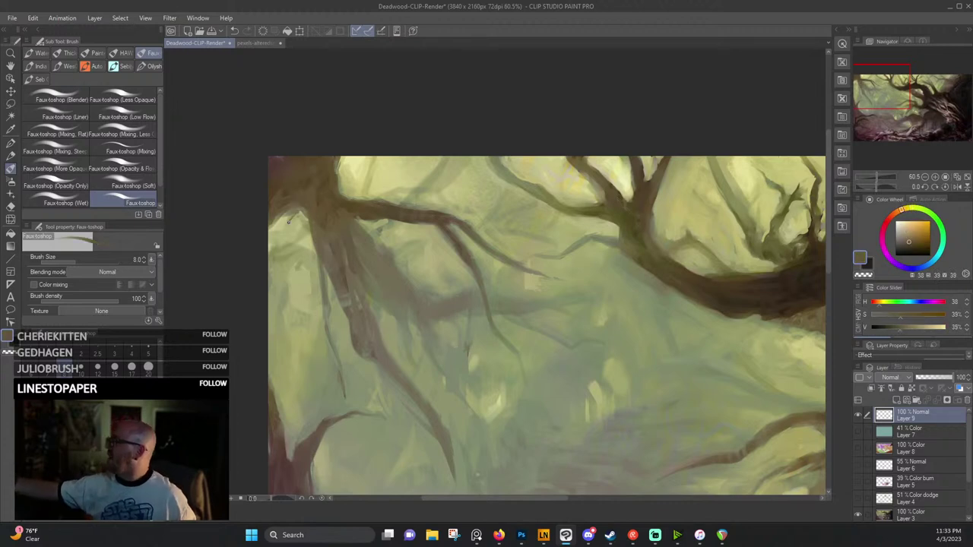
left_click_drag(288, 208, 291, 208)
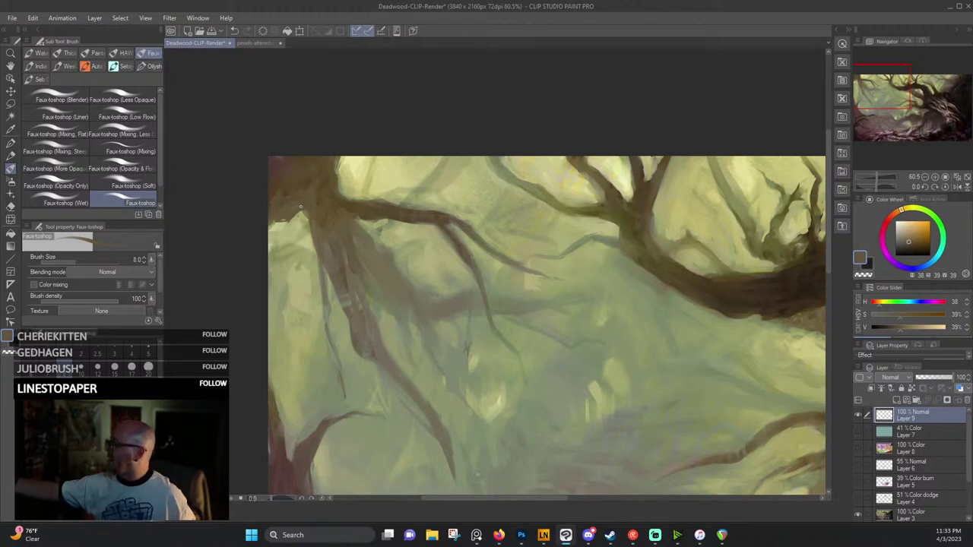
left_click(311, 190, "alt")
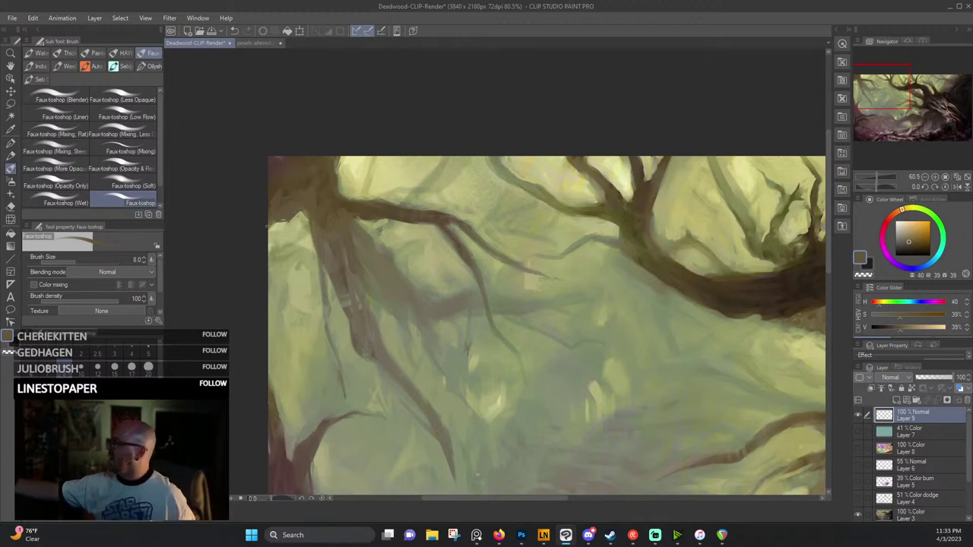
left_click(283, 223, "alt")
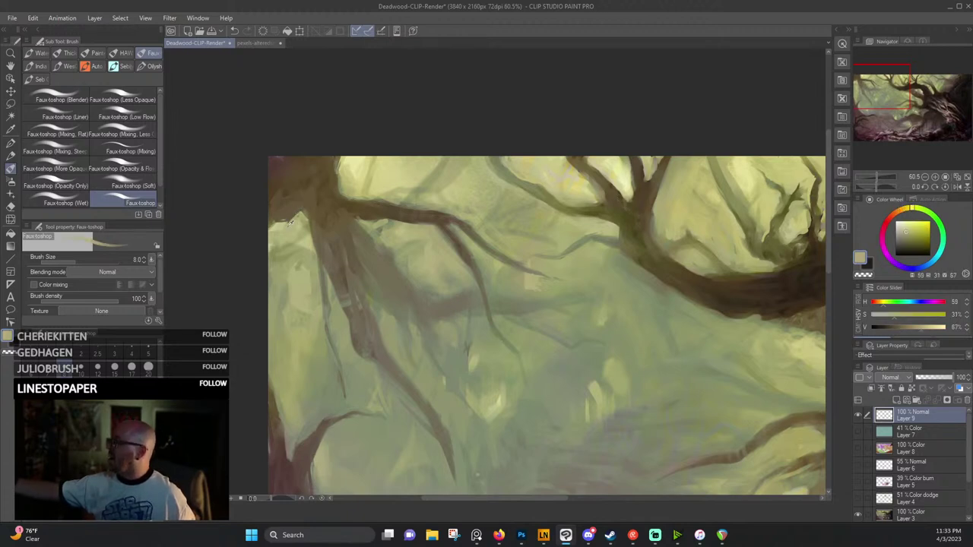
Strengthen the thin twig hanging beside the left tree's main drooping limb with sampled brown, and trim it with grey-green background tones.
left_click(327, 248, "alt")
left_click(339, 294, "alt")
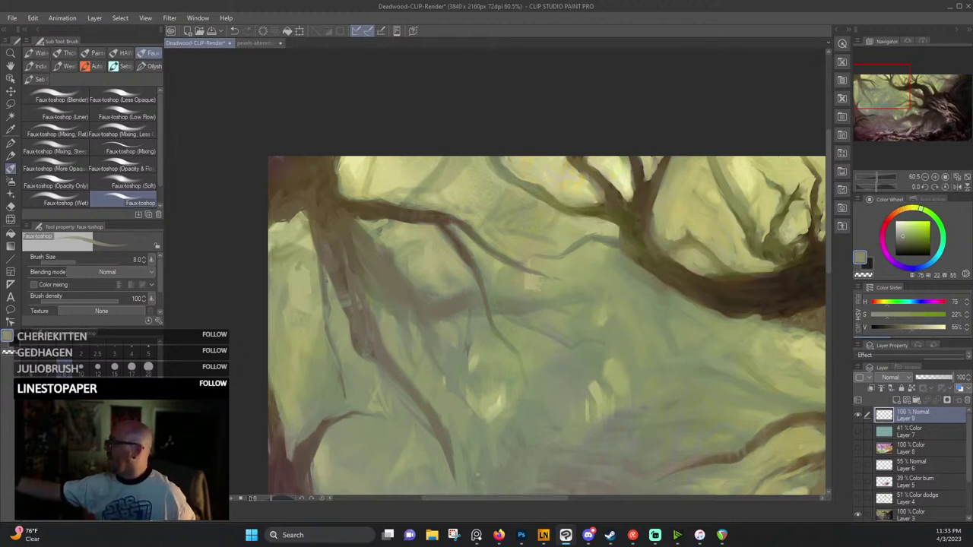
left_click(332, 276, "alt")
left_click(335, 279, "alt")
left_click(328, 258, "alt")
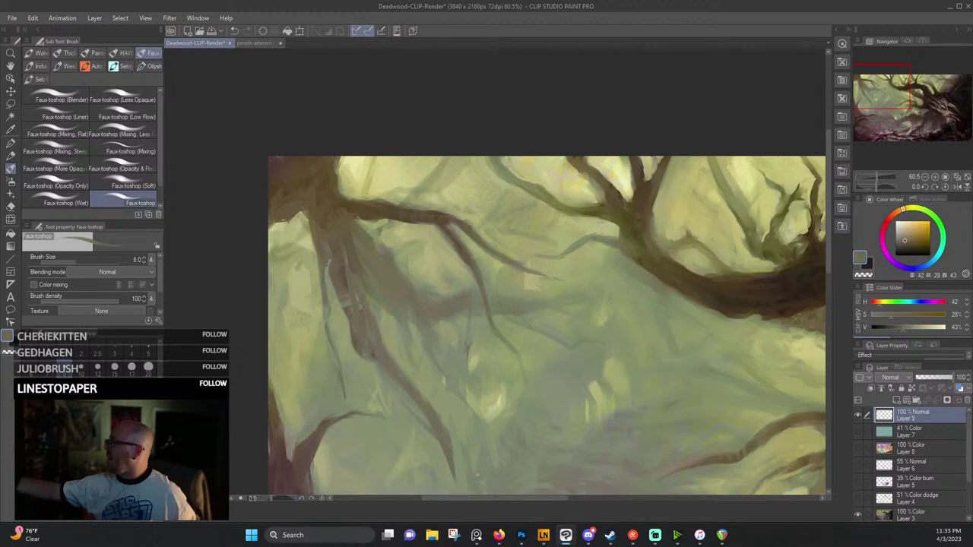
left_click_drag(327, 263, 327, 323)
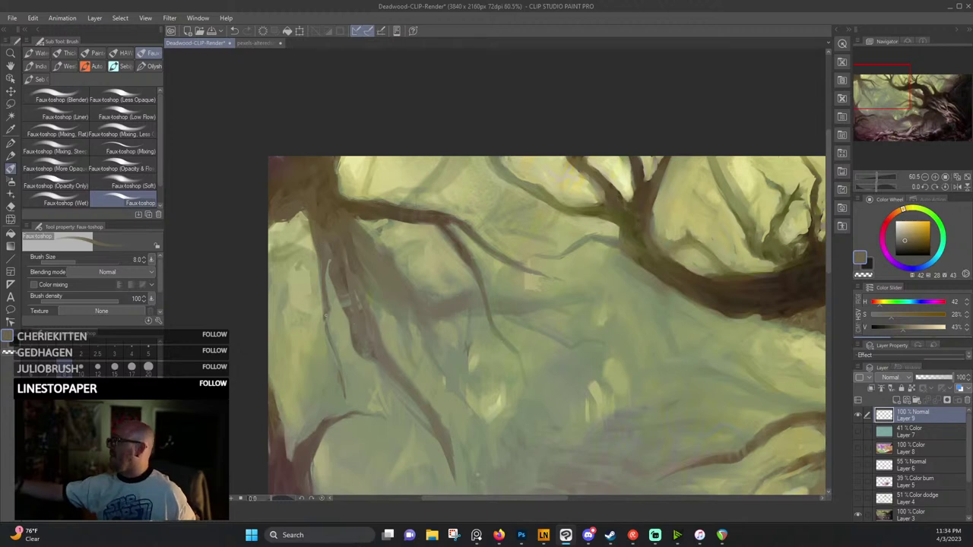
left_click_drag(333, 346, 338, 363)
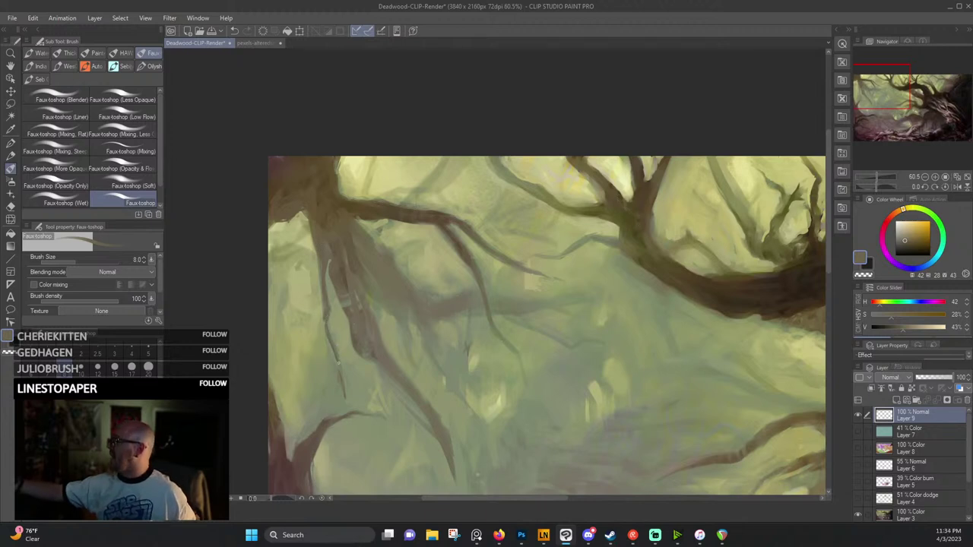
left_click(339, 373, "alt")
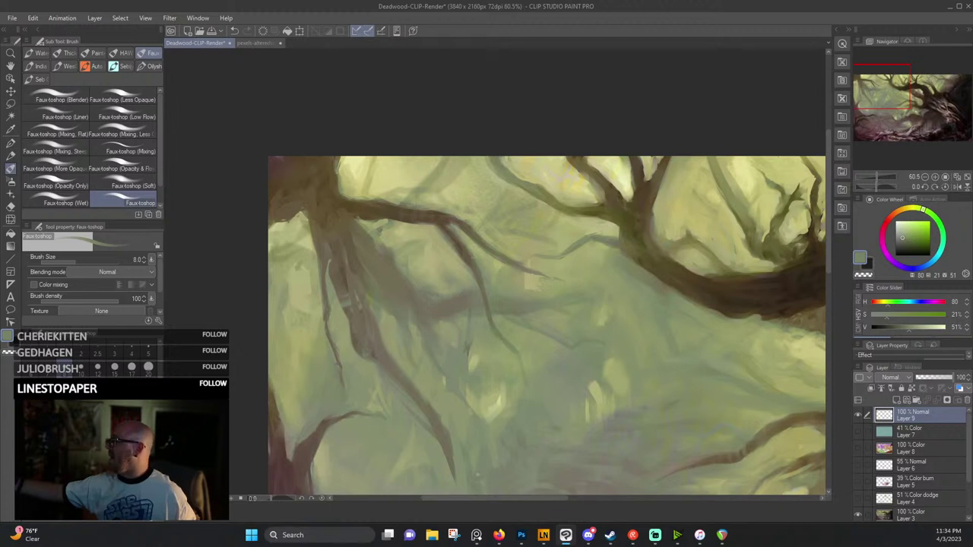
left_click(330, 314, "alt")
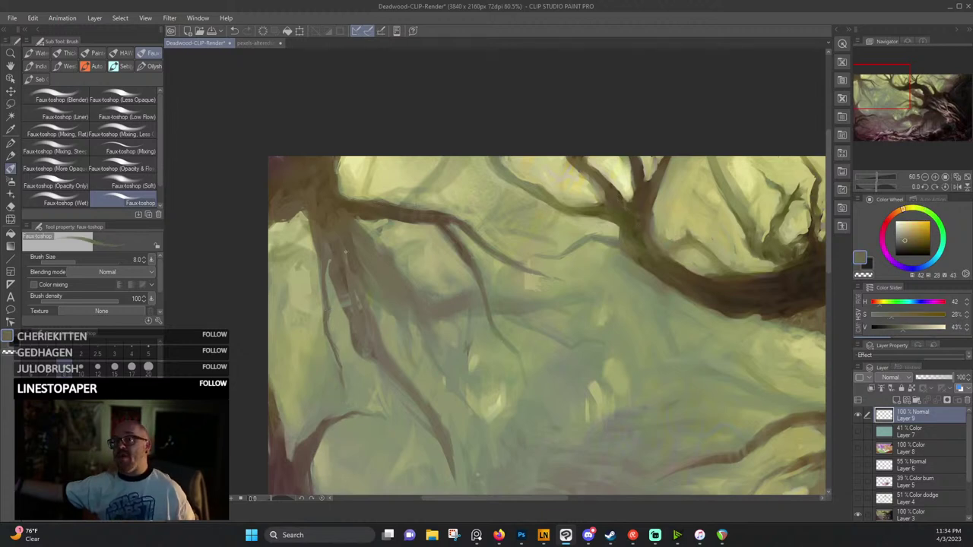
Soften the background opening beneath the left tree, beside the thin hanging twig, with sampled yellow-green tones.
left_click(311, 276, "alt")
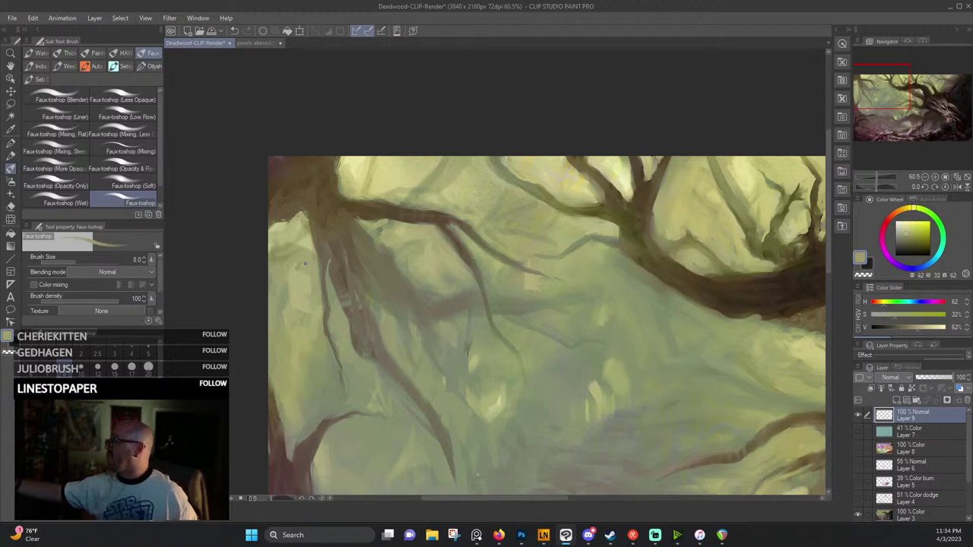
left_click(291, 238, "alt")
left_click(270, 237, "alt")
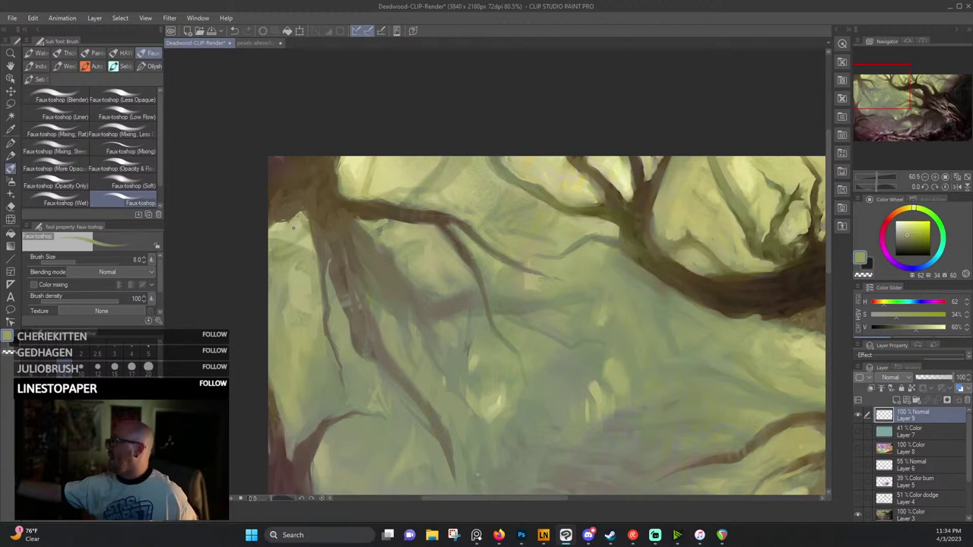
left_click(281, 223, "alt")
left_click(283, 221, "alt")
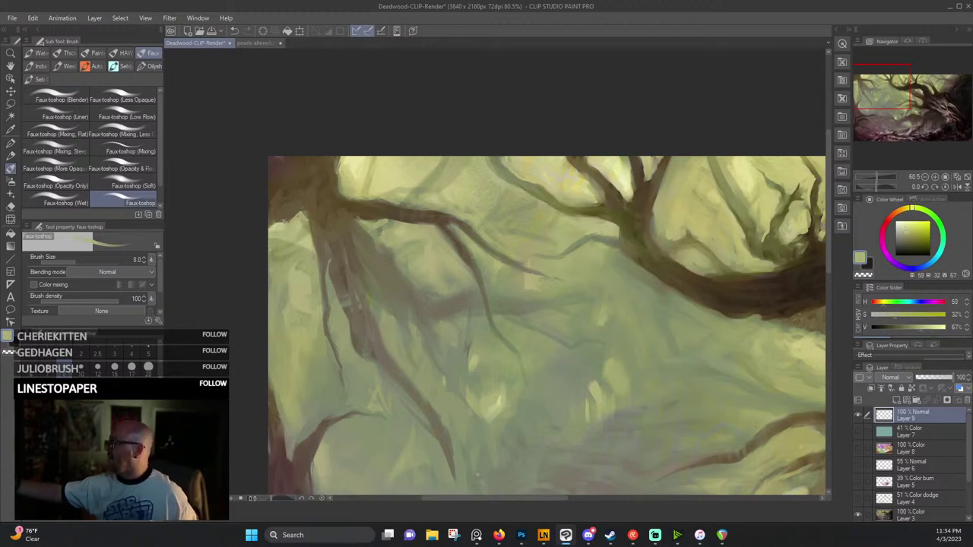
Shade the top of the left tree's drooping limb and the branch junction with sampled olive-browns.
left_click(339, 179, "alt")
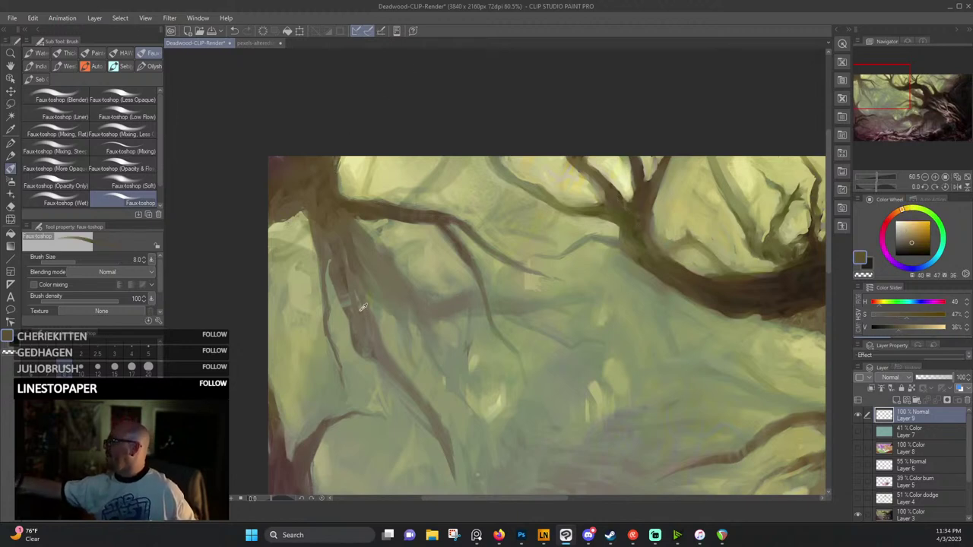
left_click(350, 277, "alt")
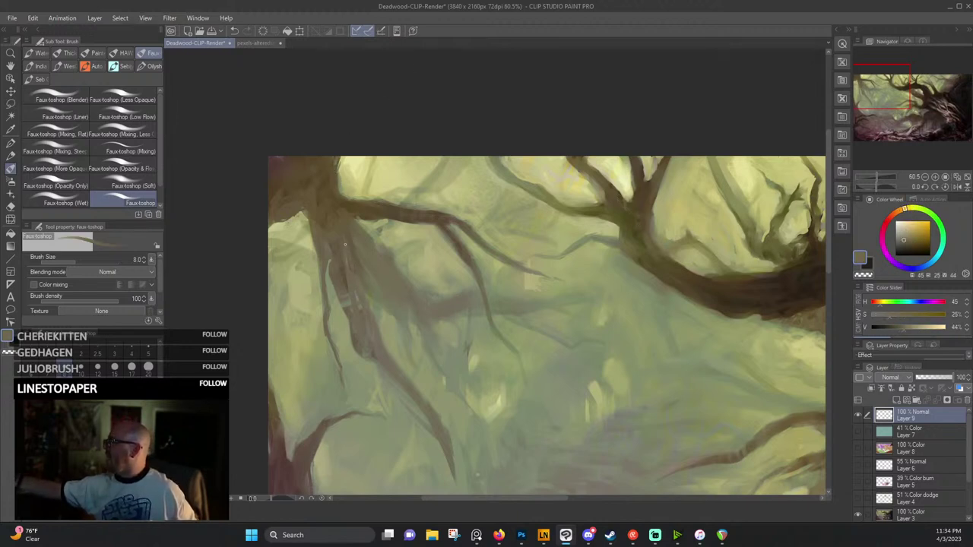
left_click(329, 208, "alt")
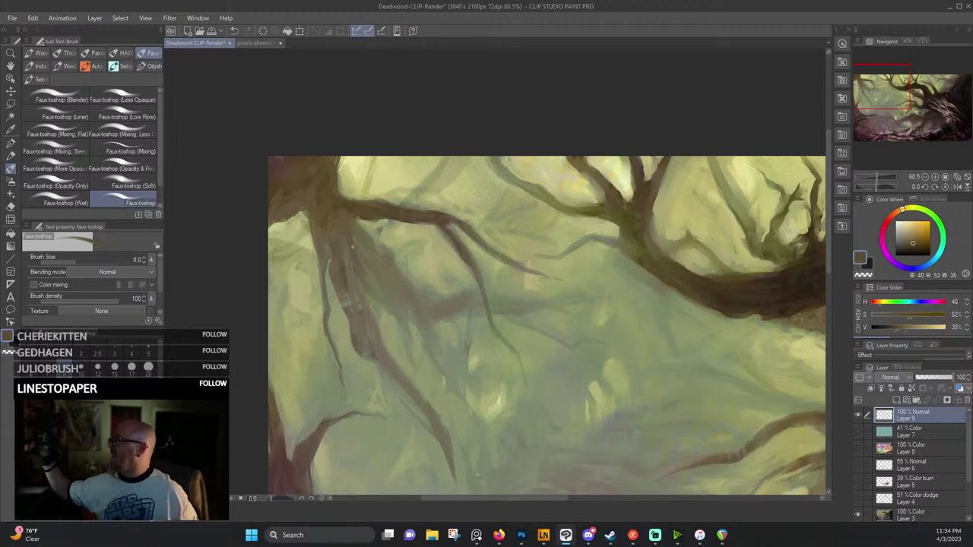
left_click(357, 205, "alt")
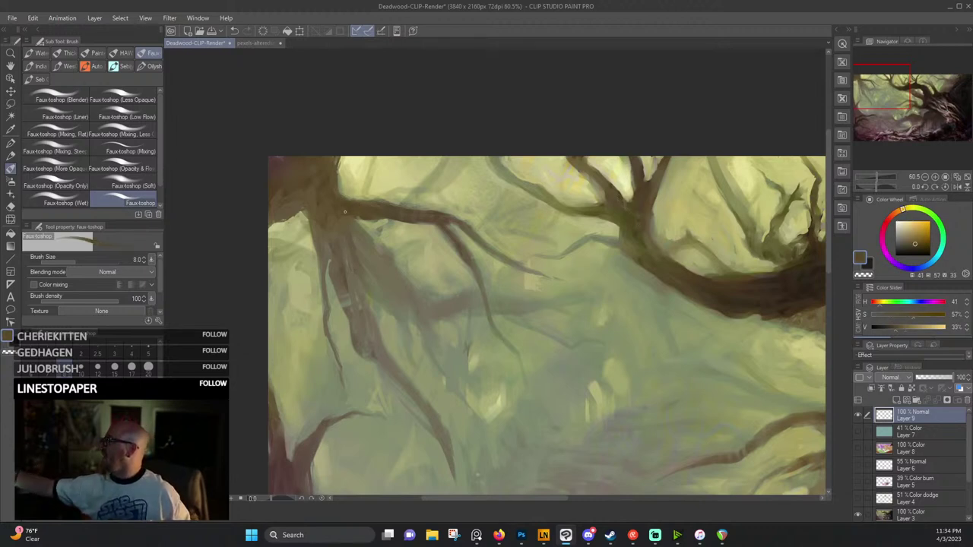
Clean up the edges of the left tree's forked brown branch with sampled pale yellow and yellow-green background tones.
left_click(434, 226, "alt")
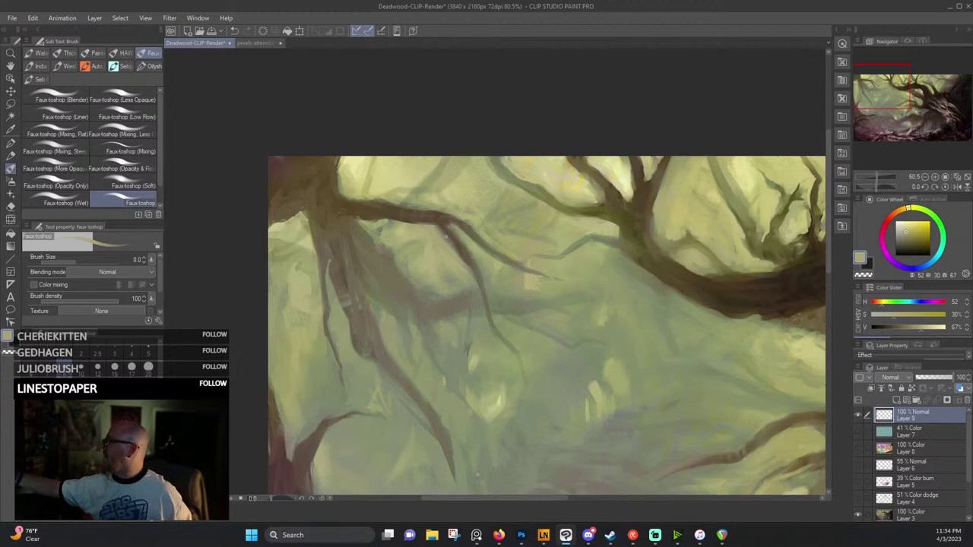
left_click_drag(445, 236, 456, 253)
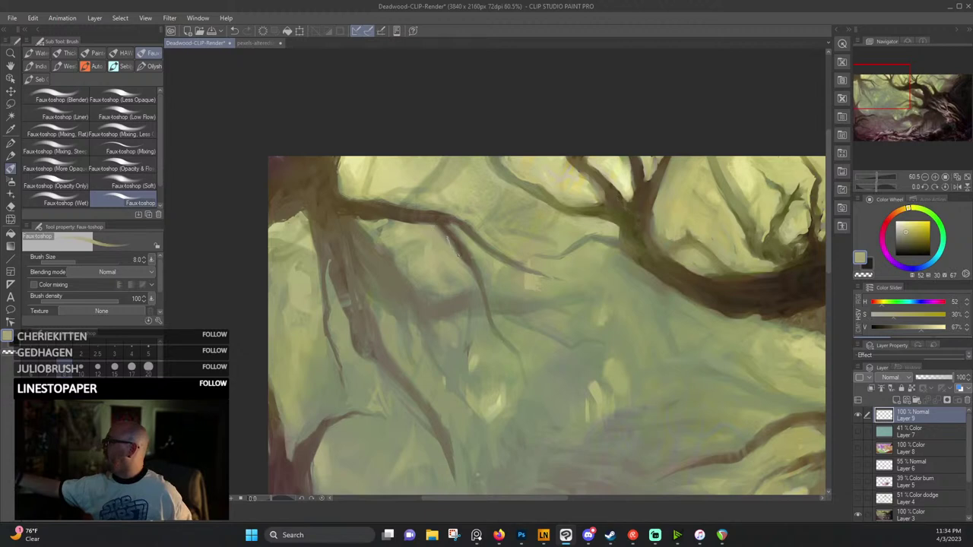
left_click(461, 229, "alt")
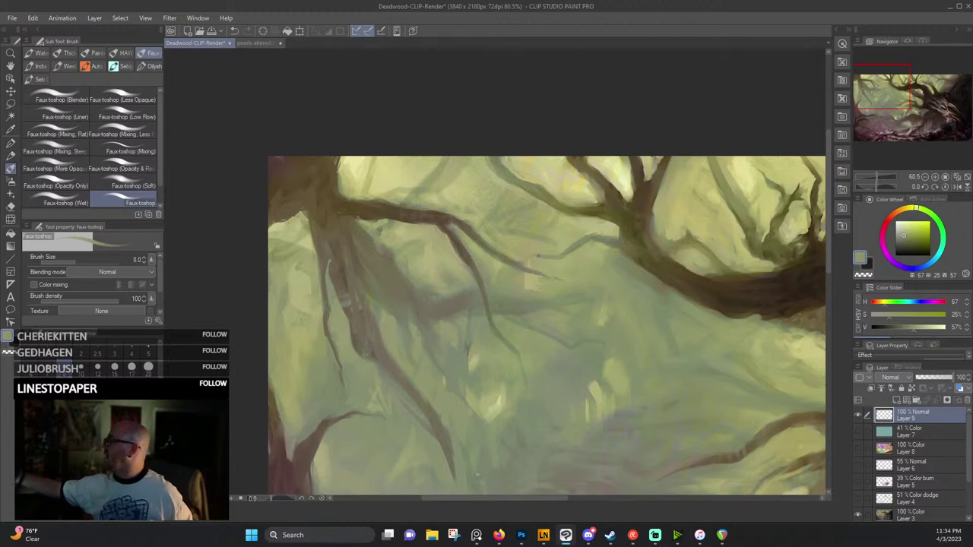
Define the faint twig in the misty background below the forked branch with sampled grey-green tones.
mouse_move(532, 269)
left_mouse_down()
mouse_move(450, 281)
mouse_move(485, 303)
mouse_move(474, 295)
mouse_move(538, 254)
mouse_move(560, 174)
left_mouse_up()
left_click(450, 281, "alt")
left_click(448, 285, "alt")
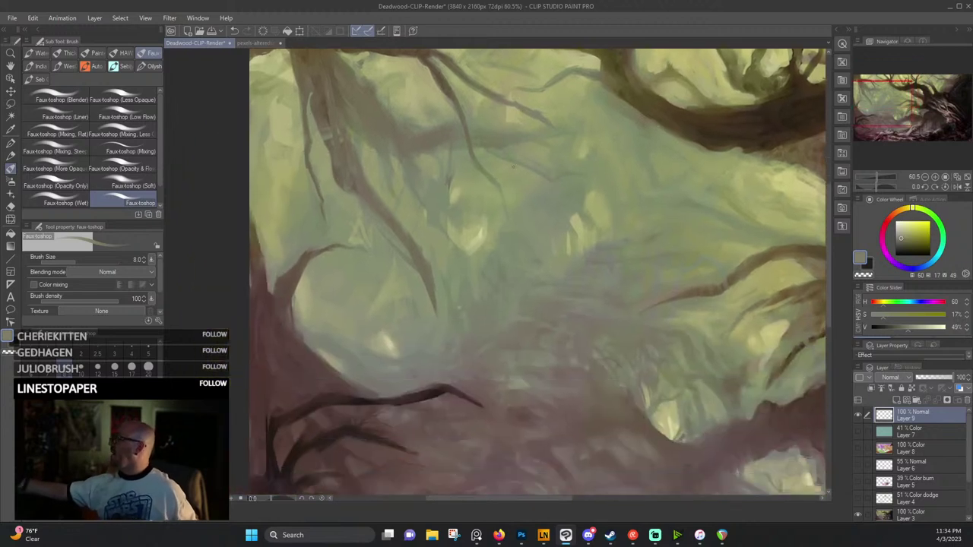
Sharpen the tip of the curved branch on the lower left trunk and add thin brown strands along its base.
left_click(291, 260, "alt")
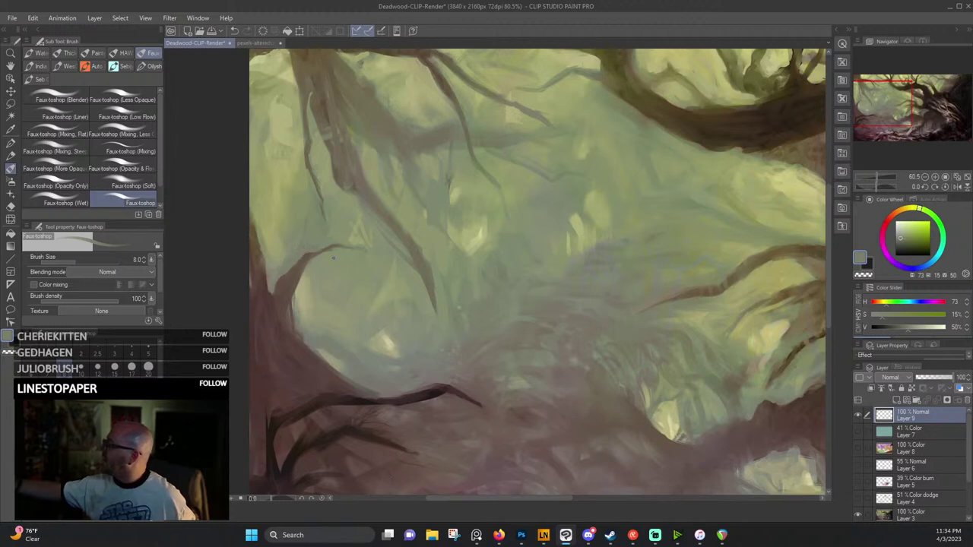
left_click(315, 252, "alt")
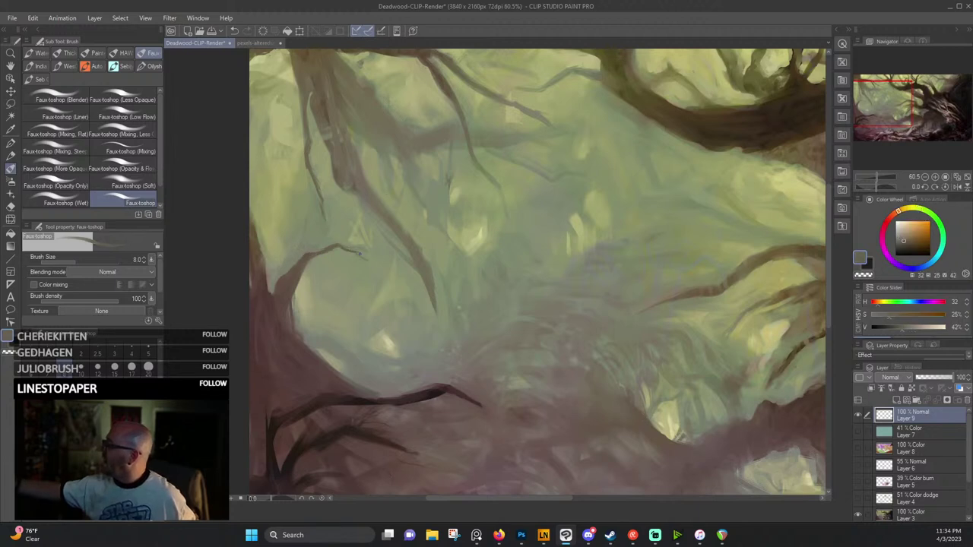
left_click(290, 293, "alt")
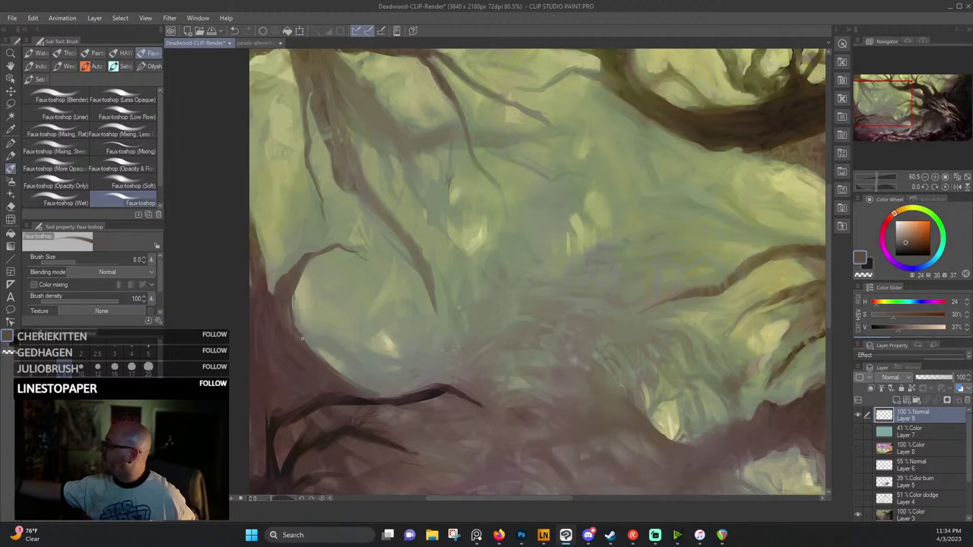
left_click_drag(294, 282, 294, 323)
left_click_drag(298, 277, 298, 325)
left_click_drag(266, 267, 273, 293)
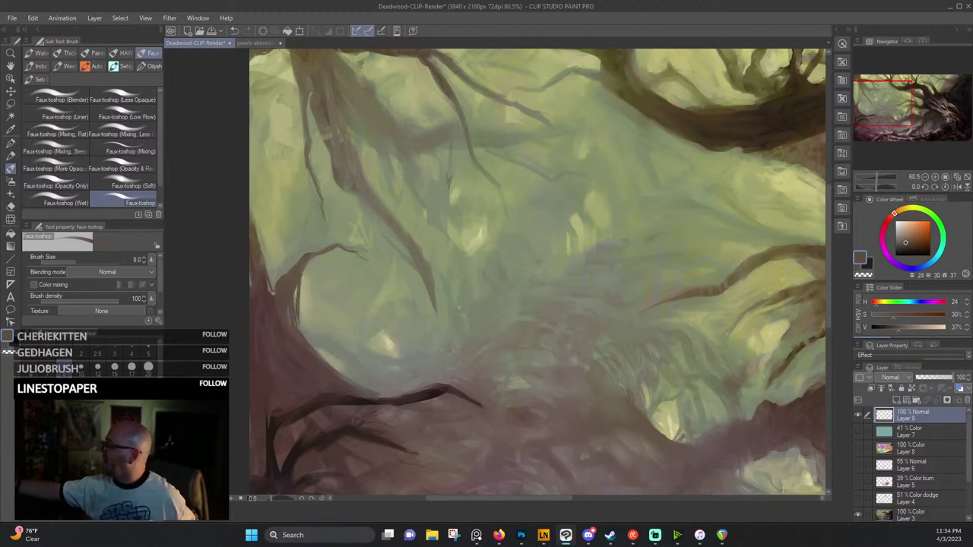
Blend the lower left trunk's sloping edge into the ground above the long dark branch with sampled grey-browns and reddish-browns.
left_click_drag(353, 389, 331, 337)
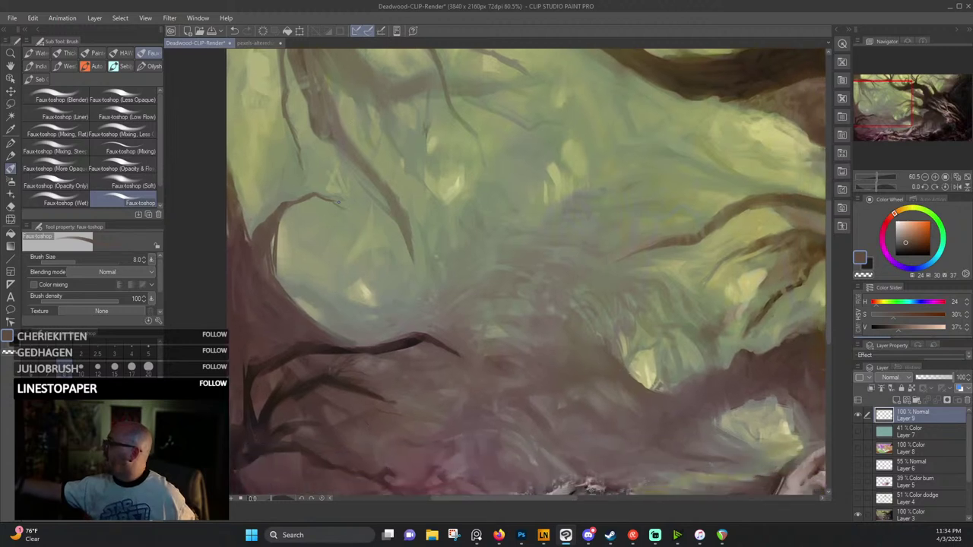
left_click(328, 340, "alt")
left_click(343, 339, "alt")
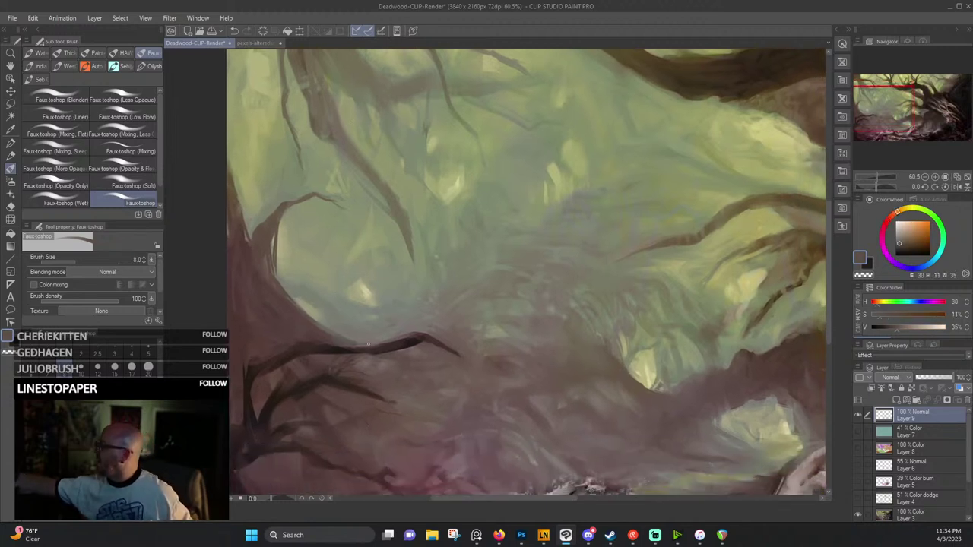
left_click(322, 336, "alt")
left_click_drag(329, 344, 302, 343)
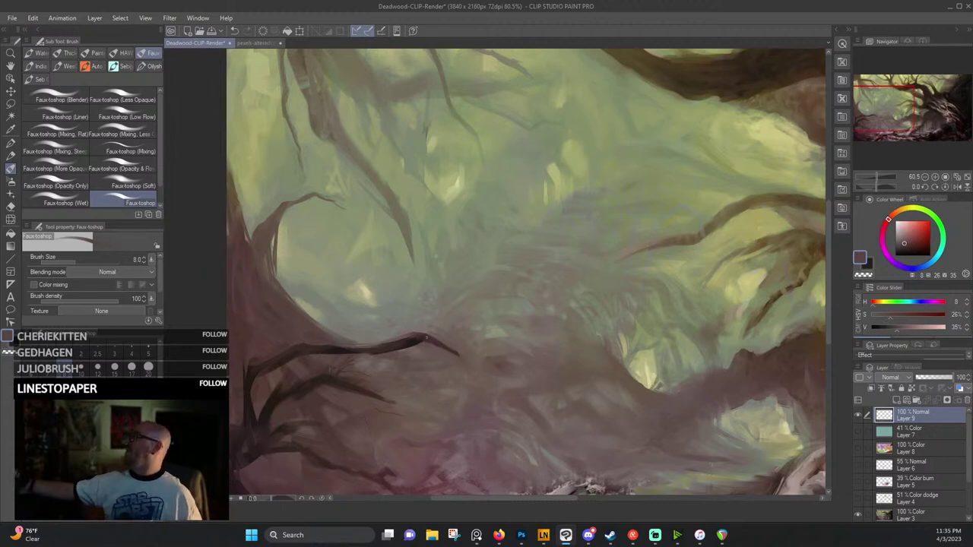
Refine the cluster of dark bare branches at the lower left trunk with sampled dark reddish-browns.
left_click(251, 366, "alt")
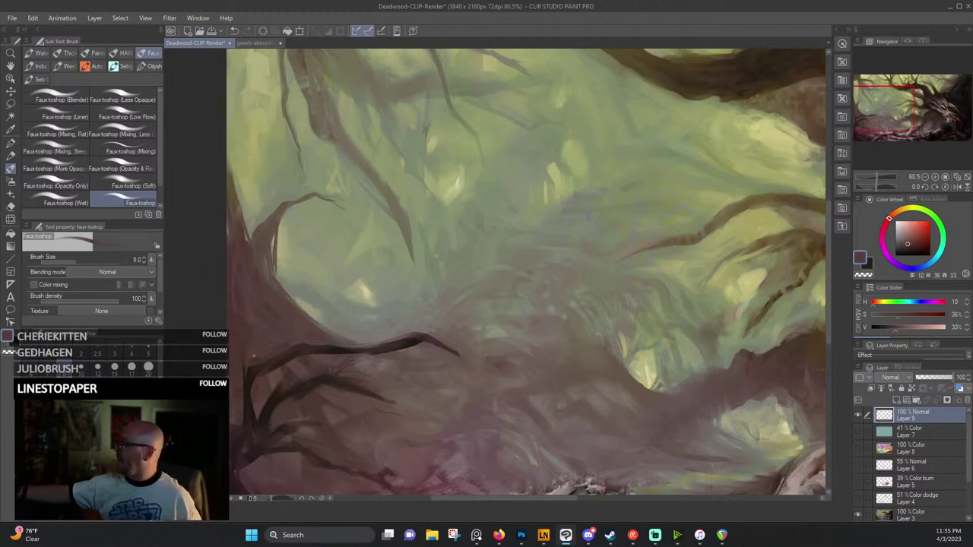
left_click(263, 385, "alt")
left_click(302, 402, "alt")
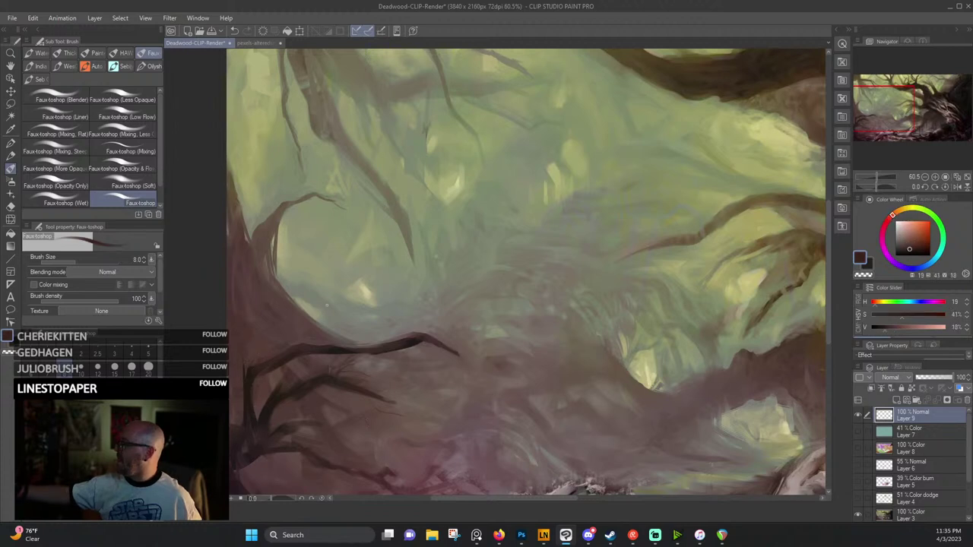
scroll(304, 399, "down", 1)
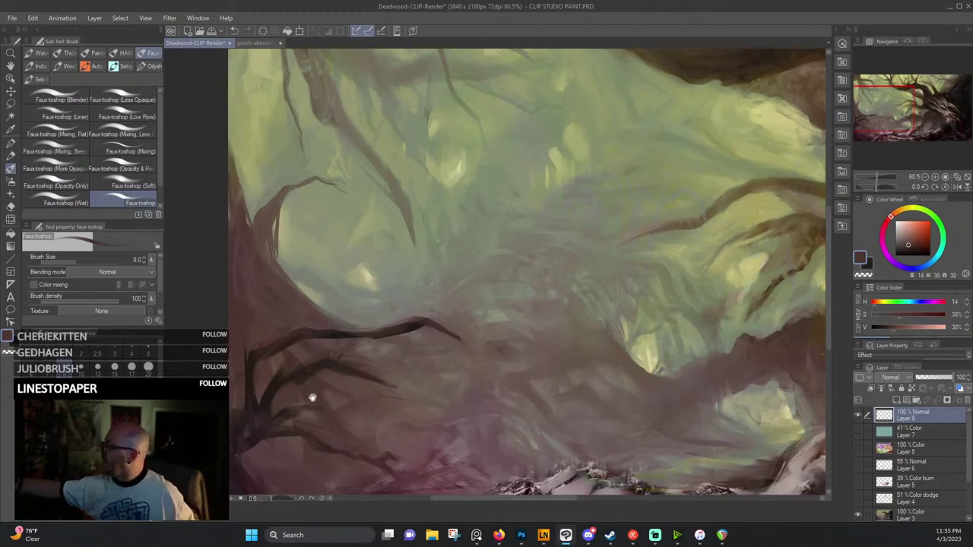
left_click(296, 409, "alt")
left_click(292, 407, "alt")
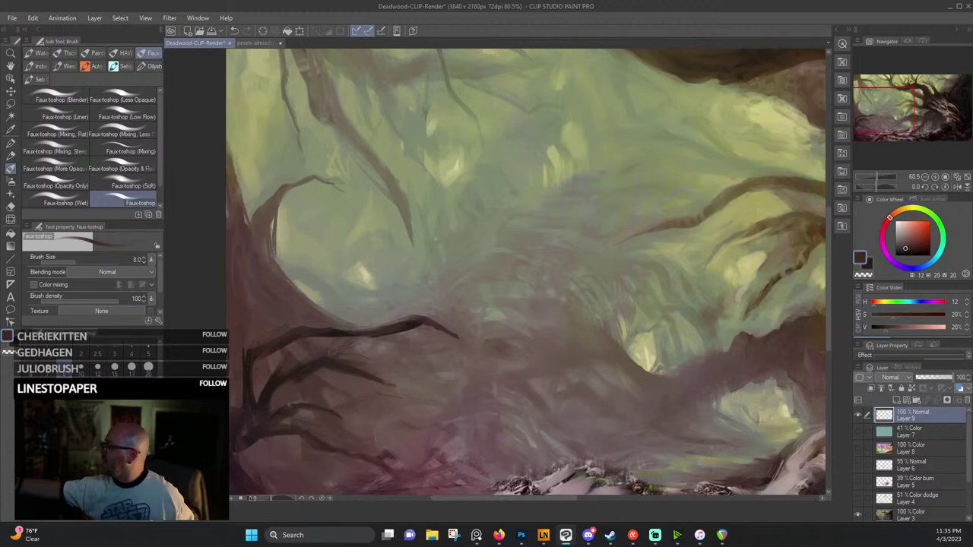
left_click_drag(456, 364, 410, 193)
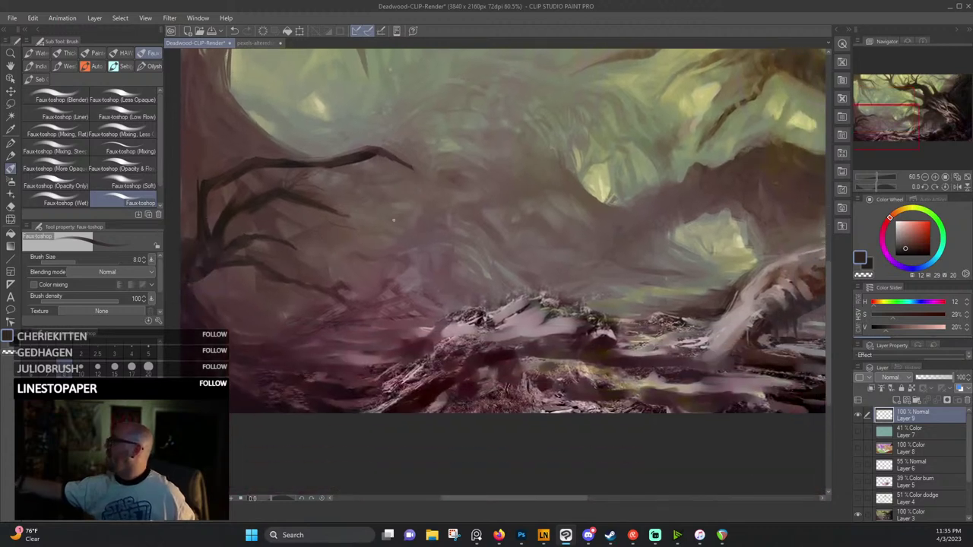
Refine the forked tip of the lowest bare branch above the misty ground with sampled muted reds and dark browns.
left_click(338, 288, "alt")
left_click(339, 288, "alt")
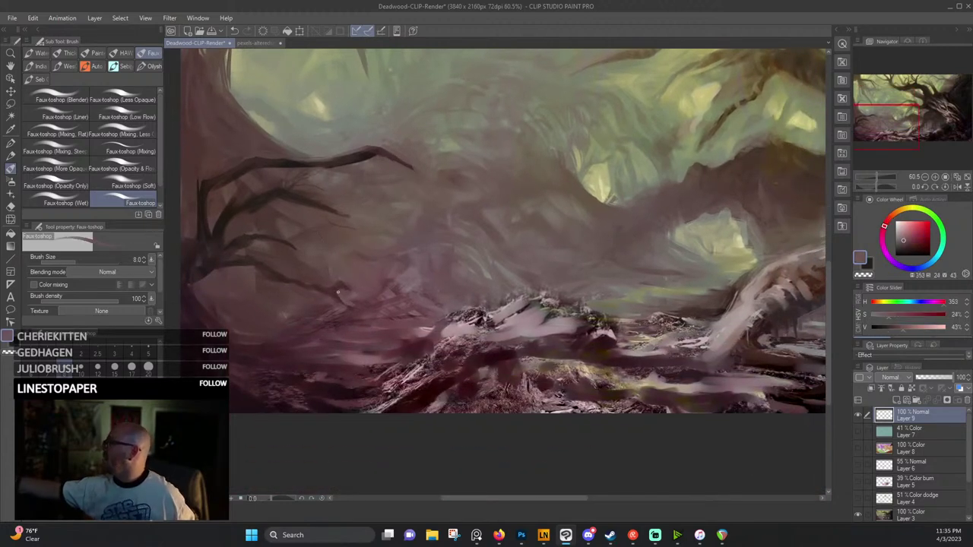
left_click(347, 295, "alt")
left_click(359, 304, "alt")
left_click(250, 260, "alt")
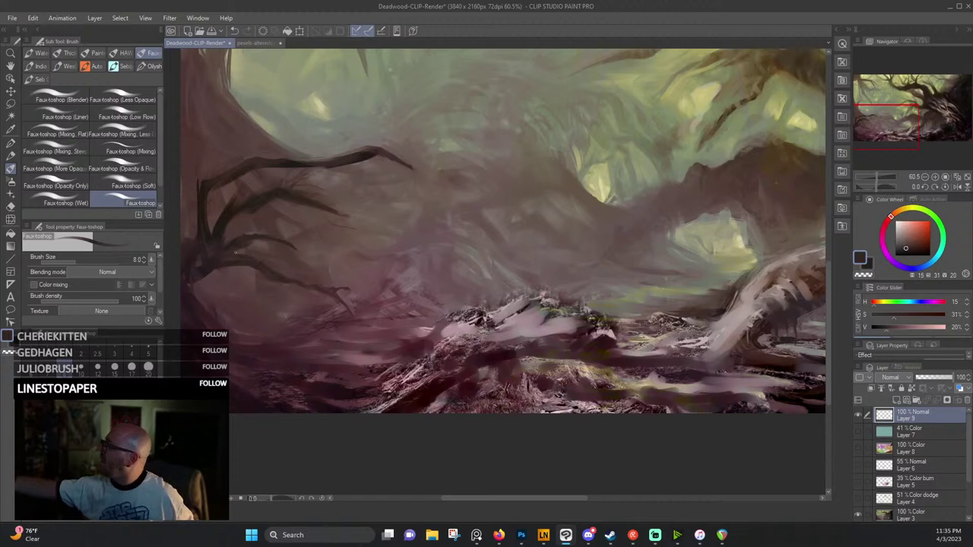
Deepen the lower left trunk where the bare branches meet with sampled dark reddish-browns.
left_click_drag(249, 259, 315, 244)
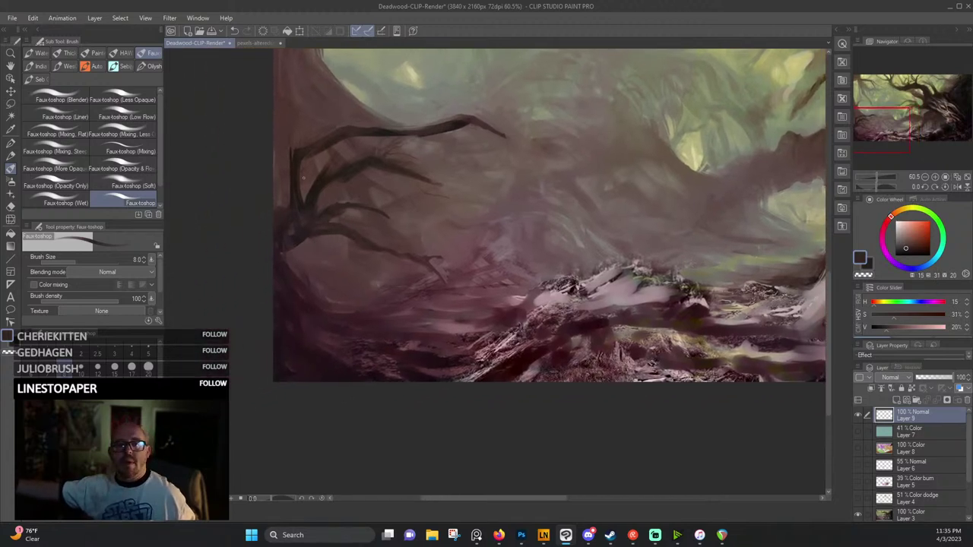
left_click(286, 249, "alt")
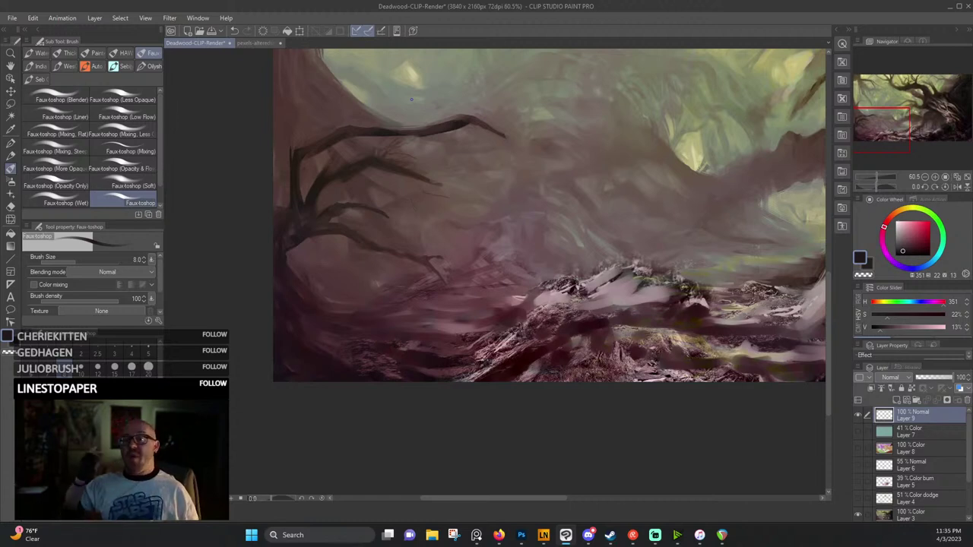
left_click(426, 131, "alt")
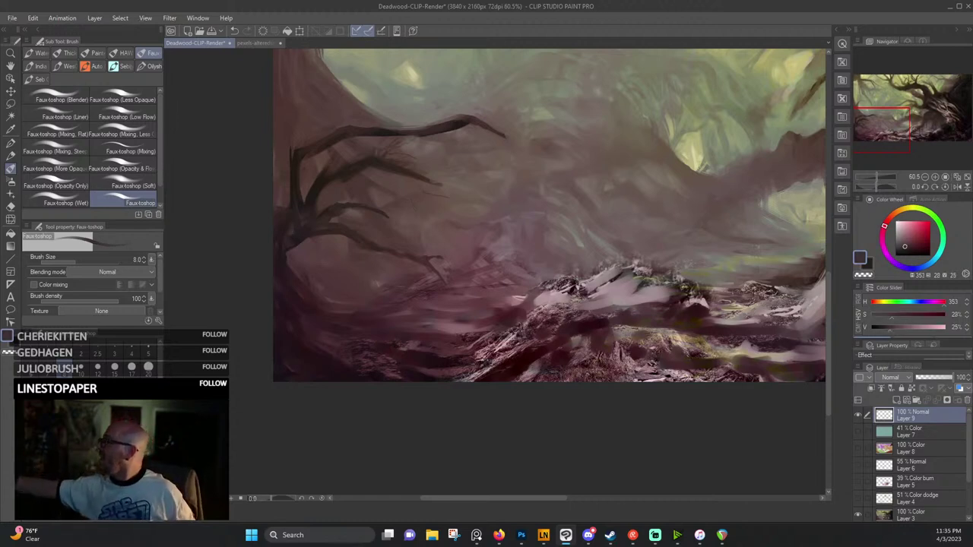
left_click(287, 233, "alt")
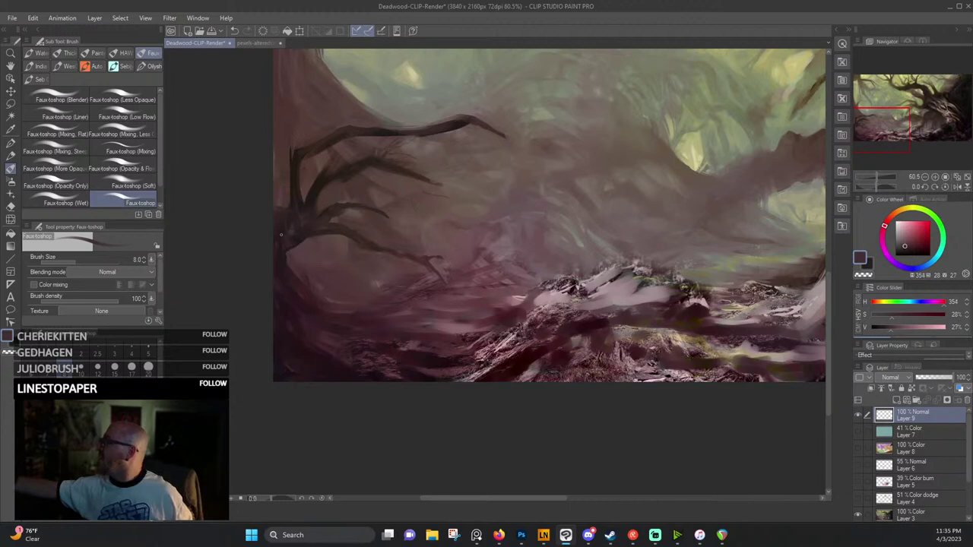
left_click(279, 244, "alt")
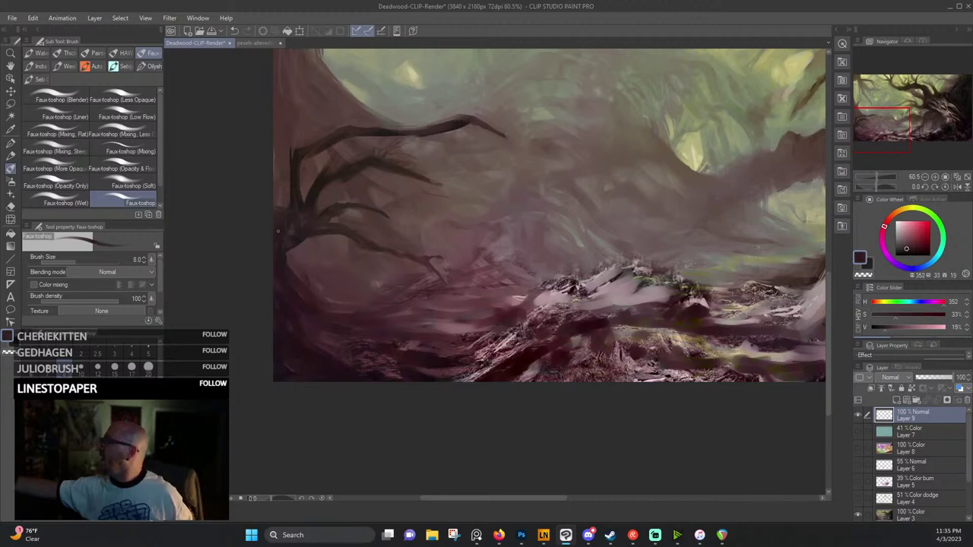
left_click(292, 213, "alt")
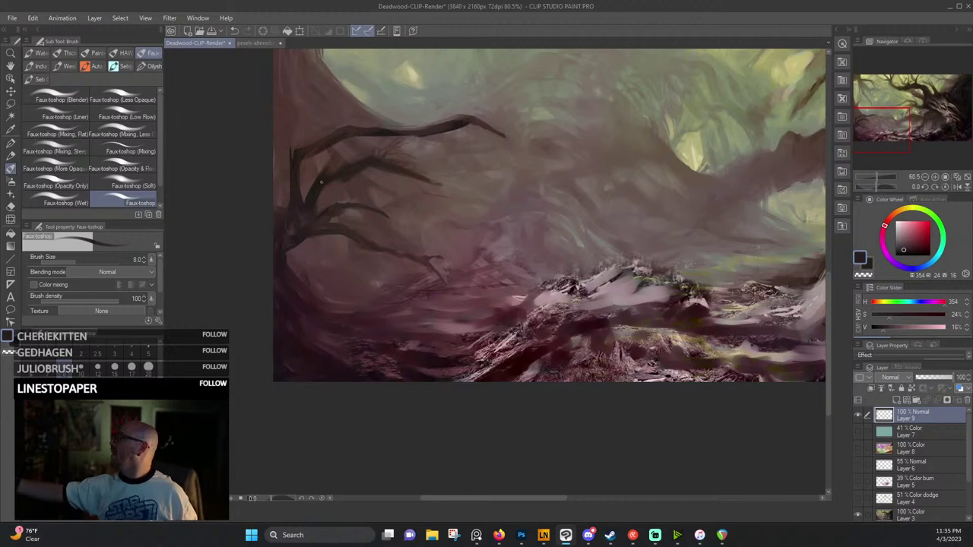
Extend and sharpen the tip of the middle bare branch with sampled browns.
left_click(360, 175, "alt")
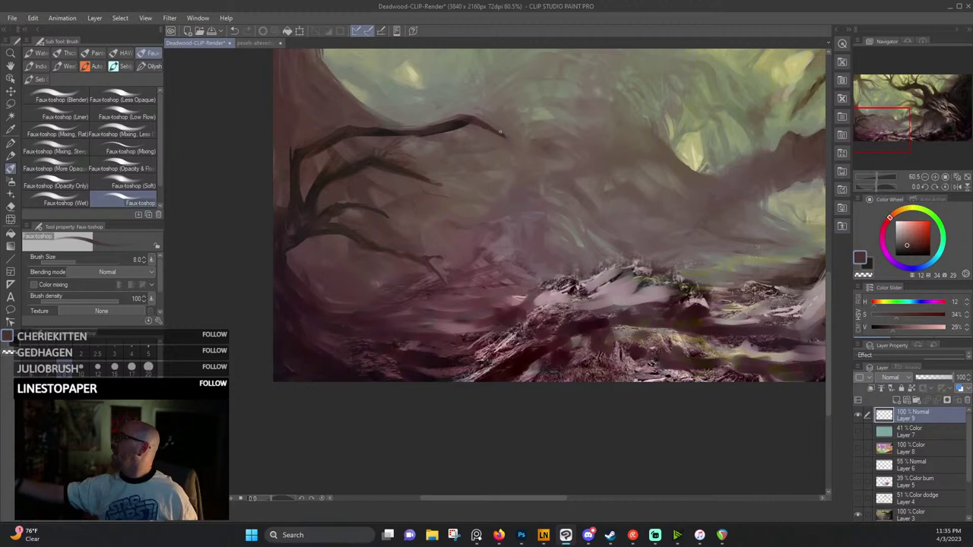
left_click(436, 184, "alt")
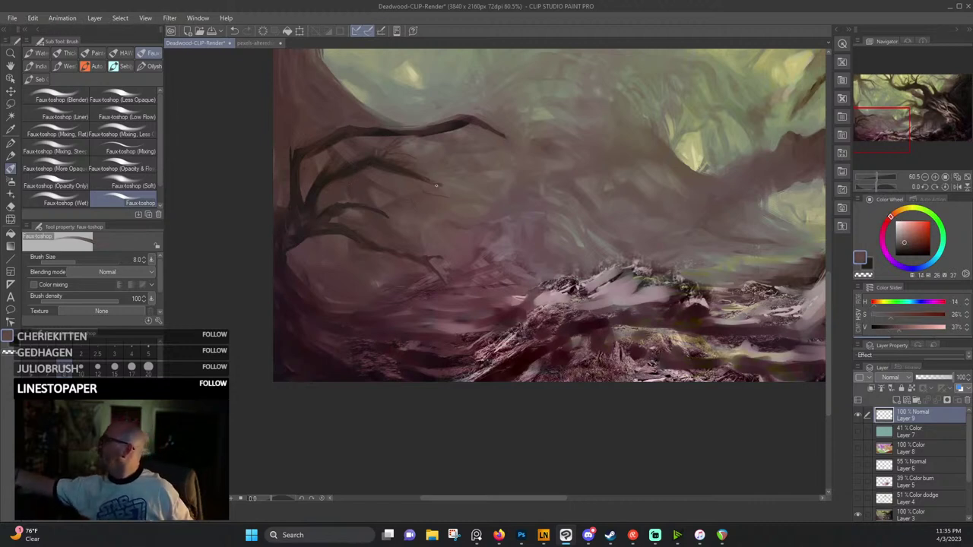
left_click(410, 168, "alt")
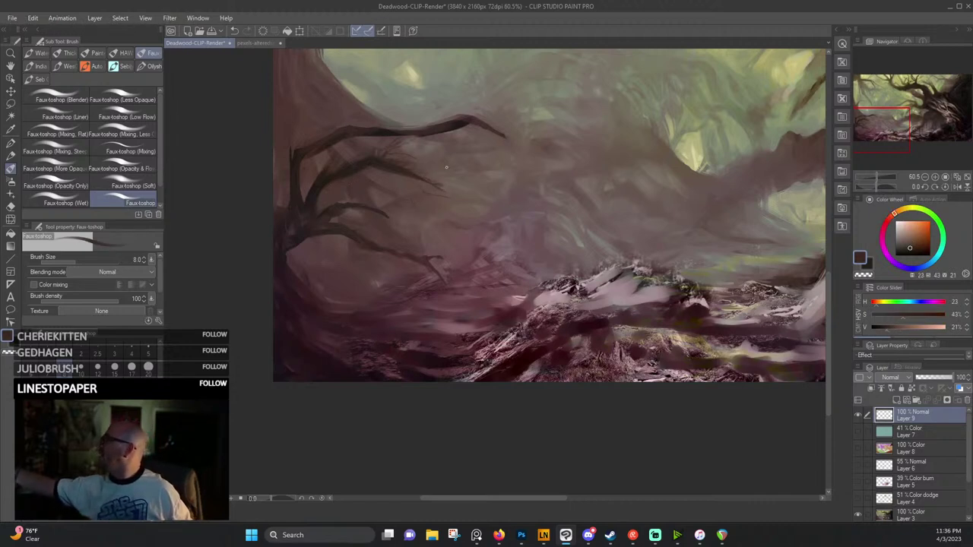
Define the left edge of the rocky ground mound with sampled pale pinks, muted reds and dark maroons.
left_click(528, 297, "alt")
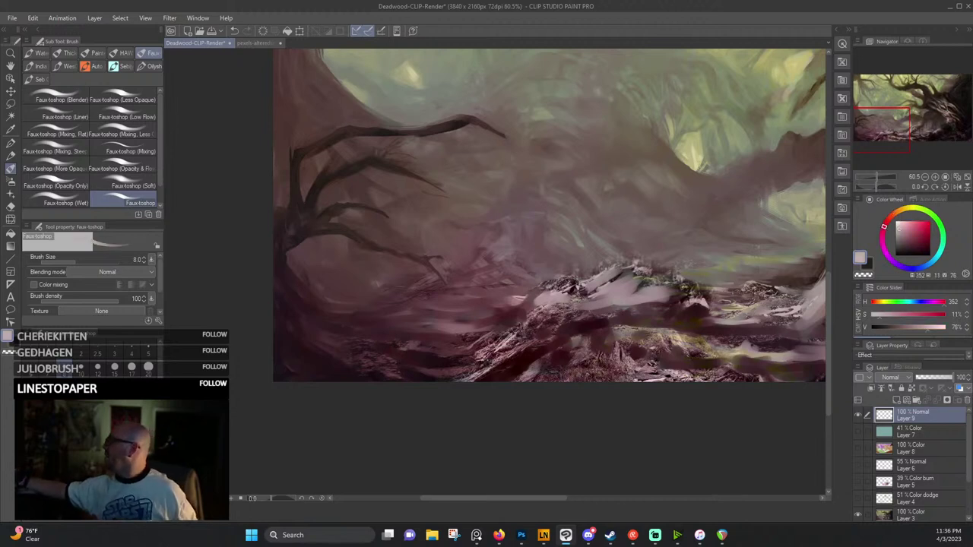
left_click(525, 307, "alt")
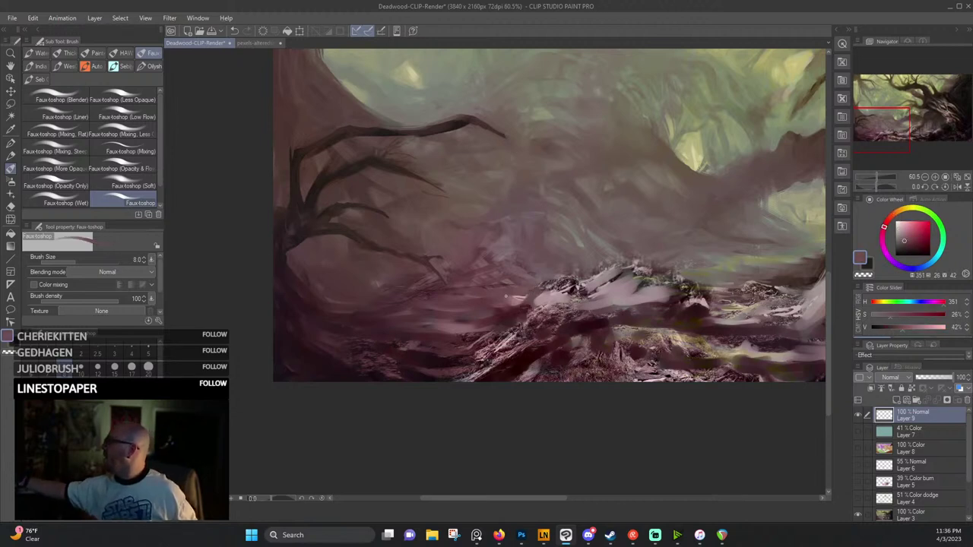
left_click_drag(526, 297, 512, 306)
left_click_drag(591, 235, 450, 251)
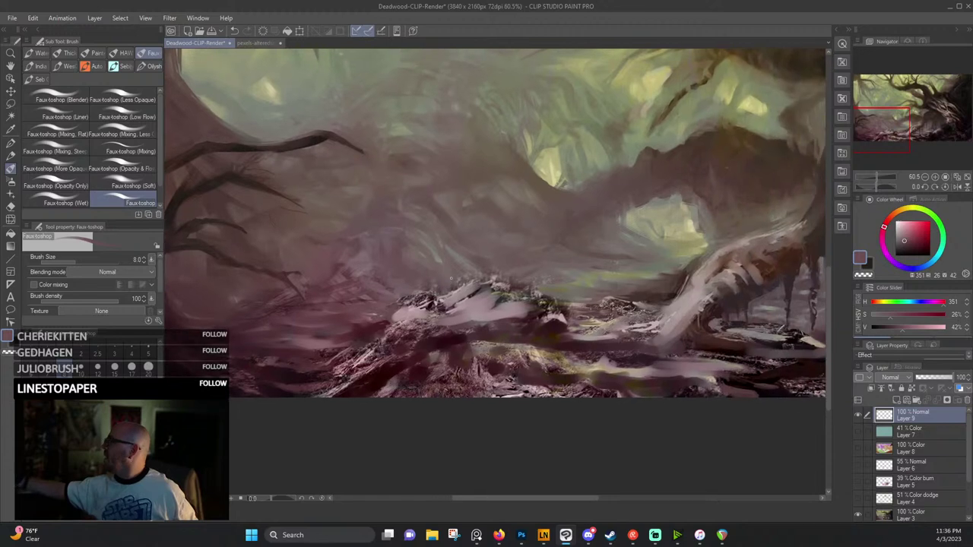
left_click(374, 323, "alt")
left_click(402, 325, "alt")
left_click(410, 316, "alt")
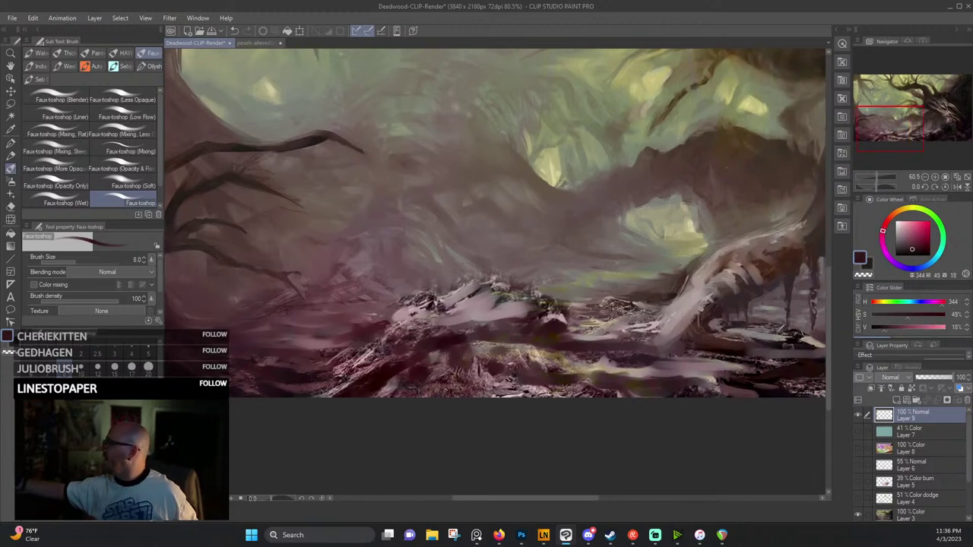
left_click(421, 300, "alt")
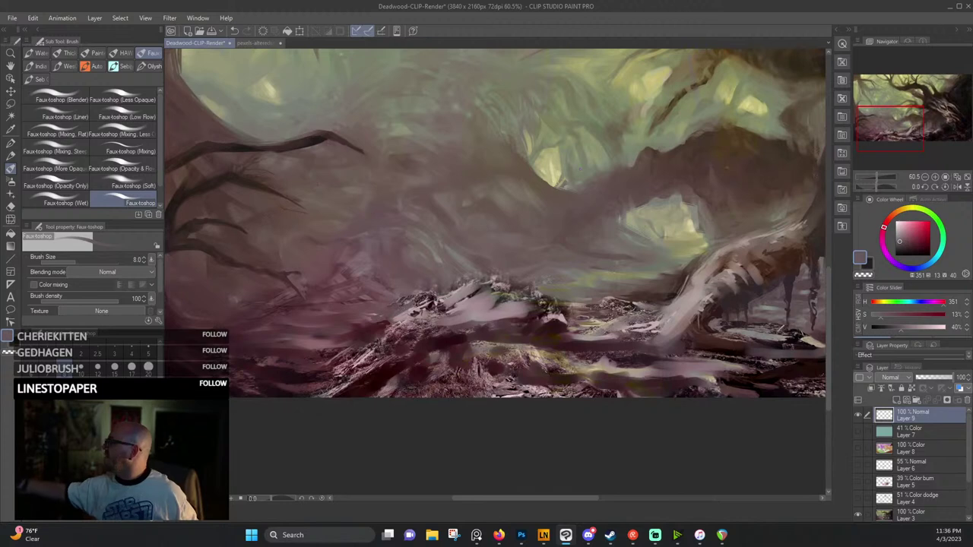
Paint dark shadow strokes along the crest and across the pale face of the rocky mound with sampled maroons and pinkish greys.
left_click(479, 290, "alt")
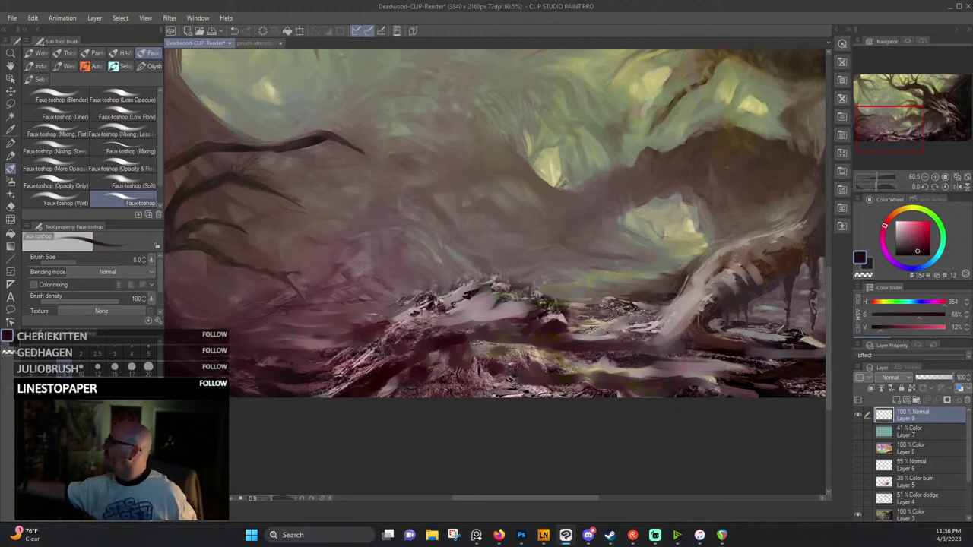
left_click(446, 302, "alt")
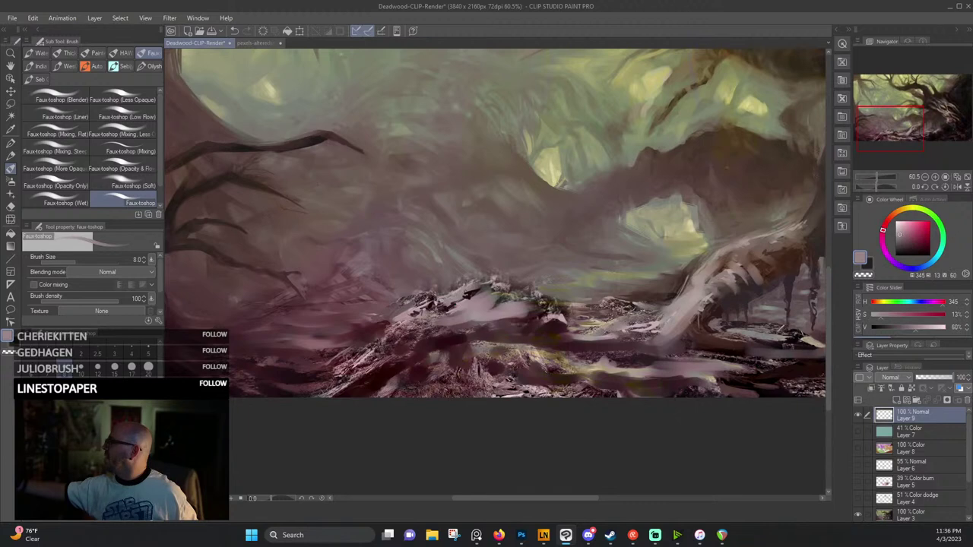
left_click(455, 296, "alt")
left_click(478, 288, "alt")
left_click_drag(472, 283, 594, 233)
left_click(564, 246, "alt")
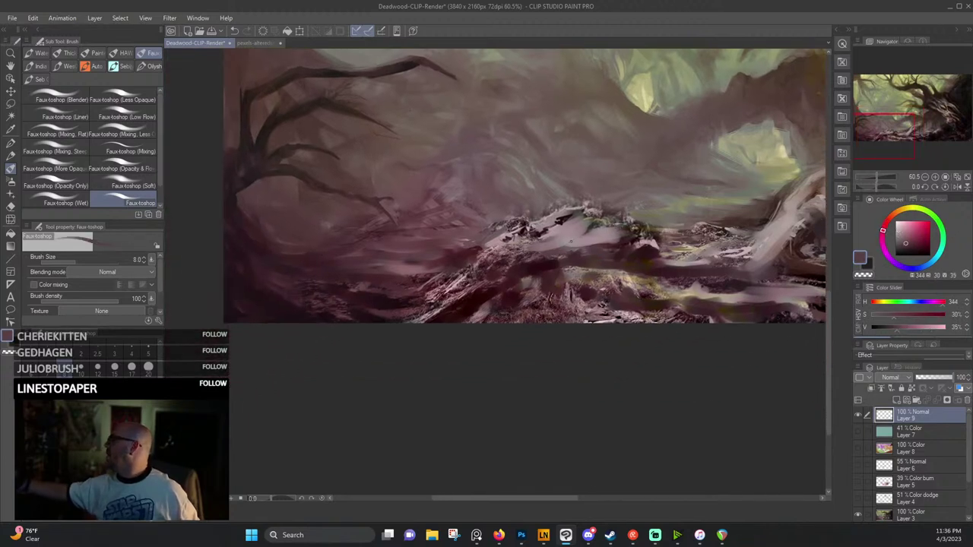
left_click(579, 236, "alt")
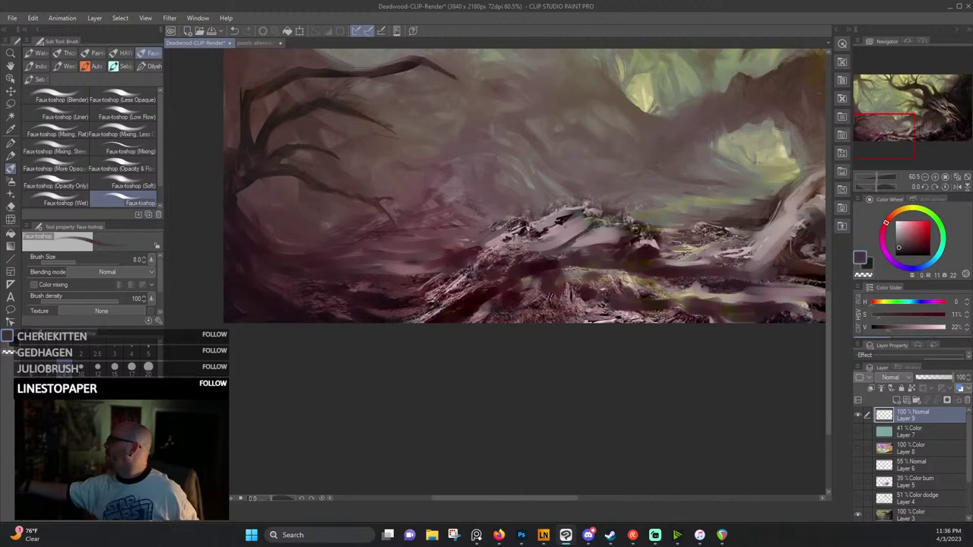
left_click_drag(522, 249, 532, 239)
Add mossy highlights along the crest of the rocky mound with sampled yellowish-greys.
mouse_move(635, 259)
left_mouse_down()
mouse_move(480, 320)
mouse_move(459, 304)
mouse_move(469, 288)
mouse_move(460, 275)
left_mouse_up()
left_click(448, 301, "alt")
left_click(451, 282, "alt")
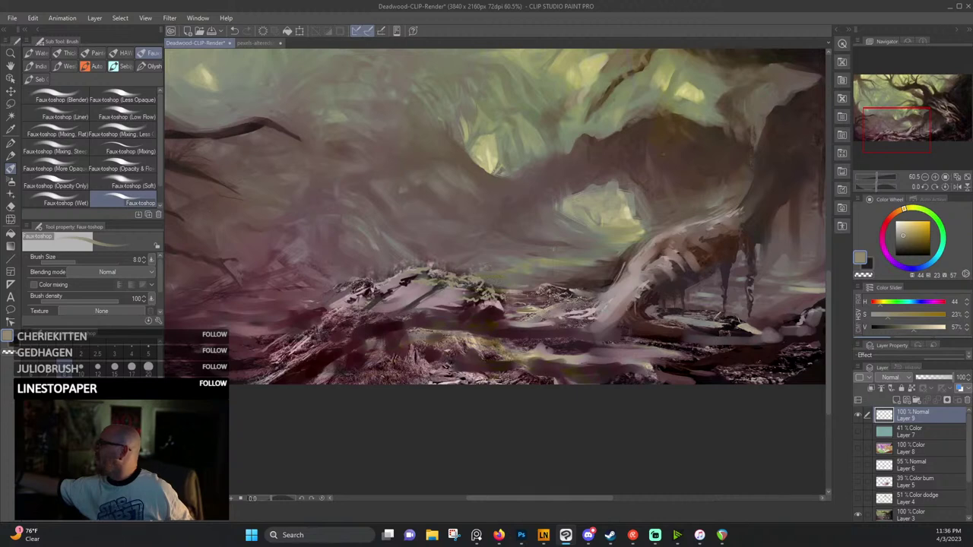
left_click_drag(460, 273, 542, 252)
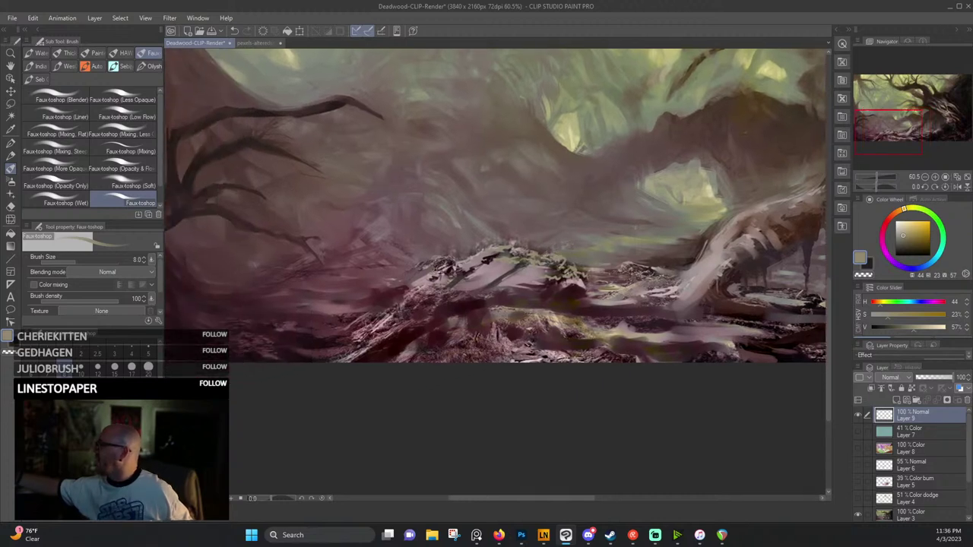
left_click(508, 310, "alt")
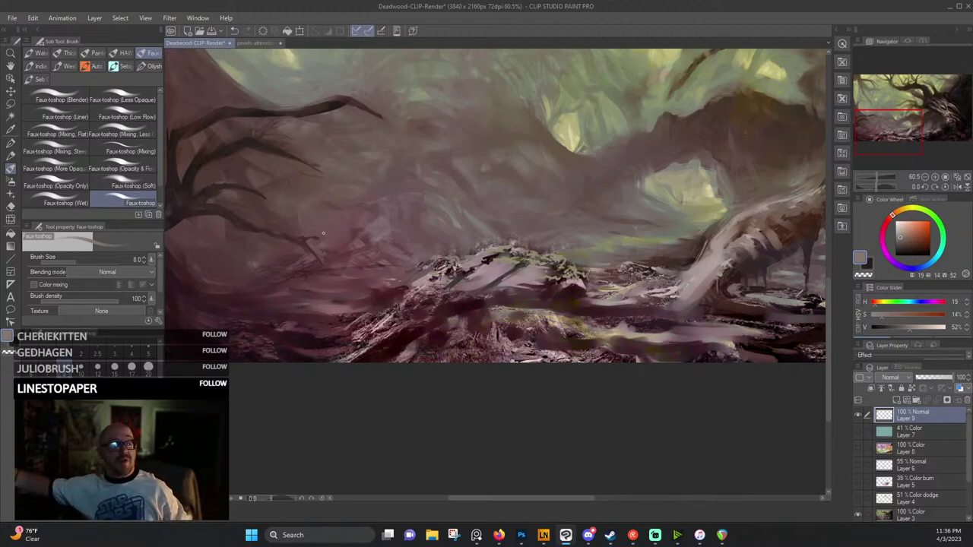
Reshape the small curved twig at the end of the lowest bare branch with sampled reddish-browns.
left_click(279, 224, "alt")
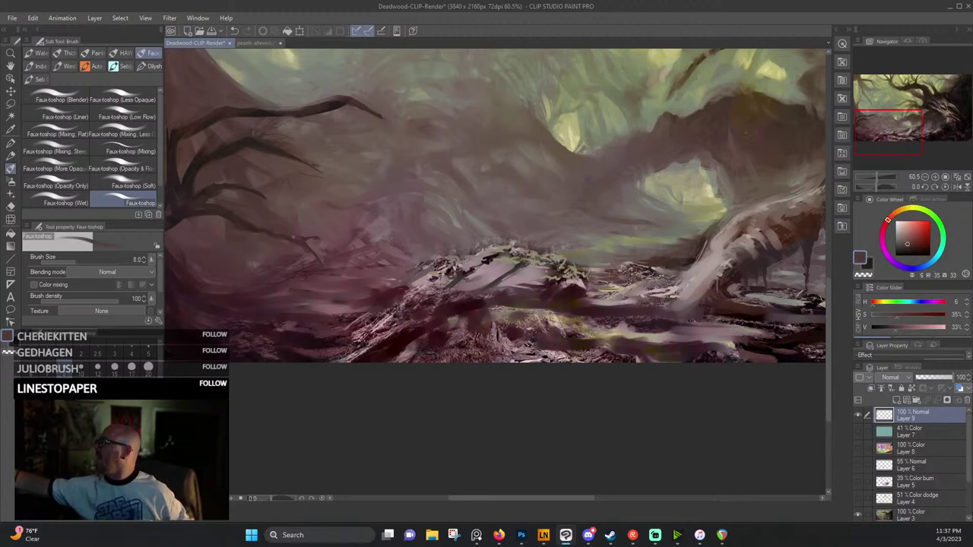
left_click(312, 227, "alt")
left_click_drag(305, 236, 324, 236)
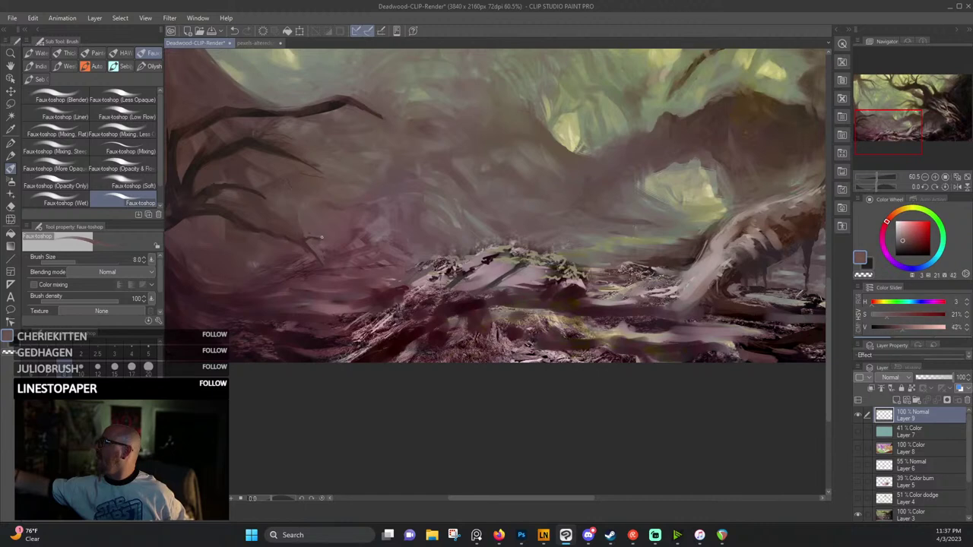
left_click(314, 239, "alt")
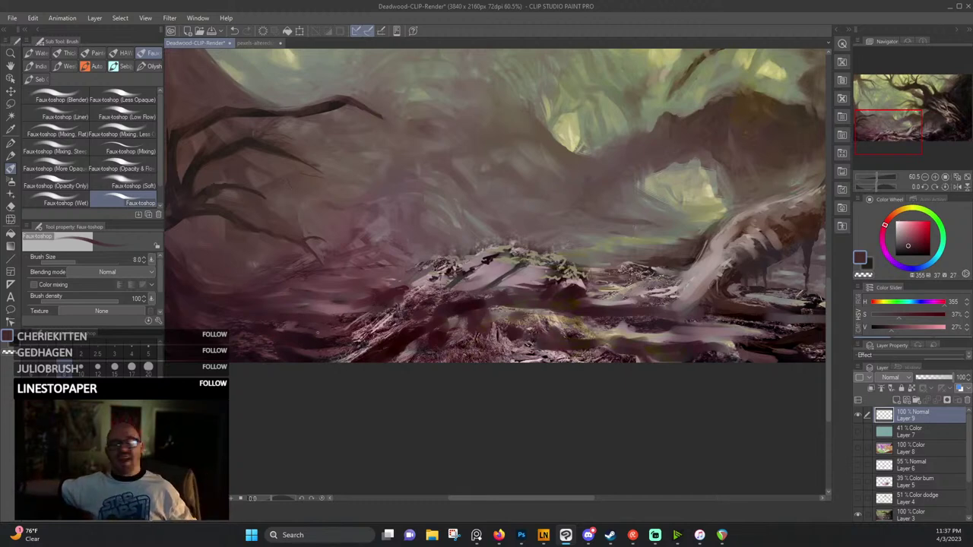
Darken the base of the left trunk below the bare branches down to the ground with sampled deep purplish-browns.
left_click_drag(207, 262, 278, 291)
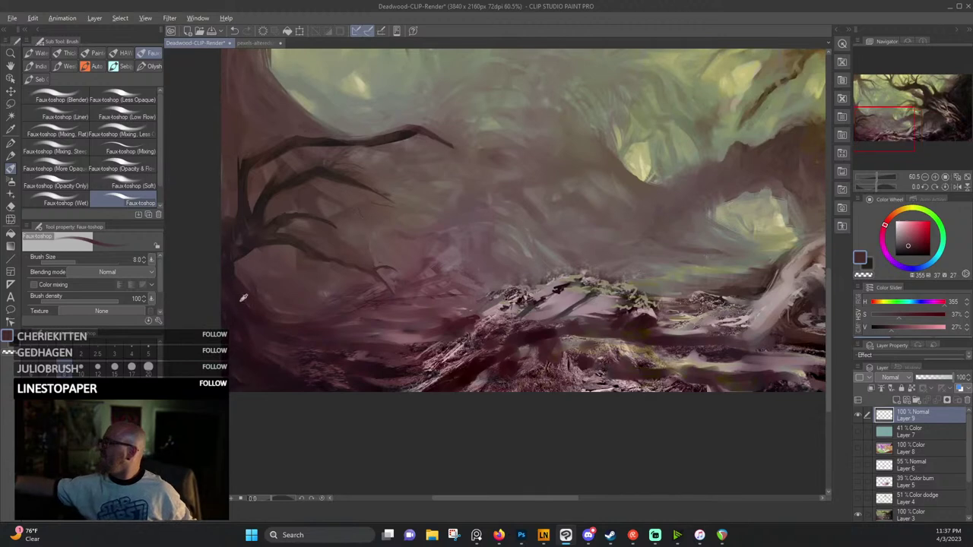
left_click(244, 301, "alt")
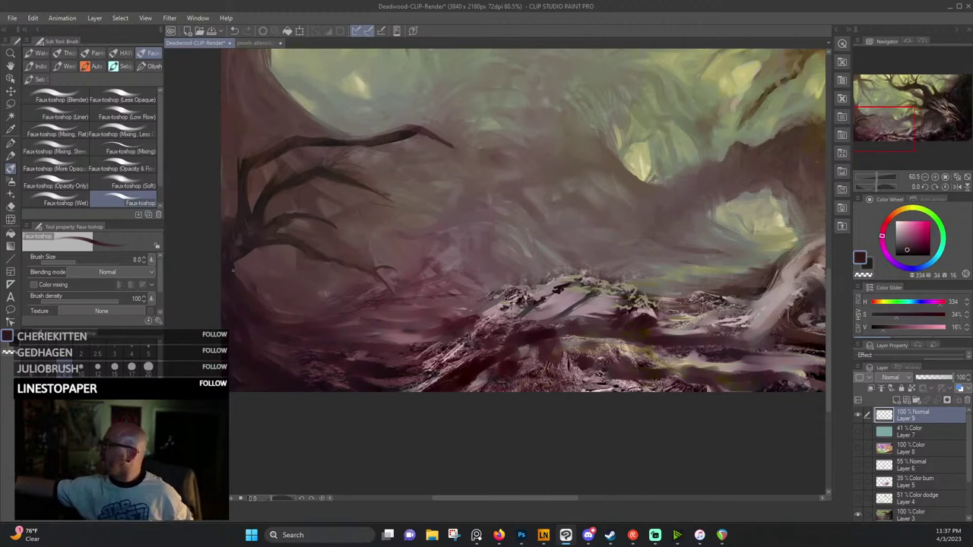
left_click(224, 287, "alt")
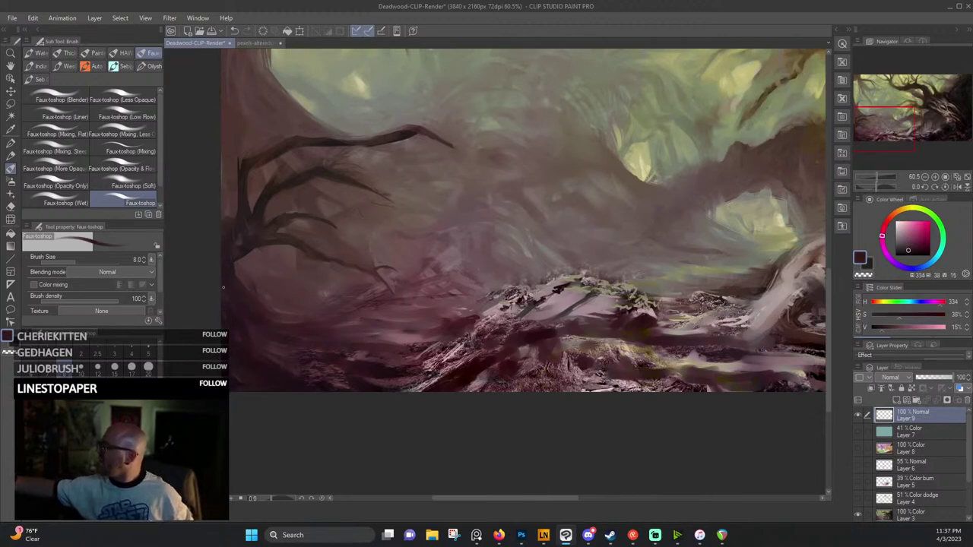
left_click(225, 307, "alt")
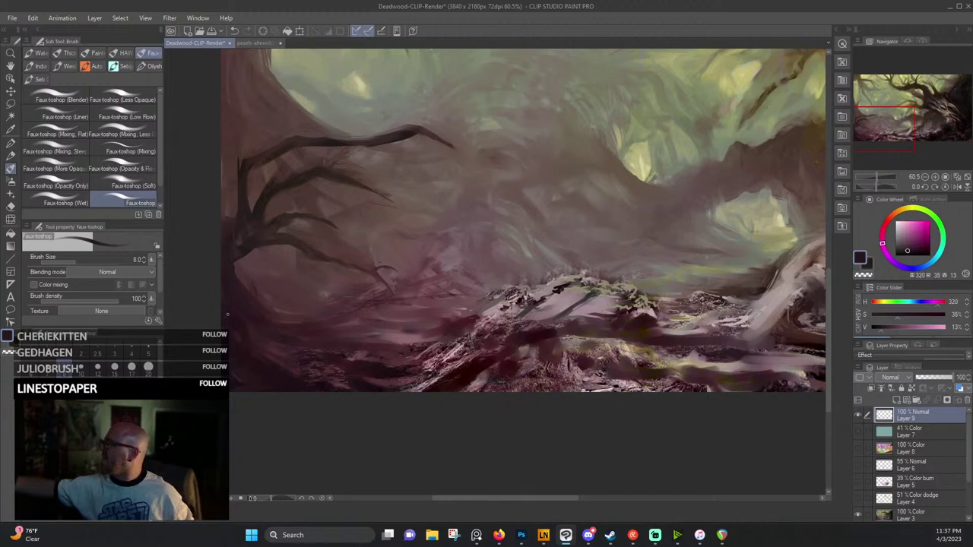
left_click(226, 314, "alt")
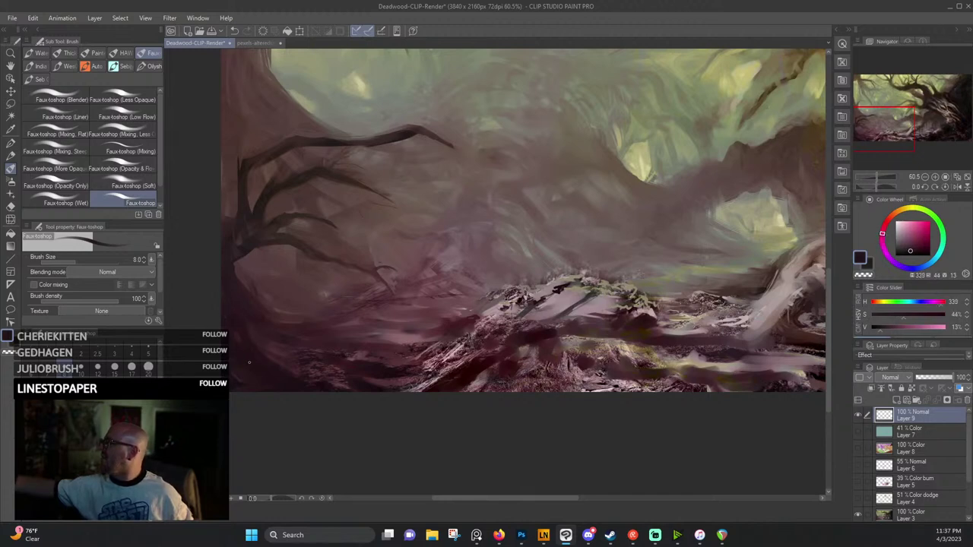
left_click(235, 362, "alt")
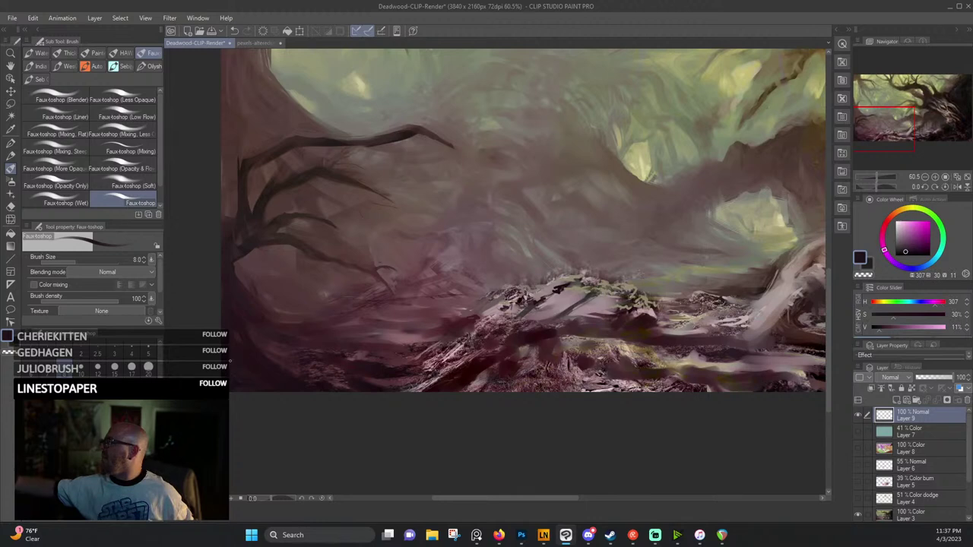
left_click(240, 342, "alt")
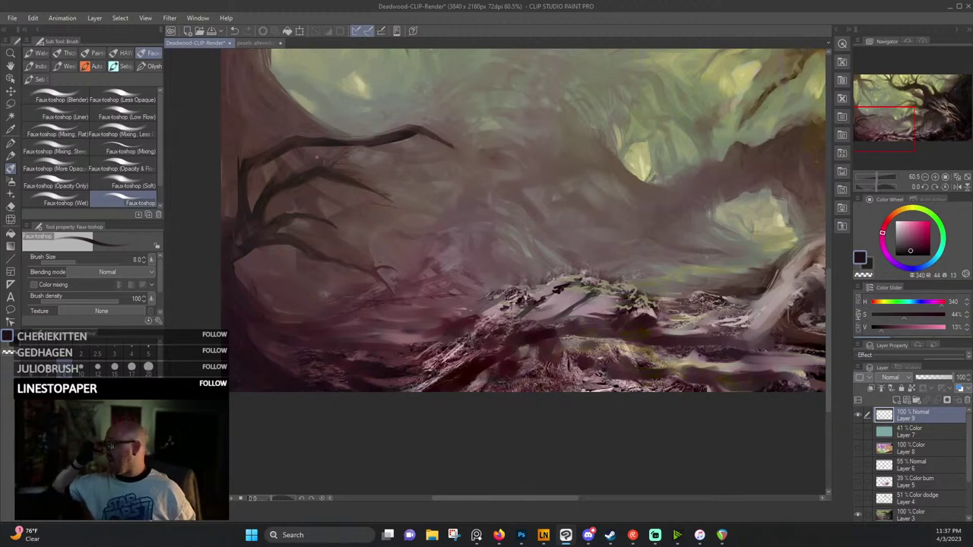
Touch up the left slope of the rocky mound with sampled greyish pink and dark red.
left_click(488, 310, "alt")
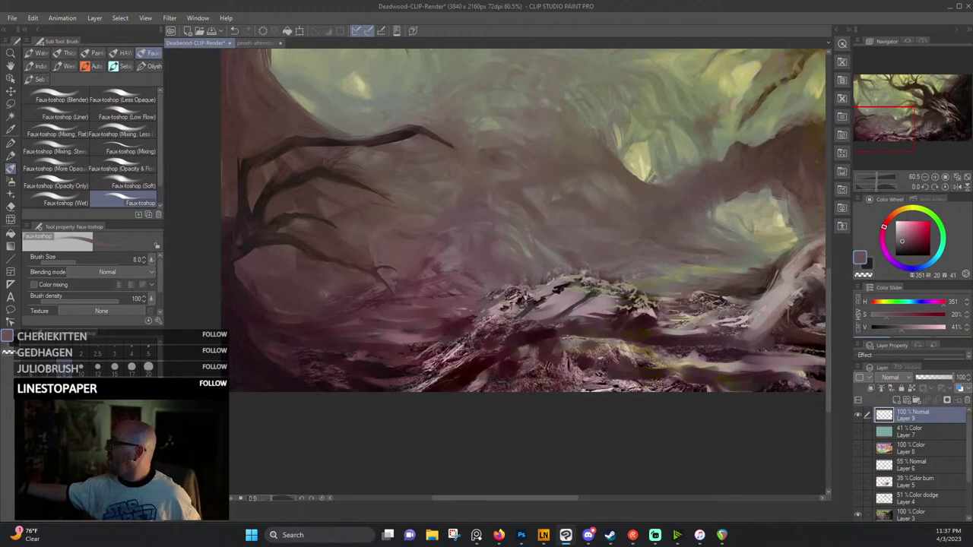
left_click(480, 317, "alt")
left_click_drag(473, 323, 486, 318)
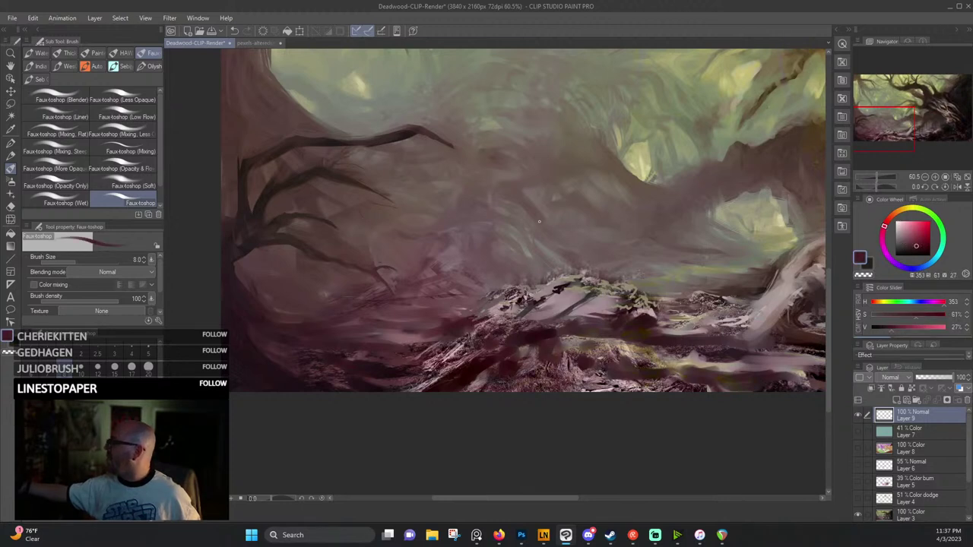
Refine the rocks at the lower left foot of the mound with sampled dark red and pale pink.
left_click(488, 360, "alt")
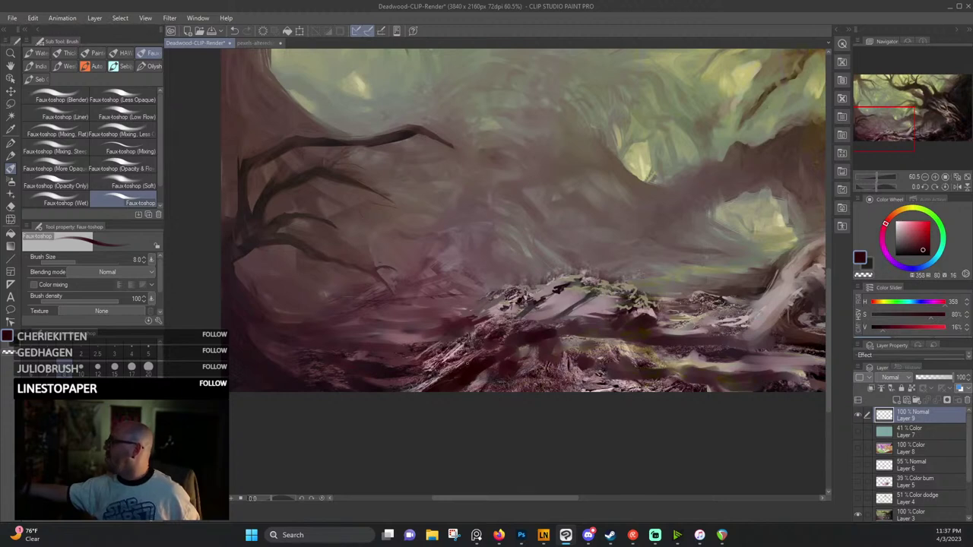
left_click(433, 385, "alt")
left_click(429, 387)
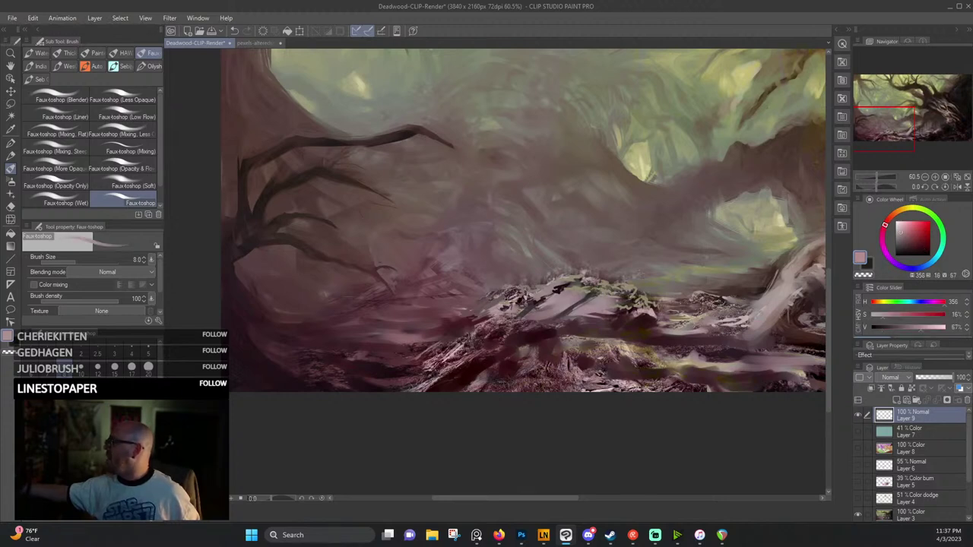
Touch up the pale slab and shadow cracks near the mound's crest with sampled greyish pink, dark purple and dark olive-grey.
left_click(541, 335, "alt")
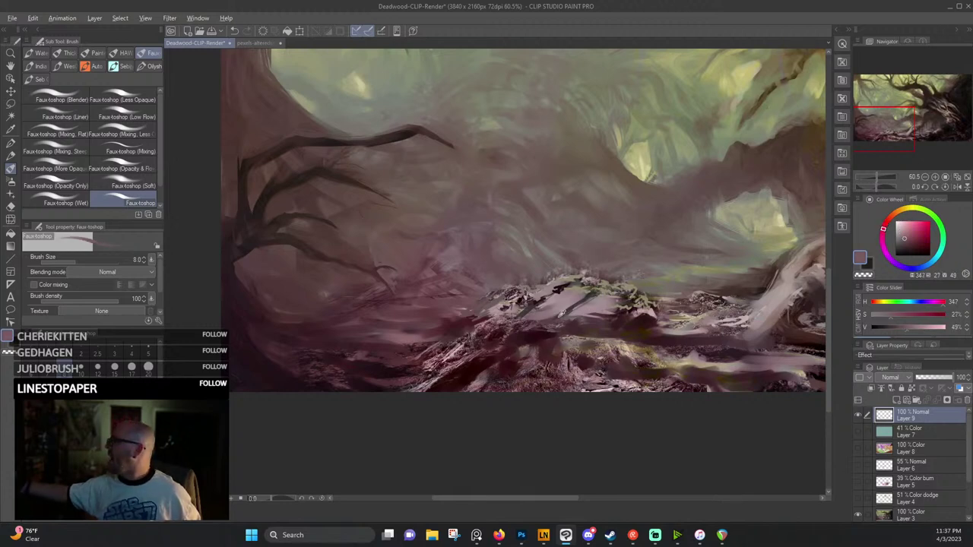
left_click(565, 312, "alt")
left_click(563, 291, "alt")
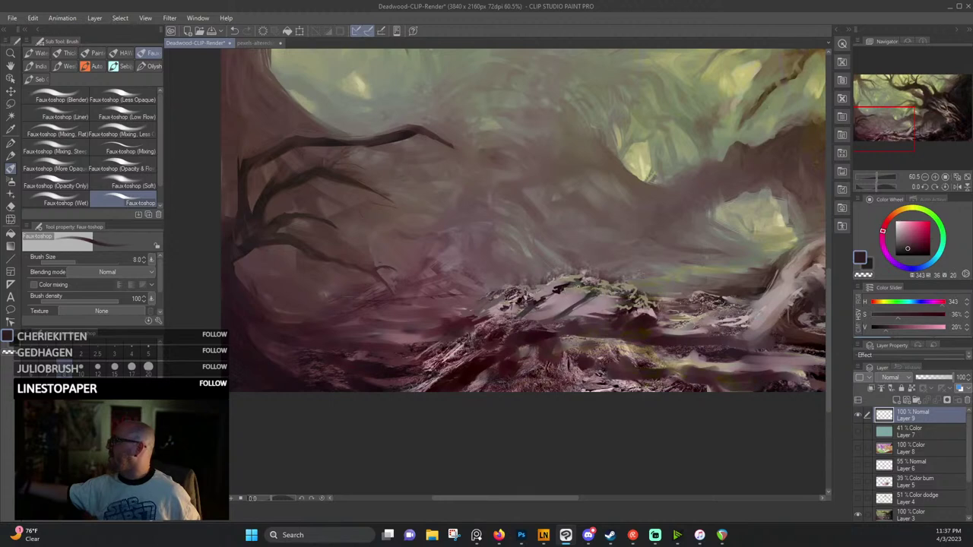
left_click(599, 291, "alt")
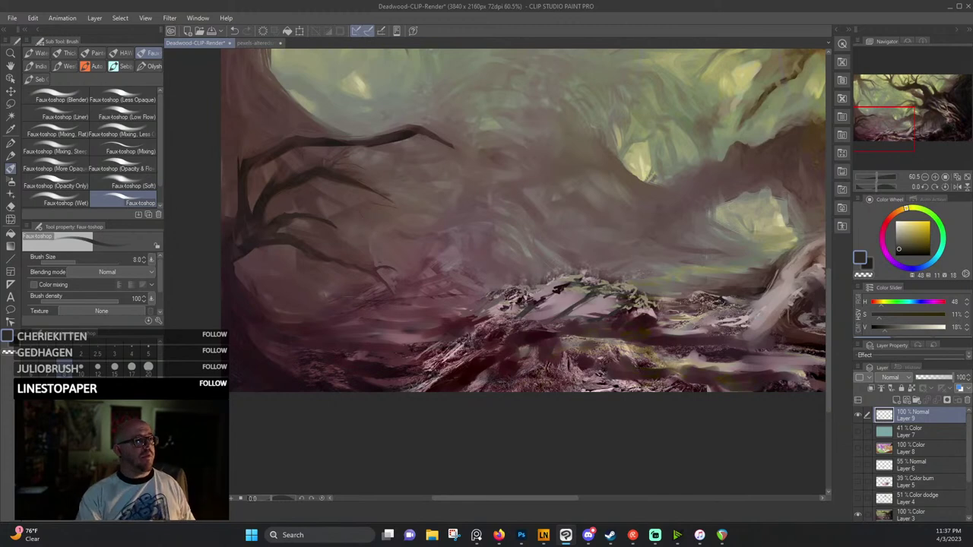
Switch to the reference board, zoom in on the red minotaur illustration, and enlarge and reposition its window.
key("alt+Tab")
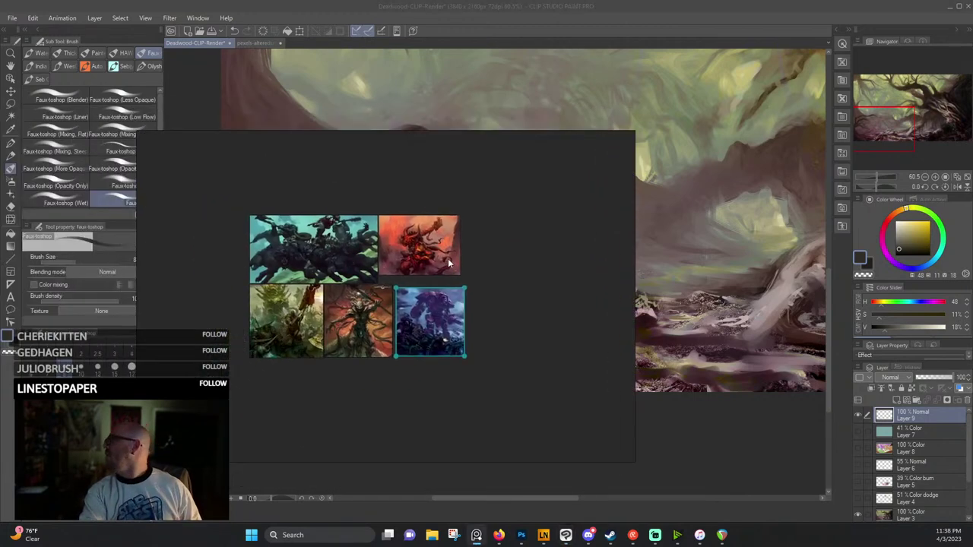
double_click(447, 258)
scroll(387, 256, "up", 2)
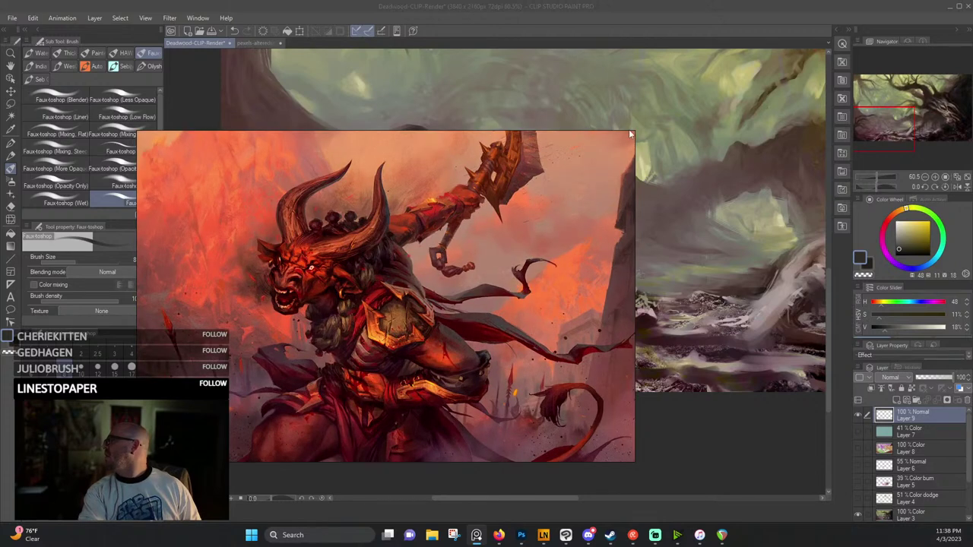
left_click_drag(632, 131, 839, 36)
scroll(527, 187, "up", 1)
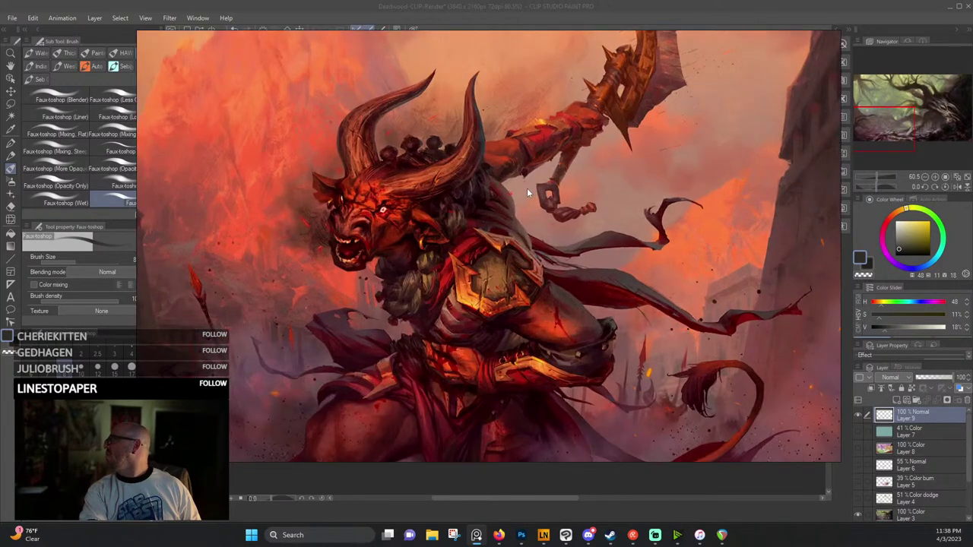
left_click_drag(476, 258, 543, 263)
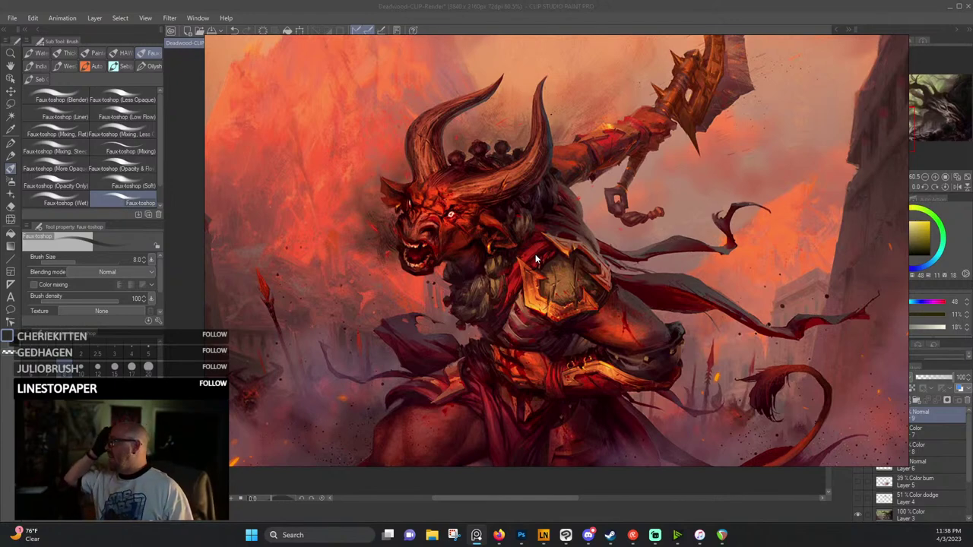
Examine the brushwork on the minotaur's beard, armour, horns, raised arm and axe, and return to the Clip Studio Paint canvas.
scroll(354, 292, "up", 6)
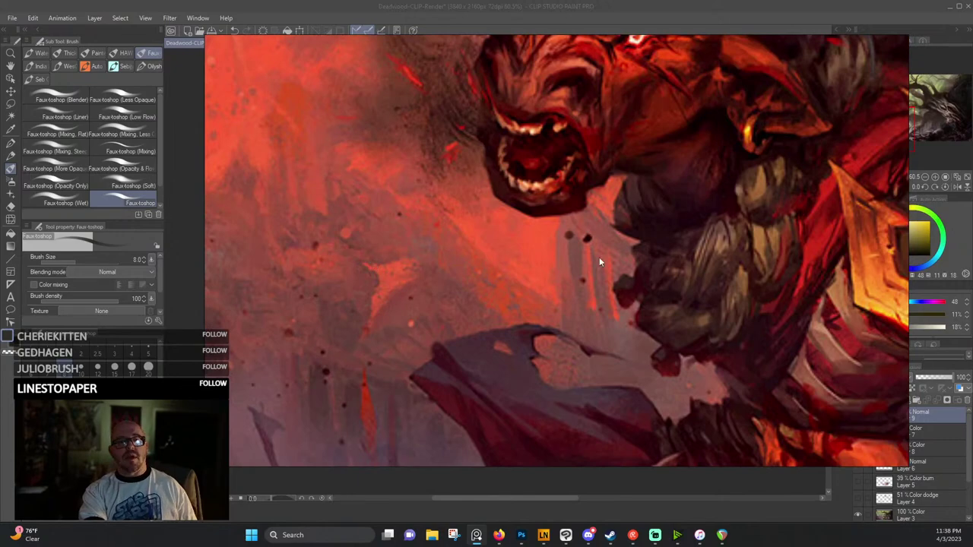
left_click_drag(629, 224, 473, 369)
mouse_move(619, 355)
left_mouse_down()
mouse_move(490, 235)
mouse_move(495, 214)
left_mouse_up()
scroll(494, 213, "up", 1)
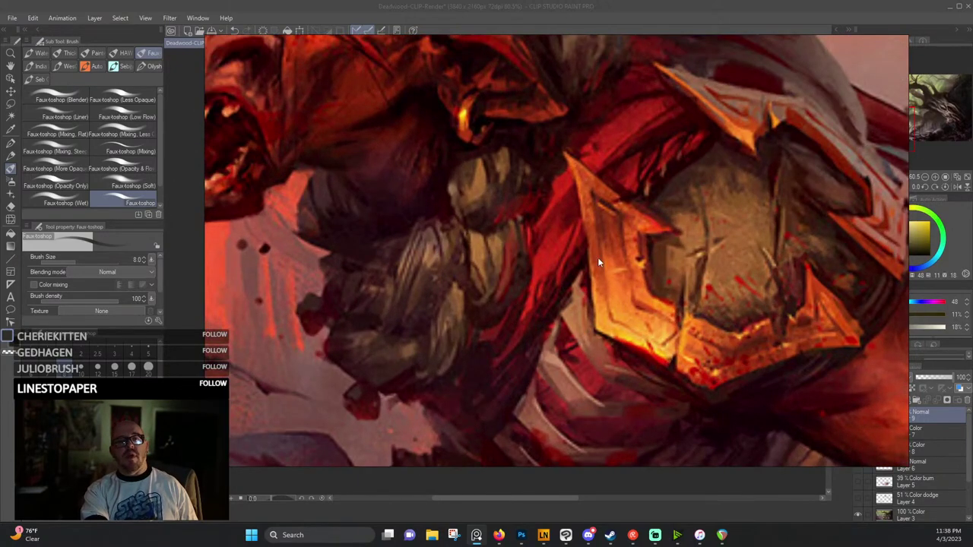
scroll(628, 255, "down", 3)
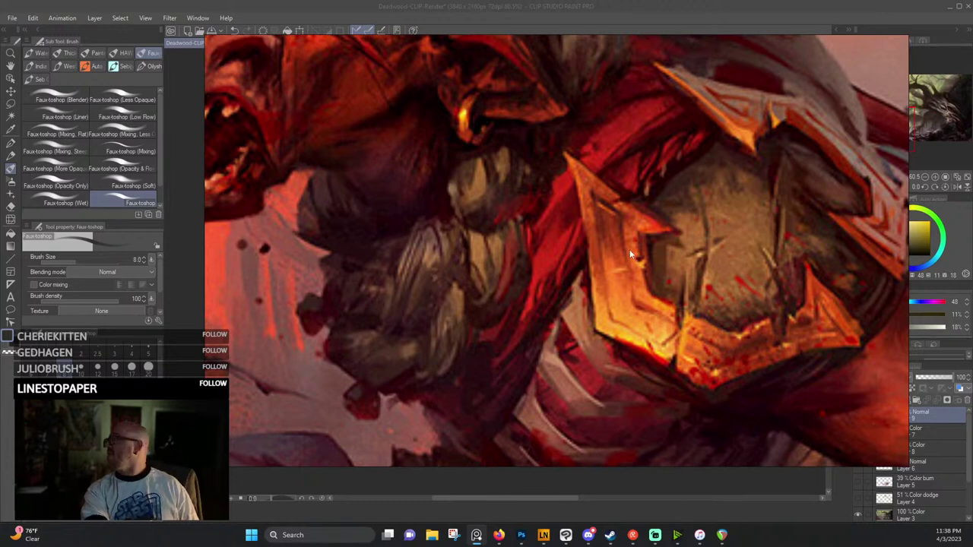
scroll(490, 252, "up", 3)
scroll(490, 252, "up", 3)
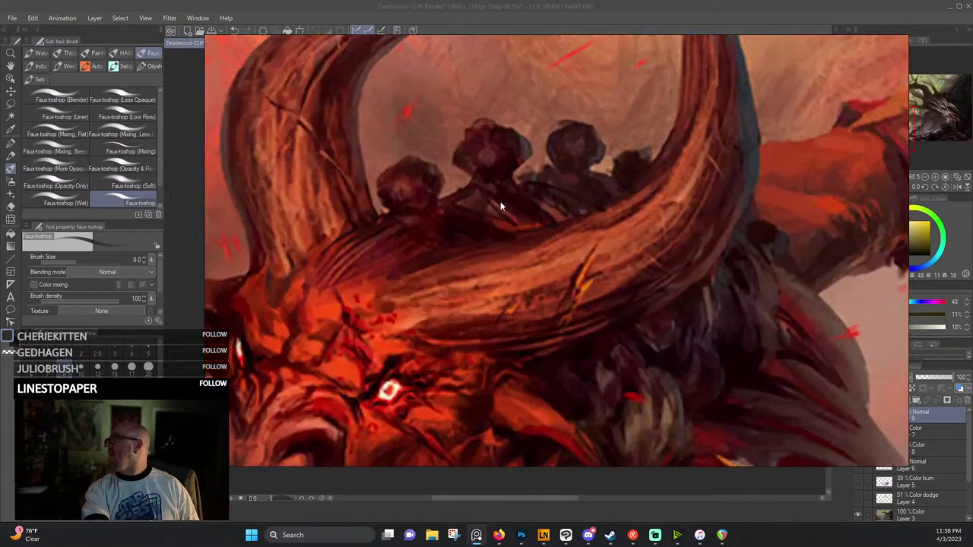
left_click_drag(571, 204, 346, 386)
scroll(346, 384, "down", 2)
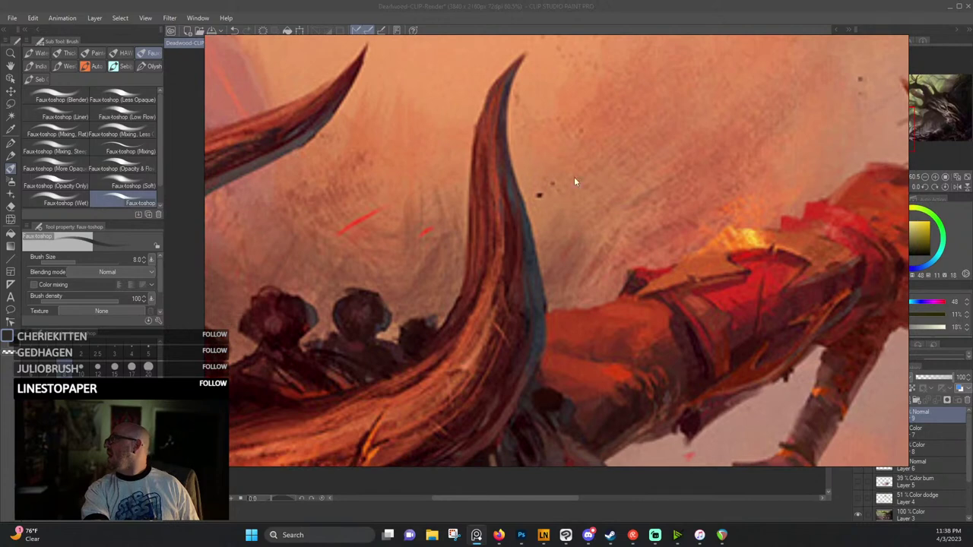
scroll(477, 251, "up", 4)
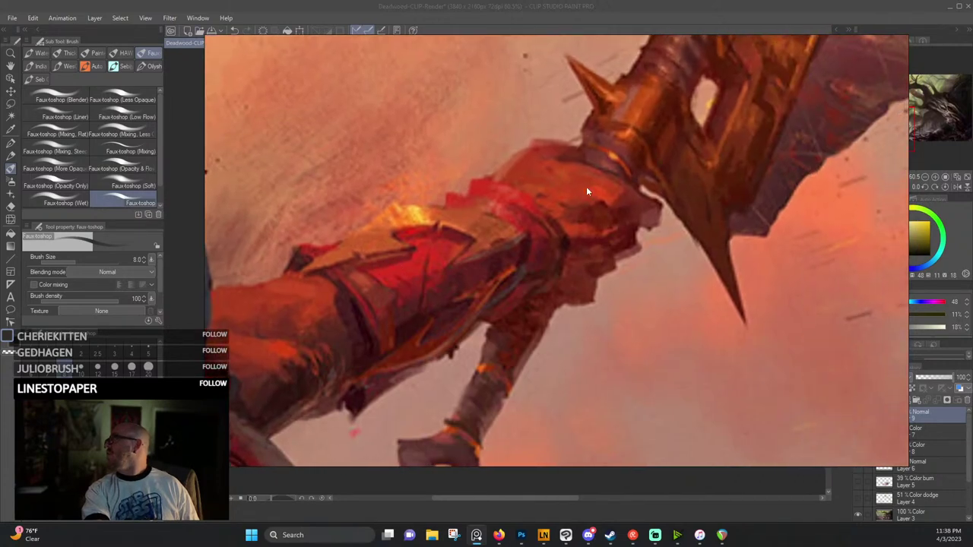
left_click_drag(570, 203, 486, 289)
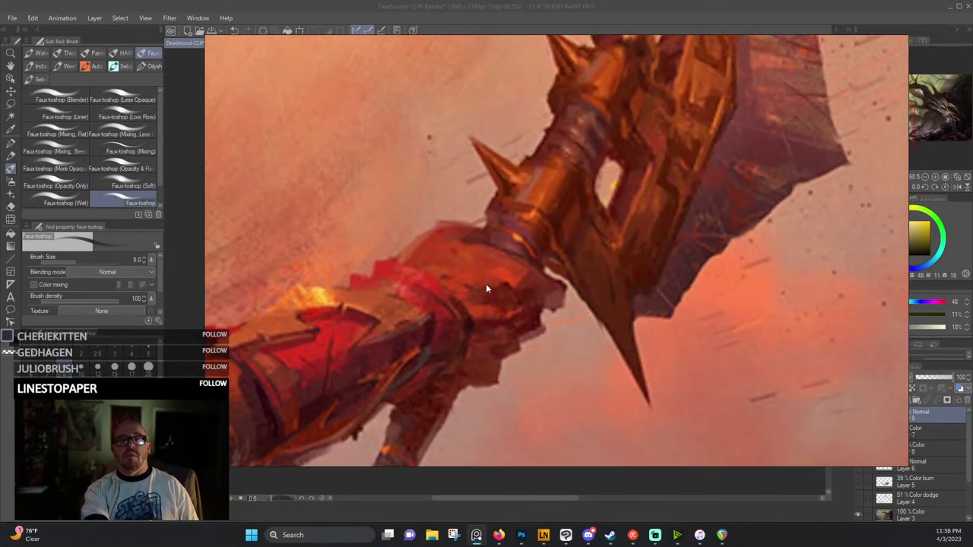
scroll(487, 289, "down", 4)
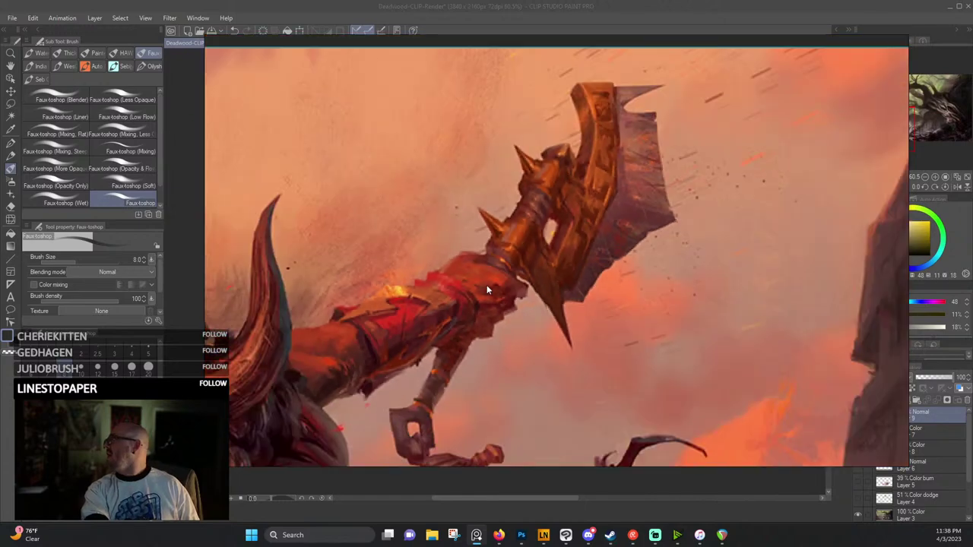
scroll(490, 297, "up", 1)
scroll(494, 299, "up", 1)
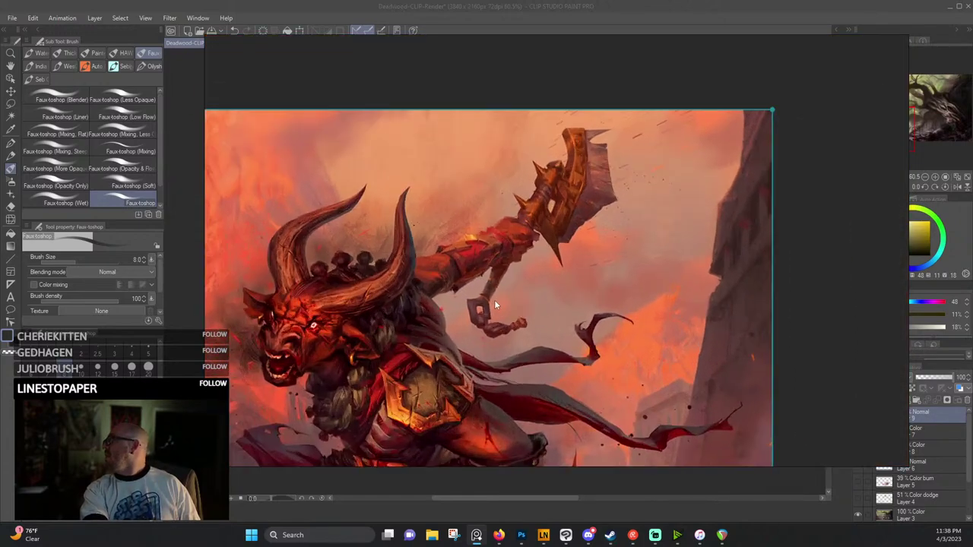
scroll(495, 299, "down", 2)
left_click_drag(452, 320, 575, 208)
scroll(567, 287, "up", 2)
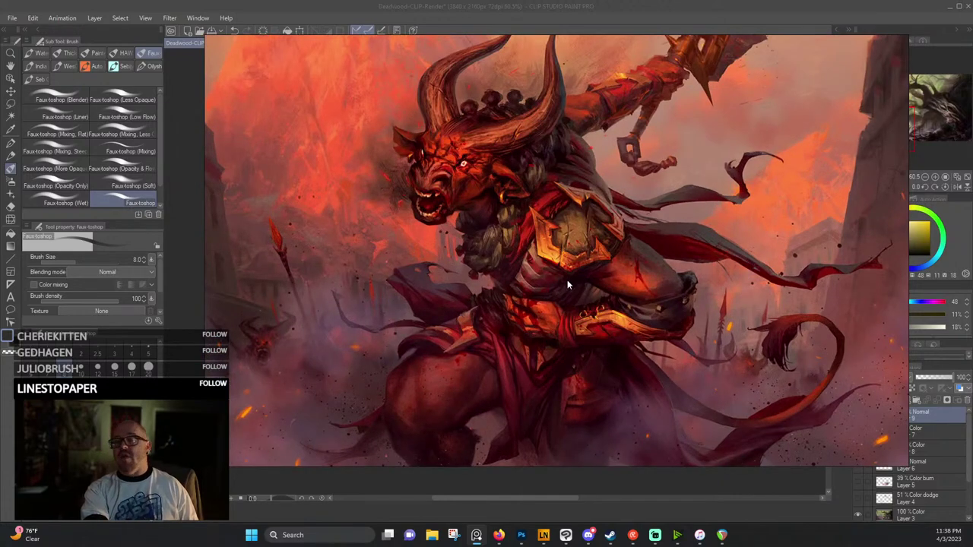
left_click_drag(583, 280, 0, 221)
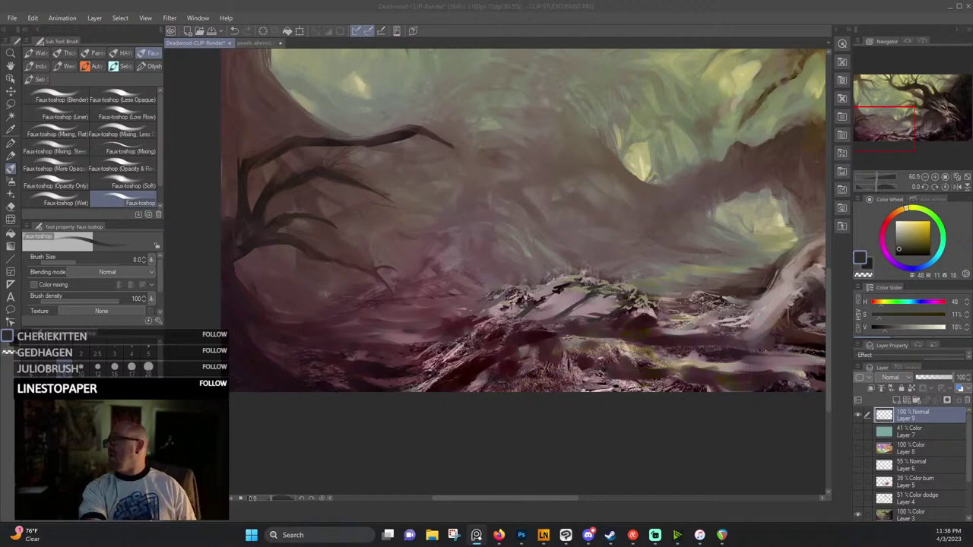
left_click(340, 4)
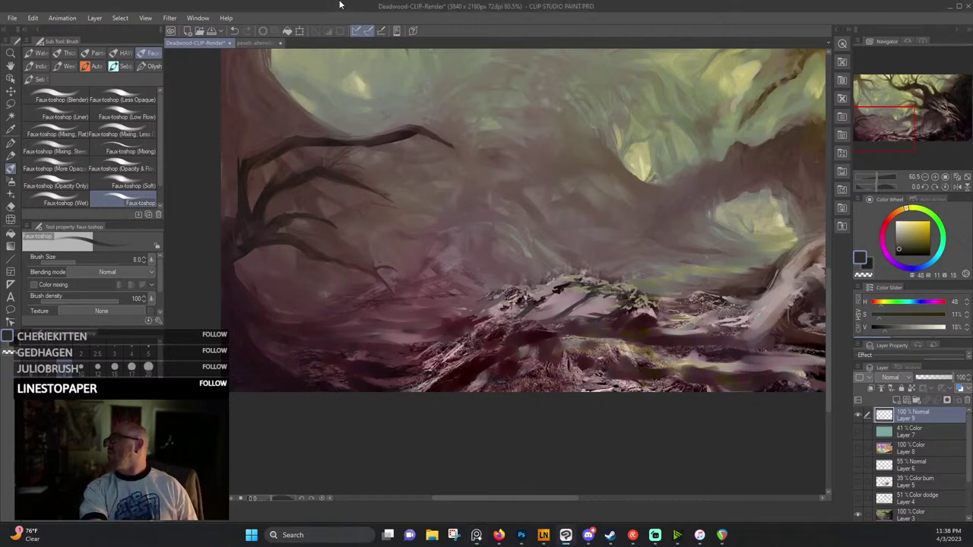
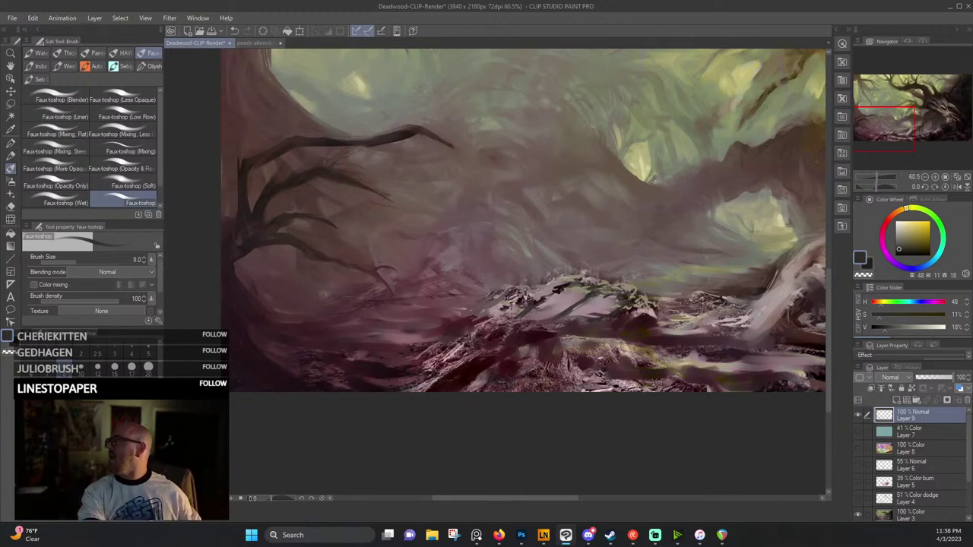
Paint thin ground strokes beneath the lowest bare branch's curved twig with sampled muted wine-browns.
scroll(461, 354, "up", 3)
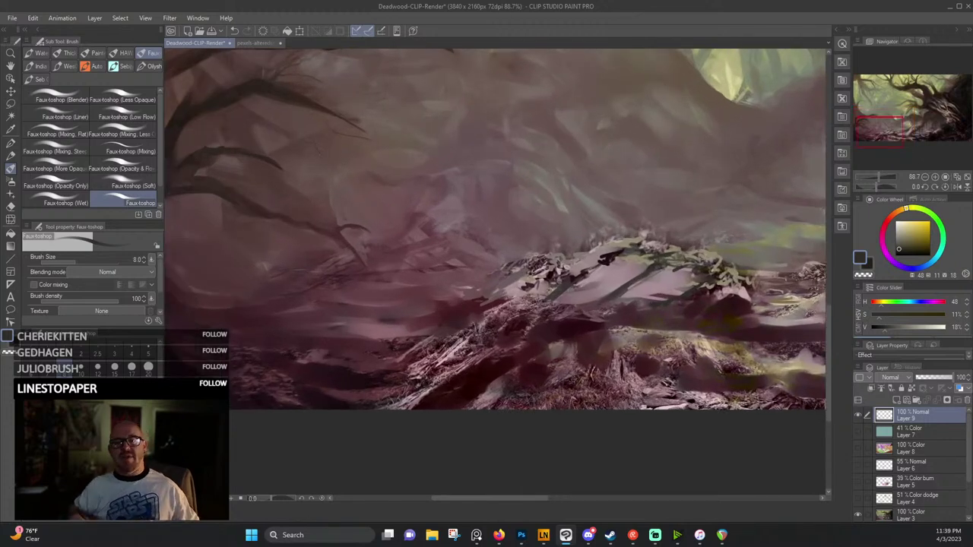
left_click(324, 302, "alt")
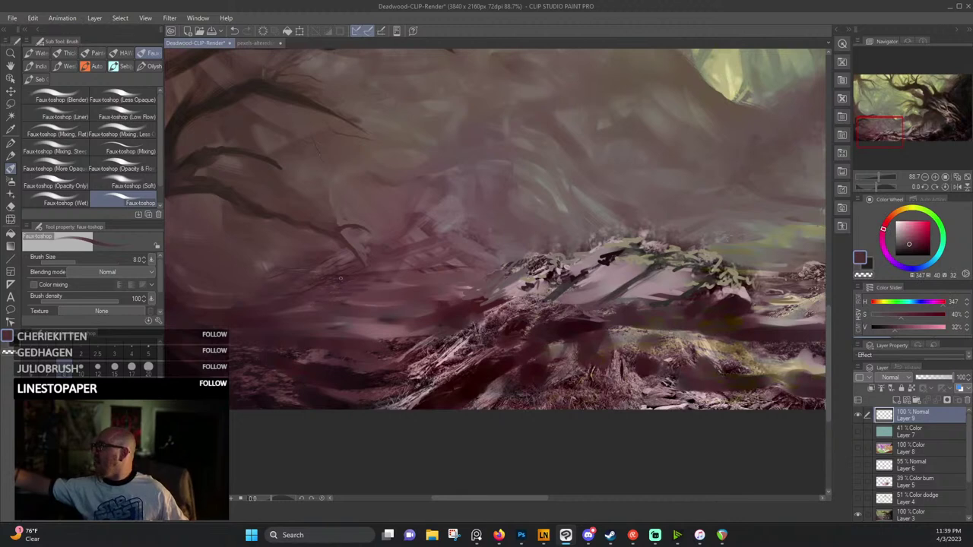
left_click(331, 274, "alt")
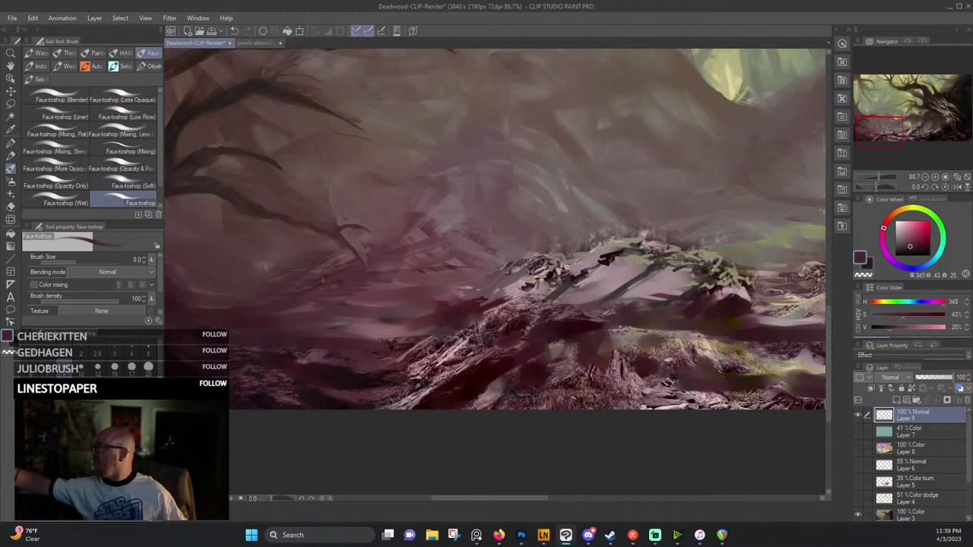
left_click_drag(356, 271, 386, 260)
left_click(352, 263, "alt")
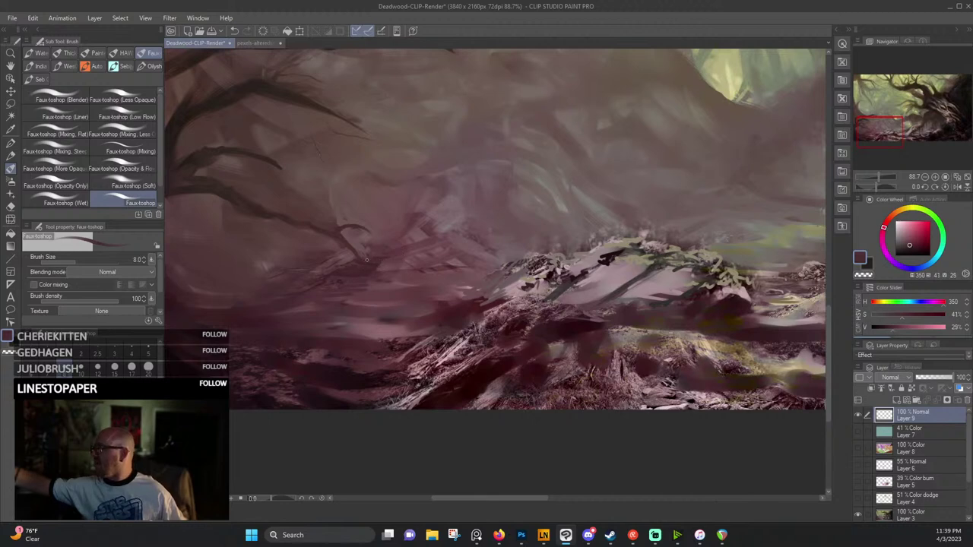
Blend the misty ground edge beside the left trunk's base with sampled muted reddish-browns.
left_click(222, 292, "alt")
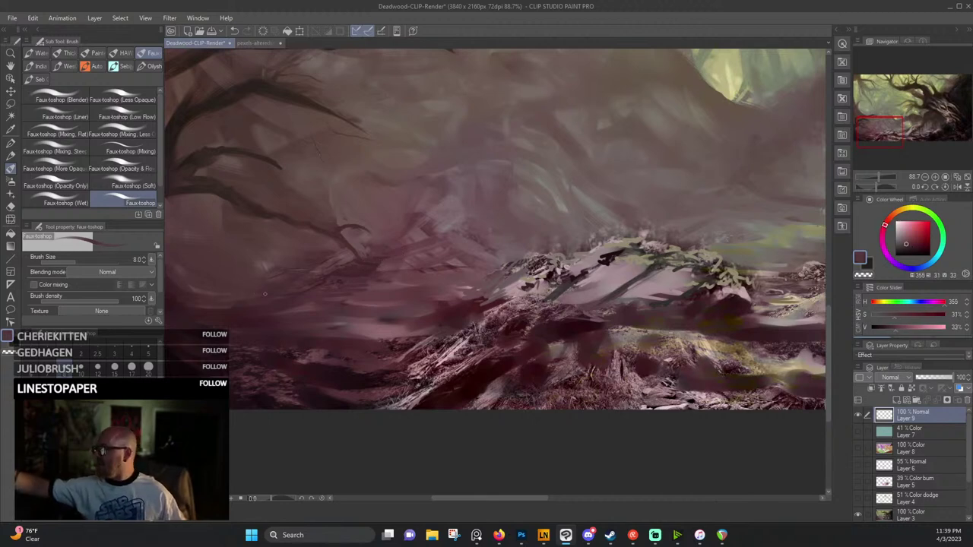
left_click(200, 283, "alt")
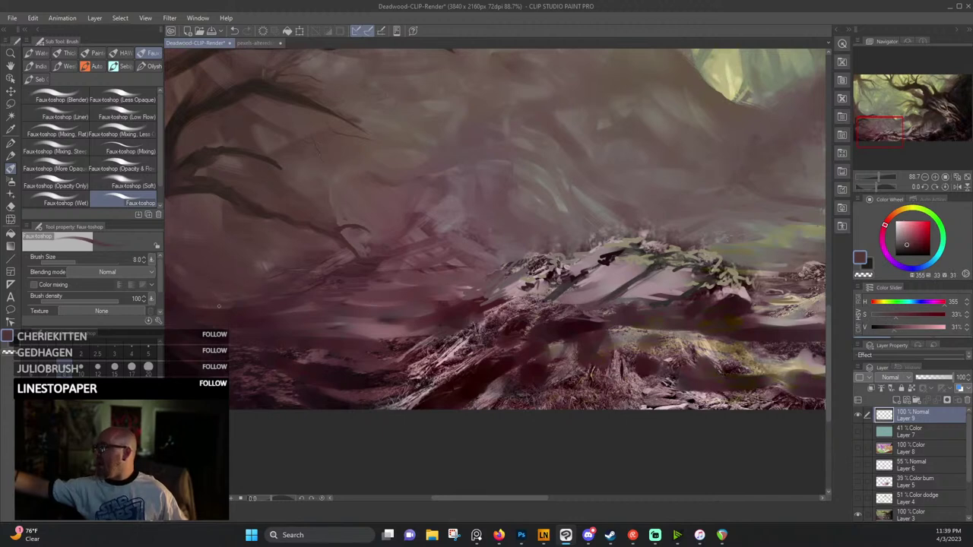
left_click(218, 307, "alt")
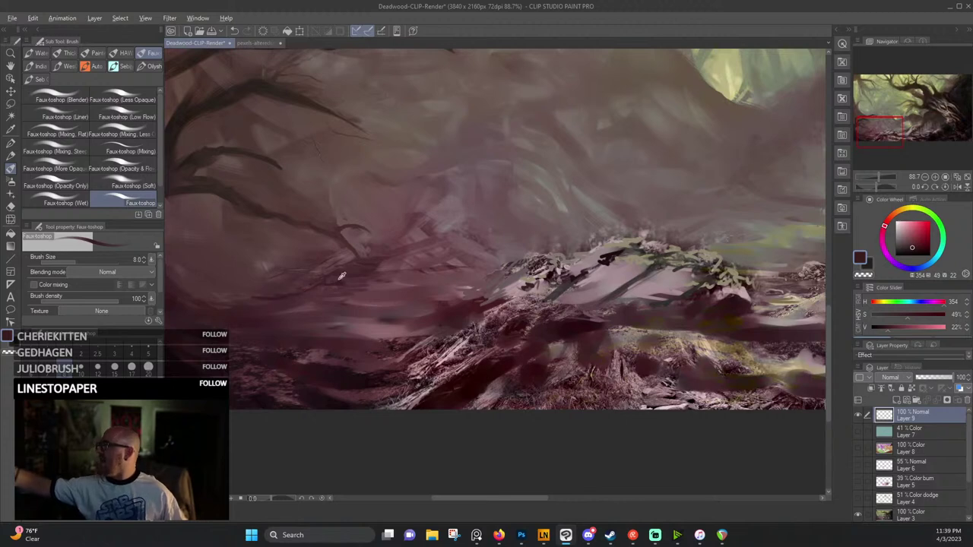
Add darker streaks to the flat ground below the curved twig with sampled deep wine tones.
left_click(336, 282, "alt")
left_click(346, 275, "alt")
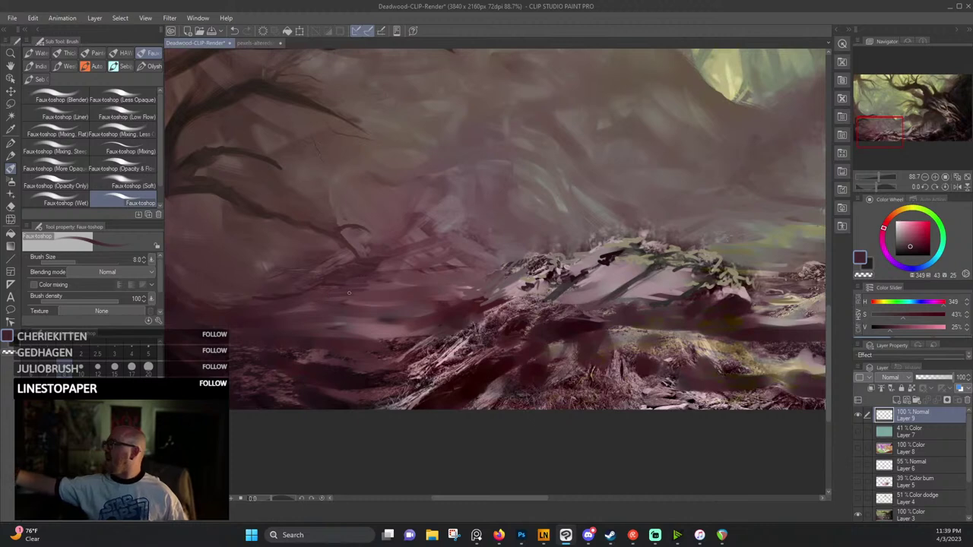
left_click(358, 291, "alt")
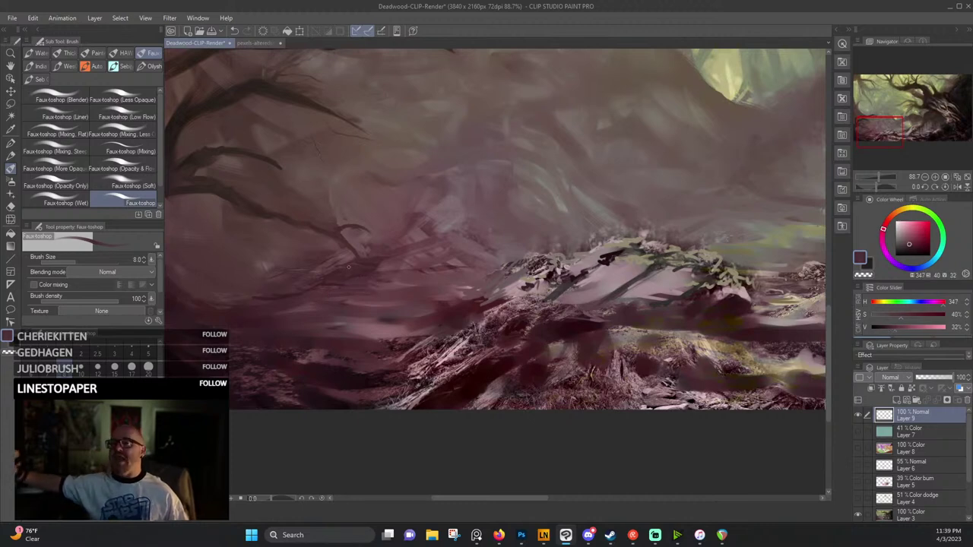
Break up the pinkish ground patch left of the rocky mound with strokes of sampled dark plum.
left_click(333, 325, "alt")
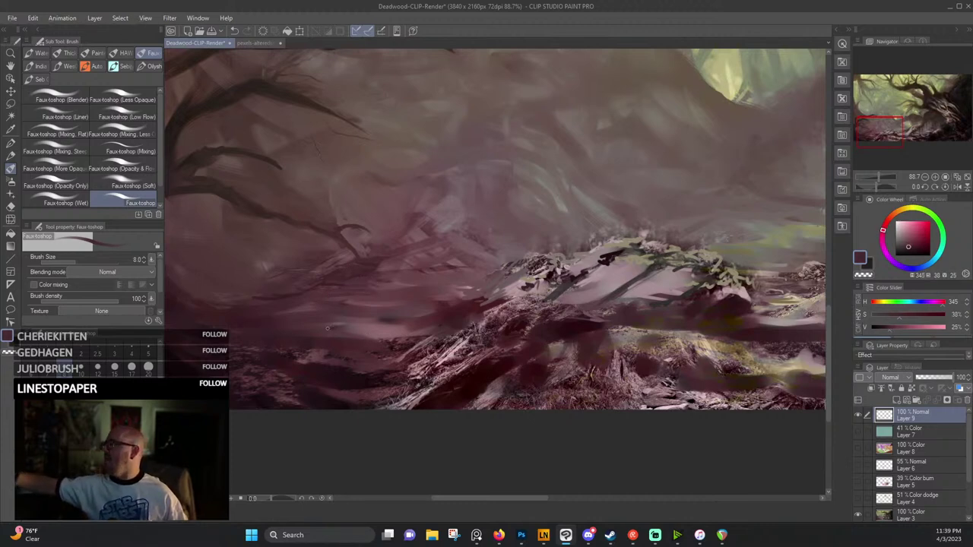
left_click_drag(334, 326, 413, 326)
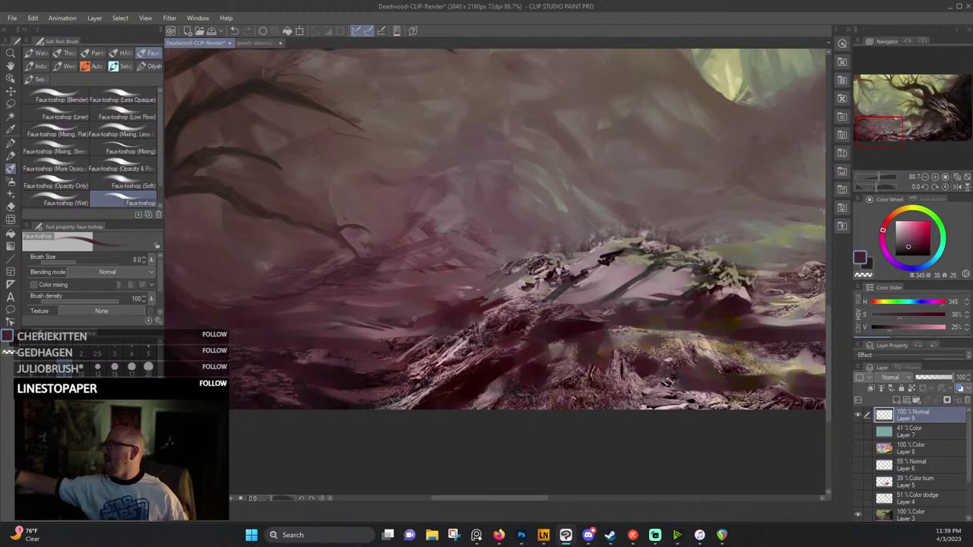
mouse_move(369, 351)
left_mouse_down()
mouse_move(399, 321)
mouse_move(403, 343)
mouse_move(421, 341)
mouse_move(389, 338)
left_mouse_up()
Darken the left trunk's base and the ground around it with sampled deep plum tones.
left_click(365, 345, "alt")
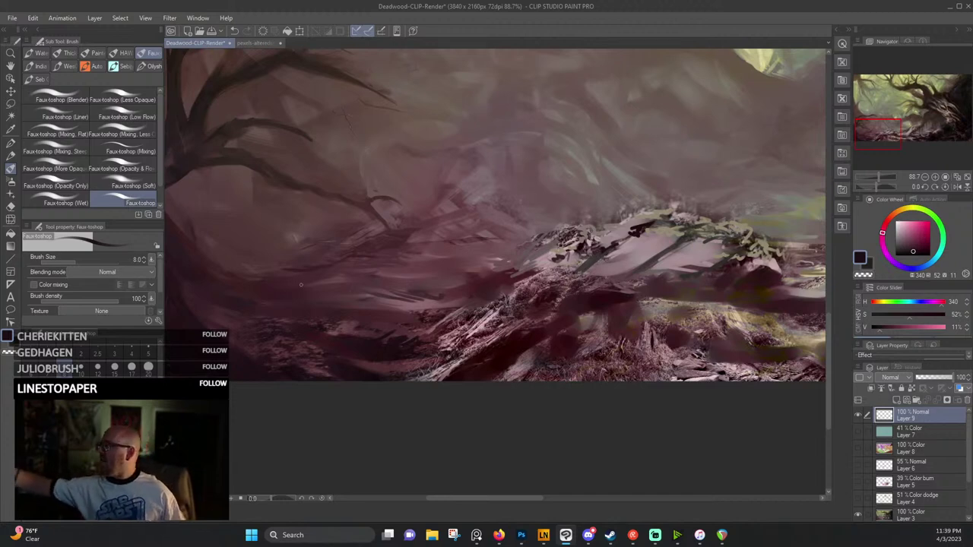
left_click(283, 304, "alt")
left_click(239, 312, "alt")
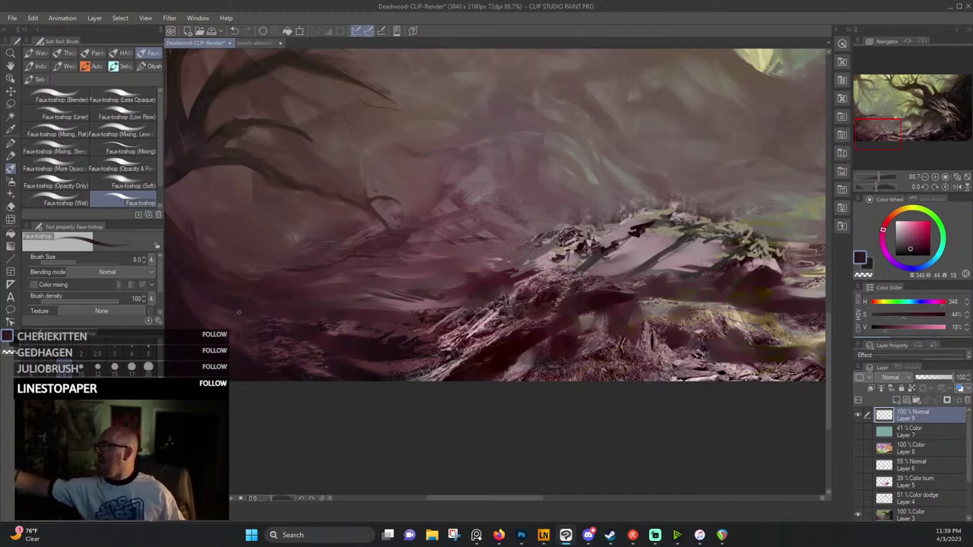
left_click(184, 273, "alt")
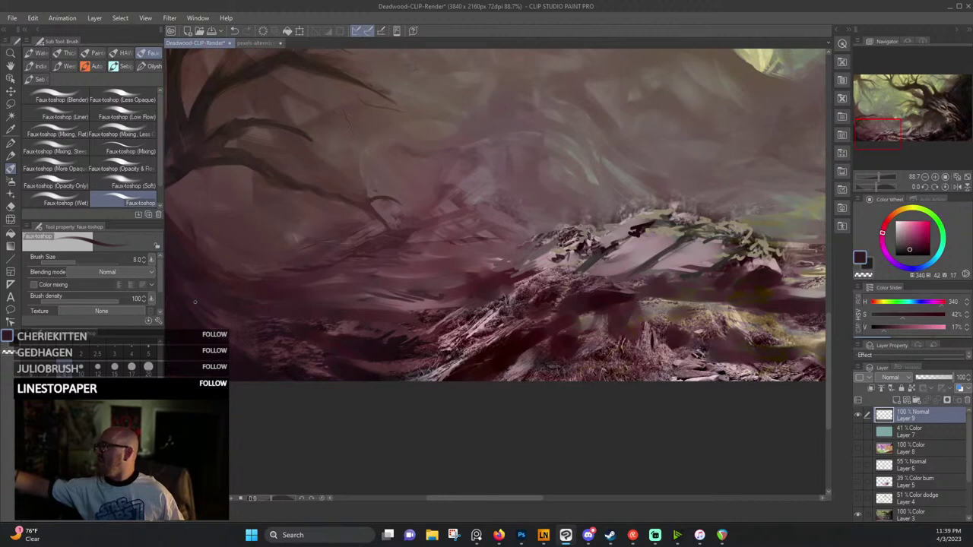
left_click_drag(230, 270, 304, 287)
left_click(240, 260, "alt")
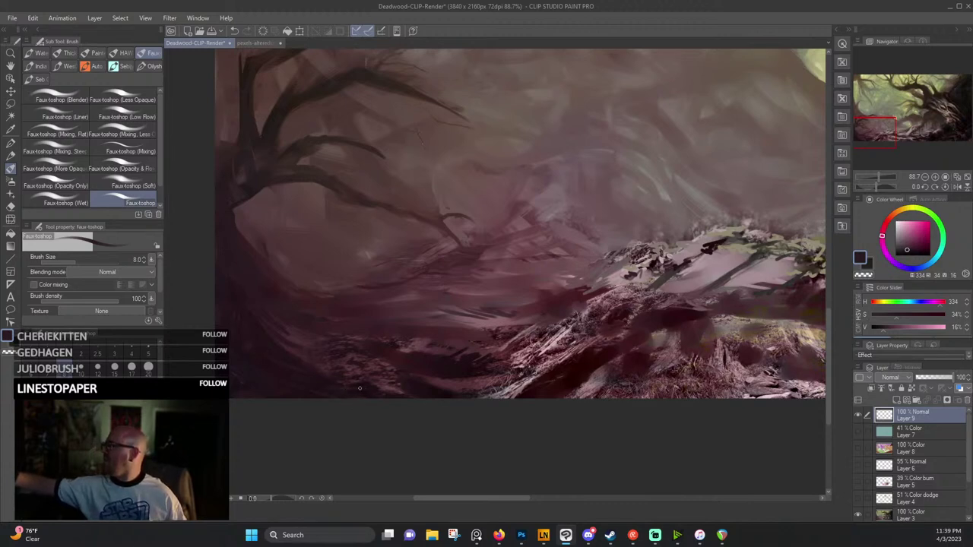
Paint short strokes over the foreground ground and the slope left of the rocky mound with sampled dark wine and muted red.
left_click_drag(412, 349, 284, 344)
left_click(296, 367, "alt")
left_click_drag(312, 377, 346, 380)
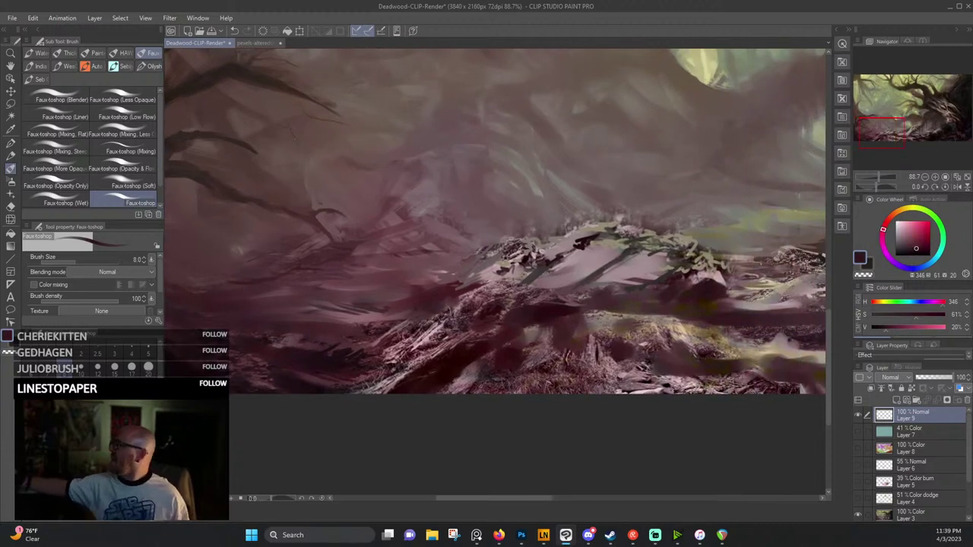
left_click(433, 333, "alt")
left_click_drag(430, 336, 437, 330)
left_click(446, 314, "alt")
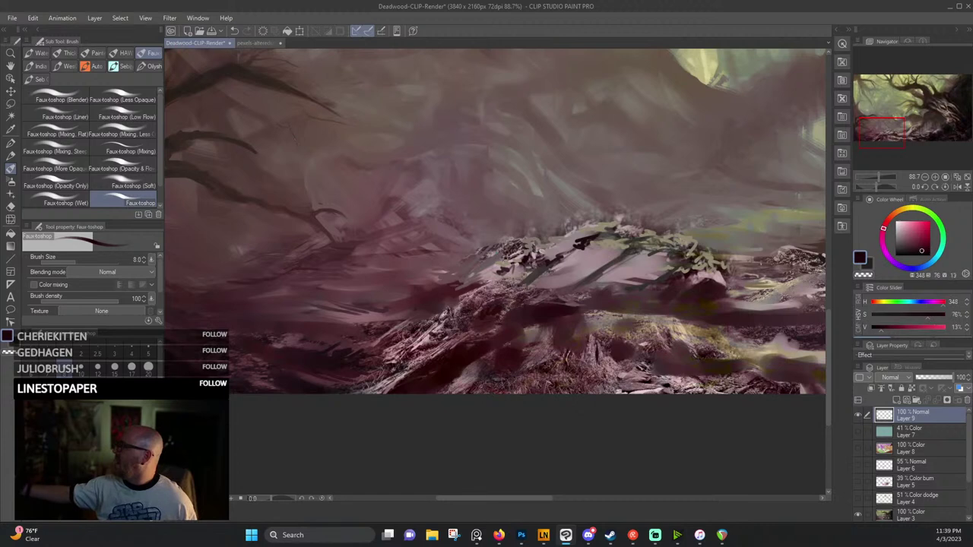
left_click(410, 345, "alt")
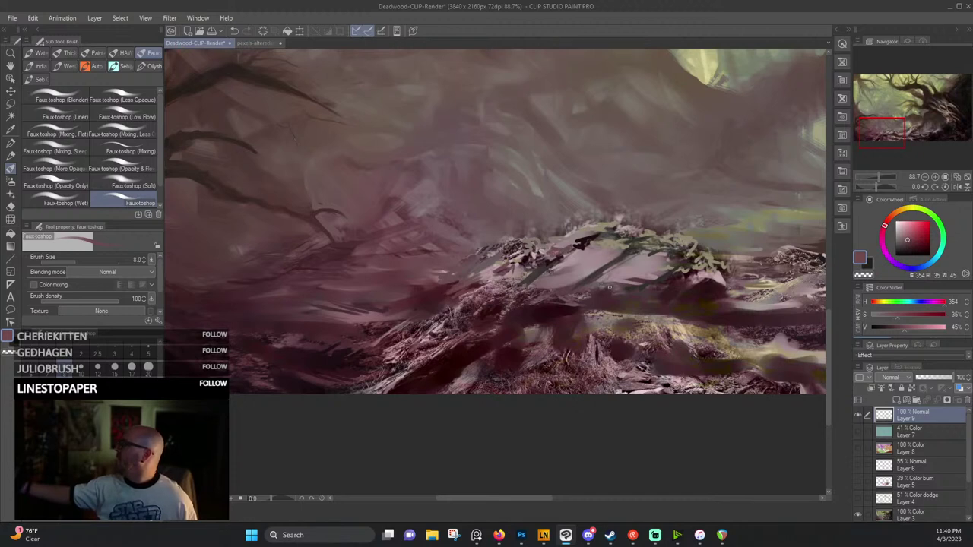
Refine the shadows on the rocky mound's pale face with sampled dark grey-brown tones.
left_click_drag(612, 279, 512, 308)
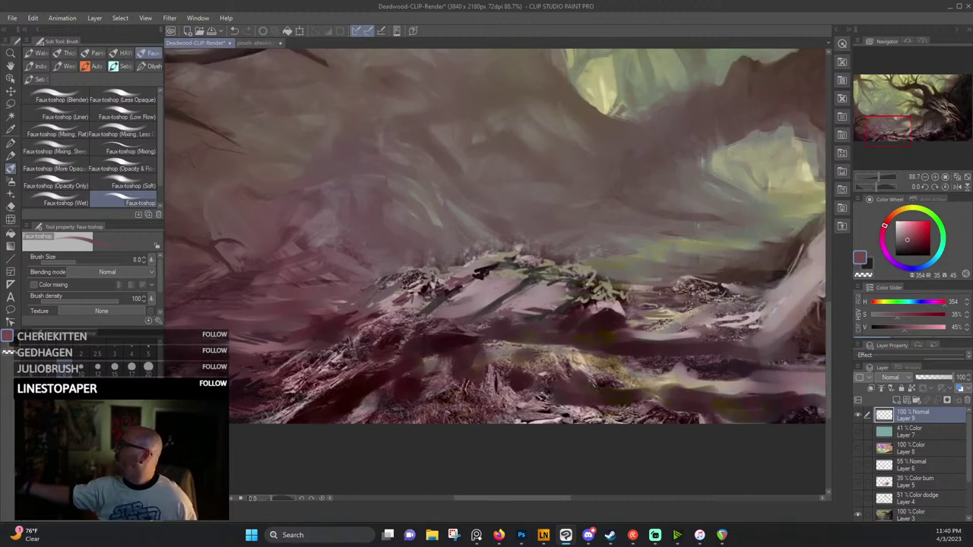
left_click(552, 310, "alt")
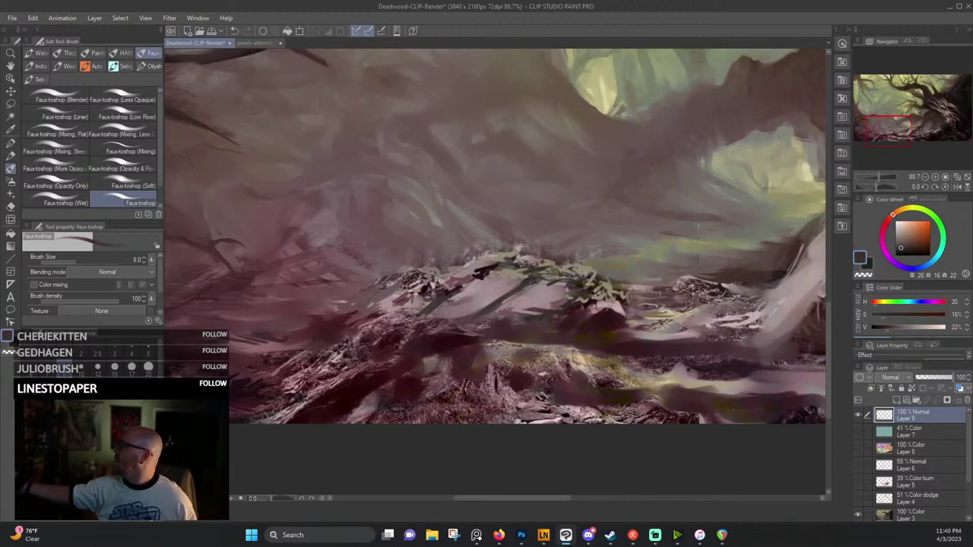
left_click(494, 286, "alt")
left_click_drag(477, 268, 490, 271)
Touch up the ground between the rocky mound and the large root's foot with sampled muted mauve-browns.
left_click_drag(614, 279, 369, 256)
left_click(515, 291, "alt")
left_click(515, 293, "alt")
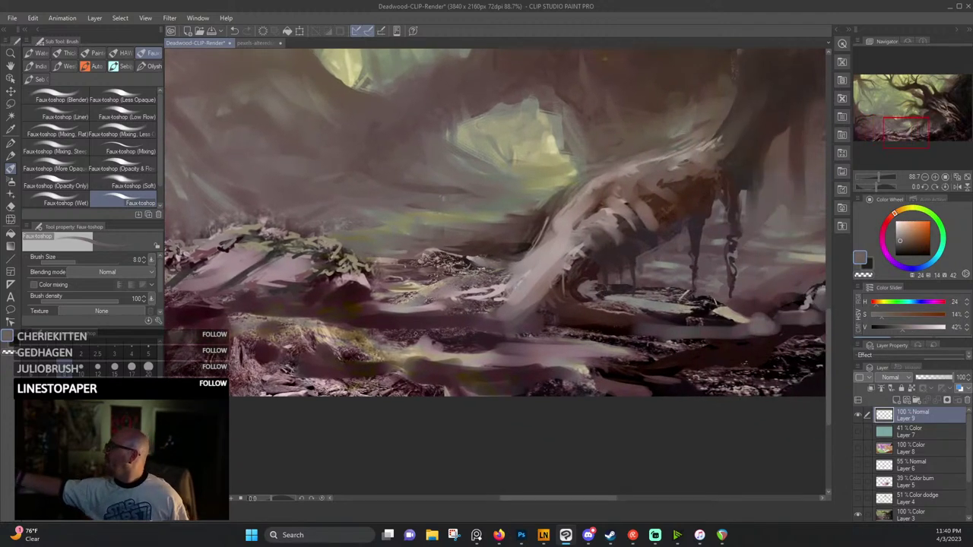
left_click(414, 333, "alt")
mouse_move(436, 351)
left_mouse_down()
mouse_move(425, 339)
mouse_move(447, 339)
left_mouse_up()
left_click_drag(606, 254, 493, 287)
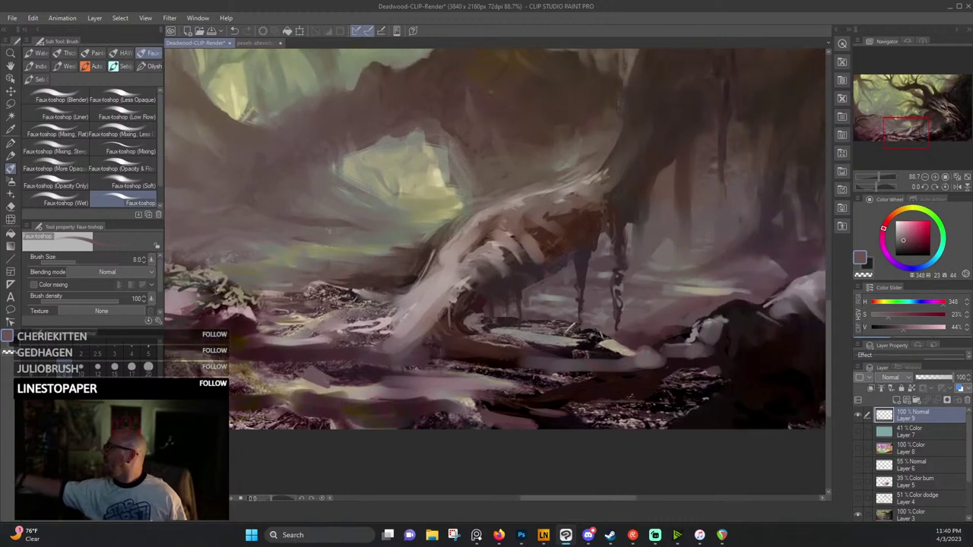
Paint dark bark notches on the lower part of the large arching root with sampled tones.
left_click(440, 320, "alt")
mouse_move(434, 303)
left_mouse_down()
mouse_move(444, 315)
mouse_move(466, 286)
left_mouse_up()
left_click(463, 304, "alt")
left_click(482, 284, "alt")
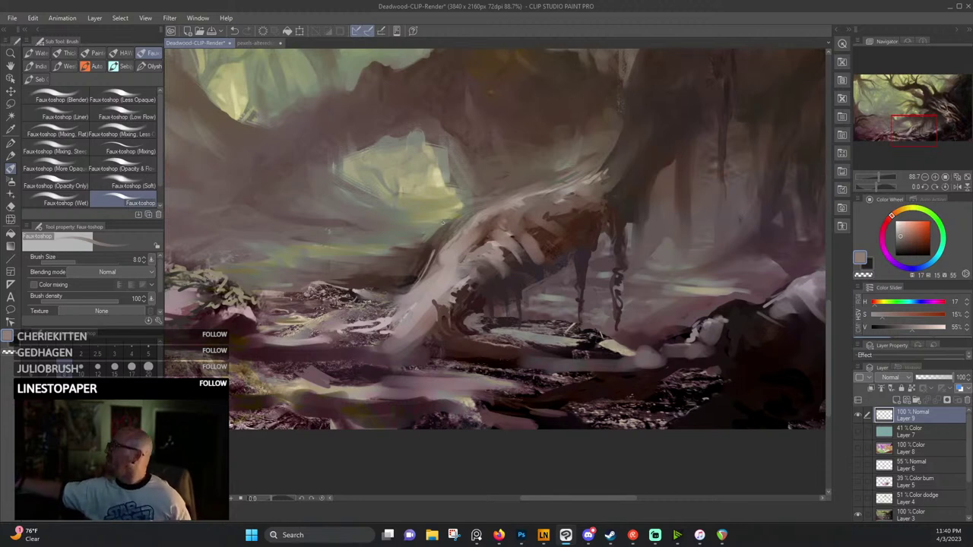
Define the large root's outer edge below the bright opening with small strokes of sampled yellow-green and grey-green.
left_click(437, 216, "alt")
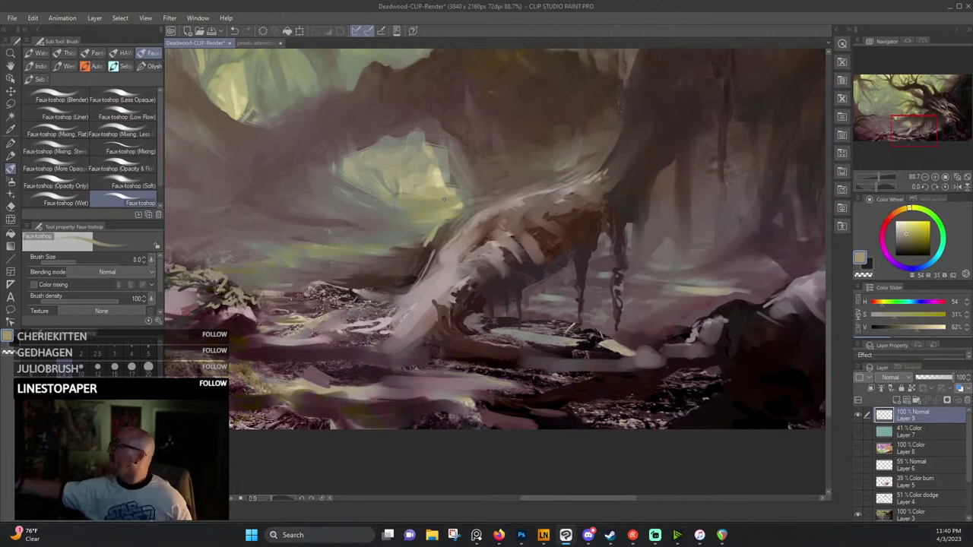
left_click(439, 227, "alt")
left_click(432, 232, "alt")
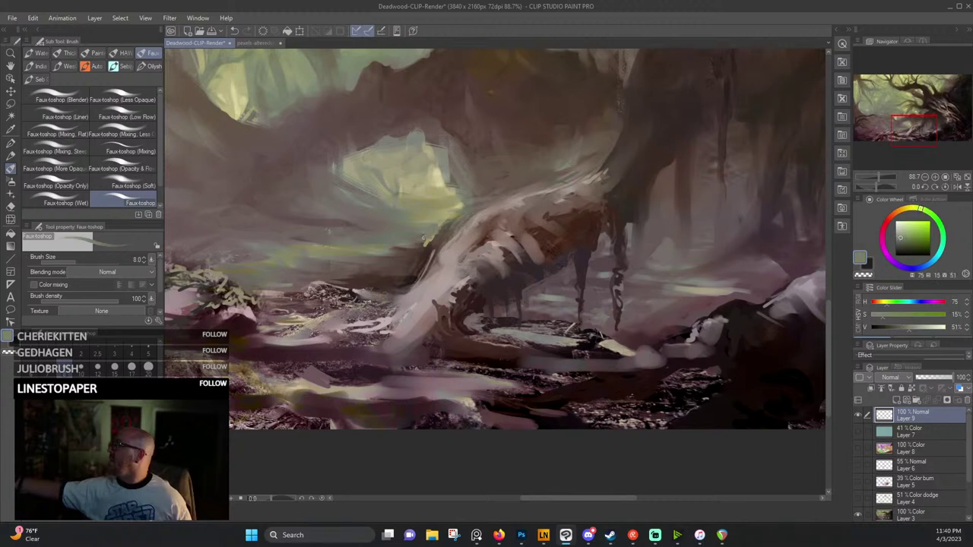
left_click(405, 243, "alt")
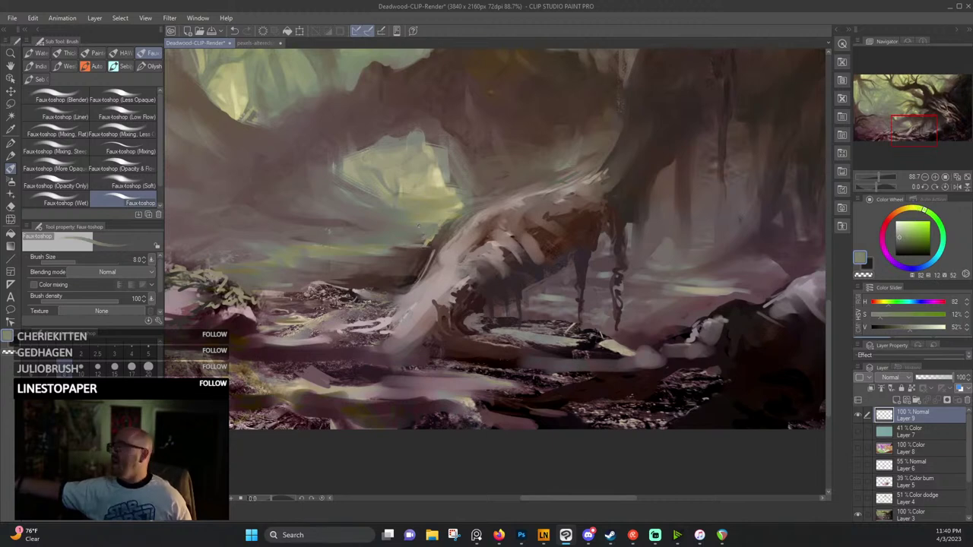
left_click(394, 249, "alt")
left_click(408, 245, "alt")
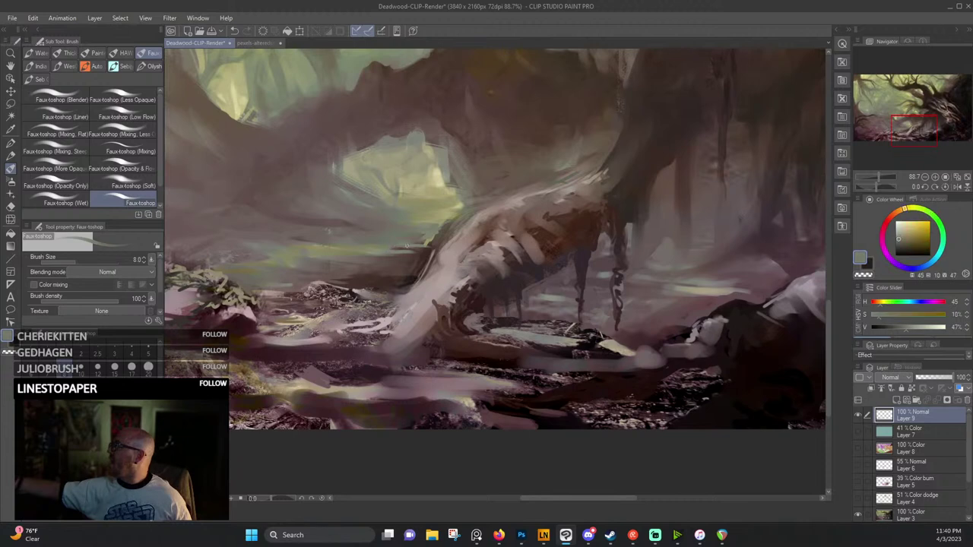
left_click(430, 232, "alt")
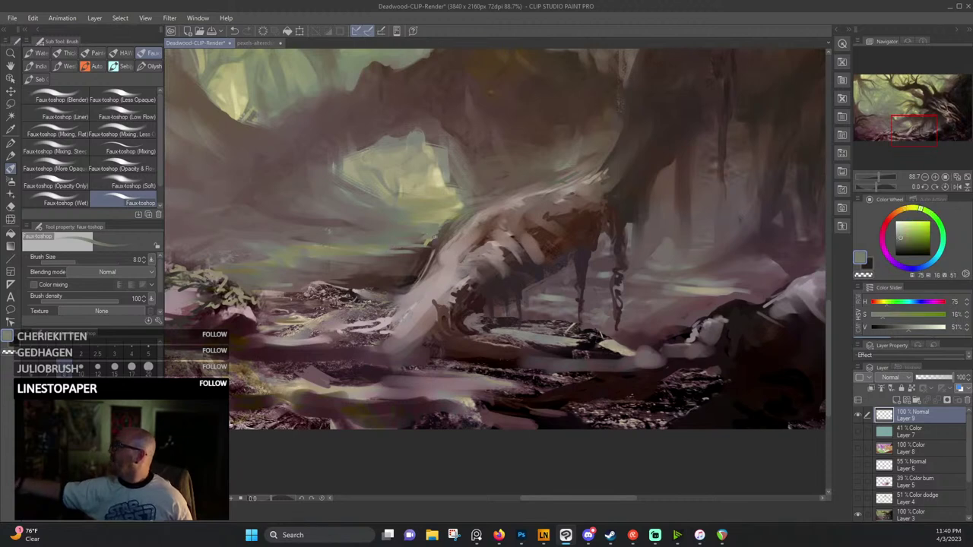
left_click(439, 220, "alt")
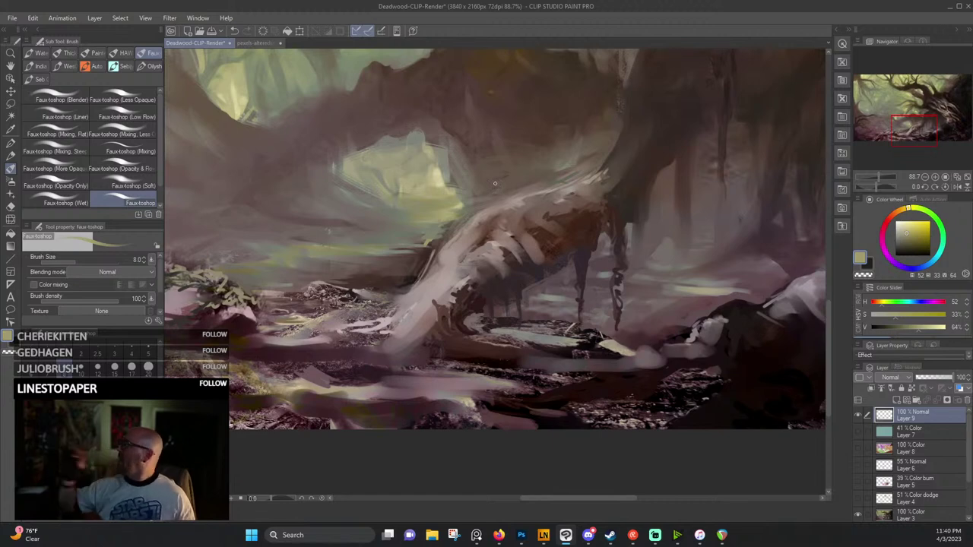
Roughen the edge of the bright opening nearest the large root with sampled olive-greys and muted browns.
left_click(470, 206, "alt")
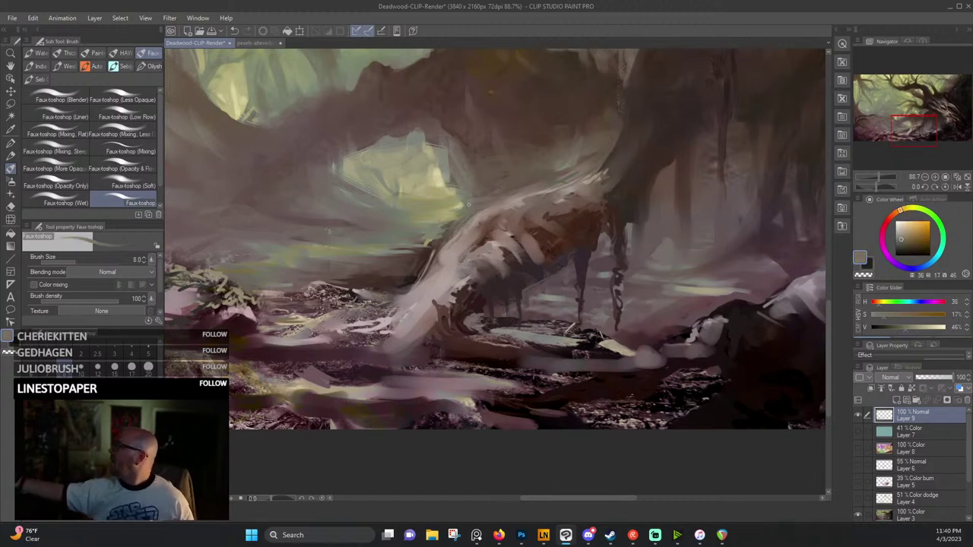
left_click(459, 199, "alt")
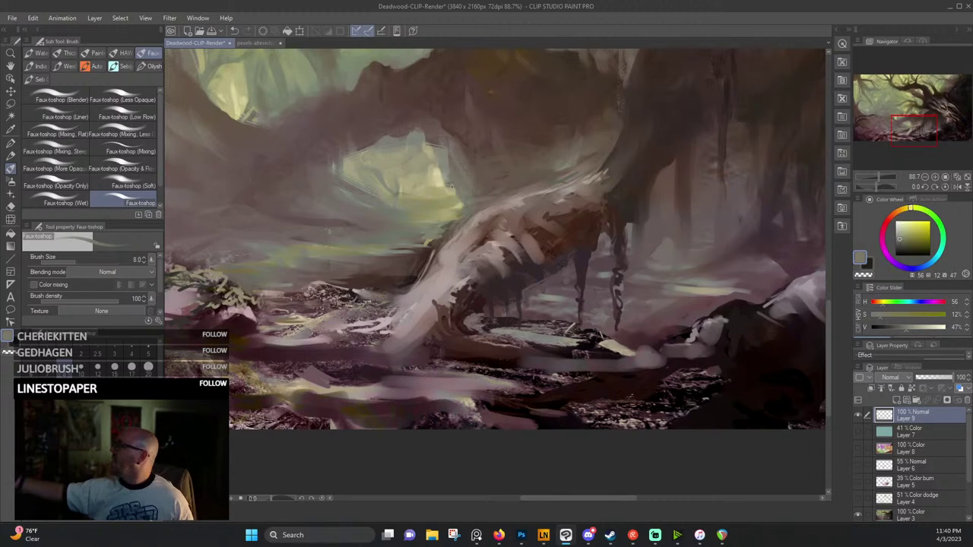
left_click(440, 137, "alt")
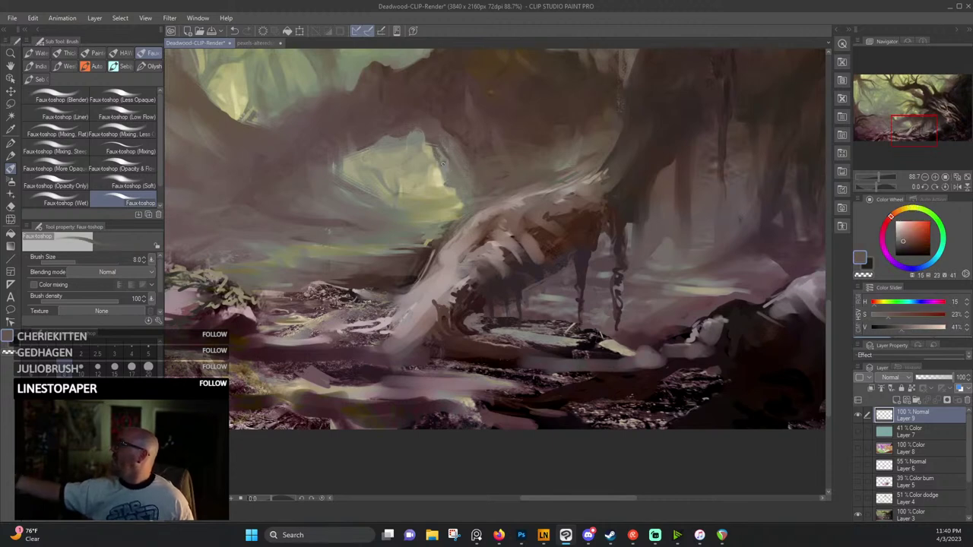
left_click(457, 183, "alt")
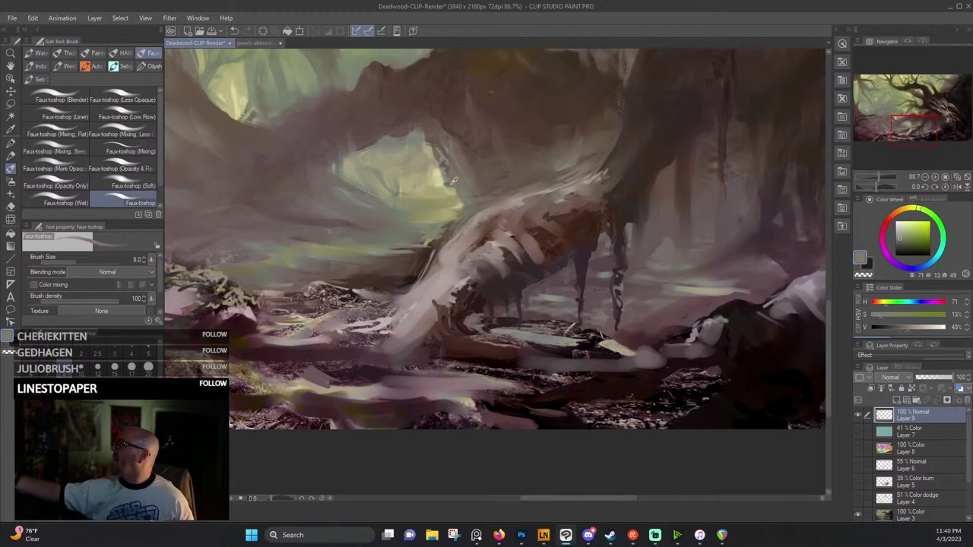
left_click(454, 138, "alt")
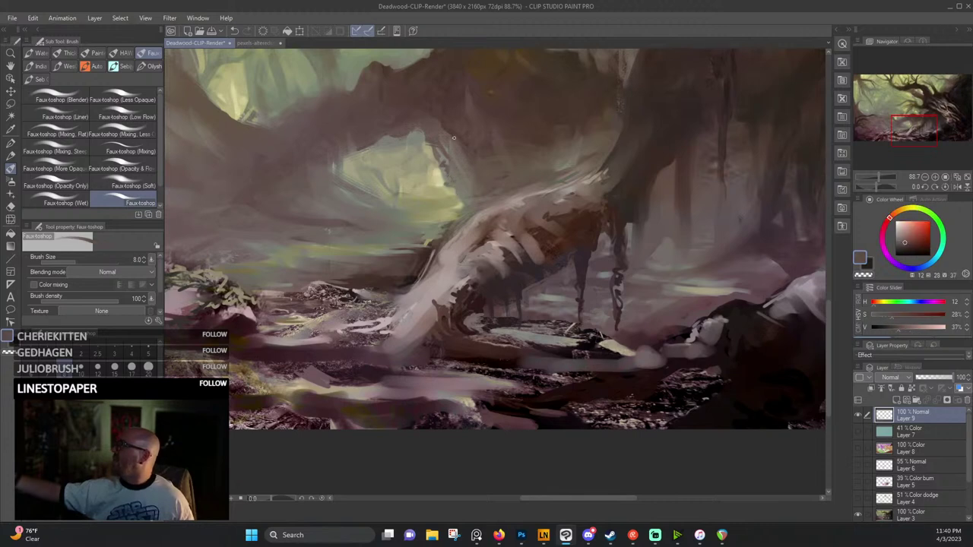
Shape the bright opening's upper rim and blend the dark arch above it with sampled reddish-browns.
scroll(465, 160, "up", 2)
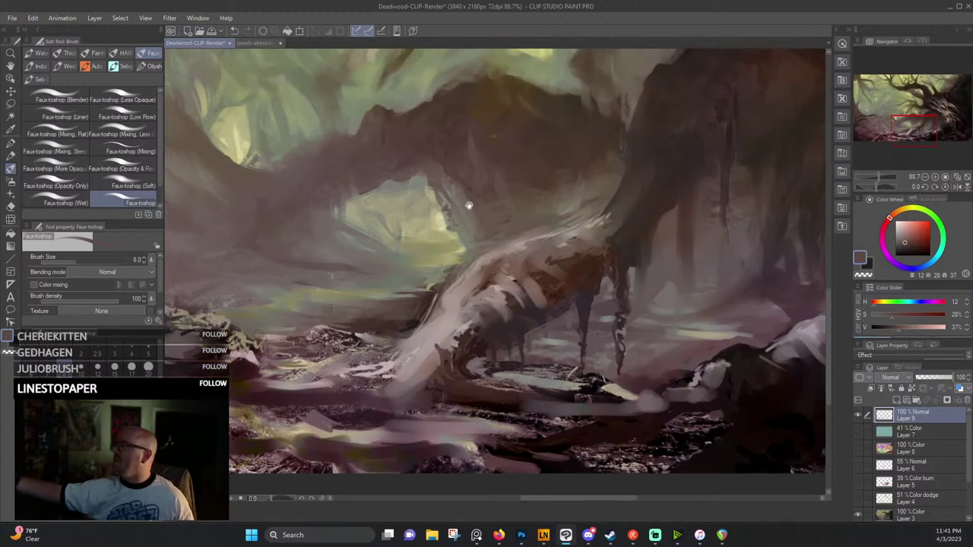
left_click(436, 162, "alt")
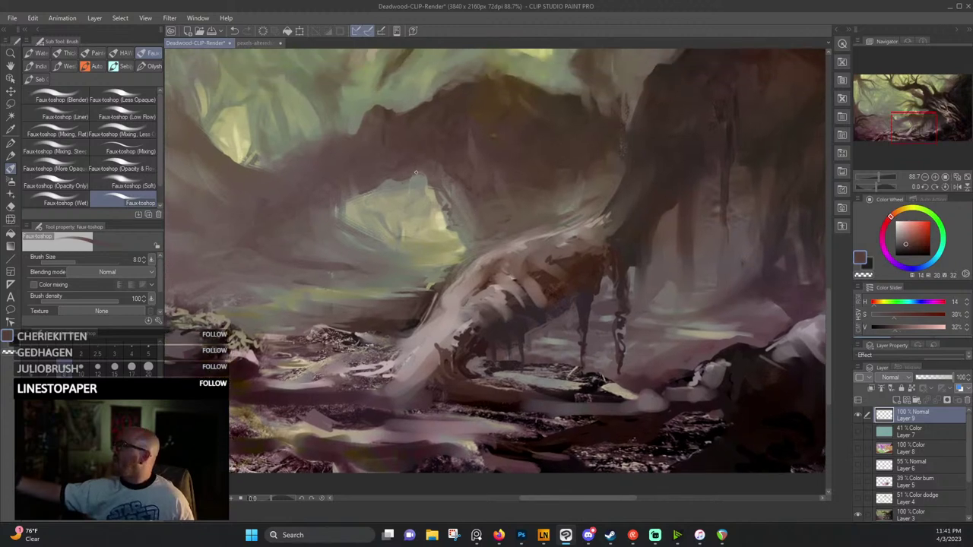
left_click(392, 175, "alt")
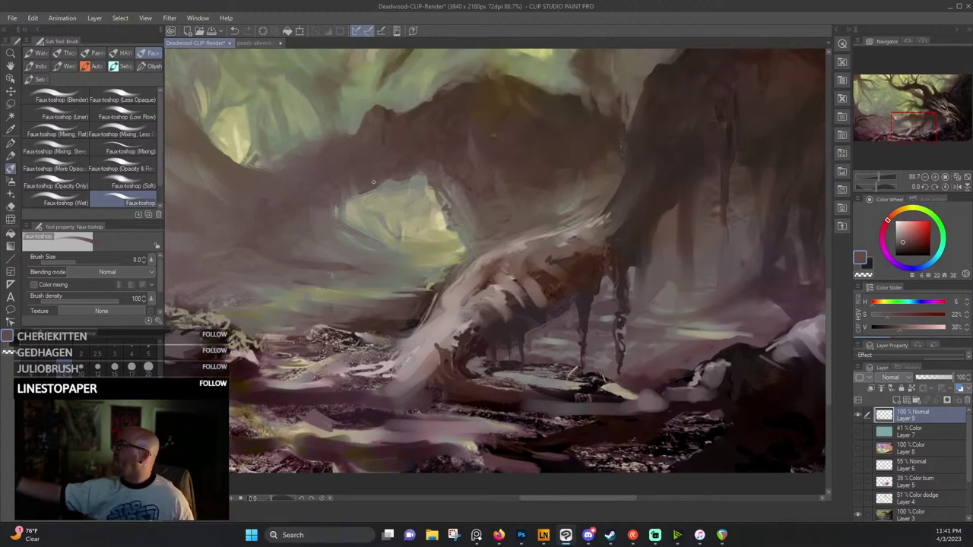
left_click_drag(361, 192, 352, 190)
left_click(463, 174, "alt")
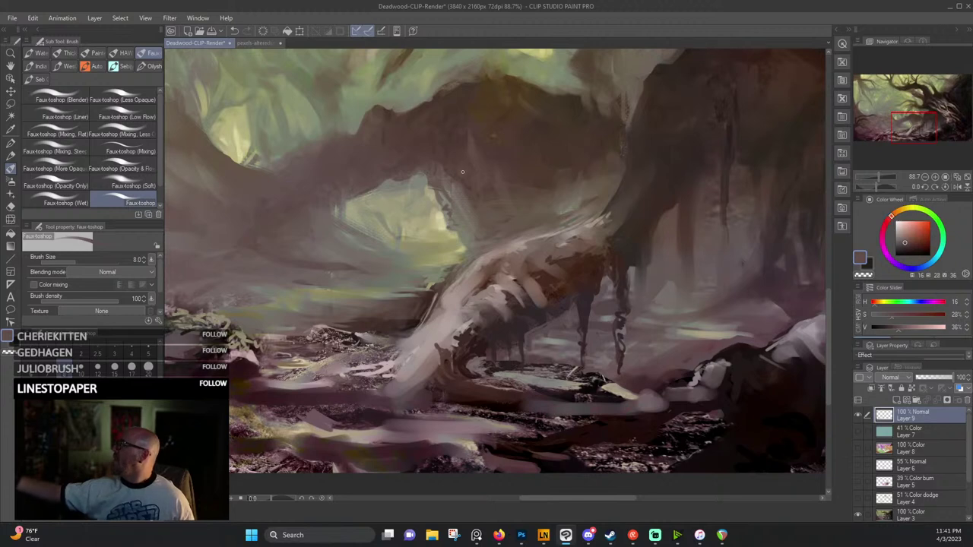
left_click(463, 145, "alt")
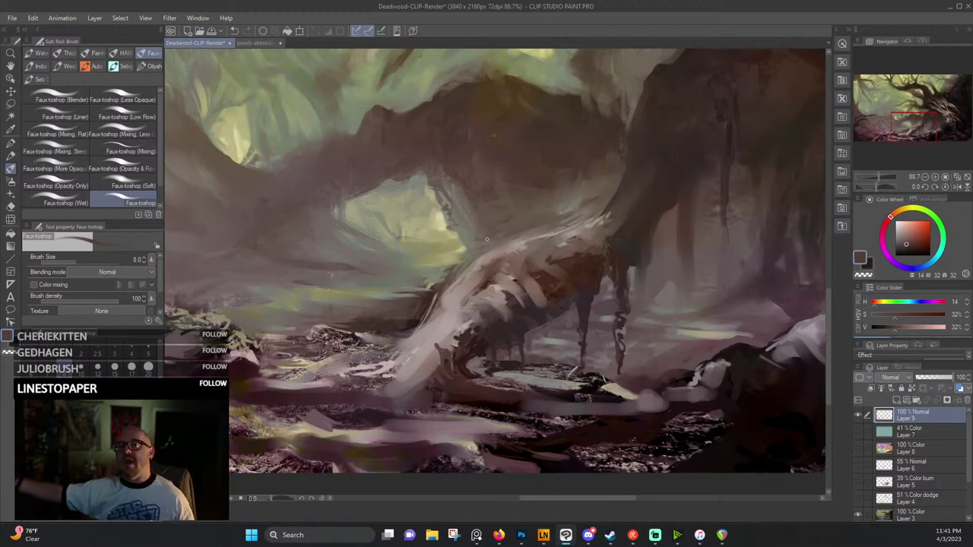
Add bark shading across the large root's ridges and reddish upper section with sampled warm browns.
left_click(457, 315, "alt")
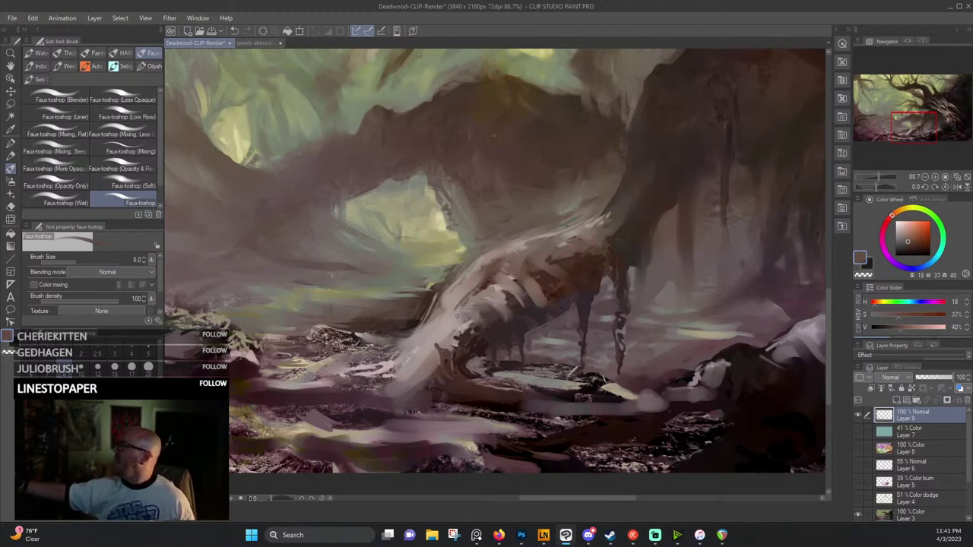
left_click(458, 313, "alt")
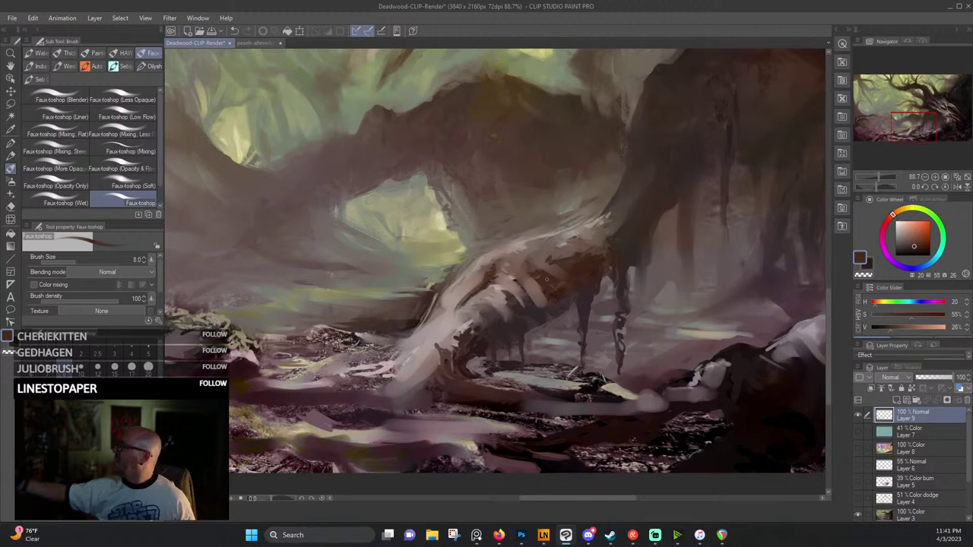
mouse_move(554, 262)
left_mouse_down()
mouse_move(582, 253)
mouse_move(575, 269)
left_mouse_up()
left_click(567, 271, "alt")
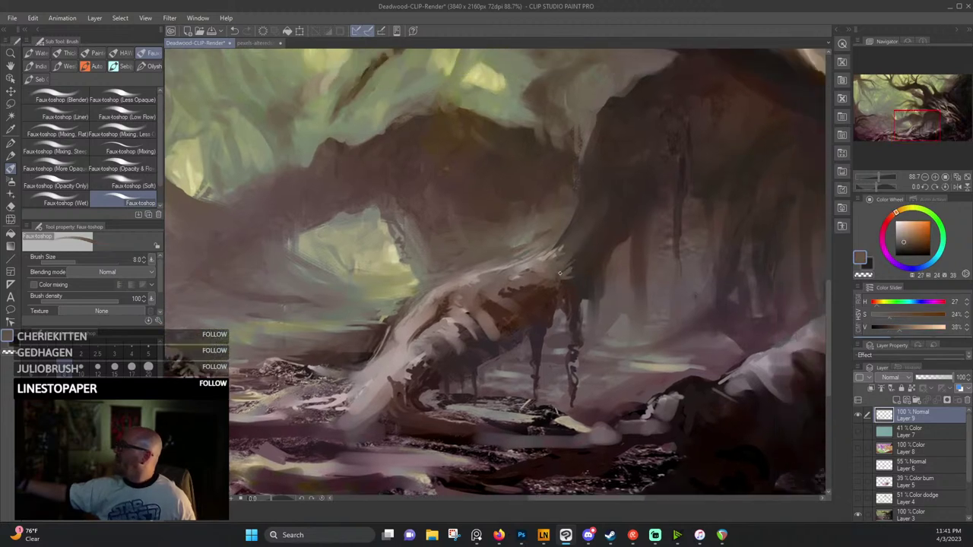
Paint fine strokes at the upper end of the pale arching root with the size 8 Faux-toshop brush, sampling nearby greys and browns.
left_click(557, 254, "alt")
left_click(537, 260, "alt")
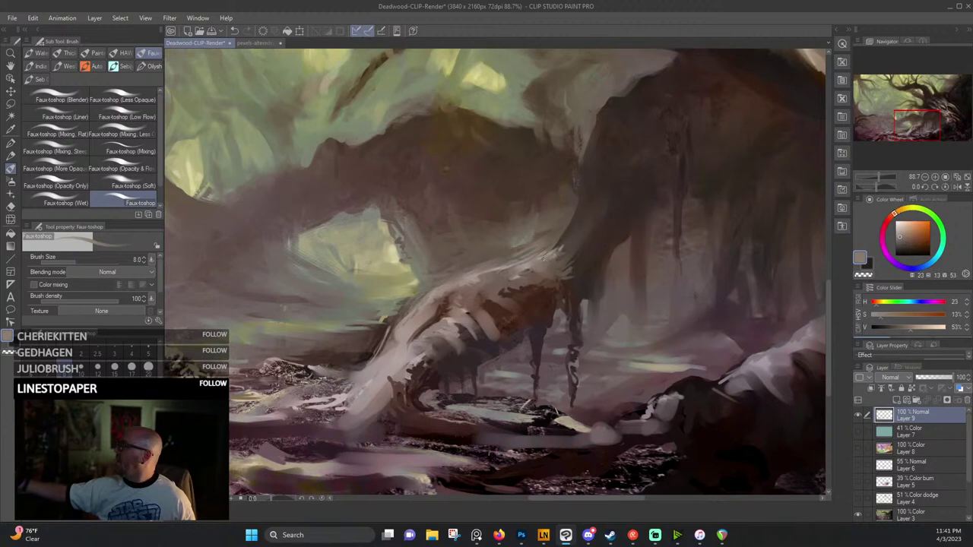
left_click(535, 247, "alt")
left_click(517, 256, "alt")
left_click(520, 248, "alt")
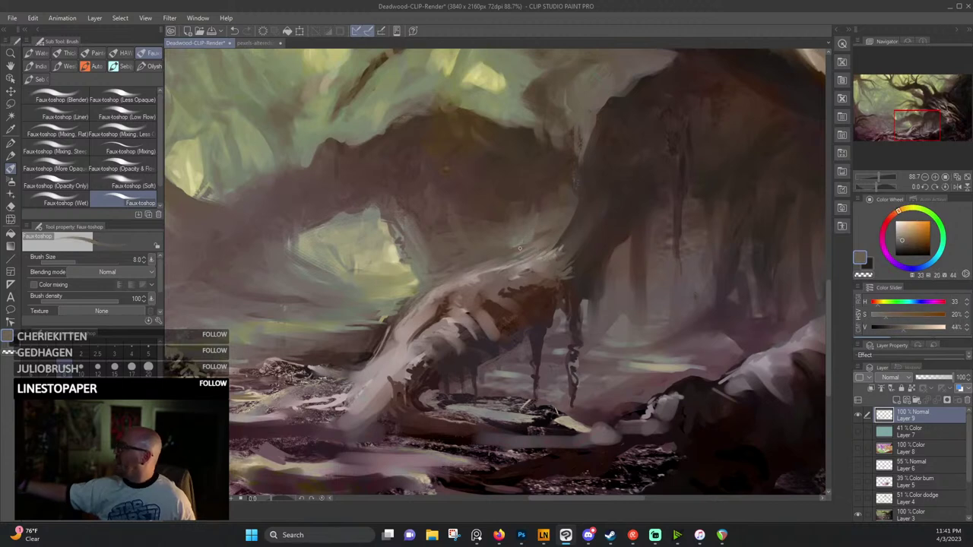
left_click(544, 234, "alt")
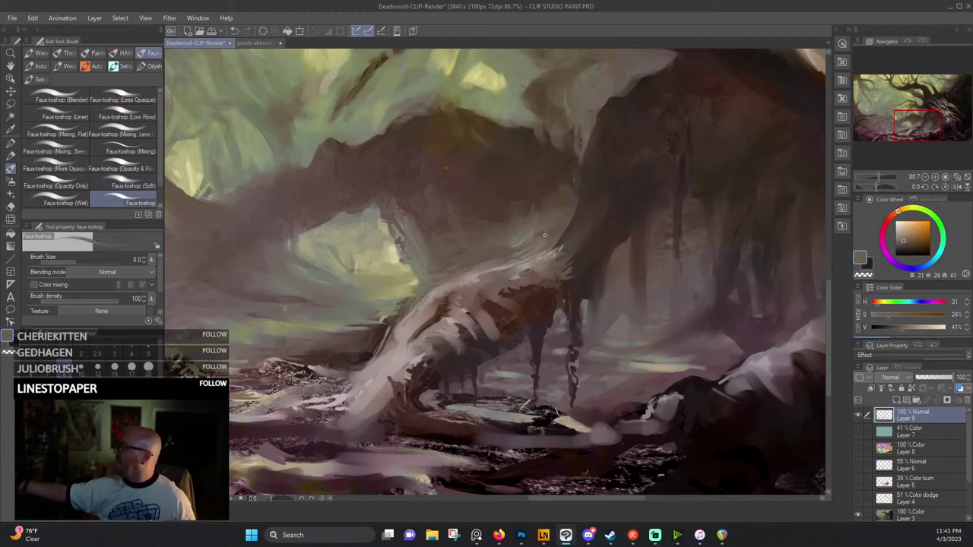
Refine the seam between the background mound and the dark overhanging trunk with thin strokes of sampled browns.
left_click(565, 177, "alt")
left_click_drag(564, 182, 570, 192)
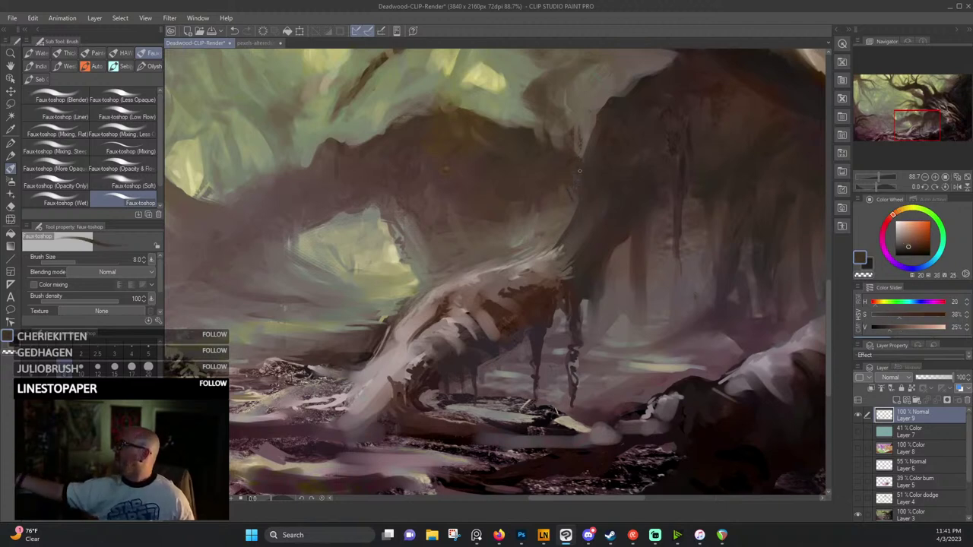
left_click_drag(588, 172, 580, 222)
left_click(580, 222, "alt")
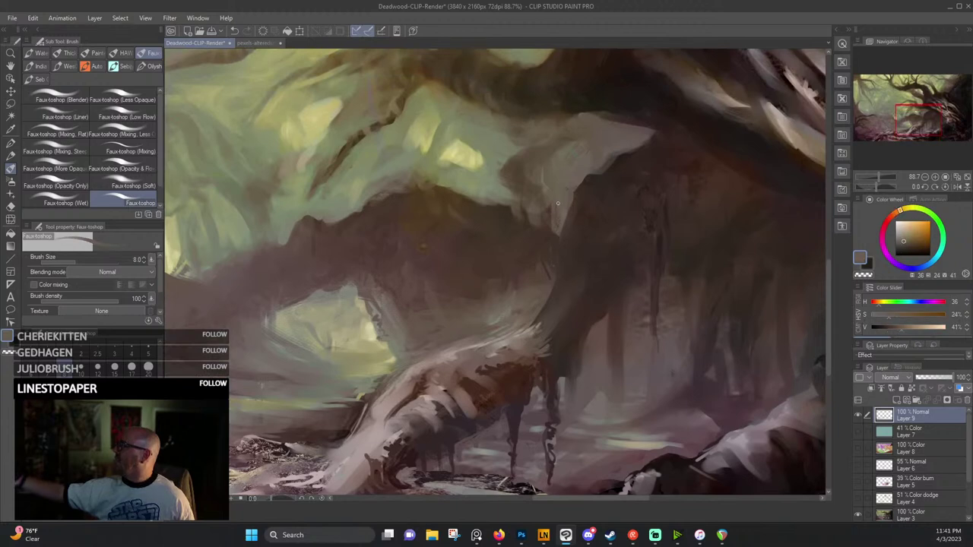
left_click(552, 206, "alt")
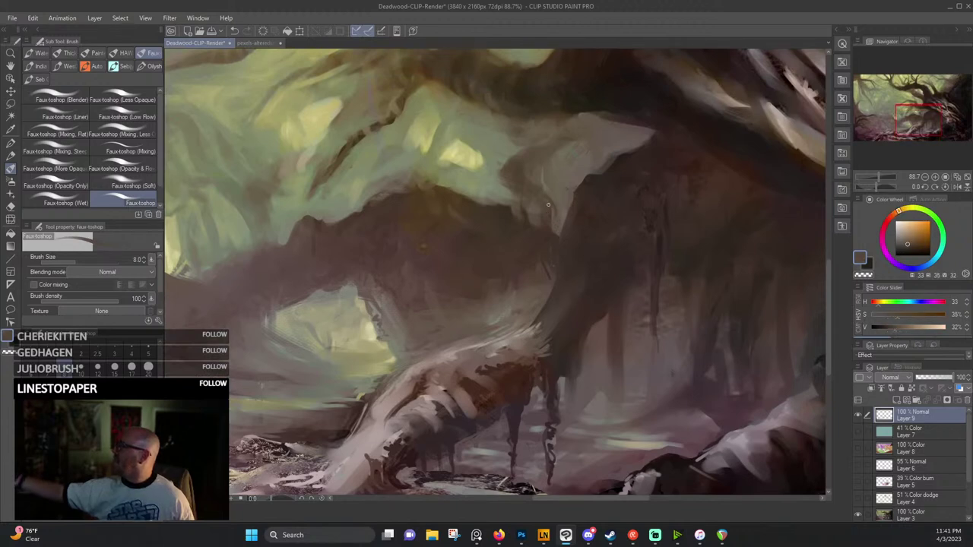
Touch up the mound's ridge where it meets the green gap and grey-brown root, using sampled dark browns and muted green.
left_click(525, 218, "alt")
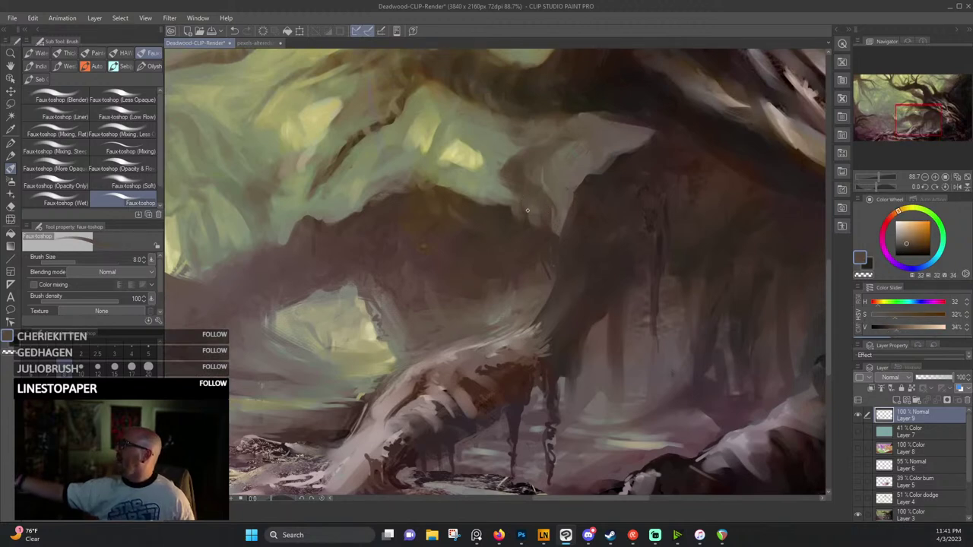
left_click(511, 196, "alt")
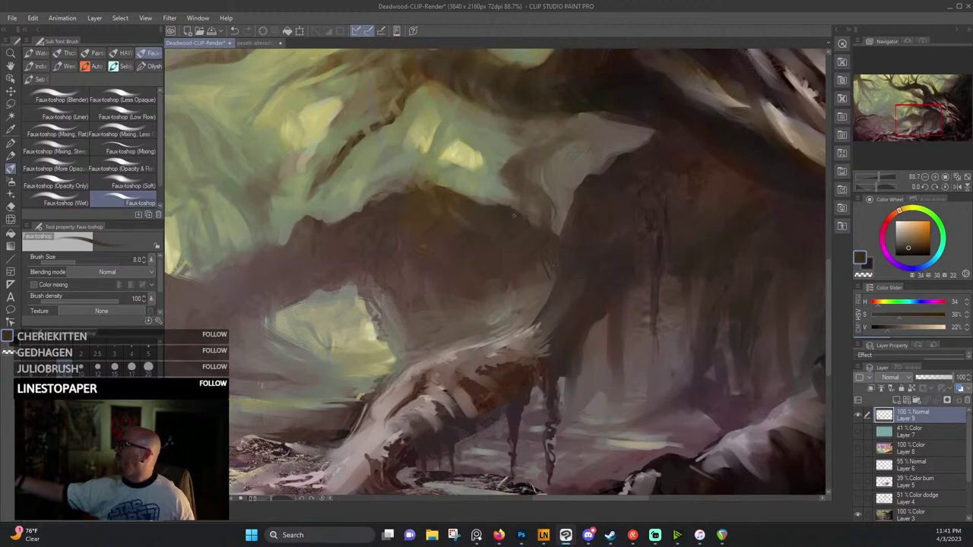
left_click(509, 203, "alt")
left_click(504, 194, "alt")
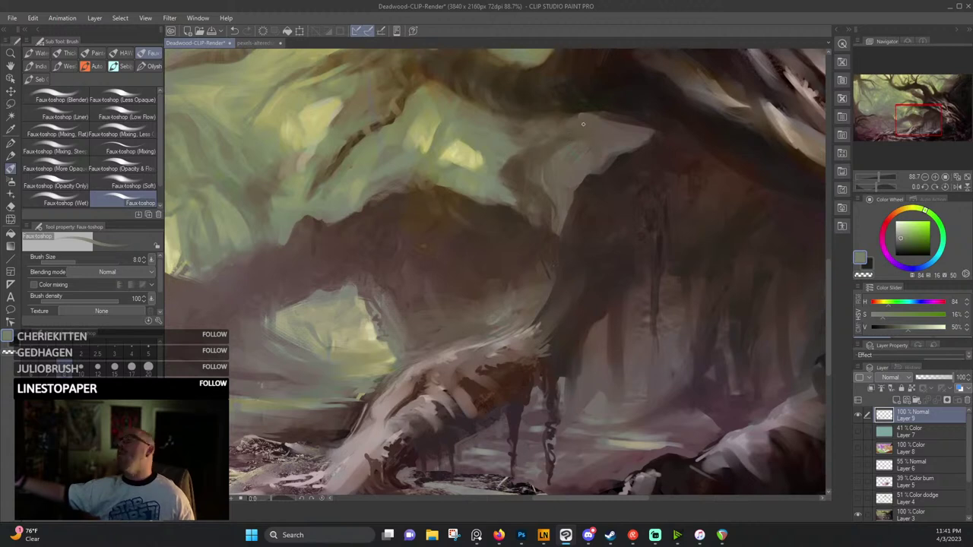
Blend the tapering lower tip of the grey-brown root into the dark hollow's edge with sampled mid and dark browns.
left_click(555, 208, "alt")
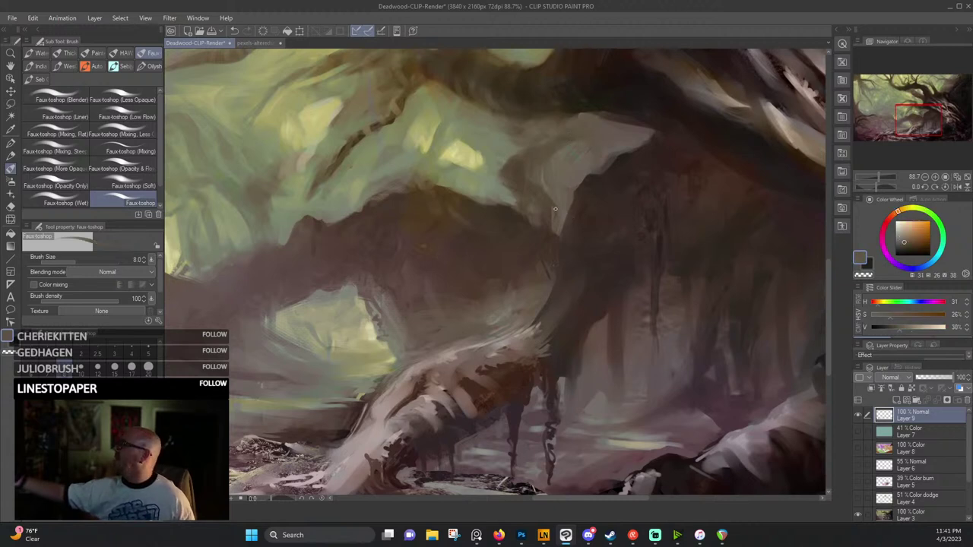
left_click(552, 227, "alt")
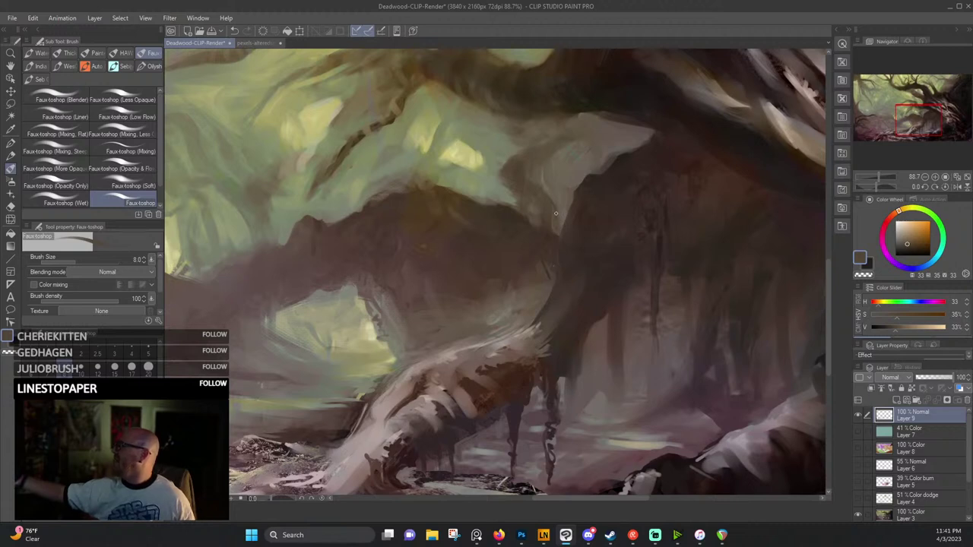
left_click(594, 187, "alt")
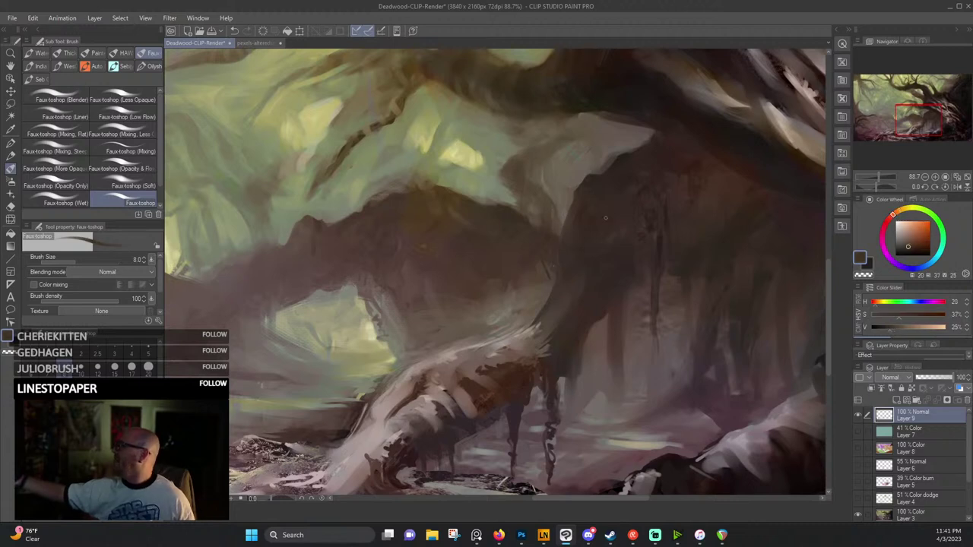
left_click(575, 190, "alt")
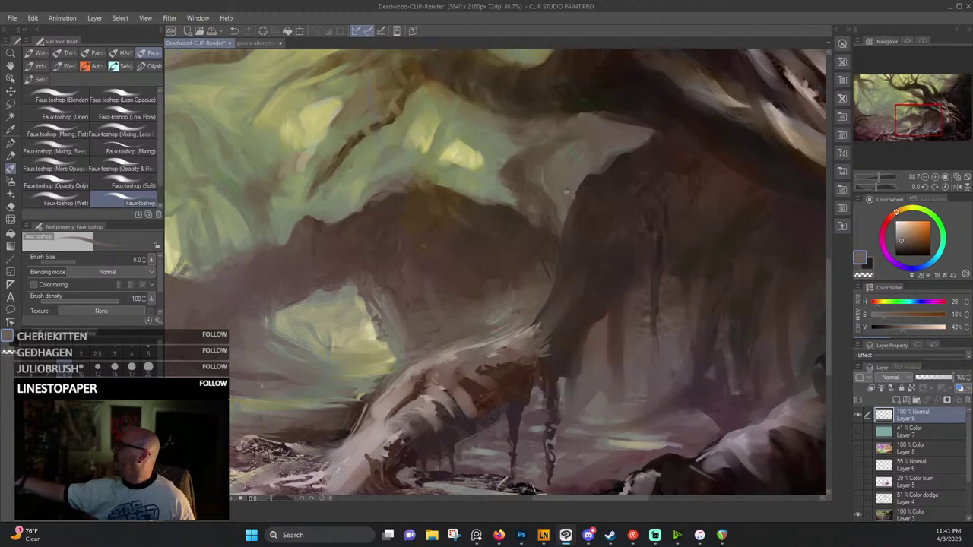
Touch up the hanging moss below the arching root's upper end with sampled dark tones.
mouse_move(685, 185)
left_mouse_down()
mouse_move(556, 304)
mouse_move(466, 234)
mouse_move(464, 335)
mouse_move(583, 187)
left_mouse_up()
left_click(466, 234, "alt")
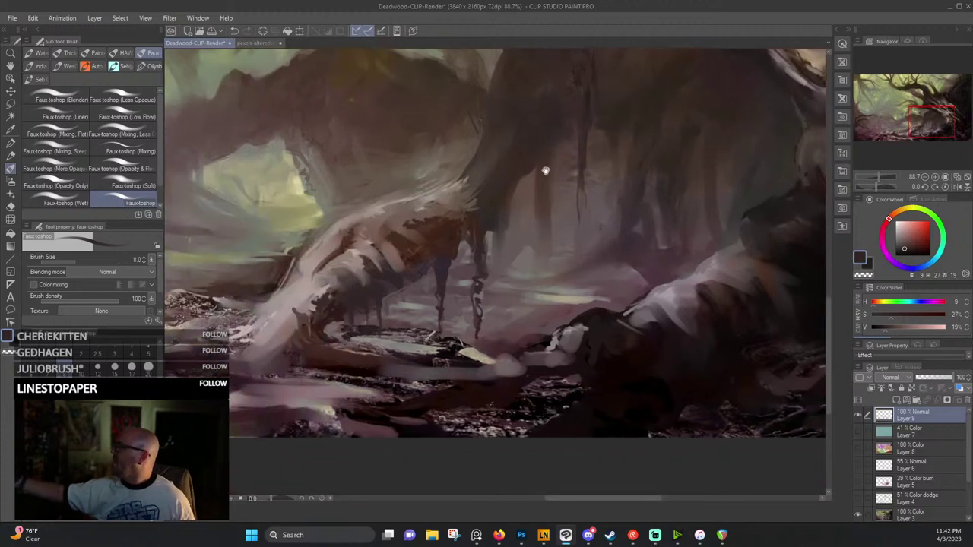
left_click(482, 268, "alt")
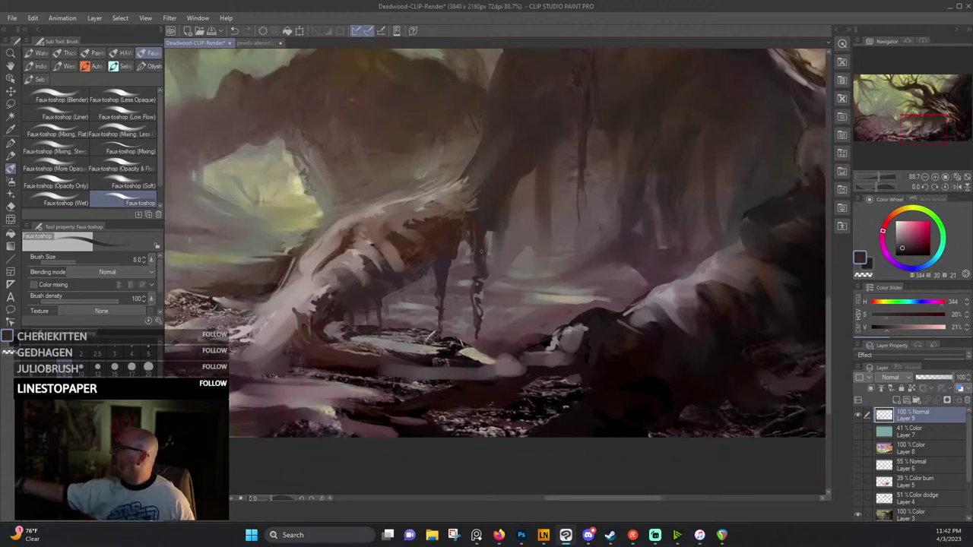
Thicken and lengthen the hanging strand in the middle of the dark hollow with sampled dark browns.
left_click(586, 116, "alt")
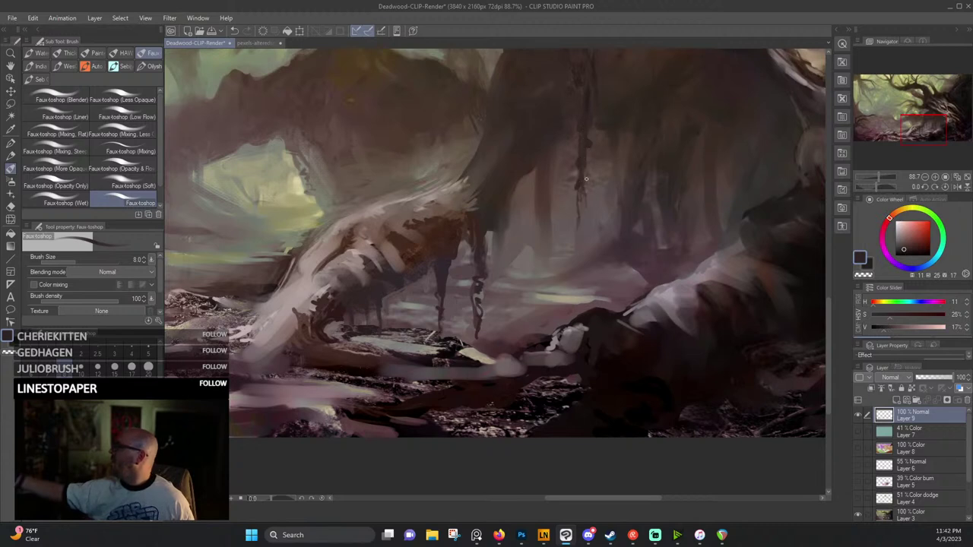
scroll(581, 222, "up", 2)
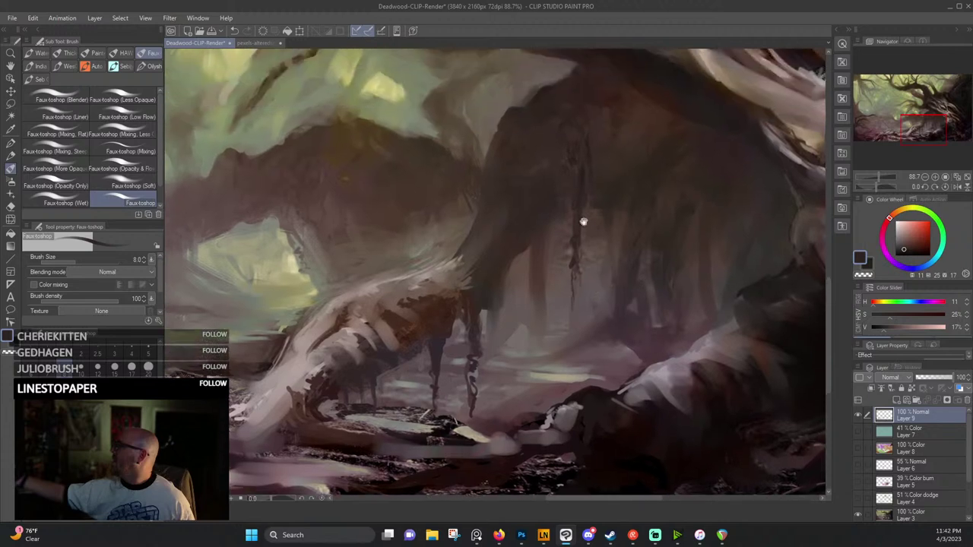
left_click(571, 154, "alt")
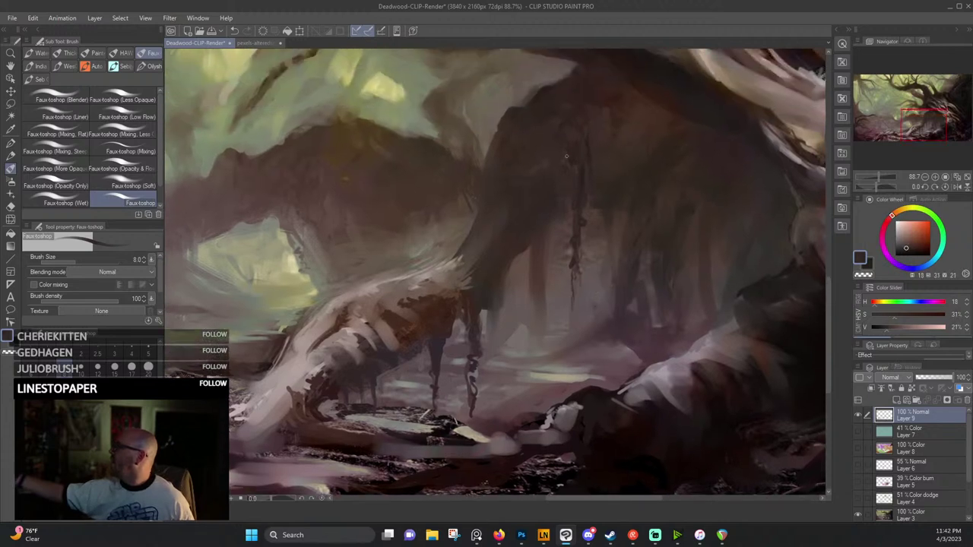
left_click_drag(573, 224, 573, 303)
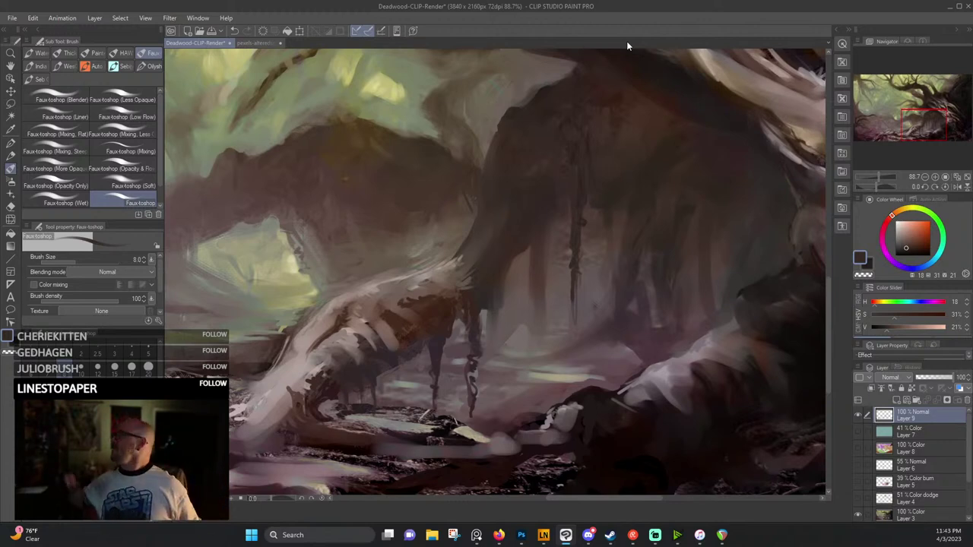
Add thin light and dark bark strokes along the top edge of the pale arching root, using colours sampled from it.
left_click(460, 259, "alt")
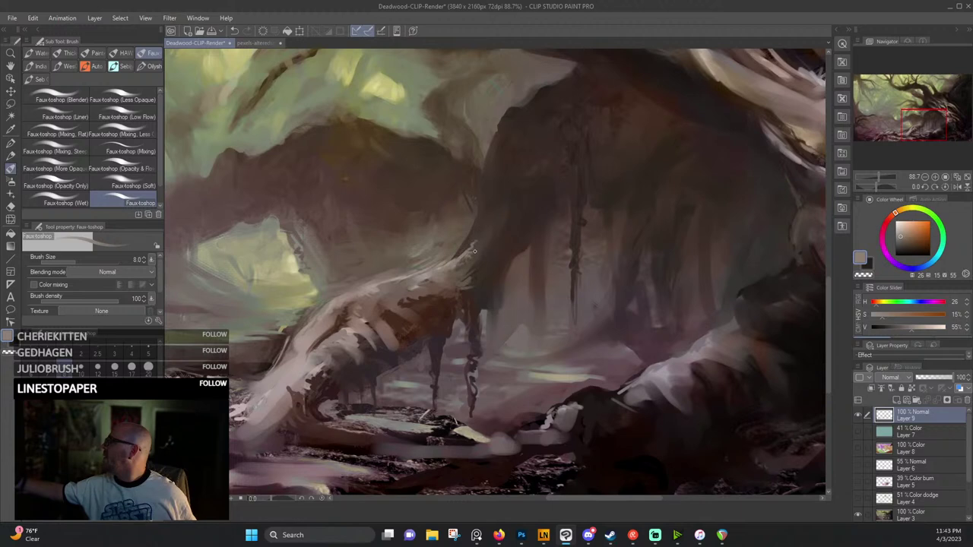
left_click_drag(605, 240, 510, 247)
left_click(320, 300, "alt")
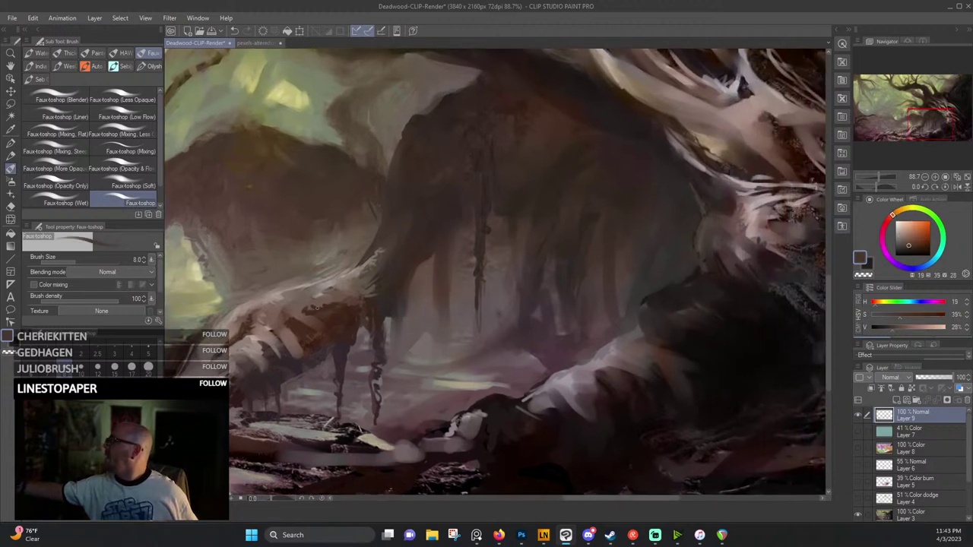
mouse_move(331, 291)
left_mouse_down()
mouse_move(284, 309)
mouse_move(339, 279)
left_mouse_up()
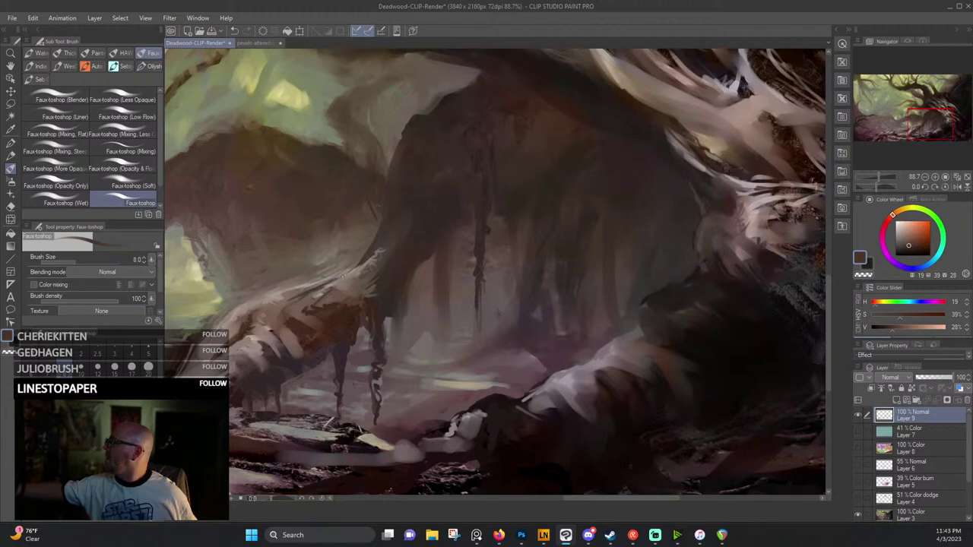
left_click(359, 265, "alt")
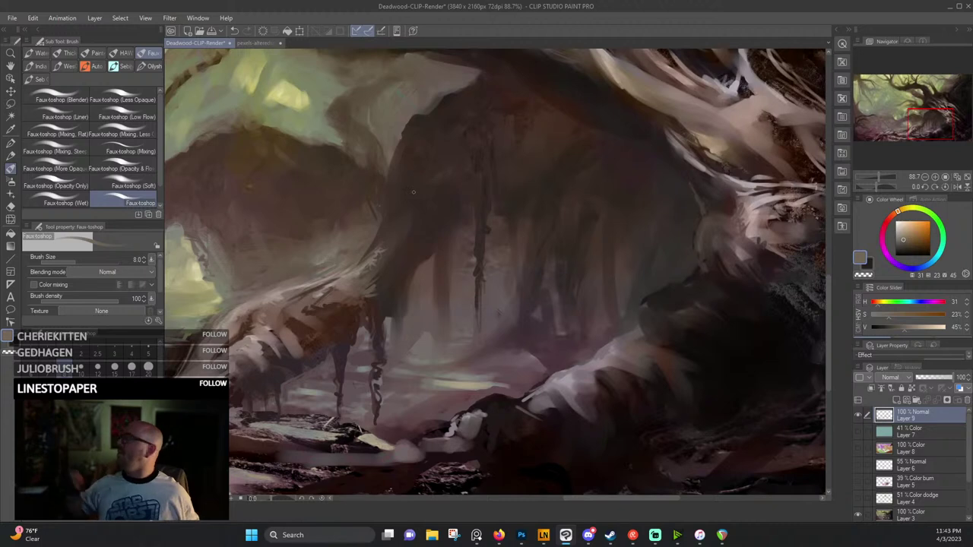
Switch to the Faux-toshop (Wet) brush at size 50 and paint sampled dark brown shading over the foreground root beneath the big trunk.
scroll(393, 242, "down", 5)
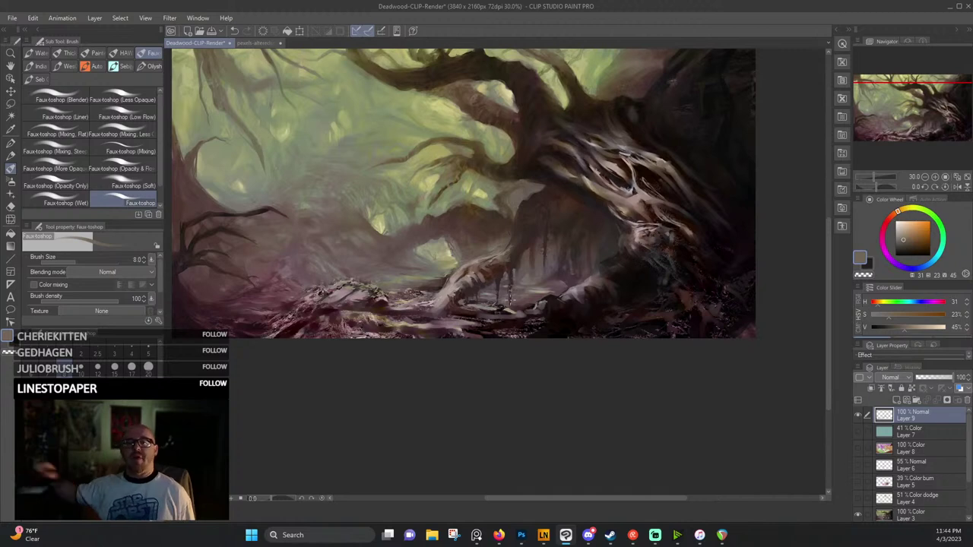
scroll(441, 178, "down", 1)
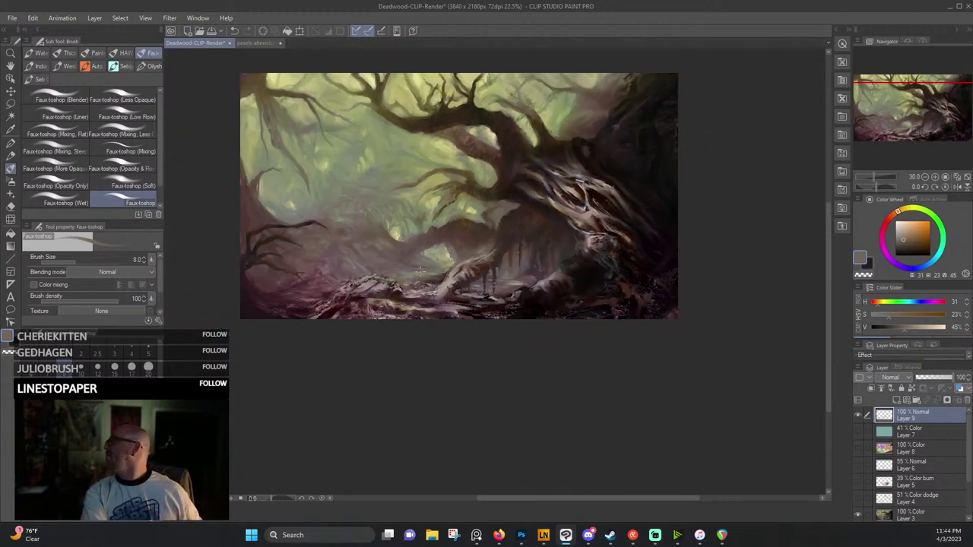
scroll(441, 178, "up", 2)
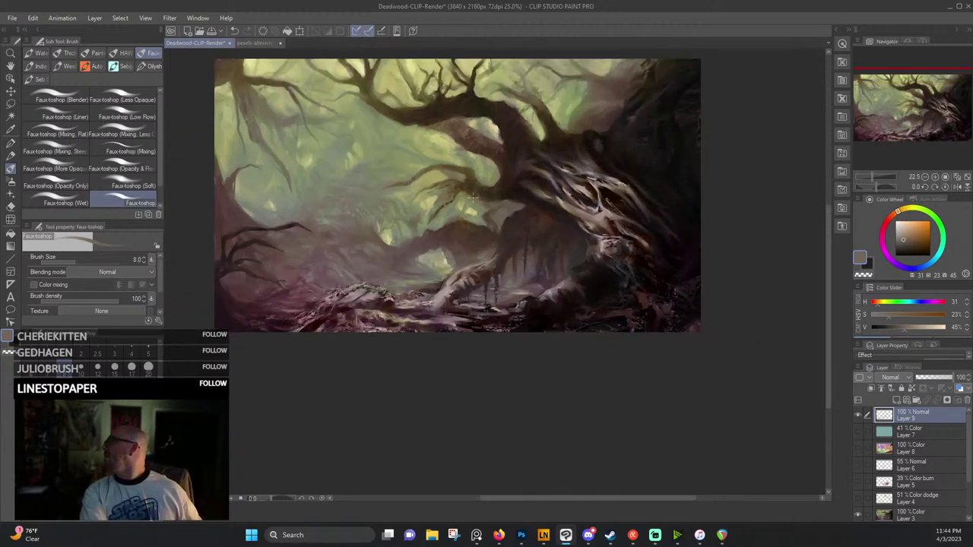
scroll(602, 330, "up", 1)
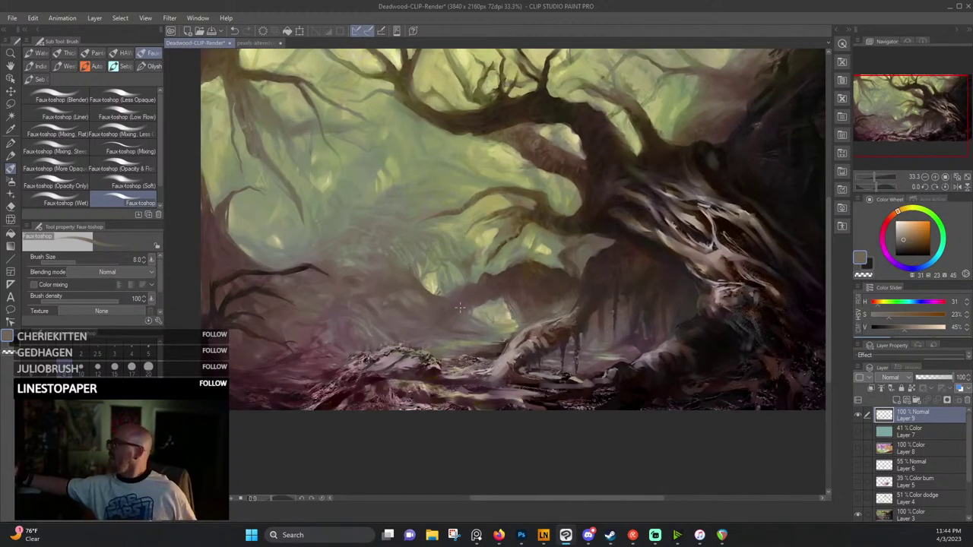
left_click(66, 200)
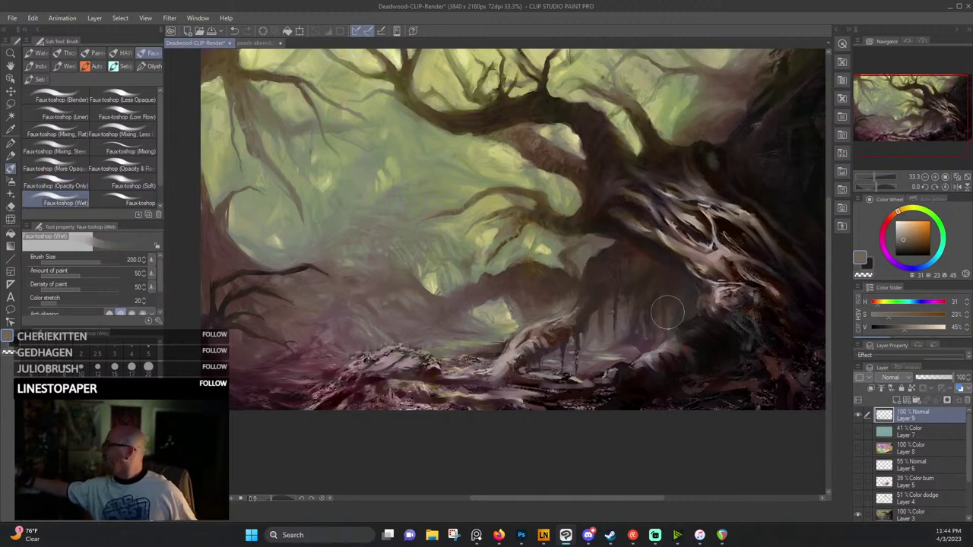
left_click(667, 359, "alt")
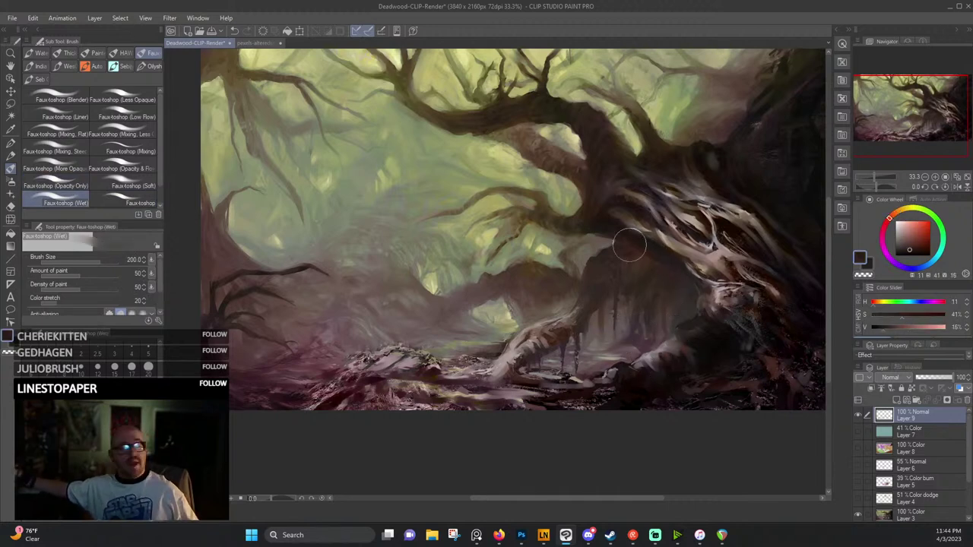
key("[")
key("[")
key("[")
key("[")
key("[")
key("[")
key("[")
key("[")
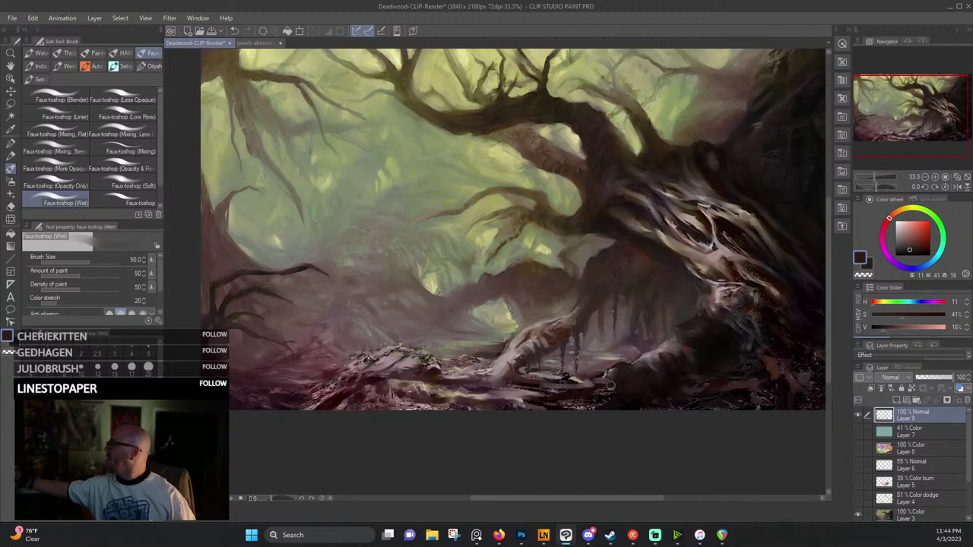
Blend the upper edge of the dark foreground root into the hollow behind it with sampled greys and browns.
left_click(689, 311, "alt")
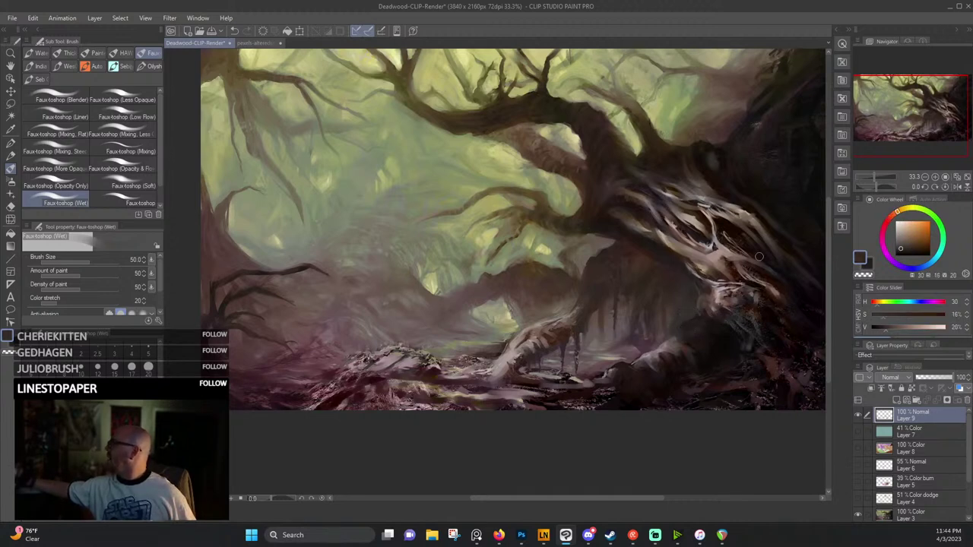
left_click(691, 324, "alt")
left_click(682, 333, "alt")
left_click(672, 339, "alt")
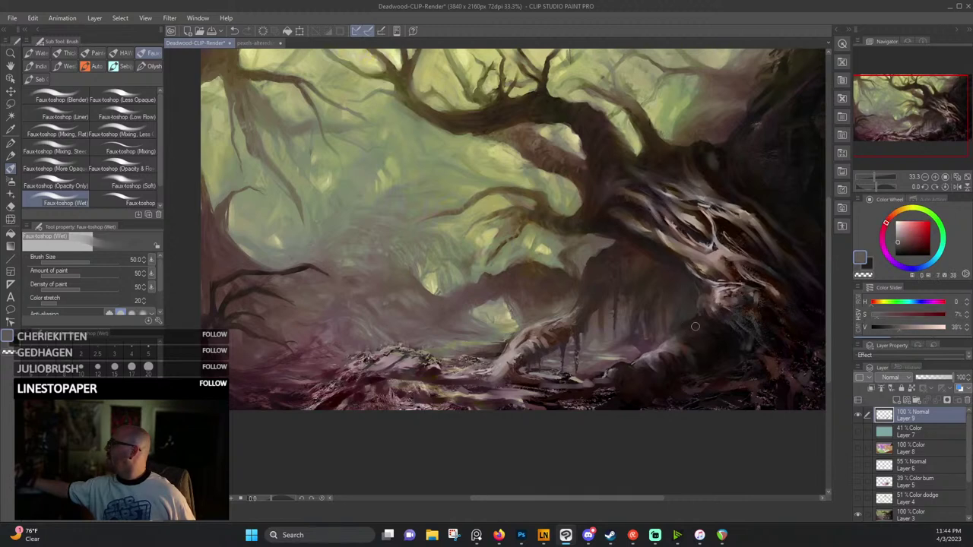
Soften the shadowed junction between the foreground root and the base of the big trunk with sampled dark and reddish tones.
left_click(704, 339, "alt")
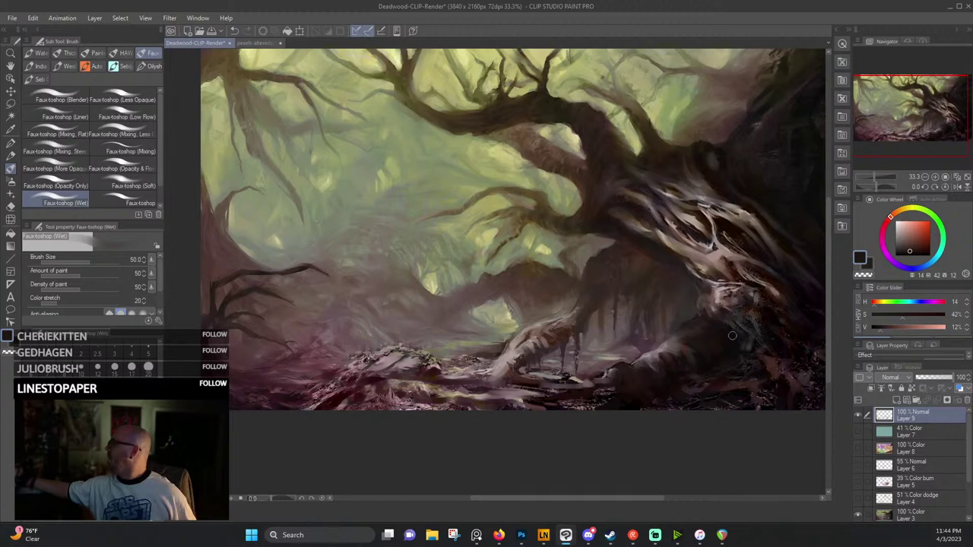
left_click(730, 331, "alt")
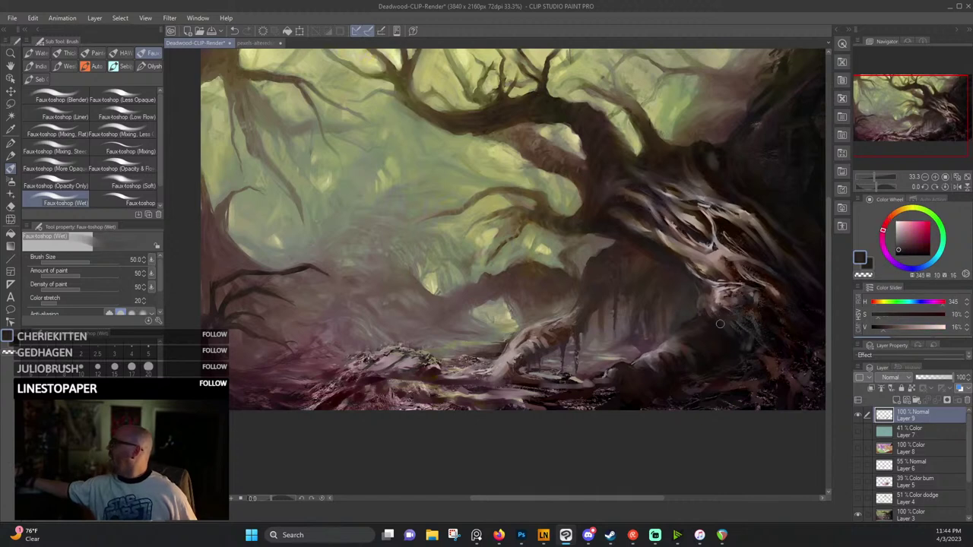
left_click(715, 304, "alt")
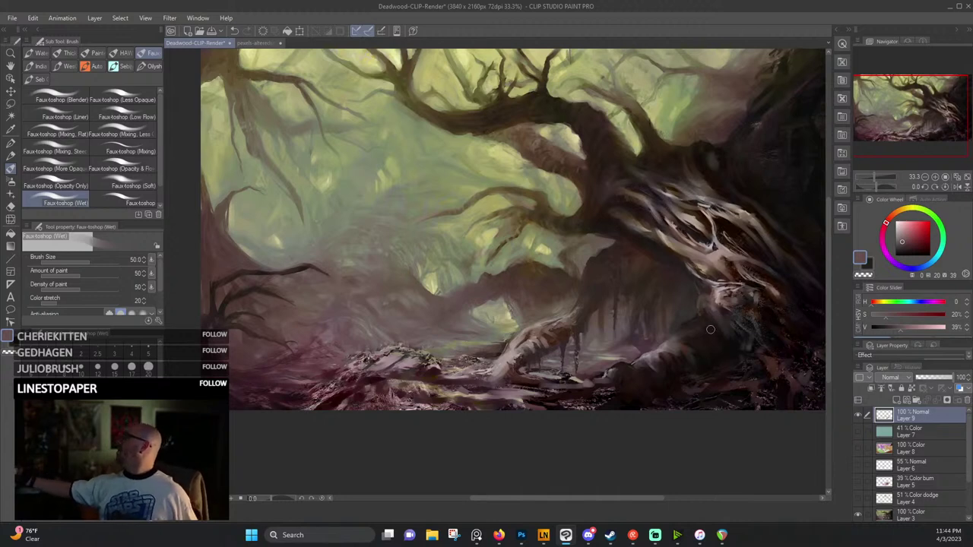
Deepen the shadowed hollow beside the big trunk's base with sampled dark browns, and save the painting.
left_click(708, 329, "alt")
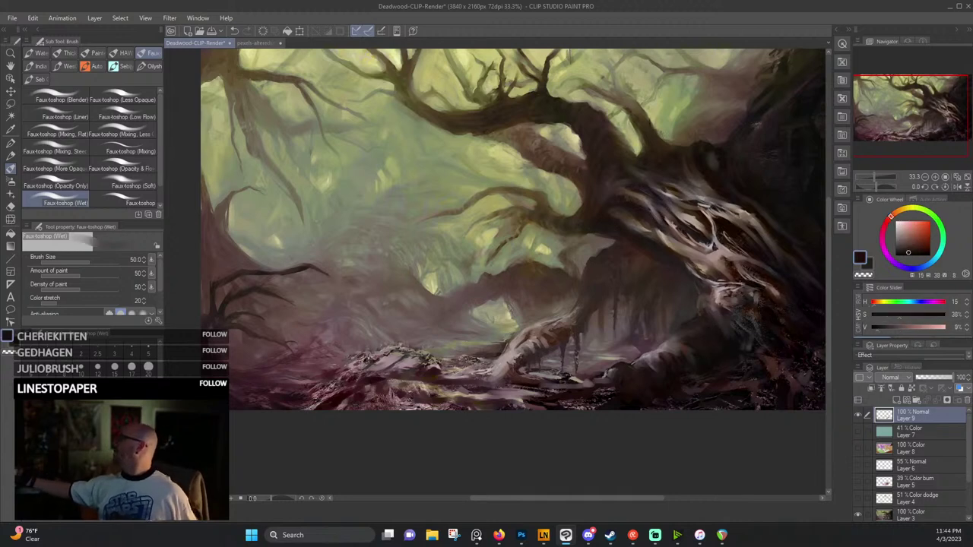
left_click(698, 318, "alt")
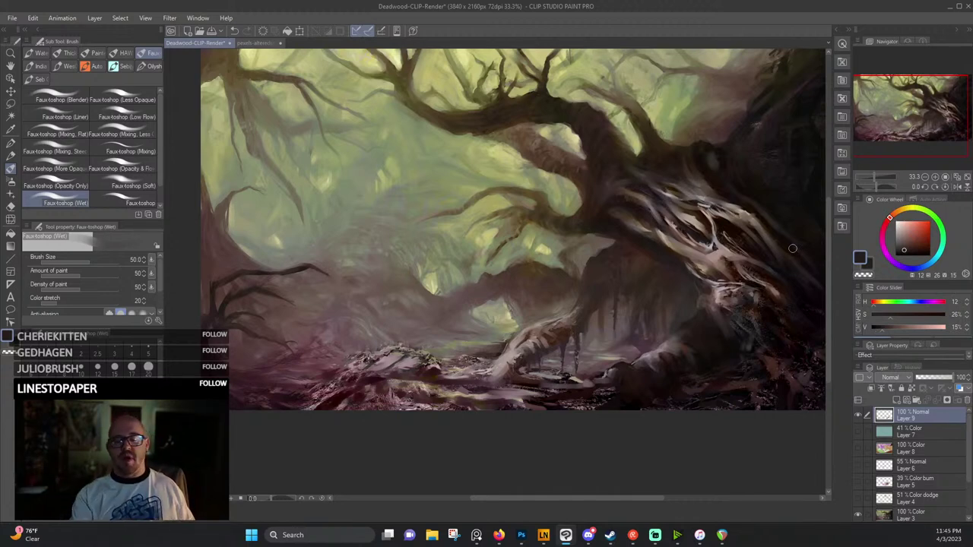
scroll(748, 255, "down", 1)
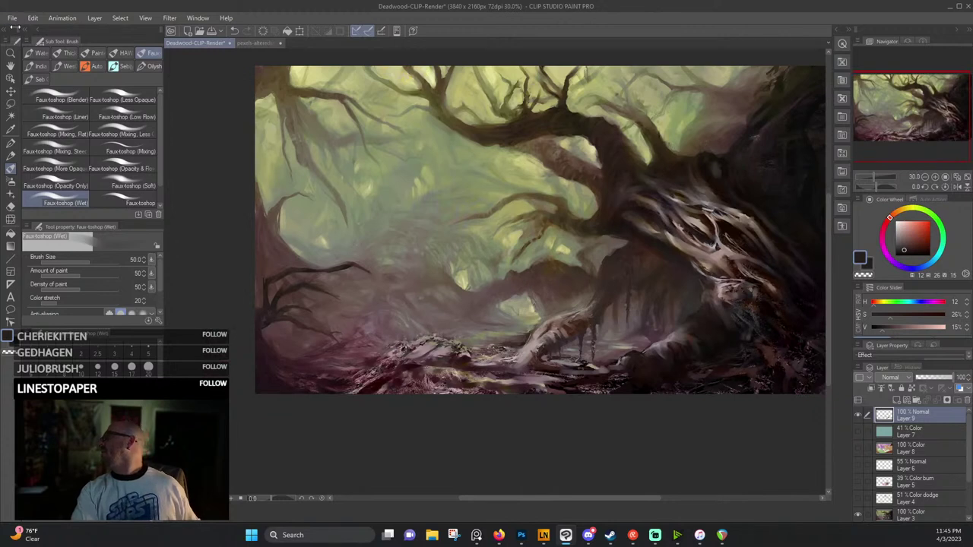
left_click(13, 19)
left_click(34, 96)
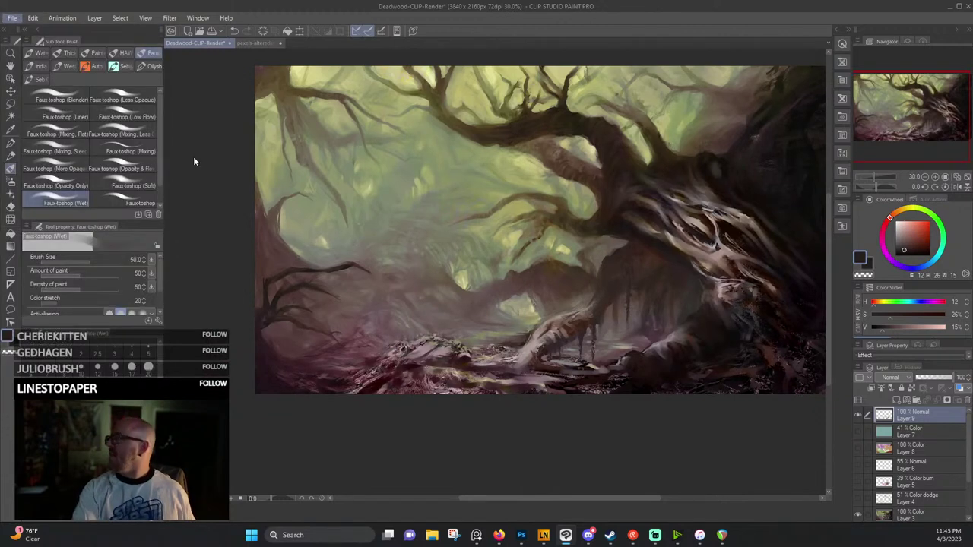
scroll(561, 166, "up", 1)
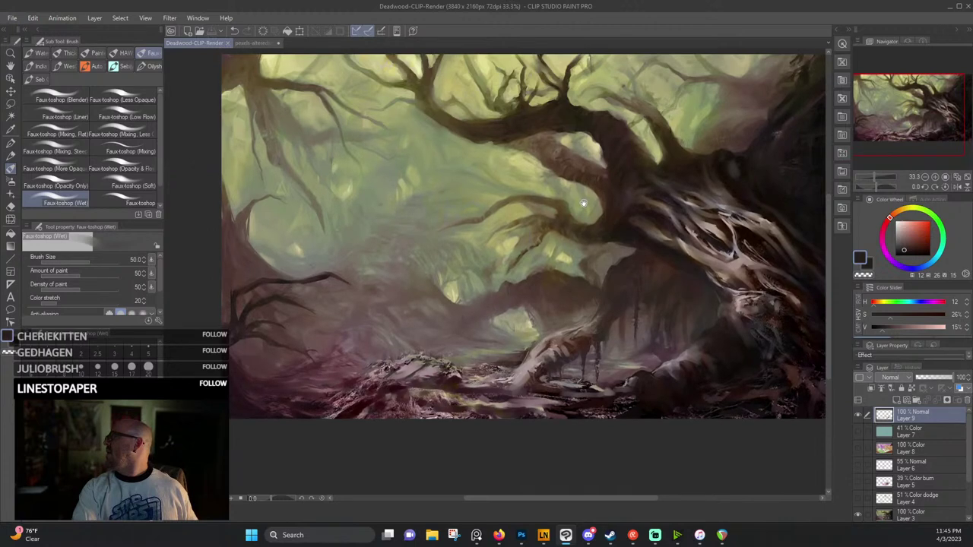
Paint sampled dark browns over the shadowed ground beneath the near end of the foreground root.
left_click_drag(557, 220, 560, 251)
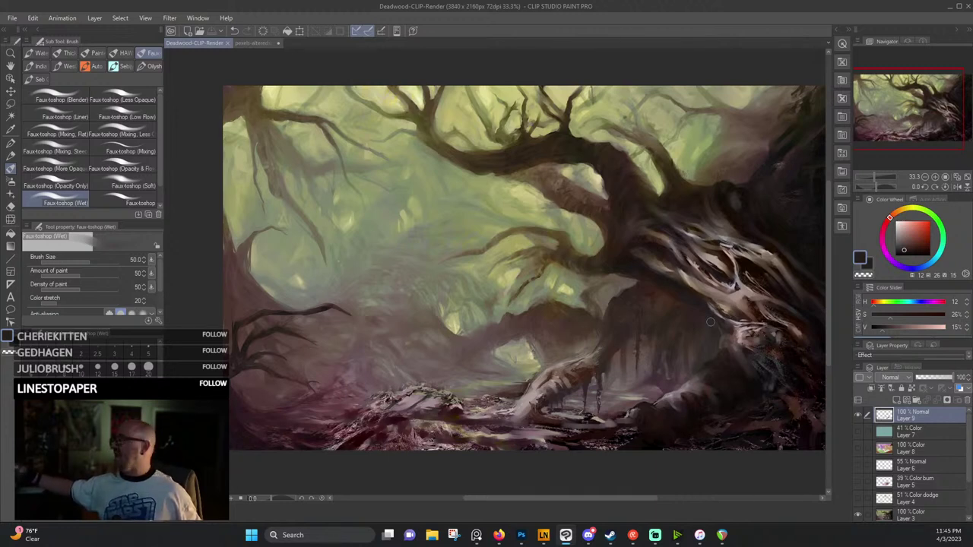
mouse_move(741, 414)
left_mouse_down()
mouse_move(666, 365)
mouse_move(626, 382)
left_mouse_up()
left_click(611, 369, "alt")
left_click(573, 396, "alt")
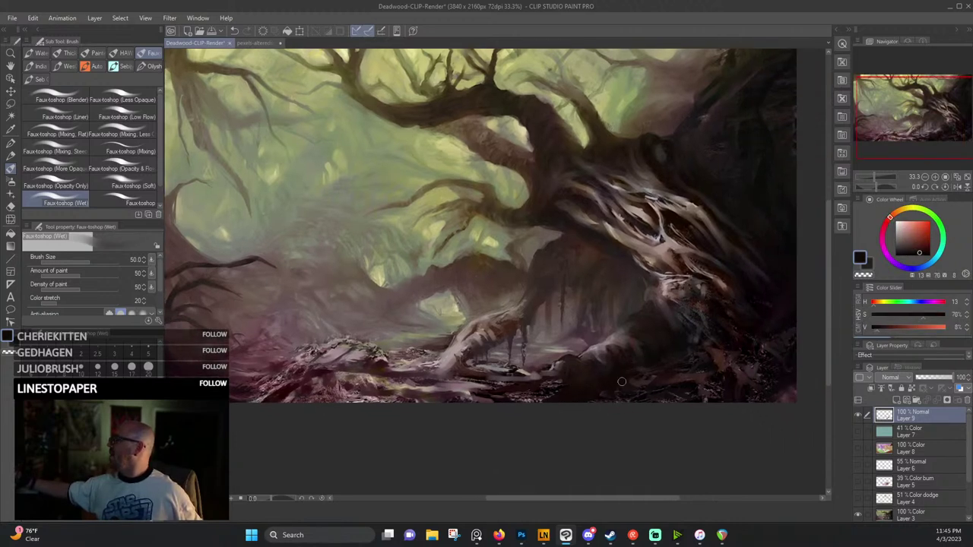
left_click(582, 374, "alt")
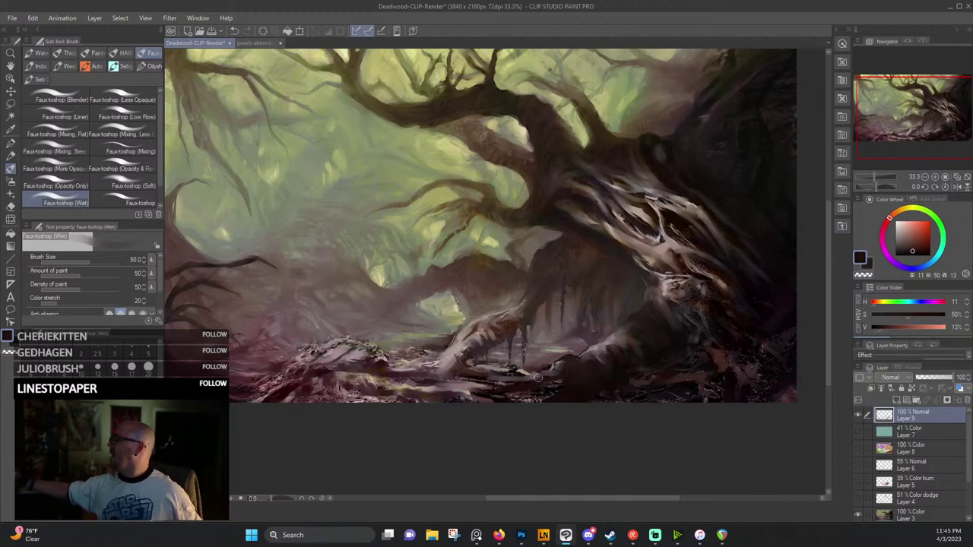
Rework the ground and dark crevices at the foot of the pale arching root with sampled near-black and muted red-brown tones.
left_click(501, 369, "alt")
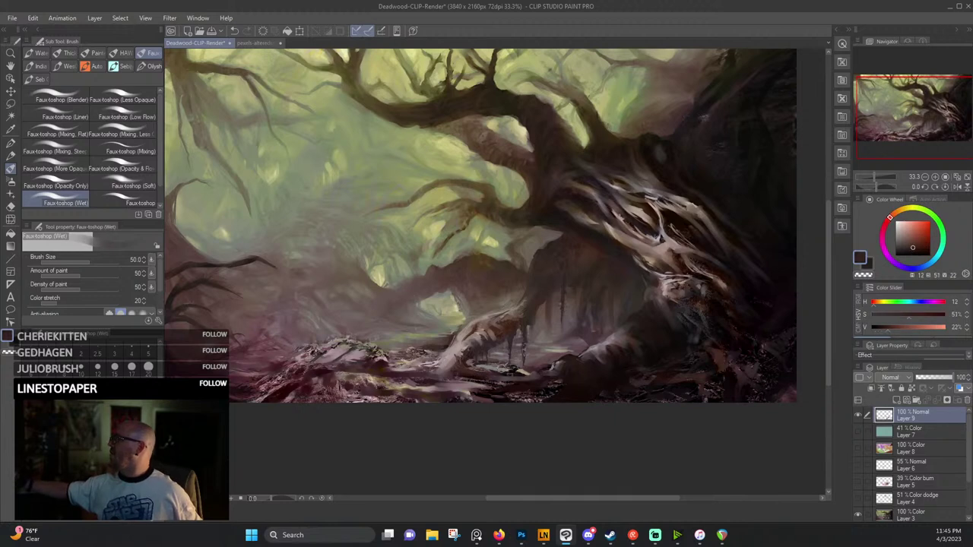
left_click(497, 379, "alt")
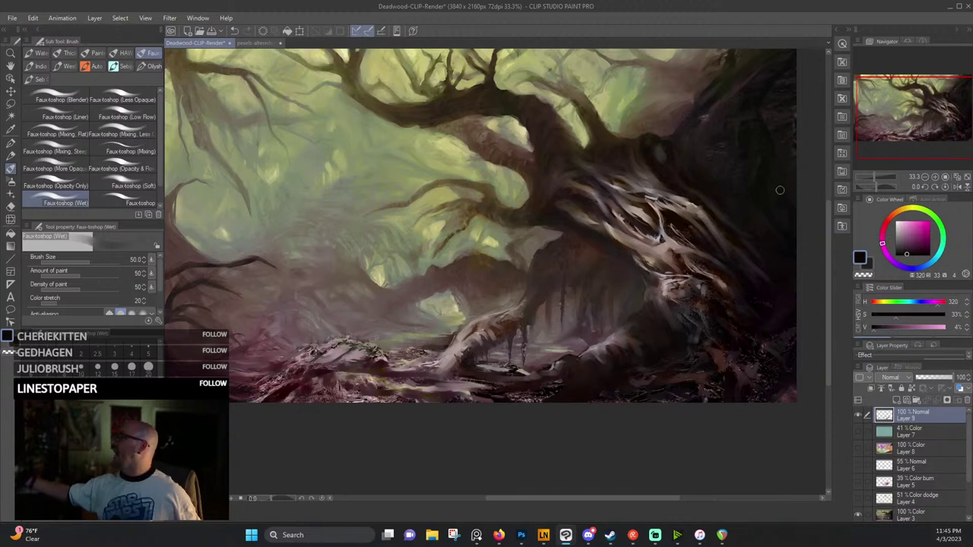
left_click(473, 351, "alt")
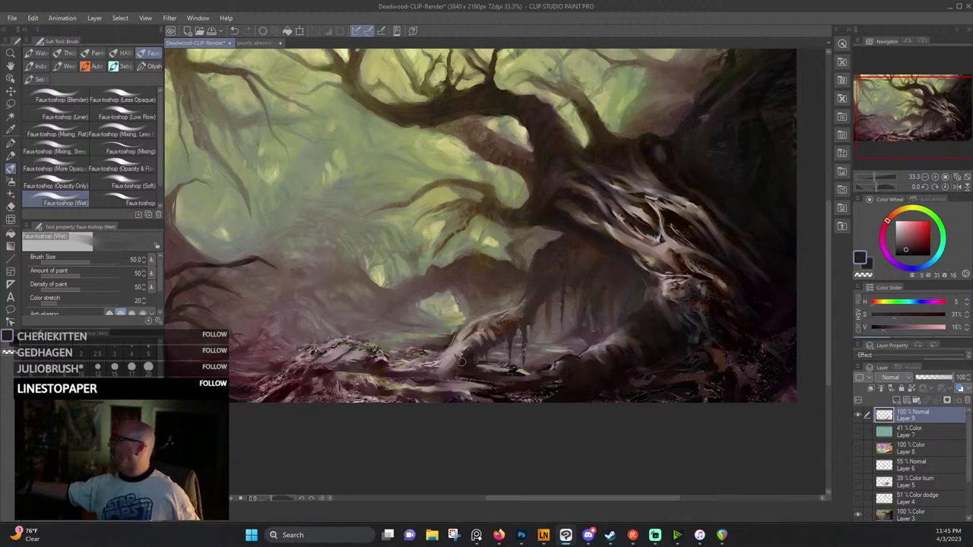
left_click(466, 368, "alt")
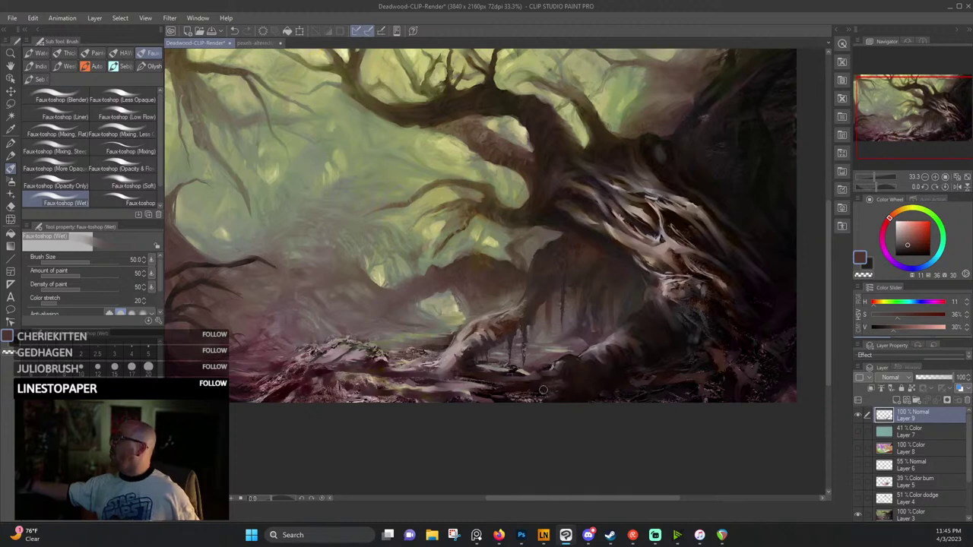
Blend the foreground ground below and beside the pale arching root with sampled browns, tan, dusty pink and dark red.
left_click(477, 393, "alt")
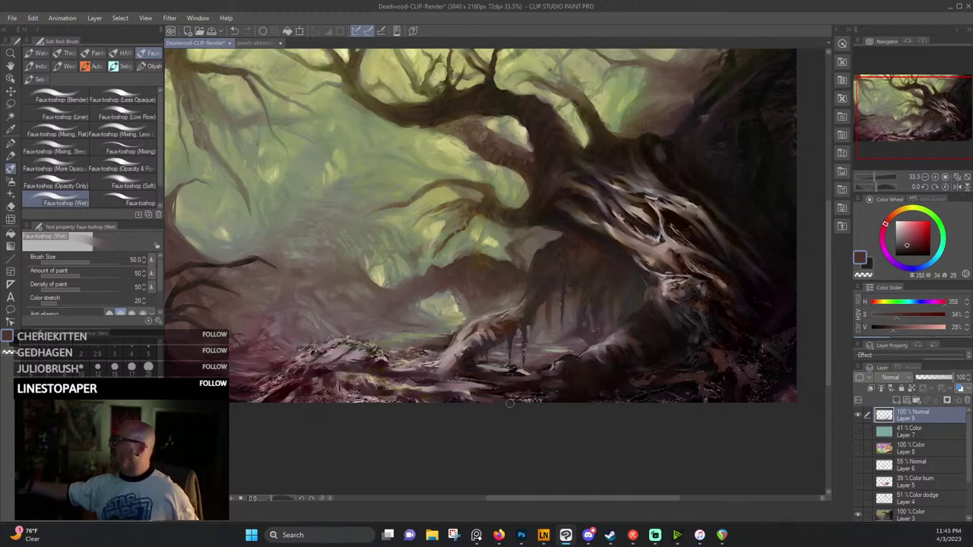
left_click(471, 390, "alt")
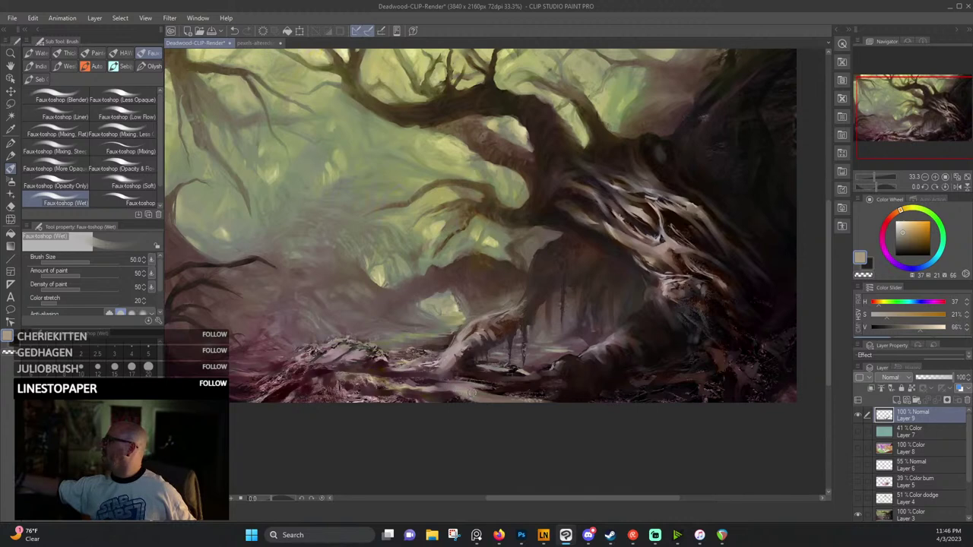
left_click(425, 380, "alt")
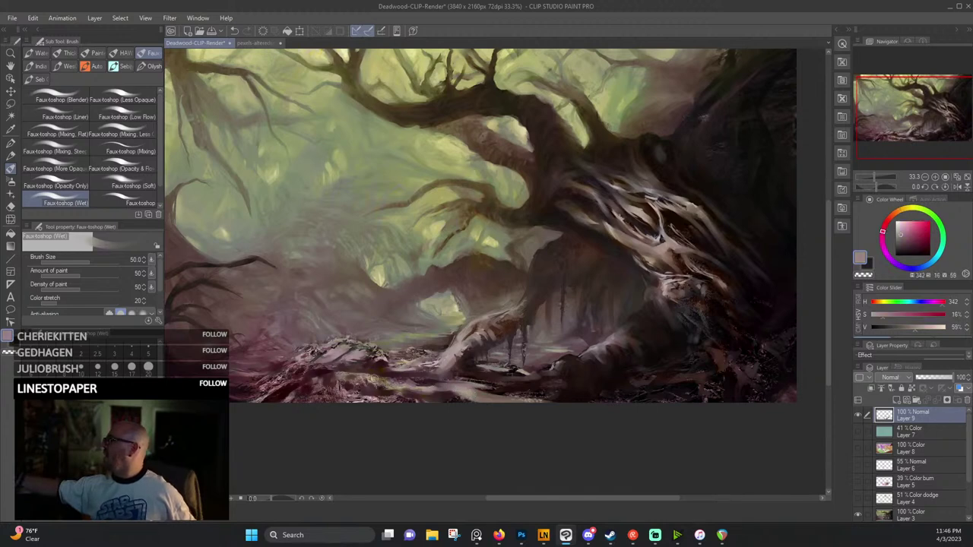
left_click_drag(370, 366, 455, 367)
left_click(429, 367, "alt")
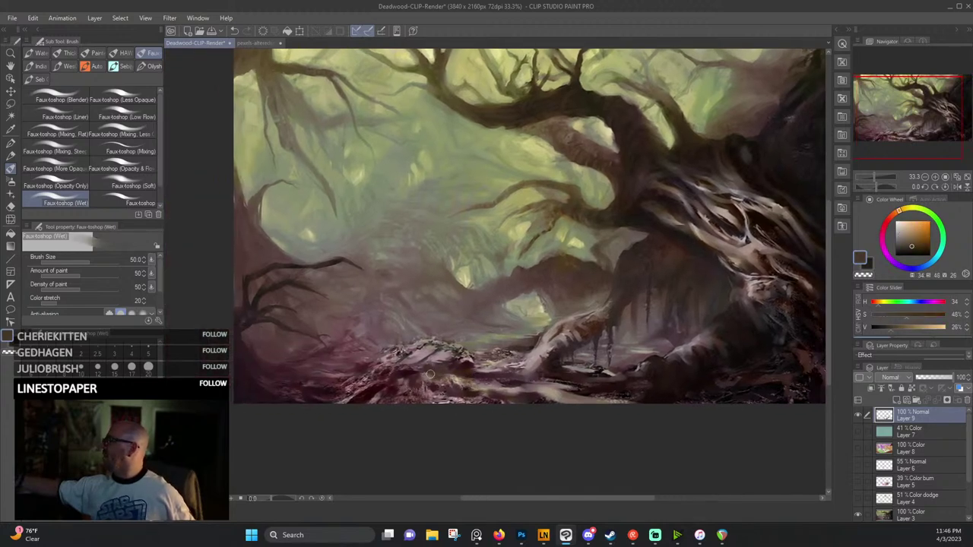
left_click(449, 378, "alt")
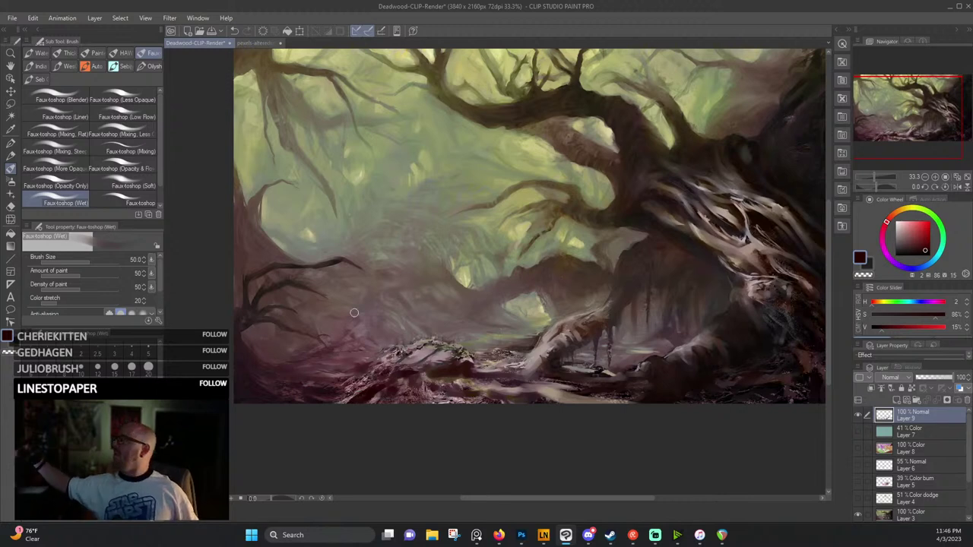
Paint a sampled near-black over the speckled ground texture beneath the reddish root along the canvas's lower edge.
left_click_drag(661, 330, 633, 329)
scroll(631, 328, "right", 4)
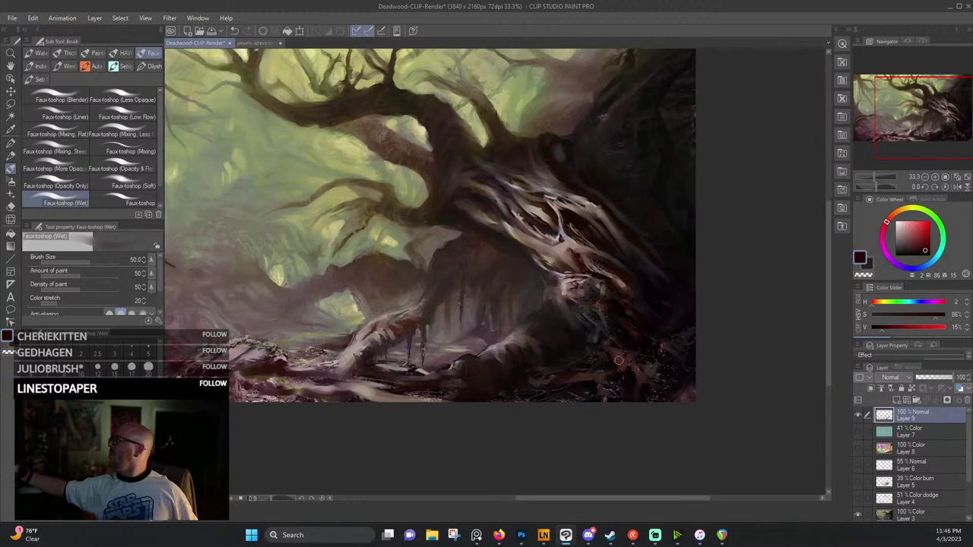
scroll(576, 377, "up", 5)
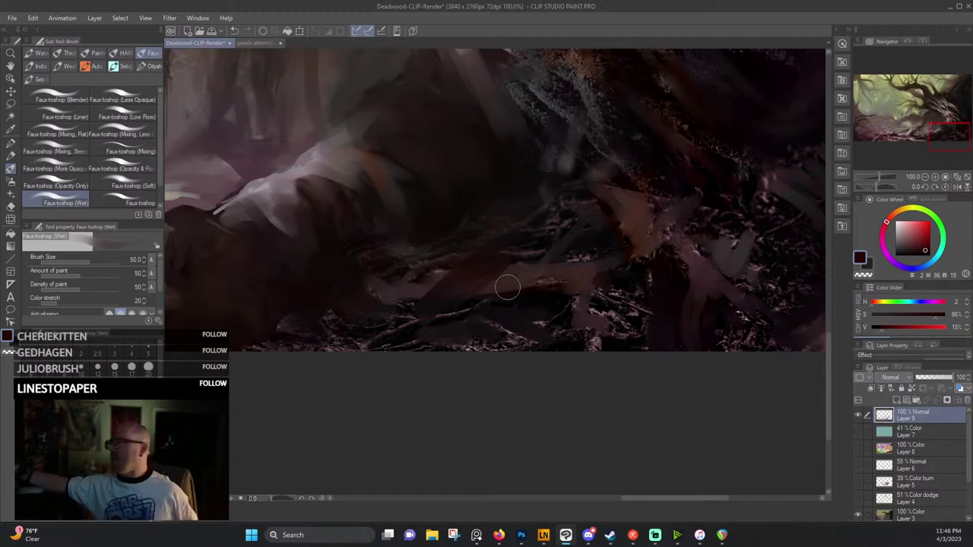
left_click(540, 313, "alt")
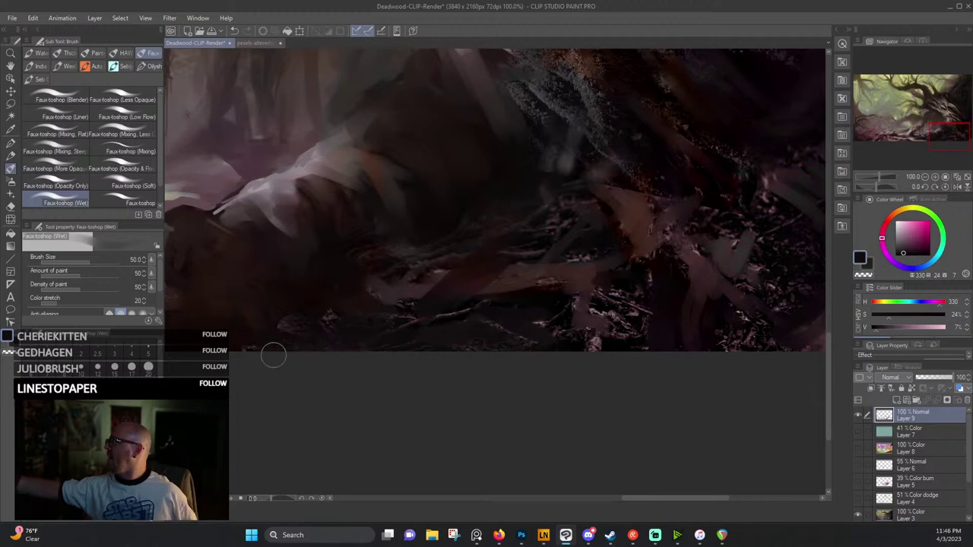
left_click_drag(585, 298, 494, 303)
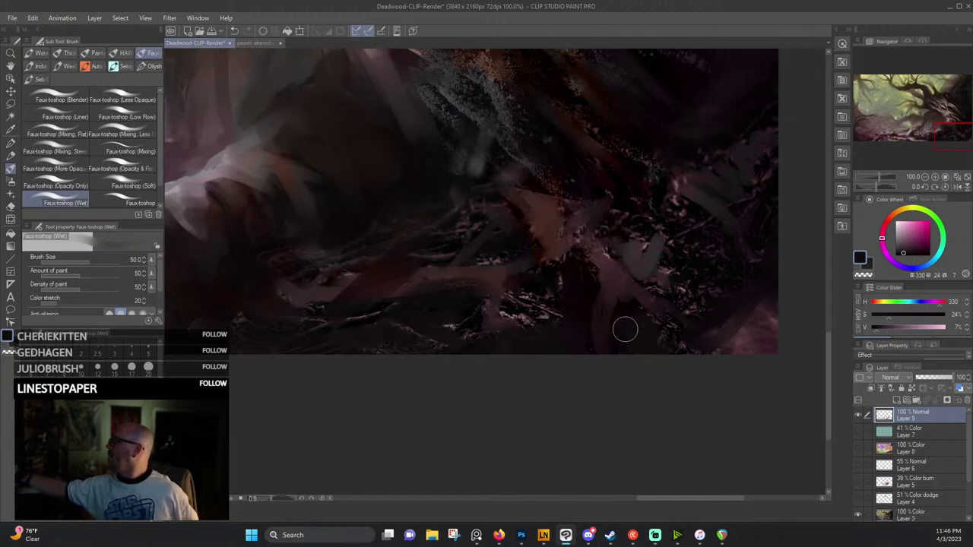
Subdue the pink patch and speckled texture in the painting's lower right corner with sampled plum and near-black tones.
left_click_drag(679, 333, 610, 329)
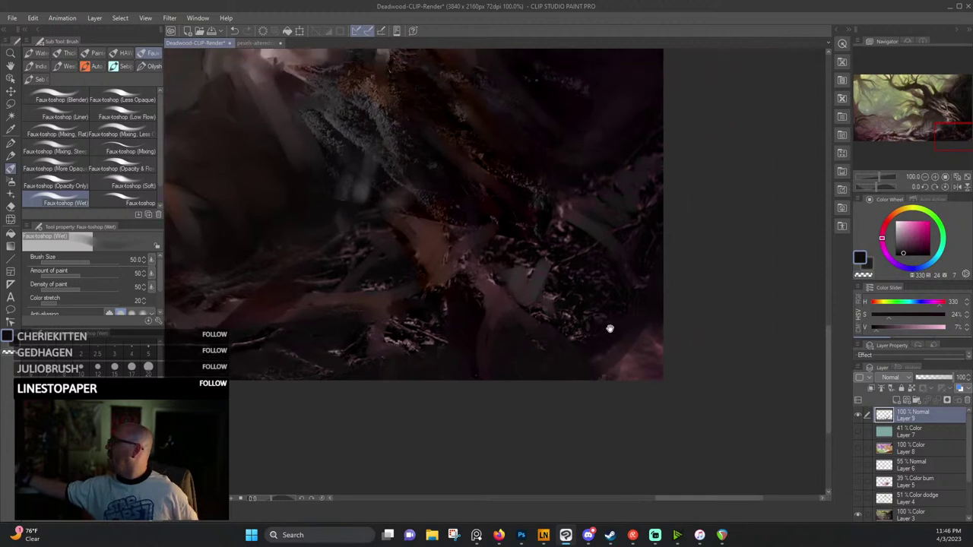
left_click(647, 352, "alt")
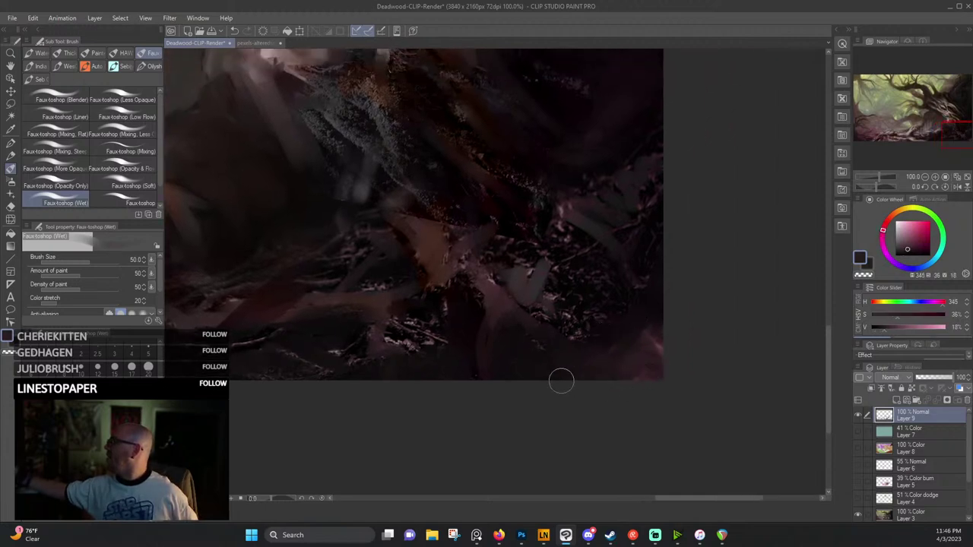
mouse_move(561, 380)
left_mouse_down()
mouse_move(586, 335)
mouse_move(617, 343)
mouse_move(633, 324)
mouse_move(636, 290)
mouse_move(662, 283)
mouse_move(651, 318)
mouse_move(667, 348)
left_mouse_up()
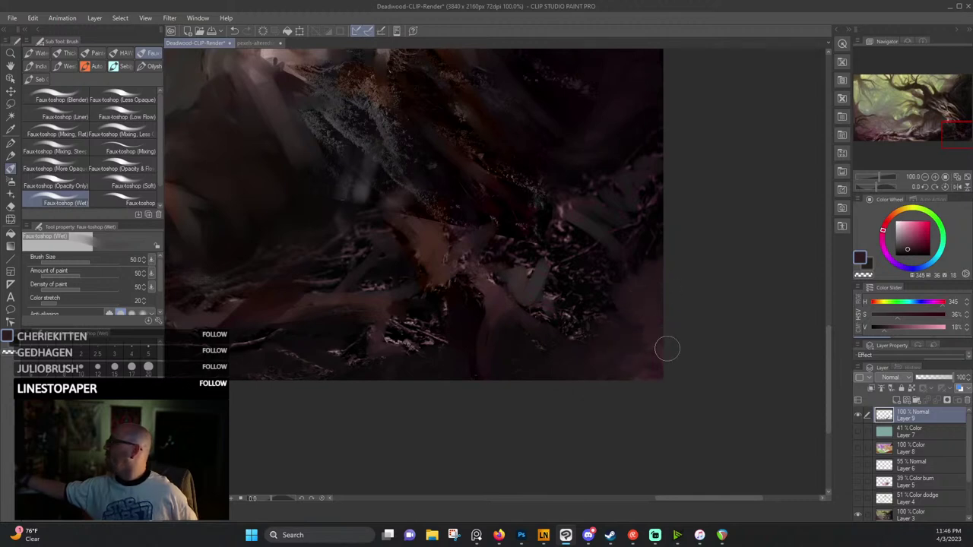
left_click(643, 238, "alt")
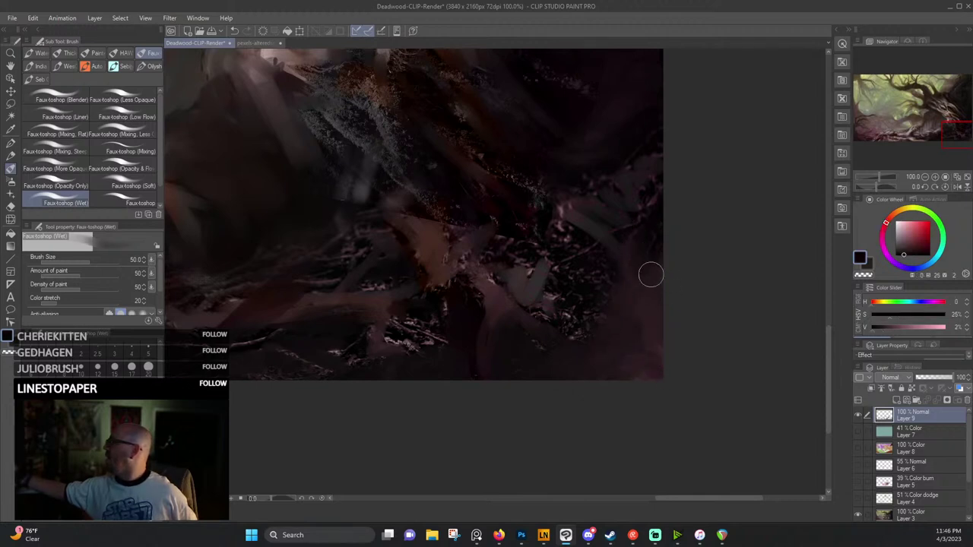
mouse_move(654, 211)
left_mouse_down()
mouse_move(588, 235)
mouse_move(564, 229)
mouse_move(561, 217)
mouse_move(544, 220)
mouse_move(558, 236)
mouse_move(556, 221)
mouse_move(569, 228)
mouse_move(566, 252)
mouse_move(537, 238)
mouse_move(548, 281)
mouse_move(524, 276)
left_mouse_up()
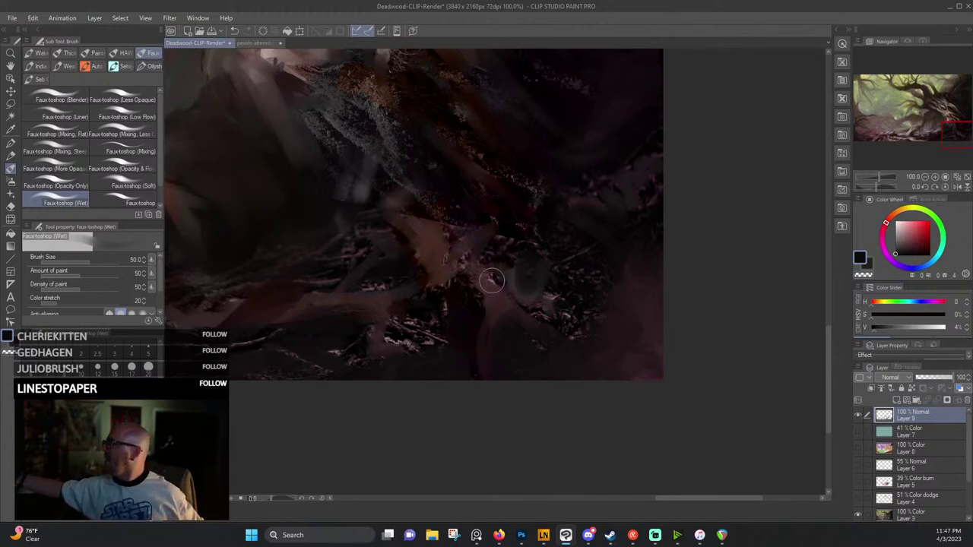
Soften the orange root patch and the grey speckles at the base of the big trunk with sampled muted reds and dark browns.
left_click(491, 281, "alt")
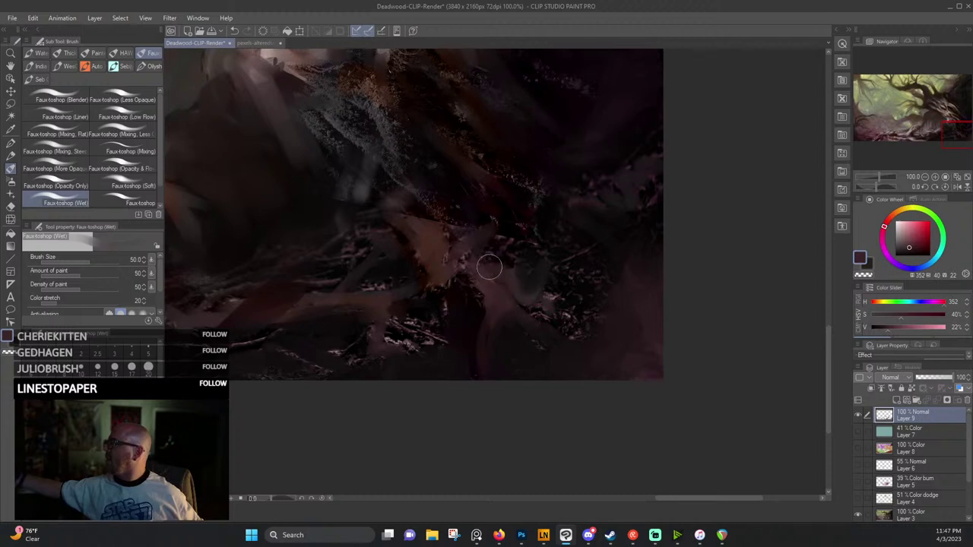
mouse_move(490, 267)
left_mouse_down()
mouse_move(459, 260)
mouse_move(463, 318)
mouse_move(464, 296)
mouse_move(445, 260)
mouse_move(402, 256)
mouse_move(418, 269)
mouse_move(405, 236)
mouse_move(365, 210)
mouse_move(457, 236)
left_mouse_up()
left_click(457, 291, "alt")
left_click(418, 203, "alt")
mouse_move(413, 198)
left_mouse_down()
mouse_move(394, 218)
mouse_move(364, 184)
mouse_move(369, 228)
mouse_move(349, 161)
mouse_move(360, 218)
mouse_move(392, 196)
mouse_move(364, 118)
mouse_move(390, 152)
left_mouse_up()
left_click(368, 240, "alt")
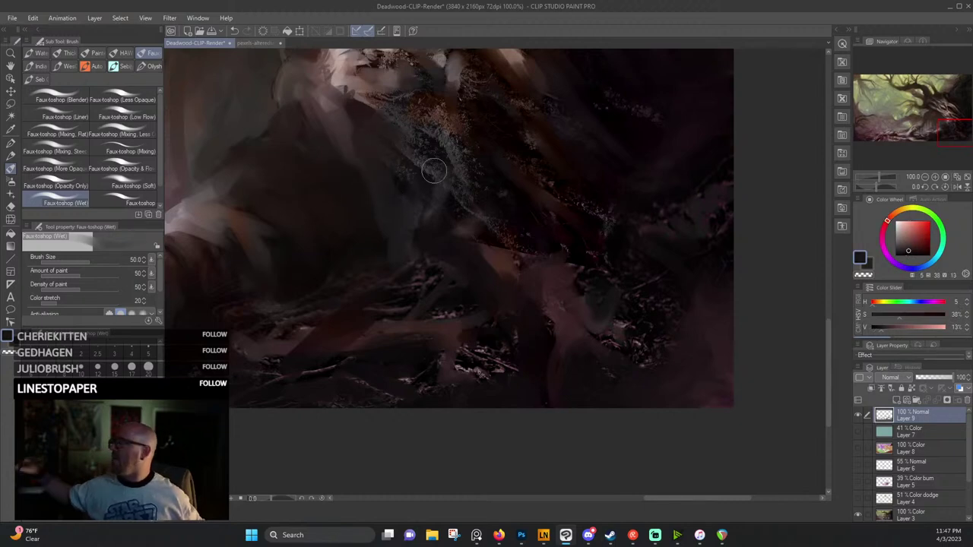
Darken the speckled ground below the tip of the foreground root with a sampled near-black brown.
scroll(424, 158, "up", 1)
scroll(450, 152, "down", 8)
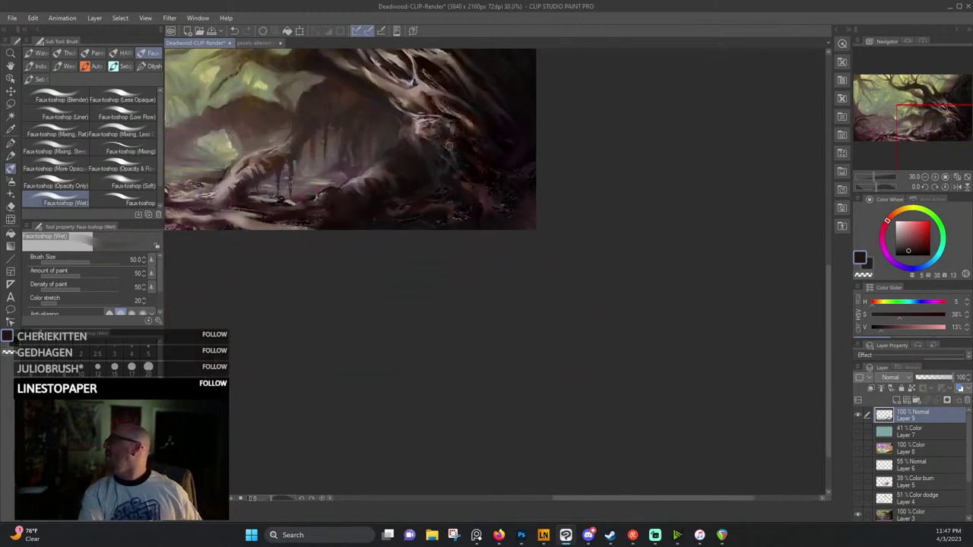
scroll(419, 166, "up", 4)
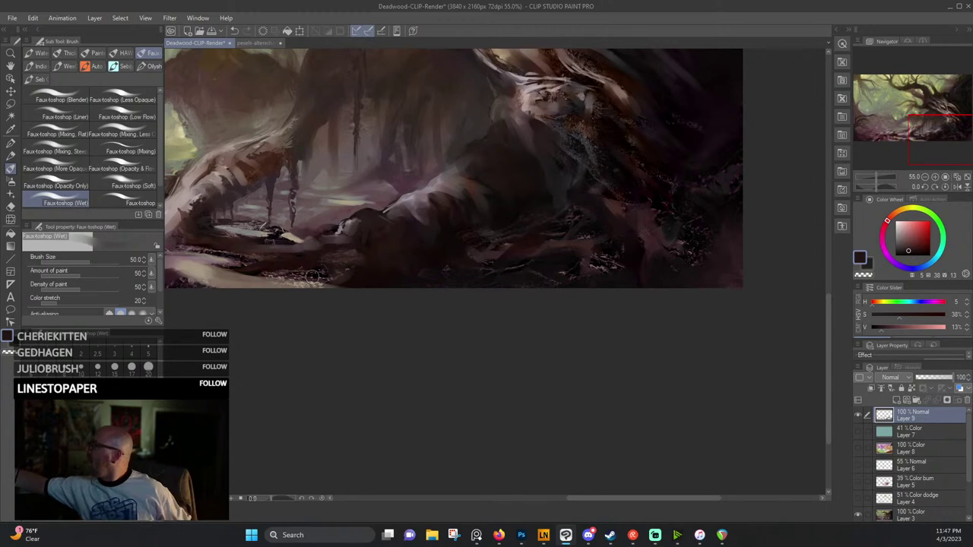
left_click(410, 217, "alt")
left_click(327, 285, "alt")
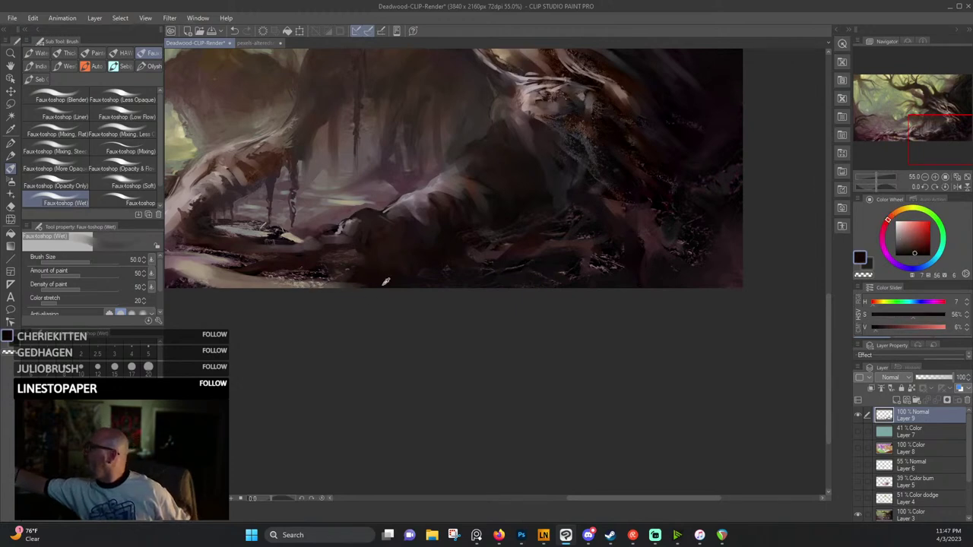
left_click_drag(331, 285, 275, 282)
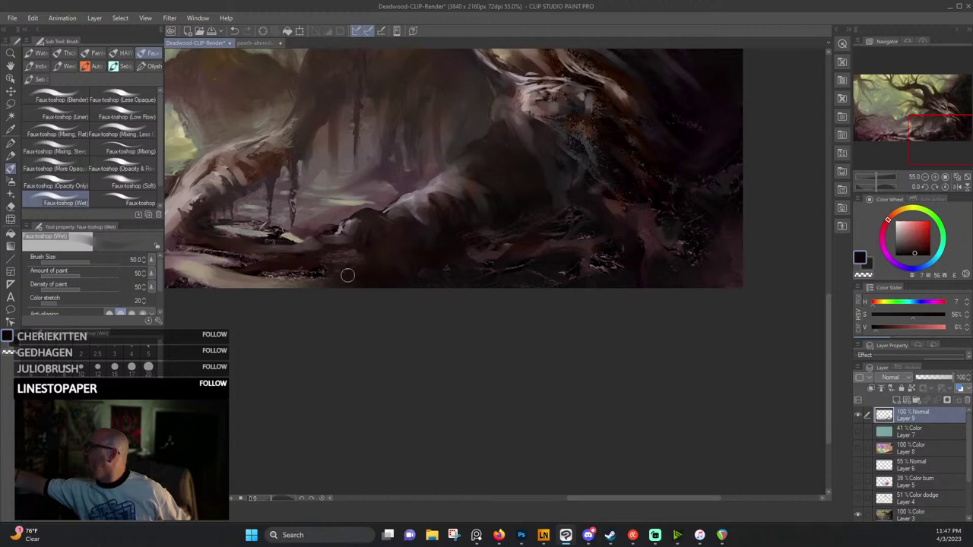
left_click_drag(338, 257, 375, 268)
Smooth the speckled ground beneath the small pool along the canvas's lower edge with sampled plum and dark reddish brown.
left_click(413, 279, "alt")
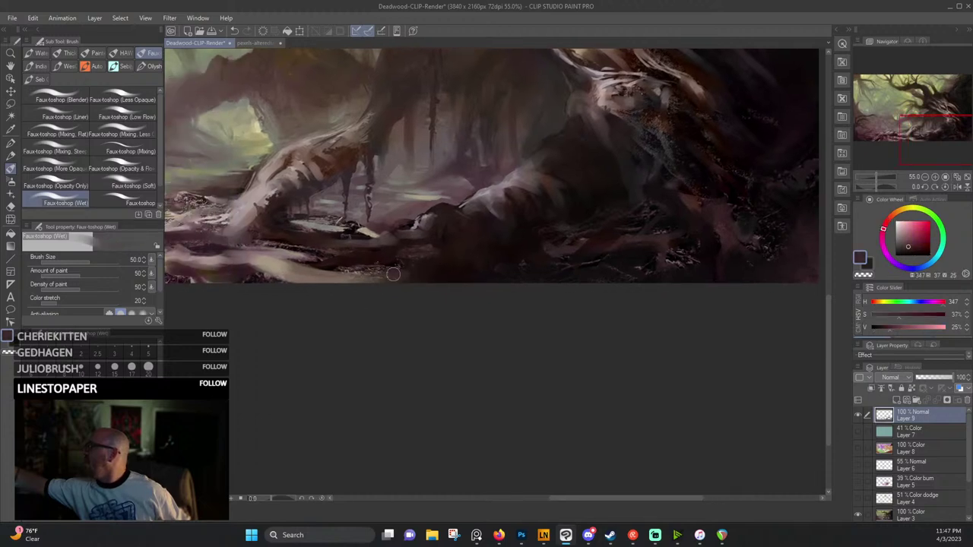
left_click(356, 268, "alt")
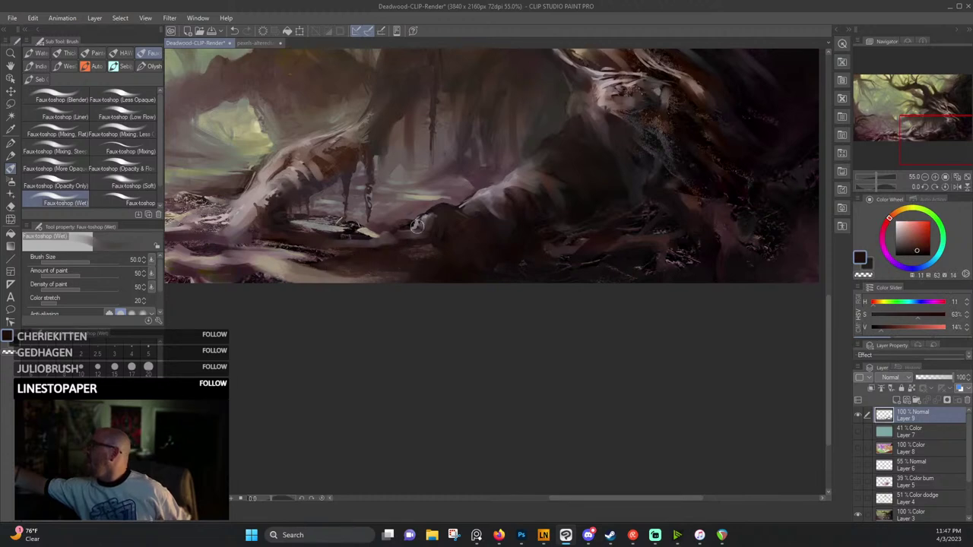
left_click_drag(390, 251, 495, 245)
left_click(374, 248, "alt")
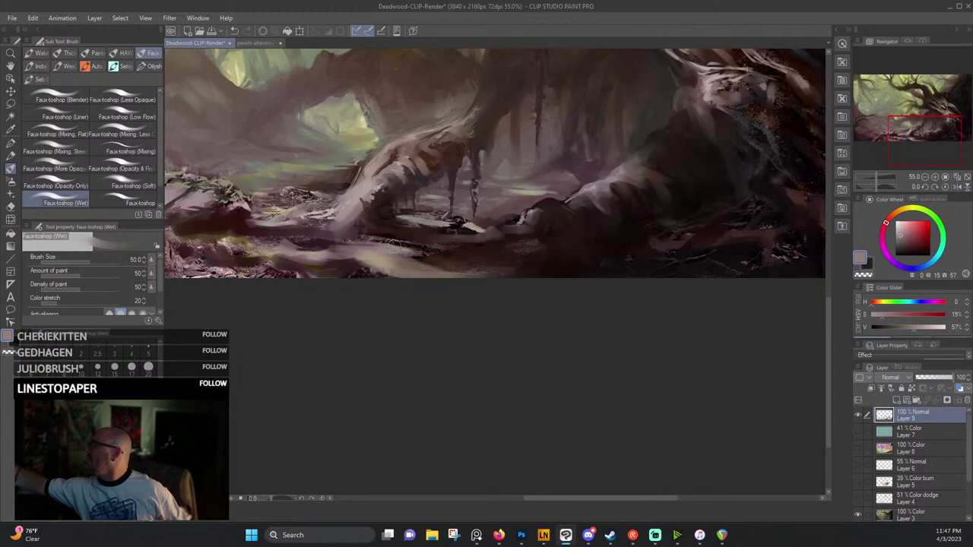
Soften the mauve ground beside the foot of the pale arched root with sampled dusty pink and plum tones.
left_click_drag(393, 247, 525, 255)
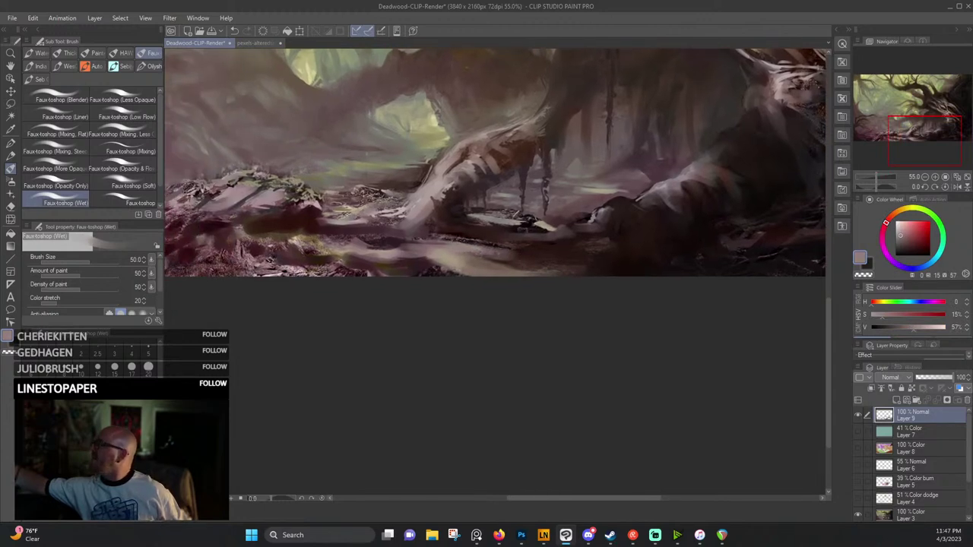
left_click(384, 247, "alt")
left_click_drag(385, 247, 353, 240)
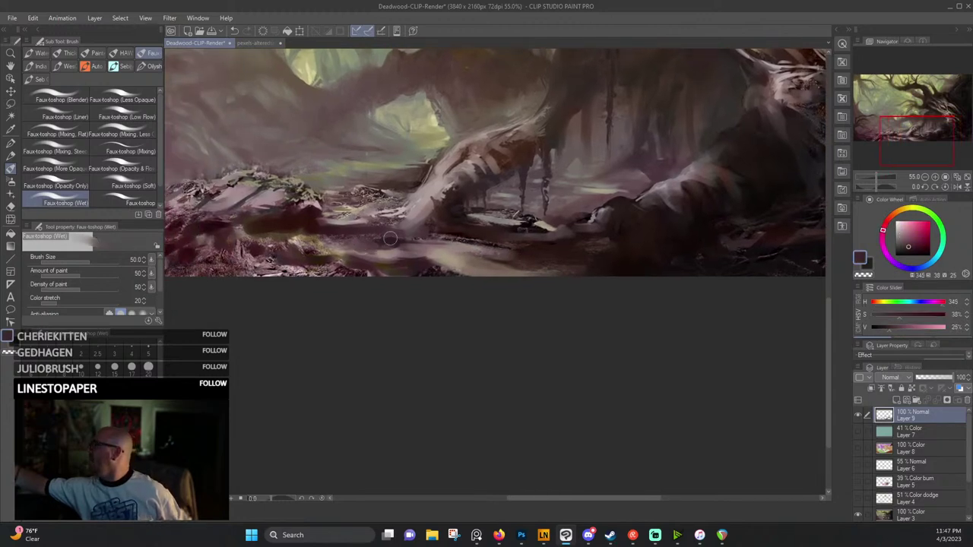
left_click(415, 247, "alt")
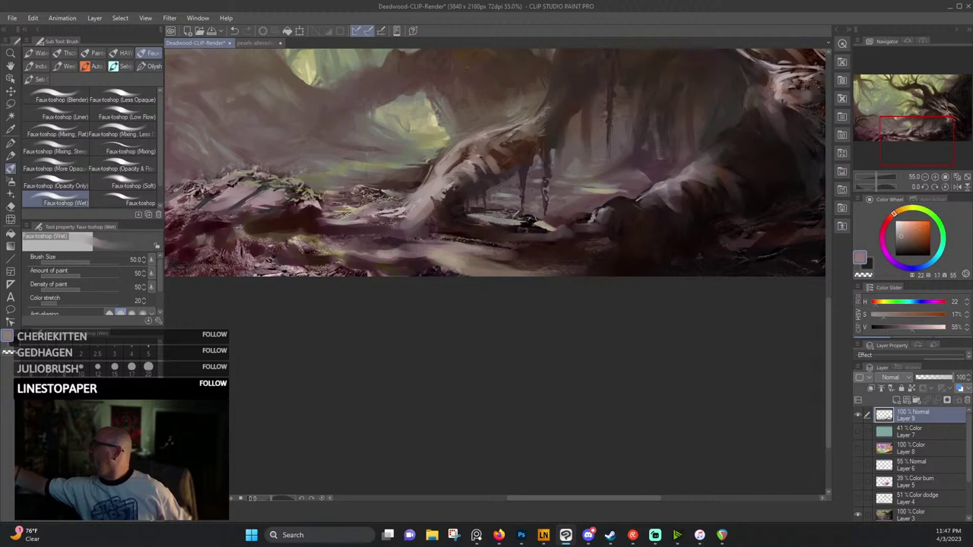
Paint over the speckles along the canvas's lower edge beneath the mauve ground with sampled dark browns.
left_click(342, 263, "alt")
mouse_move(359, 269)
left_mouse_down()
mouse_move(399, 272)
mouse_move(313, 260)
mouse_move(374, 274)
mouse_move(358, 276)
mouse_move(331, 272)
mouse_move(421, 274)
left_mouse_up()
left_click(343, 259, "alt")
left_click(376, 271, "alt")
left_click(316, 260, "alt")
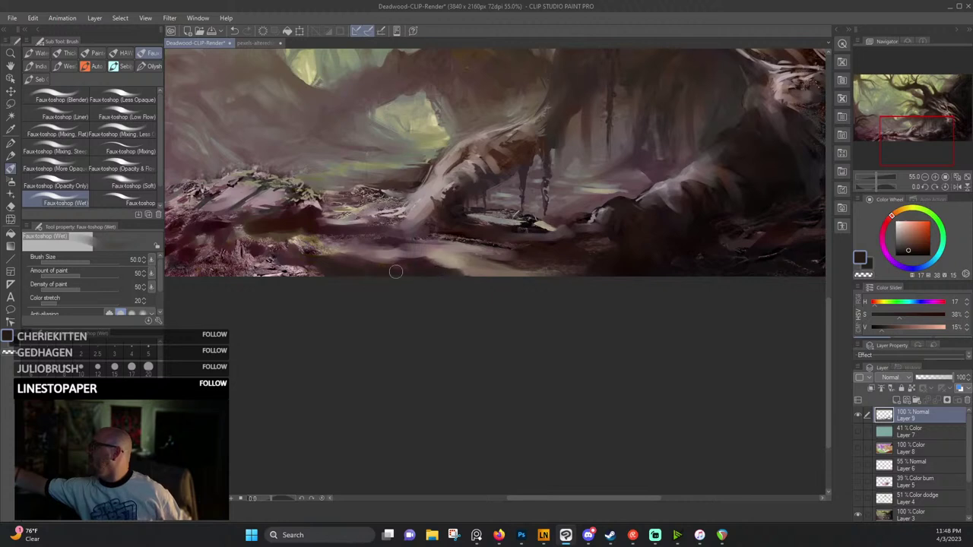
Subdue the speckled texture below the yellow-green ground patch with sampled dark plum tones.
left_click_drag(376, 245, 514, 248)
left_click(429, 267, "alt")
mouse_move(426, 266)
left_mouse_down()
mouse_move(485, 274)
mouse_move(402, 269)
mouse_move(468, 269)
left_mouse_up()
left_click(410, 266, "alt")
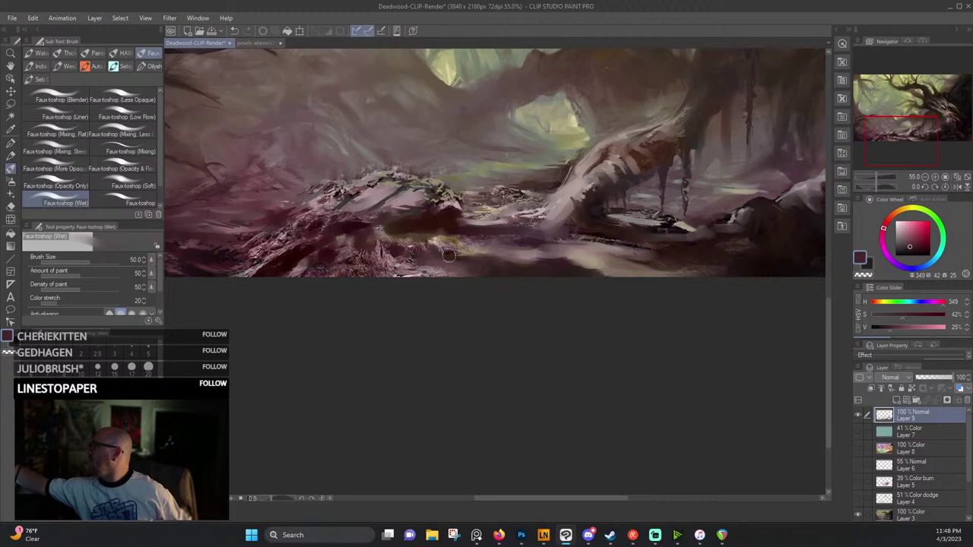
left_click(392, 259, "alt")
Blend the dark red bank beneath the rocky mound with sampled maroon and muted plum tones.
left_click(384, 237, "alt")
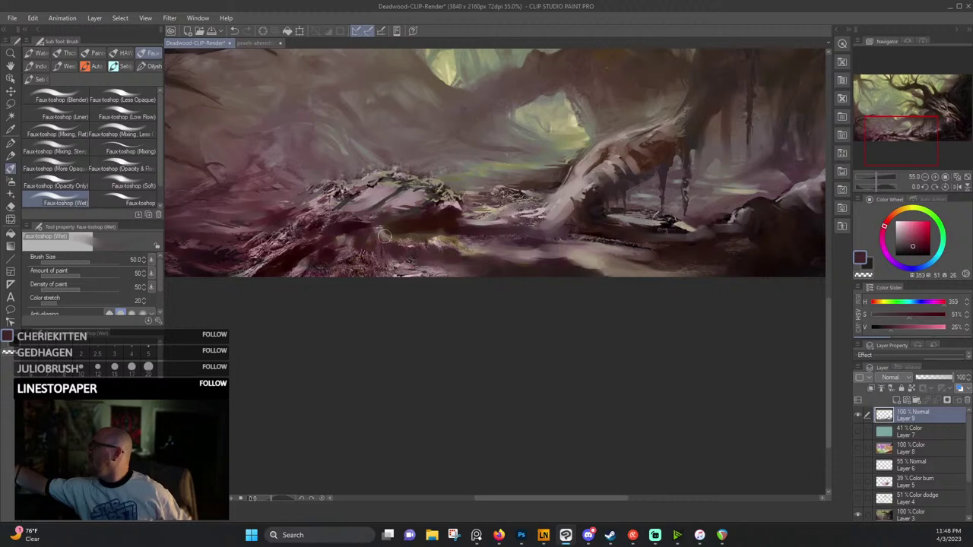
left_click(378, 226, "alt")
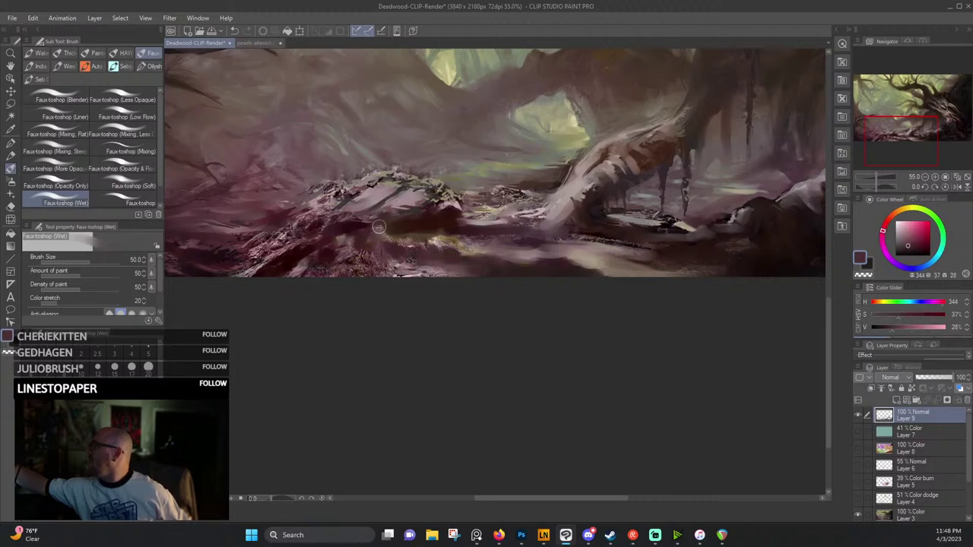
left_click(379, 250, "alt")
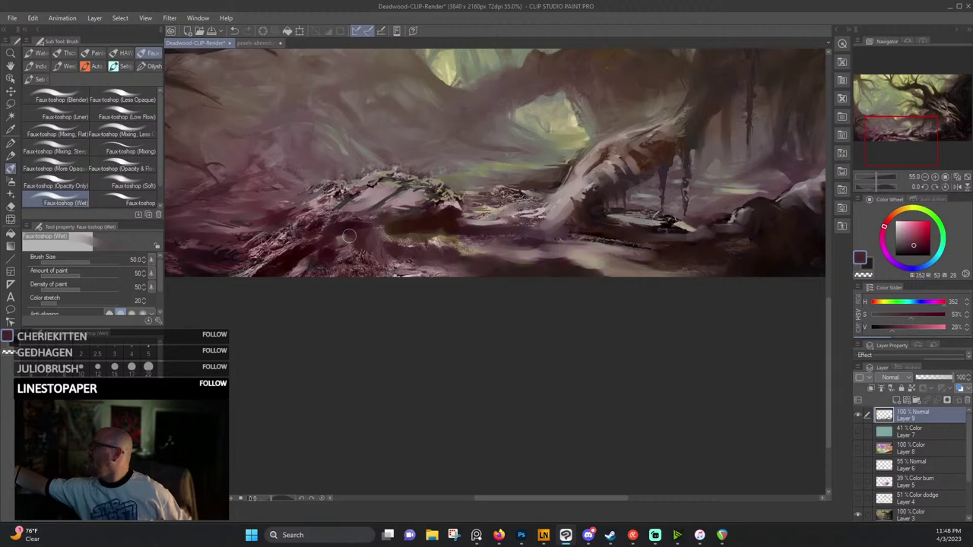
mouse_move(364, 236)
left_mouse_down()
mouse_move(470, 216)
mouse_move(392, 251)
left_mouse_up()
left_click(378, 252, "alt")
Brush sampled dusty pinks over the speckled slope where the reddish bank meets the canvas's lower edge.
left_click(356, 250, "alt")
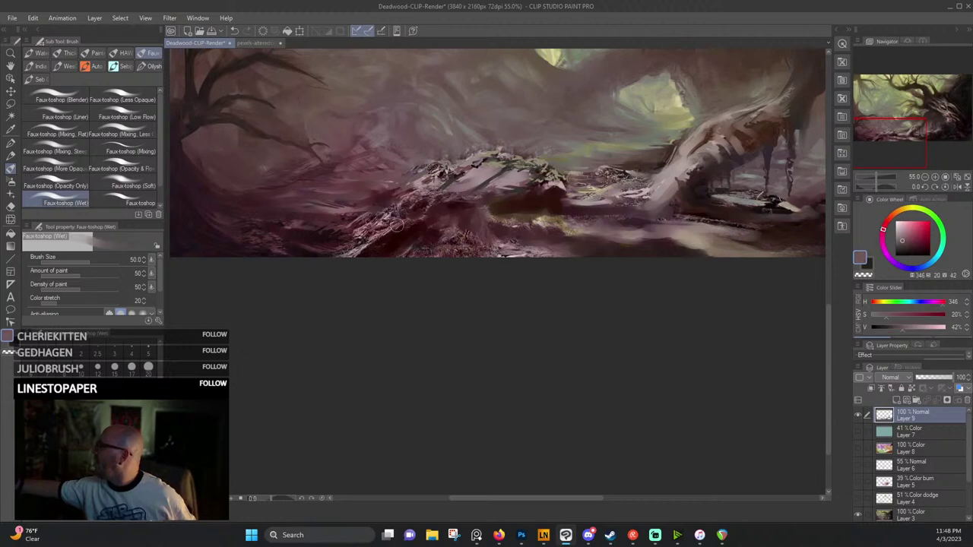
left_click(360, 248, "alt")
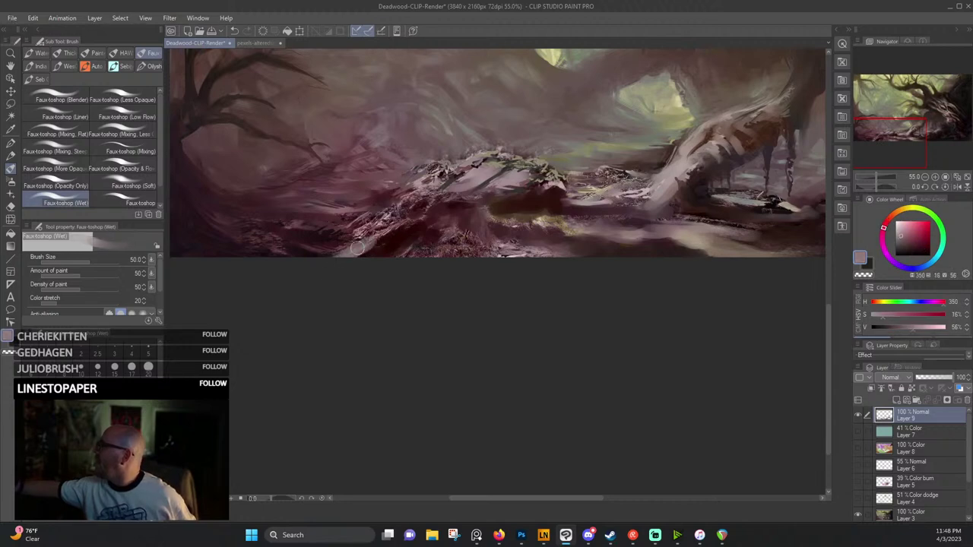
left_click(333, 253, "alt")
left_click(342, 243, "alt")
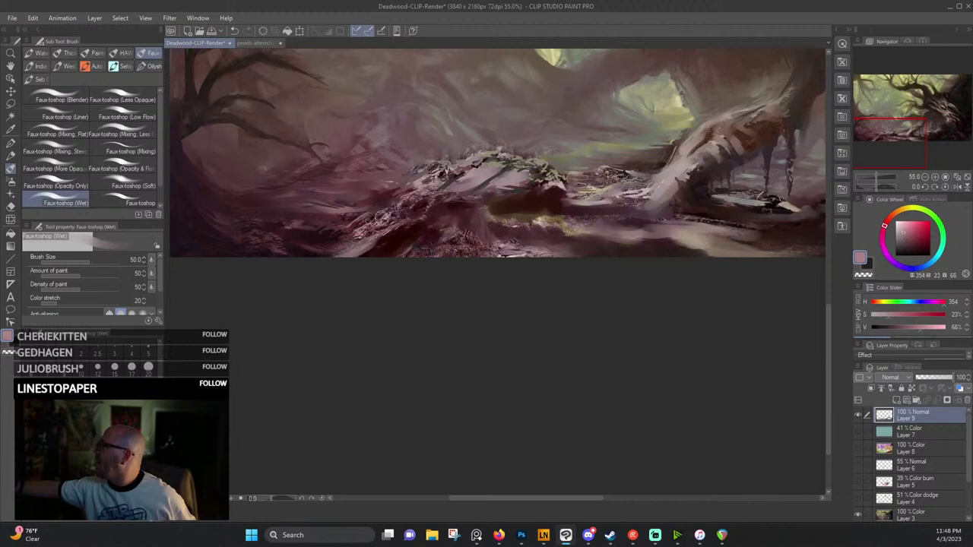
Darken the foreground ground and speckles in the painting's lower left corner with sampled near-black plum tones.
left_click_drag(383, 241, 504, 249)
left_click(487, 237, "alt")
left_click_drag(456, 228, 477, 217)
left_click(481, 215, "alt")
left_click(415, 259, "alt")
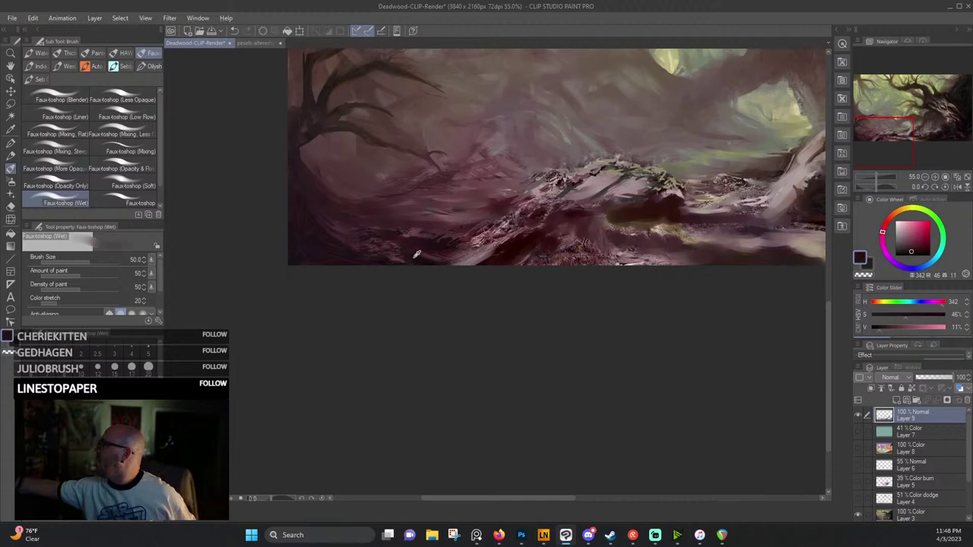
left_click(306, 223, "alt")
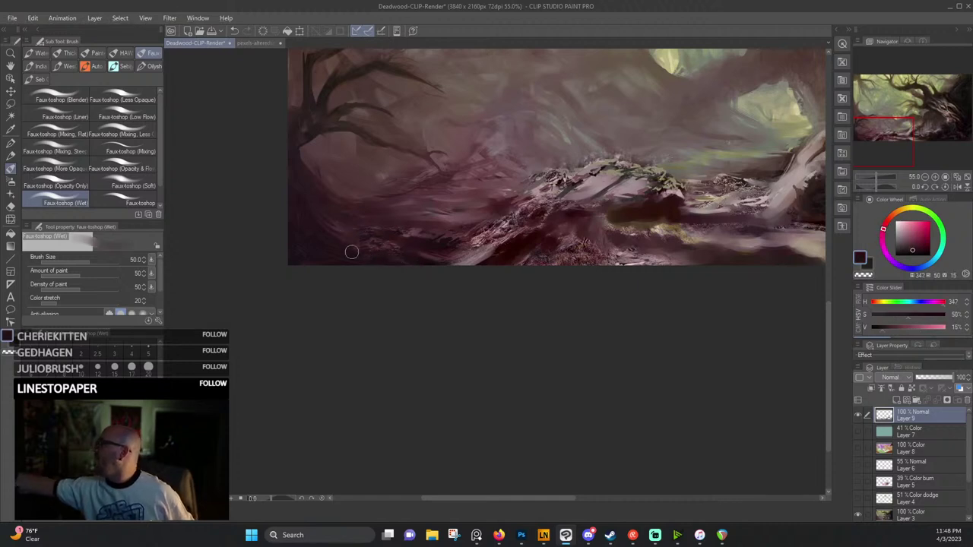
left_click_drag(352, 251, 332, 233)
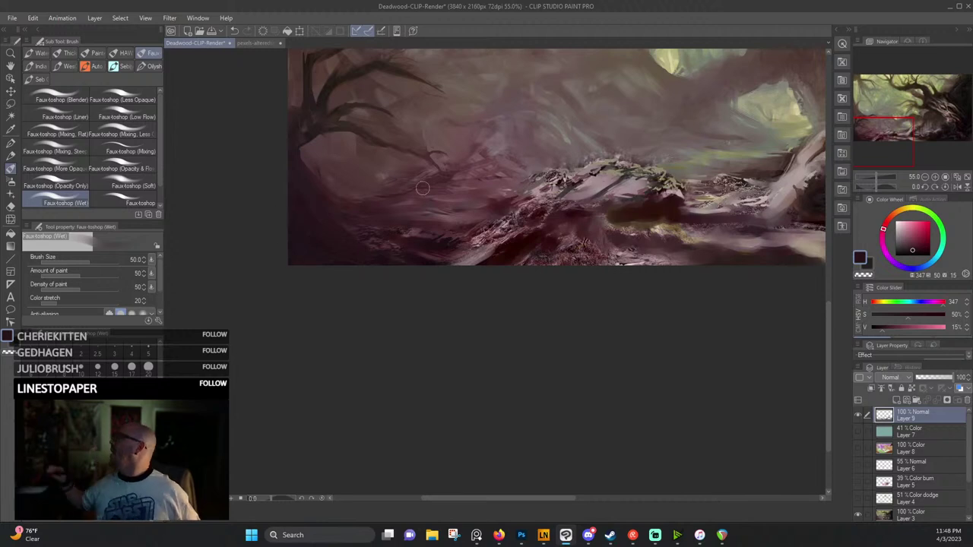
Touch up the hanging branches and edge in the painting's upper left corner with sampled olive-browns.
scroll(430, 194, "down", 6)
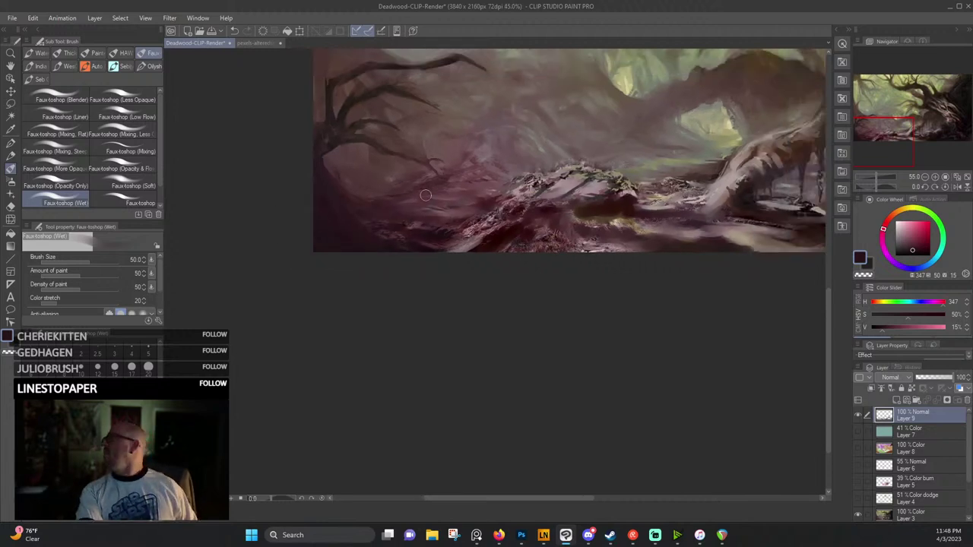
mouse_move(507, 182)
left_mouse_down()
mouse_move(319, 275)
mouse_move(412, 328)
mouse_move(396, 305)
left_mouse_up()
scroll(471, 348, "up", 3)
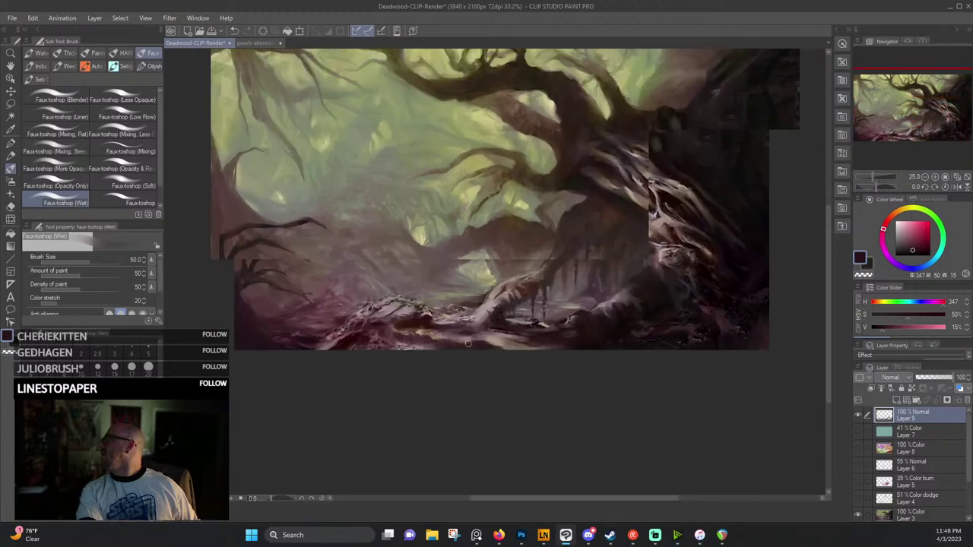
scroll(523, 303, "down", 2)
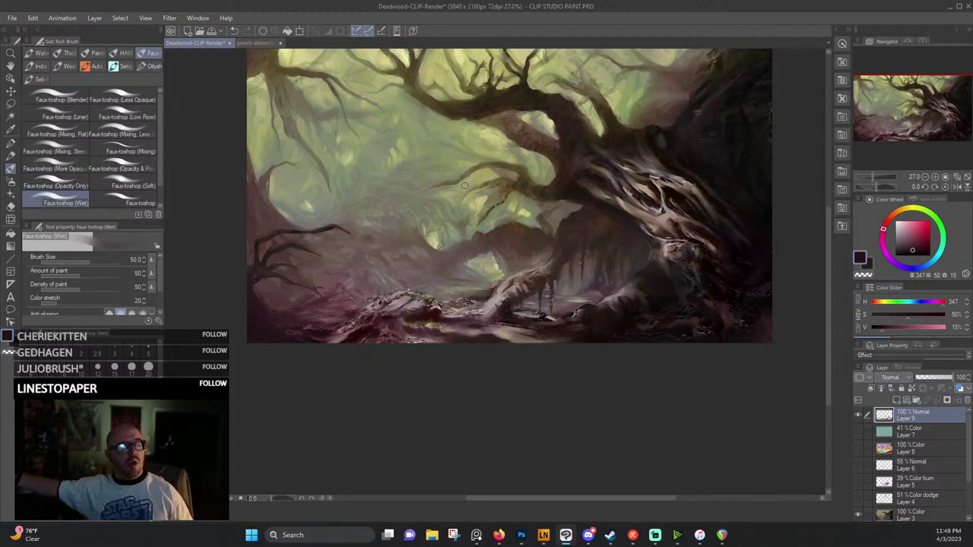
left_click_drag(370, 69, 479, 185)
left_click(361, 192, "alt")
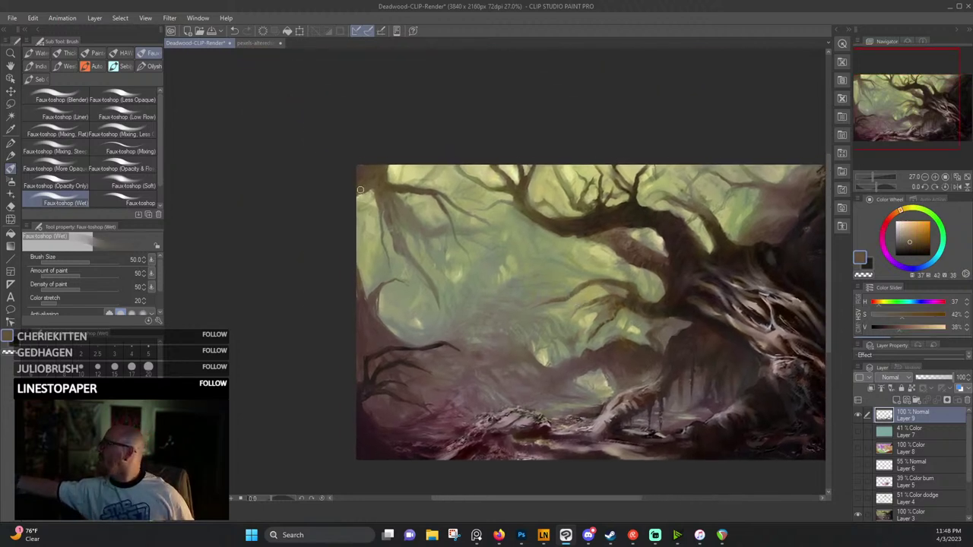
left_click(398, 165, "alt")
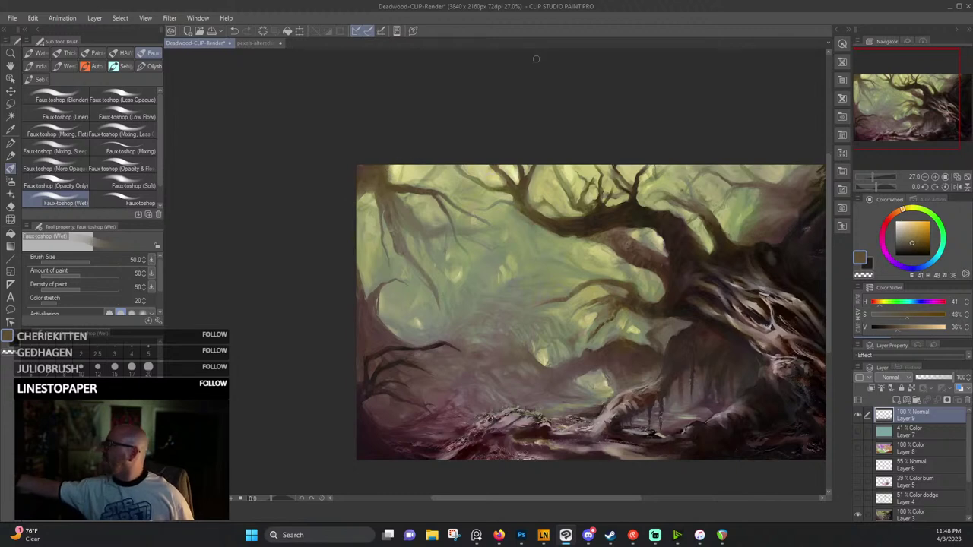
Clean up the painting's left edge down to the twisted bare tree with sampled mid and dark reddish browns.
left_click(365, 293, "alt")
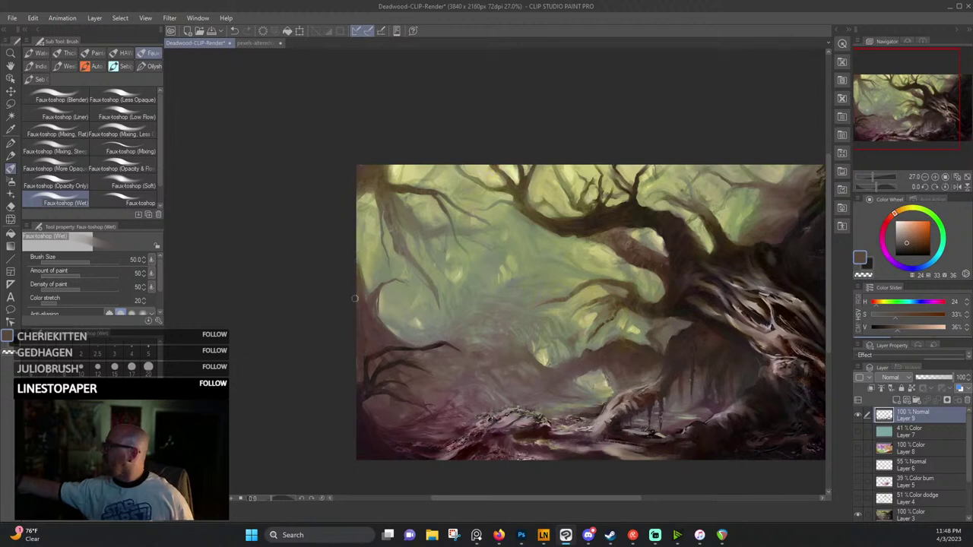
left_click_drag(358, 228, 360, 257)
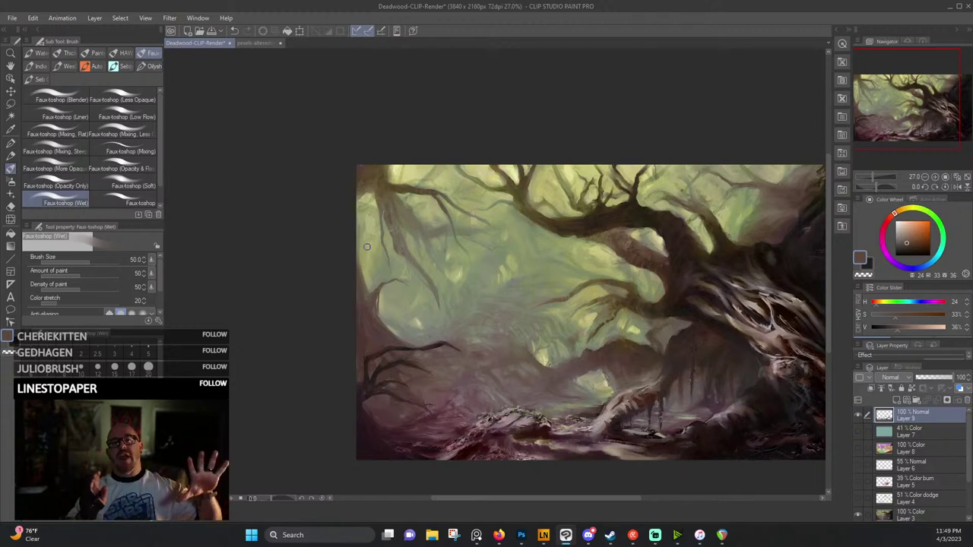
left_click(358, 349, "alt")
left_click(361, 380, "alt")
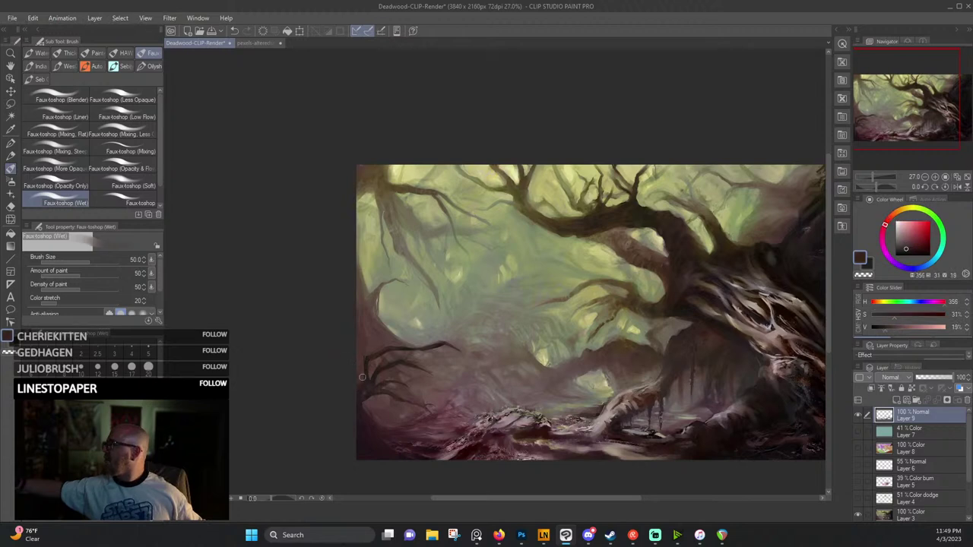
Deepen the shadowed mass in the painting's upper right corner with sampled near-black tones.
mouse_move(615, 278)
left_mouse_down()
mouse_move(155, 287)
mouse_move(637, 271)
mouse_move(568, 301)
left_mouse_up()
left_click(605, 217, "alt")
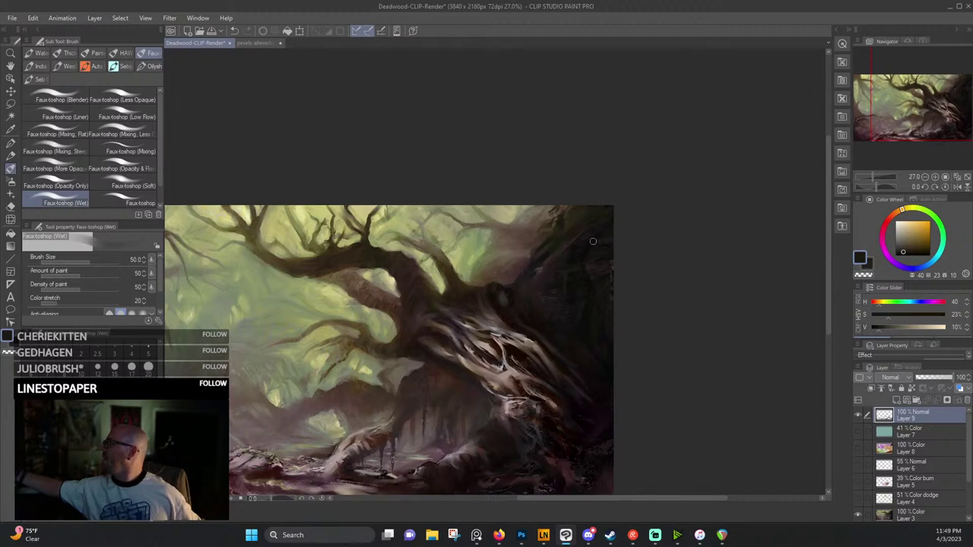
left_click(614, 256, "alt")
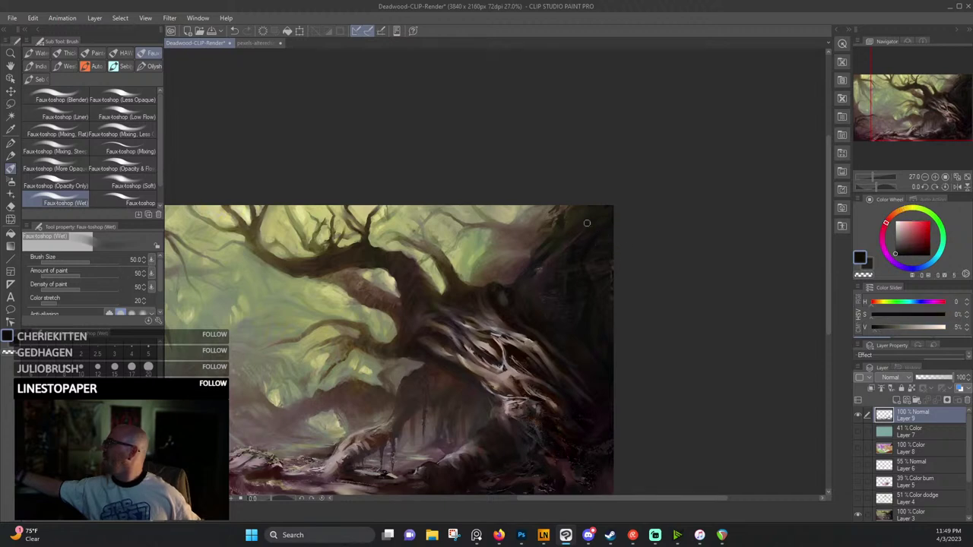
left_click(561, 220, "alt")
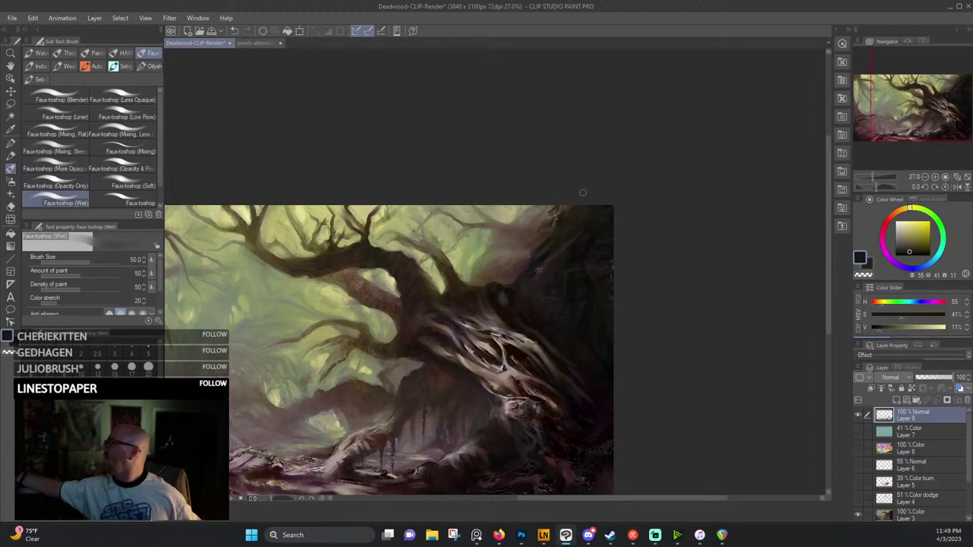
Blend the boundary between the yellow-green sky and the dark upper right mass with sampled browns and pale yellow-green.
left_click(544, 213, "alt")
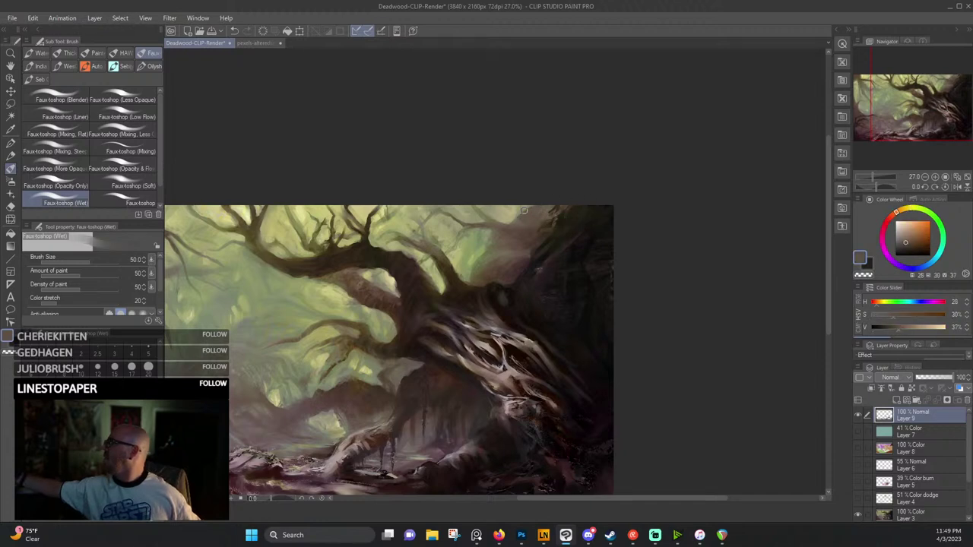
left_click(532, 206, "alt")
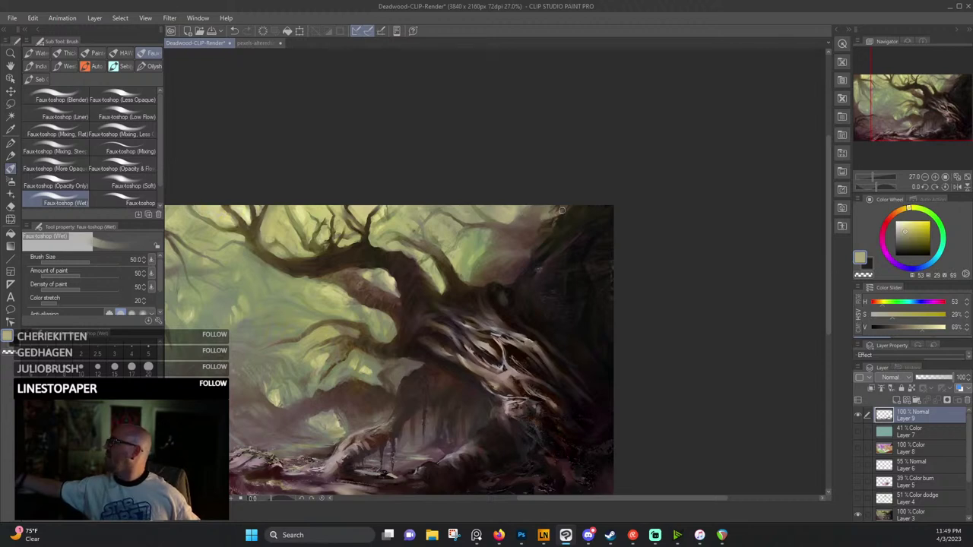
left_click(541, 217, "alt")
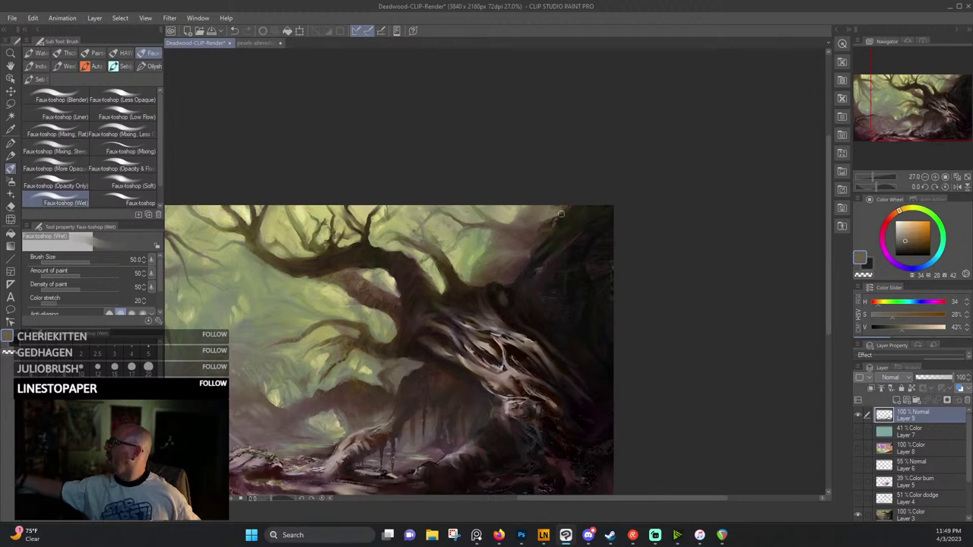
left_click(582, 208, "alt")
left_click(581, 209, "alt")
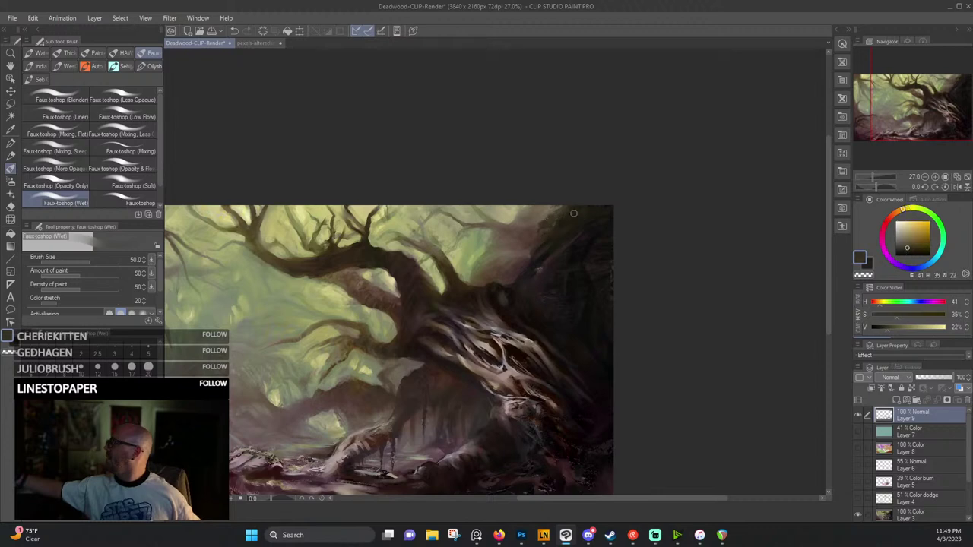
Fill the unfinished spots down the painting's right edge with sampled near-black tones.
left_click(601, 228, "alt")
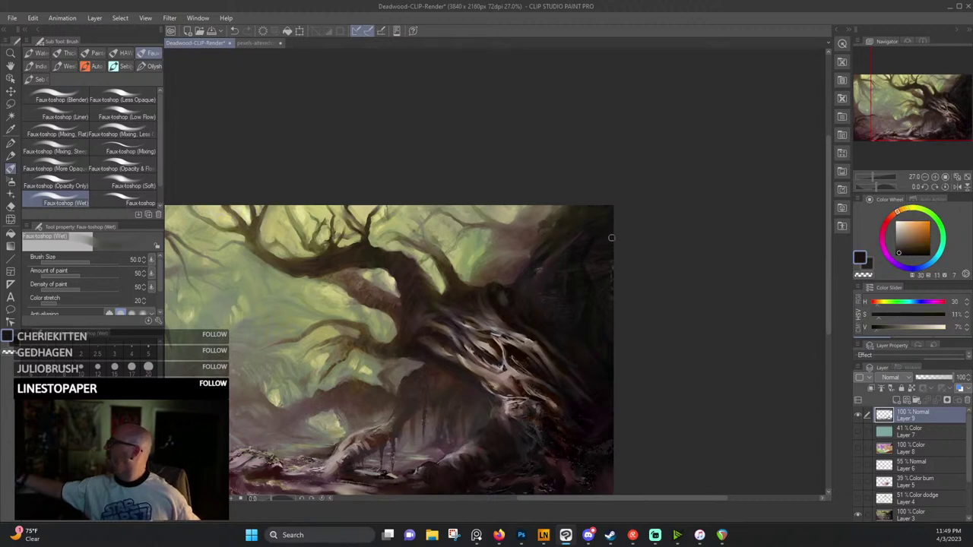
left_click(600, 268, "alt")
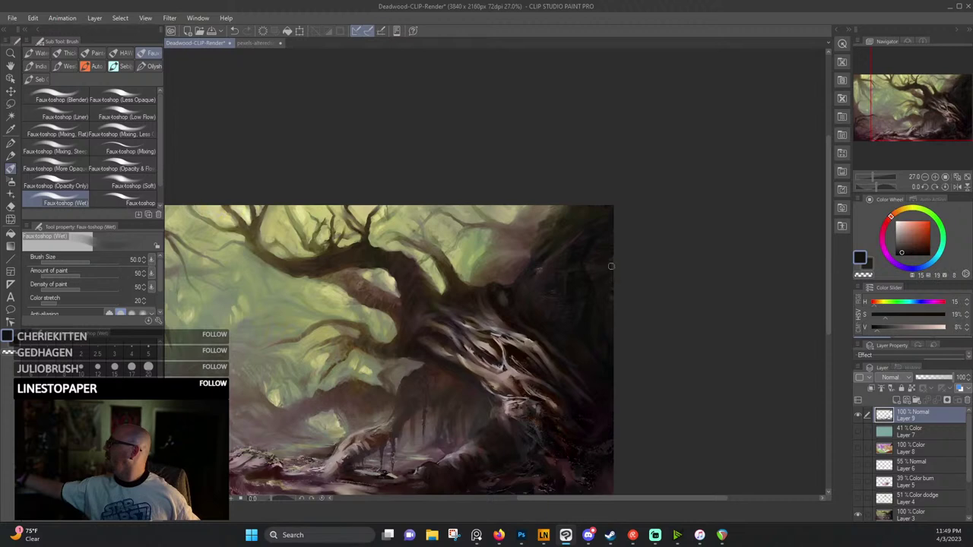
left_click(615, 289, "alt")
left_click(611, 350, "alt")
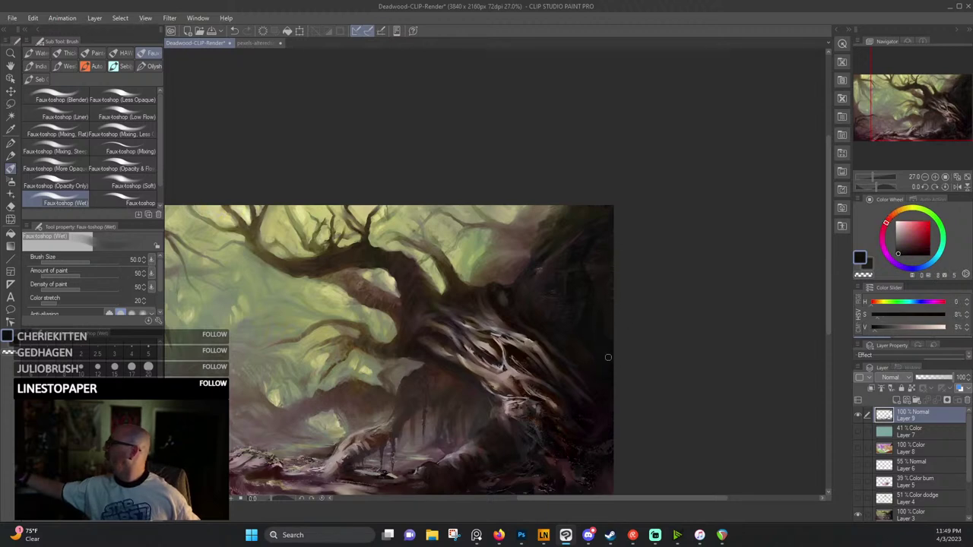
Blend the dark mass between the trunk's upper edge and the painting's right side with sampled near-black and dark brown tones.
left_click(559, 279, "alt")
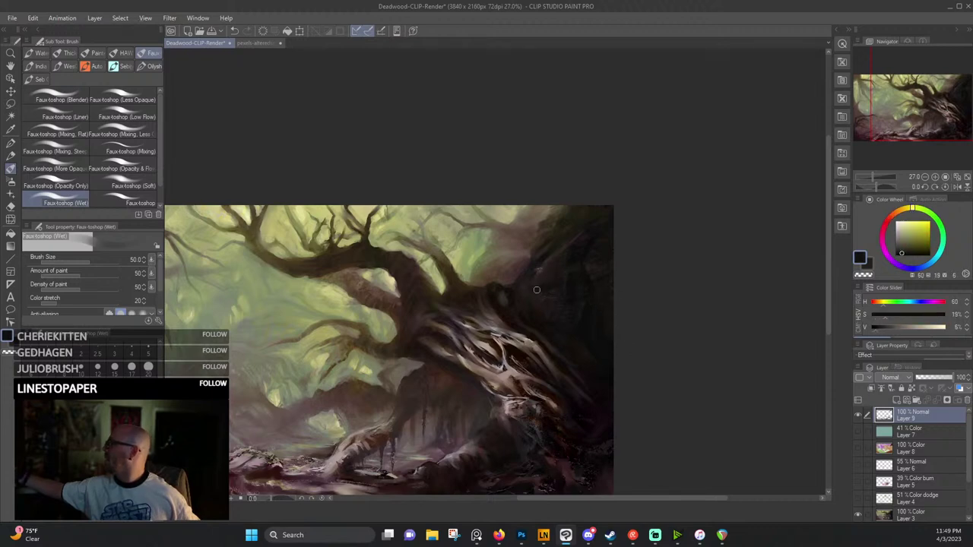
left_click(549, 271, "alt")
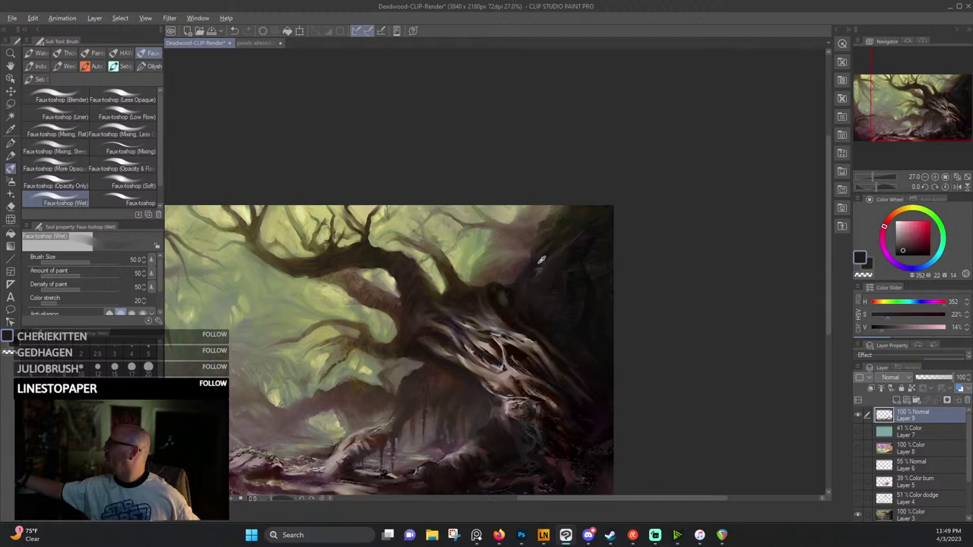
left_click(536, 265, "alt")
left_click(530, 324, "alt")
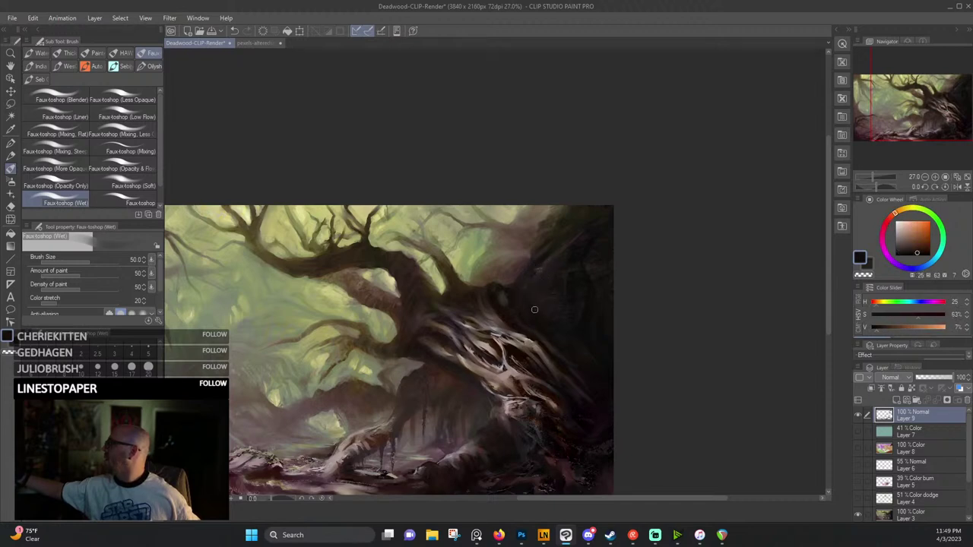
Paint over the pale knot on the main trunk's upper shoulder with sampled dark browns.
left_click(487, 294, "alt")
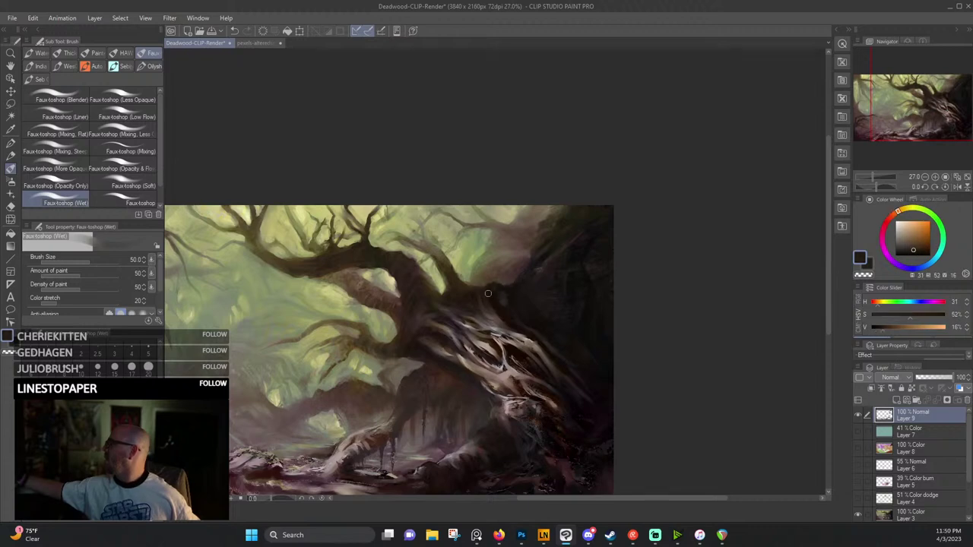
left_click(487, 292, "alt")
left_click(499, 310, "alt")
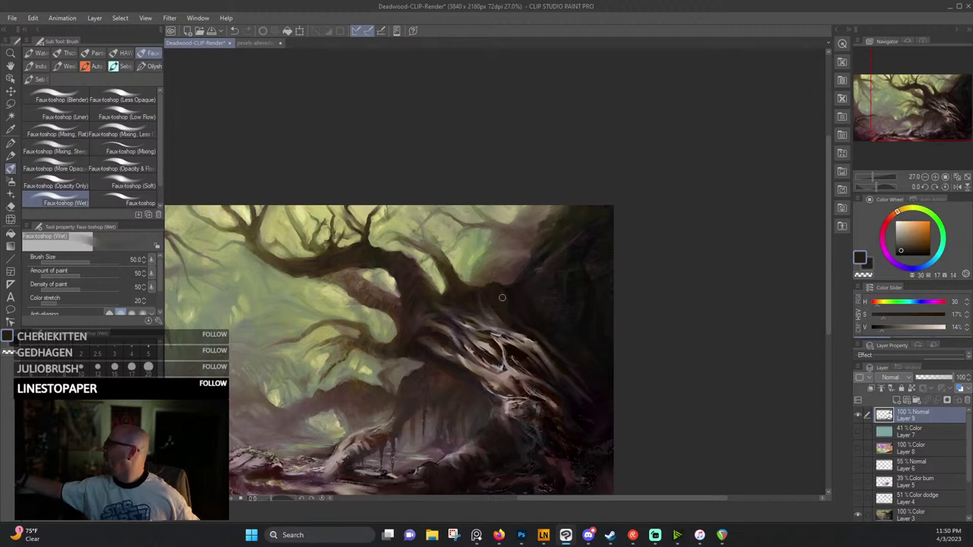
left_click(482, 318, "alt")
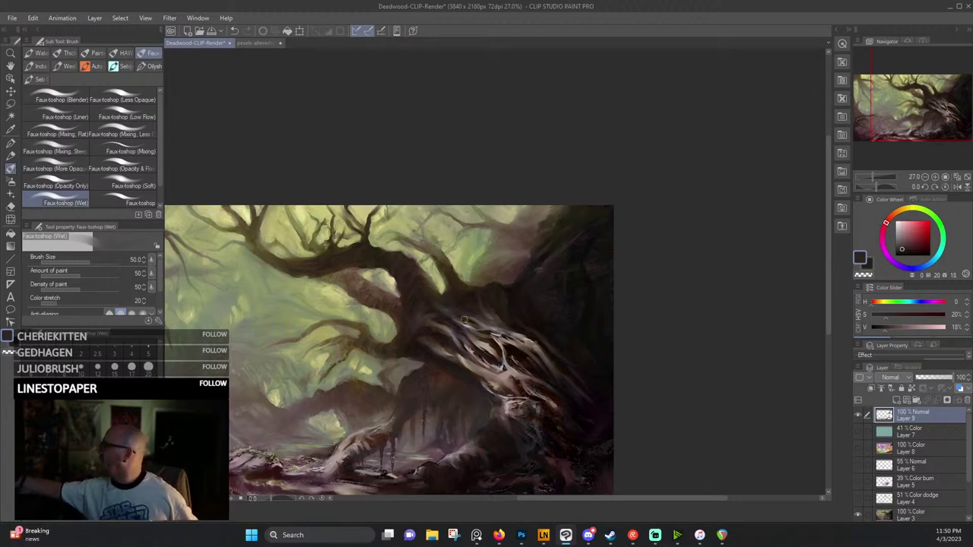
Refine the upper ridges of the trunk's twisted bark with sampled dark browns and pale tan.
left_click(469, 313, "alt")
left_click(448, 301, "alt")
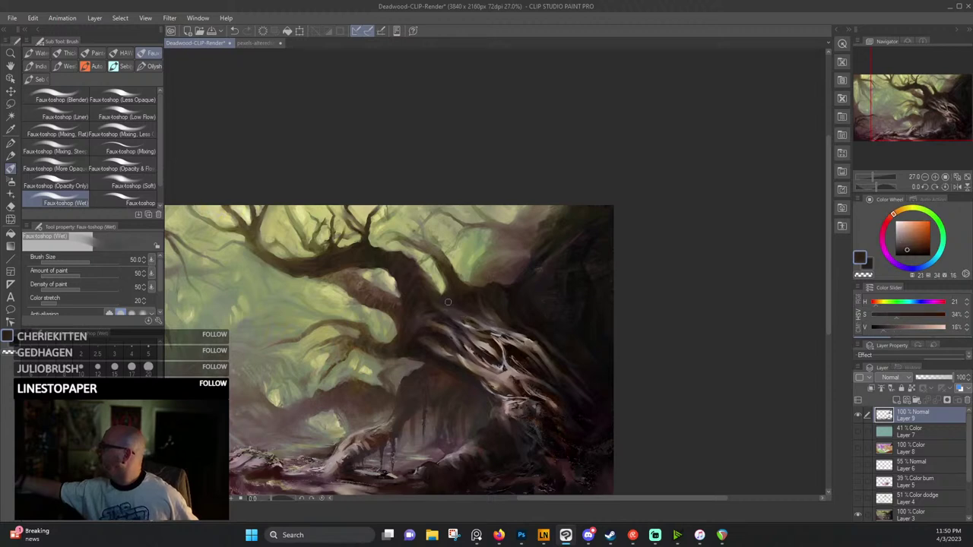
left_click(472, 319, "alt")
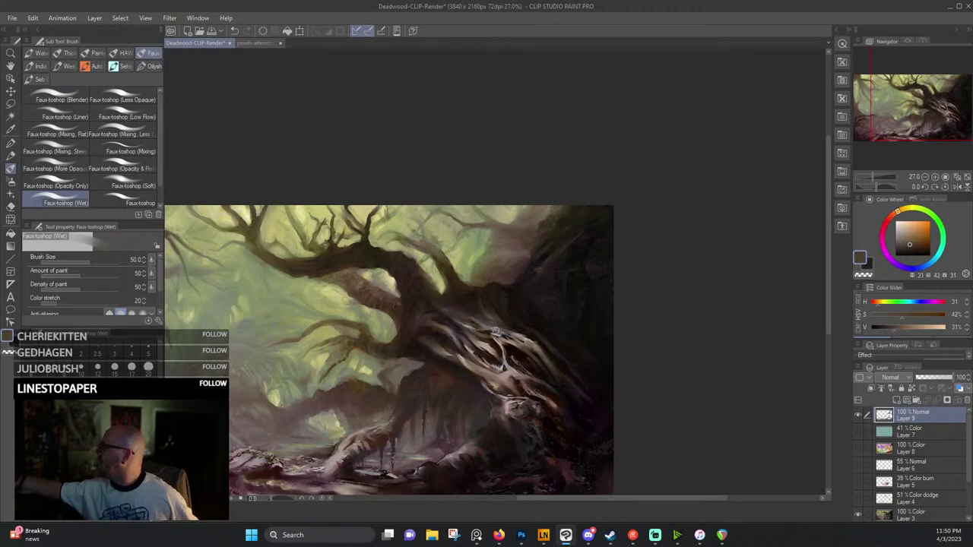
left_click(491, 328, "alt")
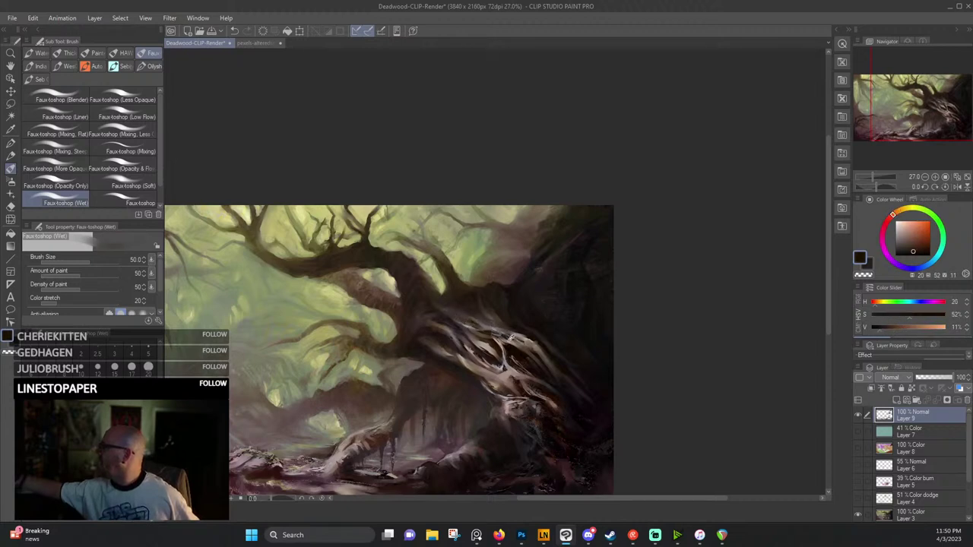
left_click(511, 342, "alt")
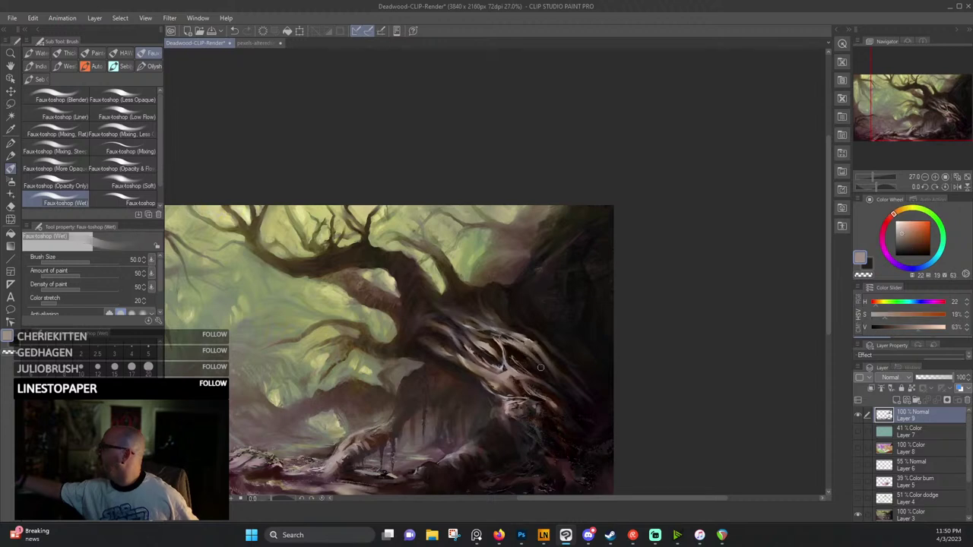
left_click_drag(480, 332, 497, 339)
left_click(490, 339, "alt")
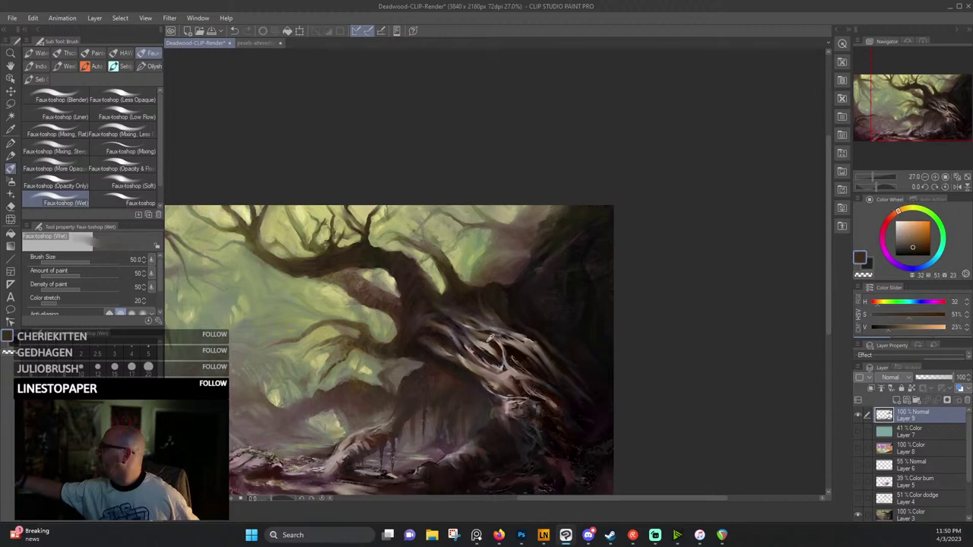
Define the bark strands around the trunk's central hollow with sampled pale pinkish tans and near-black reddish browns.
left_click(457, 331, "alt")
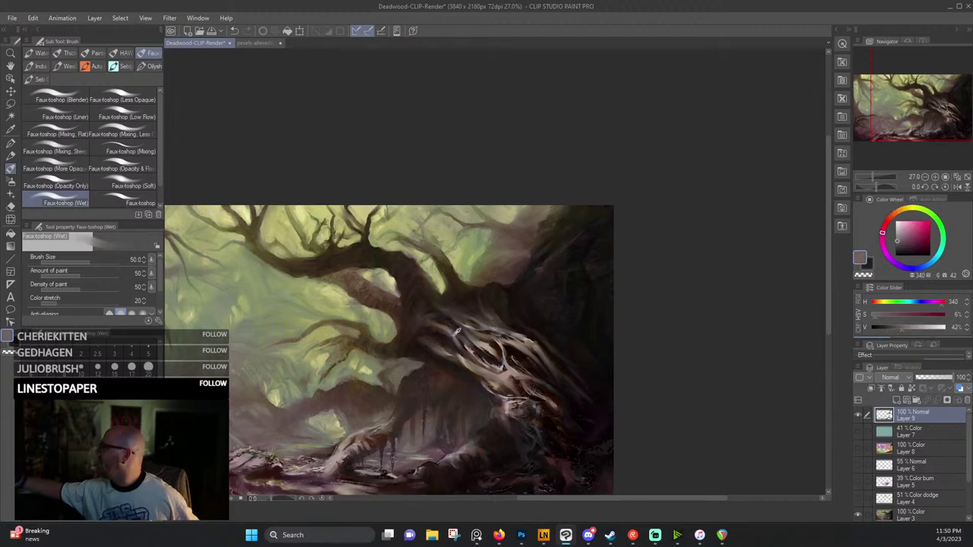
left_click(465, 348, "alt")
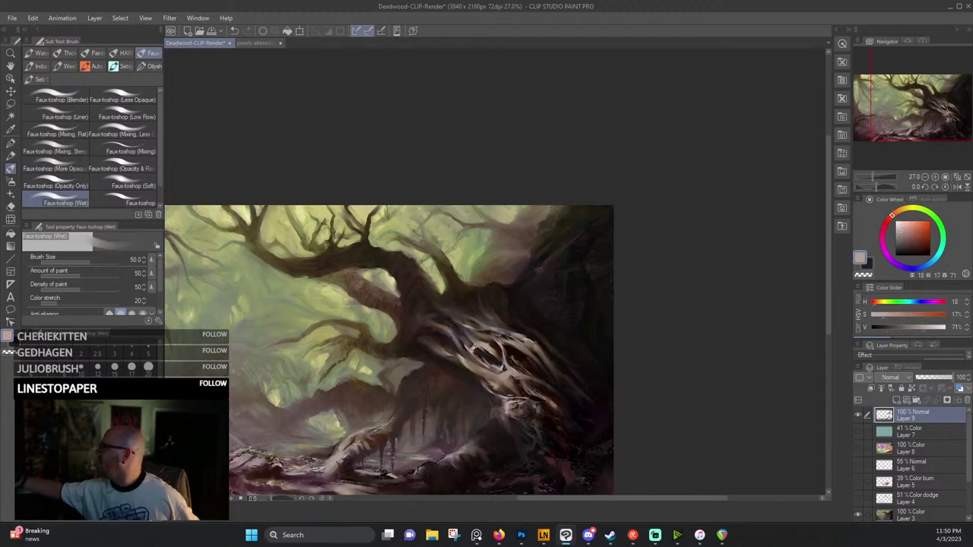
left_click(451, 346, "alt")
left_click(468, 359, "alt")
left_click(472, 363, "alt")
left_click_drag(469, 366, 488, 377)
left_click(506, 370, "alt")
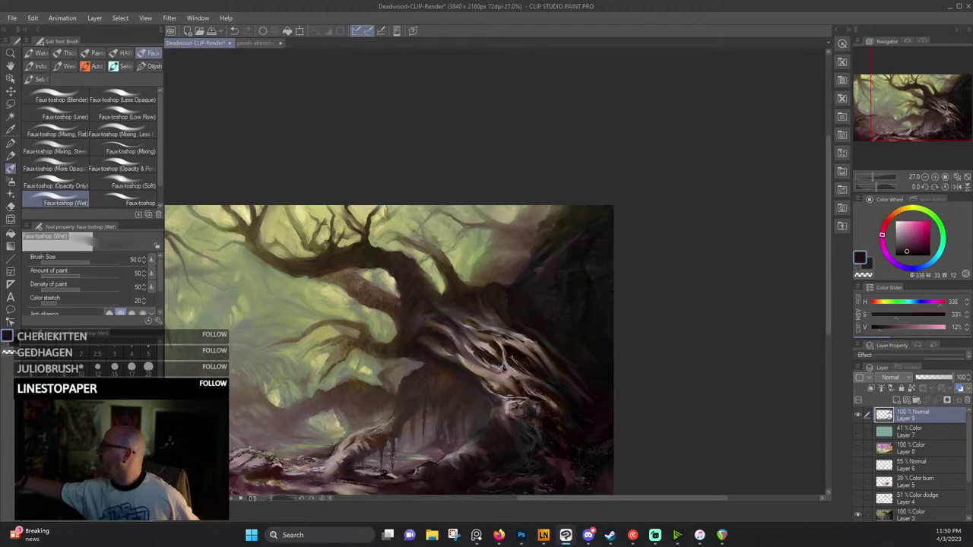
left_click(492, 369, "alt")
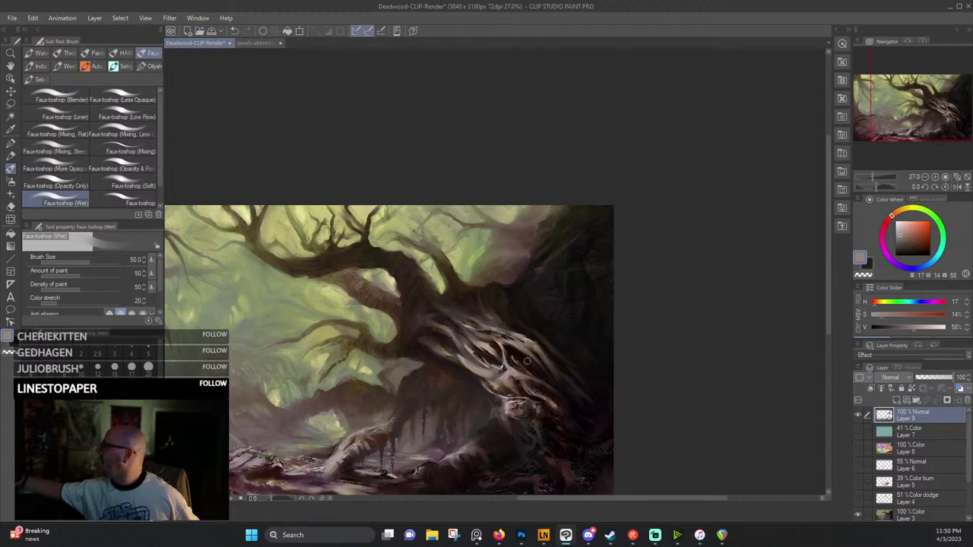
left_click(512, 364, "alt")
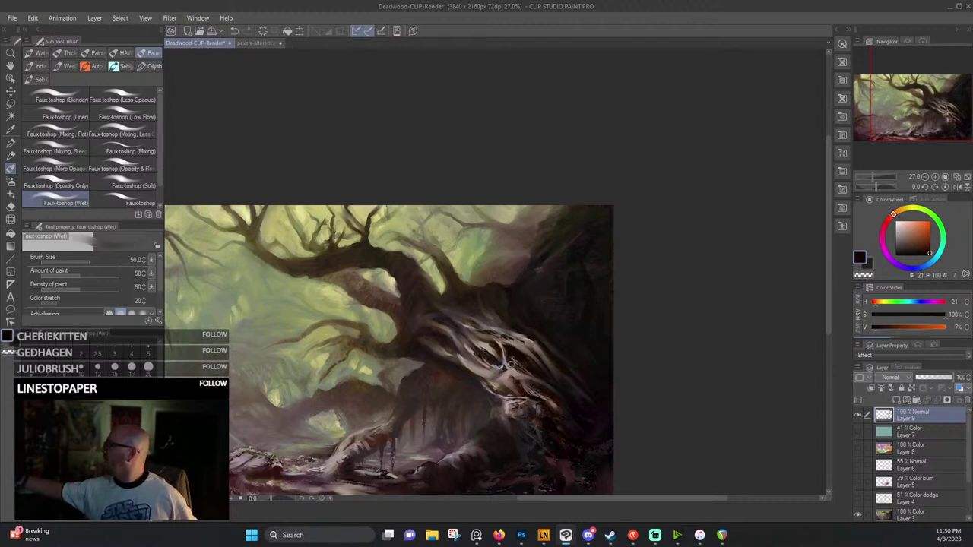
Blend the upper ends of the twisted bark strands into the dark trunk with sampled dark browns.
left_click(439, 309, "alt")
left_click(444, 317, "alt")
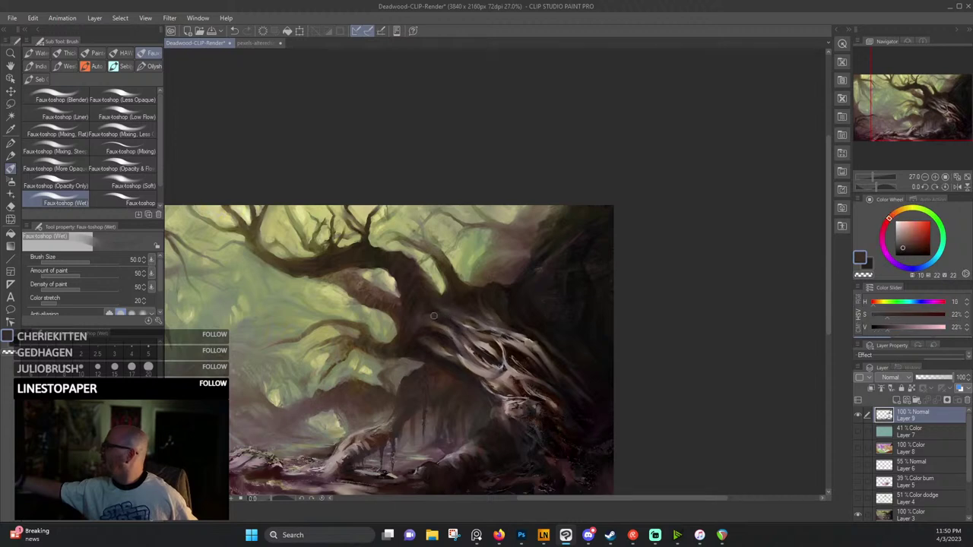
left_click(423, 319, "alt")
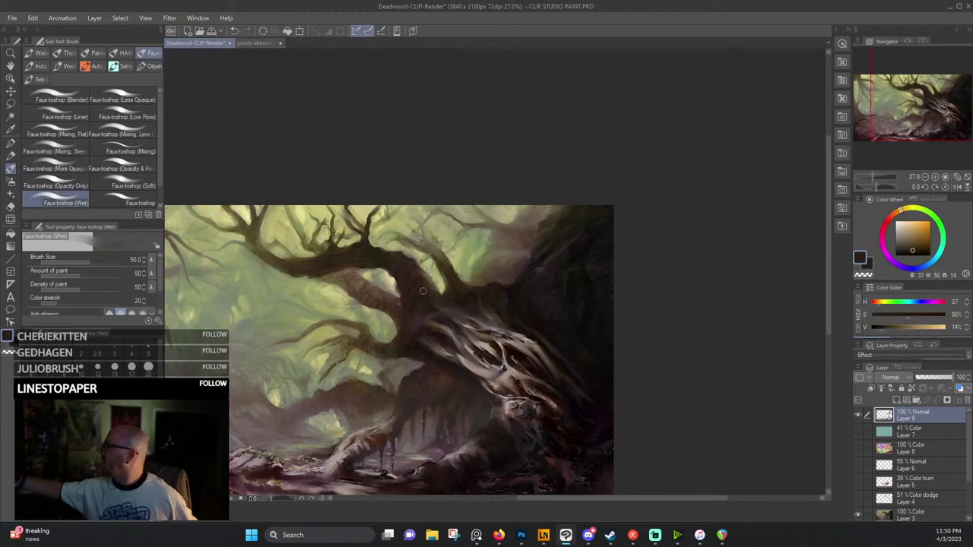
left_click_drag(445, 329, 454, 313)
left_click(443, 311, "alt")
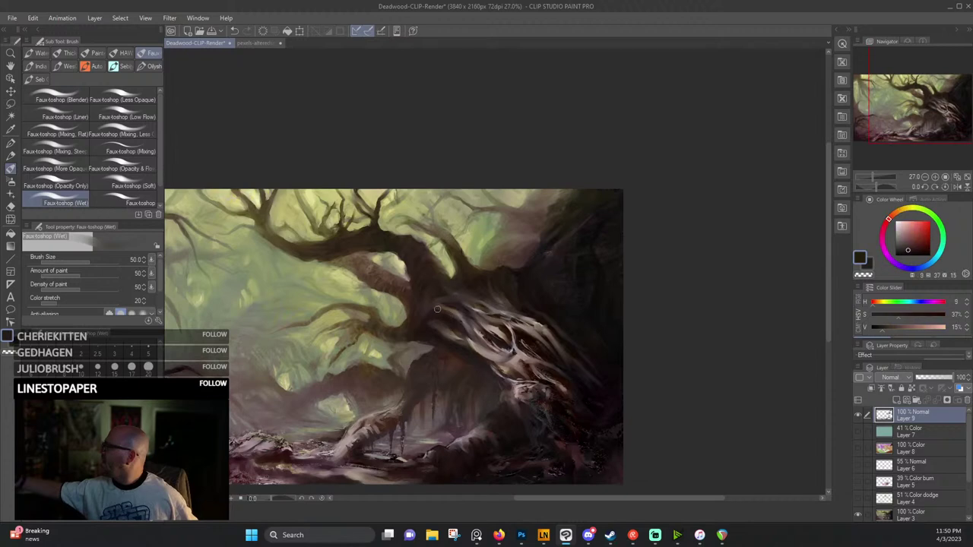
left_click(452, 320, "alt")
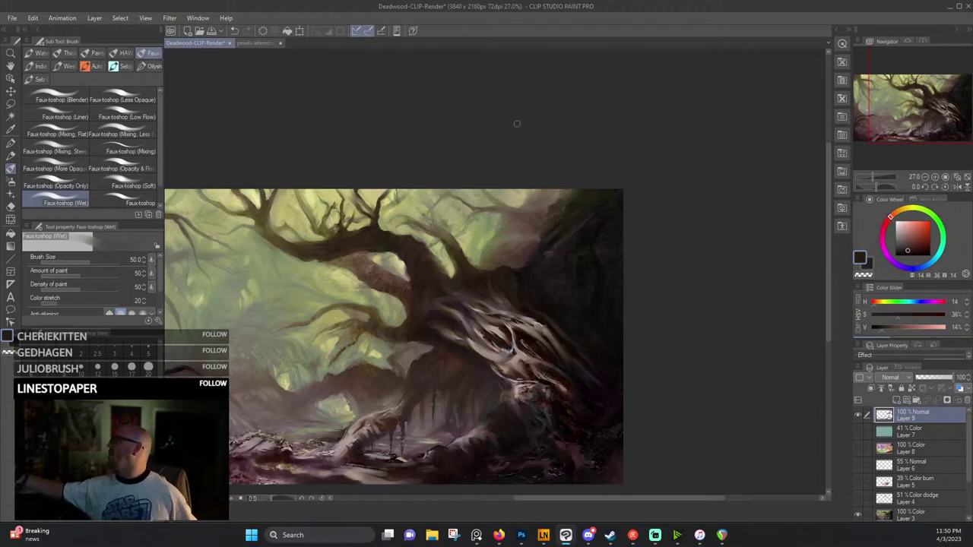
Touch up the lower left edge of the twisted bark with sampled dark reddish browns and greyish tans.
left_click(449, 355, "alt")
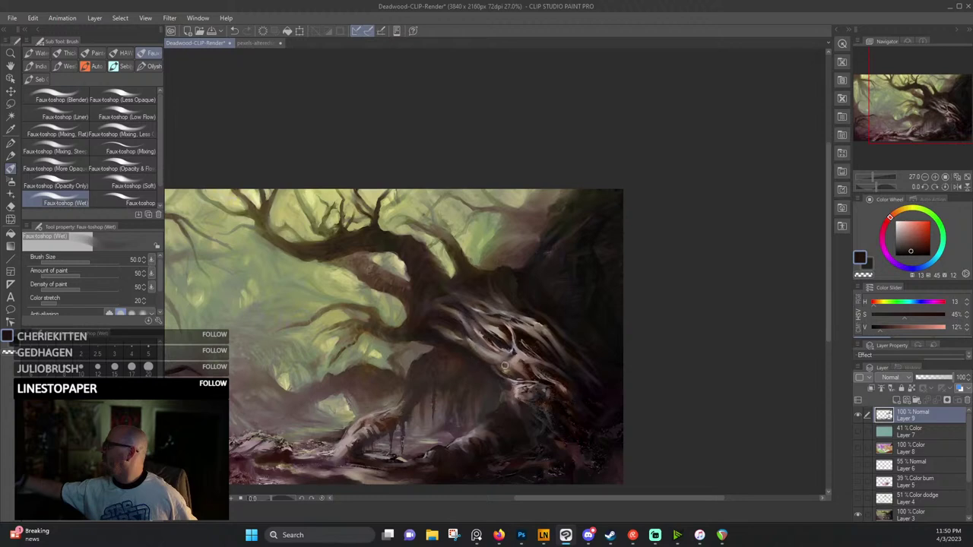
left_click(477, 355, "alt")
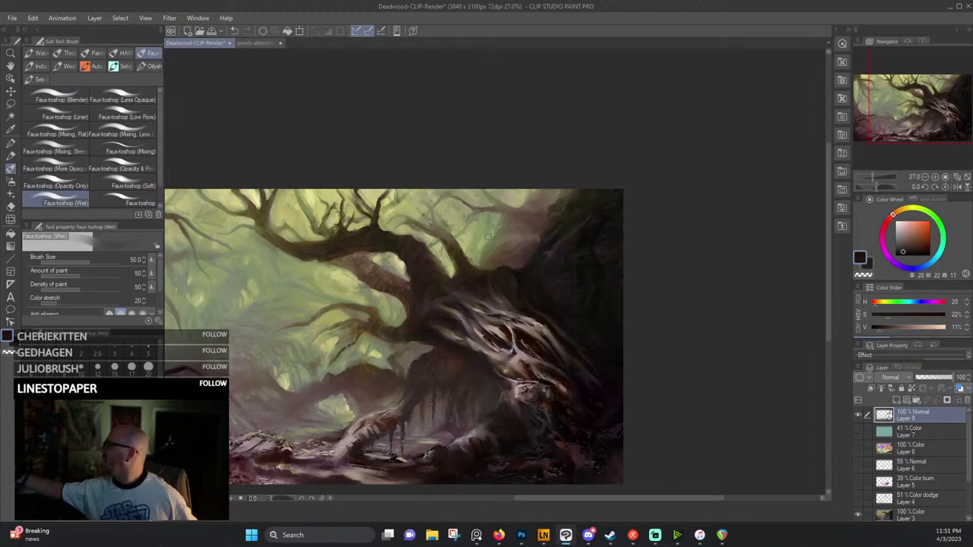
left_click(479, 347, "alt")
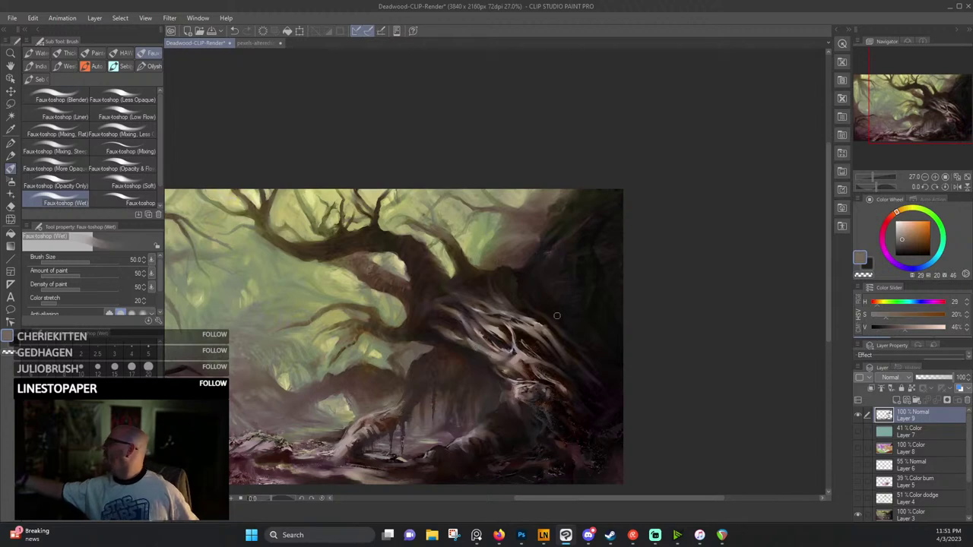
left_click(471, 338, "alt")
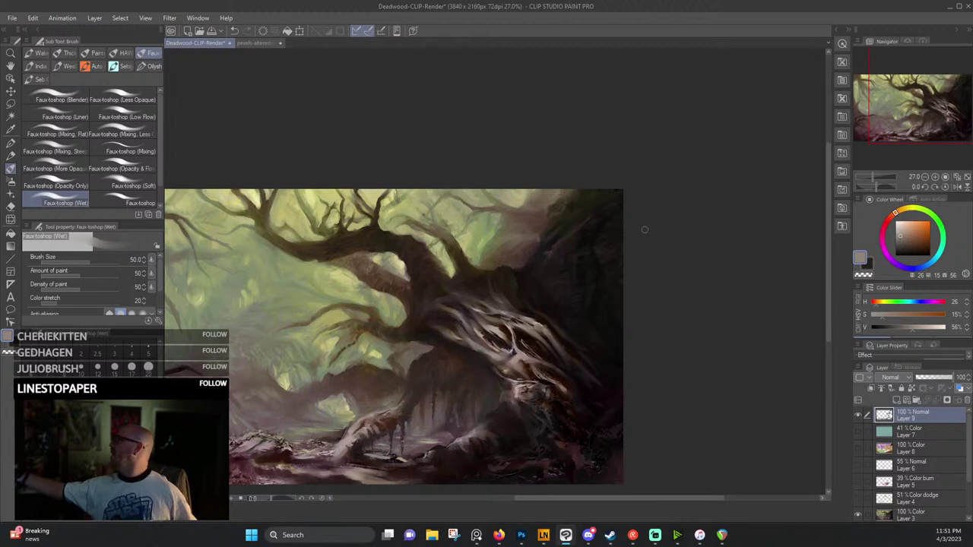
Refine the trunk's shadowed right edge and upper bark strands with sampled dark browns and a light greyish tan.
left_click(583, 388, "alt")
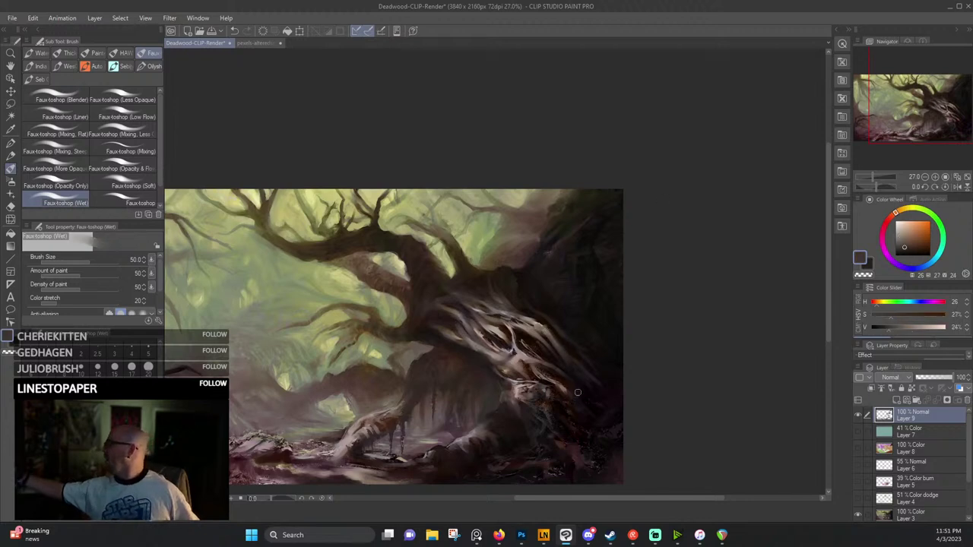
left_click_drag(578, 392, 548, 342)
left_click(552, 290, "alt")
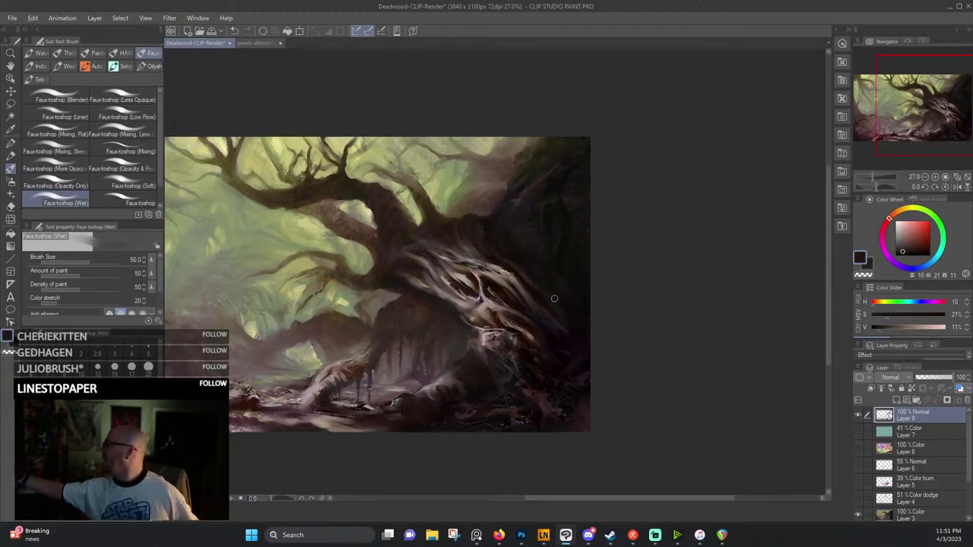
left_click_drag(440, 281, 505, 276)
left_click(520, 272, "alt")
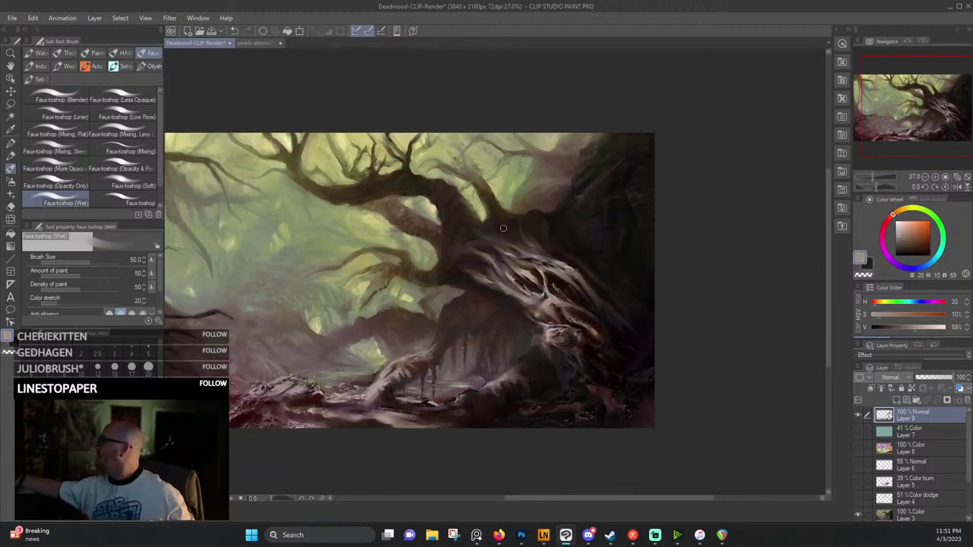
left_click(480, 249, "alt")
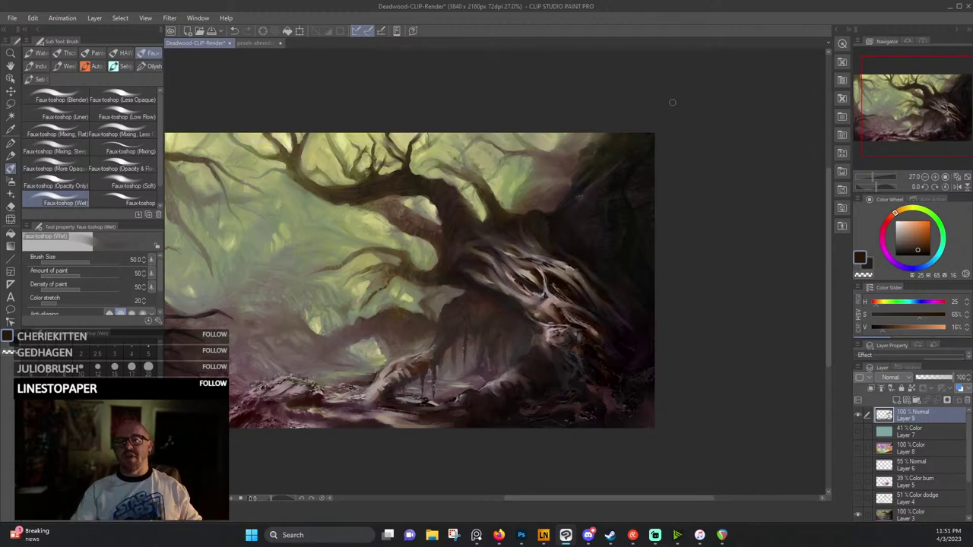
Soften the misty midground between the branches at far left and the root arch with sampled muted greyish browns.
scroll(236, 301, "down", 2)
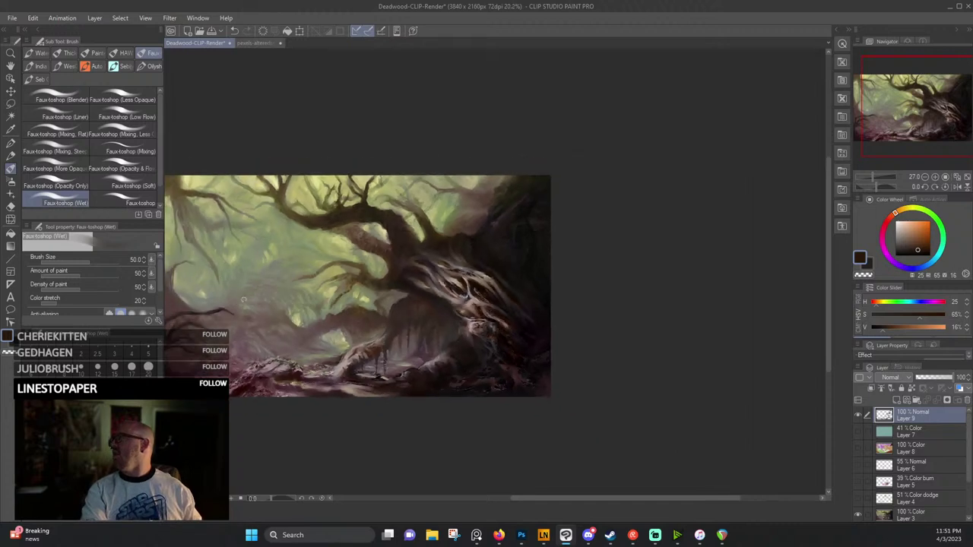
left_click_drag(245, 298, 369, 296)
scroll(390, 312, "up", 2)
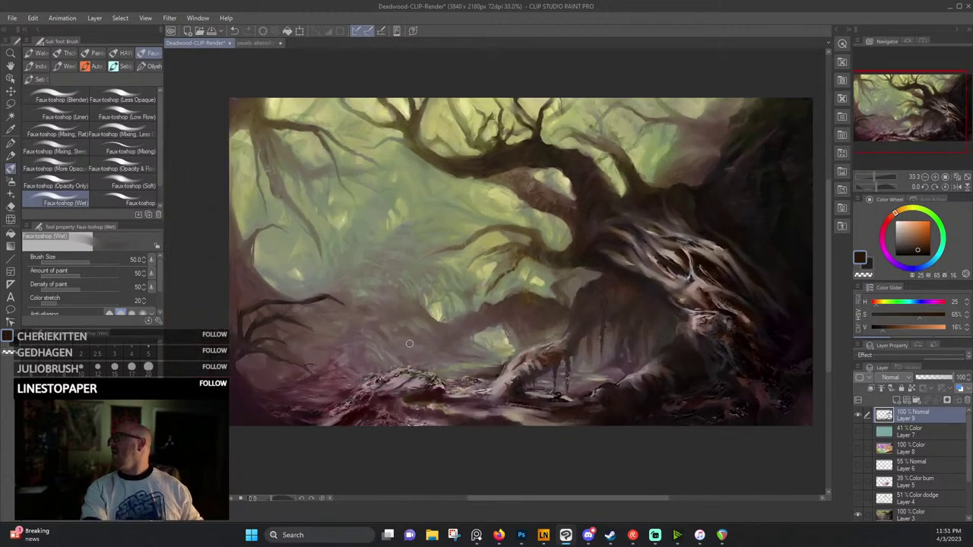
scroll(431, 405, "up", 1)
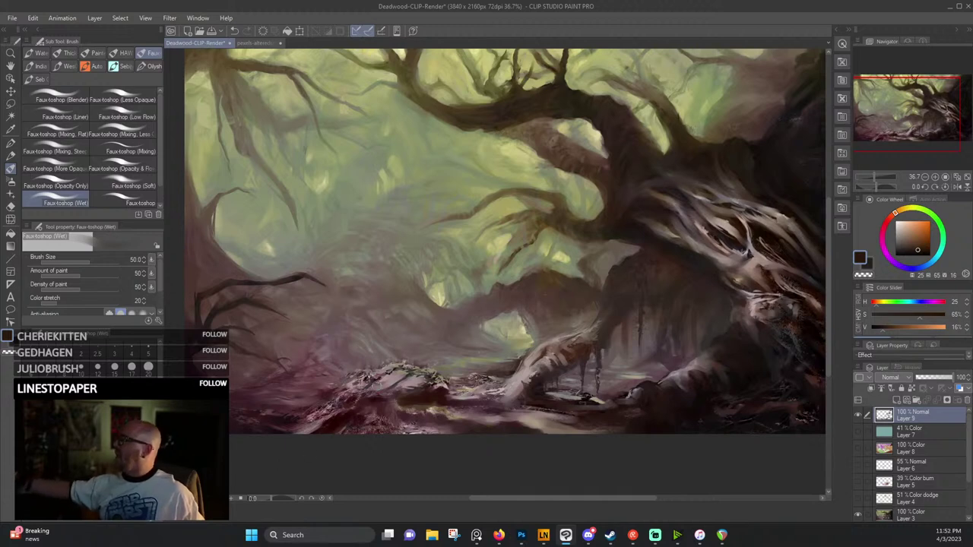
left_click(406, 322, "alt")
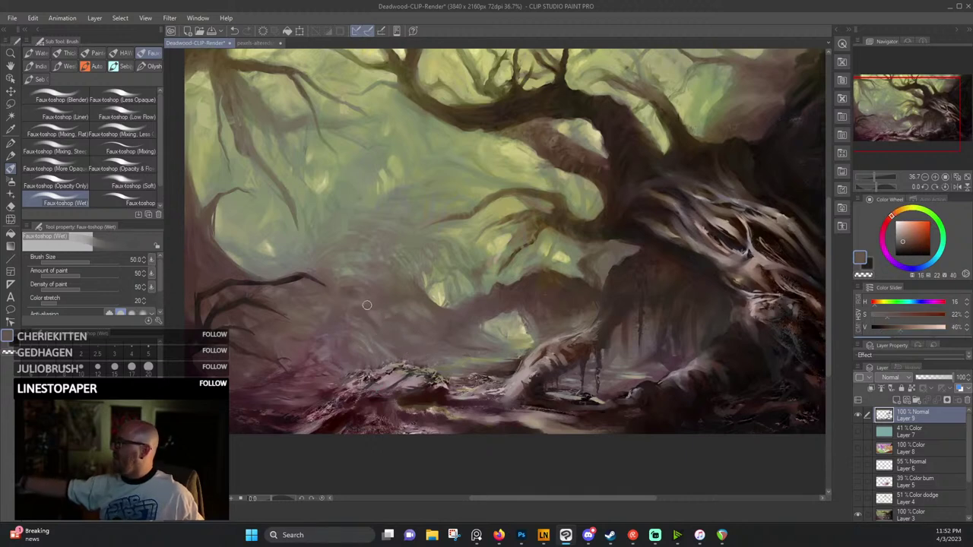
left_click(415, 308, "alt")
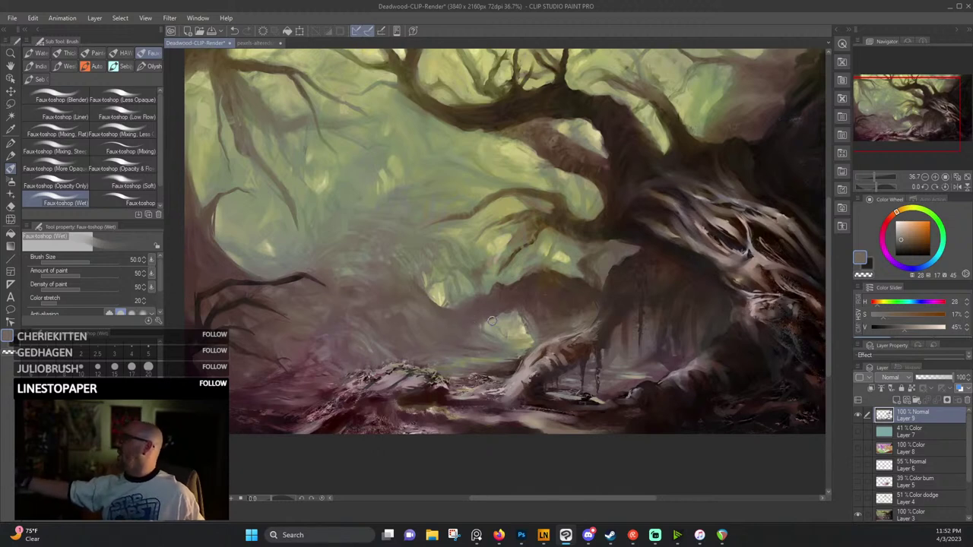
left_click(365, 312, "alt")
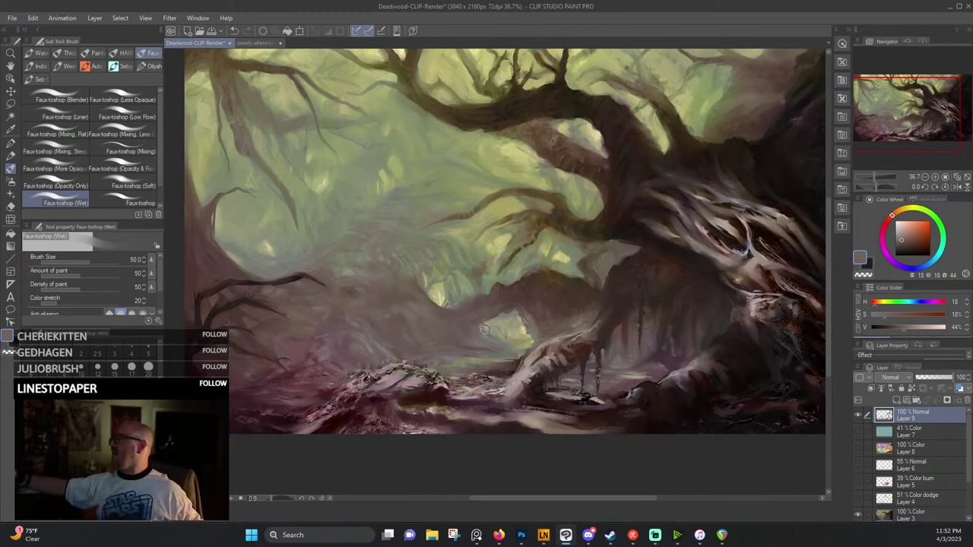
Rework the lower left foreground ground along the canvas edge with sampled dark crimsons and a dusty reddish mauve.
left_click_drag(361, 361, 440, 342)
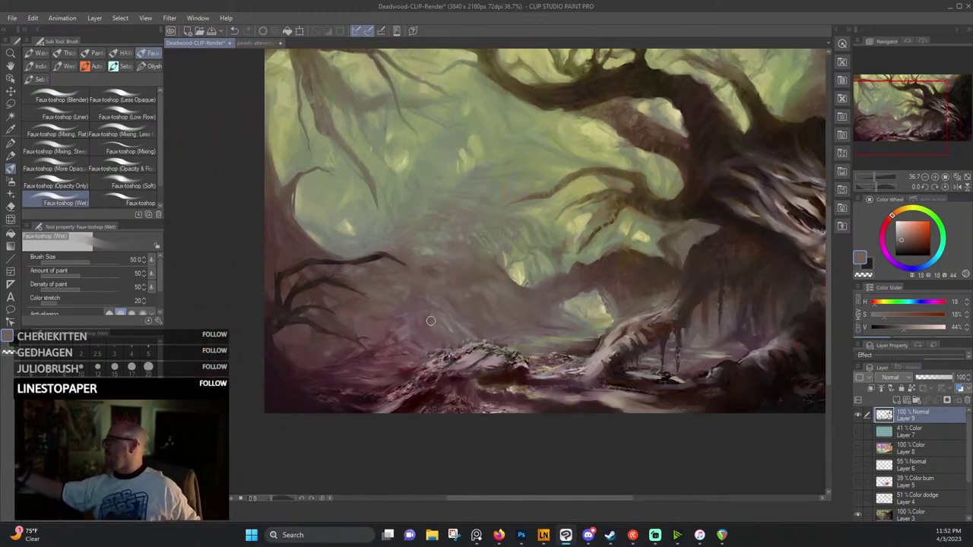
left_click(351, 386, "alt")
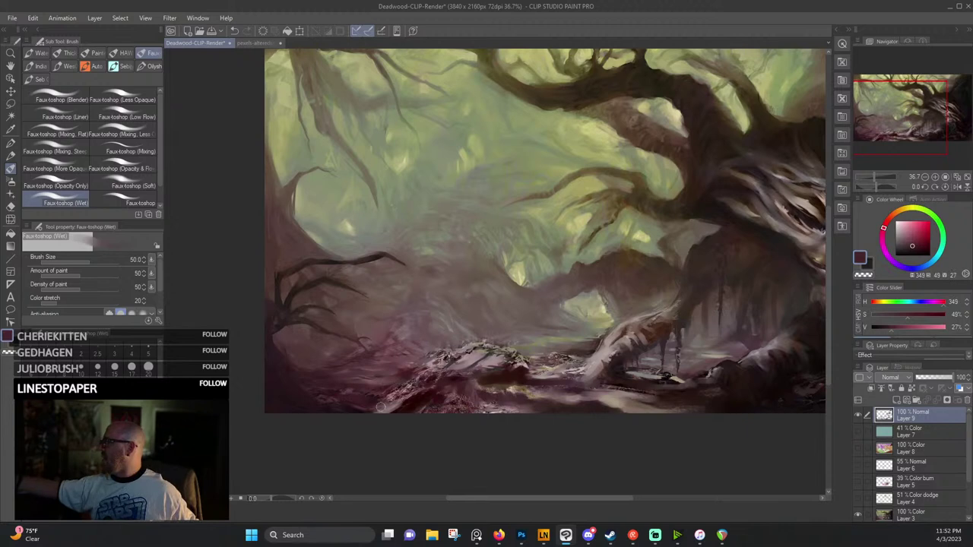
left_click(357, 396, "alt")
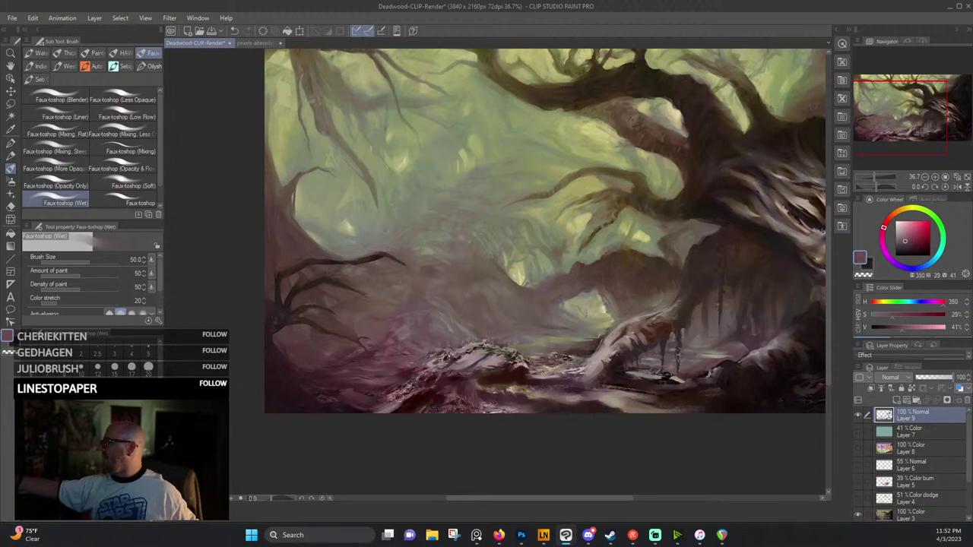
left_click(401, 398, "alt")
left_click(410, 403, "alt")
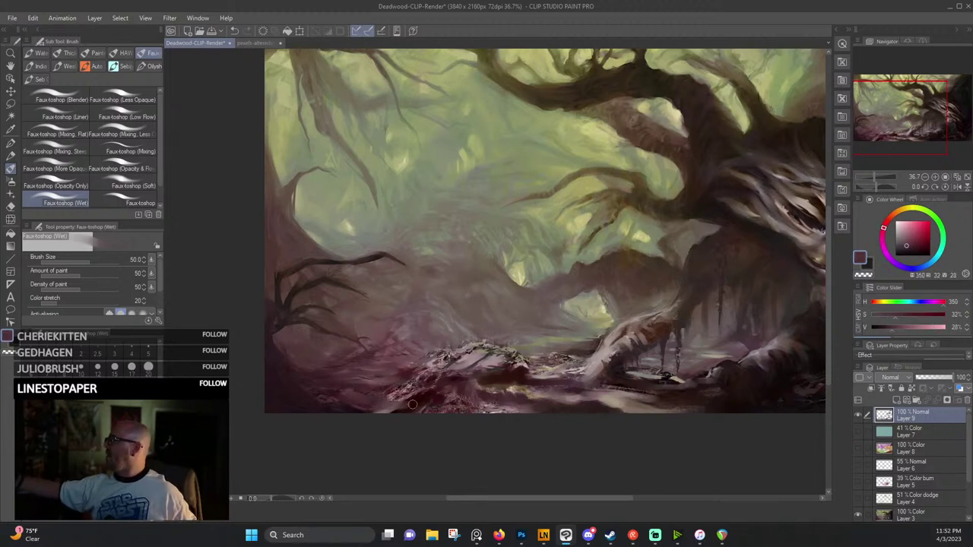
left_click(417, 399, "alt")
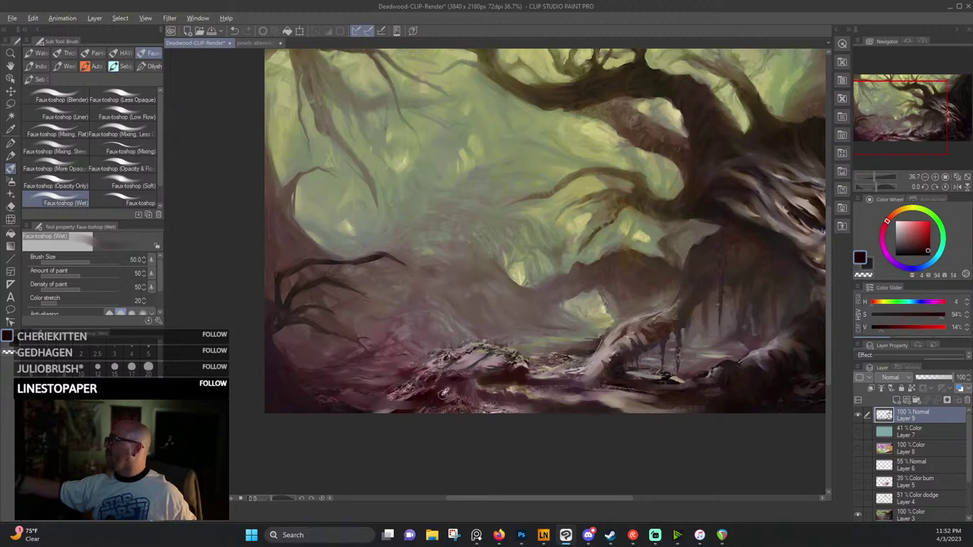
Refine the textured slope below the foreground rock mound with sampled deep reds, a dusty pink and a dark greyish brown.
left_click(446, 398, "alt")
left_click(418, 390, "alt")
left_click(408, 393, "alt")
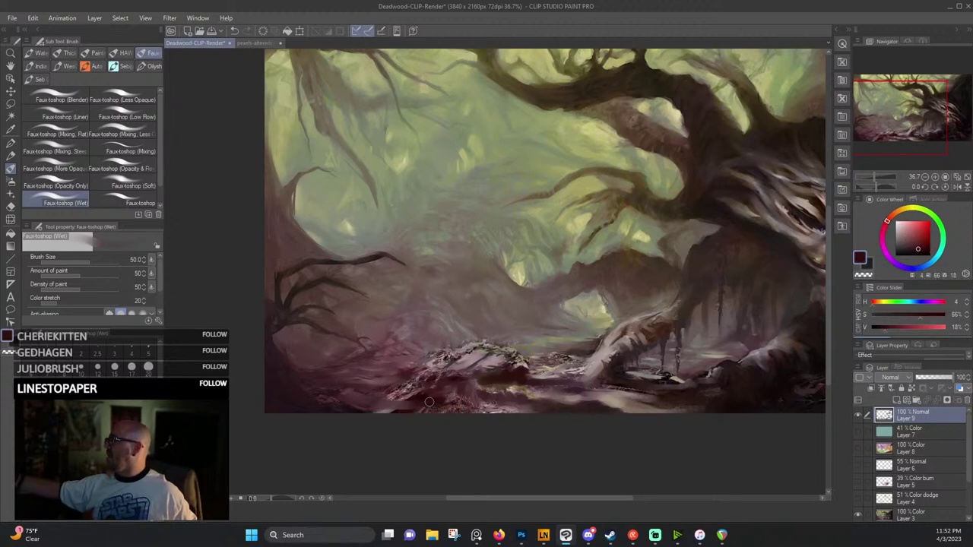
left_click(400, 396, "alt")
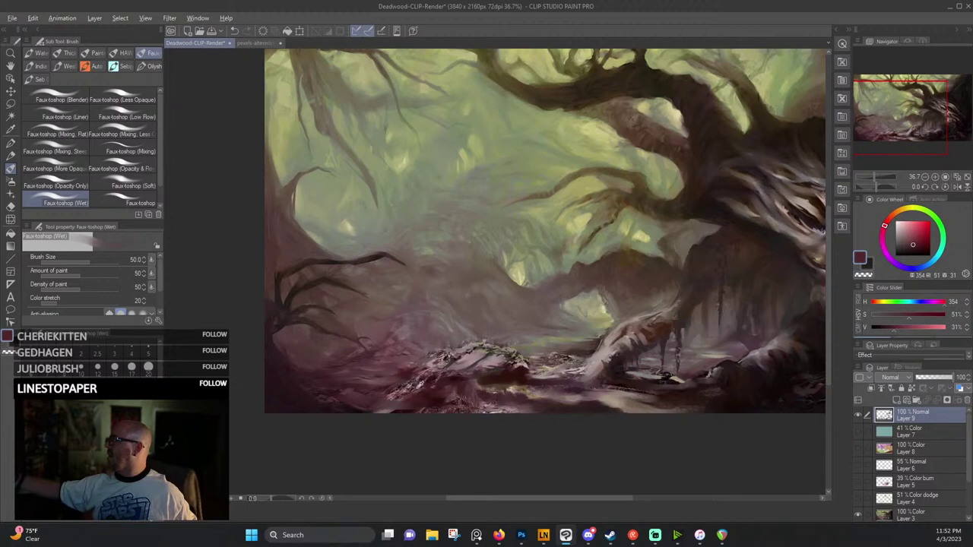
left_click(434, 390, "alt")
left_click(444, 389, "alt")
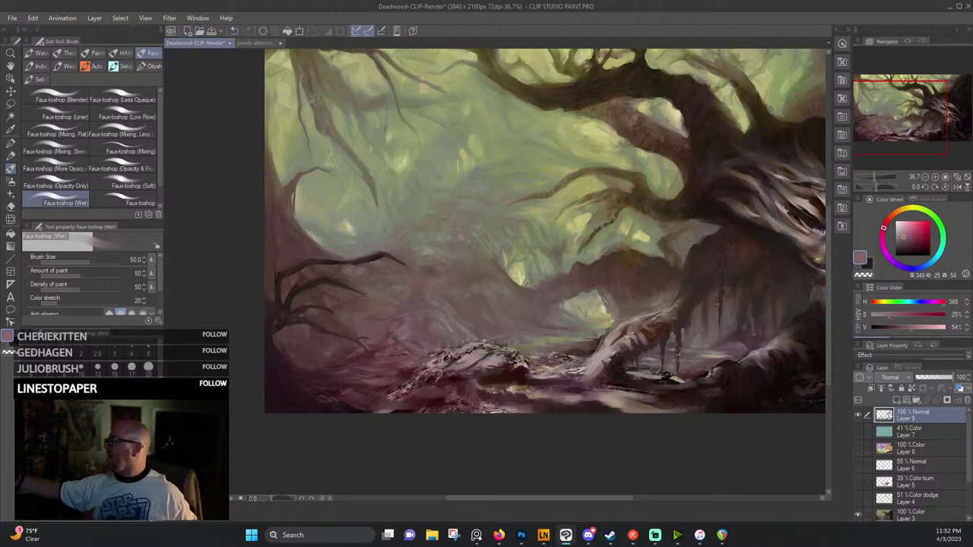
left_click(456, 365, "alt")
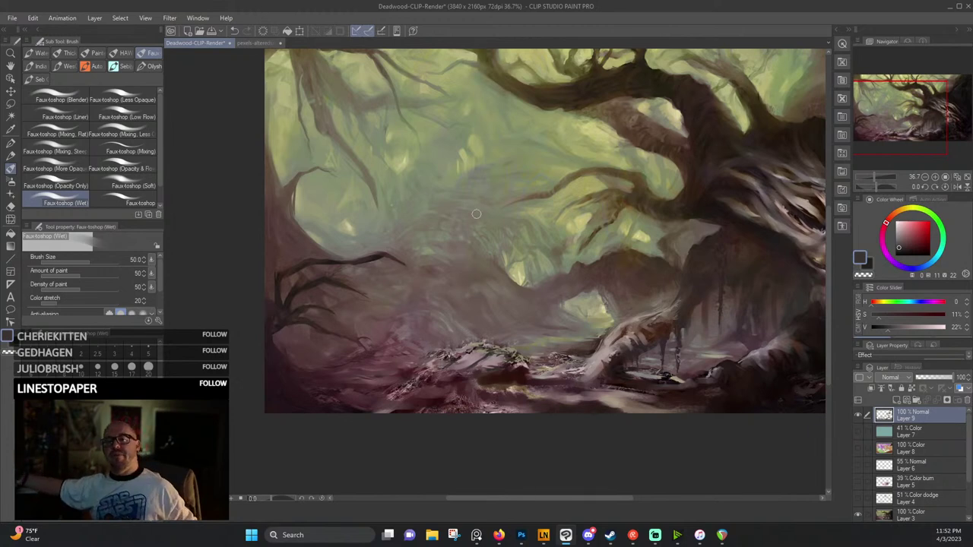
Touch up the dark tree and its clawed branches at the painting's left edge with sampled muted reddish browns.
left_click_drag(456, 305, 512, 281)
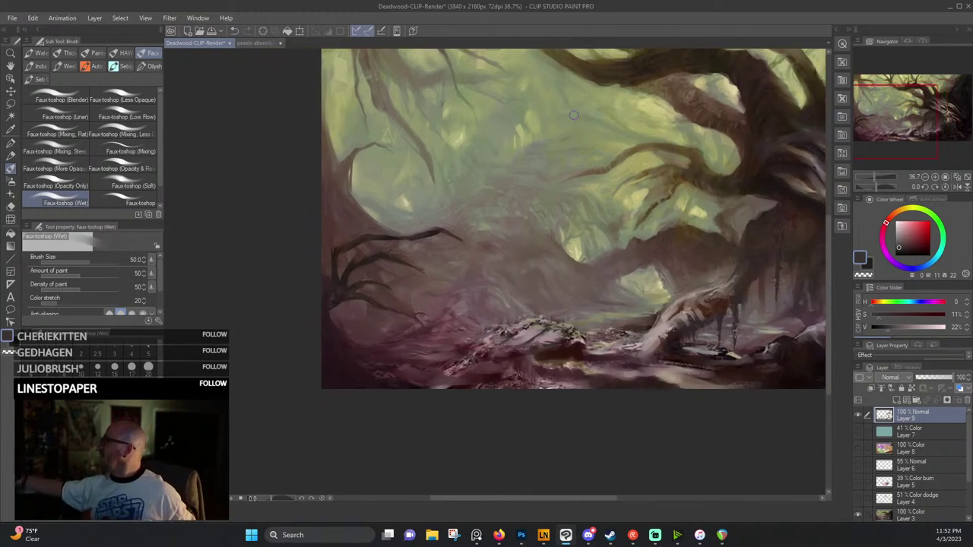
left_click(419, 306, "alt")
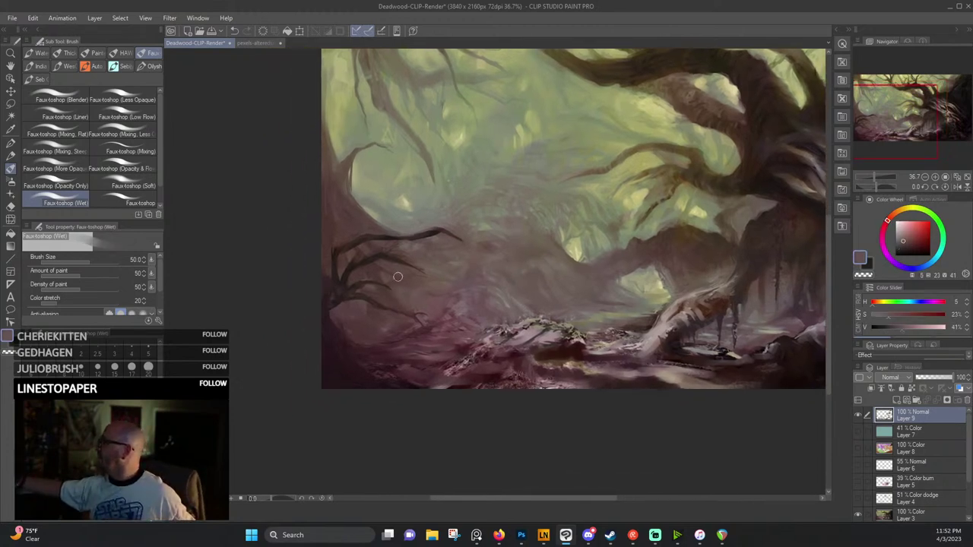
left_click(386, 298, "alt")
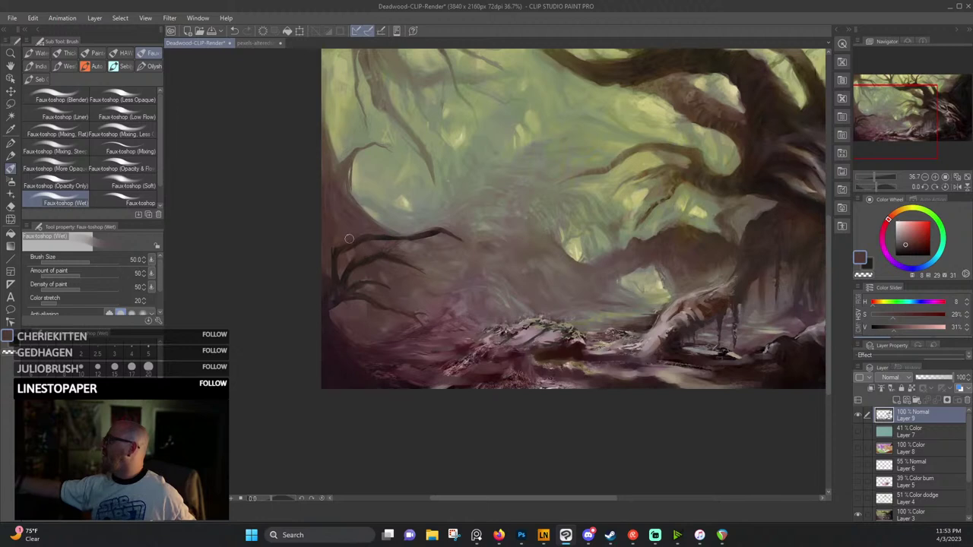
left_click(338, 202, "alt")
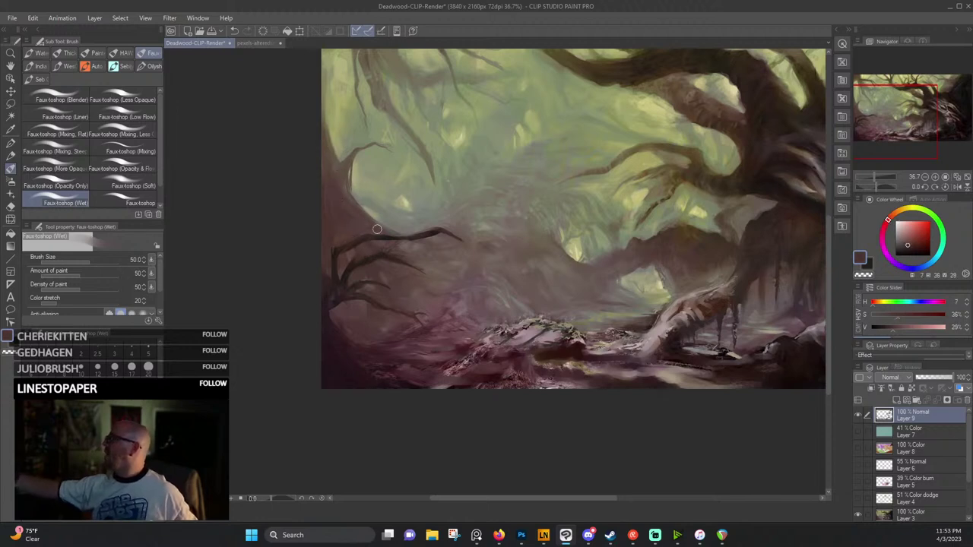
Blend the hazy background around the hanging left branch with sampled greyish greens and muted yellow-greens.
left_click(416, 252, "alt")
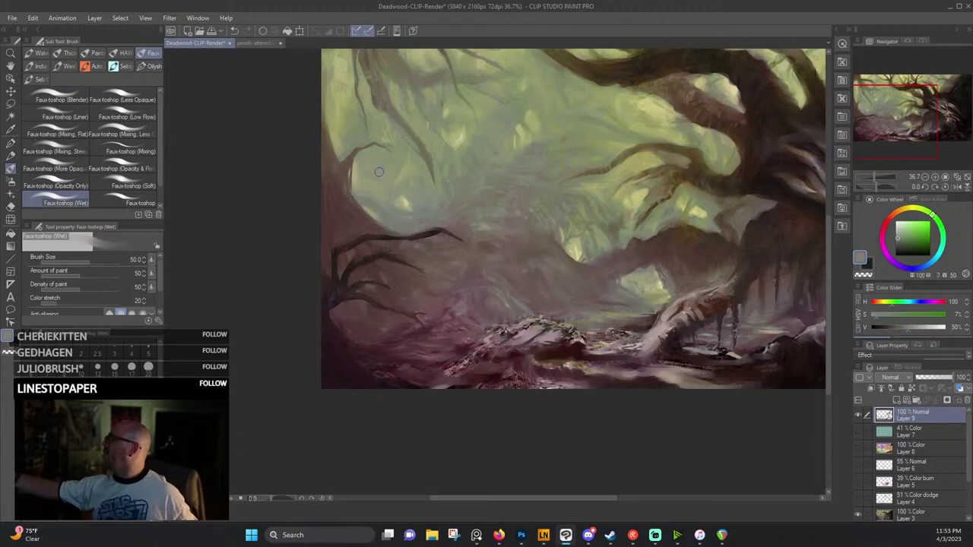
left_click(451, 219, "alt")
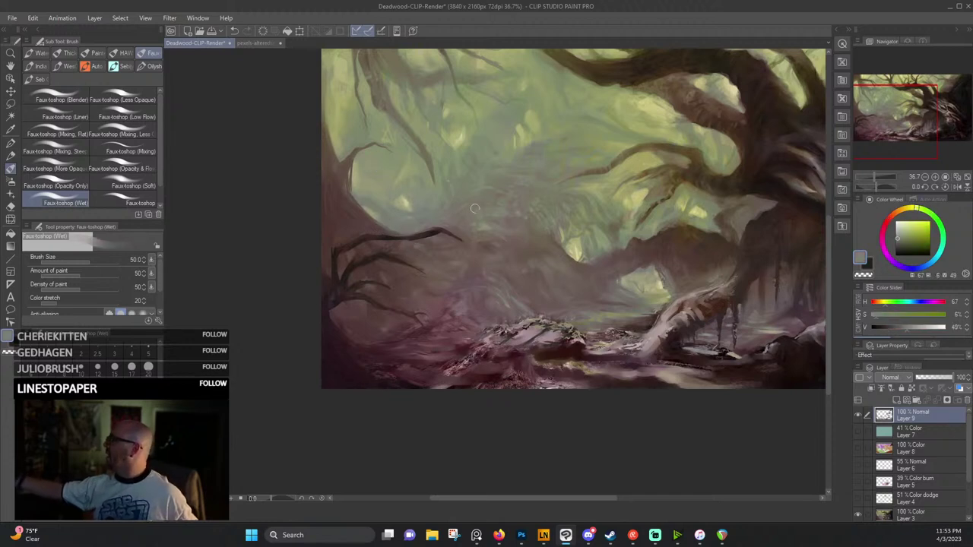
left_click(461, 208, "alt")
left_click(502, 162, "alt")
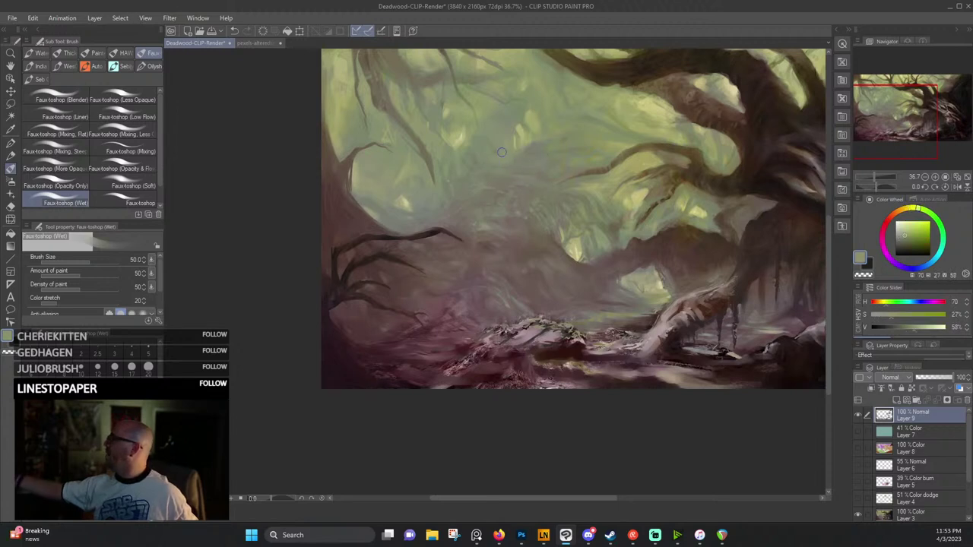
left_click(483, 148, "alt")
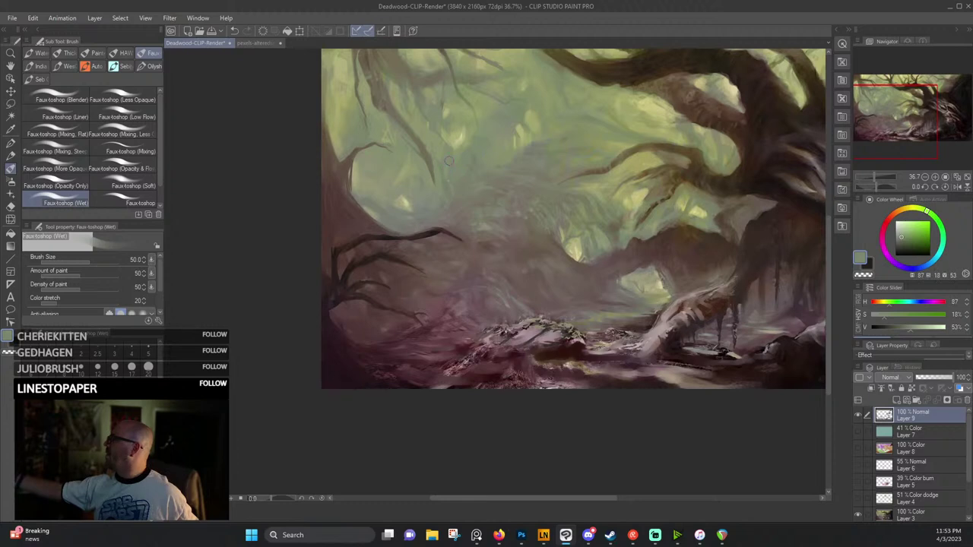
left_click(430, 195, "alt")
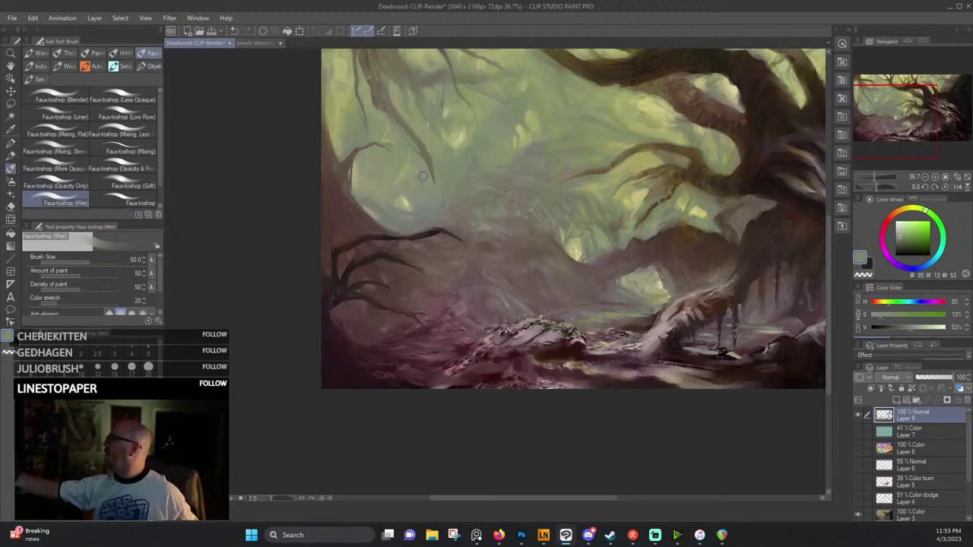
left_click(409, 171, "alt")
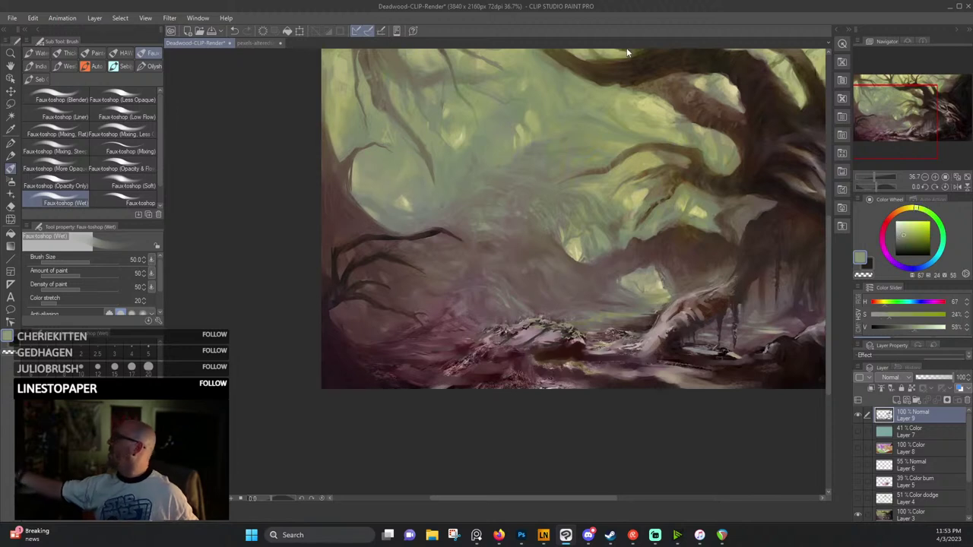
Smooth the glowing background between the upper left branches with sampled soft greens and olive yellows.
left_click_drag(504, 139, 488, 229)
left_click(488, 229, "alt")
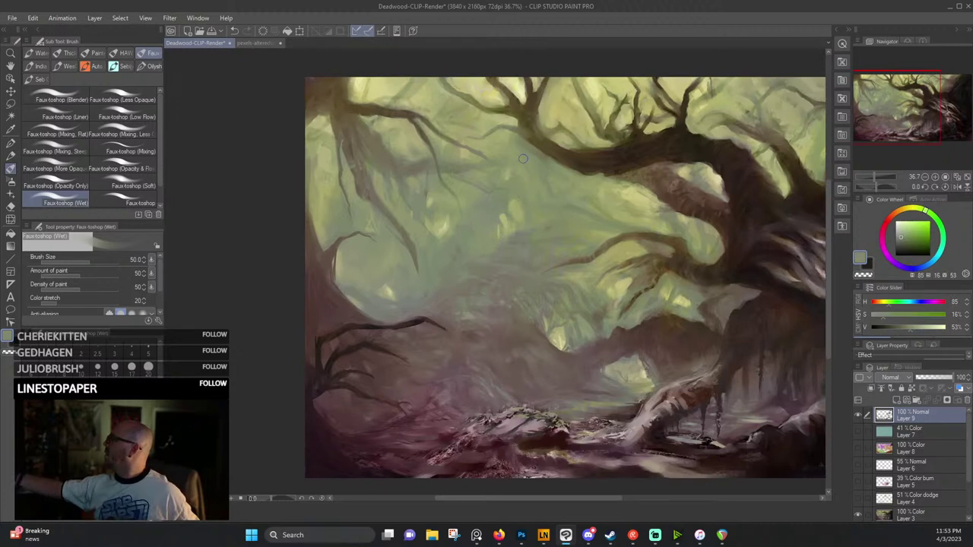
left_click(499, 119, "alt")
left_click(471, 121, "alt")
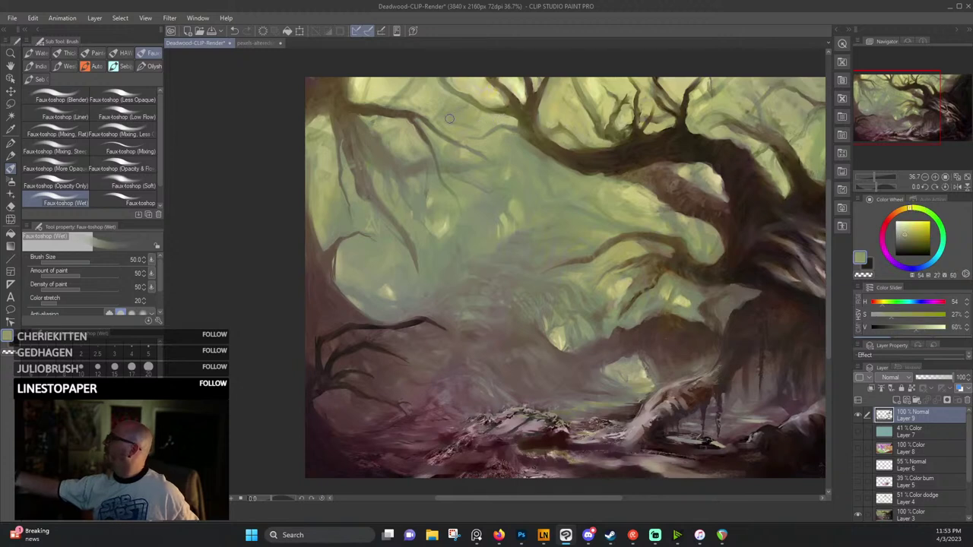
left_click(440, 115, "alt")
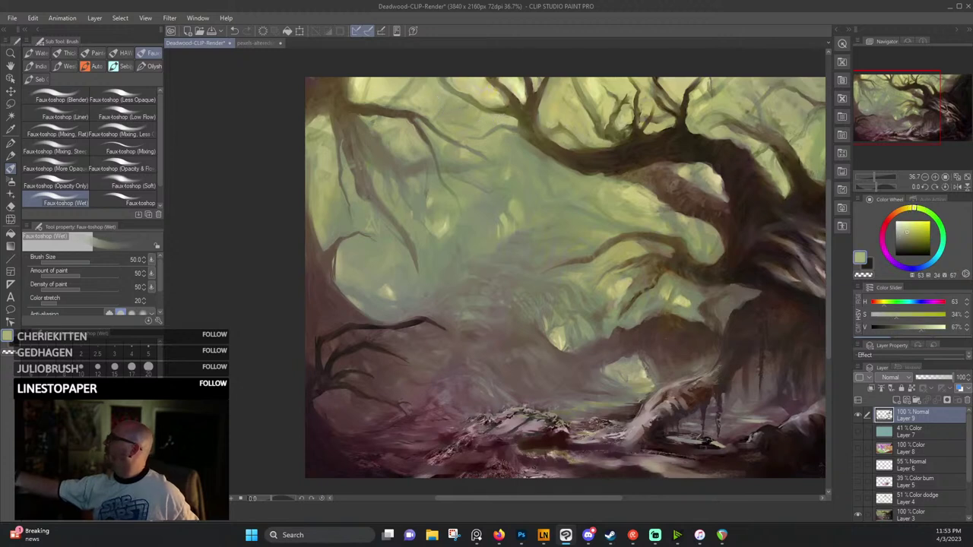
Brush the light gap beside the upper left tree trunk with sampled pale yellow and yellow-green tones.
left_click(395, 85, "alt")
left_click_drag(326, 150, 350, 158)
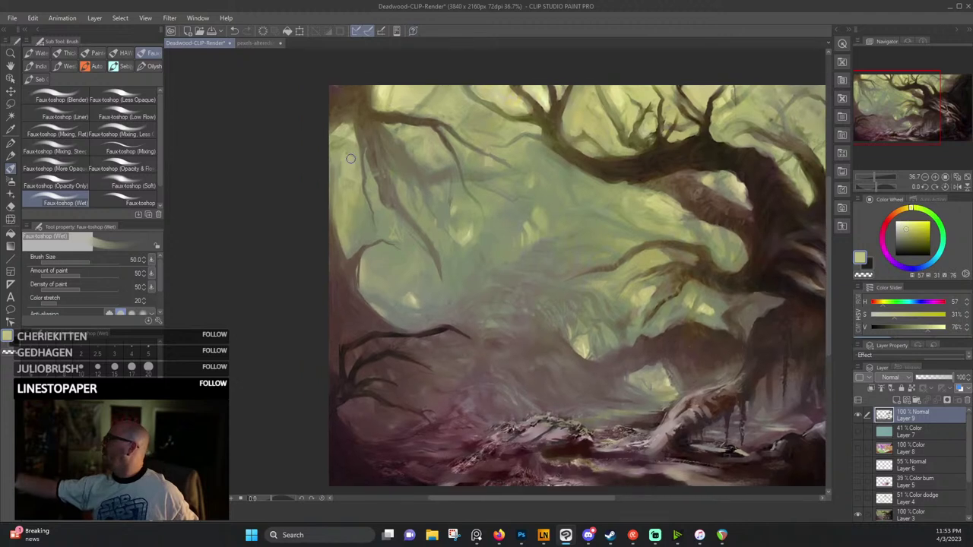
left_click(353, 147, "alt")
left_click(343, 157, "alt")
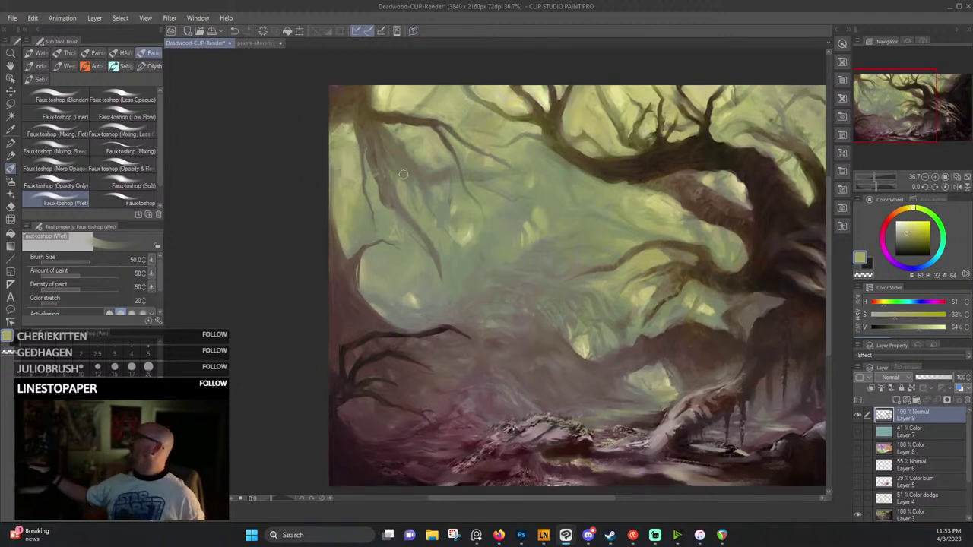
Save the Deadwood-CLIP-Render painting.
left_click_drag(664, 333, 550, 298)
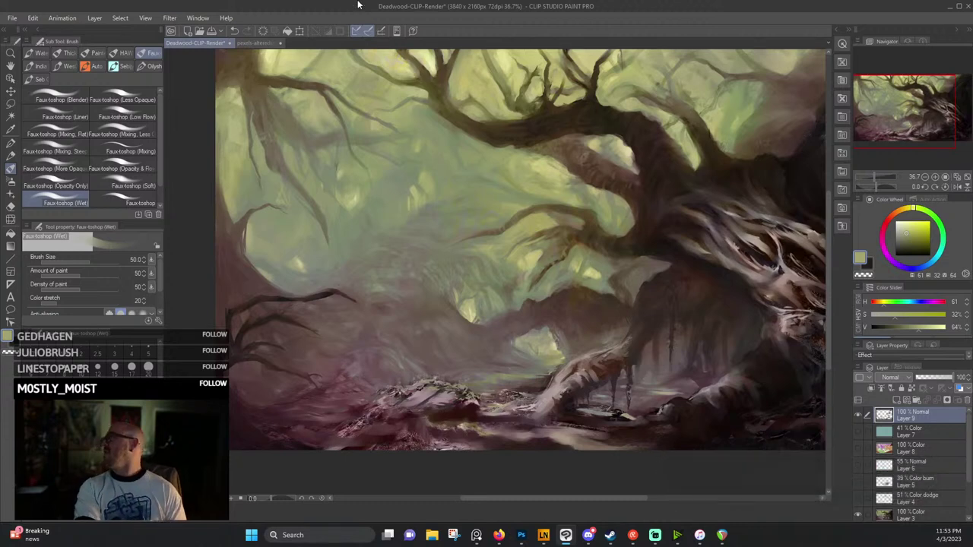
left_click(14, 19)
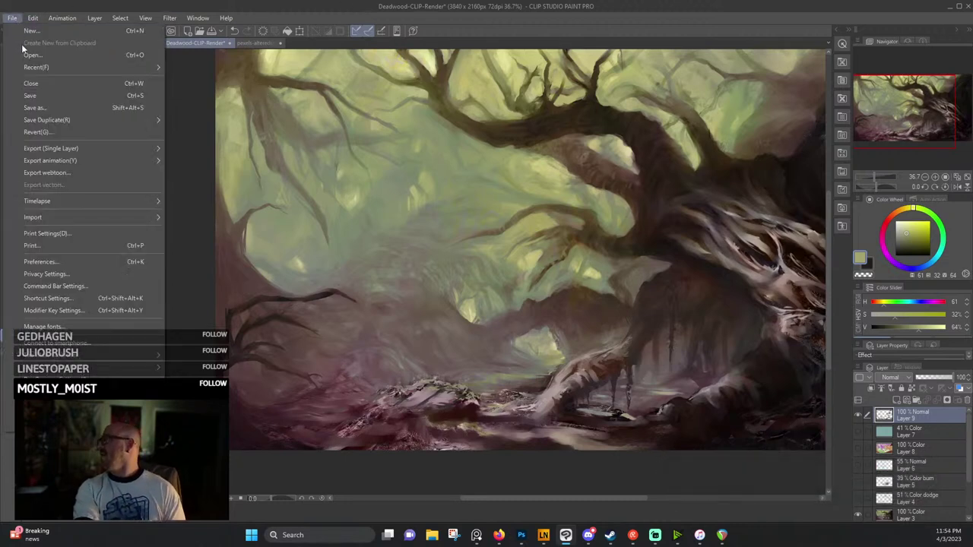
left_click(32, 94)
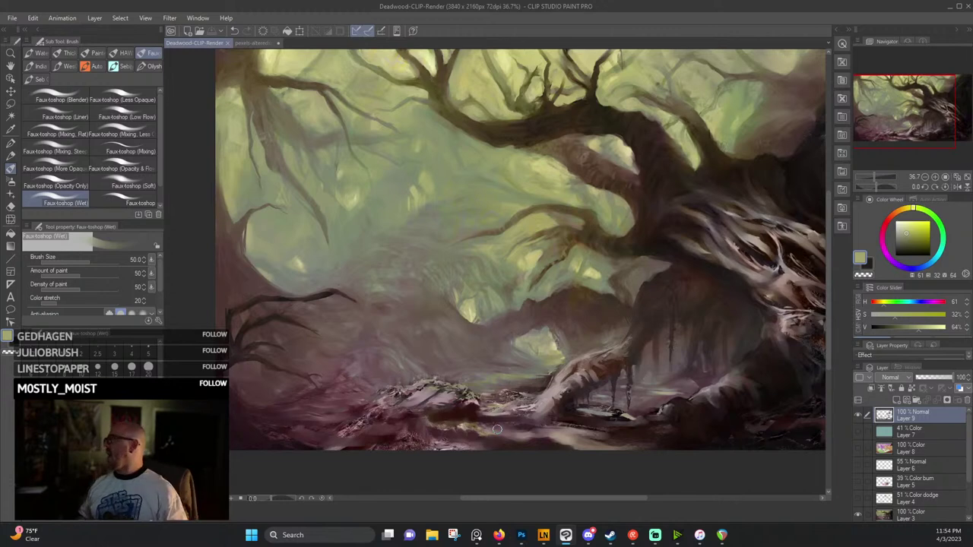
Add a new blank raster layer above Layer 9.
scroll(497, 429, "down", 1)
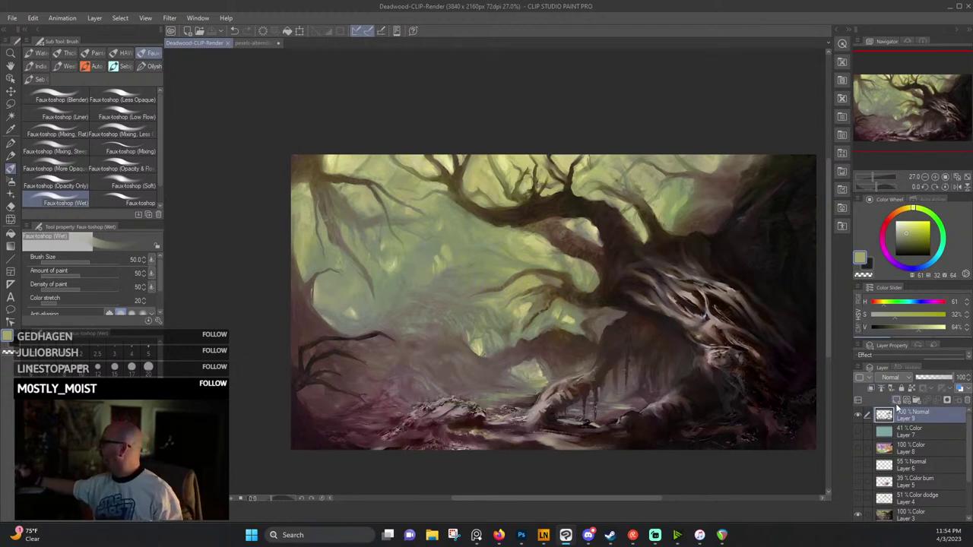
left_click(897, 400)
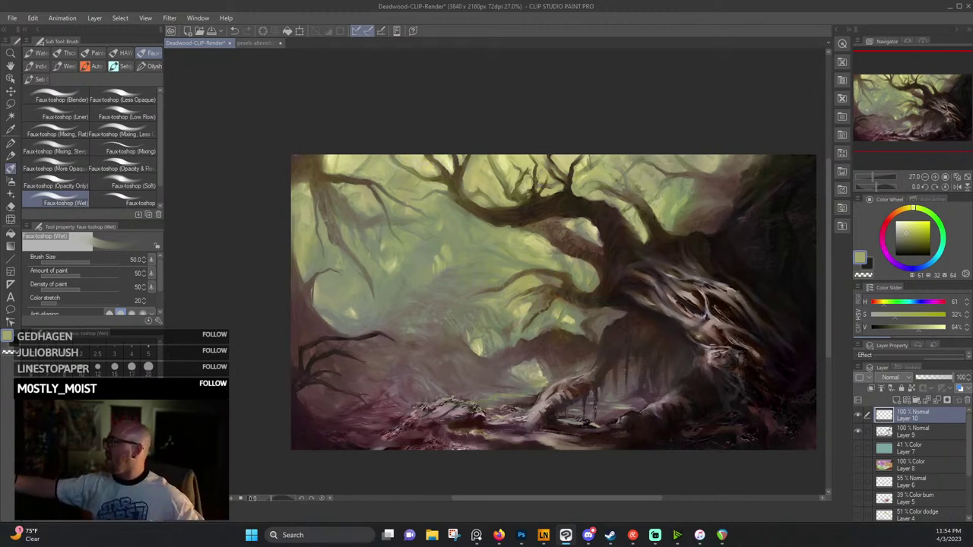
Draw a thin vertical bright red line over the left misty background on Layer 10 with the Faux-toshop brush.
left_click(138, 200)
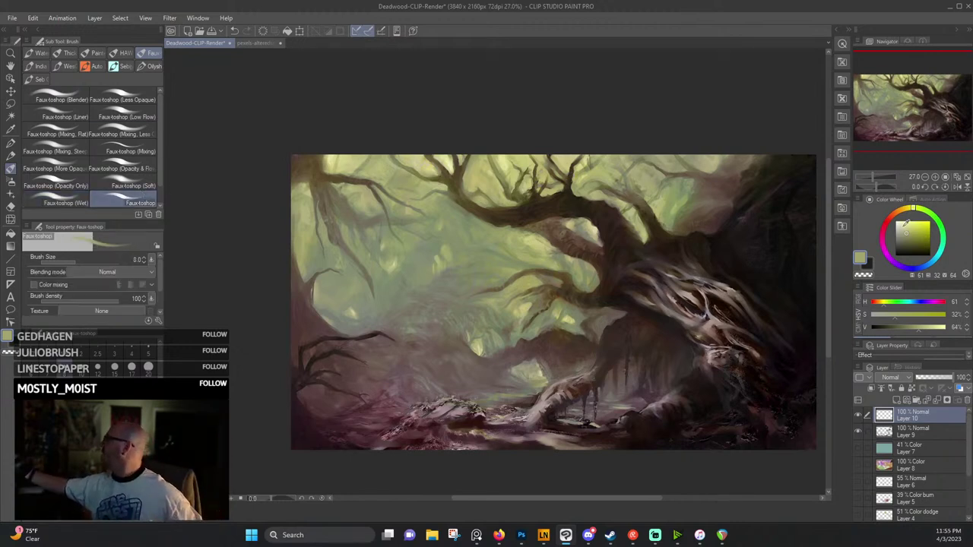
mouse_move(904, 226)
left_mouse_down()
mouse_move(897, 223)
mouse_move(929, 223)
left_mouse_up()
left_click(886, 224)
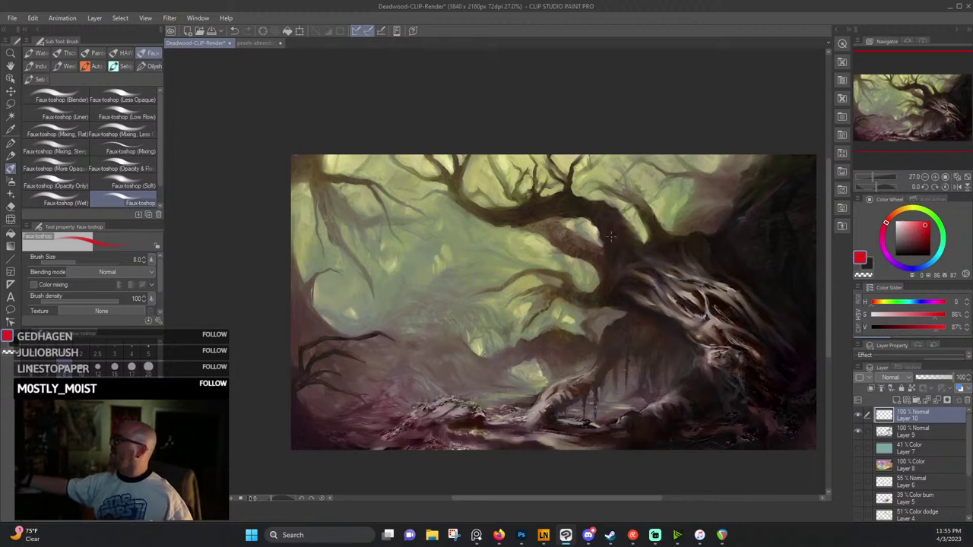
left_click_drag(398, 277, 397, 326)
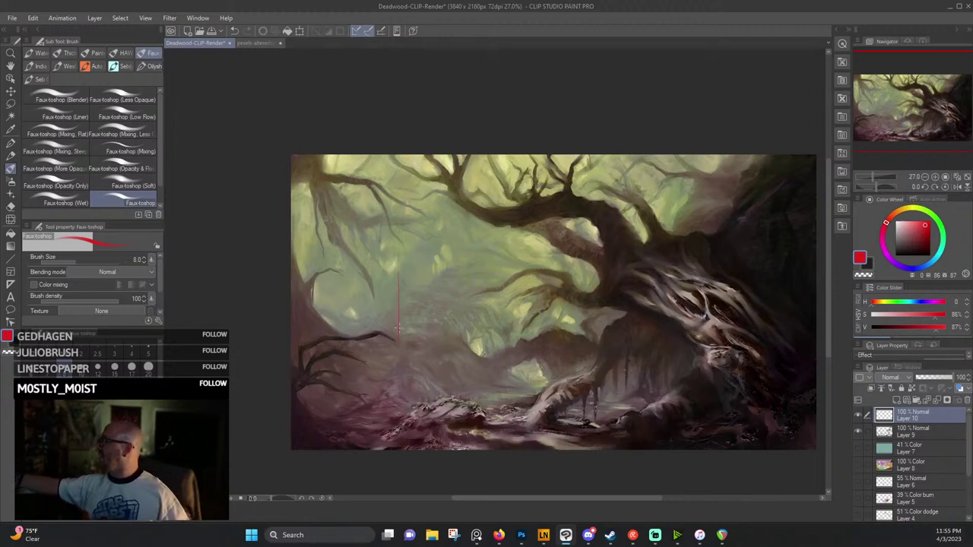
Set the brush size to 20 and outline a rough red rectangle around the central misty background.
key("bracketright")
key("bracketright")
key("bracketright")
key("bracketright")
key("bracketright")
key("bracketright")
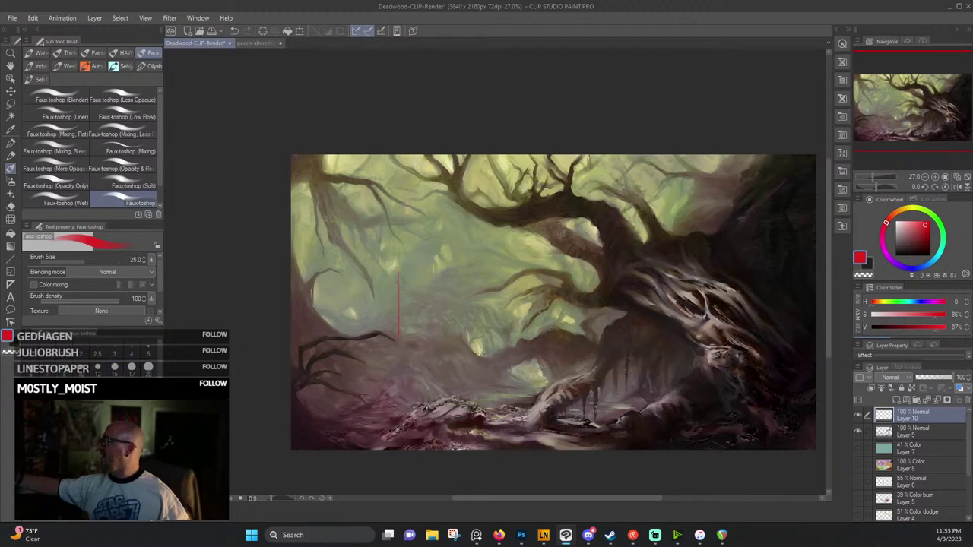
key("bracketleft")
left_click_drag(399, 269, 399, 354)
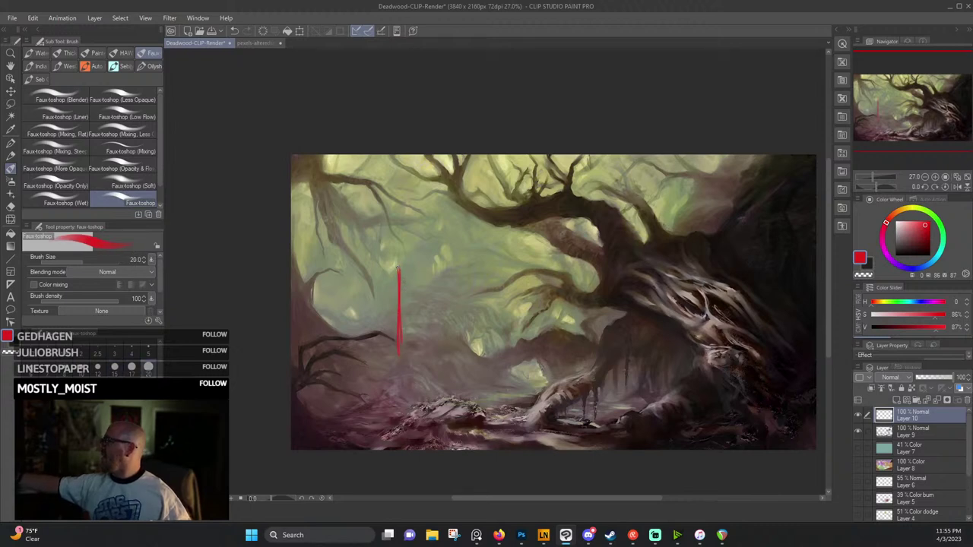
left_click_drag(403, 268, 516, 268)
left_click_drag(431, 260, 534, 260)
left_click_drag(422, 359, 547, 357)
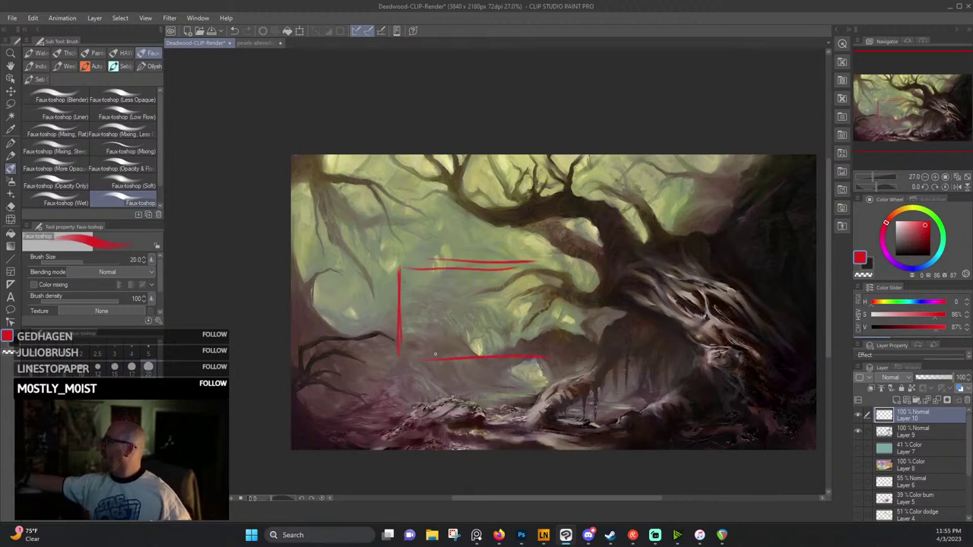
left_click_drag(544, 266, 547, 345)
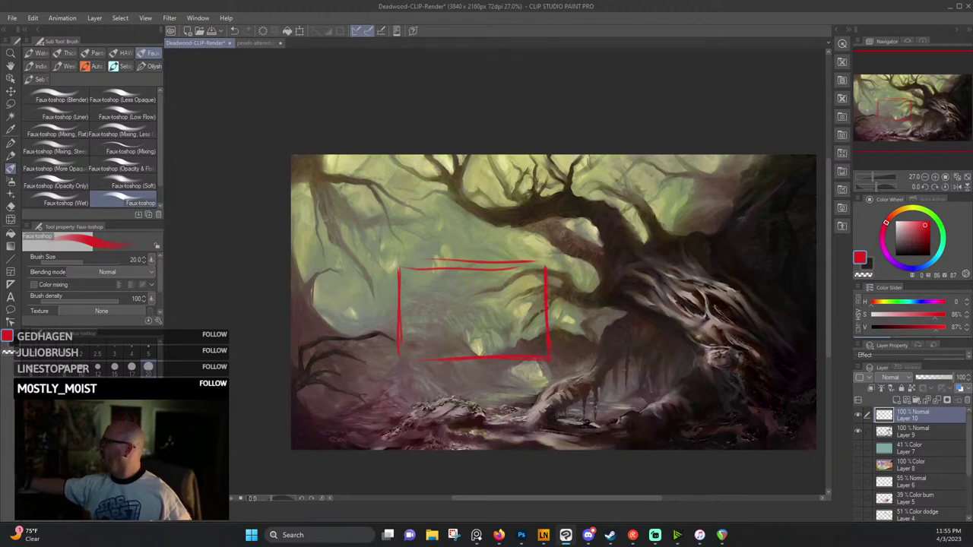
Sketch red lines converging below the rectangle, and rough tree and ground shapes inside it.
left_click_drag(409, 365, 460, 418)
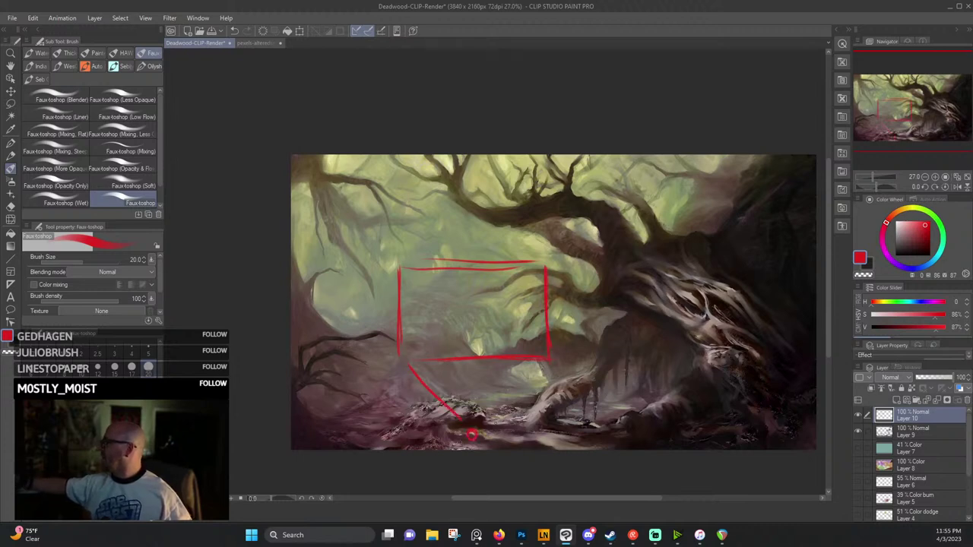
left_click_drag(555, 373, 505, 409)
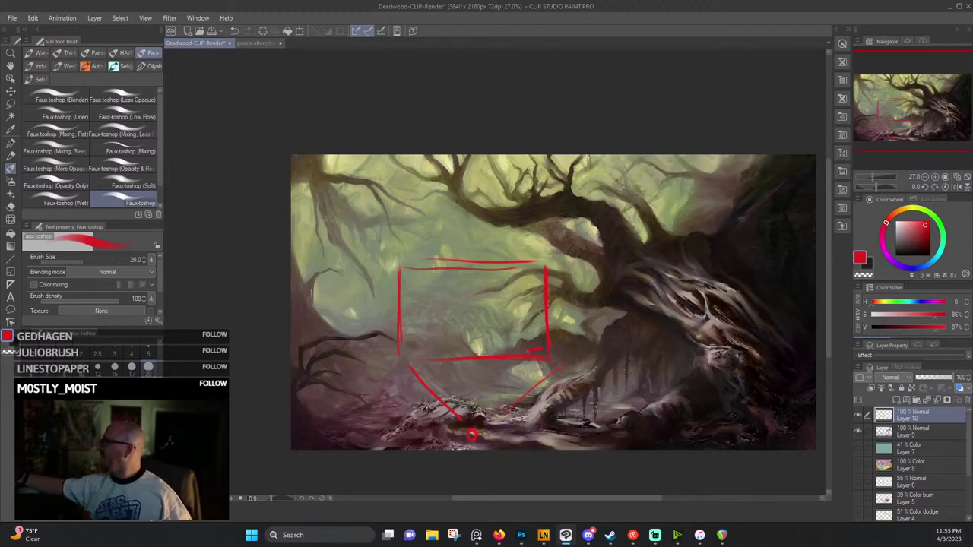
mouse_move(522, 339)
left_mouse_down()
mouse_move(486, 288)
mouse_move(524, 329)
left_mouse_up()
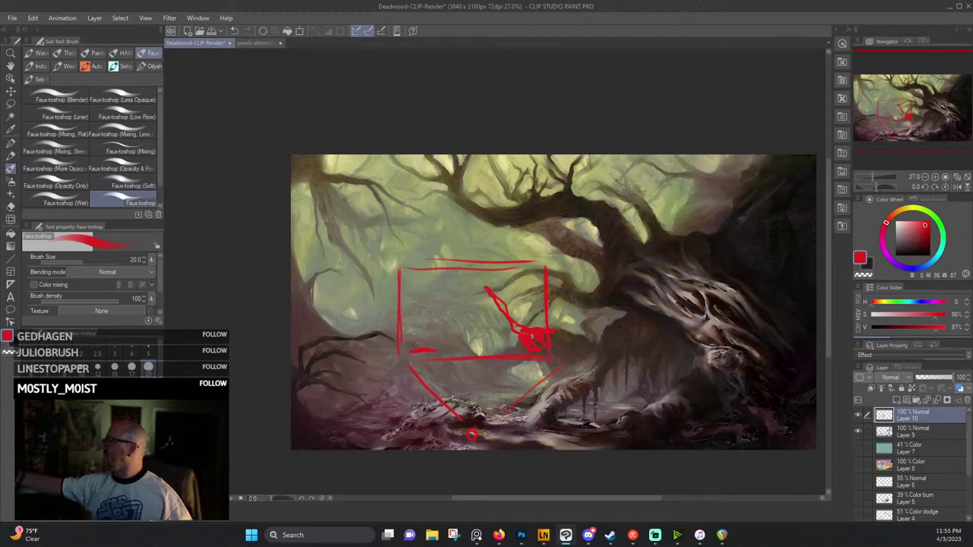
left_click_drag(422, 330, 404, 293)
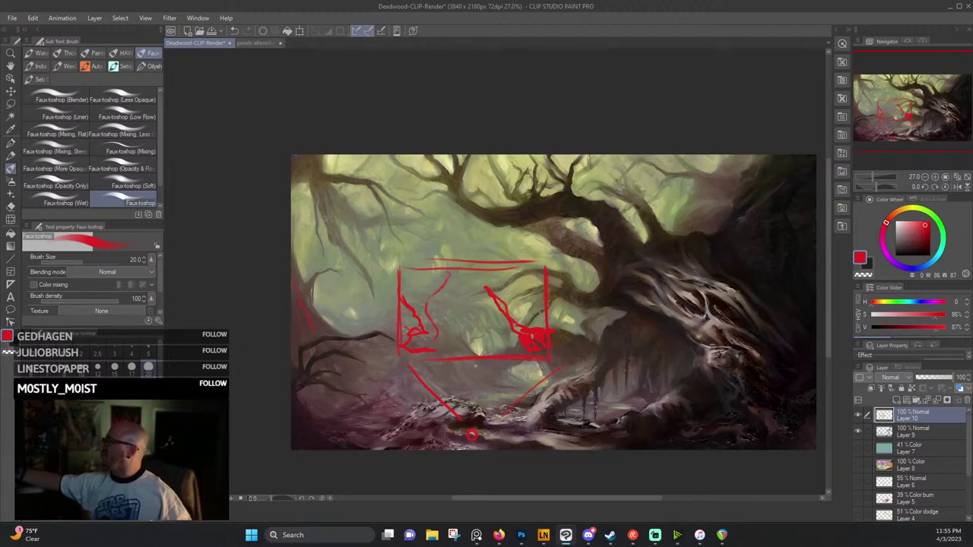
mouse_move(486, 355)
left_mouse_down()
mouse_move(454, 353)
mouse_move(451, 342)
left_mouse_up()
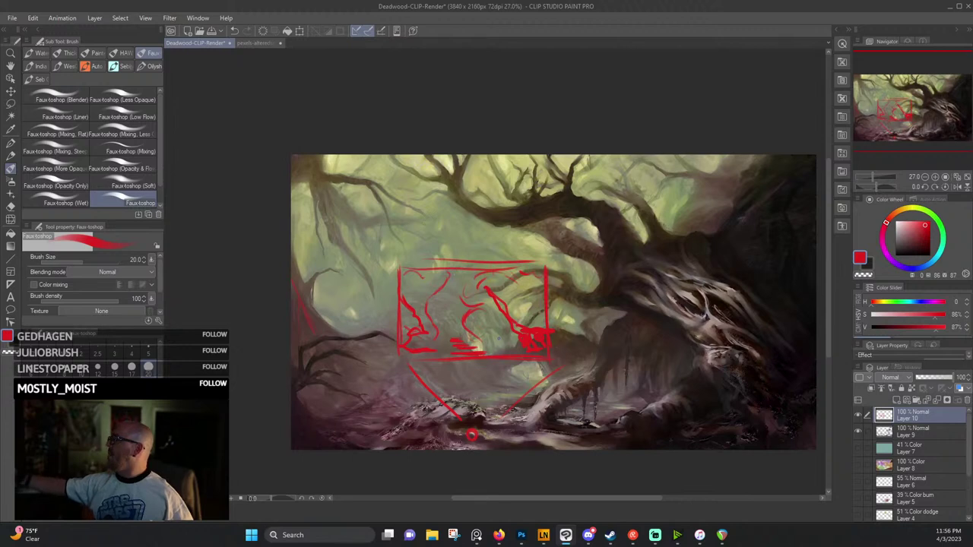
Draw a red upward-pointing arrow beside the rectangle's left edge.
left_click_drag(377, 339, 377, 289)
mouse_move(365, 316)
left_mouse_down()
mouse_move(377, 289)
mouse_move(389, 309)
left_mouse_up()
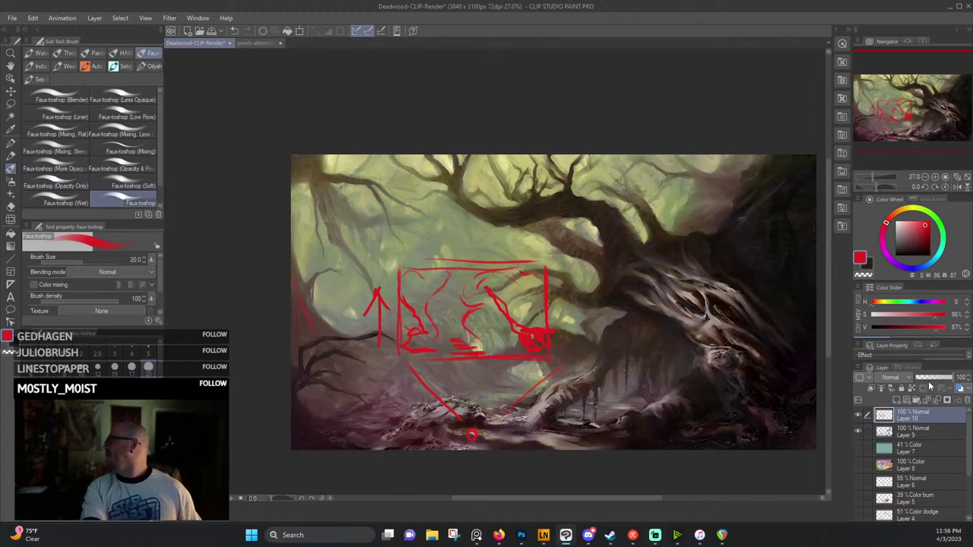
Hide Layer 10 with the red sketch and save the Deadwood-CLIP-Render painting.
left_click(858, 415)
scroll(522, 341, "down", 1)
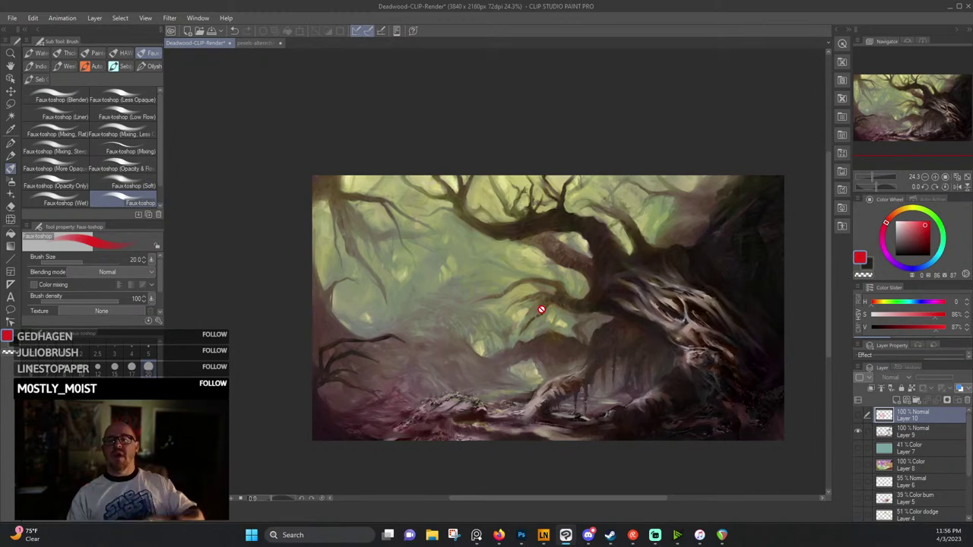
scroll(496, 339, "down", 1)
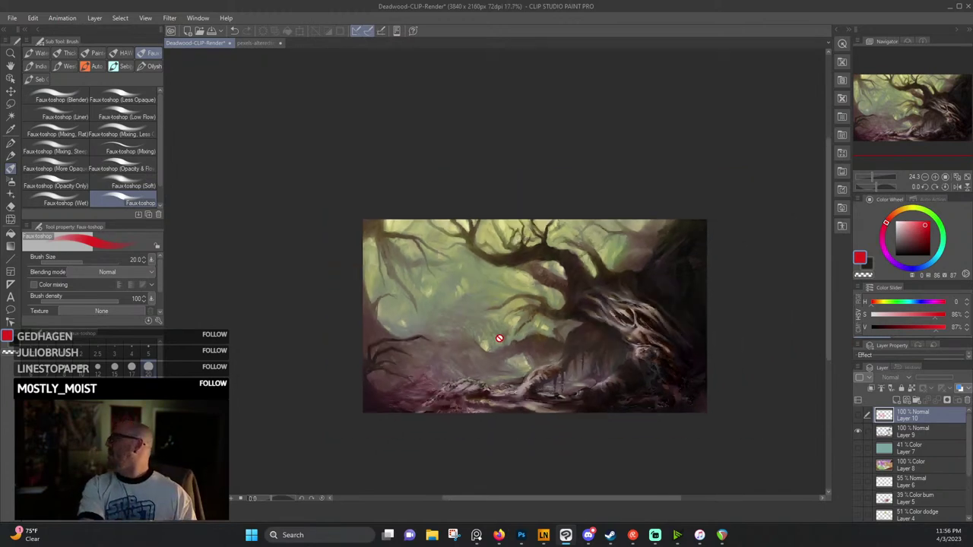
scroll(494, 329, "up", 2)
scroll(489, 297, "down", 1)
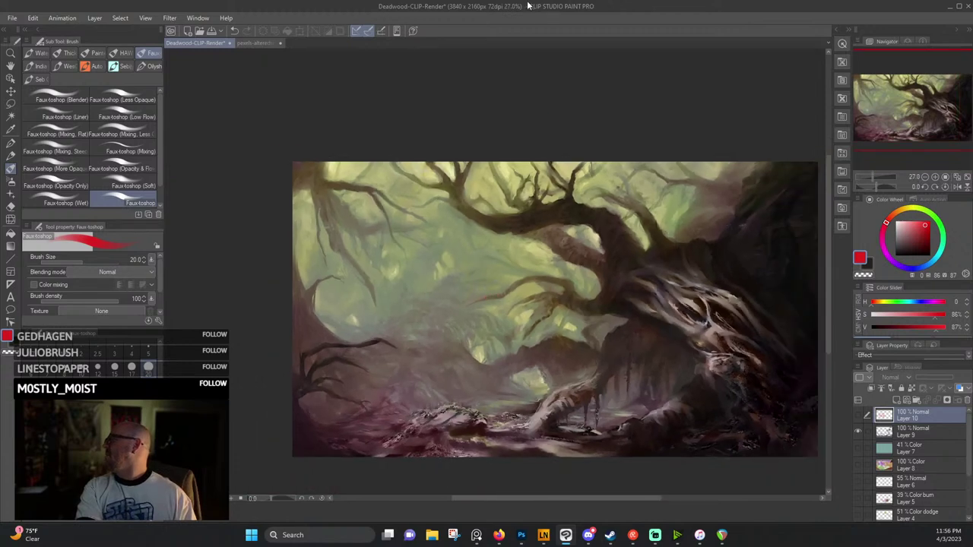
left_click(11, 16)
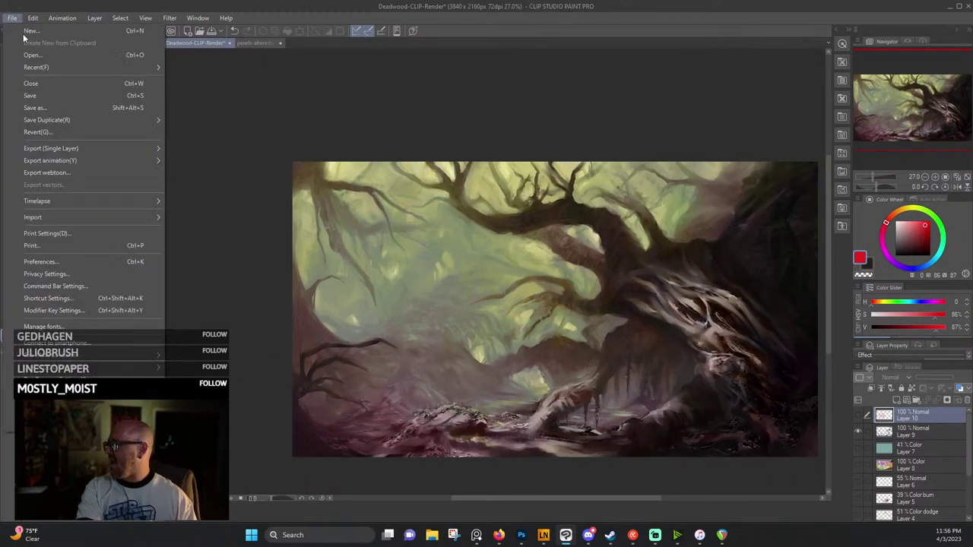
left_click(36, 91)
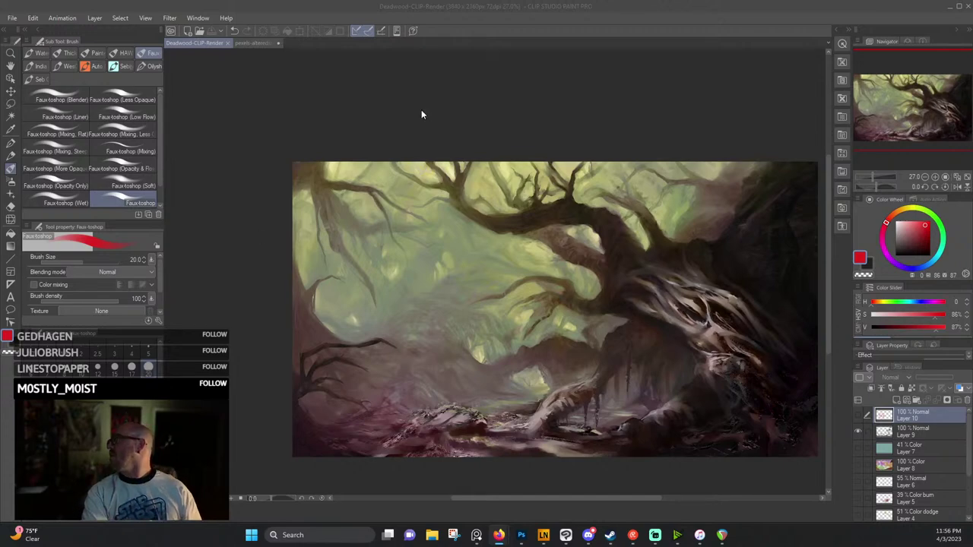
Switch to Firefox and look through the artist's portfolio gallery.
key("alt+Tab")
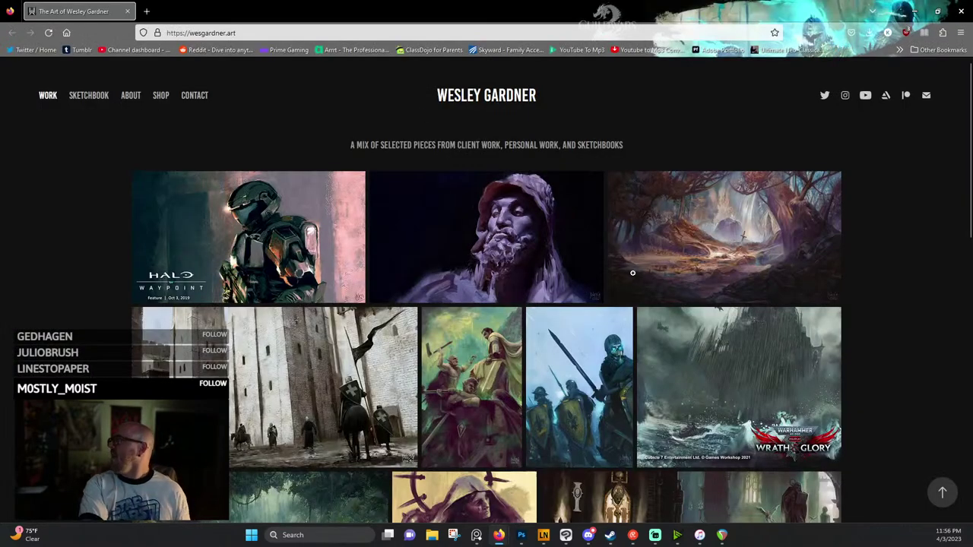
scroll(760, 329, "down", 2)
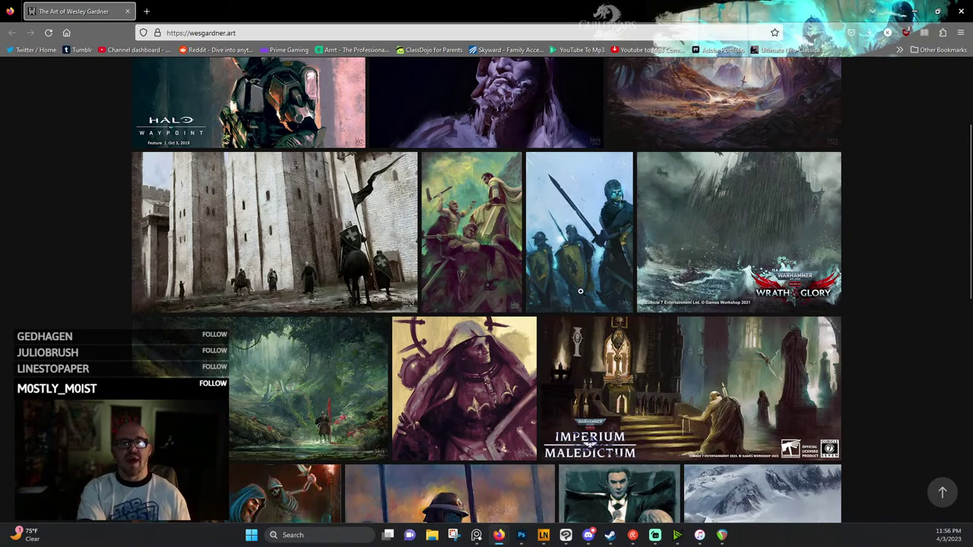
scroll(579, 289, "down", 2)
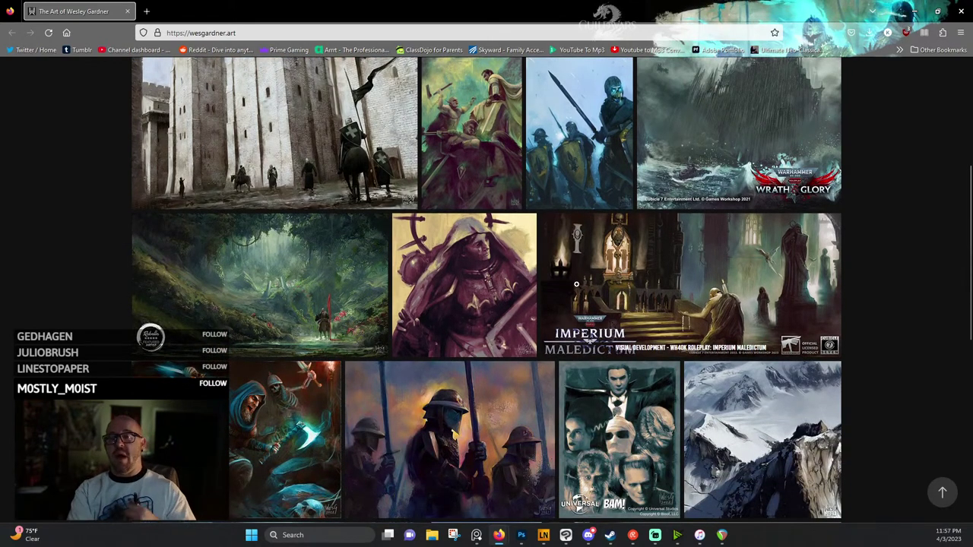
scroll(571, 302, "down", 5)
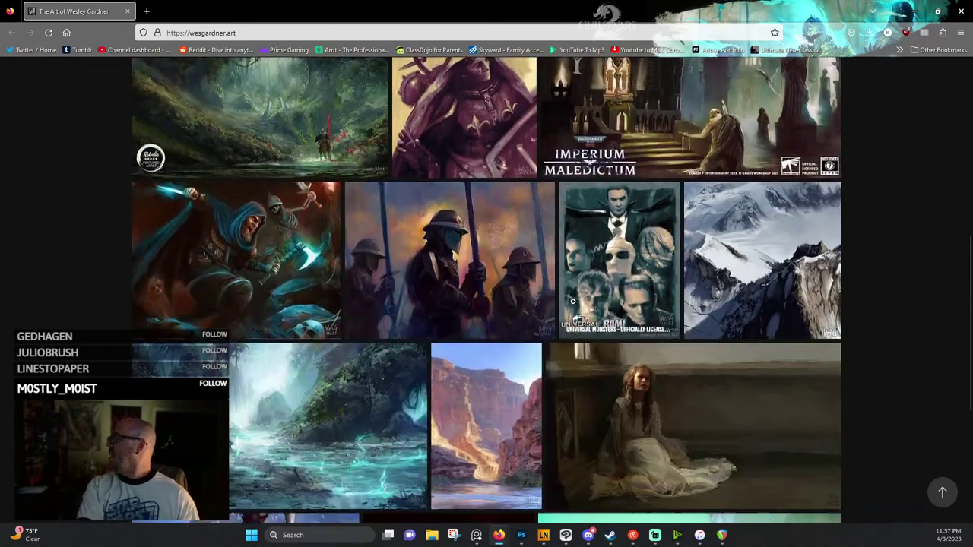
scroll(354, 344, "down", 2)
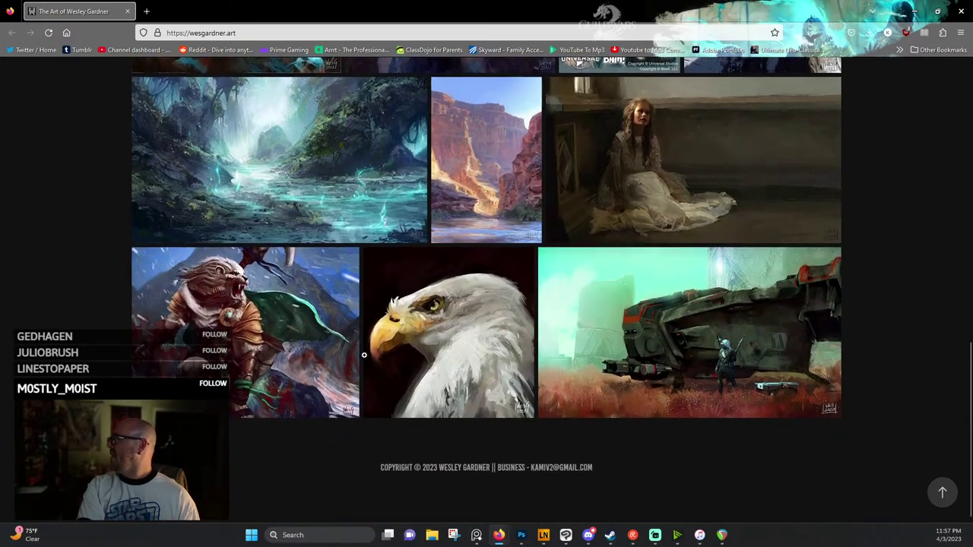
scroll(354, 365, "up", 7)
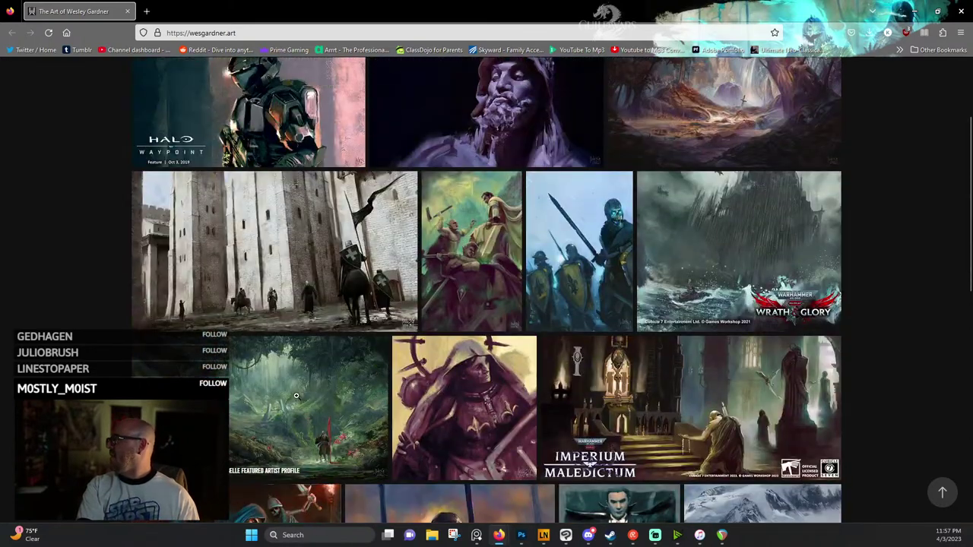
scroll(297, 395, "down", 1)
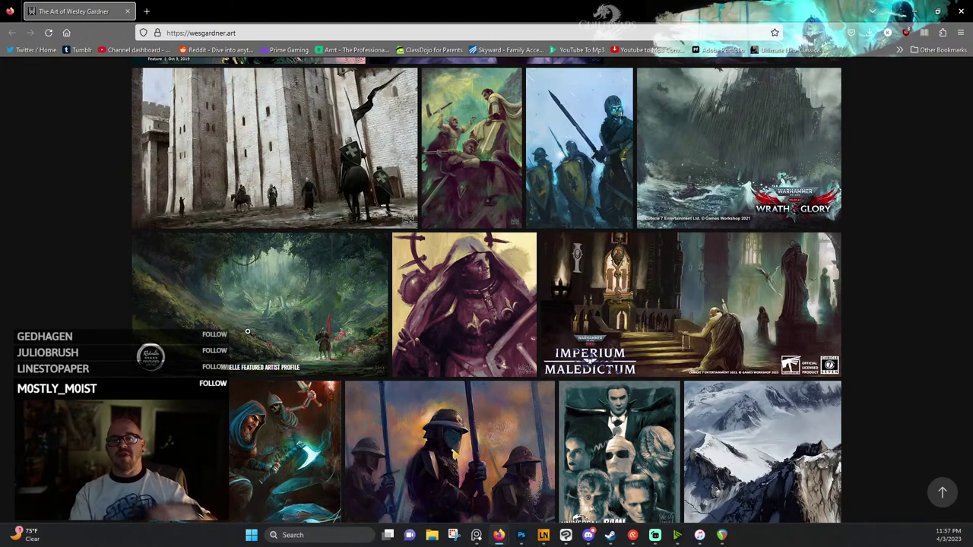
scroll(247, 332, "up", 2)
View the forest rider, Wrath & Glory, skeletal knights and sword-in-the-stone forest artworks enlarged, closing the viewer each time.
left_click(261, 417)
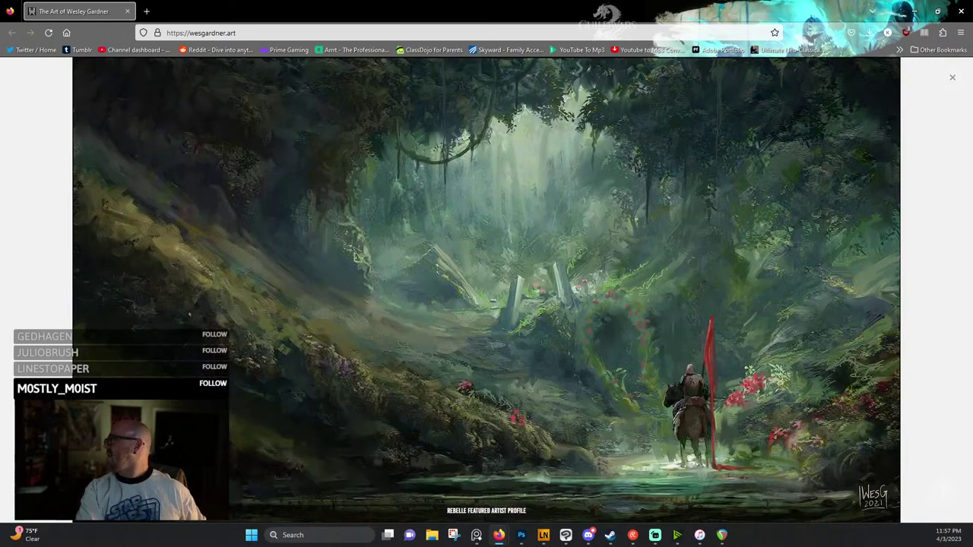
left_click(50, 184)
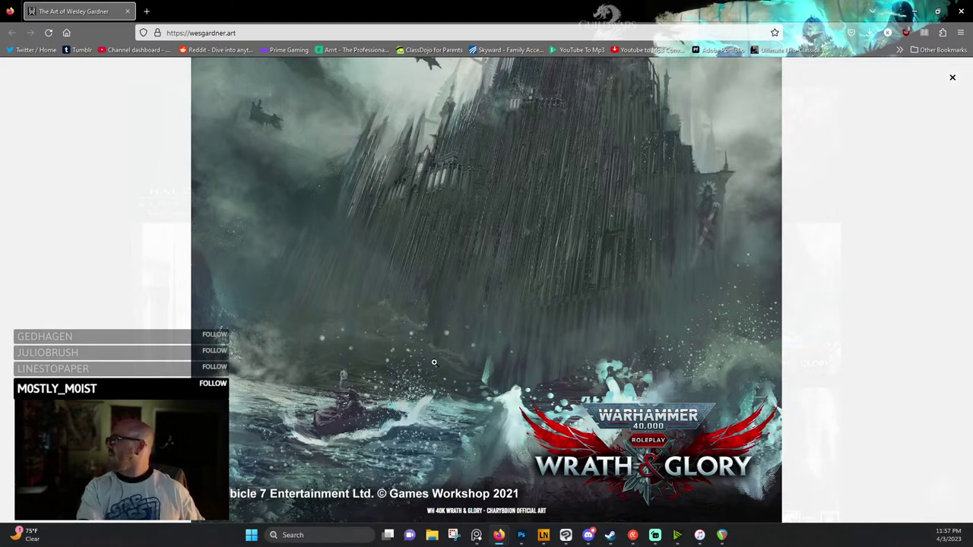
left_click(103, 171)
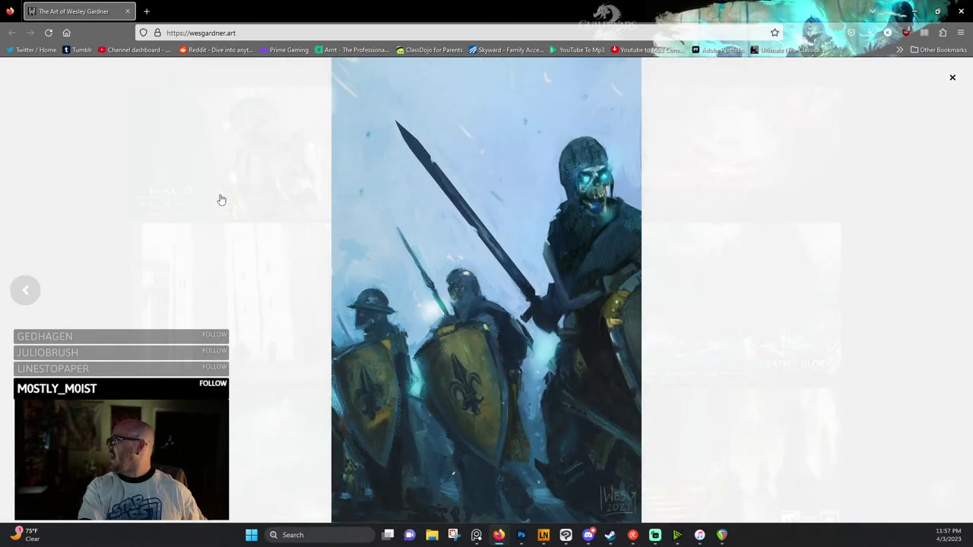
left_click(950, 78)
left_click(716, 152)
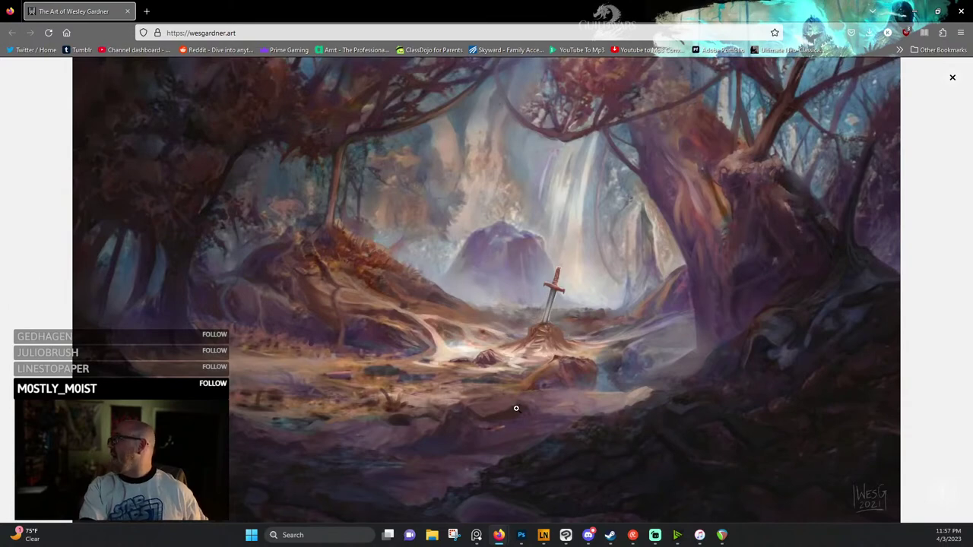
left_click(952, 78)
View the Stylized Mountain painting enlarged and return to the portfolio gallery.
scroll(694, 308, "down", 1)
scroll(694, 308, "down", 3)
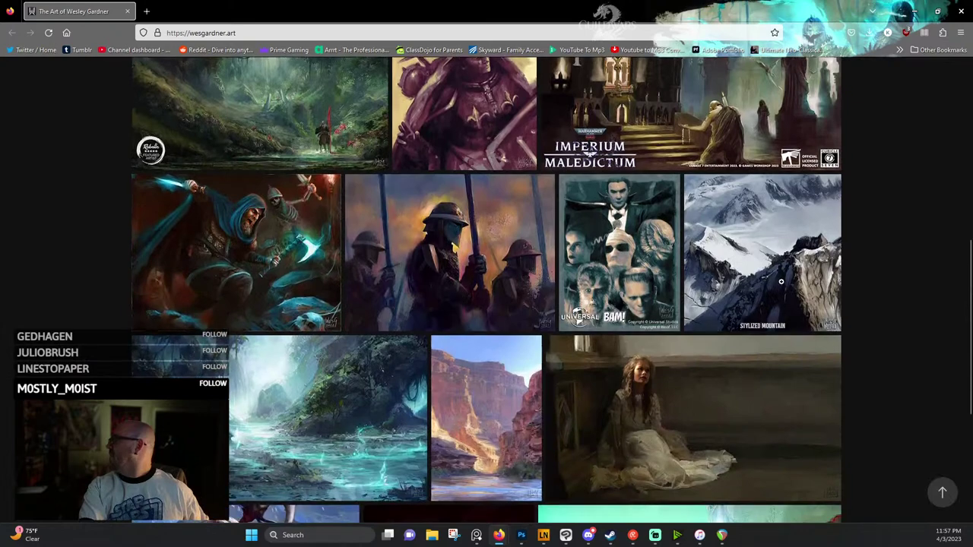
left_click(782, 278)
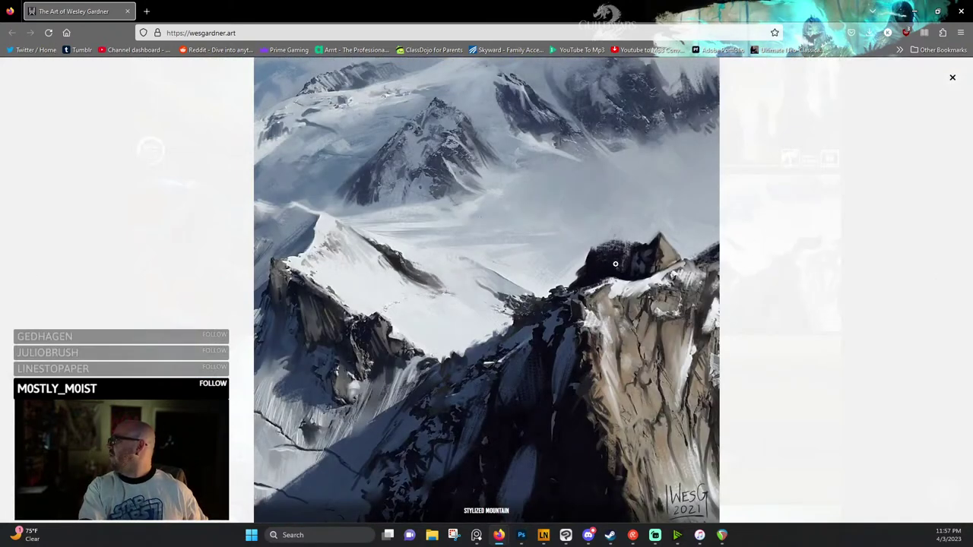
left_click(952, 78)
View the glowing turquoise river painting and the sunlit canyon painting enlarged.
scroll(304, 288, "down", 2)
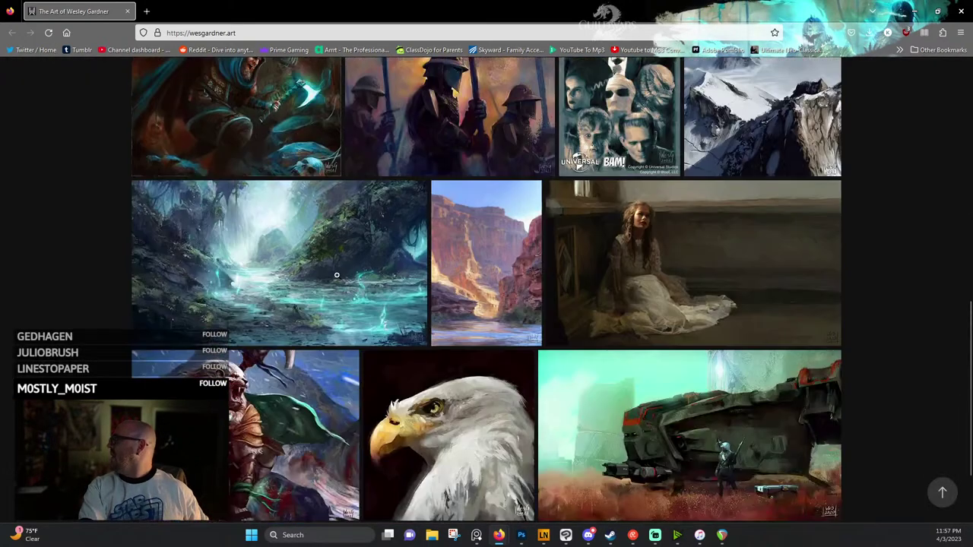
left_click(254, 298)
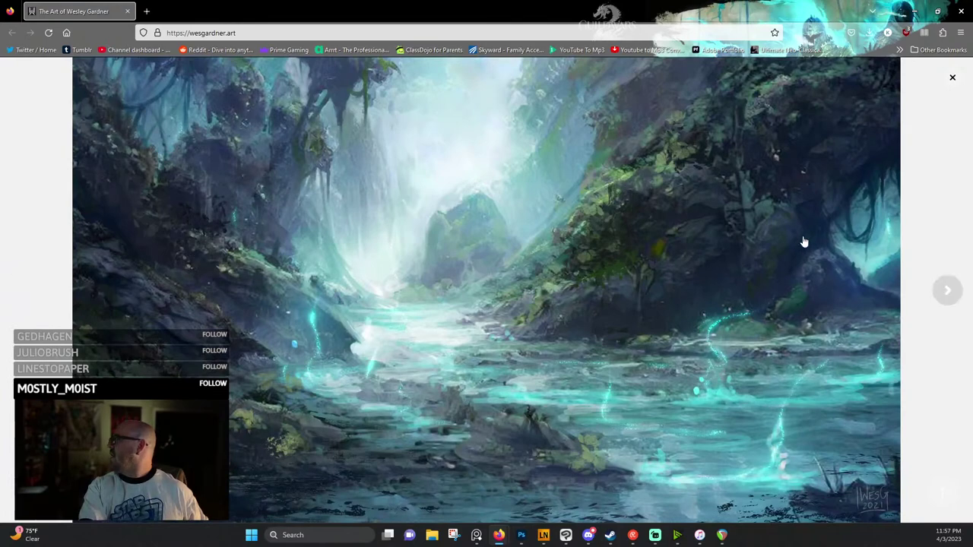
left_click(953, 78)
scroll(839, 210, "down", 2)
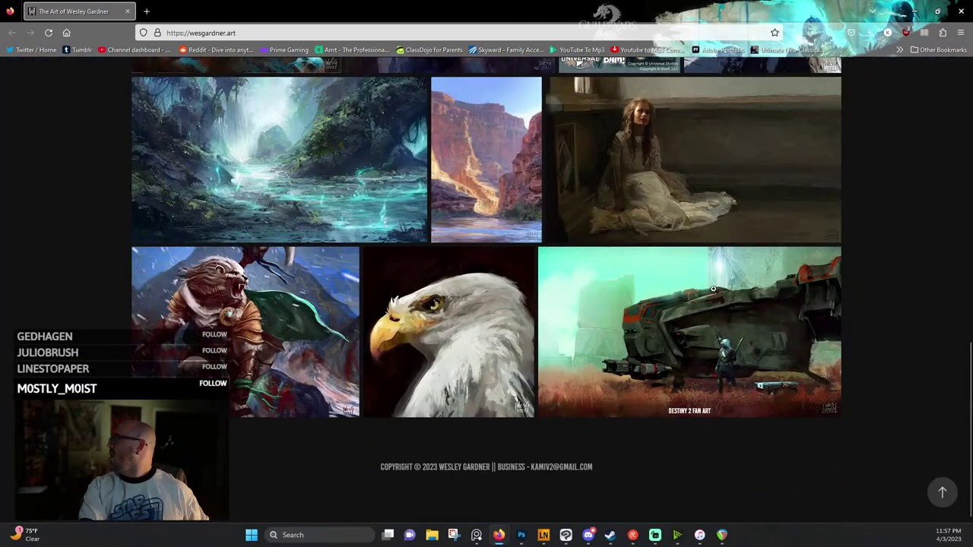
left_click(456, 221)
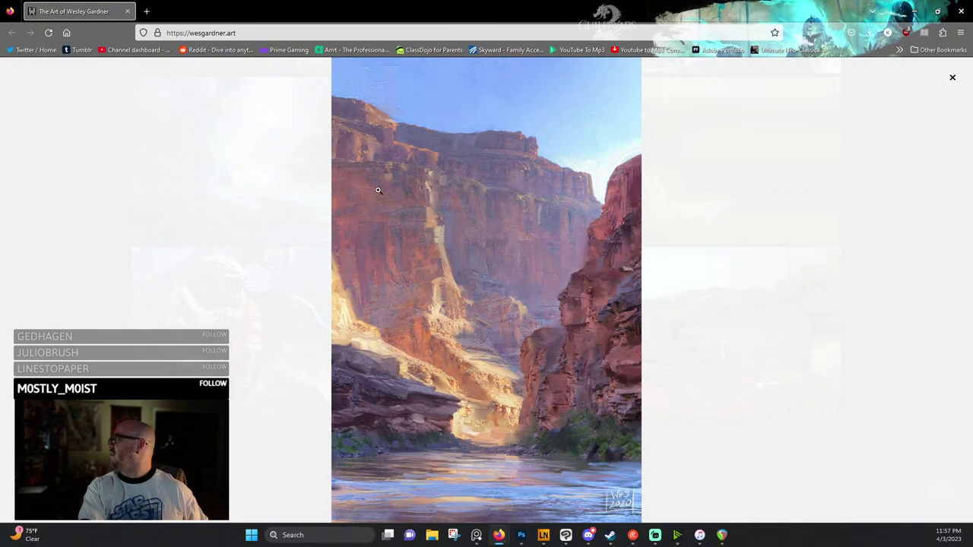
Close the canyon painting, open the portfolio's Sketchbook page and view the hooded, bearded traveller with a staff enlarged.
left_click(954, 76)
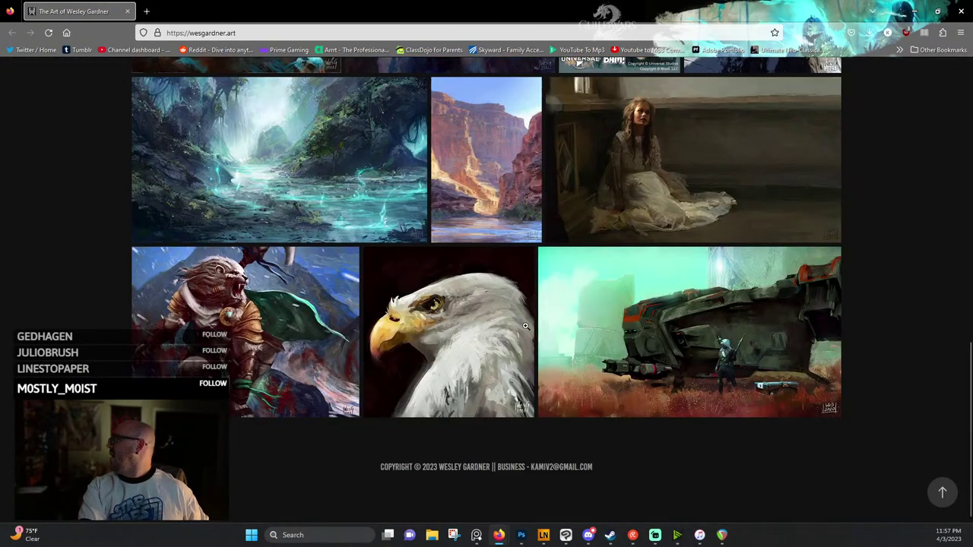
scroll(518, 326, "up", 10)
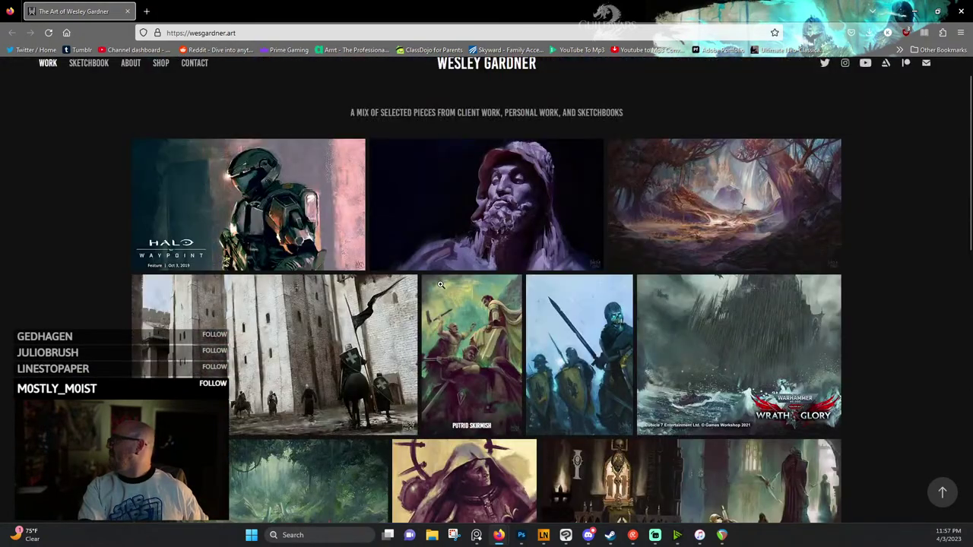
scroll(479, 248, "up", 1)
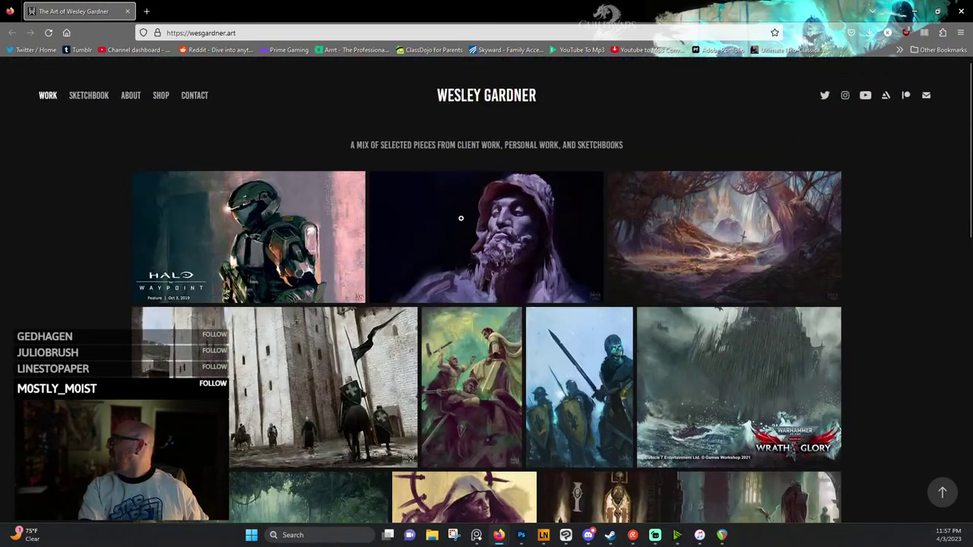
left_click(96, 98)
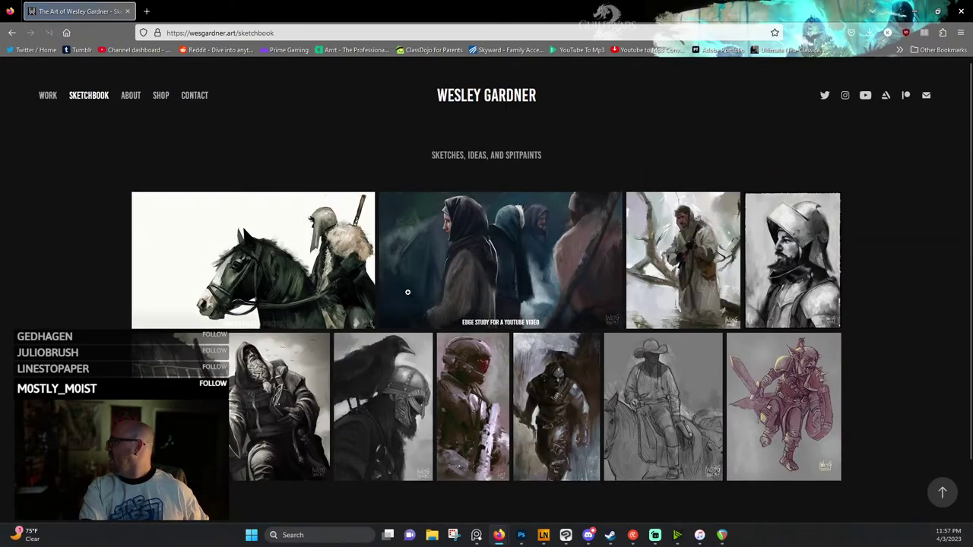
scroll(408, 292, "down", 1)
left_click(293, 379)
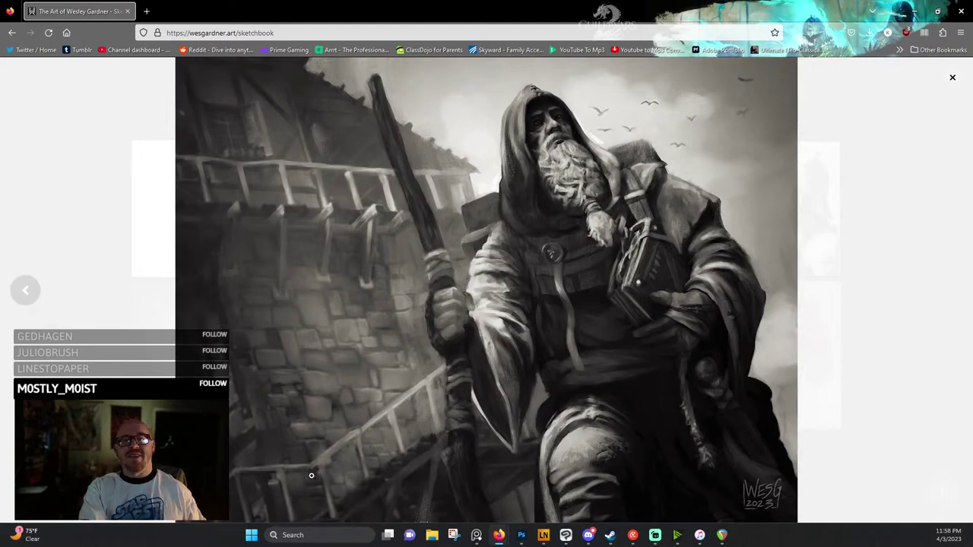
Switch back to the Deadwood-CLIP-Render painting in Clip Studio Paint and check Layer 10 by showing and hiding it.
left_click(915, 10)
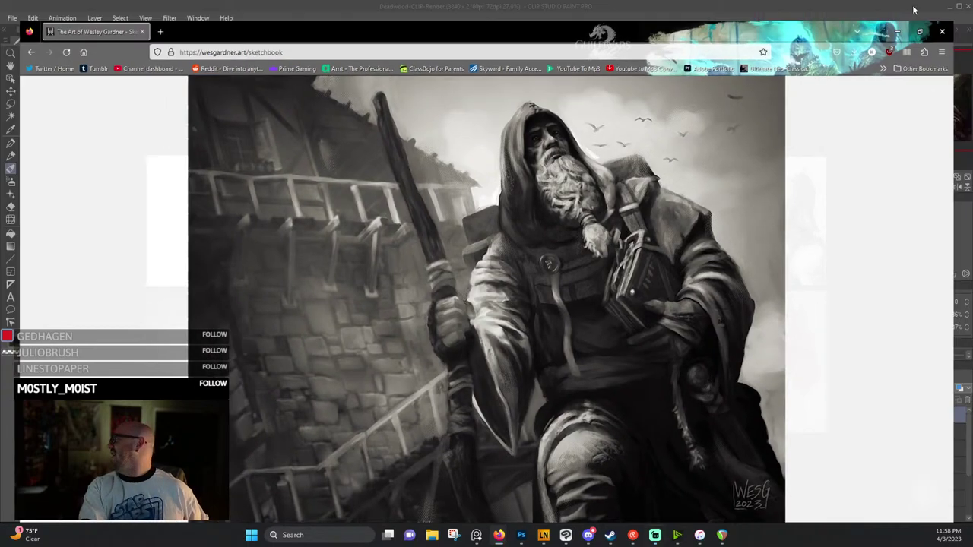
left_click(489, 5)
scroll(489, 274, "up", 2)
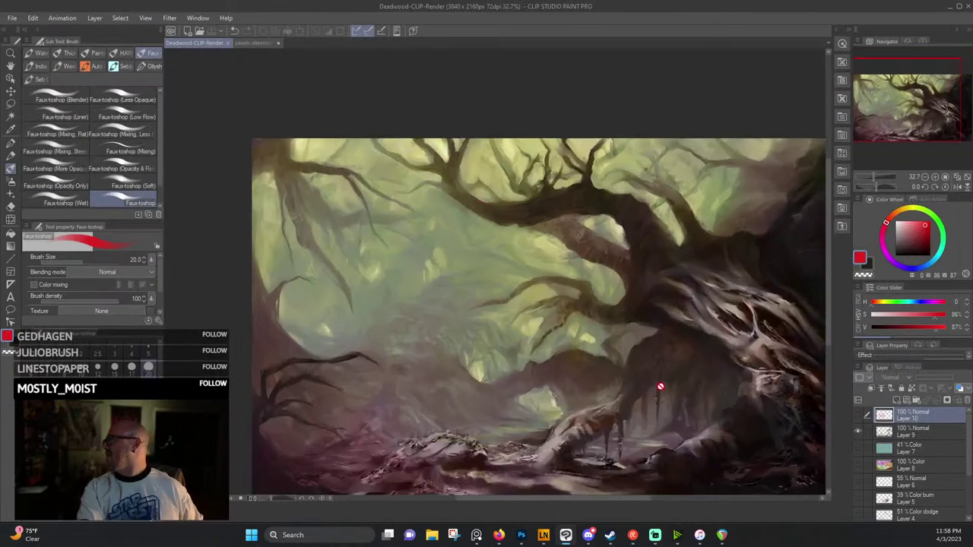
scroll(659, 386, "up", 1)
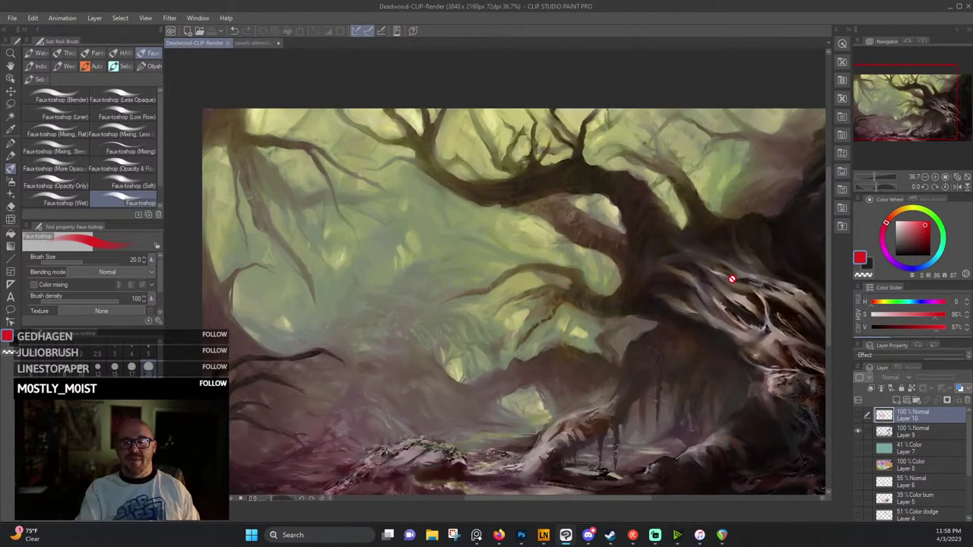
key("alt+Tab")
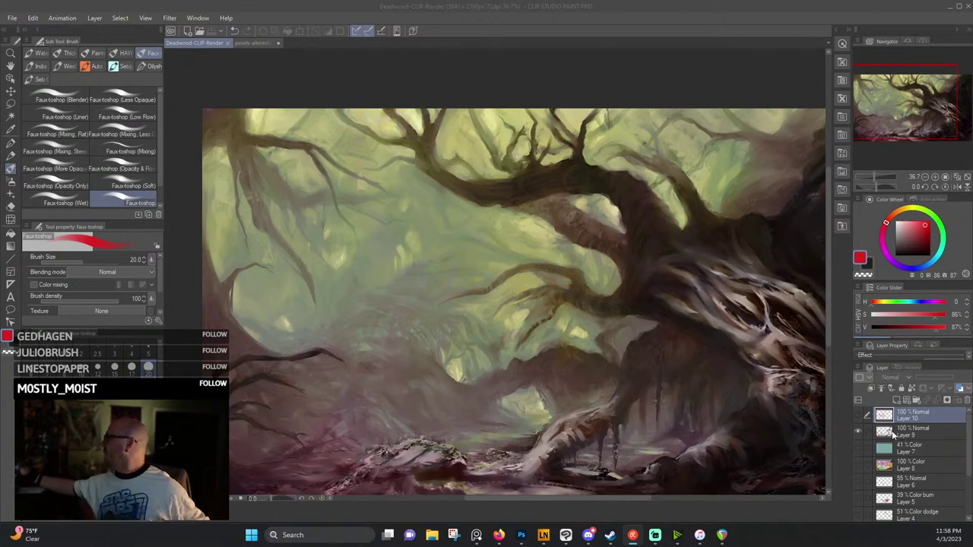
left_click(858, 414)
left_click(857, 414)
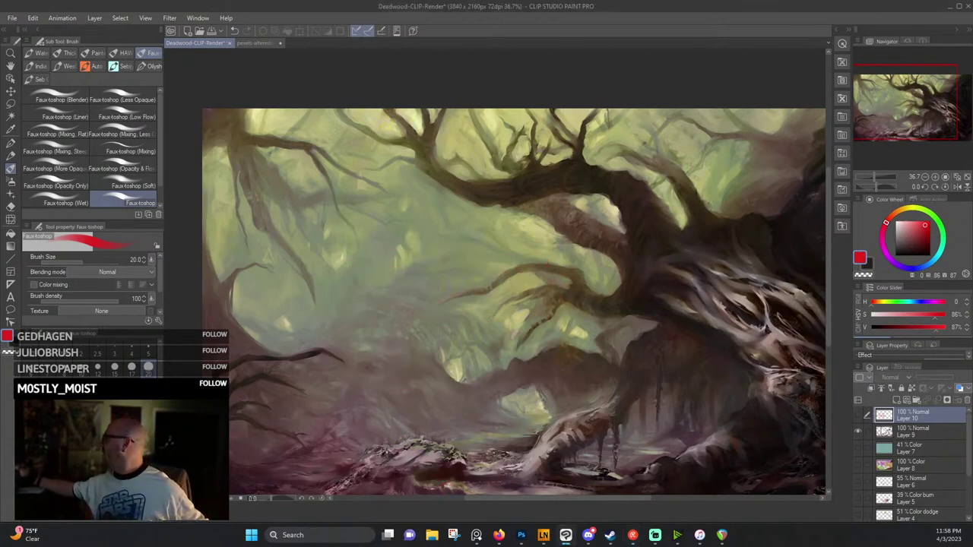
Select Layer 9 and set up the Faux-toshop (Wet) brush at size 20 with yellow-greens sampled from the background glow.
left_click(889, 431)
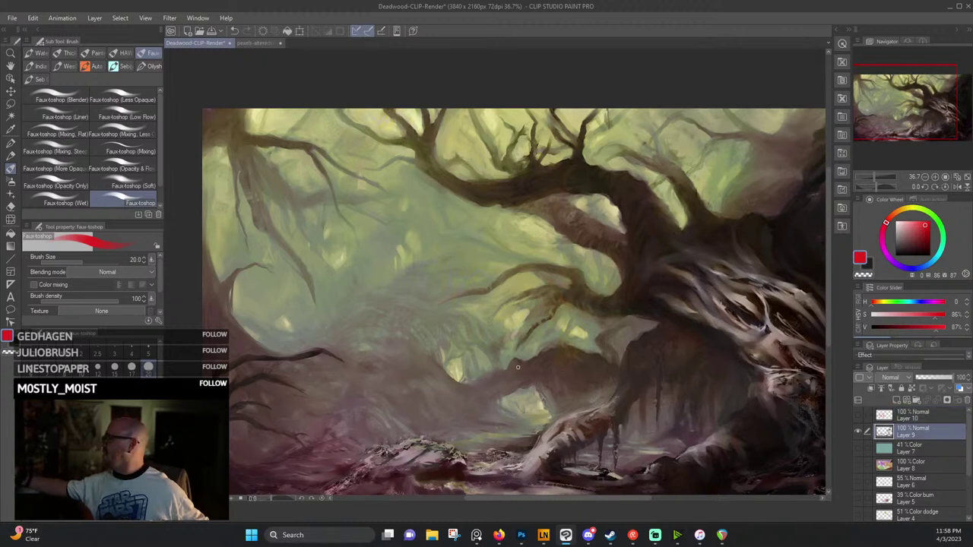
key("b")
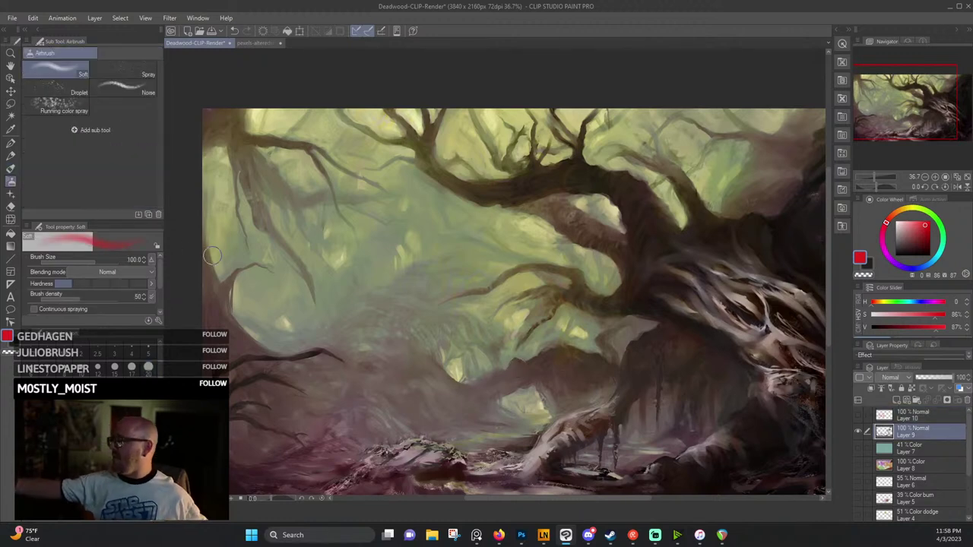
key("b")
key("b")
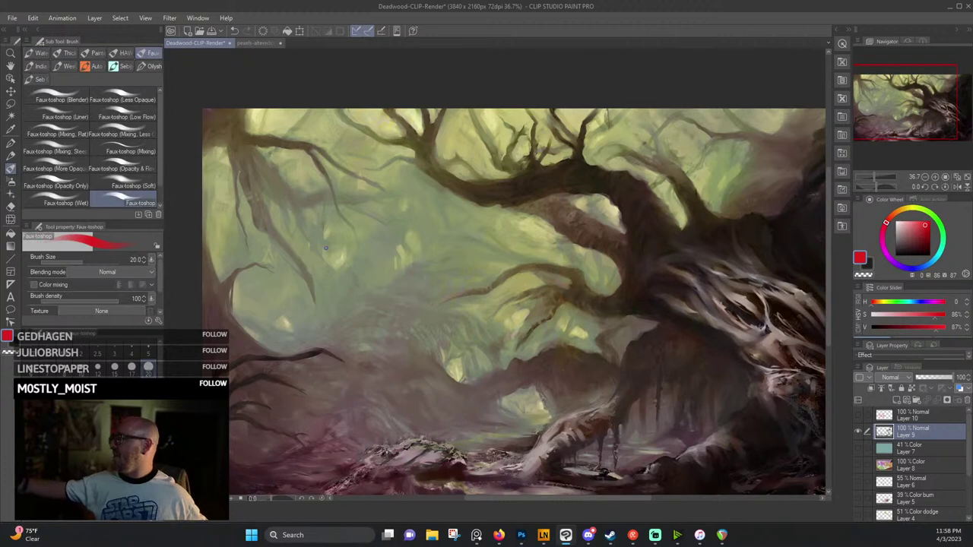
left_click(79, 200)
left_click(512, 350, "alt")
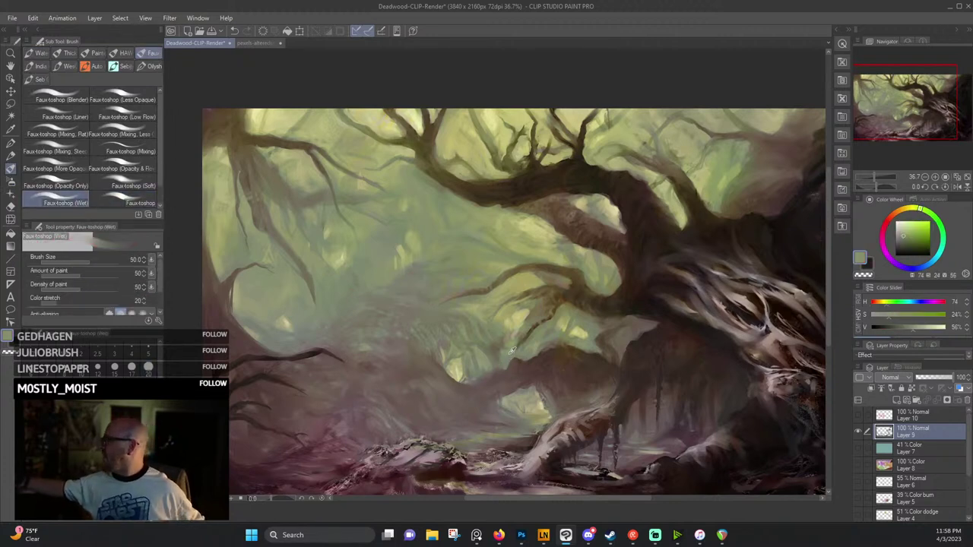
key("bracketleft")
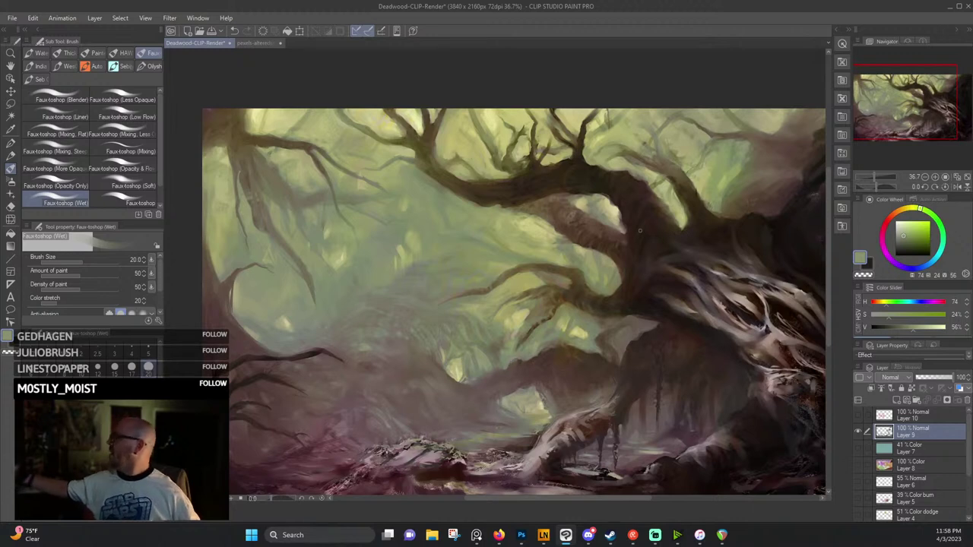
left_click(583, 332, "alt")
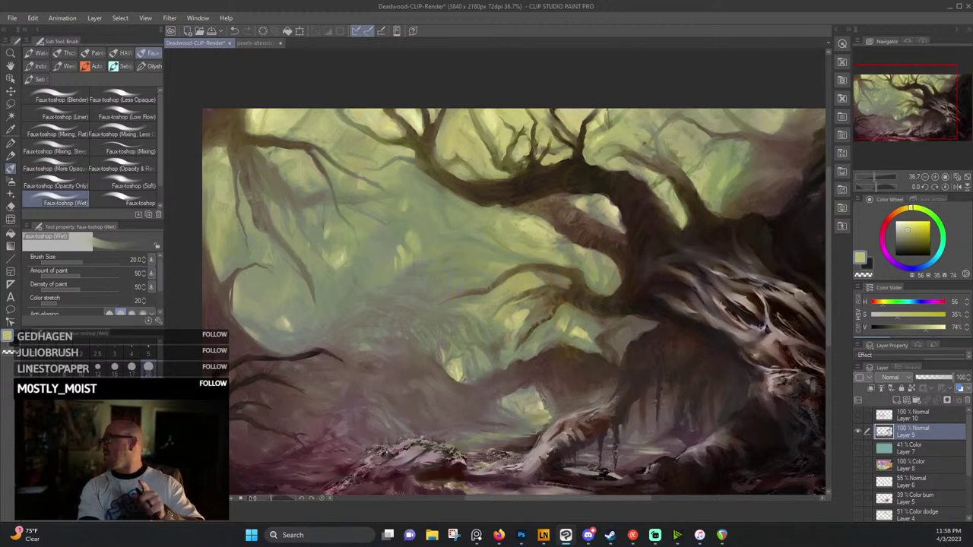
Blend sampled muted browns into the shadowed hollow beside the hanging roots under the trunk.
scroll(608, 406, "up", 2)
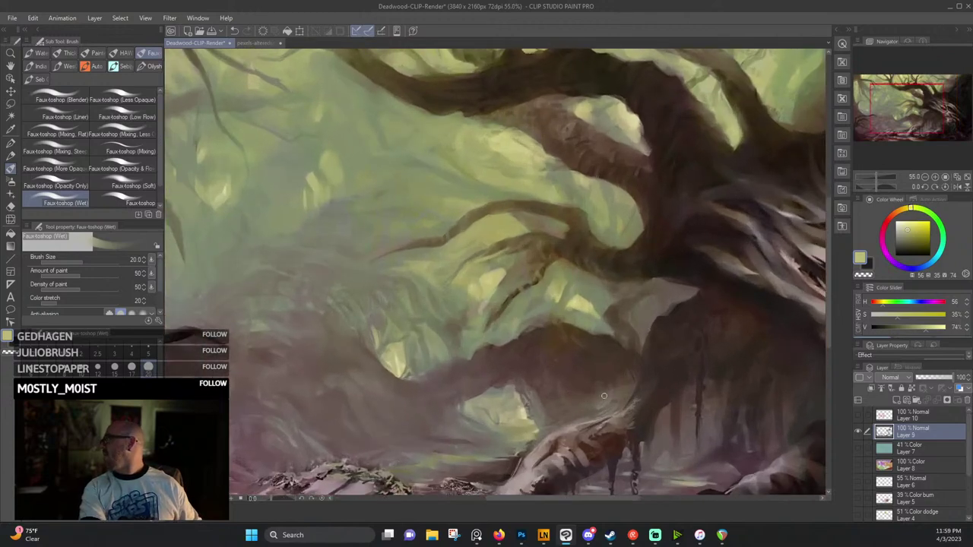
left_click_drag(627, 407, 488, 295)
scroll(487, 294, "up", 1)
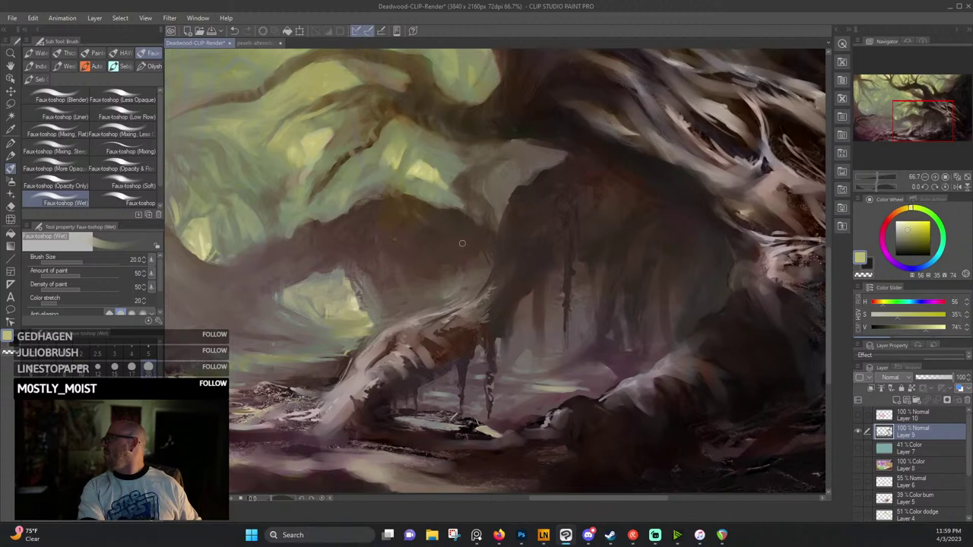
scroll(446, 281, "up", 2)
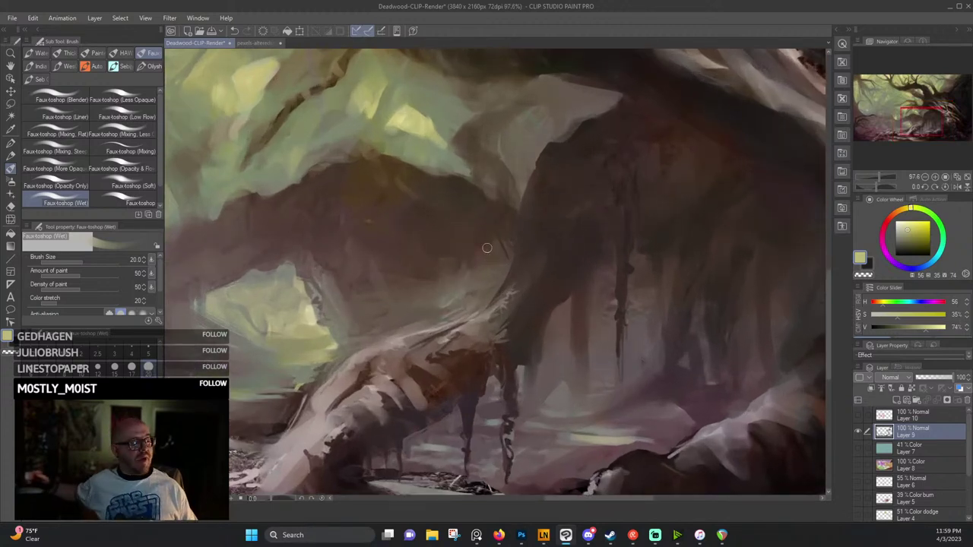
left_click(561, 320, "alt")
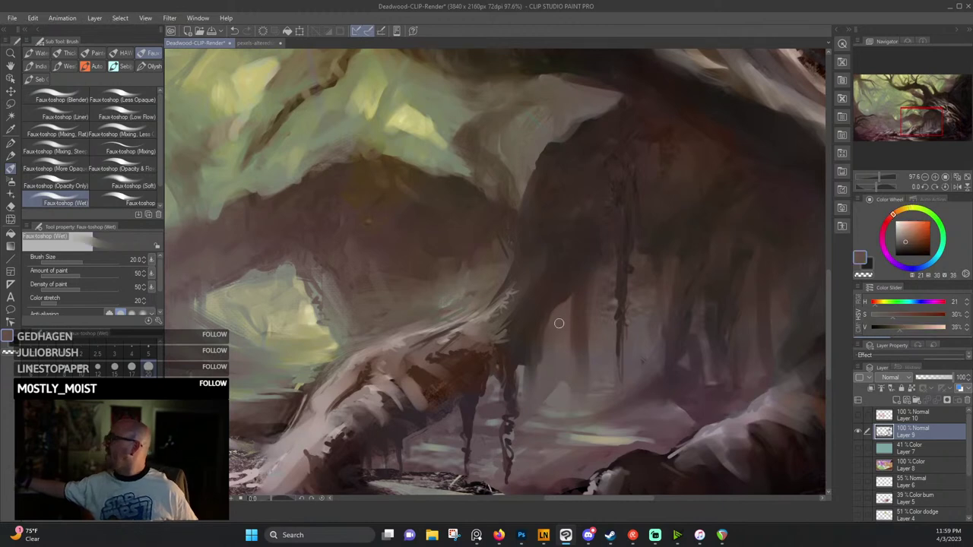
left_click(565, 313, "alt")
left_click(562, 316, "alt")
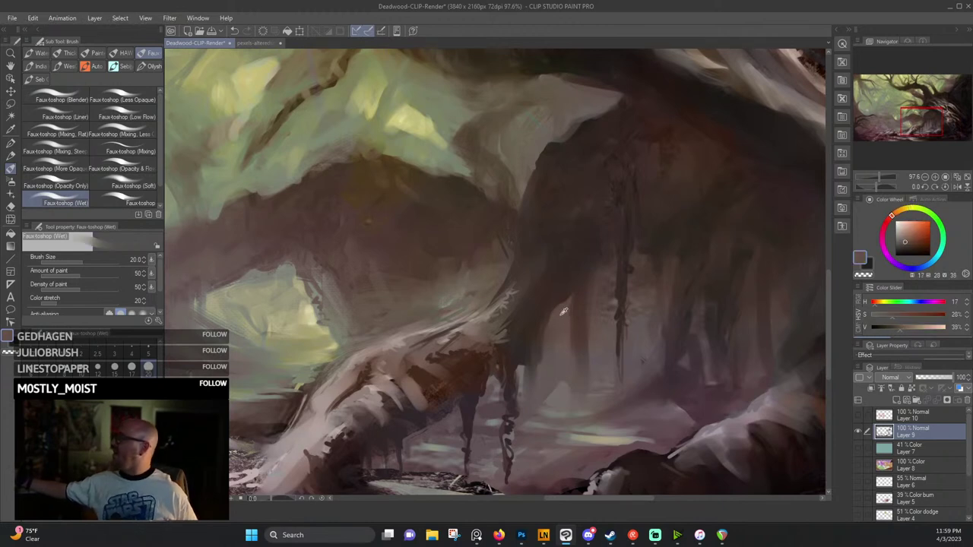
Paint a lighter sampled grey-brown haze onto the dark mound just behind the upper end of the foreground root.
left_click(490, 287, "alt")
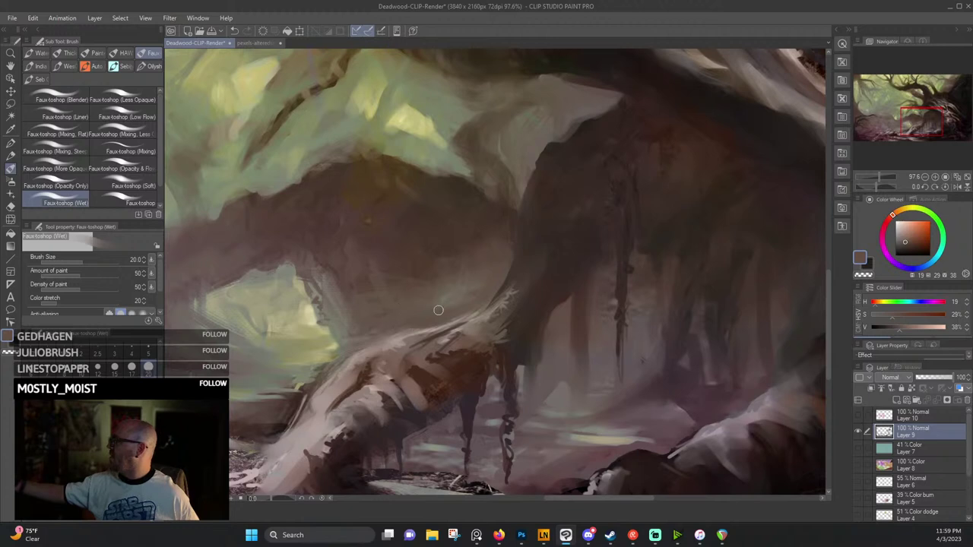
left_click(460, 295, "alt")
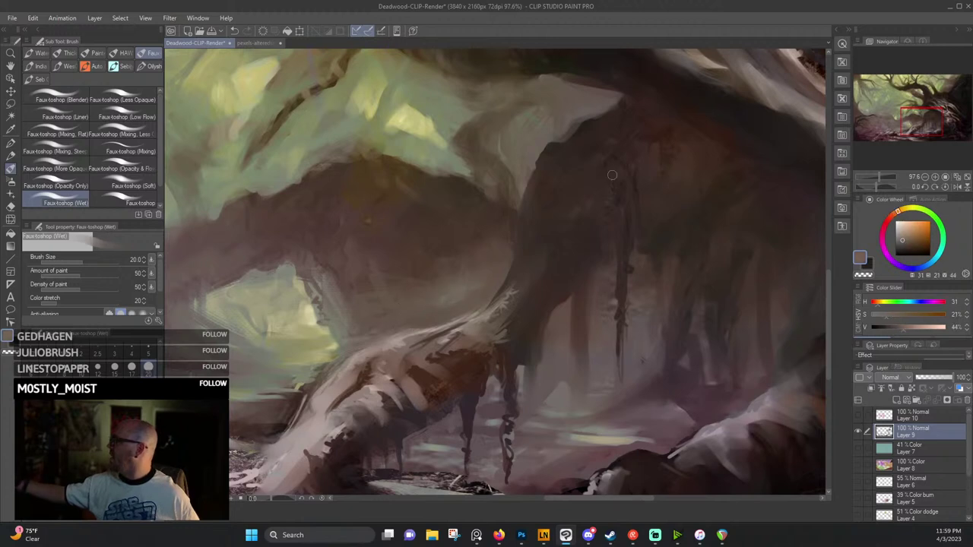
left_click(522, 367, "alt")
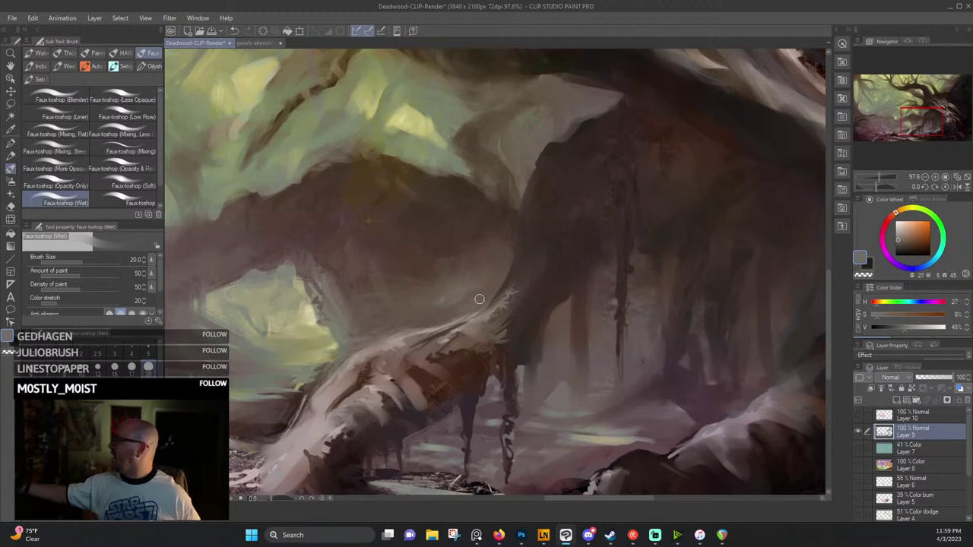
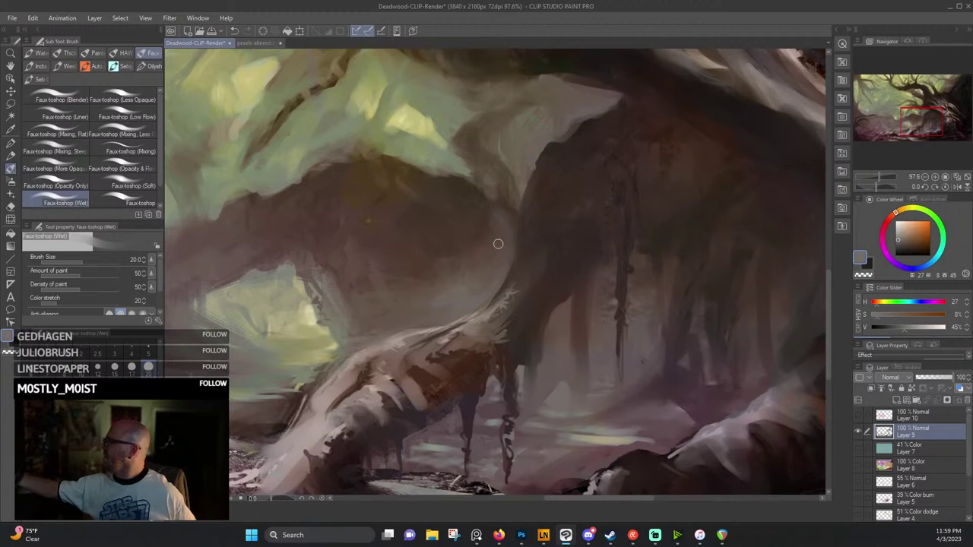
Refine the shading and edge of the dark mound behind the foreground root with browns sampled from its surface.
left_click(490, 221, "alt")
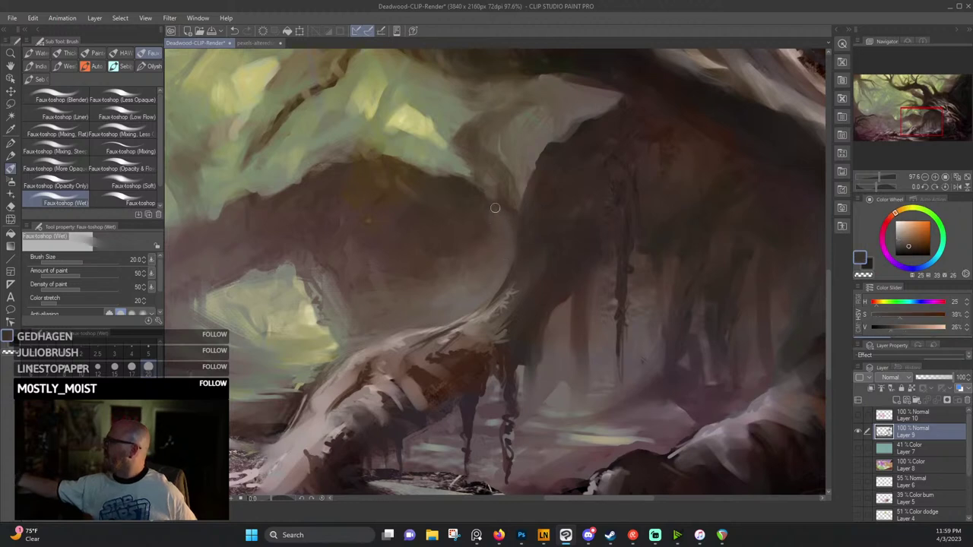
left_click(486, 259, "alt")
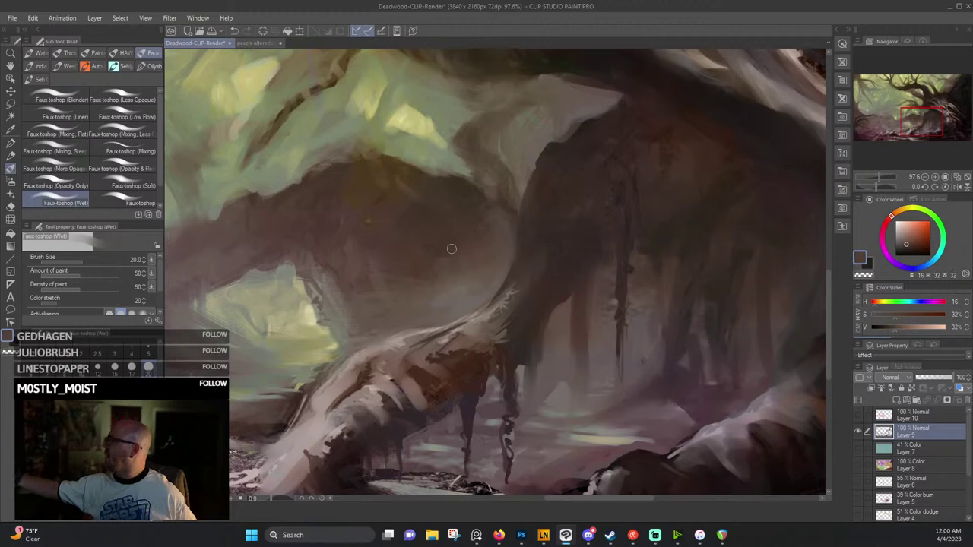
left_click(430, 266, "alt")
left_click(414, 296, "alt")
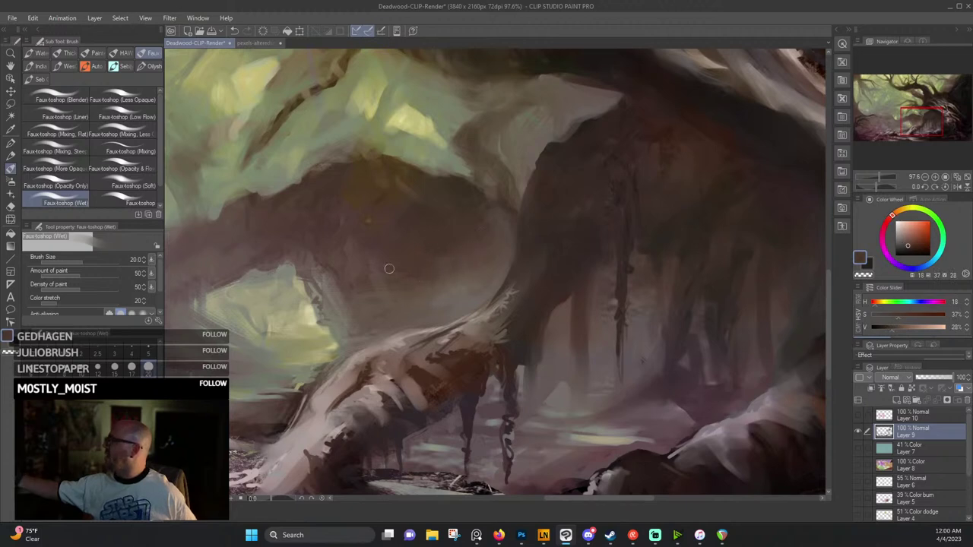
left_click(346, 326, "alt")
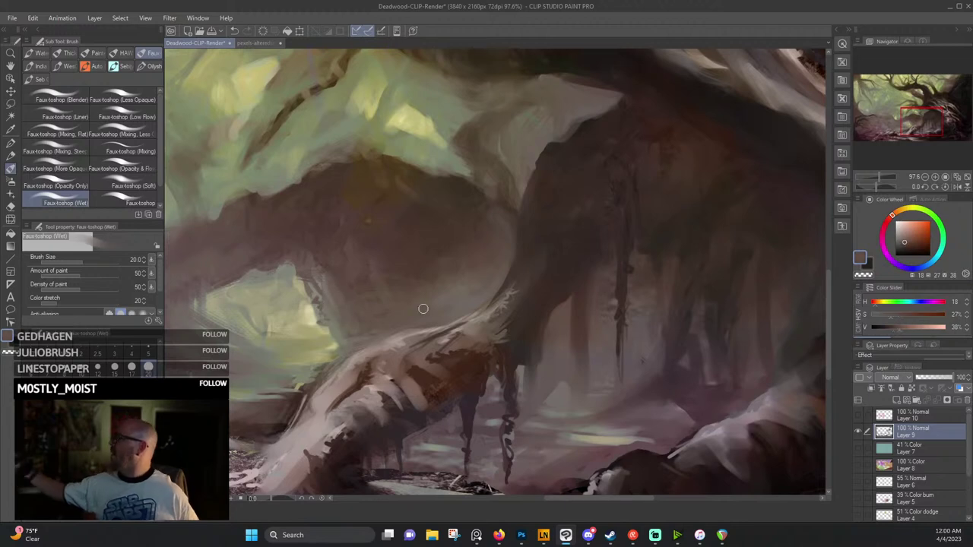
left_click(497, 210, "alt")
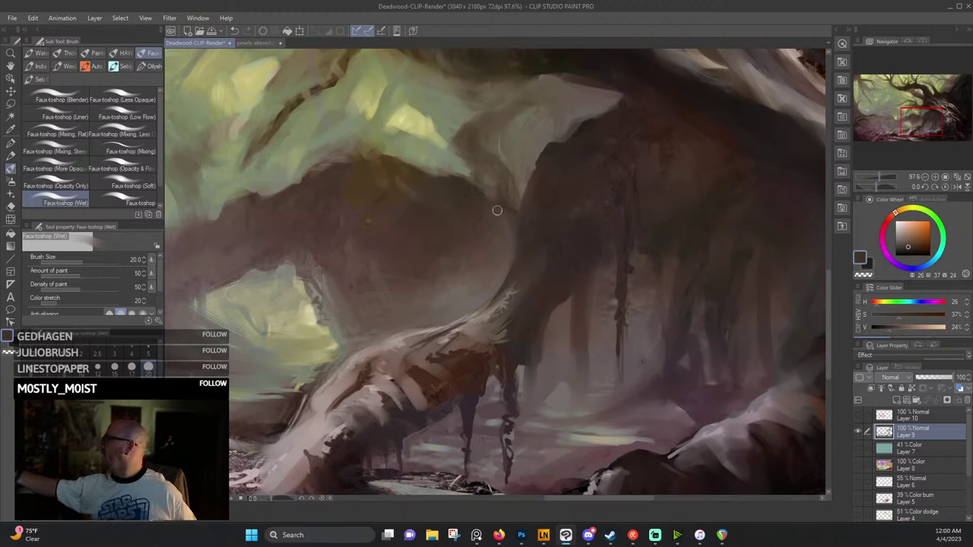
left_click(481, 211, "alt")
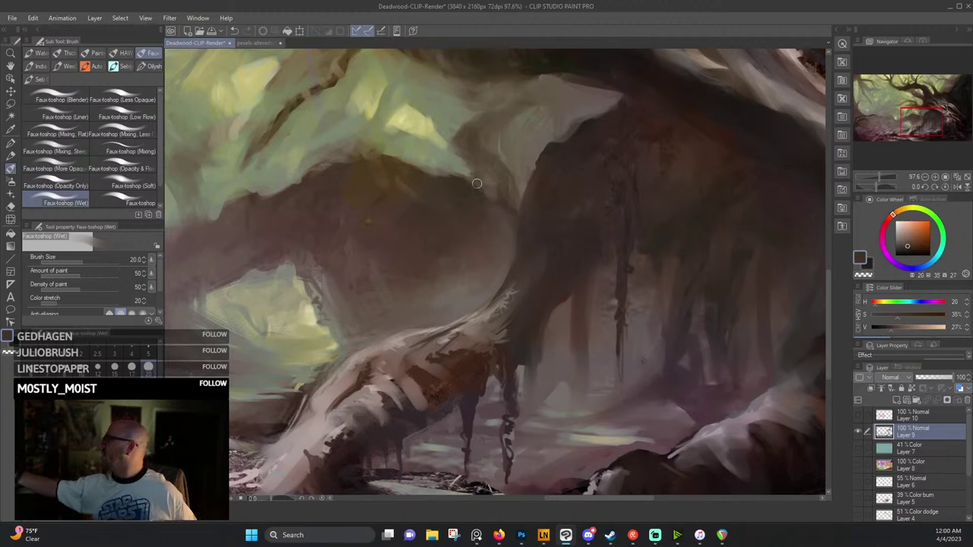
Enlarge the wet brush to 50 and smooth the mound's dark-to-hazy transition above the foreground root with sampled browns.
key("]")
key("]")
key("]")
key("]")
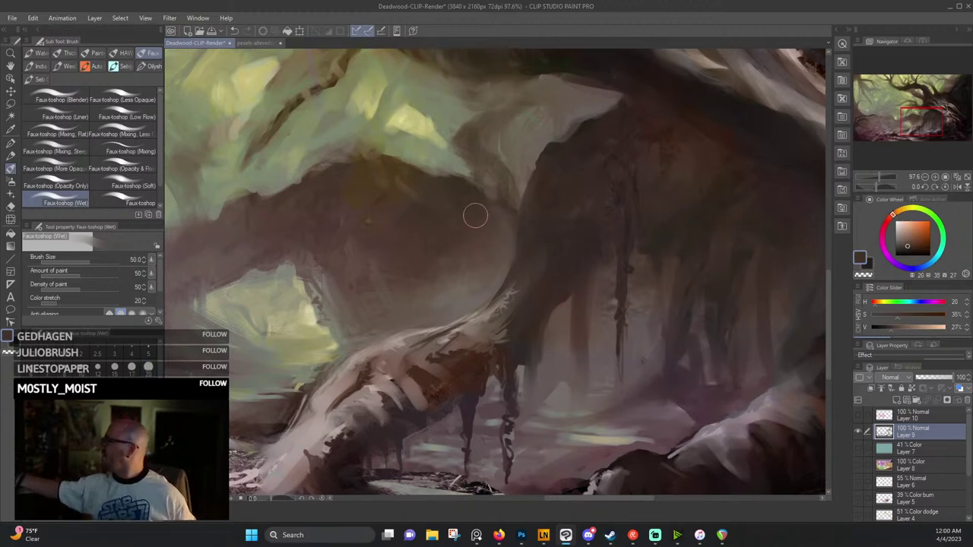
left_click(461, 230, "alt")
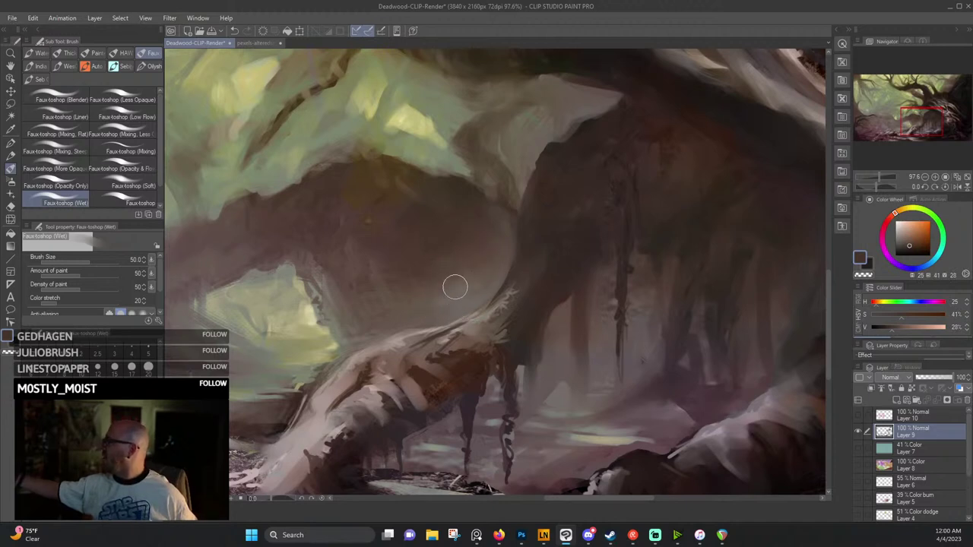
left_click(463, 268, "alt")
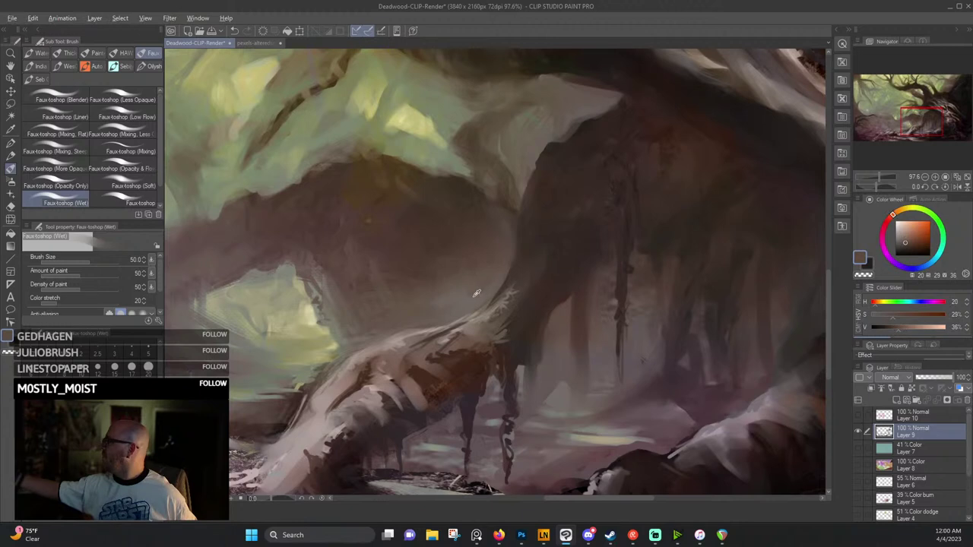
left_click(470, 296, "alt")
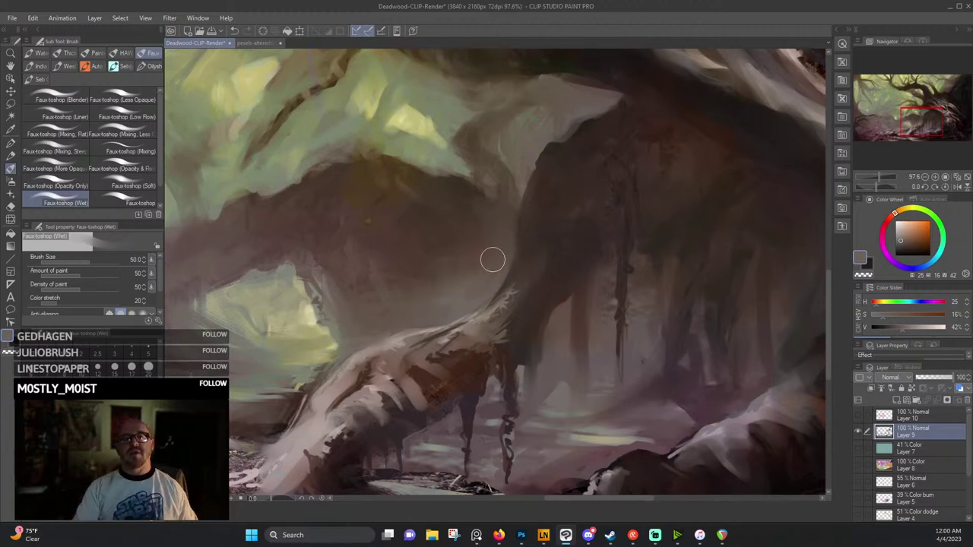
Save the Deadwood-CLIP-Render painting.
scroll(511, 196, "down", 4)
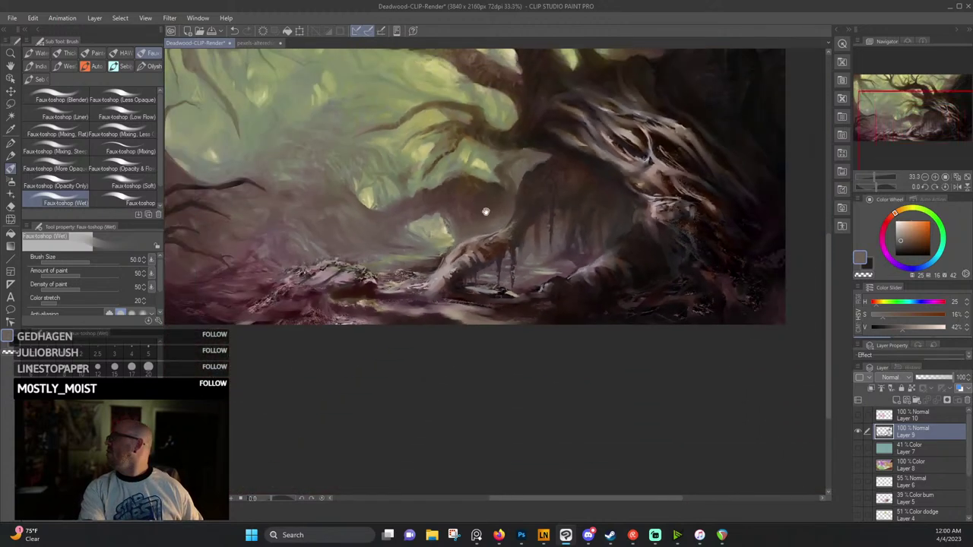
left_click_drag(484, 211, 525, 241)
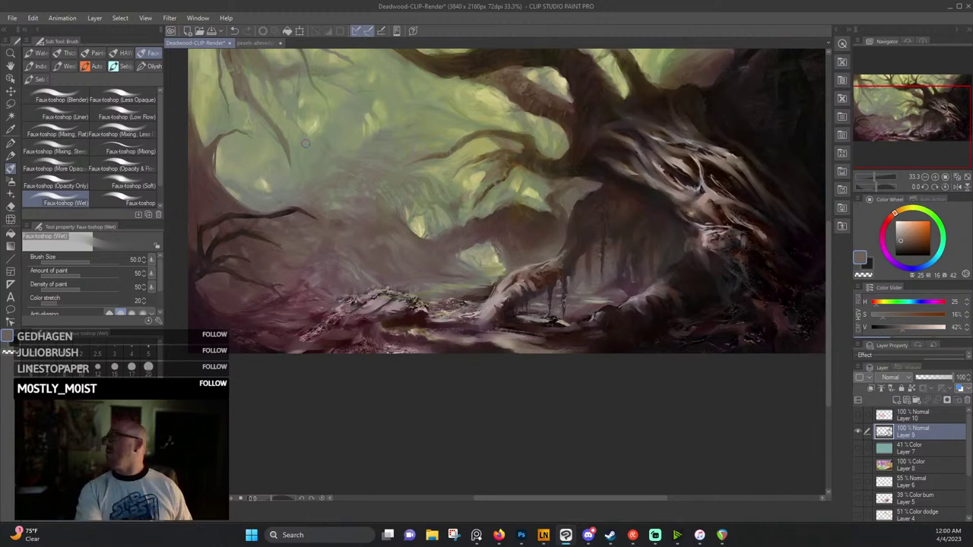
left_click(15, 17)
left_click(30, 97)
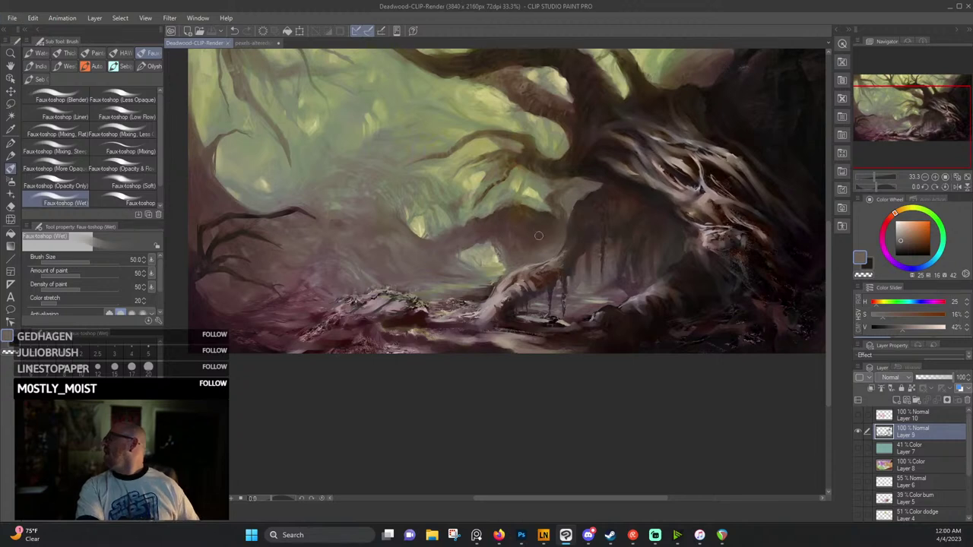
left_click_drag(564, 233, 553, 289)
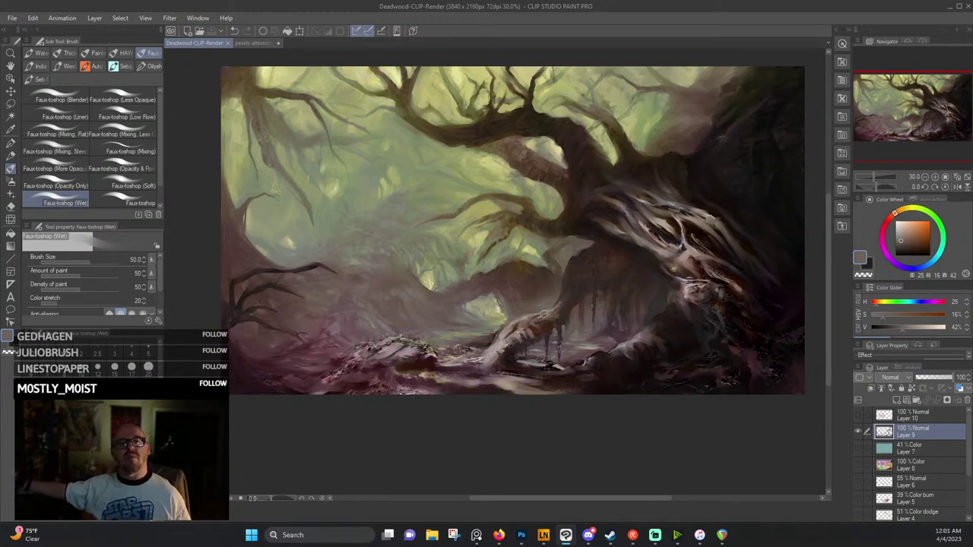
Blend sampled browns along the edge of the shadowed hollow where it meets the hazy mound under the trunk.
left_click(560, 272, "alt")
left_click(550, 272, "alt")
left_click(549, 272)
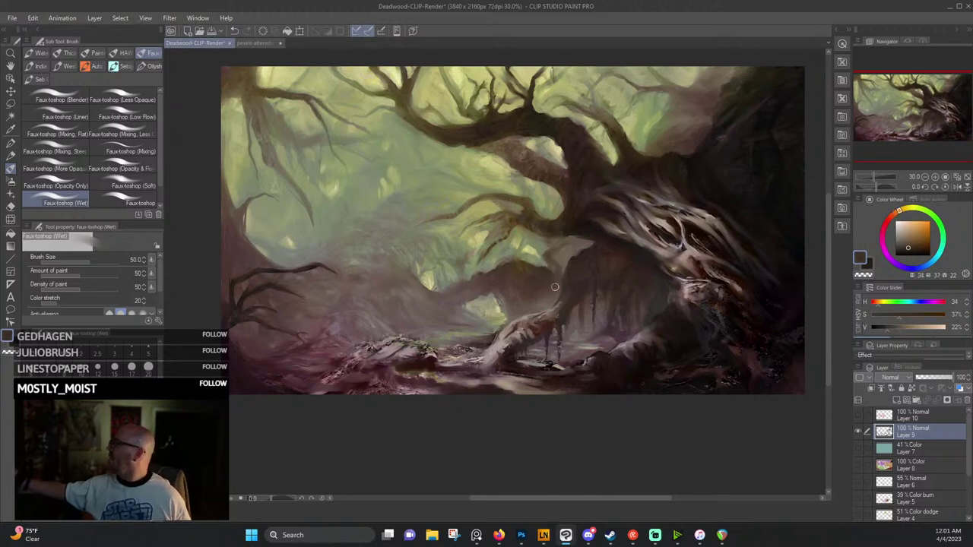
left_click(560, 271, "alt")
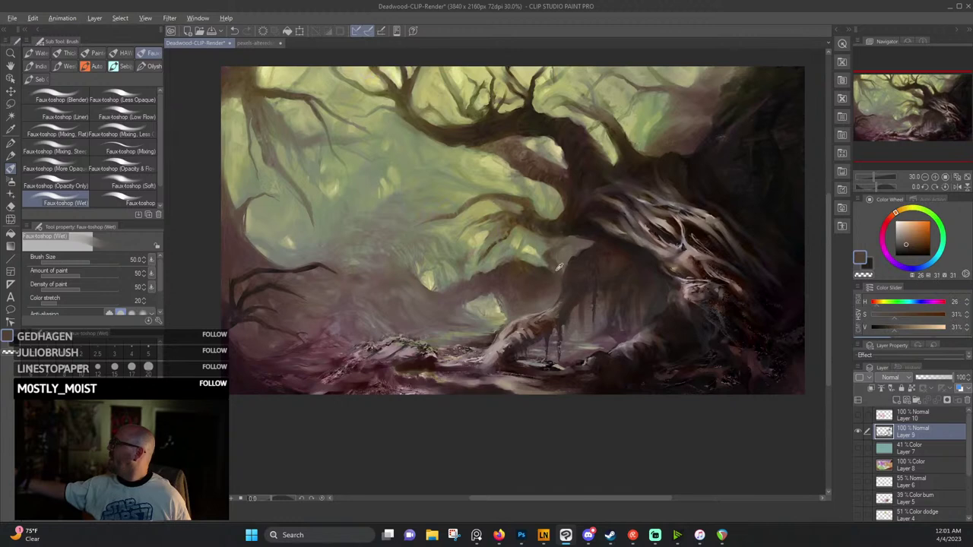
left_click(561, 266, "alt")
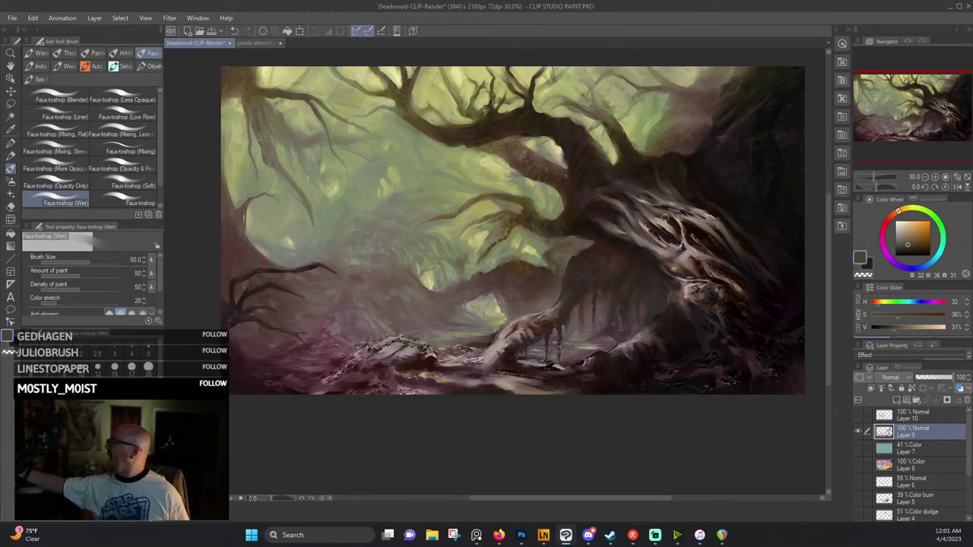
Blend sampled dark browns into the shadowed trunk base beside the low branches and the start of the pale roots.
left_click(585, 218, "alt")
left_click(577, 217, "alt")
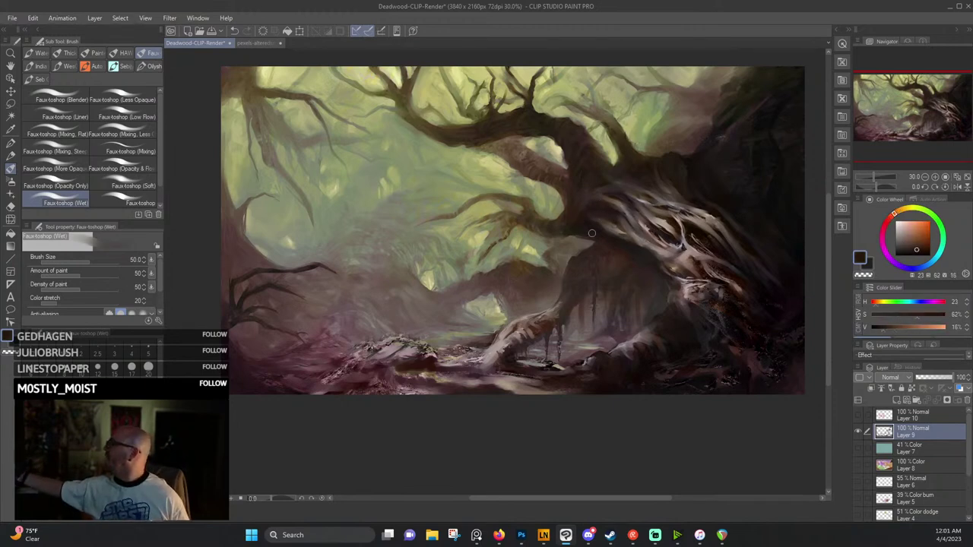
left_click(578, 212, "alt")
left_click(587, 205, "alt")
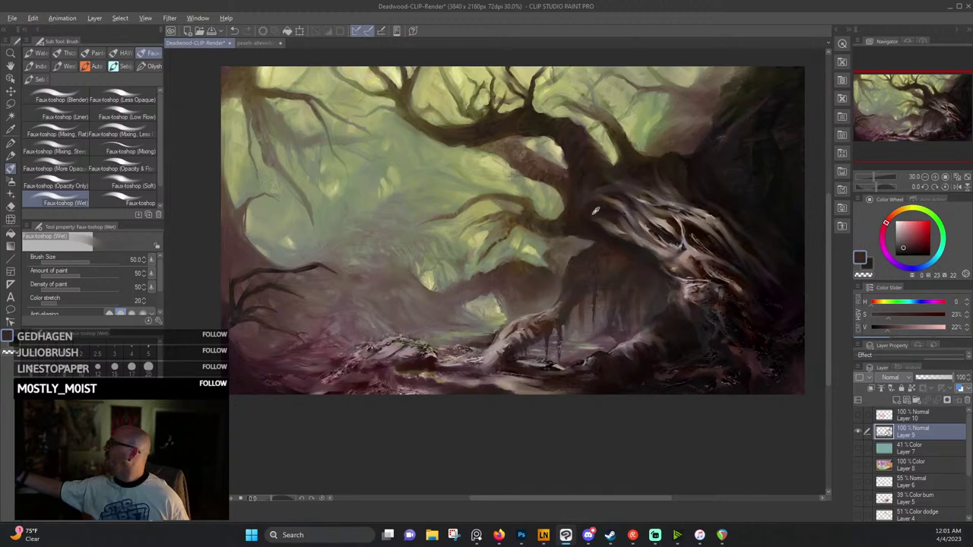
left_click(594, 213, "alt")
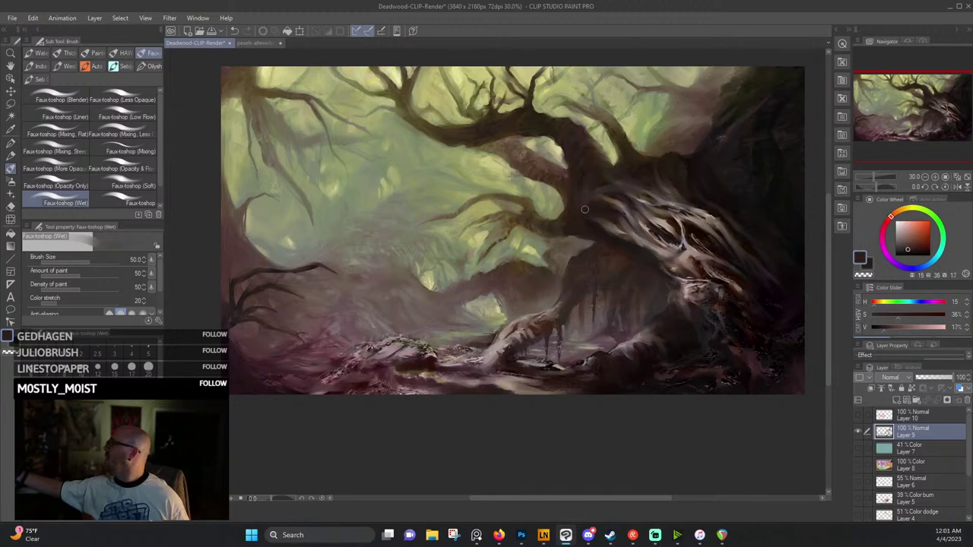
left_click(597, 194, "alt")
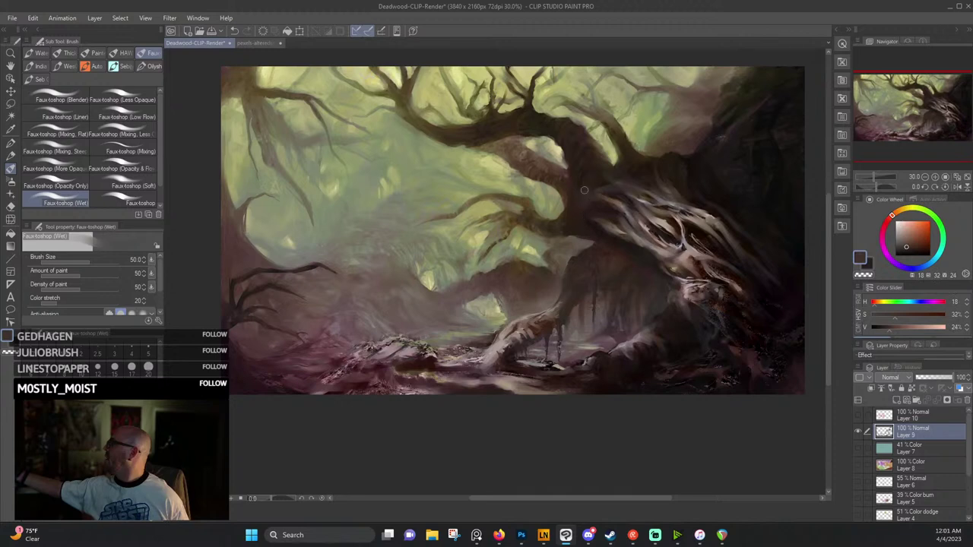
Soften the upper ends of the pale trunk roots with sampled grey-browns and dark browns.
left_click(620, 204, "alt")
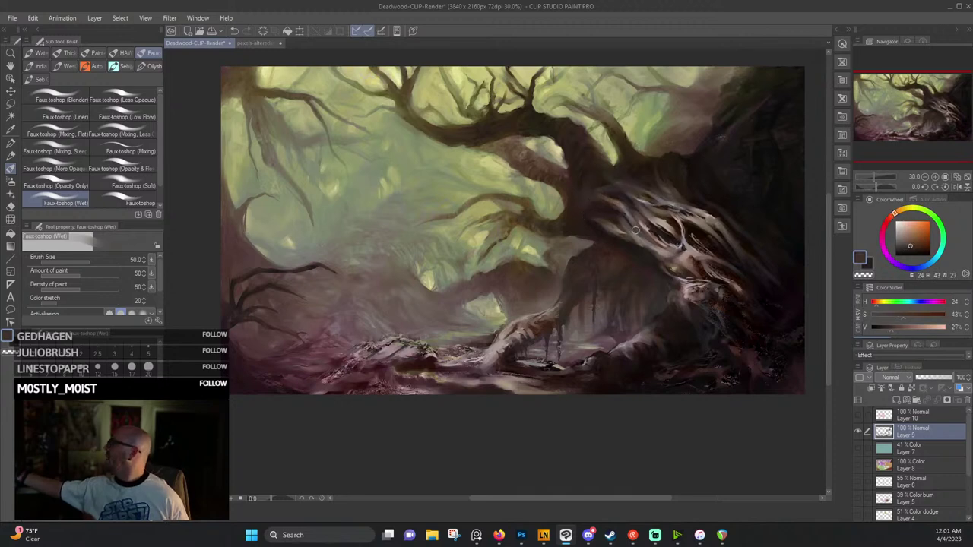
left_click(619, 207, "alt")
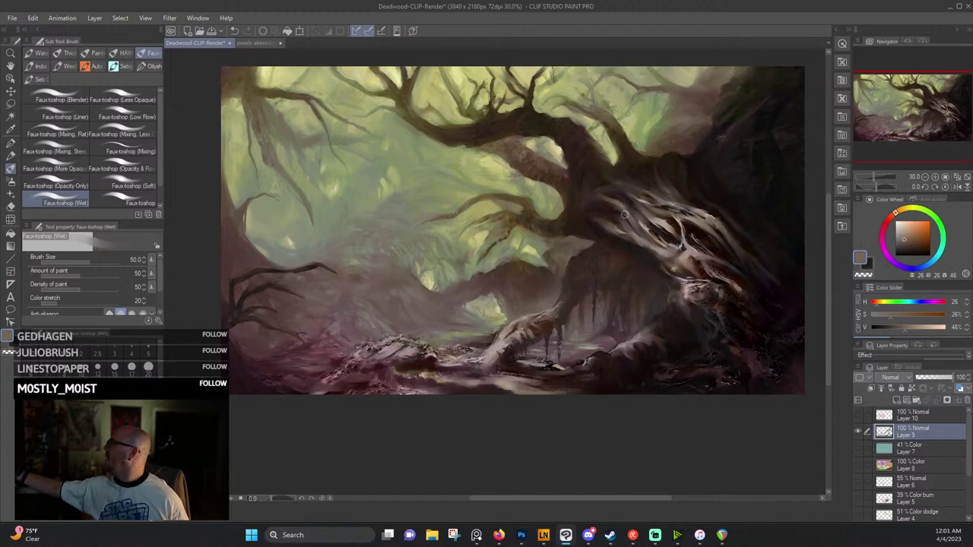
left_click(620, 206, "alt")
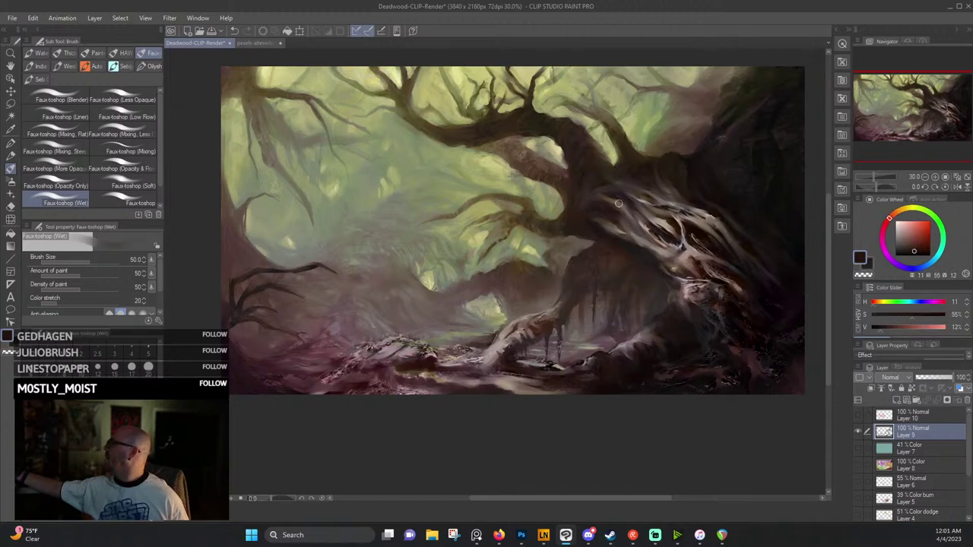
left_click(637, 228, "alt")
Touch up the pale strands and dark gaps around the forked root on the trunk with sampled tones.
left_click_drag(705, 241, 593, 264)
left_click(574, 266, "alt")
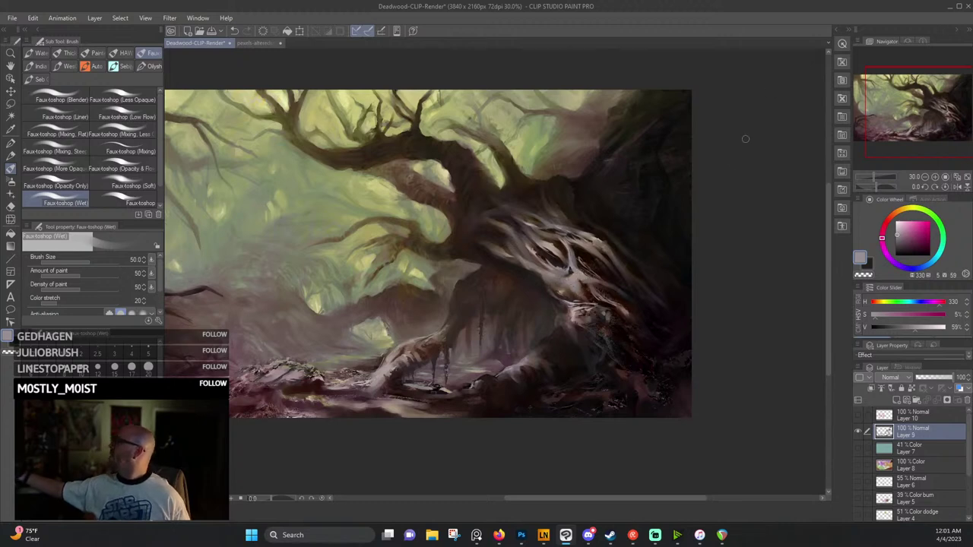
left_click(604, 264, "alt")
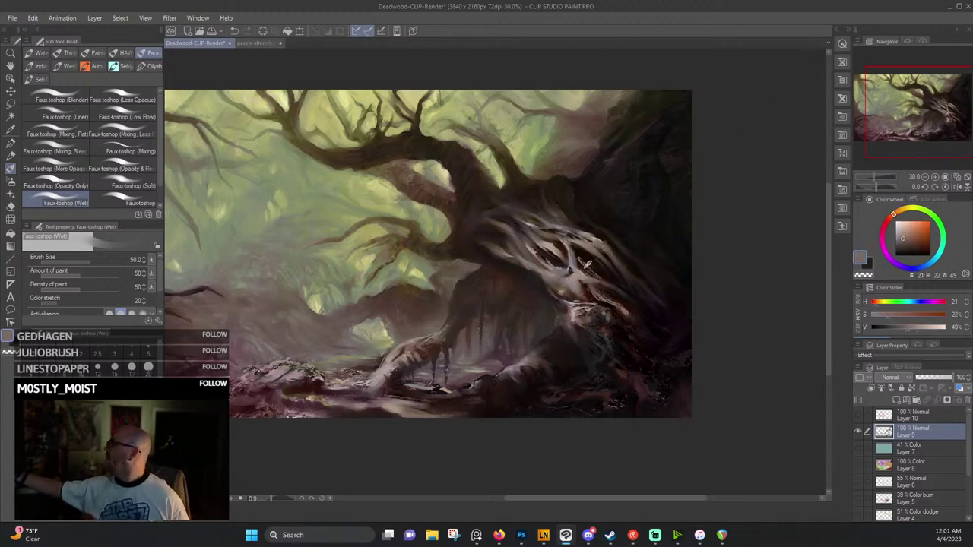
left_click(598, 275, "alt")
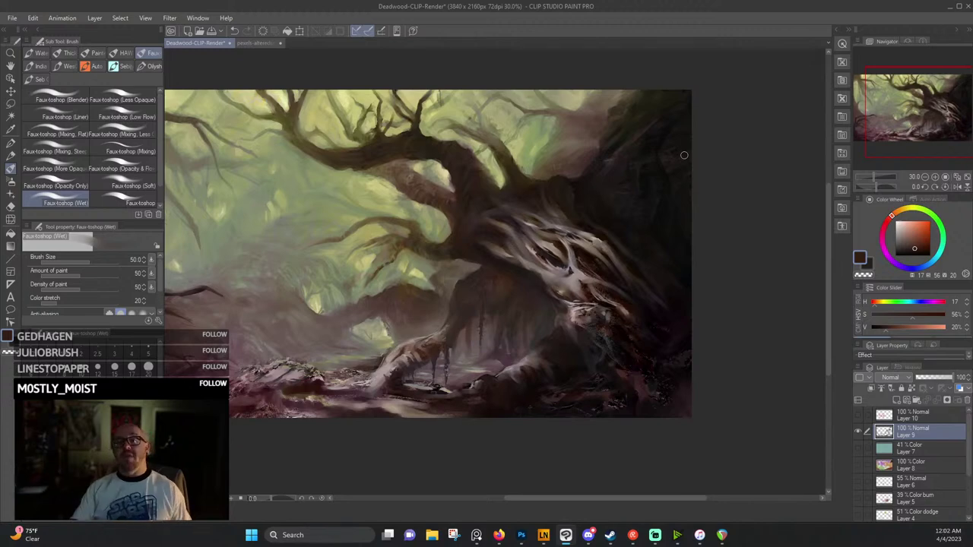
Reduce the wet brush to 17 and paint sampled near-black browns into the hollow beside the trunk's forked root.
scroll(681, 159, "up", 1)
scroll(495, 272, "up", 4)
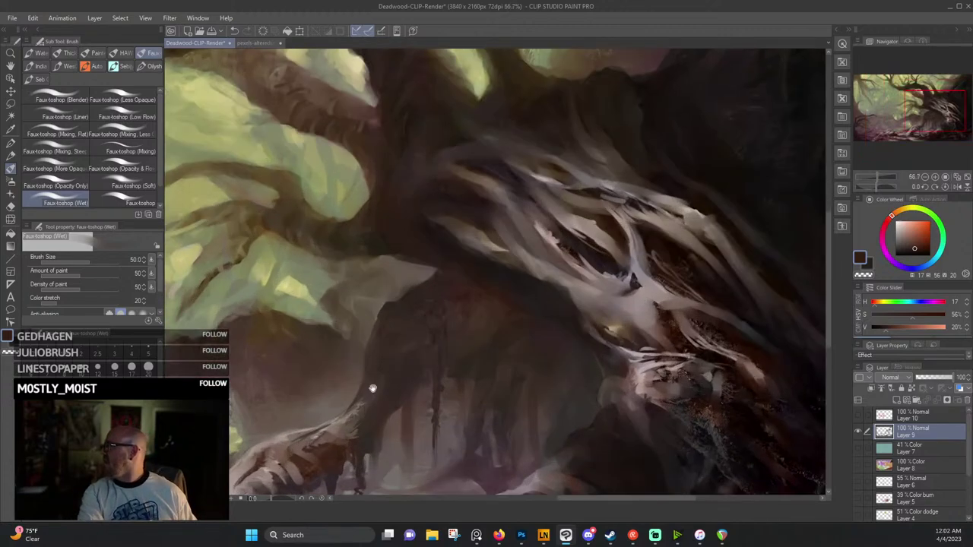
left_click_drag(372, 389, 476, 321)
left_click_drag(583, 232, 165, 328)
scroll(395, 218, "up", 1)
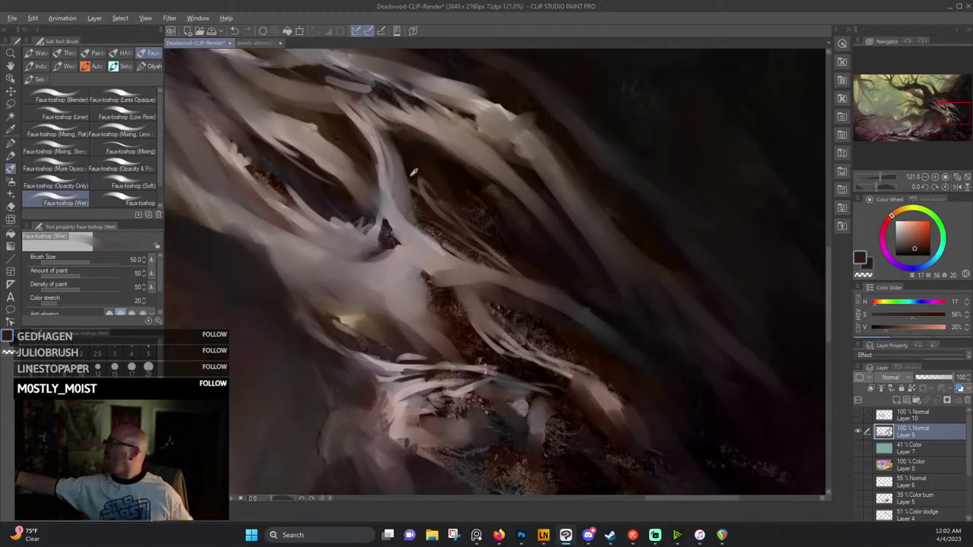
left_click(413, 171, "alt")
key("bracketleft")
key("bracketleft")
key("bracketleft")
key("bracketleft")
key("bracketleft")
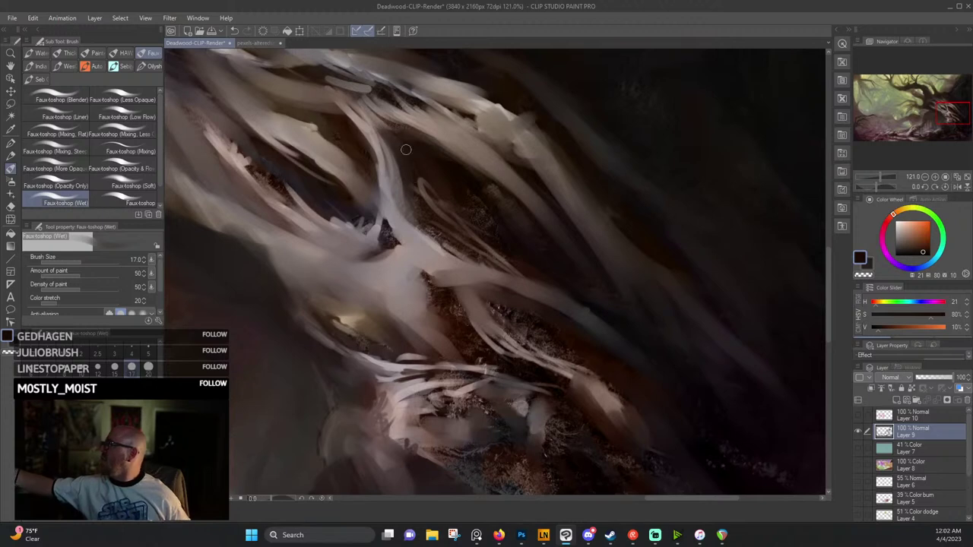
left_click(466, 170, "alt")
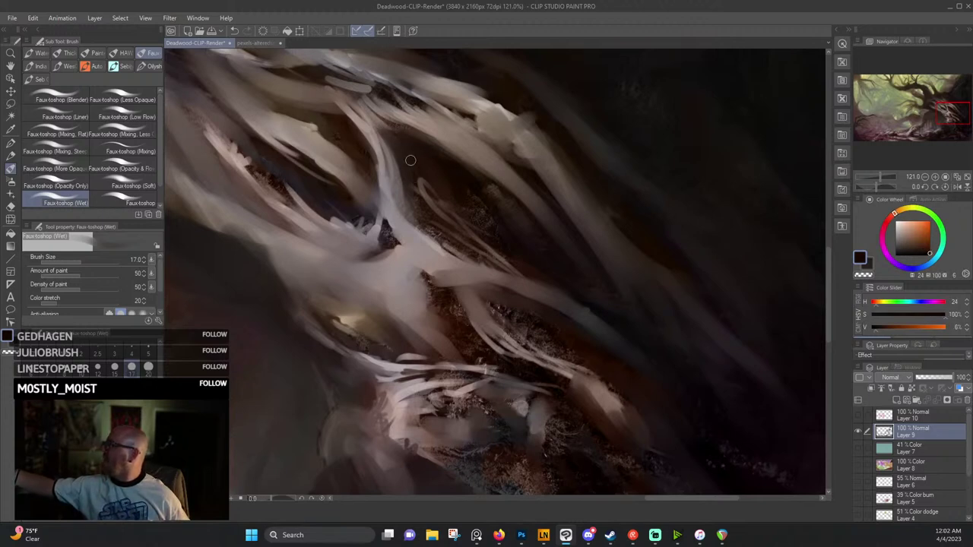
left_click(411, 160, "alt")
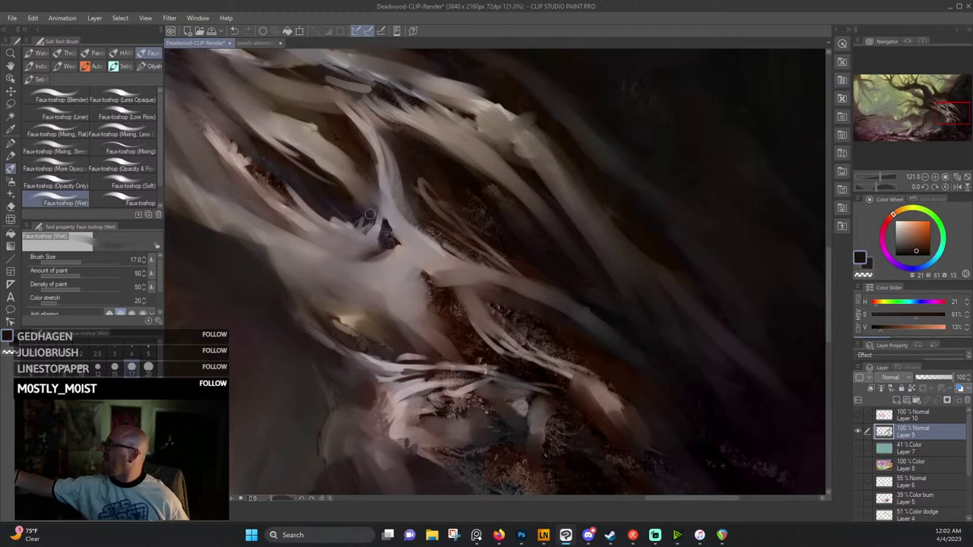
Refine the shadow inside the root fork and paint over the dark patch at its junction with sampled root tones.
left_click(351, 205, "alt")
left_click(367, 179, "alt")
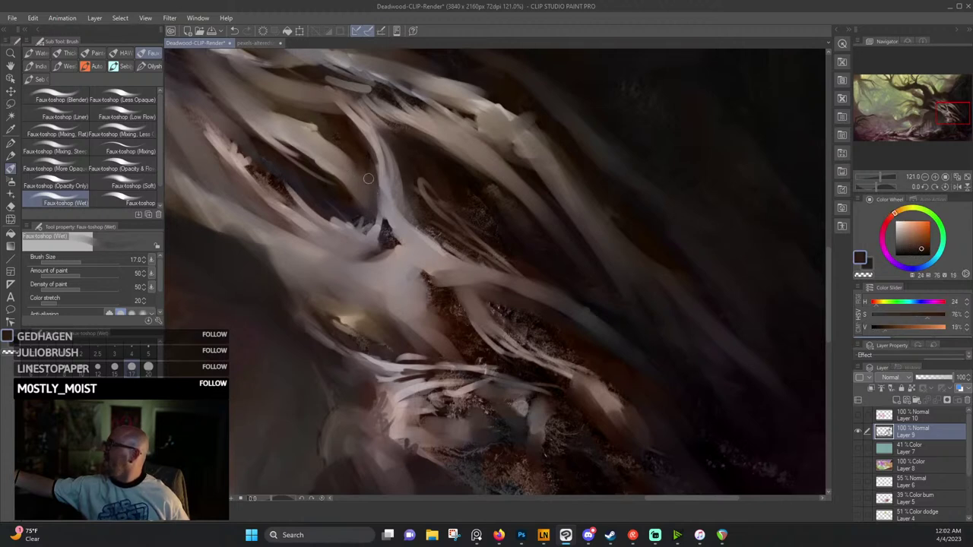
left_click(360, 183, "alt")
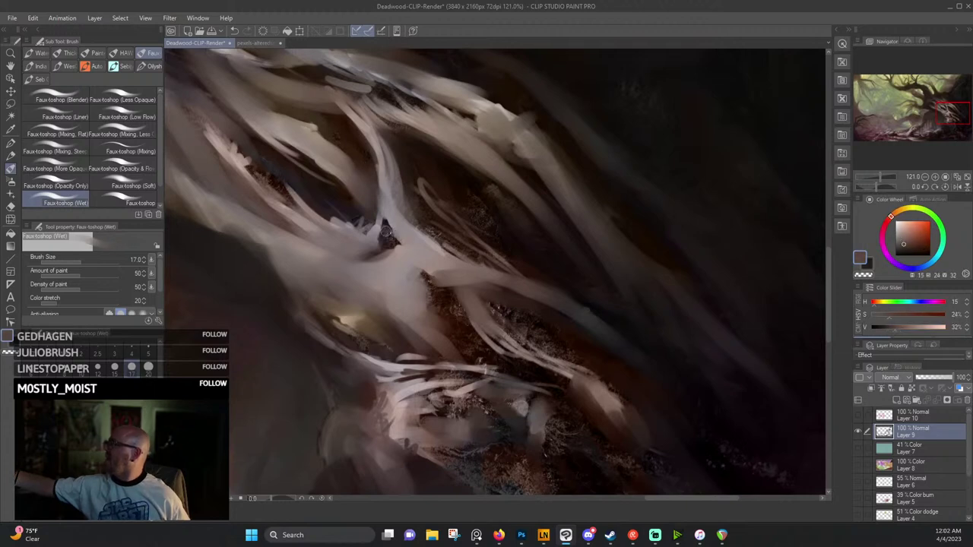
left_click(388, 209, "alt")
left_click_drag(384, 217, 403, 248)
left_click(397, 180, "alt")
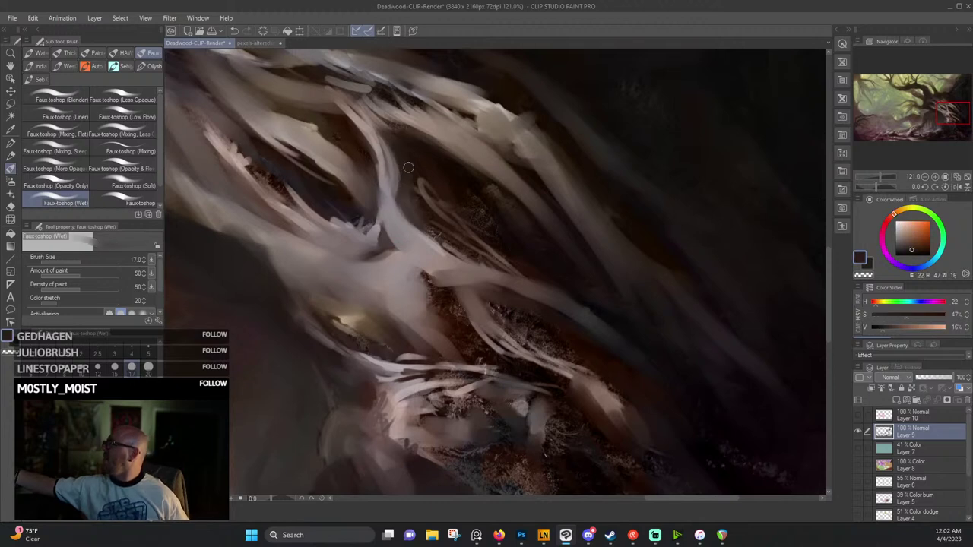
Reshape the upper end of the forked root with sampled pale tones so it merges into the long root above.
left_click(377, 139, "alt")
left_click_drag(344, 108, 379, 184)
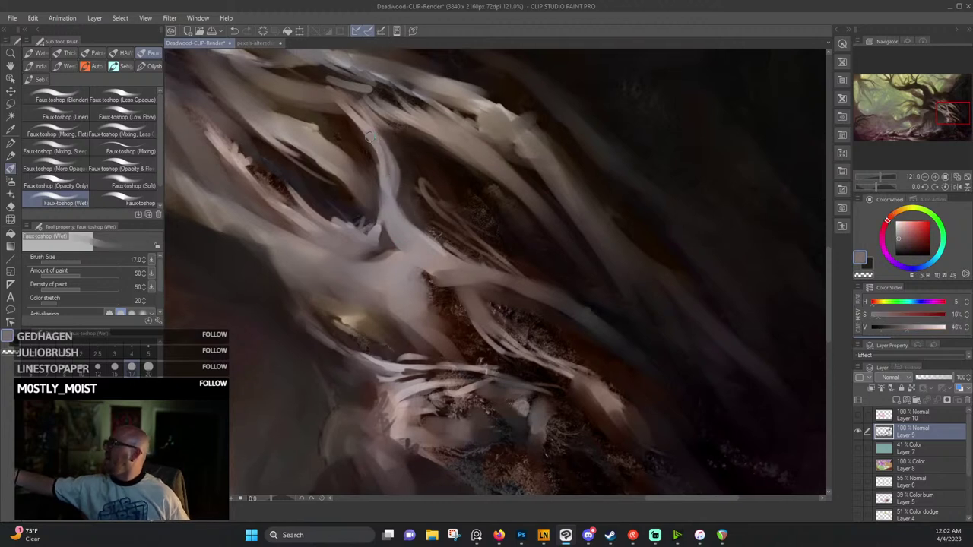
left_click(373, 132, "alt")
mouse_move(373, 140)
left_mouse_down()
mouse_move(322, 98)
mouse_move(499, 238)
left_mouse_up()
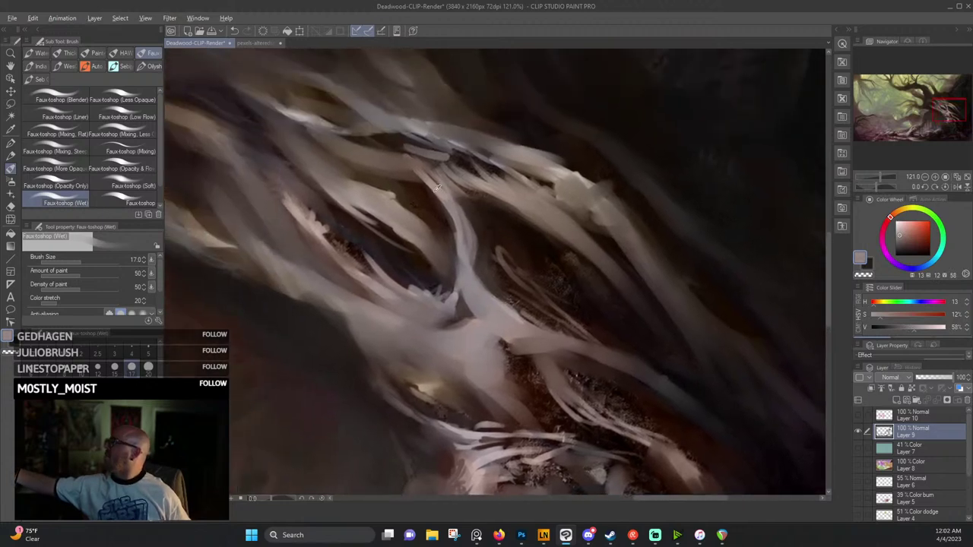
left_click(435, 195, "alt")
mouse_move(435, 195)
left_mouse_down()
mouse_move(398, 165)
mouse_move(433, 194)
mouse_move(354, 152)
mouse_move(463, 184)
left_mouse_up()
left_click(462, 162, "alt")
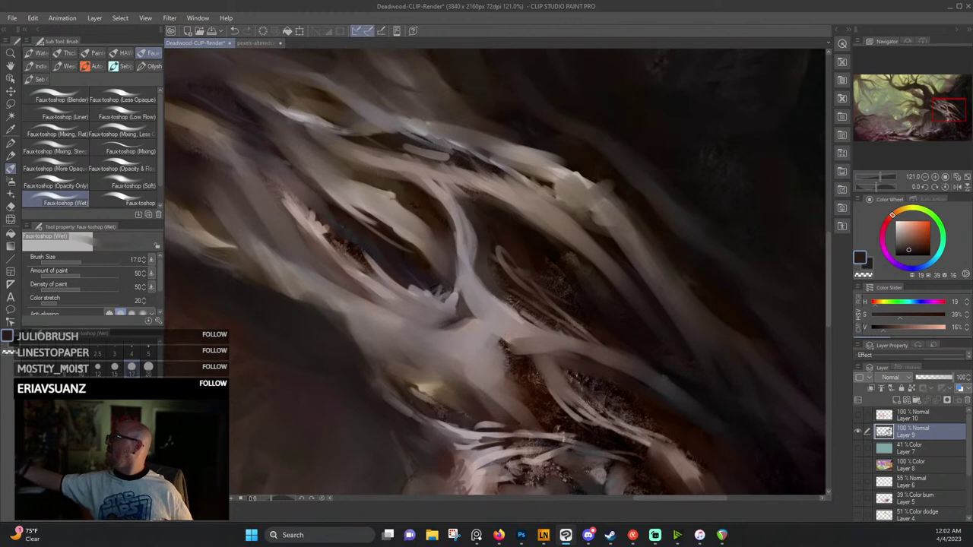
Smooth the broken highlights along the uppermost long root with sampled grey-browns and dark edge tones.
left_click(387, 141, "alt")
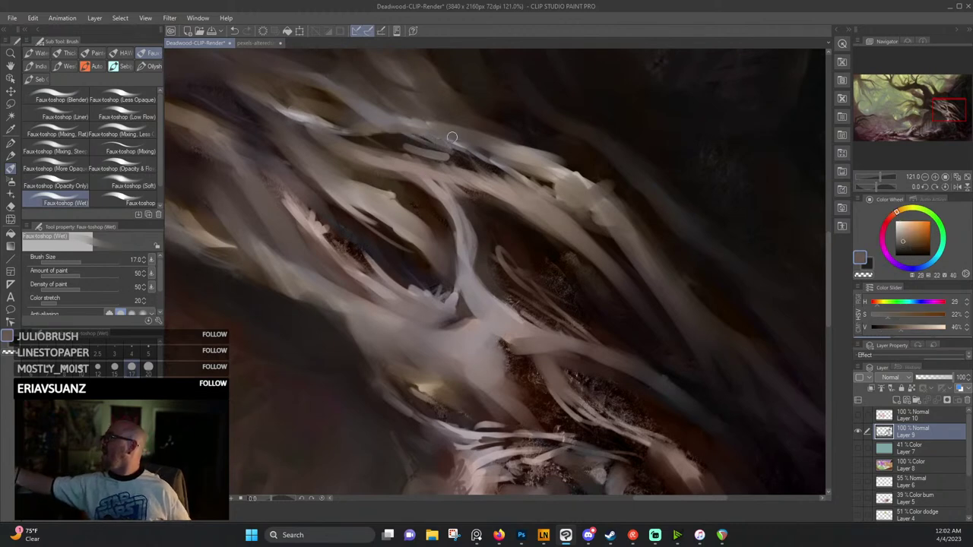
left_click(420, 120, "alt")
left_click(482, 138, "alt")
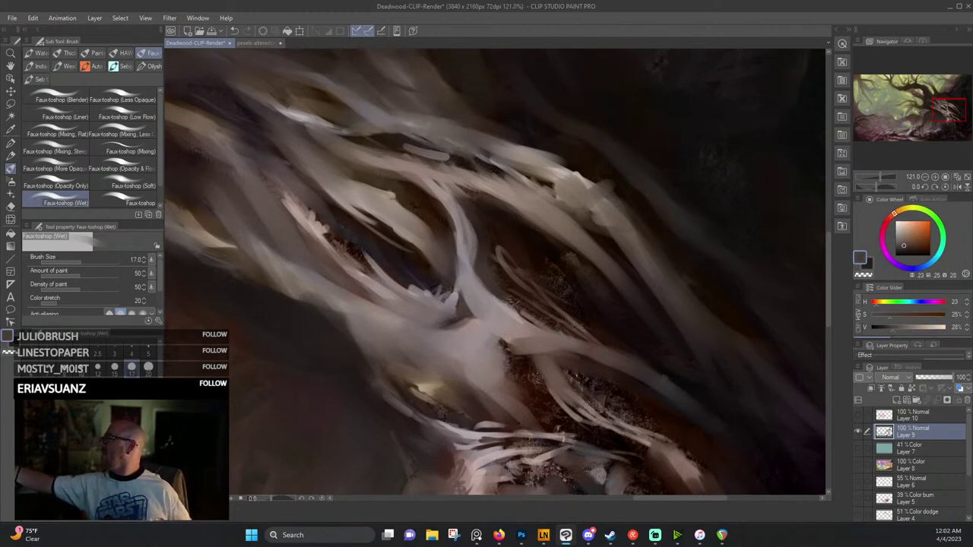
left_click(515, 130, "alt")
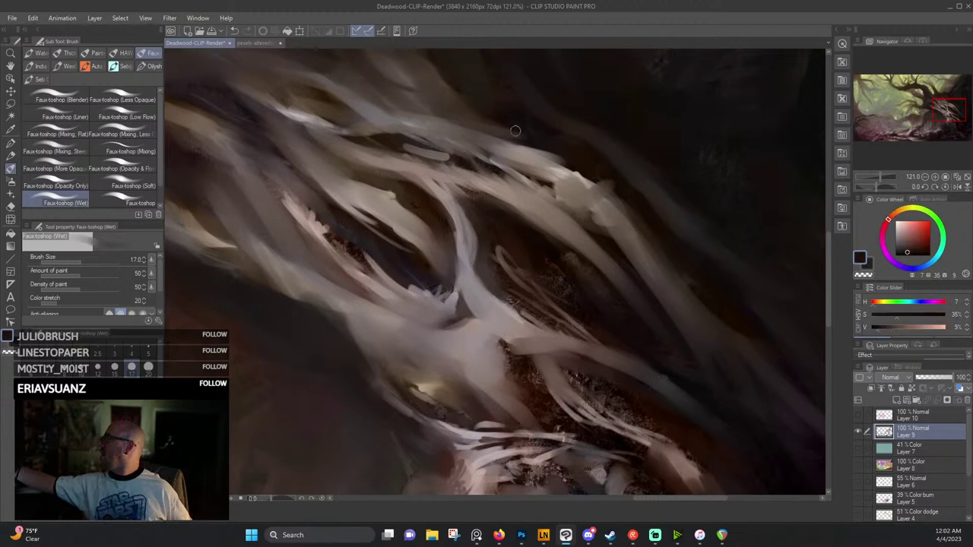
Clean up the edges around the knobbly bend in the upper root and darken the hollow beside the fork with sampled browns.
left_click(586, 178, "alt")
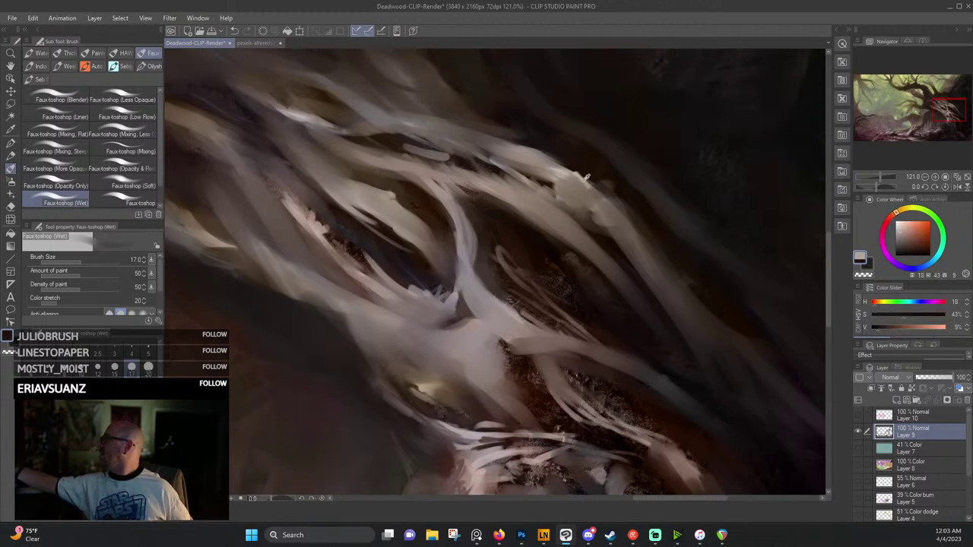
left_click(573, 196, "alt")
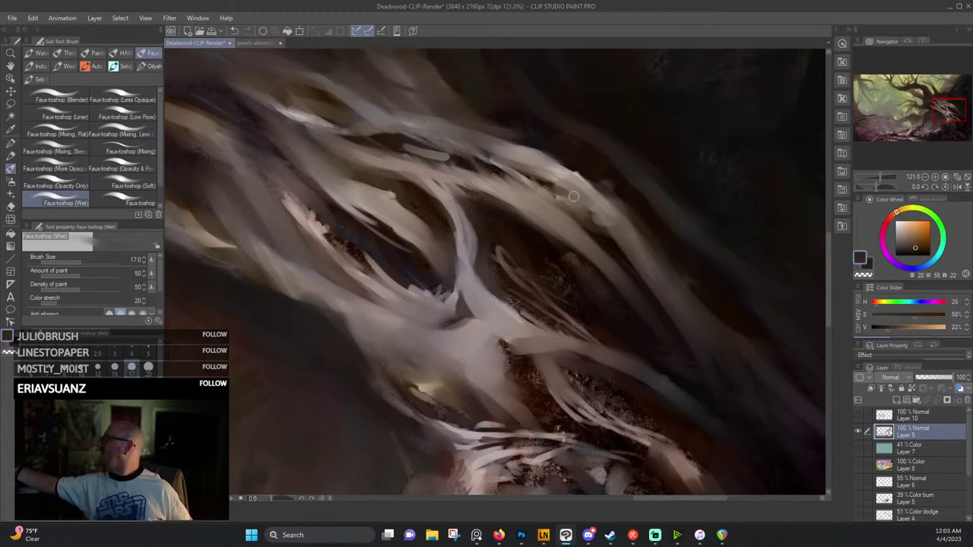
left_click(591, 225, "alt")
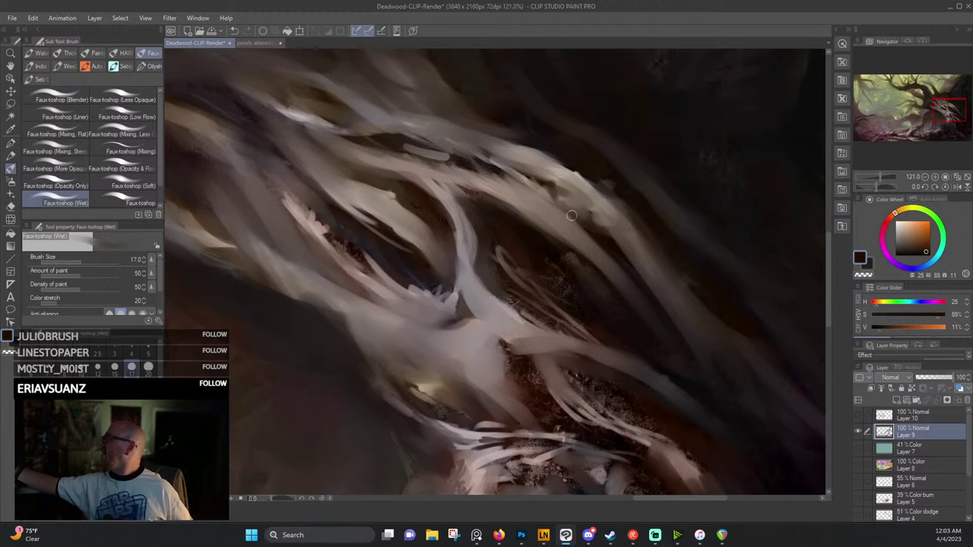
left_click(538, 245, "alt")
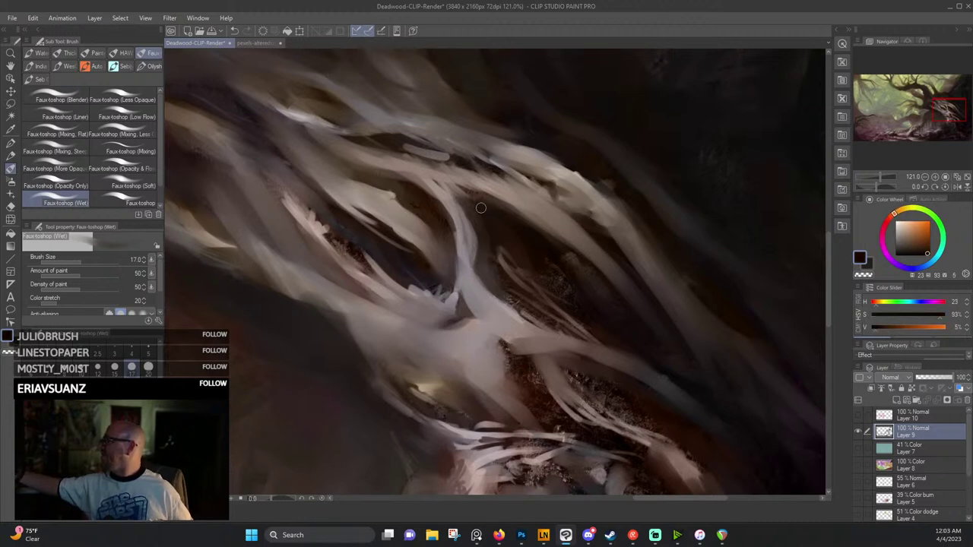
mouse_move(495, 255)
left_mouse_down()
mouse_move(518, 289)
mouse_move(502, 252)
left_mouse_up()
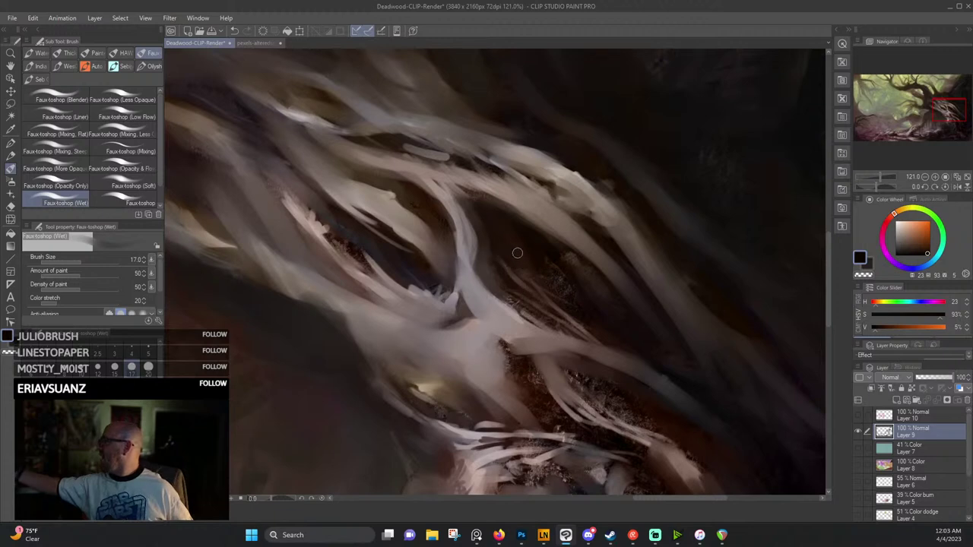
Deepen the hollow behind the fork with sampled dark browns and sharpen the edge of the pink root bordering it.
left_click(417, 259, "alt")
left_click(342, 218, "alt")
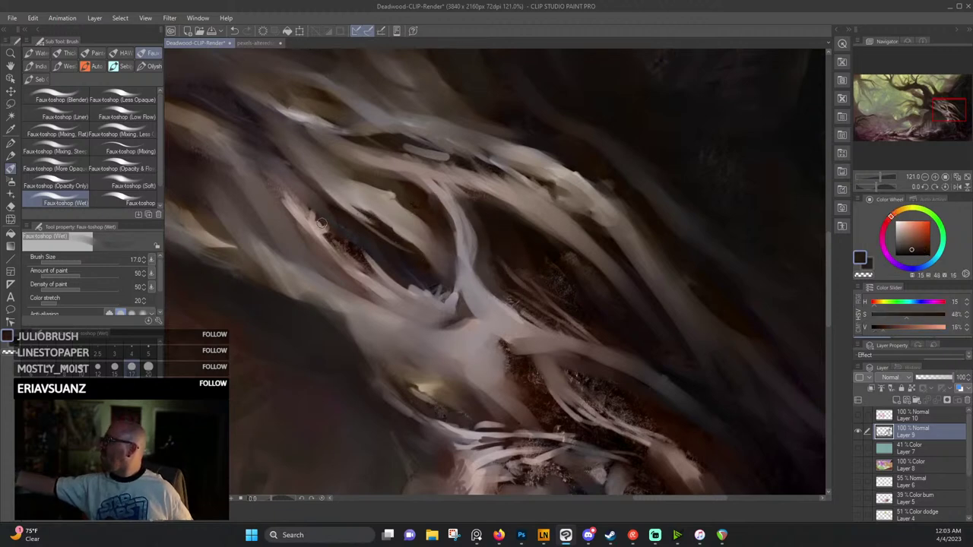
left_click_drag(323, 224, 294, 193)
mouse_move(350, 244)
left_mouse_down()
mouse_move(375, 276)
mouse_move(363, 271)
mouse_move(363, 260)
mouse_move(415, 306)
mouse_move(374, 244)
mouse_move(408, 286)
mouse_move(442, 277)
left_mouse_up()
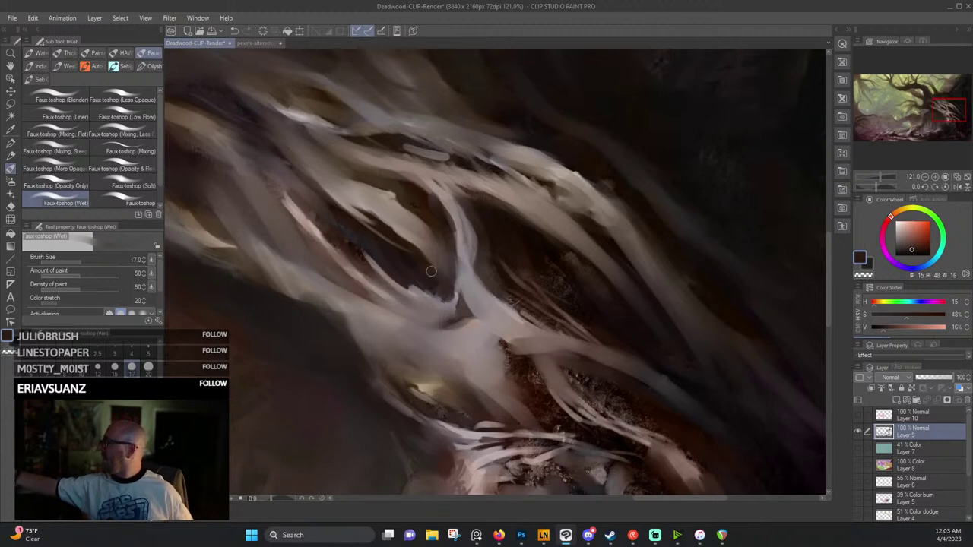
left_click(395, 252, "alt")
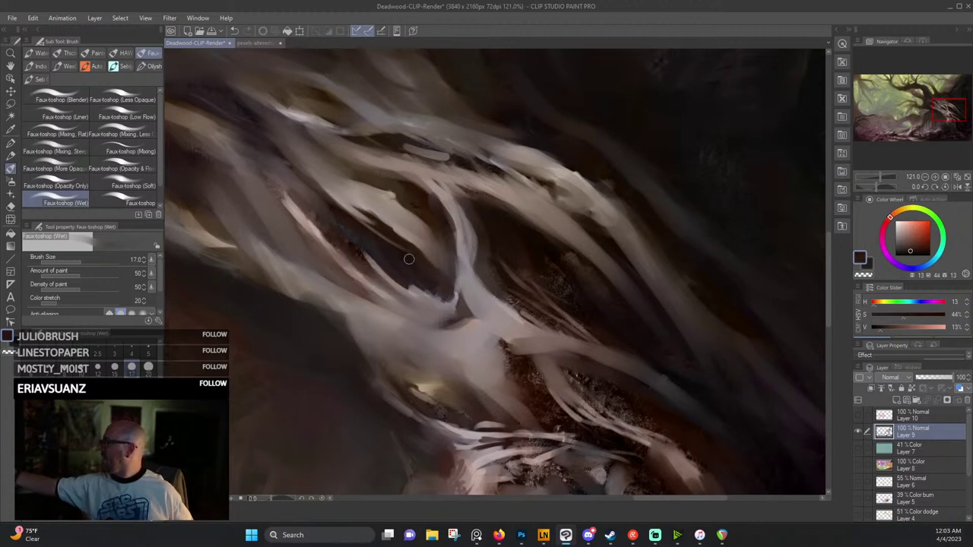
Reshape the dark notch at the base of the fork into a small rounded hollow with sampled greys.
left_click(464, 304, "alt")
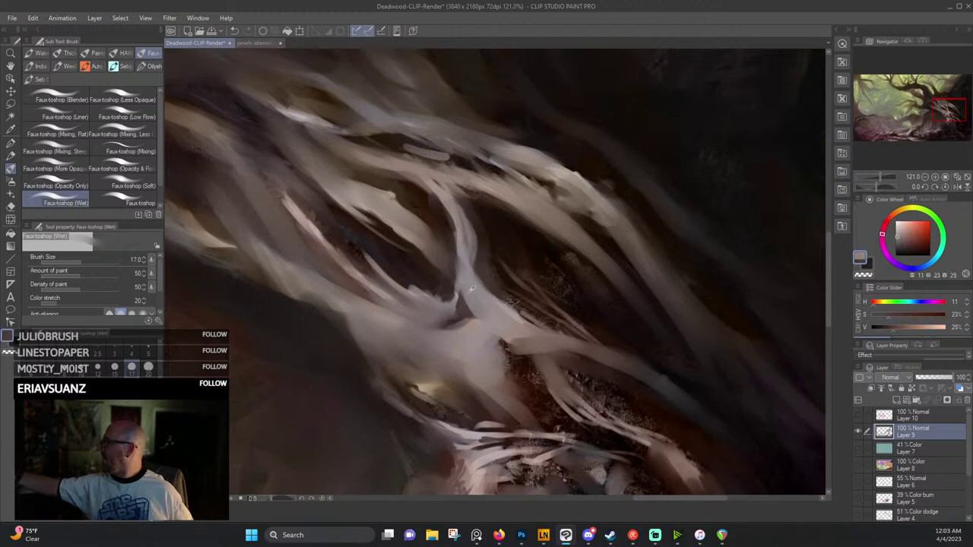
left_click(448, 323, "alt")
mouse_move(469, 315)
left_mouse_down()
mouse_move(452, 327)
mouse_move(475, 313)
left_mouse_up()
left_click(463, 313, "alt")
Smooth the pale trunk mass below the fork with sampled pinkish greys and define its edge against the red-brown hollow.
left_click_drag(579, 253, 543, 295)
left_click_drag(441, 366, 326, 272)
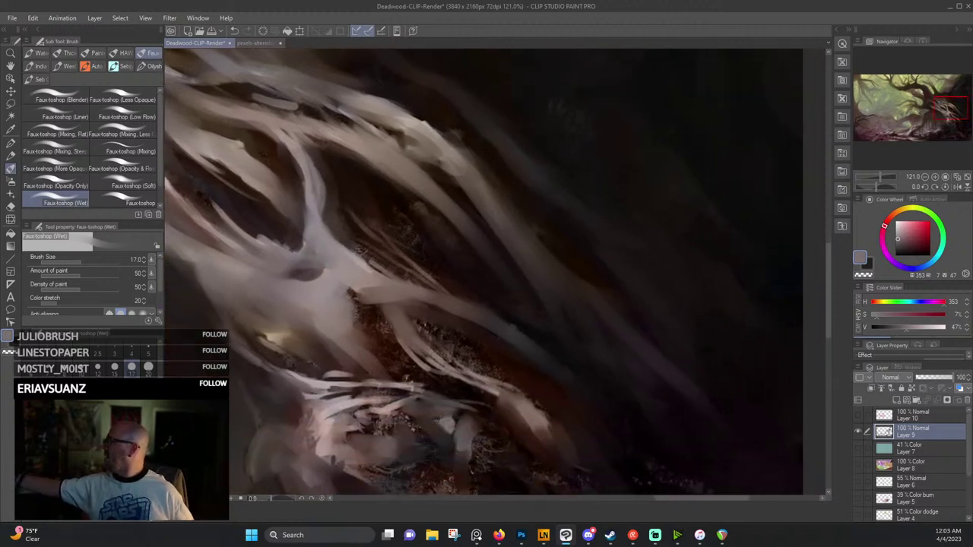
left_click(364, 283, "alt")
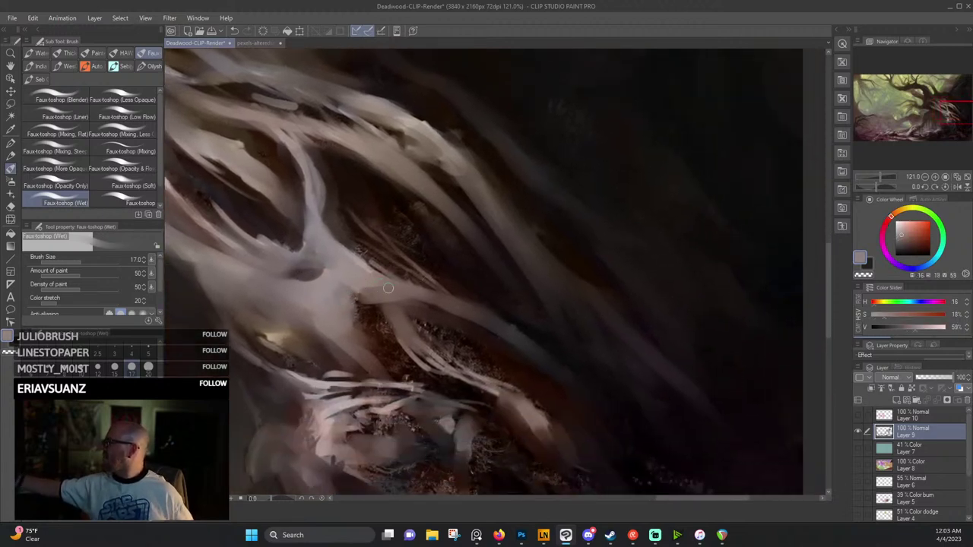
left_click(320, 294, "alt")
mouse_move(348, 346)
left_mouse_down()
mouse_move(330, 331)
mouse_move(346, 348)
left_mouse_up()
left_click(343, 349, "alt")
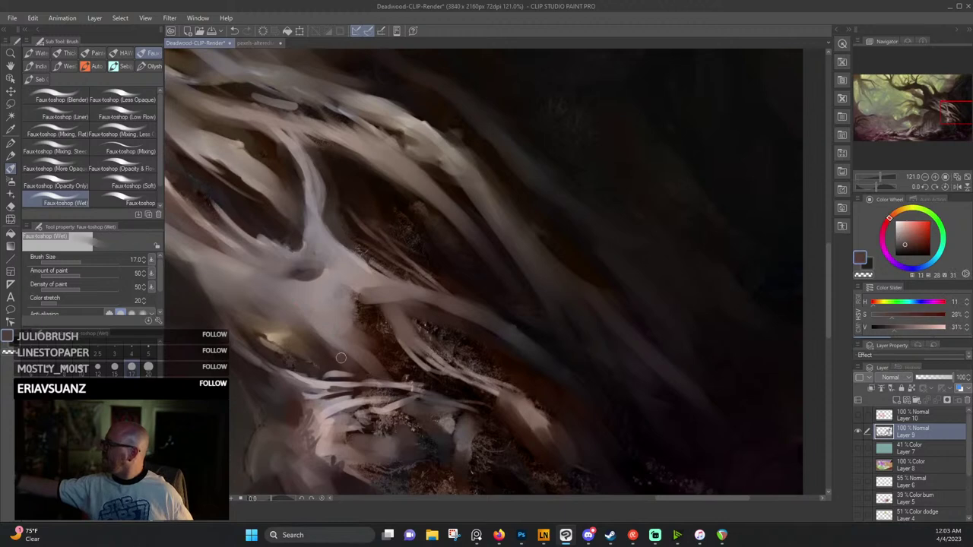
left_click(297, 307, "alt")
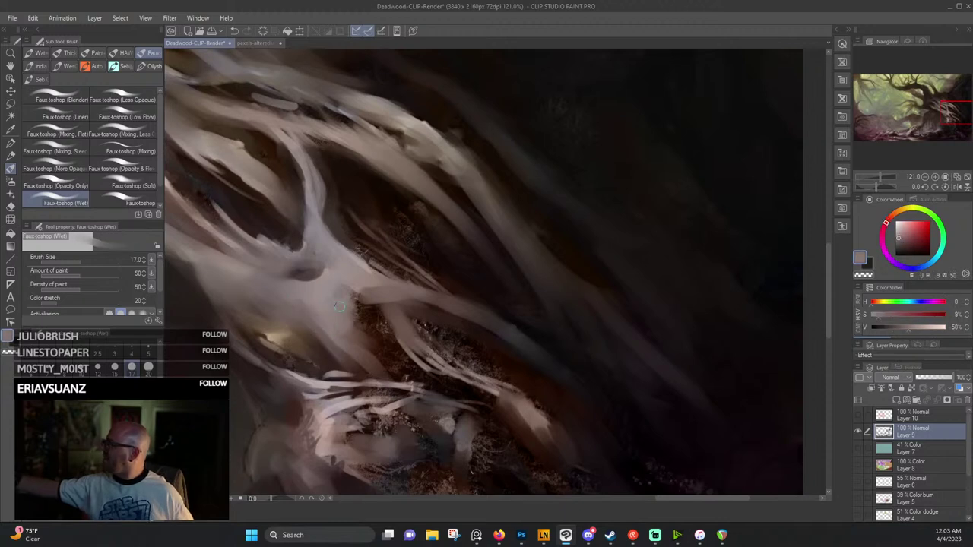
left_click(349, 314, "alt")
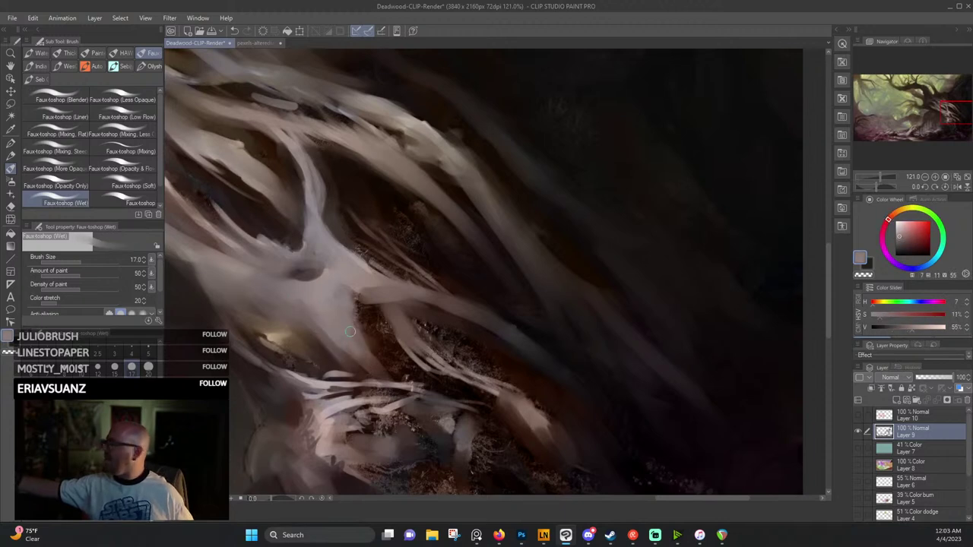
left_click(343, 278, "alt")
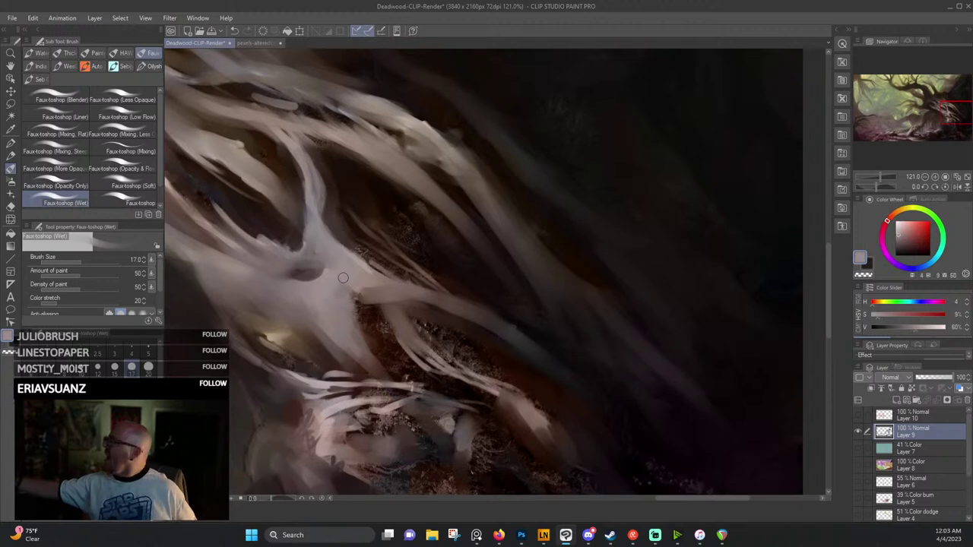
left_click(329, 270, "alt")
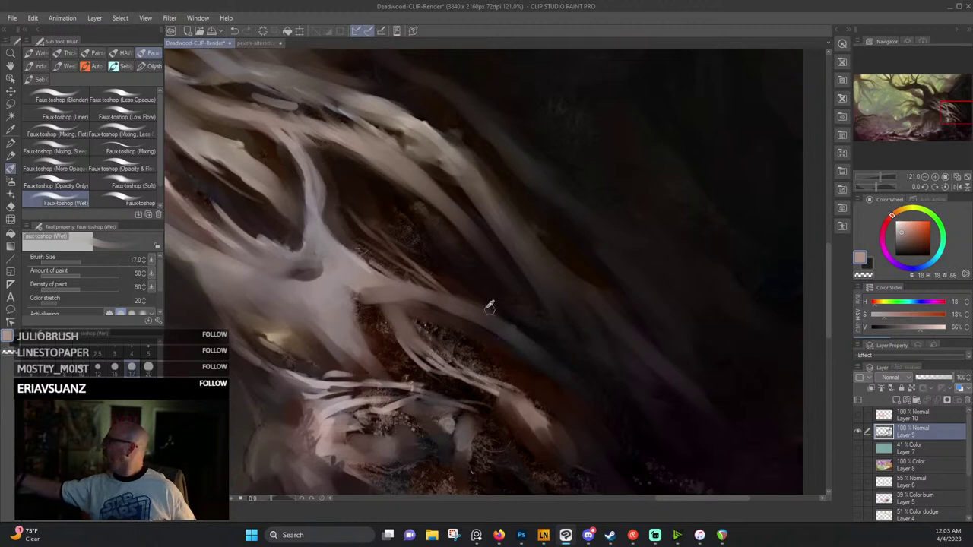
Refine the shaded side of the upper root's bend with sampled dark brown and tan tones.
left_click(552, 356, "alt")
mouse_move(511, 321)
left_mouse_down()
mouse_move(560, 367)
mouse_move(458, 369)
mouse_move(442, 380)
left_mouse_up()
left_click(369, 249, "alt")
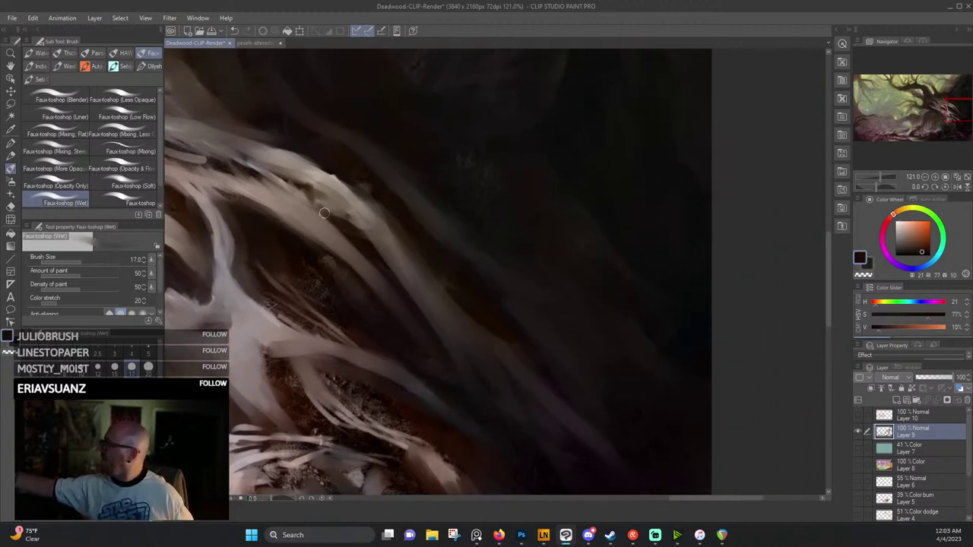
left_click(306, 186, "alt")
left_click(309, 193, "alt")
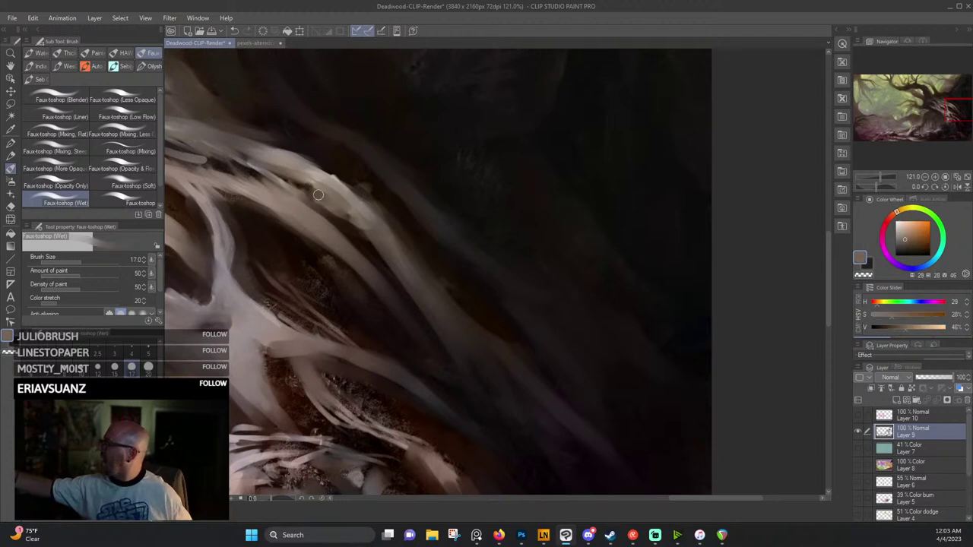
left_click_drag(317, 194, 338, 209)
Brush a continuous pale cream highlight over the upper root's bend and down its length.
left_click(307, 174, "alt")
mouse_move(303, 178)
left_mouse_down()
mouse_move(370, 196)
mouse_move(271, 155)
left_mouse_up()
left_click(328, 174, "alt")
left_click(326, 187, "alt")
mouse_move(340, 198)
left_mouse_down()
mouse_move(371, 227)
mouse_move(452, 355)
left_mouse_up()
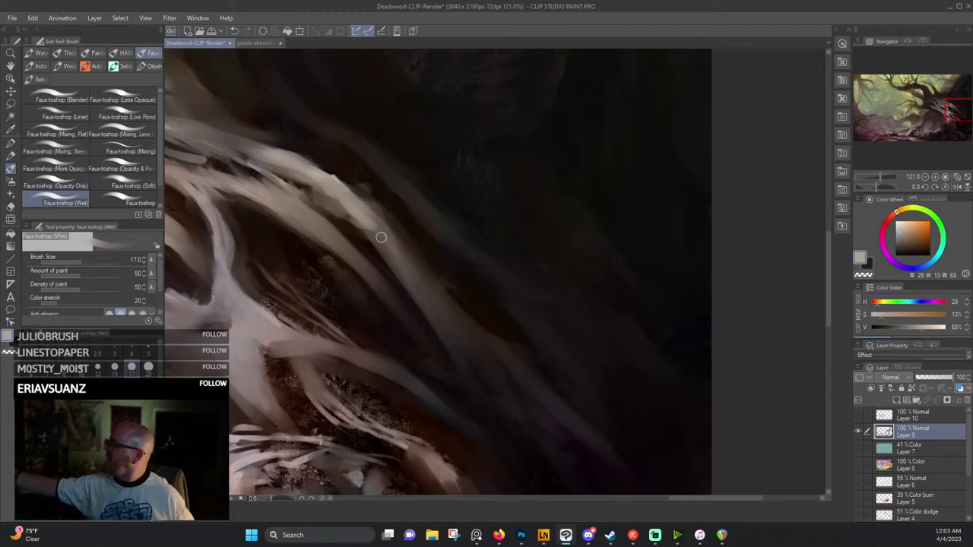
Brighten the second long root below the bend with the cream tone and touch up the dark gap above it.
left_click_drag(348, 258, 293, 208)
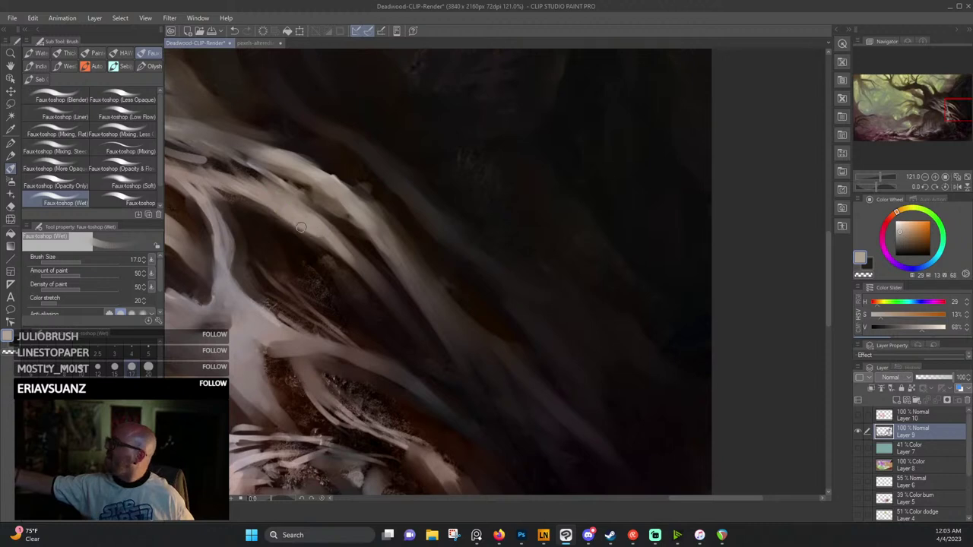
left_click(248, 173, "alt")
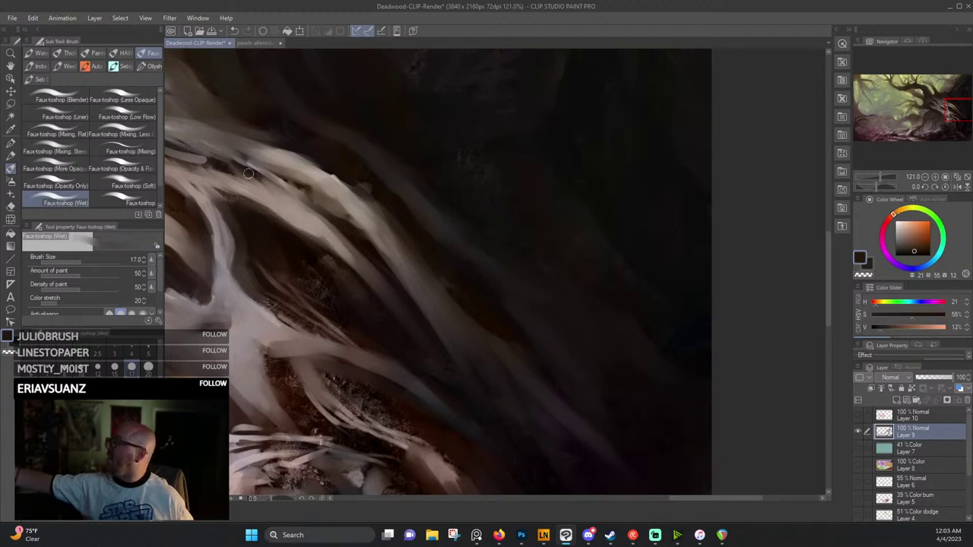
left_click(253, 162, "alt")
Blend the isolated grey stroke into the upper roots with sampled grey-browns and touch up the ochre recess beside them.
left_click_drag(200, 139, 336, 178)
left_click(322, 192, "alt")
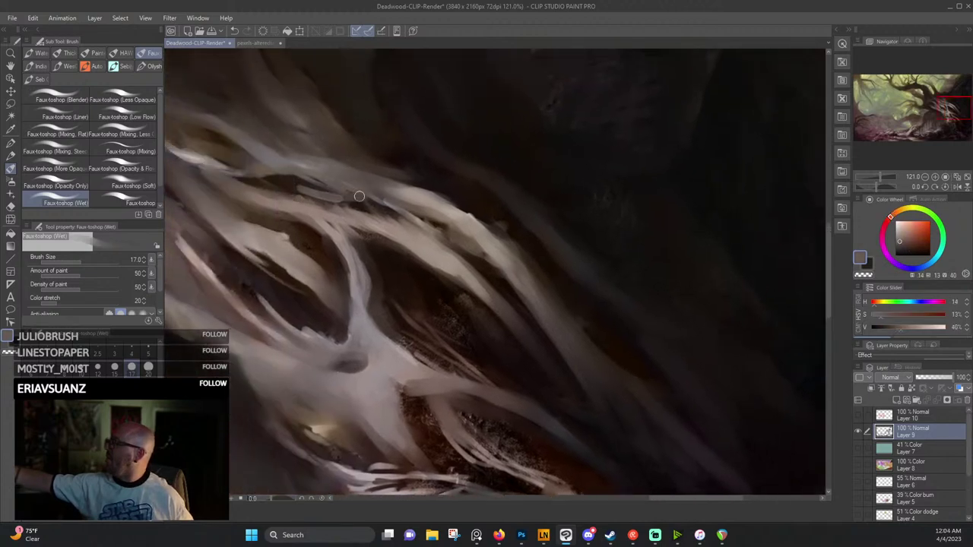
left_click(266, 174, "alt")
left_click(264, 169, "alt")
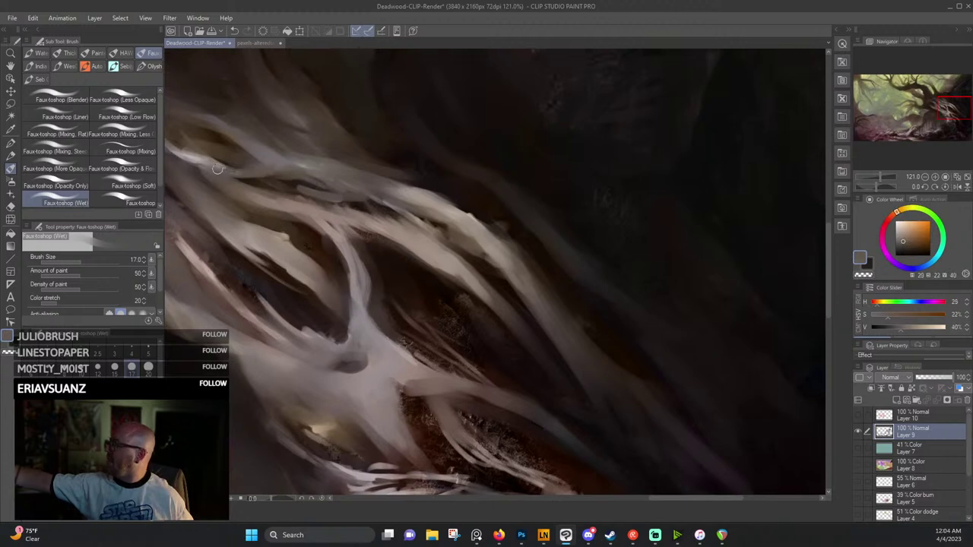
left_click(213, 152, "alt")
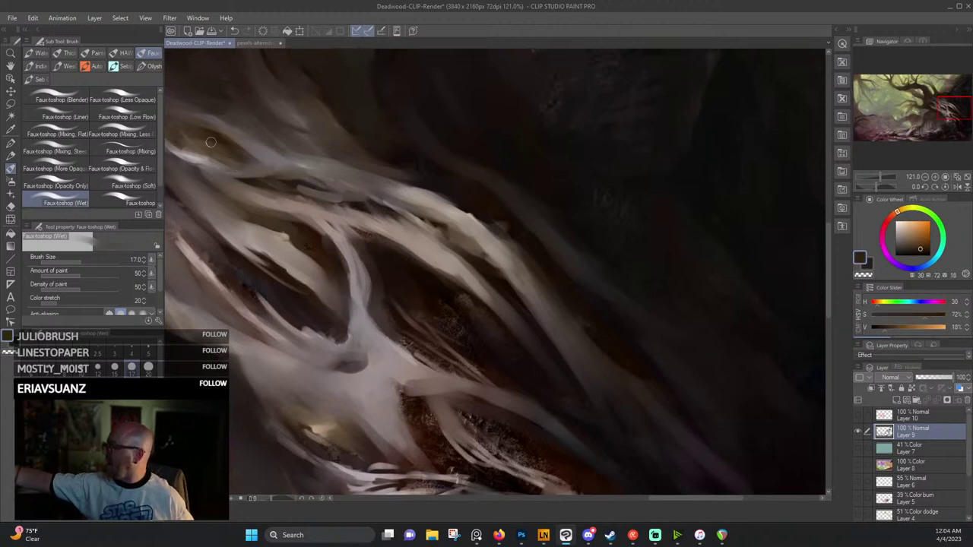
Clean up the shadow edge beneath the broad cream root beside the fork with sampled dark browns.
left_click_drag(184, 137, 407, 175)
left_click(310, 184, "alt")
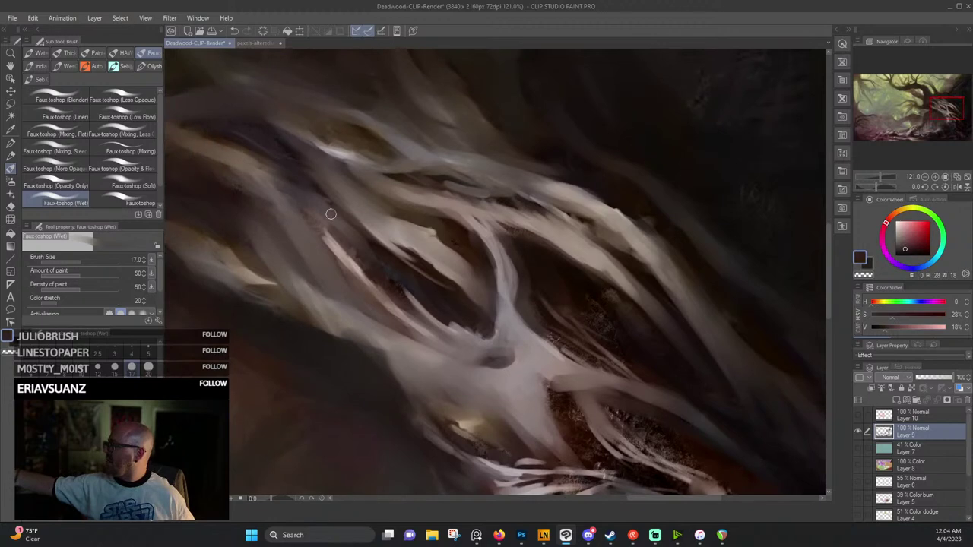
left_click(425, 261, "alt")
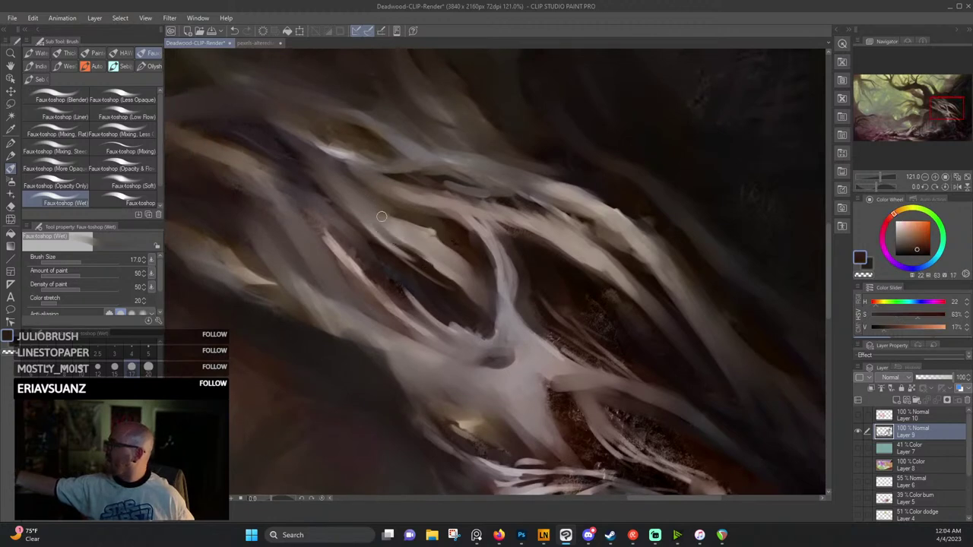
Refine the far upper ends of the tan roots with sampled dark browns so they taper into the shadowed trunk.
left_click_drag(348, 197, 445, 249)
left_click(312, 194, "alt")
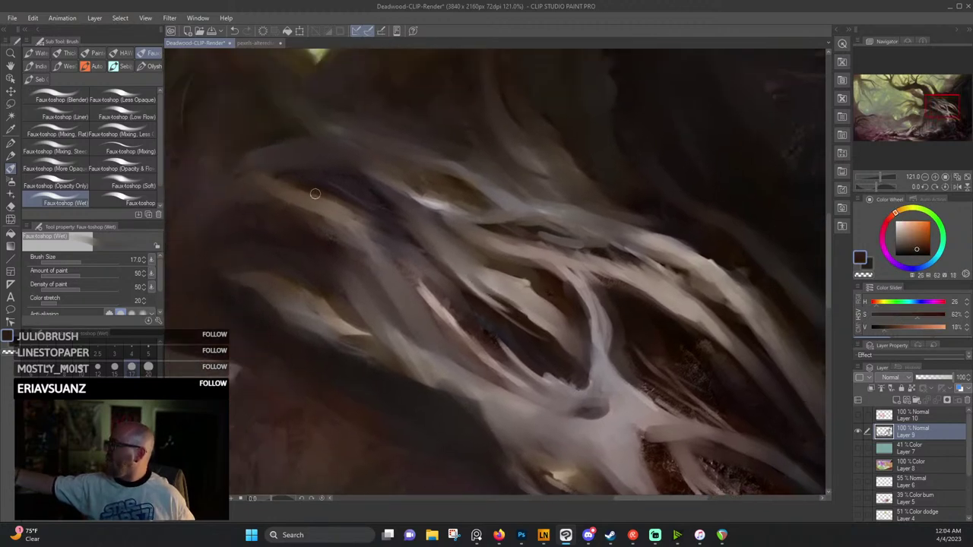
left_click(298, 209, "alt")
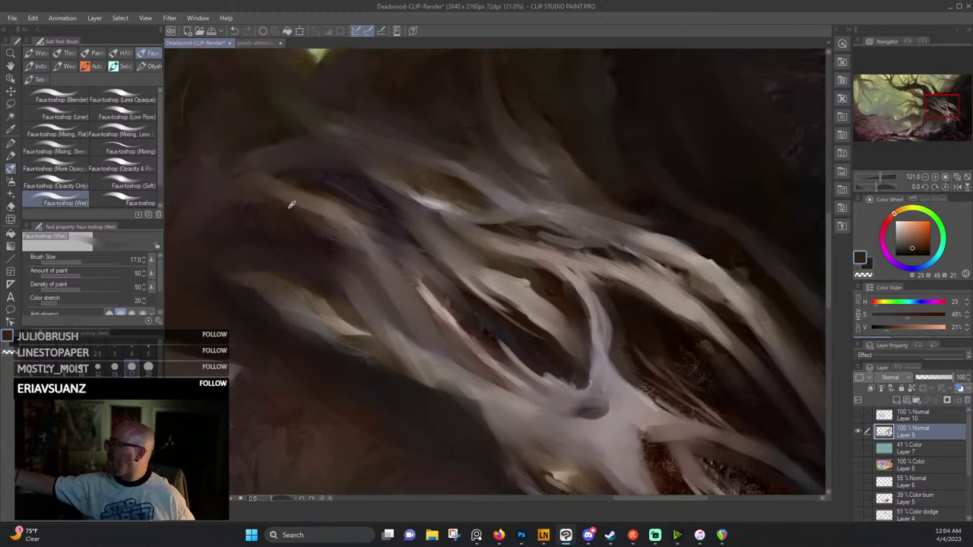
left_click(242, 173, "alt")
left_click(244, 296, "alt")
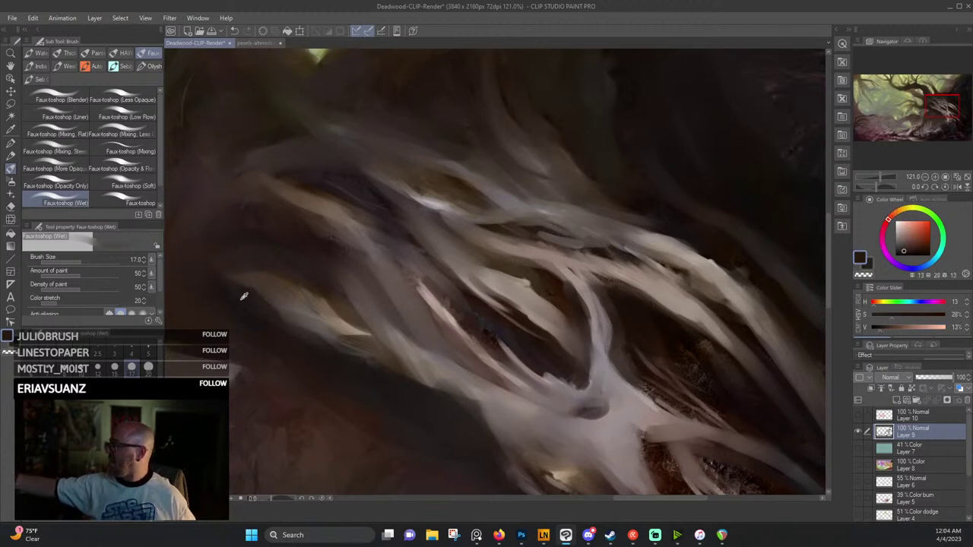
left_click(237, 296, "alt")
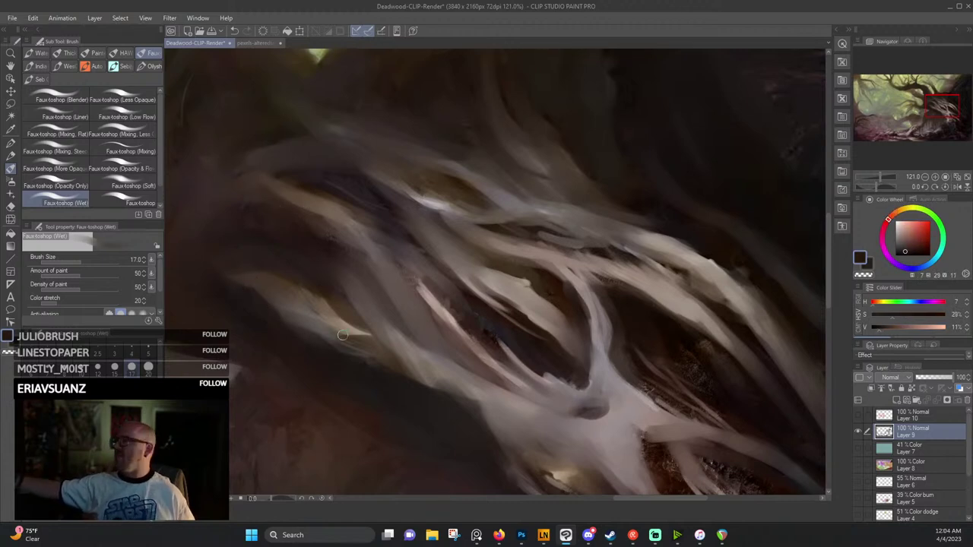
Soften the trunk edge above the yellow-lit recess and broaden the recess's ochre highlight with sampled tones.
left_click_drag(376, 370, 317, 326)
left_click(369, 332, "alt")
mouse_move(377, 341)
left_mouse_down()
mouse_move(412, 348)
mouse_move(418, 362)
mouse_move(374, 307)
left_mouse_up()
left_click(415, 363, "alt")
left_click(385, 342, "alt")
left_click(431, 348, "alt")
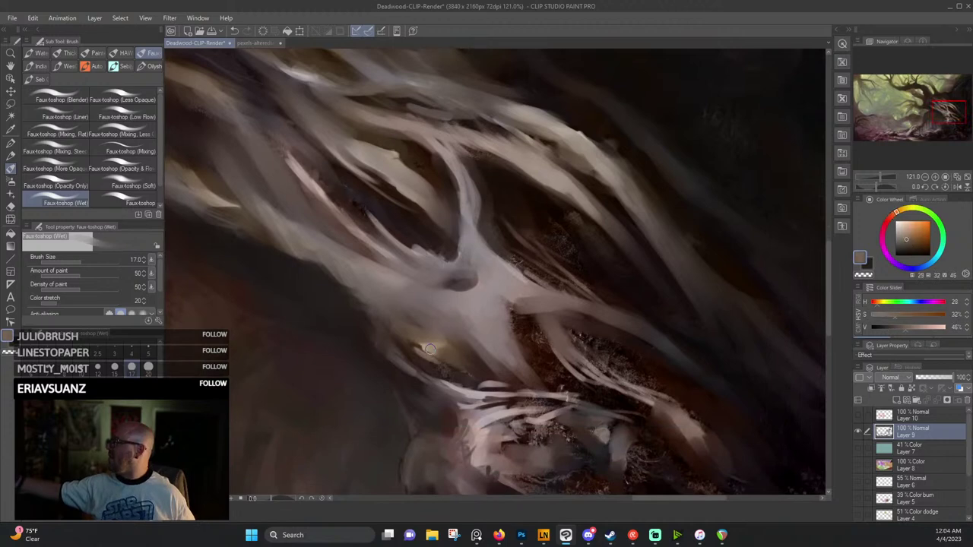
left_click_drag(428, 343, 456, 358)
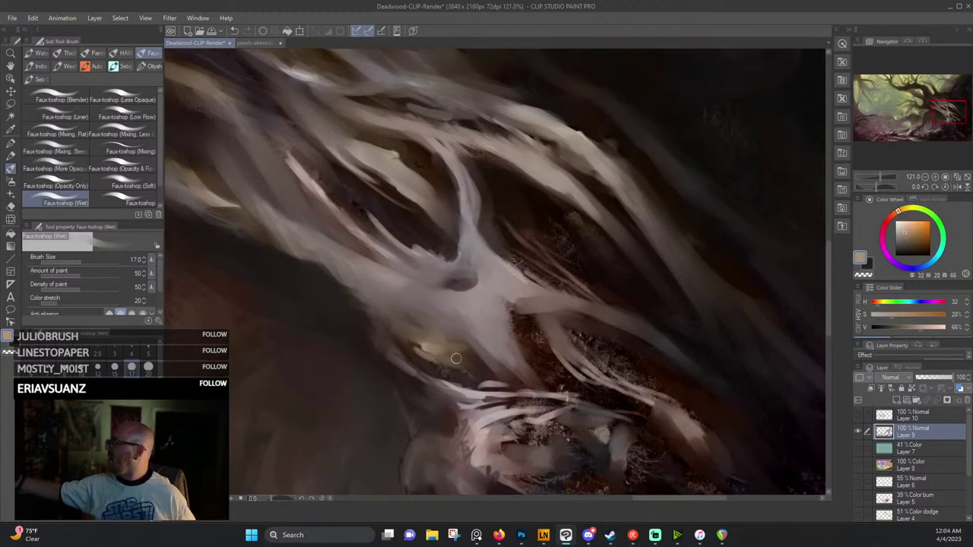
left_click(417, 317, "alt")
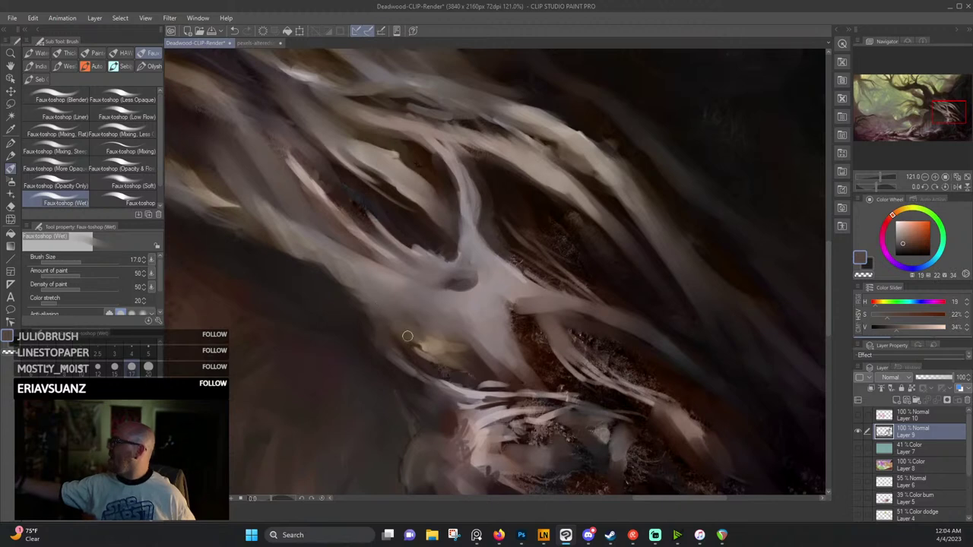
Paint a continuous pale pink-grey stroke along the thin root below the yellow-lit recess, joining its broken highlights.
mouse_move(477, 376)
left_mouse_down()
mouse_move(380, 324)
mouse_move(313, 320)
left_mouse_up()
left_click(377, 339, "alt")
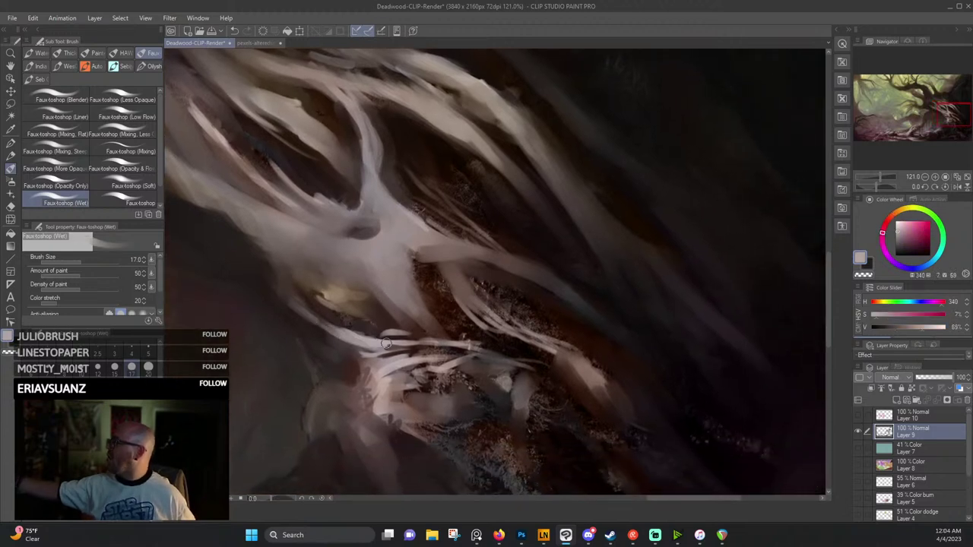
mouse_move(386, 344)
left_mouse_down()
mouse_move(494, 354)
mouse_move(479, 349)
mouse_move(552, 388)
left_mouse_up()
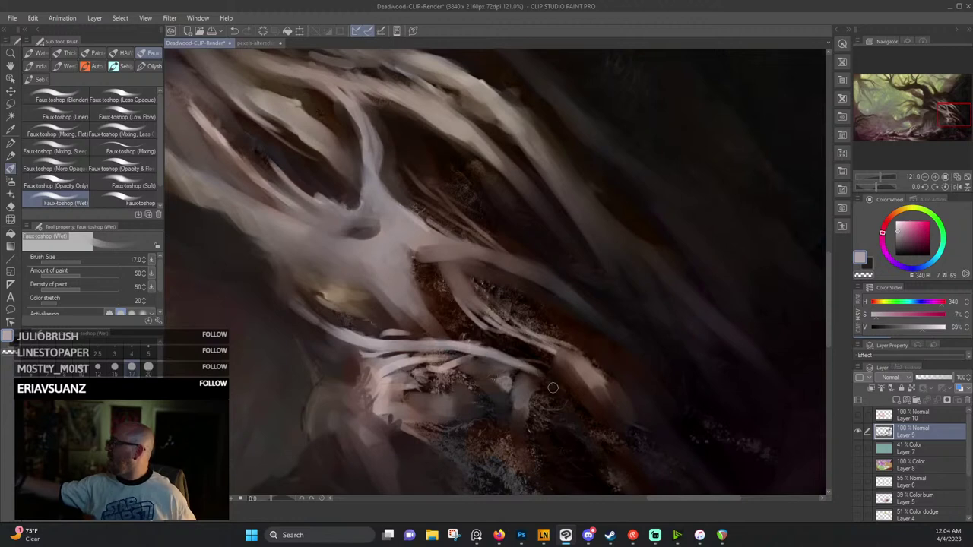
Extend the thin pale root's lower end into the dark hollow and shade beside it with sampled dark browns.
left_click_drag(508, 364, 554, 387)
mouse_move(525, 339)
left_mouse_down()
mouse_move(468, 297)
mouse_move(575, 368)
left_mouse_up()
mouse_move(498, 330)
left_mouse_down()
mouse_move(475, 320)
mouse_move(460, 280)
mouse_move(514, 325)
mouse_move(577, 350)
mouse_move(431, 271)
left_mouse_up()
left_click(483, 281, "alt")
left_click(531, 306, "alt")
left_click(487, 327, "alt")
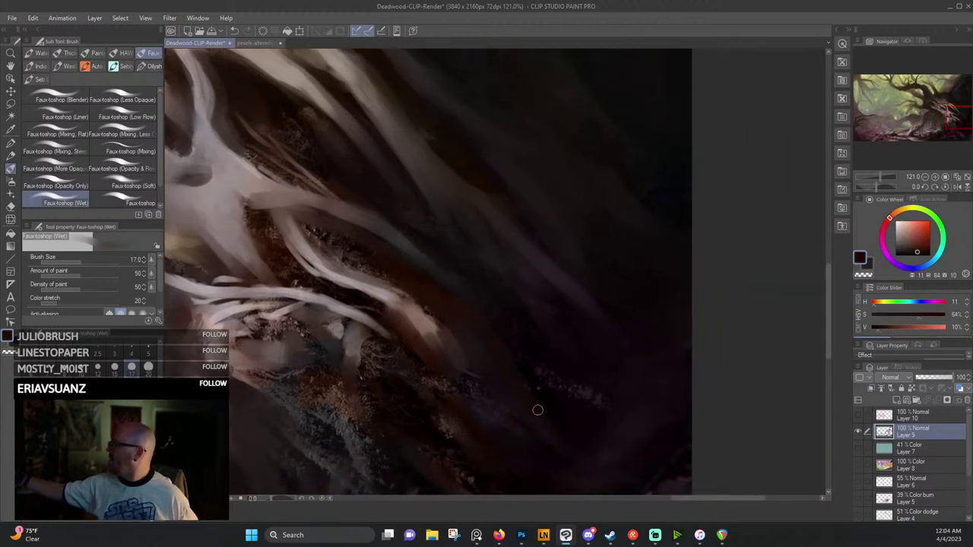
Paint sampled dark brown shadows beneath the thin root's end, shaping the edges of the small grey stub below it.
left_click(388, 333, "alt")
mouse_move(376, 324)
left_mouse_down()
mouse_move(400, 352)
mouse_move(373, 337)
mouse_move(365, 375)
left_mouse_up()
left_click(374, 338, "alt")
left_click(361, 367, "alt")
mouse_move(368, 371)
left_mouse_down()
mouse_move(378, 342)
mouse_move(362, 366)
left_mouse_up()
left_click_drag(340, 324, 347, 371)
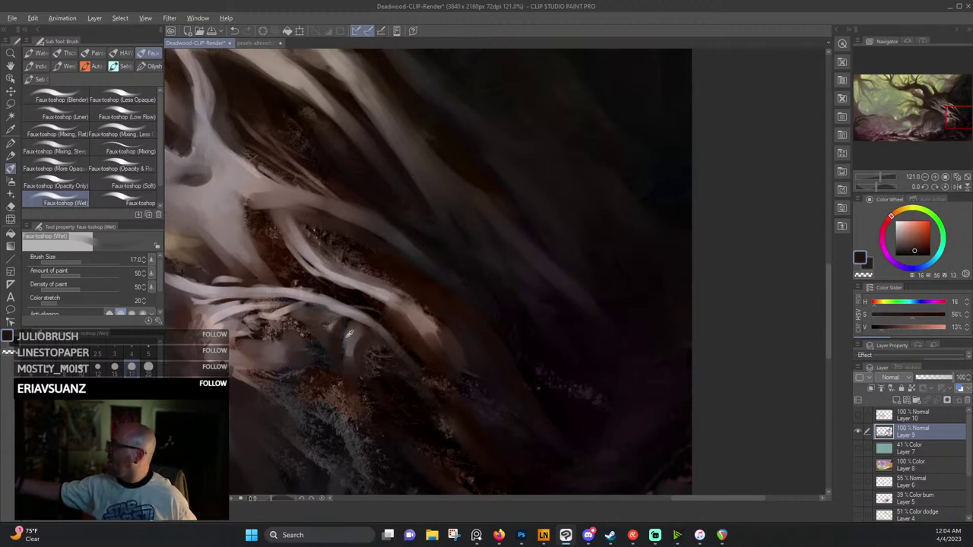
Paint the grey stub as a curved root running down into the textured shadow and blend the area above it with sampled browns.
left_click(350, 334, "alt")
left_click_drag(350, 332, 362, 401)
left_click_drag(353, 365, 372, 426)
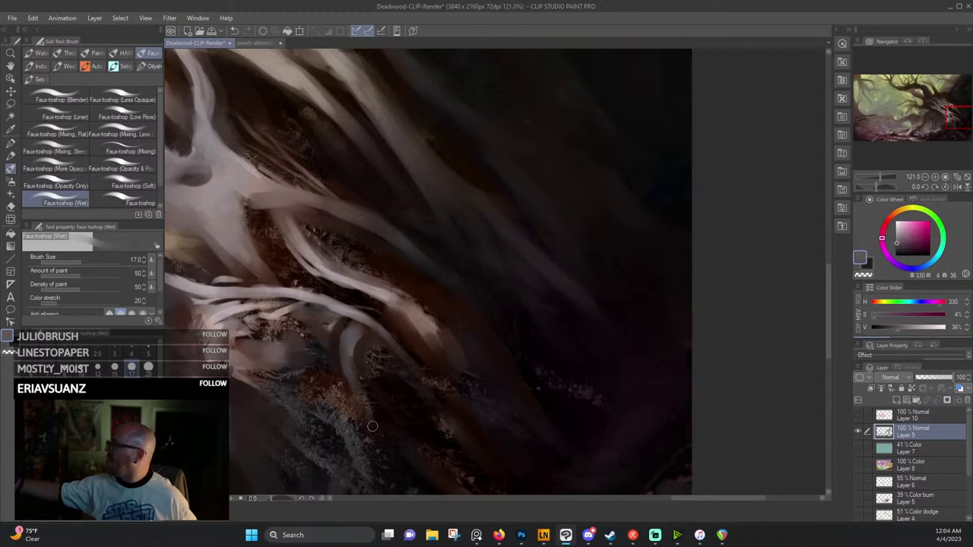
left_click(330, 317, "alt")
mouse_move(331, 324)
left_mouse_down()
mouse_move(327, 360)
mouse_move(315, 336)
left_mouse_up()
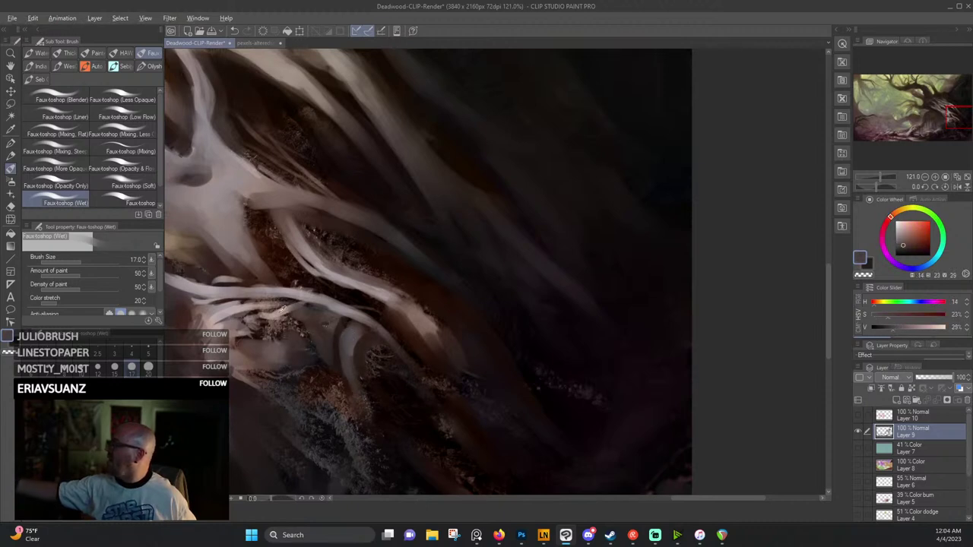
Refine the pale root cluster below the yellow-lit recess and the shadow along its outer edge with sampled pinks and dark browns.
left_click(285, 311, "alt")
mouse_move(268, 312)
left_mouse_down()
mouse_move(242, 316)
mouse_move(252, 315)
left_mouse_up()
mouse_move(253, 310)
left_mouse_down()
mouse_move(324, 304)
mouse_move(220, 263)
left_mouse_up()
left_click(291, 302, "alt")
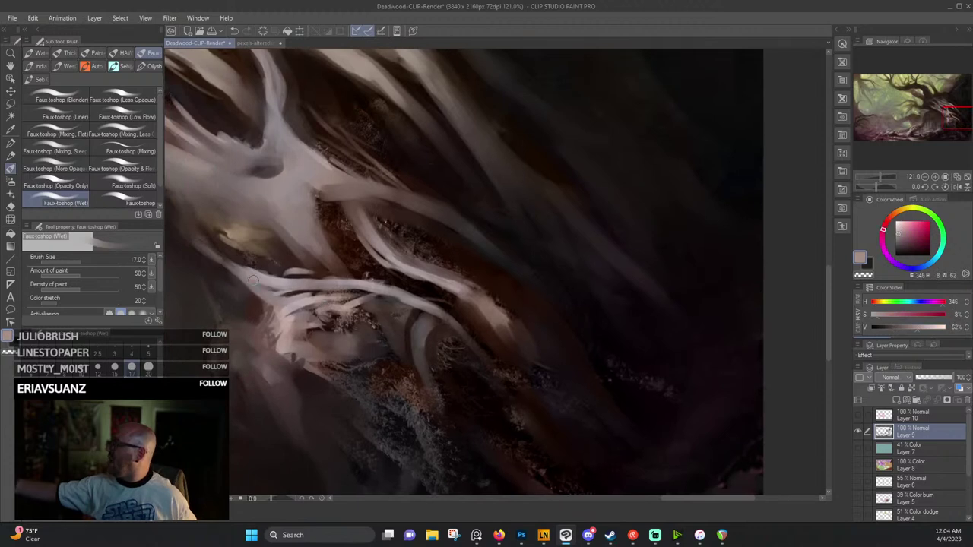
left_click(262, 323, "alt")
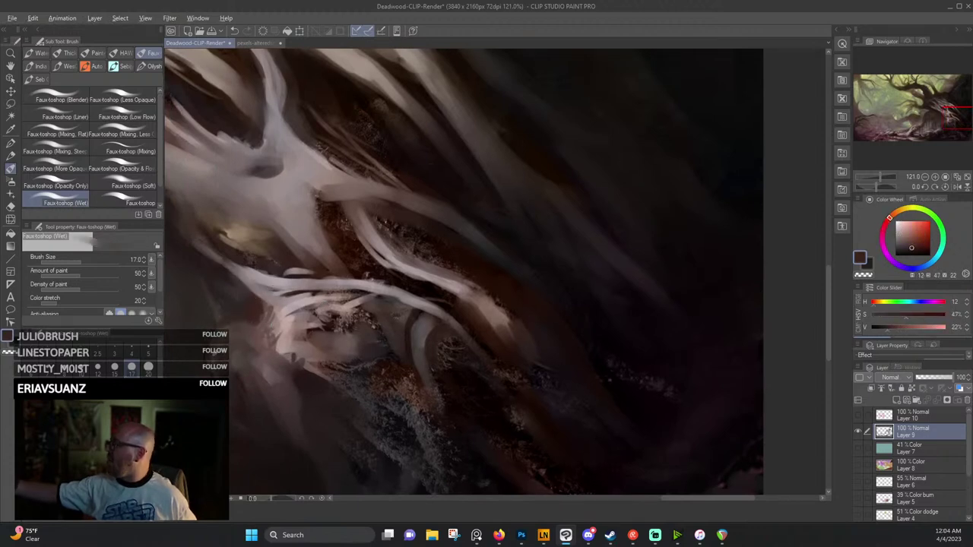
left_click(212, 355, "alt")
left_click(205, 333, "alt")
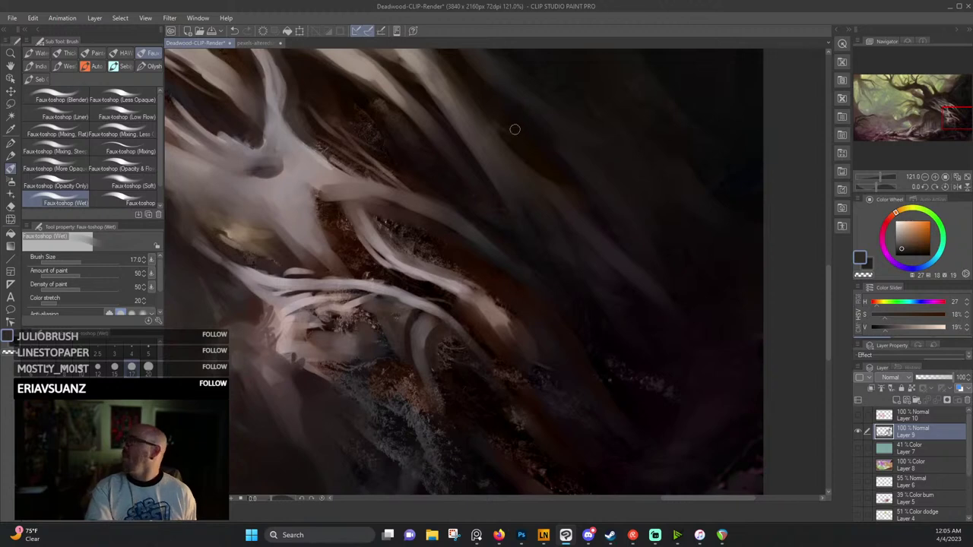
Save the Deadwood-CLIP-Render file and review the whole composition.
left_click(12, 18)
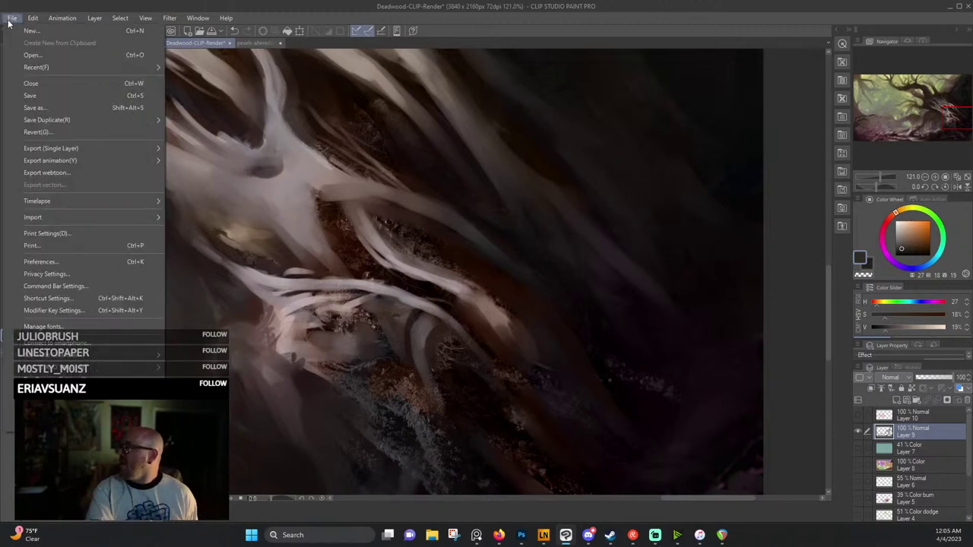
left_click(34, 97)
scroll(463, 174, "down", 6)
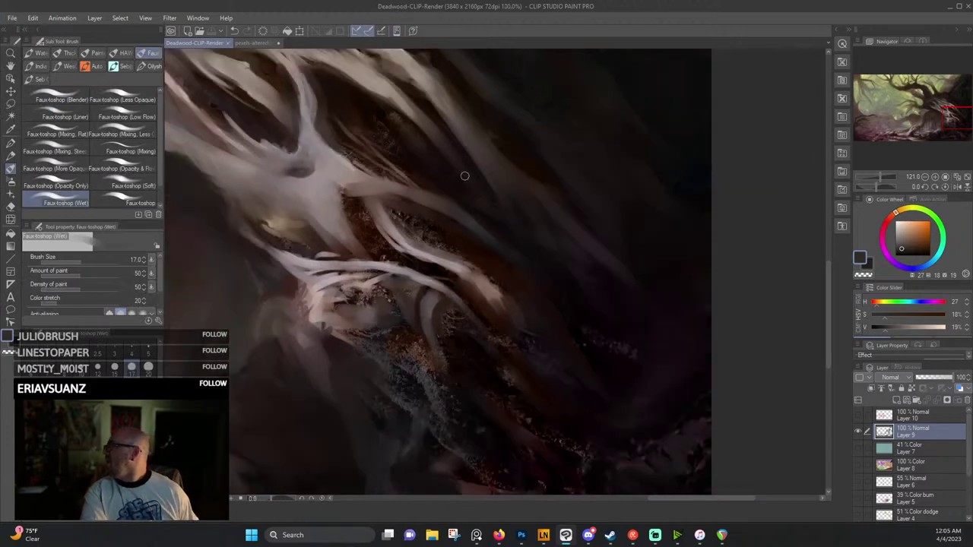
scroll(523, 277, "up", 4)
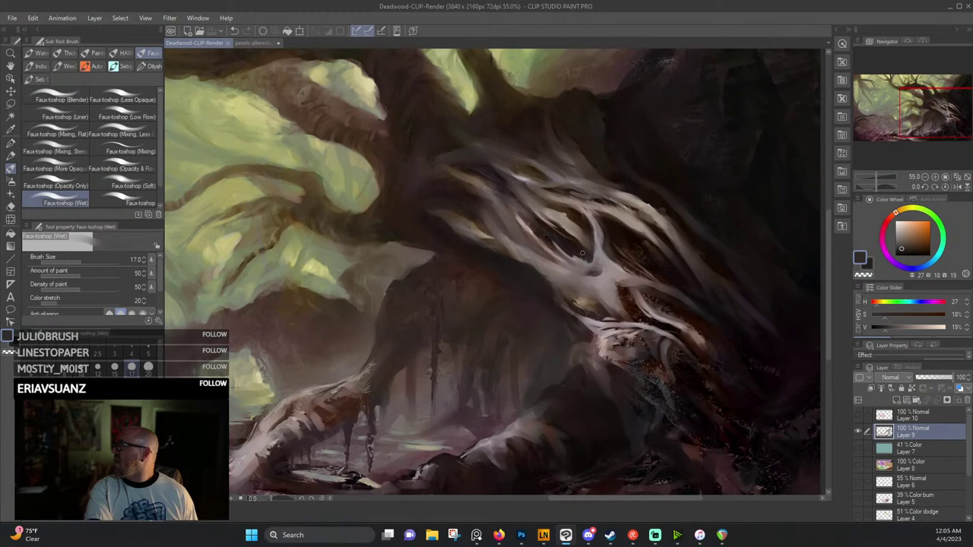
scroll(494, 270, "down", 4)
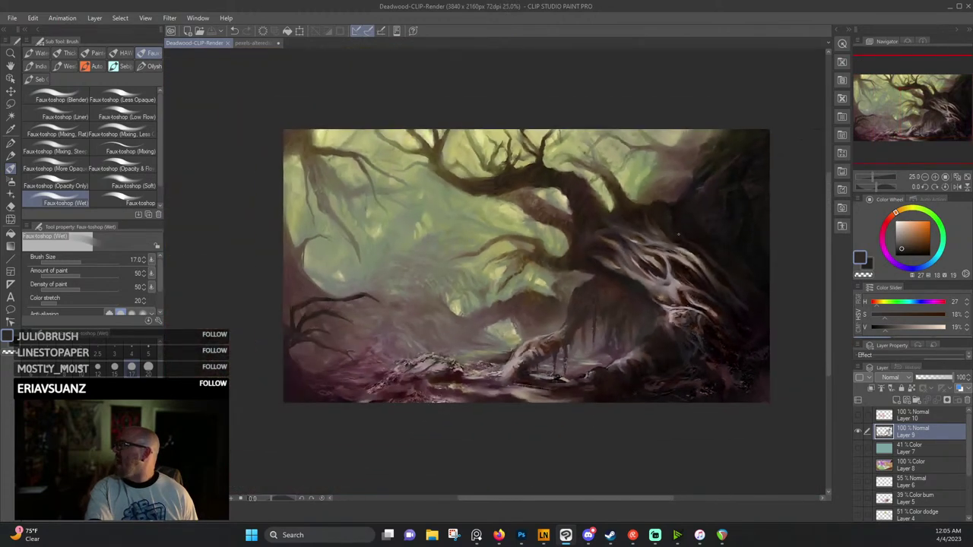
scroll(524, 266, "up", 3)
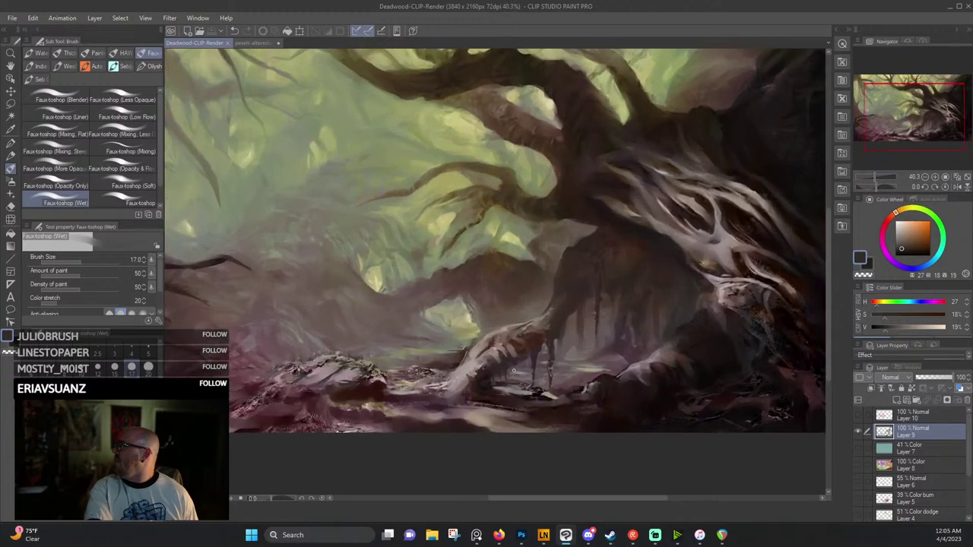
scroll(524, 266, "down", 2)
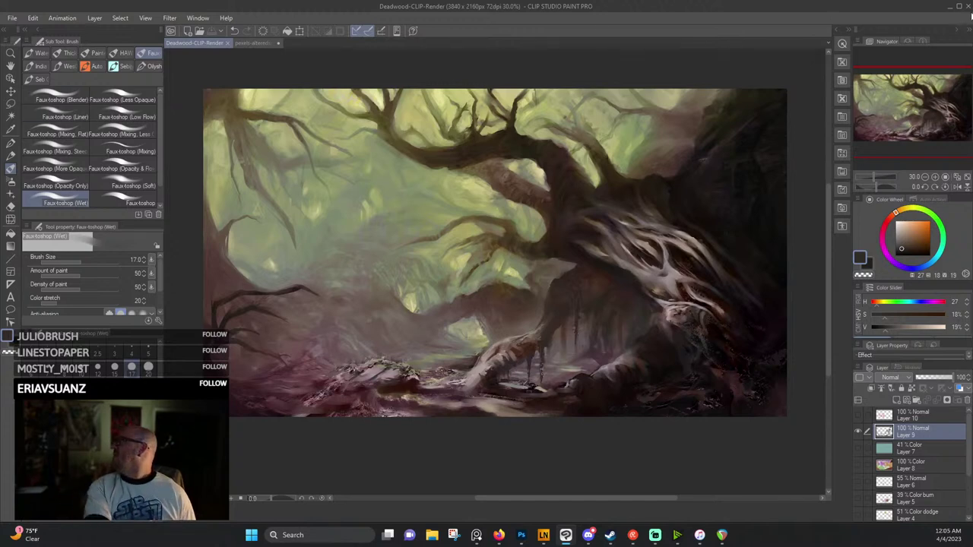
left_click(950, 8)
left_click(915, 5)
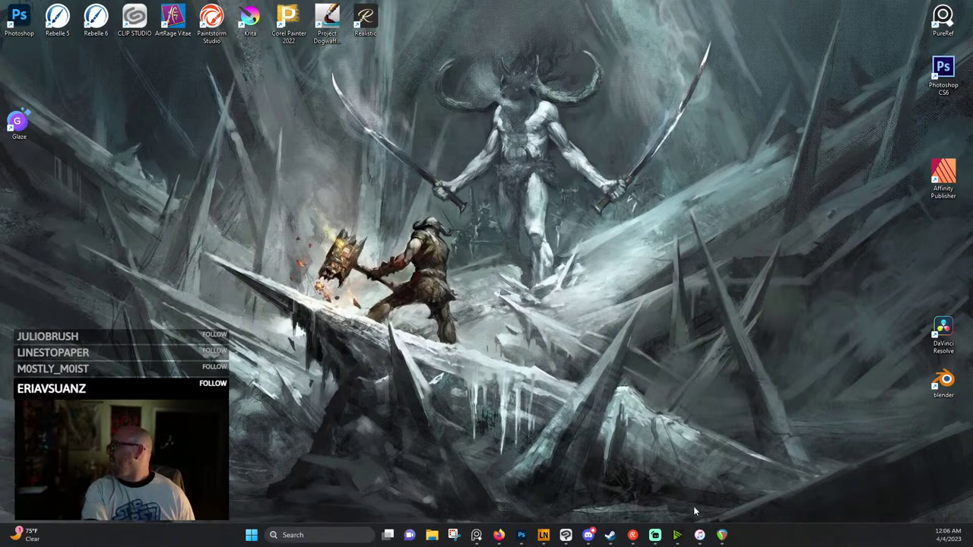
left_click(565, 534)
left_click(13, 17)
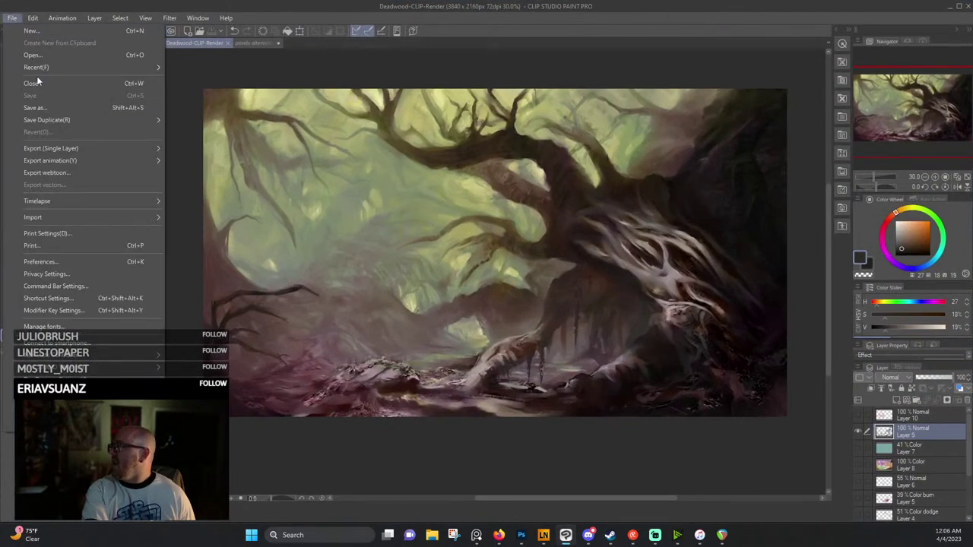
key("Escape")
scroll(662, 325, "up", 4)
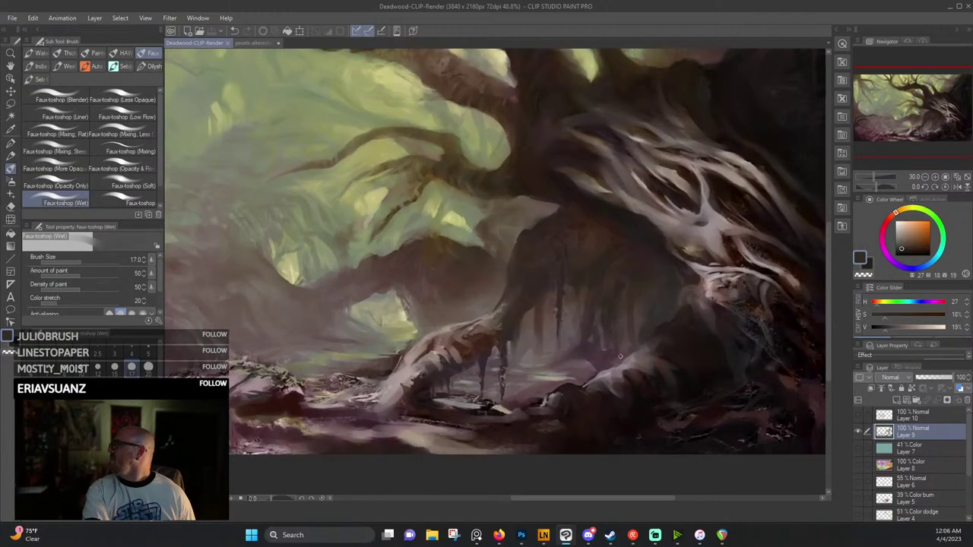
scroll(661, 325, "down", 5)
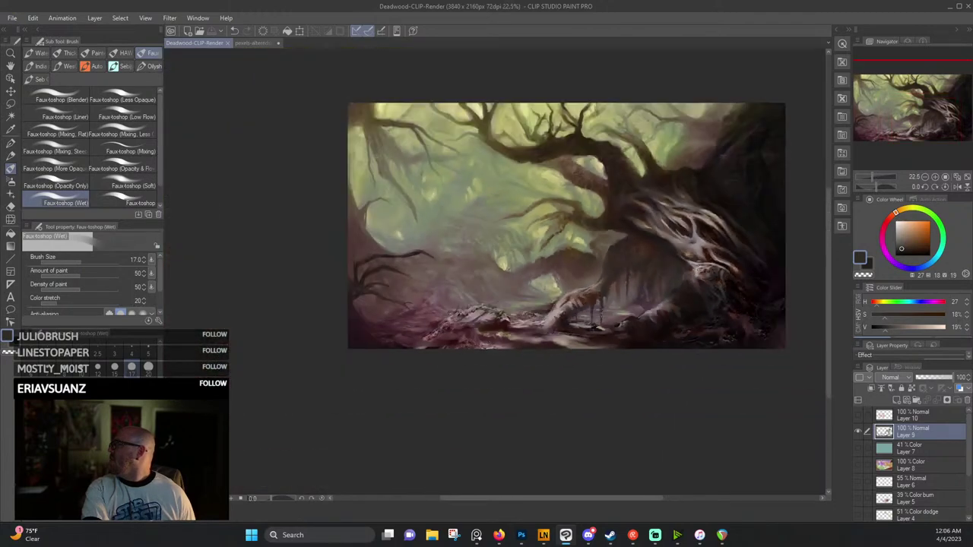
scroll(661, 325, "up", 3)
scroll(673, 264, "up", 4)
scroll(673, 264, "down", 5)
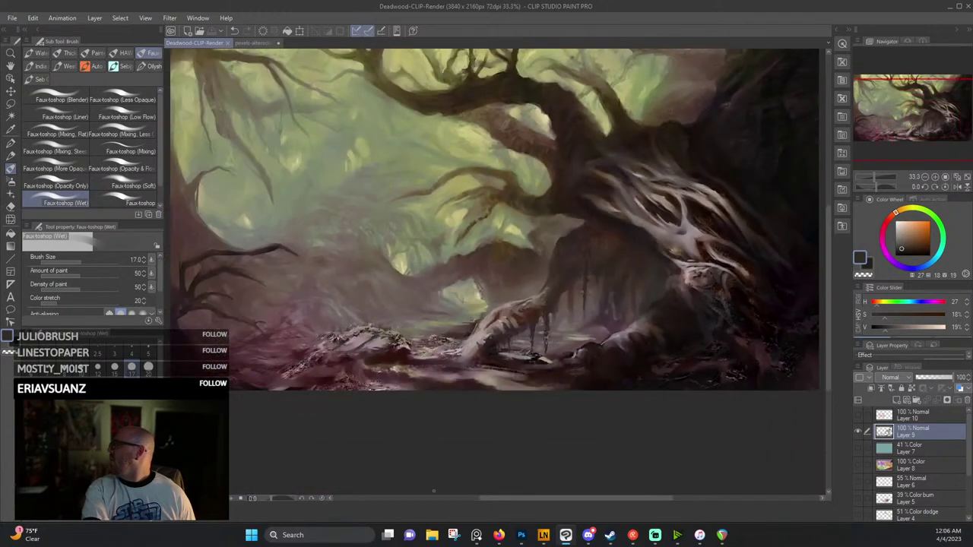
Switch to the PureRef reference board and show the group of five fantasy illustrations.
left_click(476, 537)
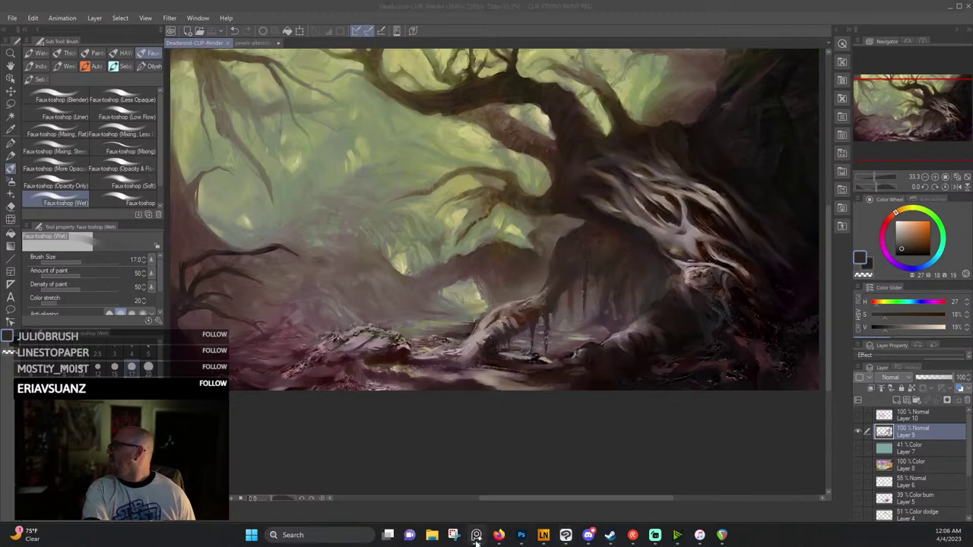
left_click_drag(1, 261, 622, 261)
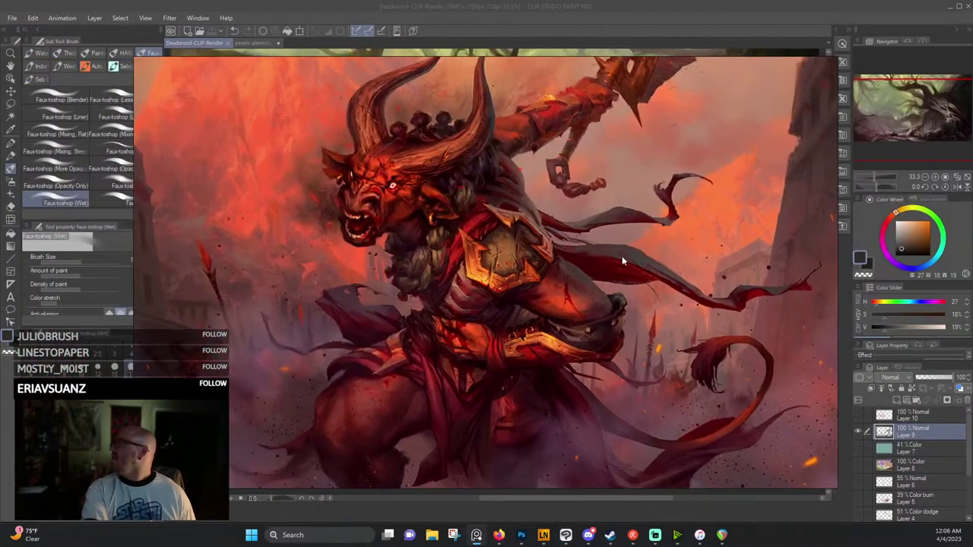
scroll(622, 260, "down", 4)
scroll(621, 255, "down", 3)
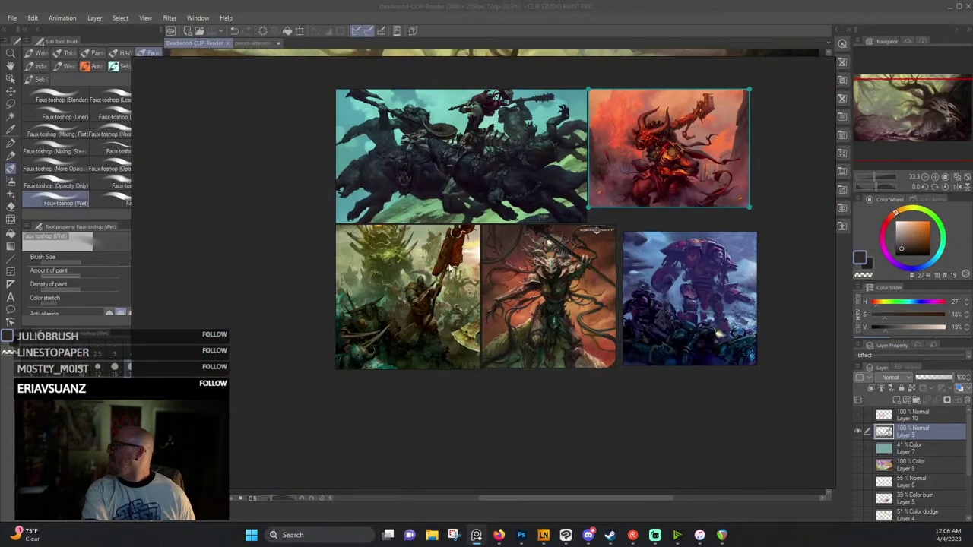
Move the three lower reference images into a separate row, and move the wolf riders and red minotaur images well away from them.
left_click(426, 289)
left_click_drag(426, 289, 301, 392)
left_click_drag(569, 303, 450, 394)
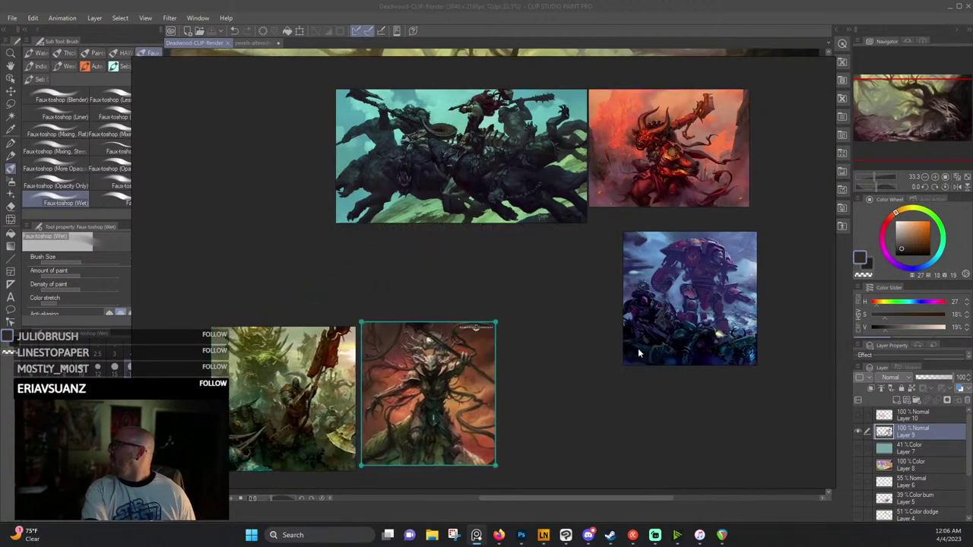
left_click_drag(729, 299, 599, 399)
scroll(594, 291, "down", 4)
left_click(596, 262)
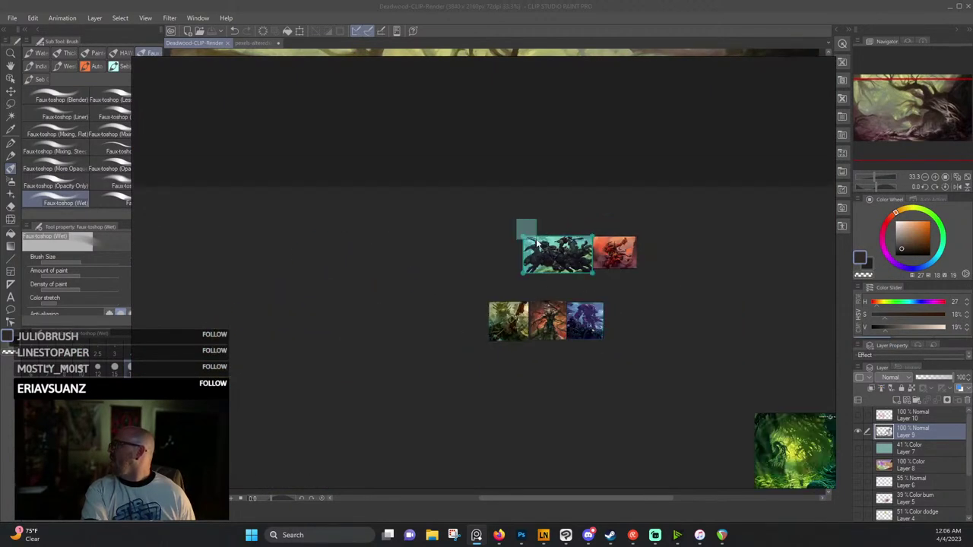
left_click_drag(596, 261, 237, 121)
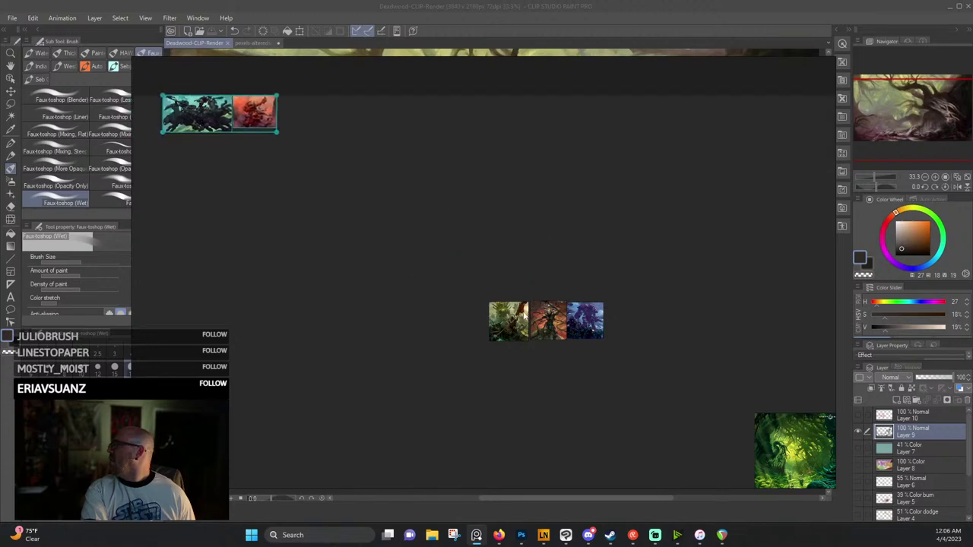
Enlarge and reposition the reference window, framing the green illustration of the armoured warrior holding the red banner.
left_click(523, 327)
scroll(523, 329, "up", 10)
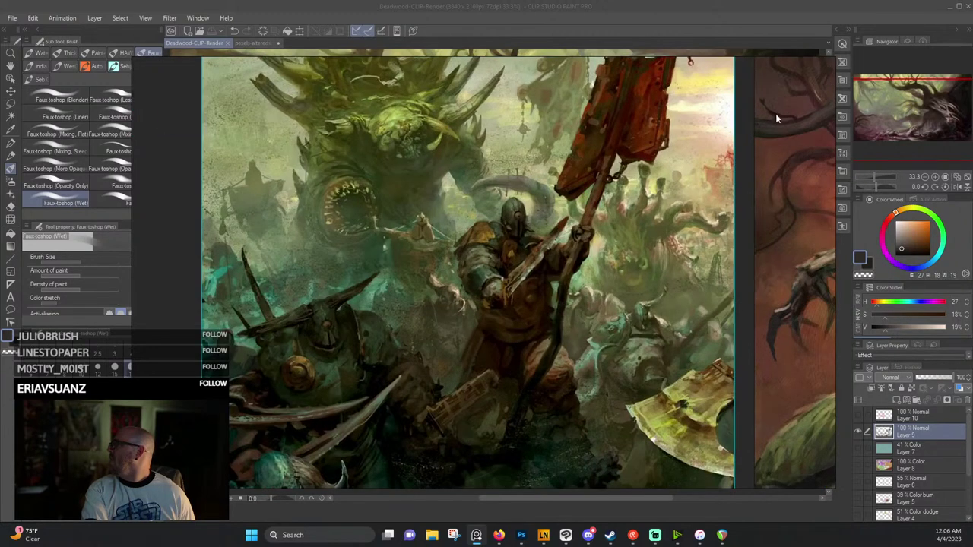
left_click_drag(833, 57, 922, 4)
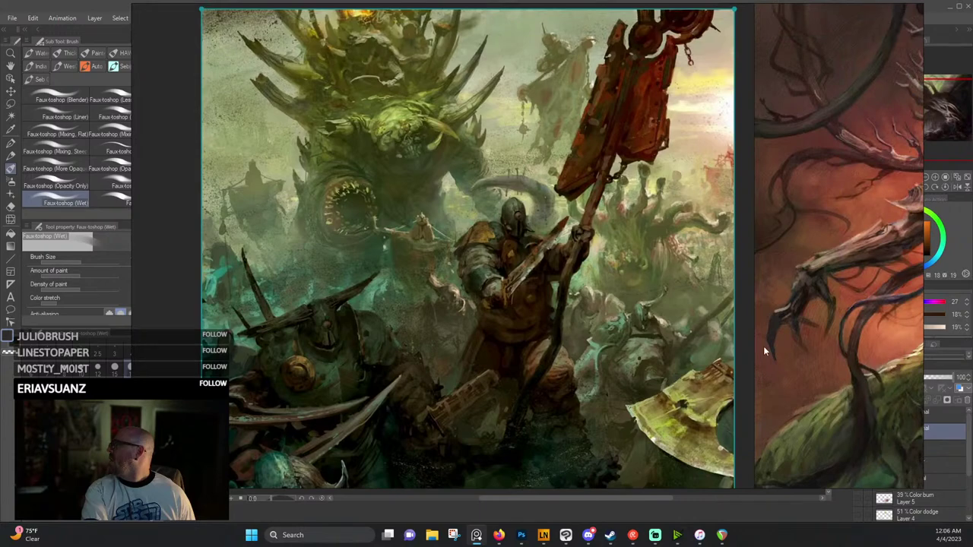
double_click(576, 300)
scroll(534, 263, "up", 2)
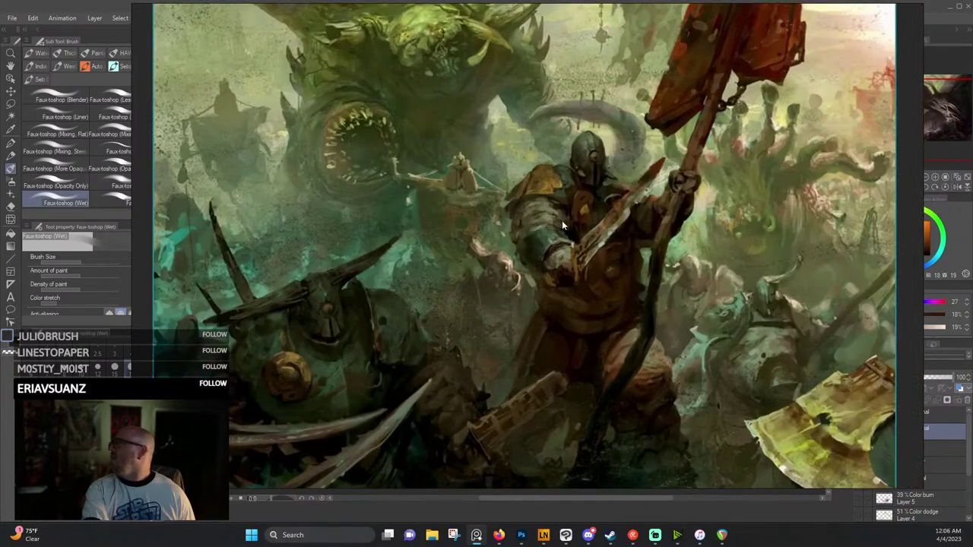
scroll(547, 244, "down", 1)
left_click_drag(547, 241, 647, 265)
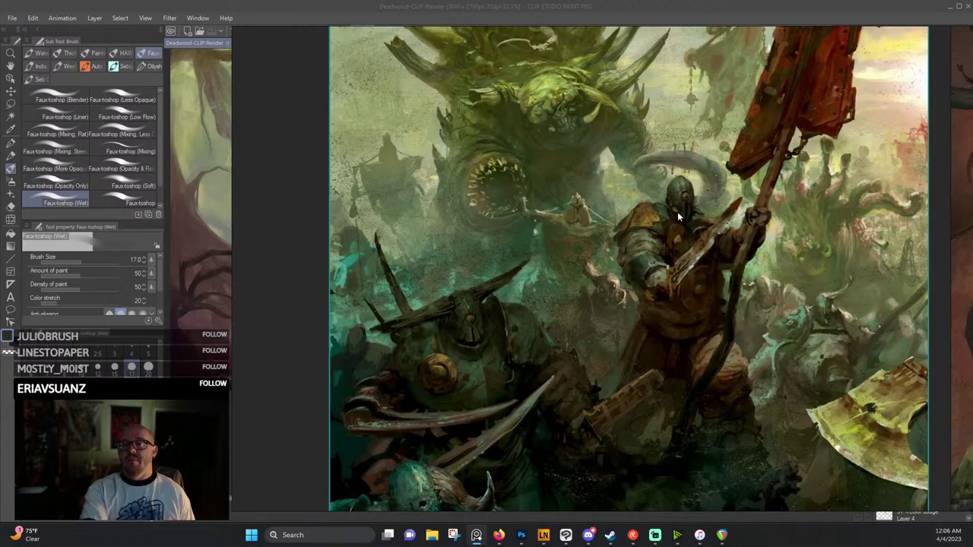
scroll(669, 245, "down", 1)
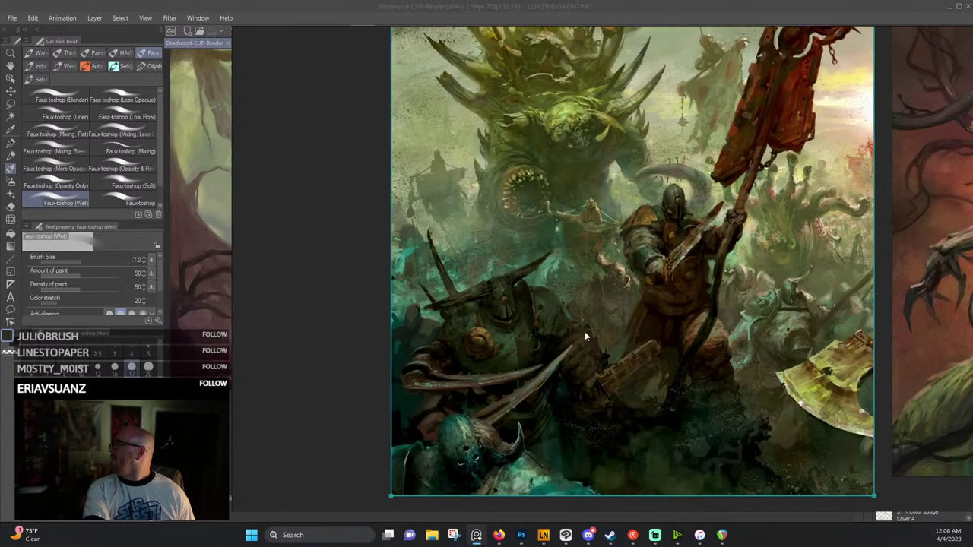
left_click_drag(724, 214, 616, 217)
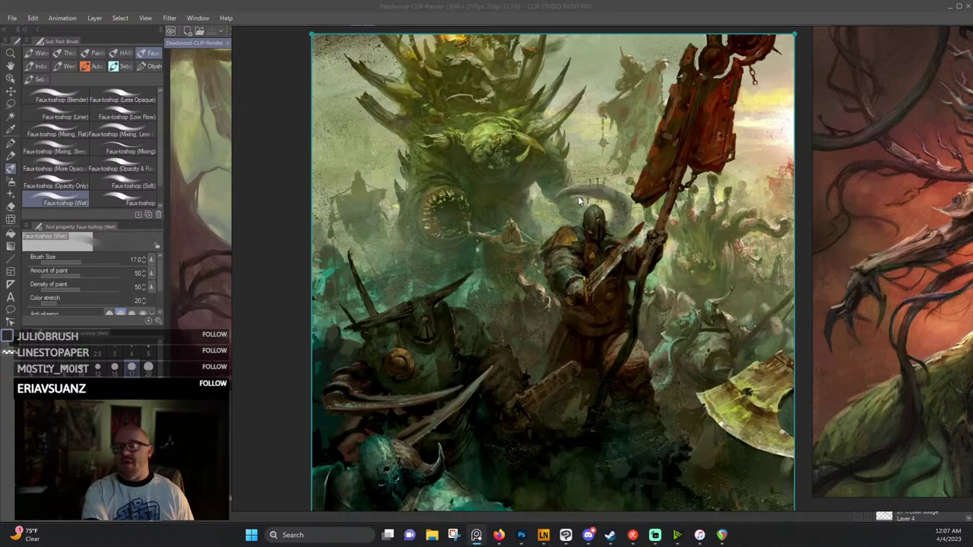
Examine the brushwork on the green monster's face and its round toothed mouth.
scroll(495, 157, "up", 8)
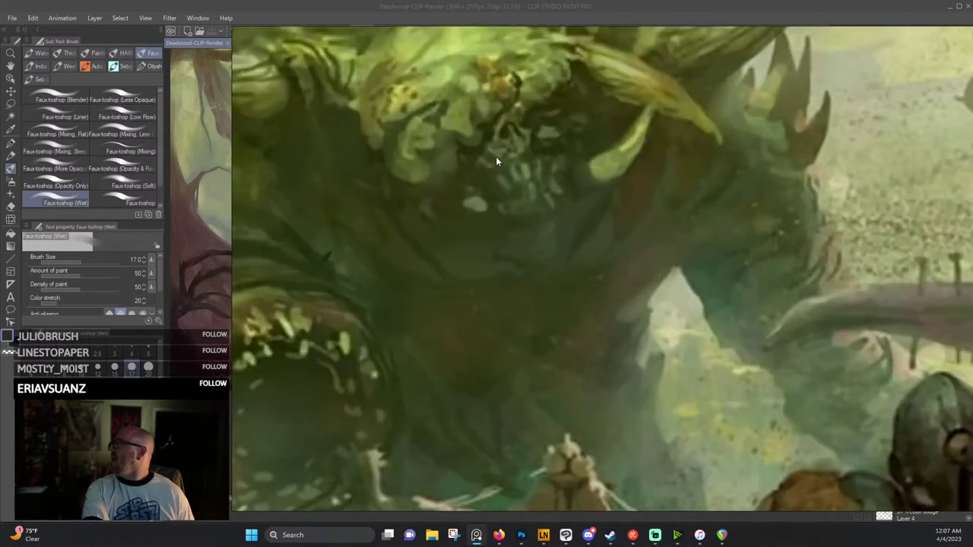
scroll(476, 181, "up", 1)
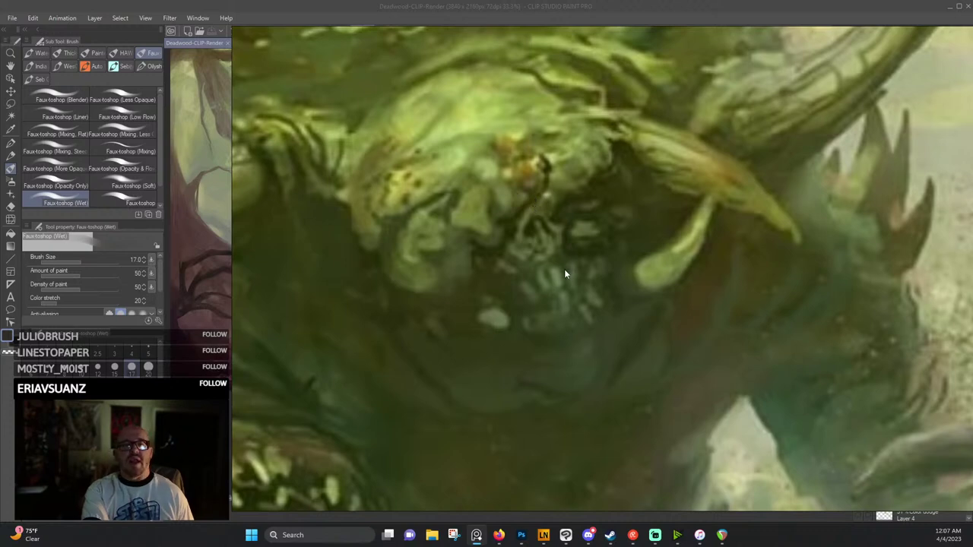
scroll(564, 269, "up", 3)
left_click_drag(633, 210, 666, 137)
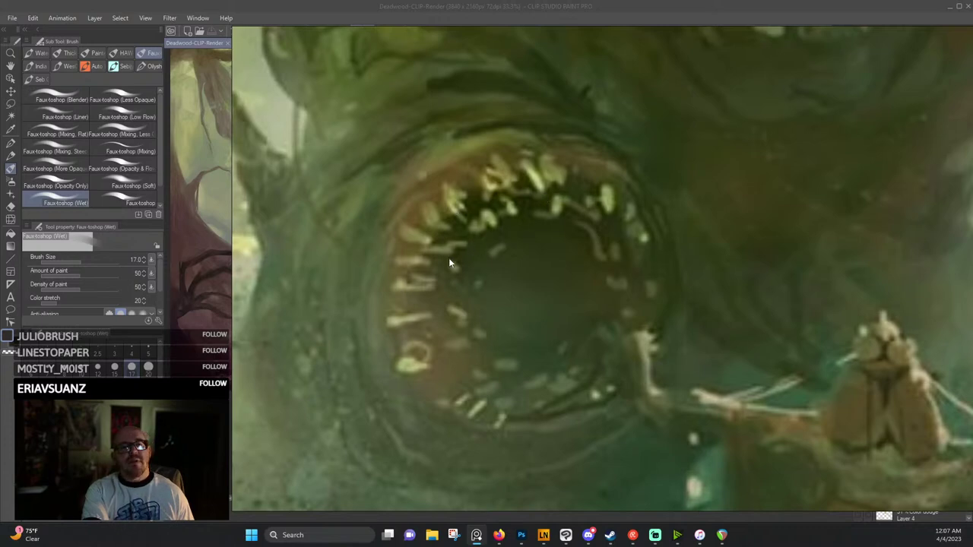
scroll(447, 259, "up", 2)
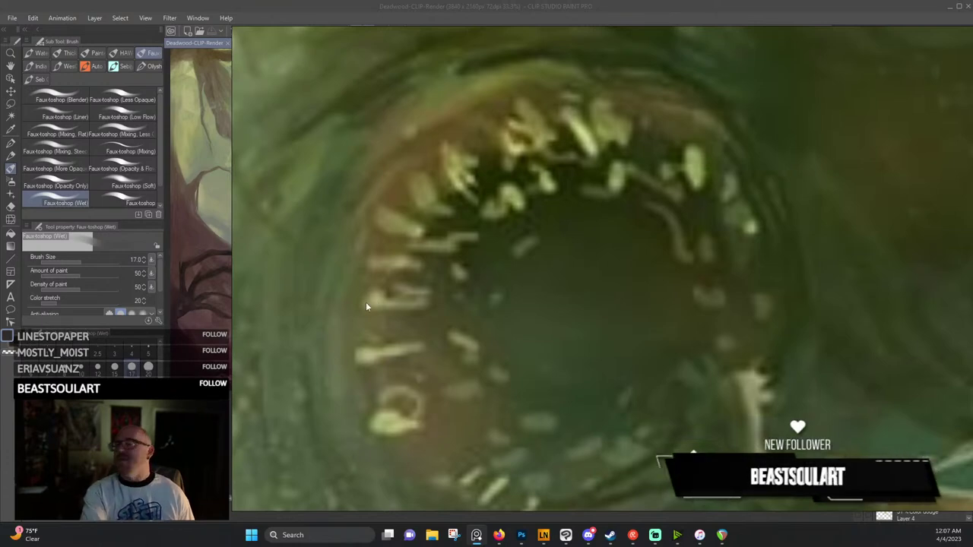
Examine how the red banner, its chain and the tentacled creature behind it are painted.
scroll(366, 301, "down", 5)
left_click_drag(512, 359, 342, 217)
left_click_drag(562, 131, 416, 202)
scroll(455, 234, "up", 5)
scroll(419, 284, "down", 3)
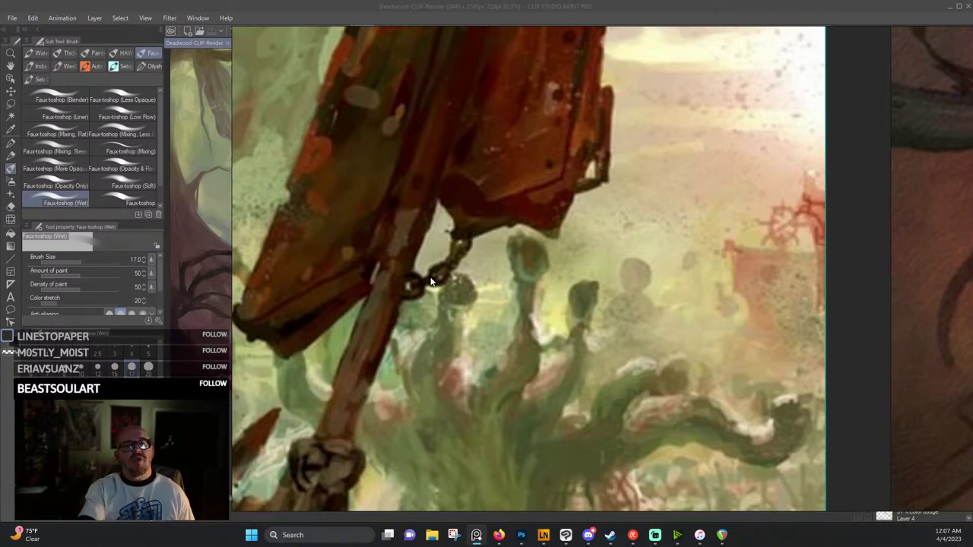
scroll(406, 161, "down", 2)
left_click_drag(341, 254, 427, 201)
Examine the loosely painted background warriors and the yellow axe blade in the green illustration.
left_click_drag(506, 353, 556, 109)
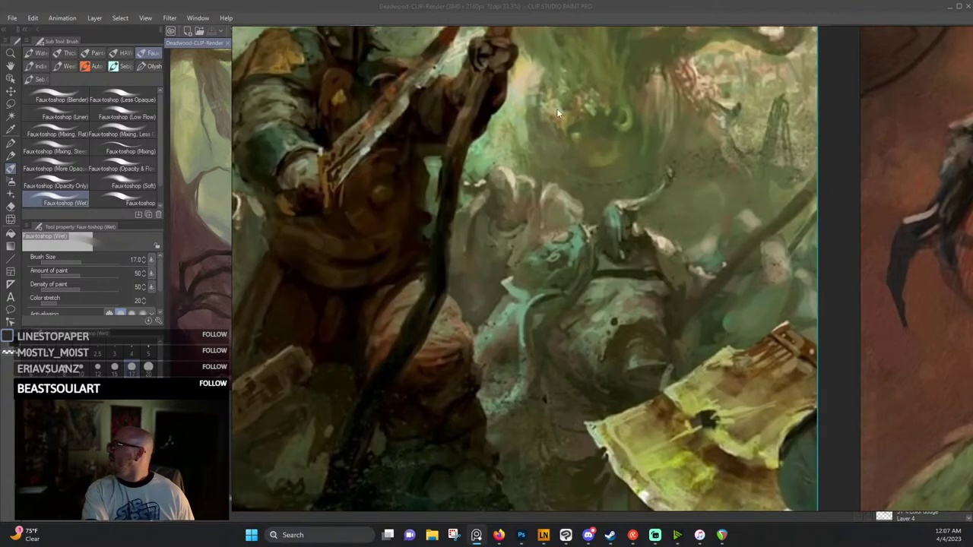
scroll(611, 259, "up", 3)
scroll(452, 196, "up", 2)
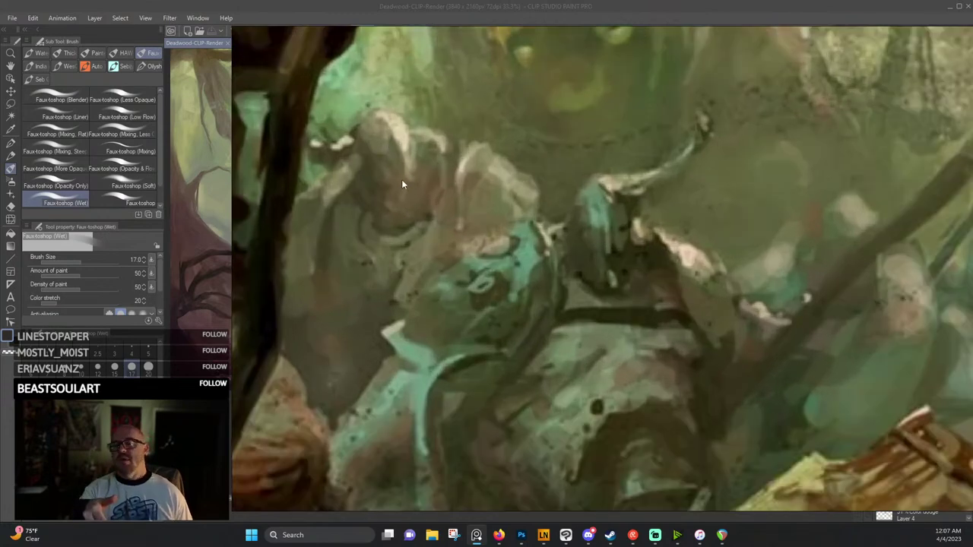
scroll(406, 160, "down", 2)
scroll(464, 214, "down", 1)
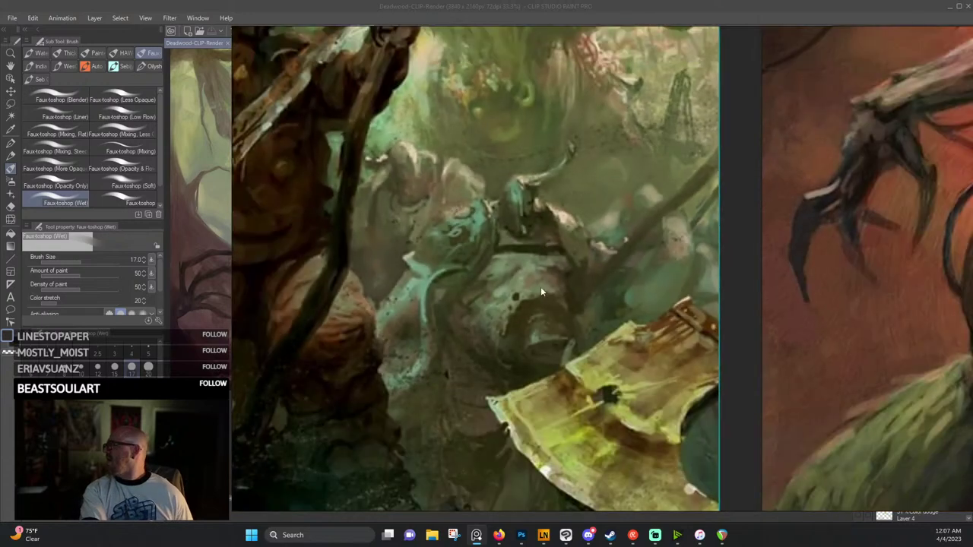
left_click_drag(575, 328, 380, 173)
scroll(418, 215, "up", 4)
scroll(413, 237, "down", 2)
left_click_drag(429, 240, 453, 225)
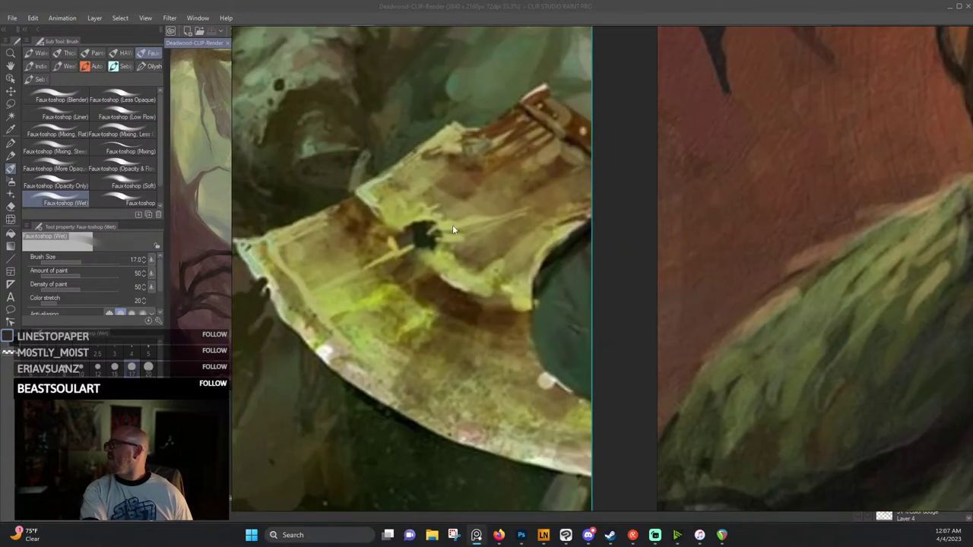
Examine the brushwork on the axe blade in the green battle painting.
scroll(450, 221, "up", 1)
scroll(450, 234, "down", 3)
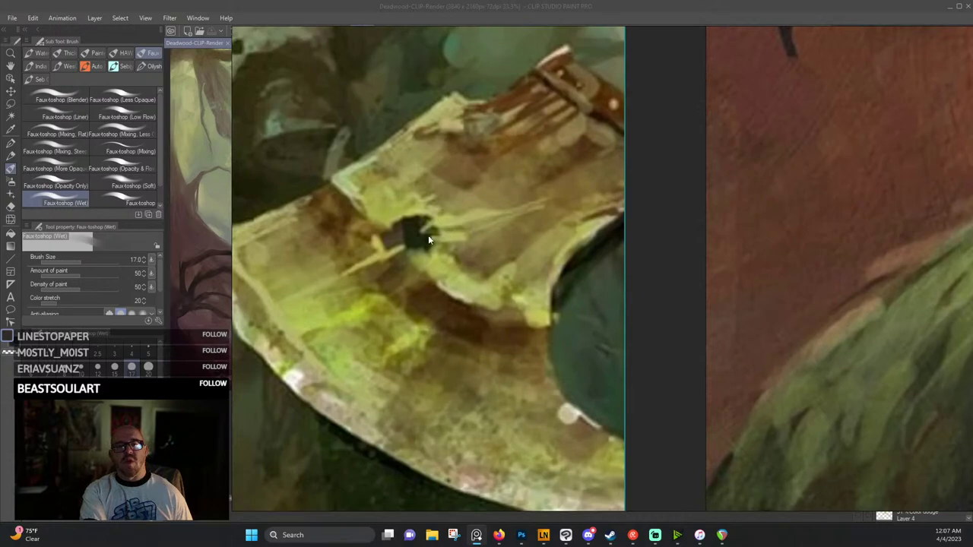
scroll(524, 246, "down", 4)
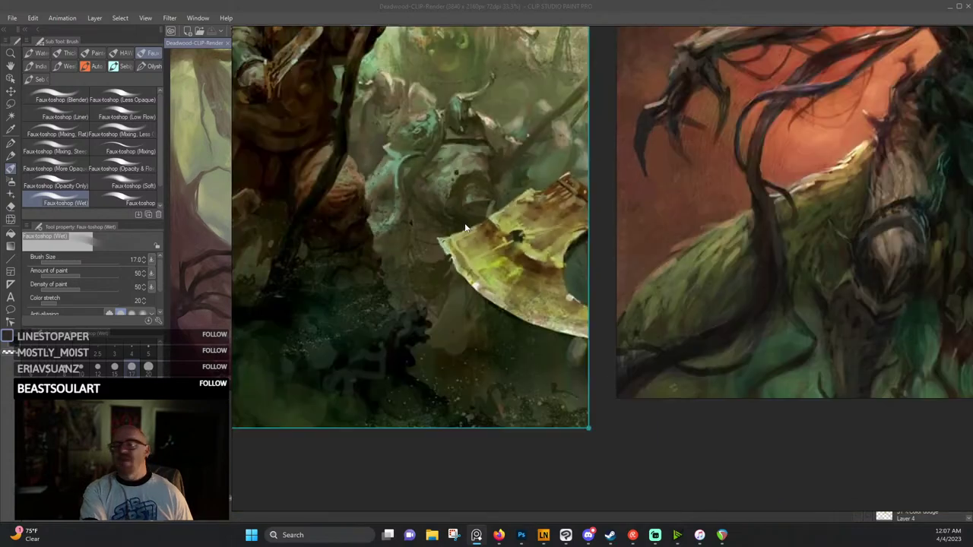
Examine the tree creature's torso, skull face and antlers in the orange Warhammer Community painting.
left_click_drag(589, 227, 386, 295)
scroll(562, 159, "up", 4)
scroll(549, 155, "up", 2)
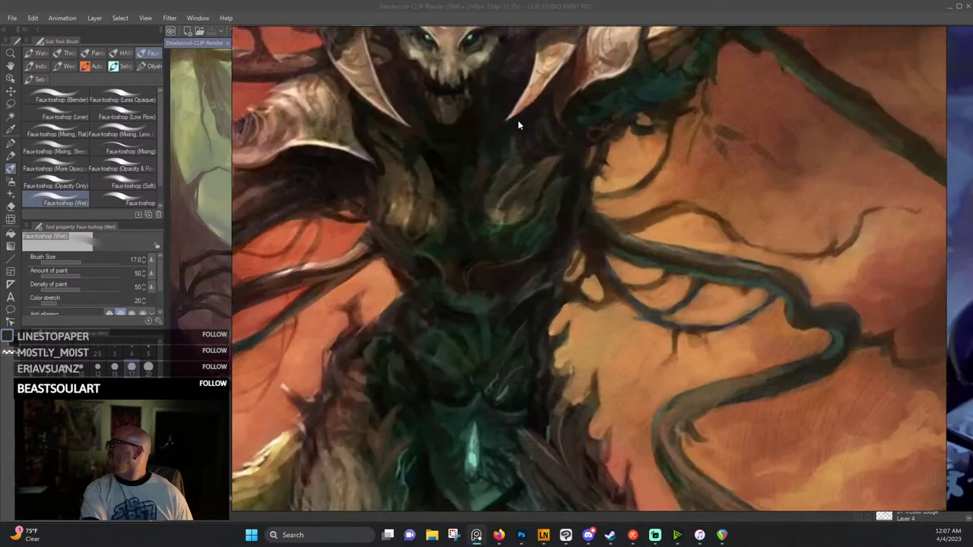
left_click_drag(518, 121, 596, 293)
scroll(529, 178, "down", 2)
scroll(532, 171, "down", 2)
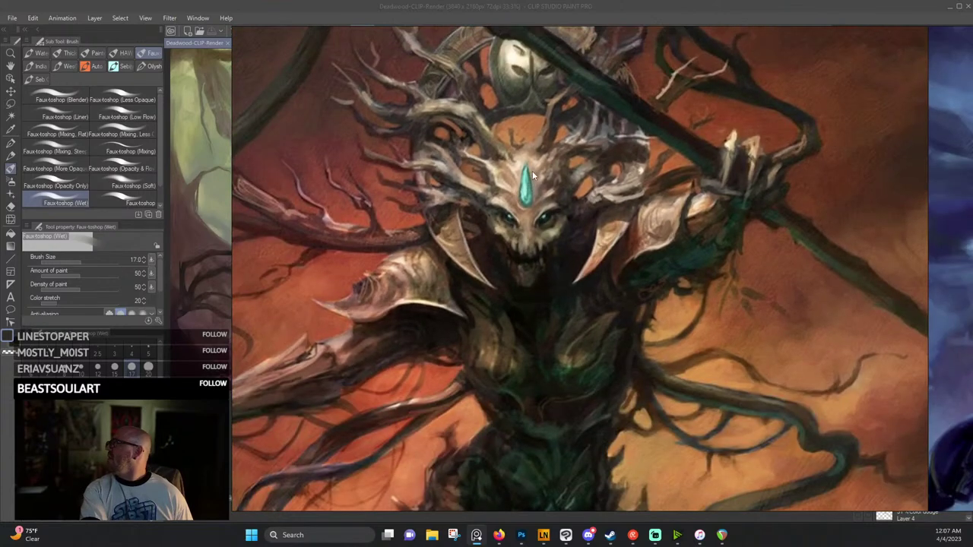
scroll(532, 162, "up", 1)
left_click_drag(467, 111, 512, 146)
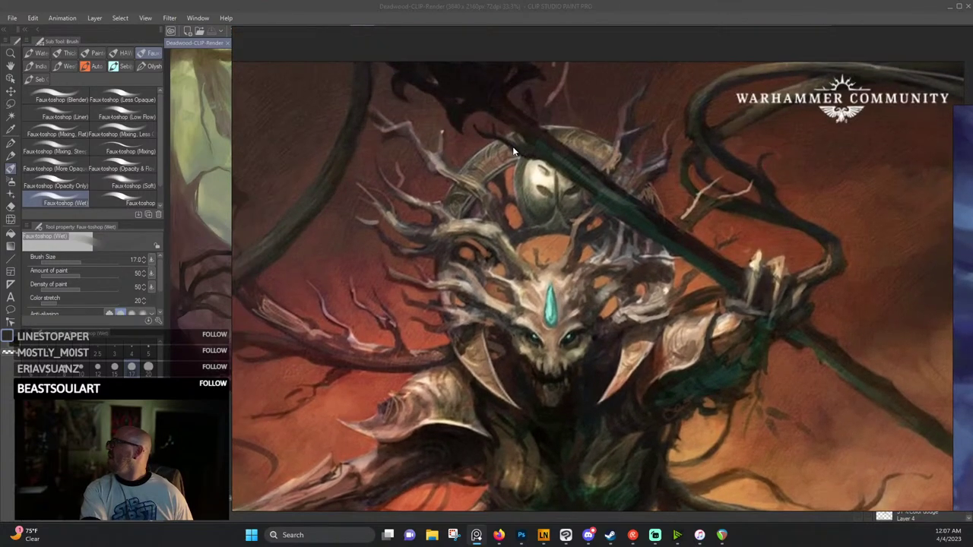
scroll(532, 273, "down", 1)
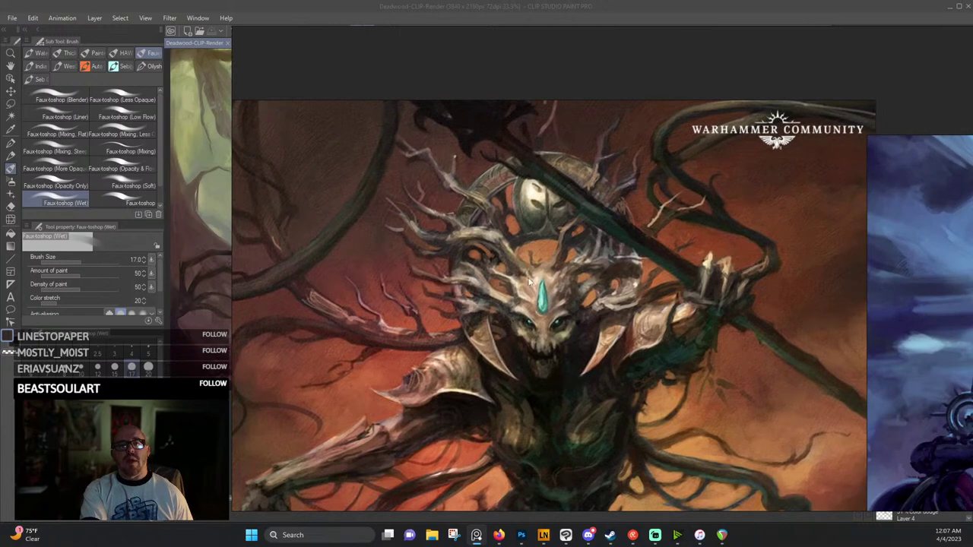
scroll(459, 249, "up", 3)
scroll(458, 248, "down", 3)
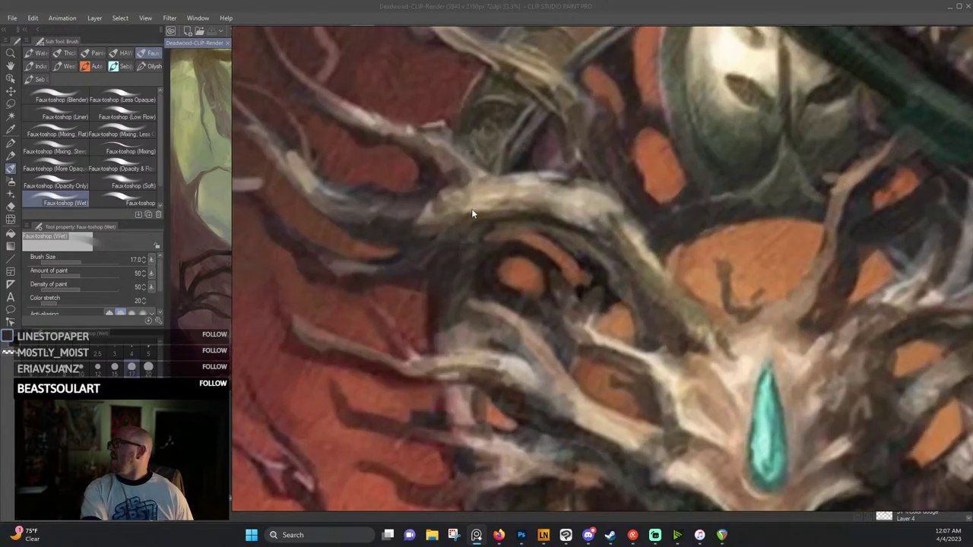
Study the highlights on the branches beside the creature's head, including the splintered limb, and the painting's mossy lower area.
scroll(500, 230, "up", 1)
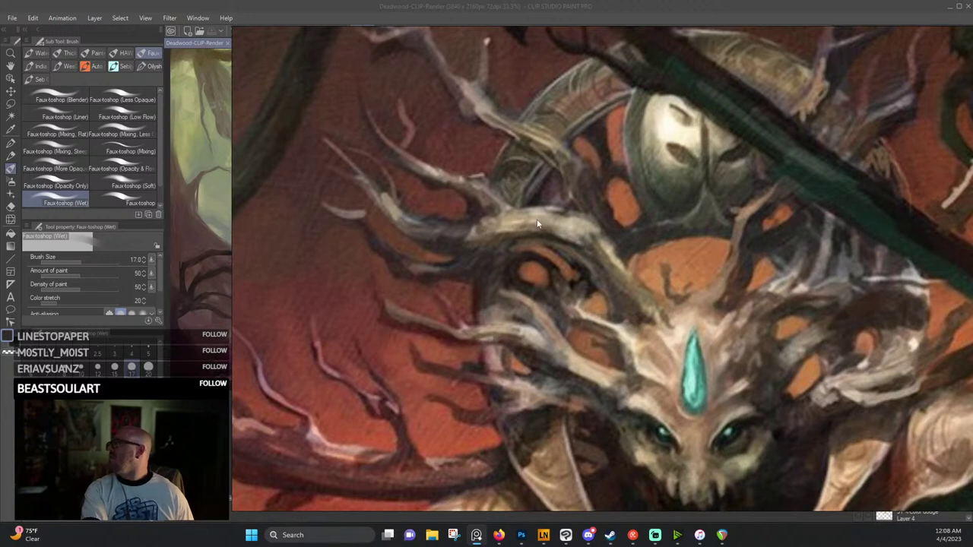
left_click_drag(541, 263, 741, 106)
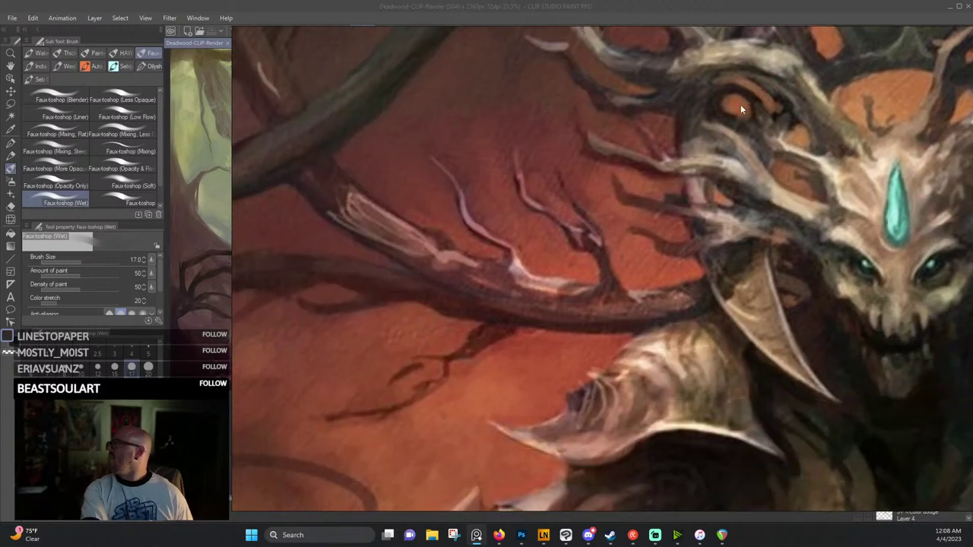
left_click_drag(386, 228, 536, 284)
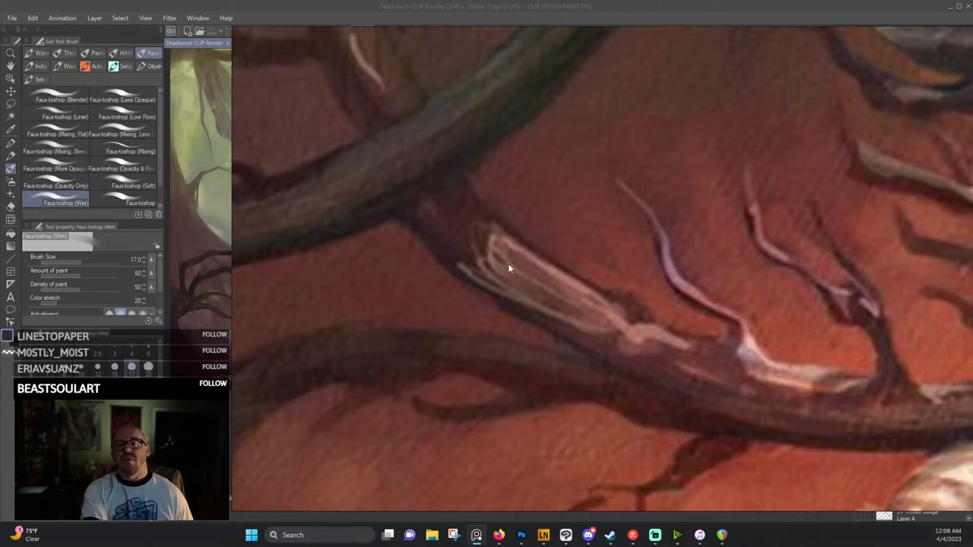
scroll(509, 266, "down", 5)
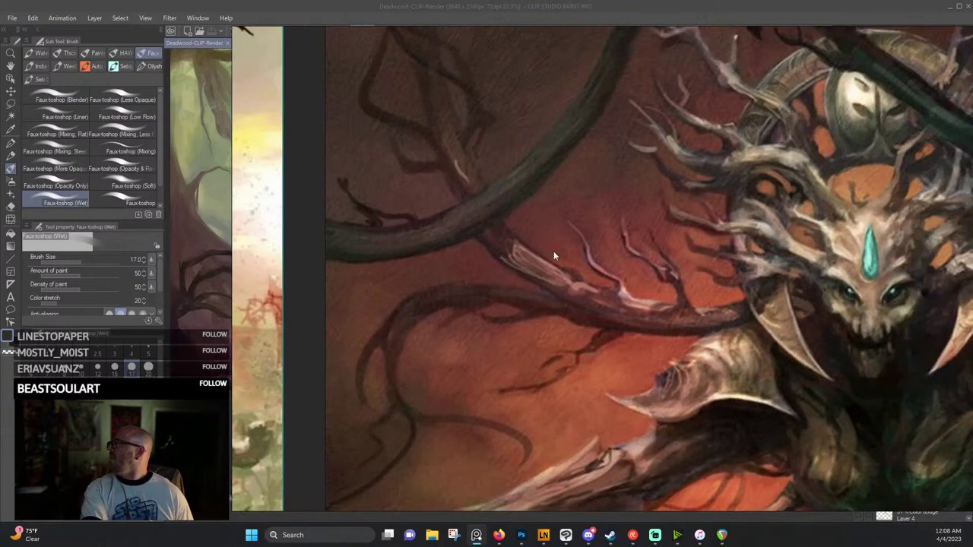
left_click_drag(688, 245, 401, 96)
scroll(513, 165, "down", 3)
left_click_drag(545, 212, 375, 109)
left_click_drag(383, 188, 376, 209)
left_click_drag(323, 237, 512, 115)
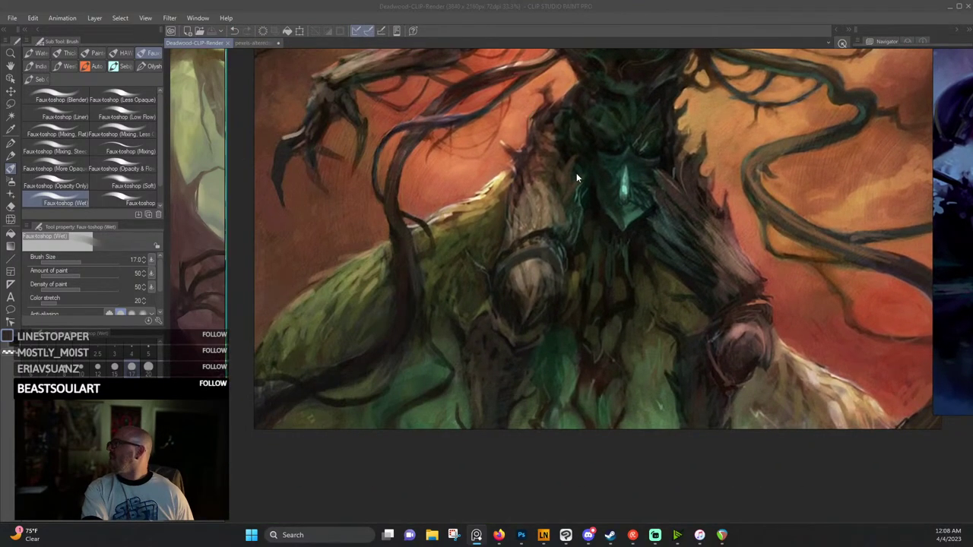
Examine the red armoured mech and the foreground soldiers in the blue battle painting.
left_click_drag(656, 149, 343, 223)
left_click_drag(552, 174, 275, 220)
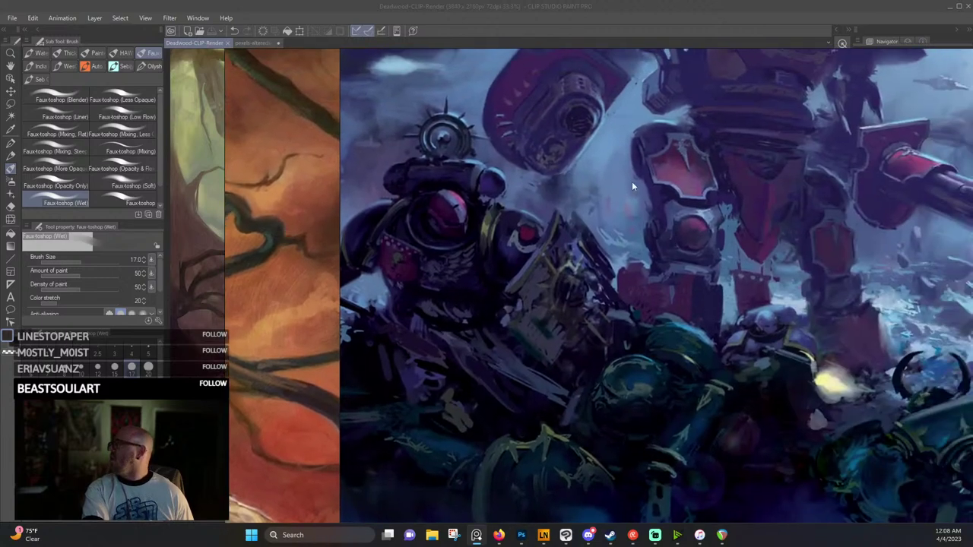
scroll(632, 186, "right", 4)
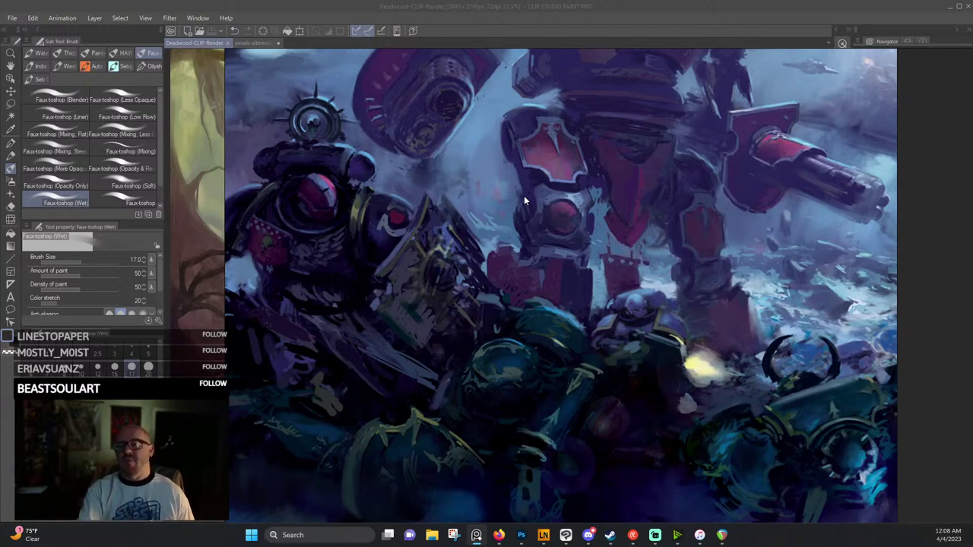
scroll(494, 228, "down", 3)
scroll(470, 262, "up", 4)
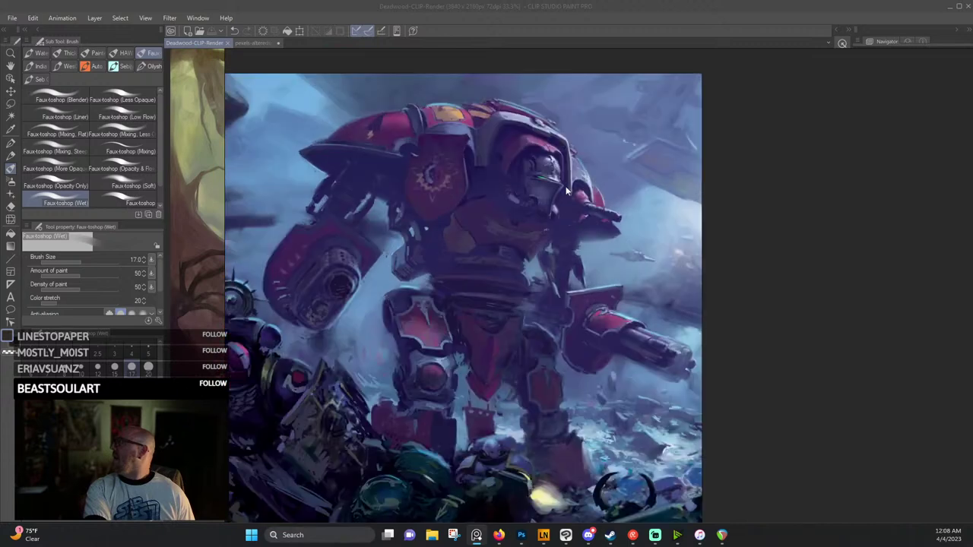
scroll(550, 234, "down", 2)
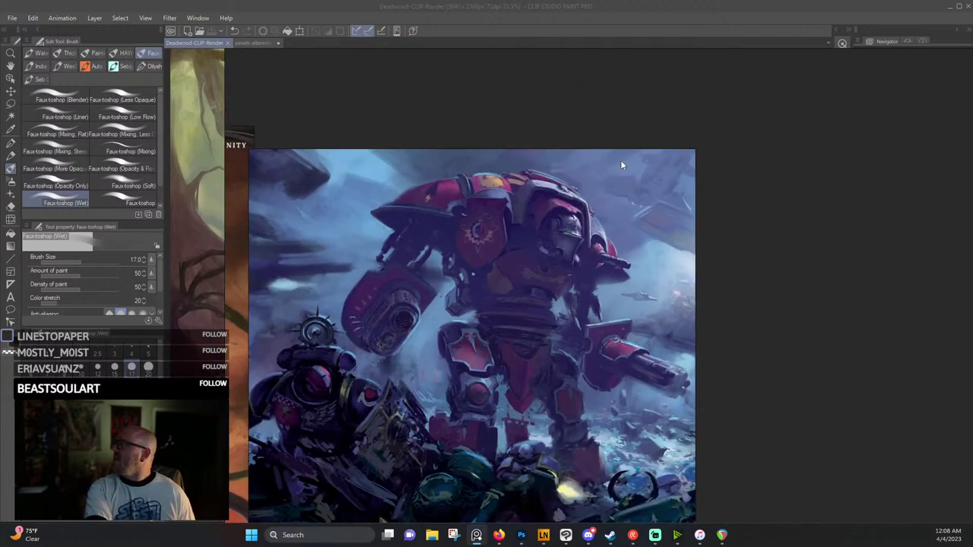
scroll(284, 168, "up", 1)
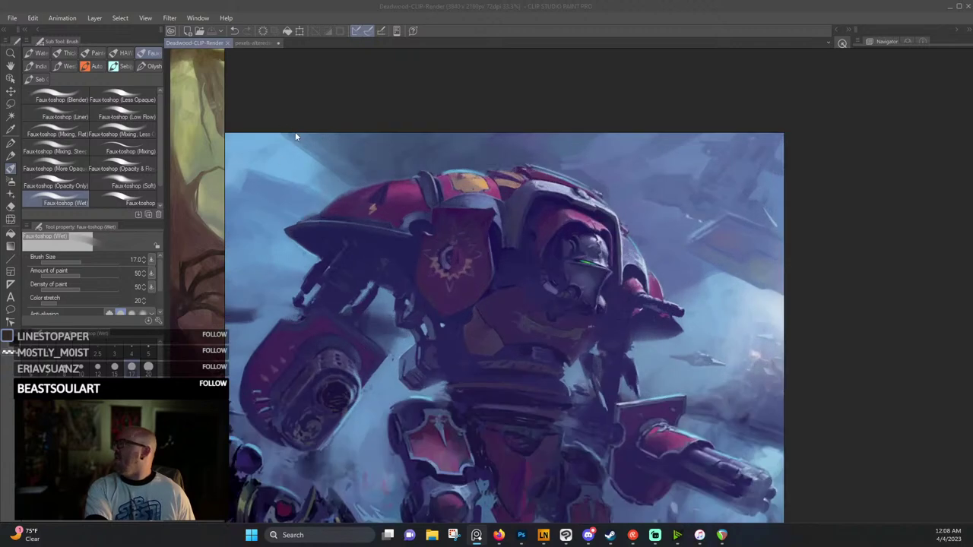
scroll(453, 146, "up", 3)
scroll(458, 146, "down", 2)
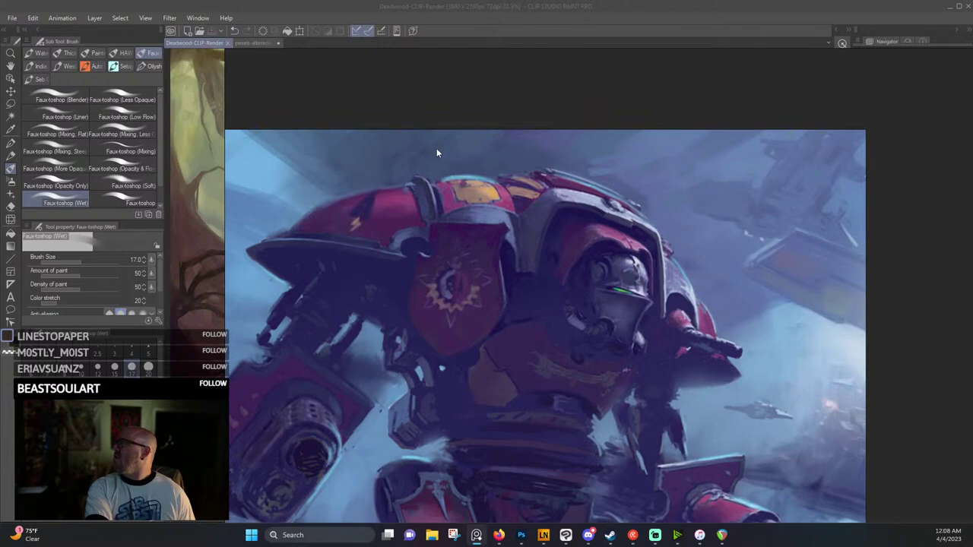
Study the faint background shapes and hanging banner behind the mech, comparing them with the whole composition.
scroll(513, 259, "up", 3)
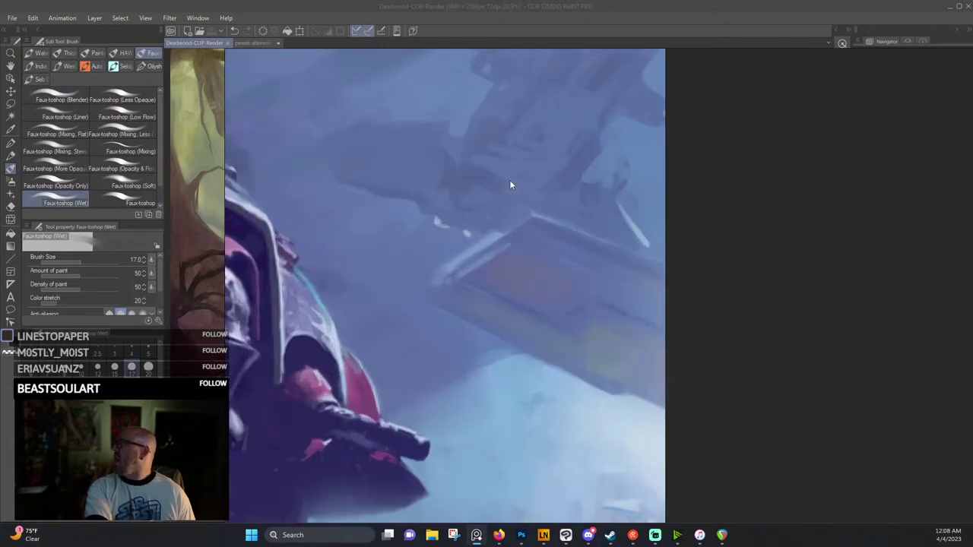
scroll(532, 152, "up", 1)
scroll(536, 134, "down", 3)
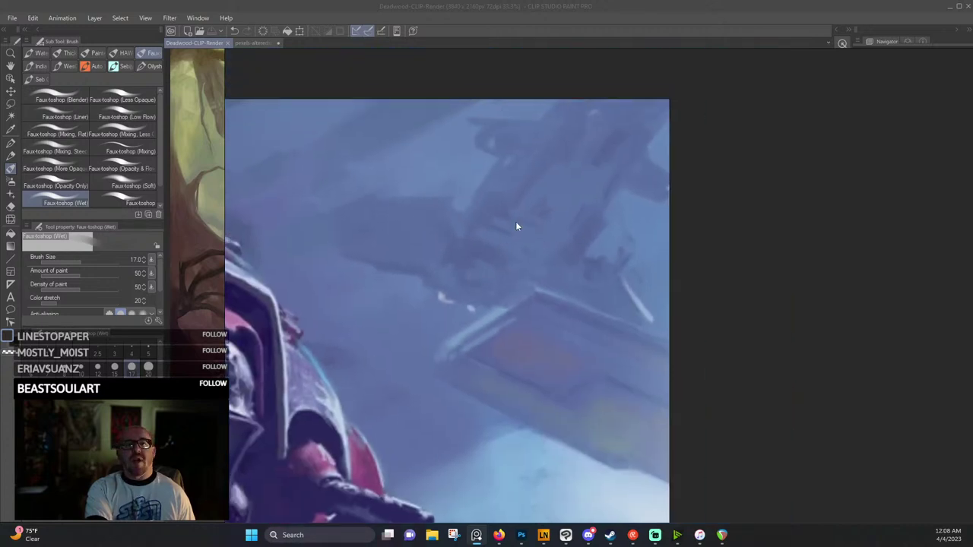
scroll(463, 228, "up", 1)
scroll(486, 225, "down", 3)
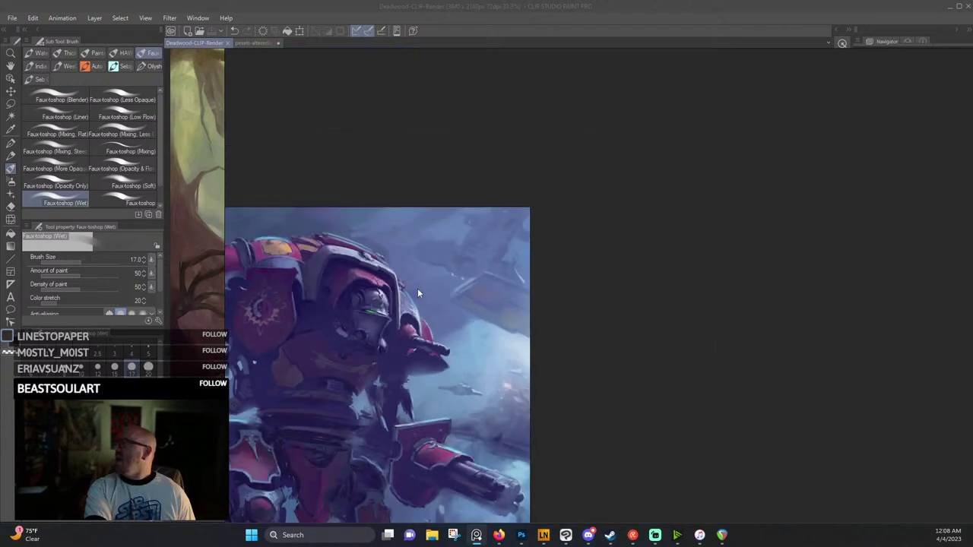
left_click_drag(417, 293, 530, 163)
scroll(548, 274, "up", 1)
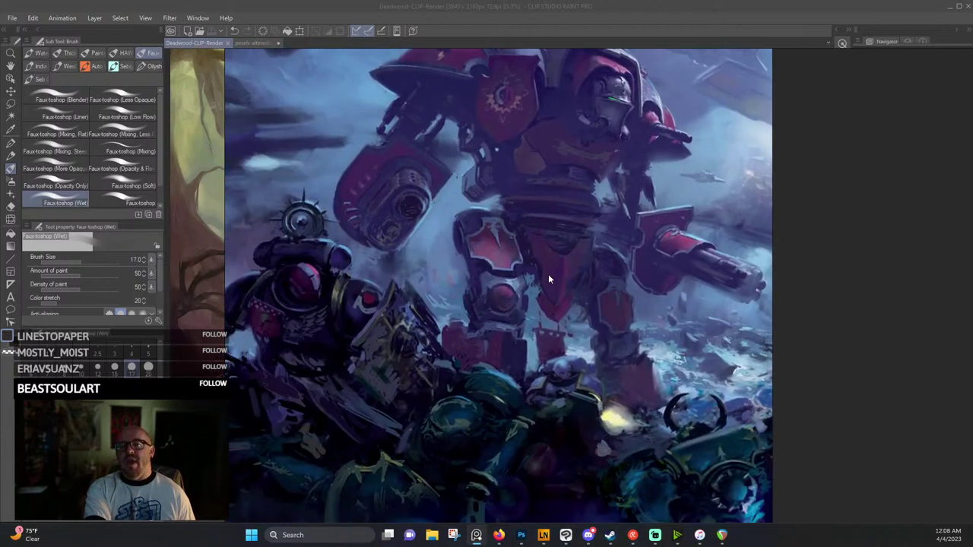
scroll(536, 290, "down", 2)
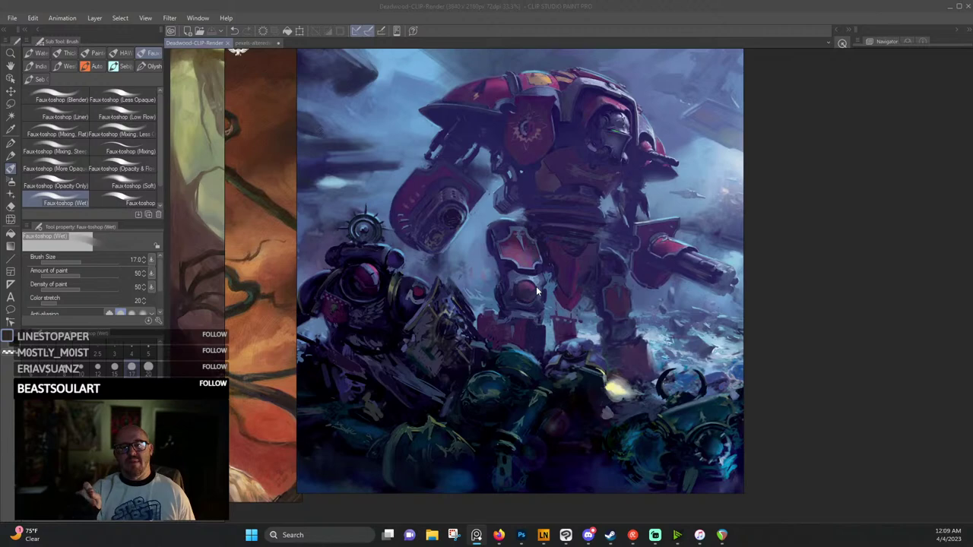
Study the loose brush marks in the light blue rubble behind the horned helmet, up close and at a distance.
scroll(707, 377, "up", 5)
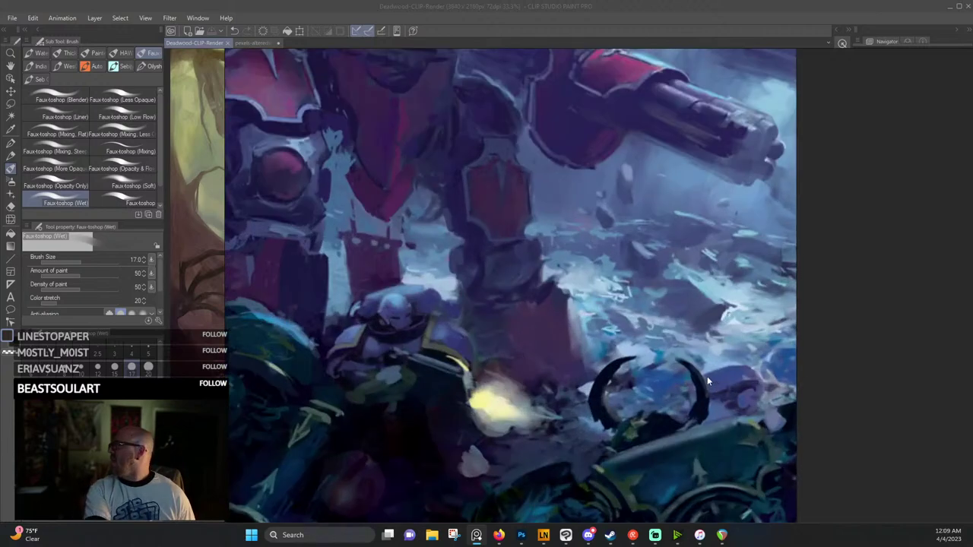
scroll(530, 189, "up", 3)
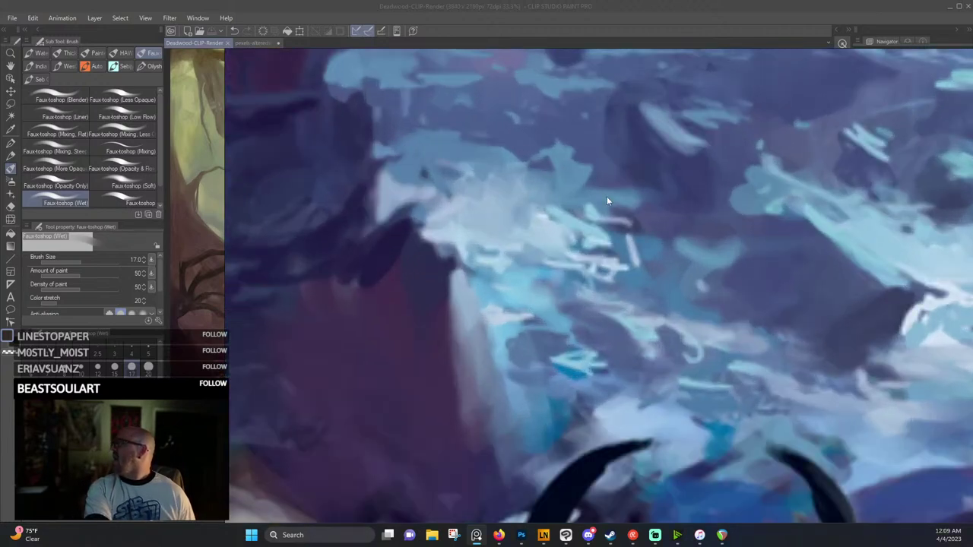
scroll(606, 201, "down", 3)
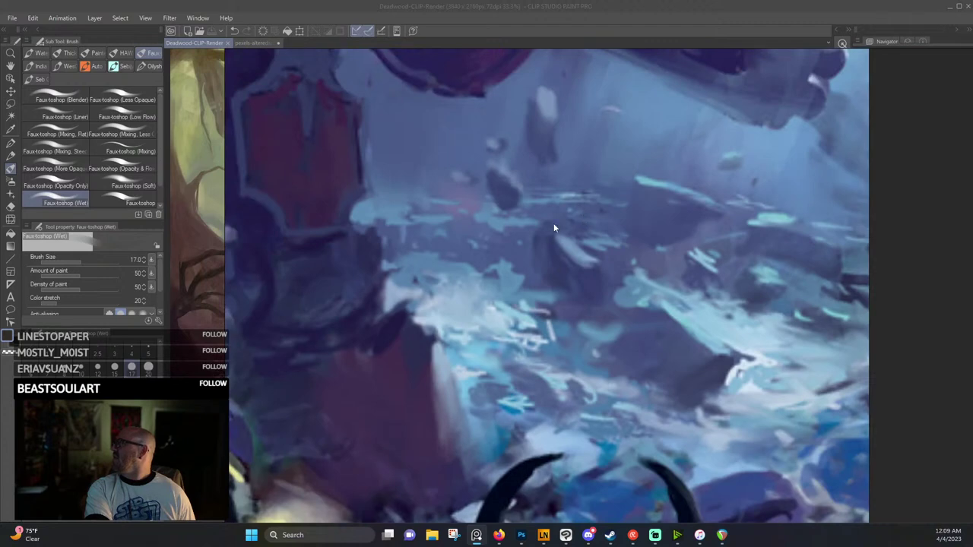
scroll(524, 338, "up", 4)
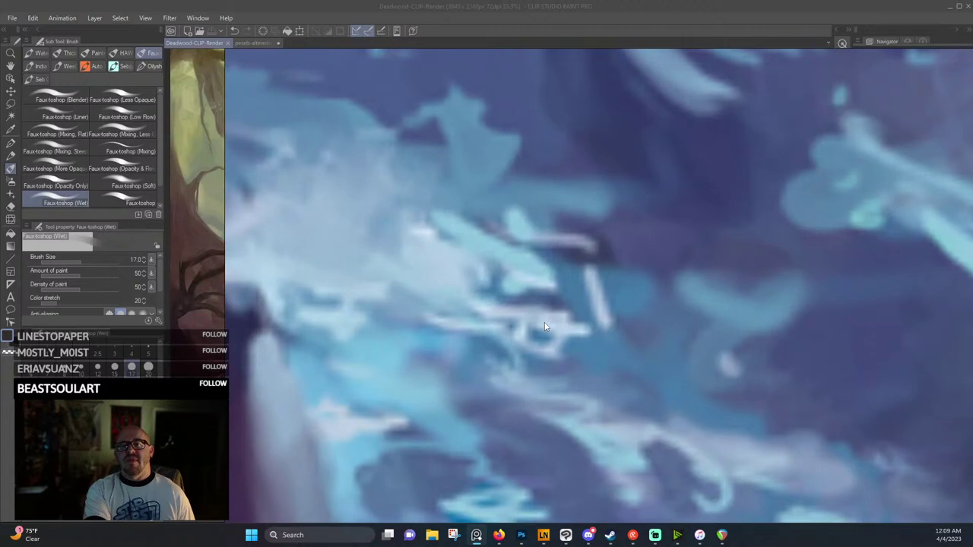
scroll(544, 327, "down", 3)
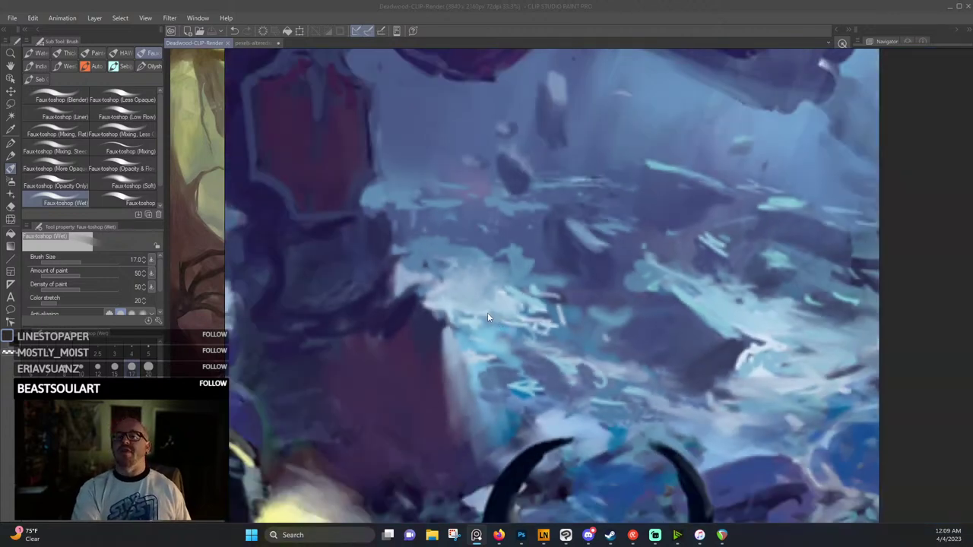
scroll(487, 311, "down", 5)
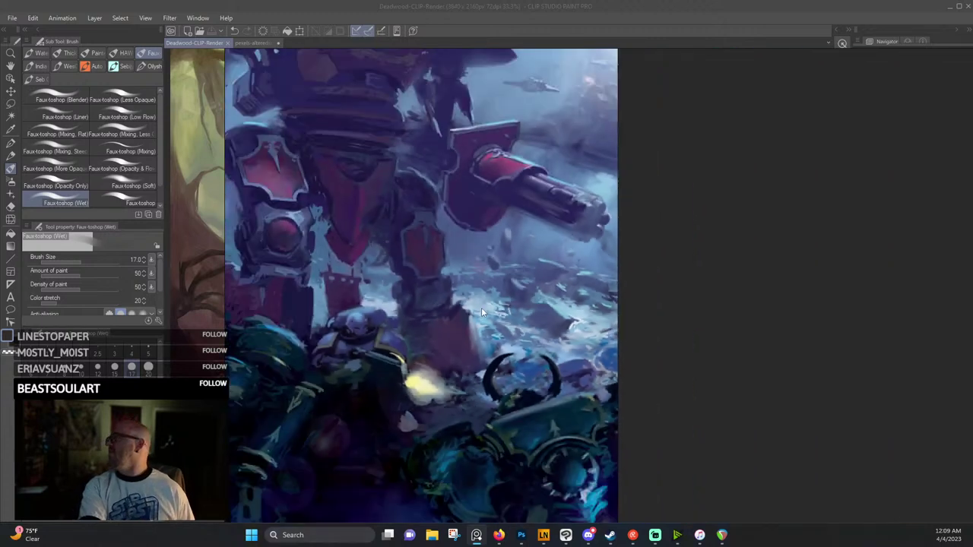
scroll(550, 278, "up", 1)
scroll(582, 321, "down", 5)
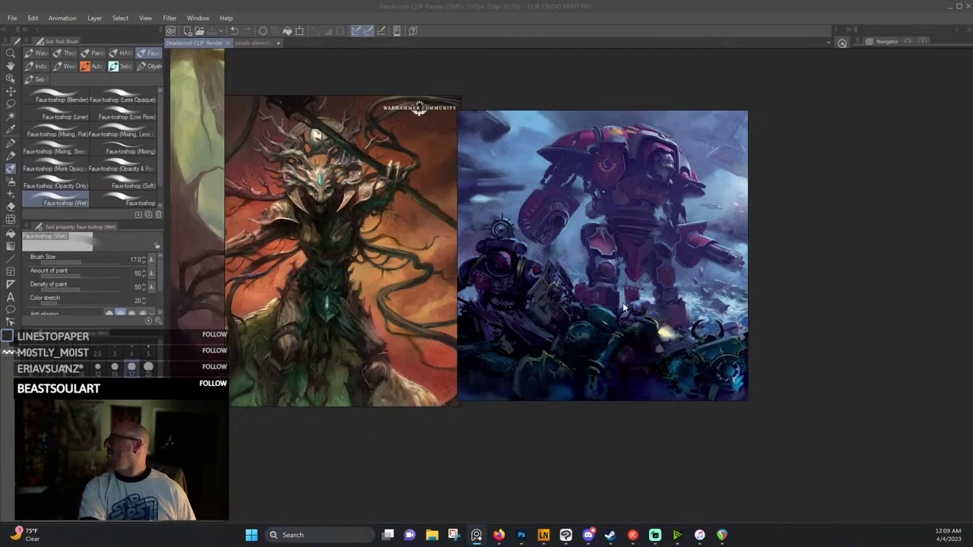
Load the painting of the tusked warrior in a beast-head fur hood into the empty area below the three fantasy references.
scroll(622, 308, "down", 2)
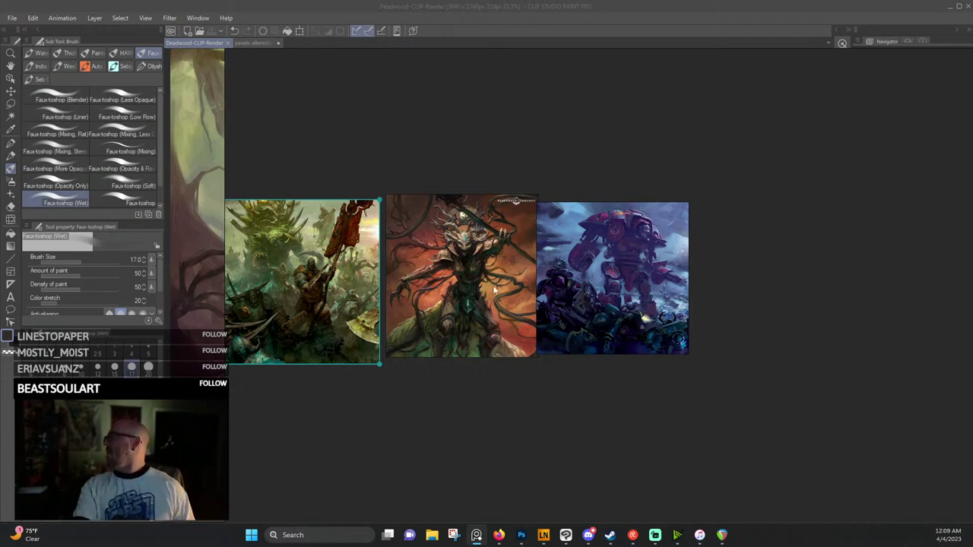
scroll(305, 301, "down", 3)
mouse_move(306, 301)
left_mouse_down()
mouse_move(445, 273)
mouse_move(263, 157)
left_mouse_up()
scroll(603, 298, "down", 4)
scroll(534, 288, "up", 5)
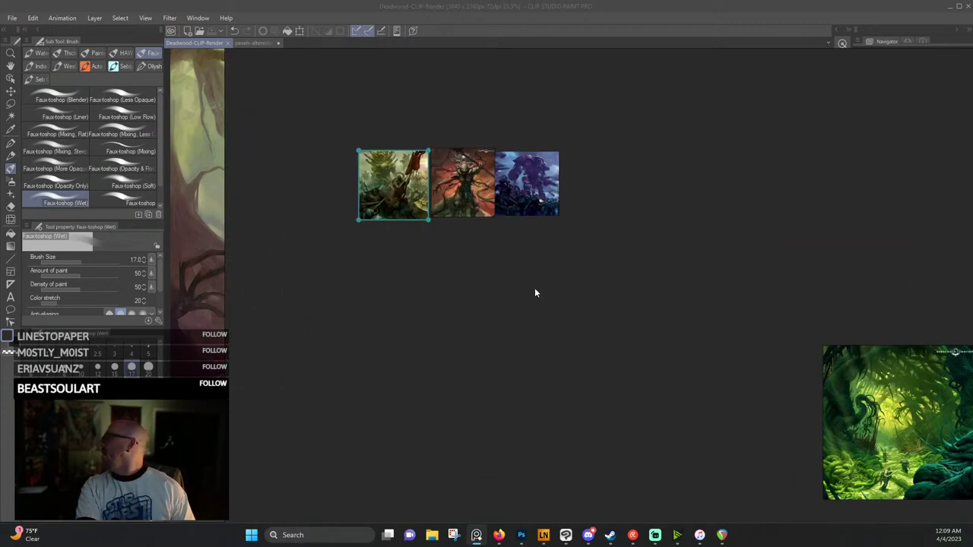
left_click(469, 276)
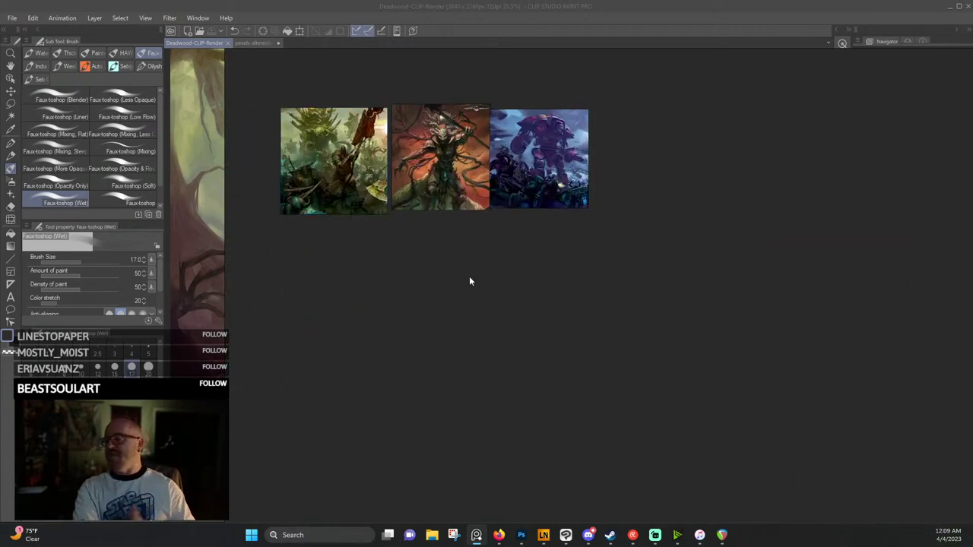
right_click(465, 273)
mouse_move(497, 451)
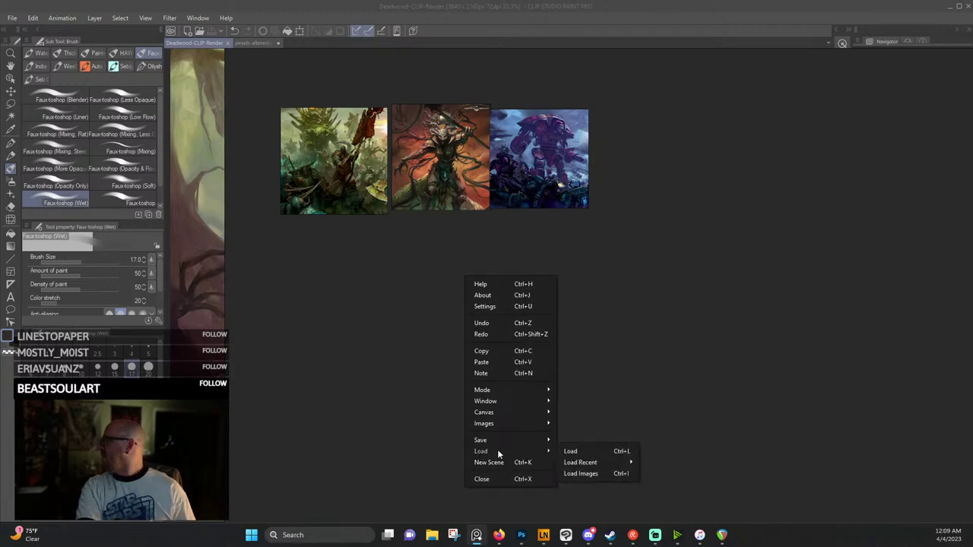
left_click(574, 475)
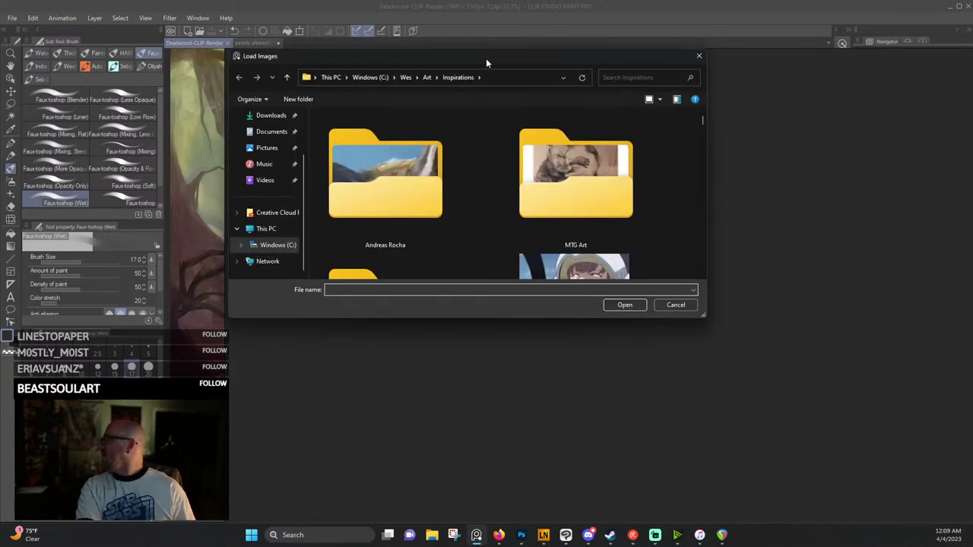
left_click_drag(486, 61, 0, 69)
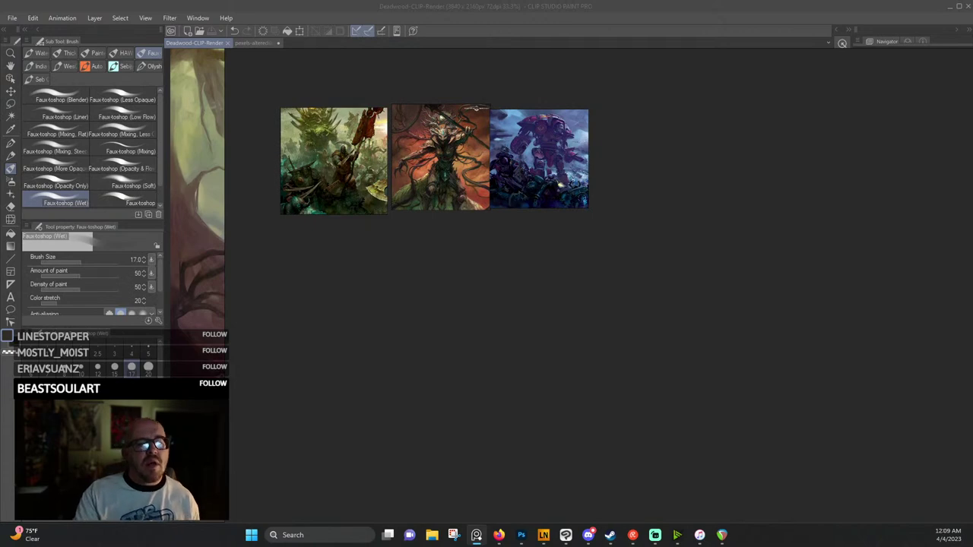
key("ctrl+v")
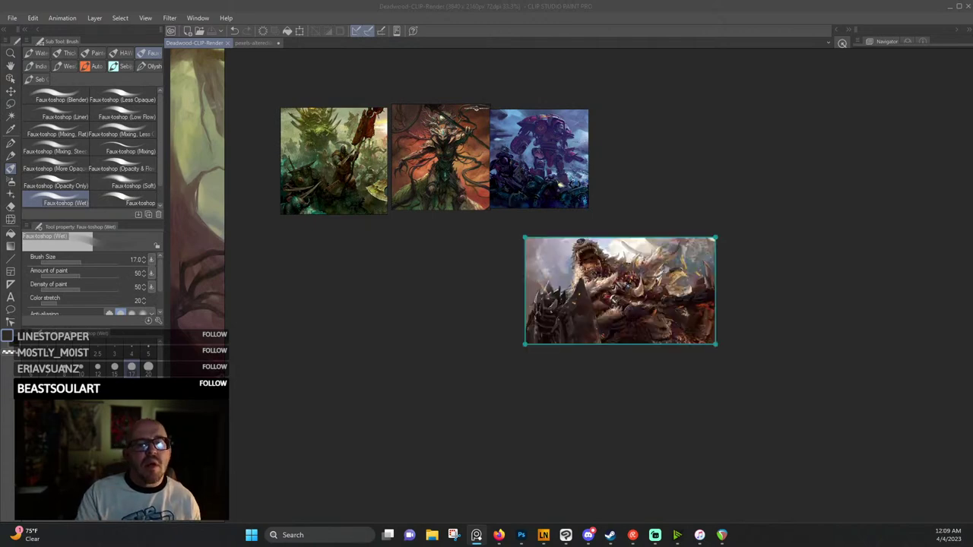
Focus the board on the fur-hooded warrior painting and enlarge the reference window to cover more of the canvas workspace.
double_click(614, 325)
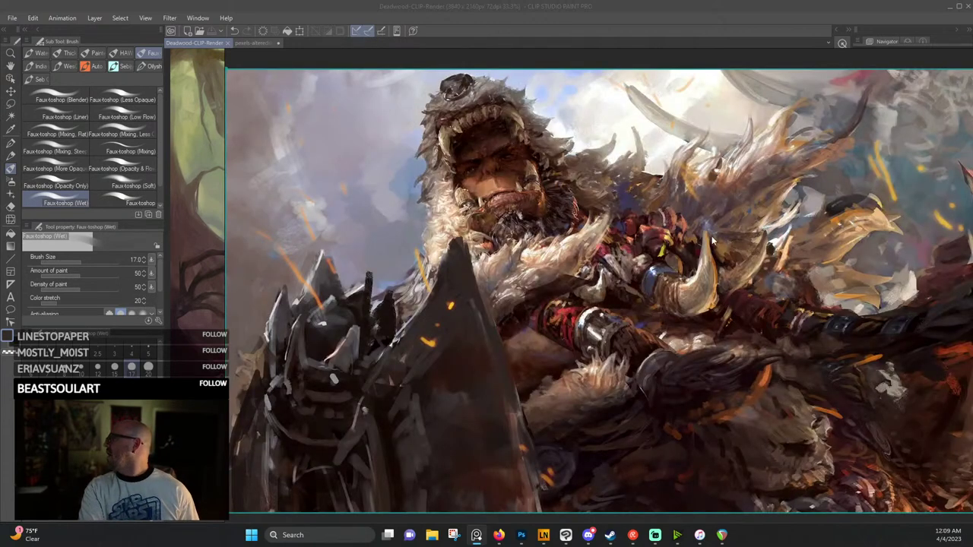
left_click_drag(714, 240, 729, 255)
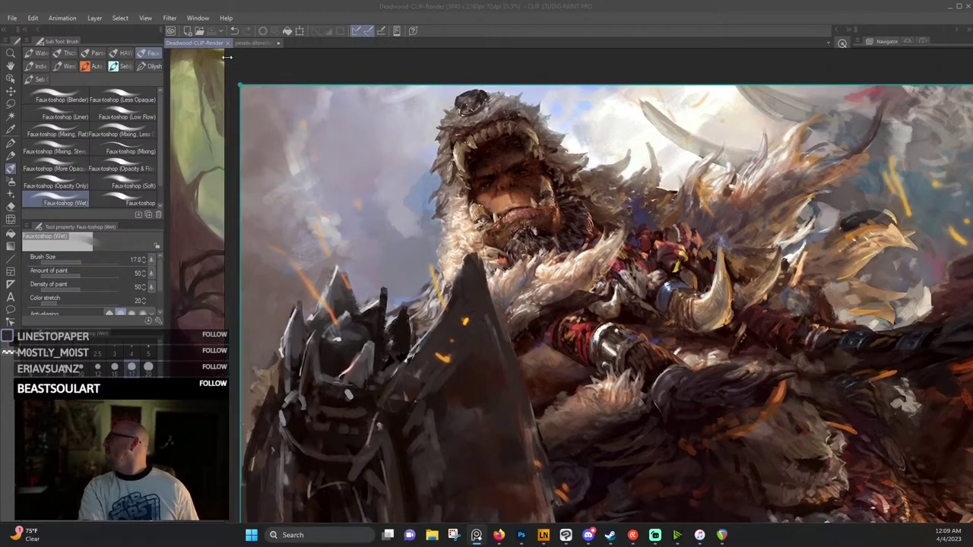
left_click_drag(224, 49, 74, 10)
double_click(462, 279)
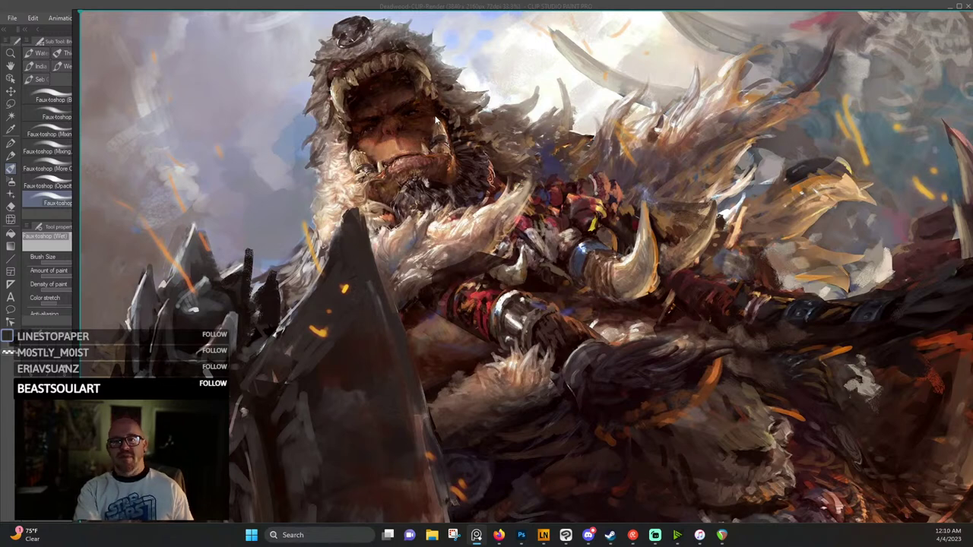
Study the brushwork in the warrior's shadowed face, his tusks and the toothed fur hood up close.
scroll(380, 124, "up", 2)
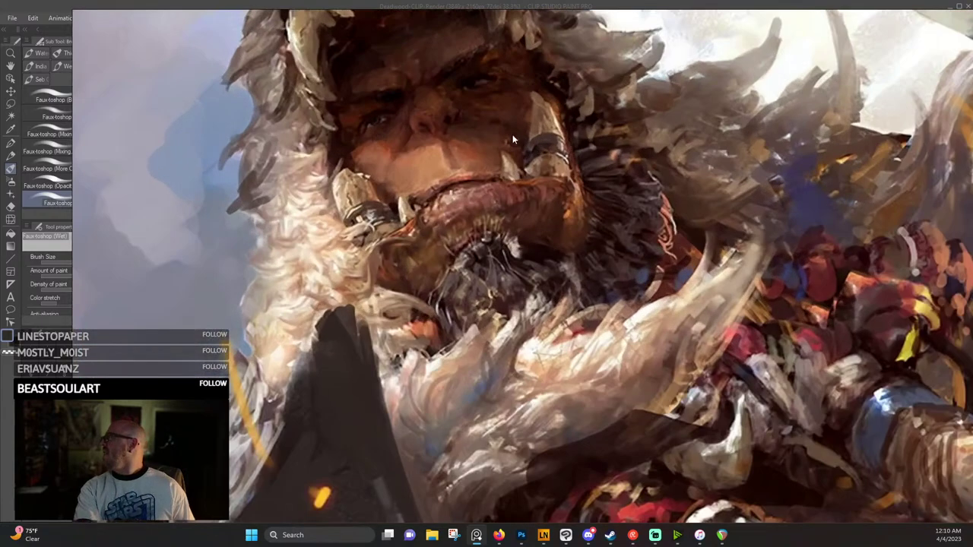
scroll(399, 133, "up", 2)
scroll(456, 196, "up", 1)
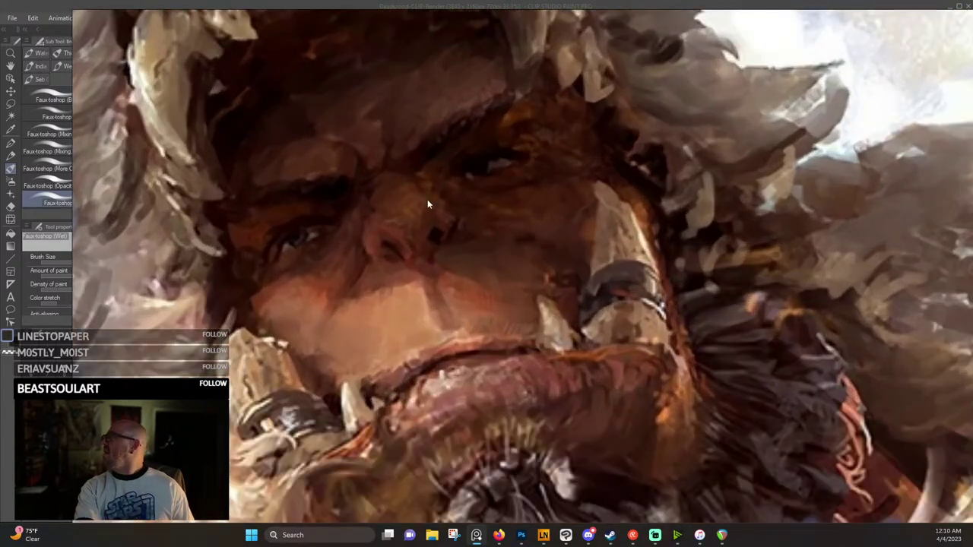
left_click_drag(422, 201, 592, 227)
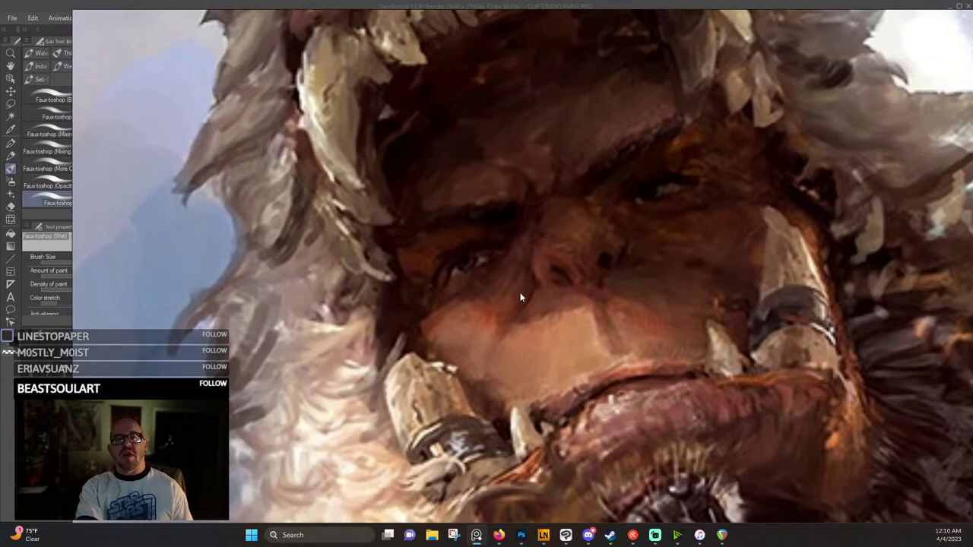
scroll(539, 280, "down", 3)
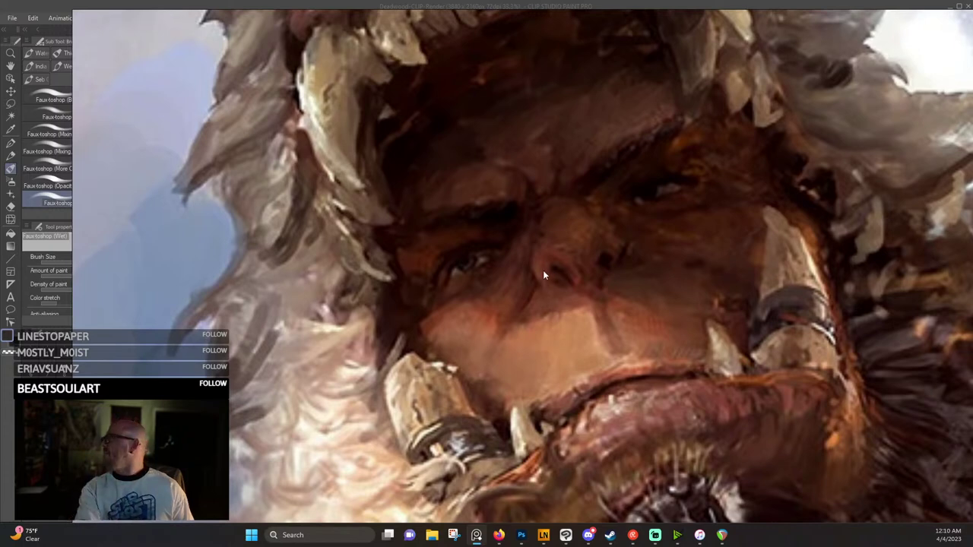
left_click_drag(589, 140, 491, 271)
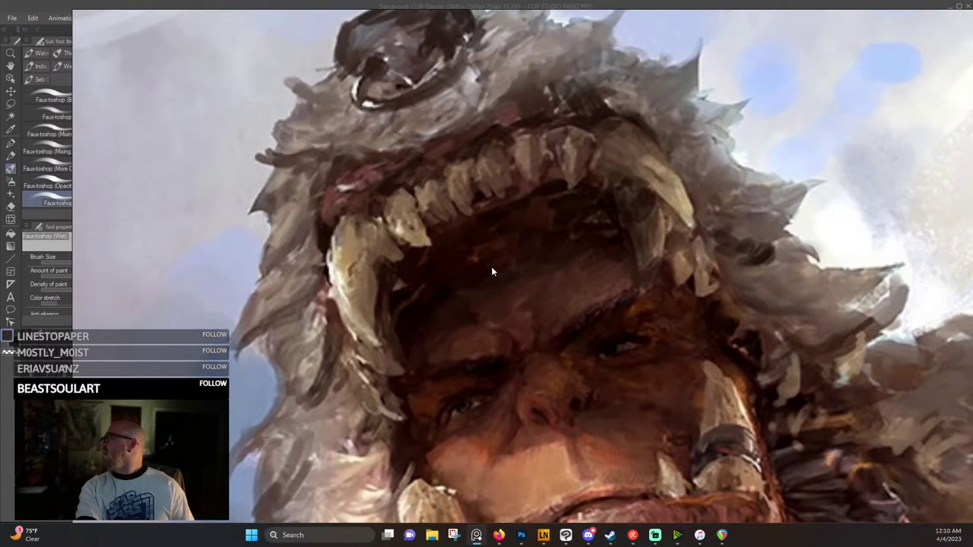
left_click_drag(490, 342, 573, 180)
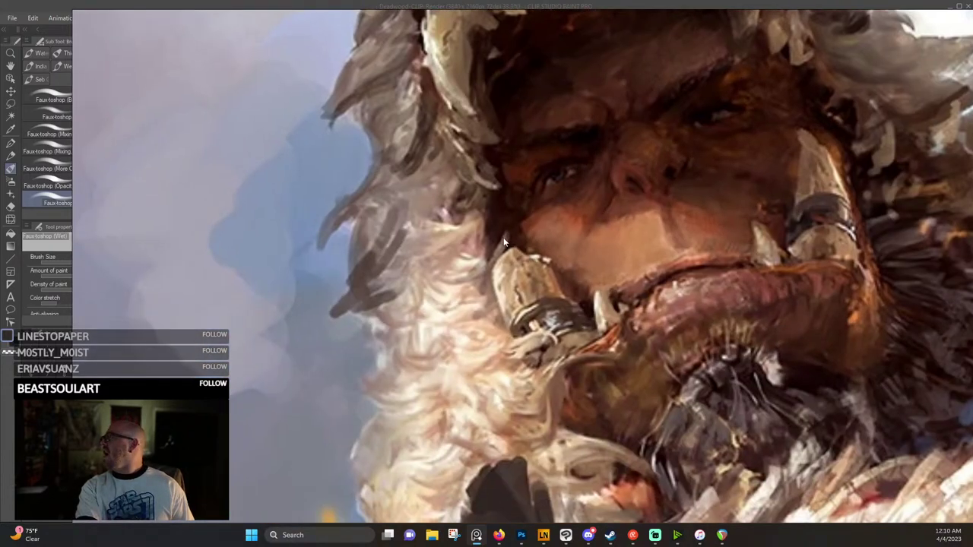
Examine the pale fur around the beard and the loosely painted dark spikes with their orange sparks.
left_click_drag(445, 263, 439, 149)
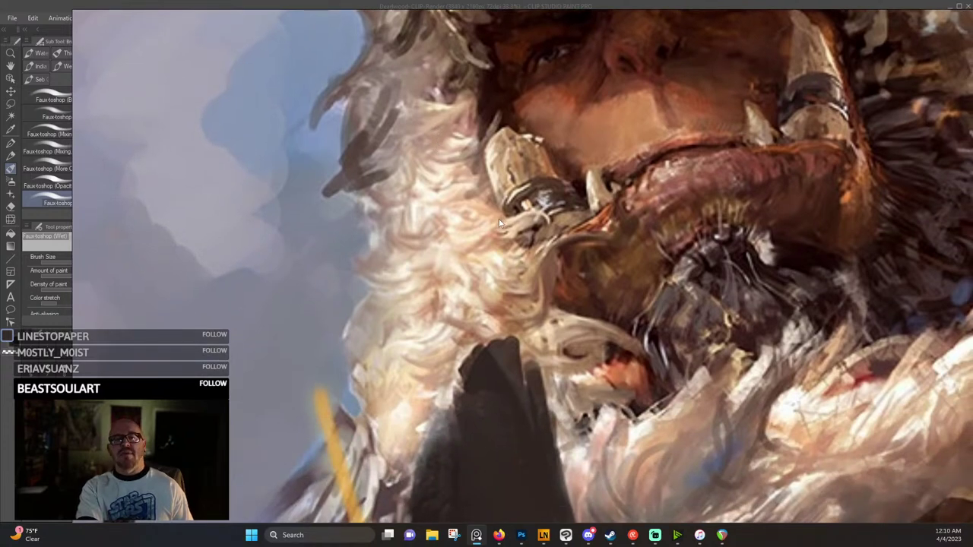
left_click_drag(498, 219, 460, 41)
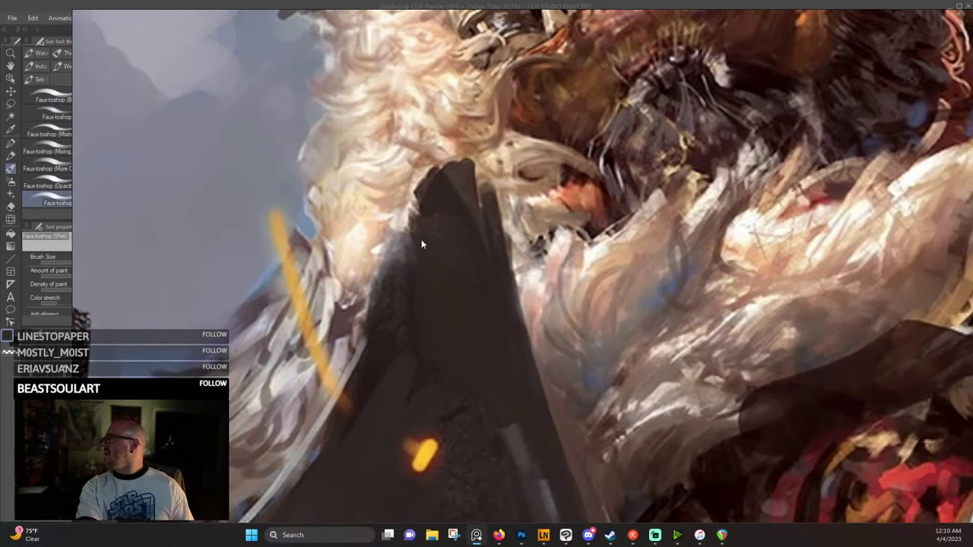
left_click_drag(456, 426, 506, 239)
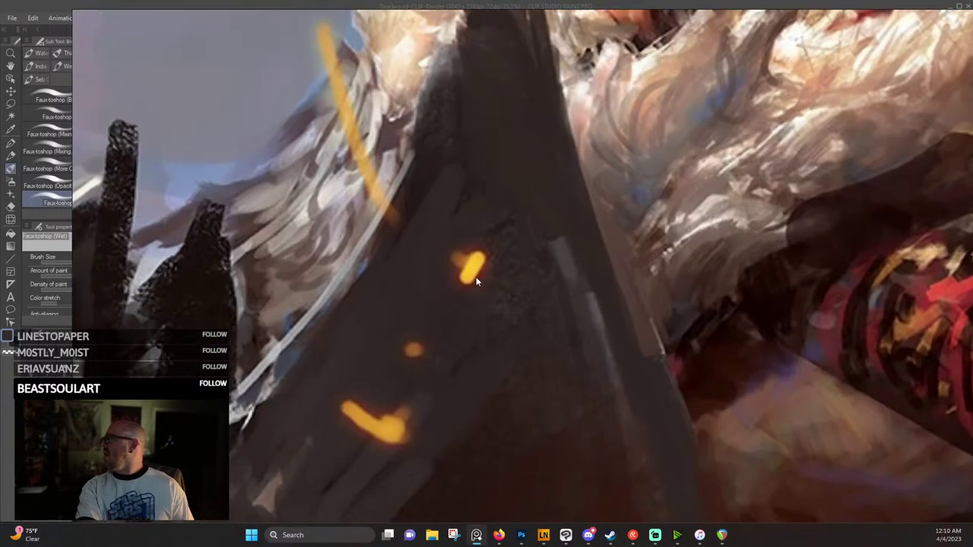
left_click_drag(245, 215, 589, 263)
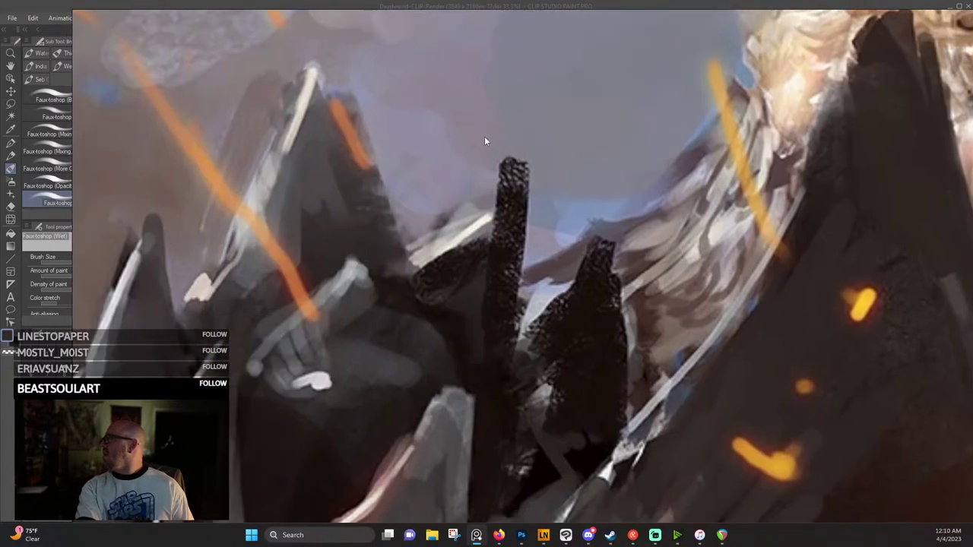
left_click_drag(499, 261, 749, 107)
left_click_drag(448, 226, 568, 44)
Examine the rough grey strokes in the dark armour along the painting's lower edge.
left_click_drag(507, 259, 393, 13)
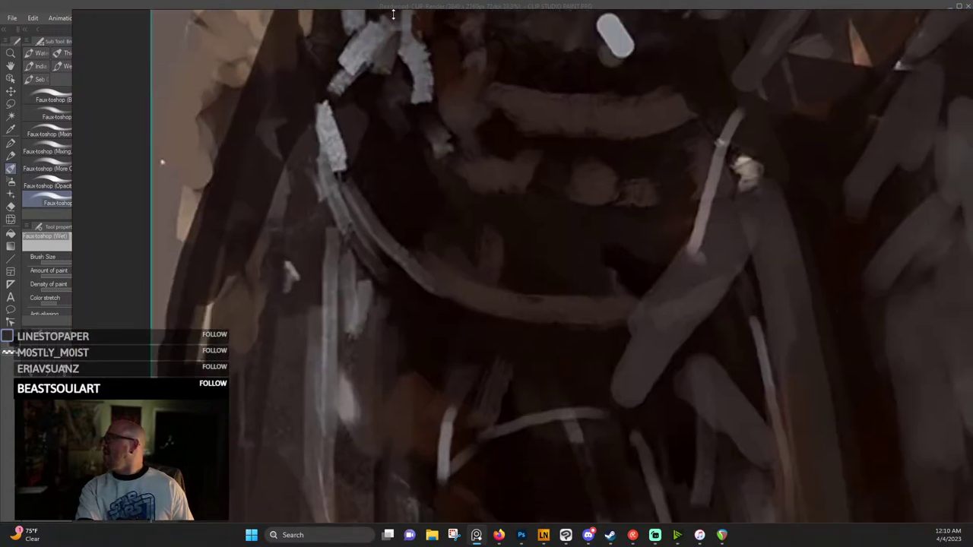
left_click_drag(618, 200, 502, 90)
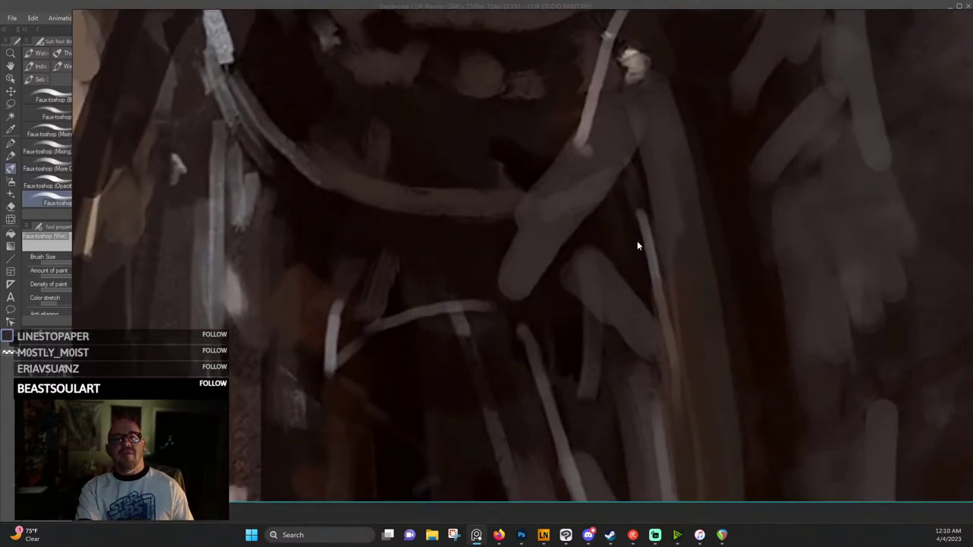
left_click_drag(741, 227, 543, 194)
left_click_drag(621, 213, 393, 235)
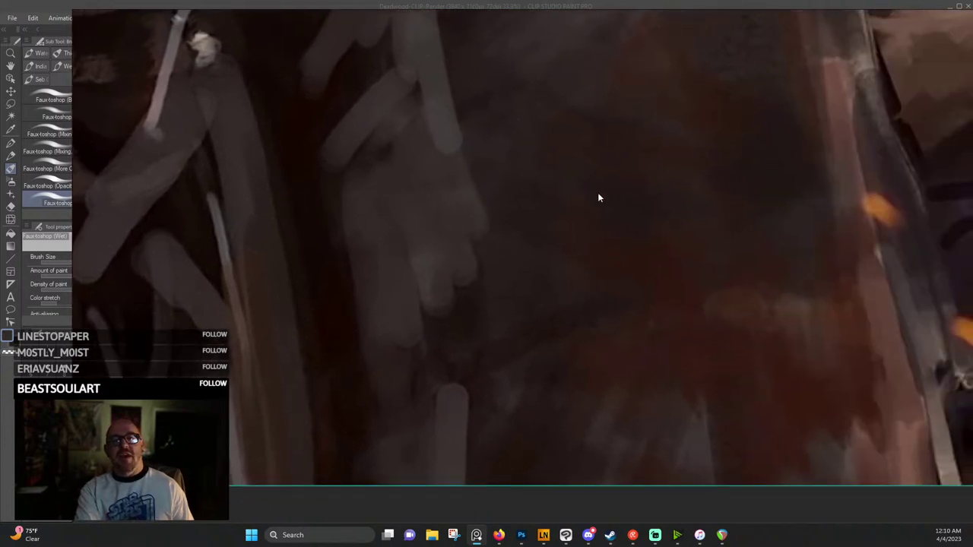
left_click_drag(621, 191, 348, 251)
Study the strokes on the curved horns and feathered fur, comparing them with the whole warrior composition.
mouse_move(591, 165)
left_mouse_down()
mouse_move(464, 206)
mouse_move(687, 132)
mouse_move(383, 256)
mouse_move(472, 202)
mouse_move(467, 281)
mouse_move(552, 216)
mouse_move(485, 377)
mouse_move(581, 153)
mouse_move(529, 281)
left_mouse_up()
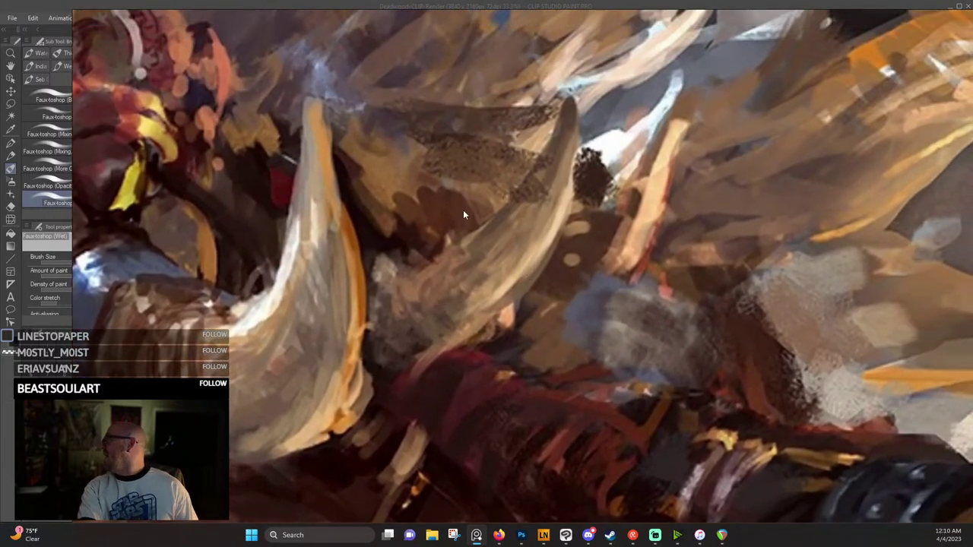
left_click_drag(785, 79, 594, 328)
left_click_drag(719, 302, 526, 281)
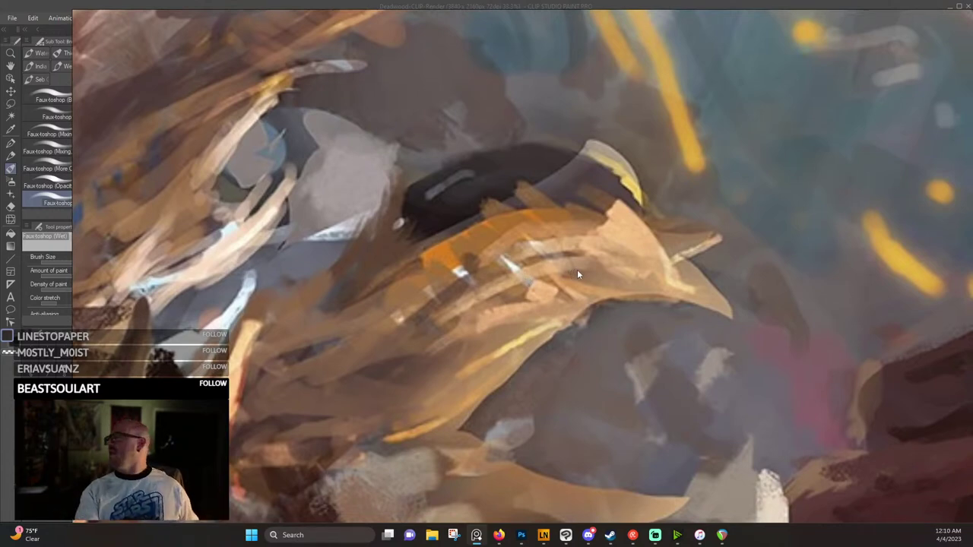
scroll(577, 269, "down", 5)
scroll(511, 280, "down", 1)
mouse_move(510, 280)
left_mouse_down()
mouse_move(625, 226)
mouse_move(680, 239)
left_mouse_up()
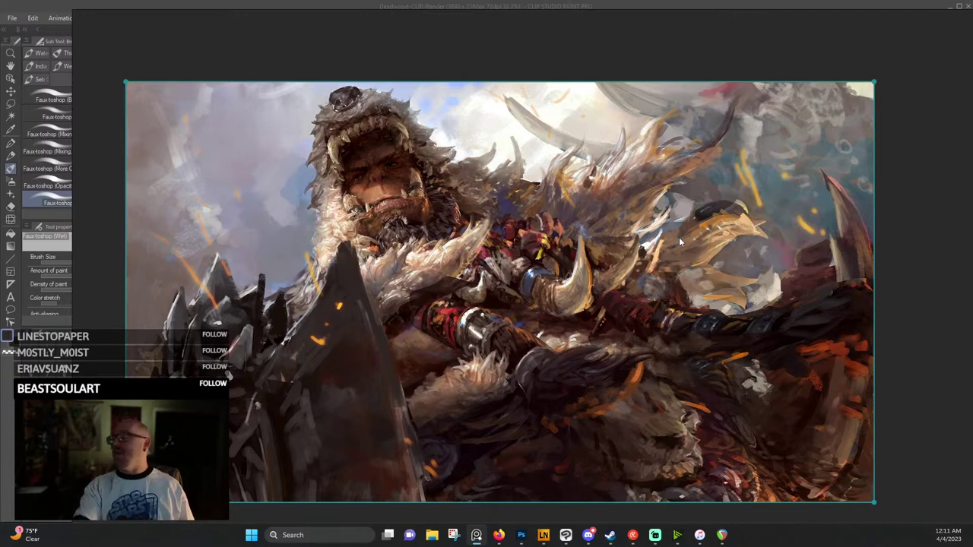
Switch the reference board's canvas to grayscale.
right_click(382, 203)
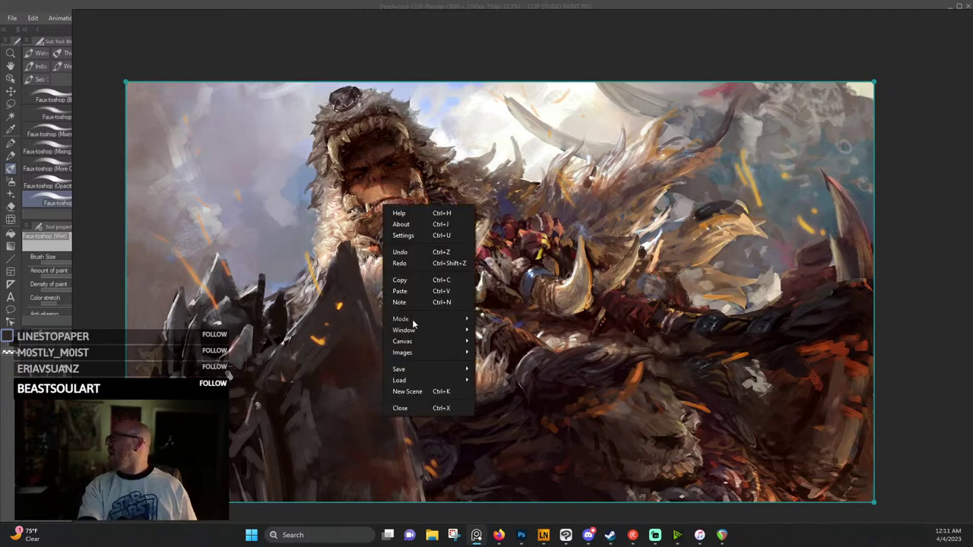
mouse_move(411, 346)
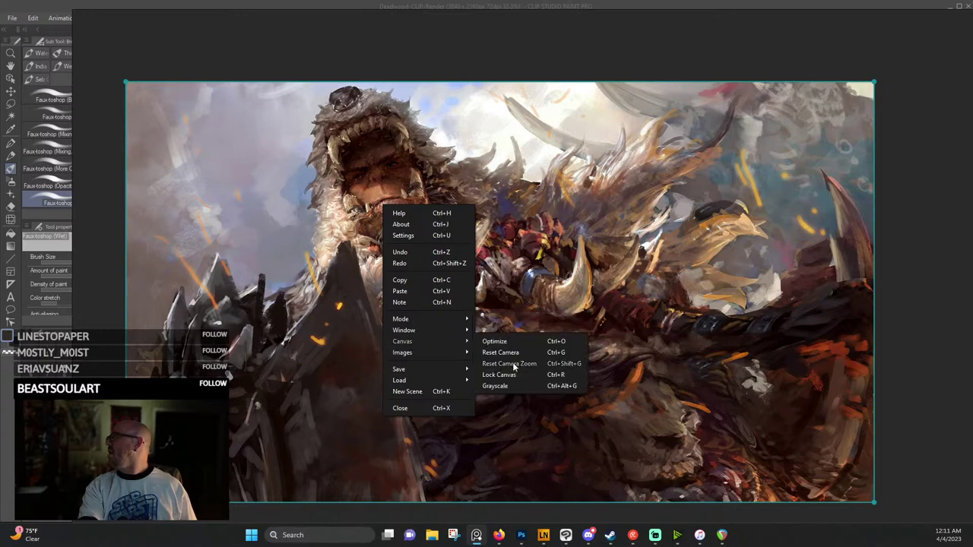
left_click(496, 386)
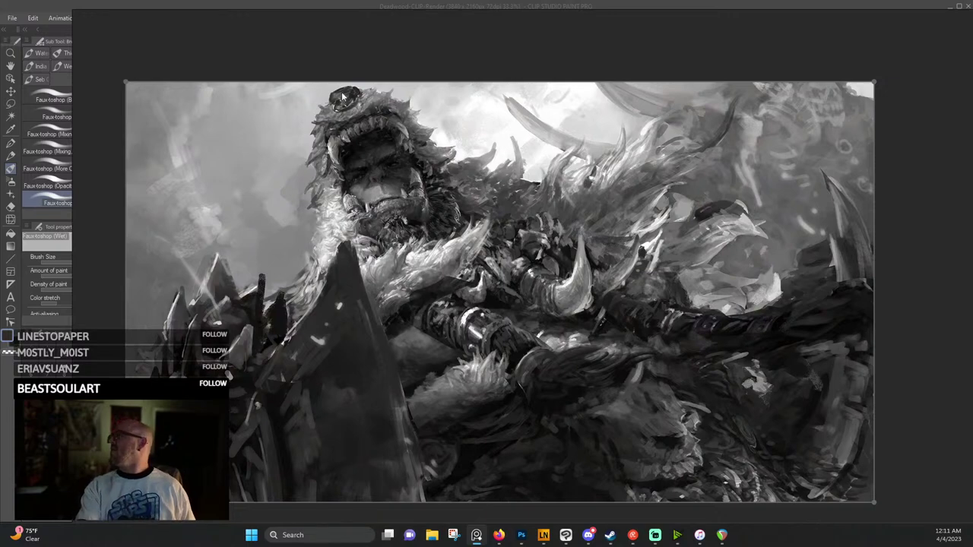
Study the light and dark values of the grayscale warrior painting, both up close and as a whole.
scroll(578, 100, "up", 1)
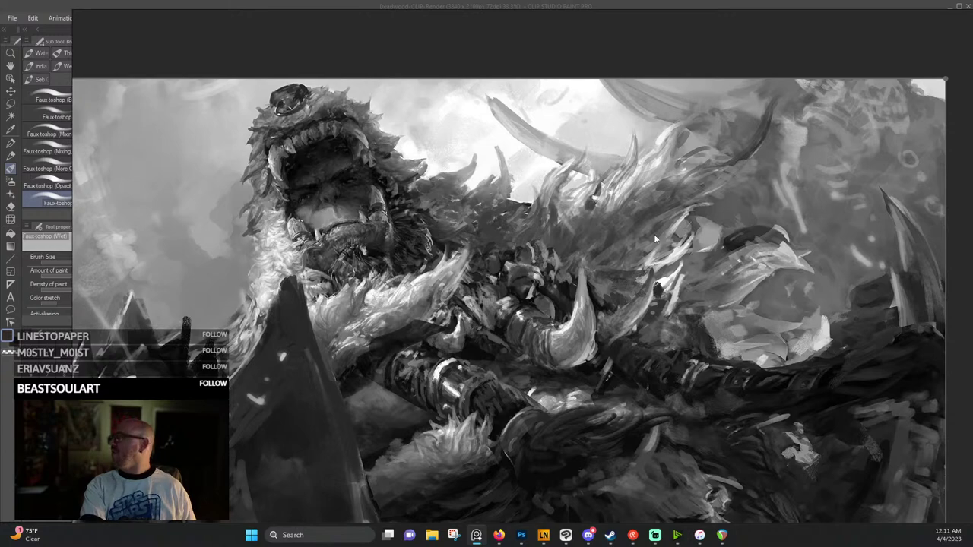
scroll(676, 271, "up", 1)
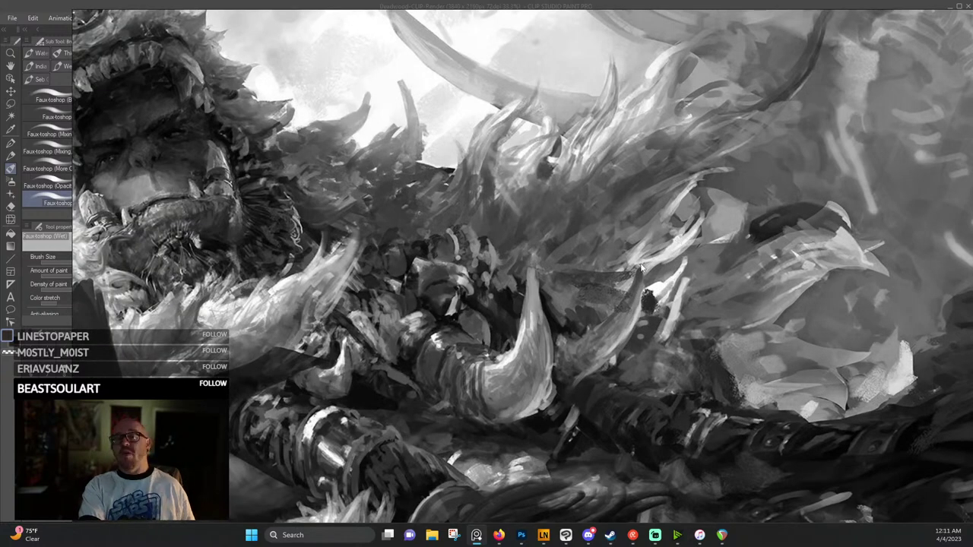
scroll(550, 296, "down", 3)
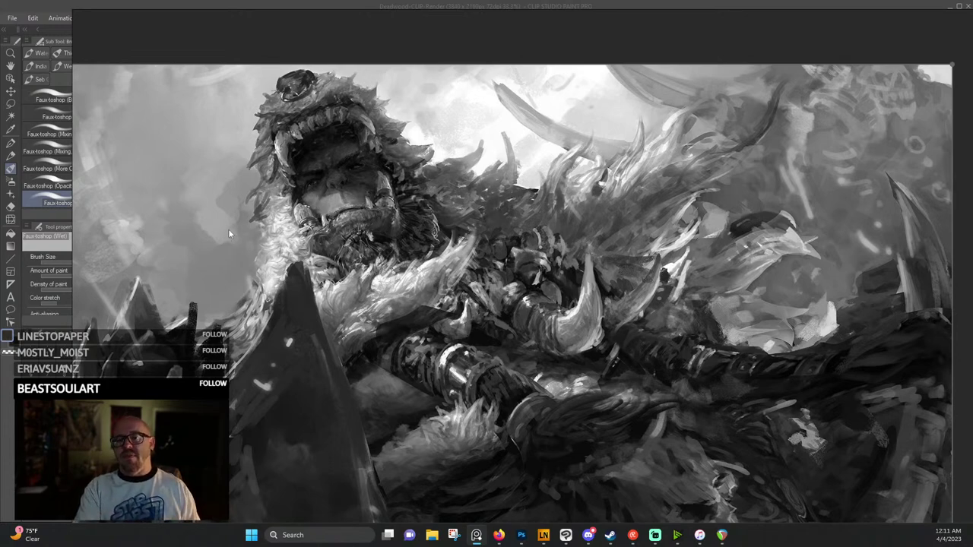
scroll(230, 251, "down", 6)
scroll(271, 275, "up", 3)
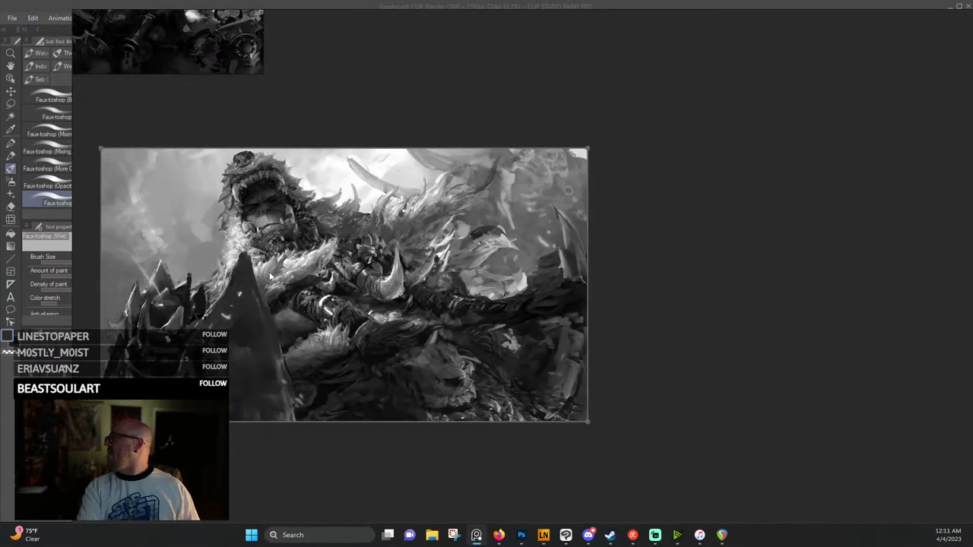
left_click_drag(274, 271, 403, 288)
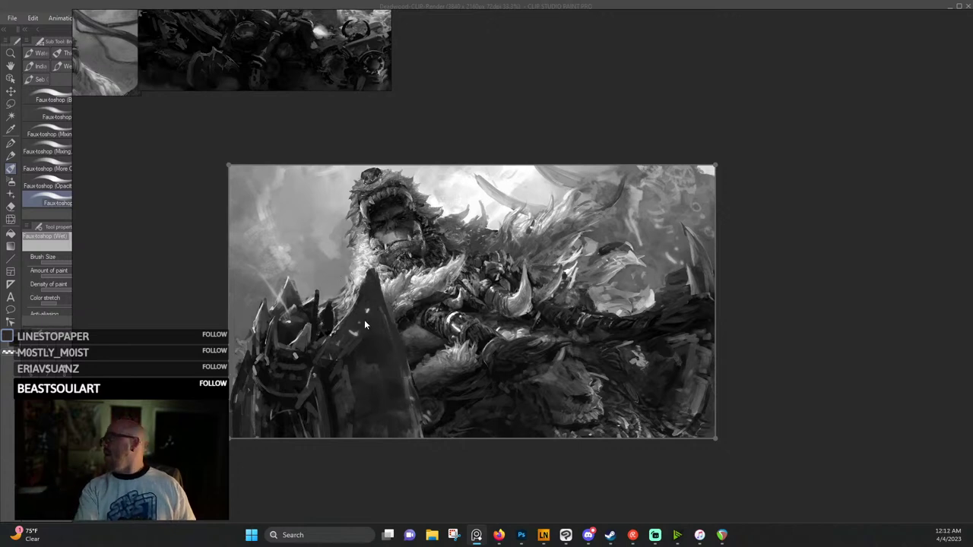
Turn off the reference board's grayscale so the paintings show in full colour again.
right_click(382, 239)
mouse_move(396, 353)
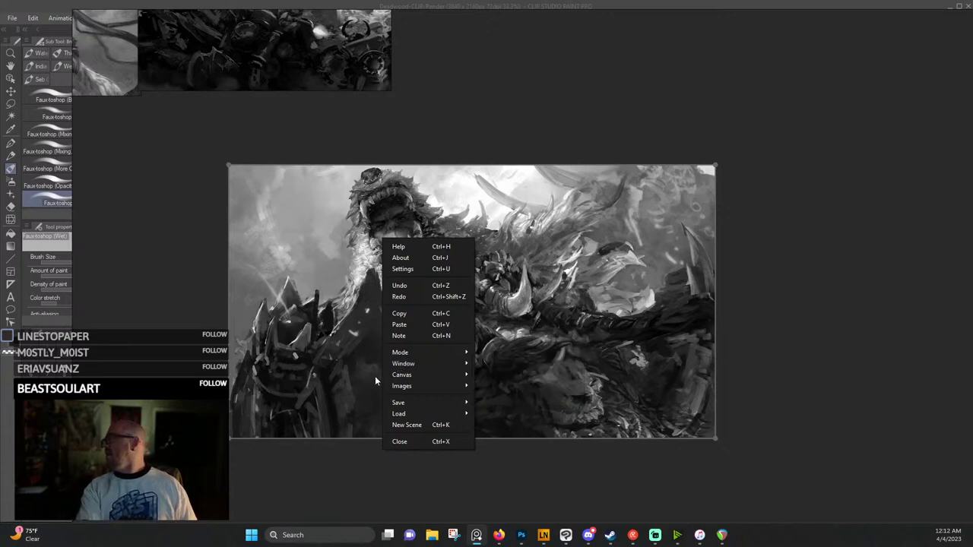
left_click(498, 416)
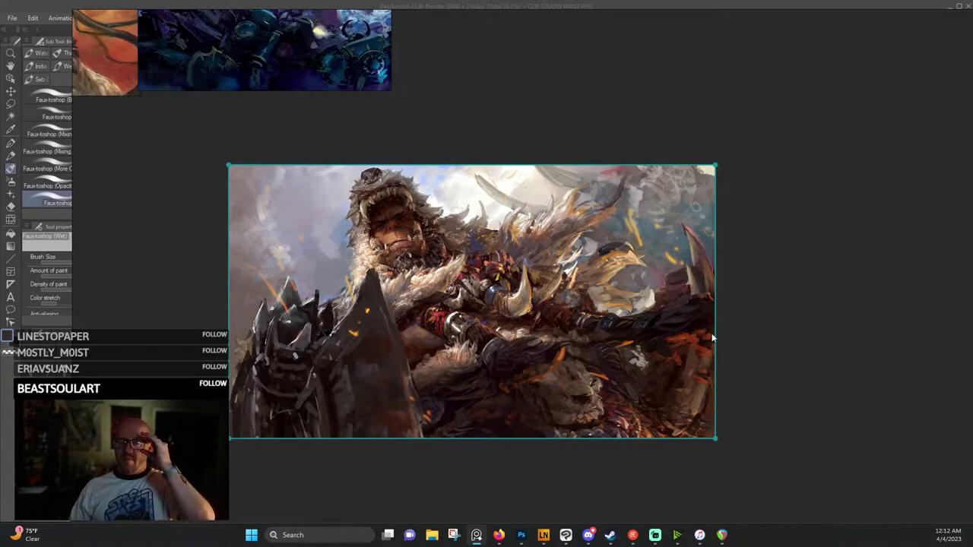
Examine the coloured strokes on the warrior's red bracer, metal cuff, horns and fur, up close and in context.
scroll(411, 329, "up", 5)
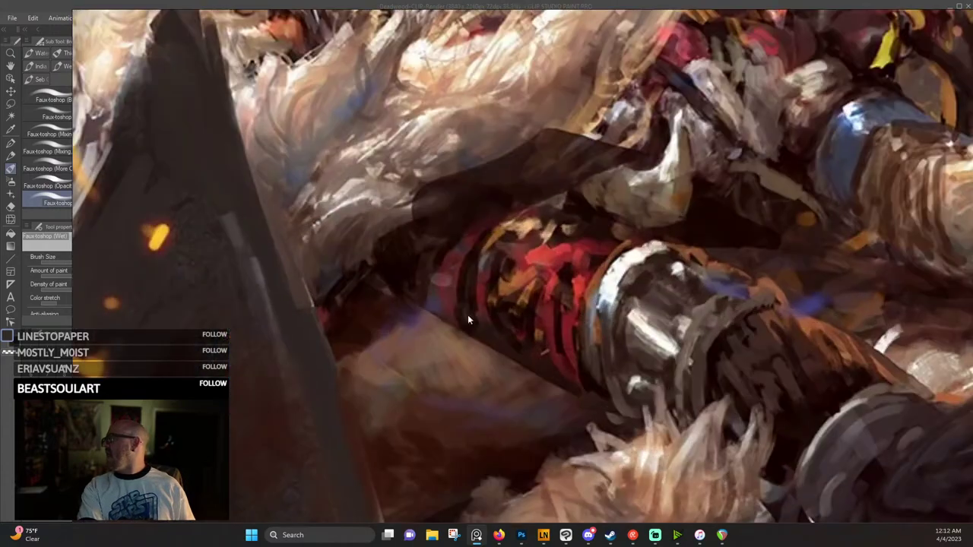
scroll(501, 292, "up", 2)
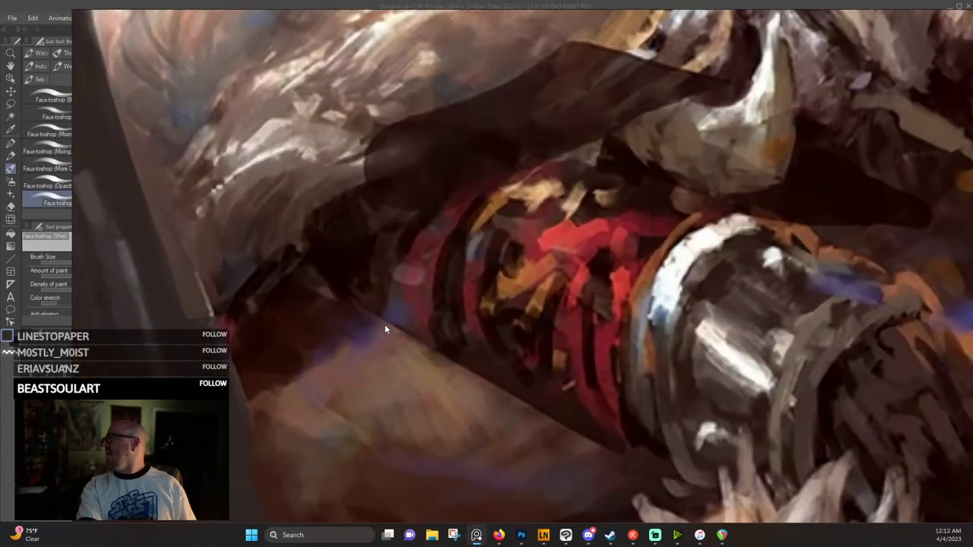
scroll(385, 328, "up", 2)
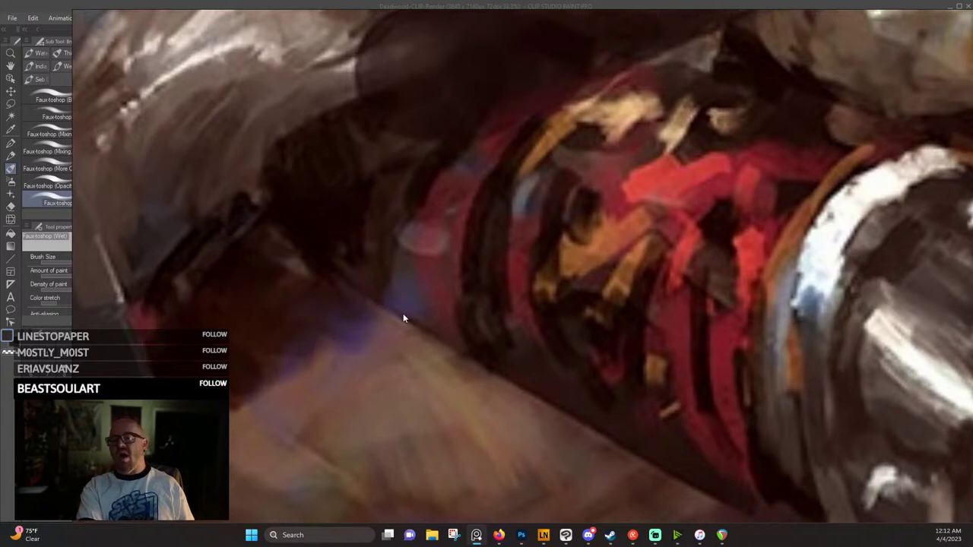
scroll(380, 331, "down", 2)
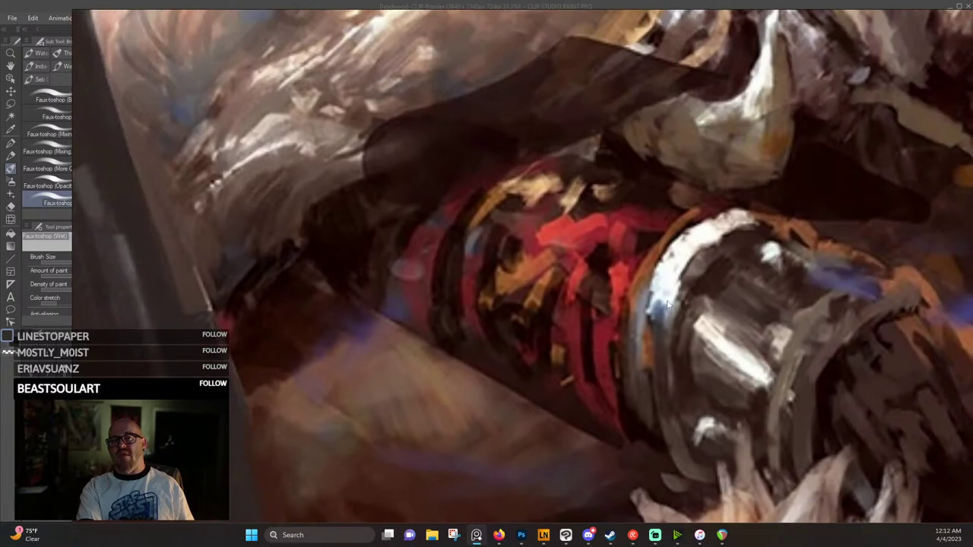
left_click_drag(667, 304, 395, 291)
mouse_move(596, 210)
left_mouse_down()
mouse_move(582, 352)
mouse_move(566, 311)
left_mouse_up()
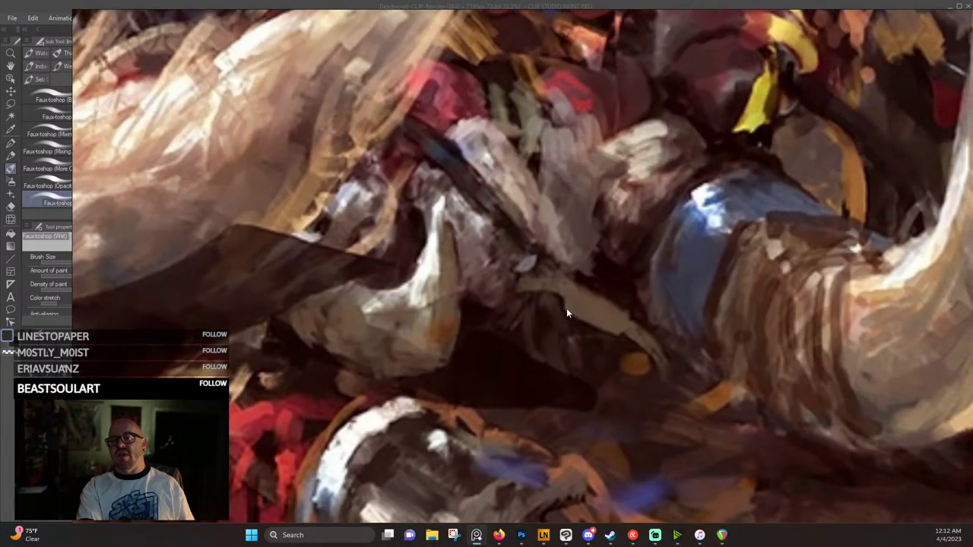
scroll(520, 254, "down", 8)
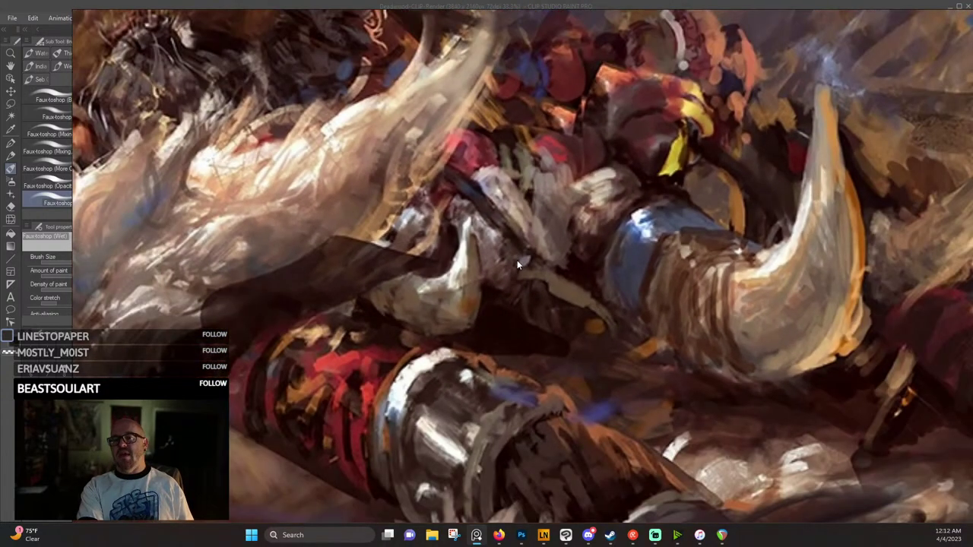
scroll(489, 257, "up", 5)
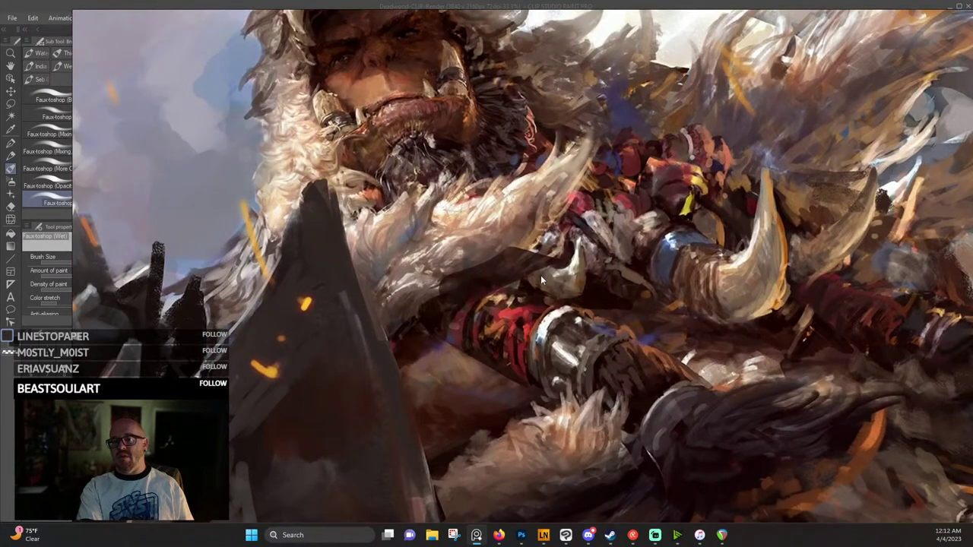
scroll(420, 312, "down", 2)
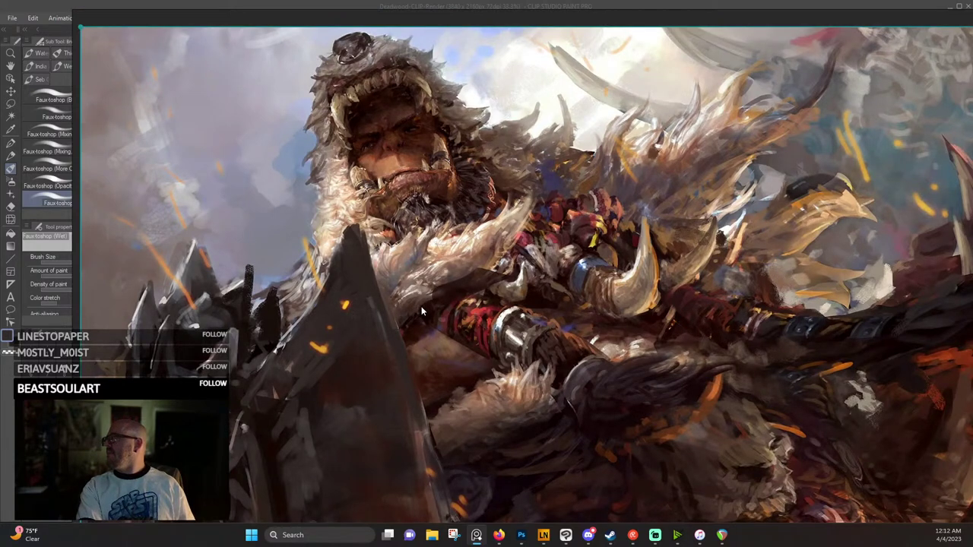
Study the loose grey strokes in the dark armour and shield, comparing them with the whole warrior composition.
mouse_move(423, 302)
left_mouse_down()
mouse_move(514, 303)
mouse_move(542, 242)
left_mouse_up()
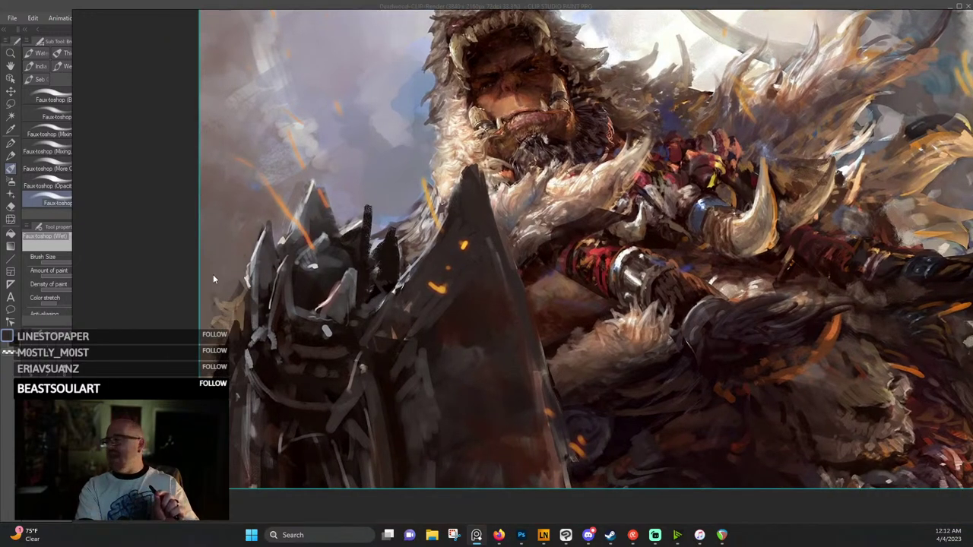
left_click_drag(212, 274, 376, 242)
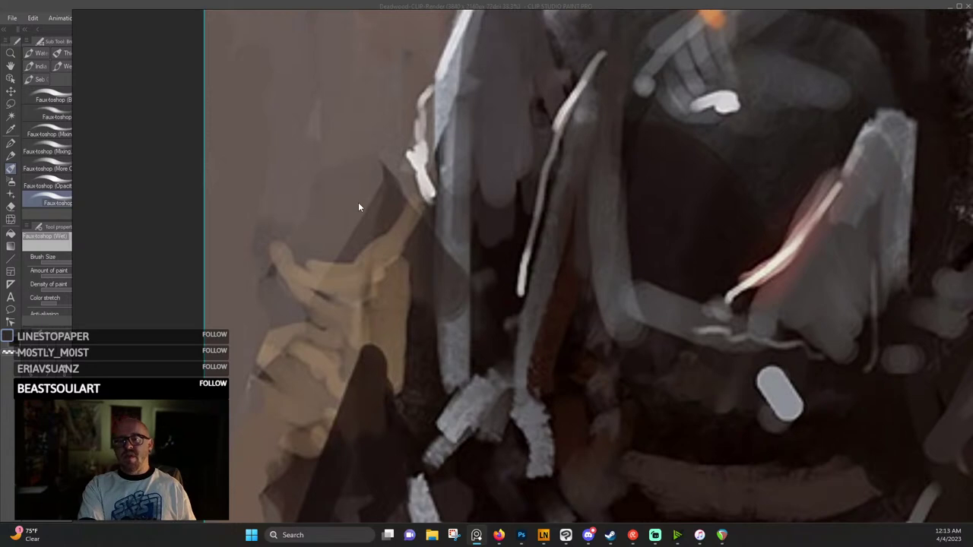
scroll(362, 202, "down", 10)
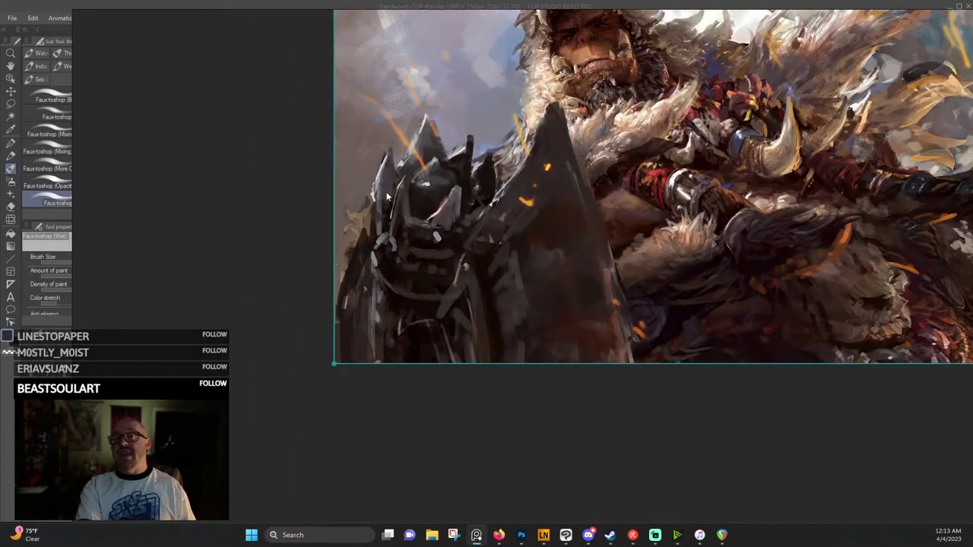
scroll(513, 191, "down", 5)
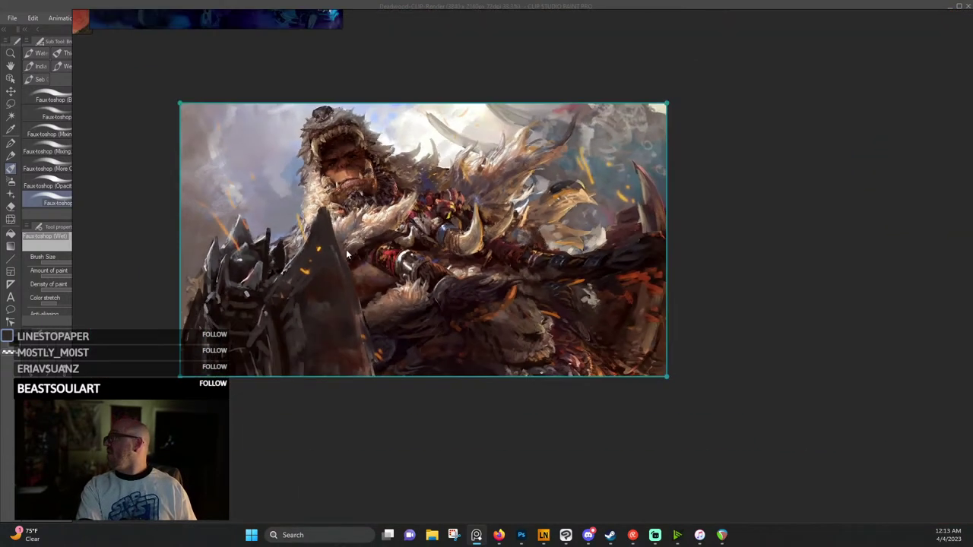
scroll(388, 184, "down", 1)
Turn off the reference board's Always On Top mode and switch to the Deadwood painting in Clip Studio Paint.
right_click(732, 131)
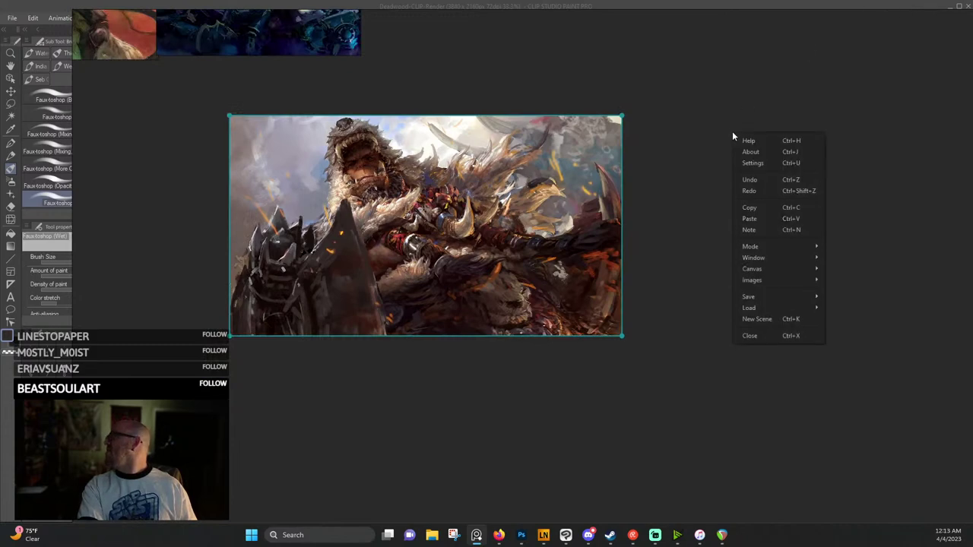
mouse_move(758, 248)
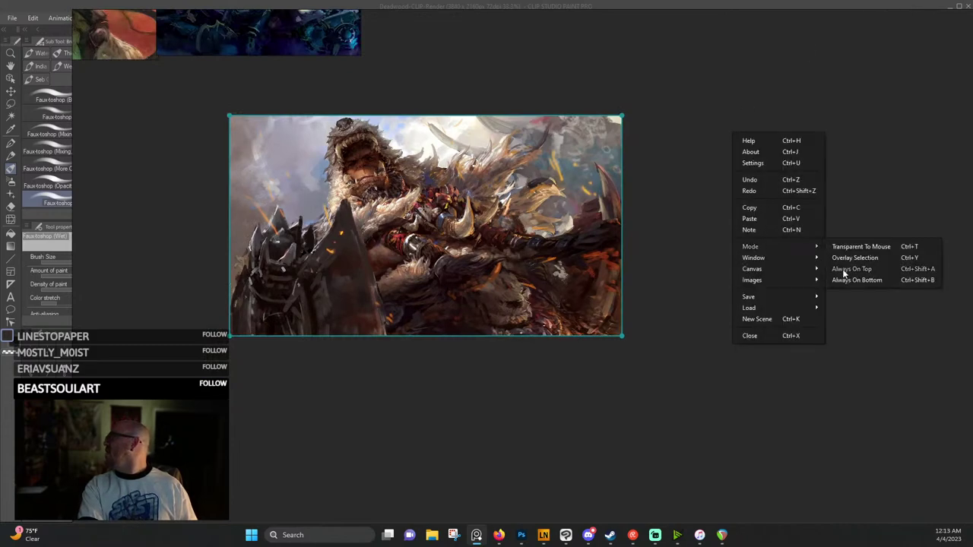
left_click(845, 269)
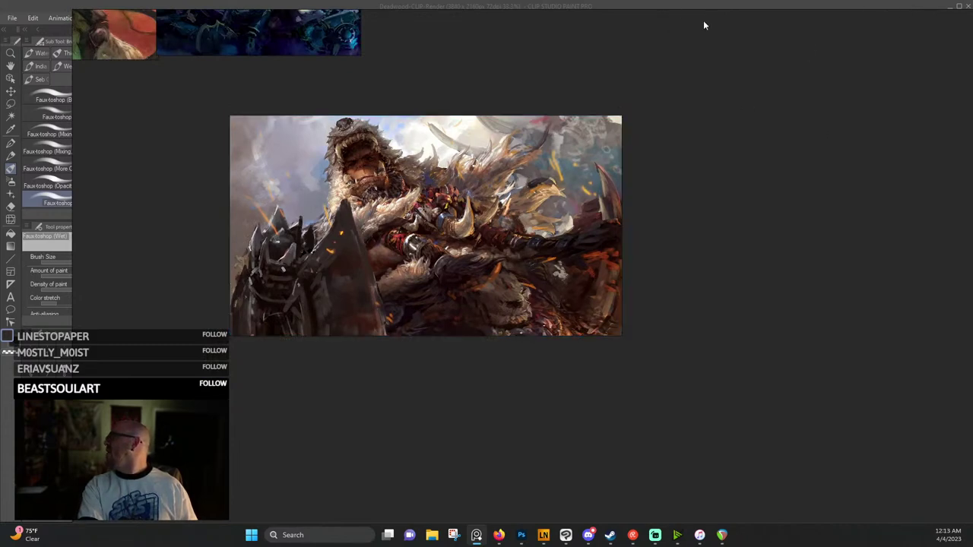
left_click(697, 7)
Choose the plain Faux-toshop brush for painting on the Deadwood canvas.
scroll(494, 211, "down", 2)
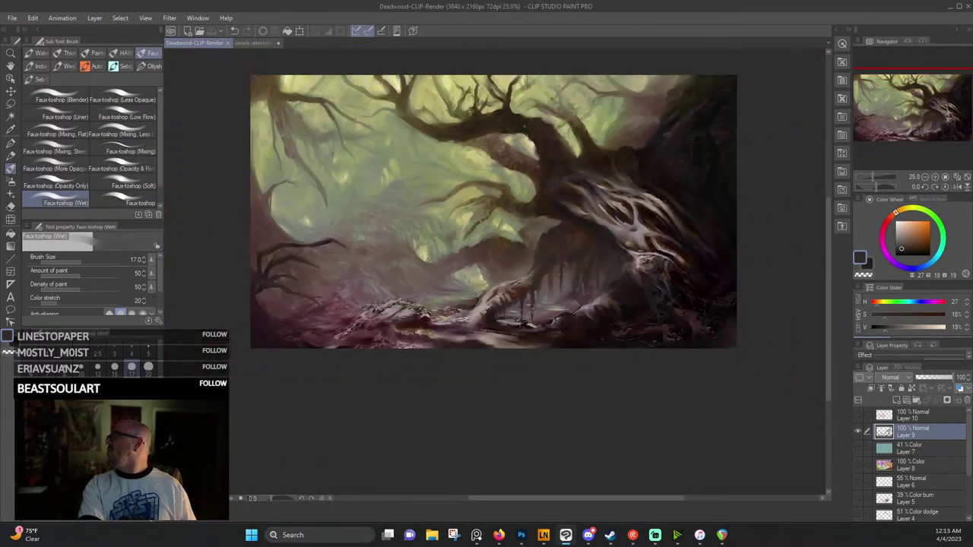
scroll(517, 117, "up", 1)
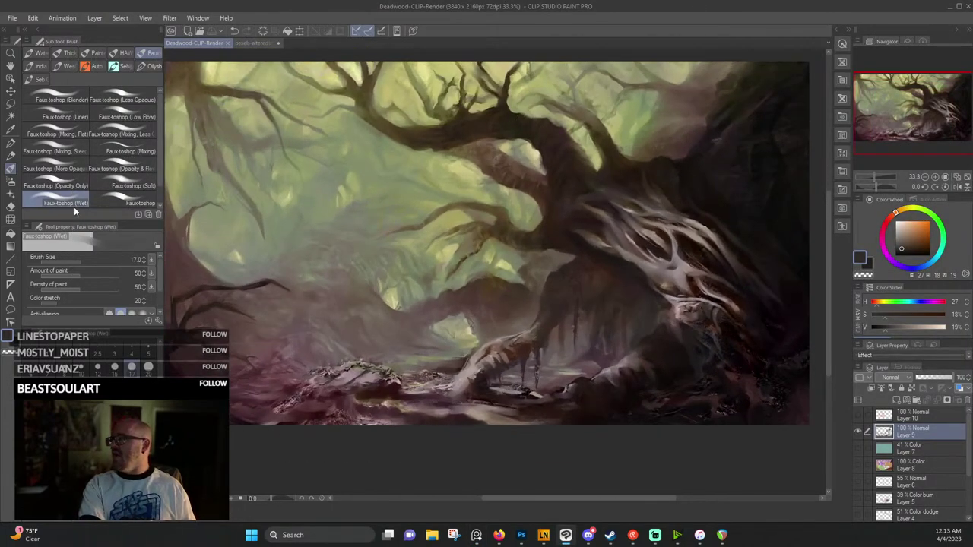
scroll(220, 237, "up", 1)
left_click(131, 201)
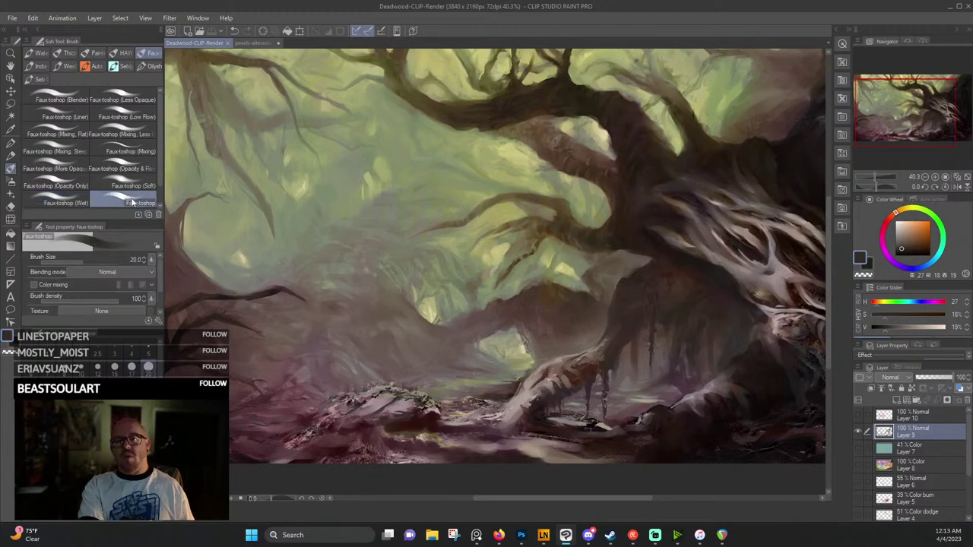
scroll(375, 183, "down", 1)
scroll(375, 182, "up", 1)
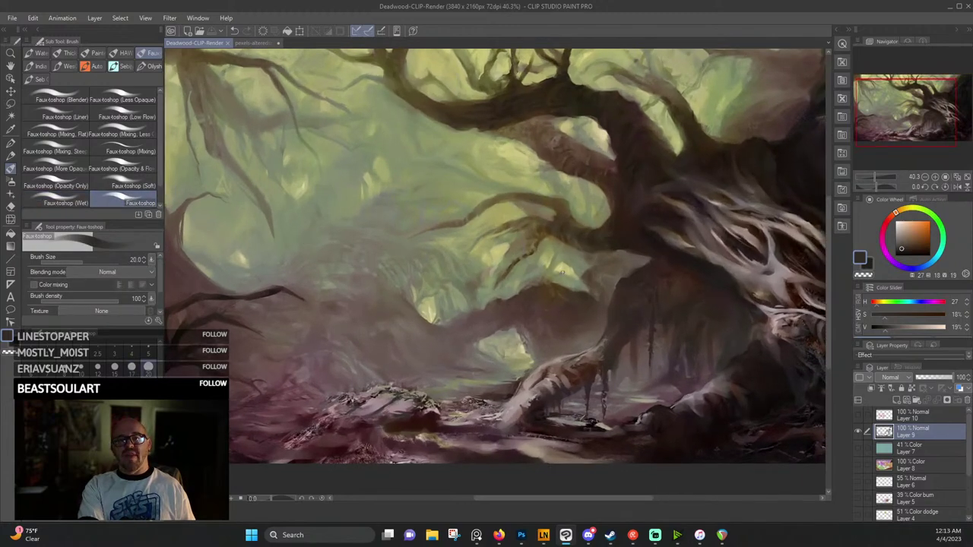
Blend the junction of the lower branch and the trunk on Layer 9 with dark browns sampled from the surrounding bark.
scroll(563, 272, "up", 6)
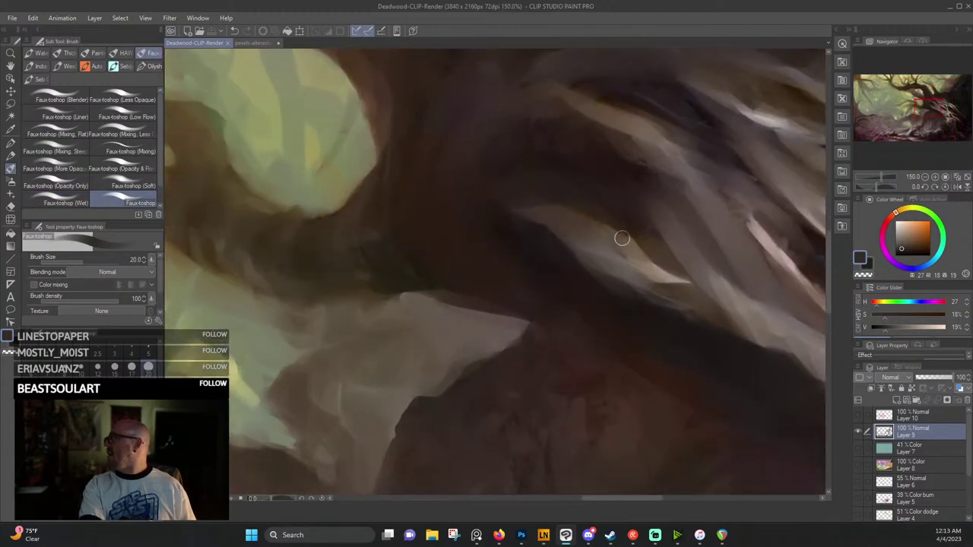
scroll(622, 238, "down", 6)
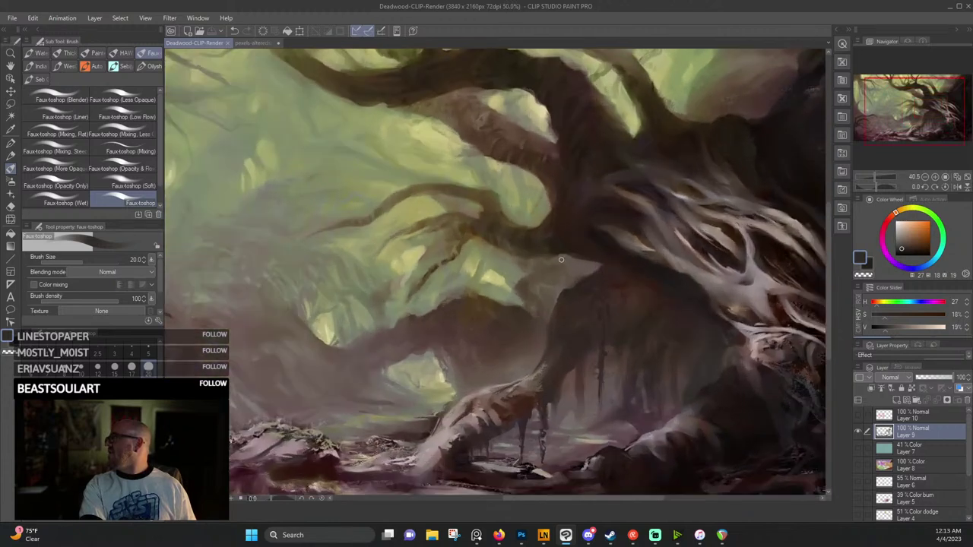
scroll(582, 217, "up", 3)
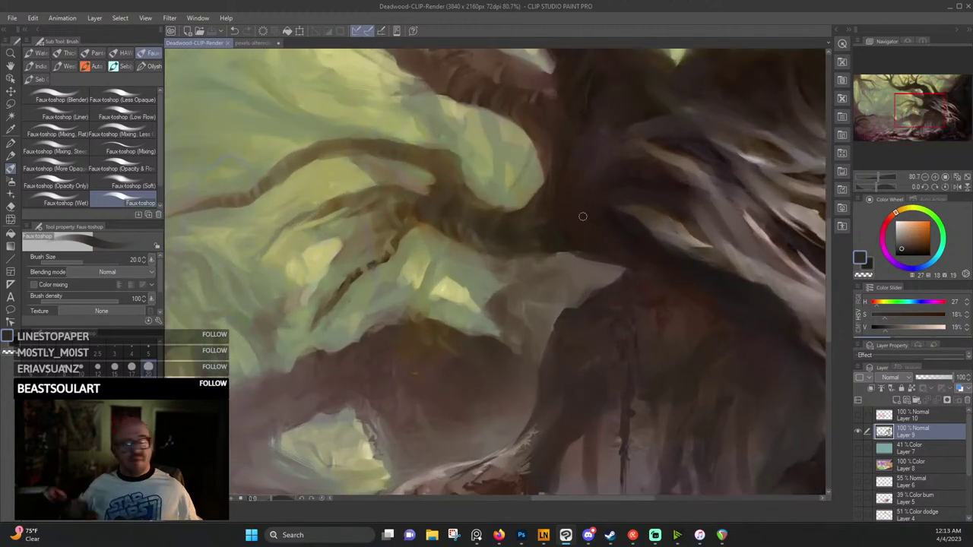
left_click(545, 229, "alt")
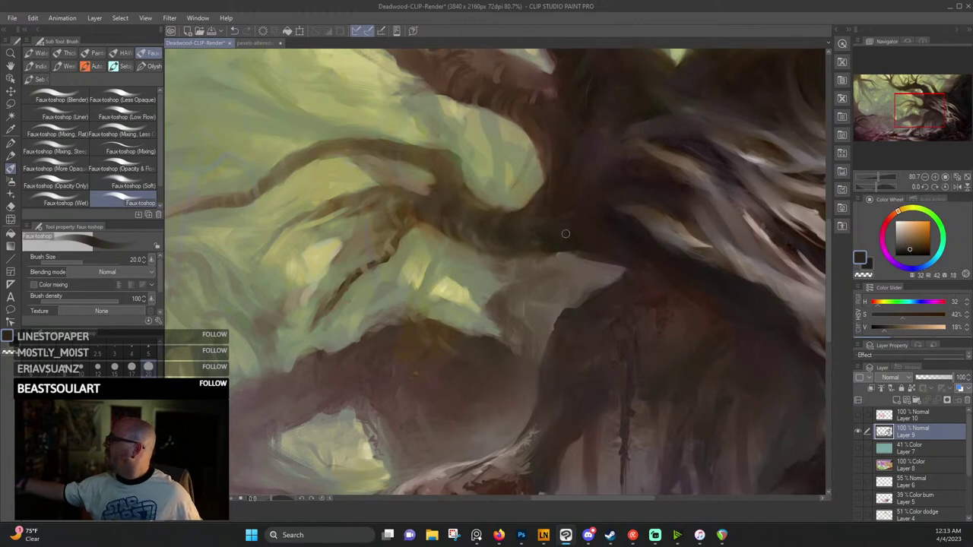
left_click(551, 237, "alt")
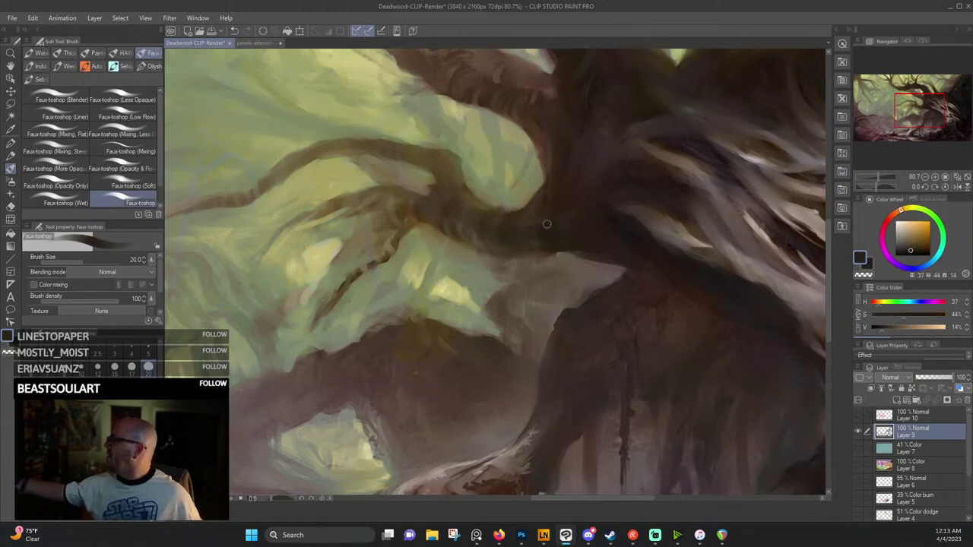
left_click(575, 199, "alt")
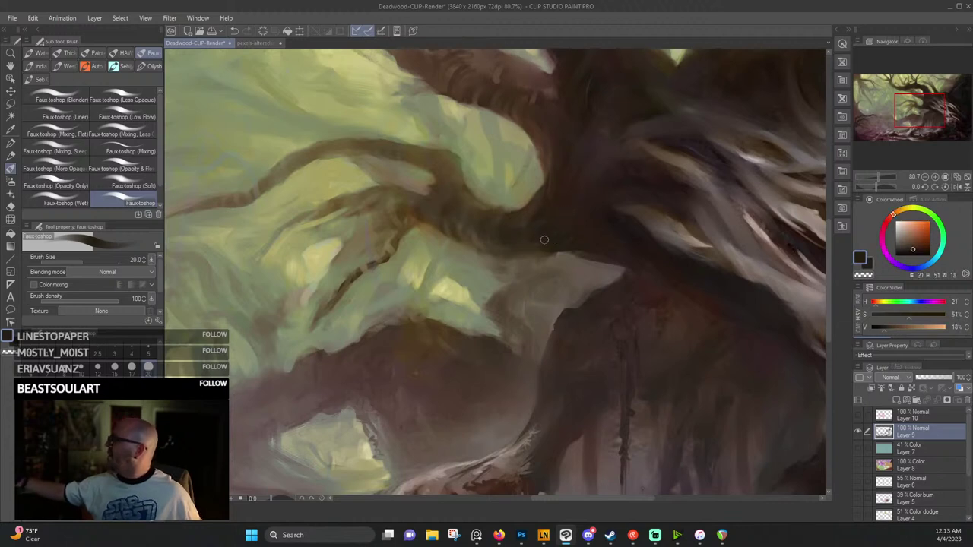
left_click(563, 254, "alt")
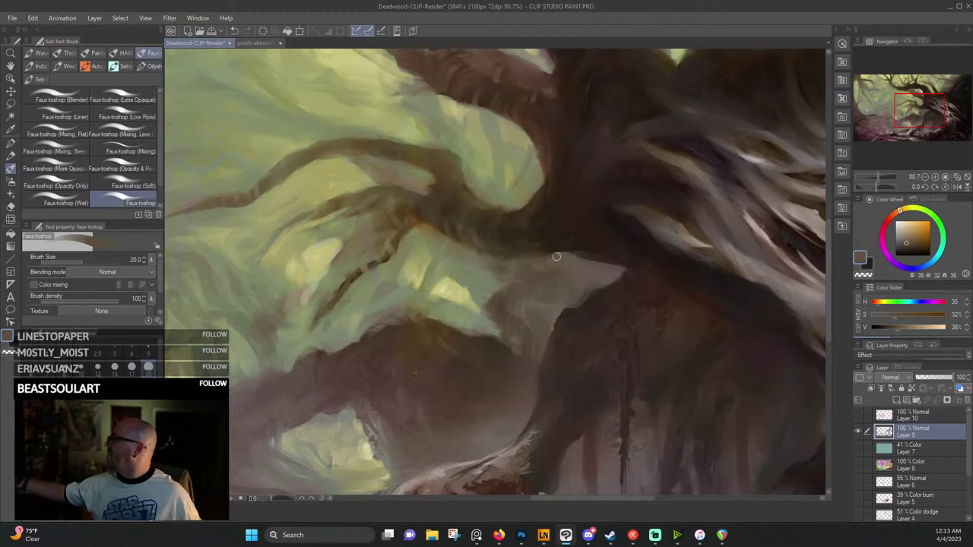
left_click(553, 246, "alt")
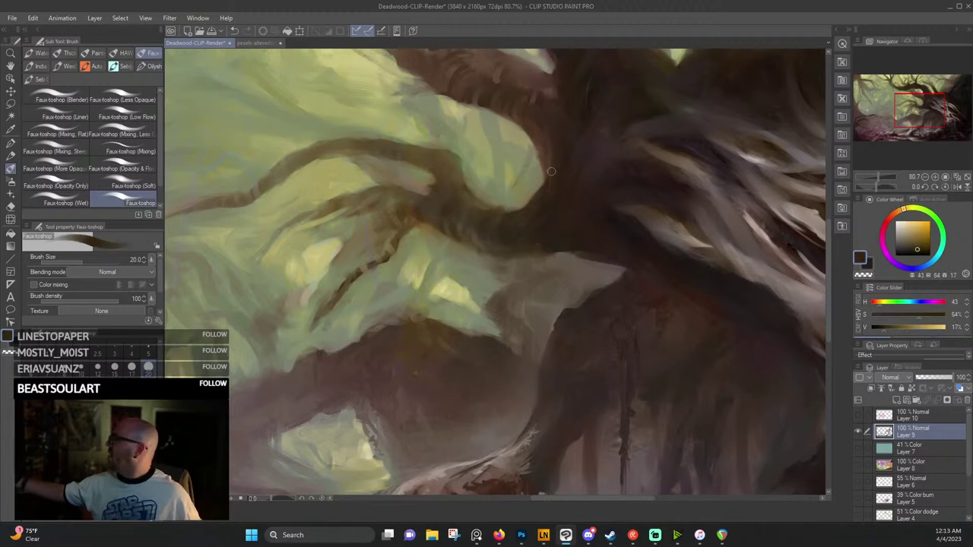
Paint sampled dark and reddish browns along the trunk beside the rounded sky gaps and up towards its bend.
left_click_drag(628, 200, 526, 341)
left_click(449, 317, "alt")
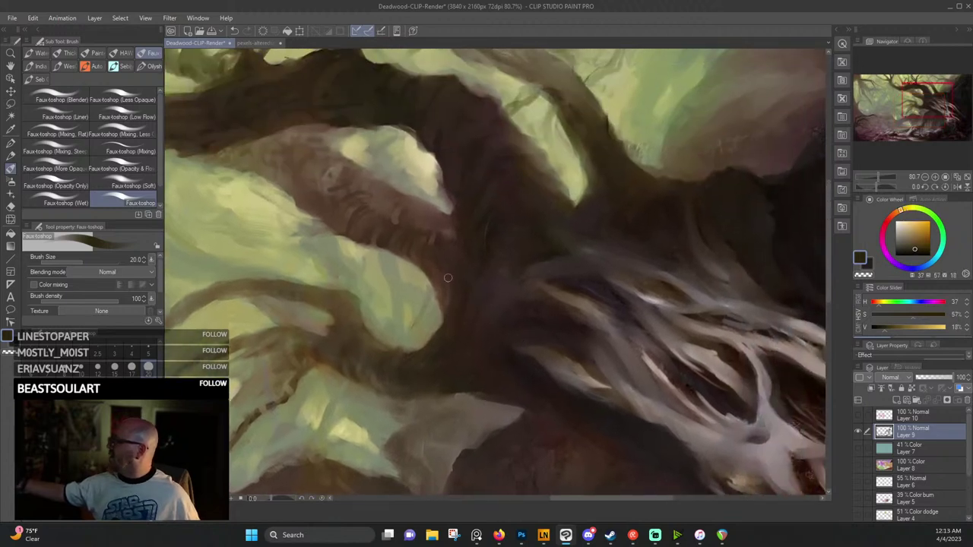
left_click(423, 243, "alt")
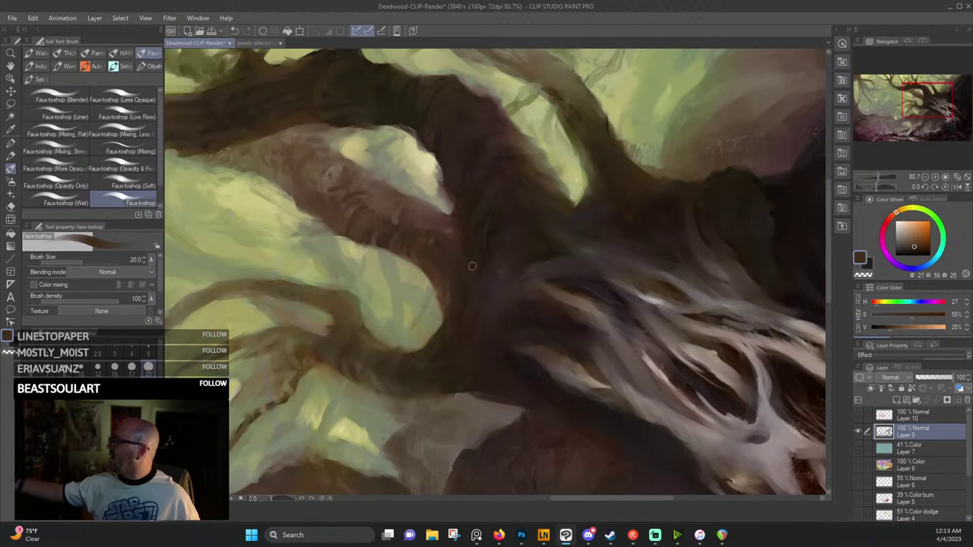
left_click_drag(498, 231, 435, 338)
left_click(443, 263, "alt")
left_click(436, 337, "alt")
left_click(434, 338, "alt")
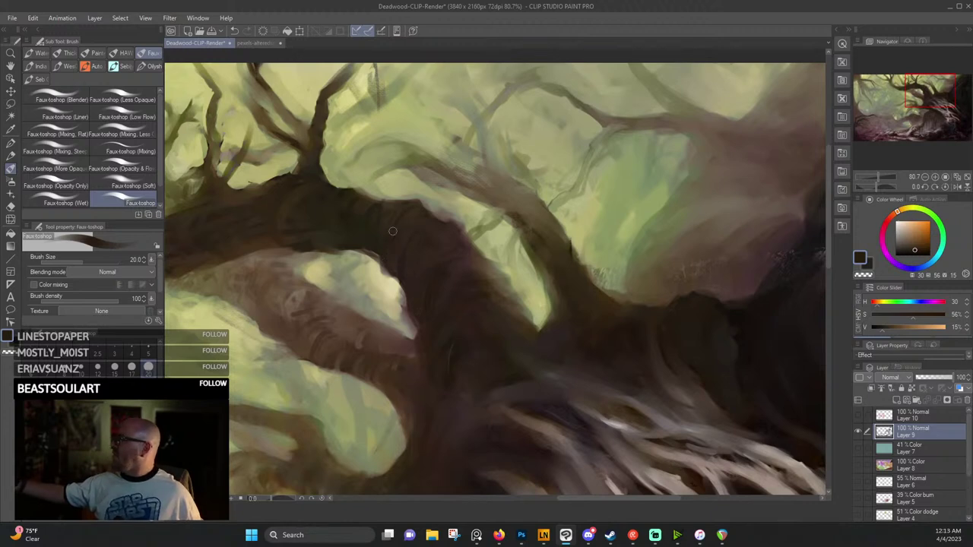
Paint the bark of the large arching branch on Layer 9 with dark browns sampled along its length.
left_click(350, 215, "alt")
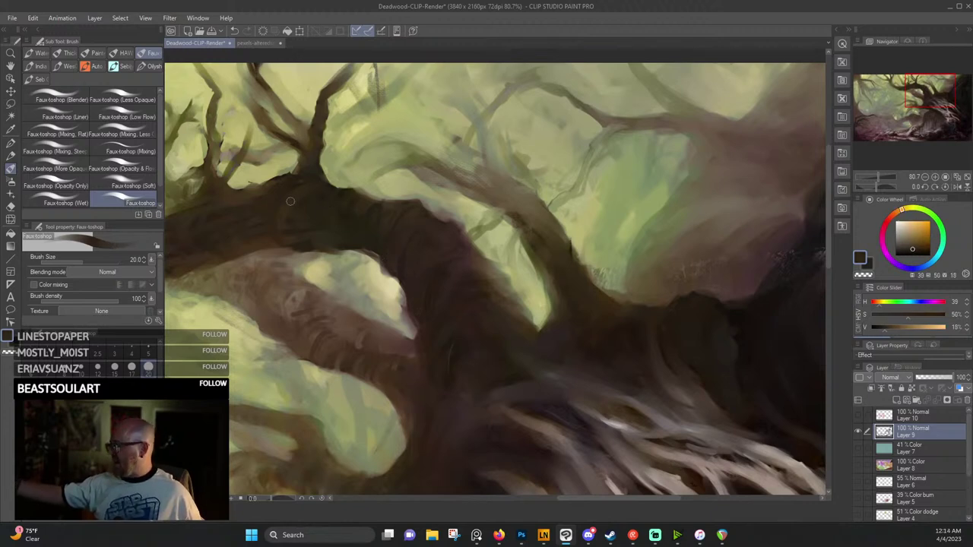
left_click(266, 192, "alt")
left_click_drag(269, 209, 388, 210)
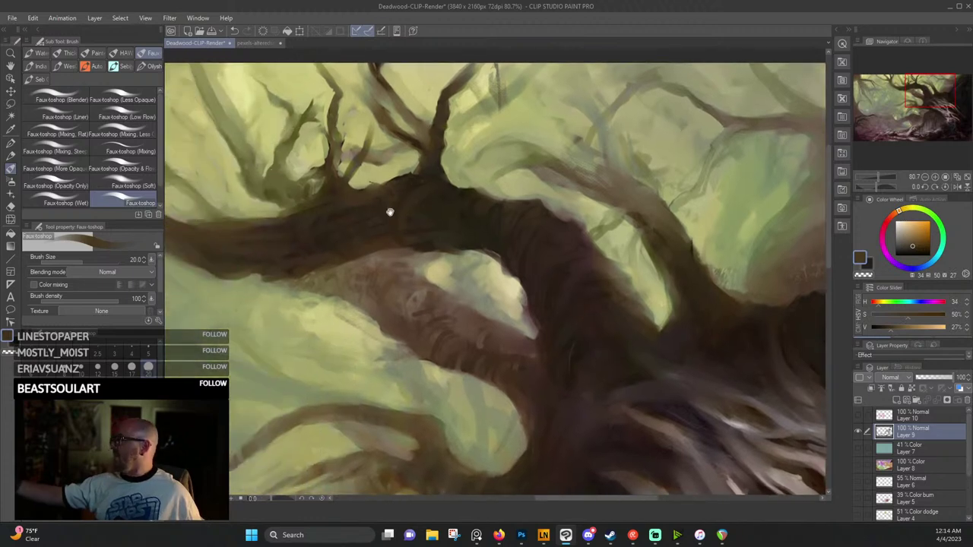
left_click(343, 199, "alt")
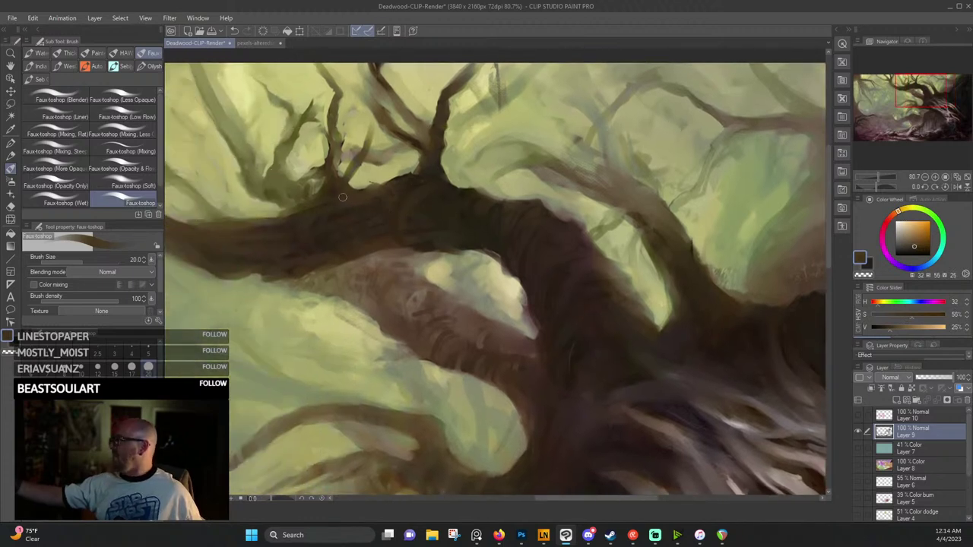
Refine the arching branch's upper edge below the small twigs with sampled pale sky greens and dark bark brown.
left_click(296, 212, "alt")
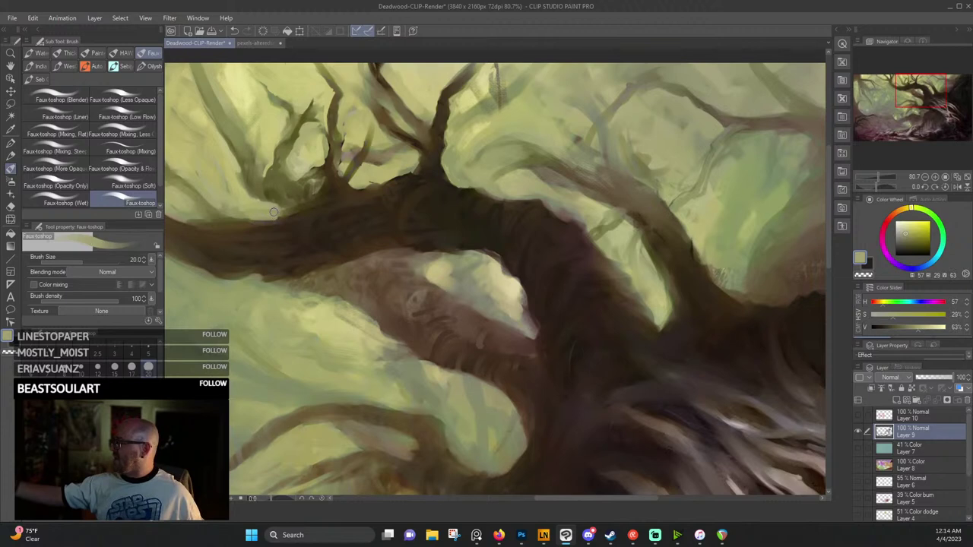
left_click_drag(562, 245, 505, 295)
left_click(296, 231, "alt")
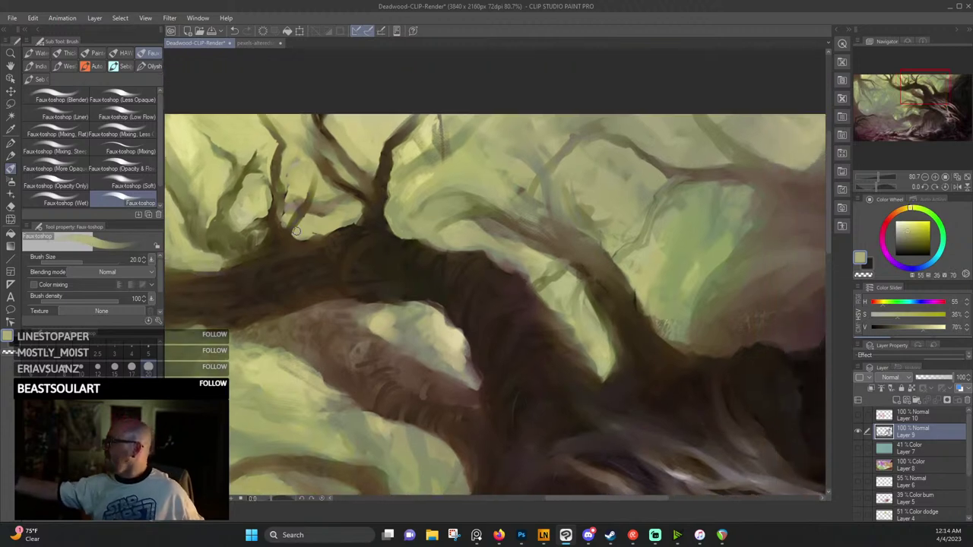
left_click(293, 251, "alt")
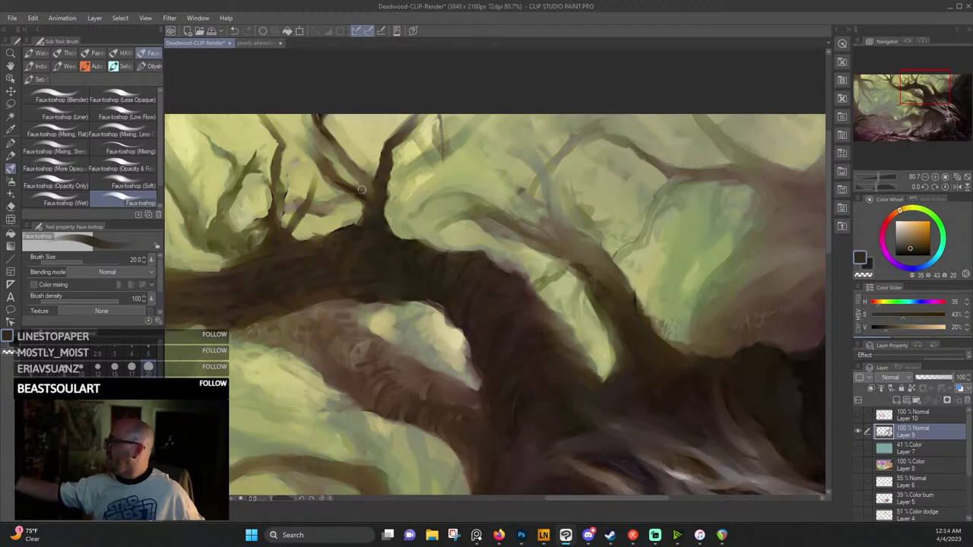
Touch up the forked twigs rising from the arching branch with sampled olive browns and the surrounding yellow-green.
left_click(326, 161, "alt")
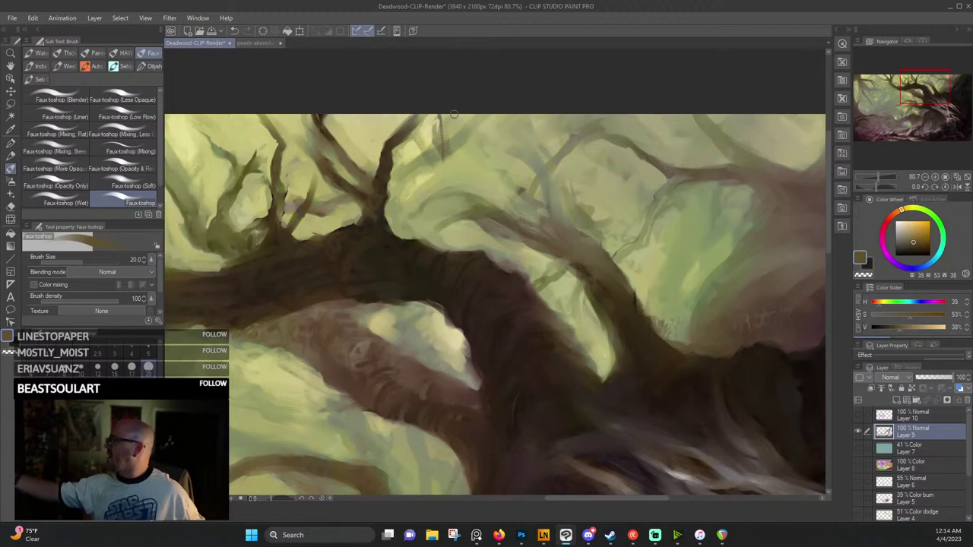
left_click(403, 146, "alt")
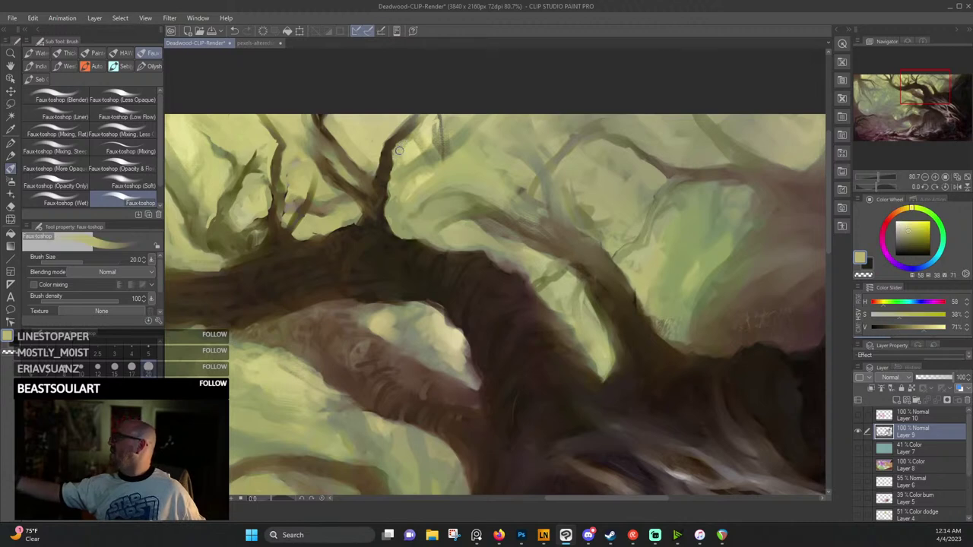
left_click(373, 166, "alt")
left_click(388, 191, "alt")
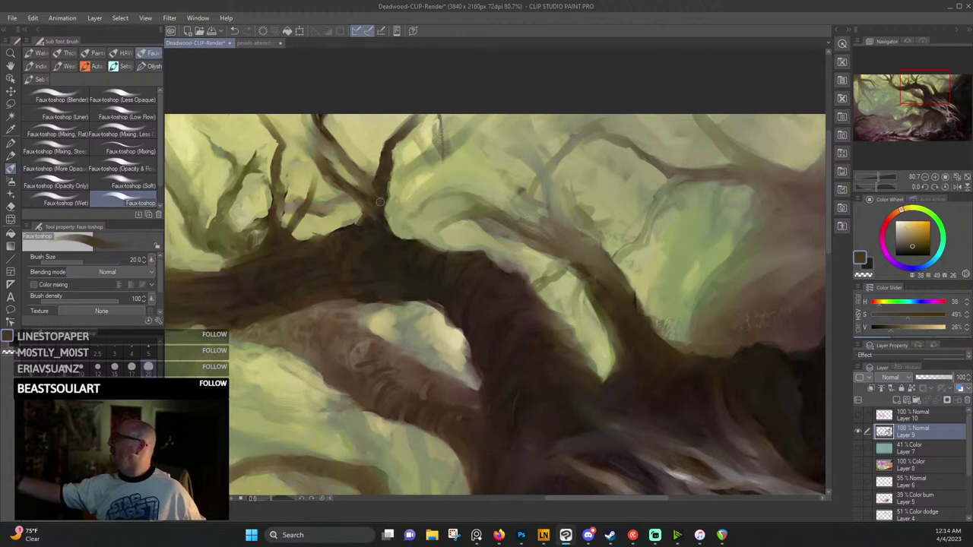
Rework the trunk's edge along the narrow sky gap with sampled browns down to the fork.
left_click_drag(523, 248, 324, 201)
left_click(359, 240, "alt")
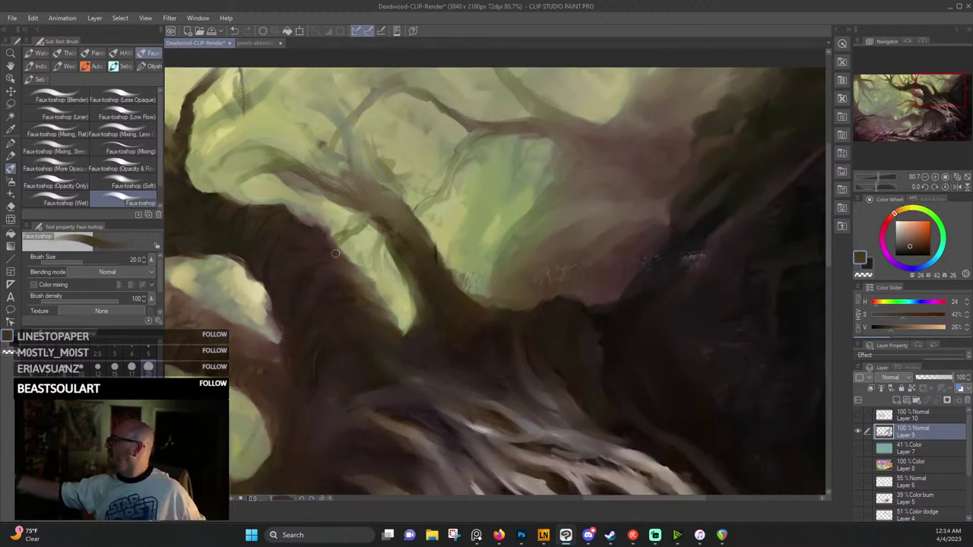
left_click(372, 298, "alt")
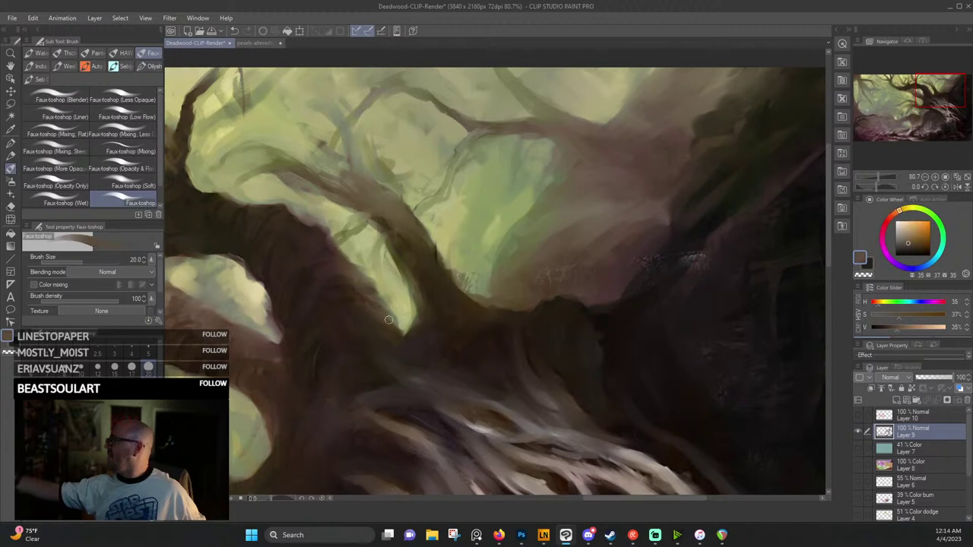
left_click(406, 337, "alt")
Blend the green sky opening between the leaning branch and the brown canopy with sampled yellow-greens and olive greens.
left_click_drag(513, 298, 542, 281)
left_click(468, 240, "alt")
left_click(474, 231, "alt")
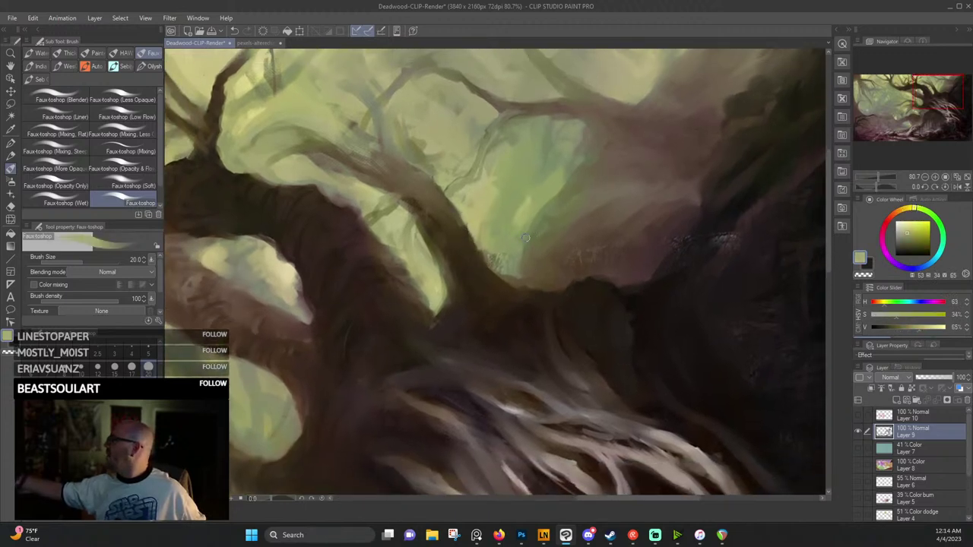
left_click_drag(646, 175, 497, 233)
left_click(442, 234, "alt")
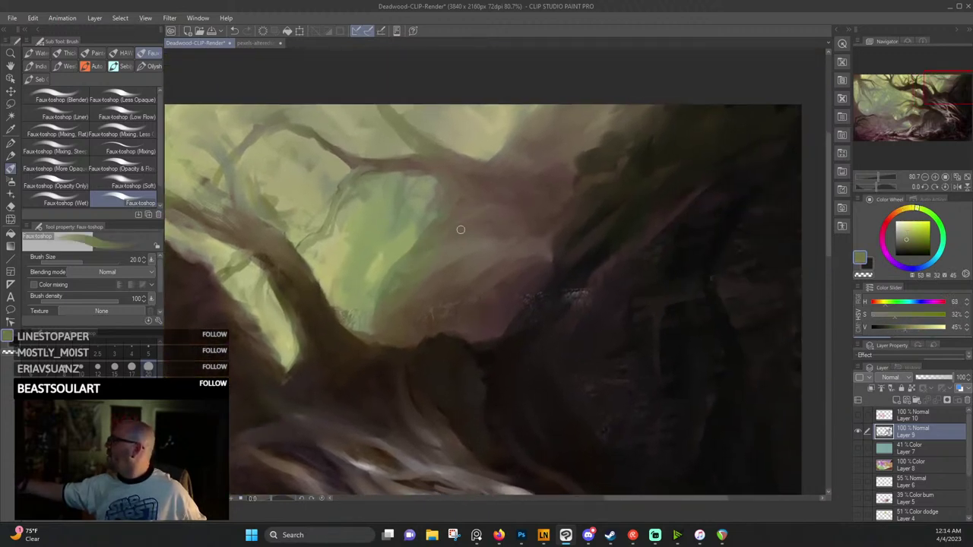
Paint the thin overhanging branch above the green opening with olive and grey-brown tones sampled around it.
left_click(429, 147, "alt")
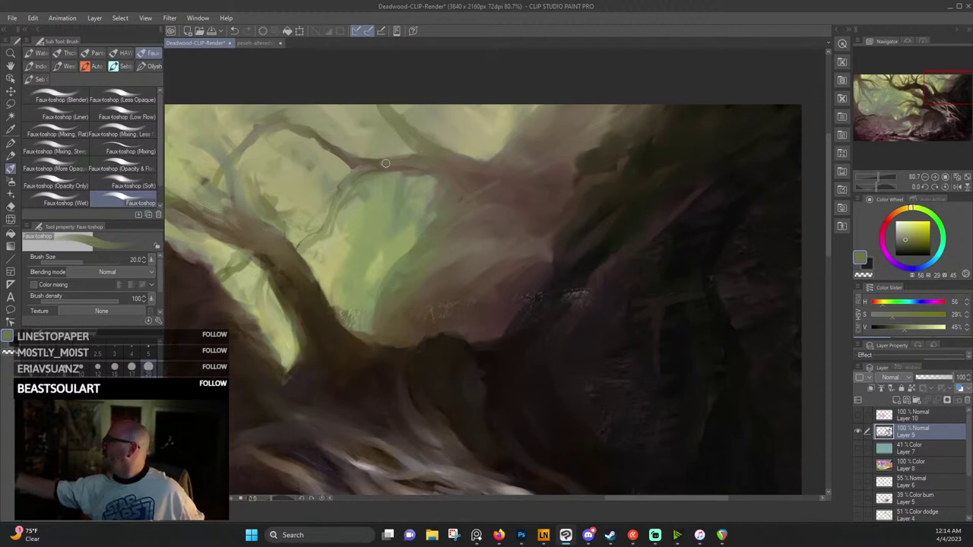
left_click(354, 156, "alt")
left_click(358, 166, "alt")
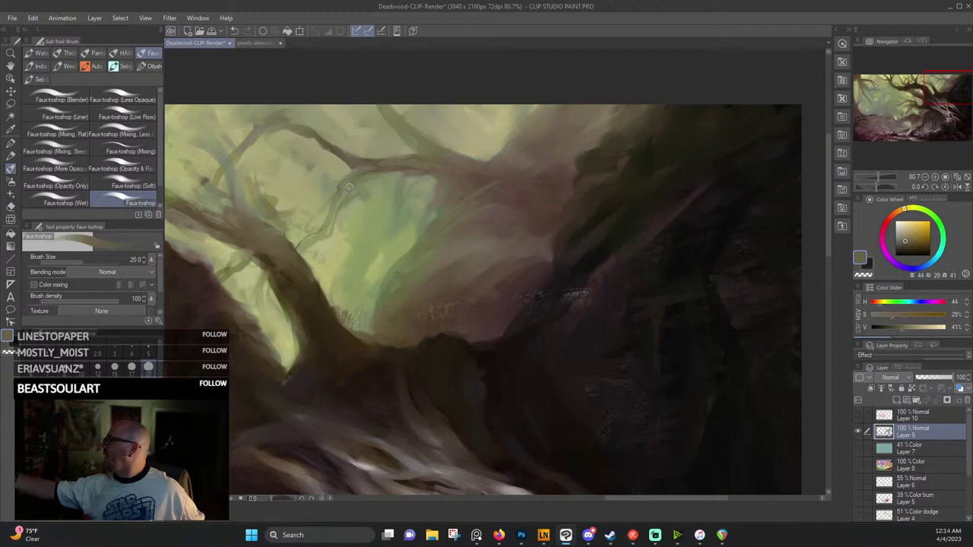
left_click(358, 168, "alt")
left_click(450, 161, "alt")
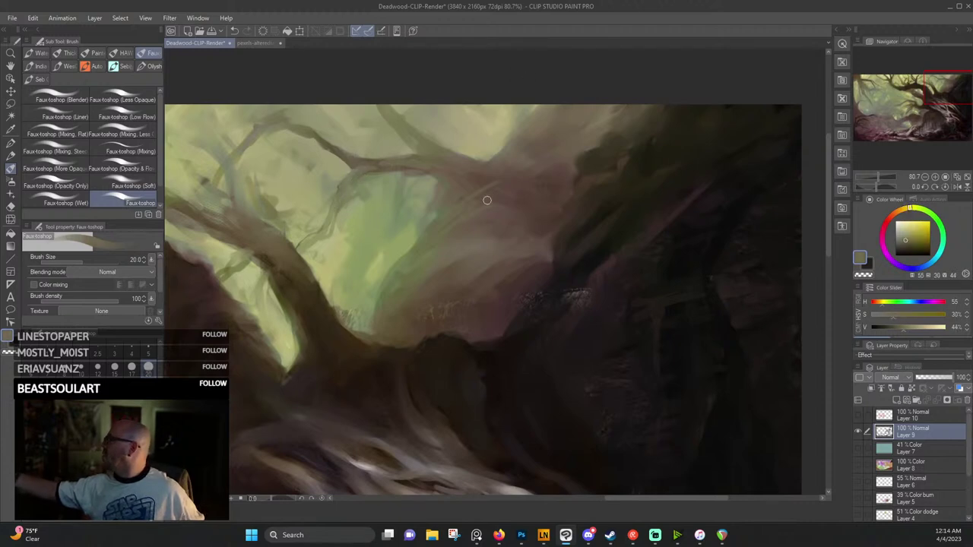
Paint the purple-brown canopy from the branch base up to the dark foliage edge with sampled muted browns.
mouse_move(463, 170)
left_mouse_down()
mouse_move(486, 186)
mouse_move(492, 178)
left_mouse_up()
left_click(485, 174, "alt")
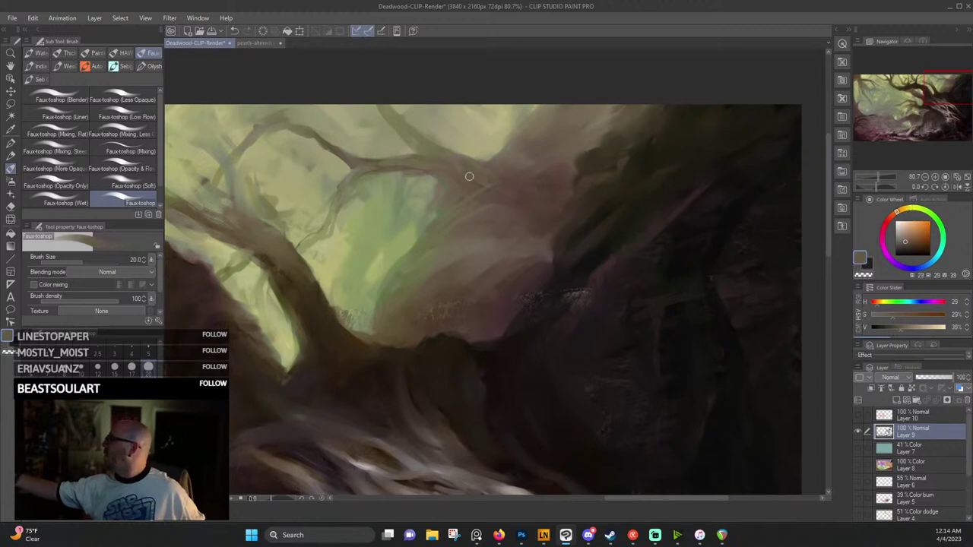
left_click(499, 158, "alt")
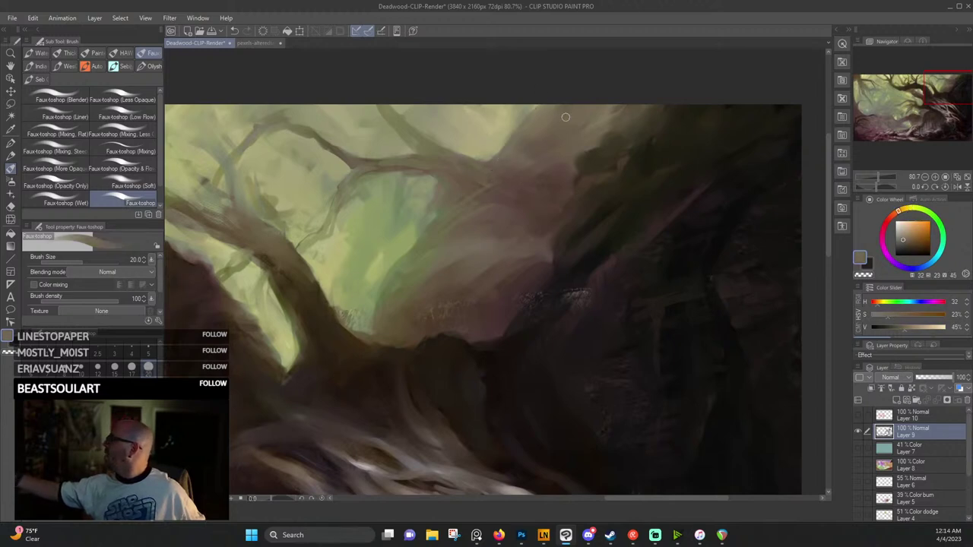
left_click(529, 123, "alt")
left_click(594, 136, "alt")
left_click(571, 157, "alt")
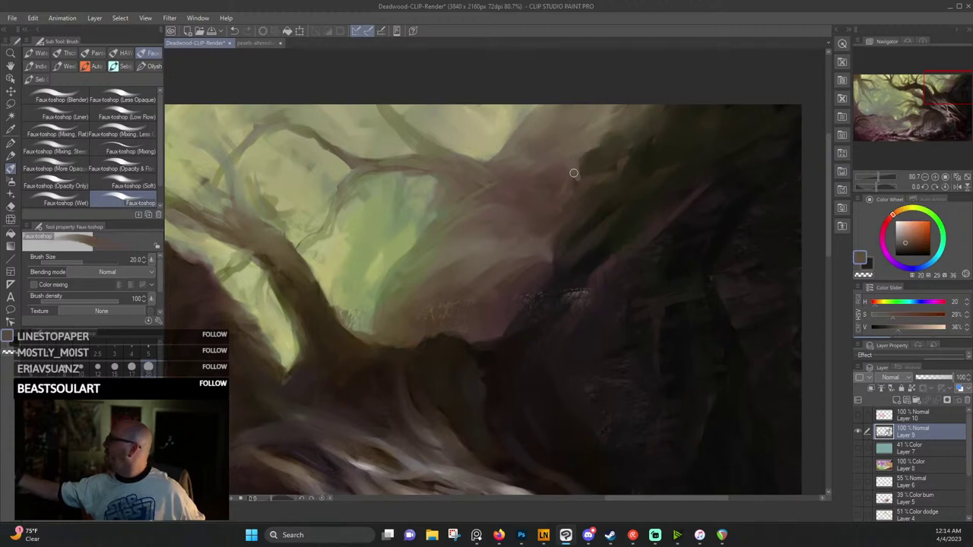
left_click(573, 173, "alt")
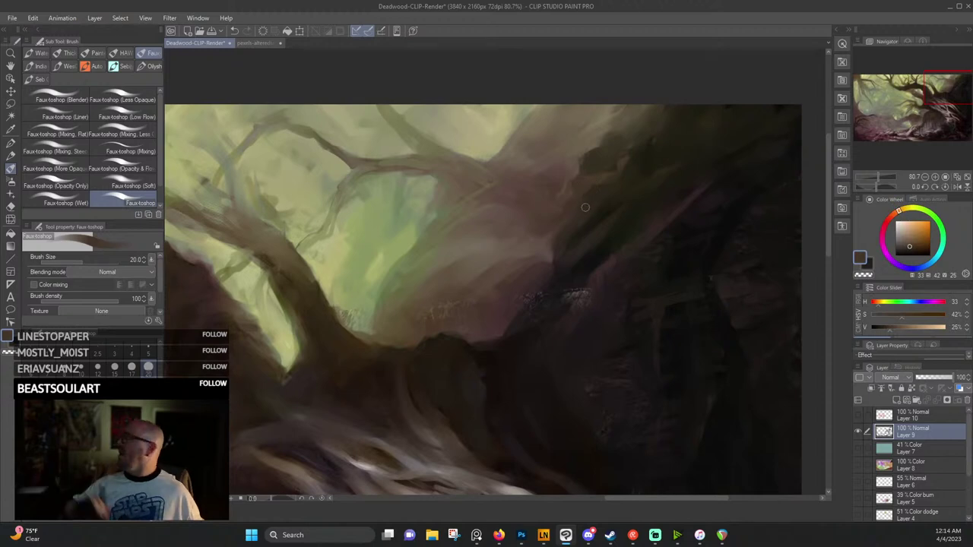
Review the whole Deadwood painting, and switch to the reference board to compare it with the Gnarlwood artwork.
scroll(488, 251, "down", 3)
scroll(490, 254, "down", 3)
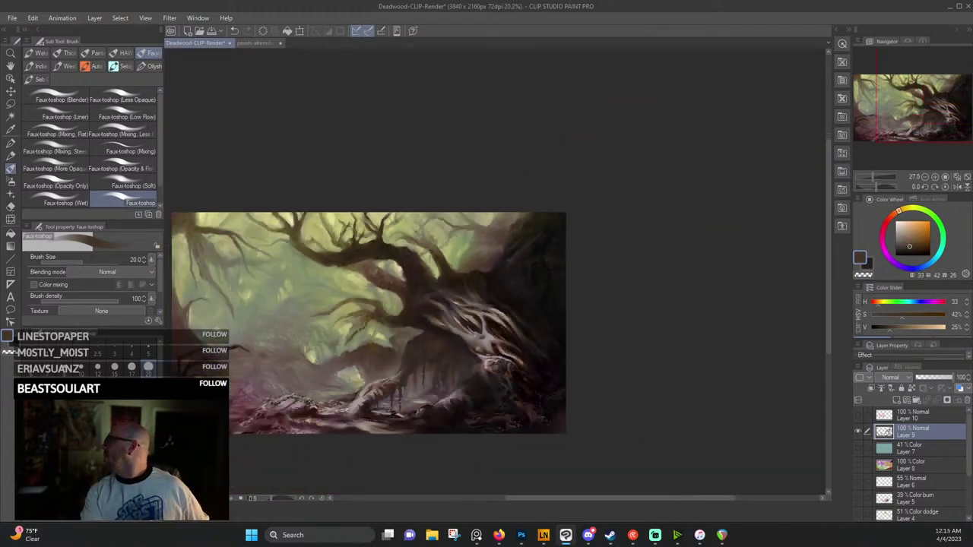
left_click_drag(405, 305, 507, 277)
scroll(481, 267, "up", 1)
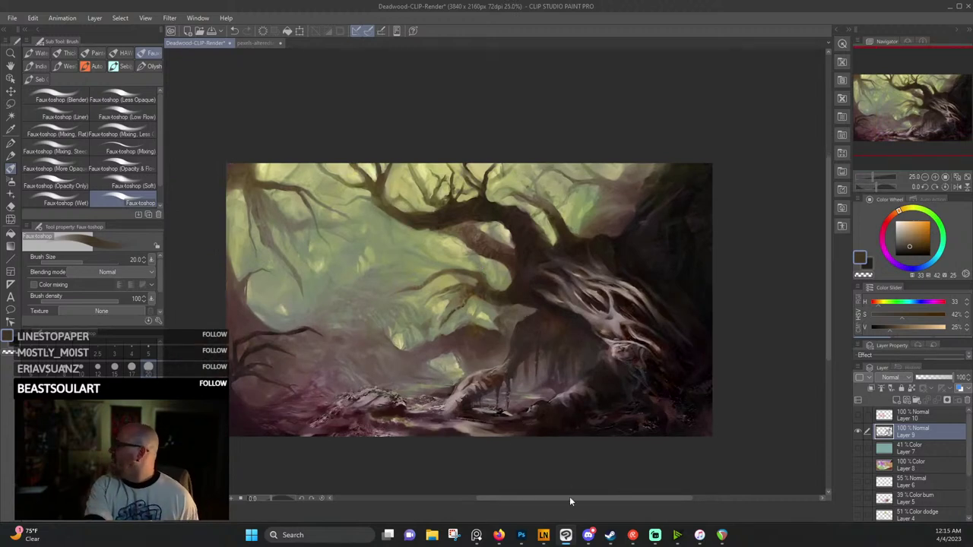
left_click(475, 535)
scroll(379, 299, "down", 6)
left_click_drag(514, 330, 483, 300)
left_click_drag(615, 373, 314, 308)
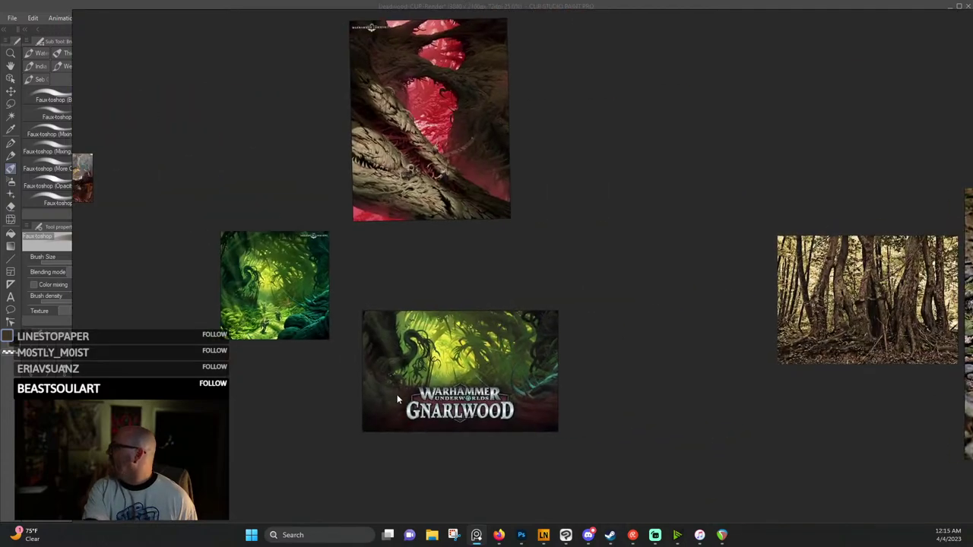
scroll(418, 382, "up", 7)
scroll(529, 234, "down", 6)
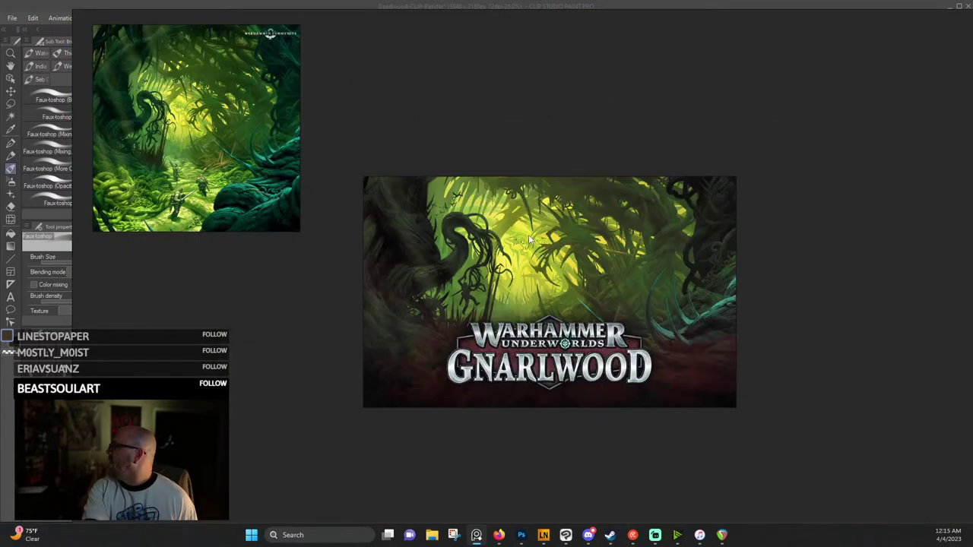
Examine the brushwork of the birds, red background and pale trunk in the red Warhammer forest reference.
left_click_drag(528, 235, 530, 378)
left_click_drag(506, 175, 491, 323)
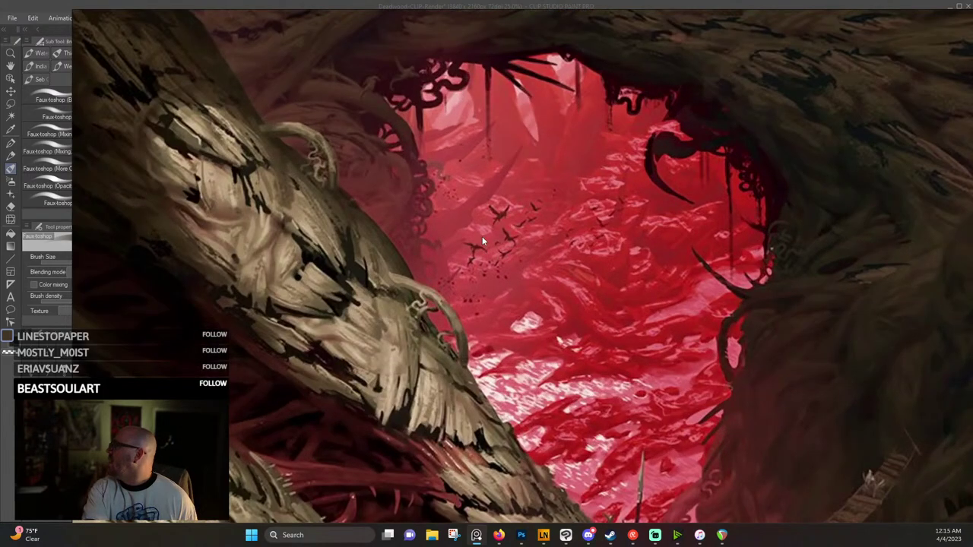
scroll(482, 236, "up", 3)
scroll(482, 236, "down", 3)
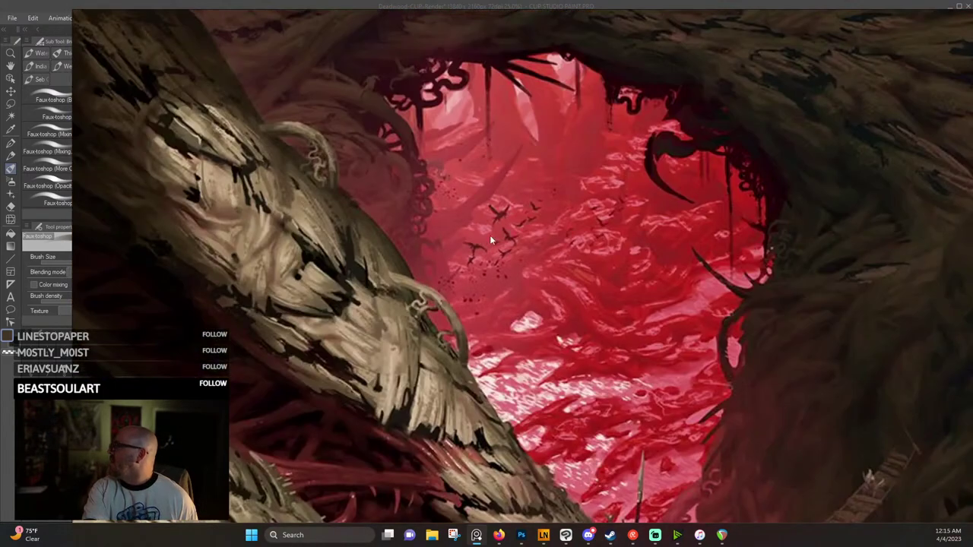
scroll(491, 239, "up", 3)
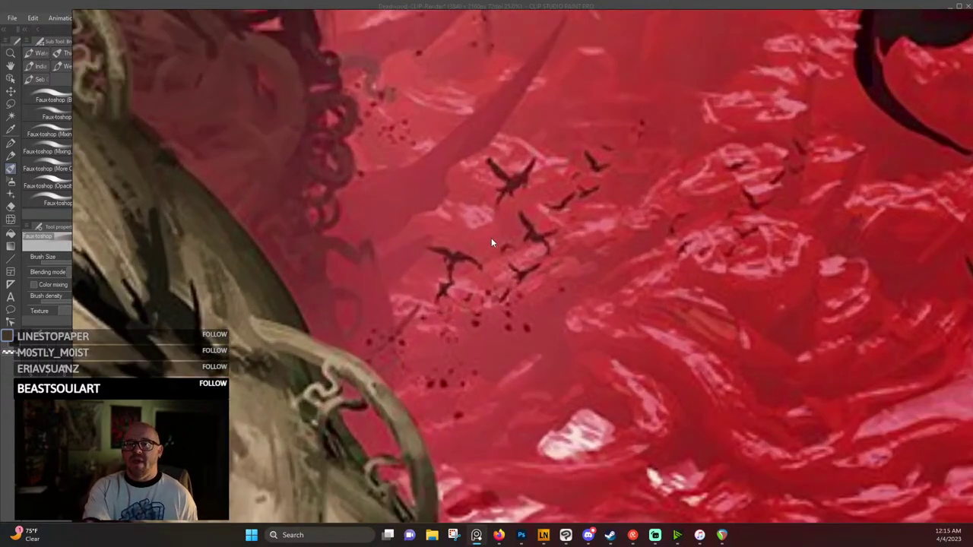
scroll(491, 241, "down", 3)
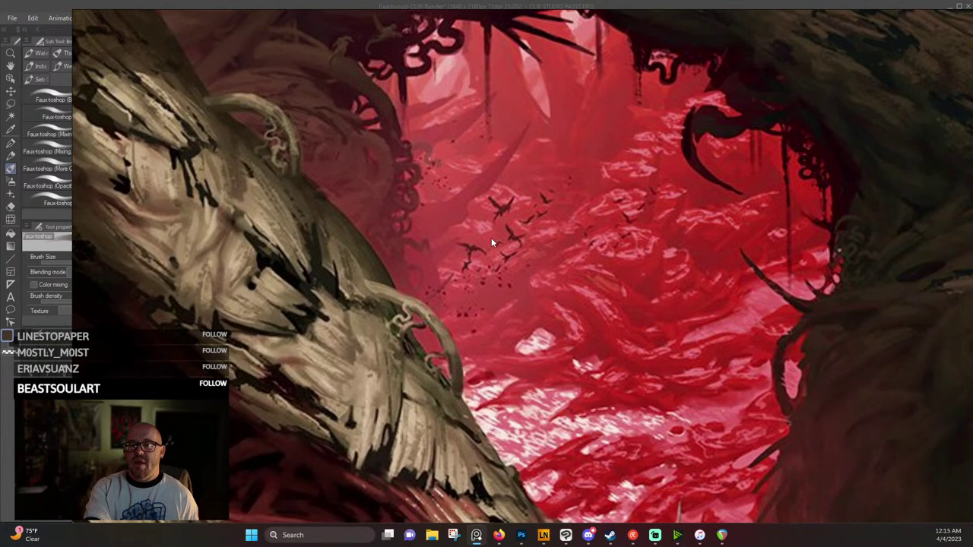
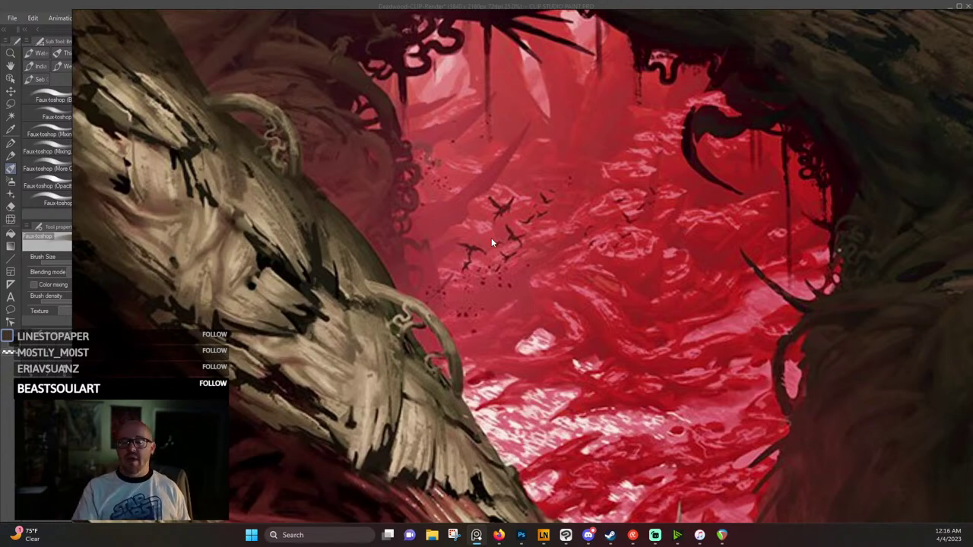
Examine the dark roots, pale toothed trunks, rope bridge and small figures across the red Warhammer forest reference.
scroll(308, 193, "down", 6)
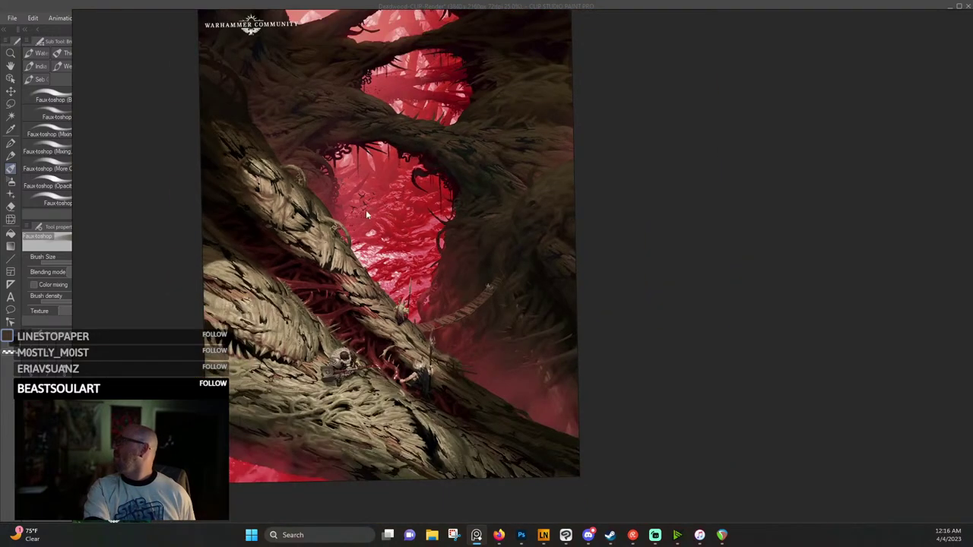
scroll(506, 179, "up", 6)
scroll(536, 125, "down", 4)
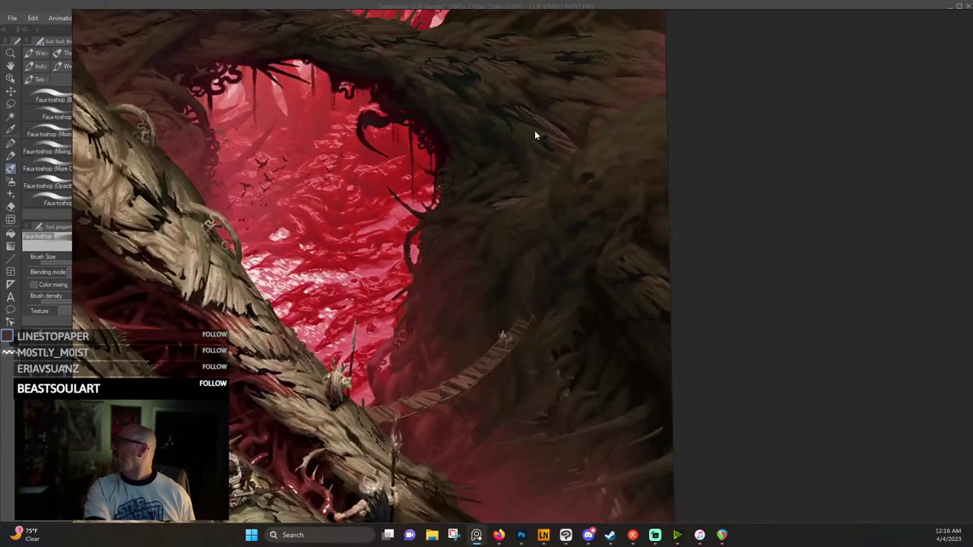
scroll(308, 300, "down", 3)
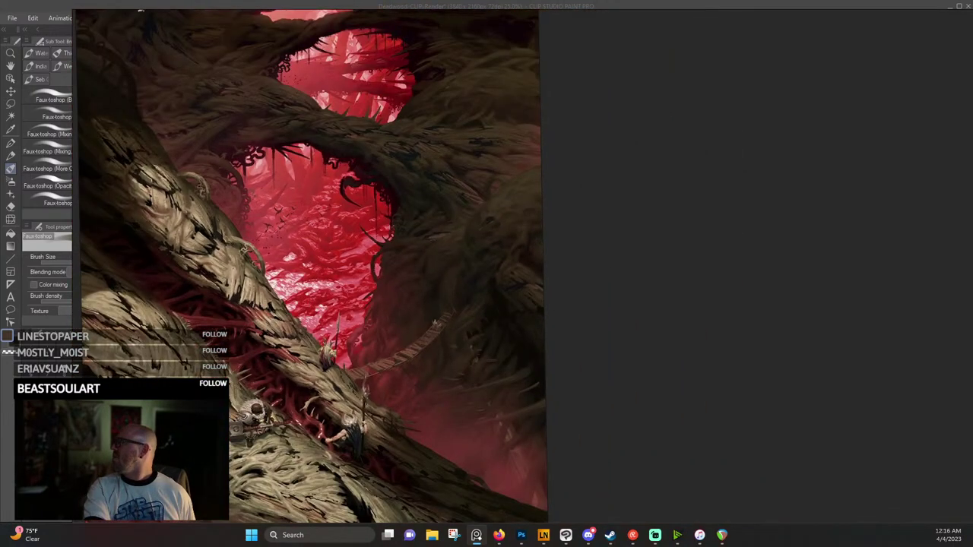
scroll(309, 300, "up", 5)
scroll(137, 358, "up", 3)
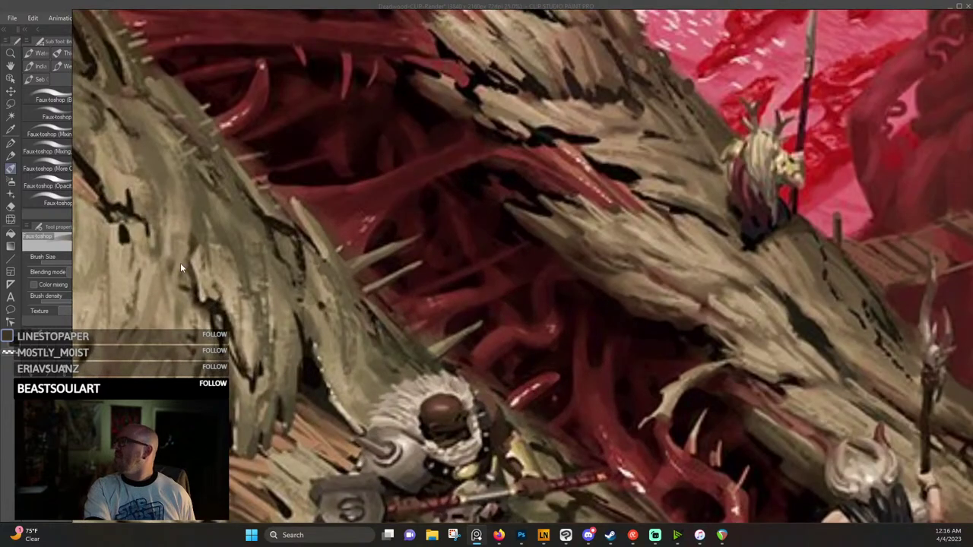
scroll(299, 307, "down", 4)
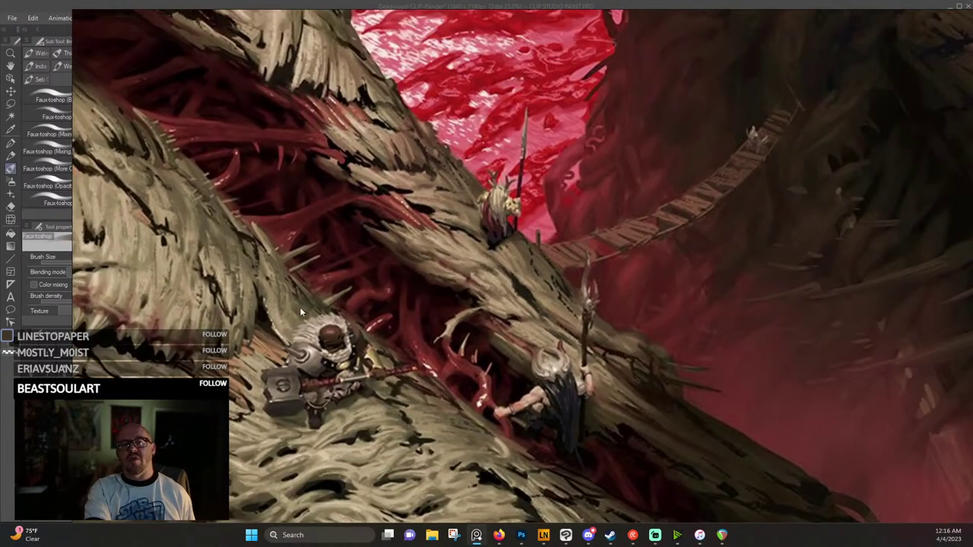
scroll(385, 375, "up", 5)
scroll(484, 398, "down", 4)
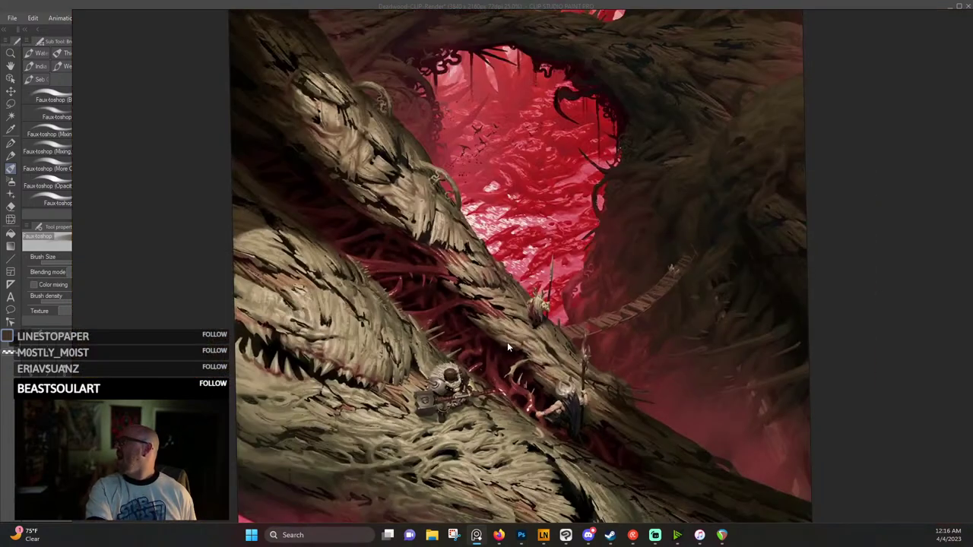
left_click_drag(507, 342, 485, 269)
scroll(522, 207, "down", 4)
left_click_drag(522, 208, 483, 322)
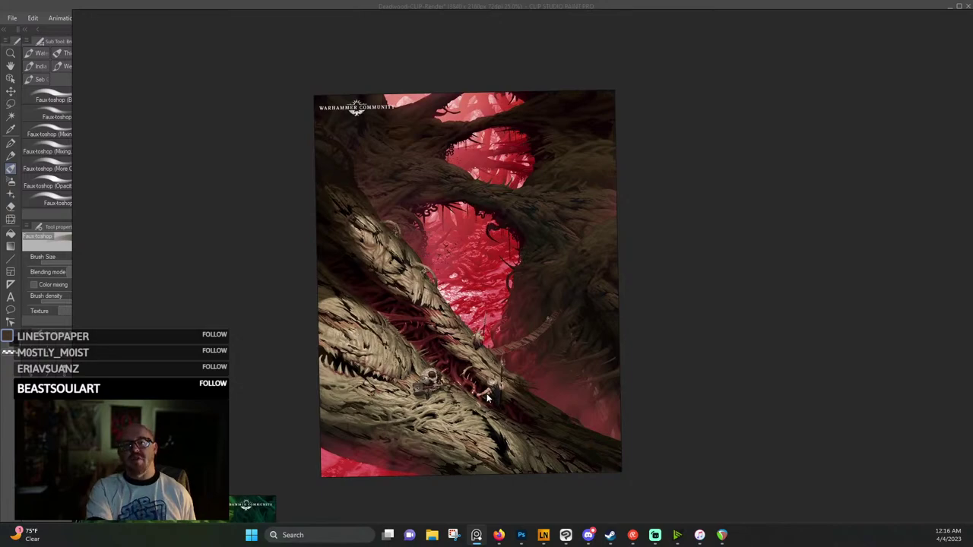
Examine the rendering of the hammer-wielding warrior and the horned staff bearer beside the red tendrils in the red forest reference.
scroll(465, 408, "up", 8)
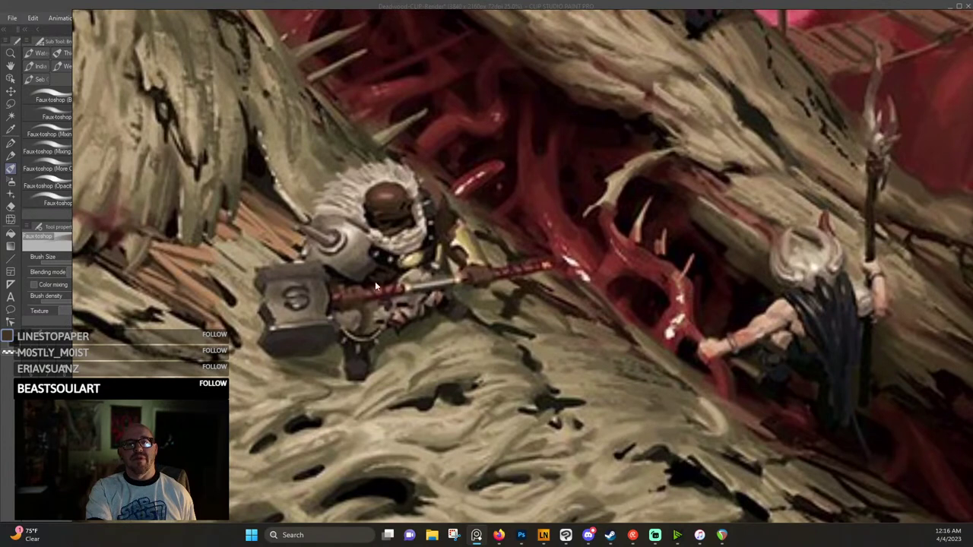
right_click(762, 285)
left_click(576, 86)
scroll(626, 173, "down", 3)
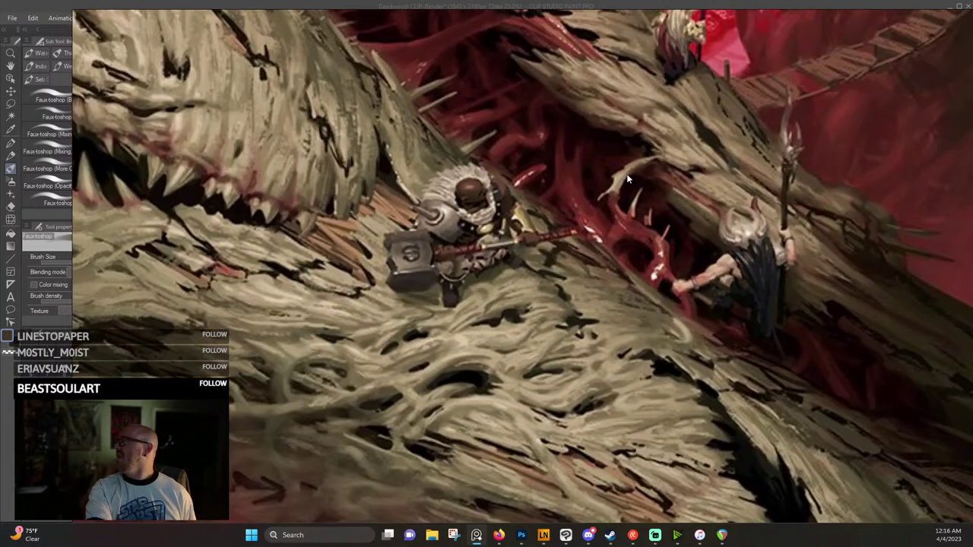
scroll(626, 173, "down", 2)
left_click_drag(626, 173, 555, 248)
scroll(554, 248, "up", 6)
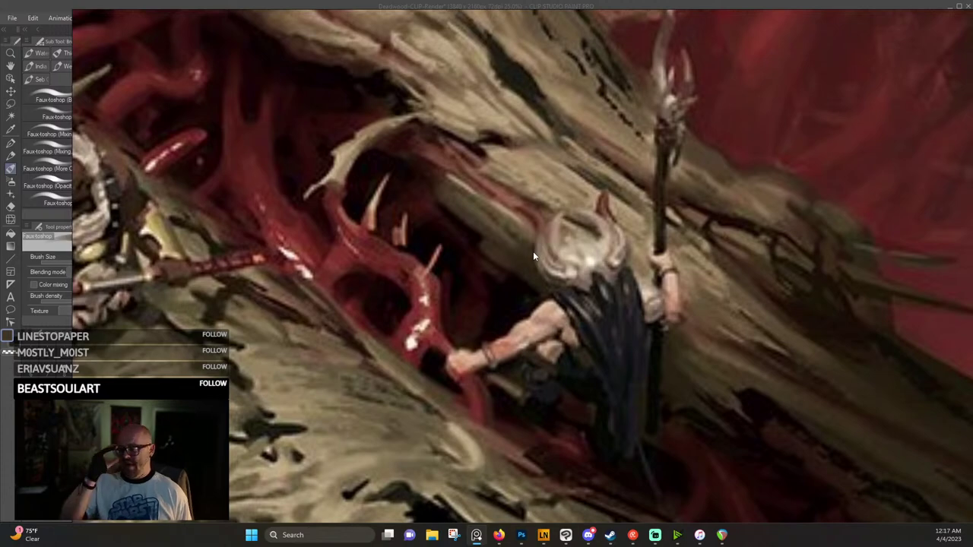
scroll(541, 121, "down", 6)
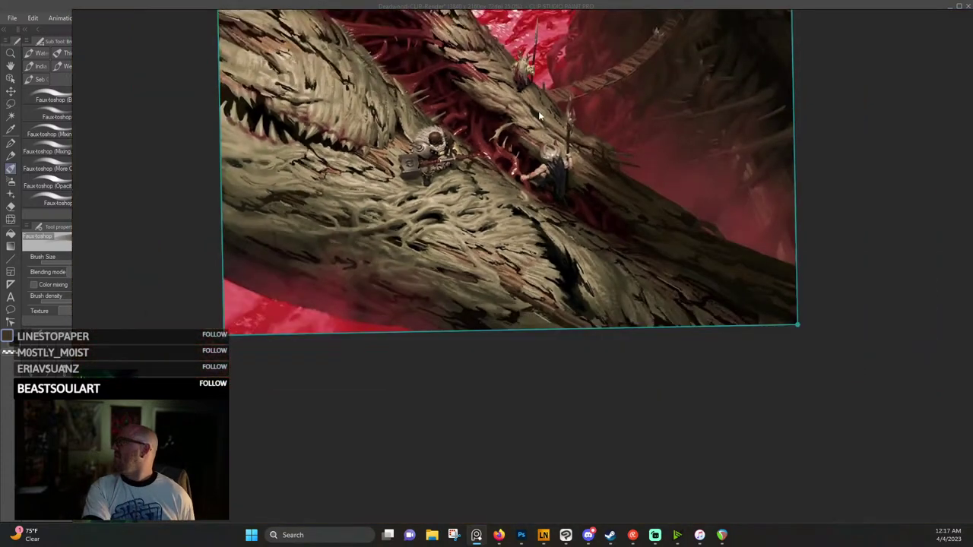
Compare the red forest reference's full composition with closer views of its pale trunks, glowing opening and dark overhanging roots.
mouse_move(524, 121)
left_mouse_down()
mouse_move(483, 276)
mouse_move(463, 285)
left_mouse_up()
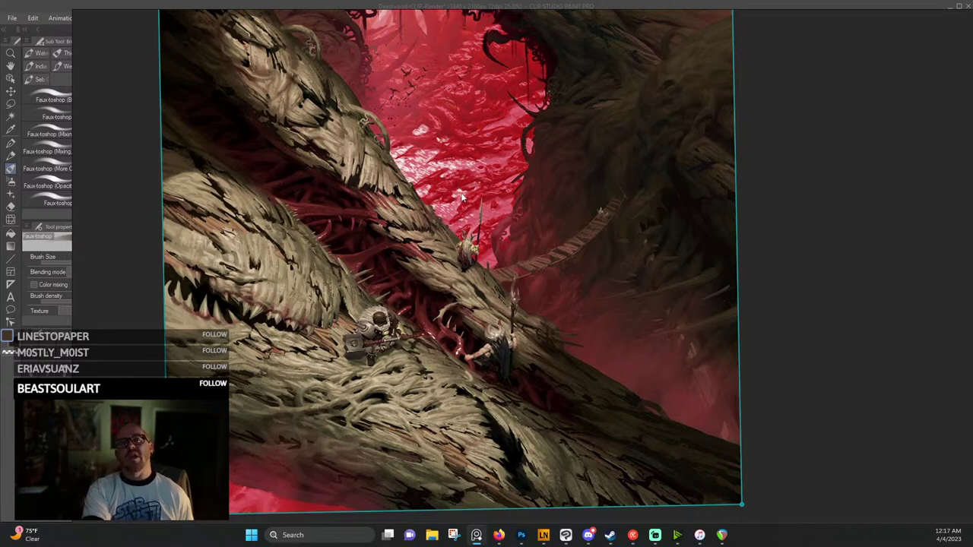
scroll(462, 210, "down", 2)
left_click_drag(460, 211, 422, 329)
scroll(420, 325, "down", 1)
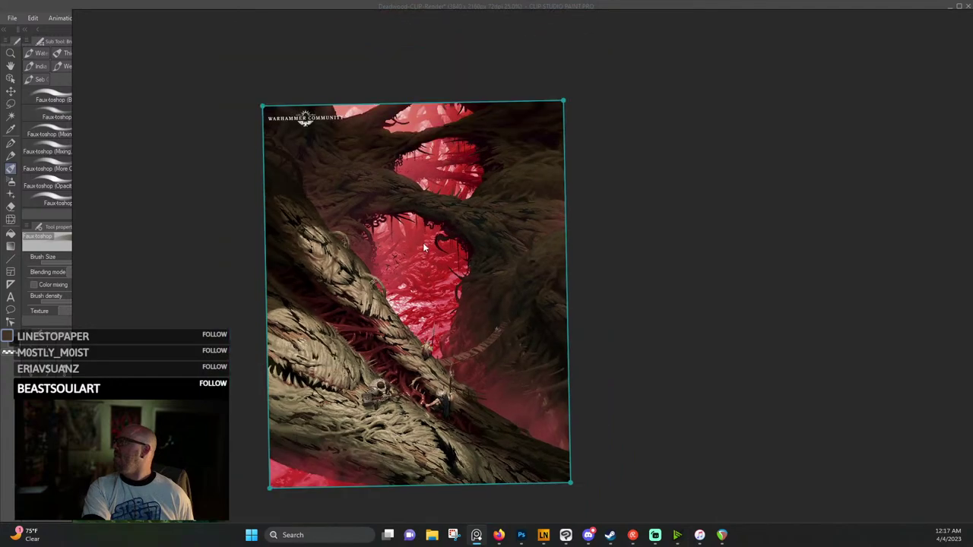
scroll(415, 267, "up", 3)
scroll(415, 263, "up", 2)
left_click_drag(415, 263, 601, 224)
scroll(601, 223, "down", 2)
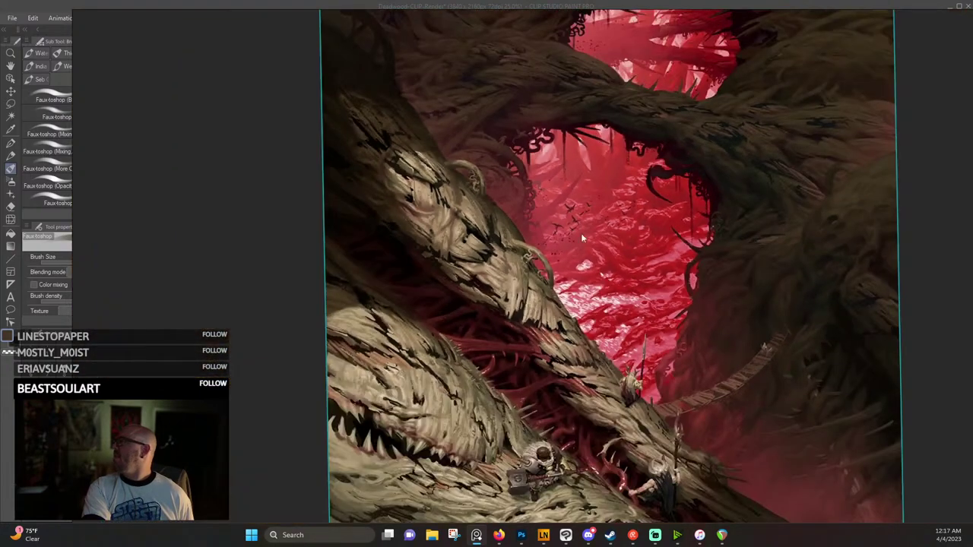
mouse_move(629, 266)
left_mouse_down()
mouse_move(609, 248)
mouse_move(549, 235)
left_mouse_up()
scroll(548, 235, "down", 3)
scroll(581, 258, "up", 2)
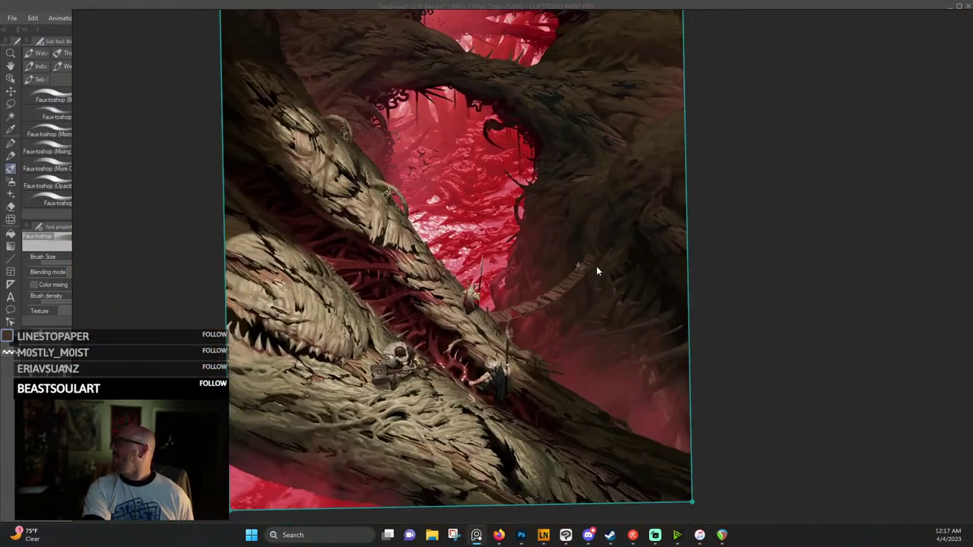
scroll(495, 296, "down", 2)
Examine the lighting, curled tree and small figures in the green Warhammer Community forest reference.
left_click_drag(496, 295, 658, 82)
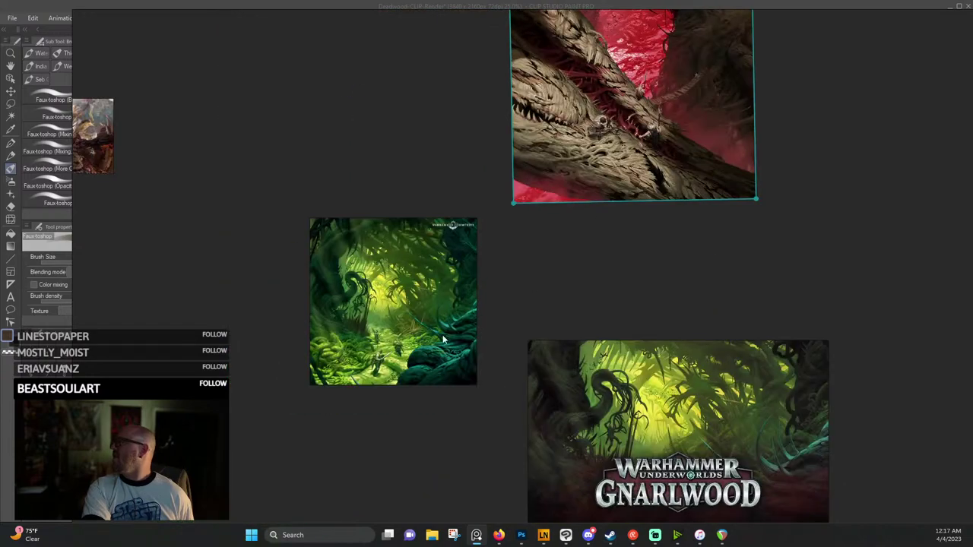
scroll(409, 308, "up", 2)
scroll(409, 310, "up", 2)
left_click_drag(390, 276, 502, 225)
scroll(502, 225, "down", 1)
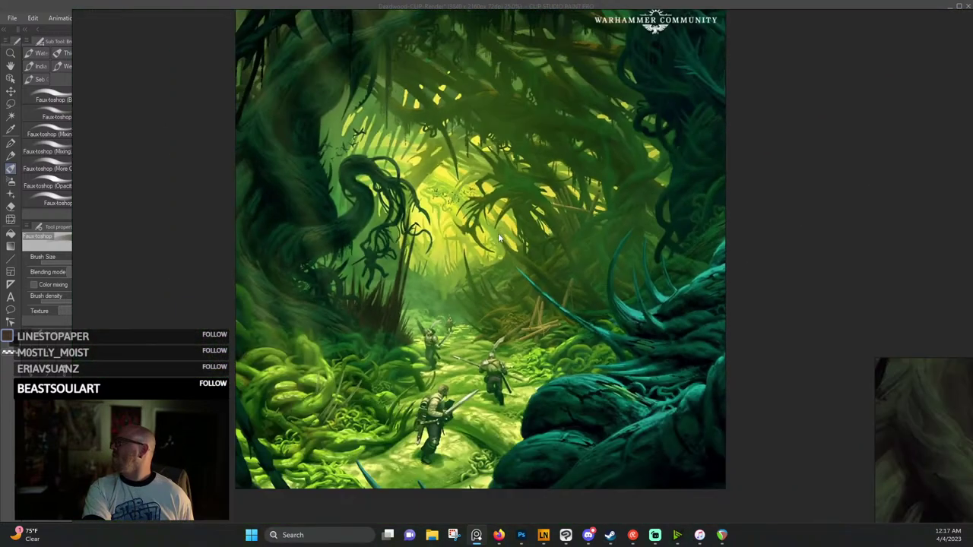
scroll(434, 260, "down", 4)
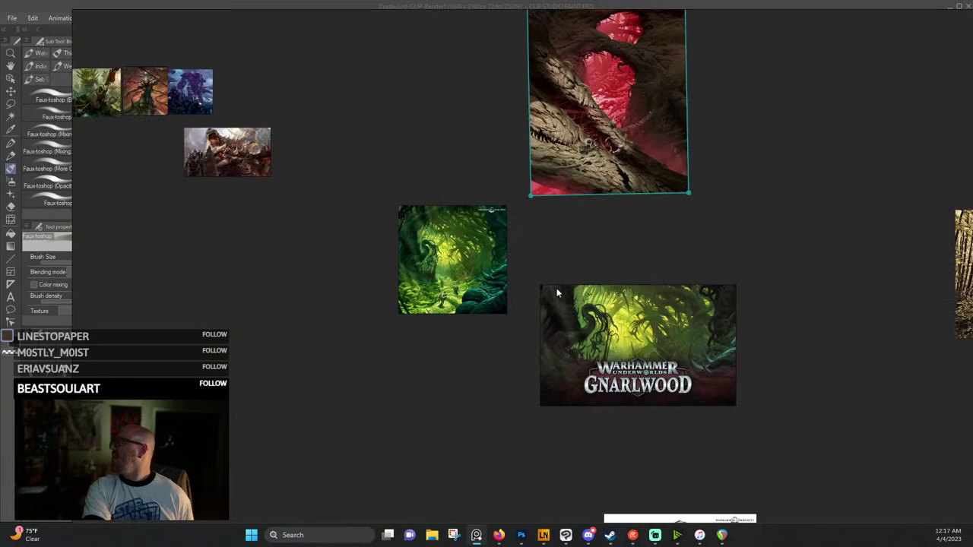
Examine the painted roots and textures on the green hex game board in the Gnarlwood box contents photo.
left_click_drag(616, 360, 311, 154)
left_click_drag(467, 271, 428, 203)
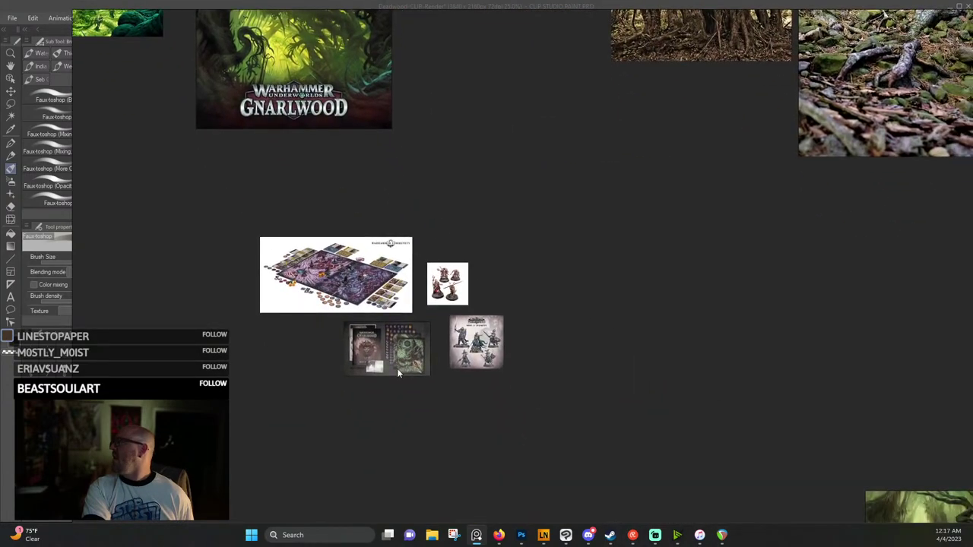
scroll(397, 370, "up", 8)
left_click_drag(555, 269, 386, 199)
scroll(397, 216, "up", 2)
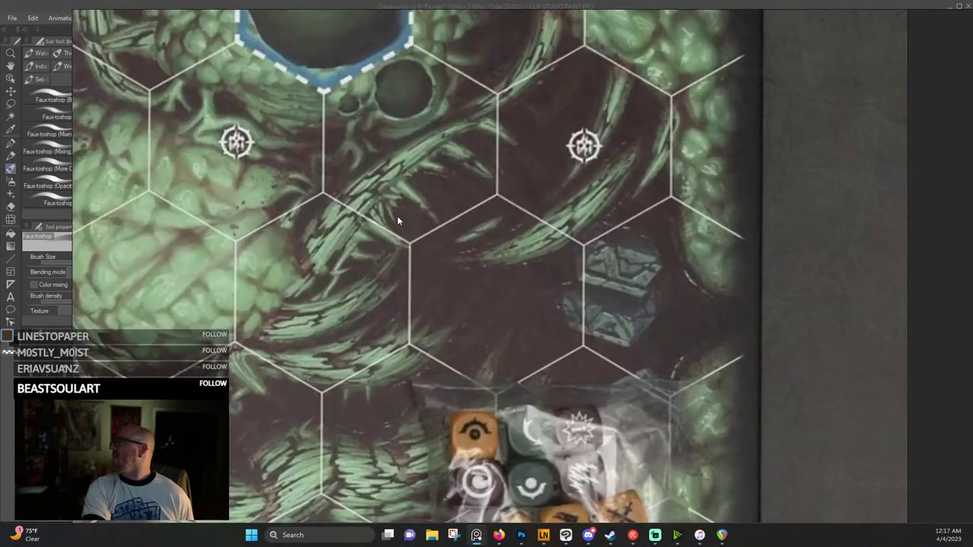
scroll(424, 228, "down", 1)
scroll(377, 263, "down", 1)
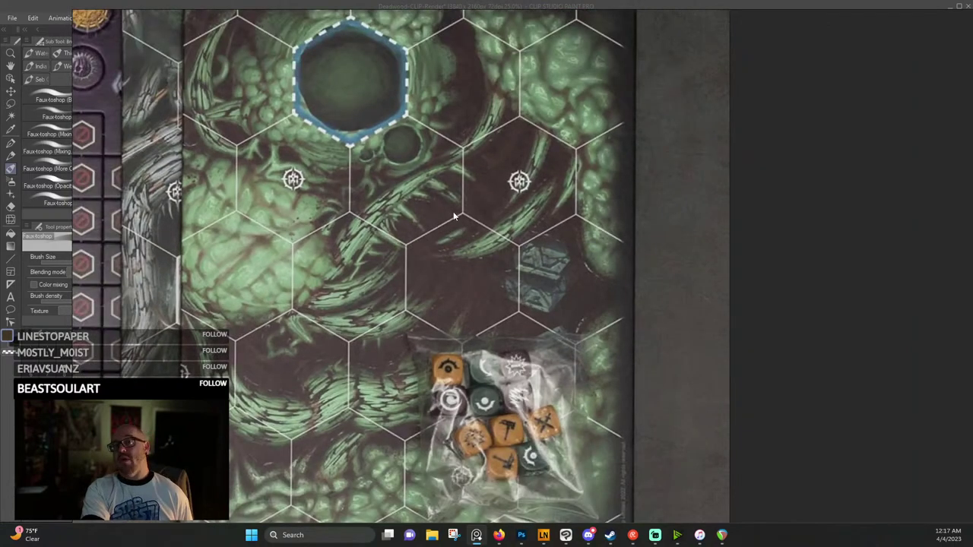
scroll(432, 218, "down", 2)
scroll(433, 218, "up", 3)
scroll(426, 217, "down", 3)
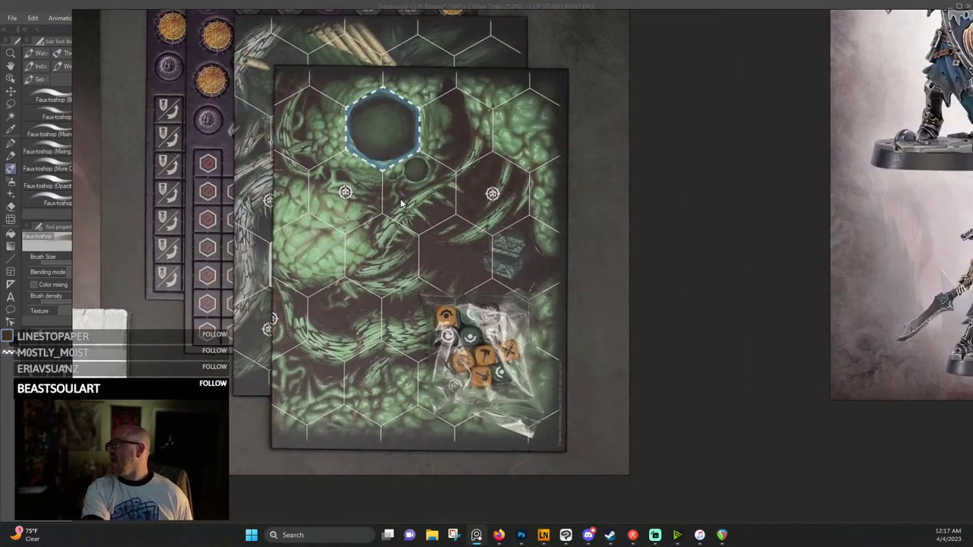
left_click_drag(402, 200, 456, 256)
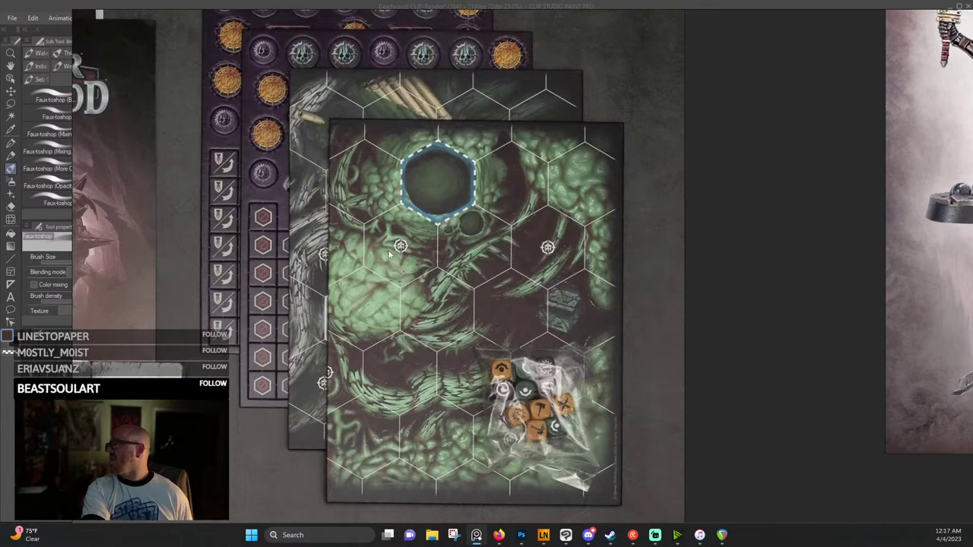
Examine the Gnarlwood rulebook cover beside the token sheets and game boards.
left_click_drag(388, 251, 612, 248)
scroll(277, 155, "up", 2)
left_click_drag(194, 142, 315, 121)
scroll(293, 126, "down", 2)
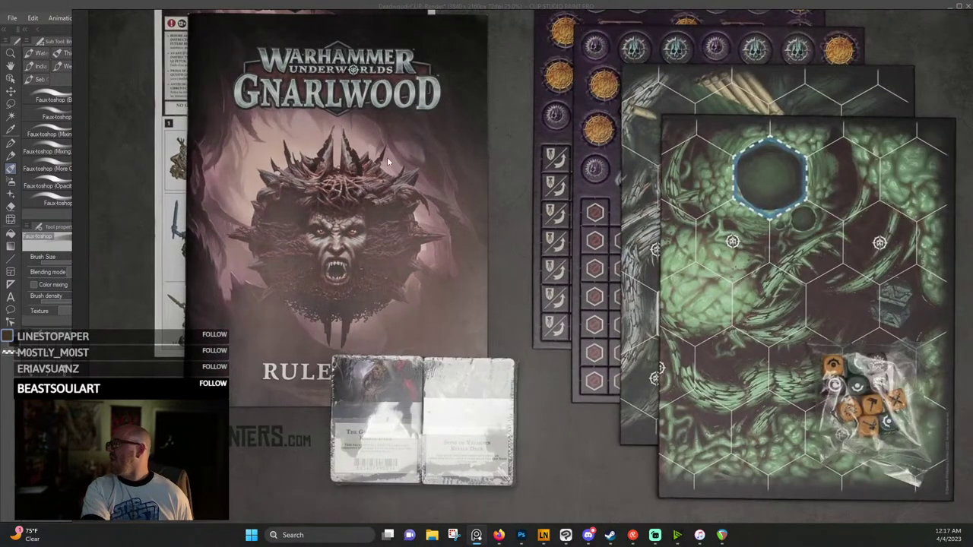
scroll(387, 163, "down", 2)
left_click_drag(378, 169, 339, 321)
Examine the painted miniatures in the Sons of Velmorn reference, including the crowned skeleton king.
left_click_drag(489, 108, 370, 387)
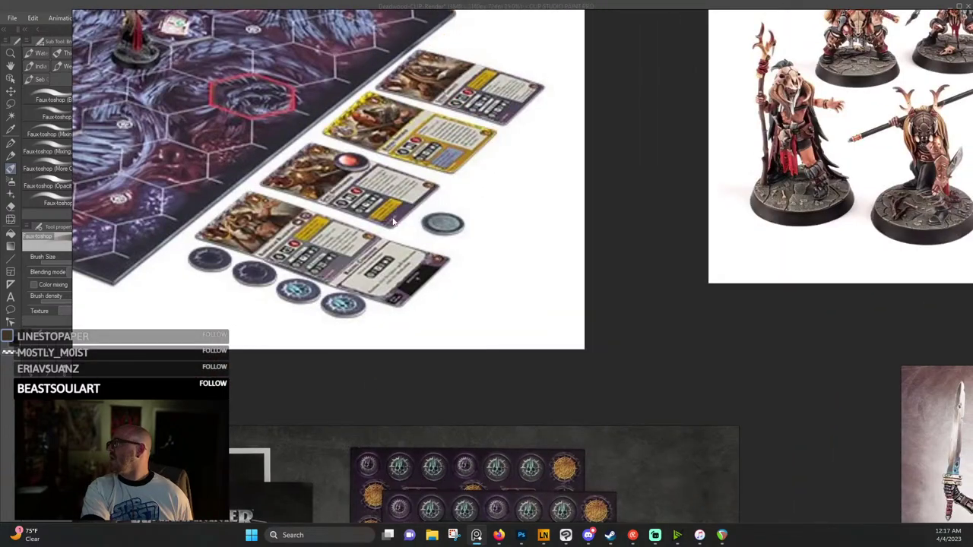
scroll(399, 201, "down", 2)
left_click_drag(572, 199, 414, 253)
left_click_drag(541, 316, 350, 124)
scroll(395, 243, "up", 8)
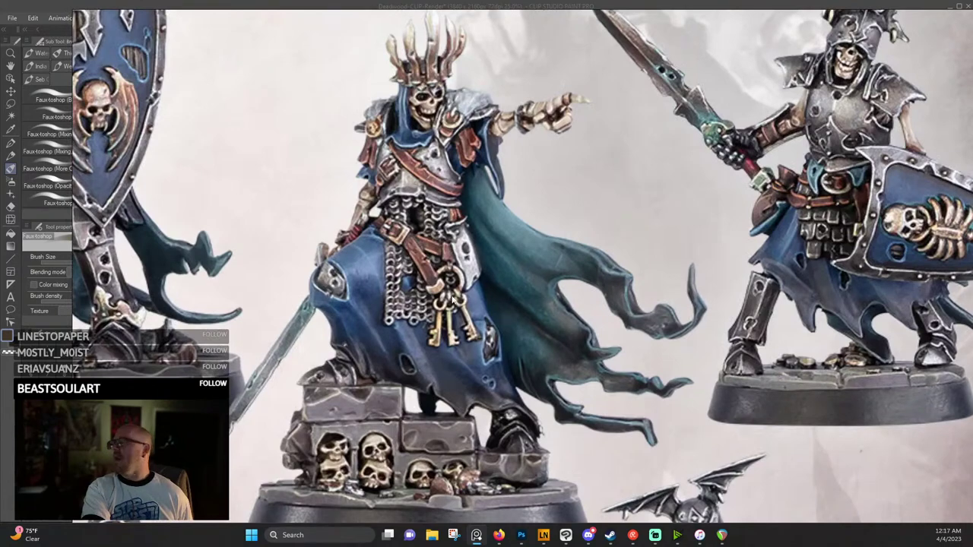
scroll(435, 247, "down", 2)
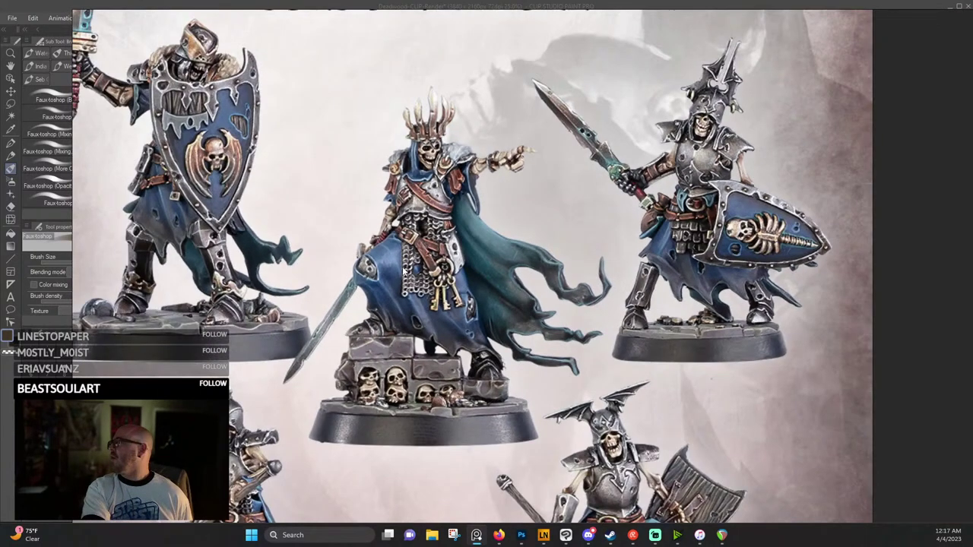
scroll(420, 228, "down", 5)
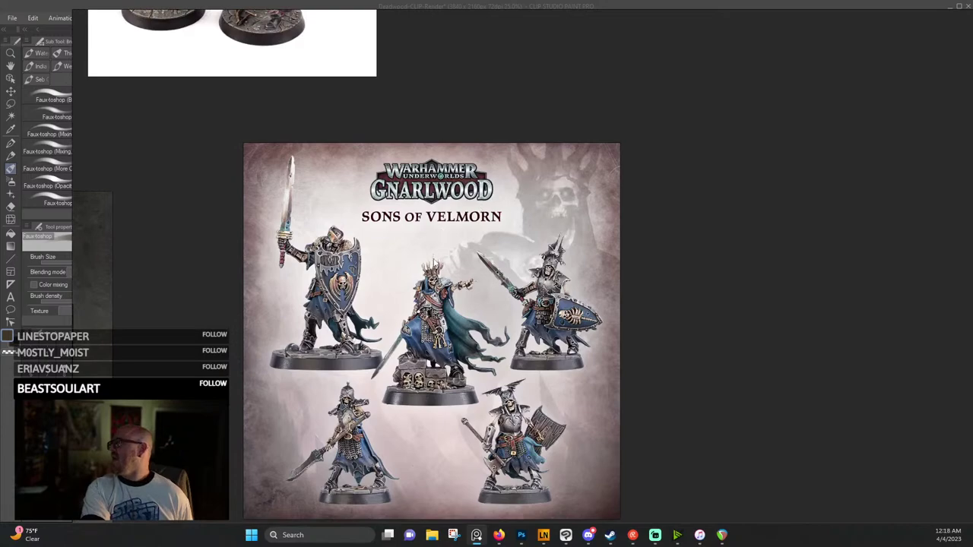
scroll(441, 266, "up", 5)
scroll(501, 230, "up", 1)
scroll(501, 225, "down", 4)
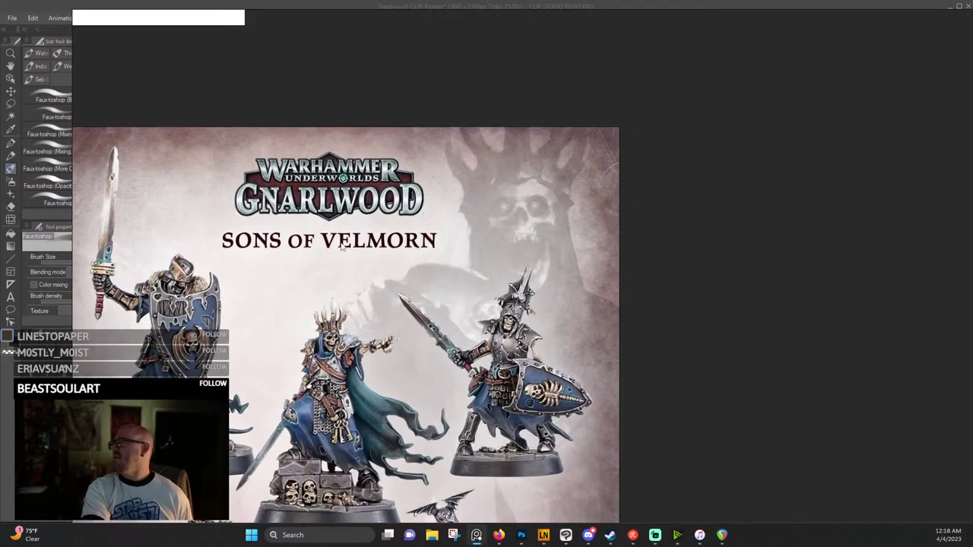
Return to the Gnarlwood rulebook cover and examine its thorn-crowned face up close.
scroll(342, 244, "down", 4)
left_click_drag(342, 244, 482, 408)
scroll(484, 408, "down", 1)
left_click_drag(210, 254, 481, 82)
scroll(291, 290, "up", 5)
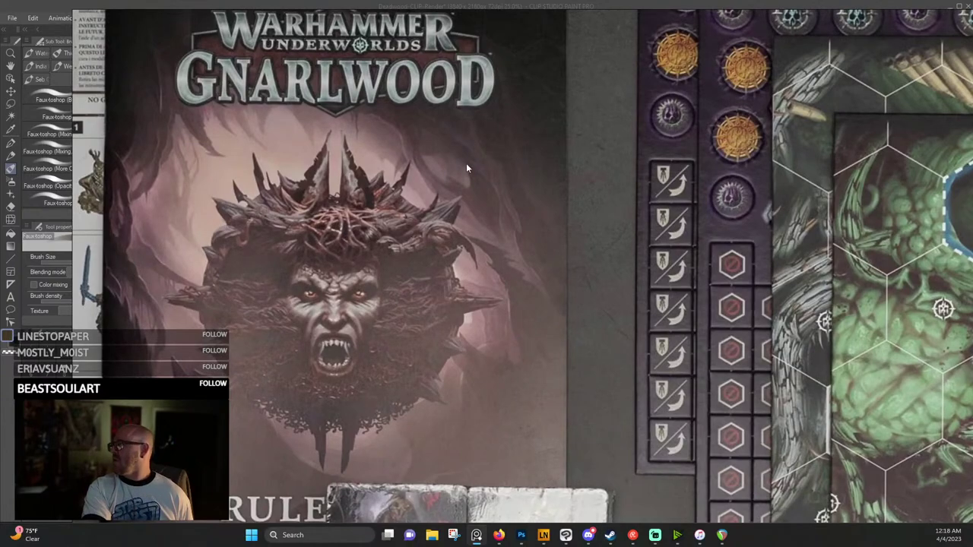
scroll(466, 168, "down", 5)
Examine the purple and blue root artwork on the hex boards in the Warhammer Community game layout photo.
left_click_drag(532, 84, 335, 403)
scroll(365, 186, "down", 2)
left_click_drag(237, 147, 499, 277)
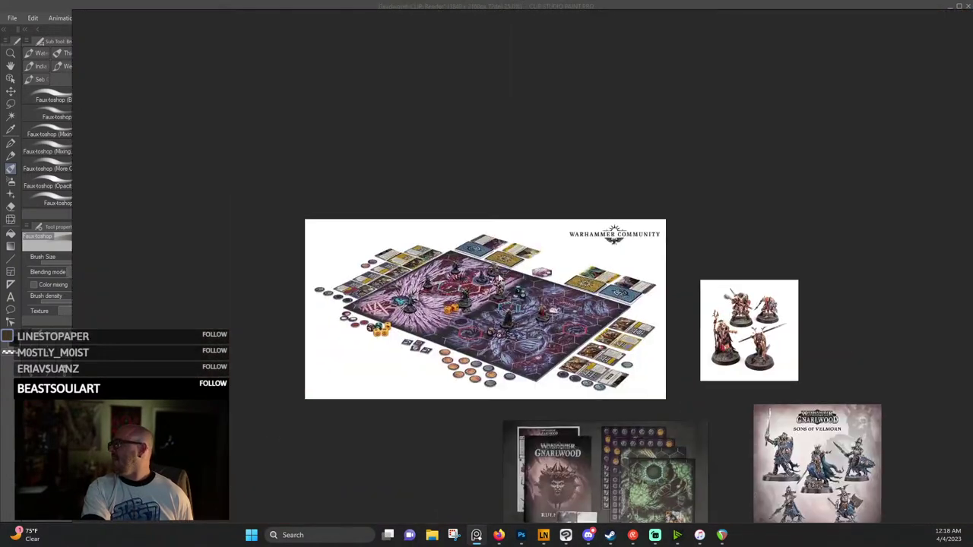
scroll(500, 279, "up", 5)
scroll(547, 346, "down", 5)
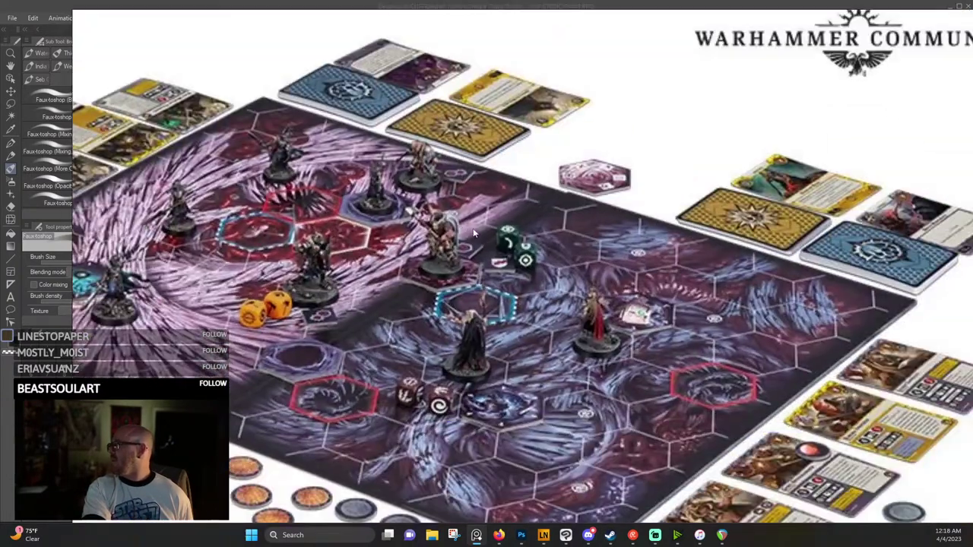
scroll(525, 266, "down", 2)
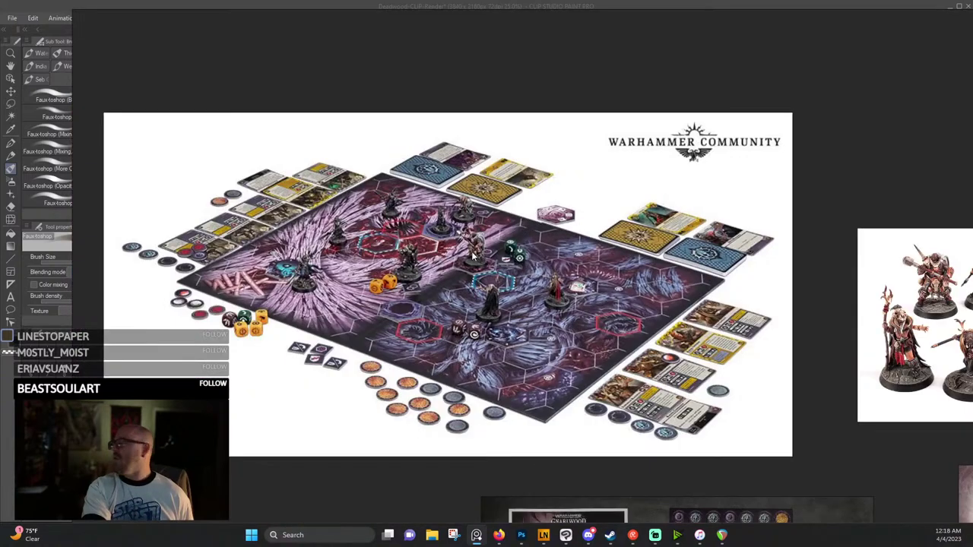
scroll(453, 201, "down", 3)
scroll(450, 201, "down", 4)
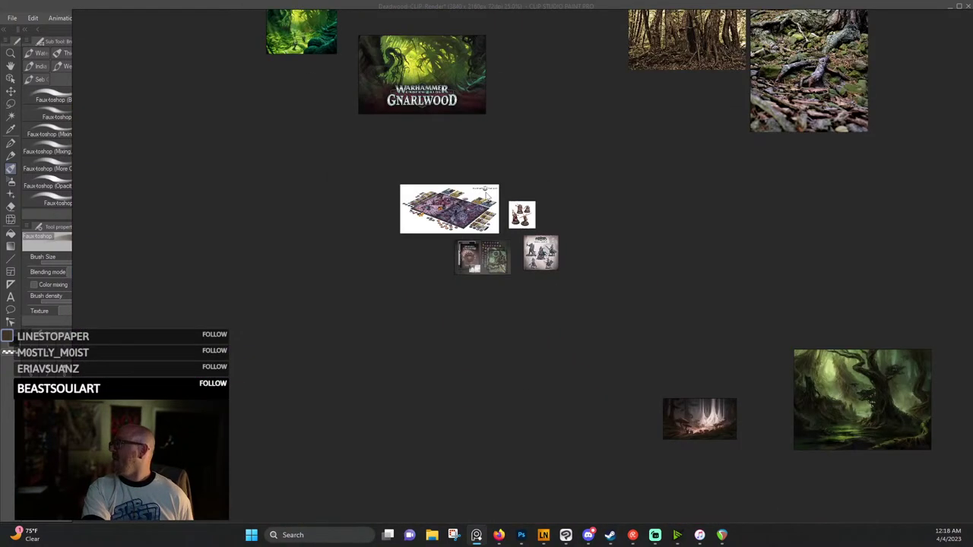
Examine the glowing web trees, giant mushrooms and small travellers in the dark mushroom forest painting.
left_click_drag(489, 192, 250, 200)
left_click_drag(456, 289, 415, 159)
scroll(369, 311, "up", 7)
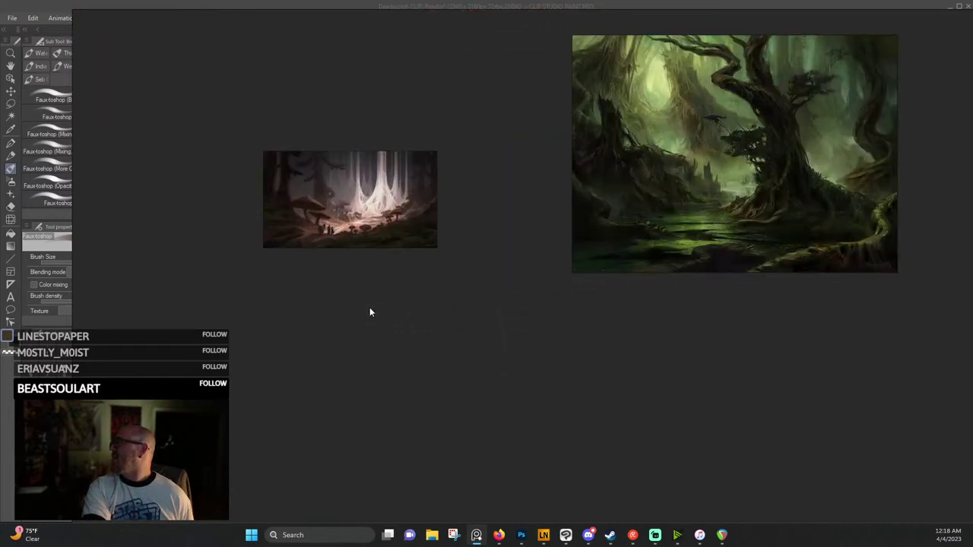
left_click_drag(396, 124, 540, 291)
scroll(523, 294, "up", 3)
scroll(523, 294, "down", 1)
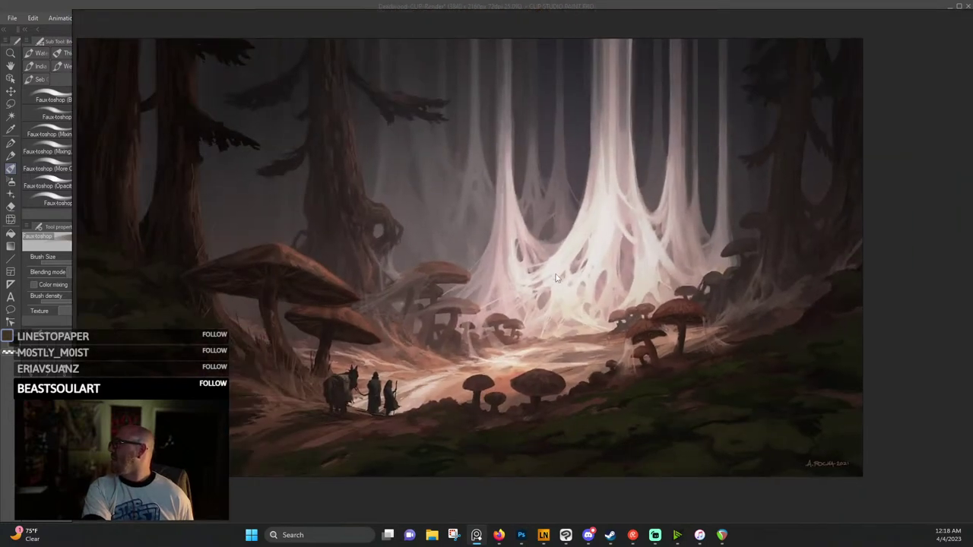
scroll(500, 308, "down", 3)
scroll(499, 308, "down", 2)
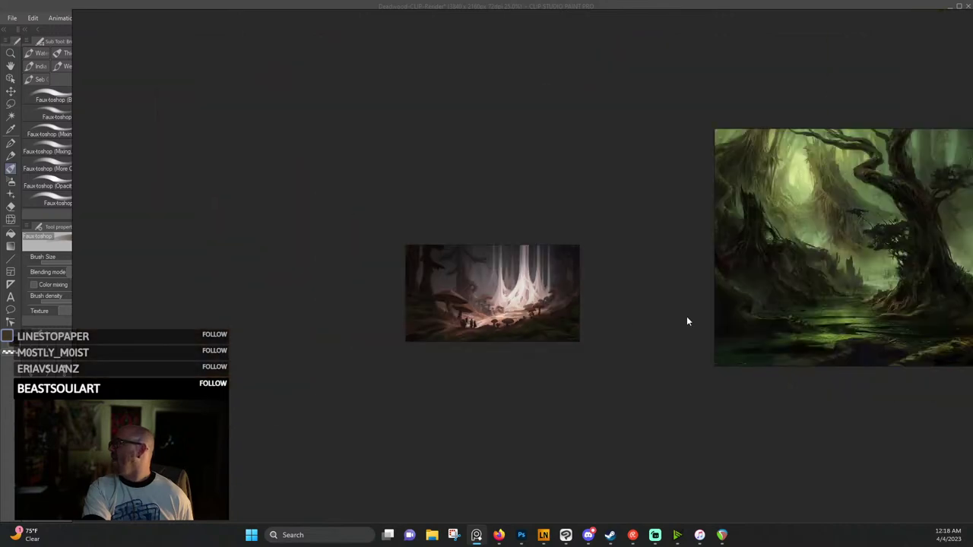
Examine the green swamp painting's overall composition, including its twisted tree, light opening and misty background.
left_click_drag(686, 316, 459, 301)
scroll(522, 290, "up", 3)
scroll(506, 284, "up", 4)
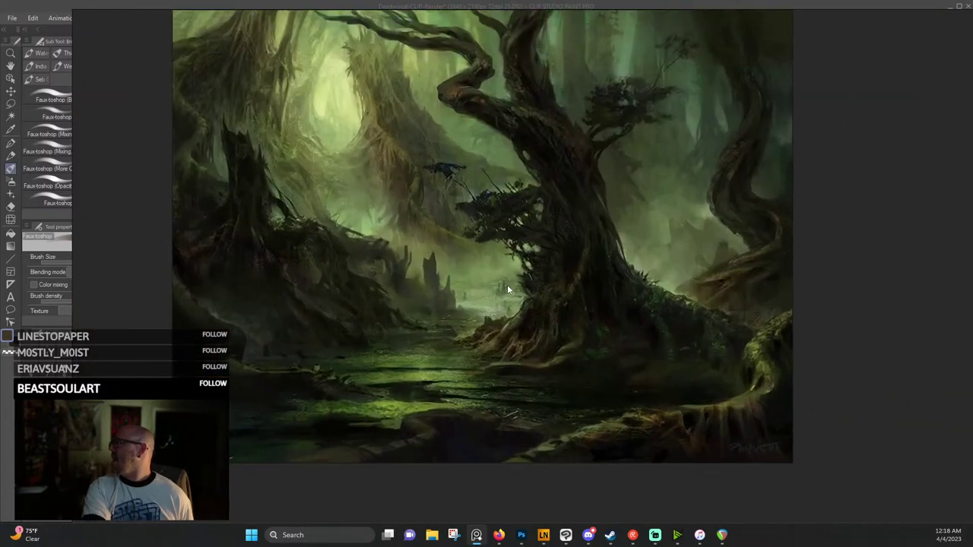
scroll(487, 233, "down", 1)
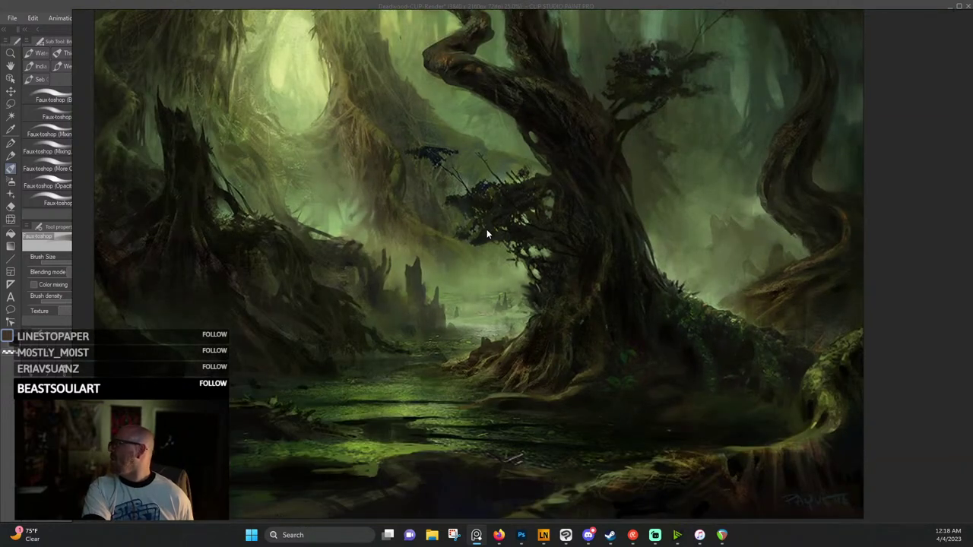
mouse_move(487, 231)
left_mouse_down()
mouse_move(502, 273)
mouse_move(498, 297)
mouse_move(494, 289)
left_mouse_up()
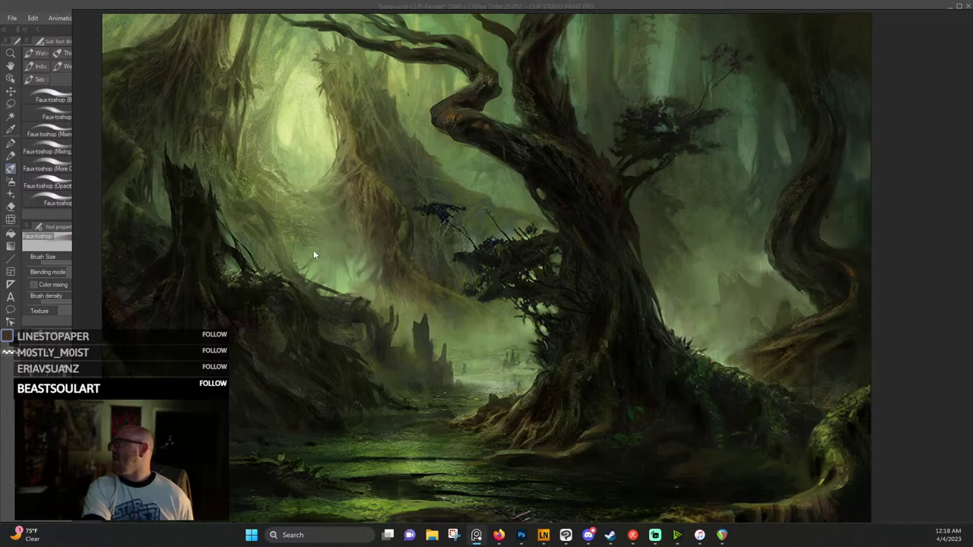
left_click_drag(314, 255, 384, 301)
scroll(404, 220, "up", 2)
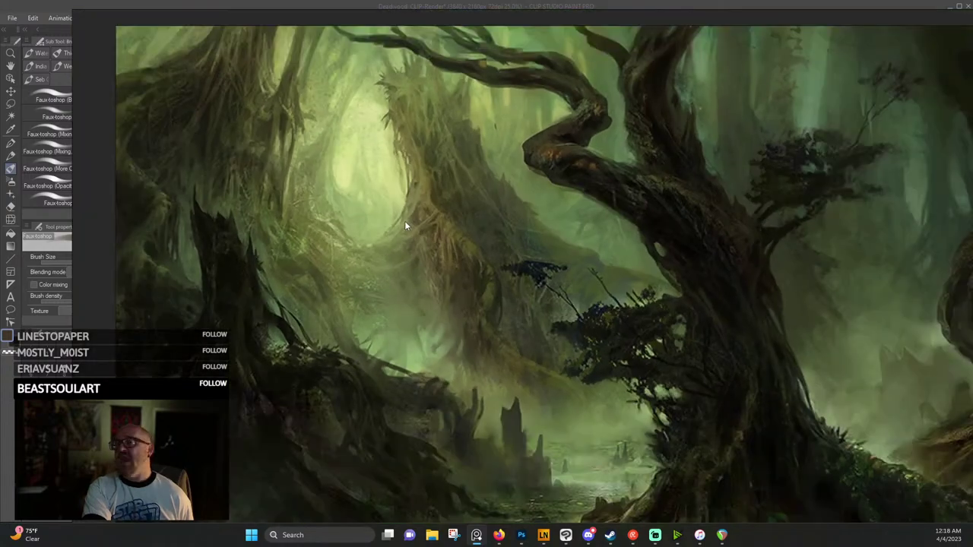
scroll(405, 225, "down", 2)
left_click_drag(501, 283, 471, 241)
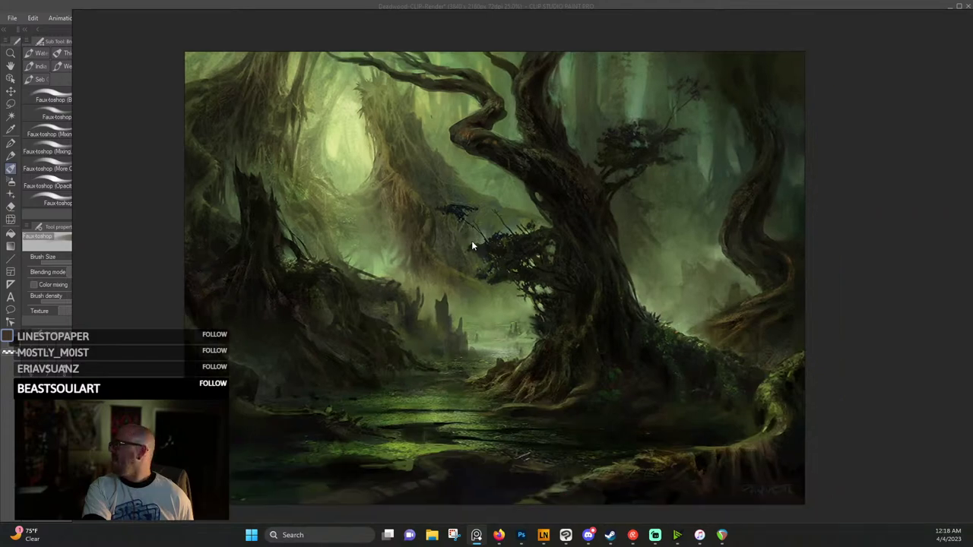
scroll(470, 262, "up", 3)
scroll(469, 266, "down", 2)
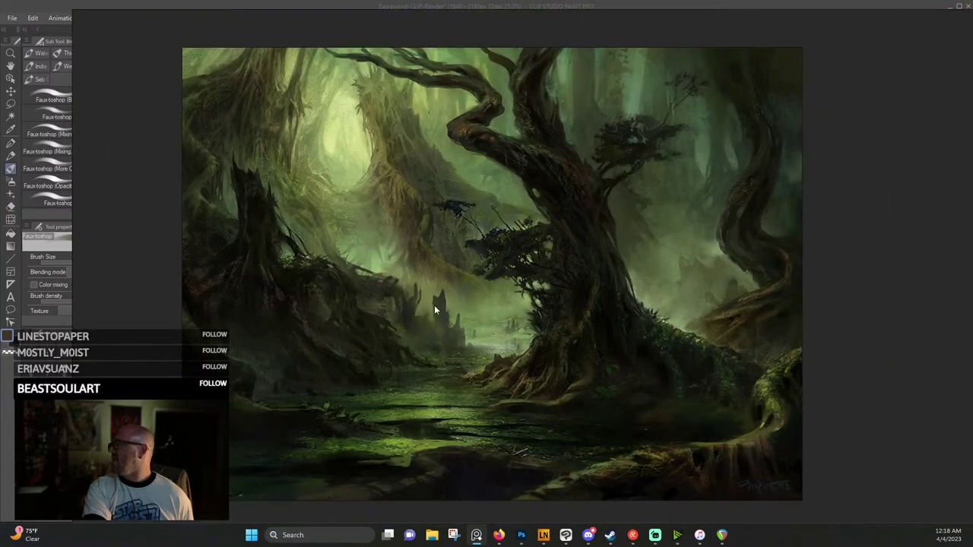
Examine the algae-covered water and dark foreground bank in the green swamp painting up close.
scroll(425, 312, "down", 1)
scroll(423, 410, "up", 3)
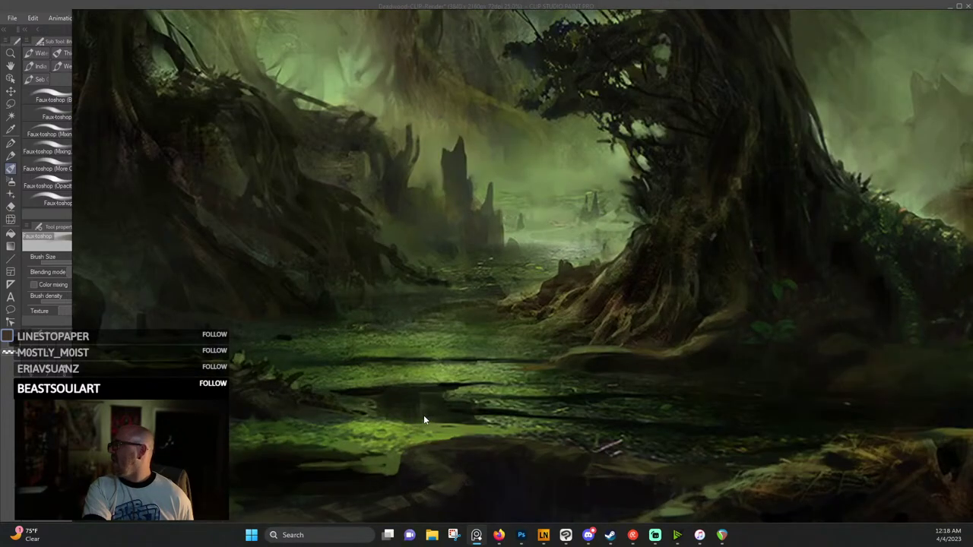
left_click_drag(524, 455, 462, 334)
scroll(598, 357, "up", 2)
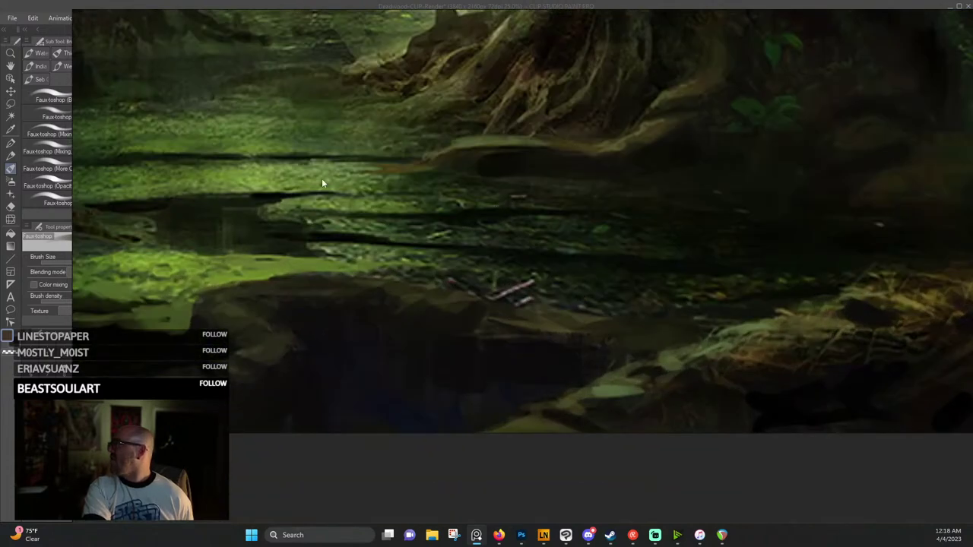
scroll(410, 244, "down", 3)
scroll(265, 272, "up", 2)
scroll(300, 312, "up", 1)
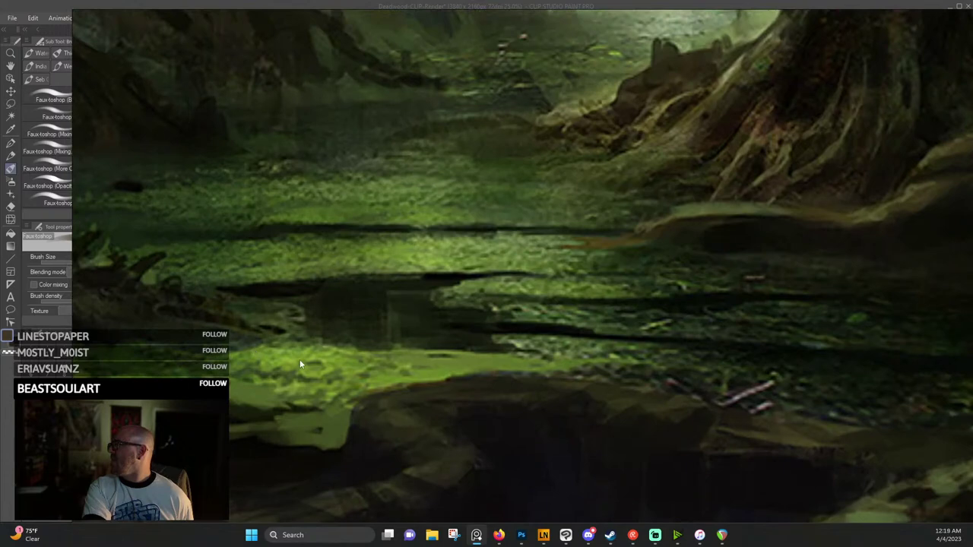
scroll(464, 380, "down", 3)
Examine the mossy arched root and overgrown slope beside the signature in the green swamp painting.
left_click_drag(623, 403, 262, 309)
scroll(508, 311, "up", 3)
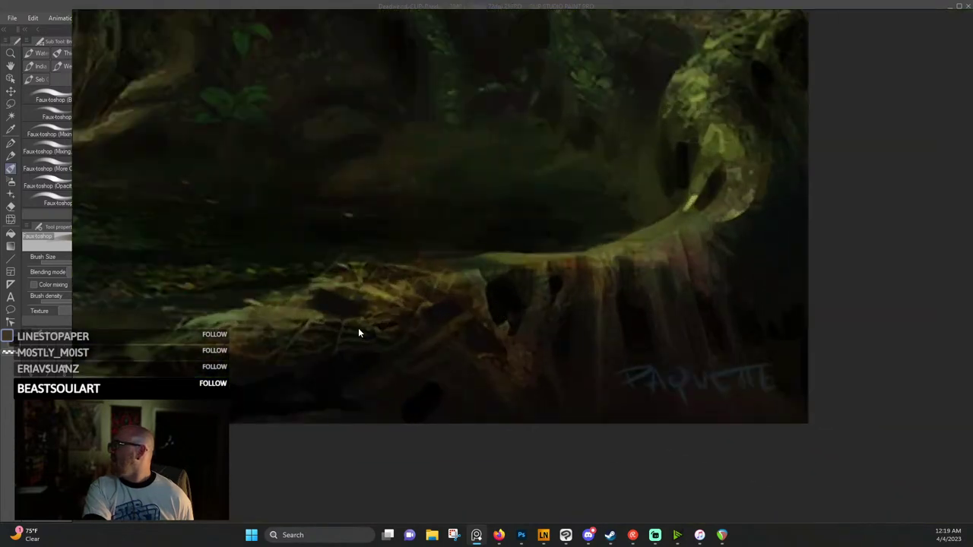
left_click_drag(646, 269, 423, 455)
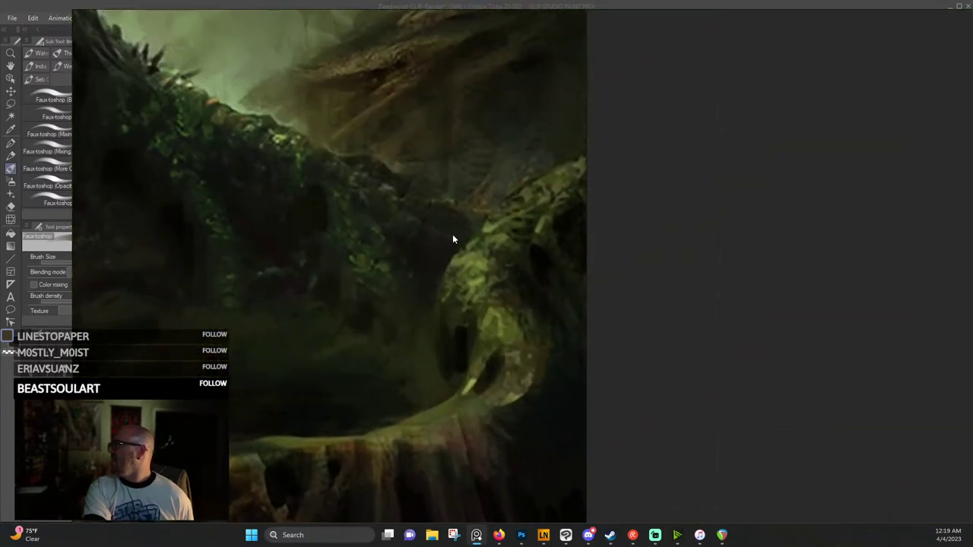
left_click_drag(273, 266, 301, 423)
scroll(523, 361, "up", 3)
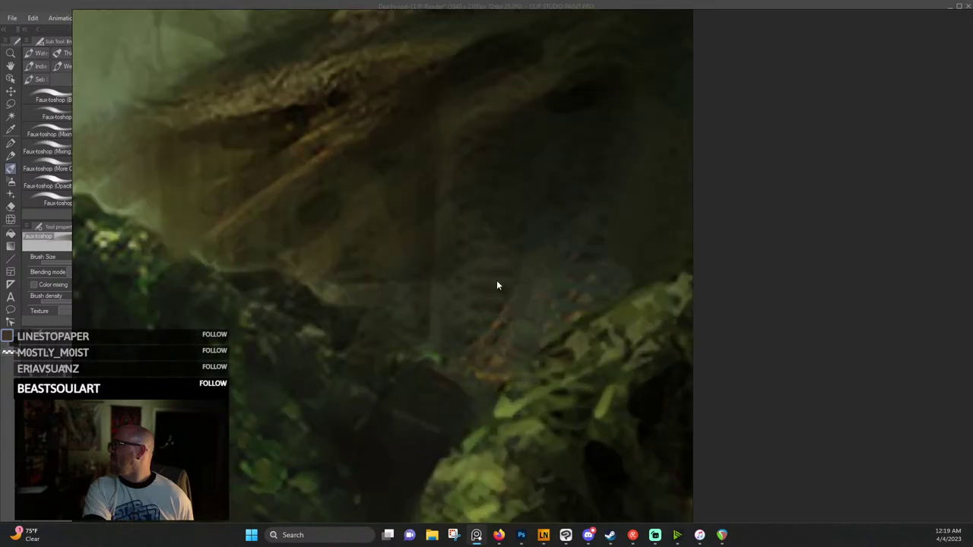
scroll(410, 323, "down", 5)
scroll(330, 316, "up", 2)
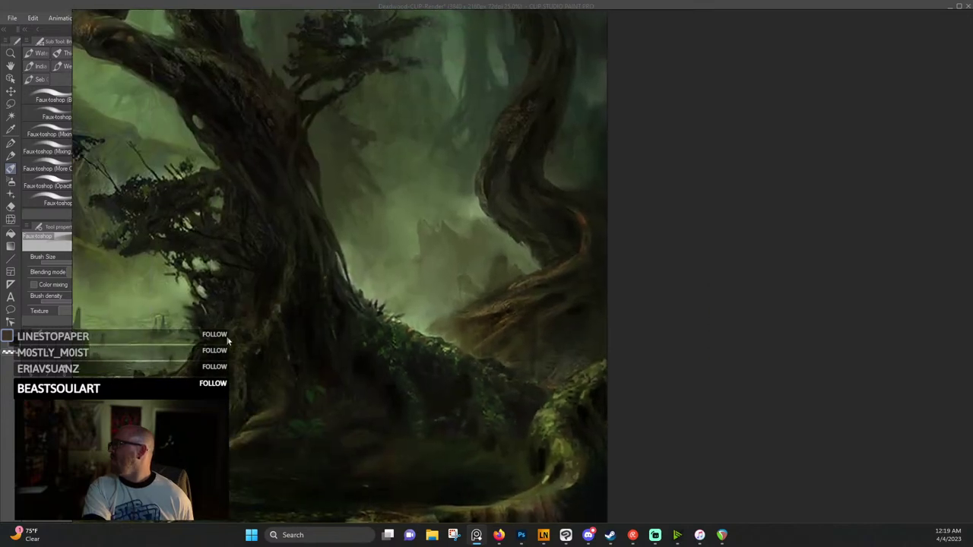
Examine the foliage gaps and bark strokes on the swamp painting's main trunk.
scroll(440, 302, "up", 4)
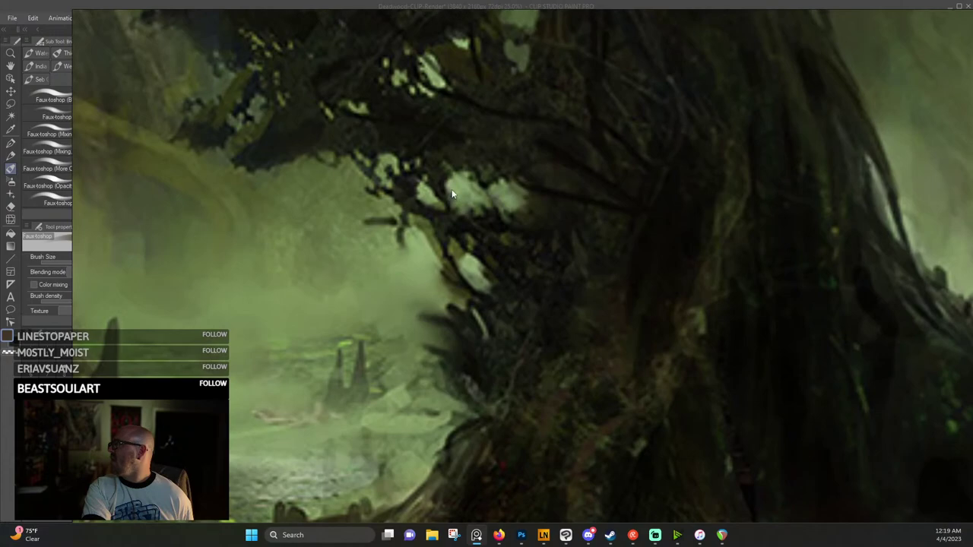
scroll(407, 220, "down", 3)
scroll(398, 265, "up", 1)
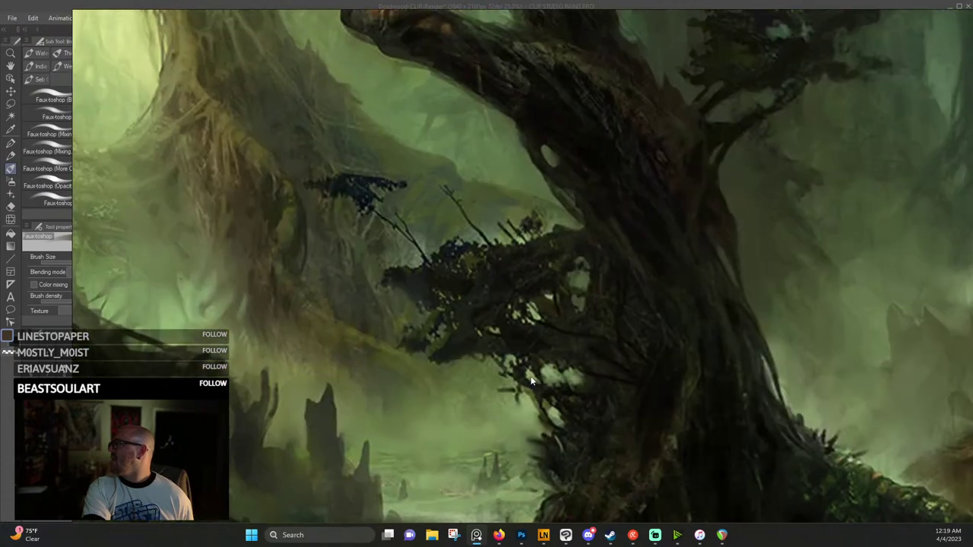
scroll(498, 261, "up", 3)
scroll(376, 138, "down", 6)
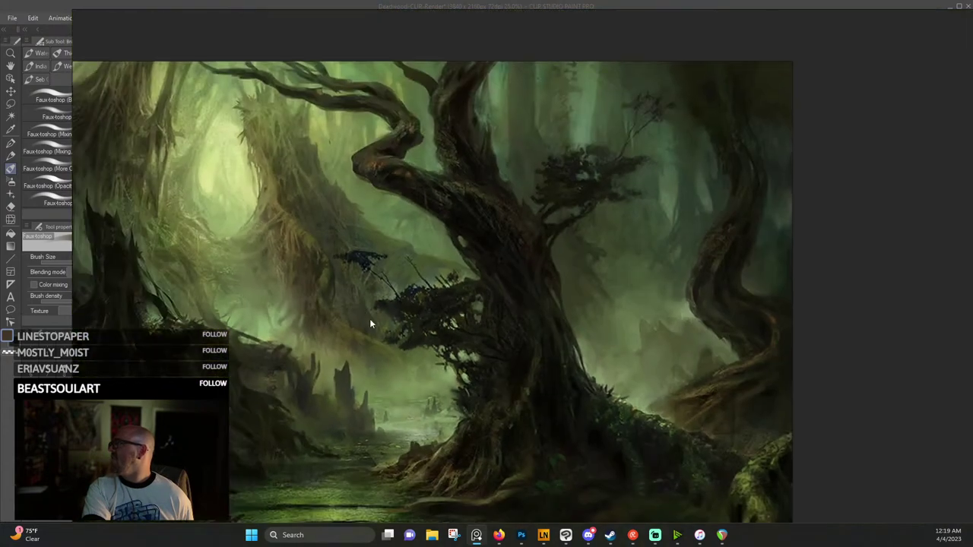
Find the photo of gnarled roots among mossy stones on the reference board and examine its bark.
scroll(336, 323, "down", 3)
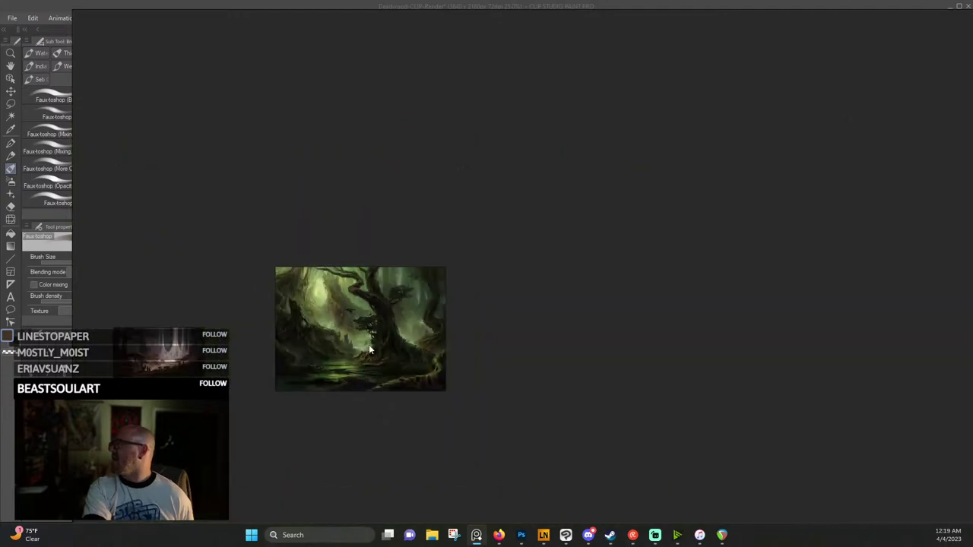
left_click_drag(369, 344, 416, 320)
scroll(417, 319, "down", 2)
scroll(431, 304, "up", 1)
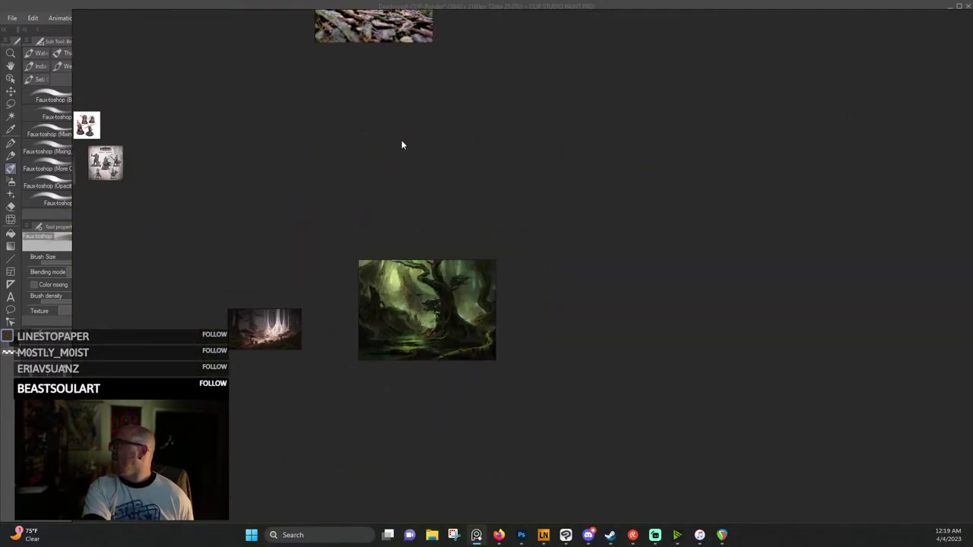
left_click_drag(401, 143, 457, 475)
scroll(445, 266, "up", 4)
left_click_drag(446, 266, 469, 251)
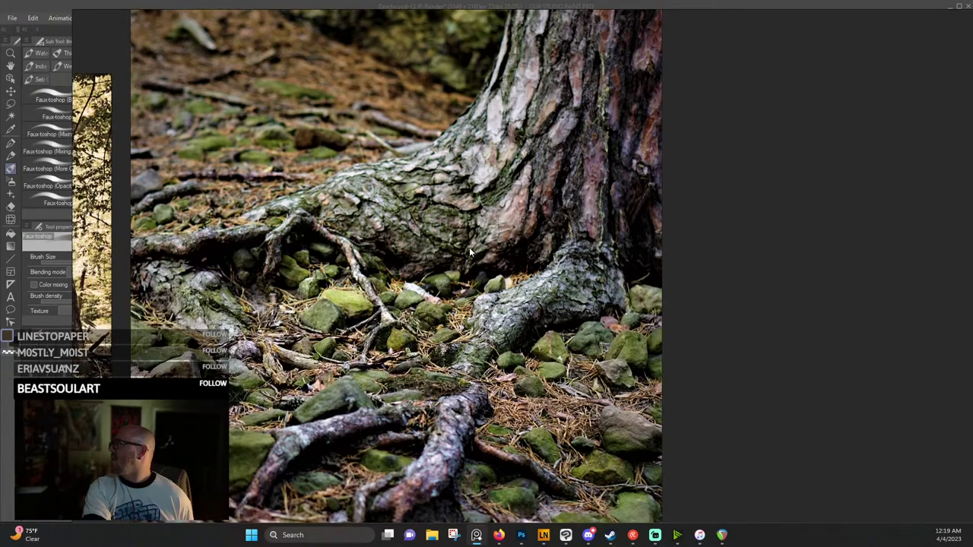
scroll(476, 243, "down", 2)
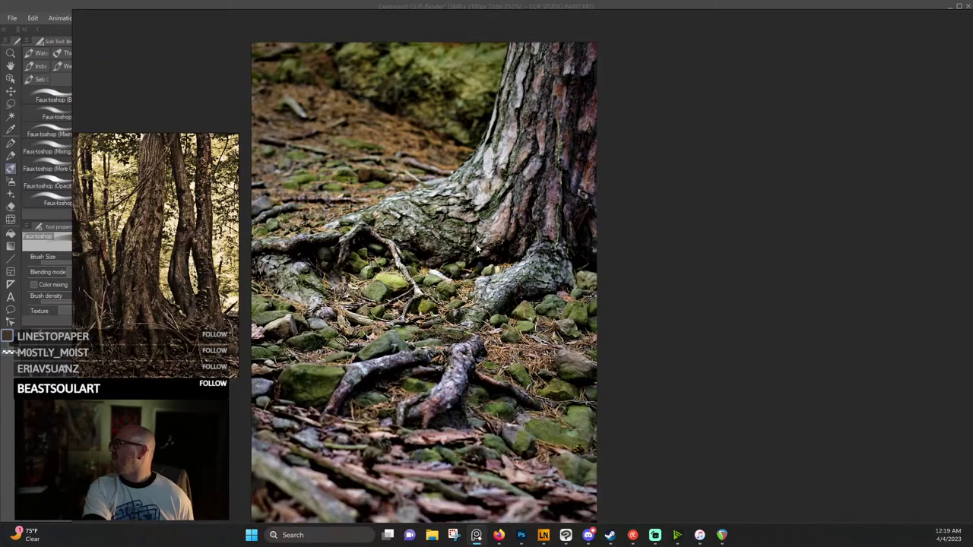
Examine the sepia forest trunk photo, then survey the whole reference board.
left_click_drag(423, 276, 594, 265)
scroll(316, 300, "up", 2)
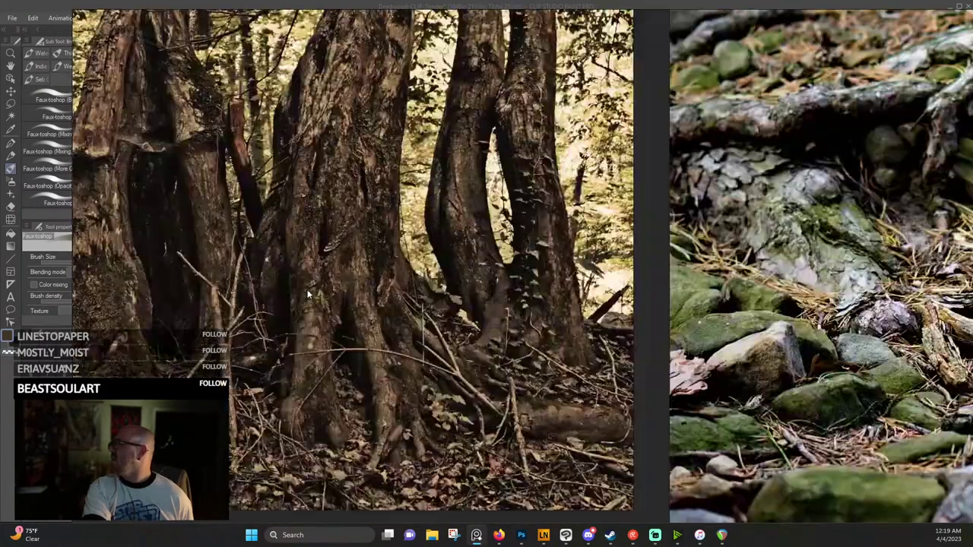
scroll(326, 283, "down", 6)
scroll(357, 320, "down", 3)
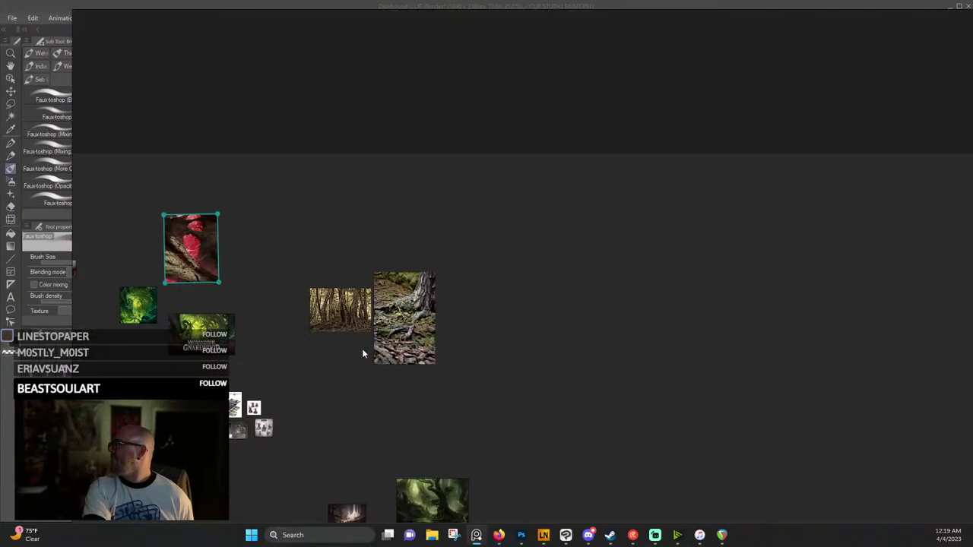
left_click_drag(361, 349, 439, 268)
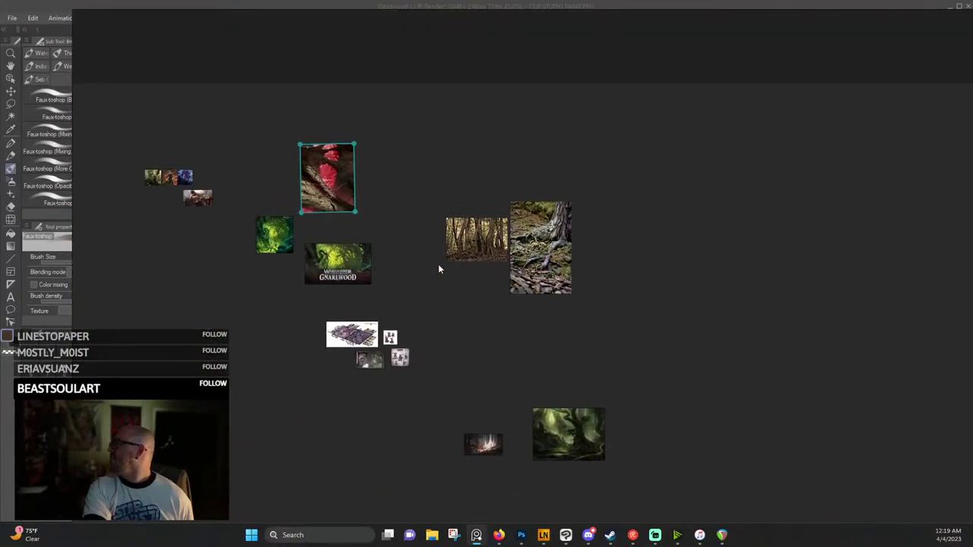
Move the reference board off the canvas and inspect the Deadwood painting's twisted trunk and root cave up close.
left_click_drag(514, 81, 0, 81)
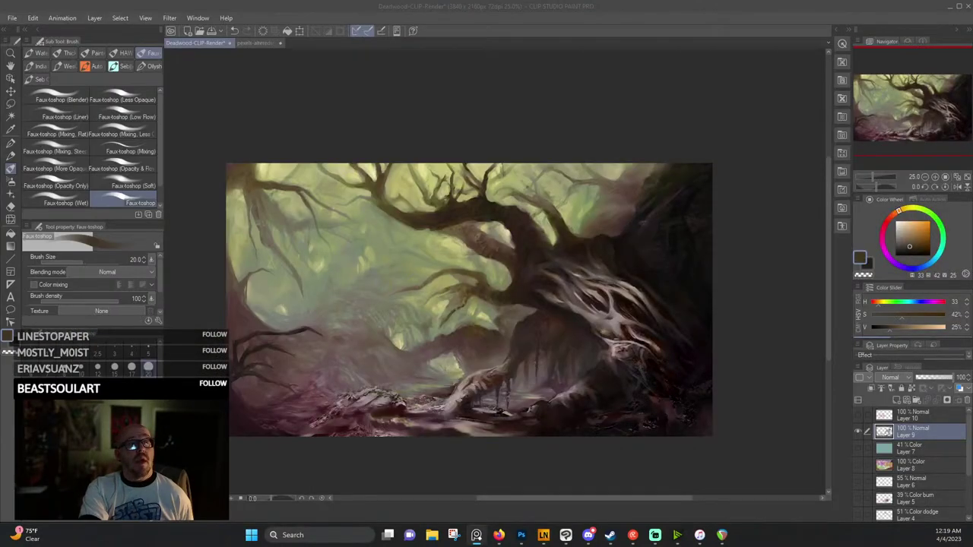
left_click(522, 5)
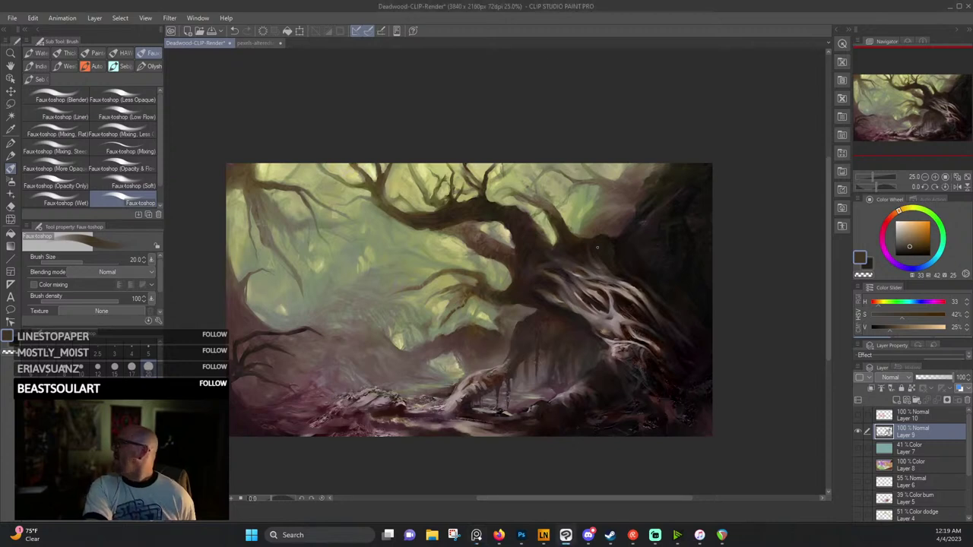
scroll(638, 433, "up", 4)
scroll(625, 335, "up", 1)
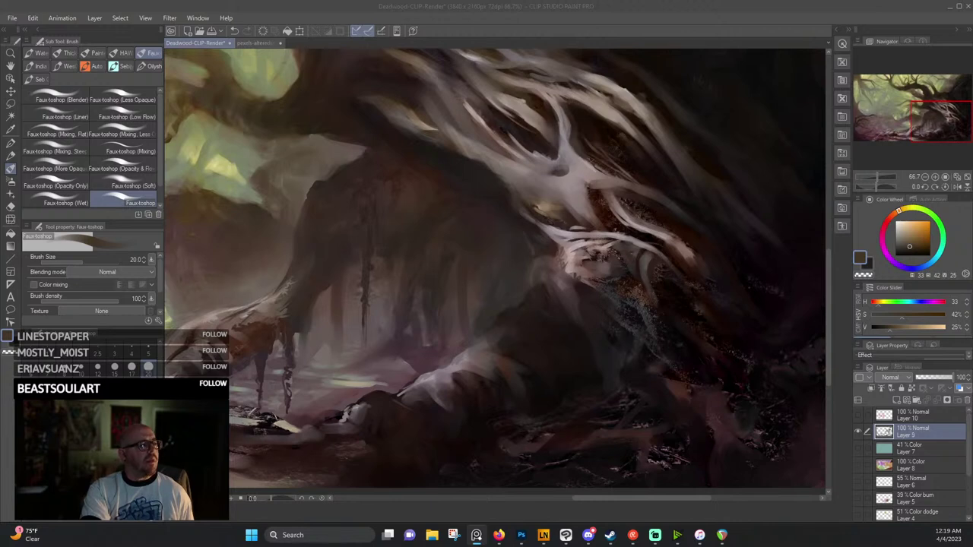
Bring the reference board over the canvas beside the painted trunk and examine the root photo's bark texture.
left_click_drag(0, 327, 363, 201)
scroll(340, 243, "down", 3)
scroll(339, 244, "down", 1)
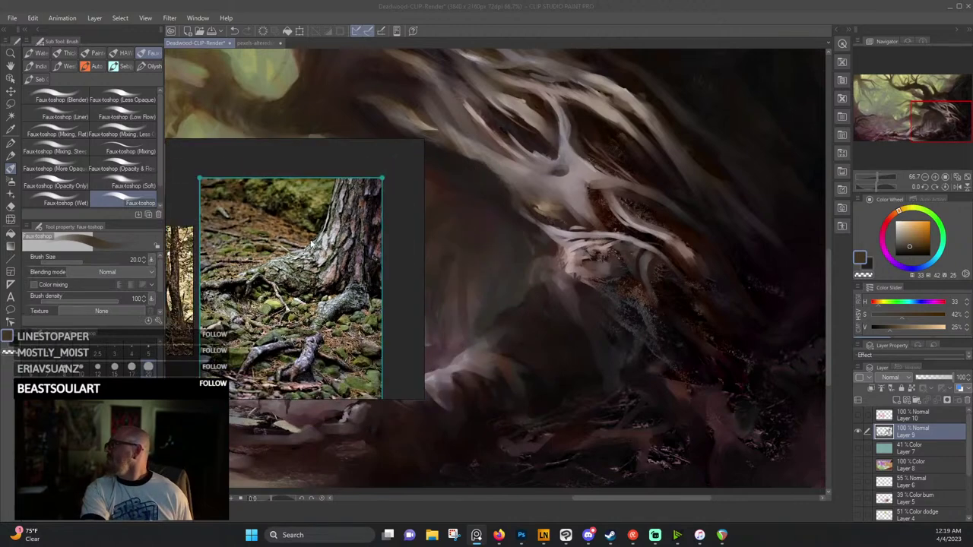
scroll(312, 243, "up", 6)
left_click_drag(288, 298, 291, 287)
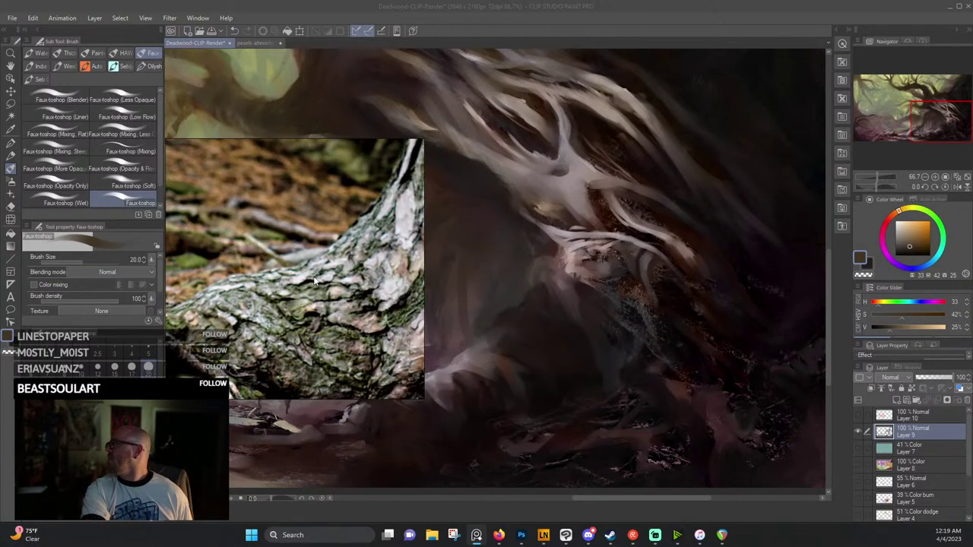
scroll(313, 259, "down", 6)
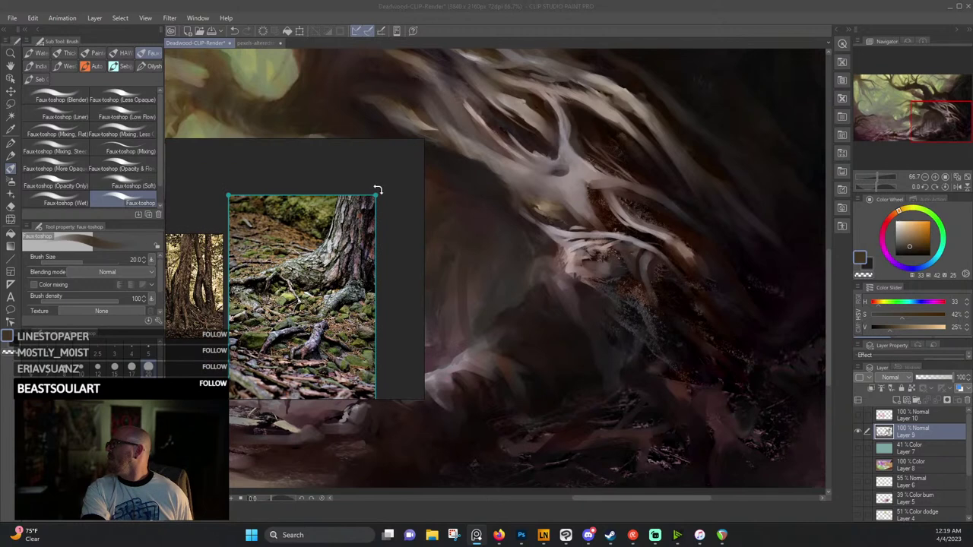
Rotate the root photo counter-clockwise so its trunk leans like the painted one, compare the bark, and return to the Deadwood painting.
left_click_drag(375, 190, 301, 150)
scroll(292, 242, "up", 4)
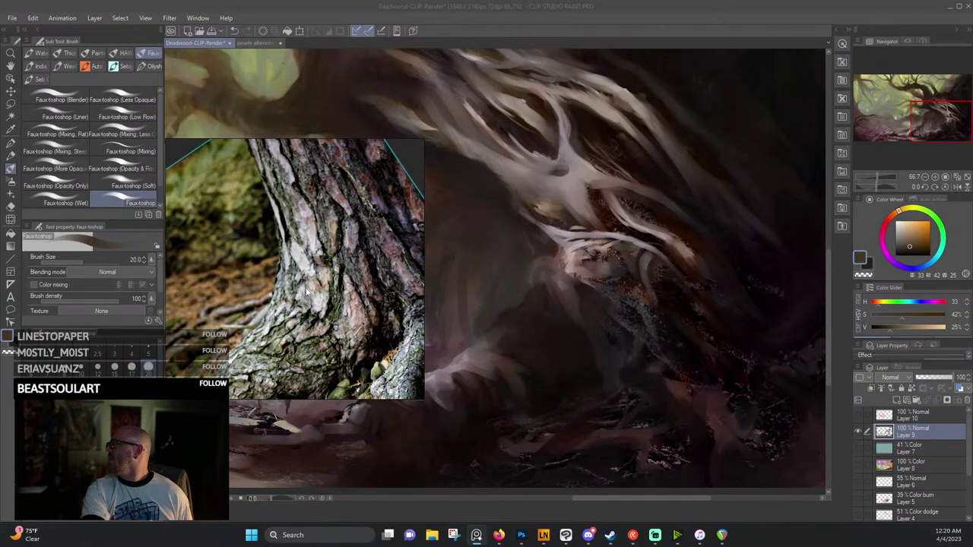
left_click_drag(307, 287, 350, 218)
left_click(437, 5)
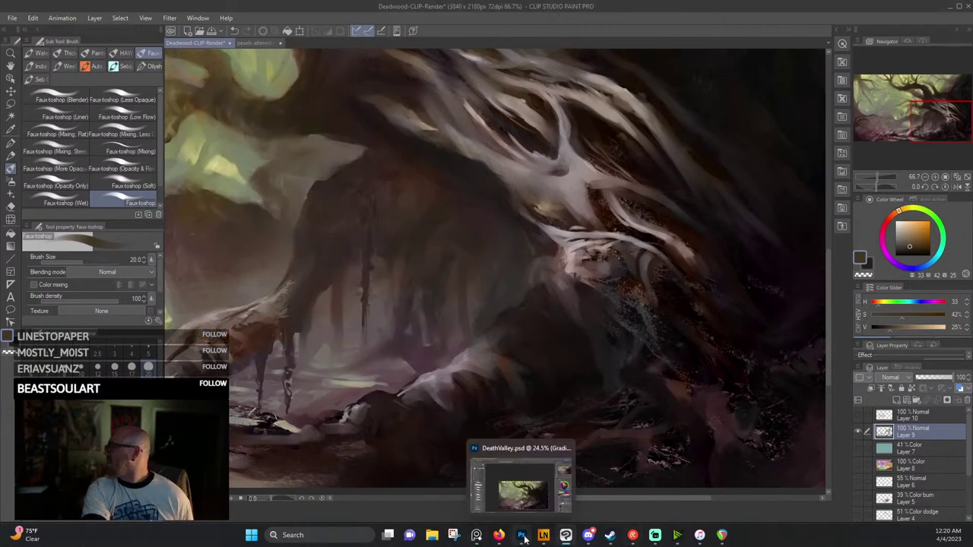
mouse_move(562, 538)
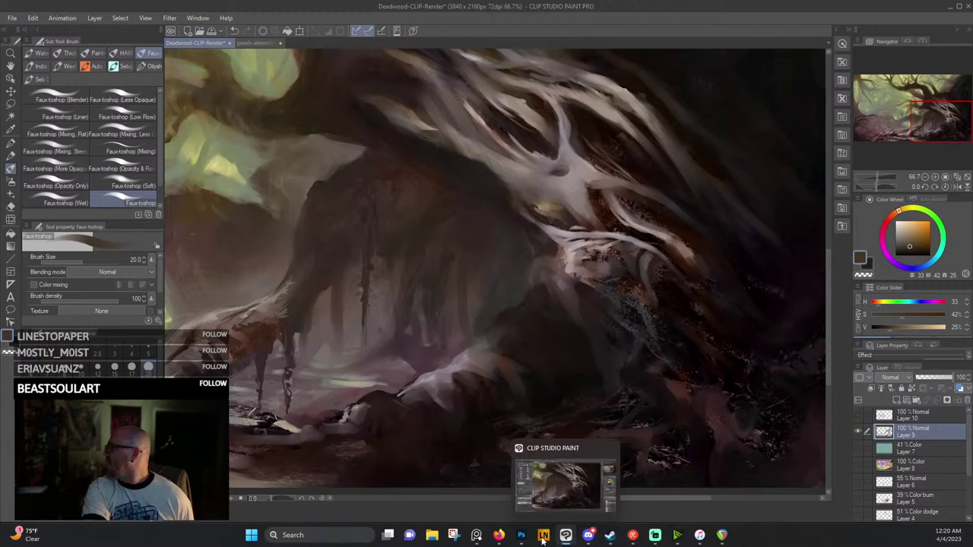
Bring the reference board over the Deadwood canvas and set it to stay always on top.
left_click(475, 535)
right_click(357, 230)
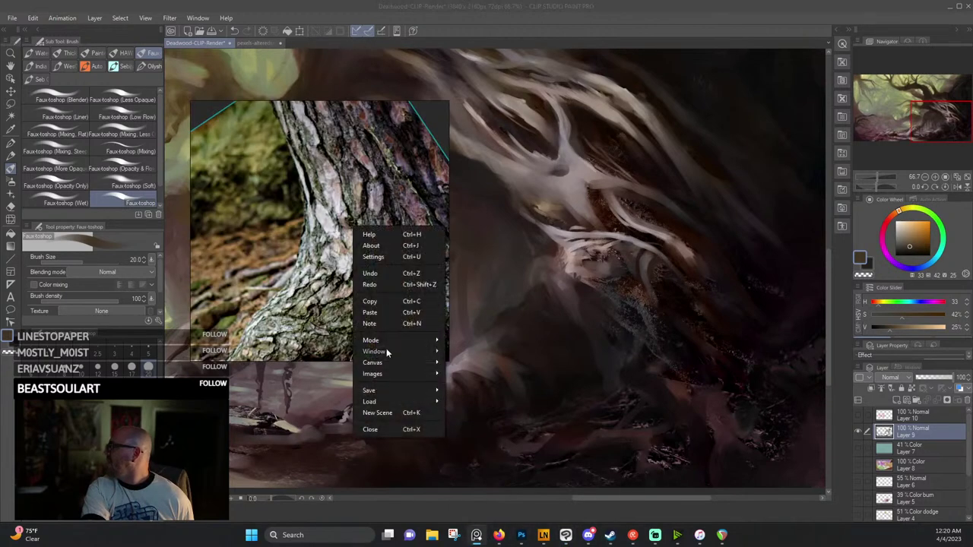
mouse_move(386, 351)
left_click(482, 361)
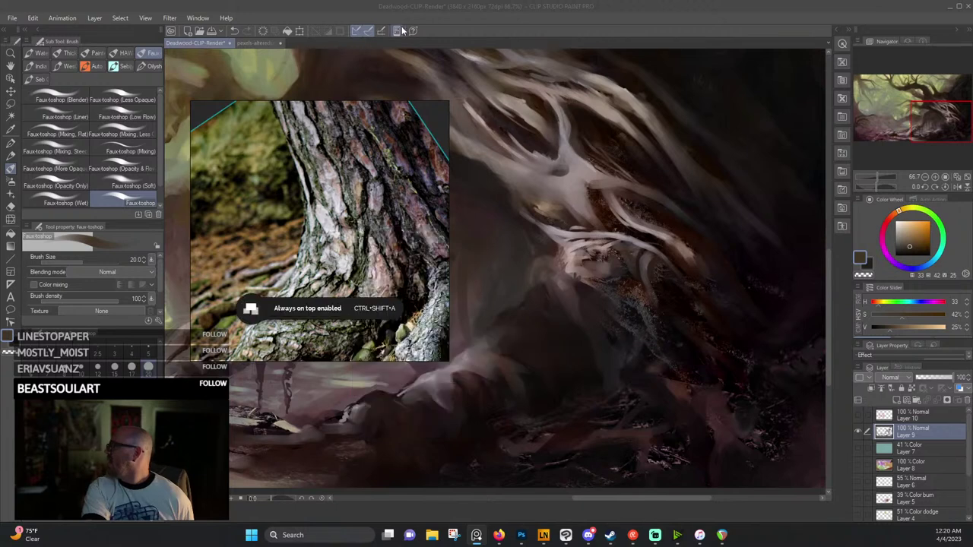
Frame the painted cave root beside a close-up of the reference photo's trunk base, and display the reference in grayscale.
scroll(580, 367, "up", 1)
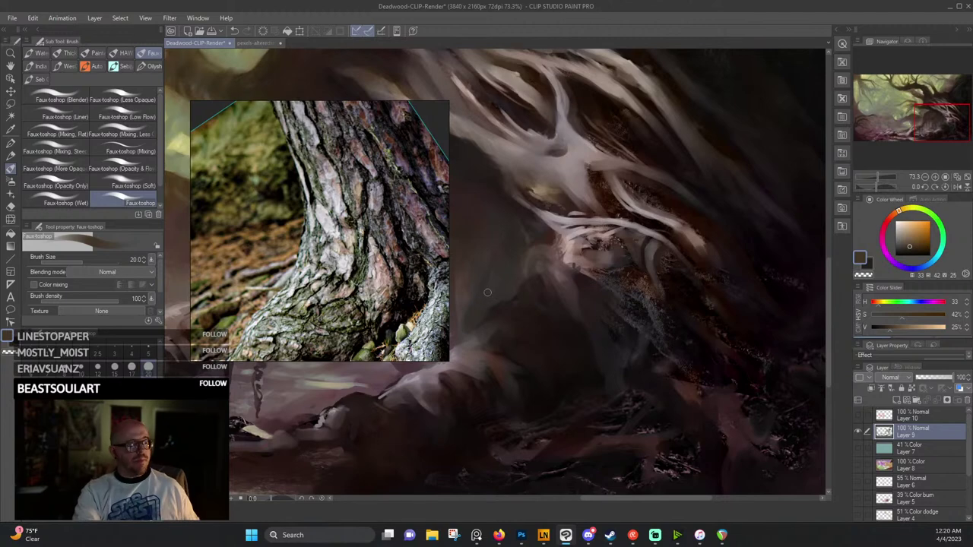
scroll(486, 316, "down", 1)
left_click_drag(508, 298, 627, 267)
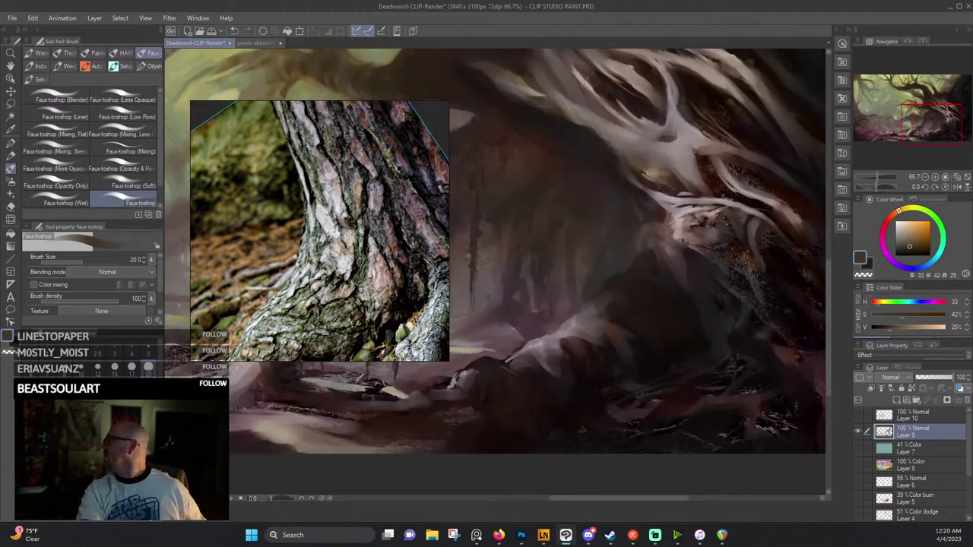
scroll(638, 340, "up", 2)
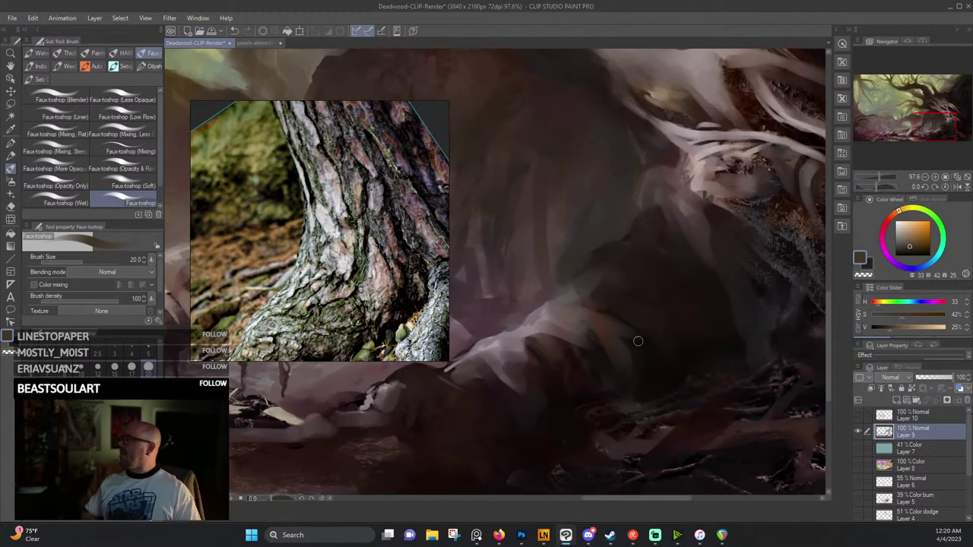
scroll(279, 199, "up", 3)
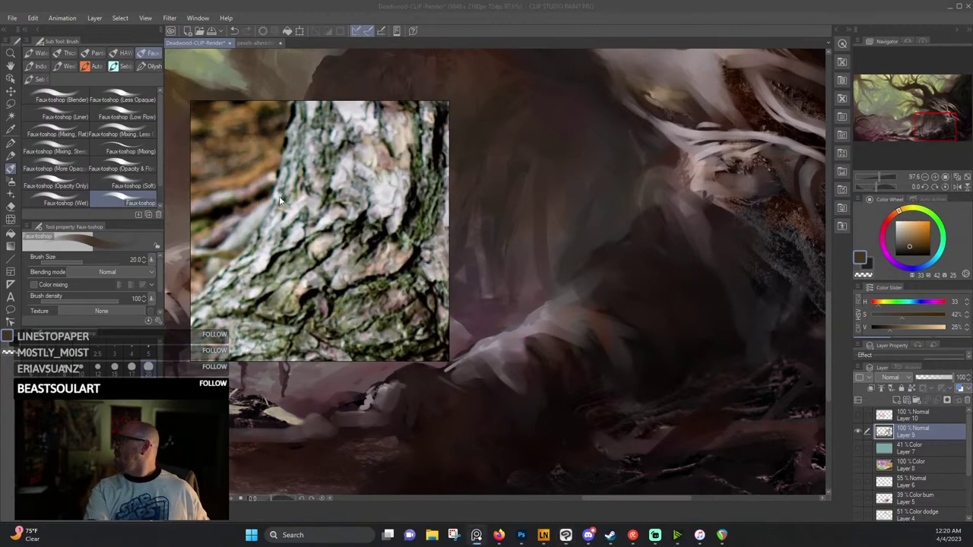
scroll(309, 232, "down", 2)
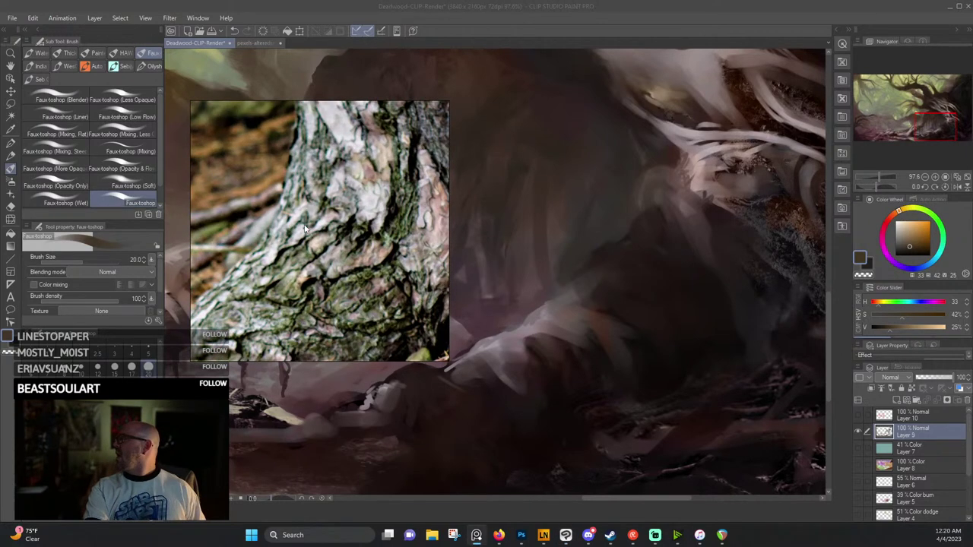
right_click(302, 214)
mouse_move(319, 328)
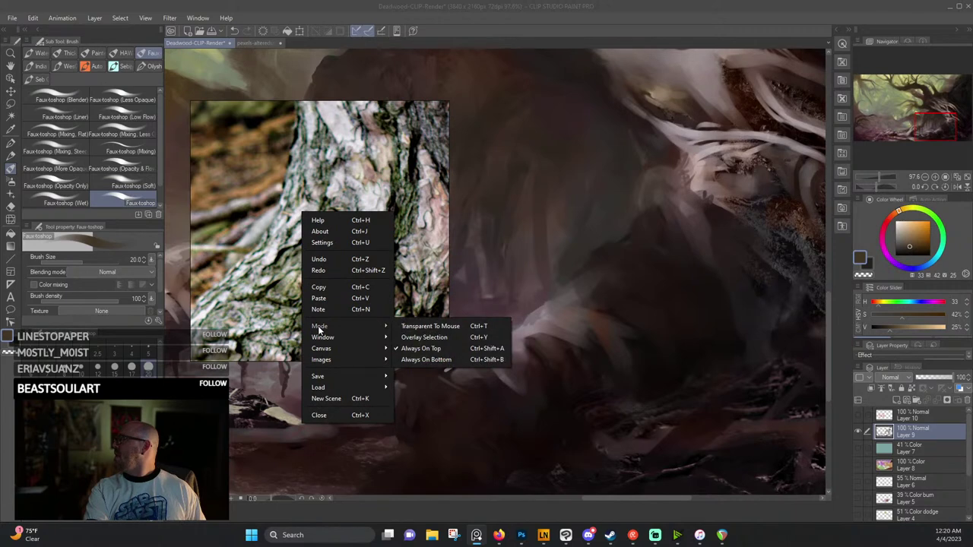
mouse_move(323, 358)
left_click(414, 391)
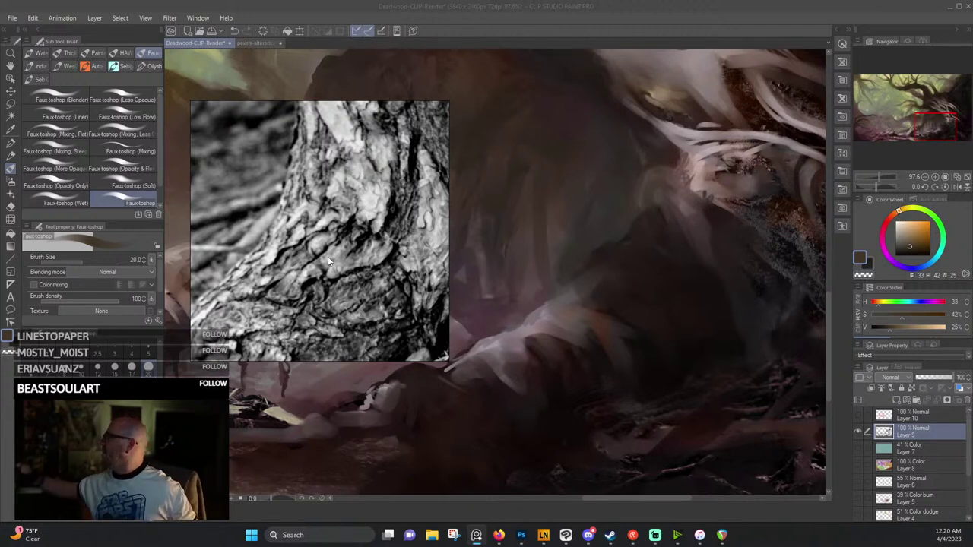
Define the upper edge of the large cave root with a stroke in a colour sampled from the painting.
left_click(586, 270)
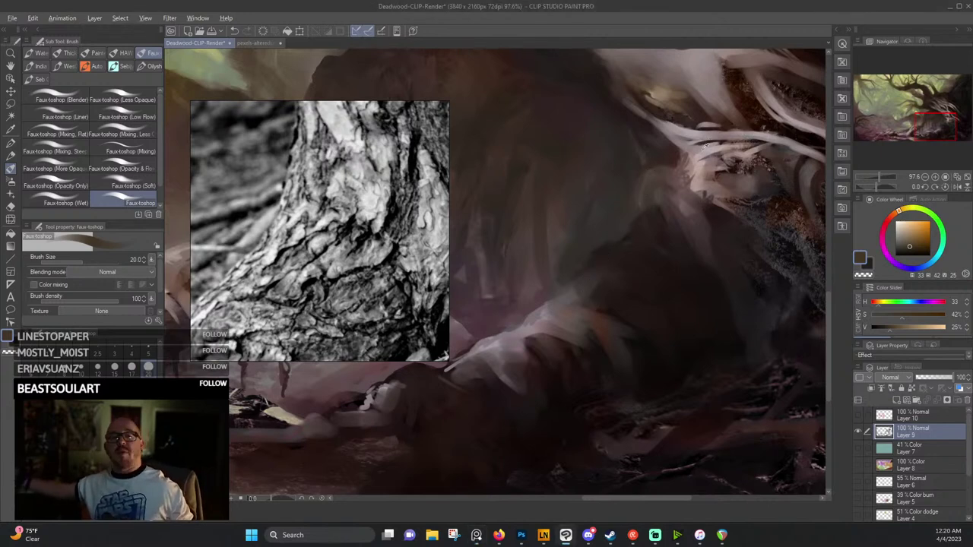
left_click(628, 245, "alt")
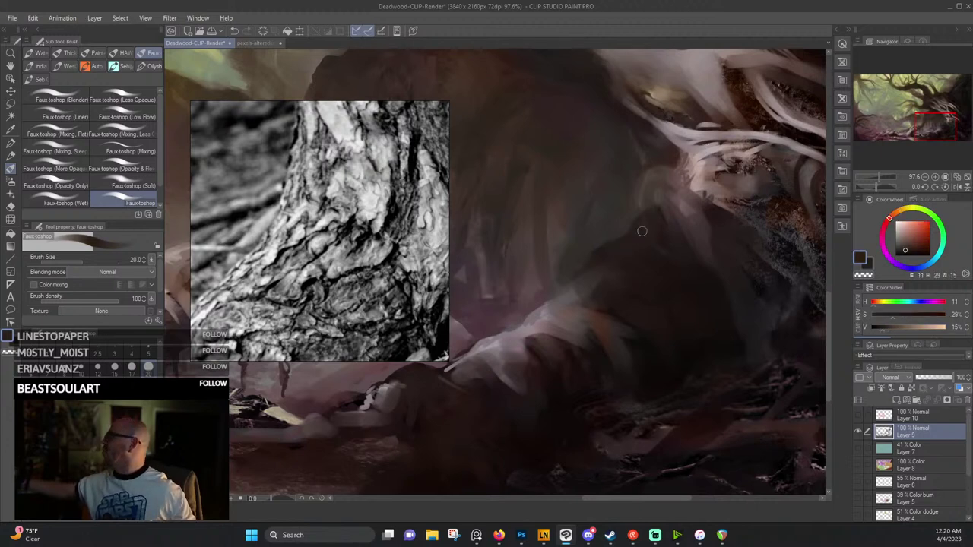
left_click(567, 297, "alt")
left_click_drag(564, 293, 597, 265)
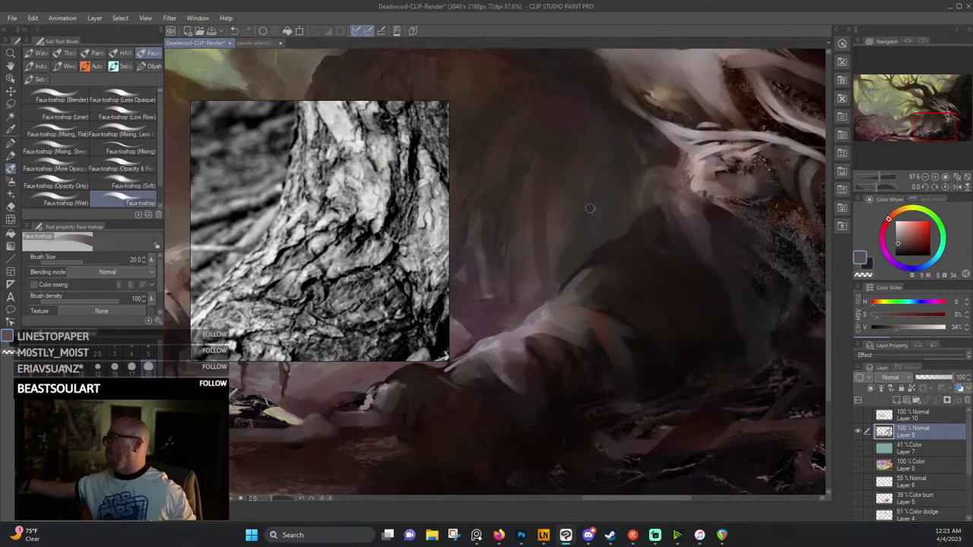
Dab brown bark plates along the shadowed upper part of the root, using browns sampled from the painting.
left_click(587, 266, "alt")
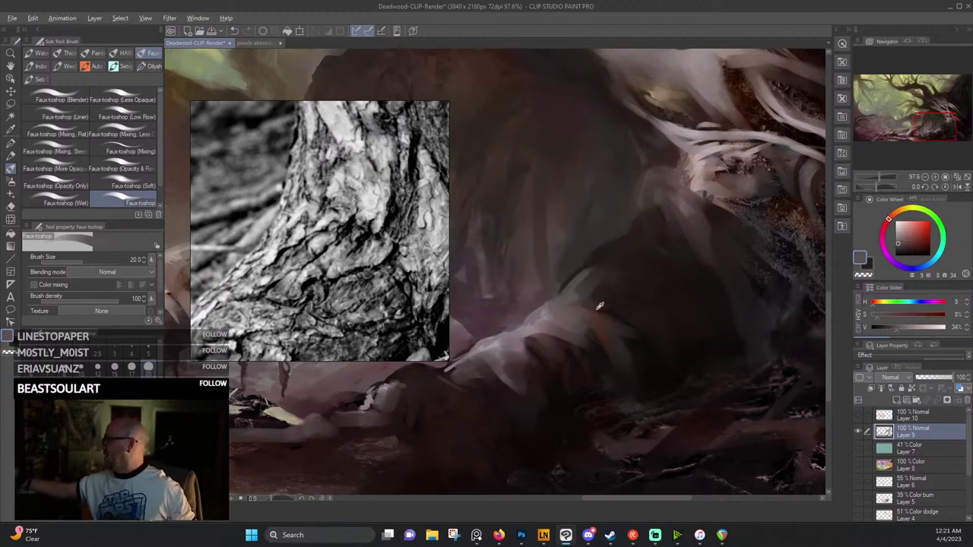
left_click(592, 305, "alt")
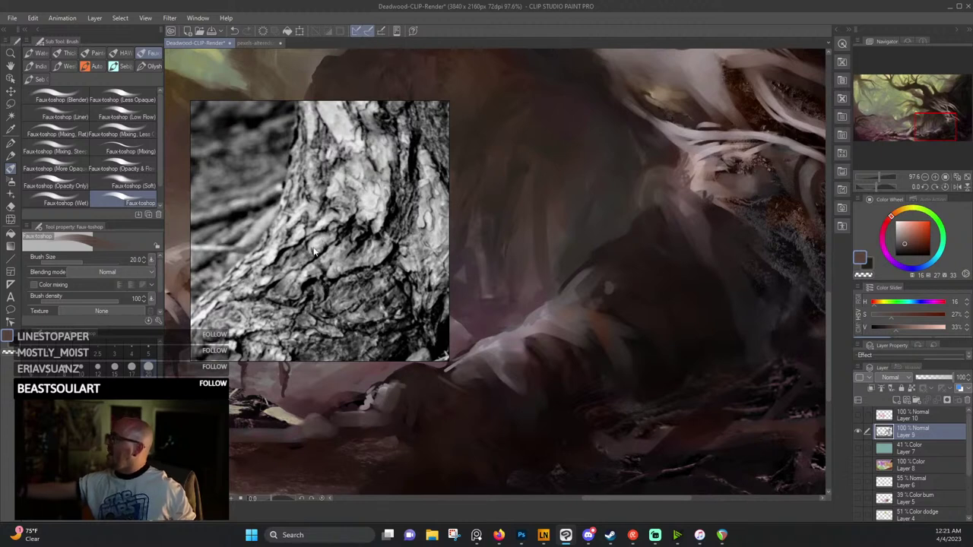
left_click(614, 280, "alt")
left_click_drag(613, 280, 658, 276)
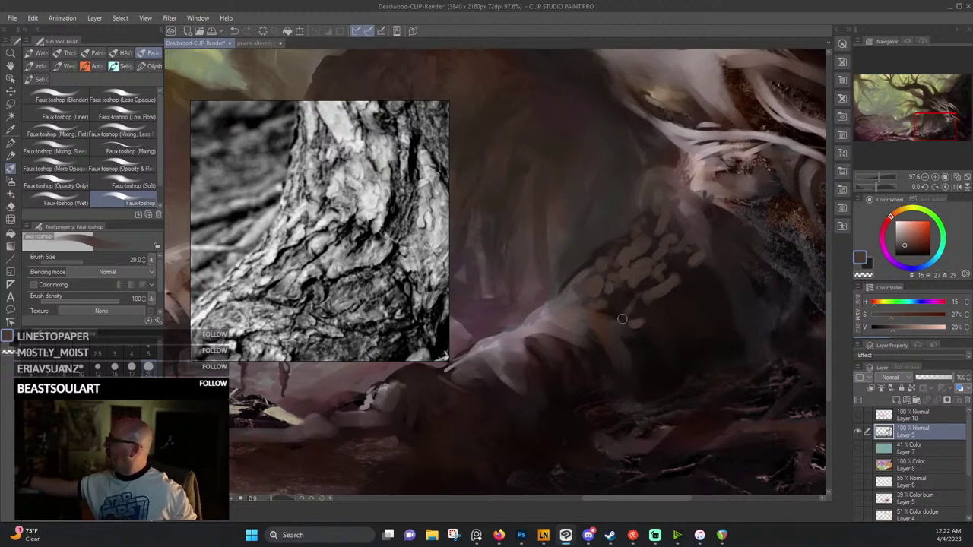
Reduce the brush size to 8 and paint near-black cracks around the bark plates on the root.
left_click(624, 319, "alt")
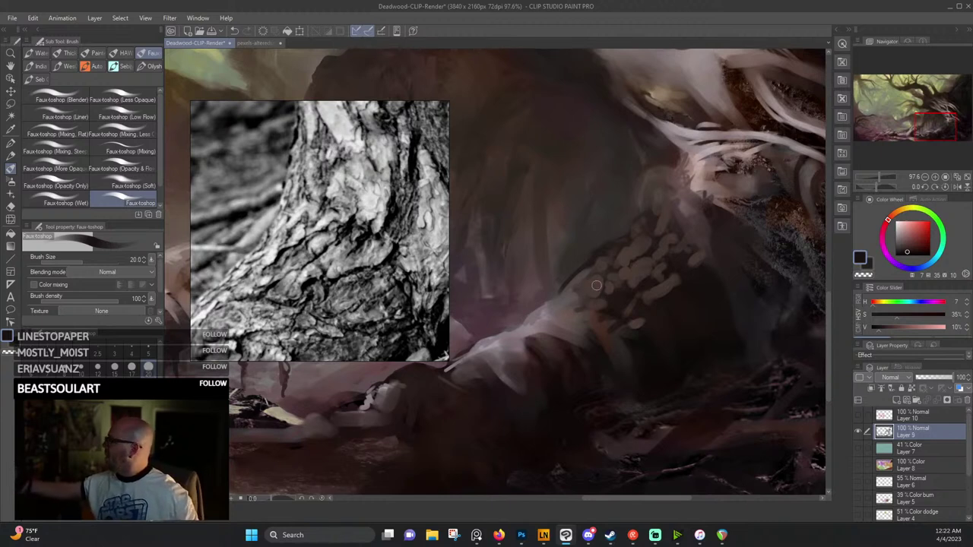
key("bracketleft")
key("bracketleft")
key("bracketleft")
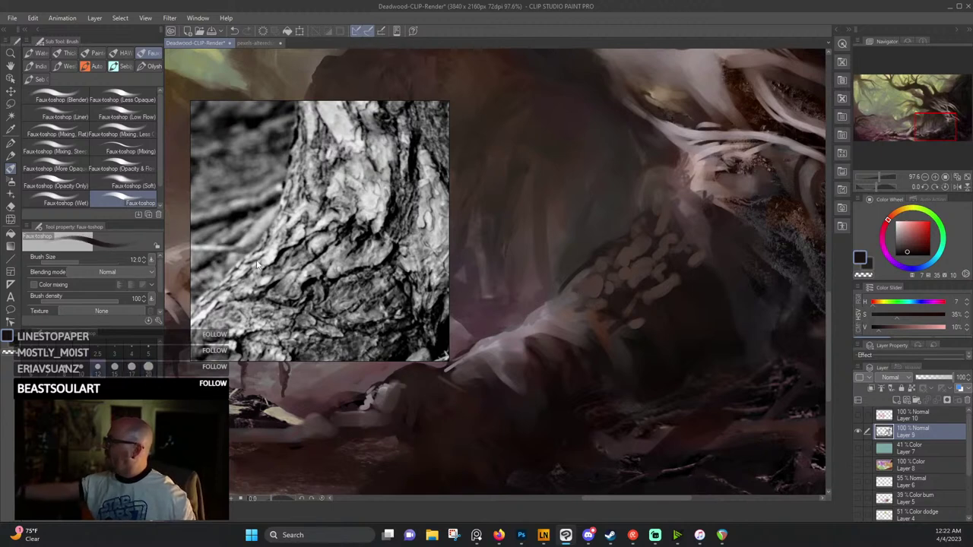
key("bracketleft")
key("bracketleft")
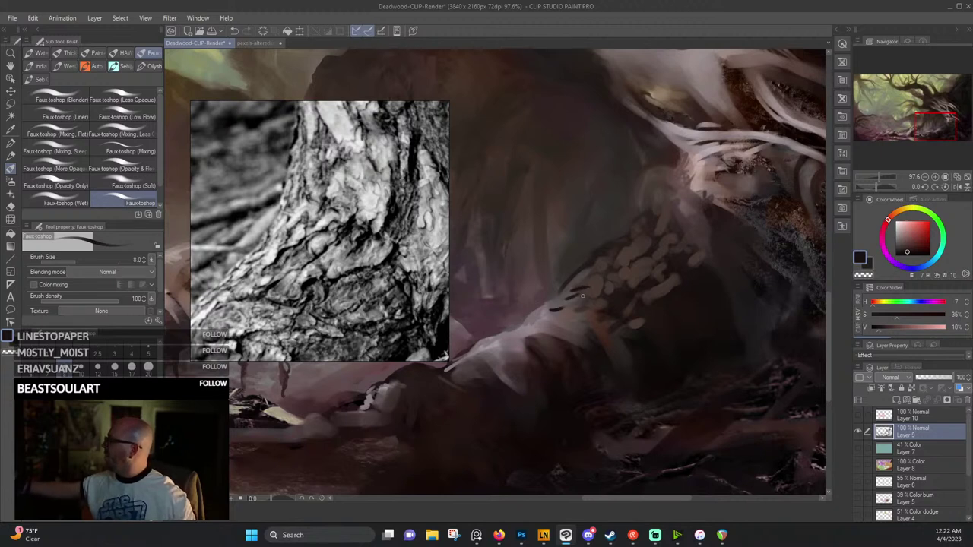
left_click_drag(582, 296, 614, 270)
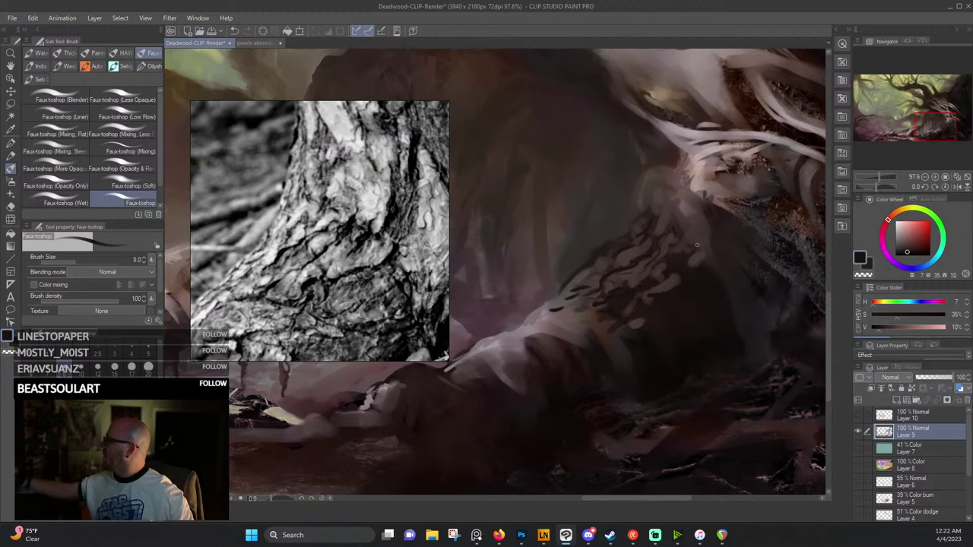
Extend the bark texture down the lit lower part of the root with small strokes in sampled tones.
left_click(653, 345, "alt")
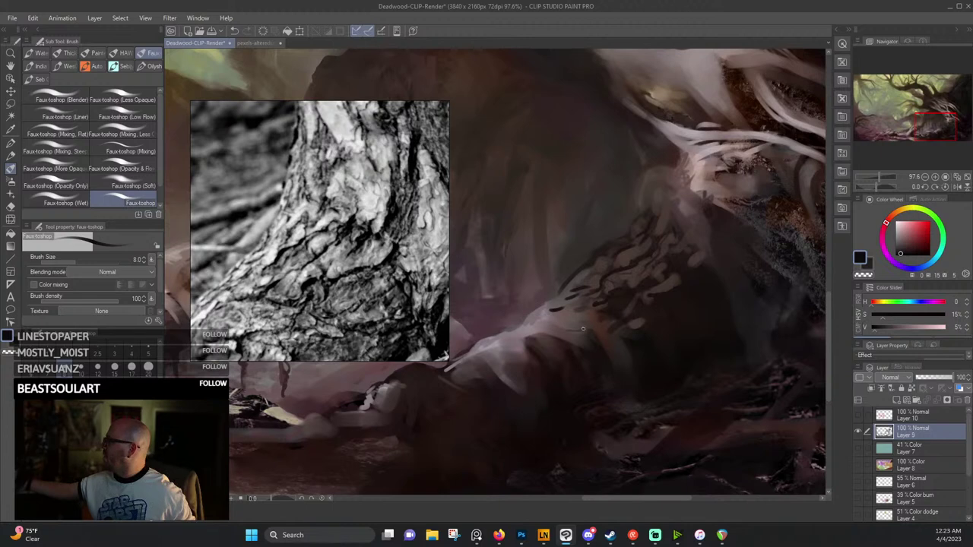
left_click(539, 338, "alt")
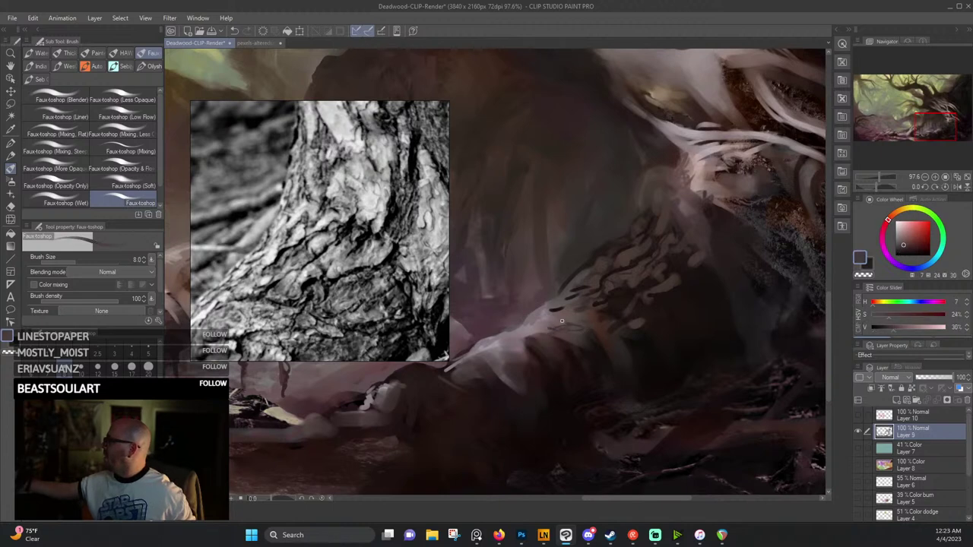
mouse_move(561, 321)
left_mouse_down()
mouse_move(625, 298)
mouse_move(569, 319)
left_mouse_up()
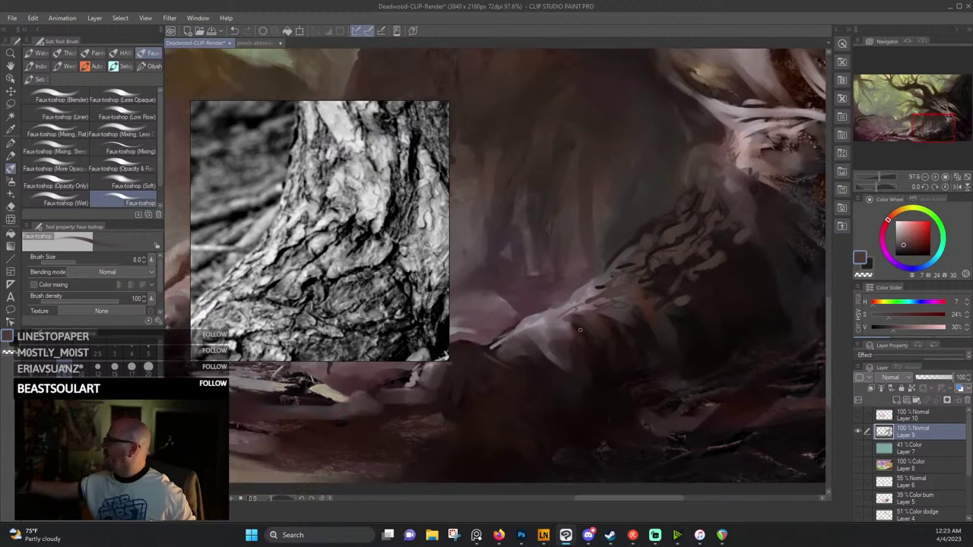
left_click(577, 328, "alt")
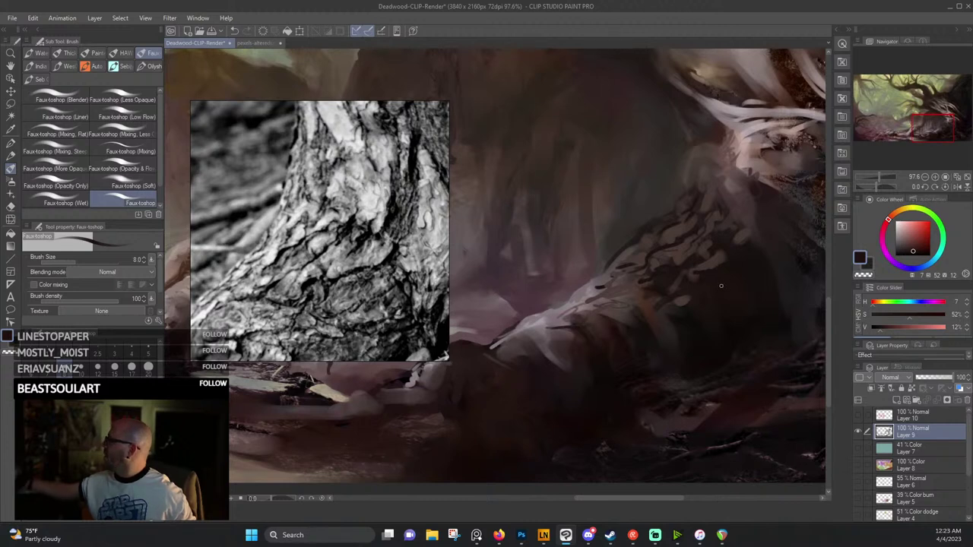
Switch to the Faux-toshop (Wet) brush at size 30 and blend sampled brown over the bark plates and root's shadow side.
left_click_drag(728, 271, 687, 249)
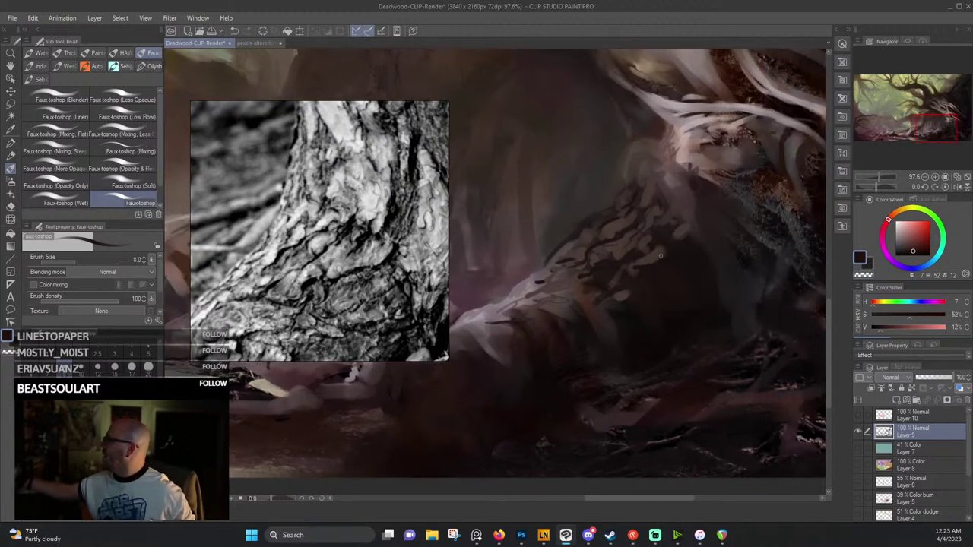
left_click(660, 256, "alt")
left_click(81, 199)
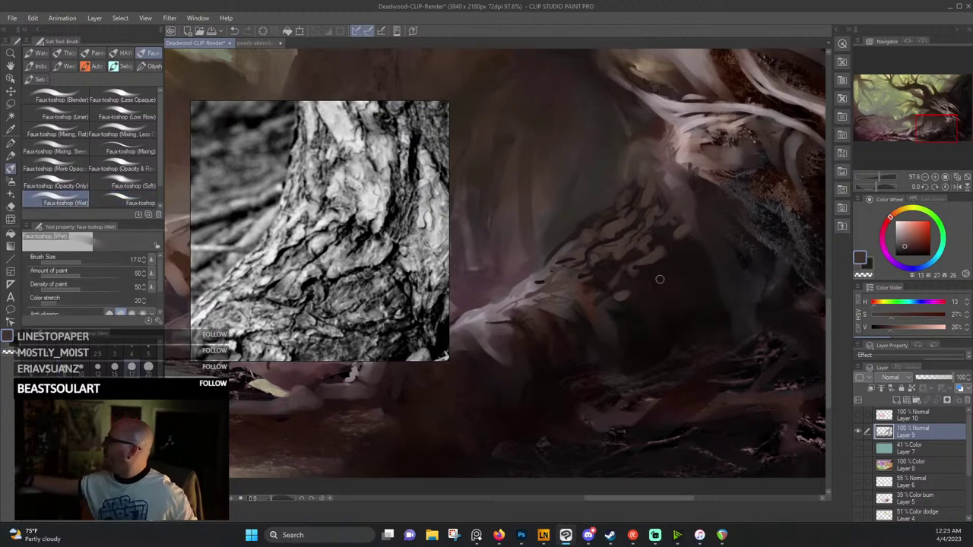
key("]")
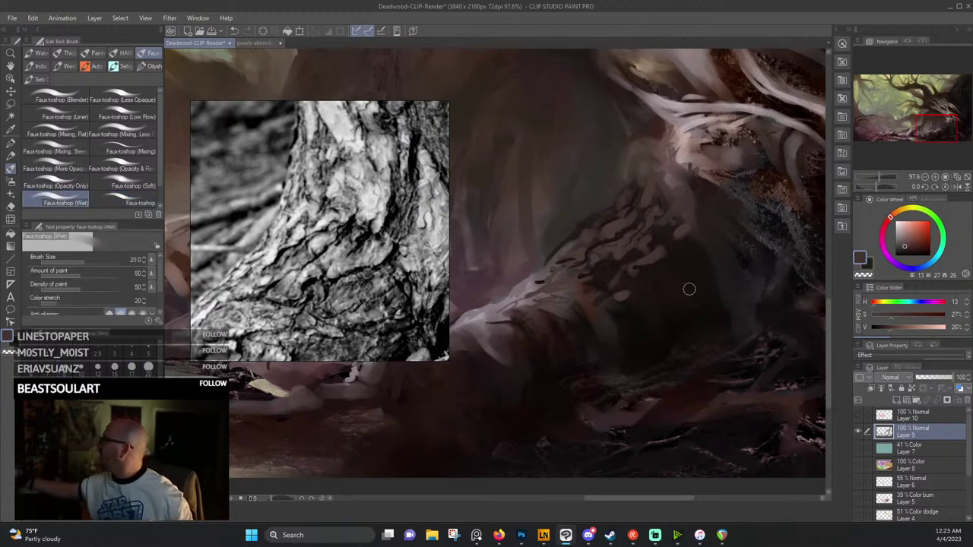
key("bracketright")
key("bracketright")
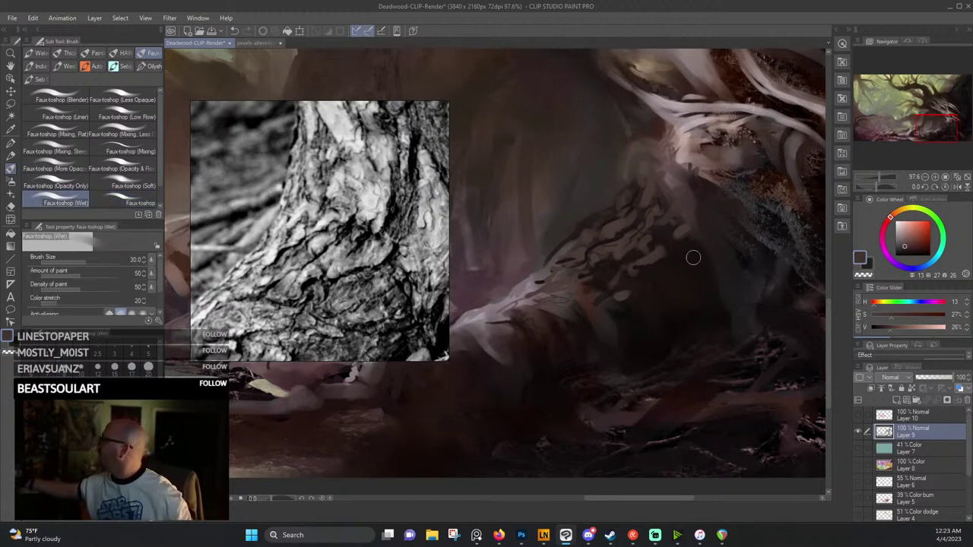
left_click(683, 299)
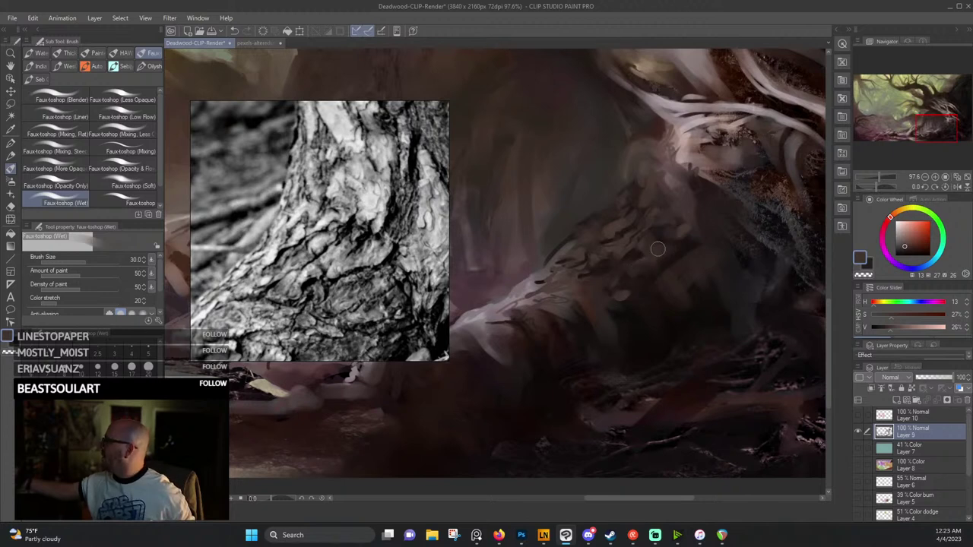
Refine the root's dark crevices and upper edge with the wet brush at size 12, sampling dark and background tones, and review the whole painting.
left_click(686, 244, "alt")
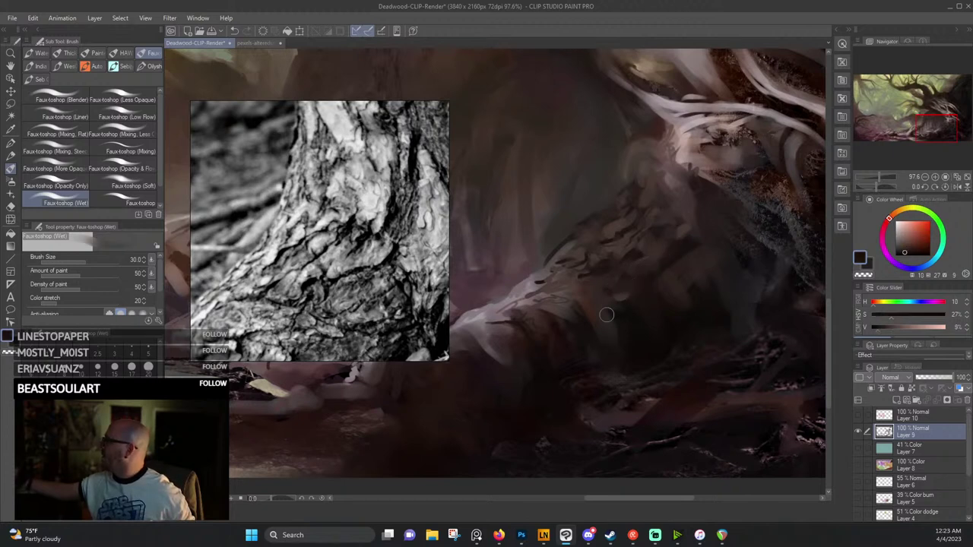
left_click(584, 323, "alt")
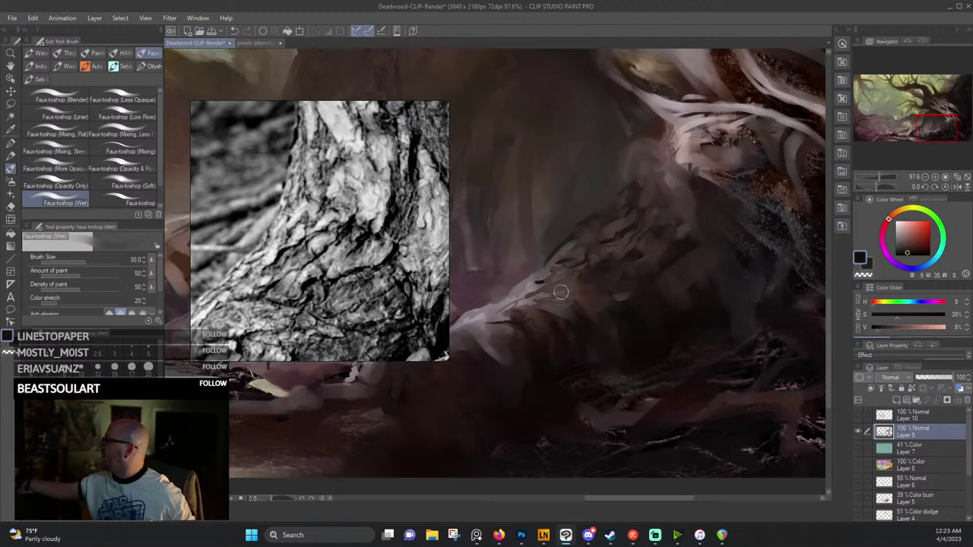
key("bracketleft")
key("bracketleft")
key("bracketleft")
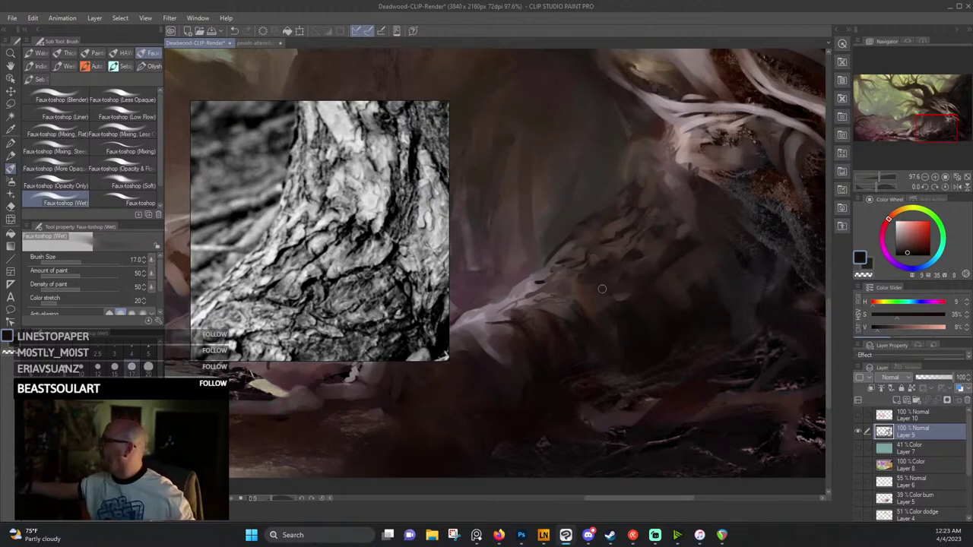
key("bracketleft")
key("bracketleft")
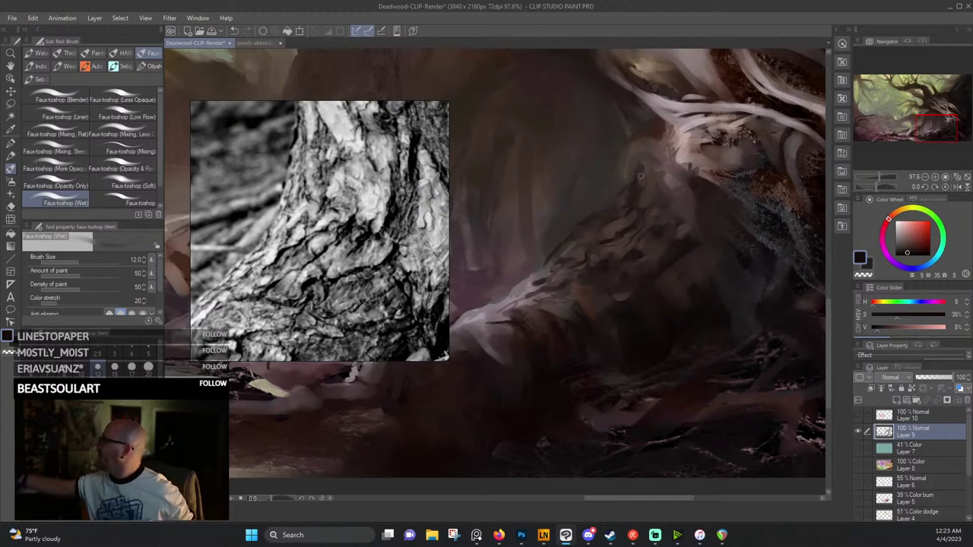
left_click(619, 156, "alt")
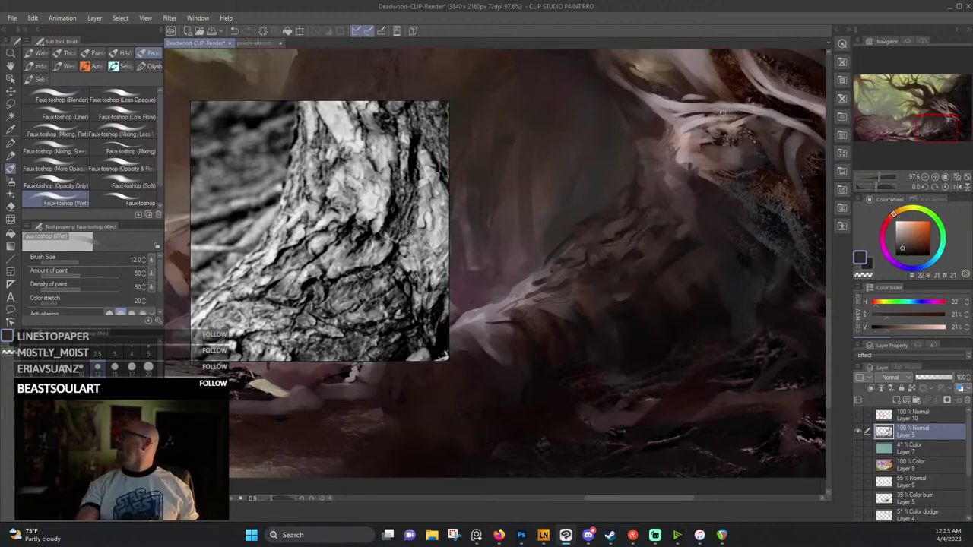
scroll(688, 223, "down", 9)
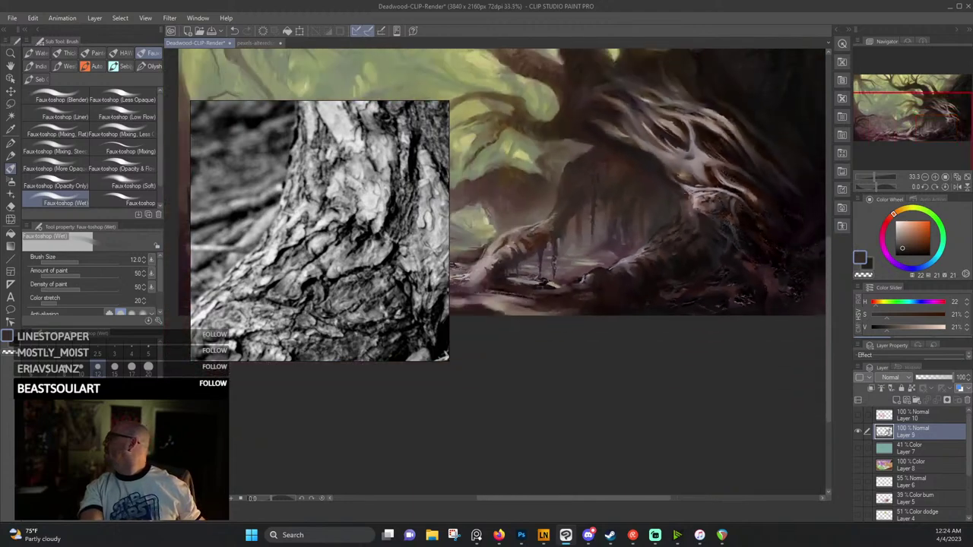
scroll(894, 146, "up", 1)
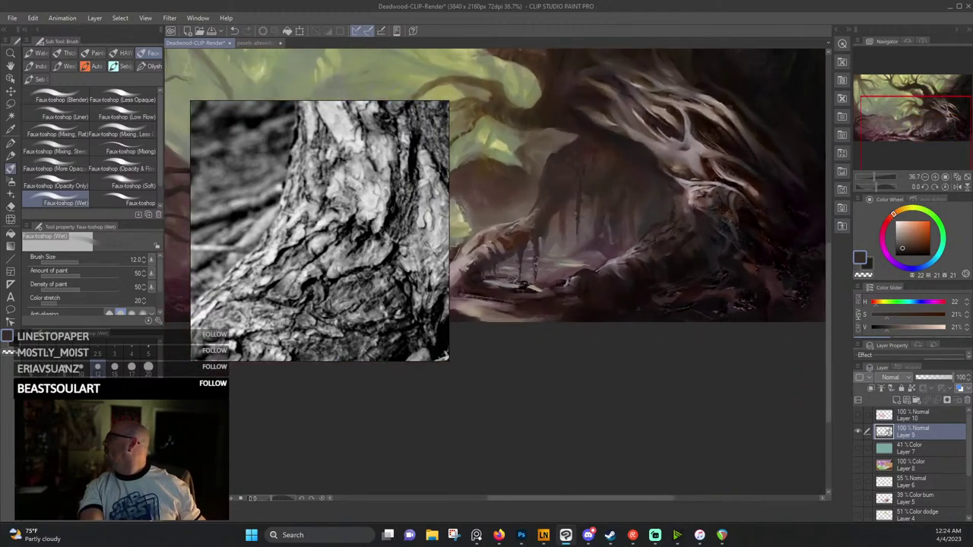
Refine the bark plates across the middle of the cave root with small strokes in sampled brown and near-black tones.
scroll(656, 190, "down", 1)
scroll(655, 190, "up", 3)
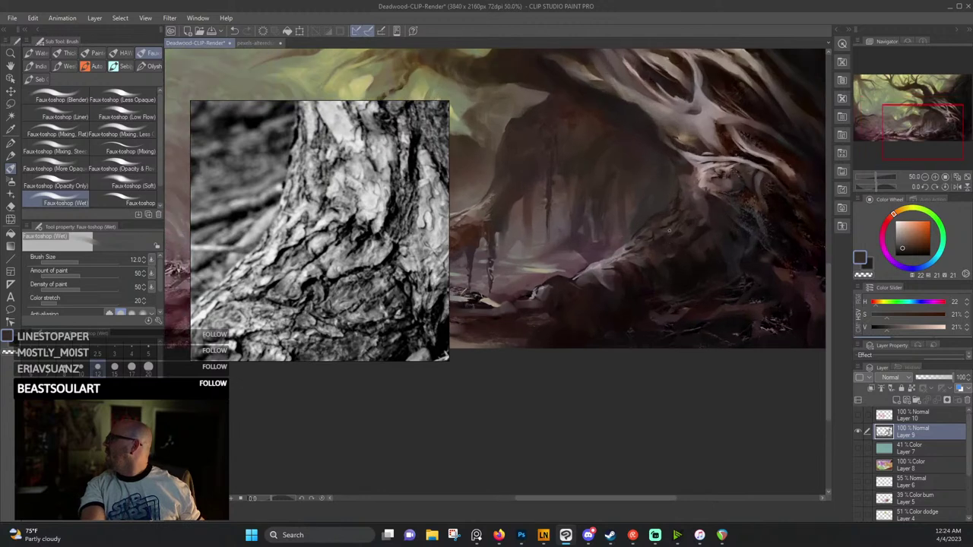
scroll(655, 194, "down", 7)
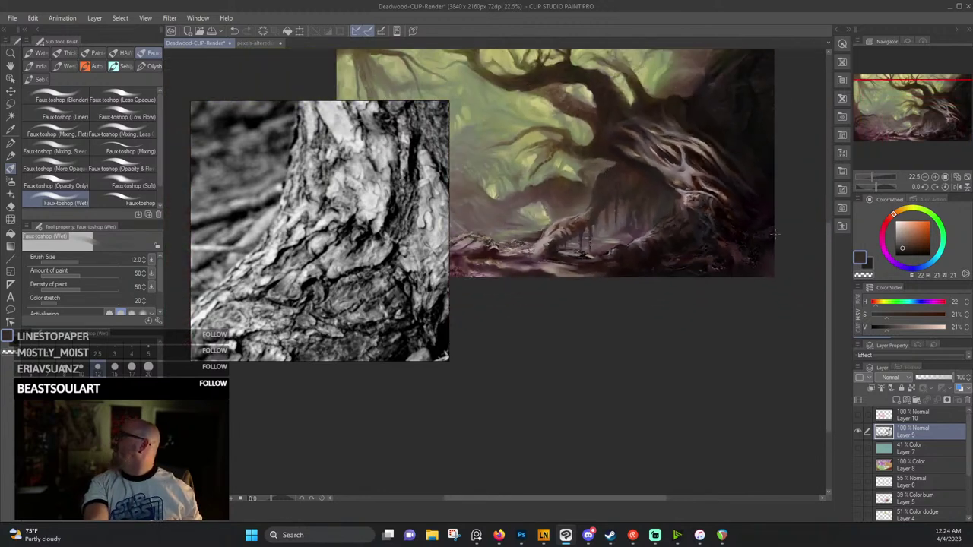
scroll(773, 234, "up", 5)
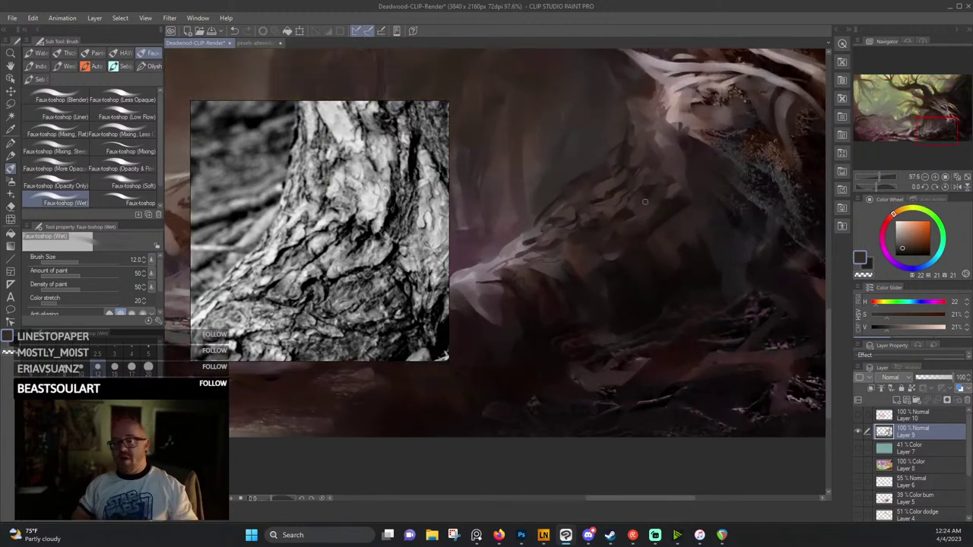
left_click(645, 202, "alt")
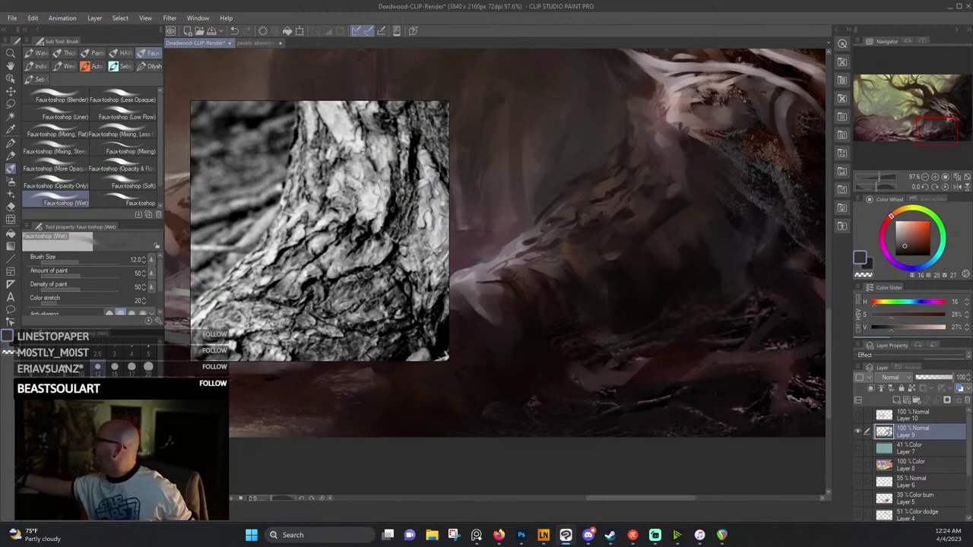
left_click(614, 216, "alt")
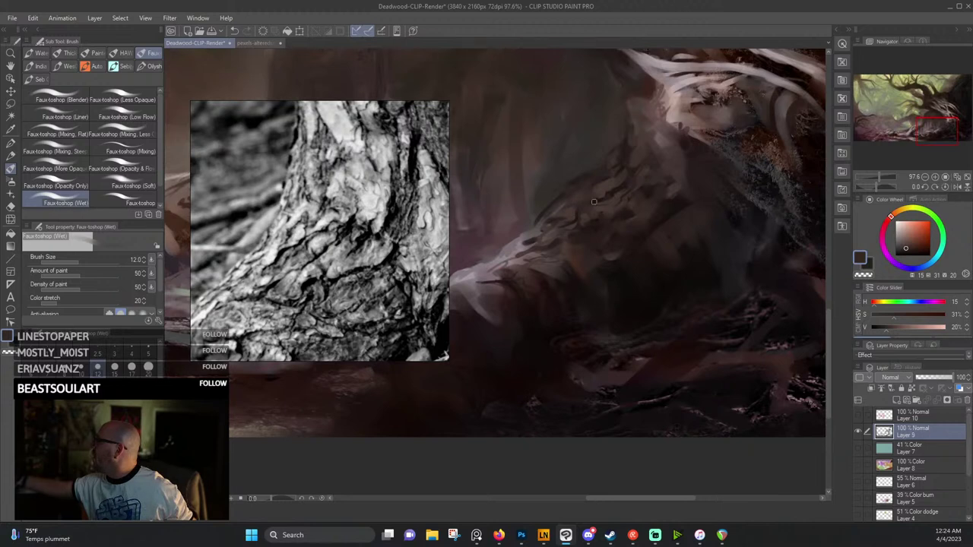
left_click(574, 212, "alt")
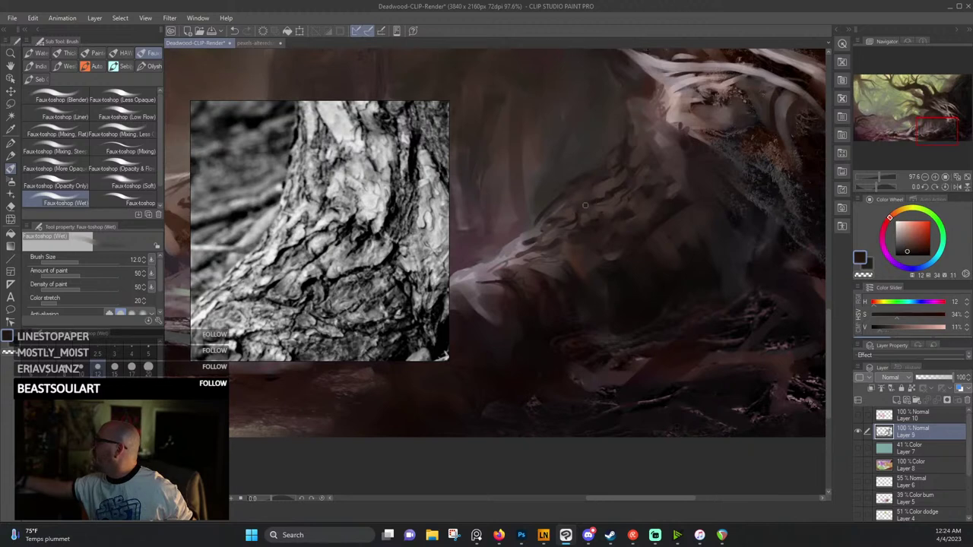
left_click(599, 197, "alt")
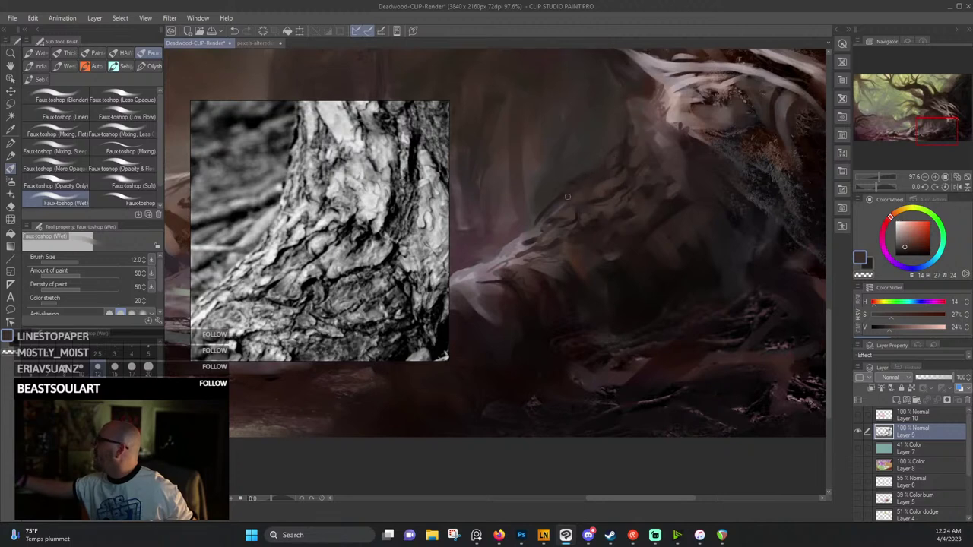
Blend sampled mauve-gray tones into the bark along the lit upper edge of the root's lower part.
left_click(528, 231, "alt")
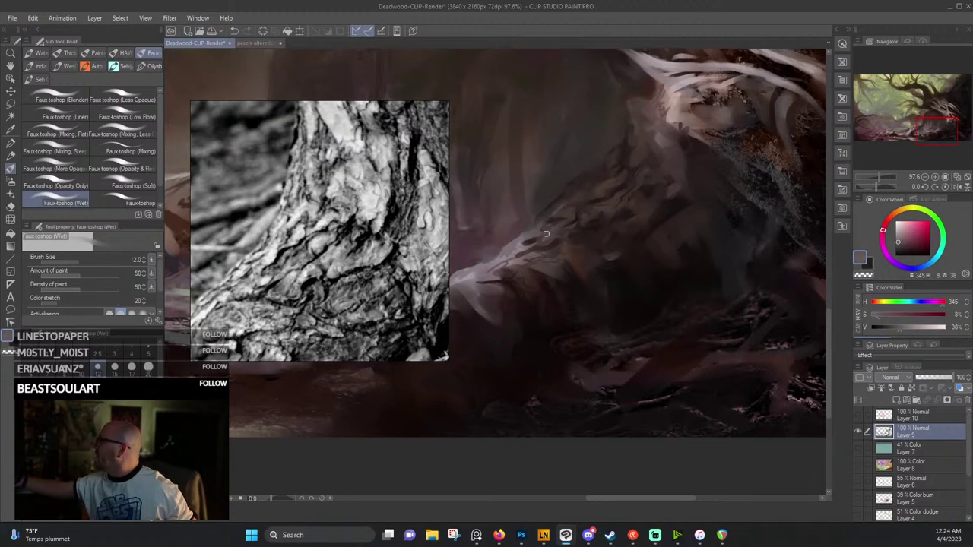
left_click(539, 230, "alt")
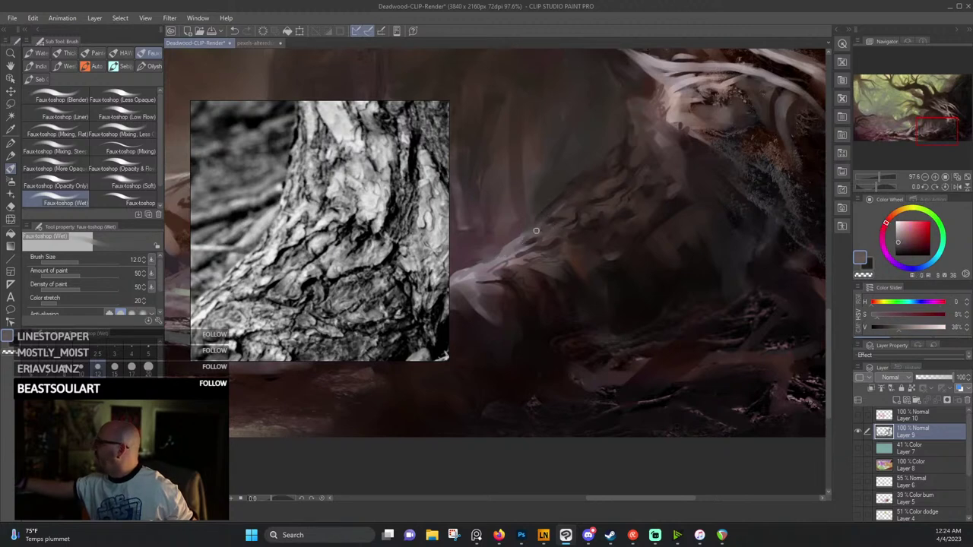
left_click(524, 250, "alt")
left_click(513, 260, "alt")
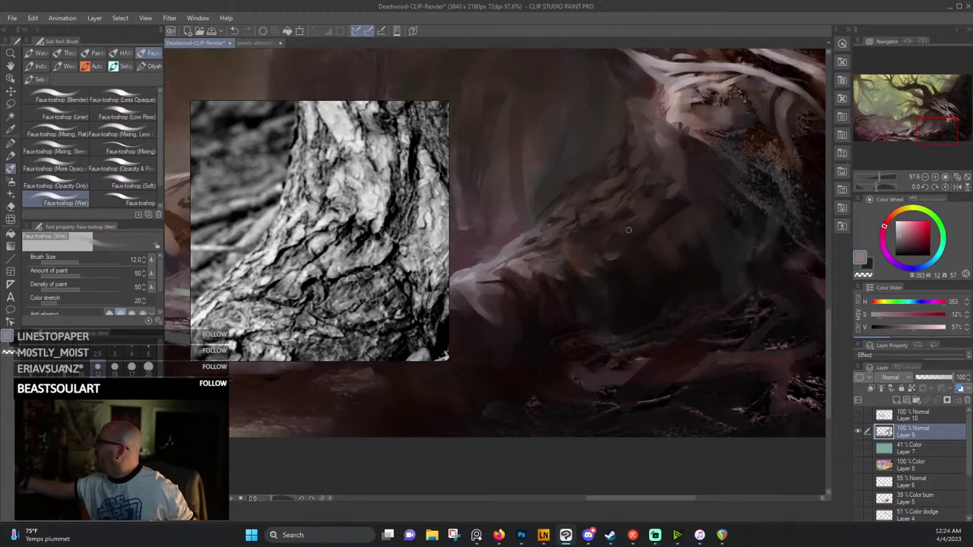
Paint strands running from the pale knot down into the dark root, sampling pinkish-brown and dark brown tones.
left_click_drag(702, 135, 660, 193)
left_click(661, 193, "alt")
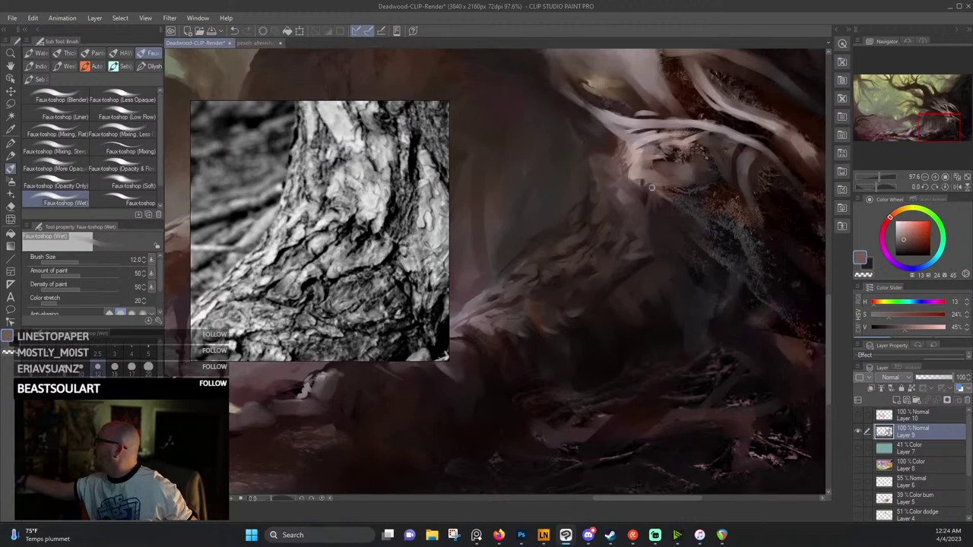
left_click(643, 192, "alt")
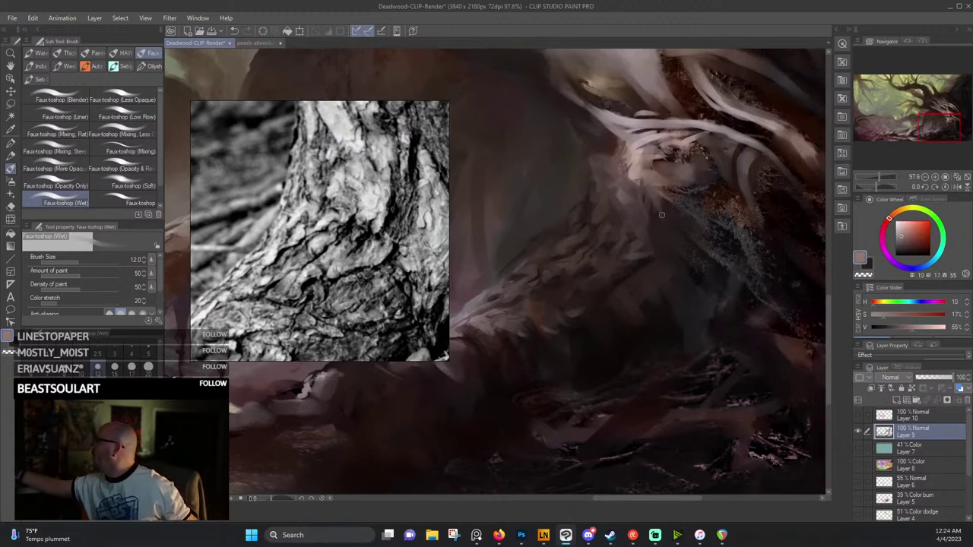
left_click(663, 194, "alt")
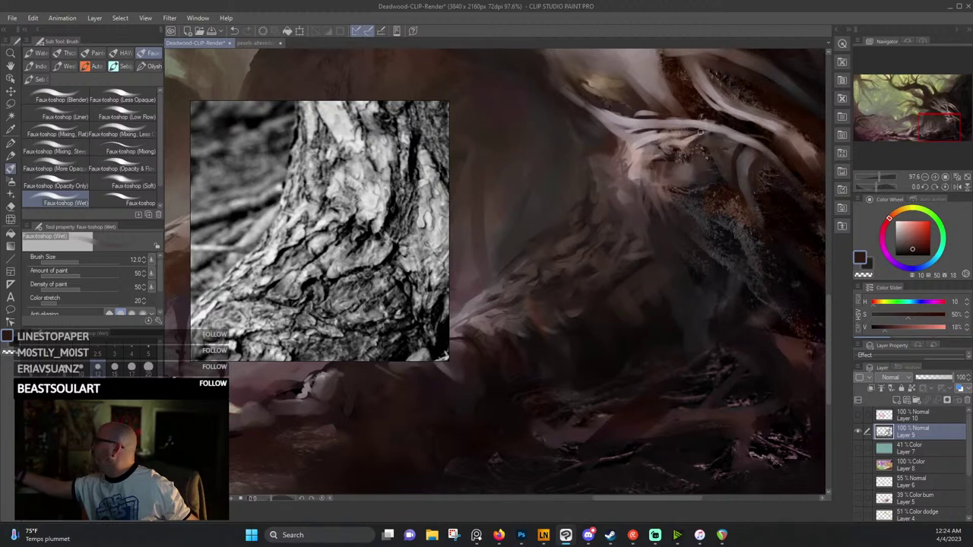
Define the thin pale root and trunk edge bordering the cave opening above the knot with sampled tones.
mouse_move(641, 152)
left_mouse_down()
mouse_move(628, 165)
mouse_move(620, 265)
left_mouse_up()
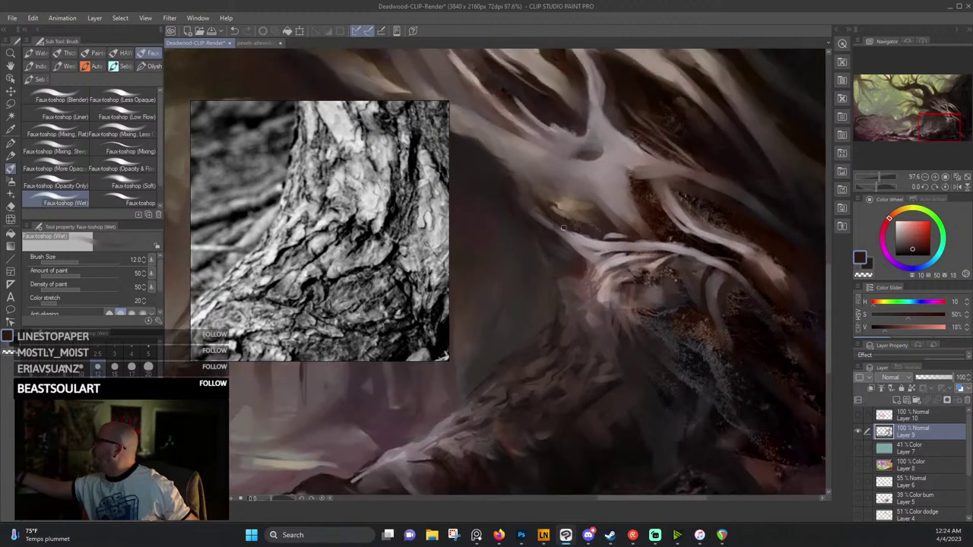
left_click(570, 237, "alt")
mouse_move(567, 236)
left_mouse_down()
mouse_move(523, 200)
mouse_move(522, 187)
mouse_move(543, 219)
left_mouse_up()
left_click(535, 209, "alt")
left_click(536, 171, "alt")
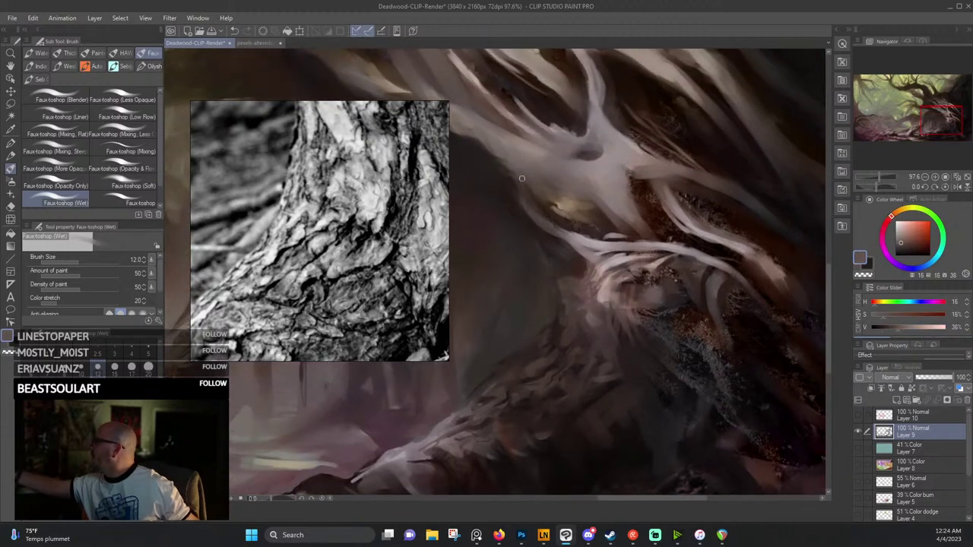
Enlarge the wet brush to size 25 and blend sampled dark brown along the root edge between the knot and cave opening.
scroll(579, 228, "down", 6)
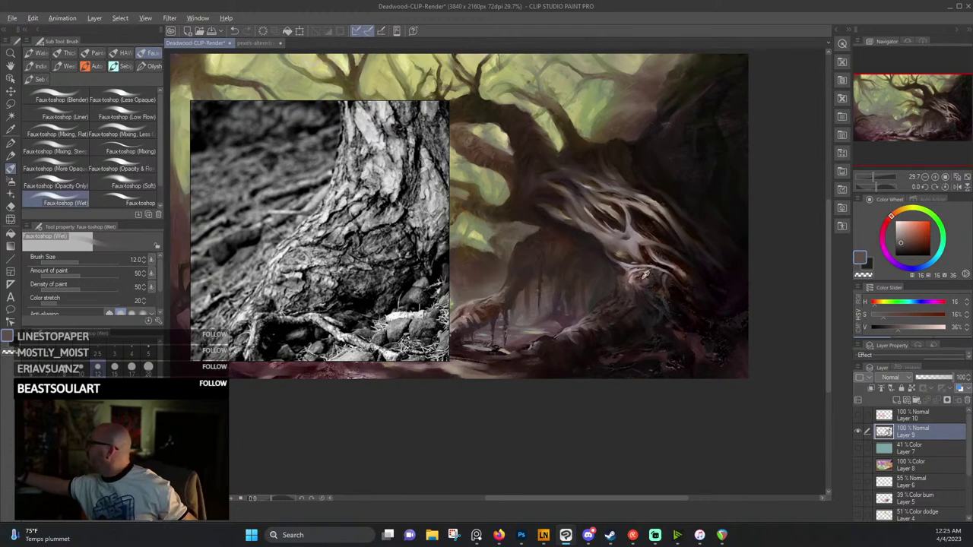
left_click(644, 275, "alt")
key("bracketright")
key("bracketright")
key("bracketright")
key("bracketright")
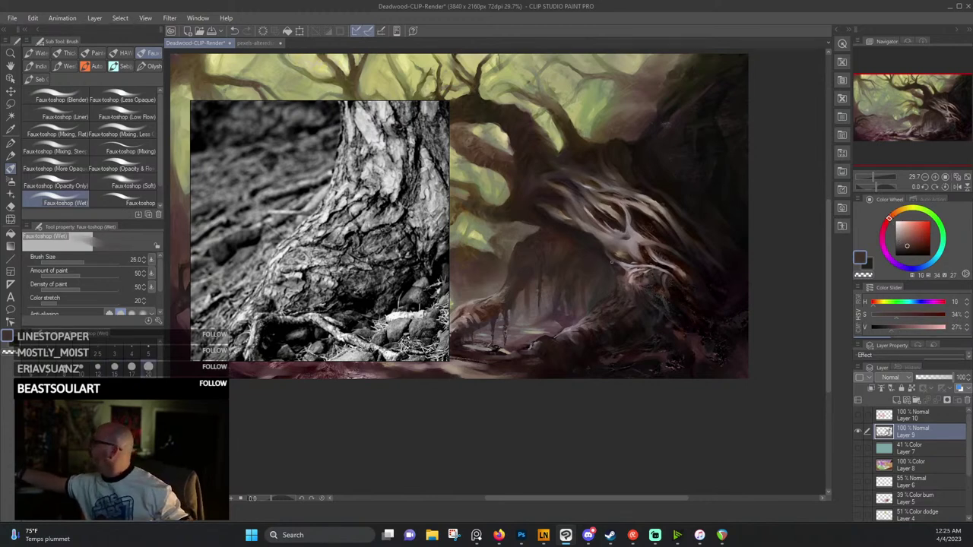
left_click(612, 260, "alt")
mouse_move(630, 265)
left_mouse_down()
mouse_move(676, 280)
mouse_move(624, 266)
left_mouse_up()
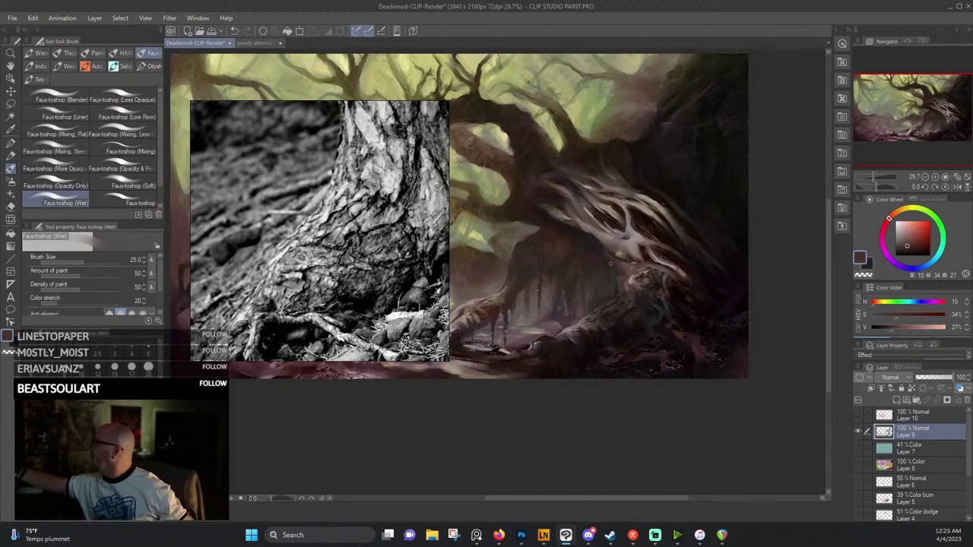
Paint bark strands along the trunk's underside above the cave, alternating sampled dark brown and gray-brown tones.
left_click(570, 222, "alt")
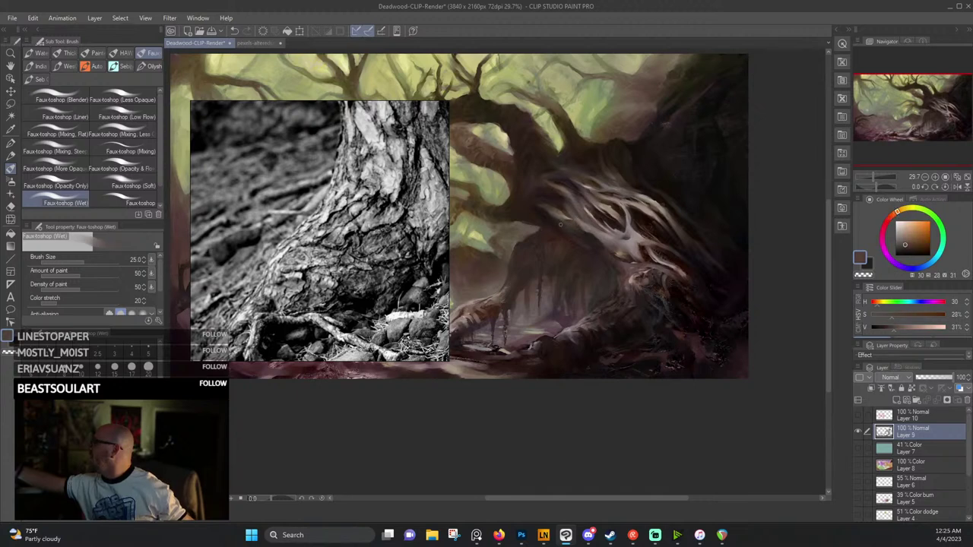
left_click(543, 218, "alt")
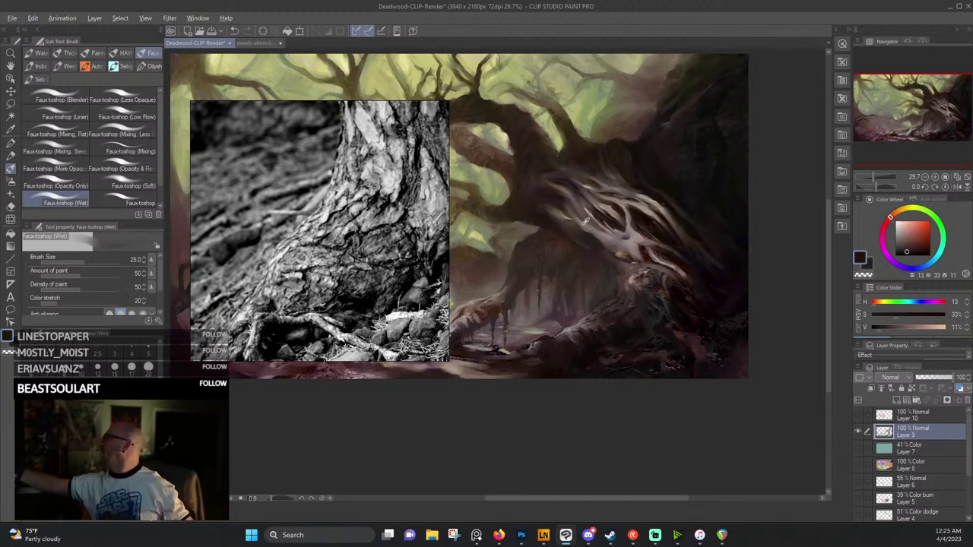
left_click(554, 199, "alt")
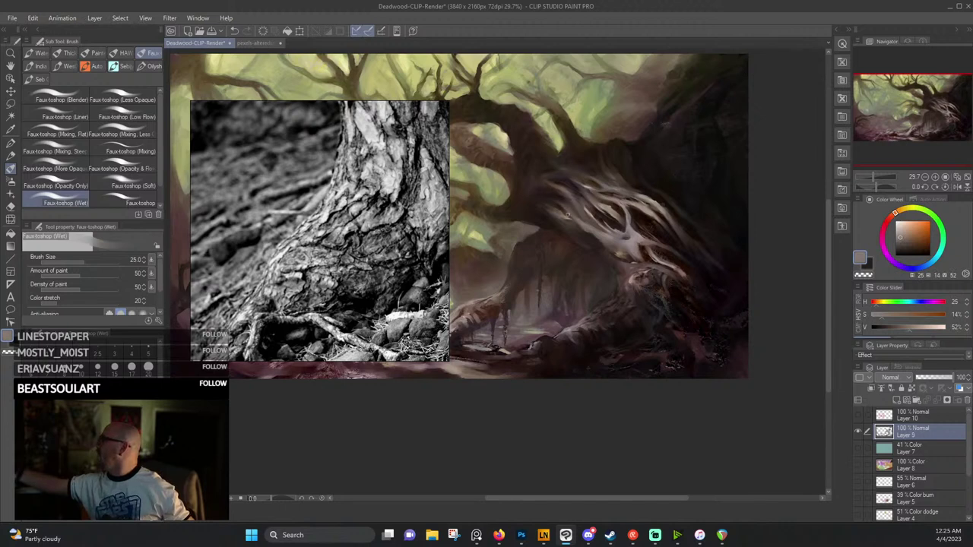
left_click(580, 231, "alt")
left_click(559, 218, "alt")
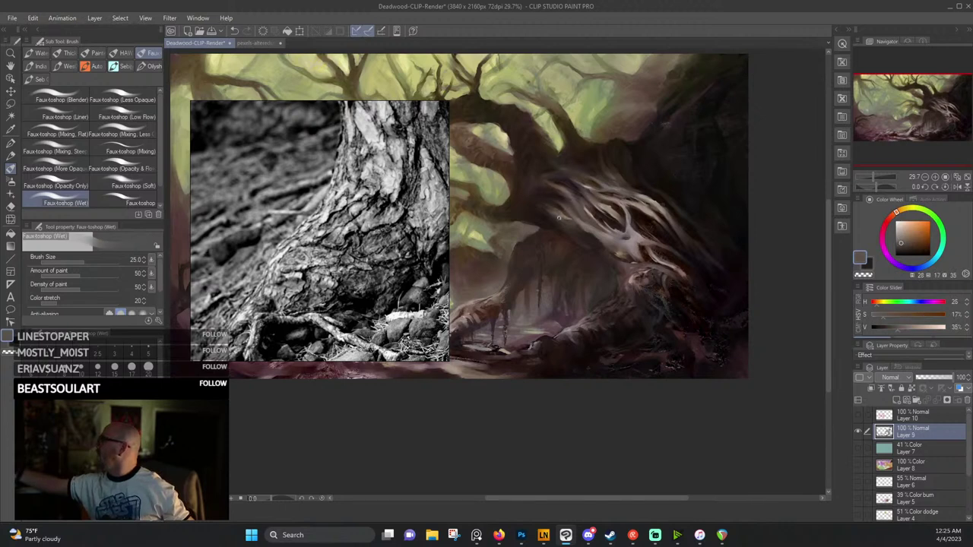
left_click(595, 247, "alt")
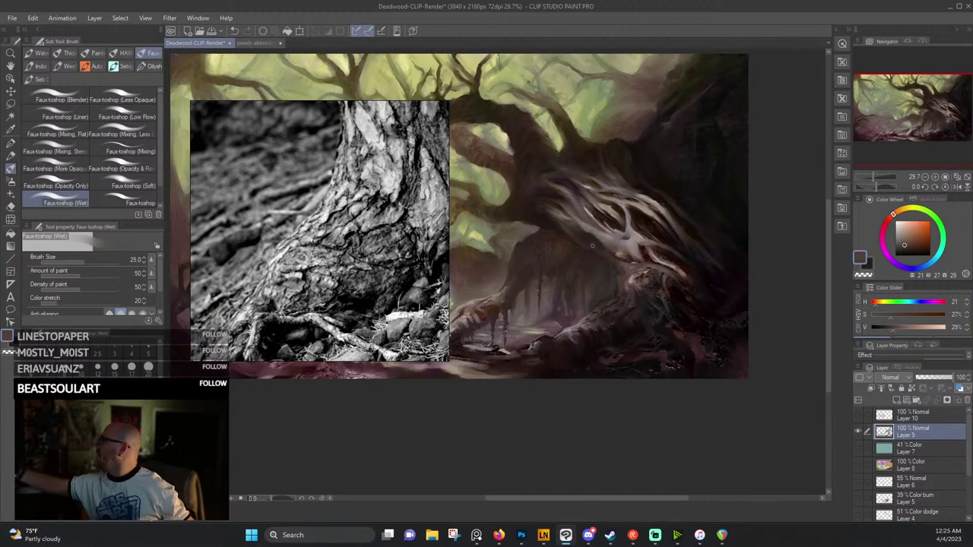
left_click(586, 244, "alt")
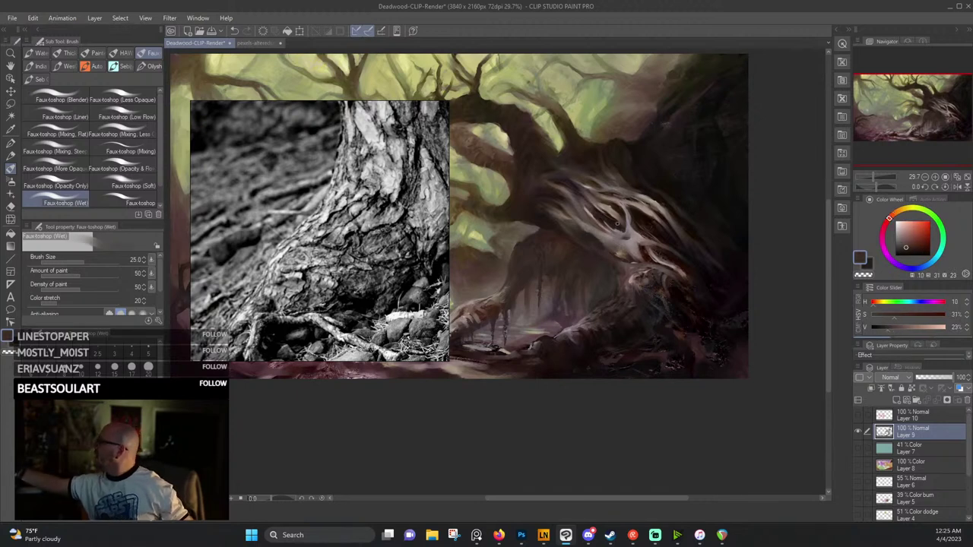
Refine the ridges along the twisted trunk's upper outer edge with sampled dark brown and pale beige tones.
left_click(661, 179, "alt")
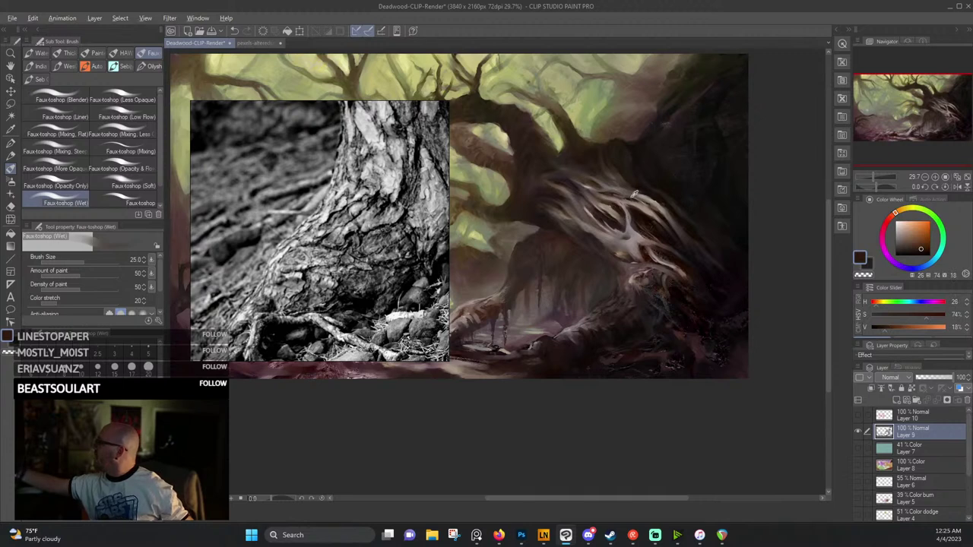
left_click(634, 194, "alt")
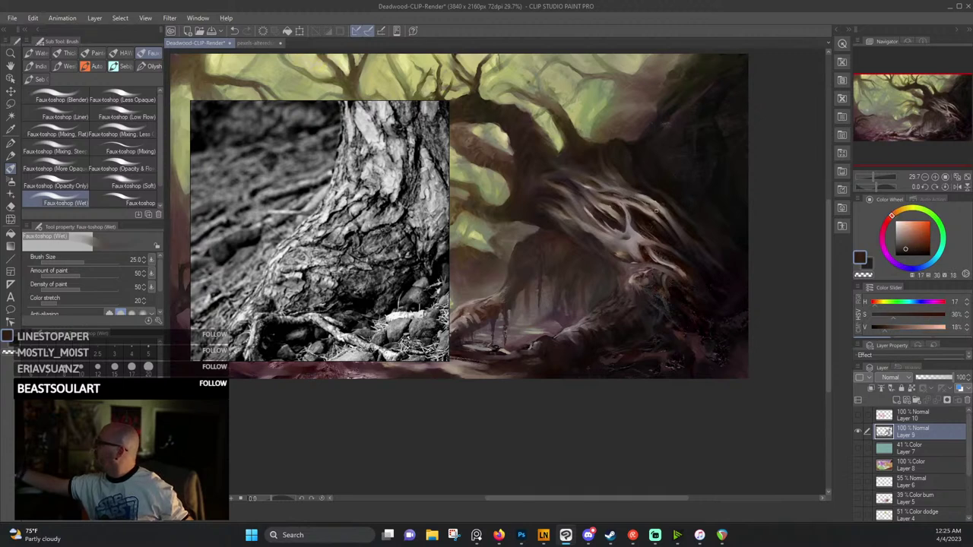
left_click(644, 197, "alt")
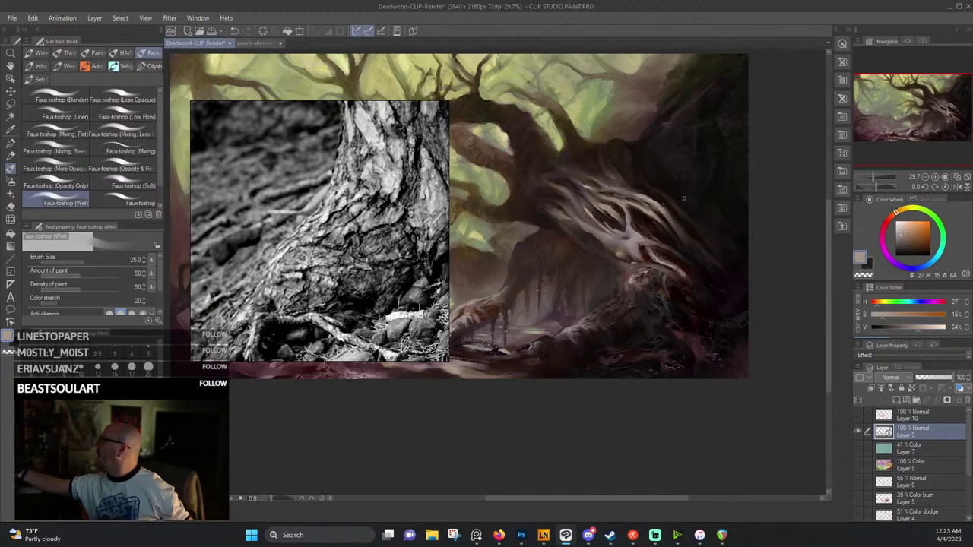
left_click(687, 249, "alt")
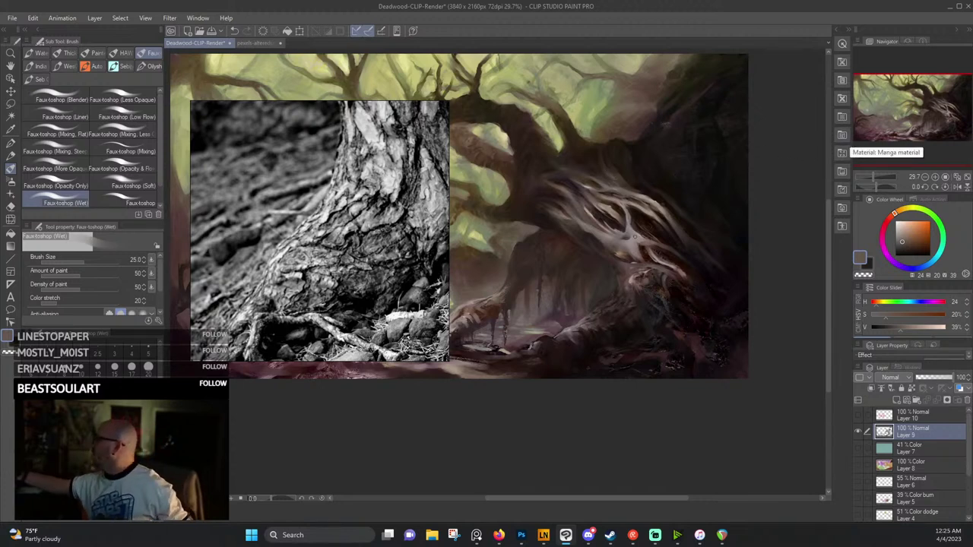
Rework the pale roots and dark crevices just above the knot with sampled gray-brown and near-black tones.
left_click(631, 237, "alt")
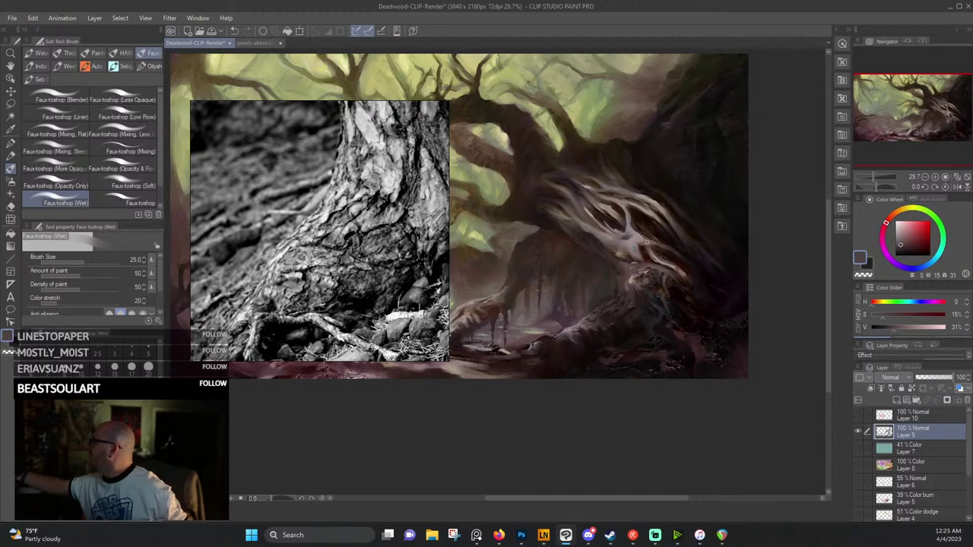
left_click(647, 242, "alt")
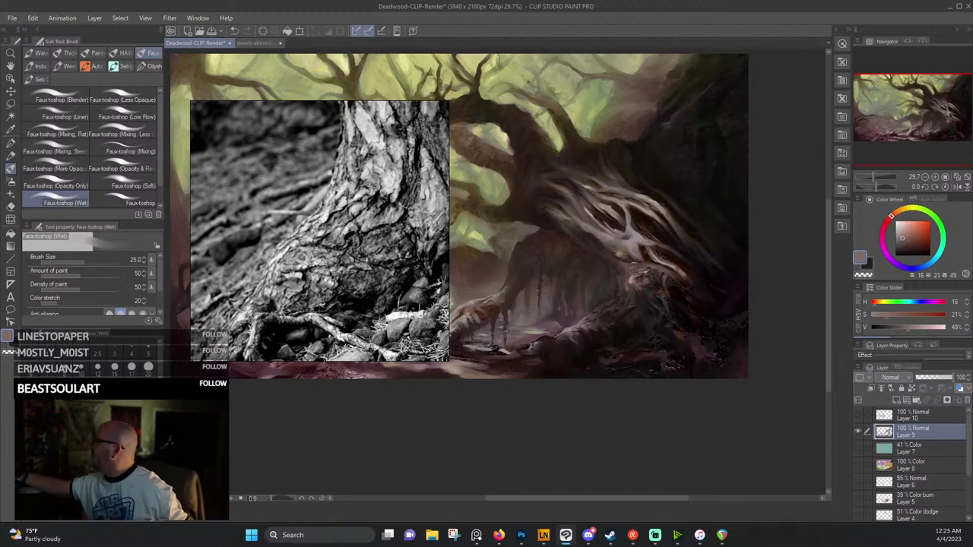
left_click(664, 250, "alt")
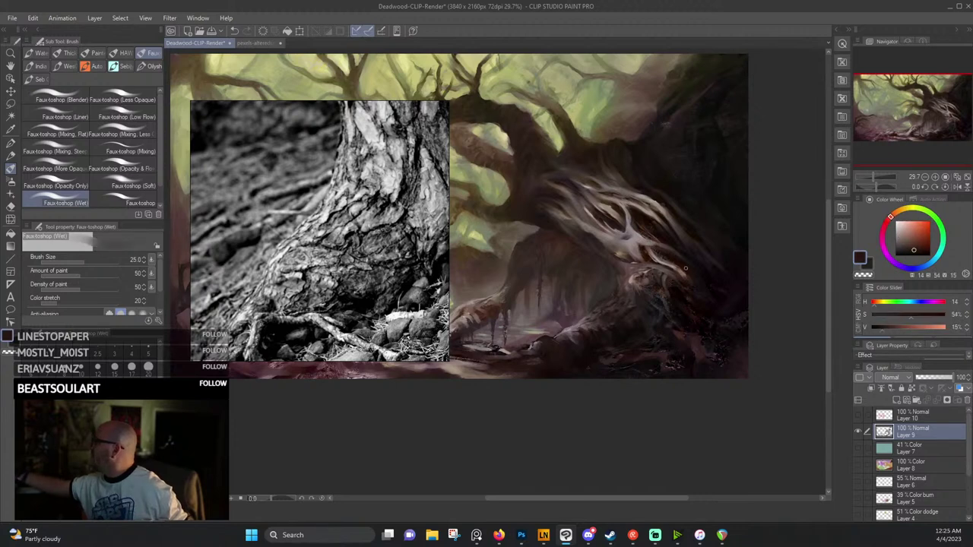
left_click(650, 258, "alt")
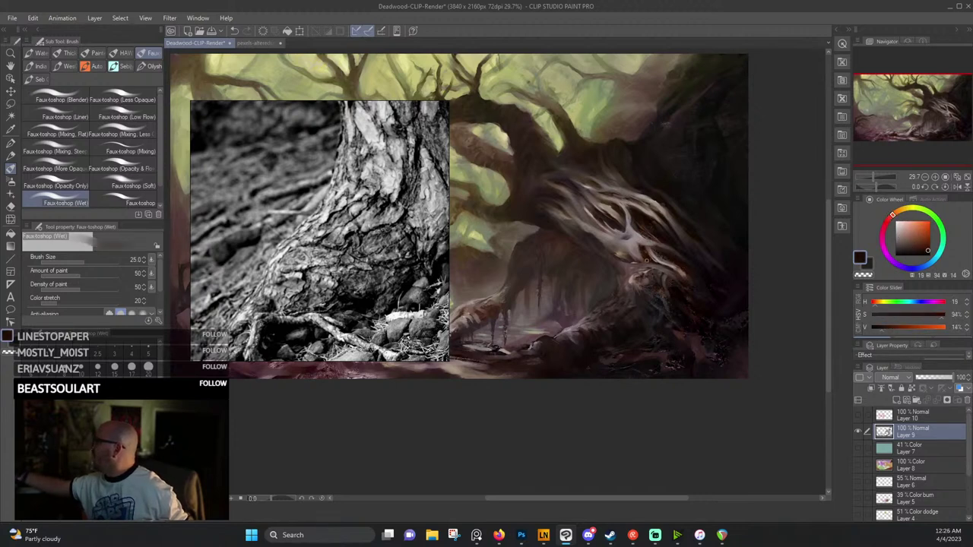
left_click(638, 253, "alt")
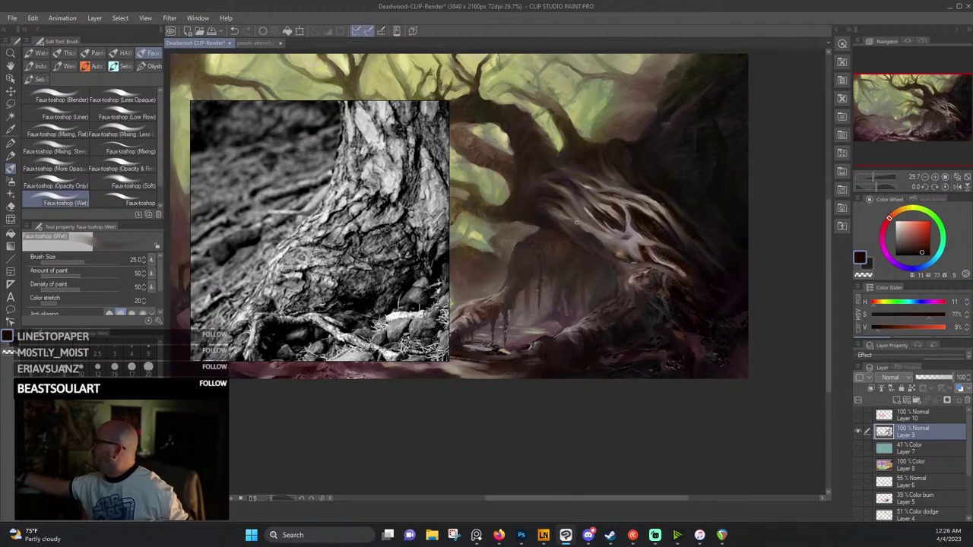
Blend sampled dark brown and gray-brown tones from the trunk's underside down past the knot to the cave root.
left_click(586, 236, "alt")
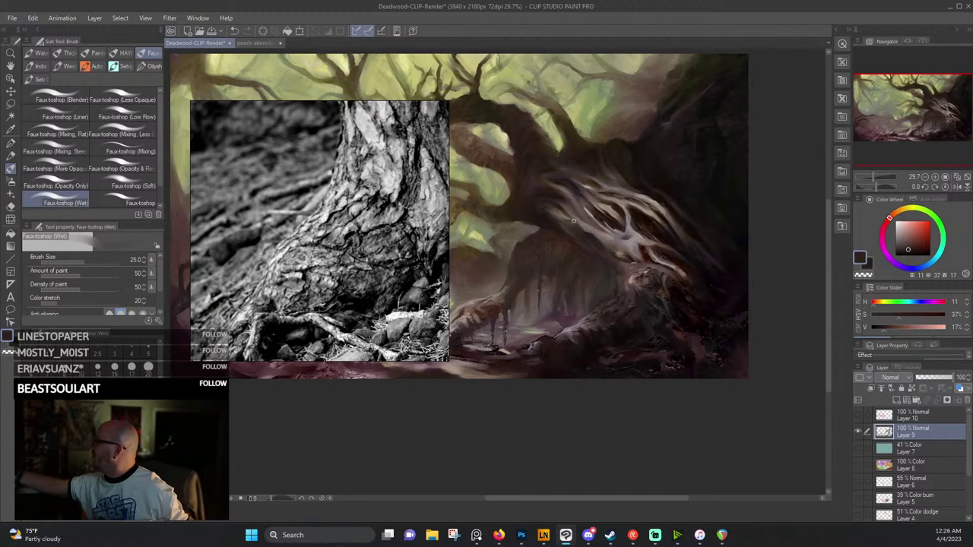
left_click(594, 247, "alt")
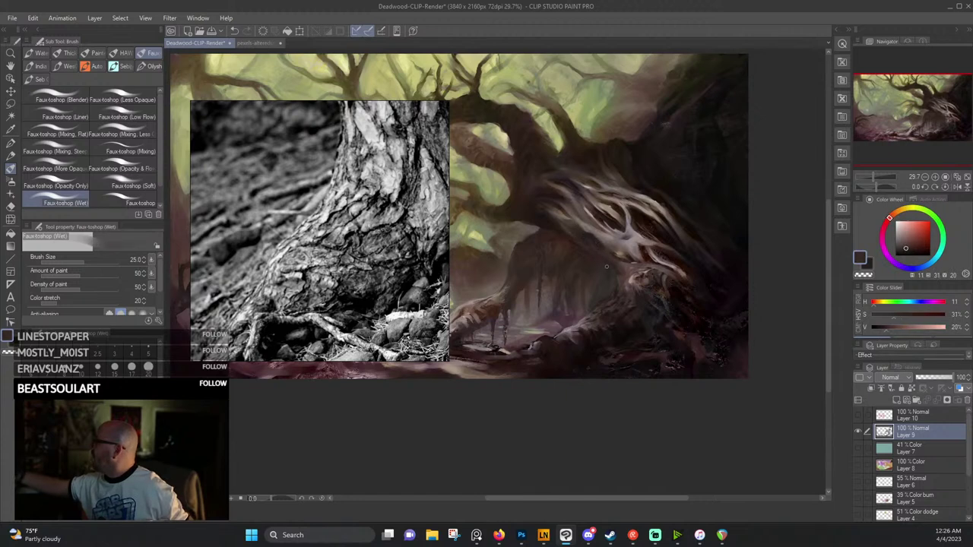
left_click(611, 268, "alt")
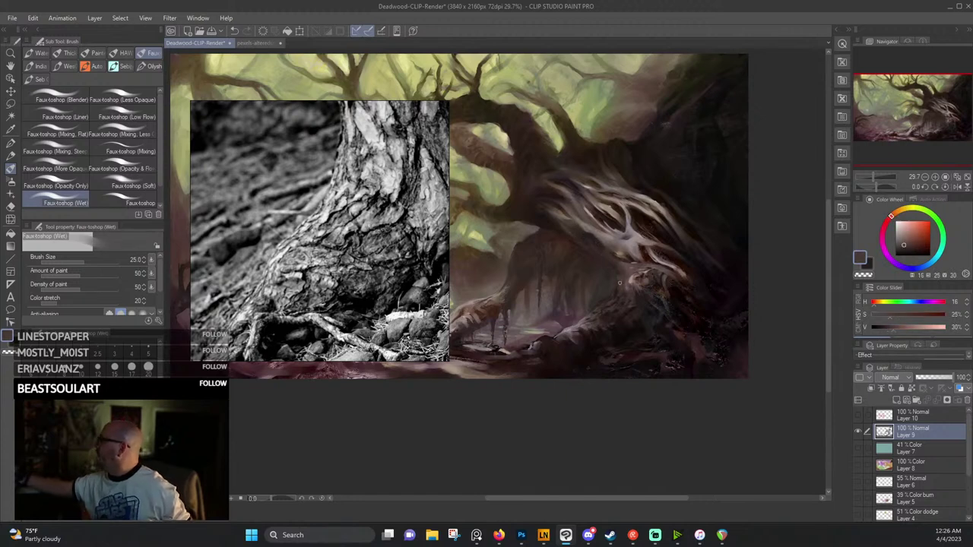
left_click(613, 309, "alt")
left_click(608, 309, "alt")
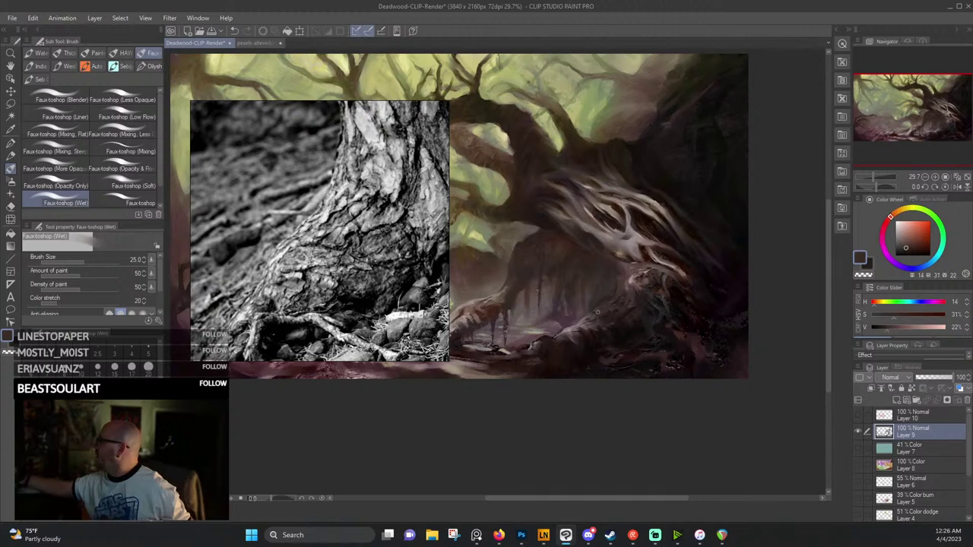
left_click(617, 339, "alt")
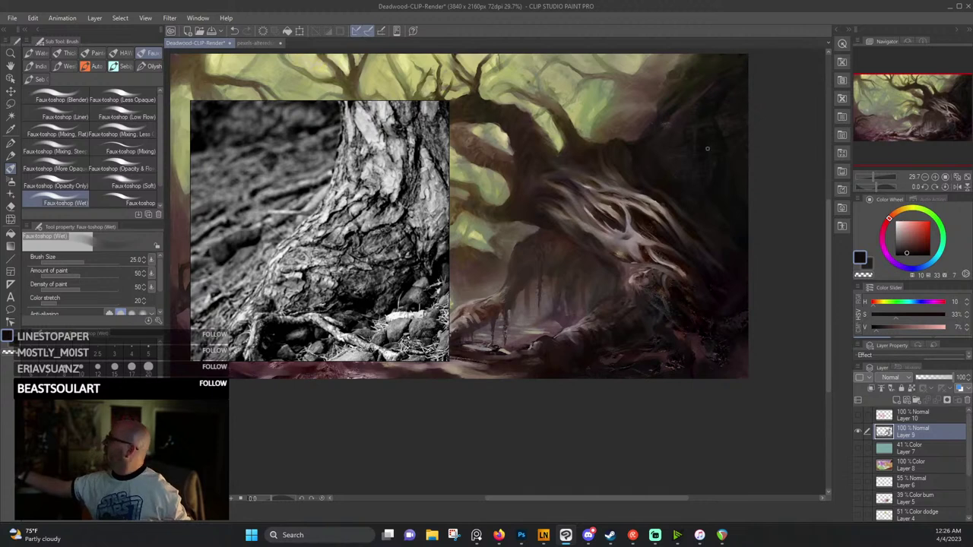
Soften the trunk's inner edge above the cave, where the pale strands begin, with sampled gray-brown and dark brown.
left_click(612, 261, "alt")
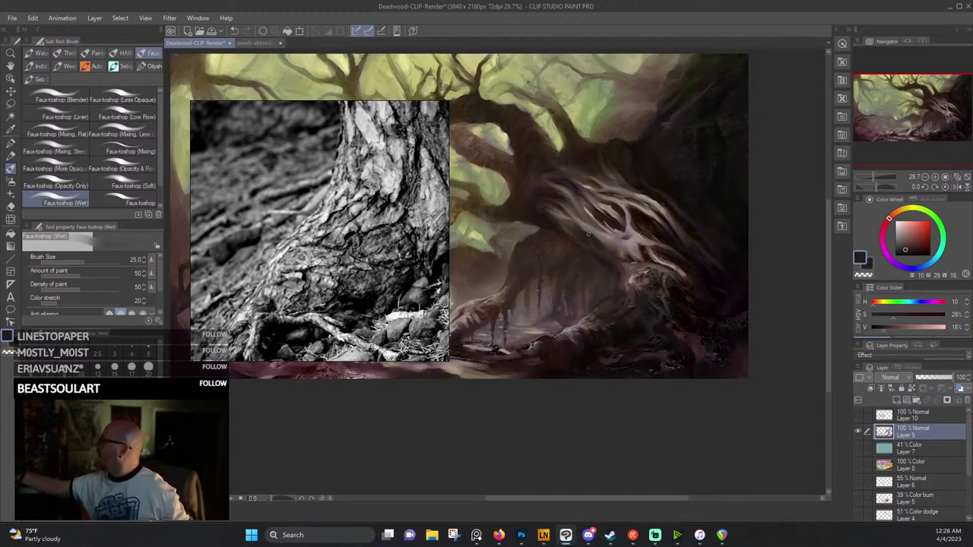
left_click(547, 216, "alt")
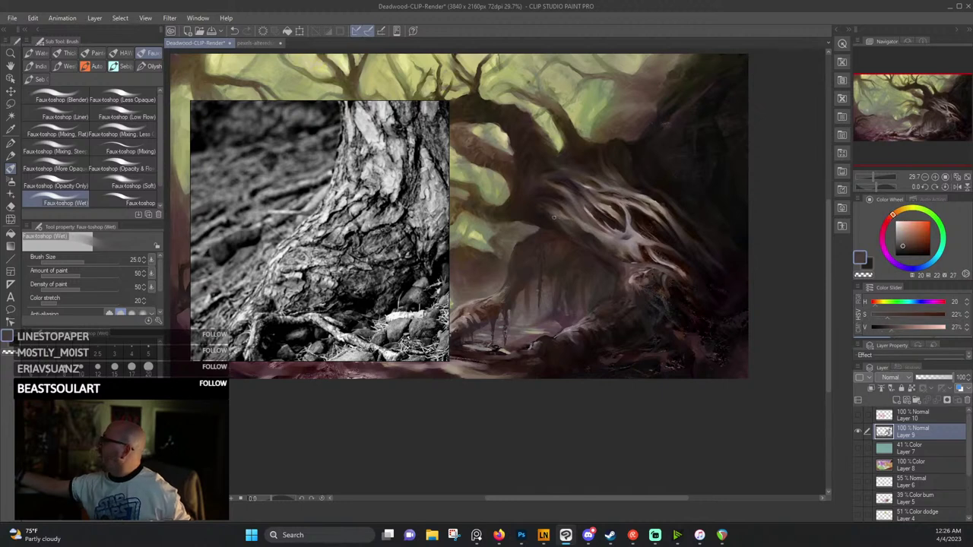
left_click(532, 210, "alt")
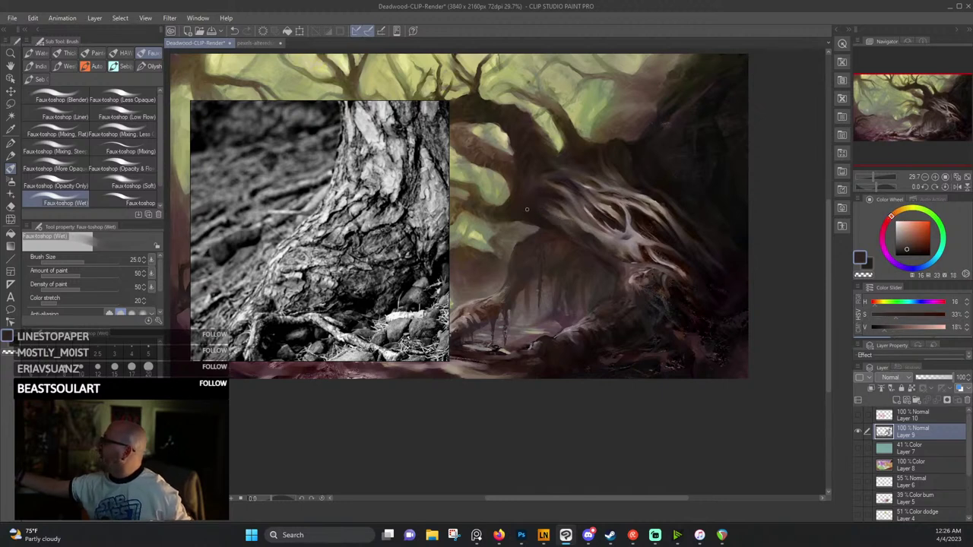
left_click(544, 172, "alt")
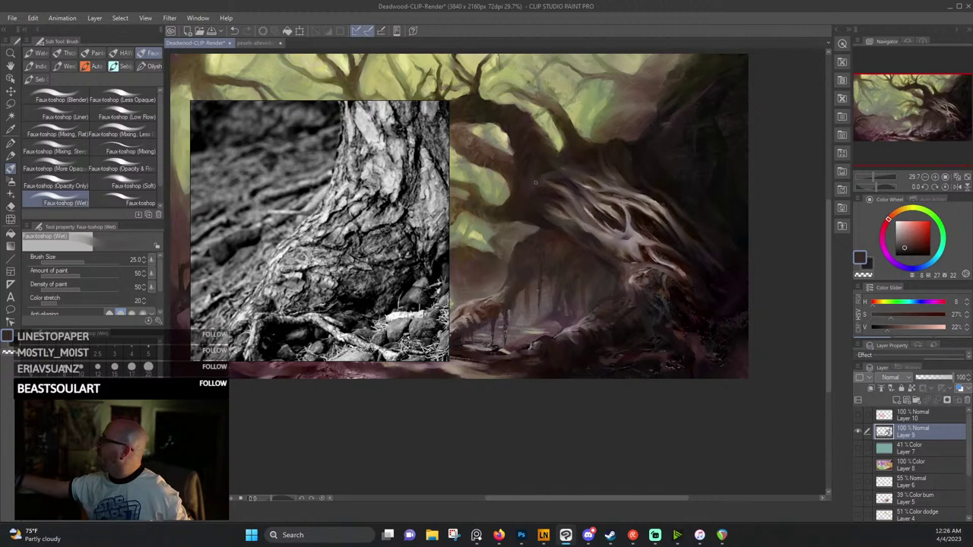
Paint bark tones at the fork where the upper branches meet the trunk, using sampled warm brown and dark brown.
left_click_drag(599, 200, 622, 265)
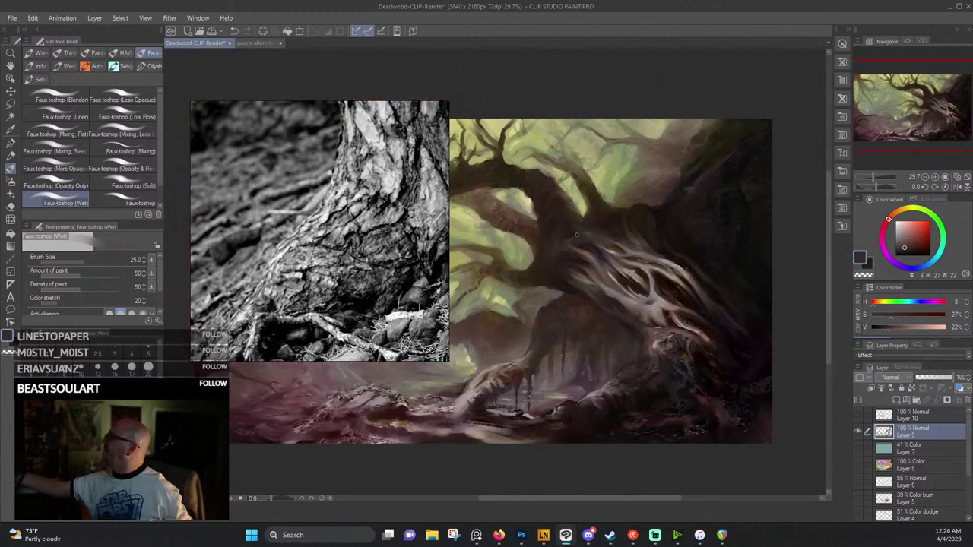
left_click(581, 229, "alt")
left_click(567, 215, "alt")
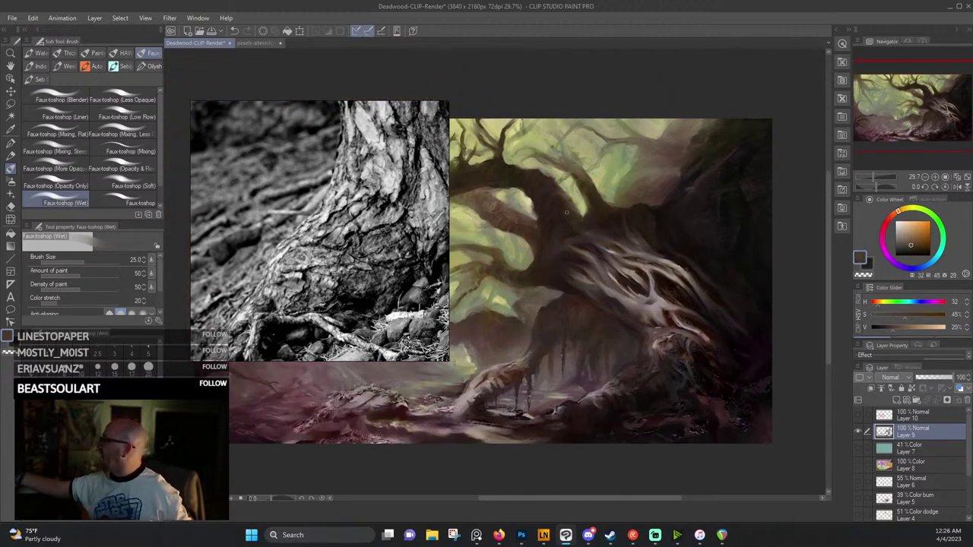
left_click(574, 220, "alt")
left_click(561, 243, "alt")
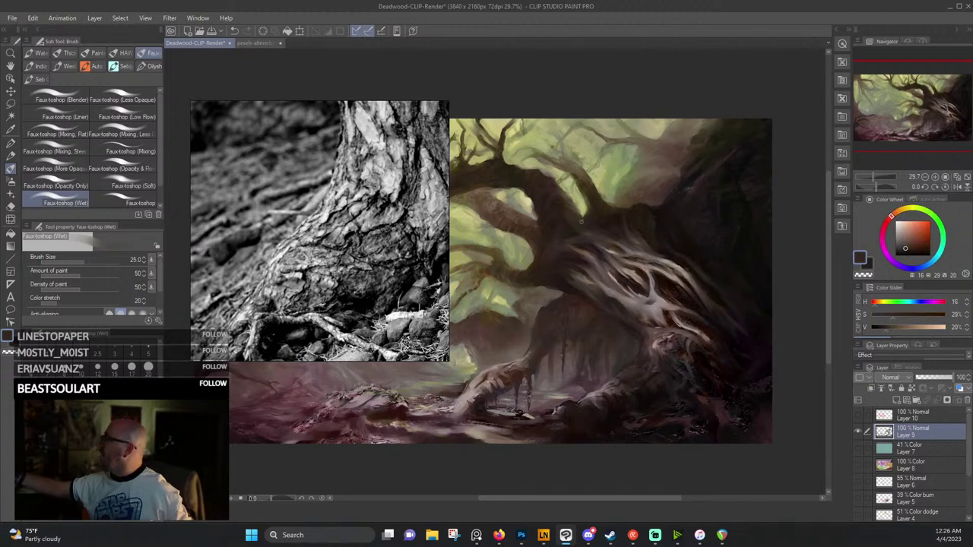
Refine the pale ridges along the top of the twisted trunk with sampled gray-brown, pale beige and near-black tones.
left_click(596, 236, "alt")
left_click(626, 249, "alt")
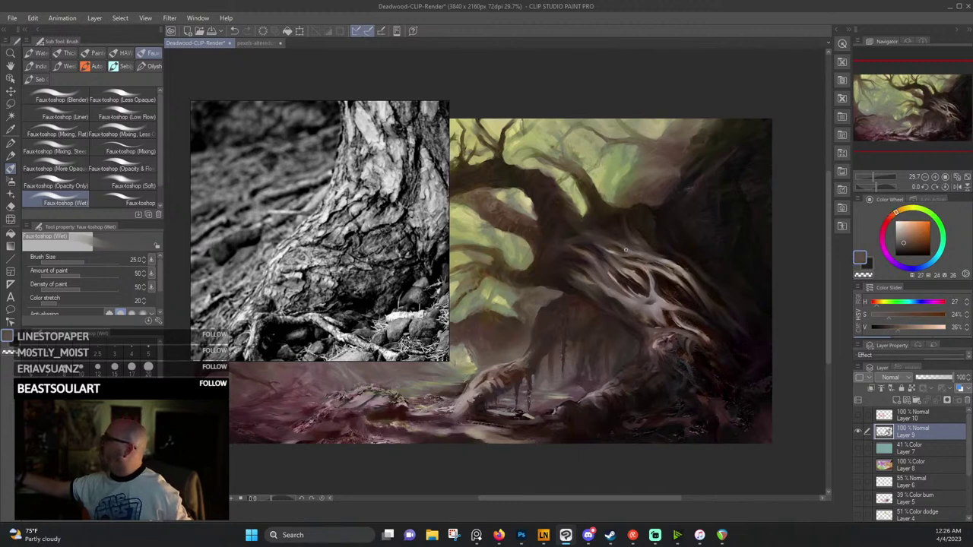
left_click(613, 249, "alt")
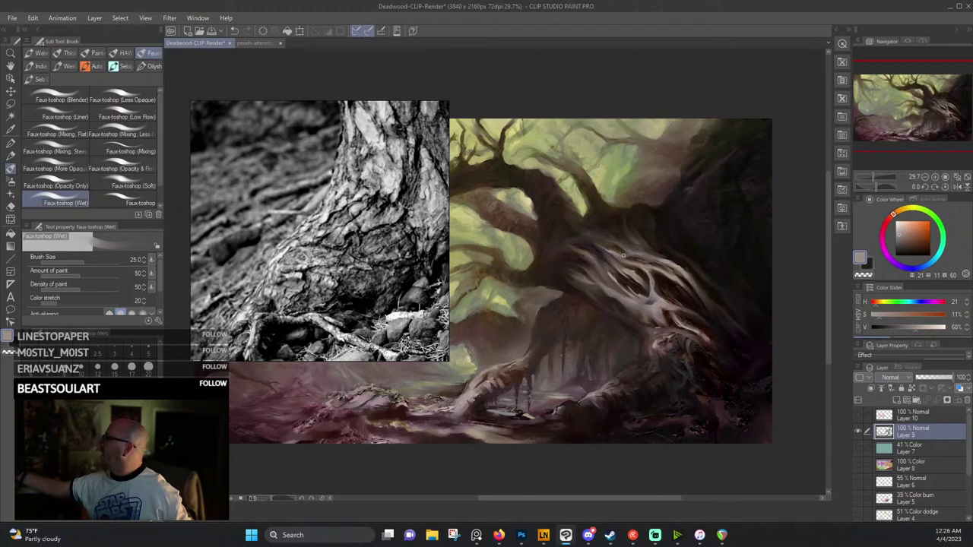
left_click(674, 263, "alt")
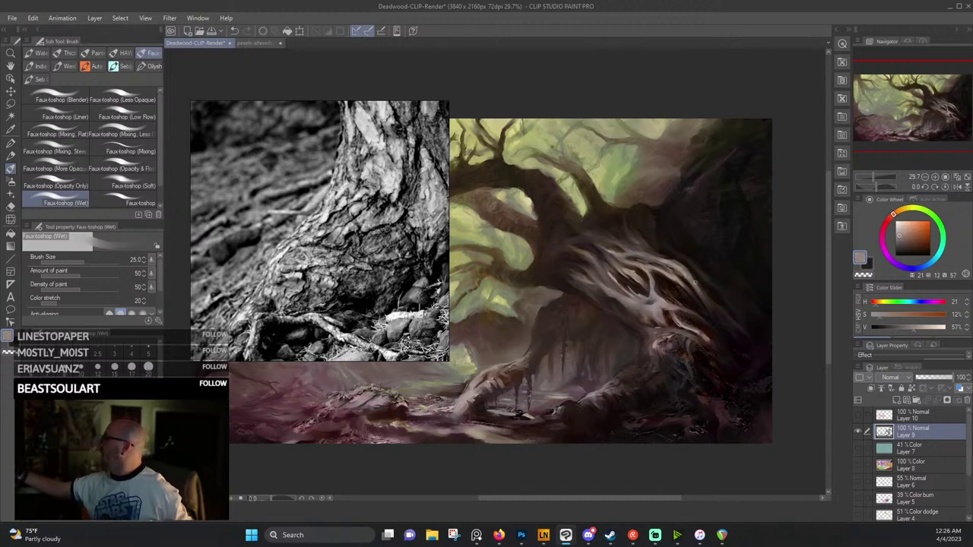
left_click(671, 251, "alt")
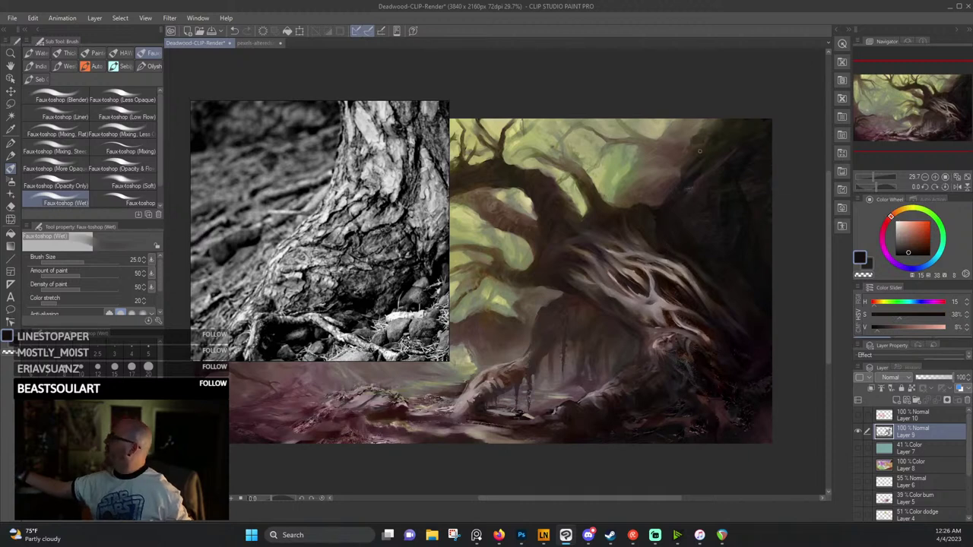
left_click(677, 310, "alt")
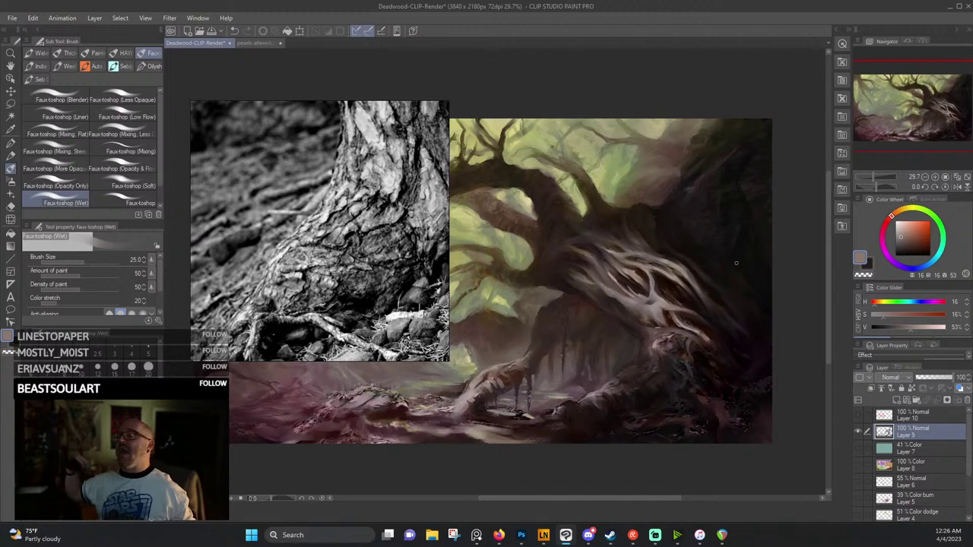
Paint mauve-gray highlights on the crest of the cave root with sampled tones.
left_click_drag(615, 381, 640, 309)
left_click(640, 307, "alt")
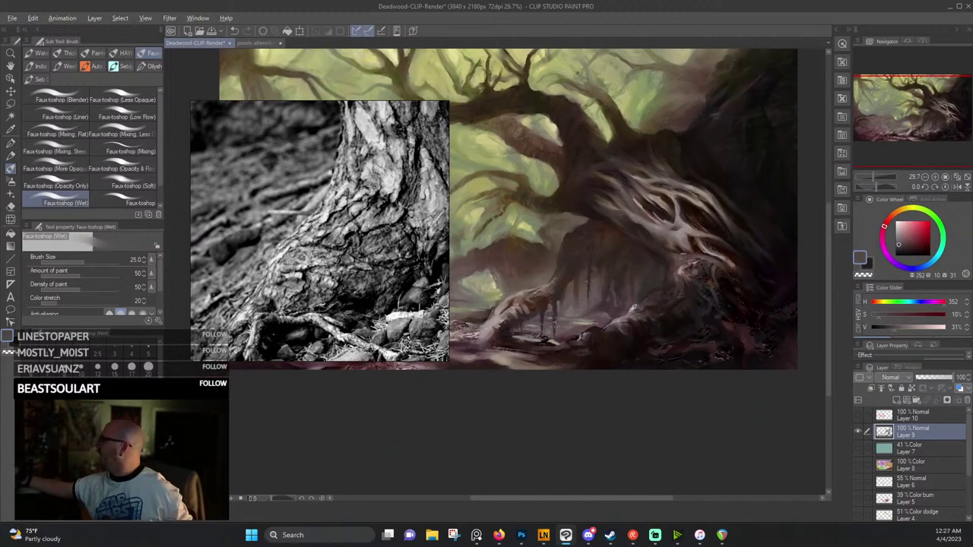
left_click(636, 308, "alt")
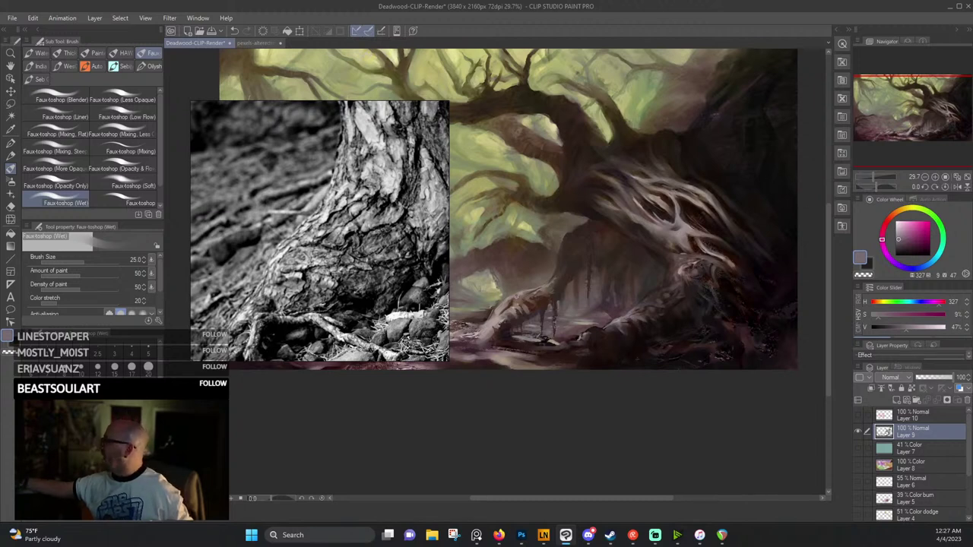
Rework the pale root beside the cave opening and the ground at its foot with sampled beige and mauve-brown tones.
left_click(522, 292, "alt")
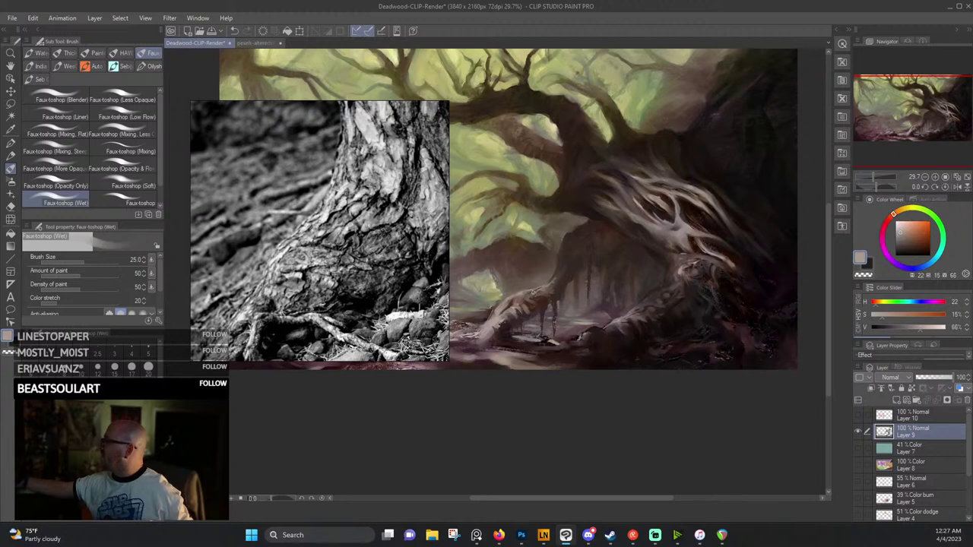
left_click(523, 307, "alt")
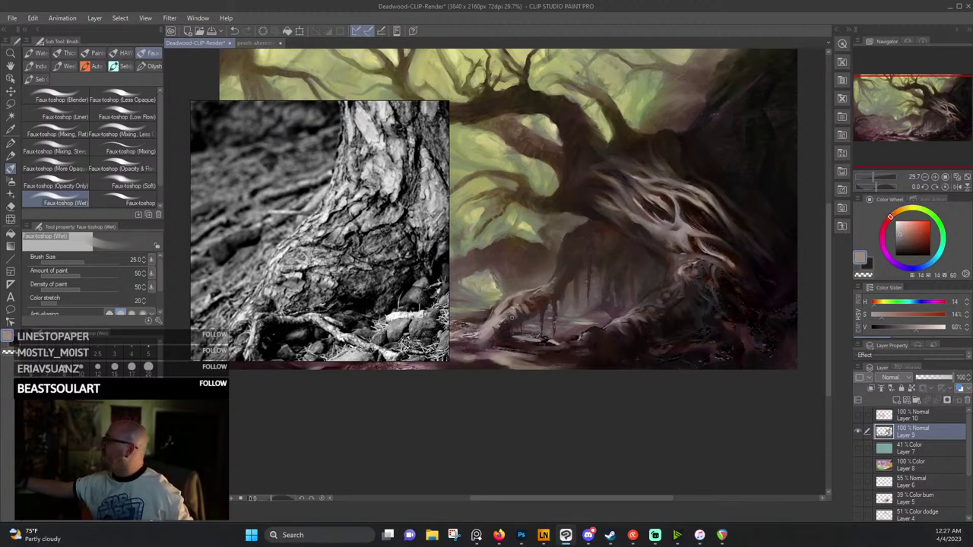
left_click_drag(695, 329, 789, 338)
left_click(575, 344, "alt")
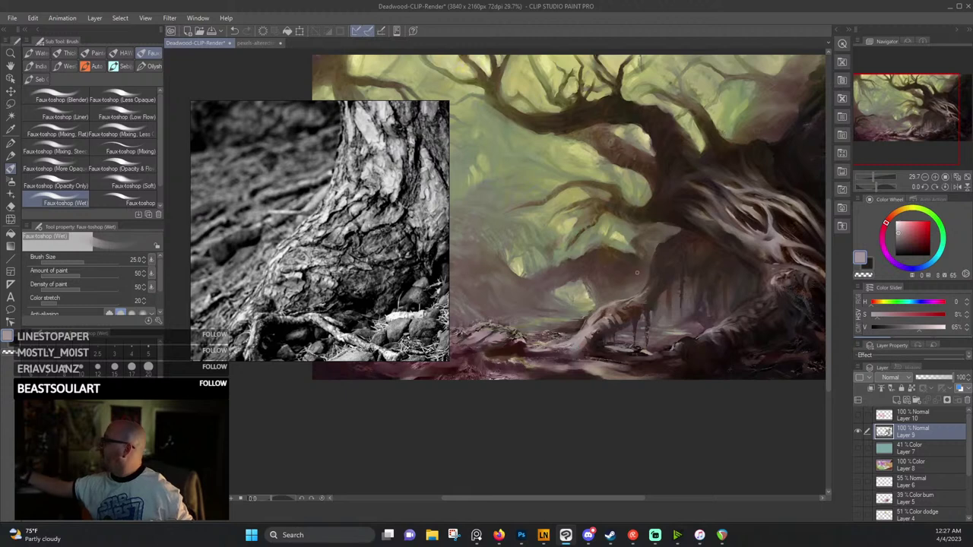
left_click(569, 343, "alt")
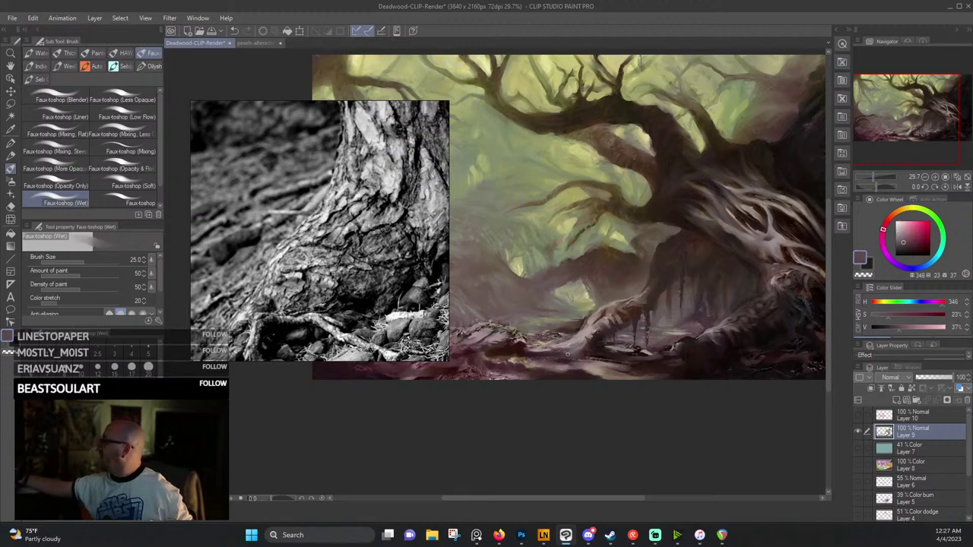
left_click(545, 348, "alt")
left_click(562, 349, "alt")
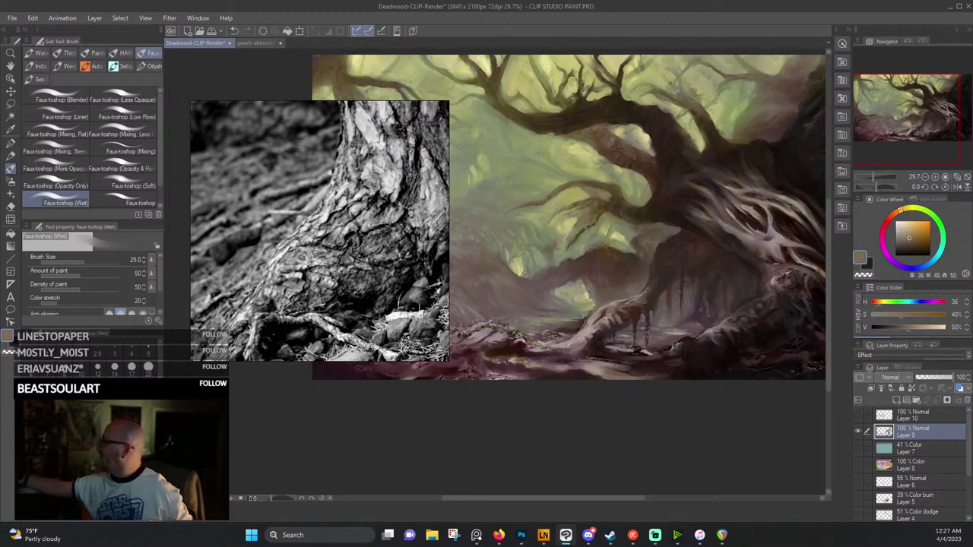
Blend the misty shoreline and bright gap behind the pale root with sampled olive-green and gray-brown tones.
left_click(543, 333, "alt")
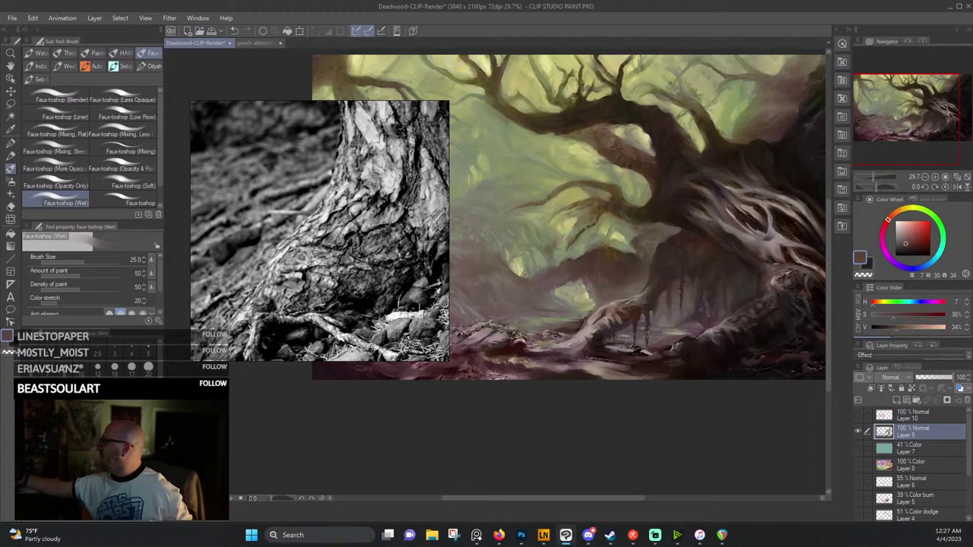
left_click(543, 319, "alt")
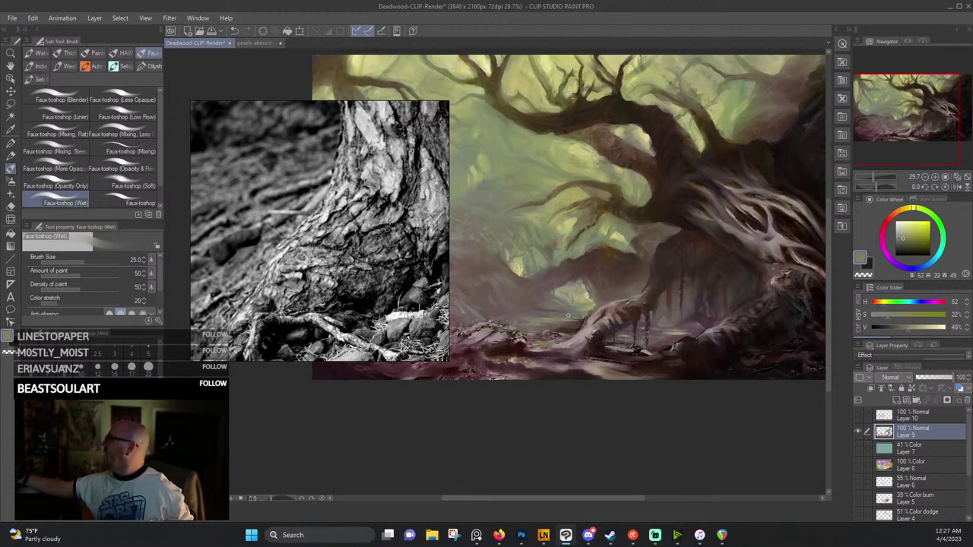
left_click(567, 317, "alt")
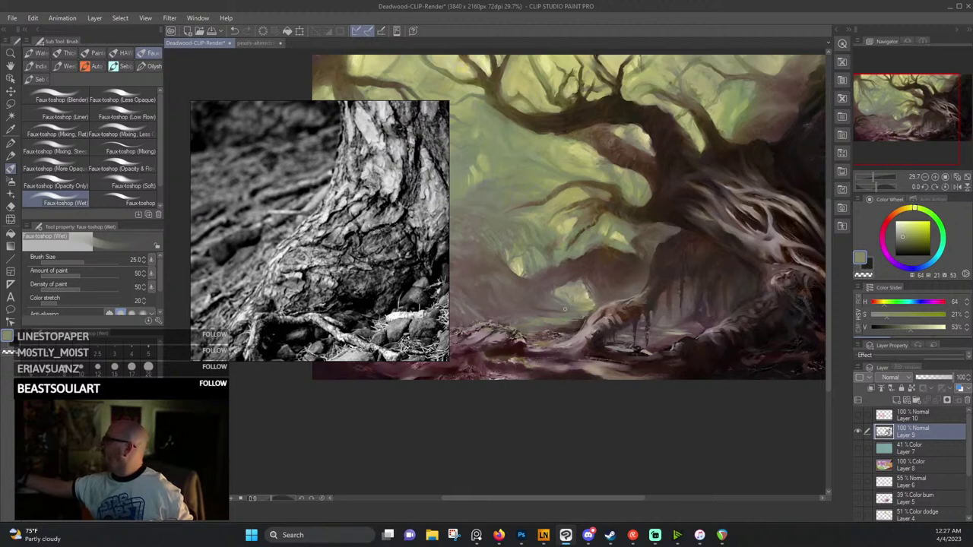
left_click(575, 309, "alt")
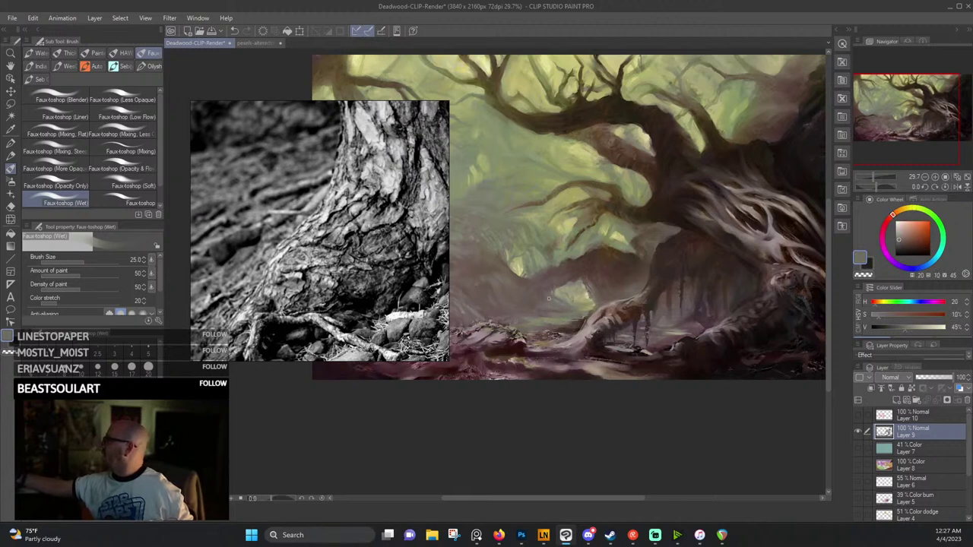
left_click(544, 308, "alt")
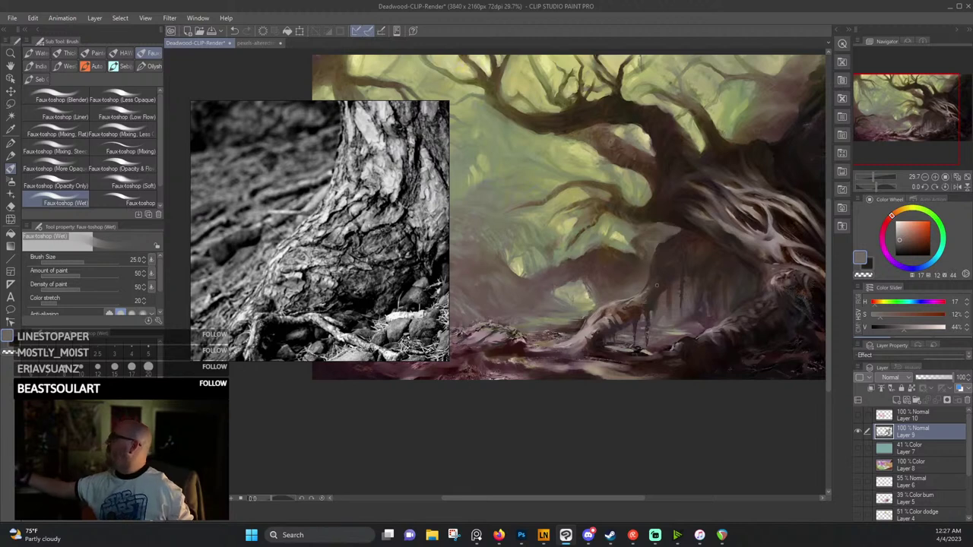
Paint olive-yellow reflections on the foreground water below the pale root, sampling colors from the glowing background.
left_click_drag(616, 255, 681, 250)
left_click(655, 298, "alt")
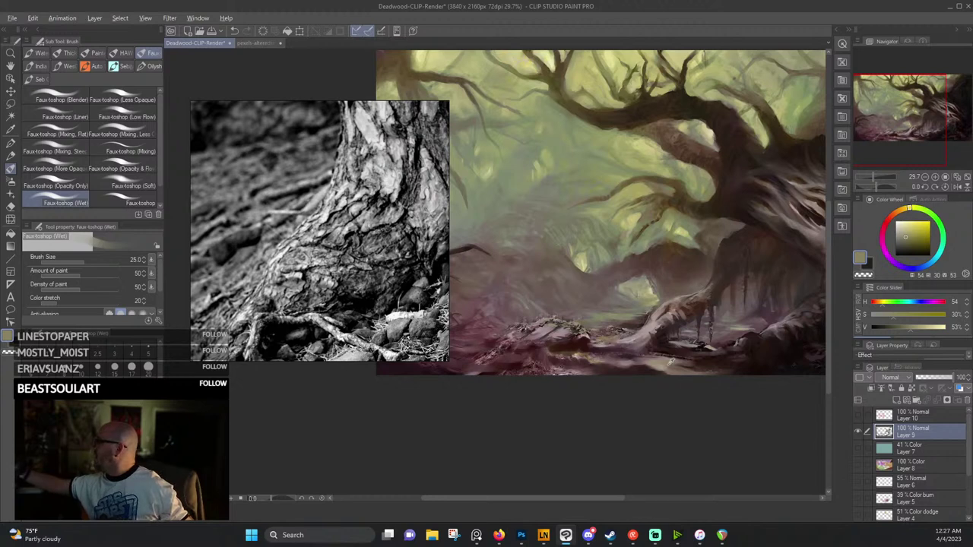
left_click(666, 364, "alt")
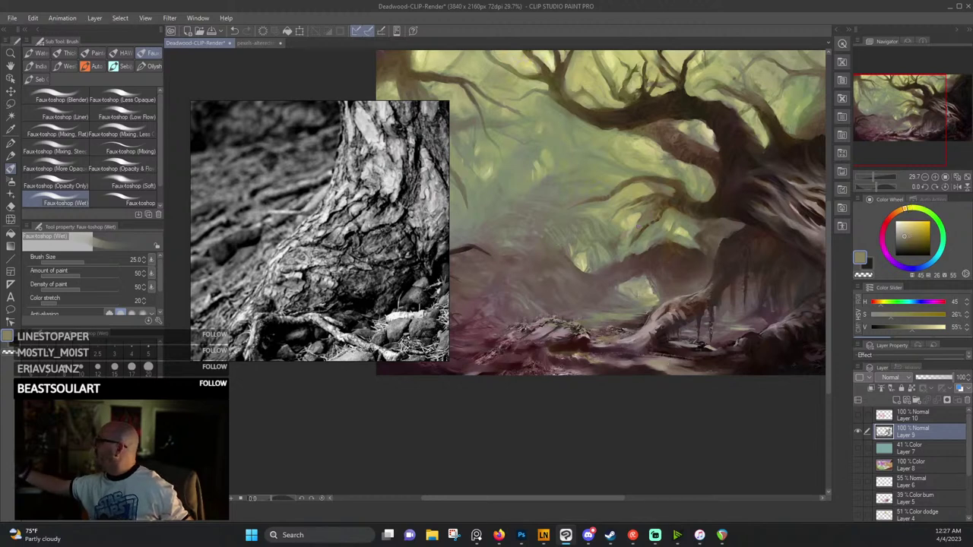
left_click(628, 193, "alt")
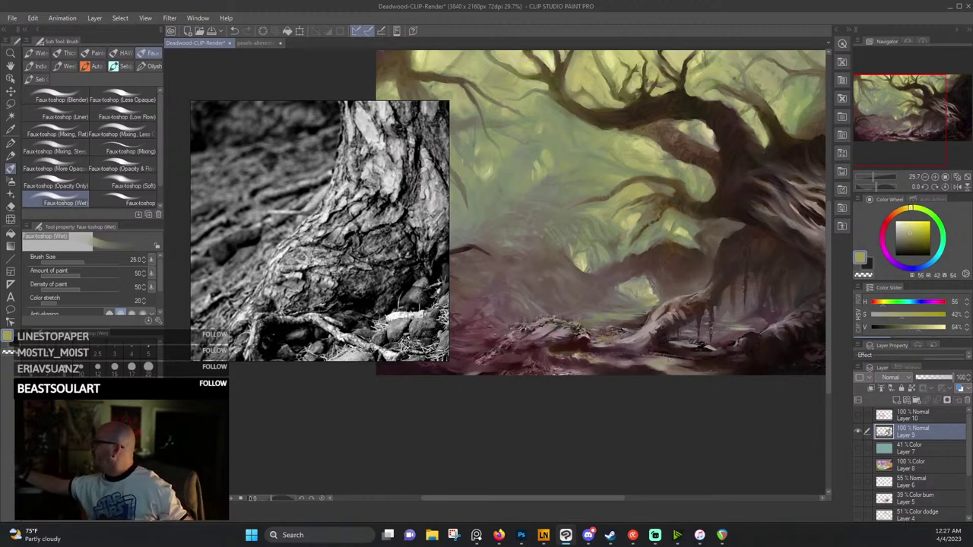
left_click(668, 361, "alt")
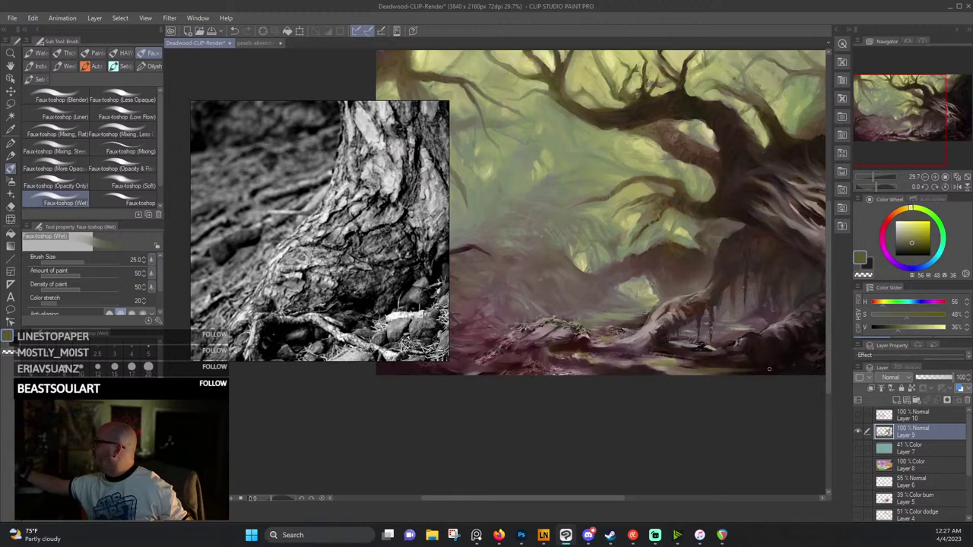
Darken the bank beneath the leafy mound at the foreground waterline with sampled dark brown tones.
left_click_drag(716, 330, 736, 287)
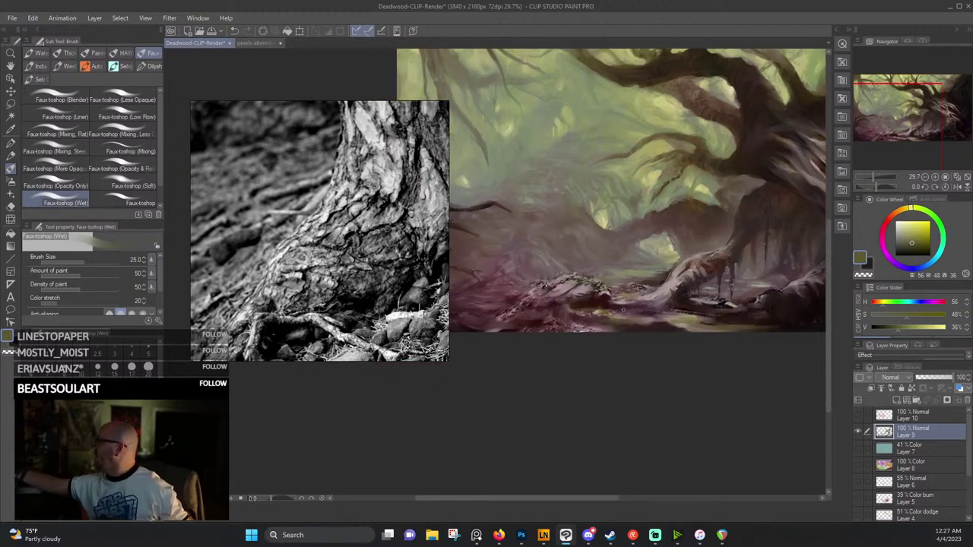
left_click(597, 310, "alt")
left_click(574, 305, "alt")
left_click(583, 304, "alt")
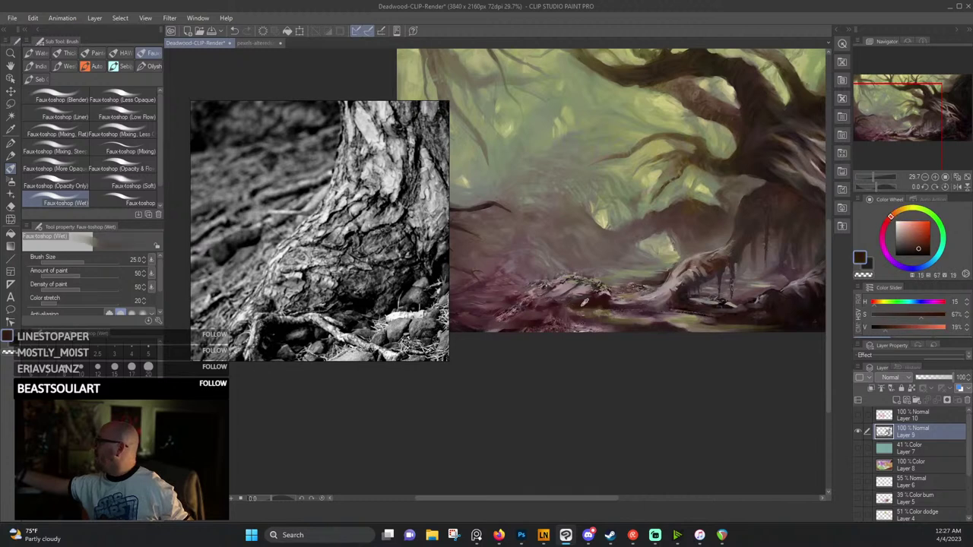
left_click(579, 307, "alt")
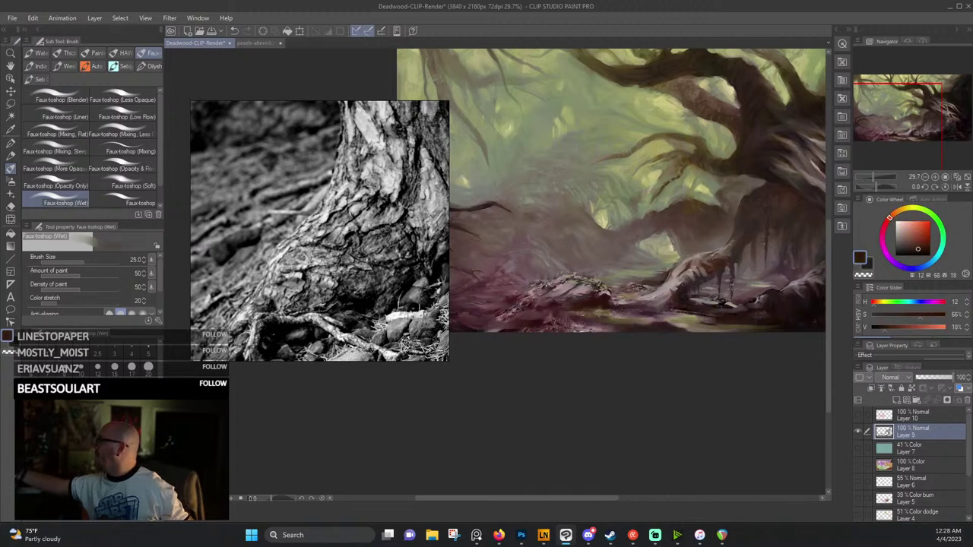
Paint the leafy mound and its purple foreground bank with sampled pale pink and muted mauve tones.
left_click(611, 301, "alt")
left_click(611, 299, "alt")
left_click(608, 291, "alt")
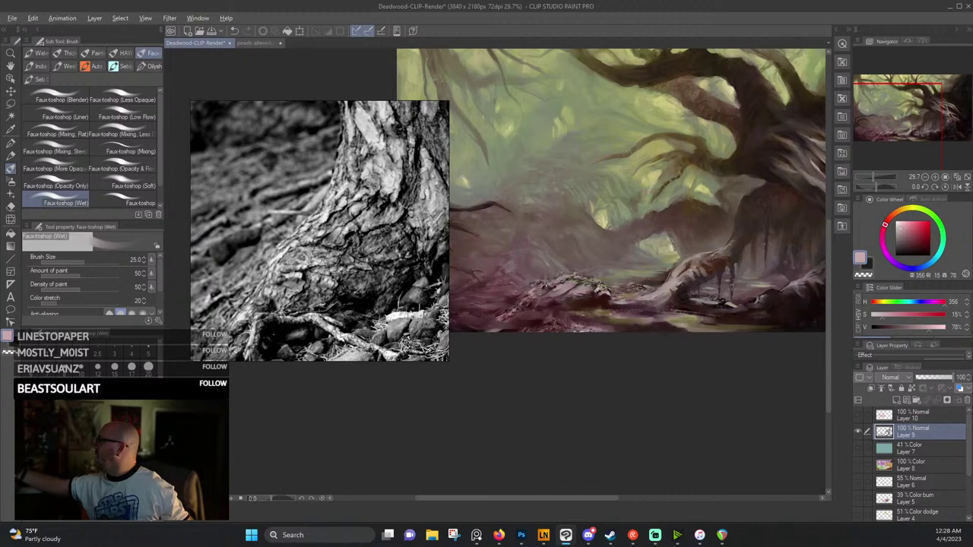
left_click(590, 286, "alt")
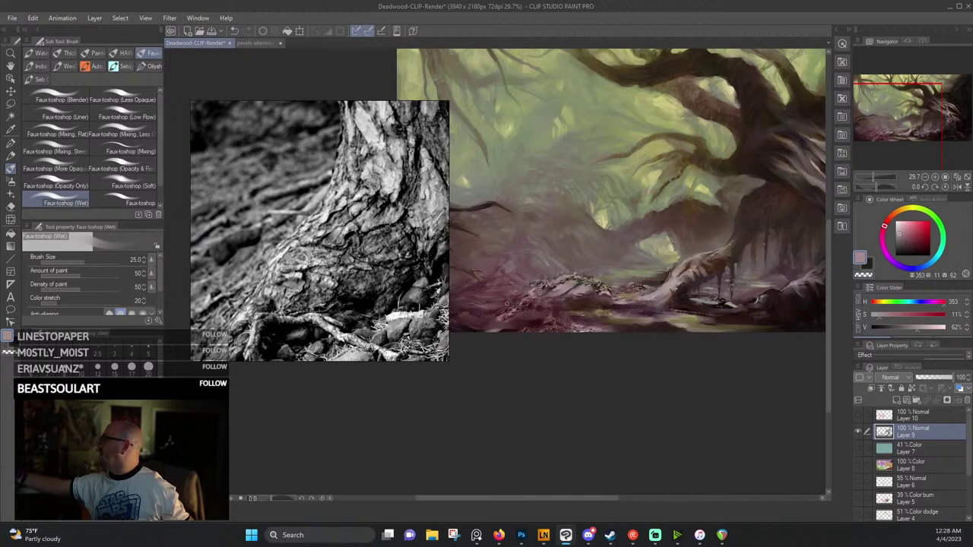
left_click_drag(552, 319, 594, 311)
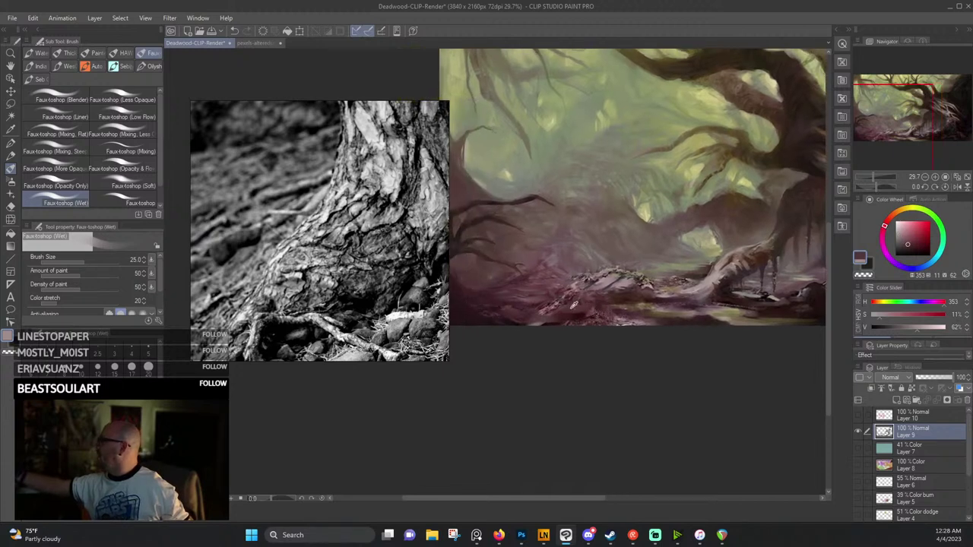
left_click(579, 315, "alt")
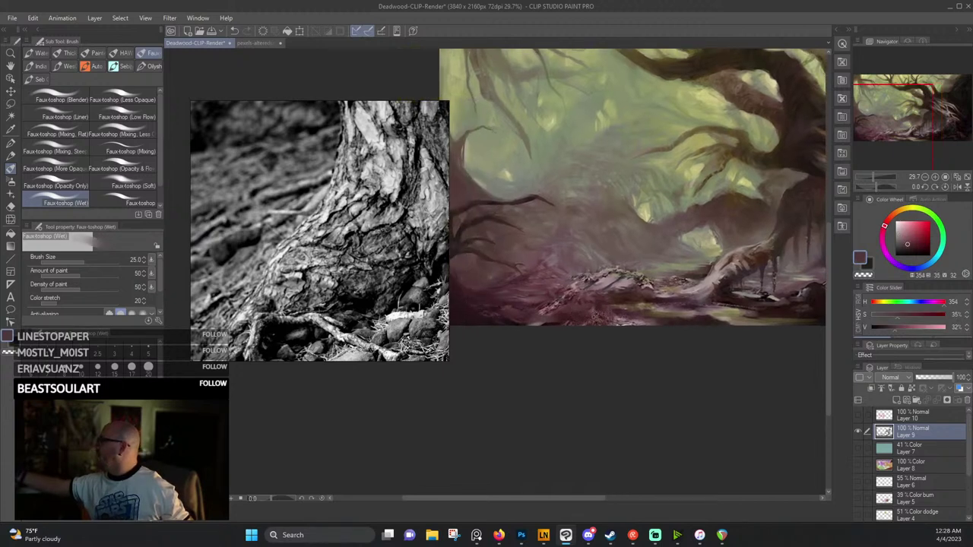
left_click(587, 316, "alt")
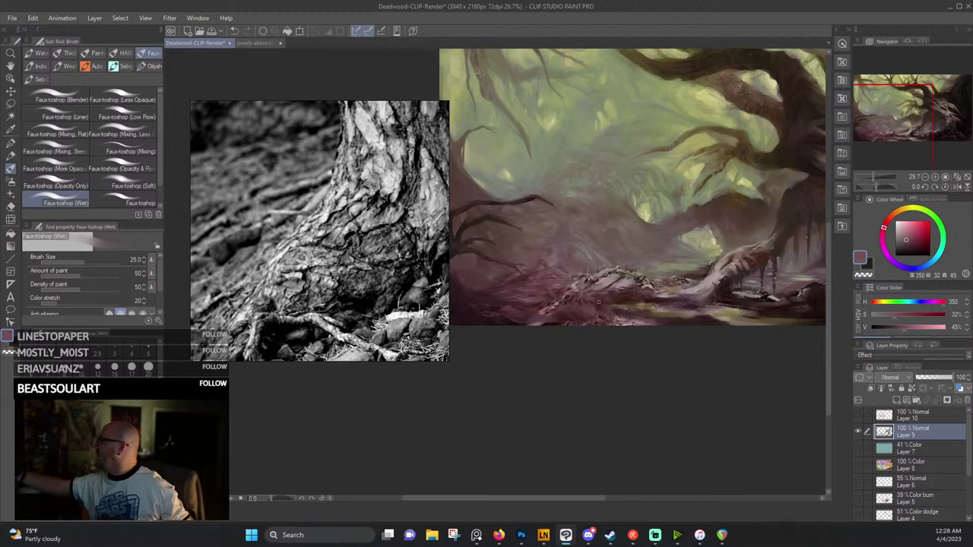
Touch up the misty shoreline behind the pale root with sampled gray-olive tones.
mouse_move(656, 289)
left_mouse_down()
mouse_move(538, 290)
mouse_move(579, 275)
left_mouse_up()
left_click(564, 292, "alt")
left_click(570, 280, "alt")
left_click(573, 266, "alt")
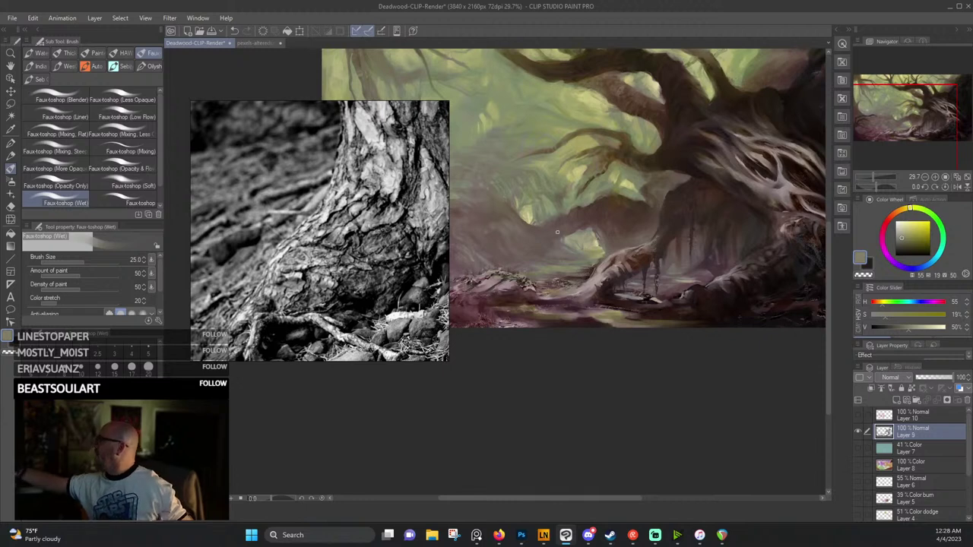
Move the grayscale reference photo off the canvas to uncover the painting.
left_click_drag(562, 265, 639, 265)
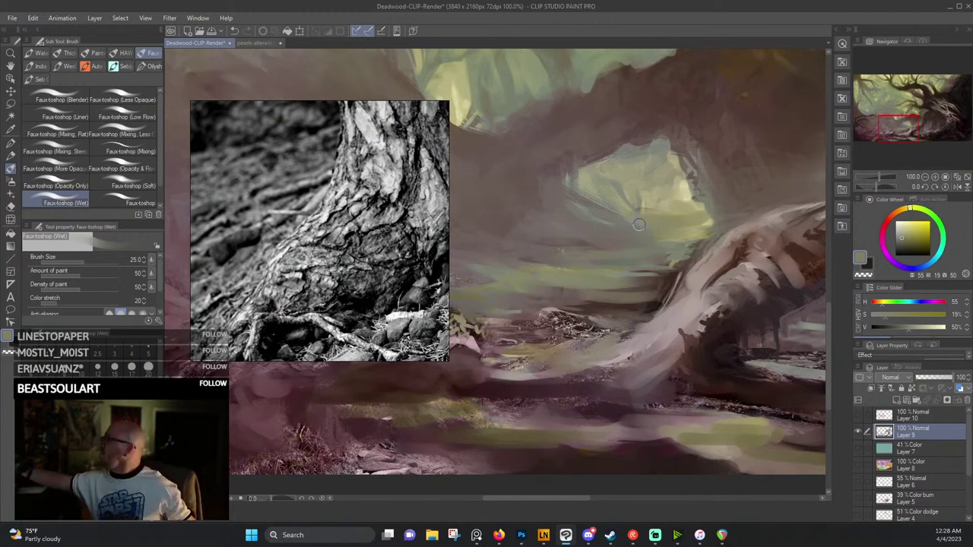
left_click_drag(360, 249, 0, 249)
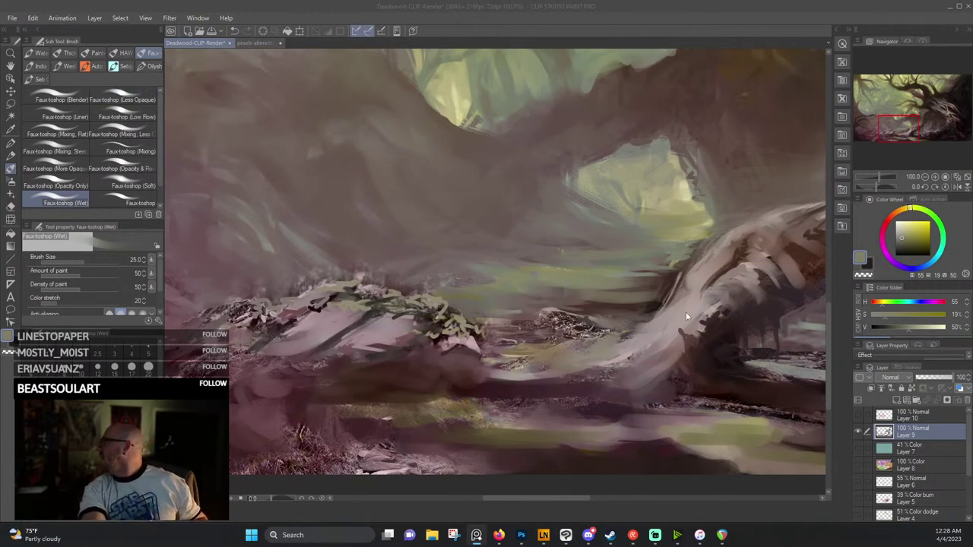
scroll(686, 316, "down", 3)
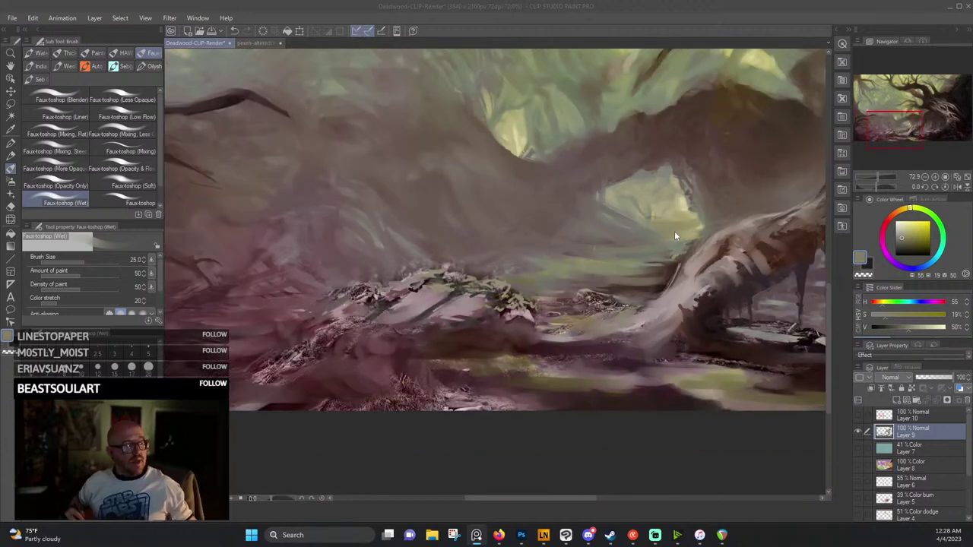
left_click(568, 237)
Reduce the brush size to 12 and blend the far water's edge with sampled olive and gray-brown tones.
left_click(573, 260, "alt")
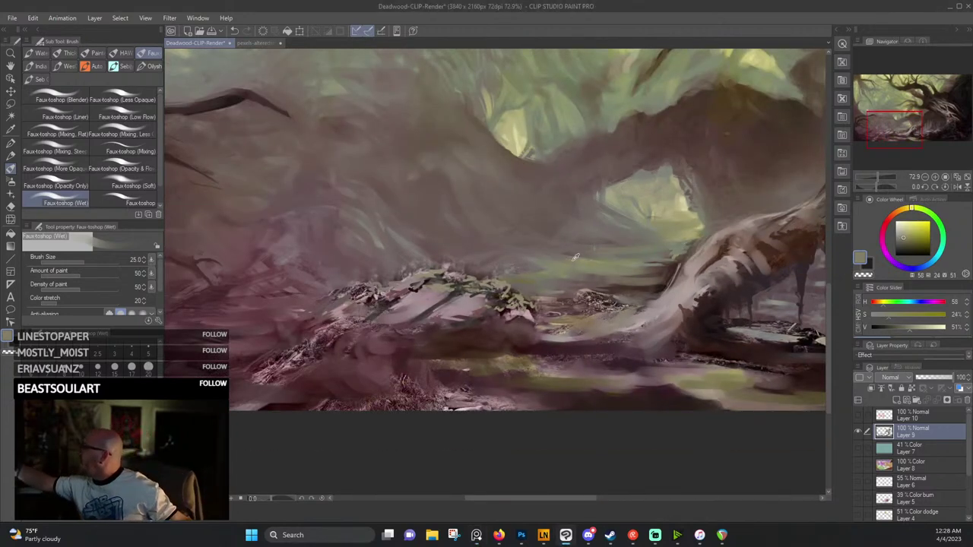
key("bracketleft")
key("bracketleft")
key("bracketleft")
key("bracketleft")
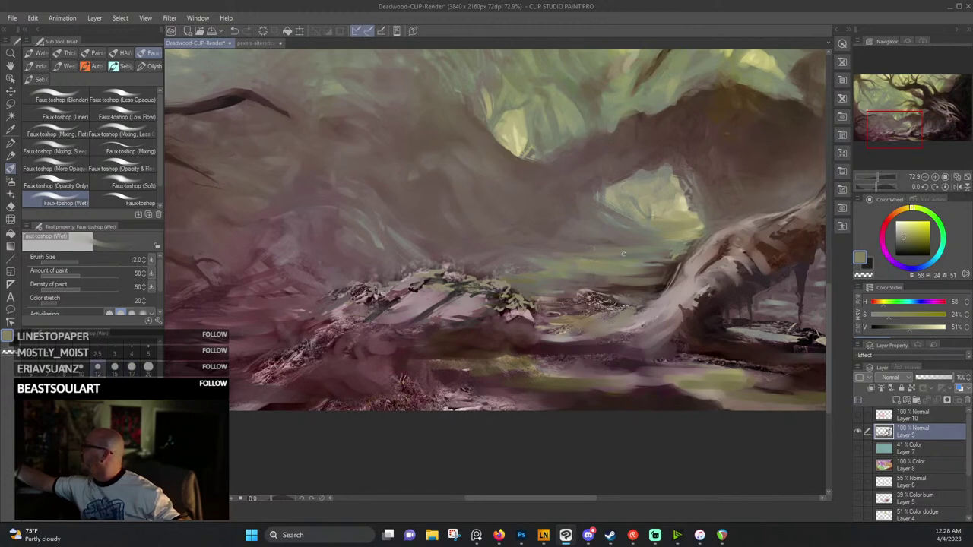
left_click(541, 255, "alt")
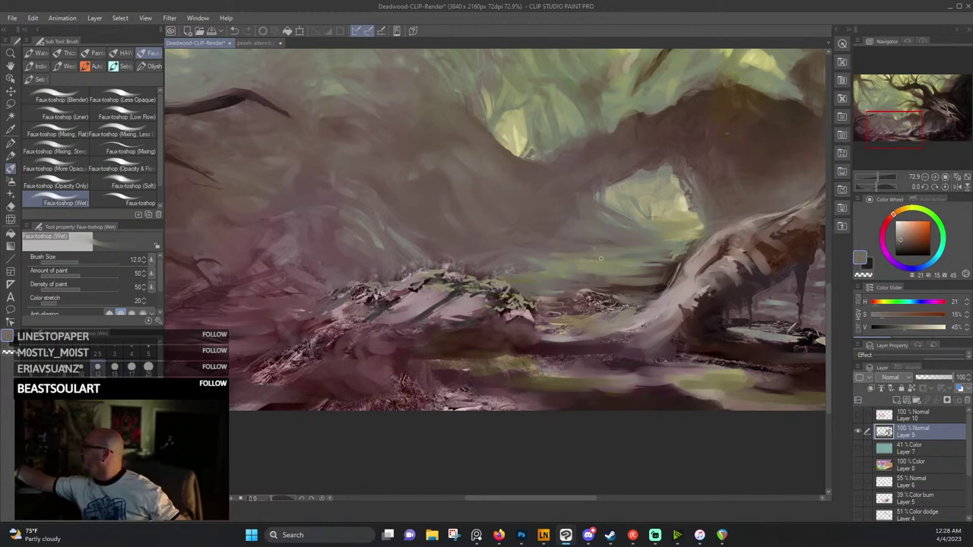
left_click(628, 248, "alt")
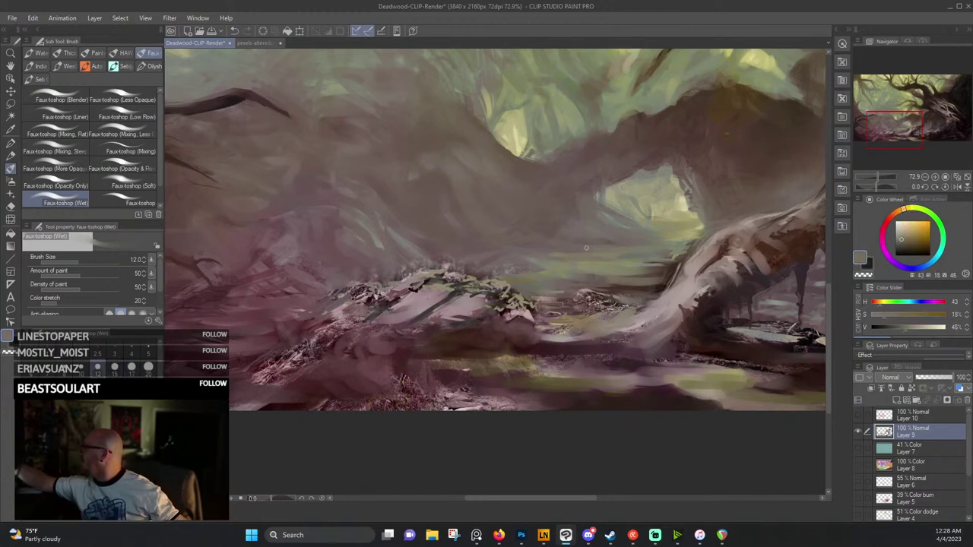
Refine the bright gap under the root arch and its lower edge with sampled gray, pale-yellow and olive-yellow tones.
left_click(667, 237, "alt")
left_click(643, 222, "alt")
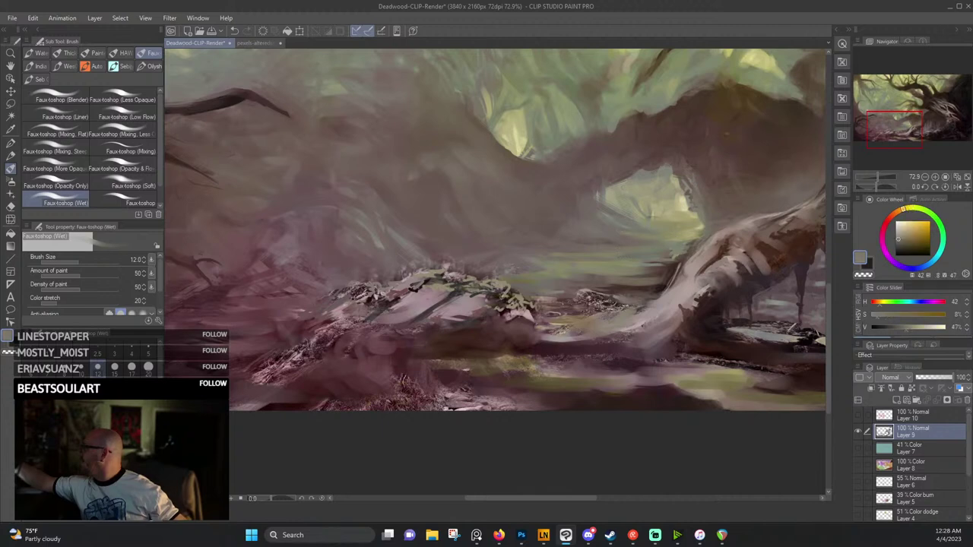
left_click(634, 215, "alt")
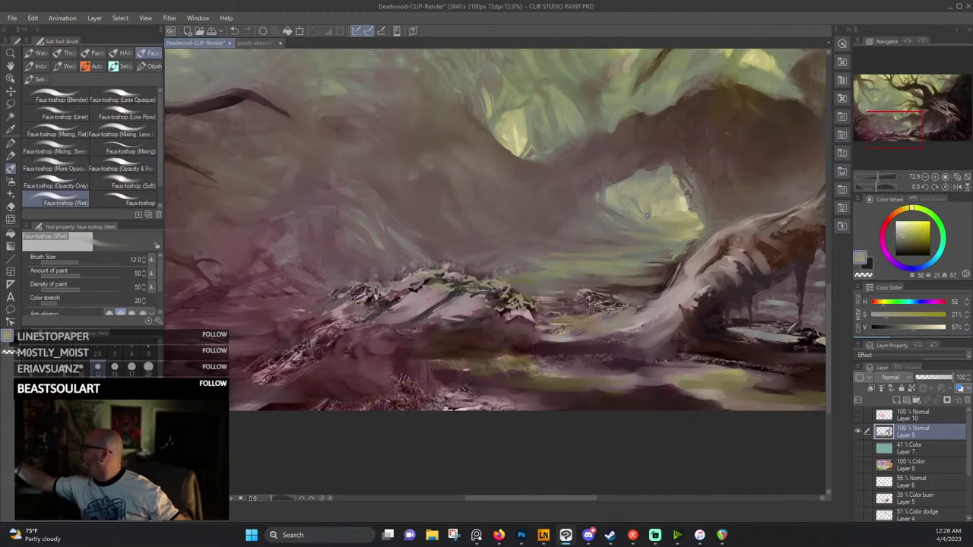
left_click(694, 205, "alt")
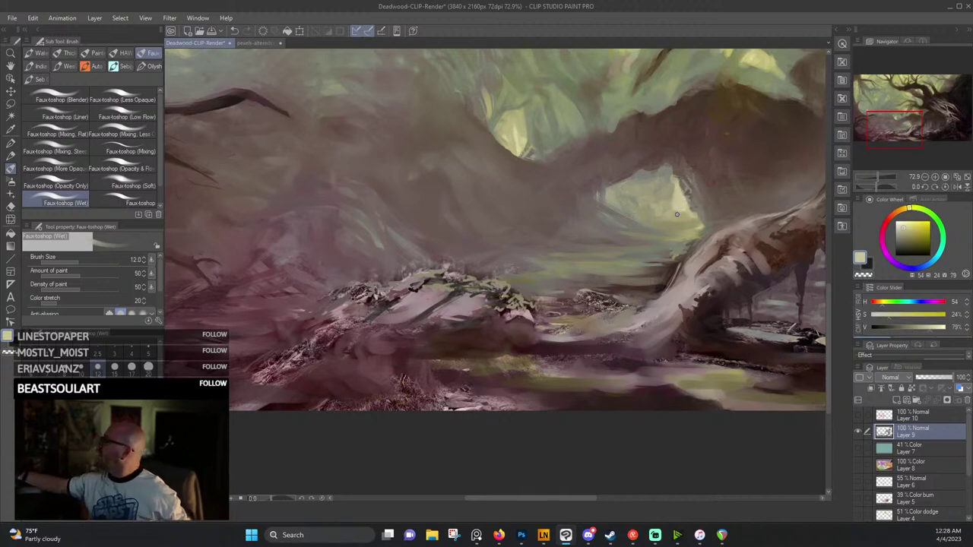
left_click(678, 211, "alt")
left_click(686, 215, "alt")
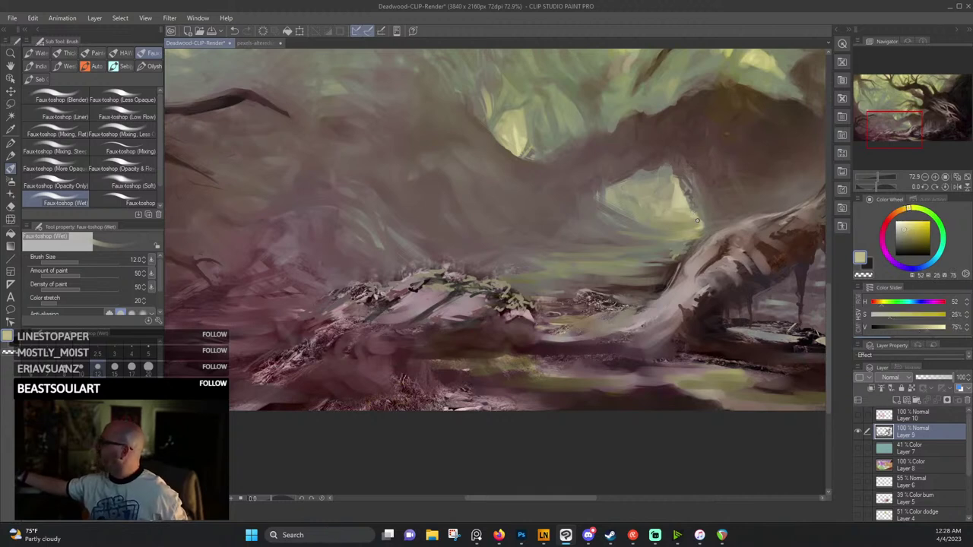
left_click(696, 223, "alt")
left_click(694, 222, "alt")
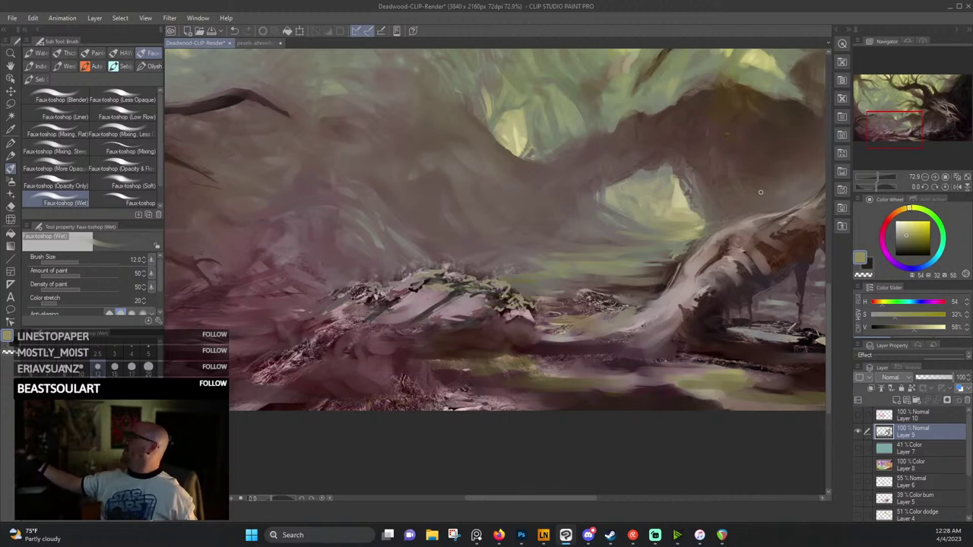
Soften the far rim and lower mist of the bright gap with sampled gray-green, gray-brown and pale-yellow tones.
left_click(620, 222, "alt")
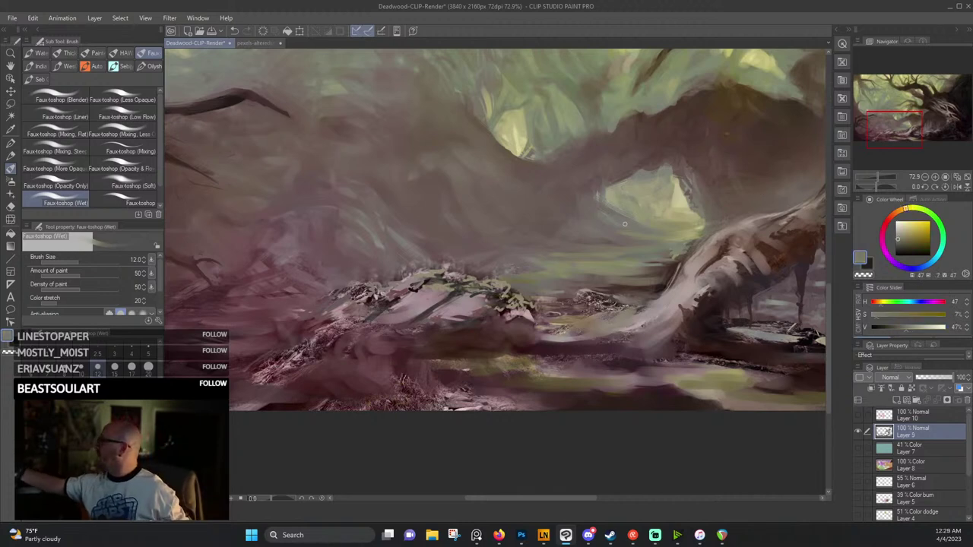
left_click(610, 219, "alt")
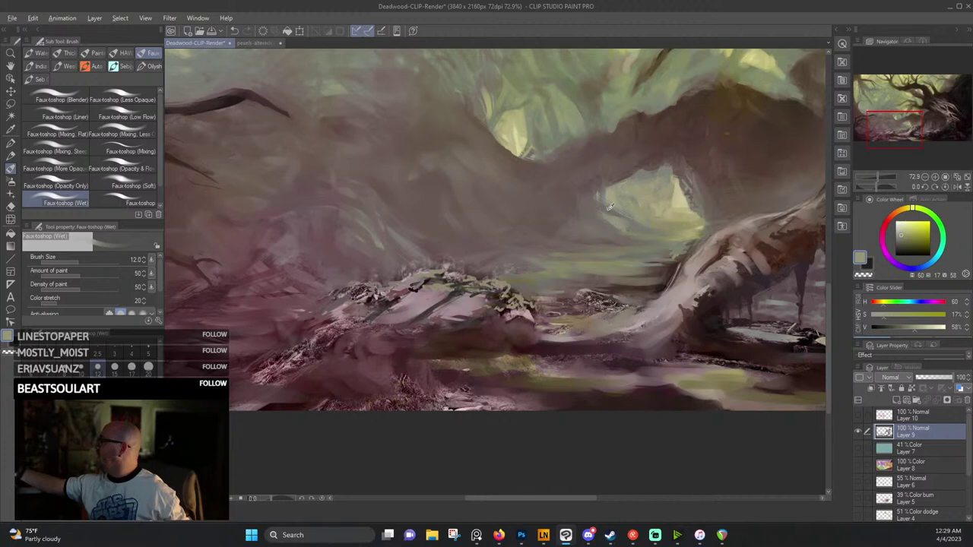
left_click(626, 224, "alt")
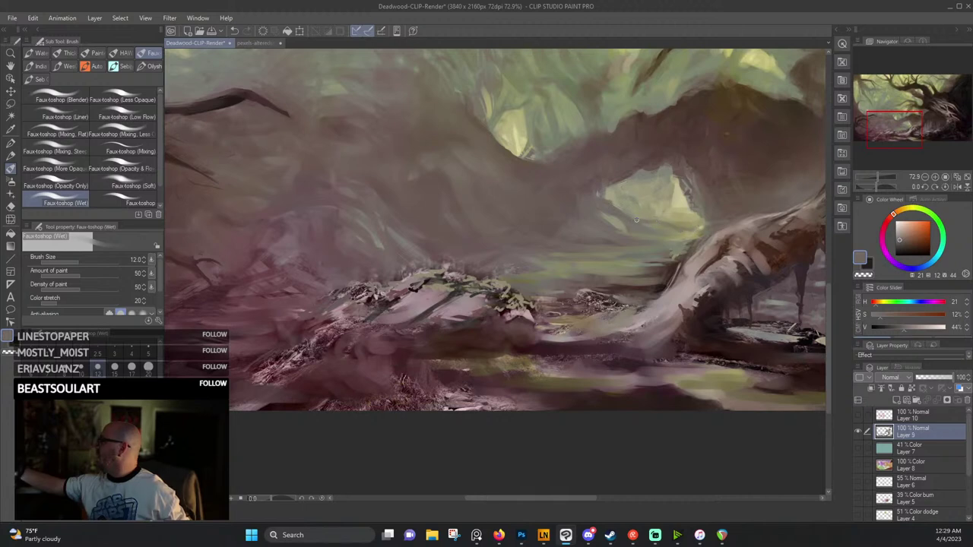
left_click(612, 216, "alt")
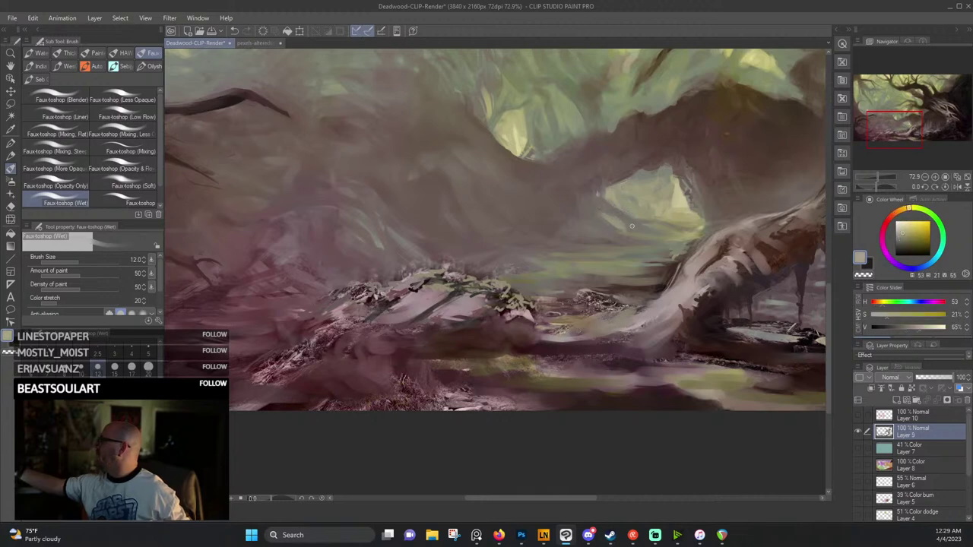
left_click(672, 211, "alt")
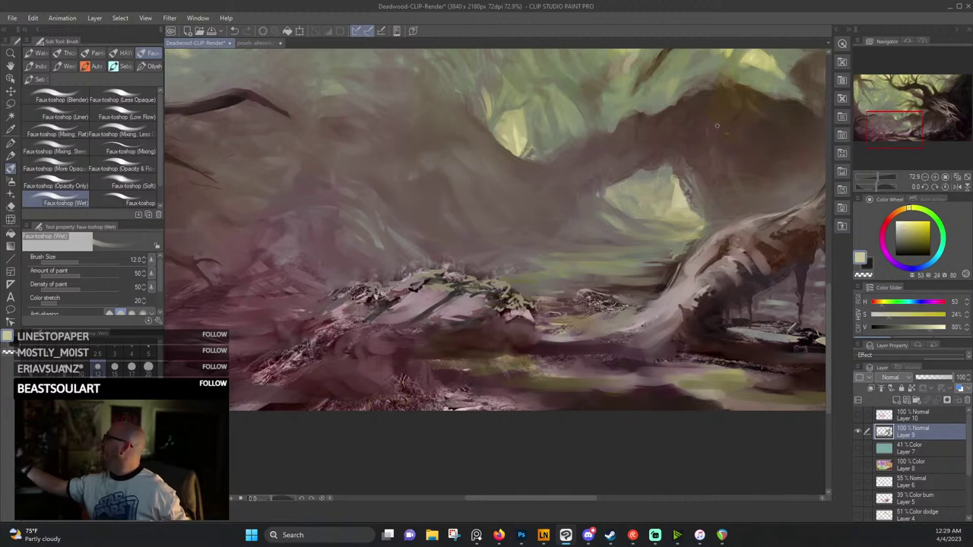
Rework the glowing yellow patches around the thin branch above the root arch with sampled yellow and olive tones.
left_click_drag(715, 126, 656, 171)
left_click(694, 97, "alt")
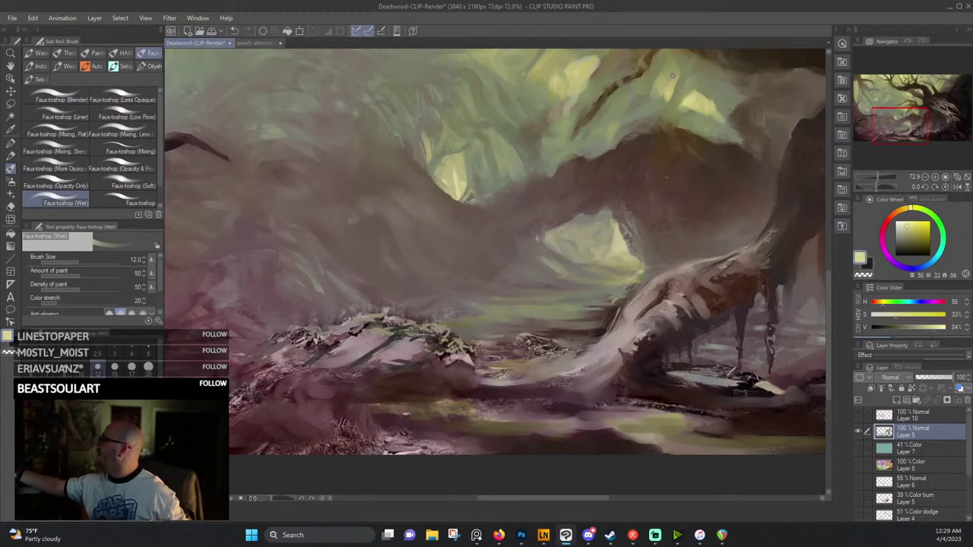
left_click(676, 69, "alt")
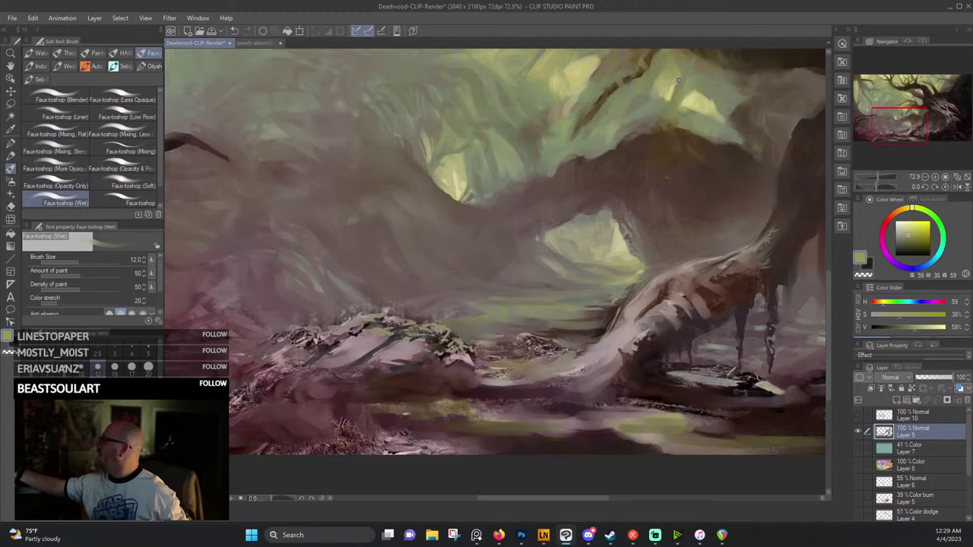
left_click_drag(666, 118, 702, 165)
left_click(631, 108, "alt")
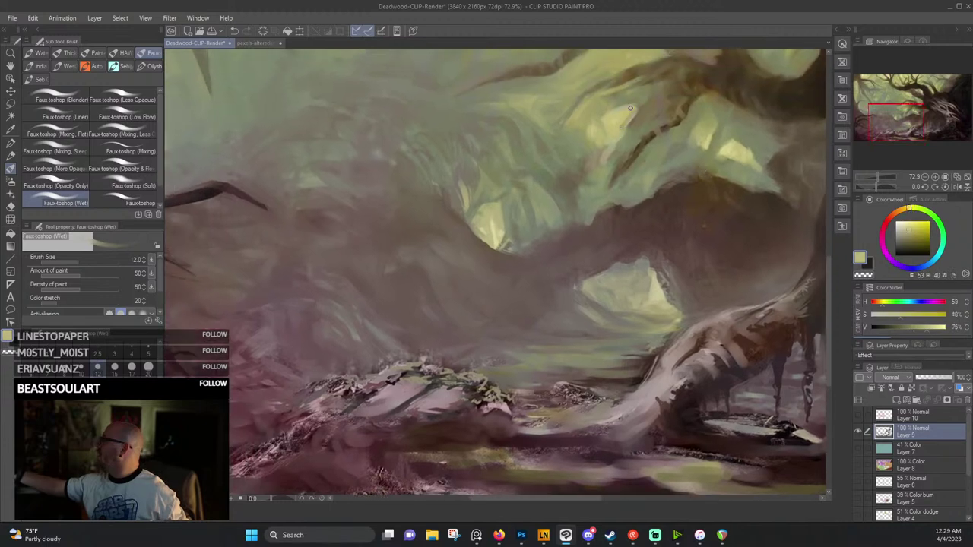
left_click(636, 112, "alt")
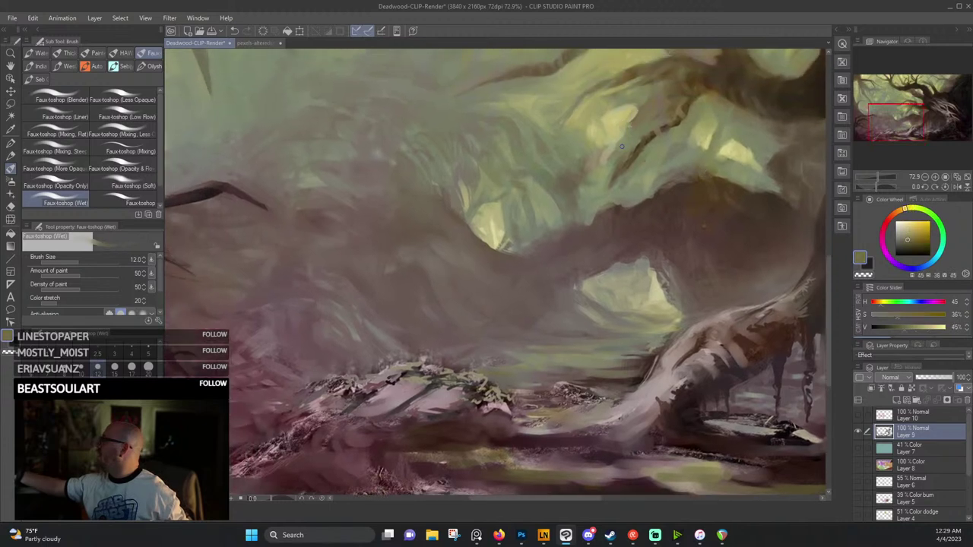
Blend the mist just below the glowing patch beside the thin branch with sampled olive-green and beige tones.
mouse_move(608, 166)
left_mouse_down()
mouse_move(597, 175)
mouse_move(600, 166)
left_mouse_up()
left_click(593, 174, "alt")
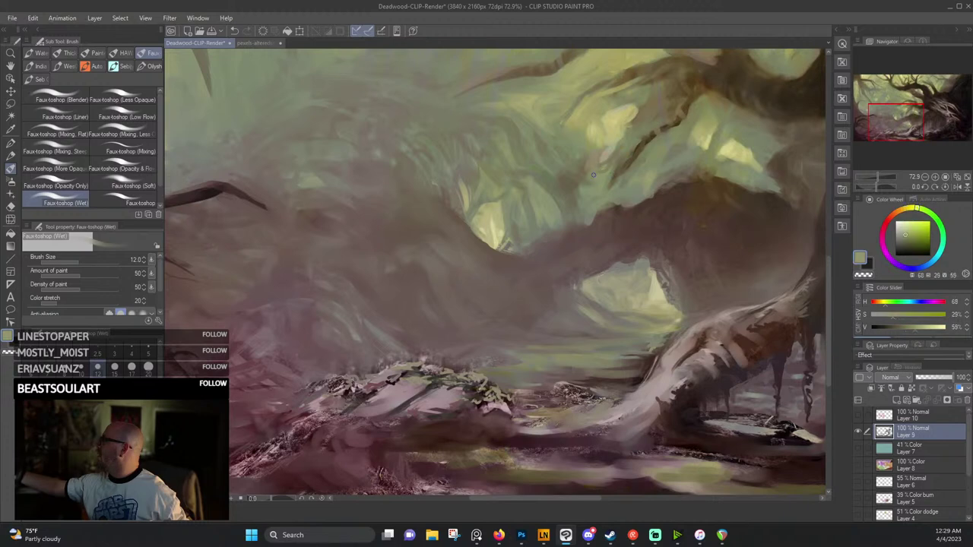
left_click(607, 155, "alt")
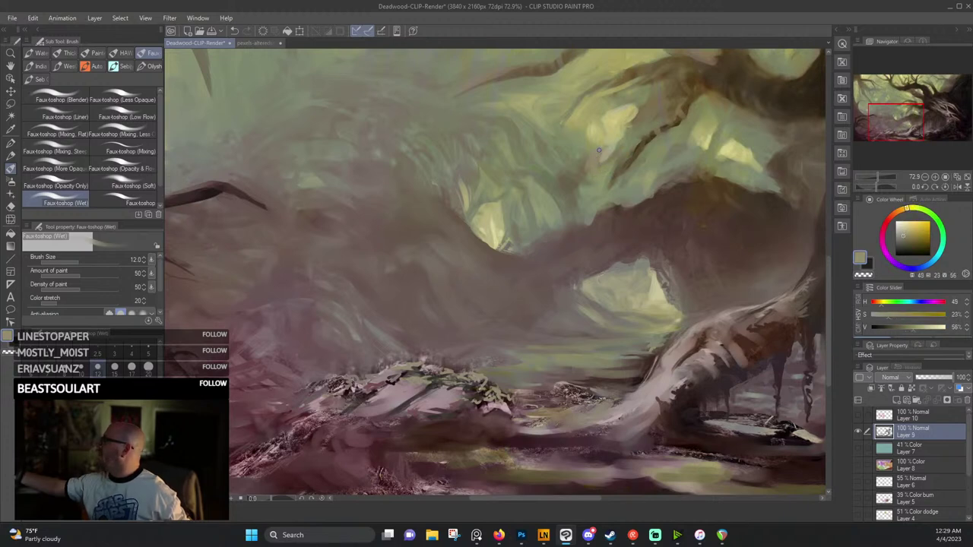
left_click(589, 155, "alt")
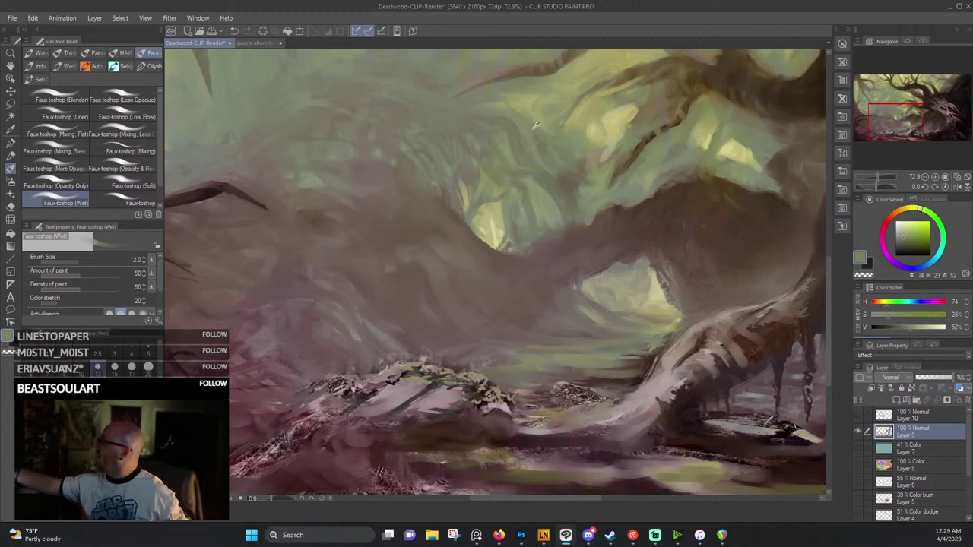
Paint the green mist between the upper glow and the small bright opening with sampled yellow-green tones.
left_click(504, 103, "alt")
left_click(566, 114, "alt")
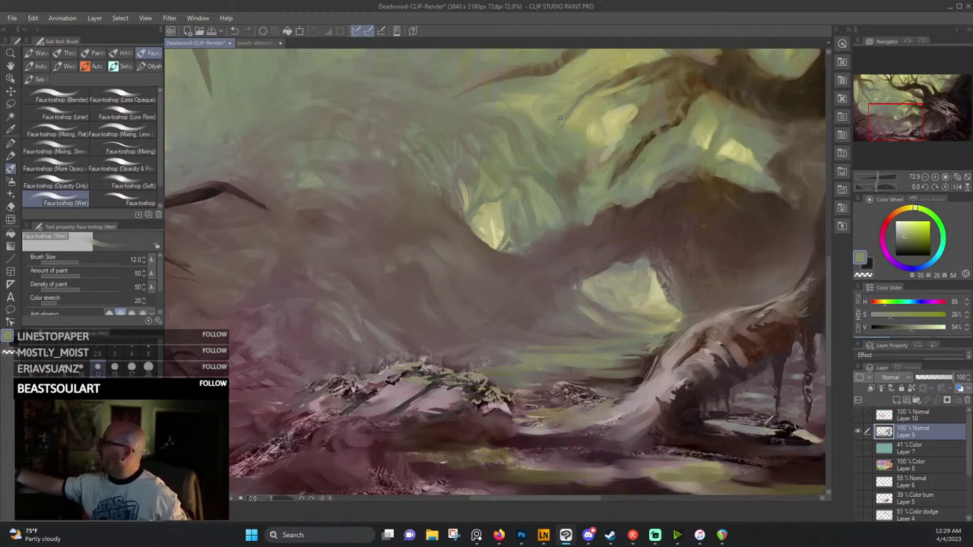
left_click(524, 198, "alt")
left_click(519, 196, "alt")
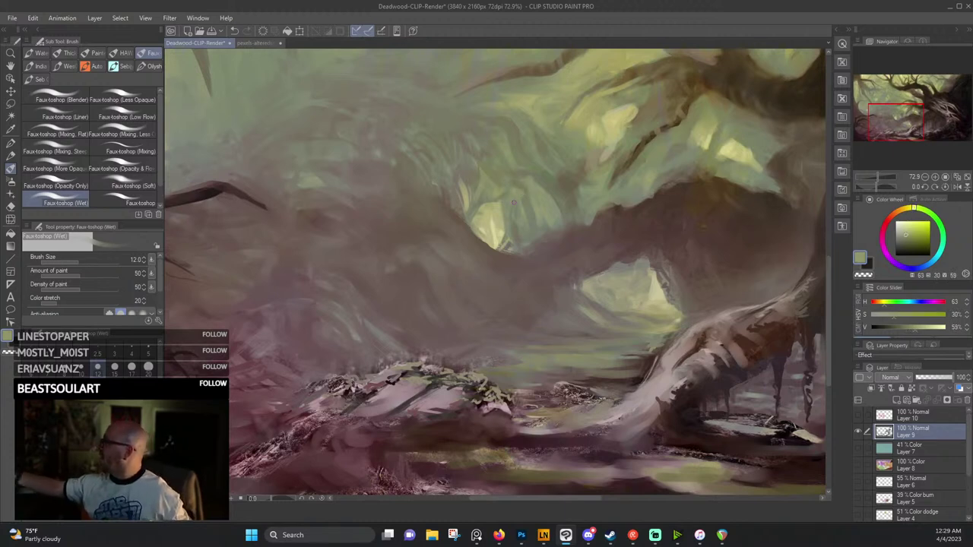
Refine the small bright opening above the misty slope with sampled olive-green and pale-yellow tones.
left_click(513, 200, "alt")
left_click(504, 230, "alt")
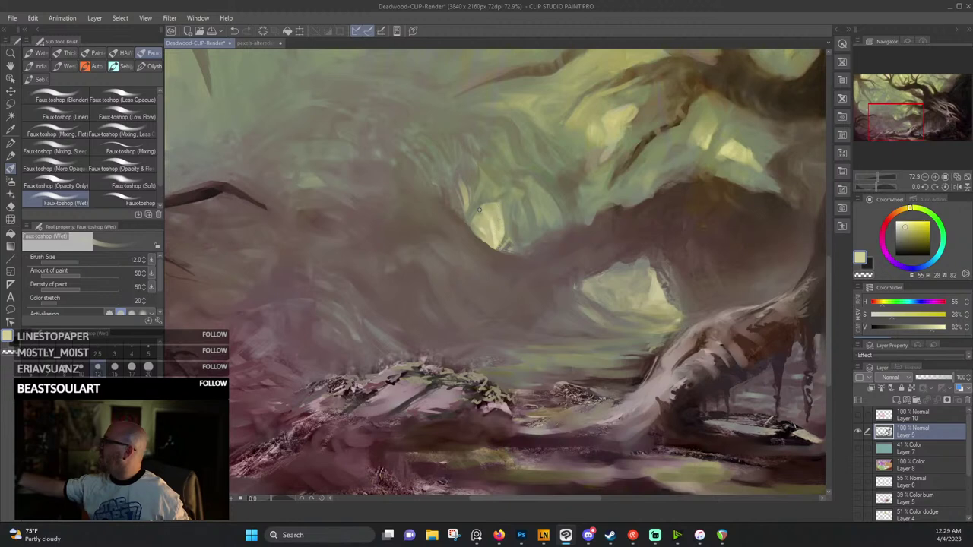
left_click(496, 235, "alt")
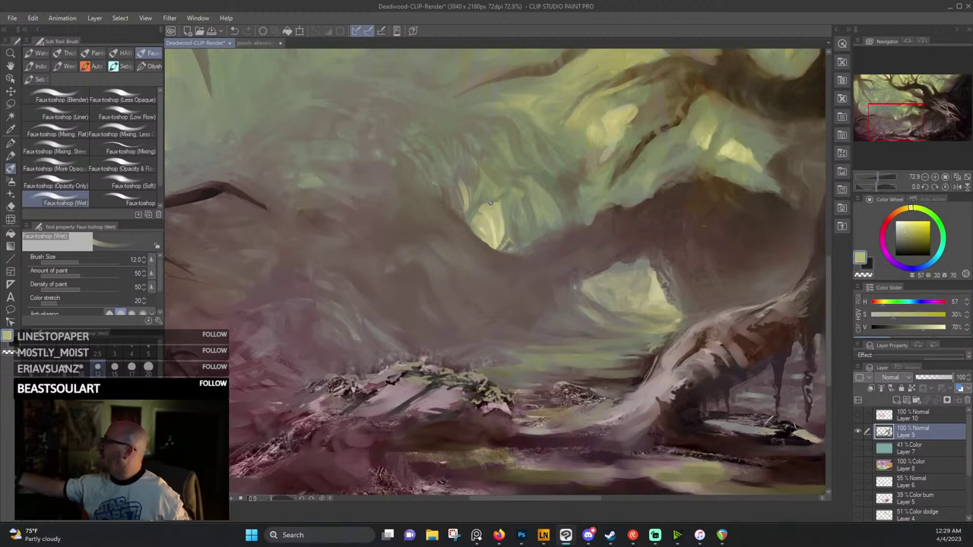
Soften the upper rim and lower edge of the bright gap under the root arch with sampled brown and gray-olive tones.
left_click(639, 264, "alt")
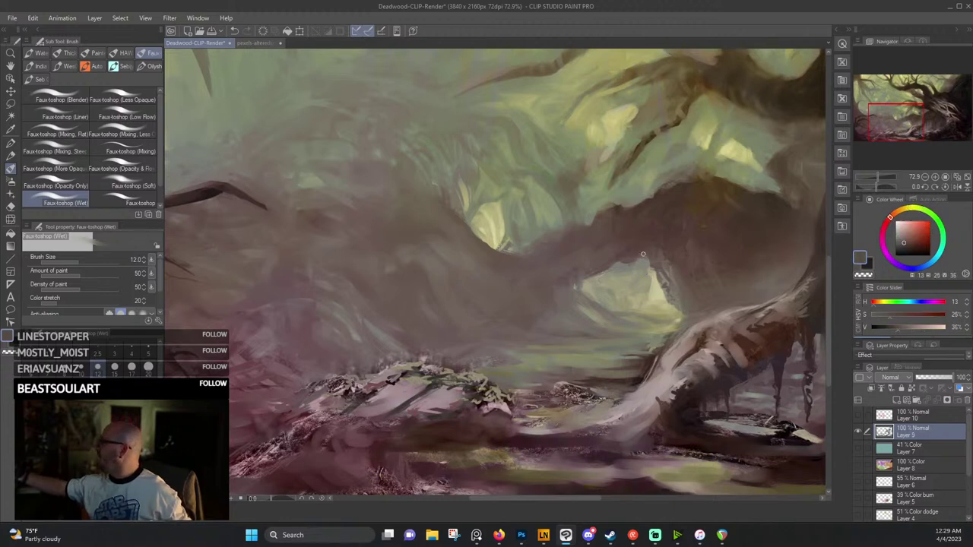
left_click(640, 259, "alt")
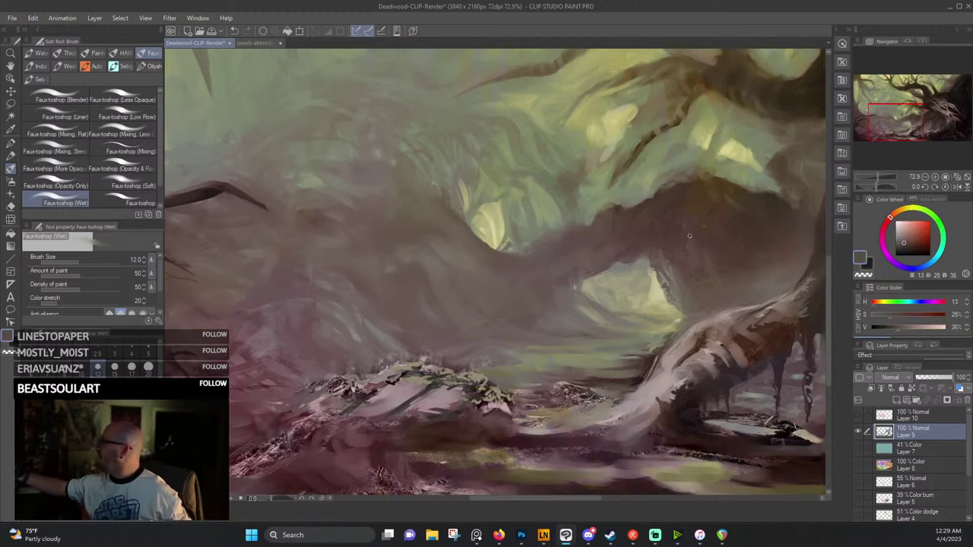
left_click(587, 302, "alt")
left_click(578, 306, "alt")
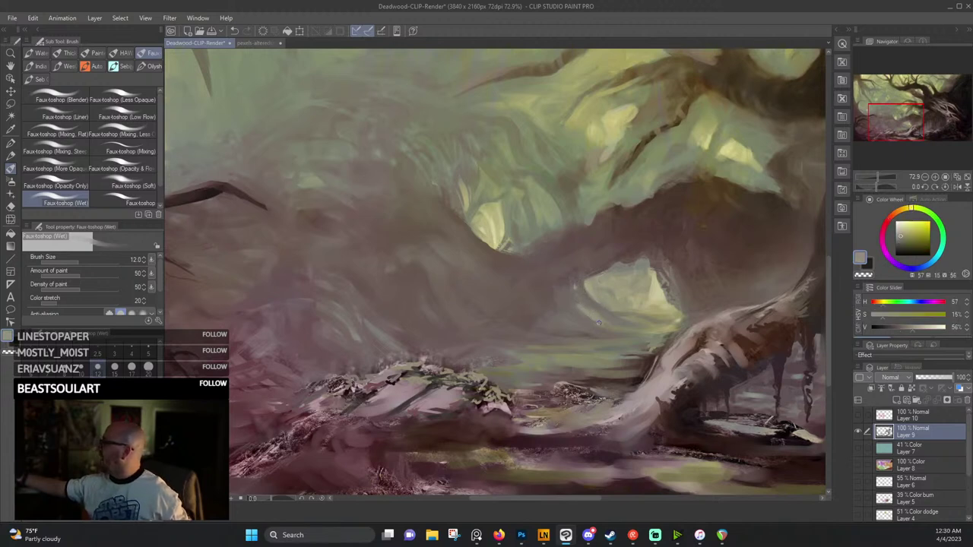
Blend the water's far edge below the bright gap and the adjoining rocky bank with sampled olive, gray-green and muted red tones.
left_click(598, 323, "alt")
left_click(588, 342, "alt")
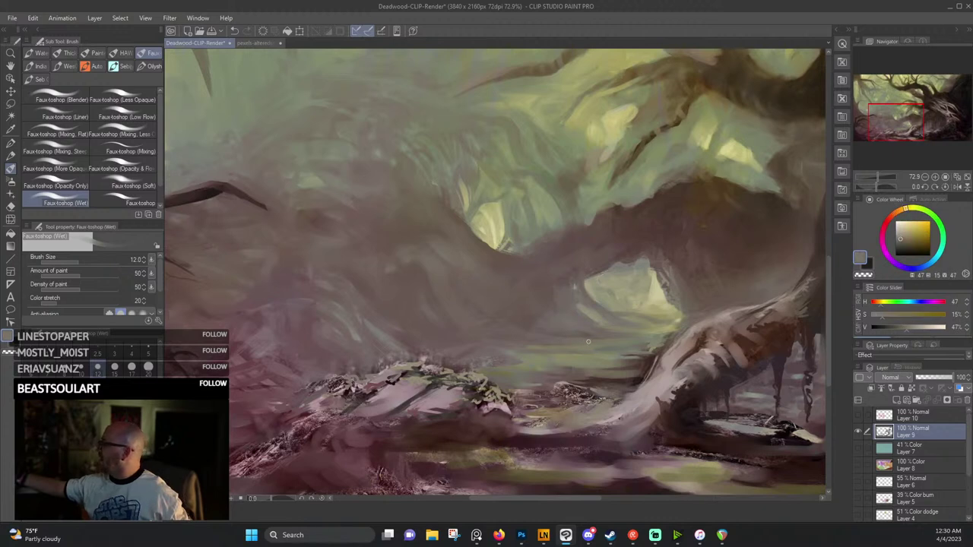
left_click(531, 350, "alt")
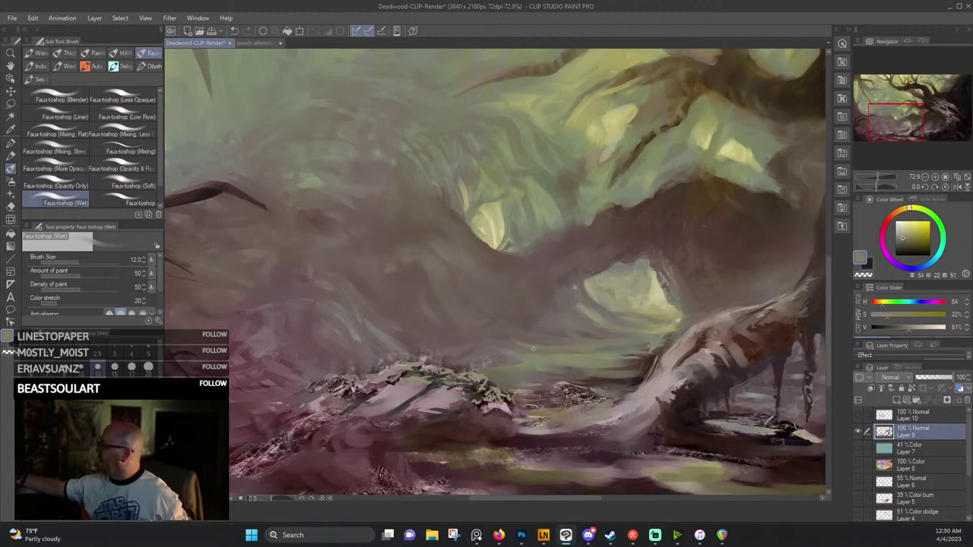
left_click(532, 352, "alt")
left_click(500, 368, "alt")
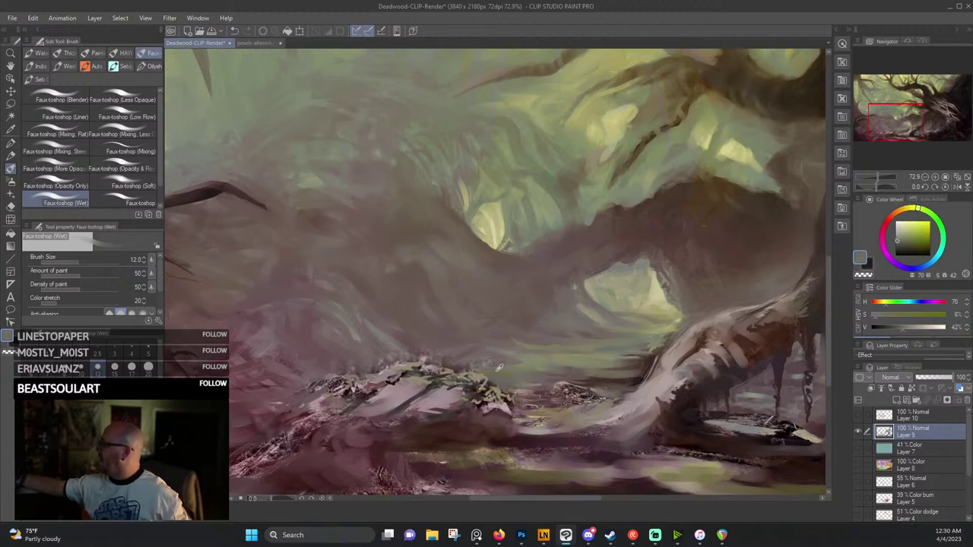
left_click(454, 401, "alt")
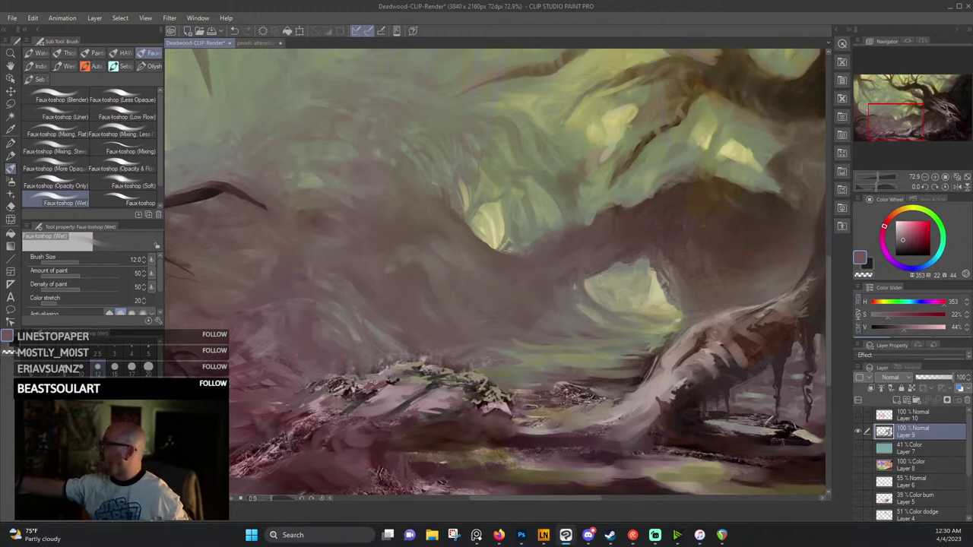
Paint sampled mauve and warm brown tones with the Faux-toshop (Wet) brush to blend the misty mound above the rocks.
left_click(363, 367, "alt")
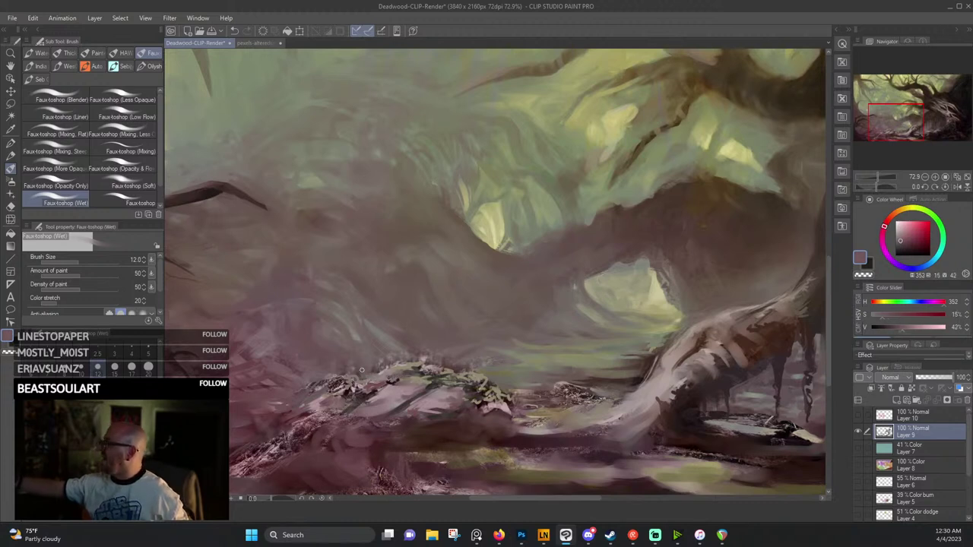
left_click(458, 348, "alt")
left_click(422, 272, "alt")
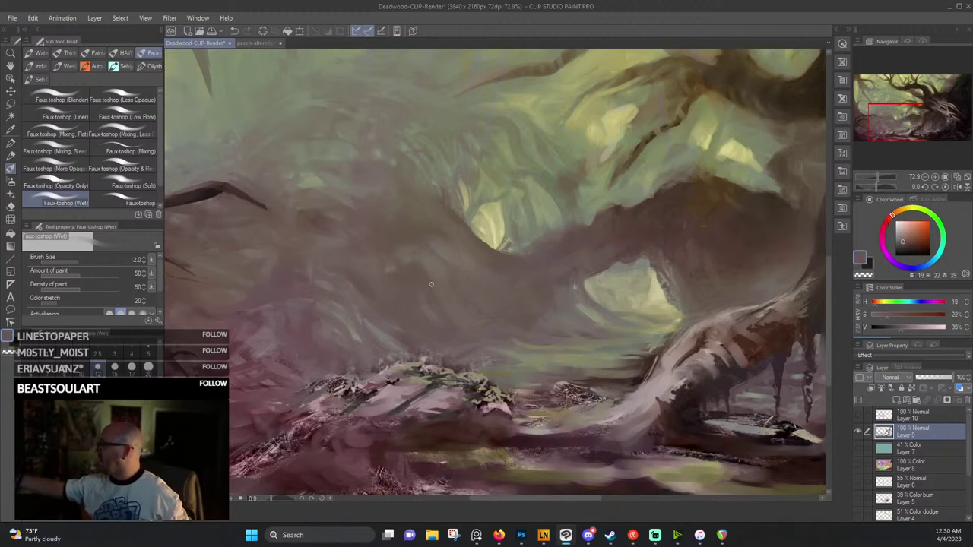
left_click(424, 277, "alt")
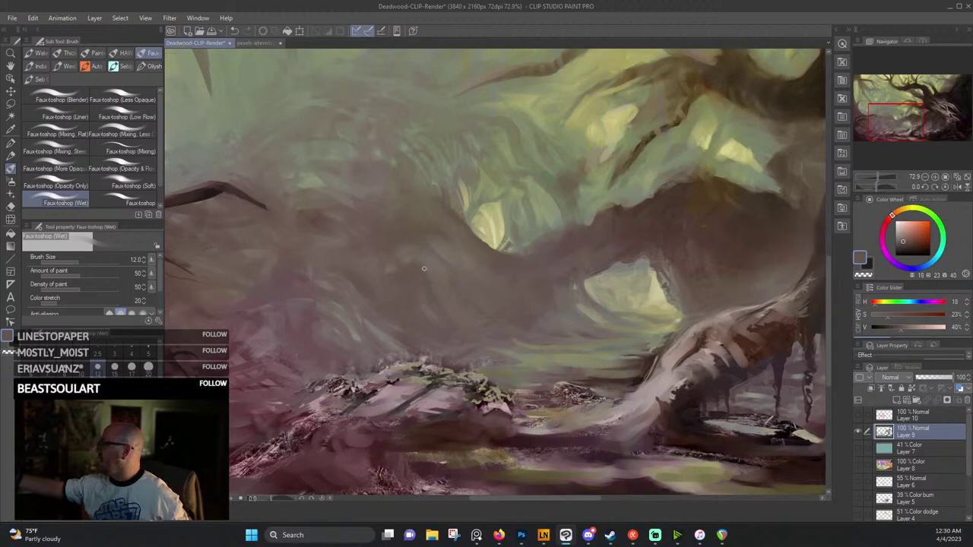
left_click(456, 231, "alt")
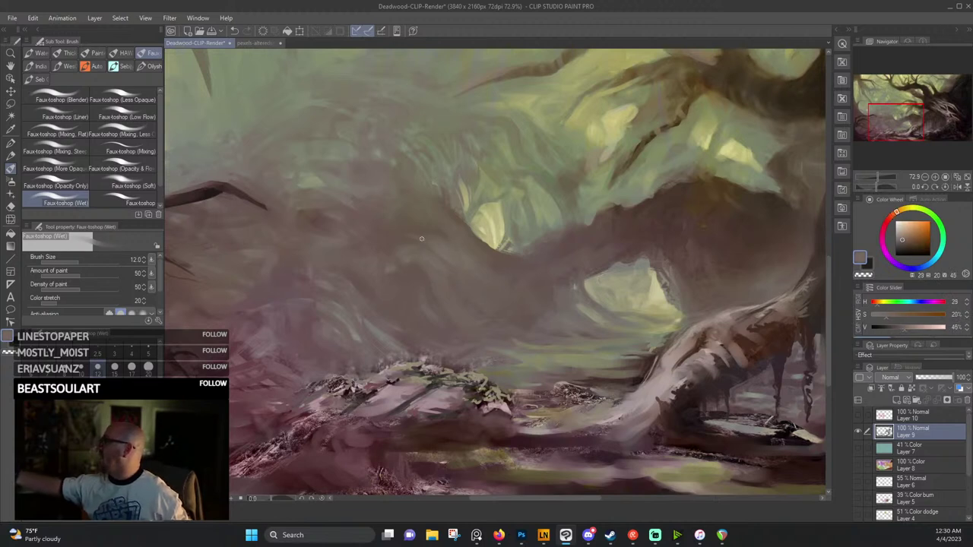
left_click(447, 236, "alt")
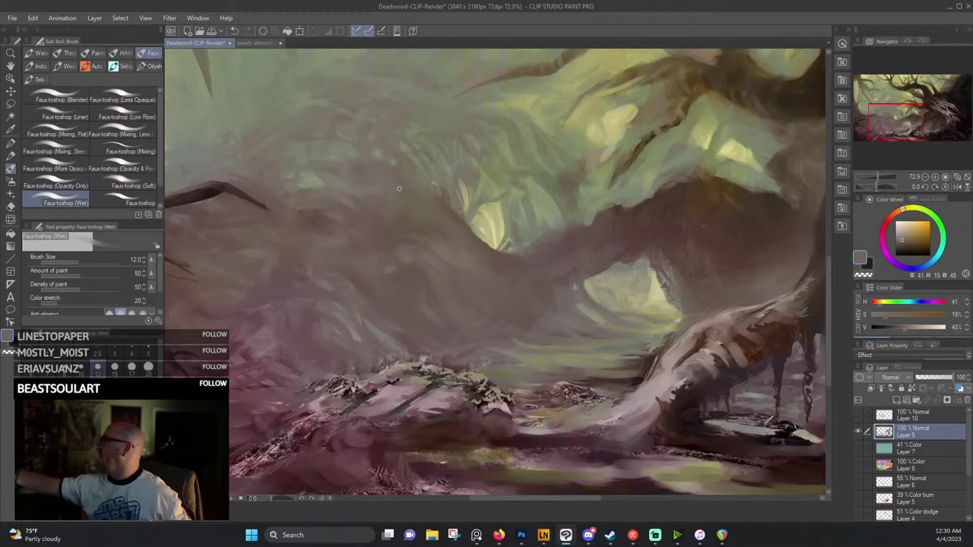
left_click(405, 193, "alt")
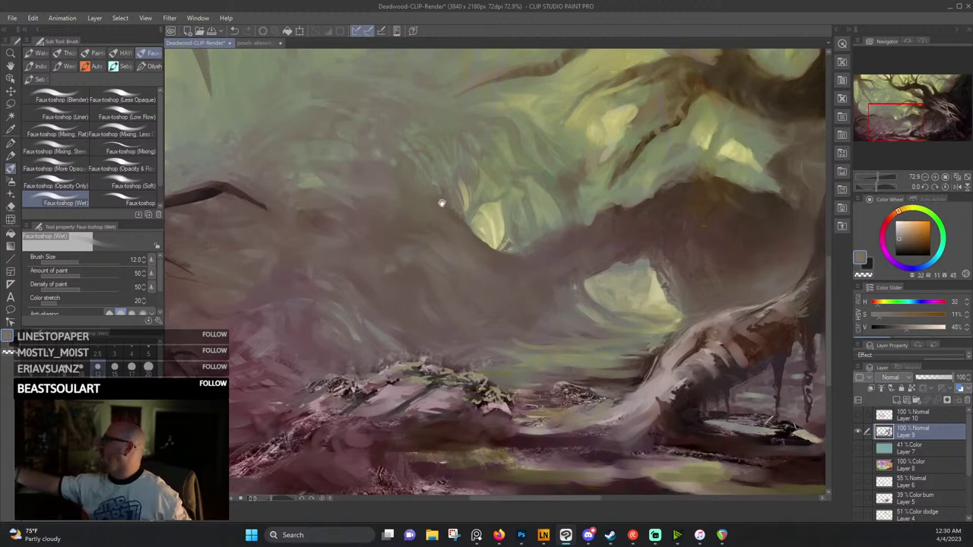
Soften the upper part of the misty mound with sampled grey-olive and brown-grey tones.
left_click_drag(441, 202, 527, 256)
left_click(474, 246, "alt")
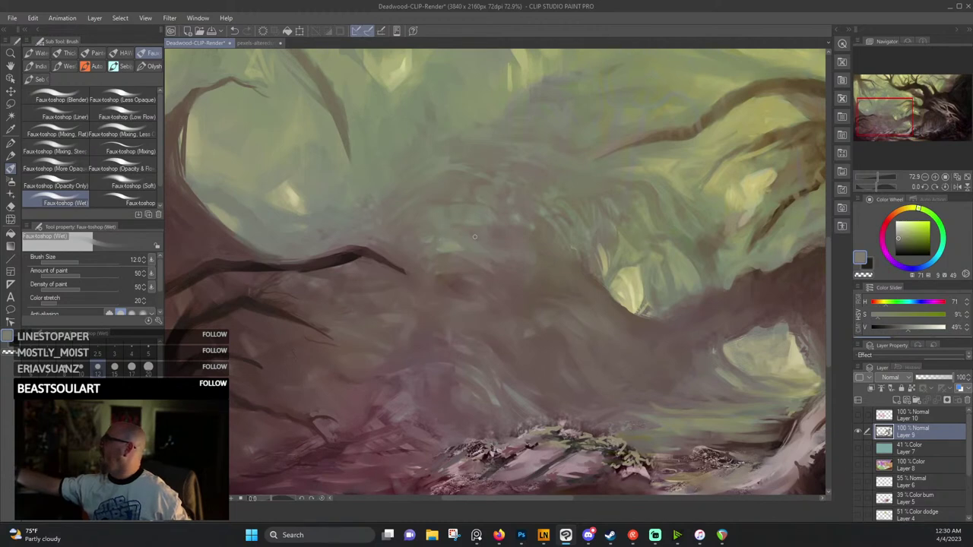
left_click(450, 225, "alt")
left_click(461, 214, "alt")
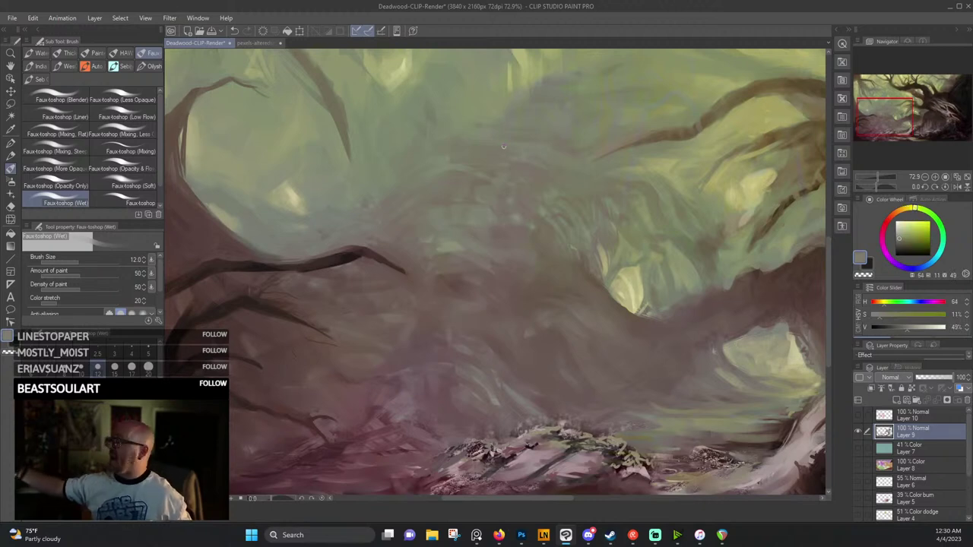
left_click(464, 222, "alt")
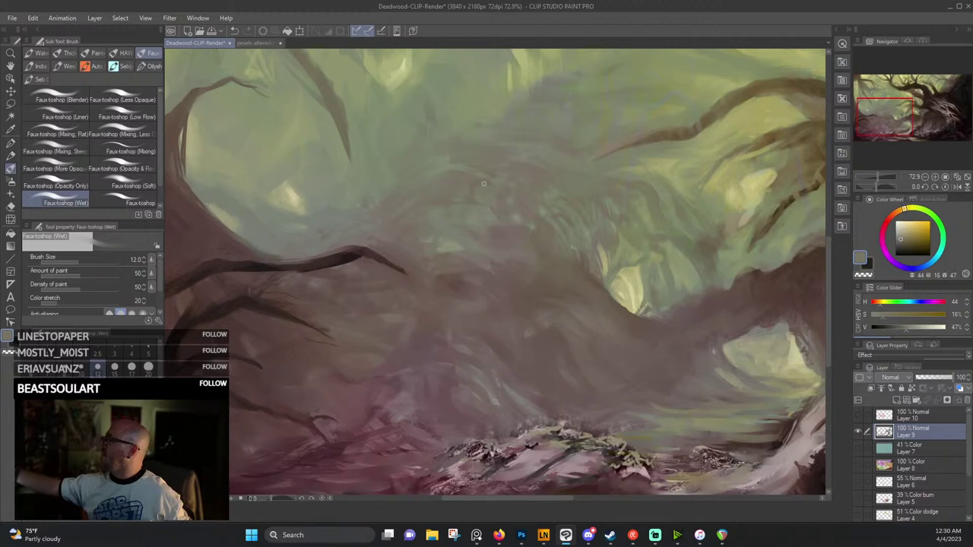
left_click(493, 194, "alt")
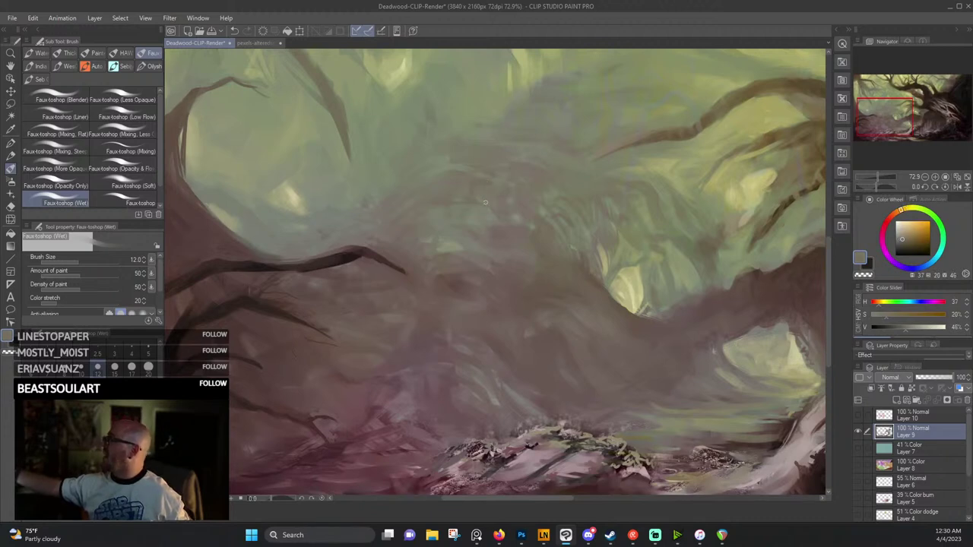
left_click(472, 197, "alt")
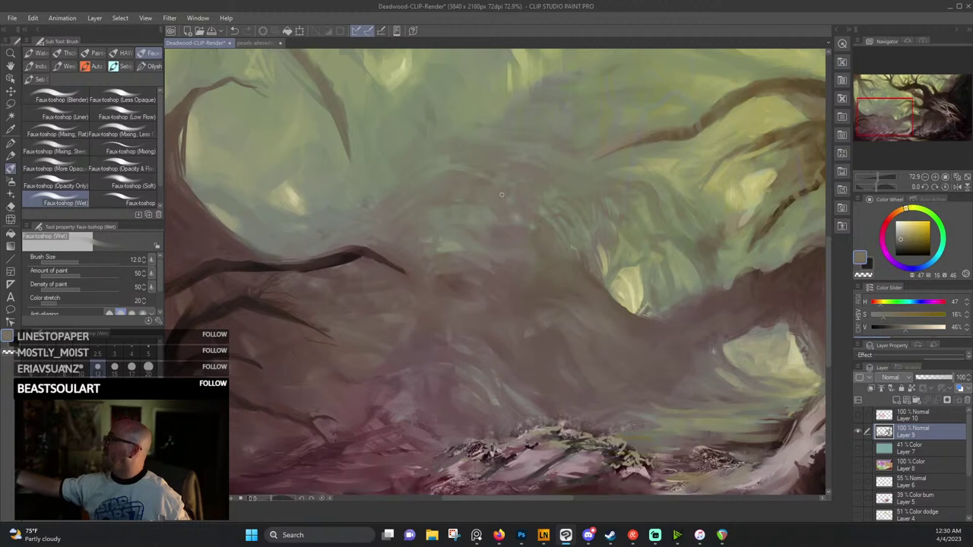
left_click(503, 196, "alt")
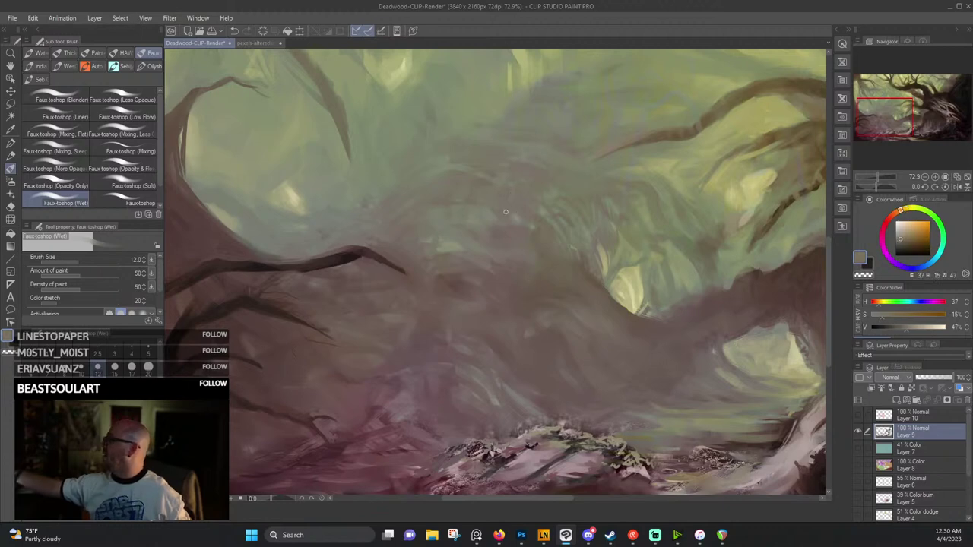
left_click(468, 200, "alt")
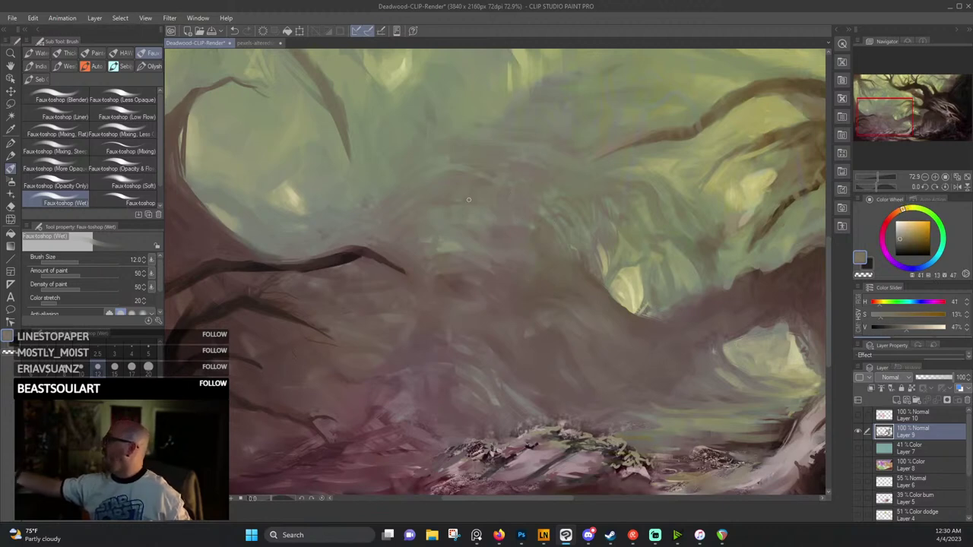
Blend sampled olive-grey and green-grey tones along the mound's crest where it meets the green background.
left_click(541, 223, "alt")
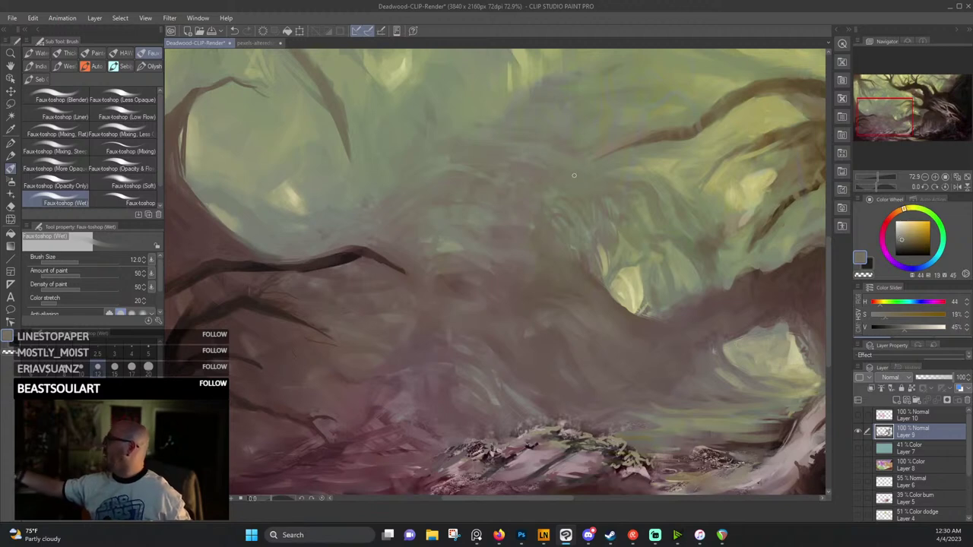
left_click(571, 207, "alt")
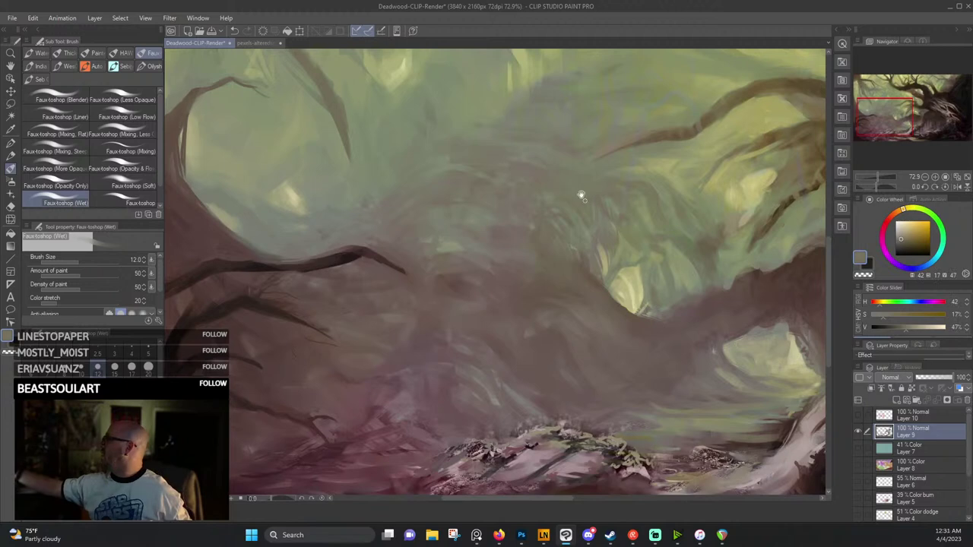
left_click_drag(583, 196, 620, 272)
left_click(511, 183, "alt")
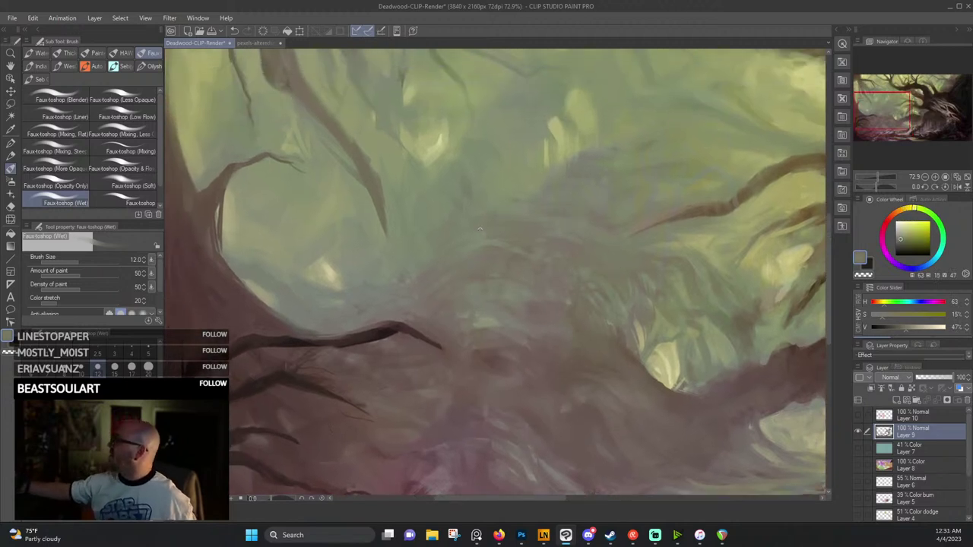
left_click(469, 222, "alt")
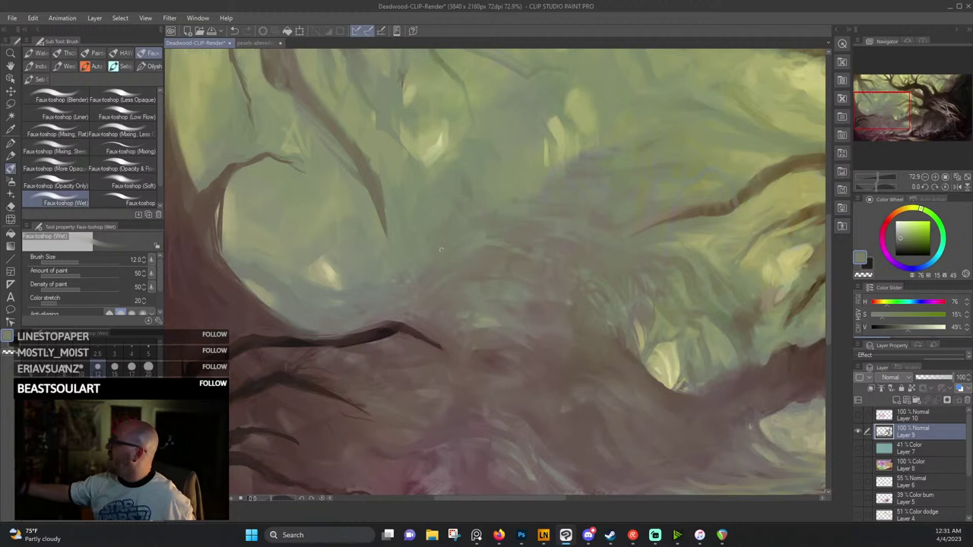
Refine the small glowing light patch beside the curved left trunk with sampled pale yellow tones.
left_click(328, 273, "alt")
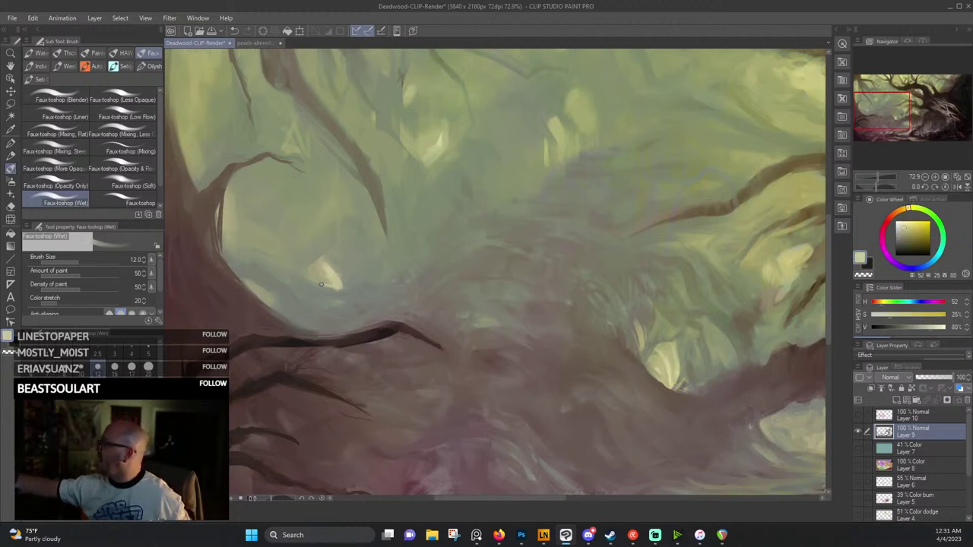
left_click(319, 275, "alt")
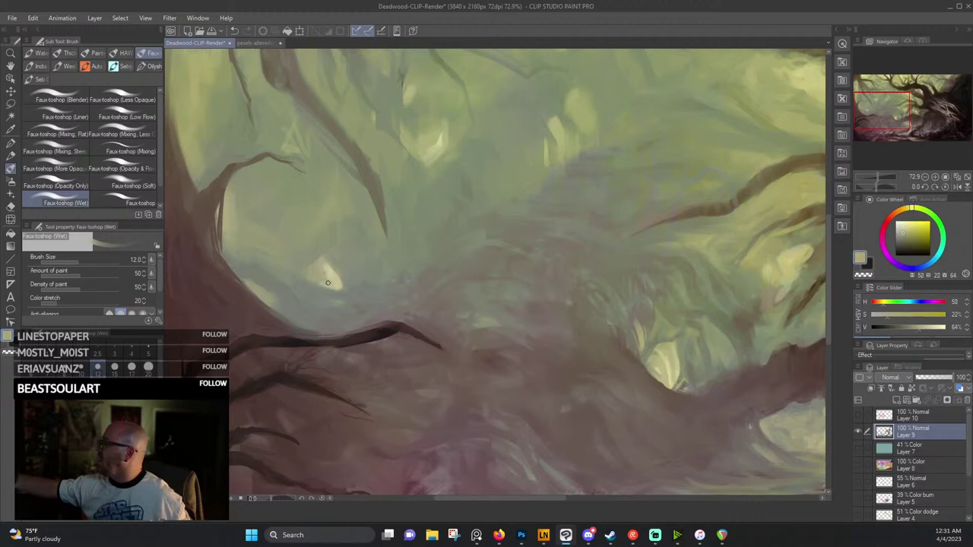
left_click(331, 272, "alt")
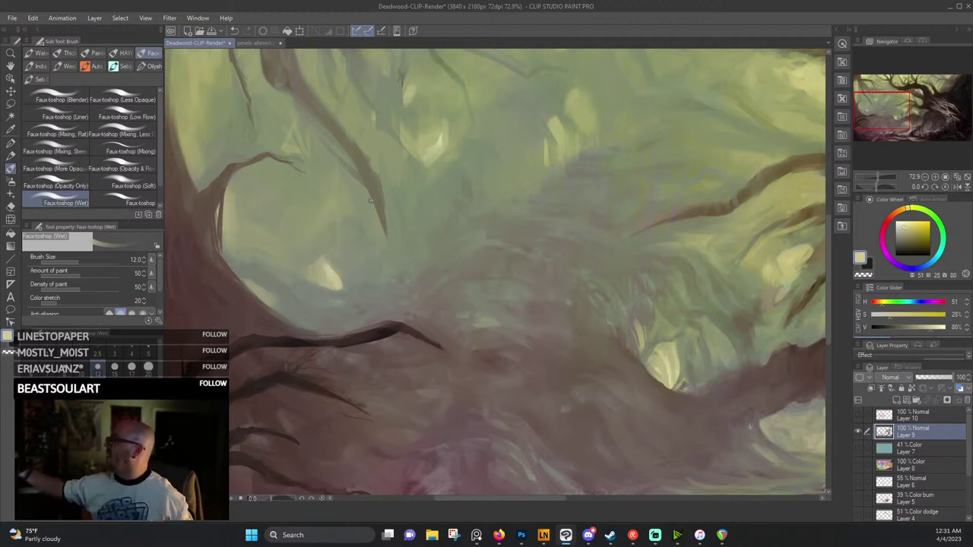
Brighten the background light along the left trunk's curved edge with sampled pale yellow and grey-green.
left_click(266, 291, "alt")
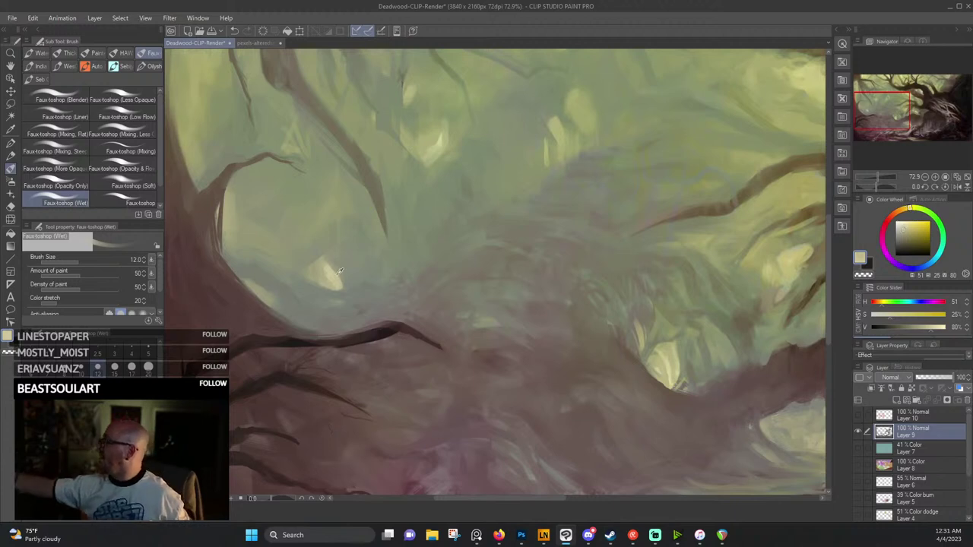
left_click(277, 283, "alt")
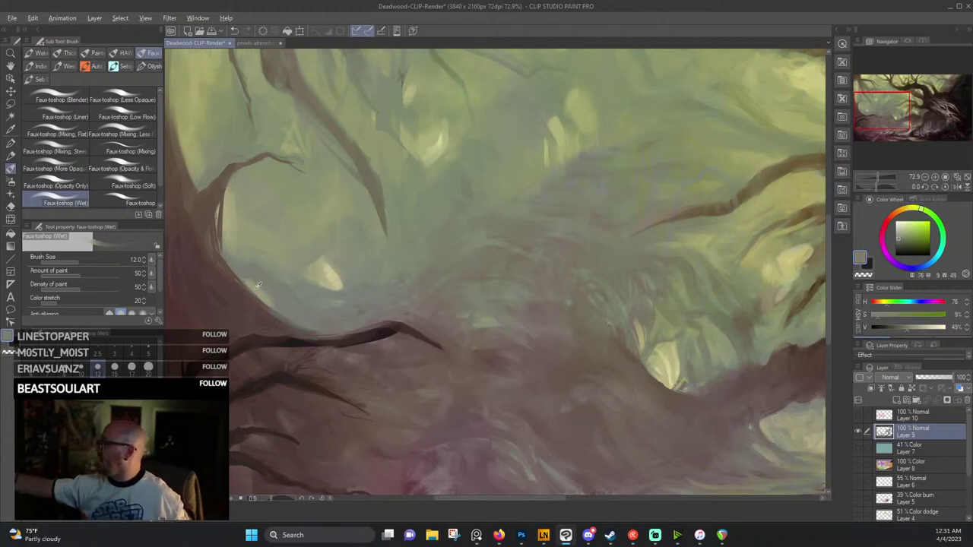
left_click(274, 304, "alt")
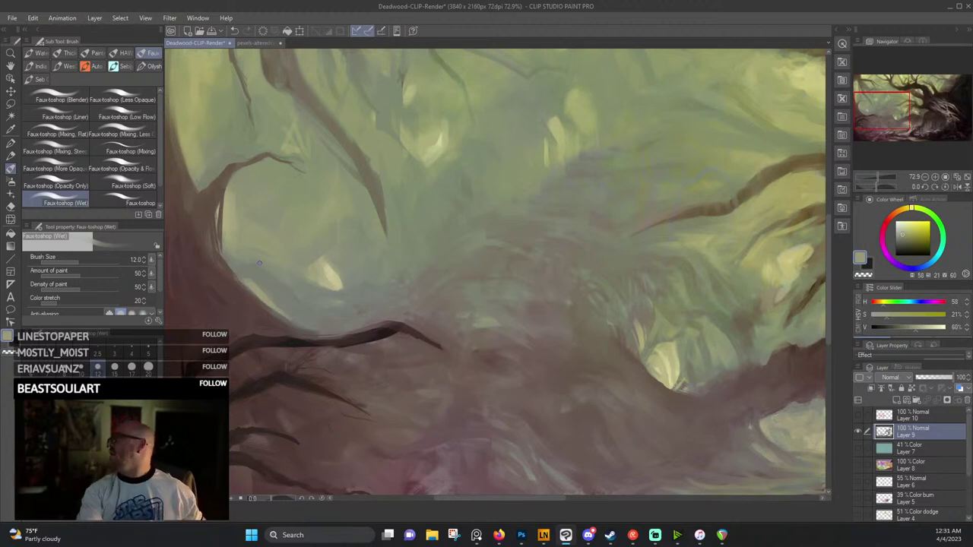
Save the Deadwood-CLIP-Render painting.
left_click(13, 18)
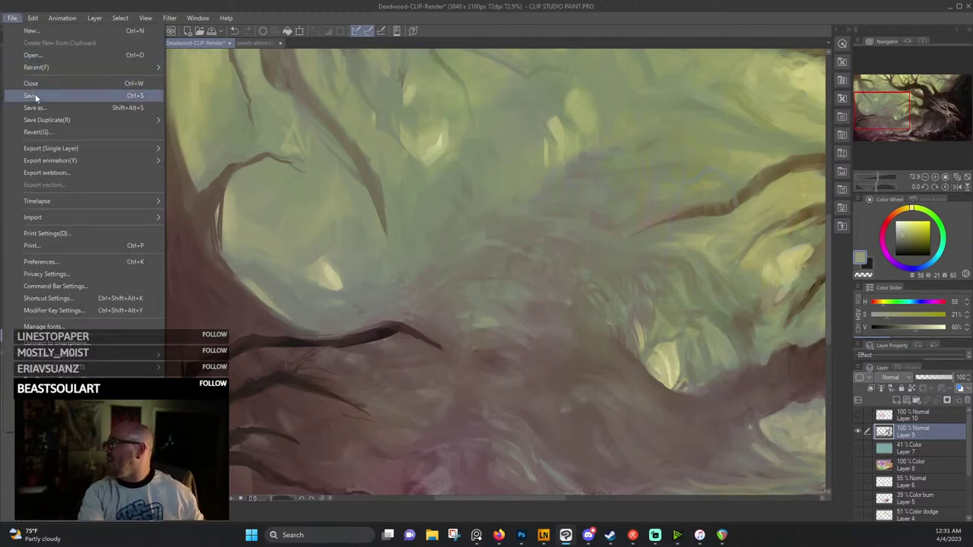
left_click(35, 95)
Touch up the upper edge of the rocky mound in the left foreground with sampled pale pink and muted red-grey tones.
scroll(419, 282, "down", 3)
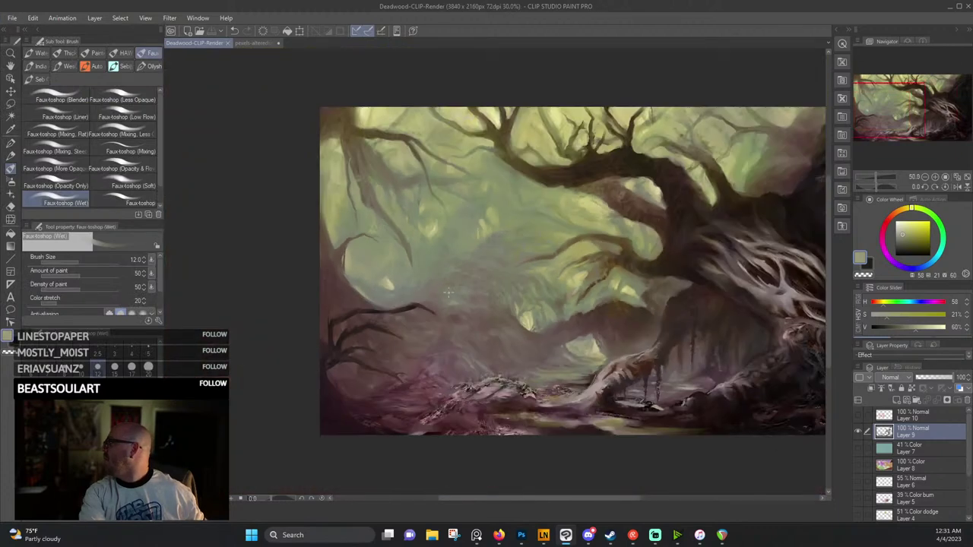
left_click_drag(583, 270, 459, 262)
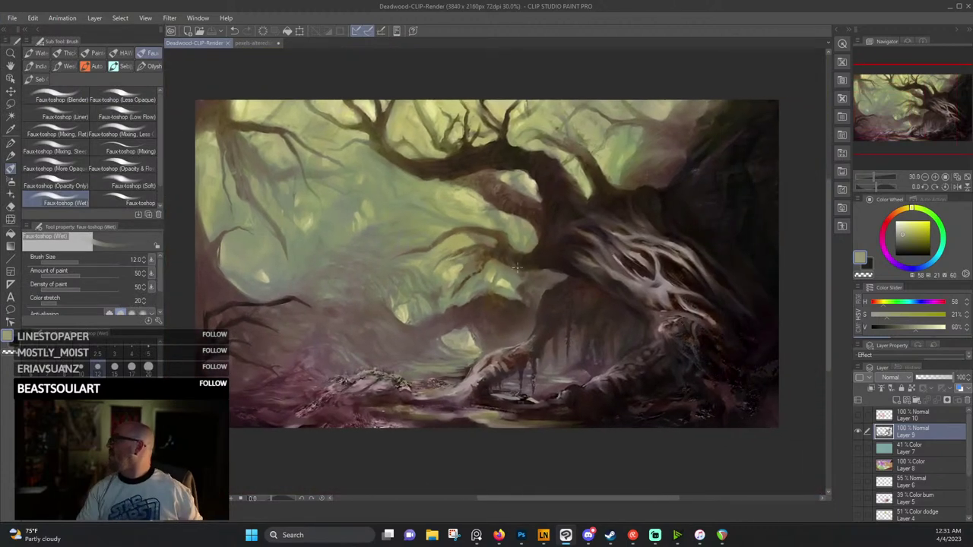
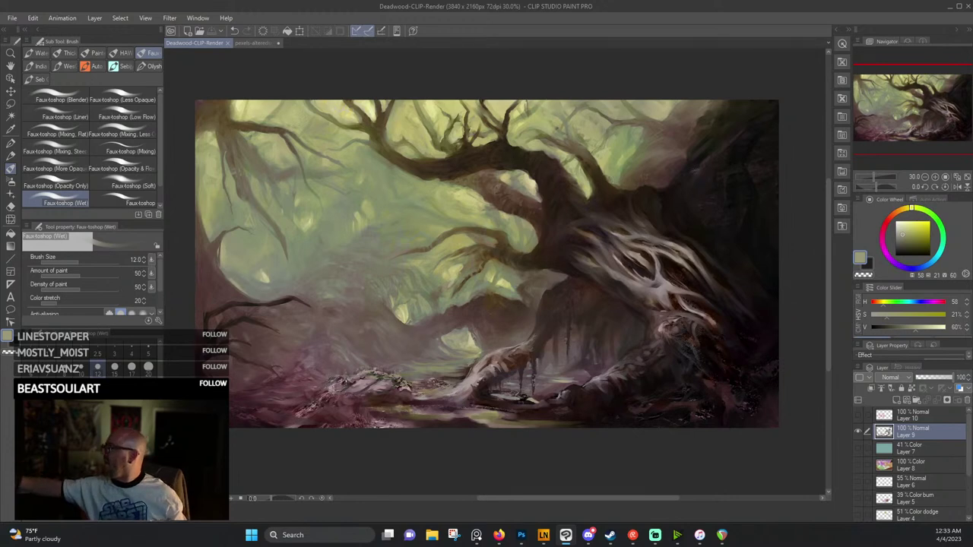
left_click(335, 385, "alt")
left_click(333, 384, "alt")
left_click_drag(330, 389, 336, 381)
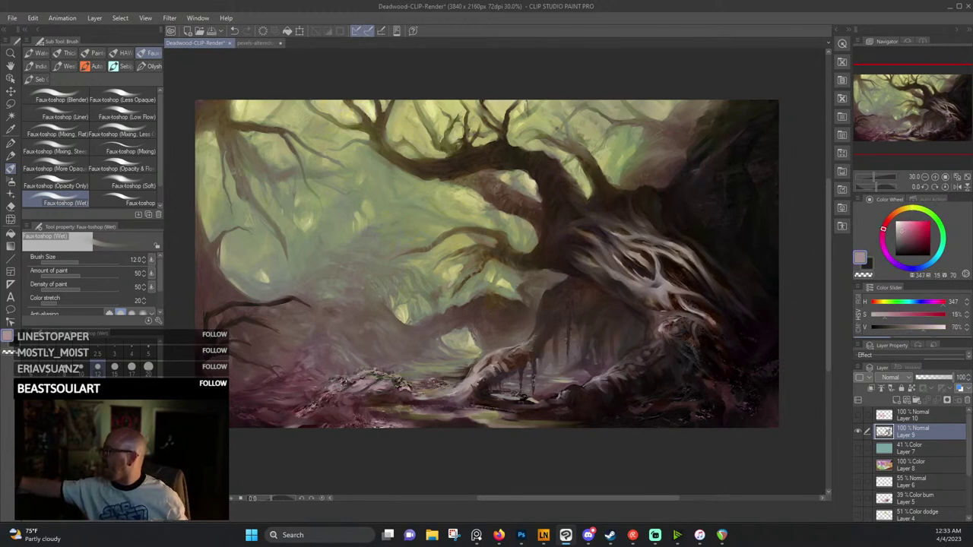
left_click(349, 376, "alt")
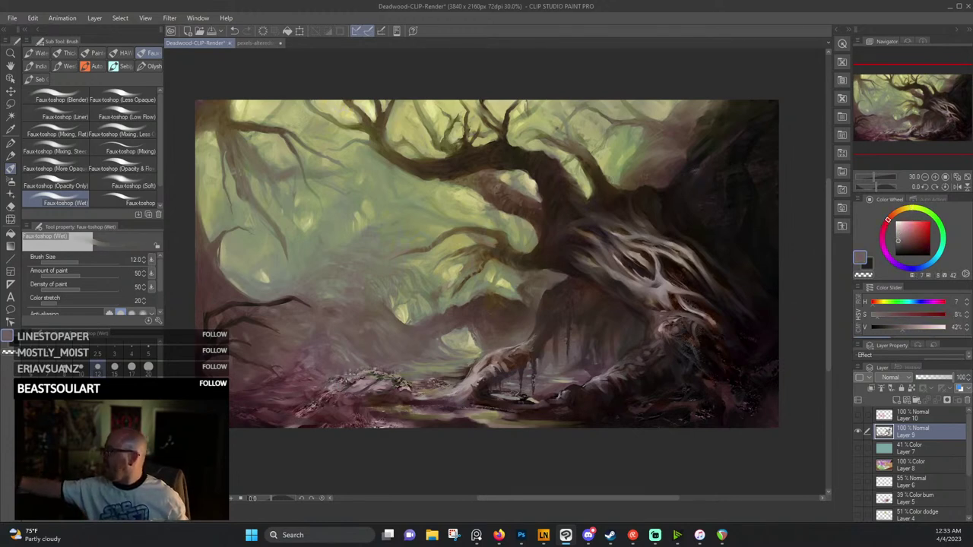
left_click(363, 372, "alt")
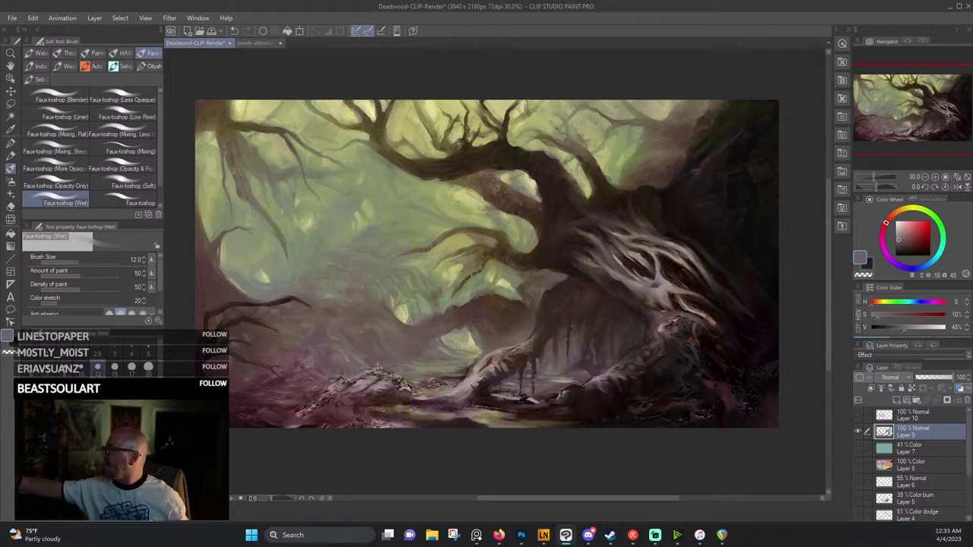
left_click(379, 369, "alt")
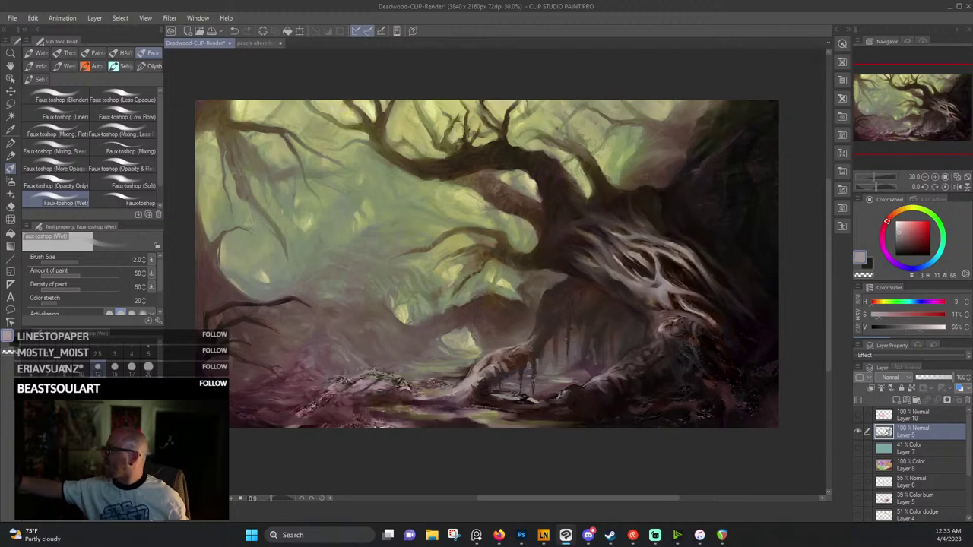
left_click(381, 375, "alt")
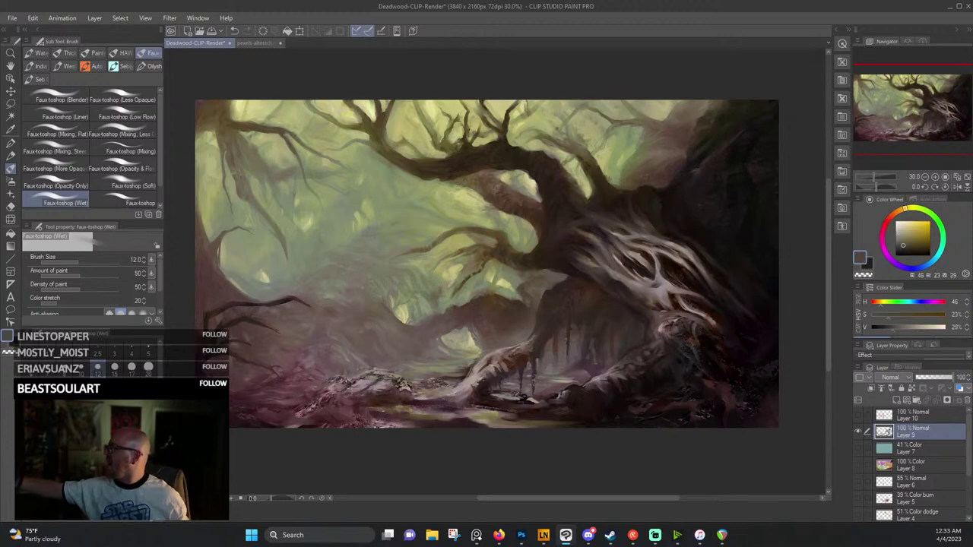
Refine the rocky mound and the reddish bank below it in the left foreground with sampled red-brown, dusty pink and dark maroon tones.
left_click(350, 388, "alt")
left_click(345, 393, "alt")
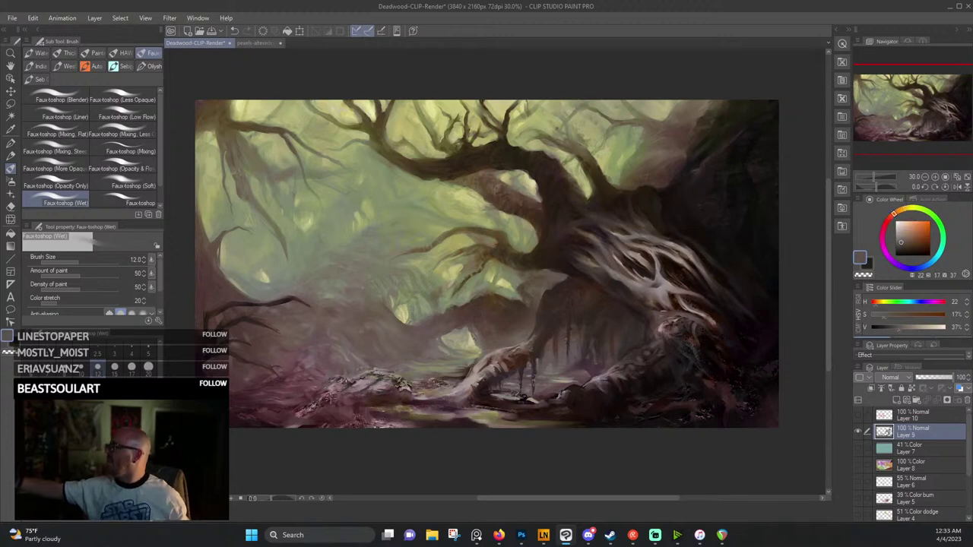
left_click(339, 389, "alt")
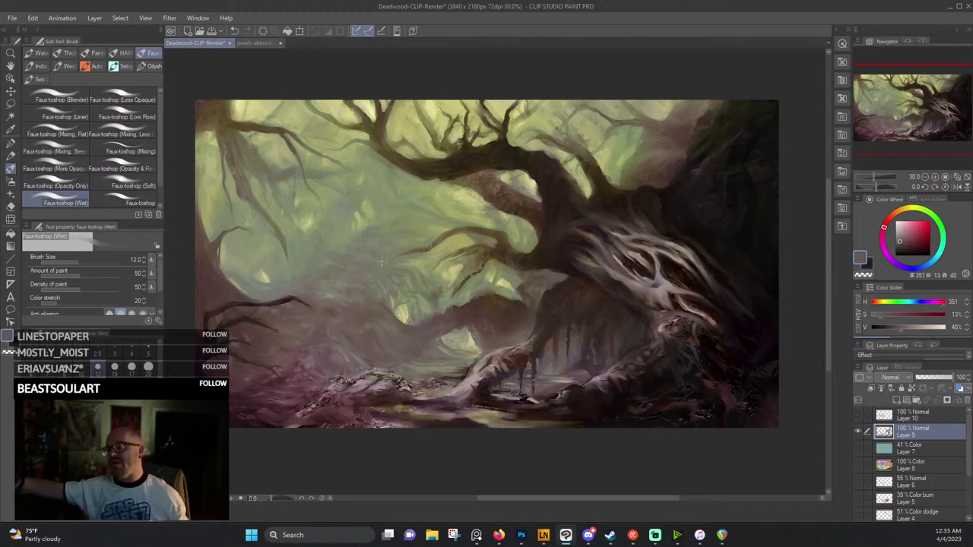
left_click(307, 425, "alt")
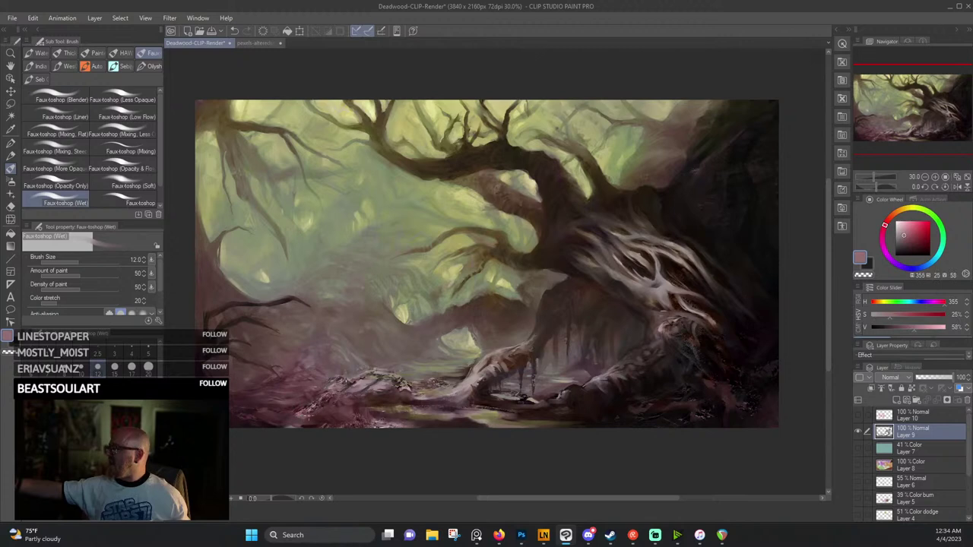
left_click(304, 415, "alt")
left_click(307, 411)
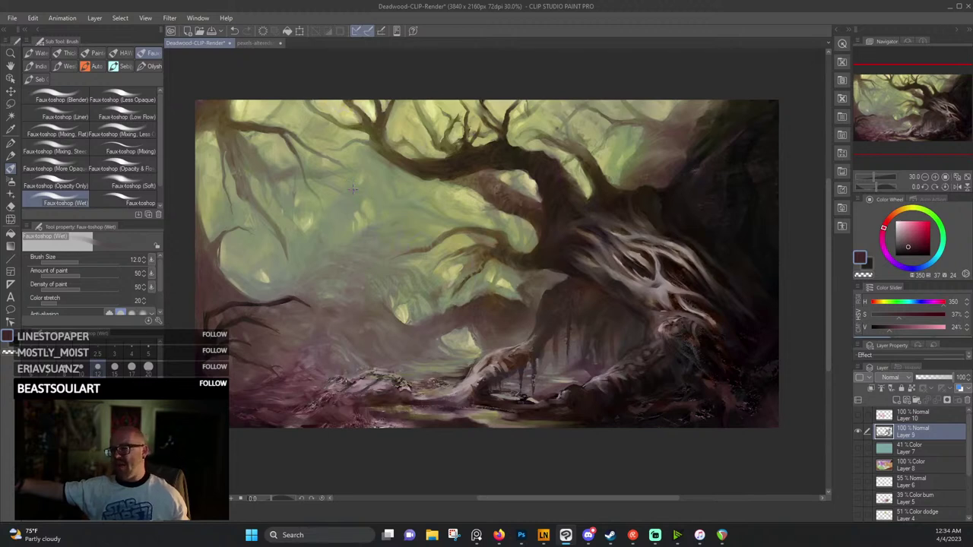
Blend the shadowed base of the left trunk around its bare lower branches with sampled muted reddish-brown tones.
left_click(240, 351, "alt")
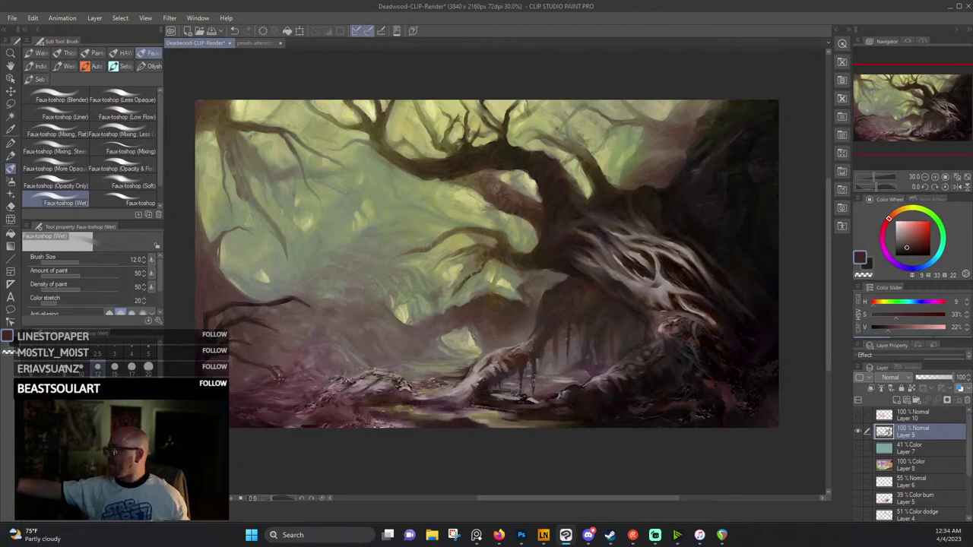
left_click(237, 364, "alt")
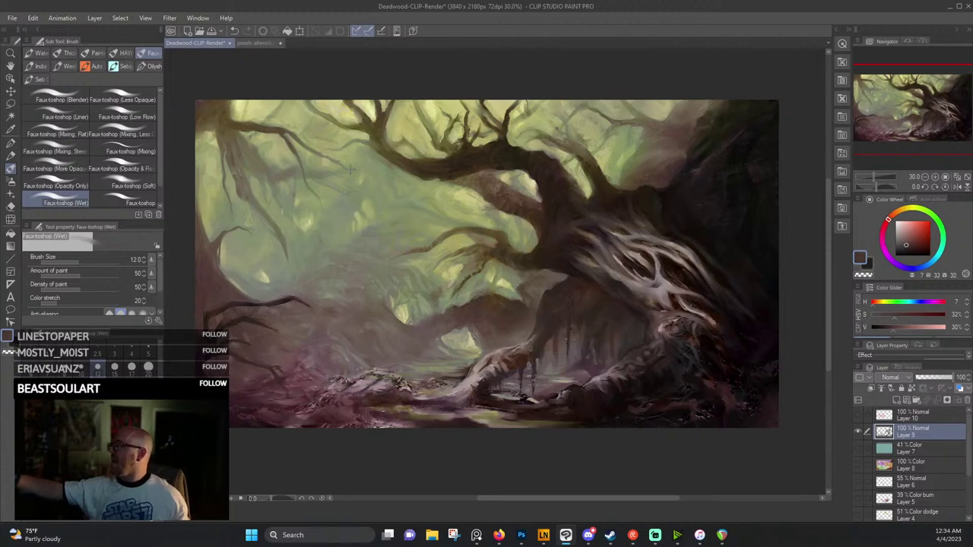
left_click(239, 345, "alt")
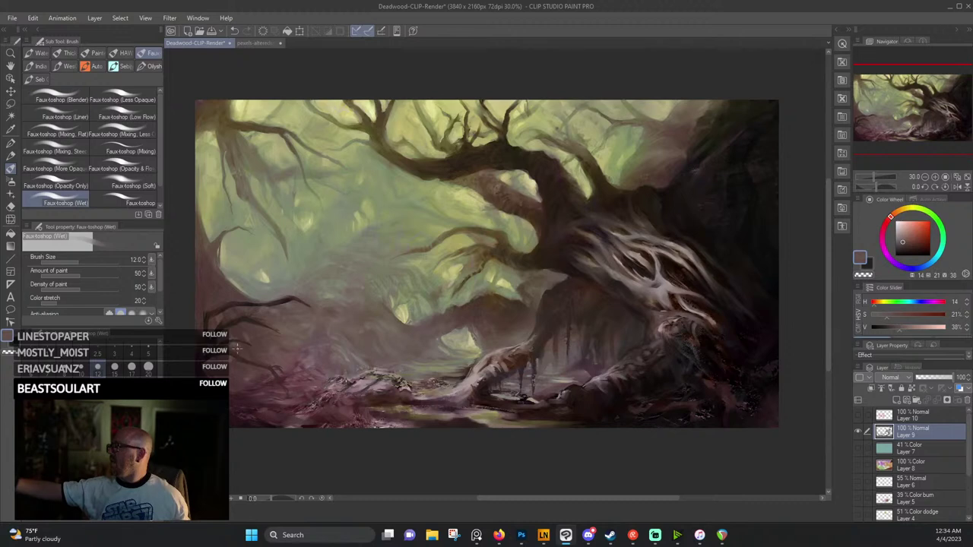
left_click(234, 345, "alt")
left_click(249, 336, "alt")
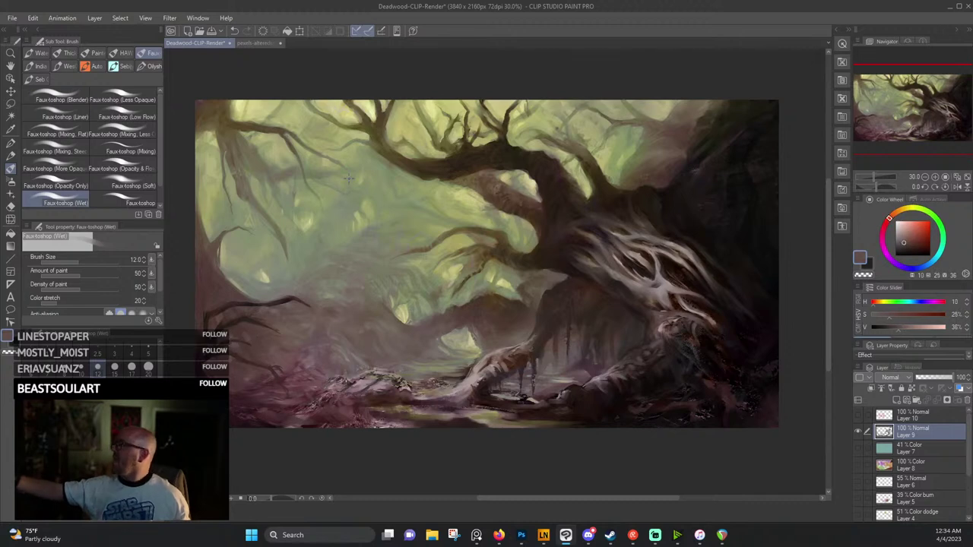
left_click(219, 320, "alt")
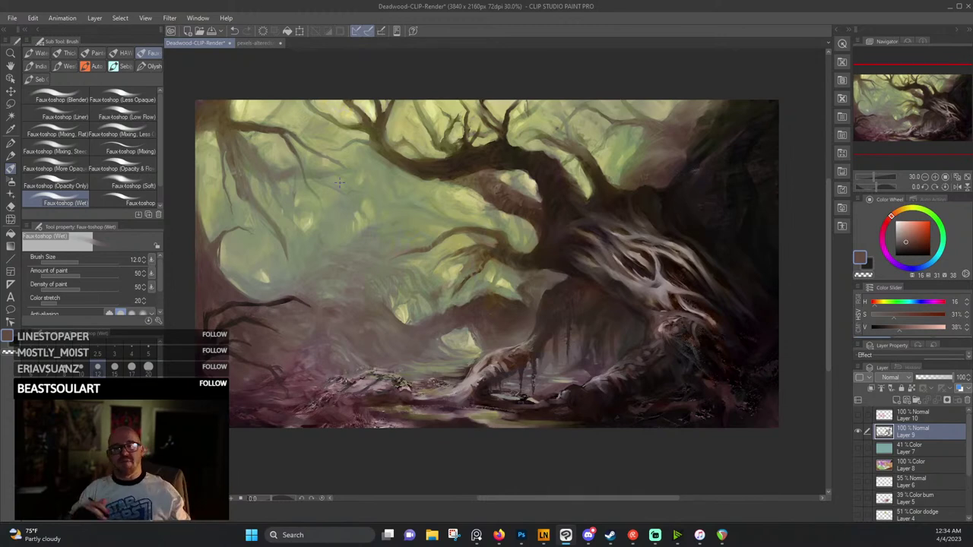
Blend the misty background around the tips of the thin drooping branches beside the main trunk with sampled olive and grey-green tones.
left_click(418, 241, "alt")
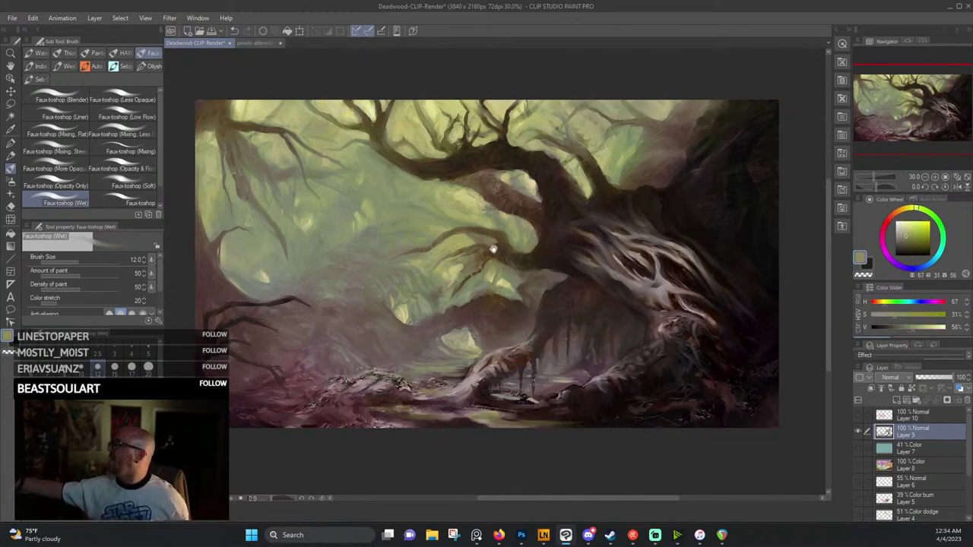
left_click_drag(536, 172, 639, 159)
left_click_drag(673, 221, 569, 295)
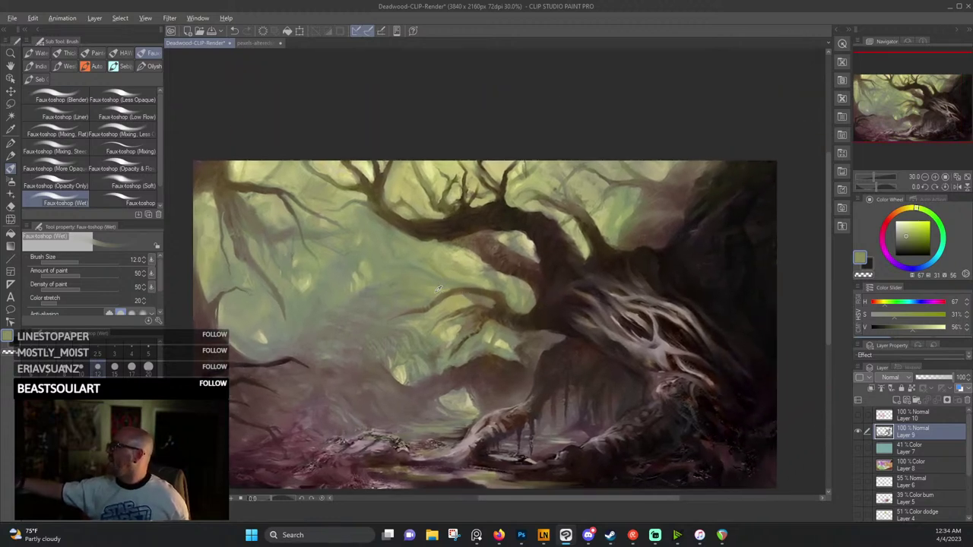
left_click(437, 291, "alt")
left_click(393, 313, "alt")
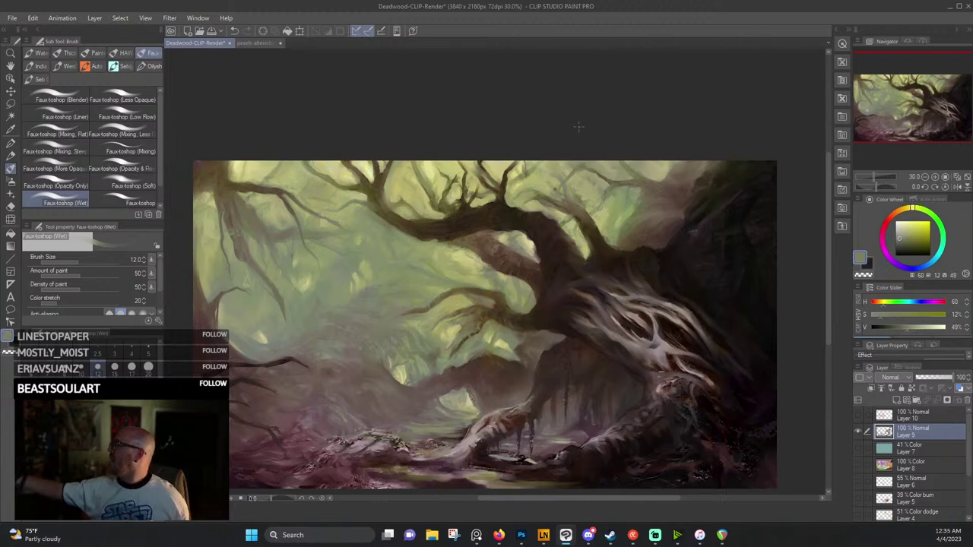
left_click(409, 318, "alt")
left_click(420, 324, "alt")
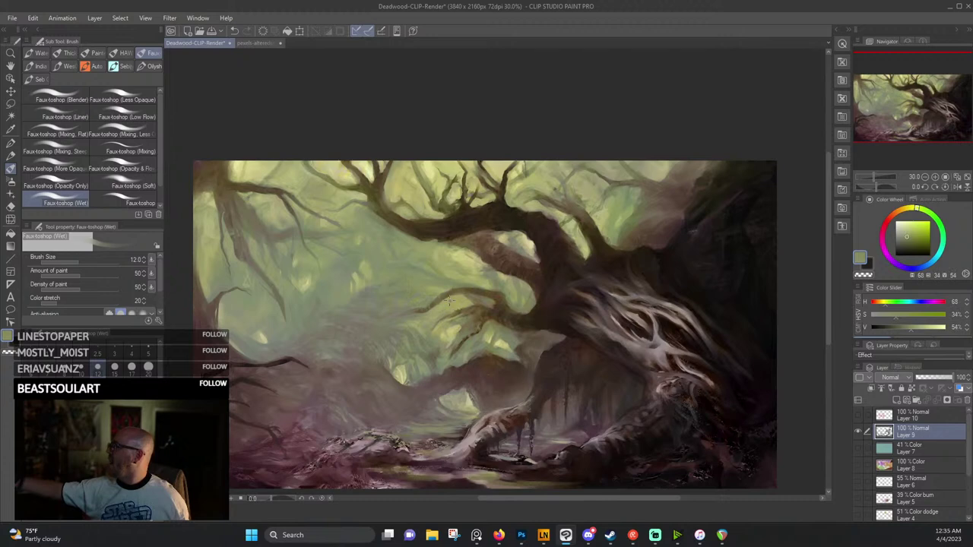
Refine the lower edge of the short brown limb under the arching branch with sampled pale yellow, brown and grey-green tones.
left_click(458, 263, "alt")
left_click(452, 259, "alt")
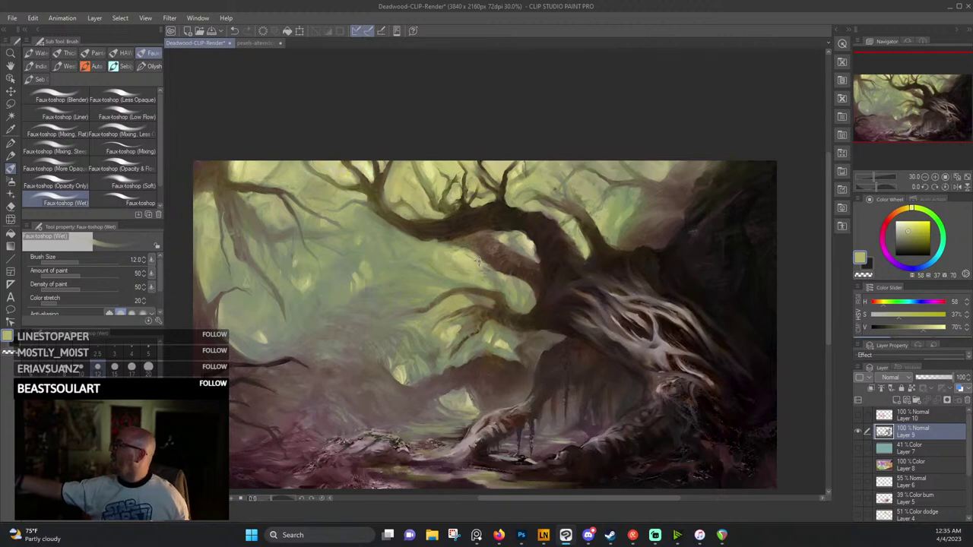
left_click(458, 254, "alt")
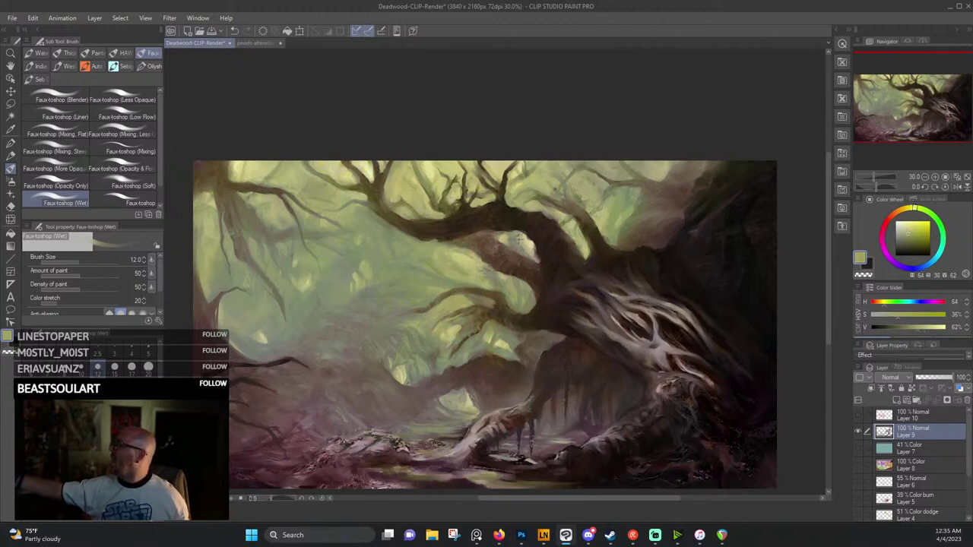
left_click(475, 253, "alt")
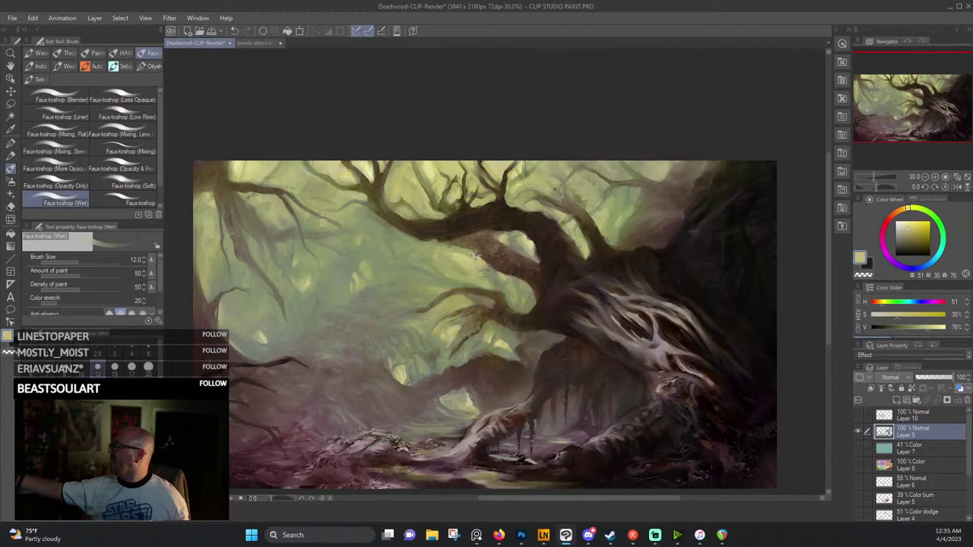
left_click(479, 257, "alt")
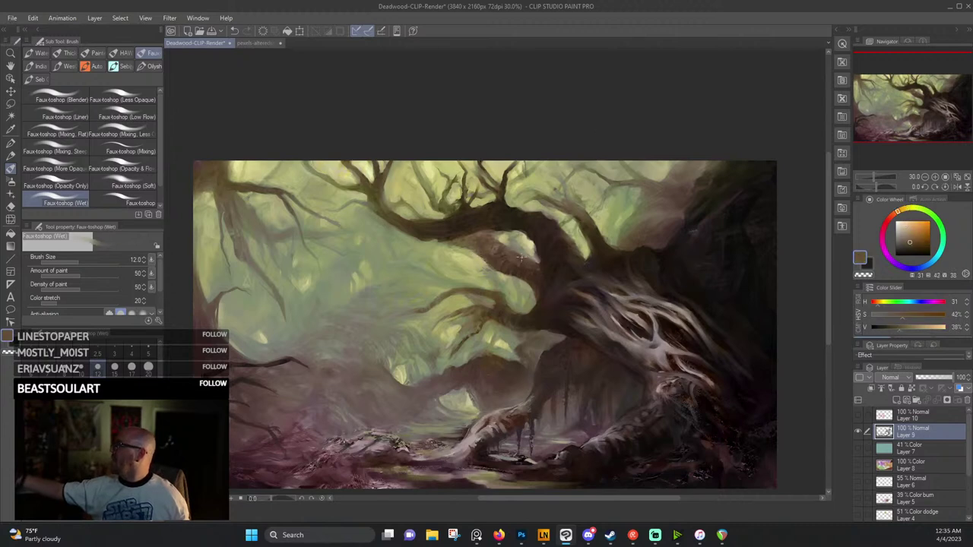
left_click(488, 261, "alt")
left_click(496, 273, "alt")
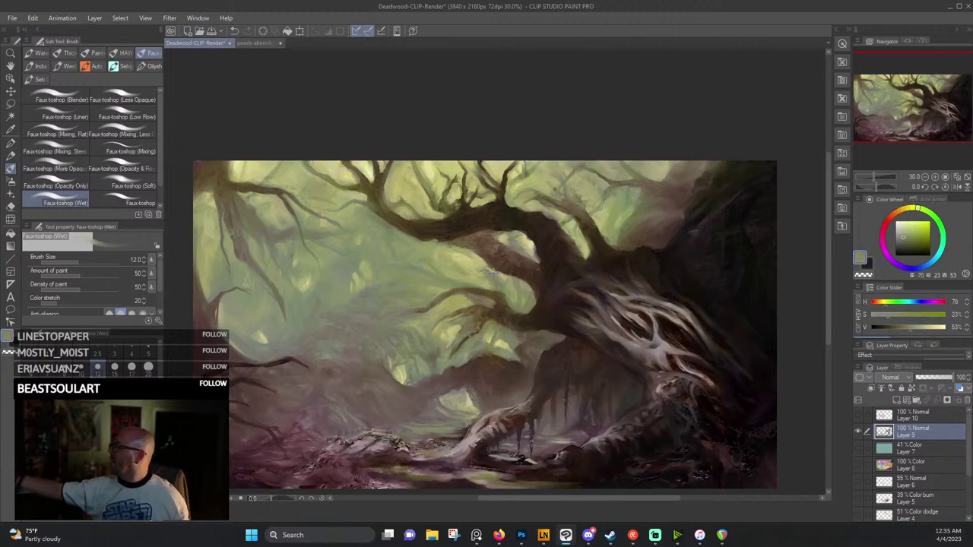
left_click(481, 272, "alt")
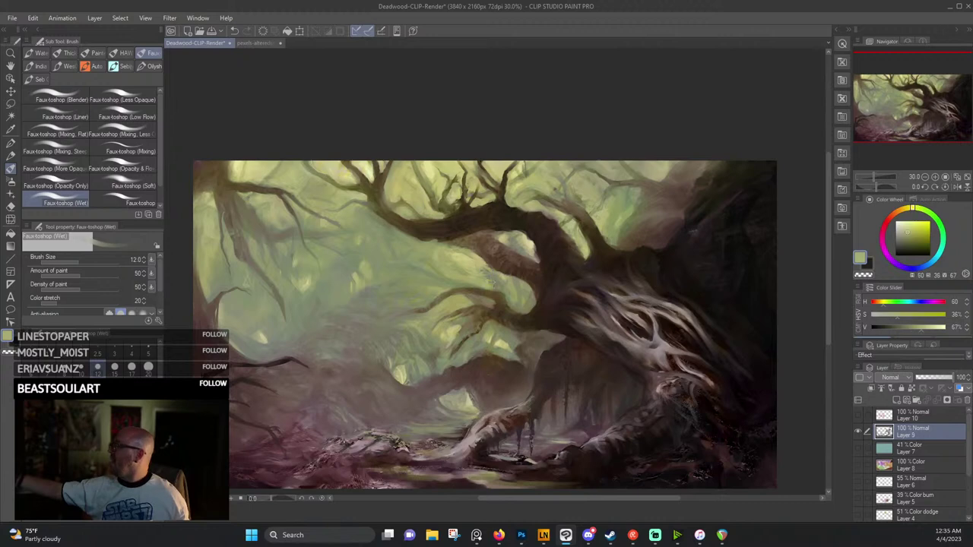
left_click(513, 292, "alt")
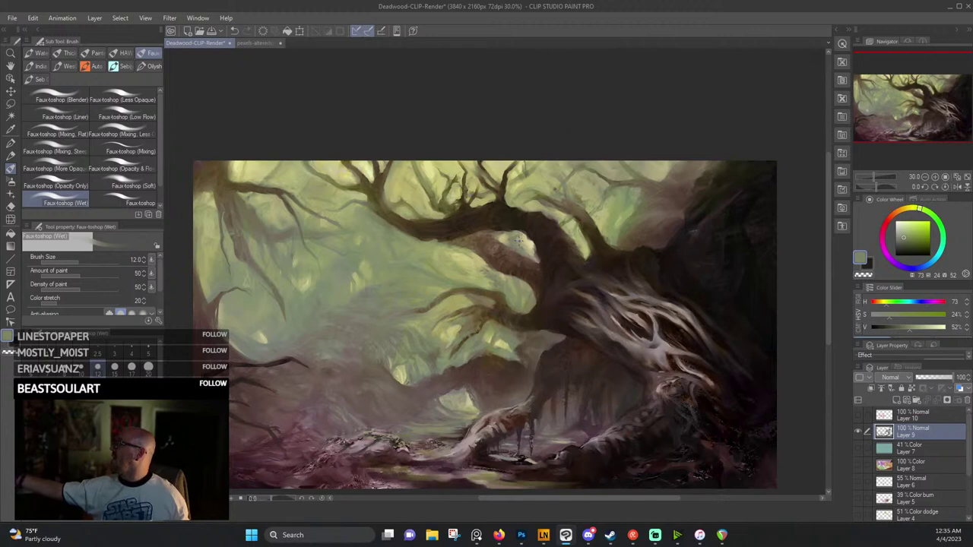
Touch up the bright gap between the short brown limb and the main trunk with sampled grey-olive and pale yellow.
left_click(517, 240, "alt")
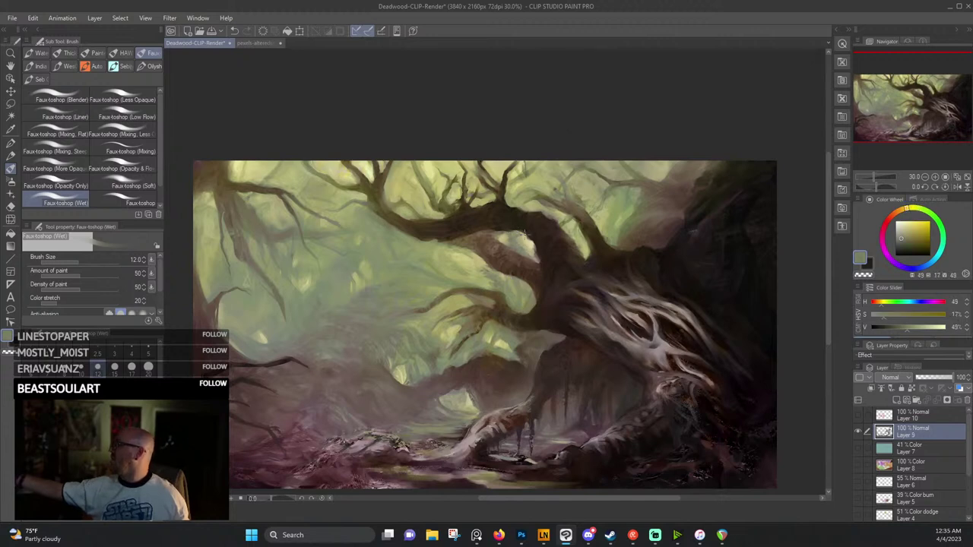
left_click(524, 244, "alt")
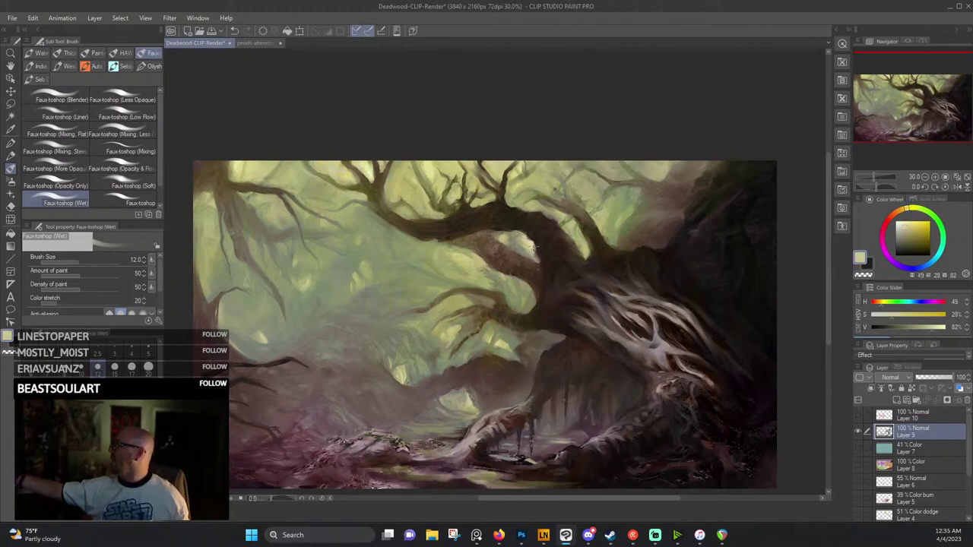
left_click_drag(589, 238, 542, 316)
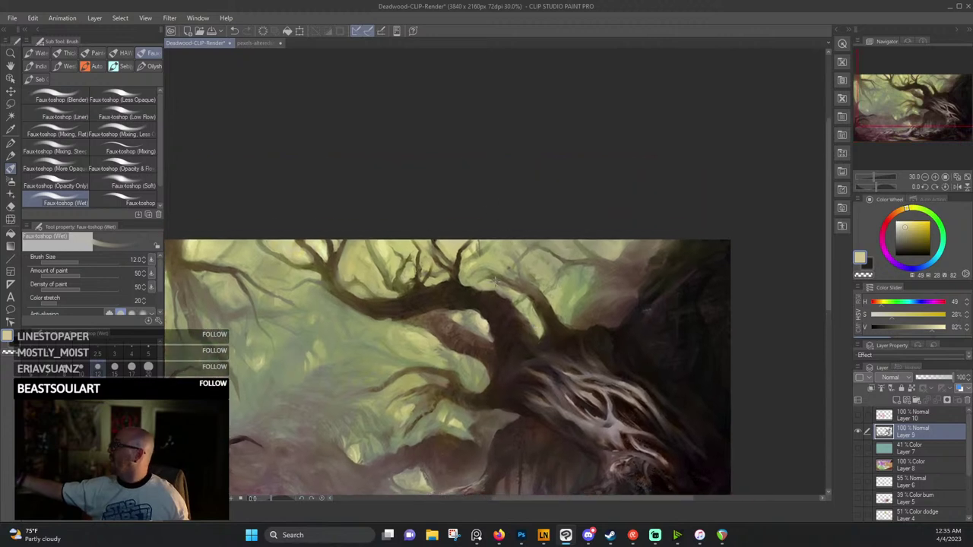
left_click(490, 320, "alt")
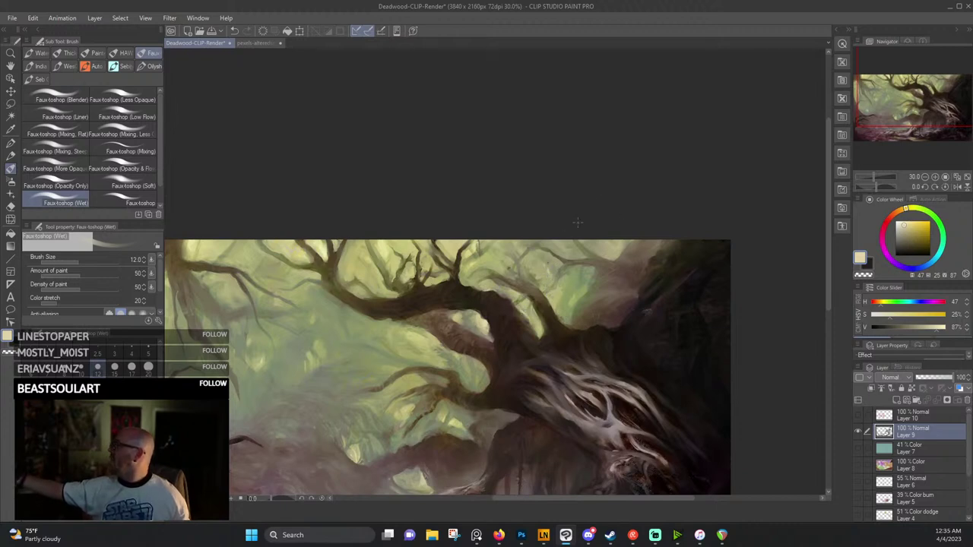
Paint thin pale yellow glints on the water below the glowing opening using the plain Faux-toshop brush at size 5.
left_click_drag(574, 261, 691, 182)
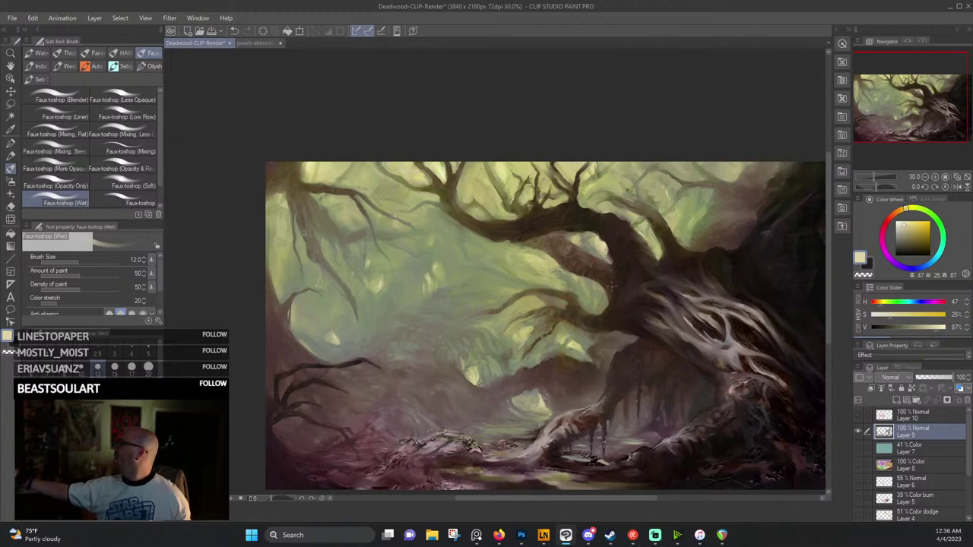
left_click_drag(620, 361, 535, 336)
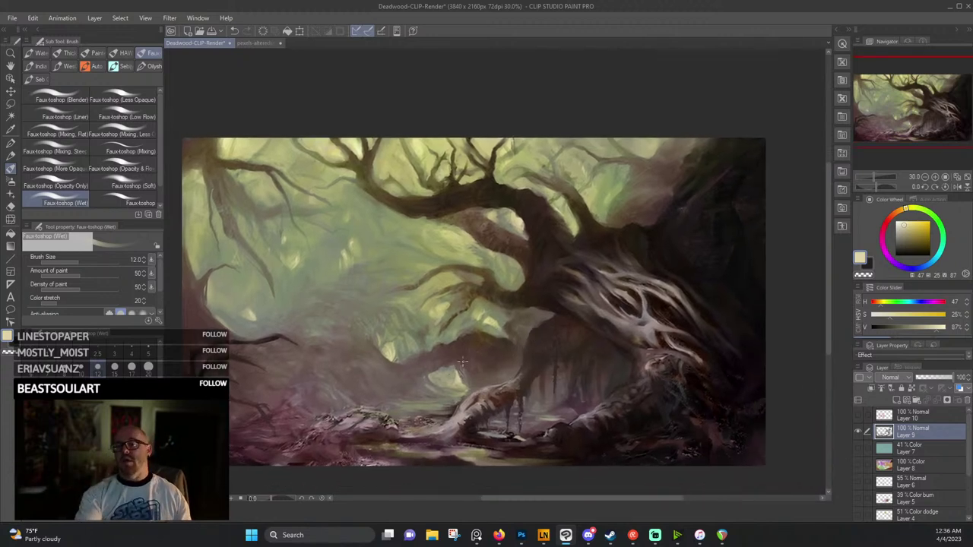
scroll(459, 366, "up", 5)
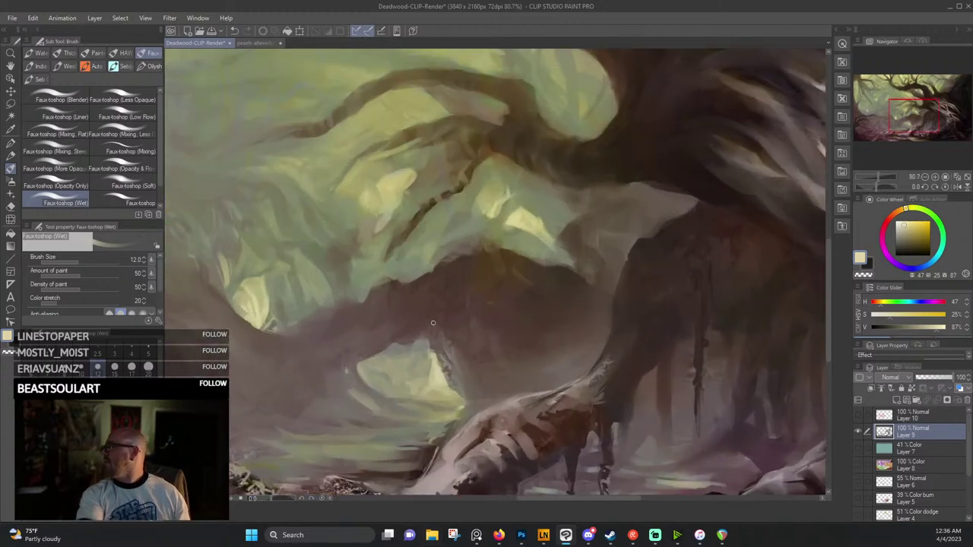
left_click(436, 373, "alt")
left_click_drag(454, 393, 504, 327)
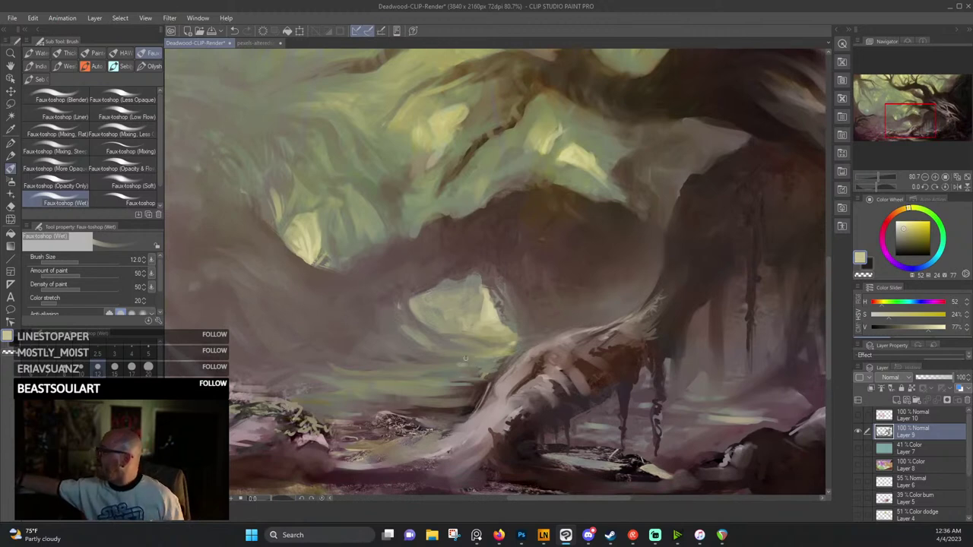
left_click(133, 198)
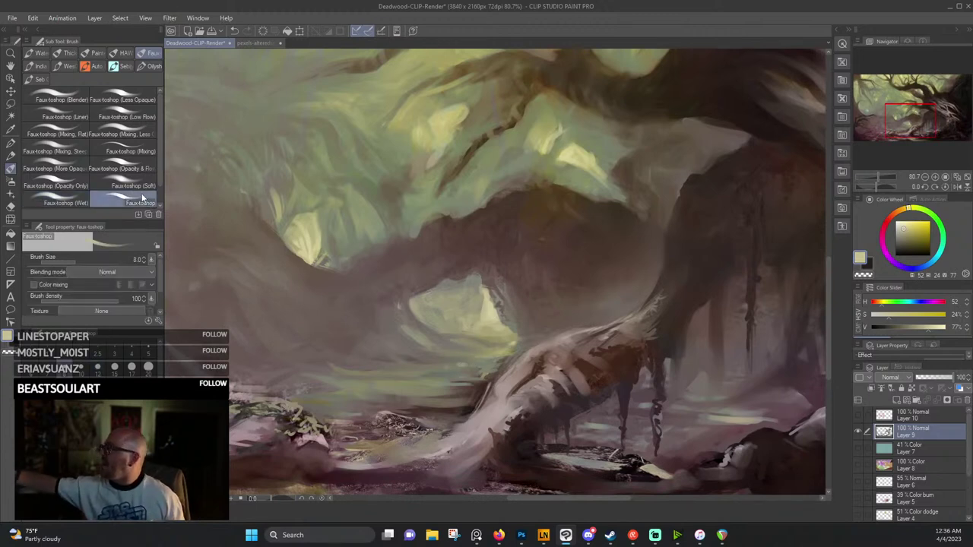
left_click(148, 349)
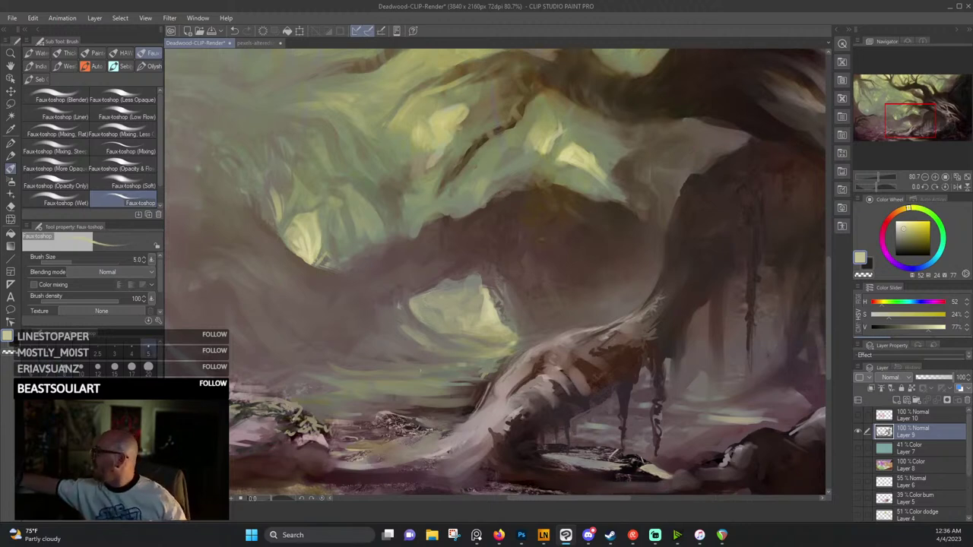
left_click_drag(439, 367, 456, 366)
mouse_move(493, 346)
left_mouse_down()
mouse_move(472, 346)
mouse_move(501, 346)
mouse_move(491, 333)
left_mouse_up()
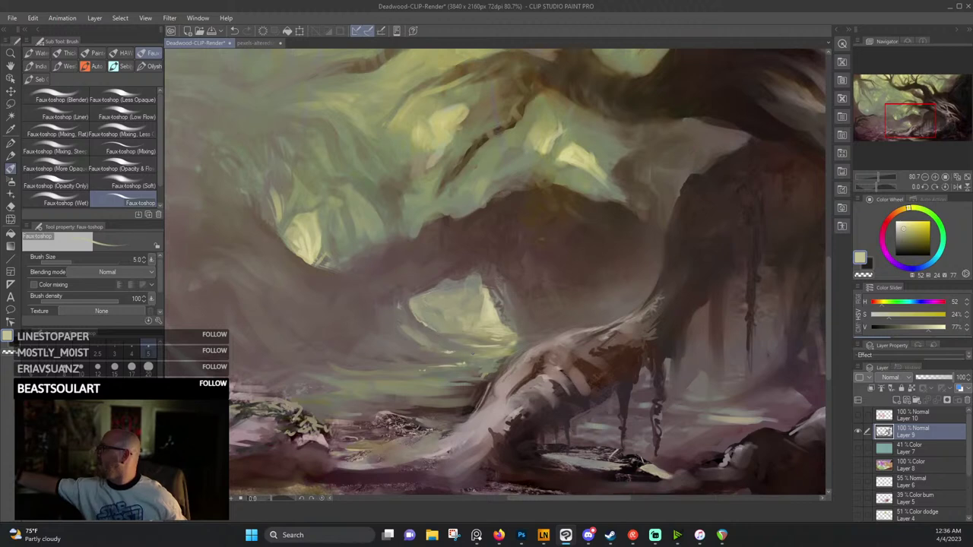
Add pale yellow highlights to the water beside the small rocks and along the rocky mound's upper edge.
left_click_drag(536, 283, 604, 228)
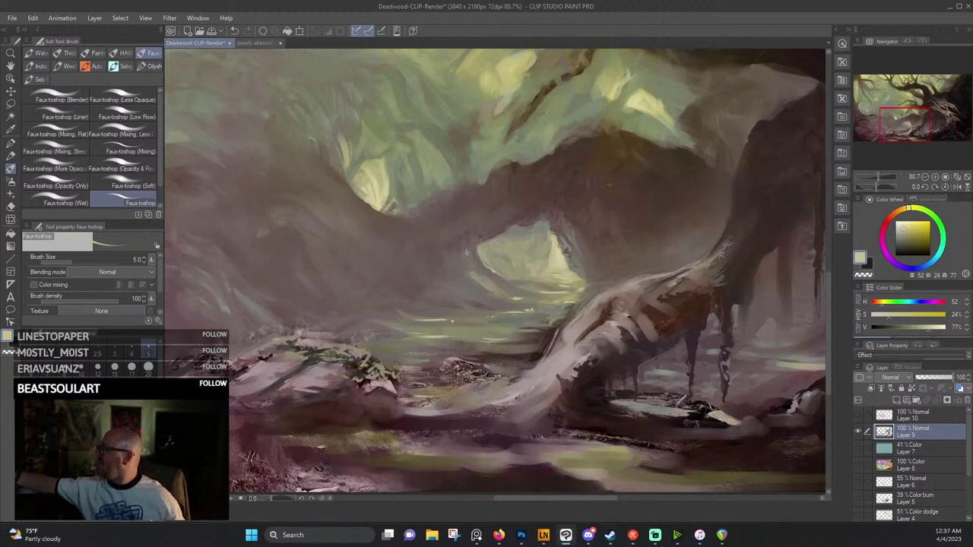
mouse_move(393, 353)
left_mouse_down()
mouse_move(433, 353)
mouse_move(409, 355)
mouse_move(435, 369)
mouse_move(463, 358)
left_mouse_up()
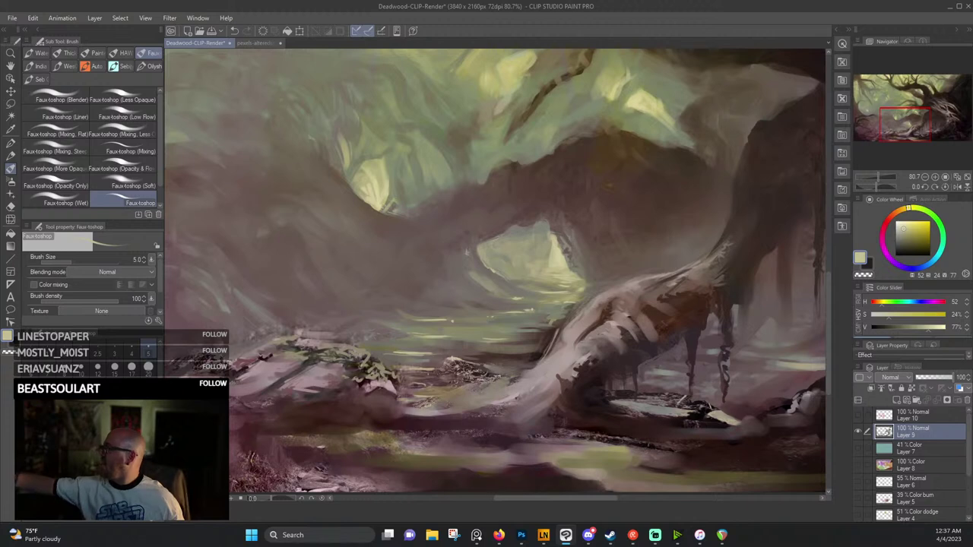
left_click_drag(325, 345, 349, 333)
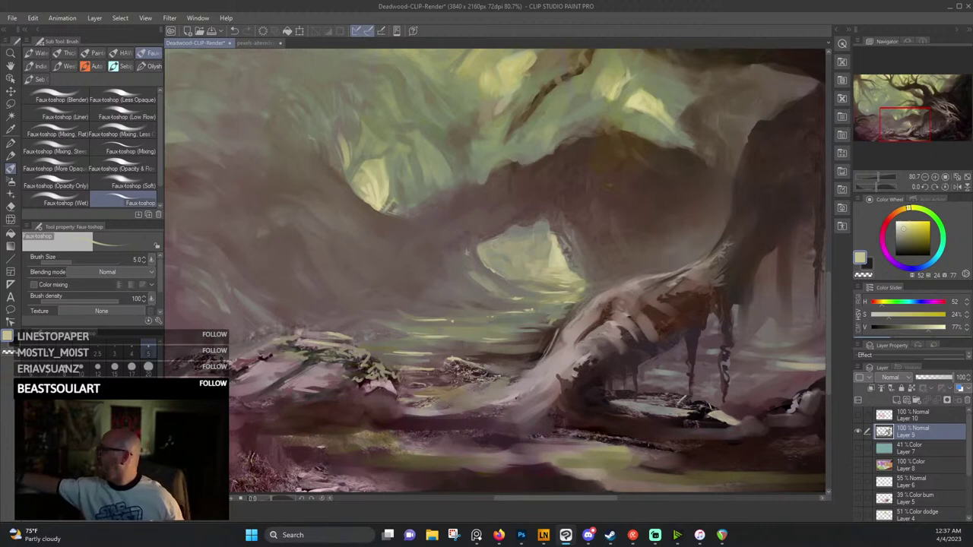
left_click_drag(423, 412, 441, 326)
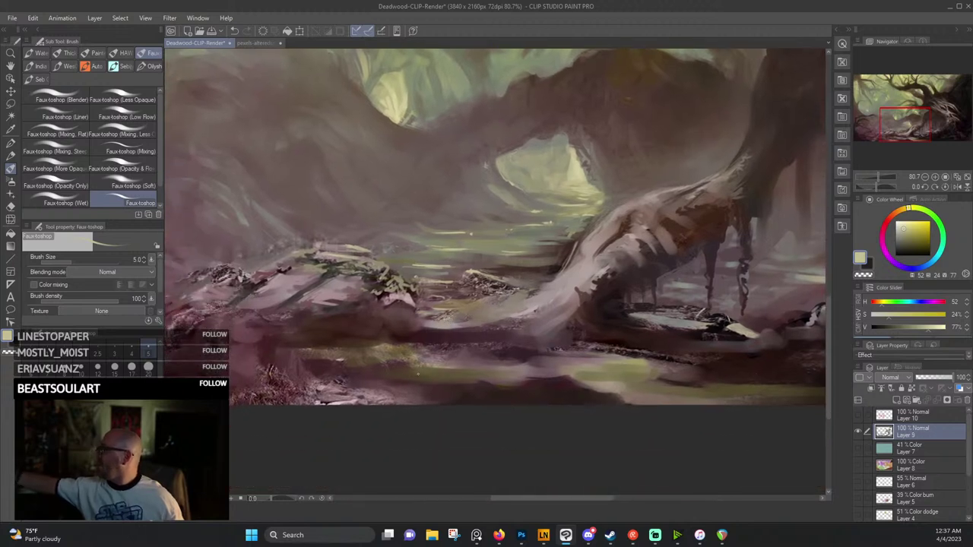
Paint thin pale yellow ripple lines on the foreground pool and touch up around them with sampled olive tones.
mouse_move(412, 374)
left_mouse_down()
mouse_move(519, 378)
mouse_move(442, 374)
left_mouse_up()
left_click(458, 373, "alt")
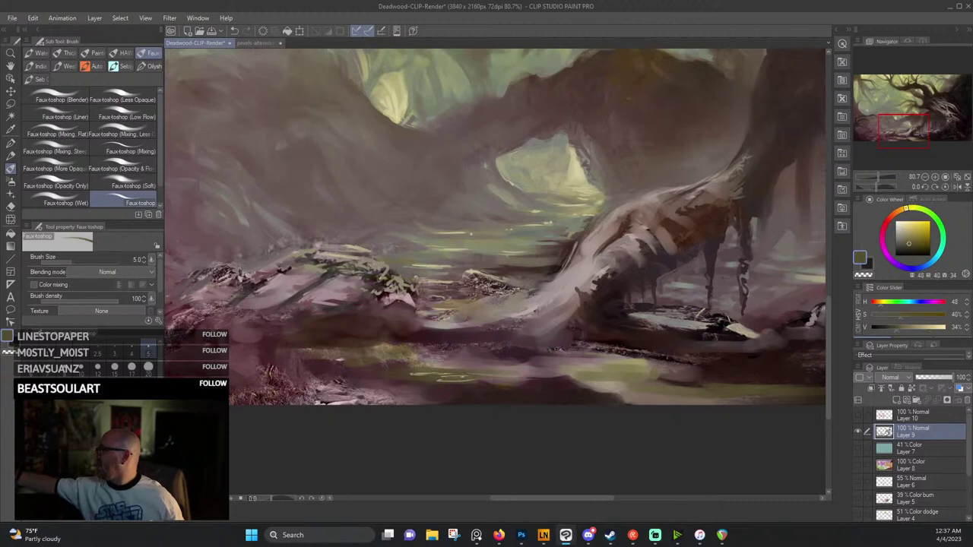
left_click(425, 370, "alt")
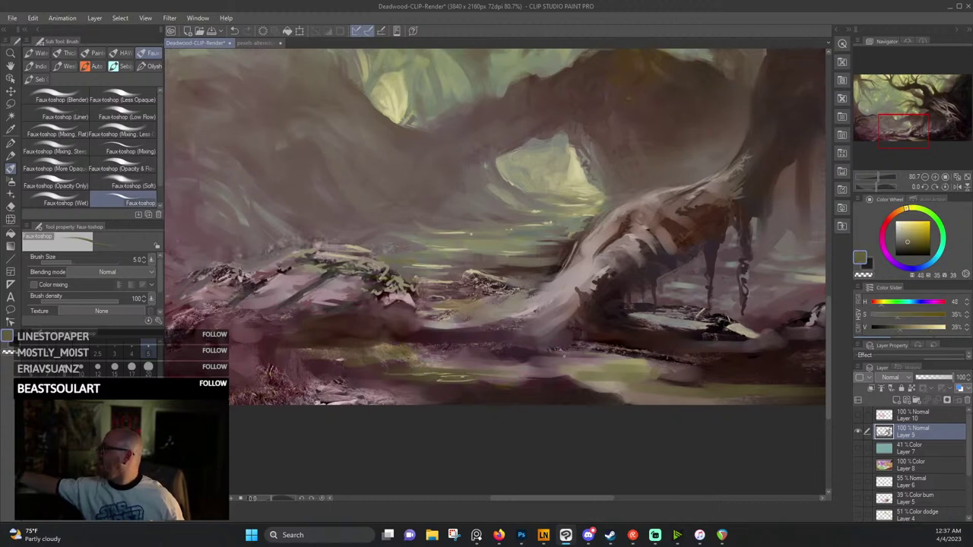
Add pale highlight strokes to the foreground pool below the large root using sampled tan and olive tones.
left_click_drag(586, 351, 412, 350)
left_click(362, 311, "alt")
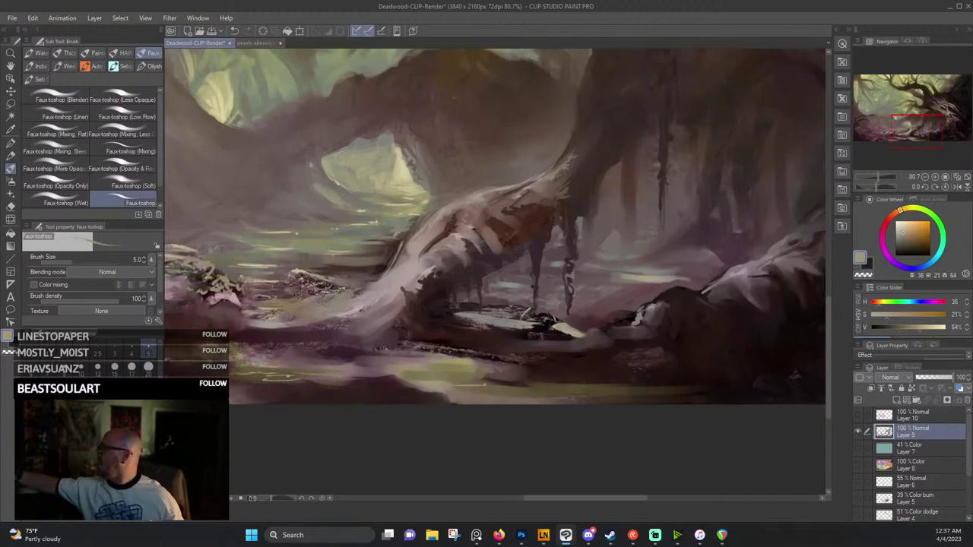
left_click(409, 369, "alt")
left_click(418, 373, "alt")
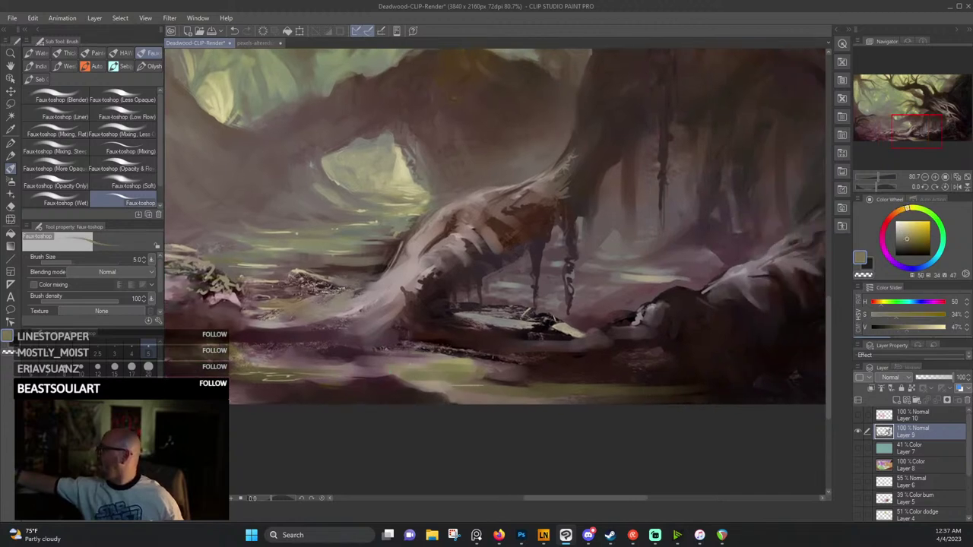
left_click(418, 362, "alt")
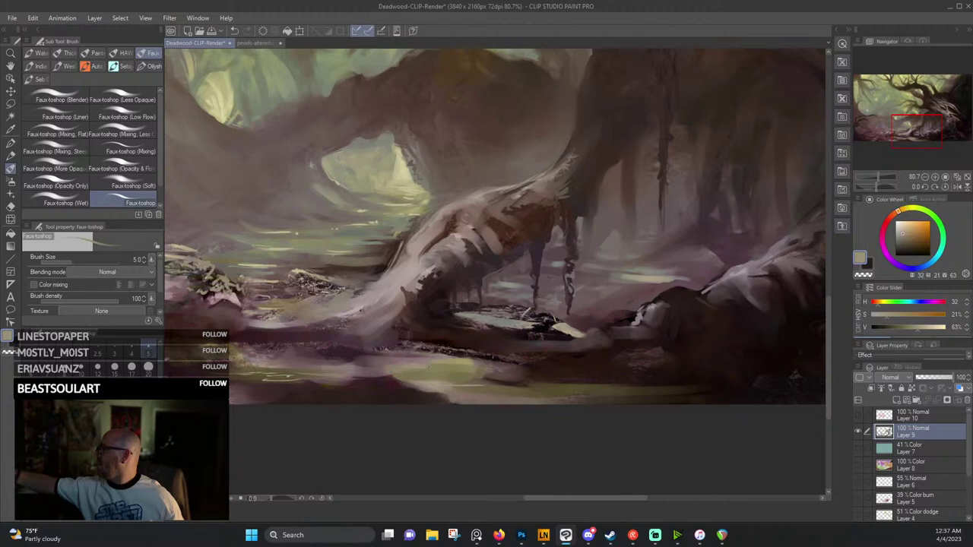
left_click_drag(425, 367, 456, 367)
left_click(412, 366, "alt")
Refine the foreground pool's upper edge beside the large root with colours sampled from the water and dark bank.
mouse_move(362, 364)
left_mouse_down()
mouse_move(464, 358)
mouse_move(351, 350)
mouse_move(332, 362)
mouse_move(293, 347)
left_mouse_up()
left_click(389, 351, "alt")
left_click(324, 354, "alt")
left_click(290, 357, "alt")
left_click(287, 346, "alt")
left_click(294, 347, "alt")
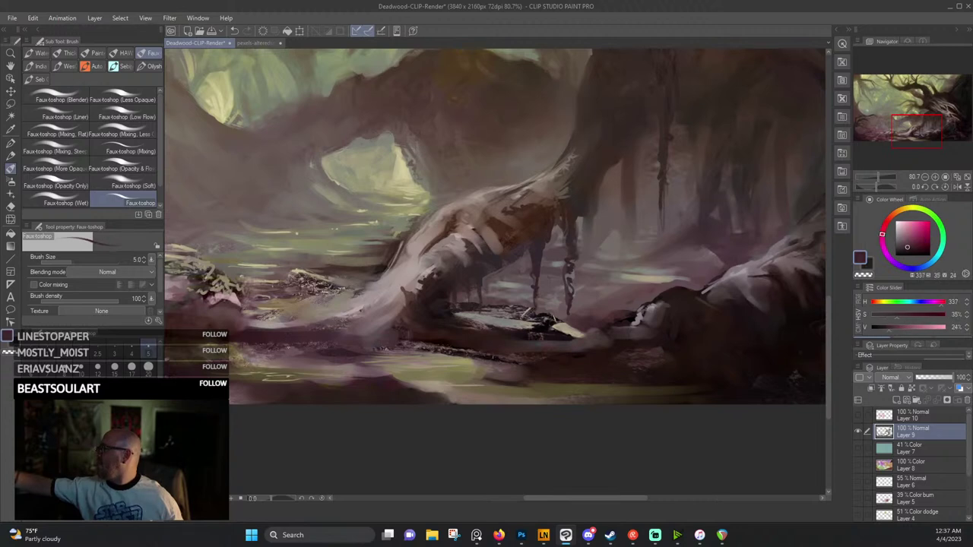
Paint dark reddish-brown crack strokes into the face of the rocky mound using a colour sampled from the bank.
left_click(236, 335, "alt")
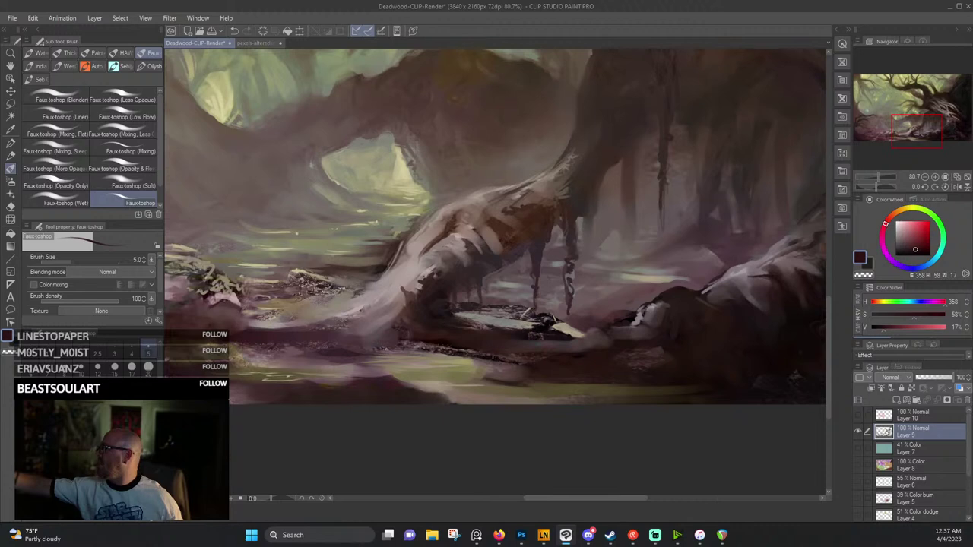
left_click_drag(289, 330, 430, 334)
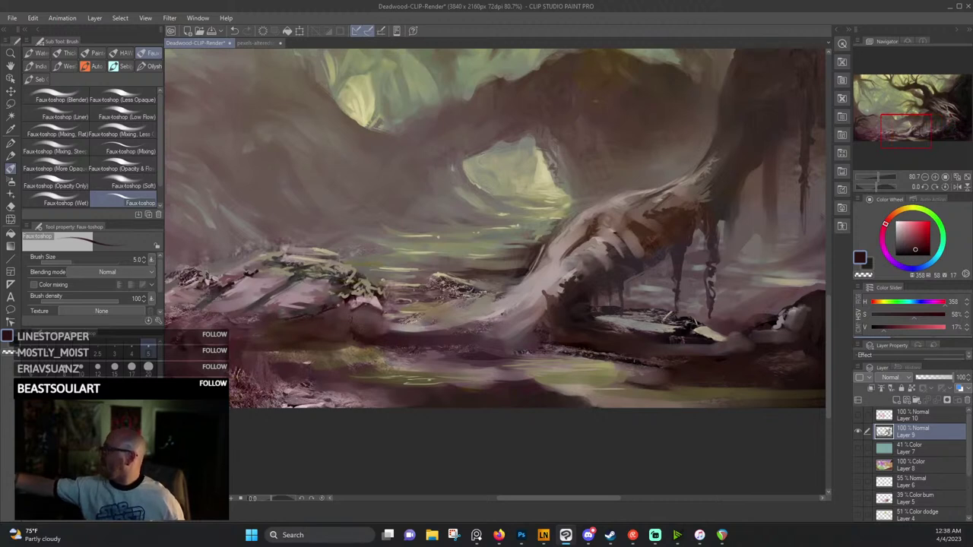
left_click_drag(376, 279, 466, 265)
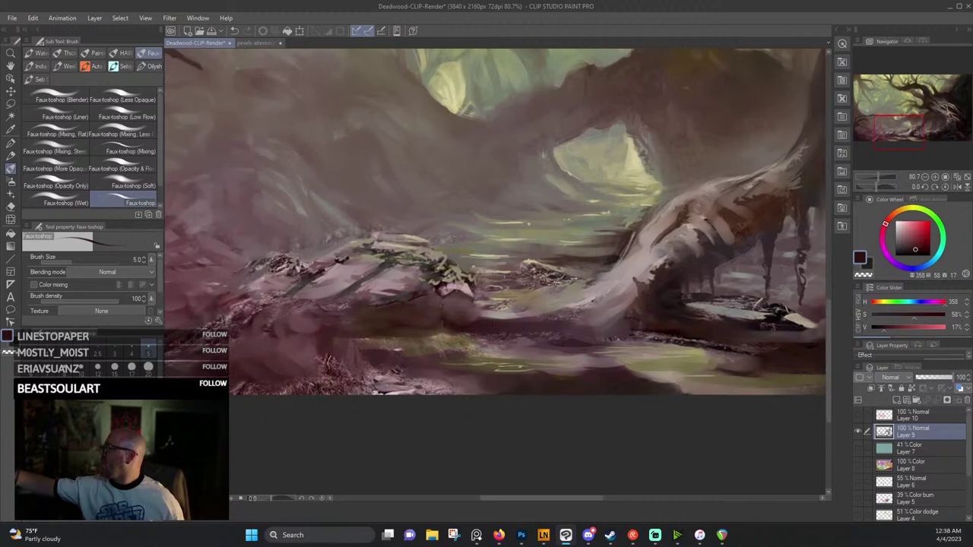
left_click_drag(361, 281, 370, 277)
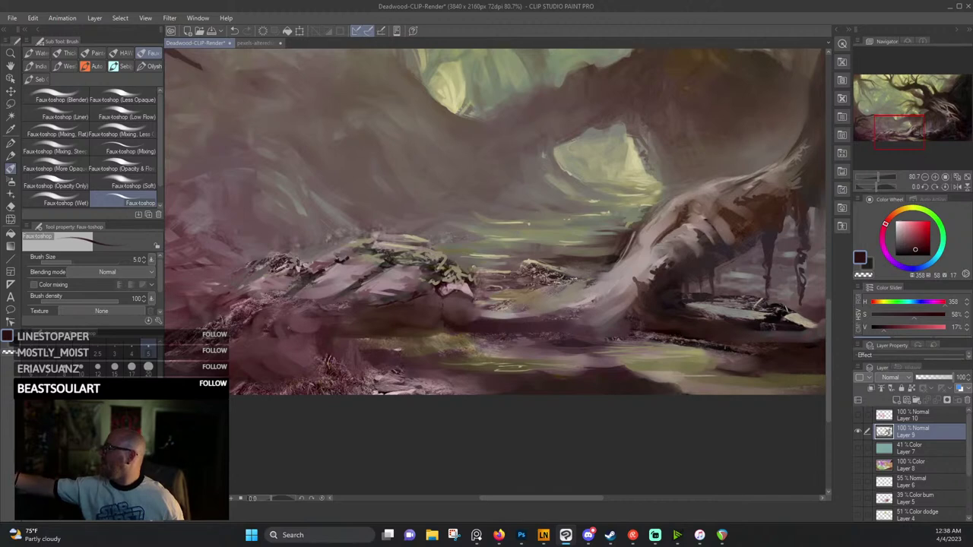
Touch up the reddish bank below the rocky mound with sampled muted reds.
left_click(285, 322, "alt")
left_click(290, 334, "alt")
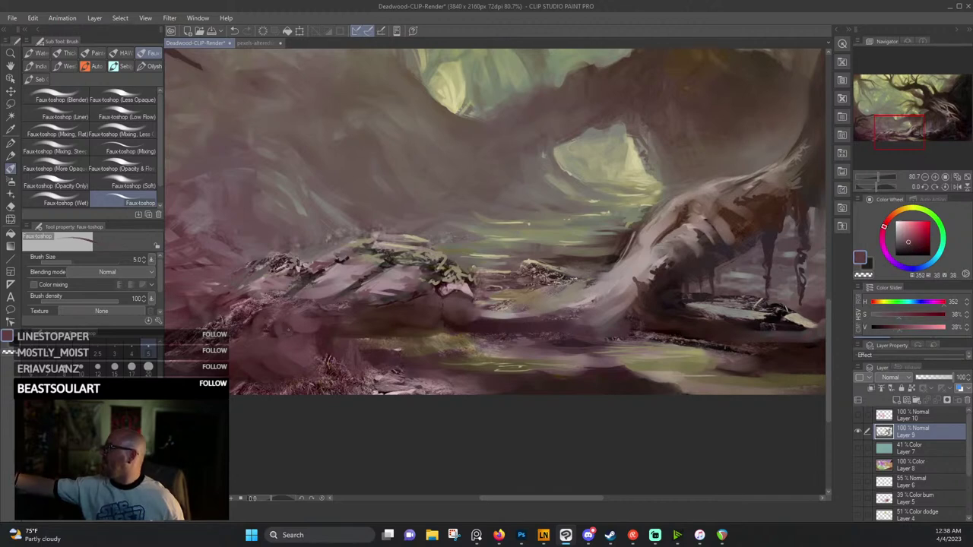
left_click_drag(290, 332, 387, 329)
left_click(282, 377, "alt")
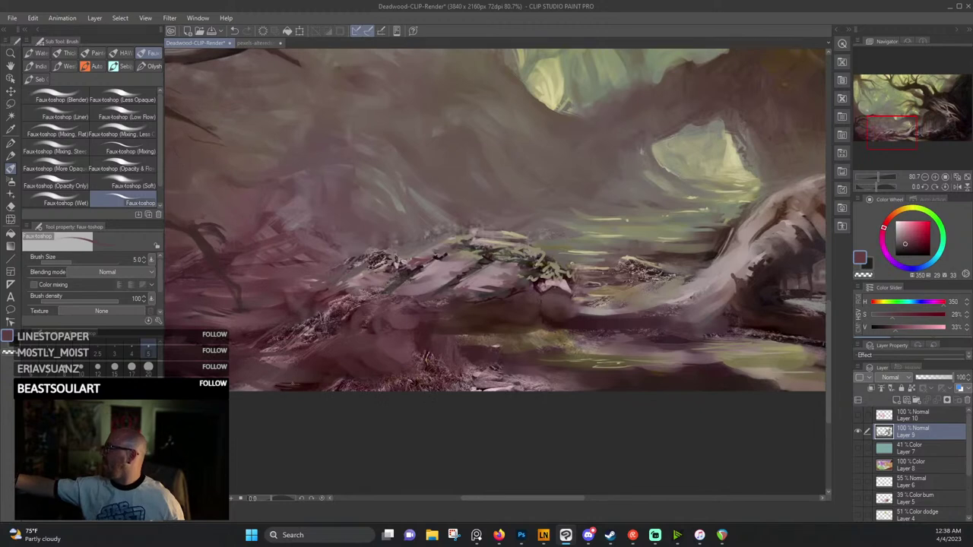
Brush sampled pale yellow light across the water below the glowing opening with the Faux-toshop (Wet) brush at size 8.
left_click_drag(624, 204, 474, 314)
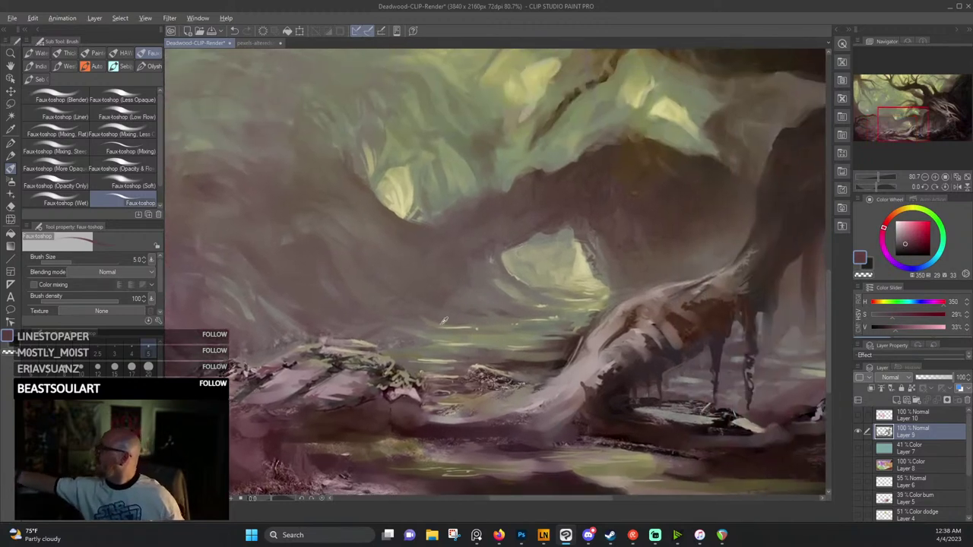
left_click(445, 322, "alt")
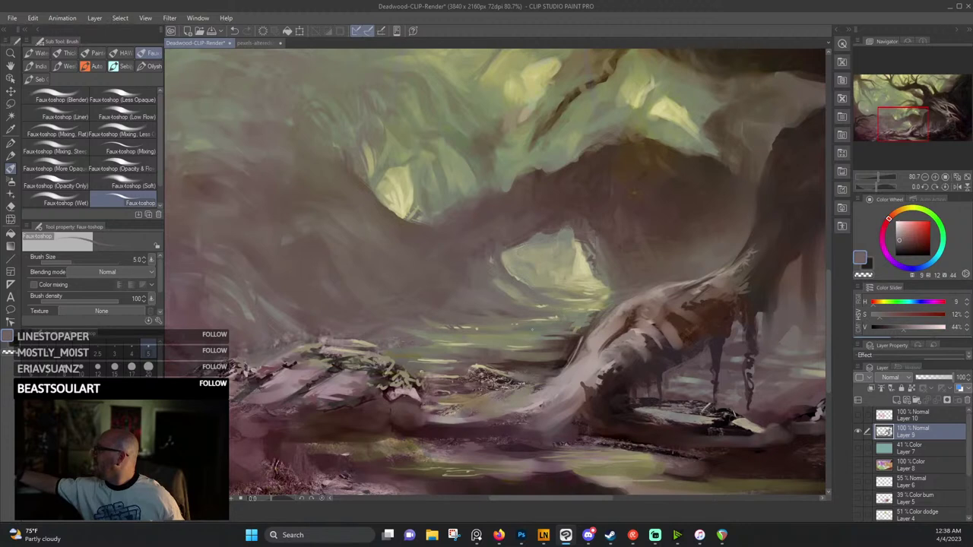
left_click(66, 202)
left_click(591, 270, "alt")
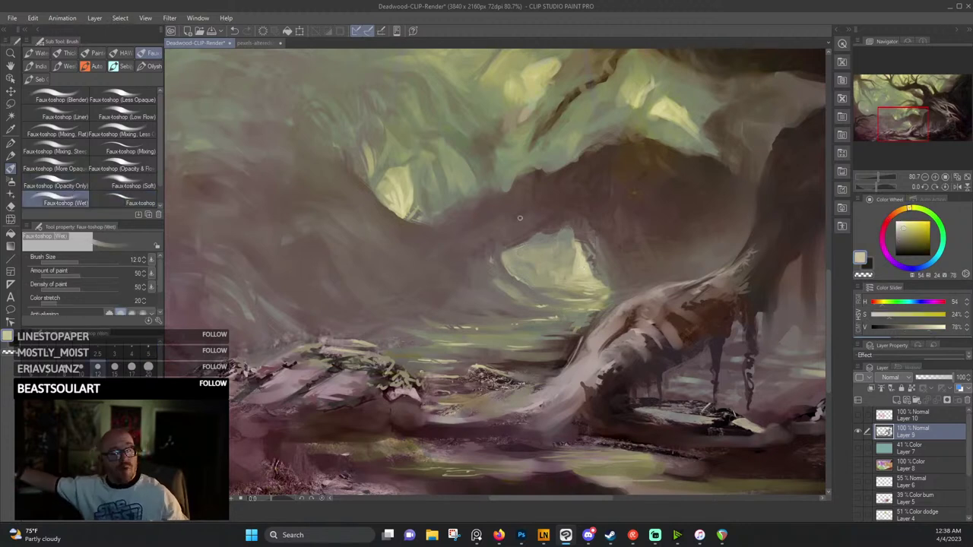
key("bracketleft")
key("bracketleft")
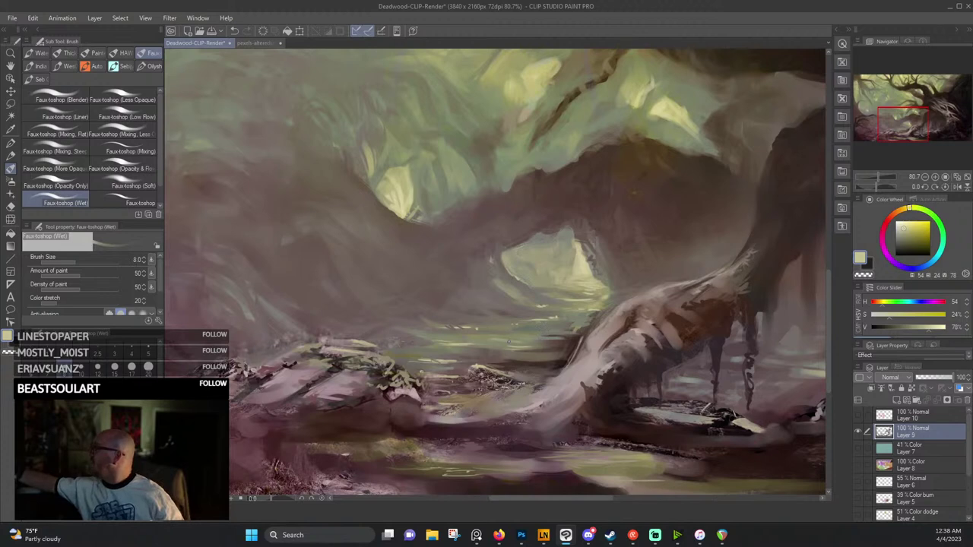
left_click_drag(549, 344, 416, 340)
mouse_move(418, 335)
left_mouse_down()
mouse_move(535, 331)
mouse_move(517, 324)
left_mouse_up()
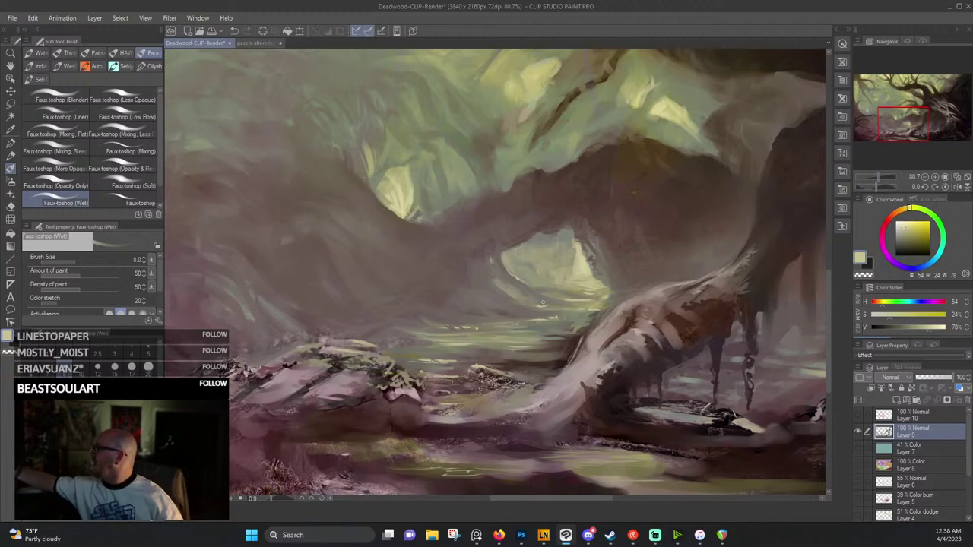
mouse_move(570, 296)
left_mouse_down()
mouse_move(541, 294)
mouse_move(574, 295)
left_mouse_up()
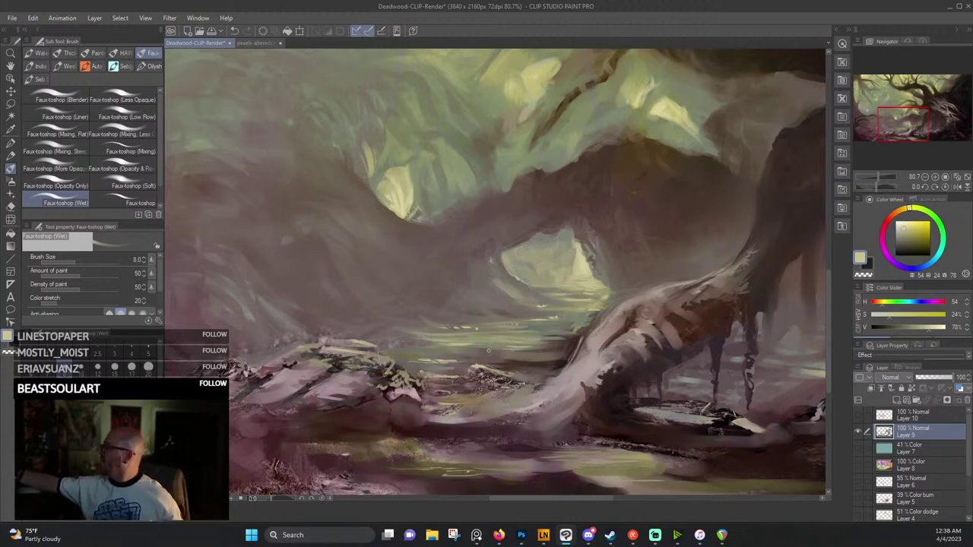
Blend the water around the small rocks with pale yellow and sampled dark brown strokes.
mouse_move(505, 360)
left_mouse_down()
mouse_move(535, 362)
mouse_move(478, 361)
left_mouse_up()
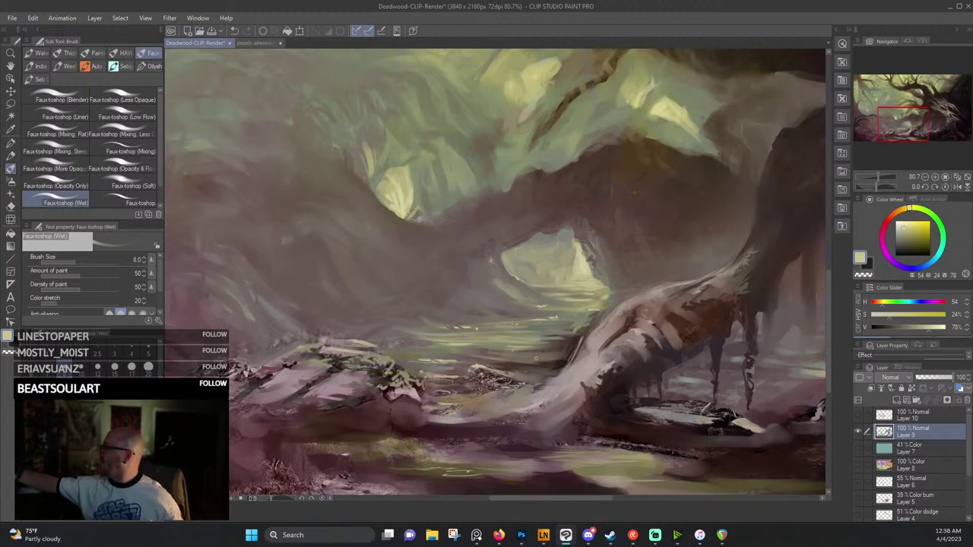
left_click(536, 358, "alt")
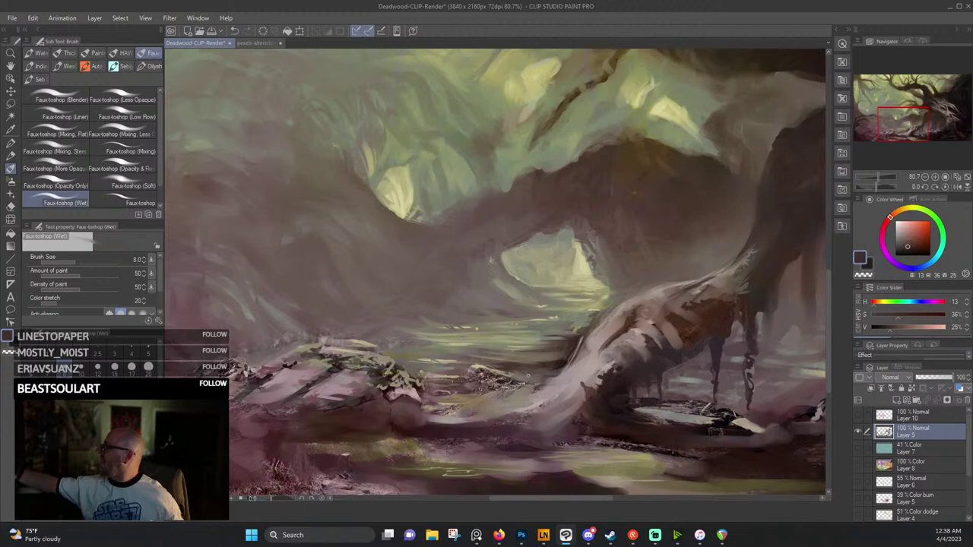
mouse_move(517, 377)
left_mouse_down()
mouse_move(535, 372)
mouse_move(485, 396)
left_mouse_up()
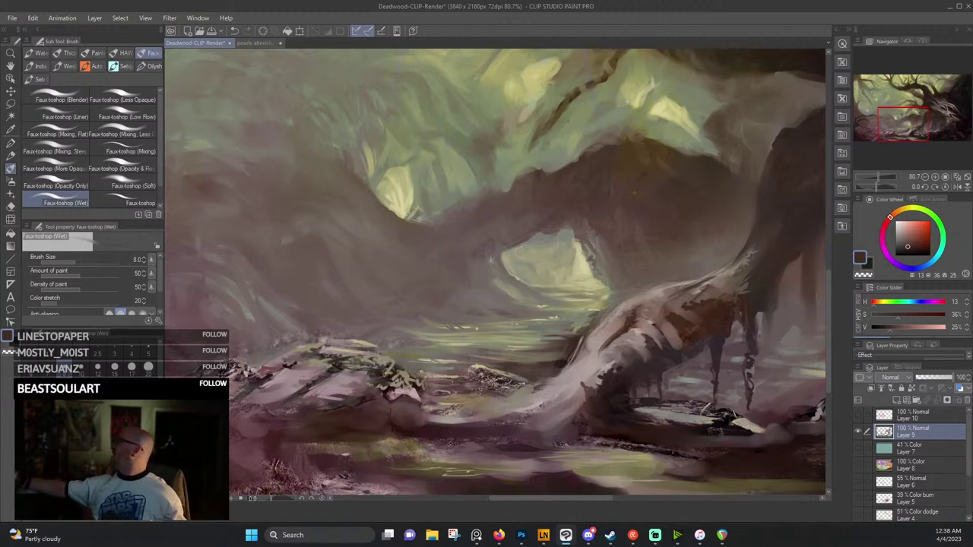
Blend the bank below the rocky mound and the near shore with sampled dark browns and muted reds.
left_click_drag(556, 418, 495, 321)
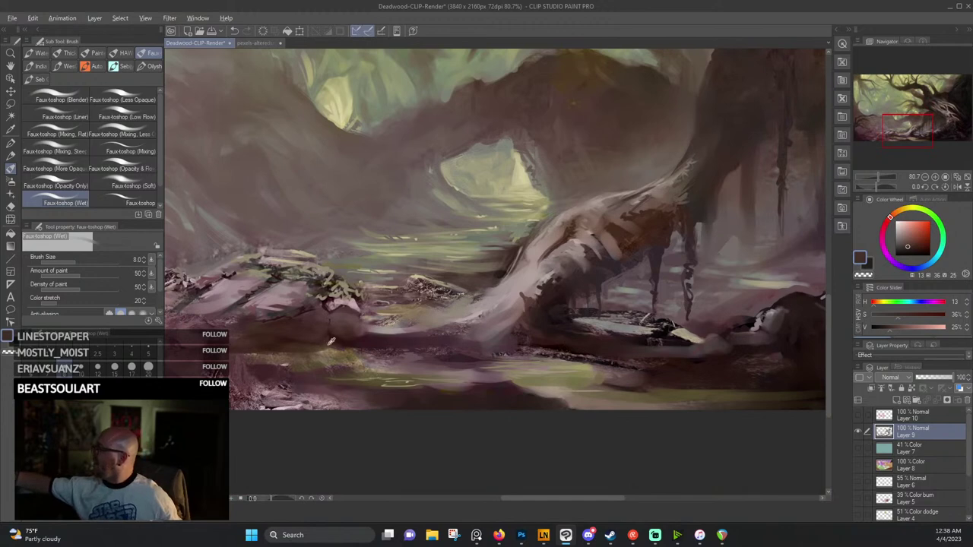
left_click(347, 349, "alt")
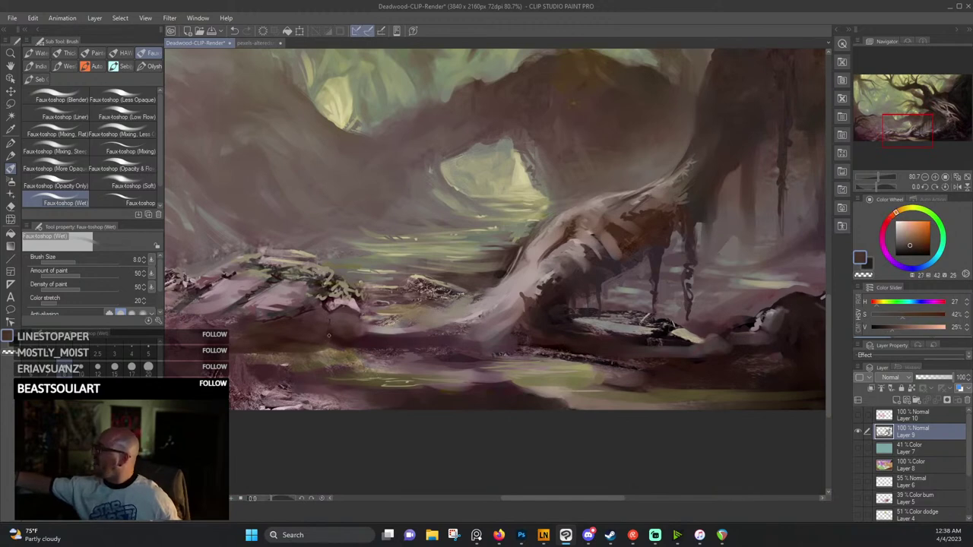
left_click(297, 337, "alt")
left_click(285, 347, "alt")
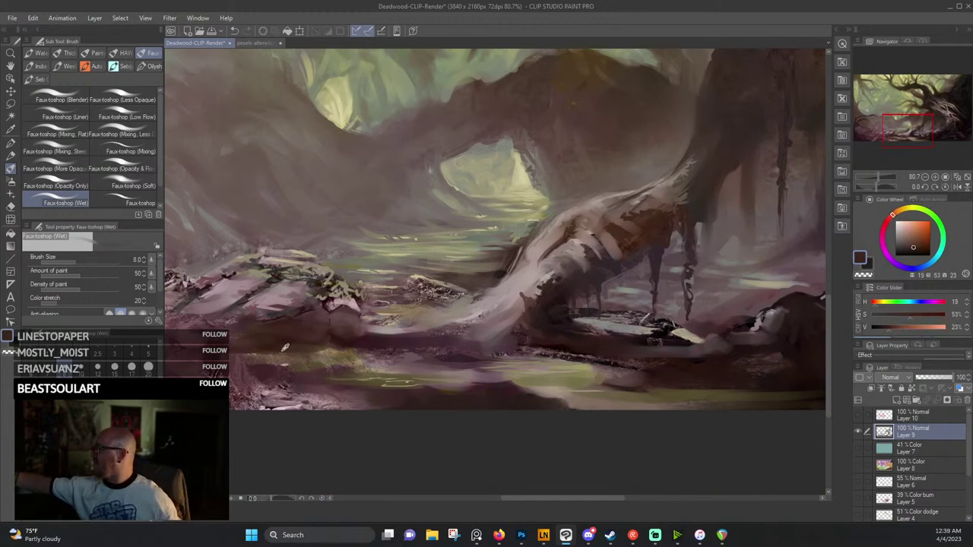
left_click(264, 367, "alt")
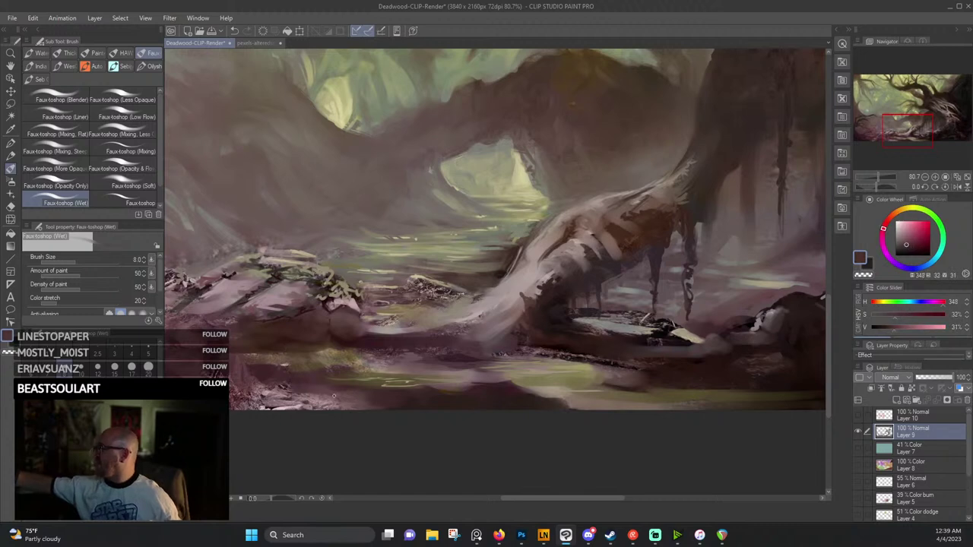
left_click(311, 385, "alt")
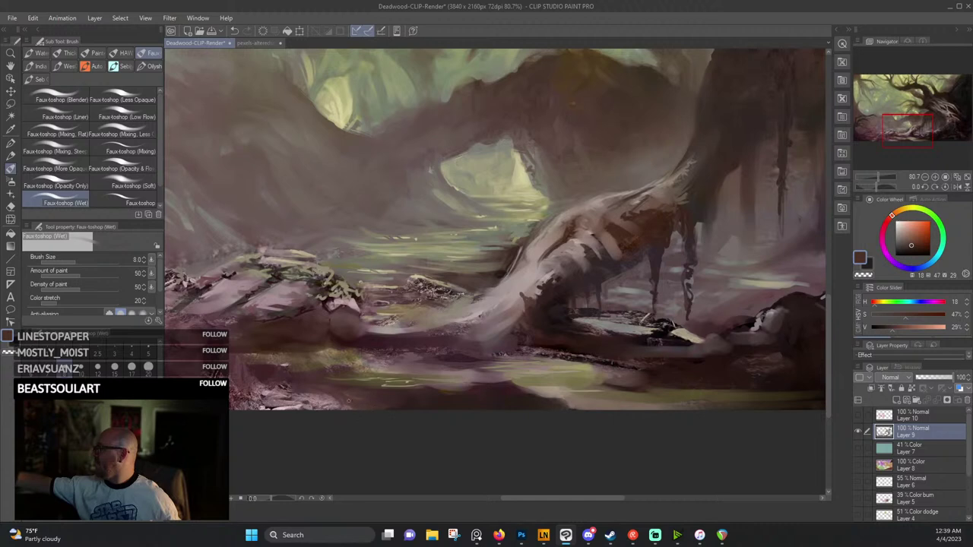
Soften the foreground pool's lower edge with sampled mauve and olive-brown strokes, extending toward its darker end.
left_click(477, 380, "alt")
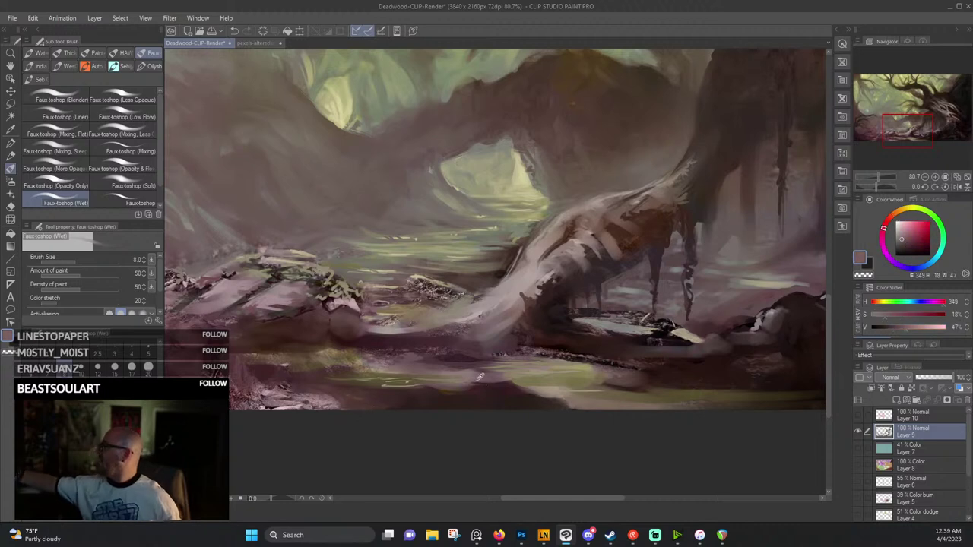
left_click_drag(472, 384, 510, 380)
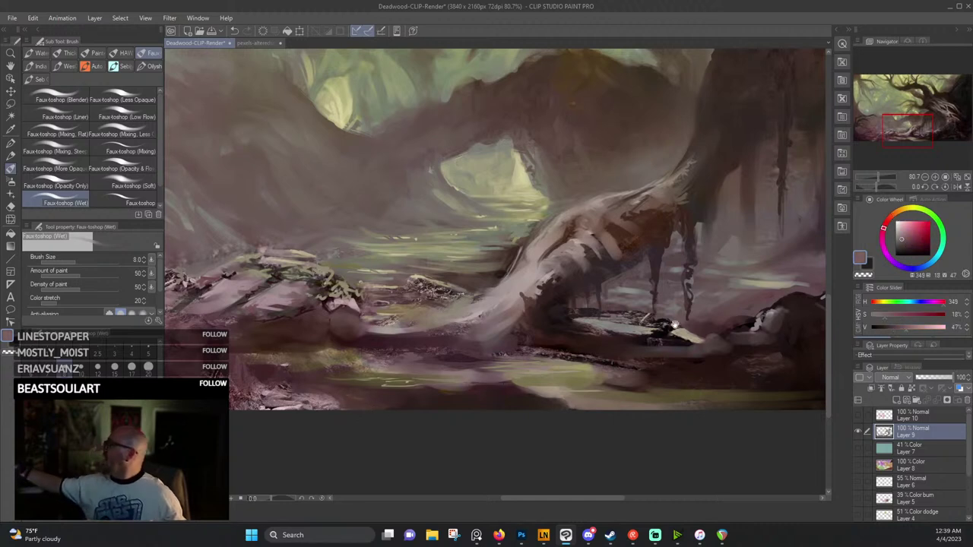
left_click_drag(643, 315, 453, 299)
left_click(531, 370, "alt")
left_click_drag(627, 387, 669, 386)
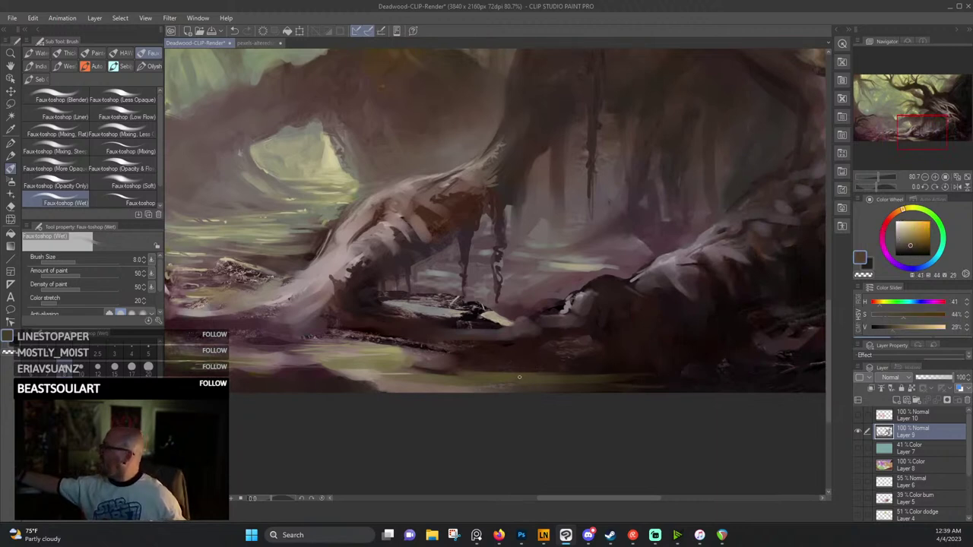
Touch up the foreground pool just below the dark debris by the root with sampled yellow-olive tones.
left_click(399, 354, "alt")
mouse_move(407, 352)
left_mouse_down()
mouse_move(427, 351)
mouse_move(413, 357)
left_mouse_up()
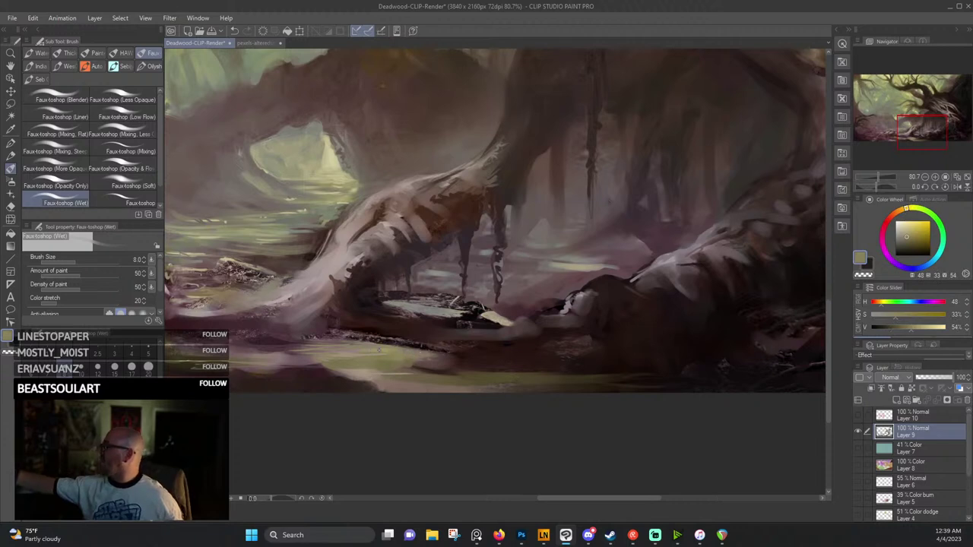
left_click(394, 351, "alt")
Blend the misty slope beside the glowing opening and above the water with sampled grey-browns.
left_click_drag(451, 262, 667, 306)
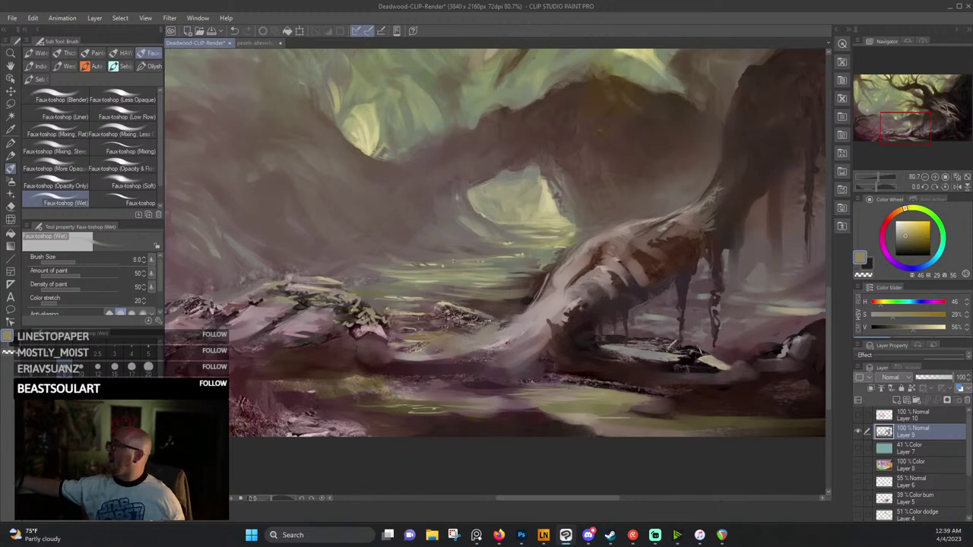
left_click(412, 234, "alt")
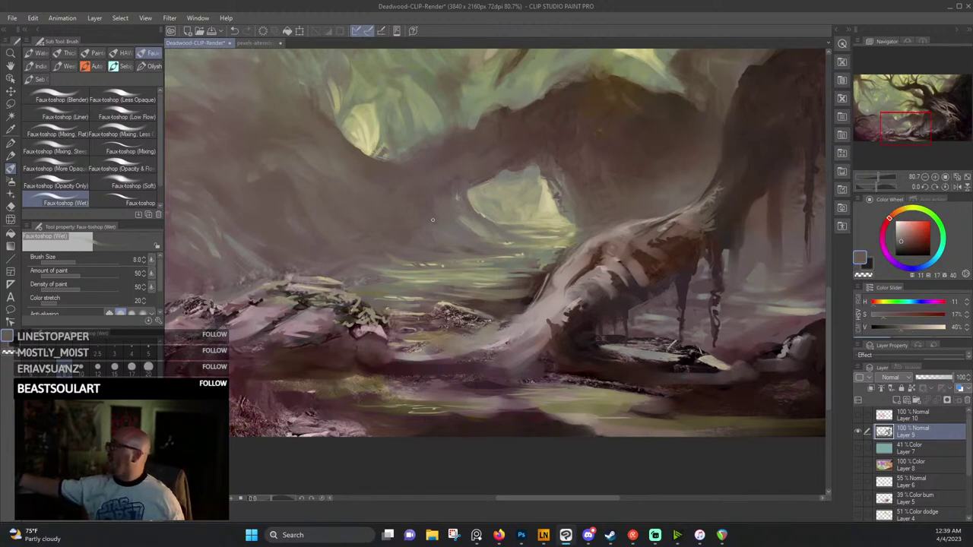
left_click(436, 202, "alt")
left_click(428, 222, "alt")
left_click(400, 239, "alt")
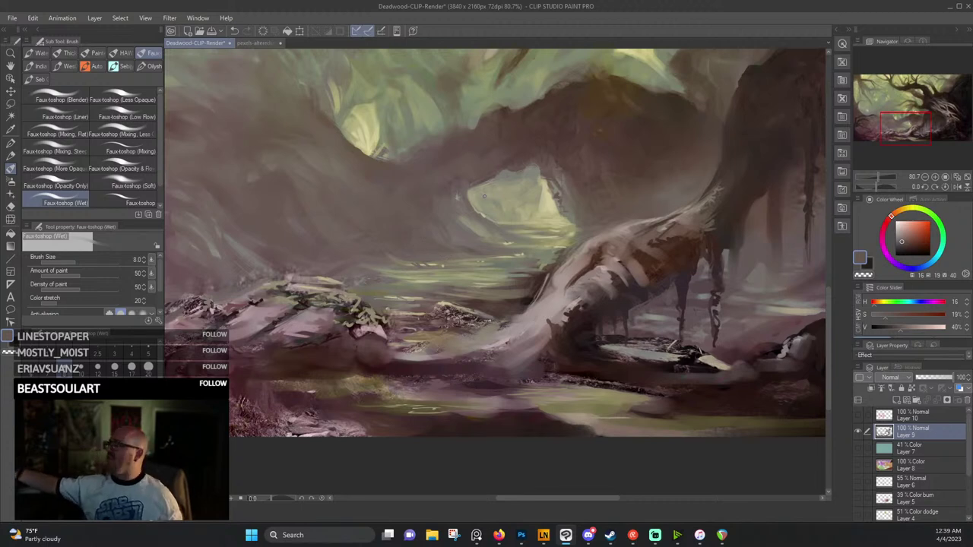
Refine the near rim of the glowing opening with sampled yellow-greens and muted grey-browns.
left_click(458, 199, "alt")
left_click(466, 216, "alt")
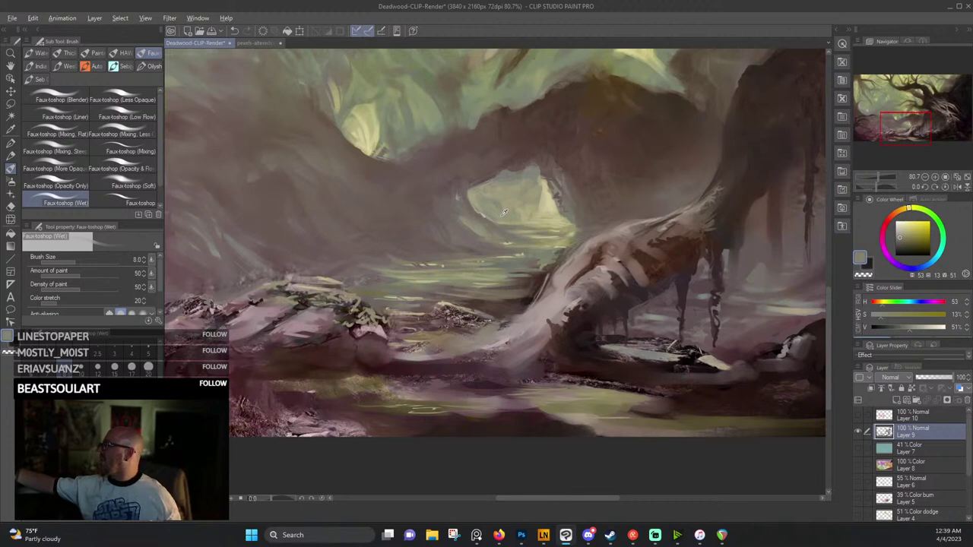
left_click(472, 223, "alt")
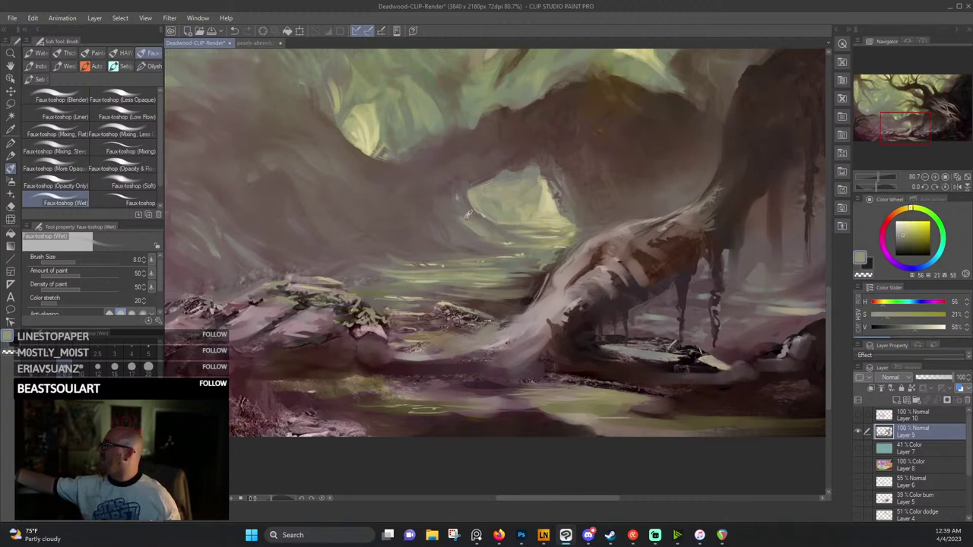
left_click(477, 231, "alt")
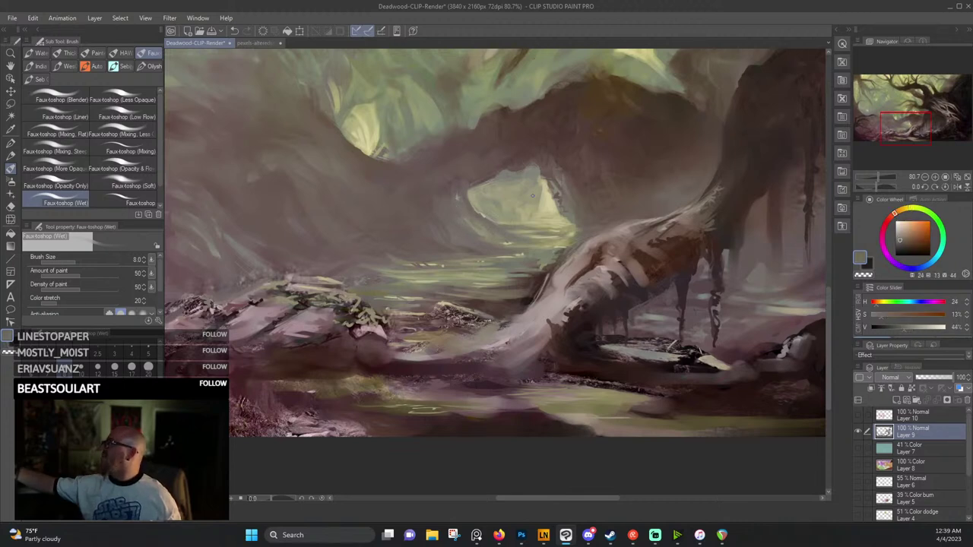
Touch up the small glowing patch in the misty background and its surroundings with sampled pale yellow-greens and grey-greens.
left_click_drag(397, 161, 425, 203)
left_click(409, 183, "alt")
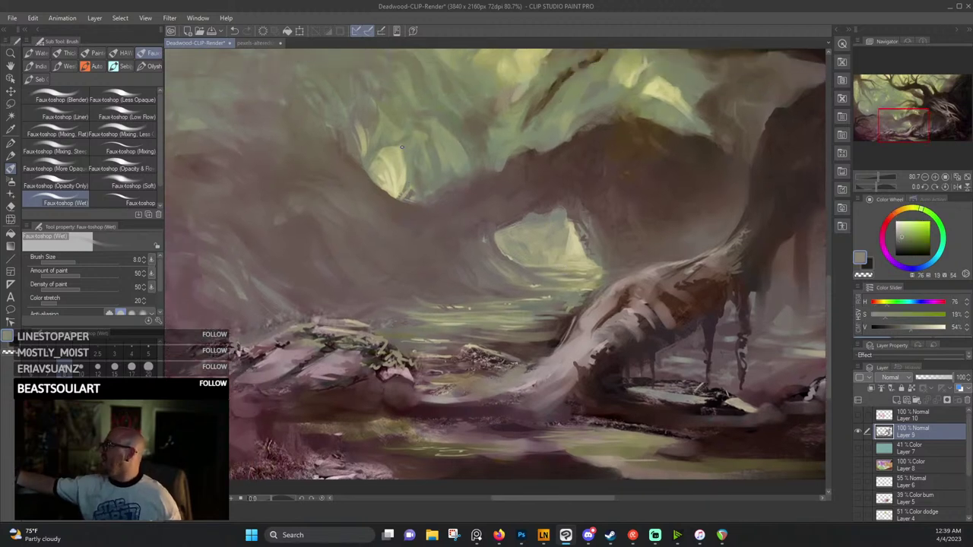
left_click(387, 155, "alt")
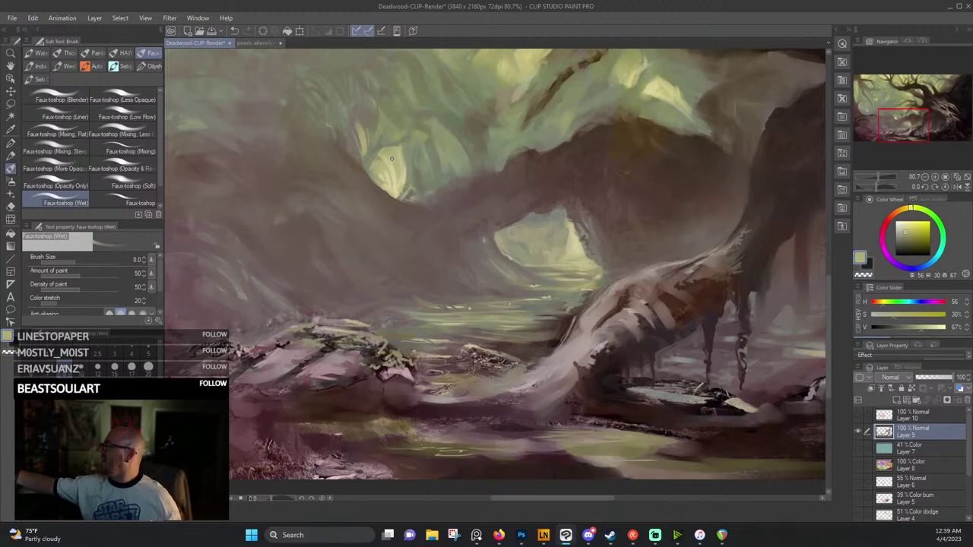
left_click_drag(383, 152, 400, 222)
left_click(401, 222, "alt")
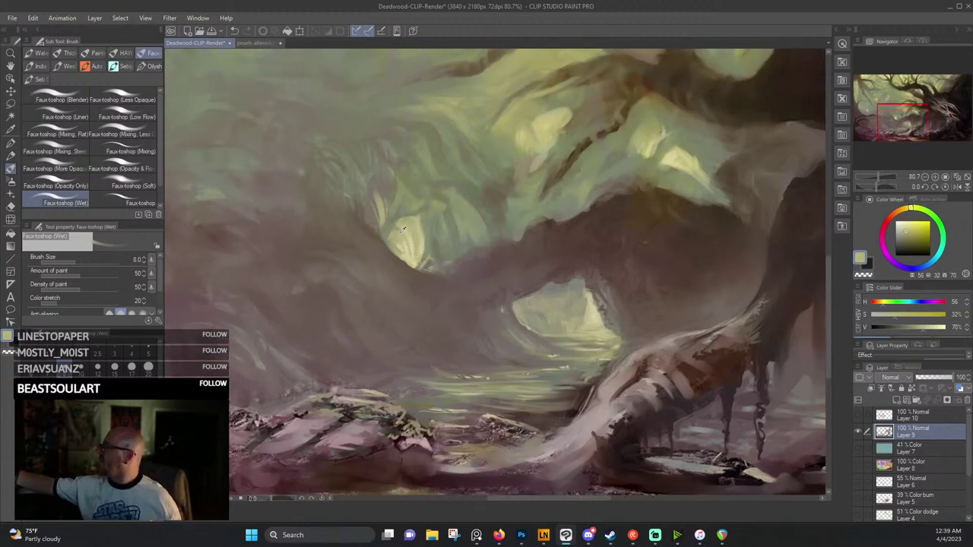
left_click(403, 229, "alt")
mouse_move(378, 199)
left_mouse_down()
mouse_move(396, 260)
mouse_move(555, 236)
left_mouse_up()
left_click(395, 236, "alt")
Clean up the curved edge of the far-left tree trunk against the mist with sampled grey-green and brown.
left_click_drag(374, 220, 499, 301)
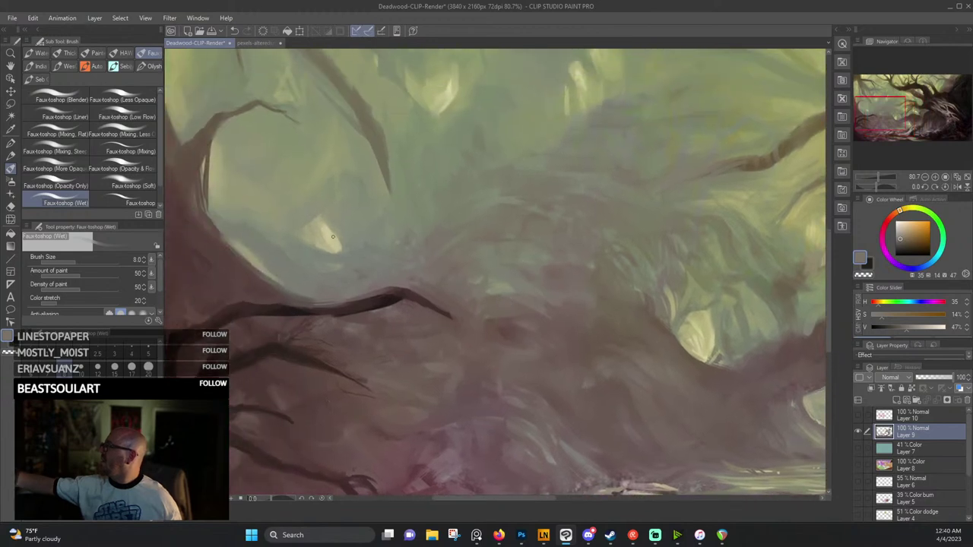
left_click(283, 252, "alt")
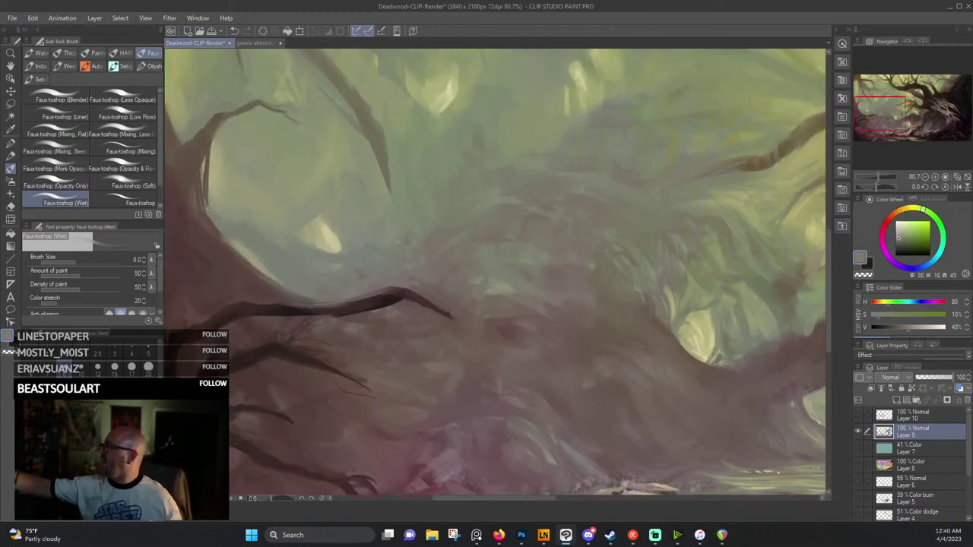
left_click_drag(207, 209, 352, 312)
left_click(352, 313, "alt")
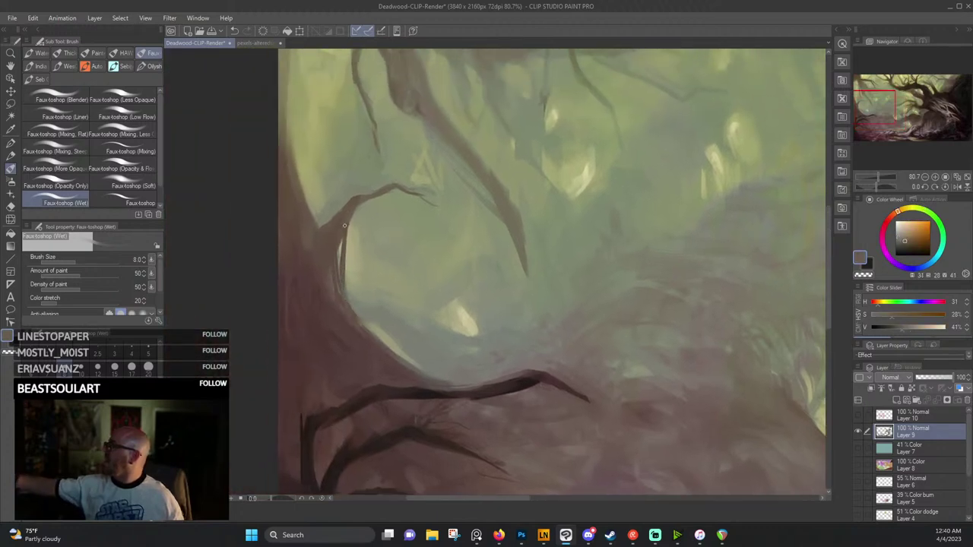
Taper and soften the tip of the thin hanging twig with sampled mist greens and olive-brown.
left_click_drag(430, 202, 485, 322)
left_click(421, 236, "alt")
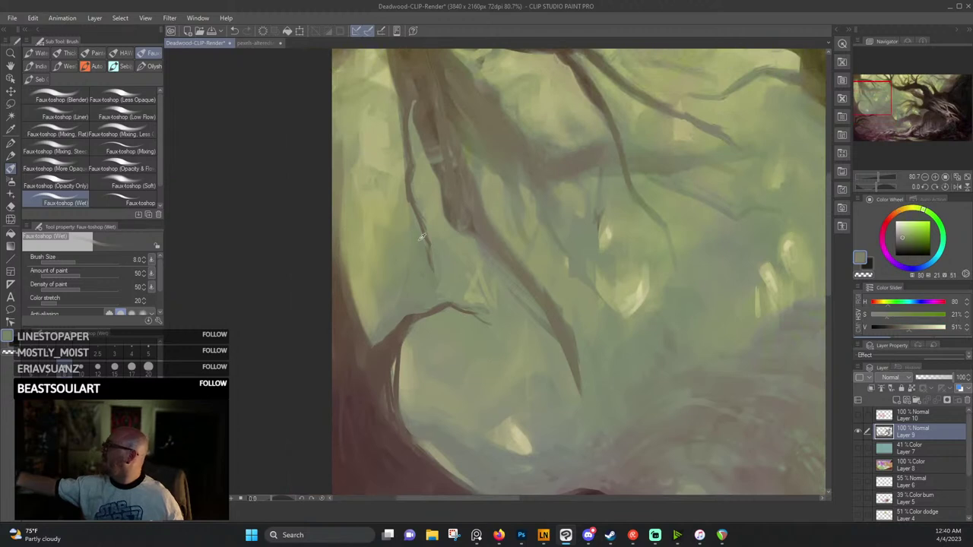
left_click(424, 226, "alt")
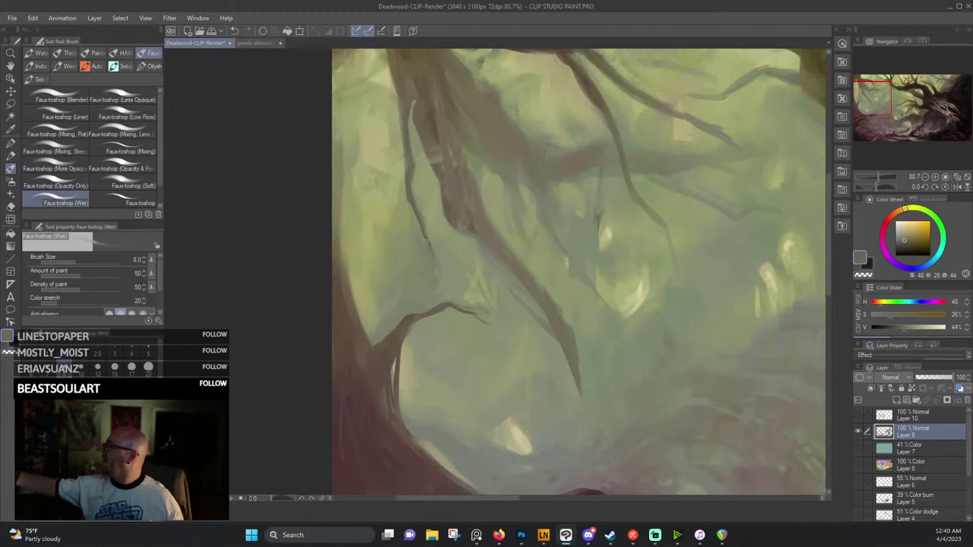
left_click(414, 195, "alt")
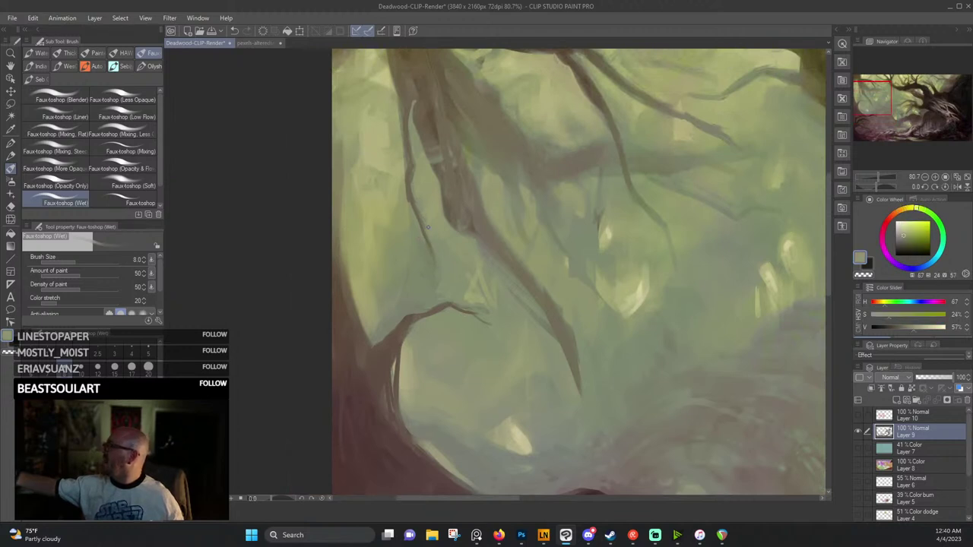
Blend the light background beside the thin twig and beneath the dark trunk mass with sampled yellow-olive tones.
left_click_drag(436, 181, 447, 256)
left_click(404, 253, "alt")
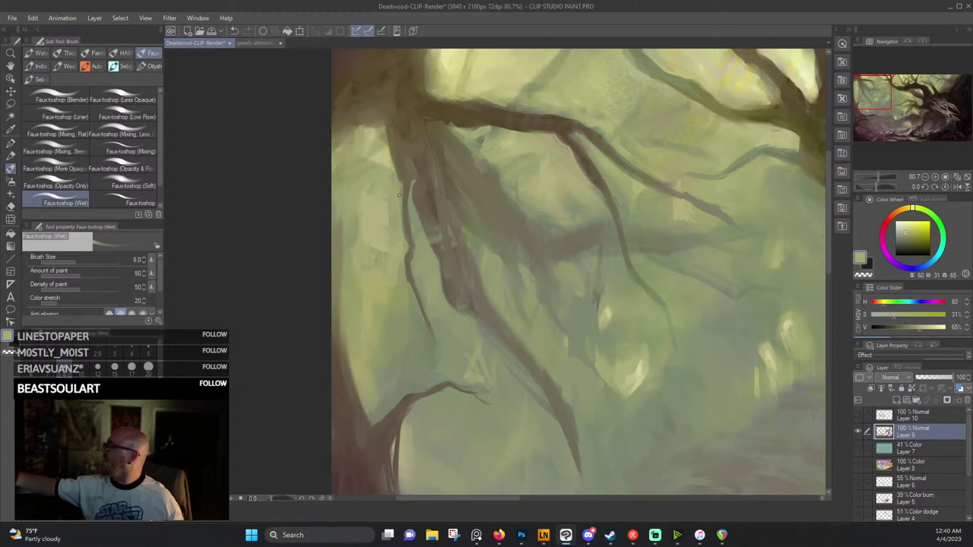
left_click(384, 130, "alt")
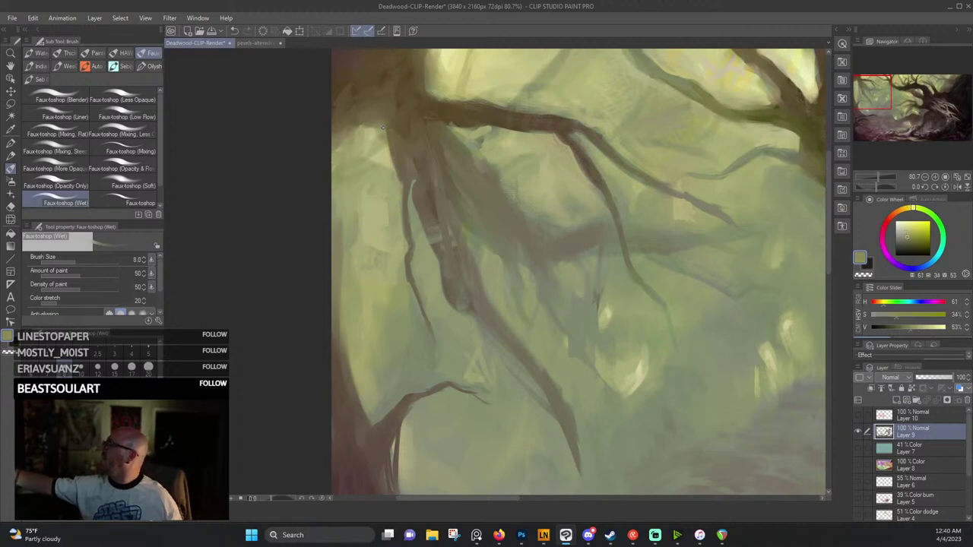
left_click(367, 122, "alt")
Sharpen the edges of the drooping offshoot below the branch fork with sampled background greens and branch tones.
left_click_drag(582, 174, 474, 190)
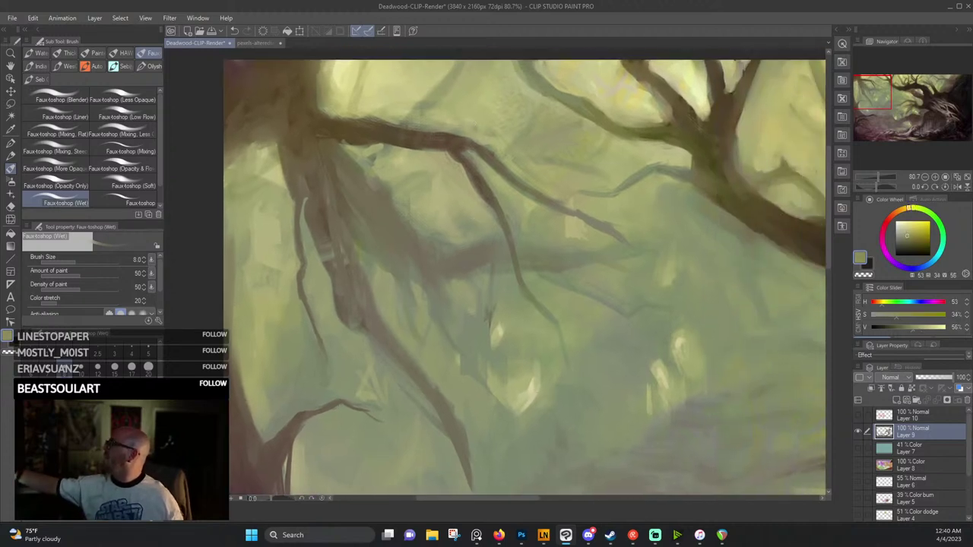
left_click(470, 191, "alt")
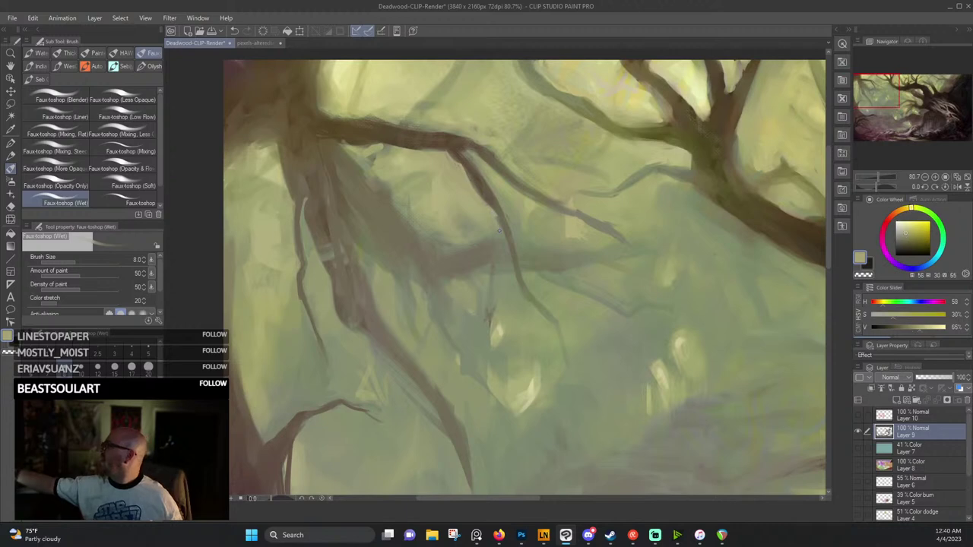
left_click(487, 199, "alt")
left_click(499, 220, "alt")
left_click(458, 170, "alt")
left_click(459, 166, "alt")
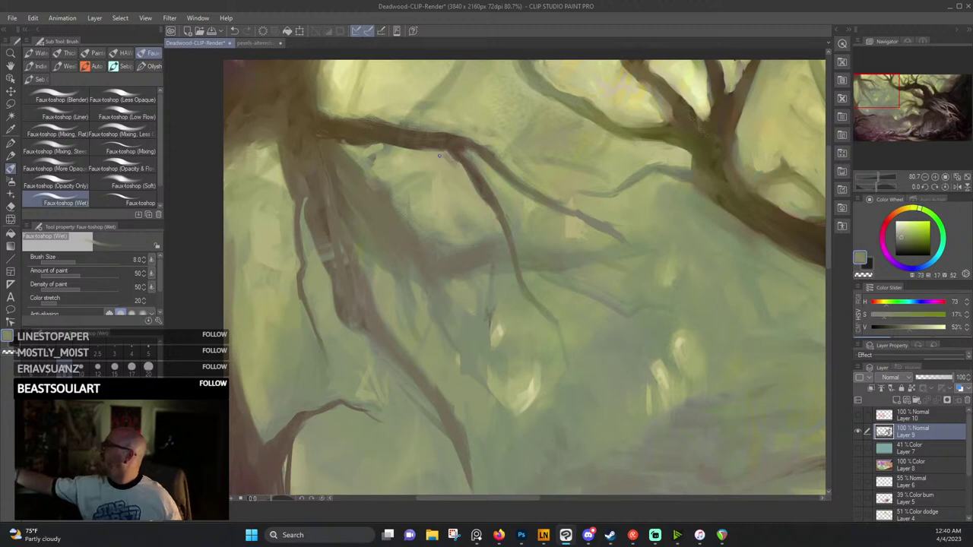
Reshape the fork where the long branch splits, using sampled dark brown and surrounding grey-green.
mouse_move(439, 155)
left_mouse_down()
mouse_move(432, 251)
mouse_move(407, 232)
left_mouse_up()
left_click(432, 251, "alt")
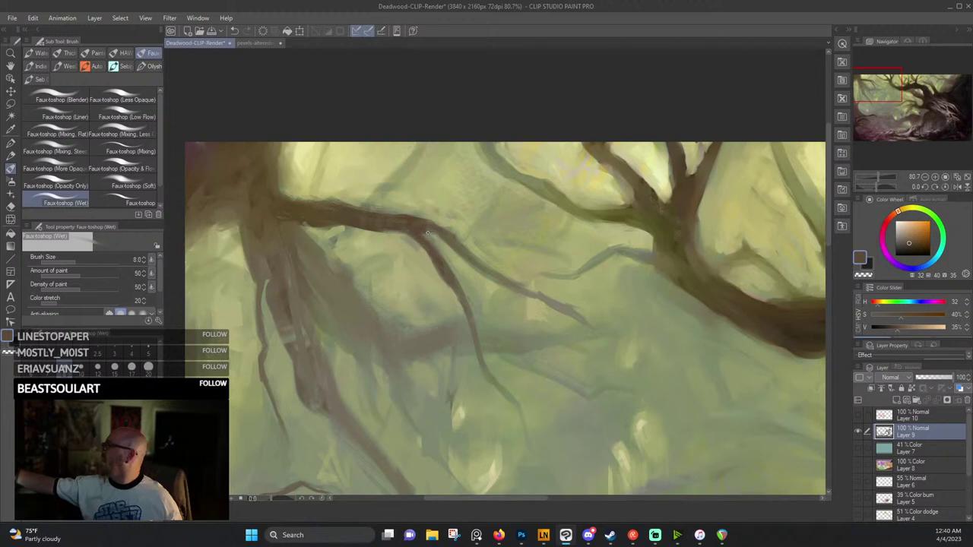
left_click(433, 241, "alt")
left_click(456, 241, "alt")
left_click(450, 236, "alt")
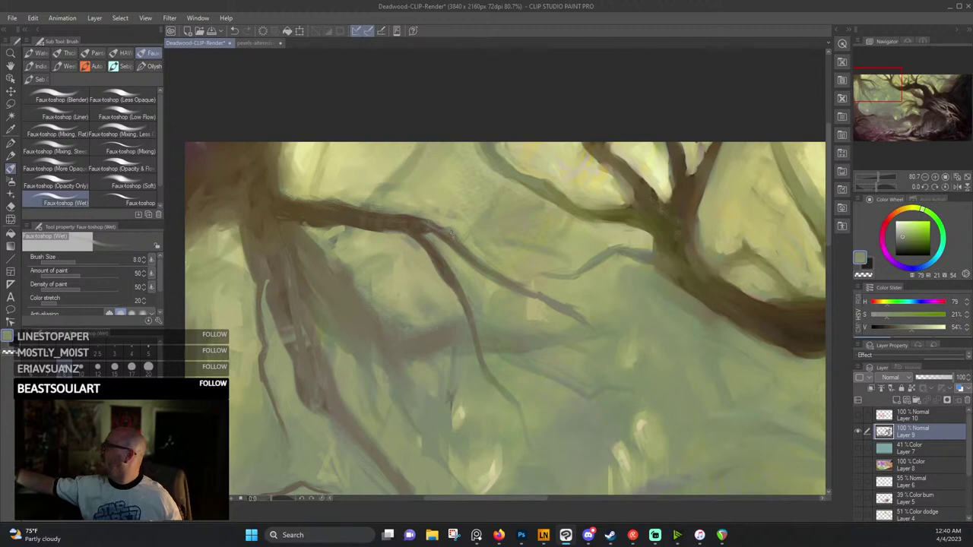
left_click(450, 235, "alt")
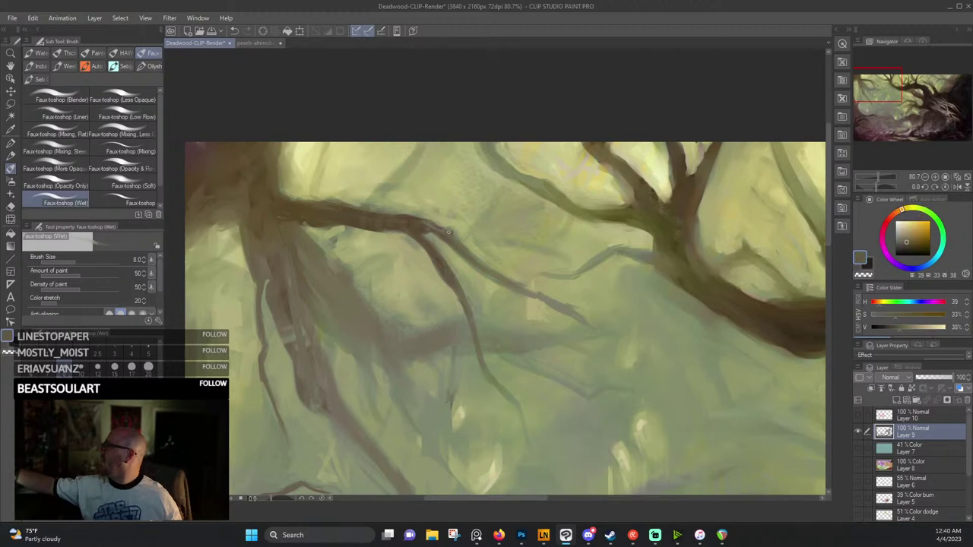
Refine the upper edge of the long horizontal branch with sampled light yellow-greens and muted olives.
left_click(374, 196, "alt")
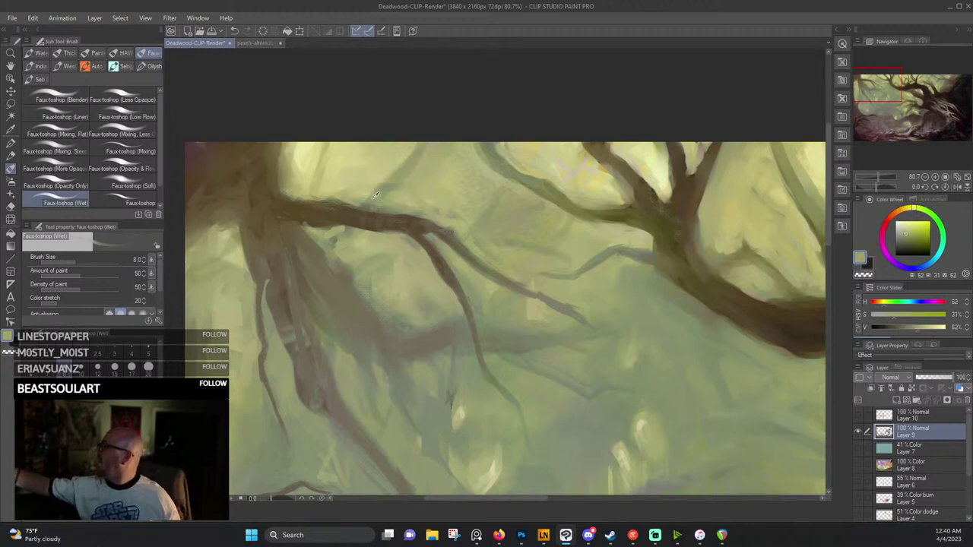
left_click(370, 210, "alt")
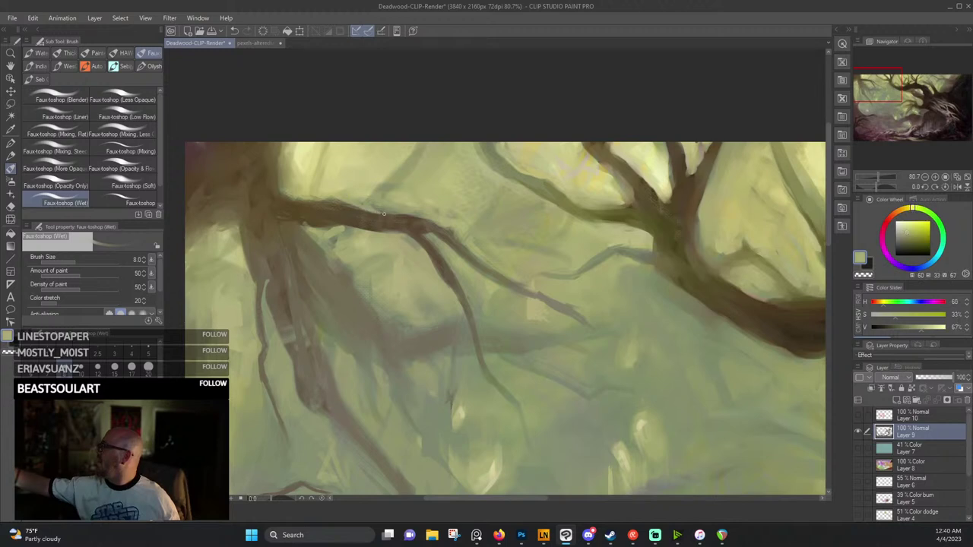
left_click(370, 213, "alt")
left_click(393, 215, "alt")
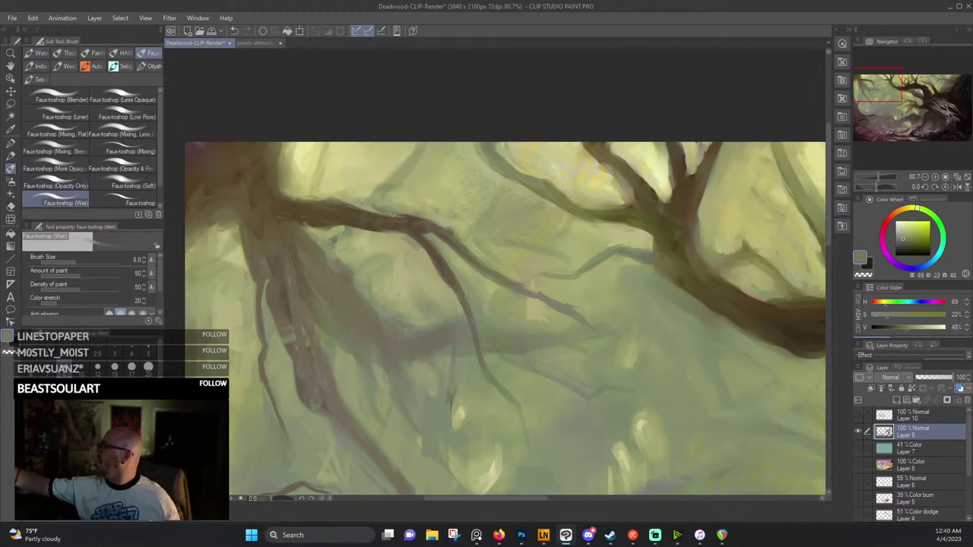
left_click(326, 195, "alt")
left_click(352, 205, "alt")
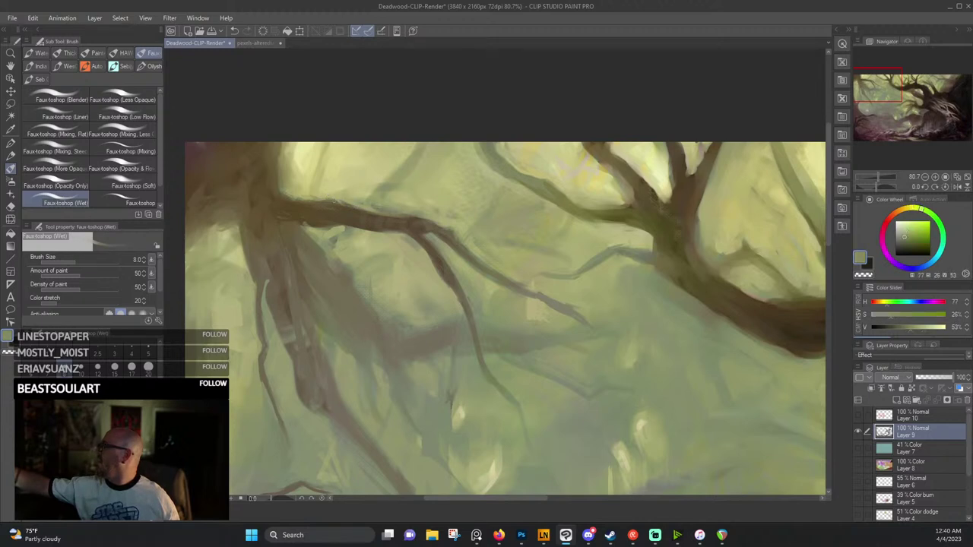
left_click(345, 204, "alt")
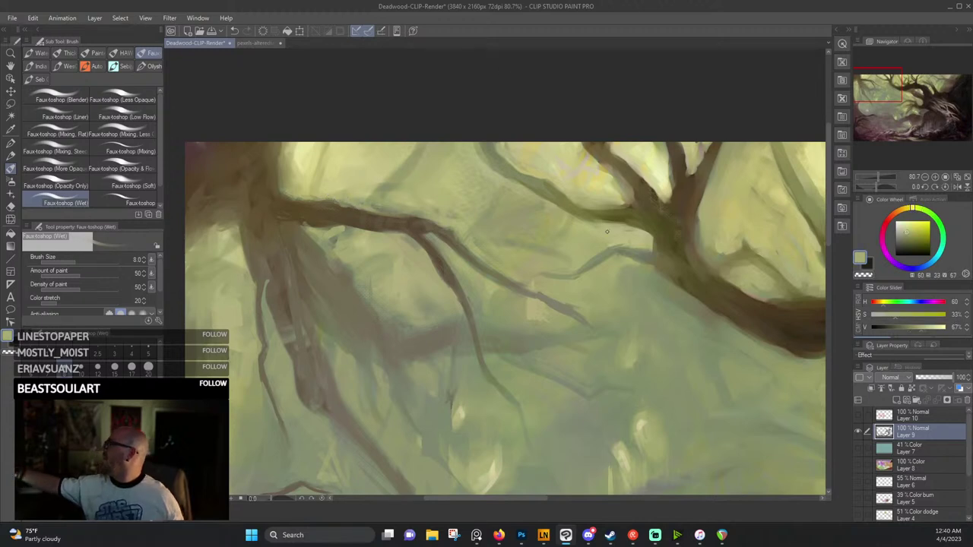
Touch up the olive side branch and the bright gap beside the forked trunk with sampled olive and pale yellow-green.
left_click_drag(346, 205, 207, 252)
left_click(381, 222, "alt")
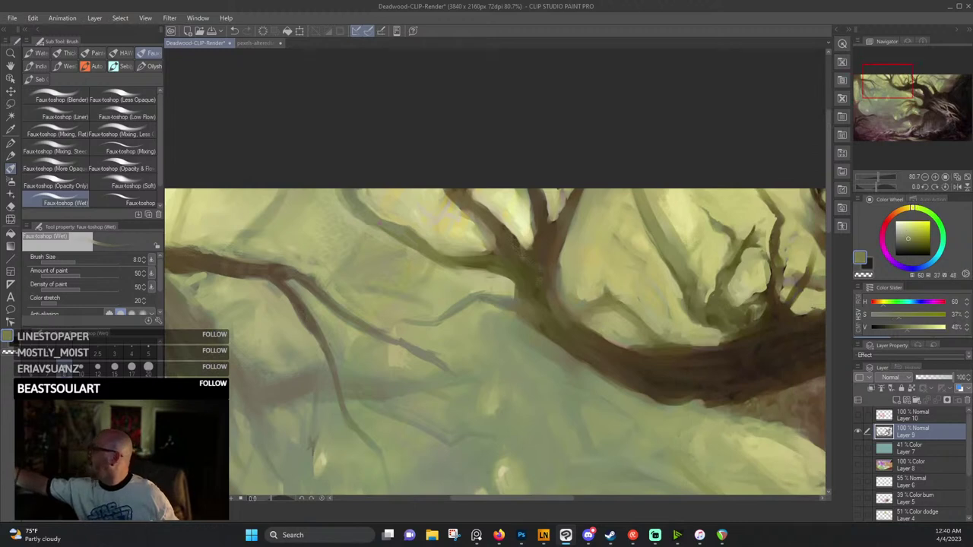
left_click(366, 213, "alt")
mouse_move(449, 234)
left_mouse_down()
mouse_move(408, 218)
mouse_move(398, 225)
left_mouse_up()
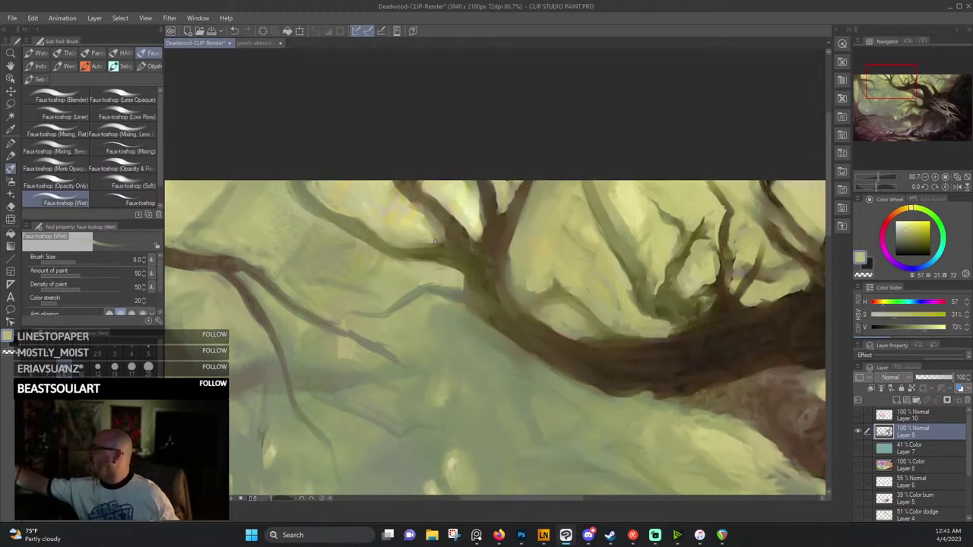
left_click(448, 247, "alt")
left_click(428, 219, "alt")
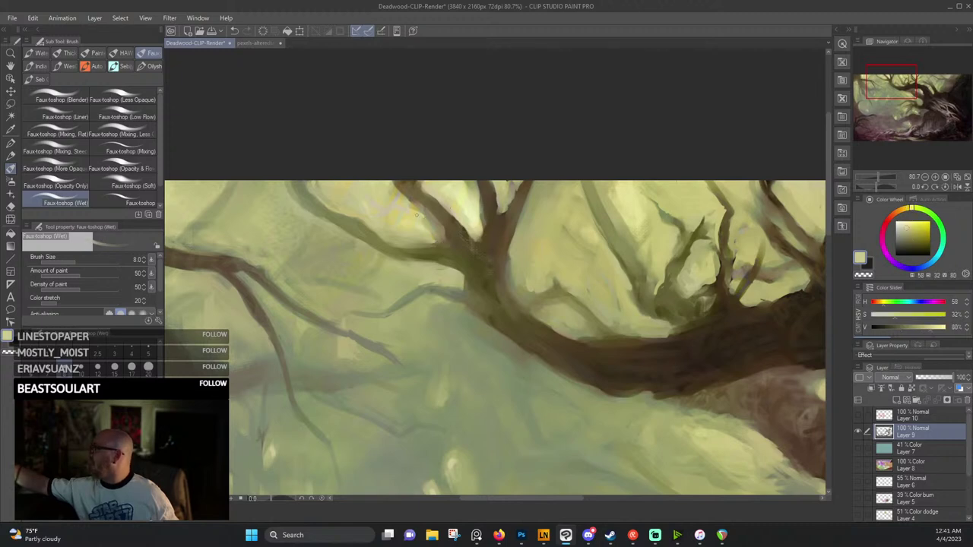
Refine the small sprig and the light background above the large bough with sampled warm yellow-greens.
left_click_drag(491, 220, 443, 232)
left_click(485, 298, "alt")
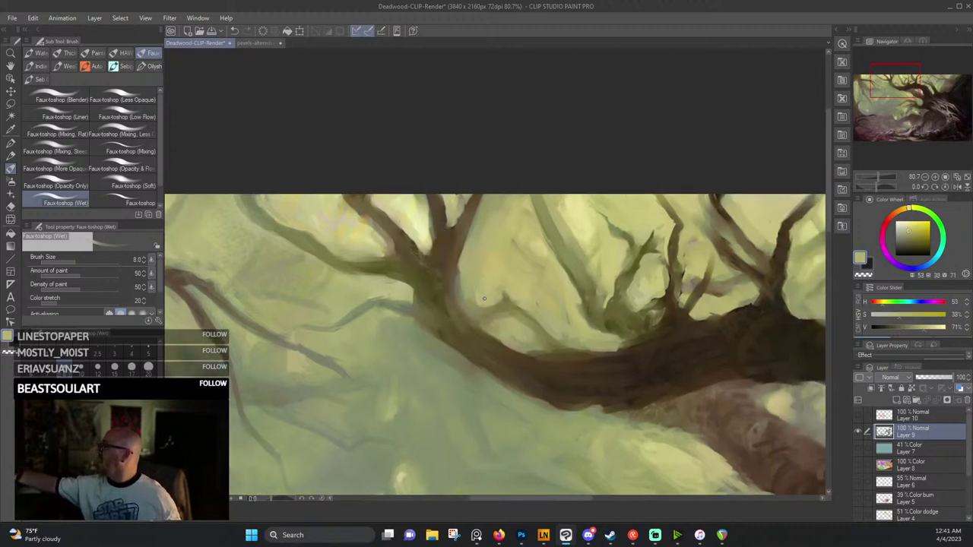
left_click(502, 292, "alt")
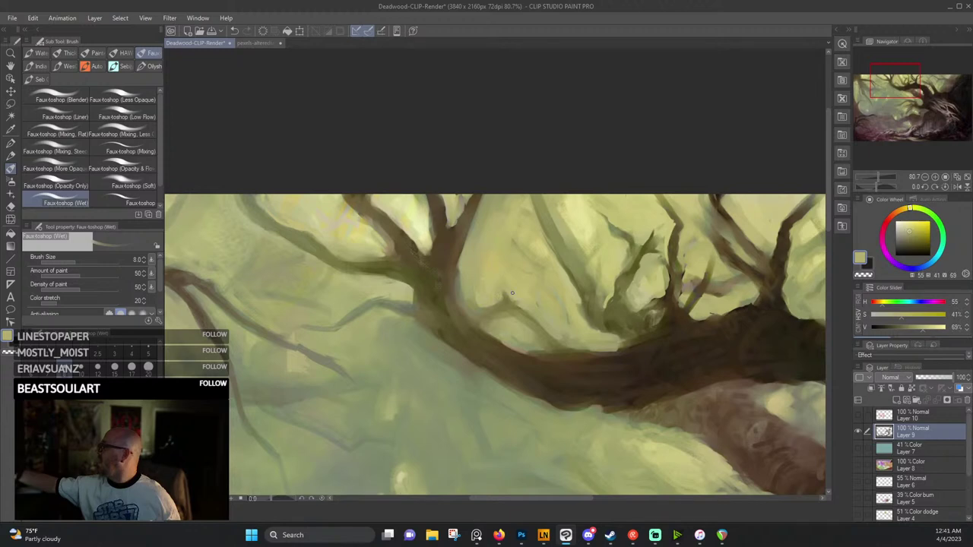
left_click(516, 245, "alt")
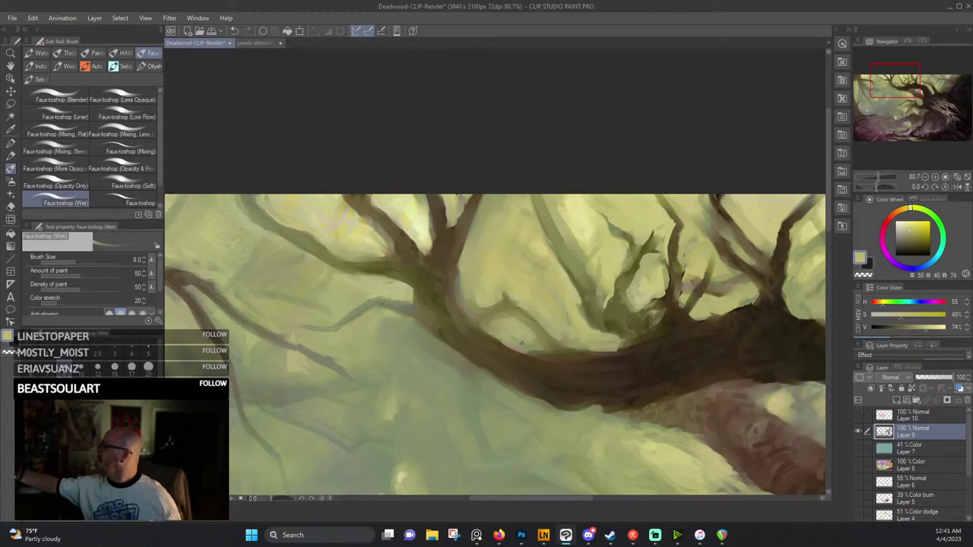
left_click(572, 341, "alt")
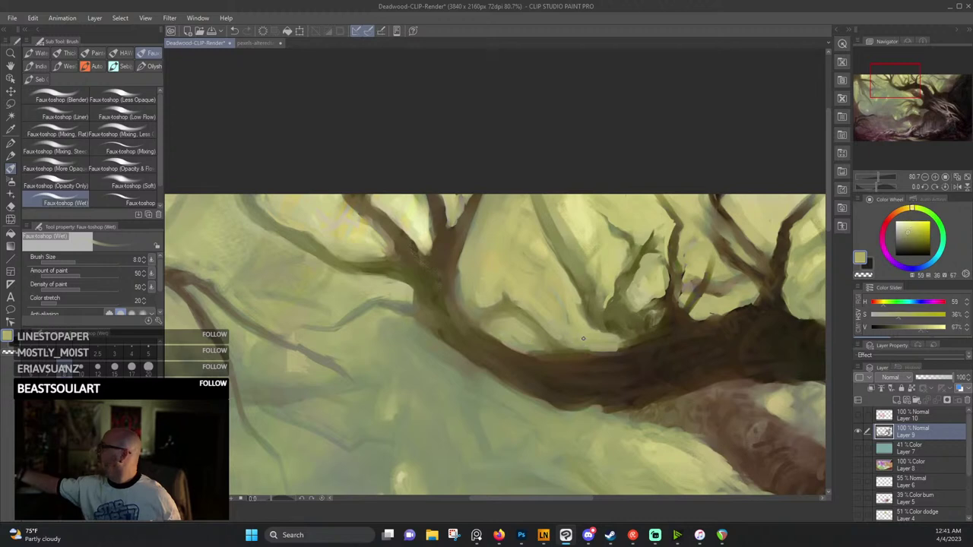
Enlarge the brush to 20 and blend the bough's upper edge below the sprig with sampled yellow-green and dark brown.
key("bracketright")
key("bracketright")
key("bracketright")
key("bracketright")
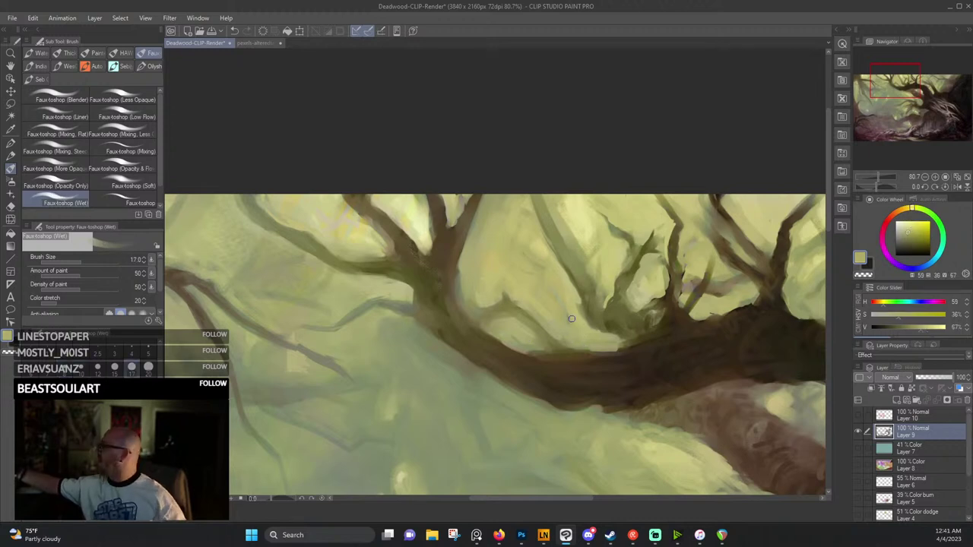
key("bracketright")
left_click(574, 341, "alt")
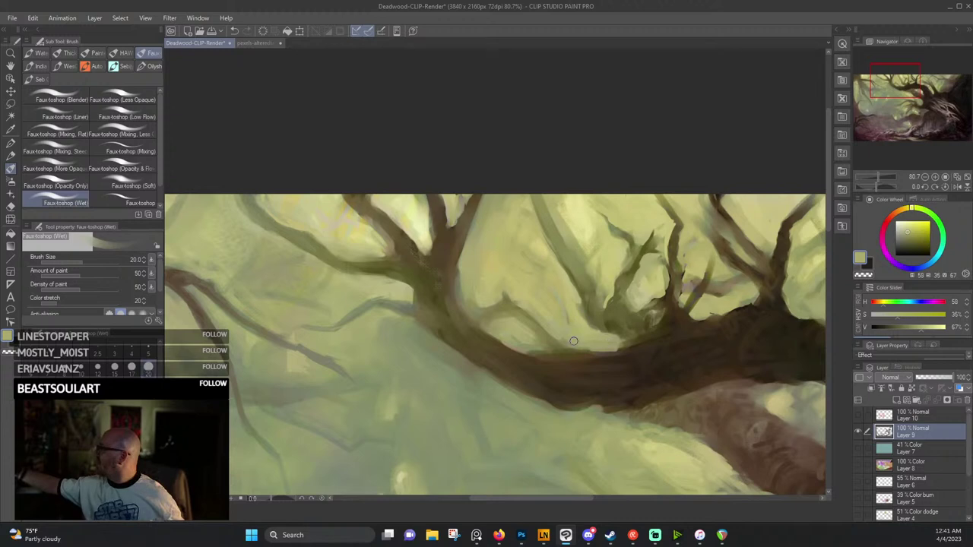
left_click(582, 355, "alt")
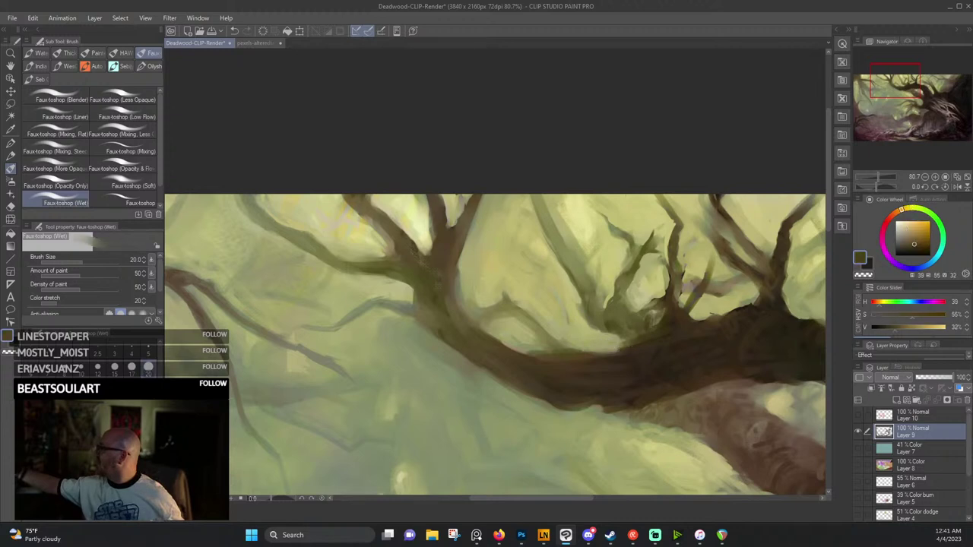
Blend the lower edge of the large bough into the misty background with sampled dark browns and muted yellow-greens.
left_click(586, 356, "alt")
mouse_move(603, 358)
left_mouse_down()
mouse_move(625, 360)
mouse_move(559, 330)
left_mouse_up()
left_click(531, 375, "alt")
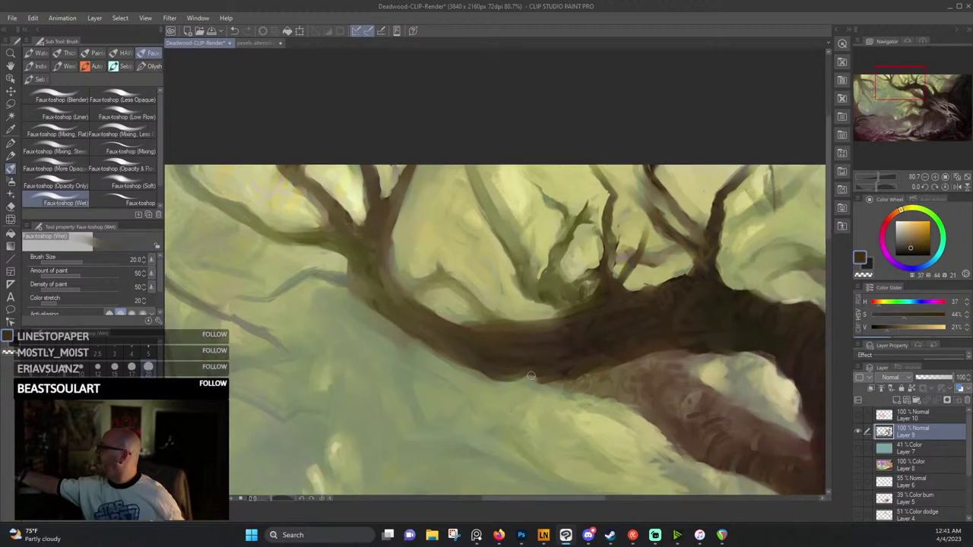
left_click(538, 388, "alt")
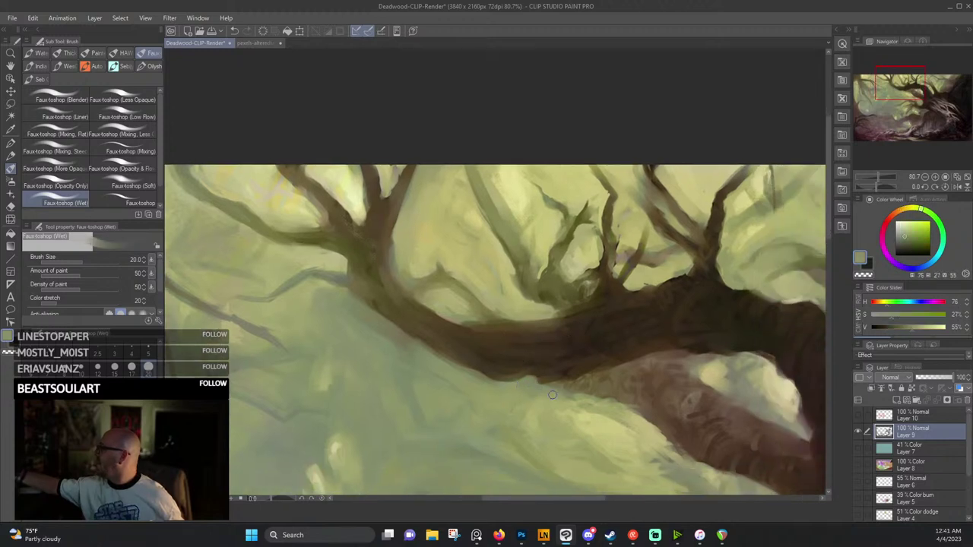
left_click(519, 393, "alt")
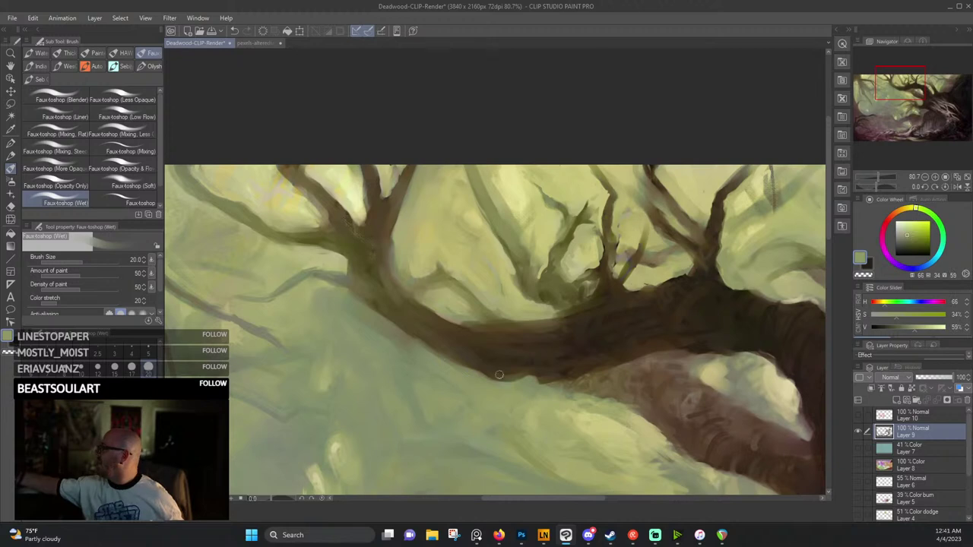
Refine the faint branches and light gap between the thin upright branch and the forked branch with sampled pale yellow-green and muted olive.
left_click_drag(500, 374, 305, 417)
left_click(429, 271, "alt")
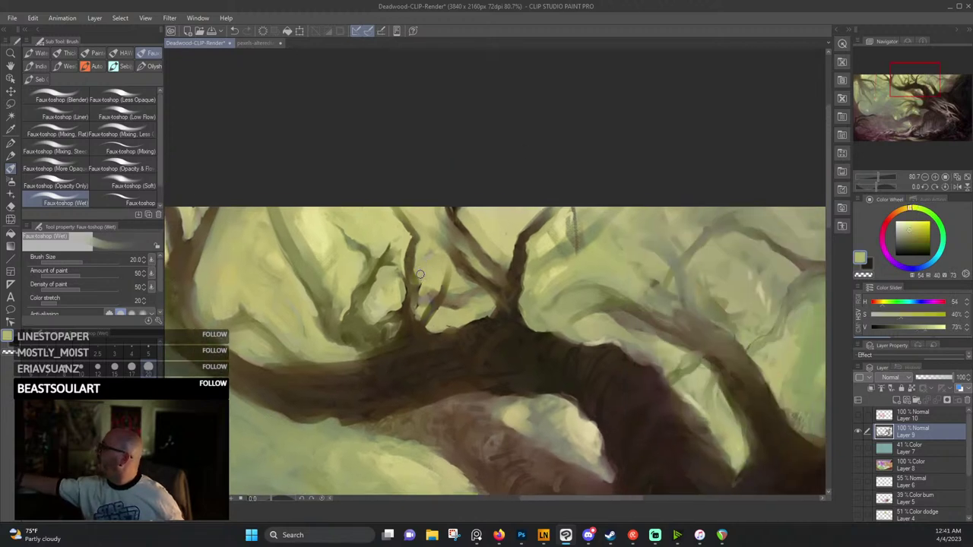
left_click(443, 237, "alt")
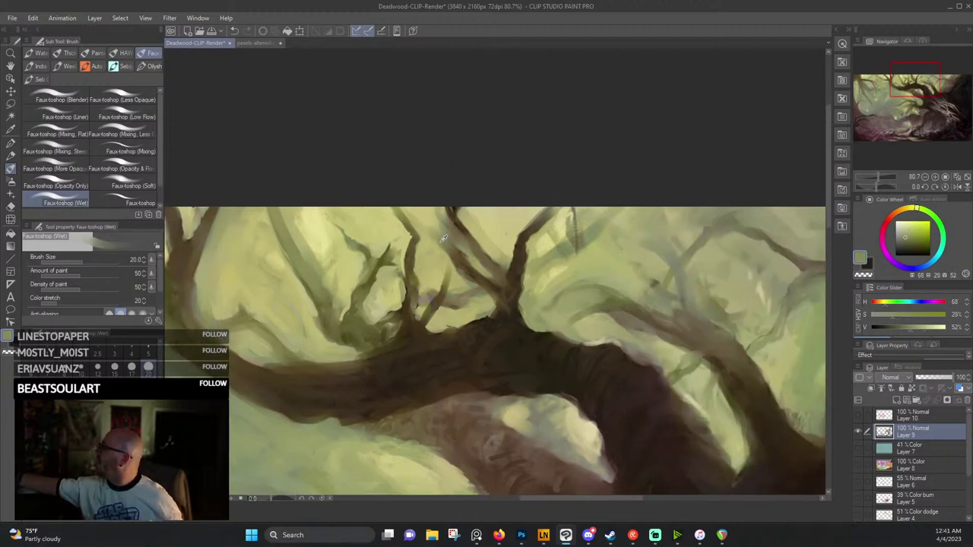
left_click_drag(443, 238, 416, 209)
left_click(444, 251, "alt")
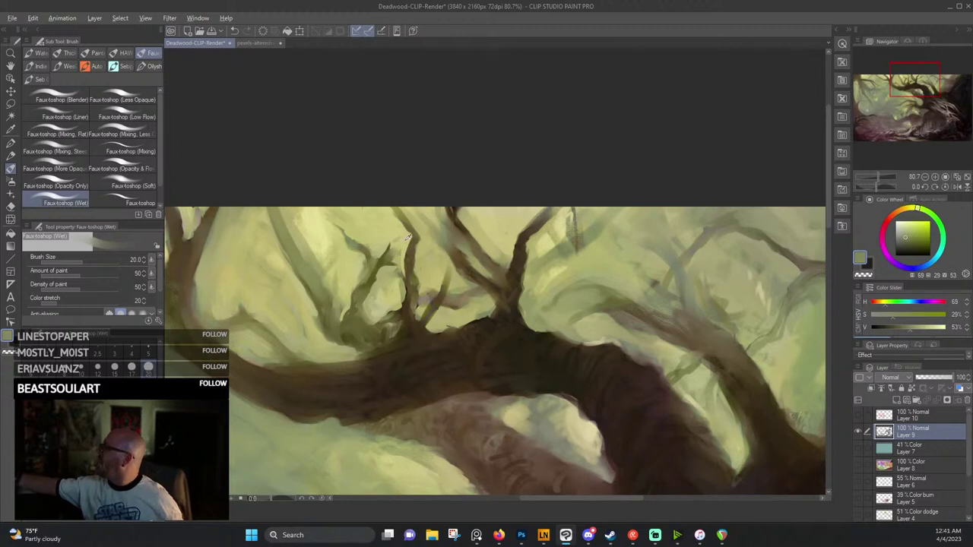
Clean up the bright gaps around the twisted sprig and the small crossing twig with sampled pale yellow-greens and olive brown.
left_click(389, 264, "alt")
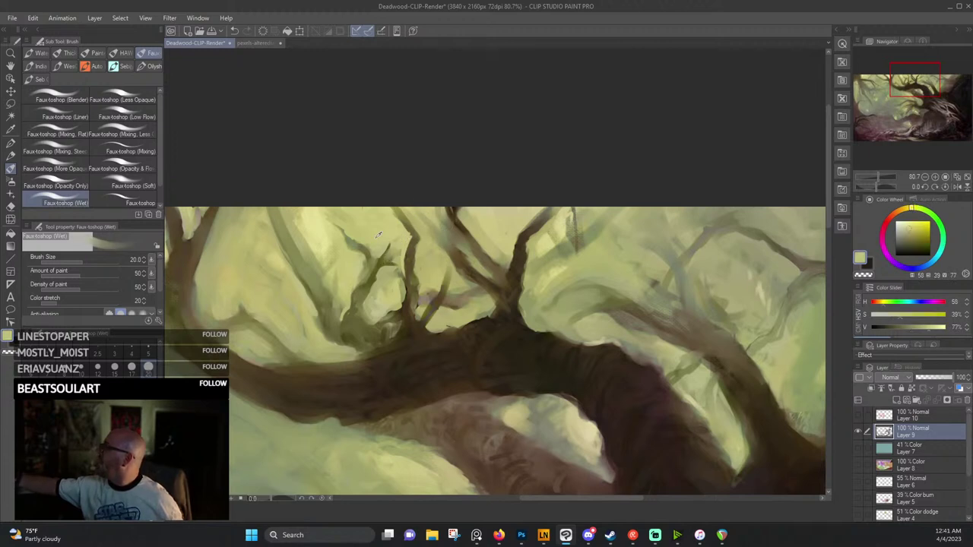
left_click(378, 235, "alt")
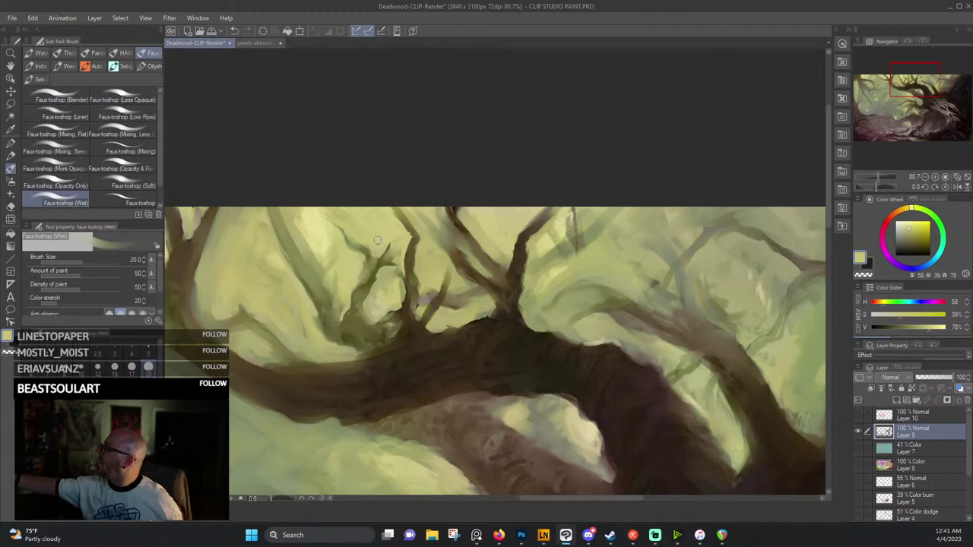
left_click(380, 291, "alt")
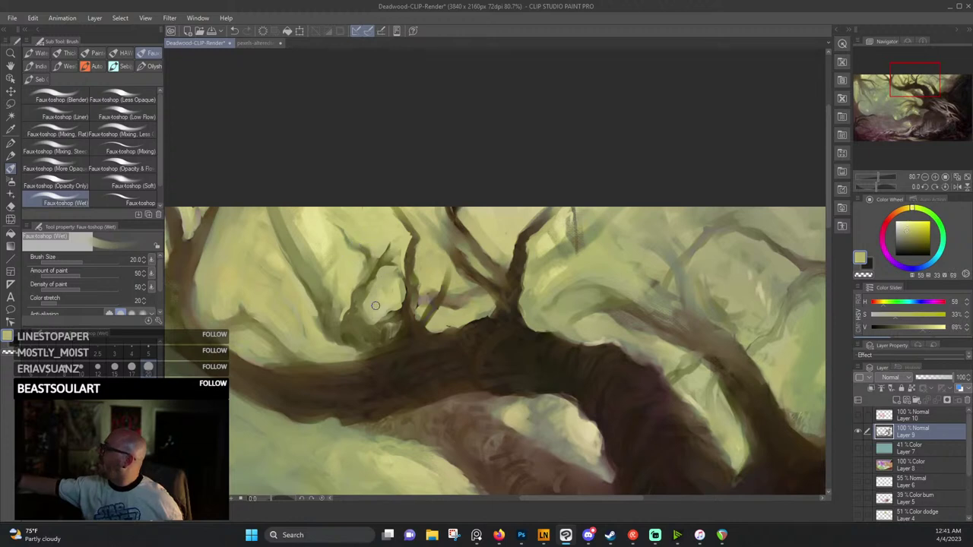
left_click(393, 302, "alt")
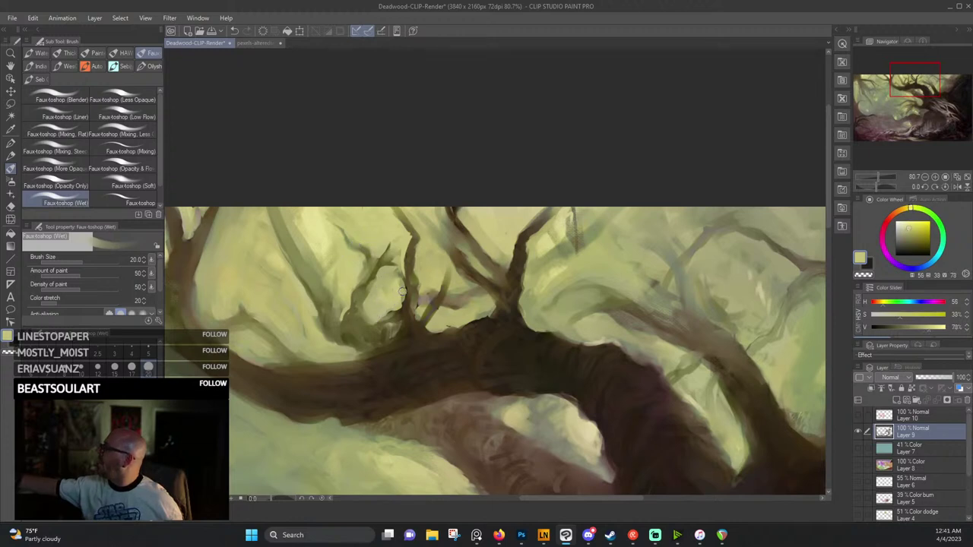
left_click(448, 301, "alt")
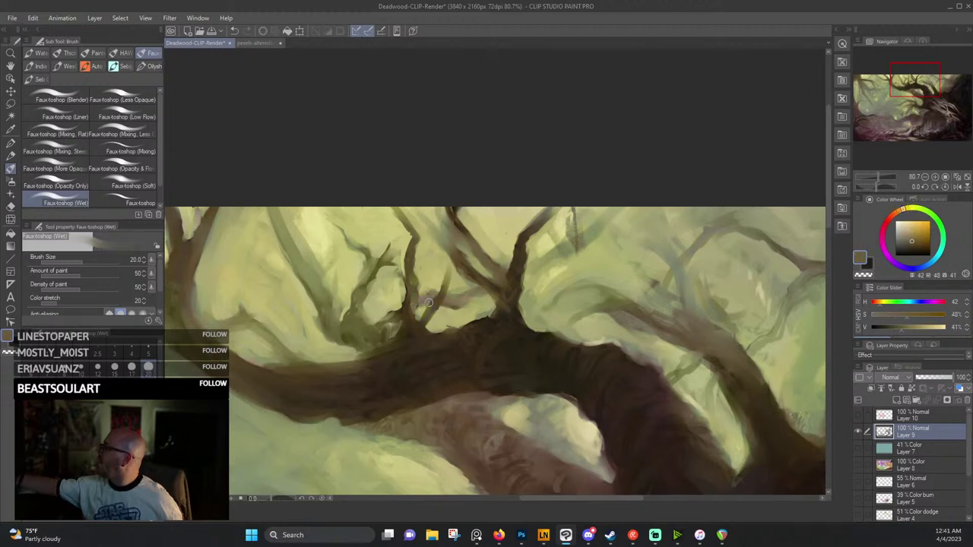
left_click(430, 298, "alt")
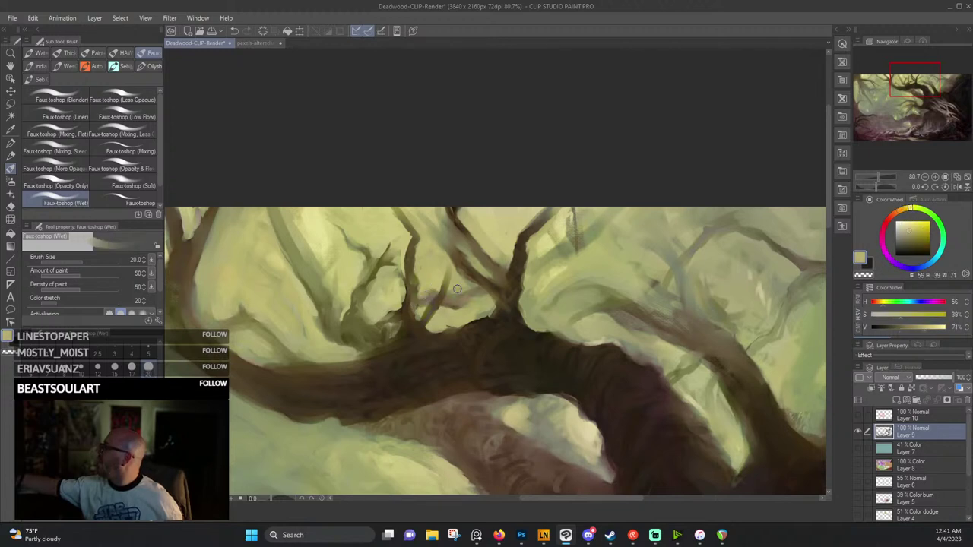
Refine the light background inside and beside the dark forked branch with sampled soft yellow-greens.
left_click(542, 243, "alt")
mouse_move(541, 245)
left_mouse_down()
mouse_move(530, 261)
mouse_move(538, 250)
left_mouse_up()
left_click(555, 232, "alt")
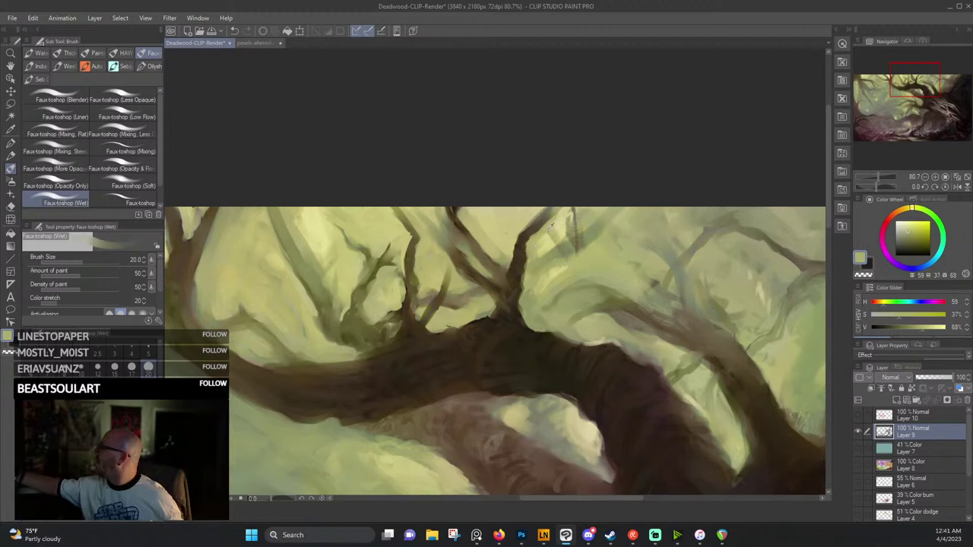
left_click(509, 216, "alt")
left_click(509, 214, "alt")
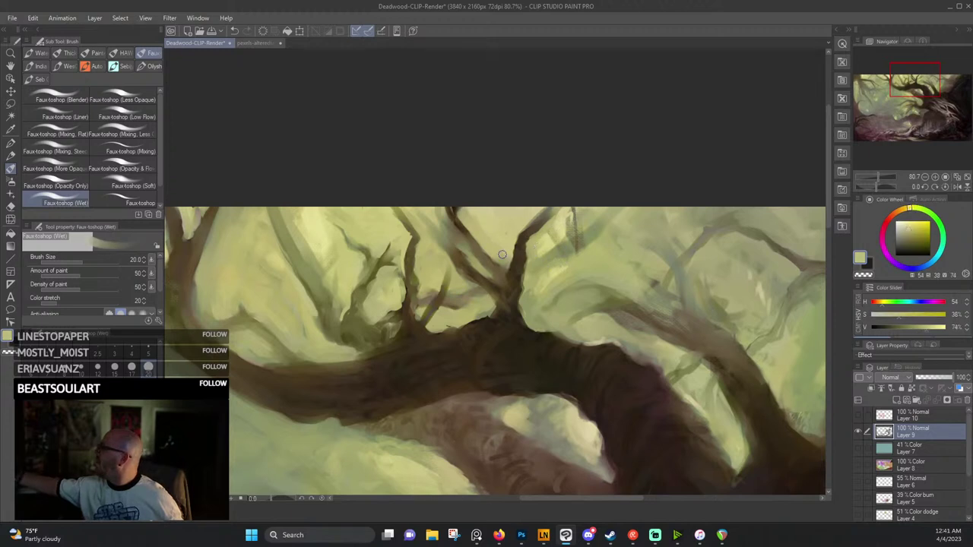
Soften the faint background branches and the start of the thin arching branch with sampled muted greens and grayish olives.
left_click_drag(645, 158, 524, 141)
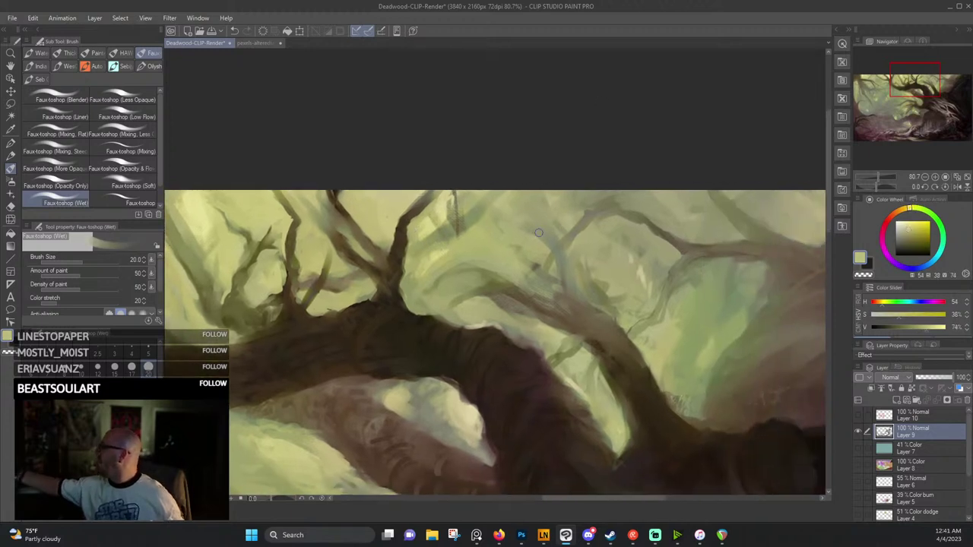
left_click(545, 239, "alt")
left_click_drag(546, 239, 498, 216)
left_click(512, 223, "alt")
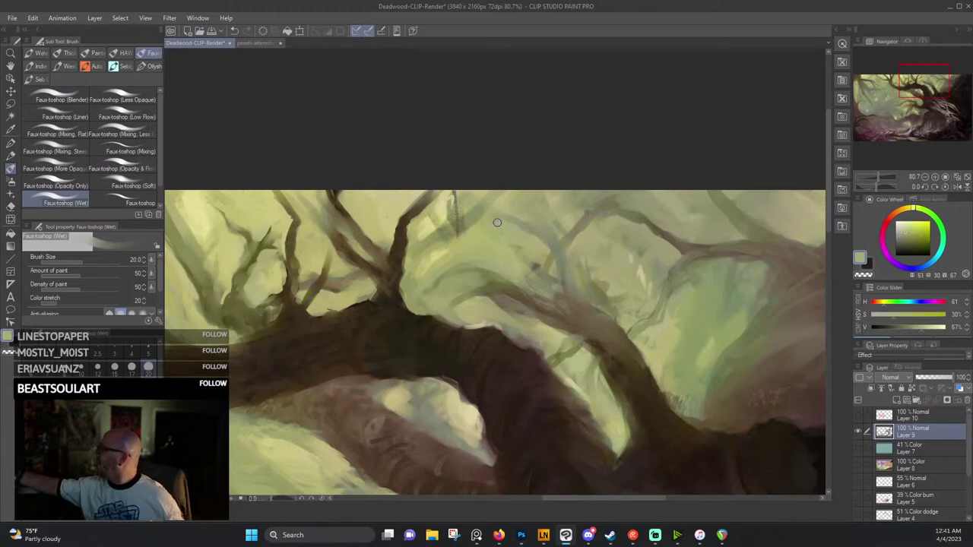
left_click(589, 215, "alt")
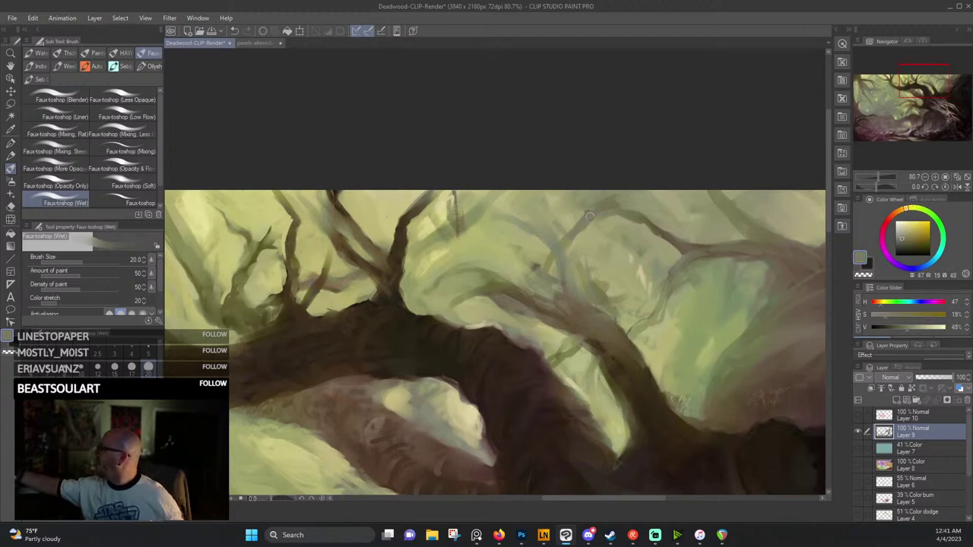
left_click(642, 217, "alt")
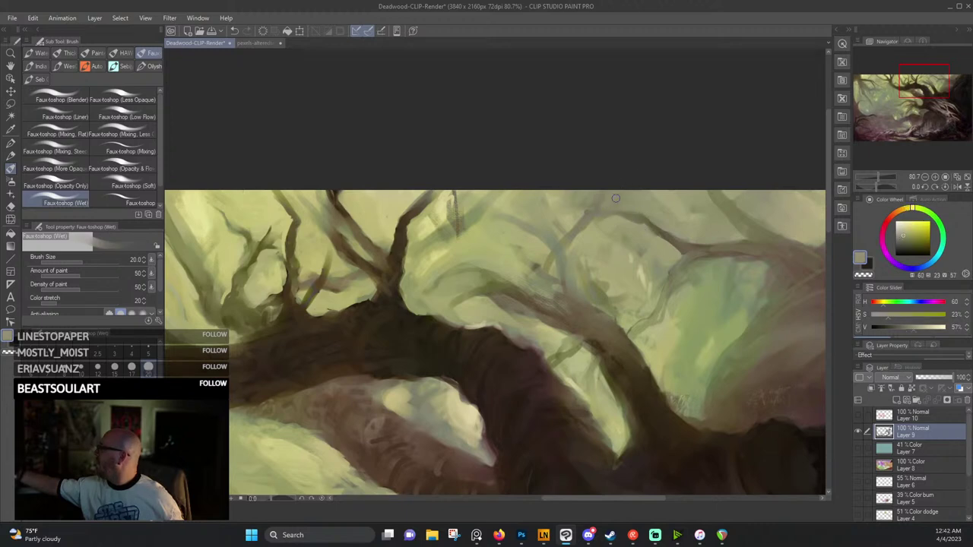
left_click(613, 214, "alt")
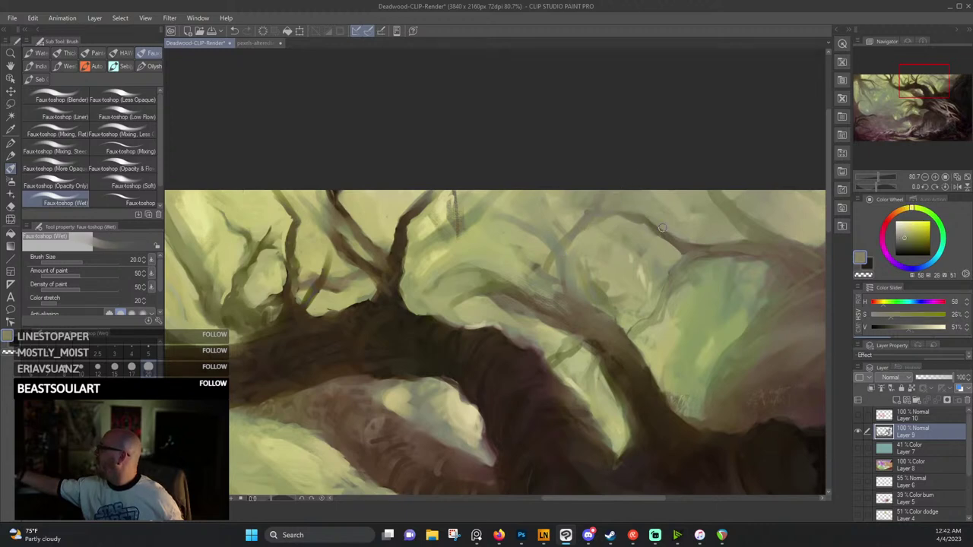
Refine the arching branch where it joins the purplish background trunk with sampled grayish browns and muted green.
left_click_drag(702, 249, 602, 249)
left_click(554, 254, "alt")
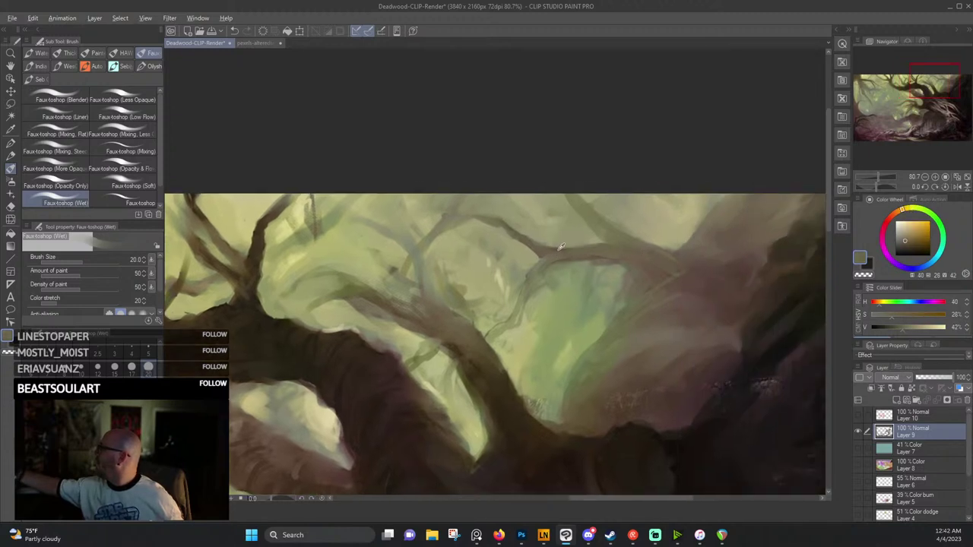
left_click(560, 247, "alt")
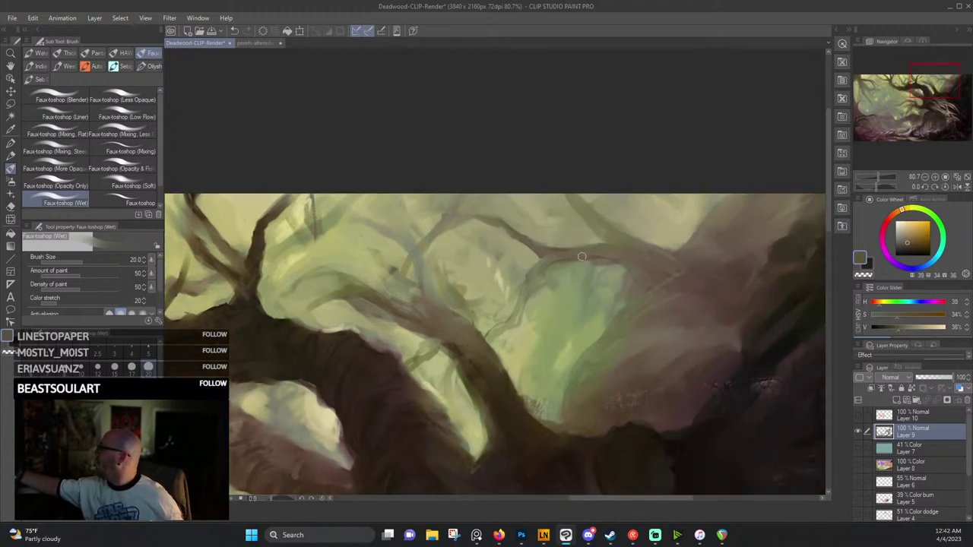
left_click(647, 264, "alt")
left_click(621, 271, "alt")
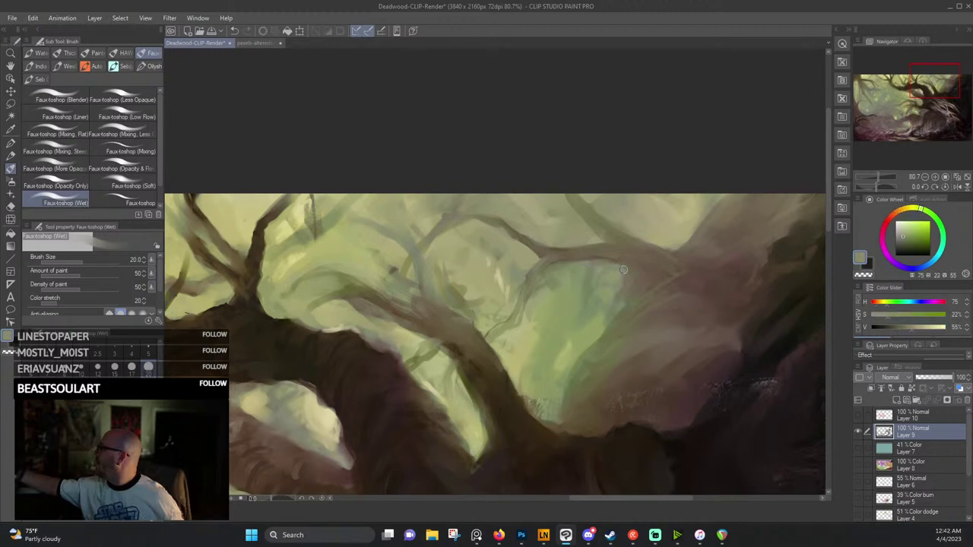
Blend the green glowing gap below the arching branch with sampled grayish brown, soft greens and yellow-green.
scroll(653, 228, "down", 3)
left_click(634, 198, "alt")
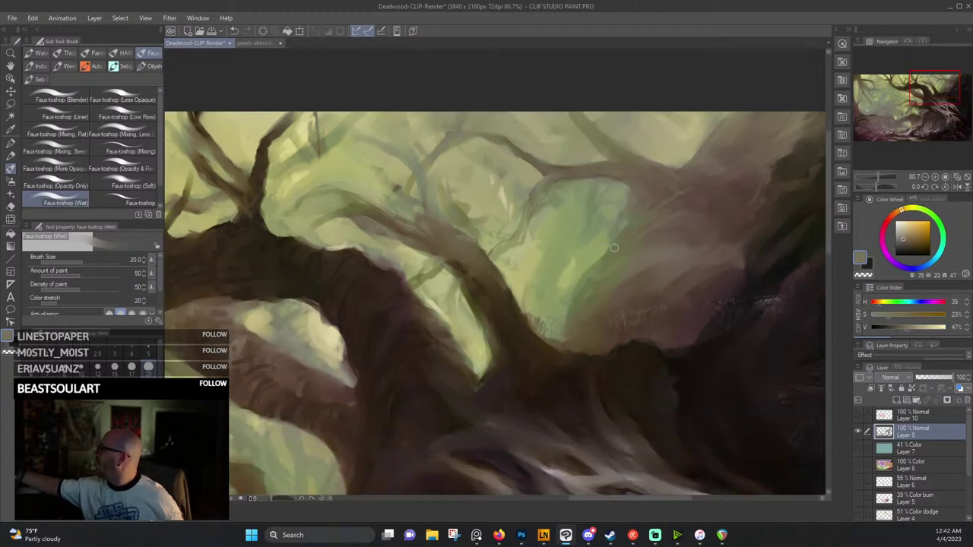
left_click(600, 217, "alt")
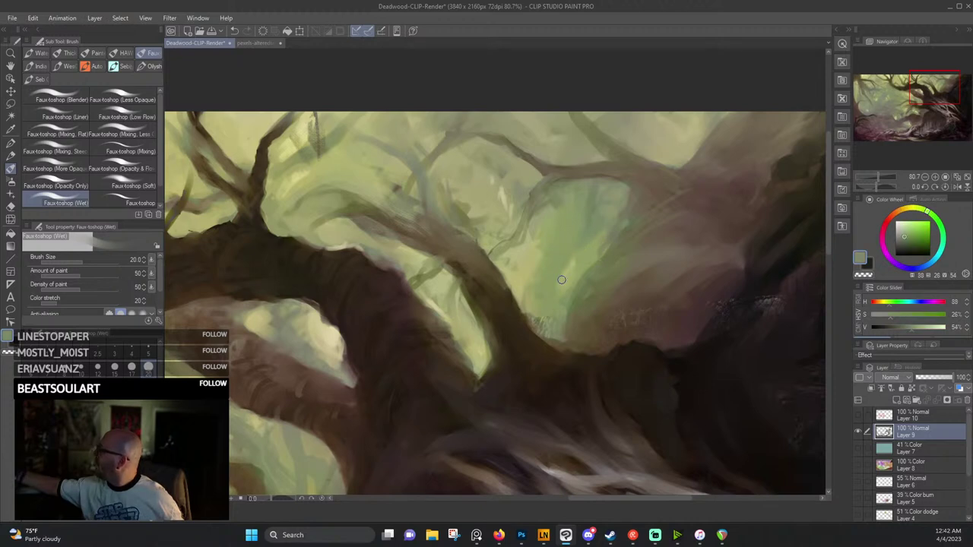
left_click(550, 249, "alt")
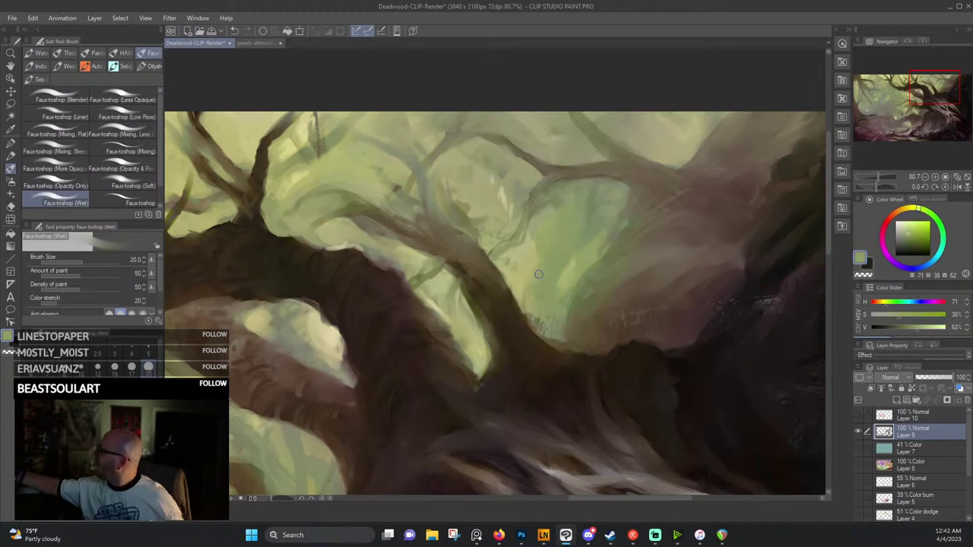
left_click(536, 257, "alt")
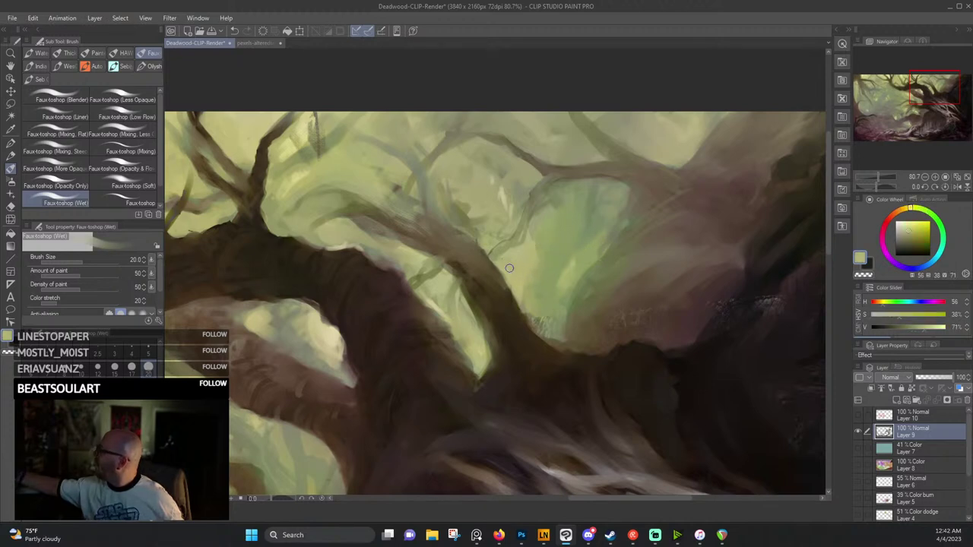
Refine the upper part of the leaning trunk and its thin offshoots with sampled olive, dark brown and warm brown.
left_click(498, 243, "alt")
left_click(484, 252, "alt")
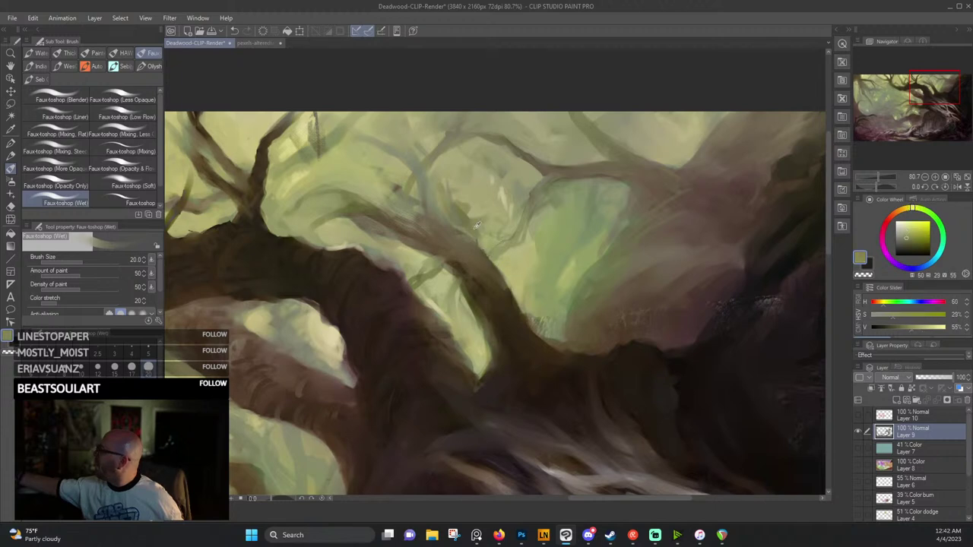
left_click(474, 243, "alt")
left_click(469, 260, "alt")
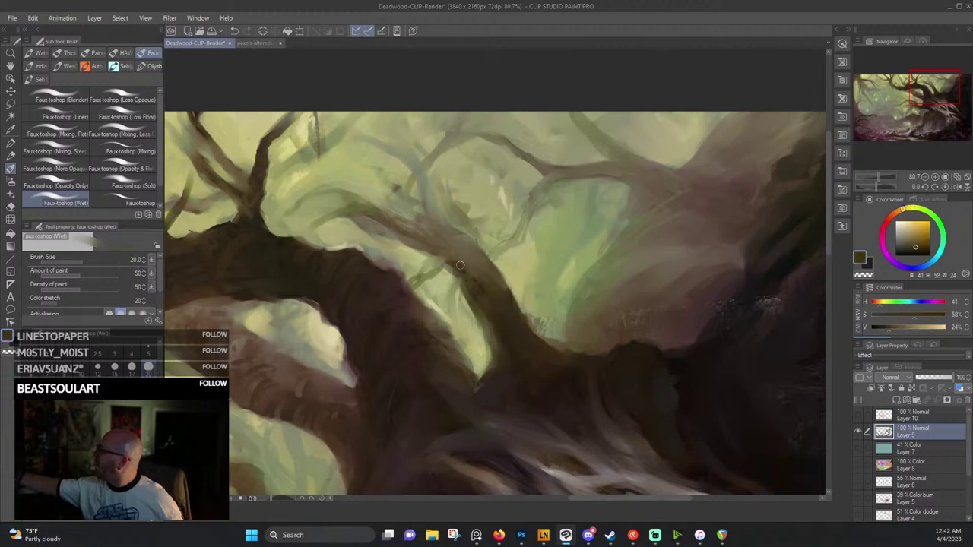
left_click(455, 264, "alt")
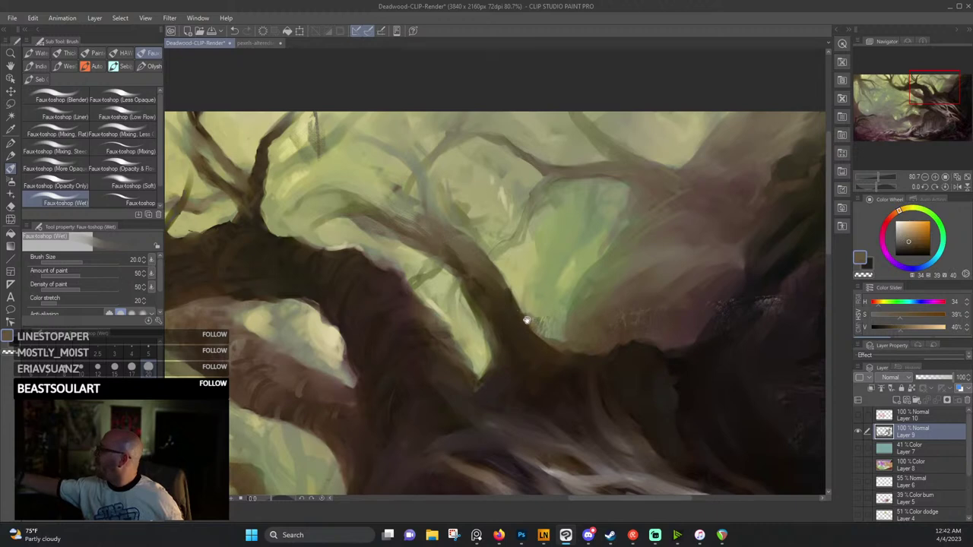
Blend the shadowed trunk base above the pale roots with sampled very dark browns.
scroll(479, 319, "down", 2)
left_click(458, 332, "alt")
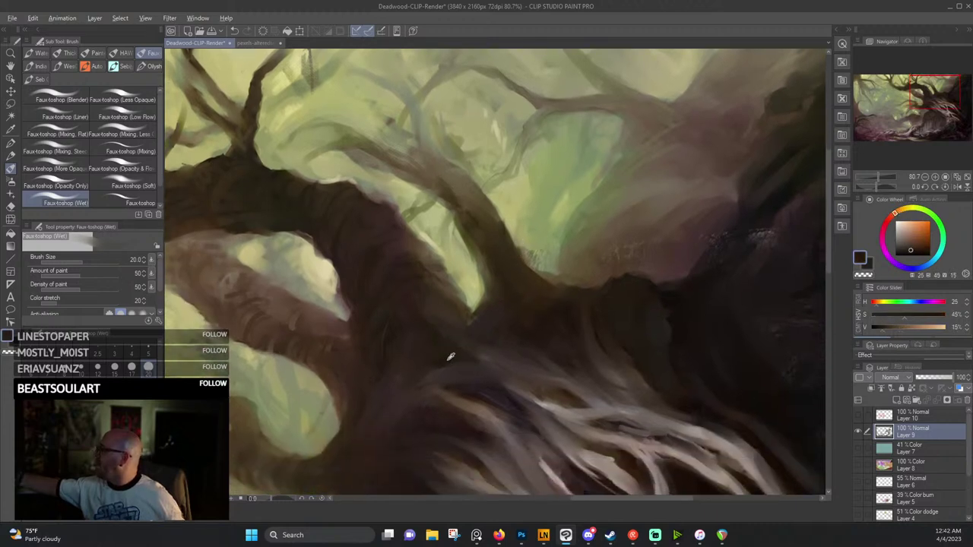
left_click(471, 359, "alt")
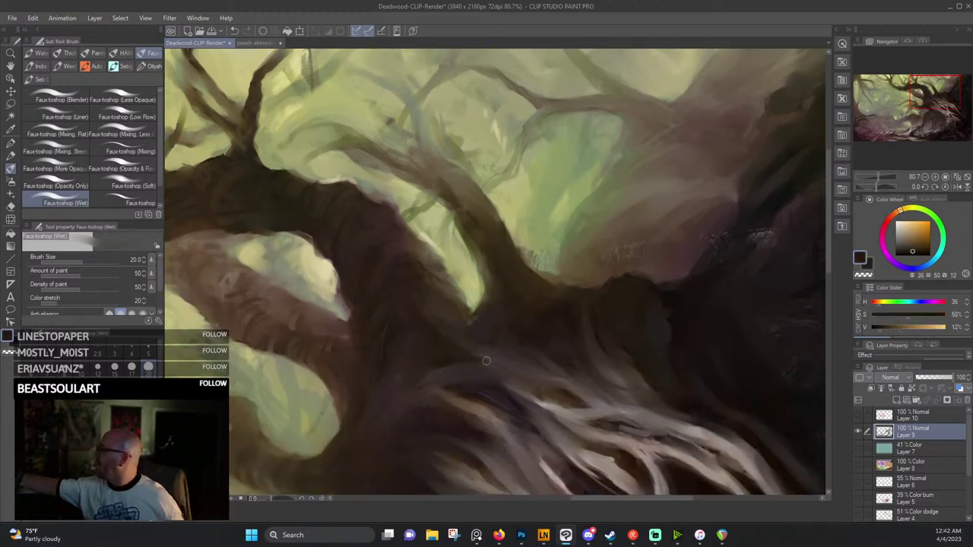
left_click(536, 367, "alt")
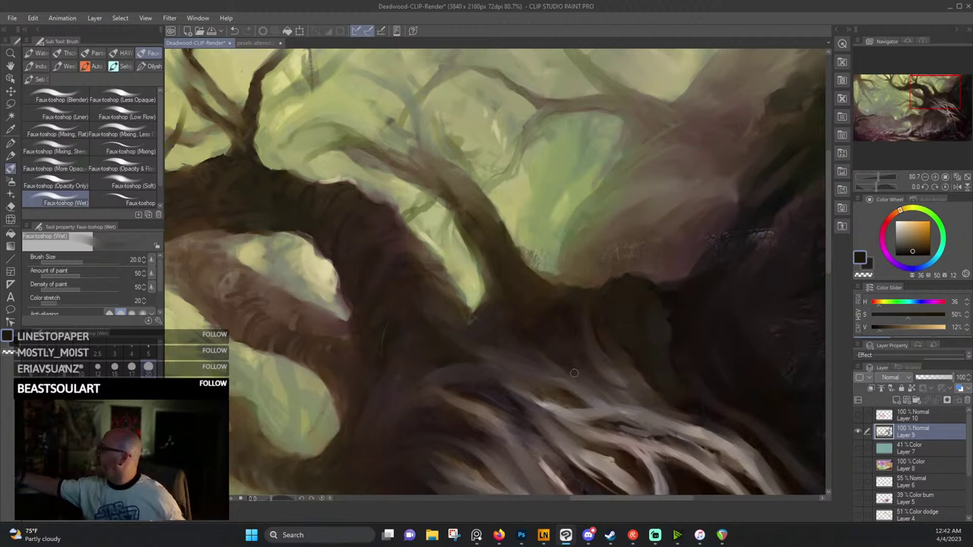
Smooth the junction of the leaning trunk and the dark root mass with sampled dark warm browns.
left_click_drag(578, 317, 483, 252)
left_click(469, 253, "alt")
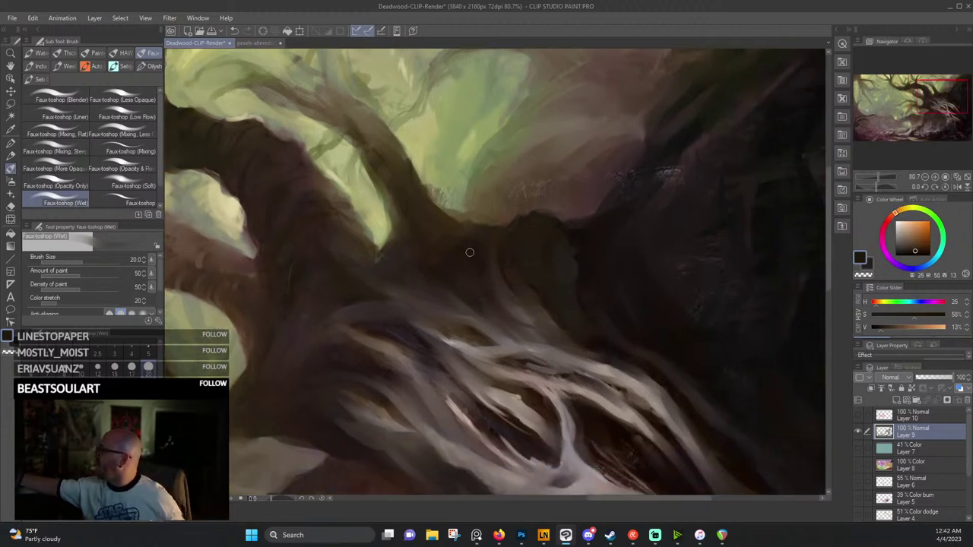
left_click(452, 222, "alt")
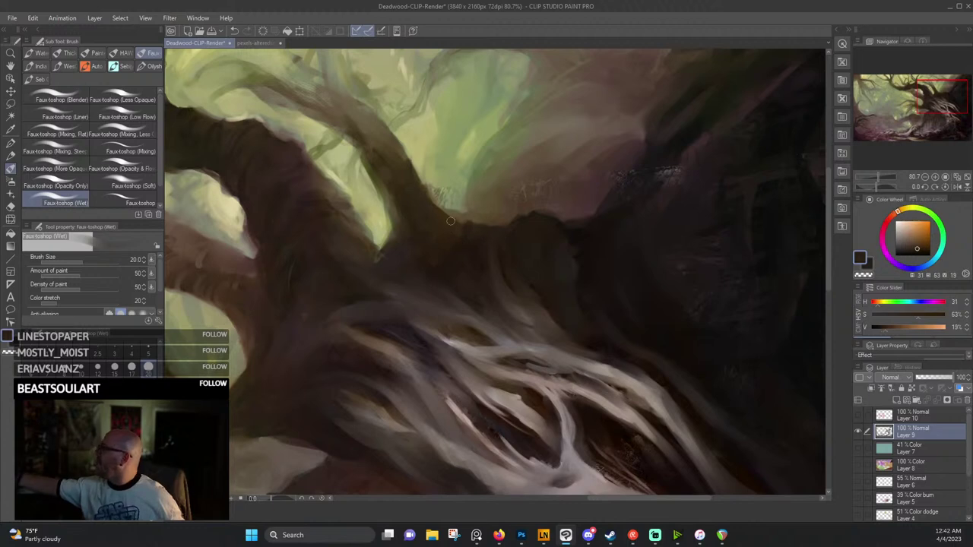
left_click(466, 233, "alt")
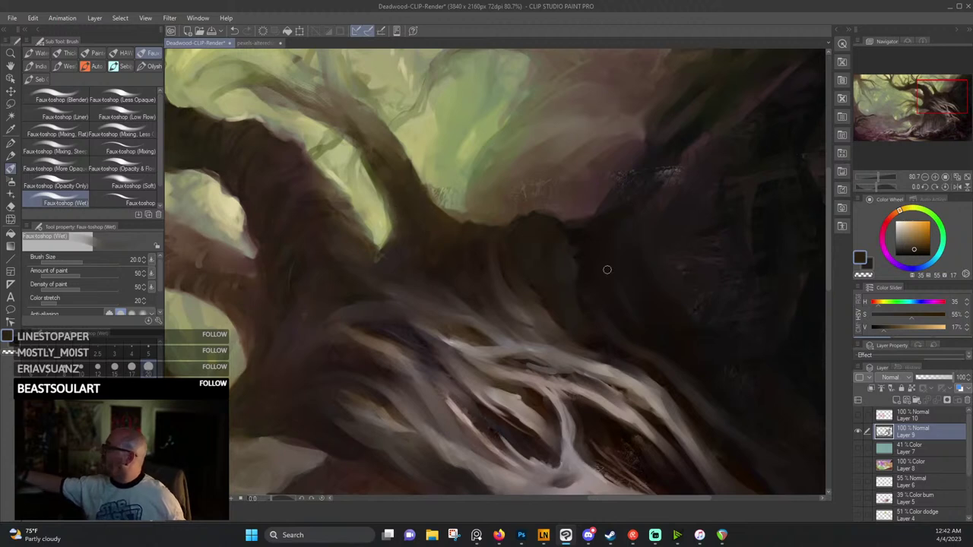
Smooth the rounded dark knob and the shadows beside it above the pale roots with sampled very dark browns.
left_click(540, 292, "alt")
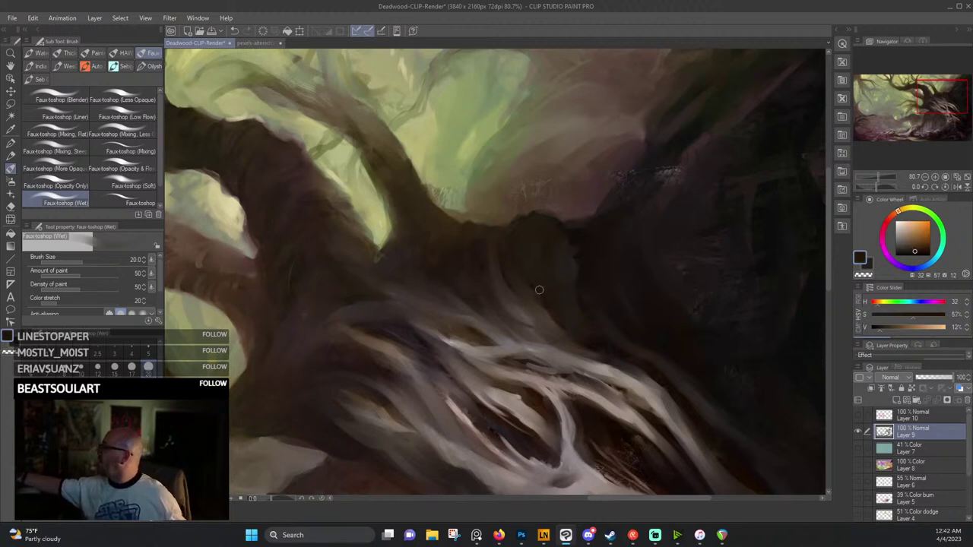
left_click(552, 248, "alt")
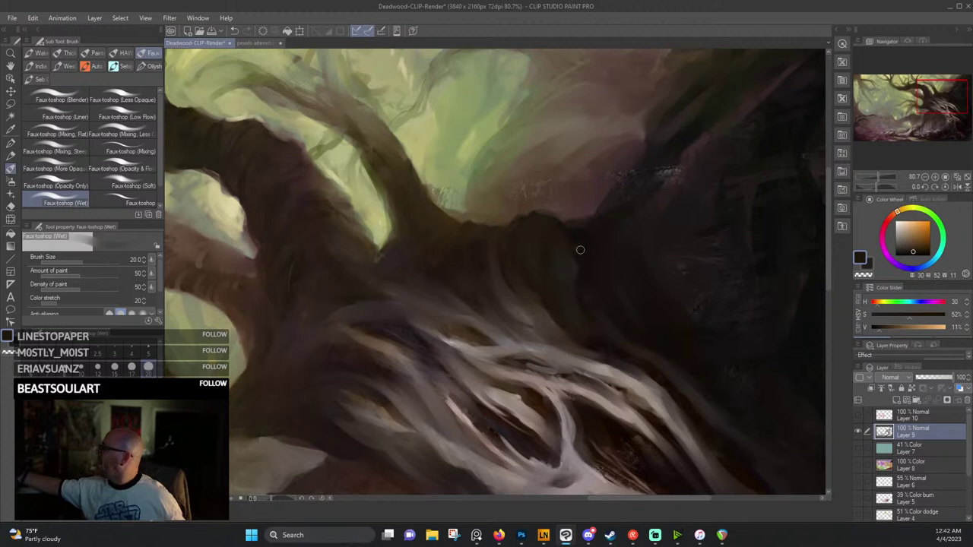
left_click(578, 279, "alt")
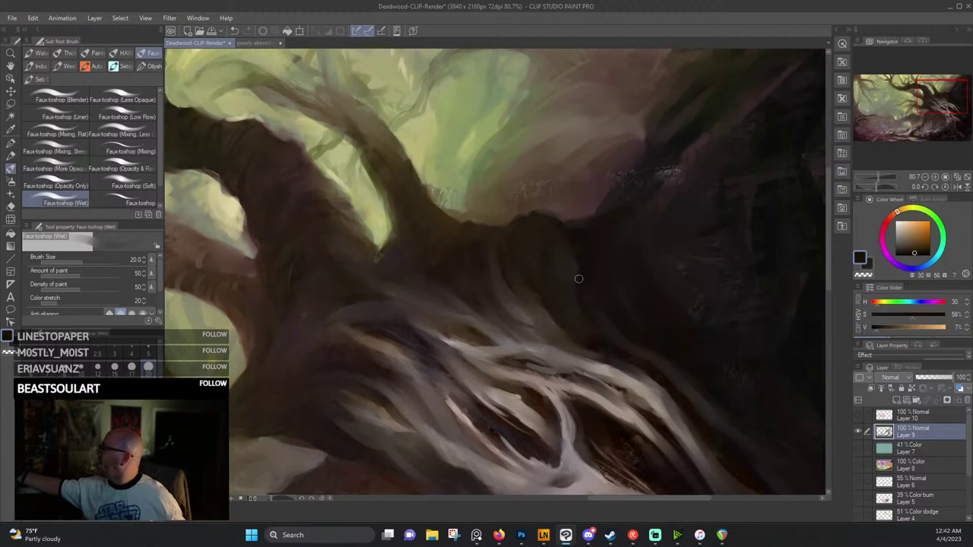
left_click(607, 325, "alt")
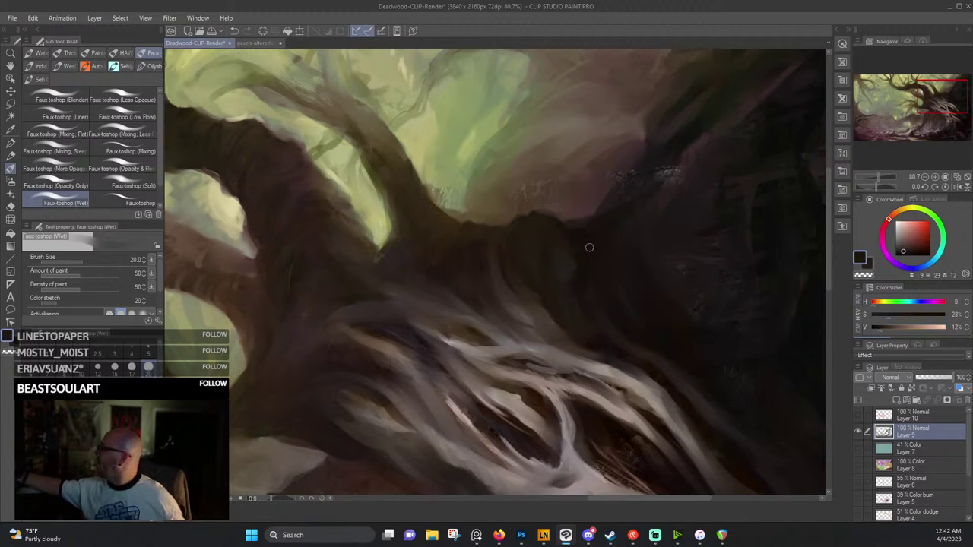
left_click(617, 274, "alt")
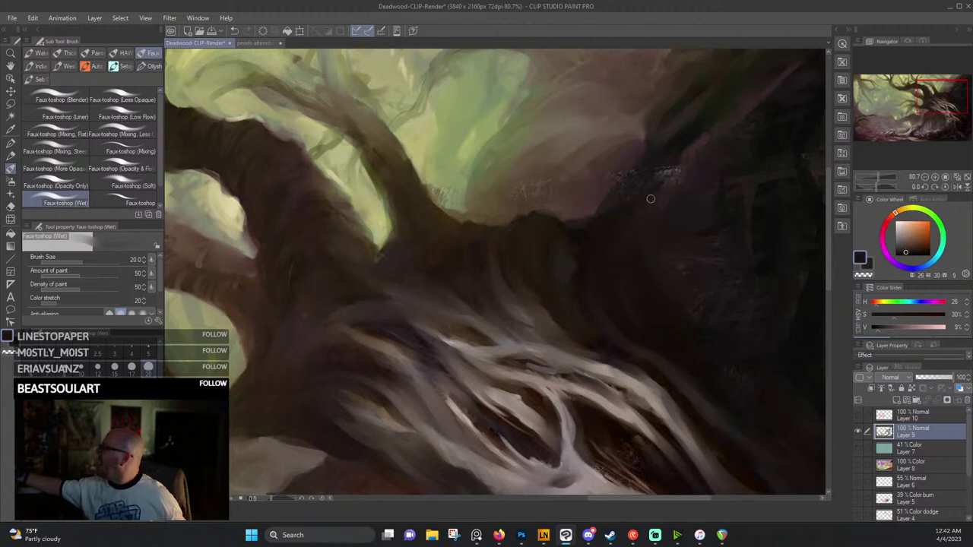
Refine the upper edge of the dark root mass against the mauve background with sampled dark browns and muted brown.
left_click(597, 230, "alt")
left_click(560, 228, "alt")
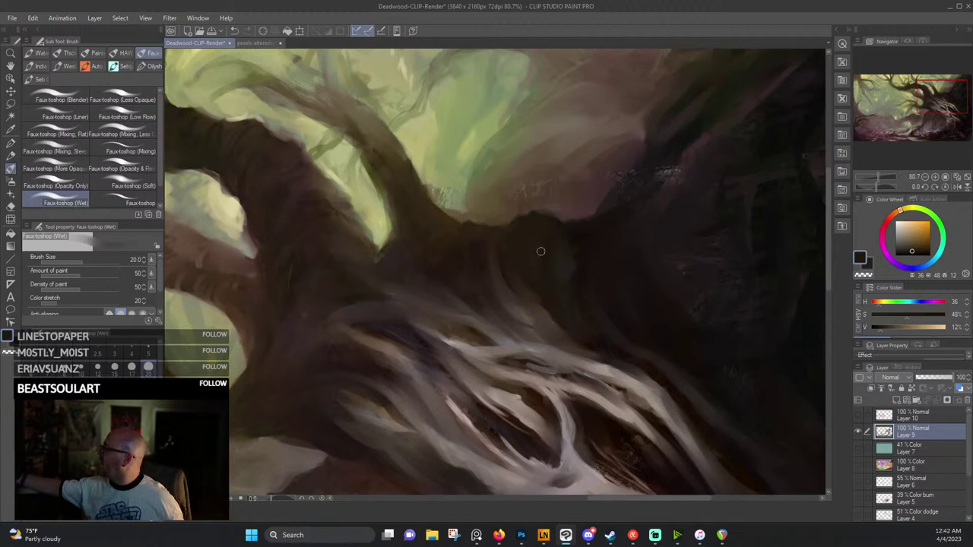
left_click(538, 202, "alt")
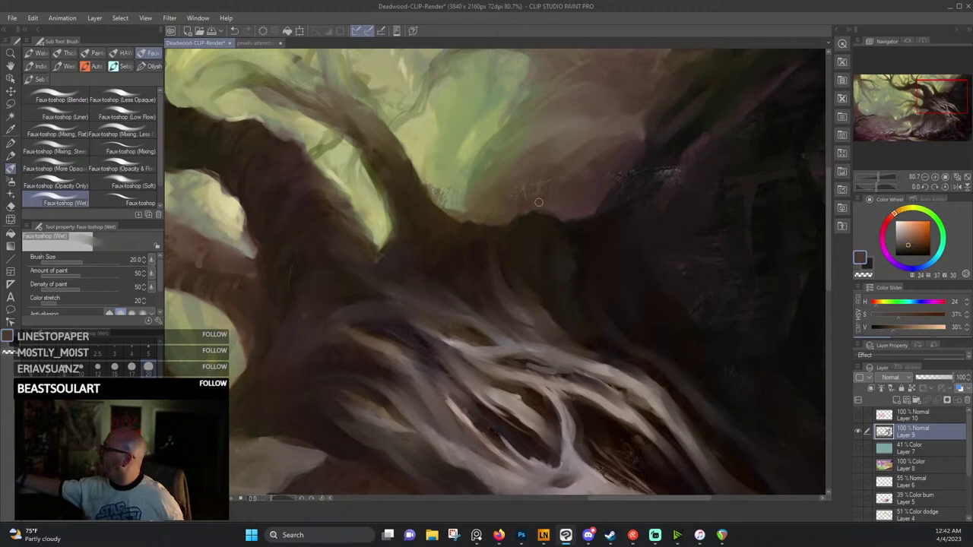
left_click(634, 181, "alt")
left_click_drag(669, 206, 649, 164)
left_click(601, 178, "alt")
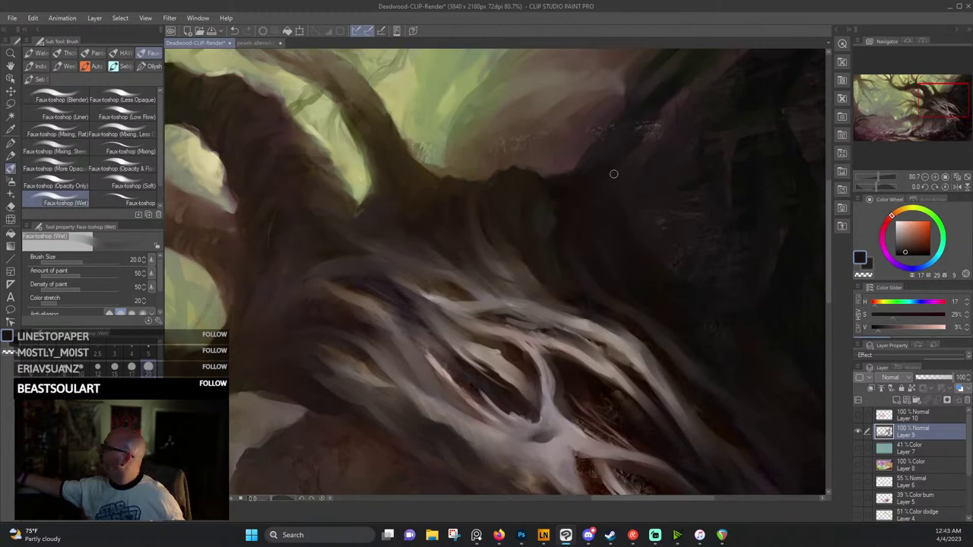
Refine the upper pale root strands and their shadowed outer edge with sampled near-black brown and light taupe.
left_click_drag(620, 248, 575, 168)
left_click(626, 242, "alt")
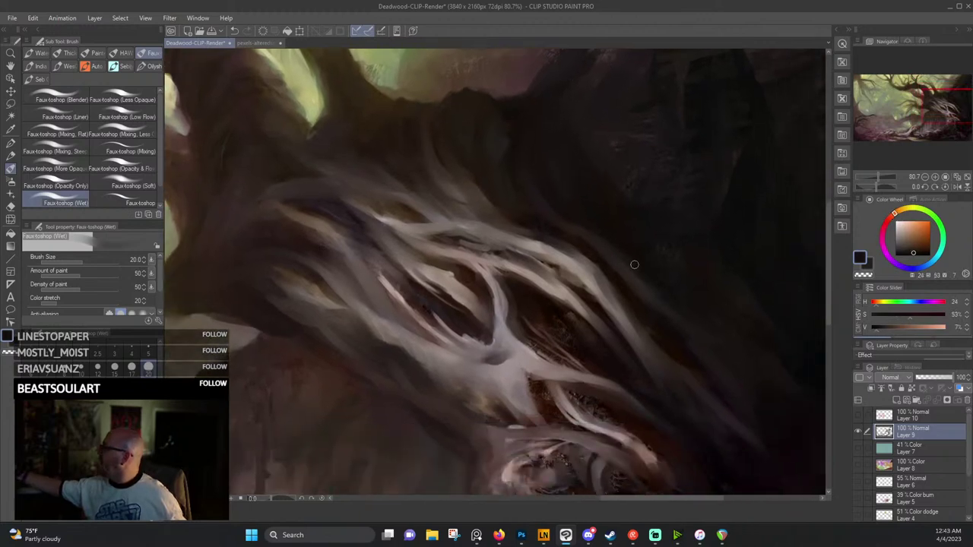
left_click(582, 268, "alt")
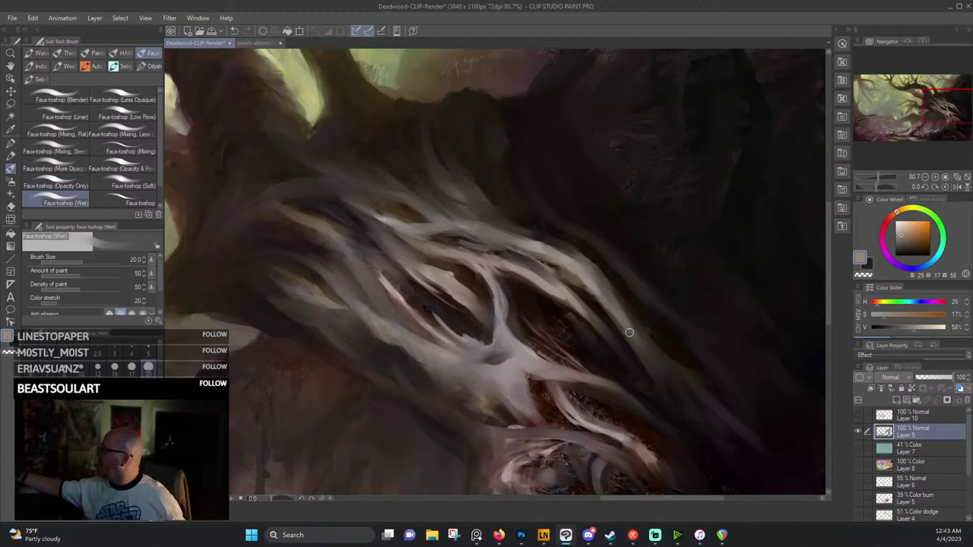
left_click(558, 255, "alt")
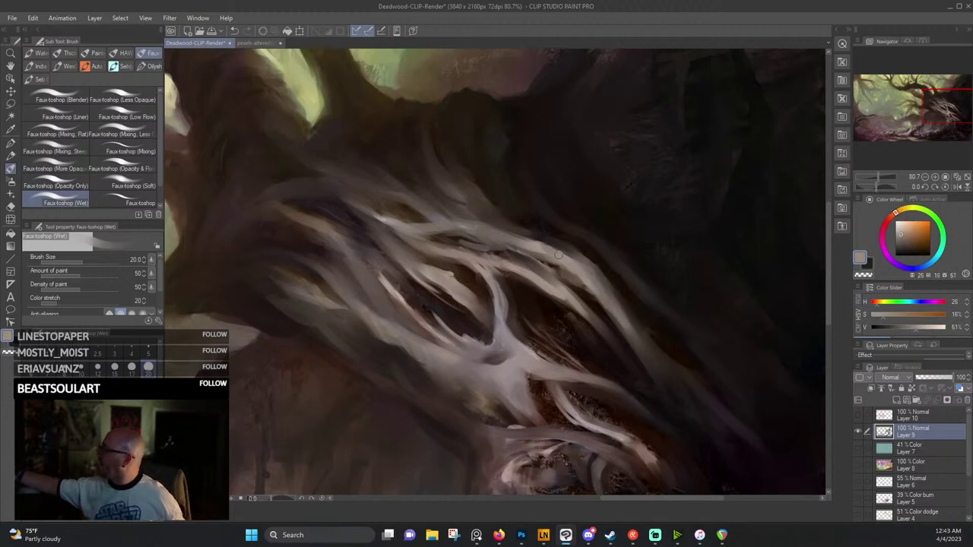
left_click_drag(577, 264, 553, 251)
left_click(522, 268, "alt")
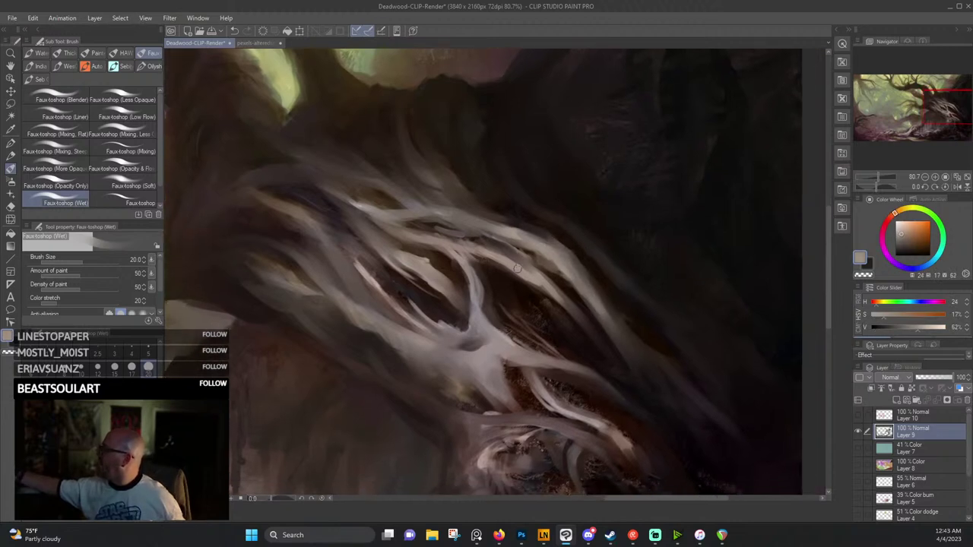
left_click_drag(532, 284, 570, 312)
Refine the lower pale roots below the central fork with sampled muted reddish brown and pale pinkish gray.
left_click_drag(600, 348, 531, 256)
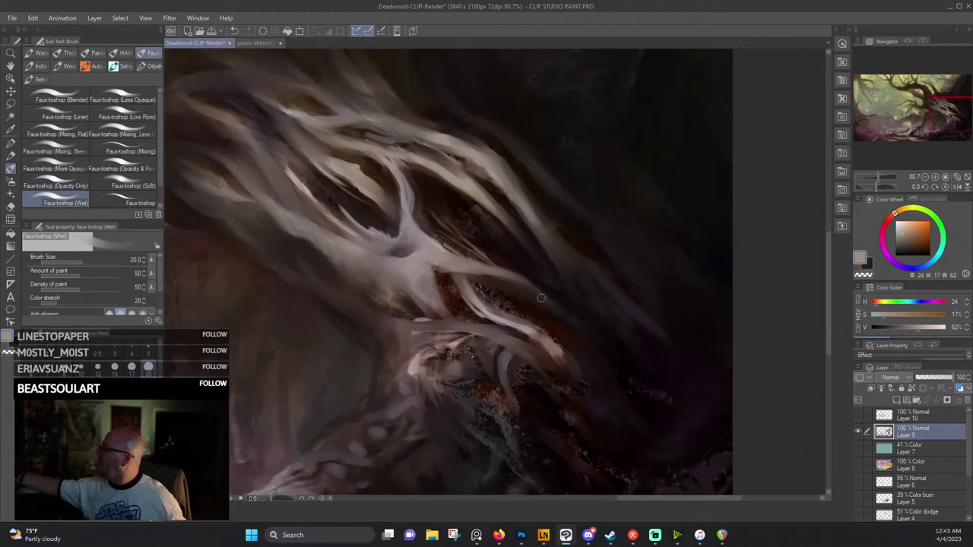
left_click(561, 359, "alt")
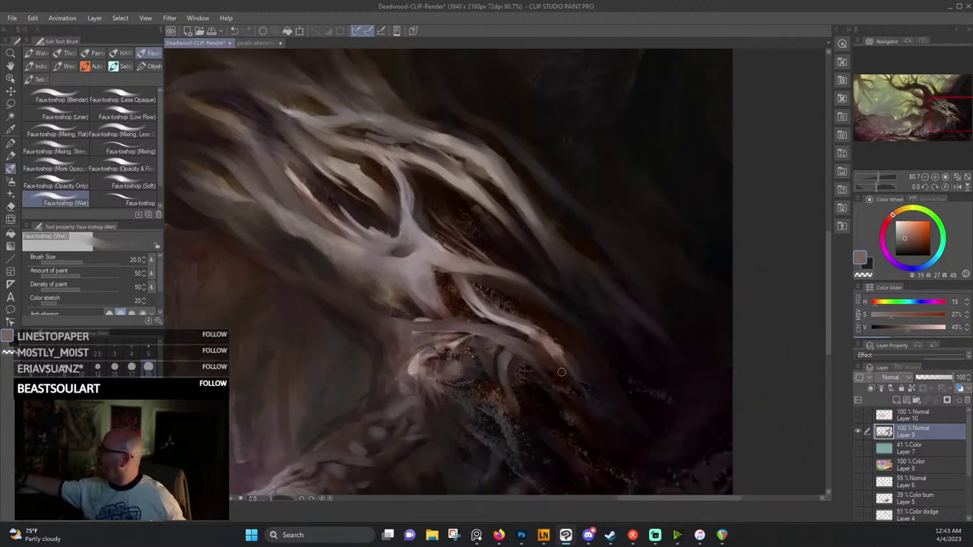
left_click(531, 327, "alt")
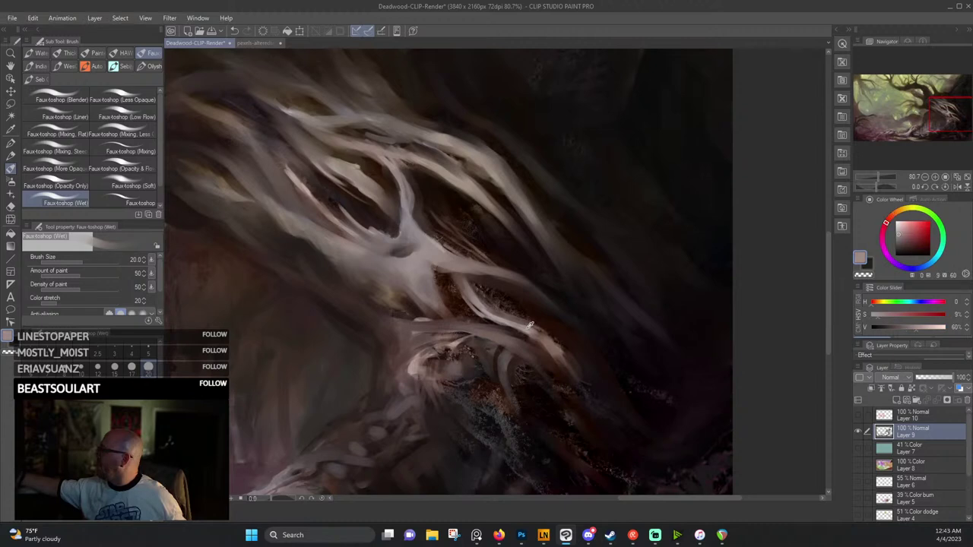
left_click_drag(478, 333, 541, 366)
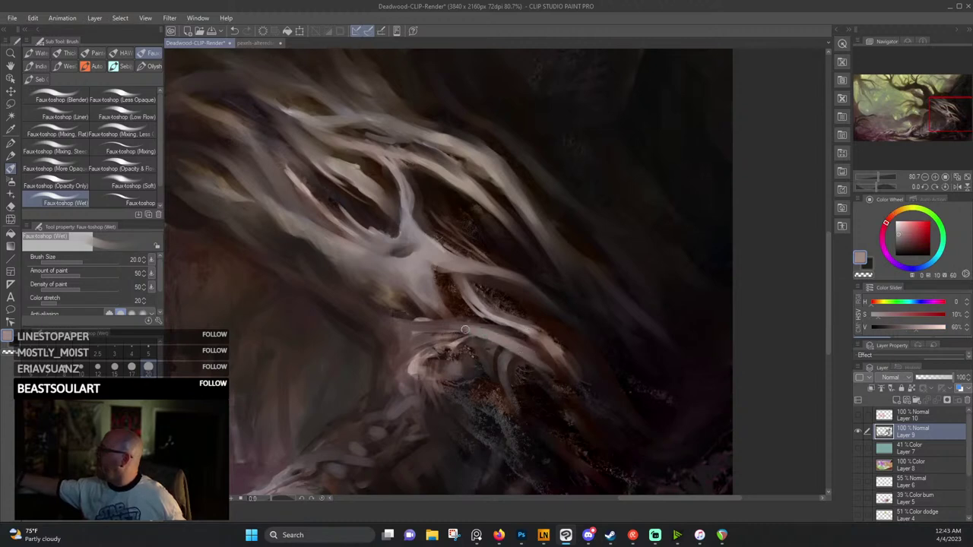
Blend the shadowed underside of the lower root where it meets the dark background with sampled muted reddish browns.
left_click(401, 351, "alt")
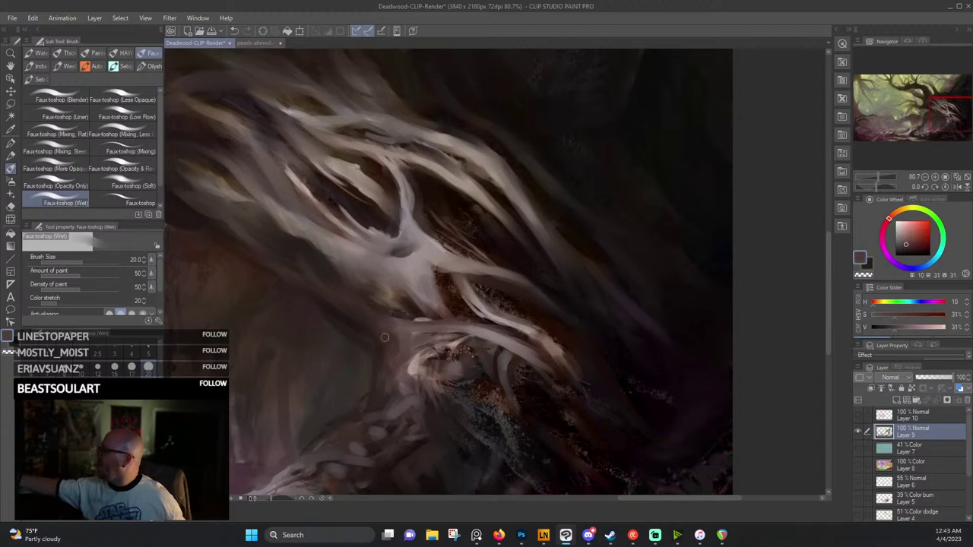
left_click(396, 359, "alt")
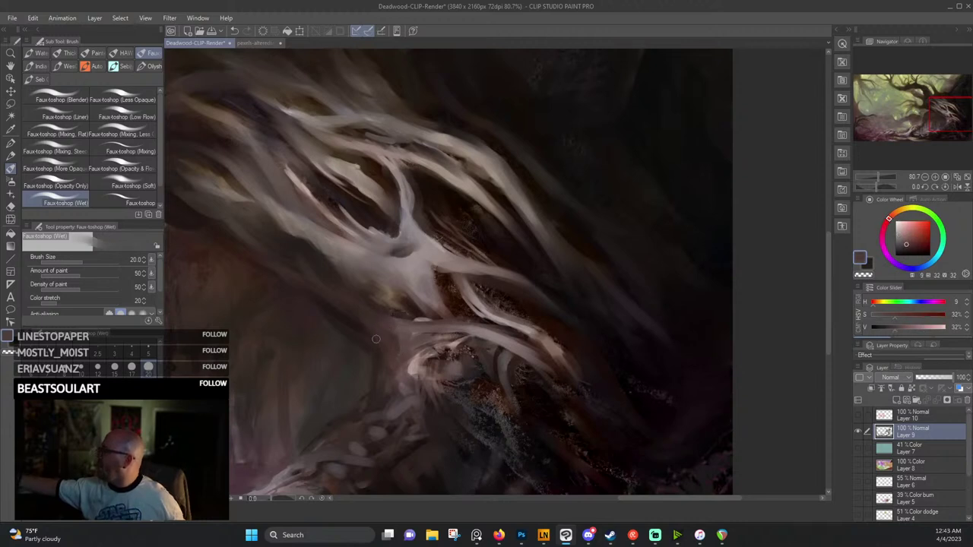
left_click(399, 332, "alt")
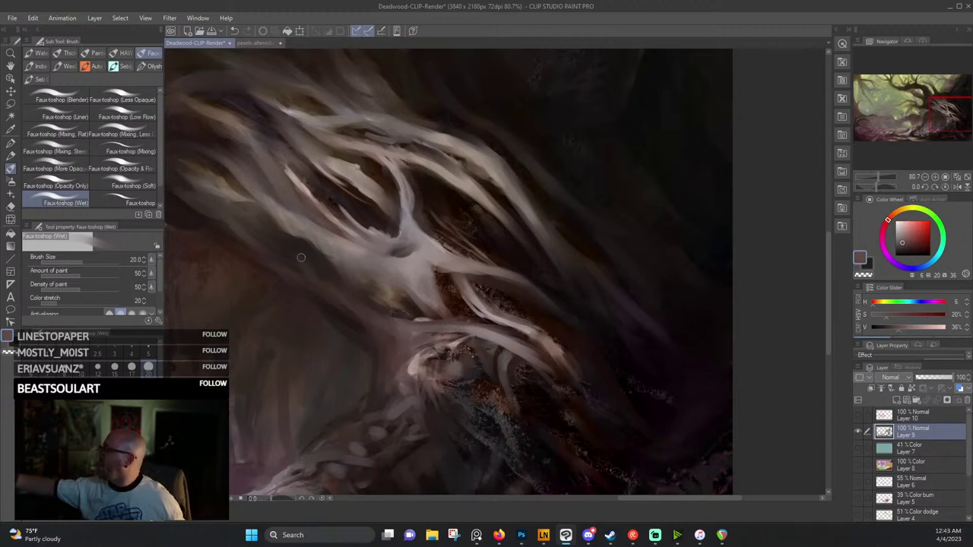
Define the shadowed gaps among the pale roots' upper-left ends with sampled dark browns and a mid warm brown.
left_click_drag(336, 236, 441, 293)
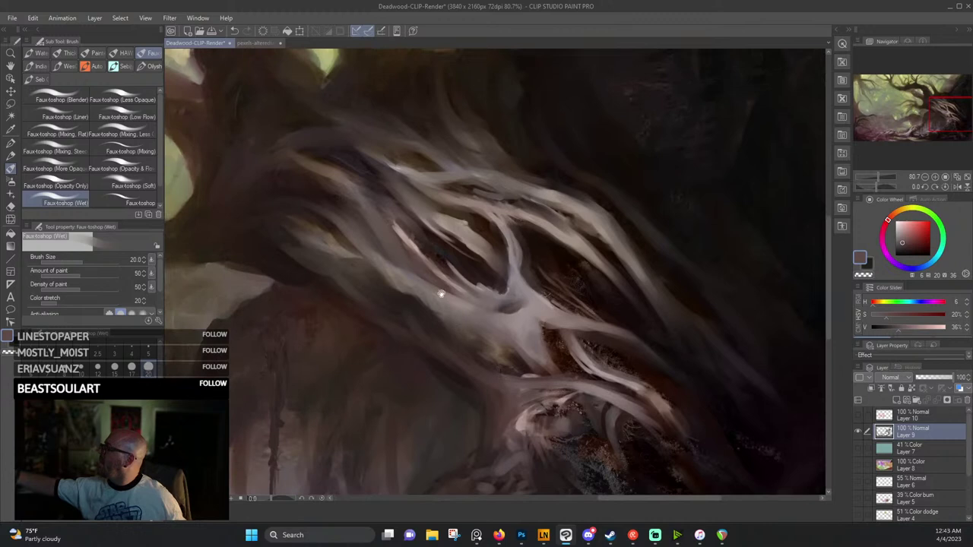
left_click(344, 196, "alt")
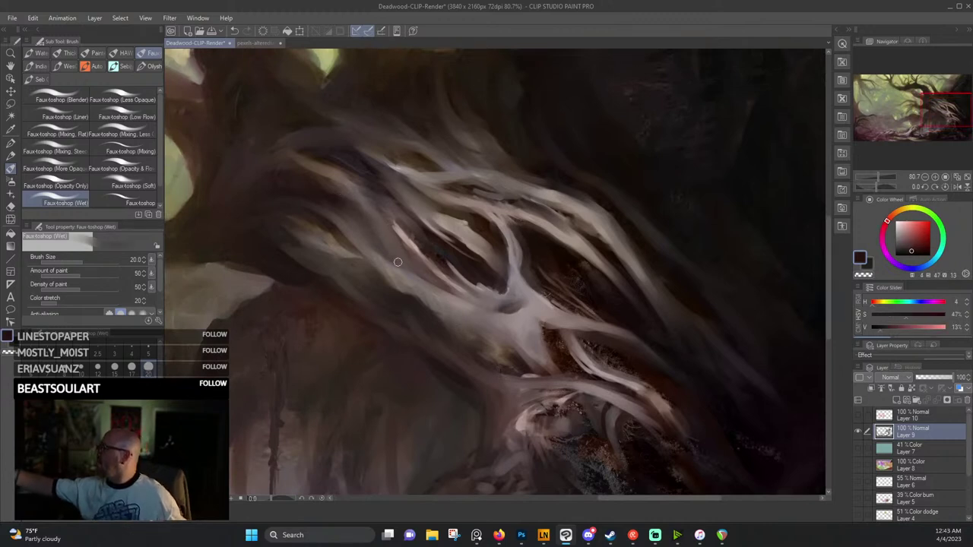
left_click(321, 218, "alt")
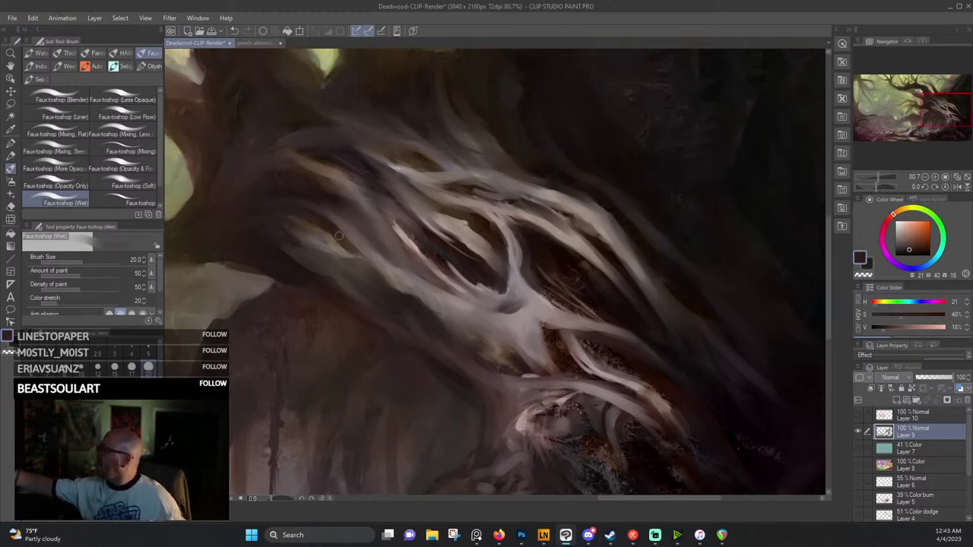
left_click(325, 237, "alt")
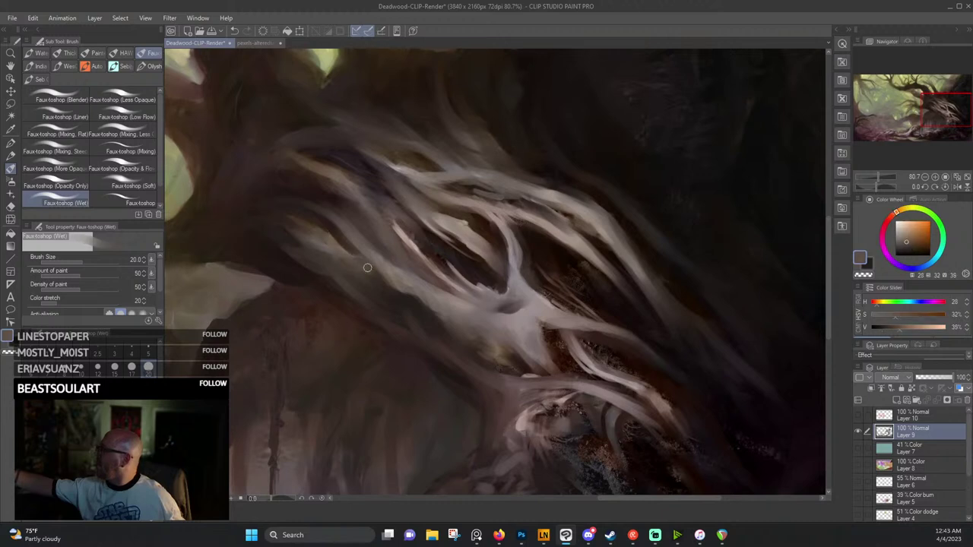
left_click(341, 239, "alt")
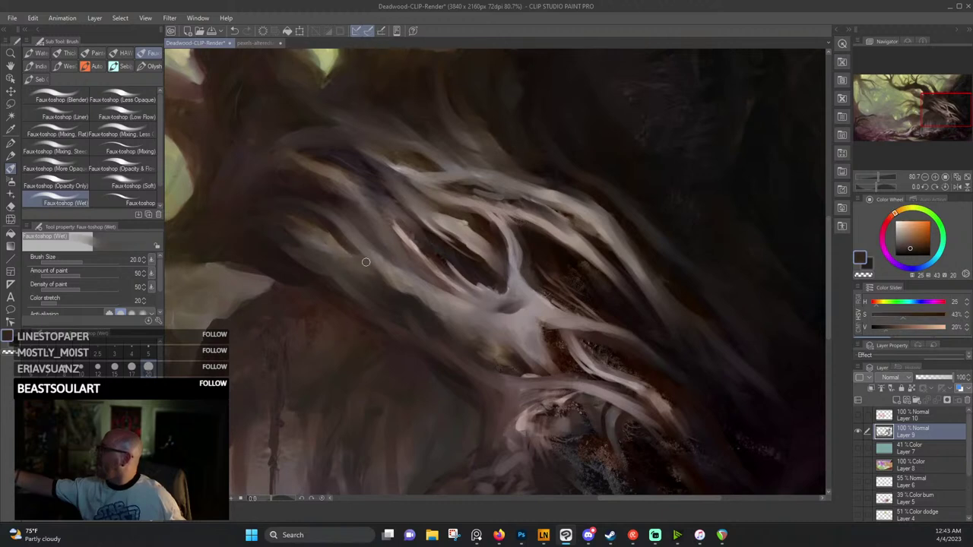
Smooth the dark hollow between the crossing pale roots with sampled dark and reddish browns.
left_click_drag(638, 285, 445, 196)
left_click(336, 149, "alt")
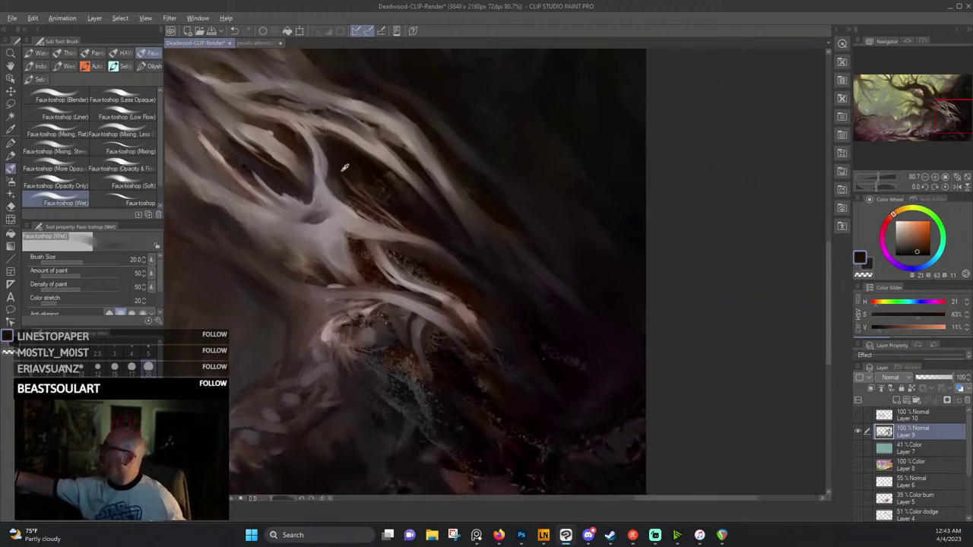
left_click(344, 168, "alt")
left_click(358, 187, "alt")
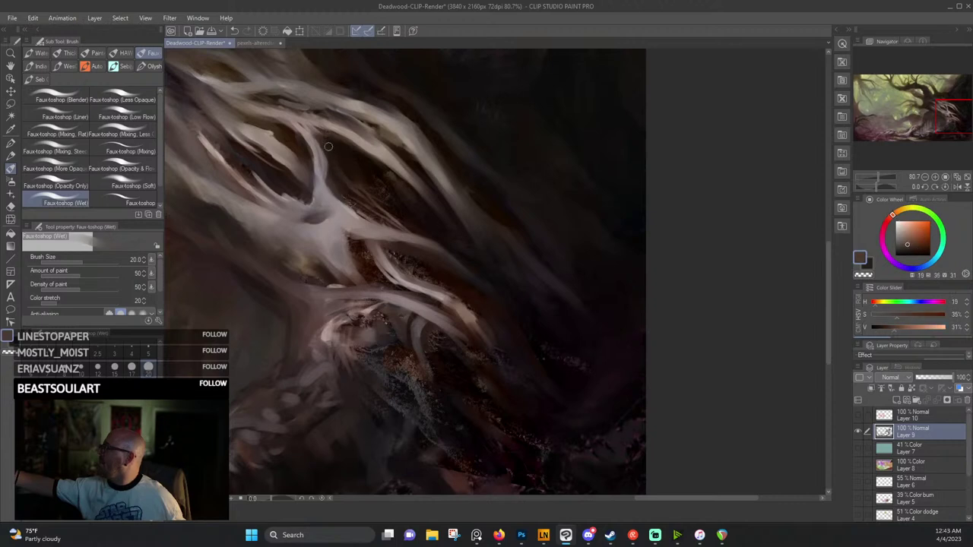
left_click(365, 186, "alt")
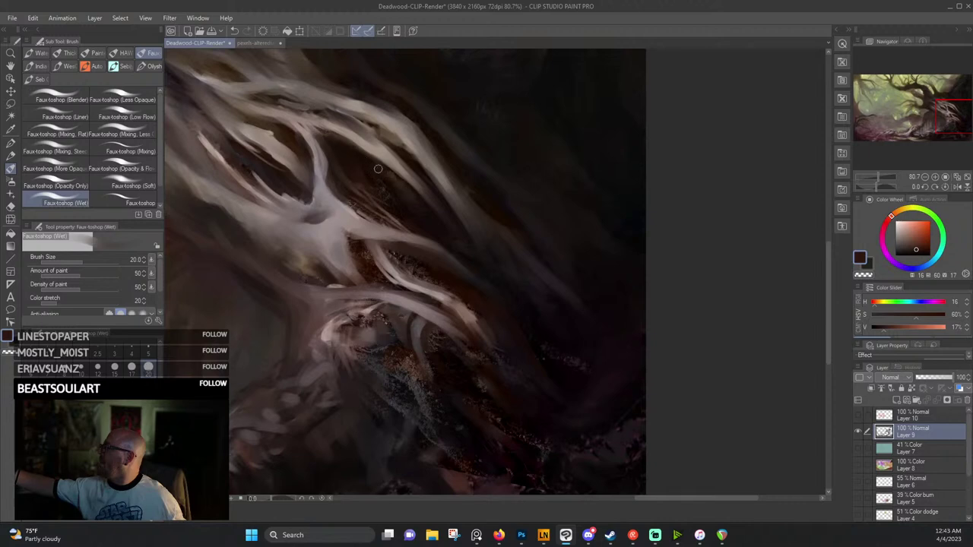
left_click(407, 200, "alt")
Paint over the speckled texture in the gap between the lower pale roots with sampled dark reddish browns.
left_click(447, 247, "alt")
scroll(517, 266, "down", 1)
left_click(448, 238, "alt")
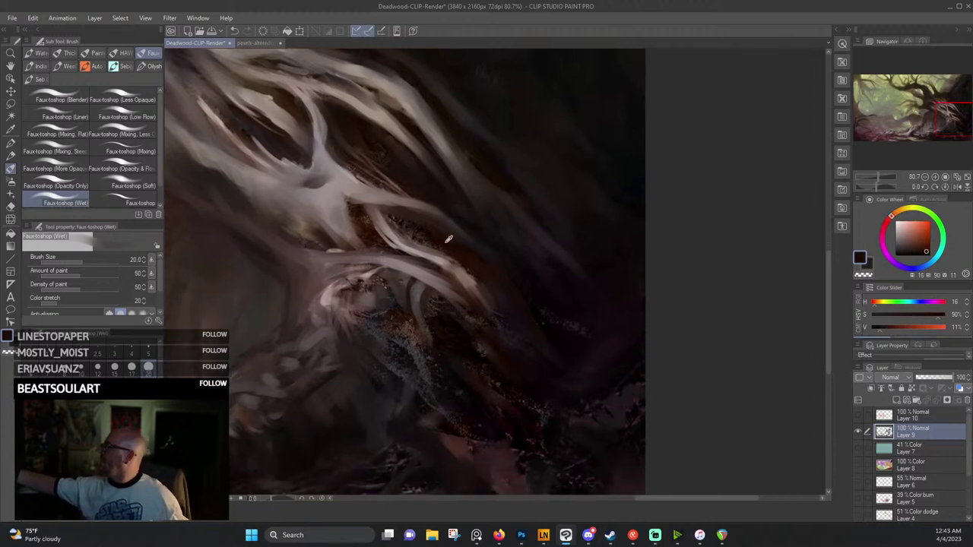
left_click(432, 240, "alt")
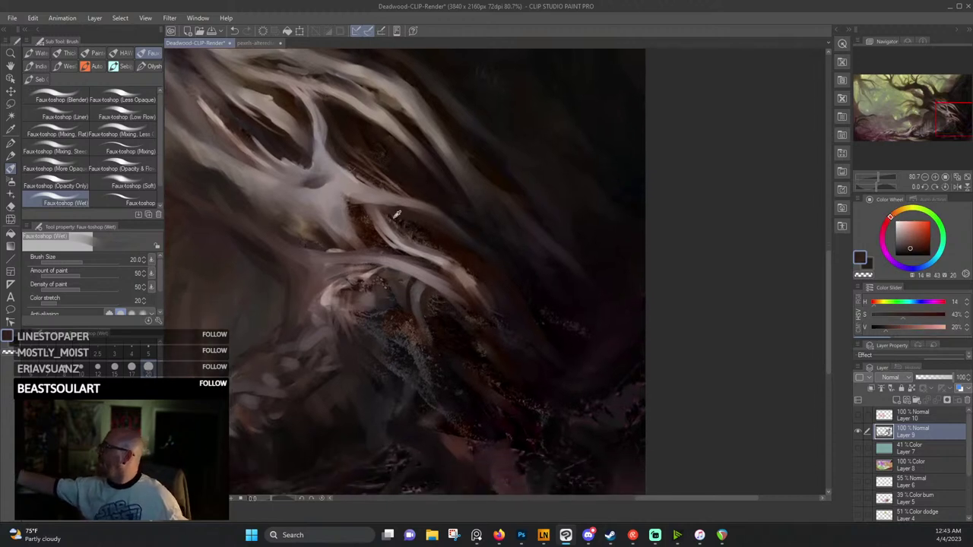
left_click(442, 240, "alt")
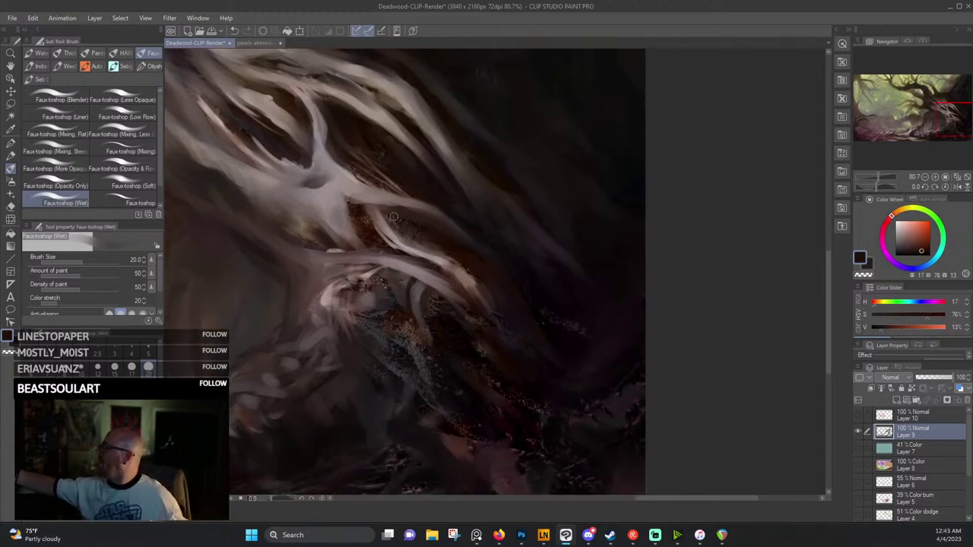
left_click(353, 207, "alt")
left_click_drag(385, 213, 415, 235)
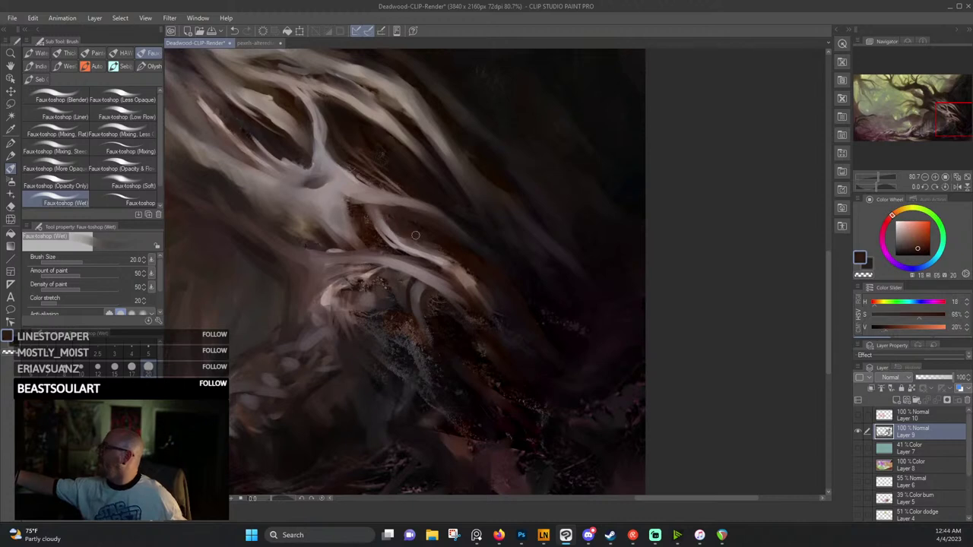
Refine the pale root above the lower gap and its shadowed edges with sampled grayish brown and dark reddish browns.
left_click(414, 205, "alt")
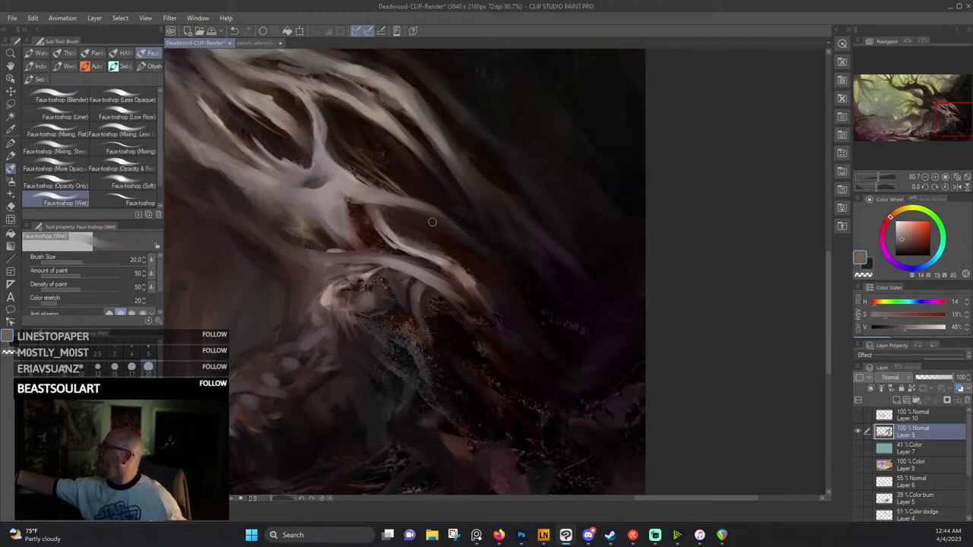
left_click(465, 249, "alt")
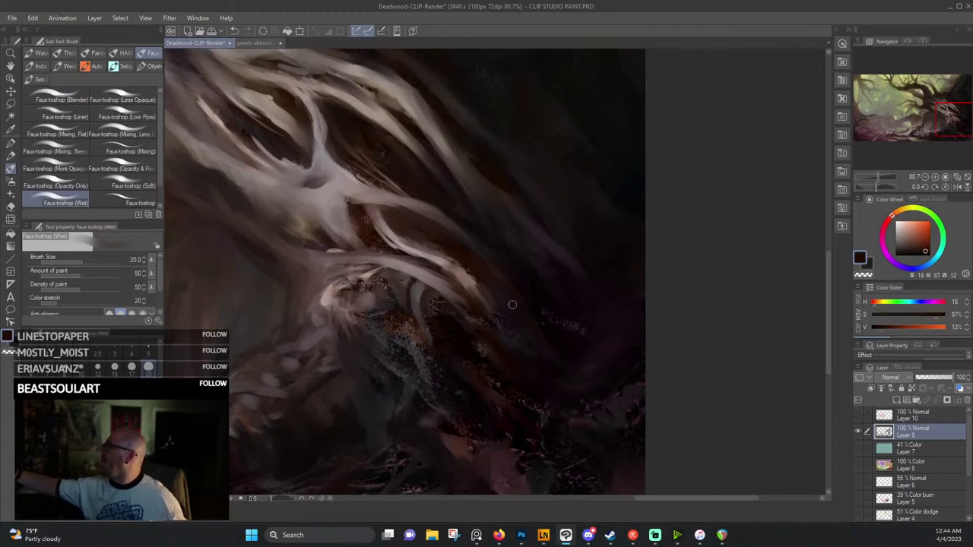
left_click_drag(513, 304, 579, 294)
left_click(441, 202, "alt")
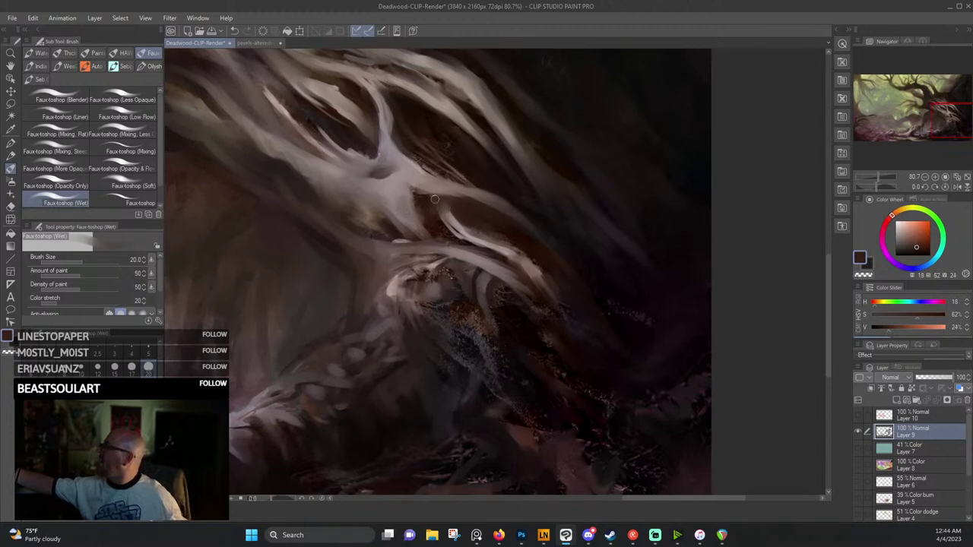
left_click_drag(471, 207, 528, 236)
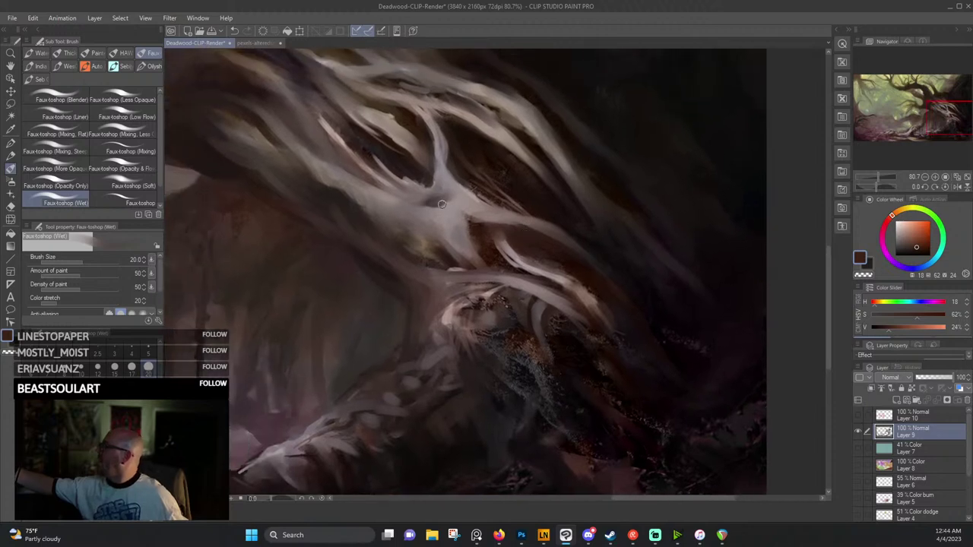
Soften the pale root junction and the root edges at its upper left with sampled grayish mauves.
left_click(441, 199, "alt")
left_click(439, 176, "alt")
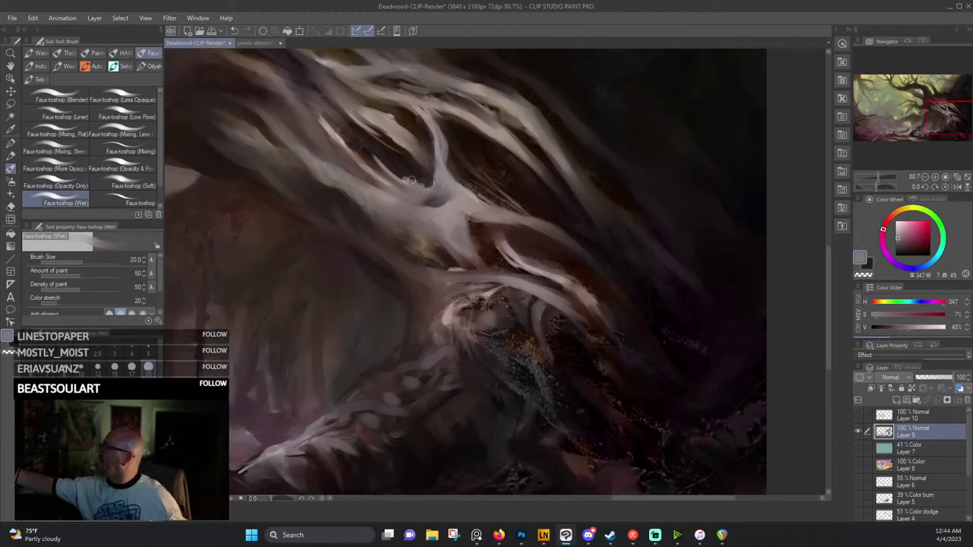
left_click_drag(368, 161, 403, 193)
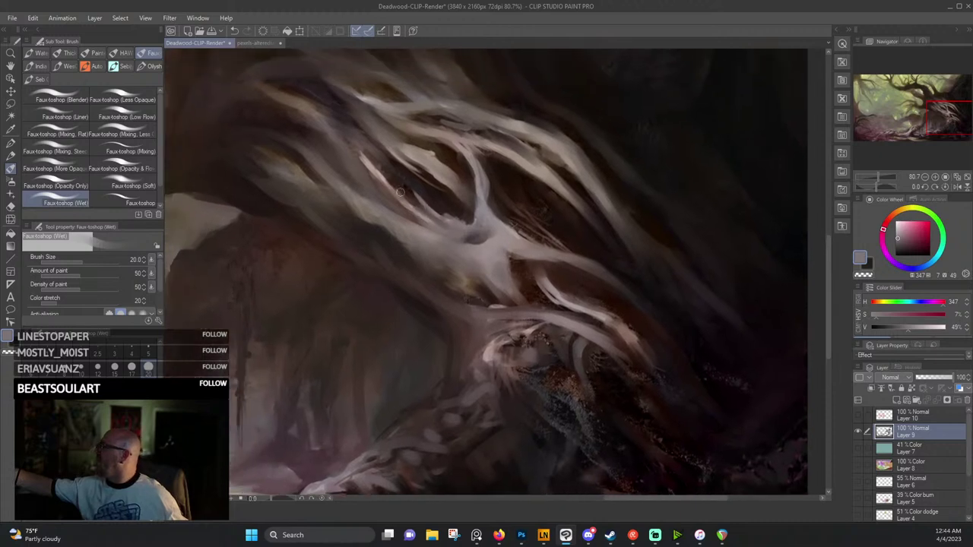
left_click(363, 158, "alt")
left_click(339, 128, "alt")
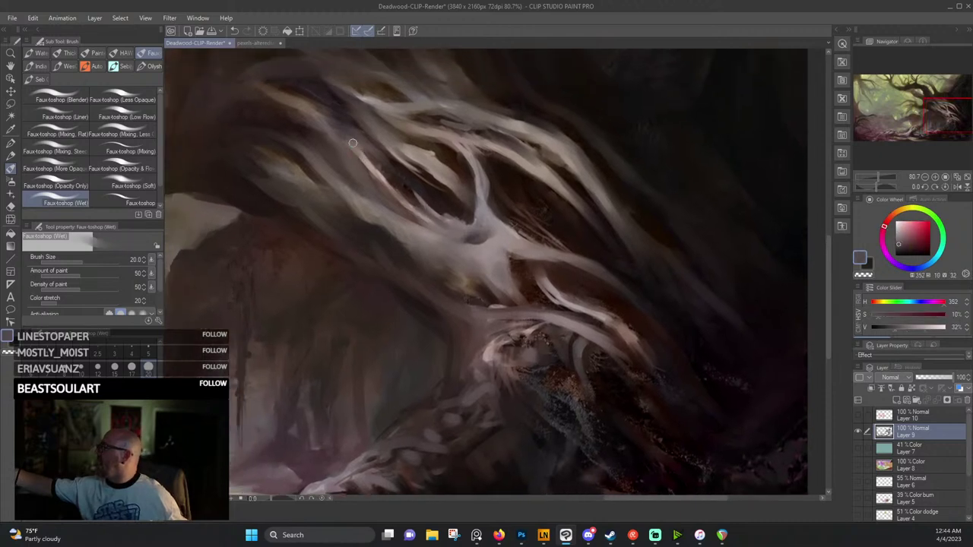
Refine the ridge of the lower root sloping toward the water with sampled dark brown and muted mauves.
left_click_drag(533, 298, 527, 164)
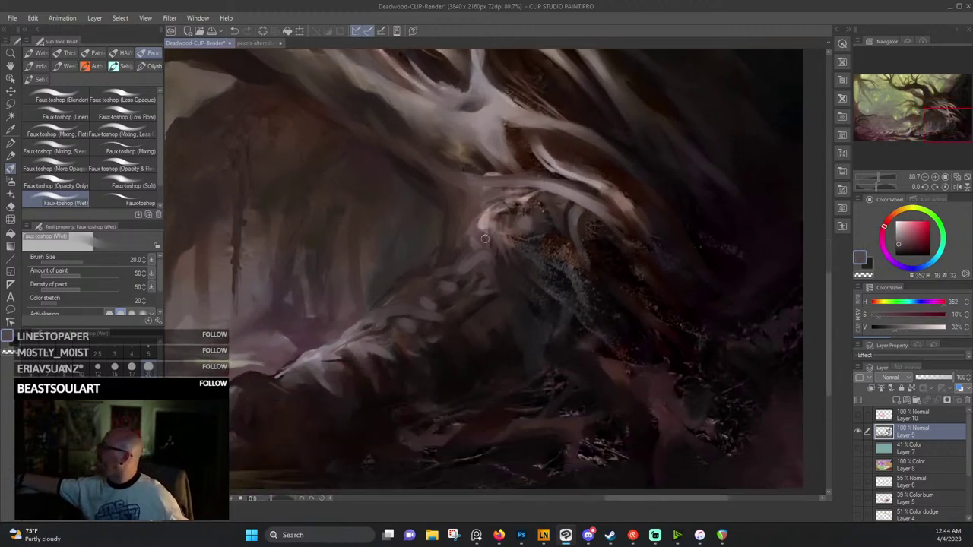
left_click(470, 221, "alt")
left_click(420, 280, "alt")
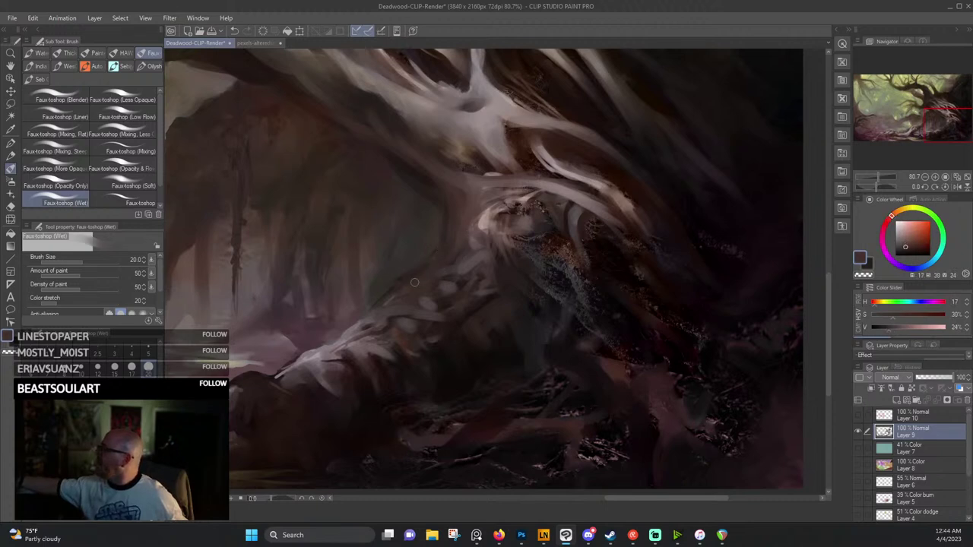
left_click(365, 325, "alt")
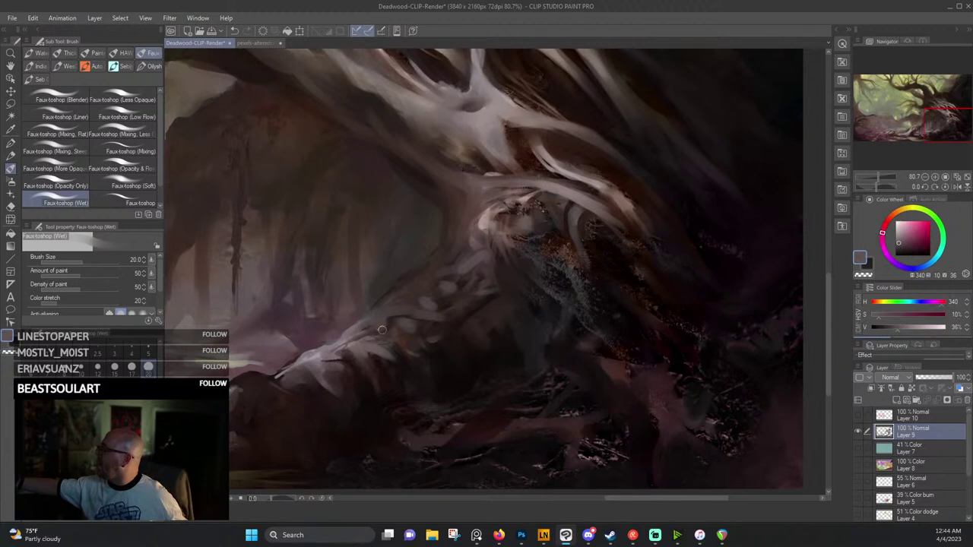
left_click_drag(370, 352, 451, 338)
left_click(410, 340, "alt")
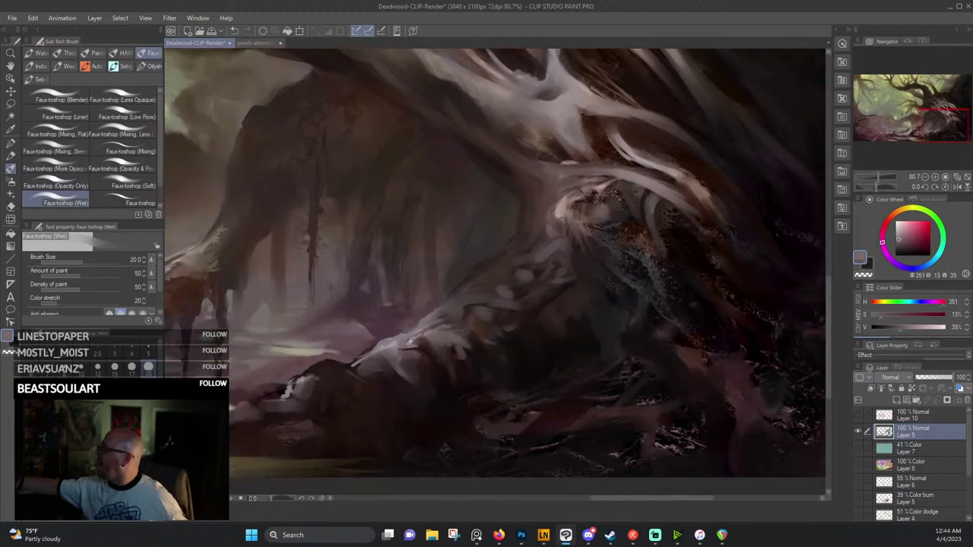
left_click_drag(352, 371, 431, 358)
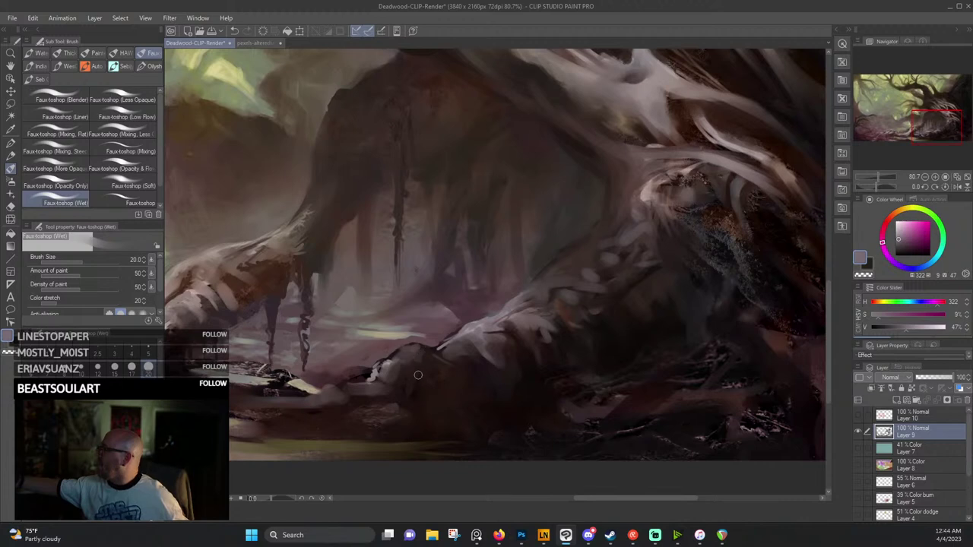
Deepen the shadowed underside of the lower root with sampled near-black reddish browns.
left_click_drag(484, 378, 532, 294)
left_click(533, 295, "alt")
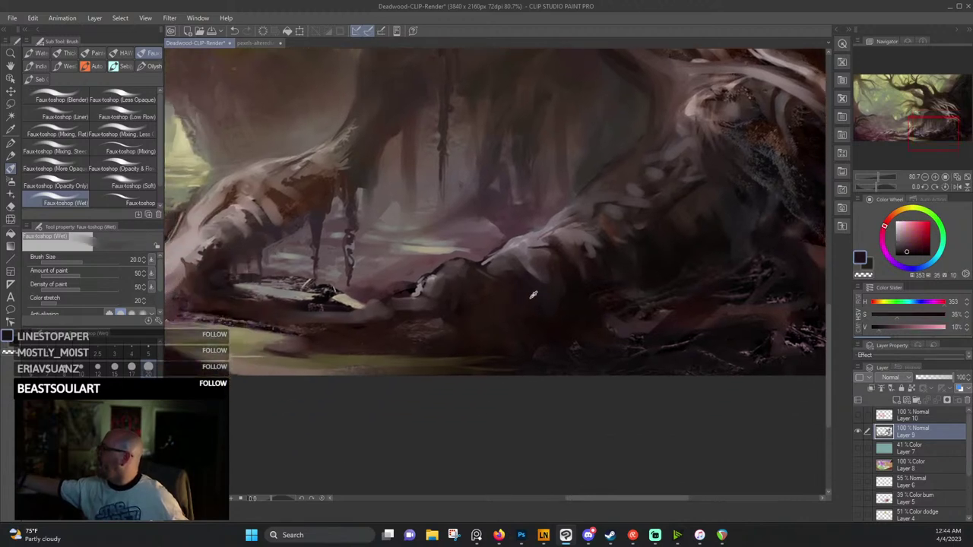
left_click(532, 299, "alt")
left_click(569, 322, "alt")
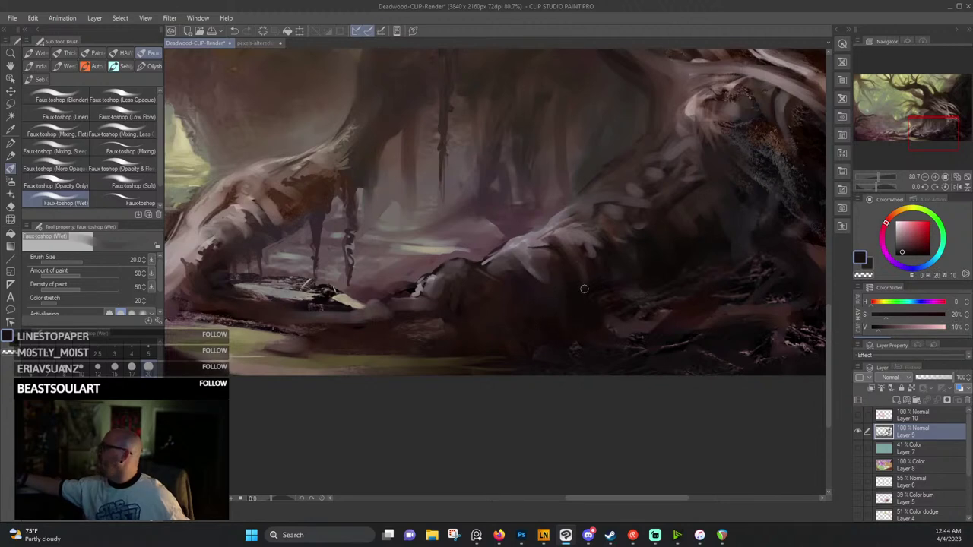
Blend the lower root's highlights and upper contour with sampled muted mauves and dark browns.
left_click(542, 226, "alt")
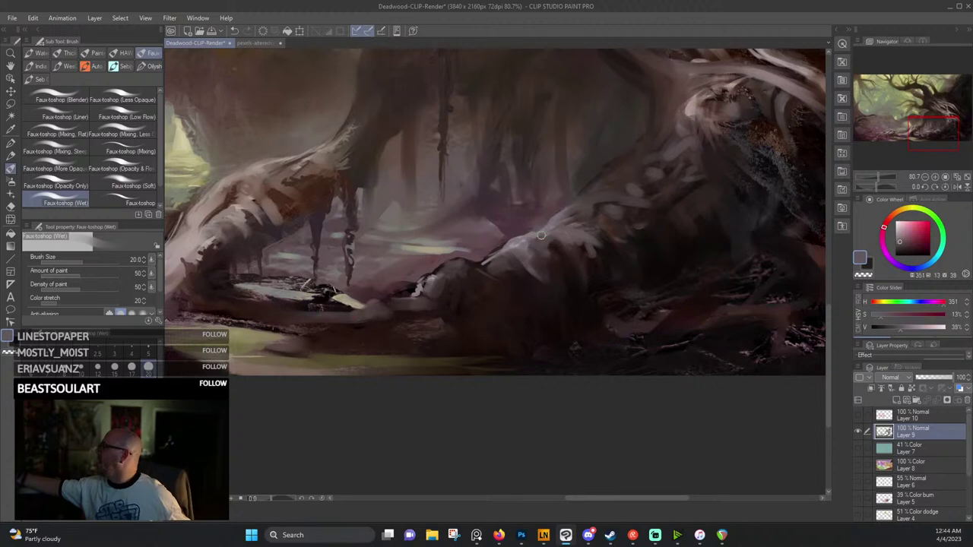
left_click(540, 242, "alt")
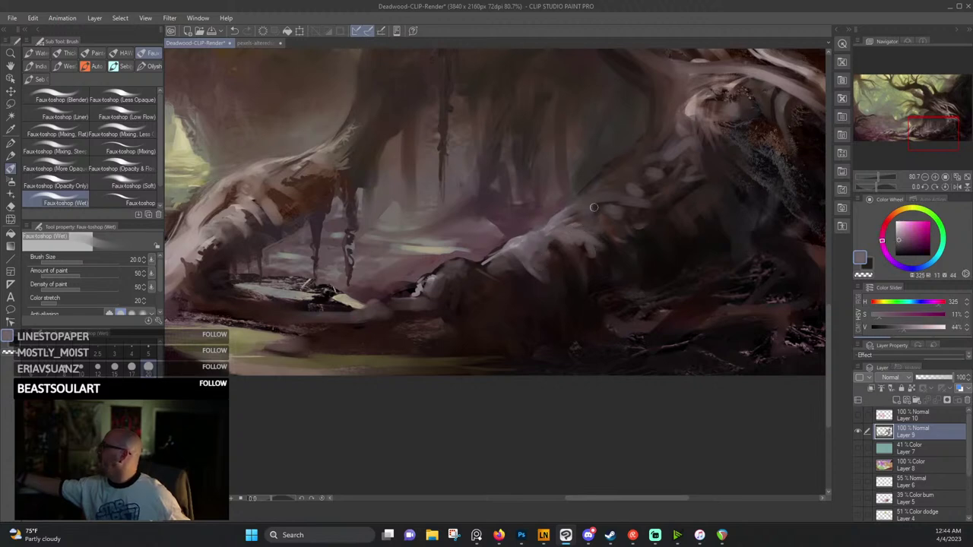
left_click_drag(582, 194, 593, 181)
left_click(610, 161, "alt")
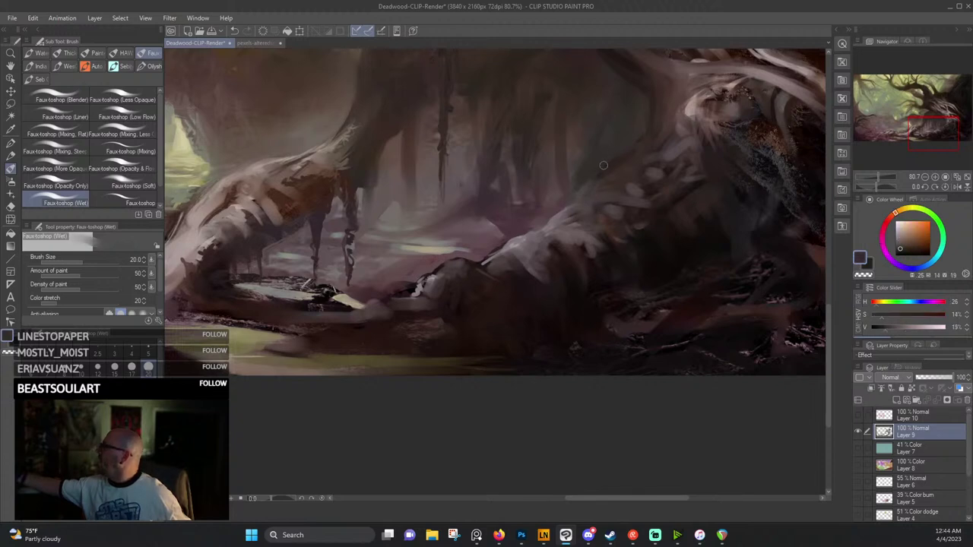
left_click(600, 166, "alt")
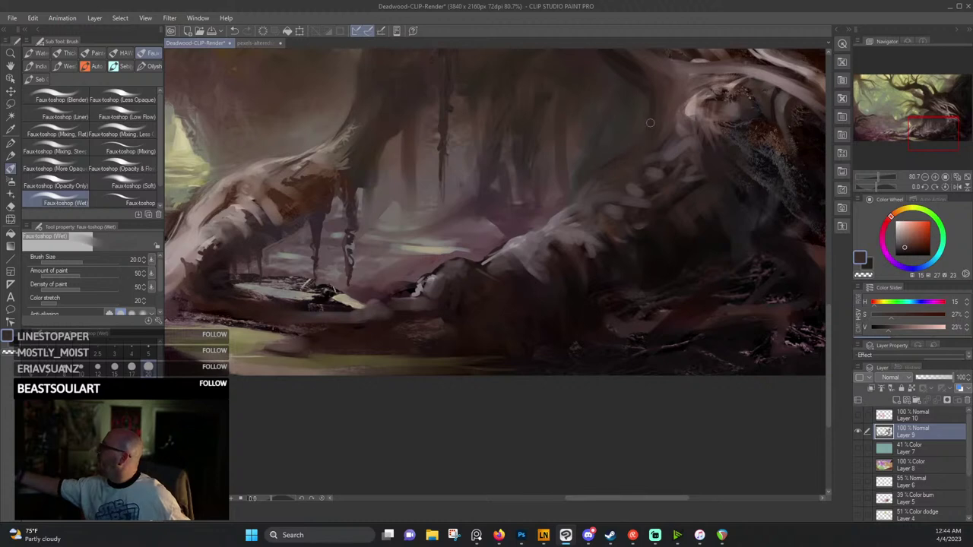
Refine the underside and pale bands of the arching root beside the water with sampled dark reddish brown and pinkish grays.
left_click(317, 199, "alt")
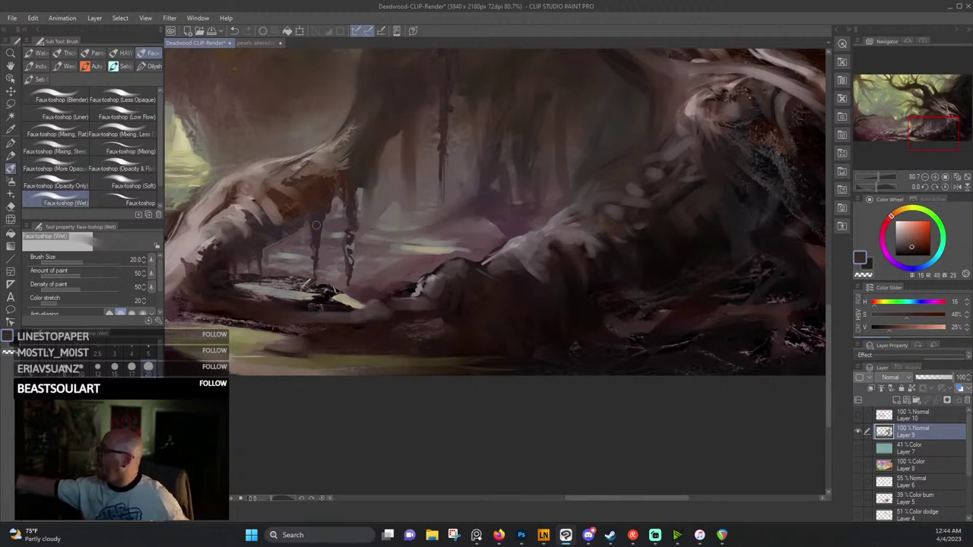
left_click_drag(300, 248, 410, 277)
left_click(364, 241, "alt")
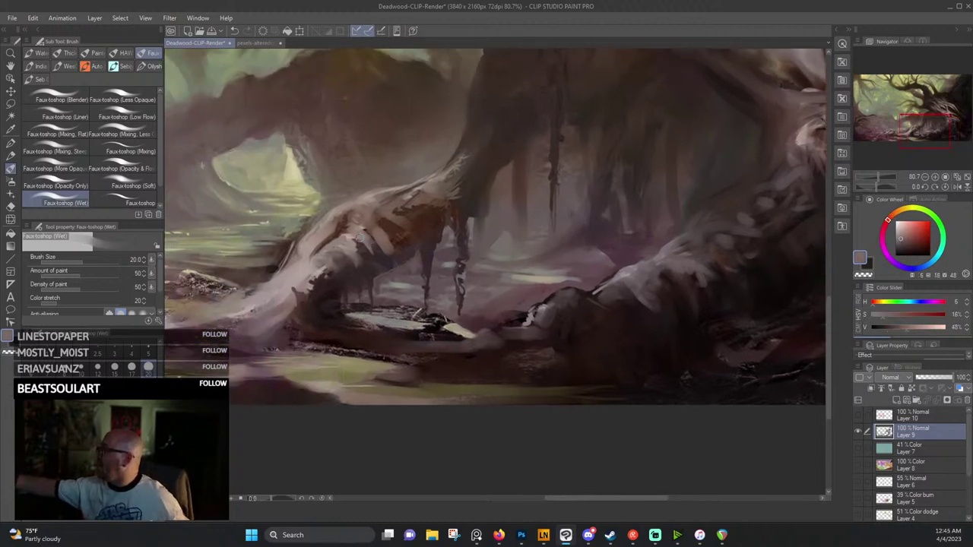
left_click(354, 250, "alt")
mouse_move(356, 240)
left_mouse_down()
mouse_move(368, 267)
mouse_move(340, 272)
left_mouse_up()
left_click(348, 265, "alt")
left_click(341, 301, "alt")
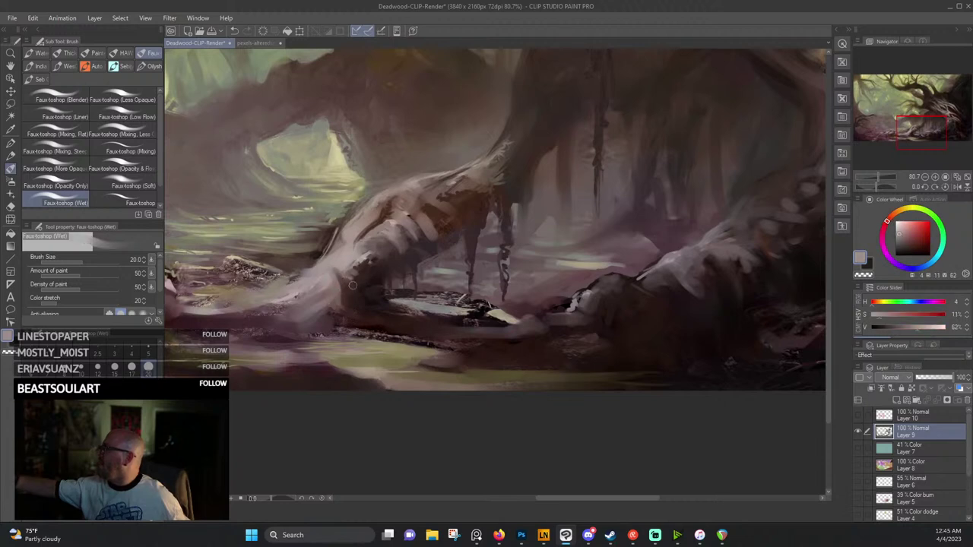
Clean up the arching root's upper edge against the misty background with sampled gray-green, grayish brown and reddish brown.
left_click(348, 212, "alt")
left_click_drag(383, 211, 452, 234)
left_click(414, 234, "alt")
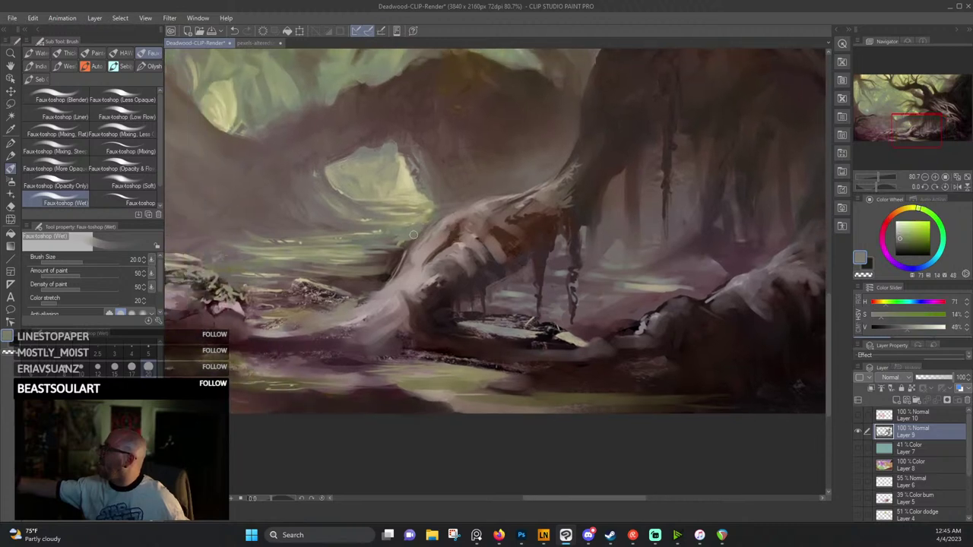
left_click_drag(528, 177, 505, 237)
left_click(504, 236, "alt")
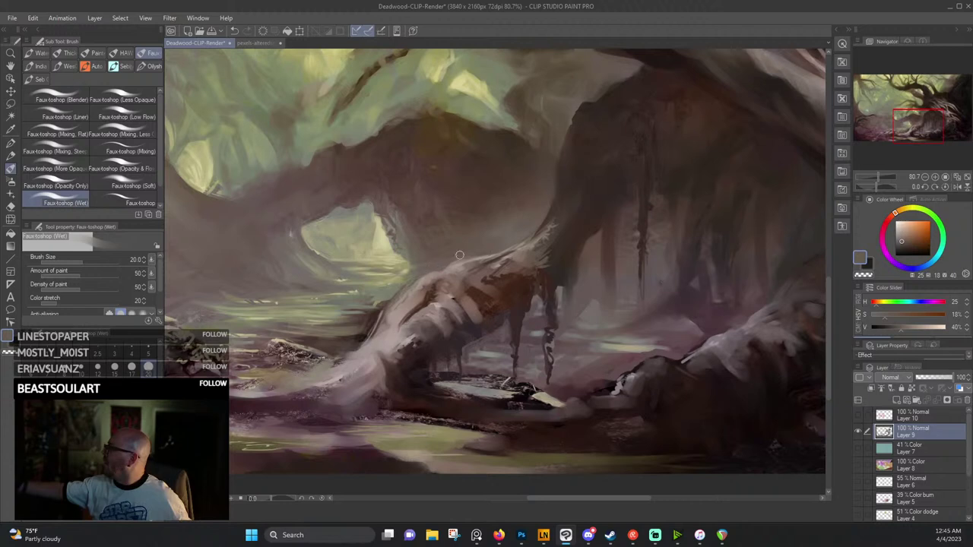
left_click(423, 299, "alt")
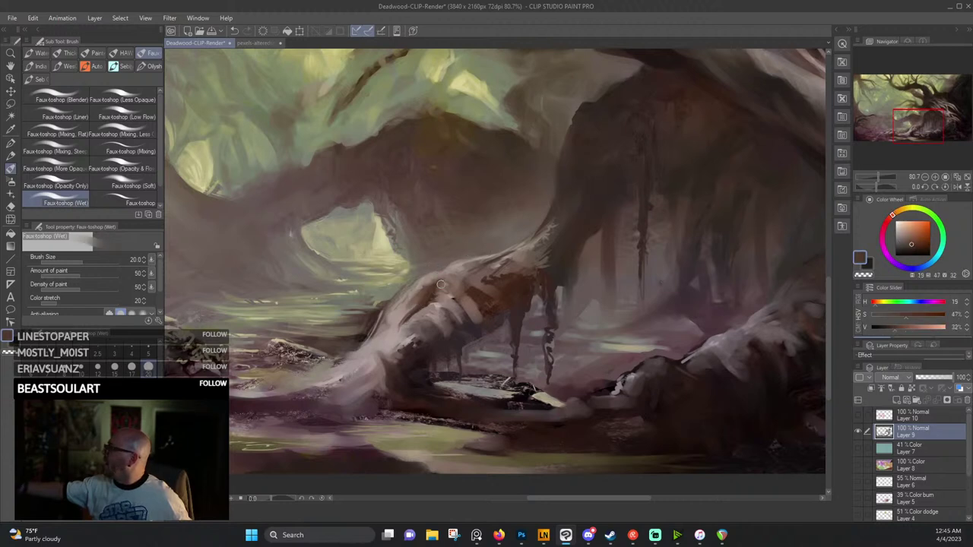
left_click_drag(412, 314, 380, 351)
Blend the arching root's frayed upper end into the dark trunk with sampled grayish and dark browns.
left_click(535, 245, "alt")
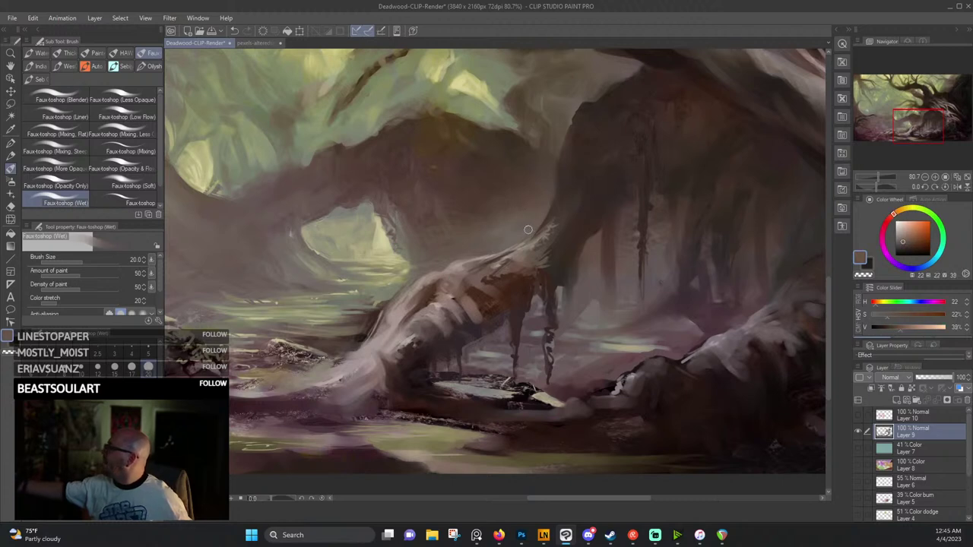
left_click(544, 206, "alt")
left_click(566, 161, "alt")
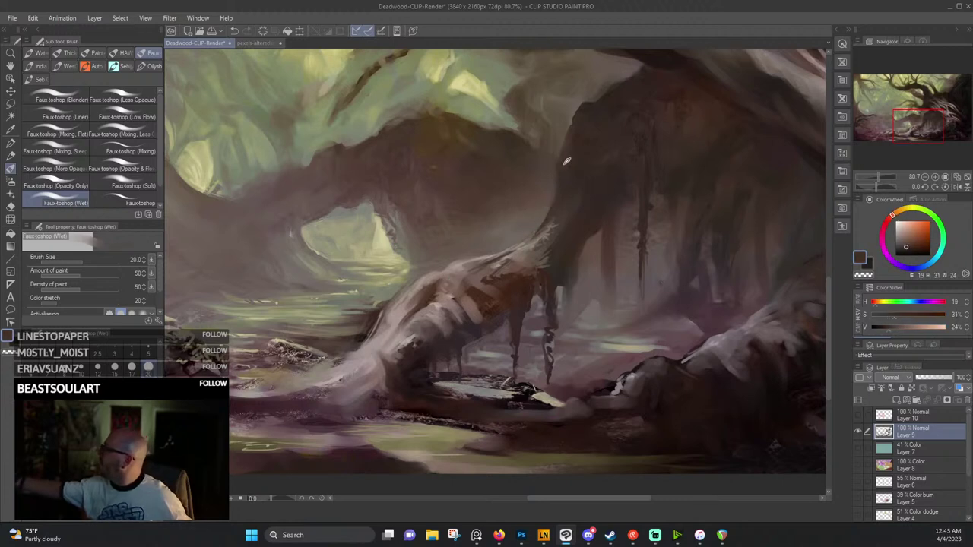
Clean up the right edge of the bright opening under the distant arch with sampled muted browns.
left_click_drag(536, 243, 620, 232)
left_click(465, 180, "alt")
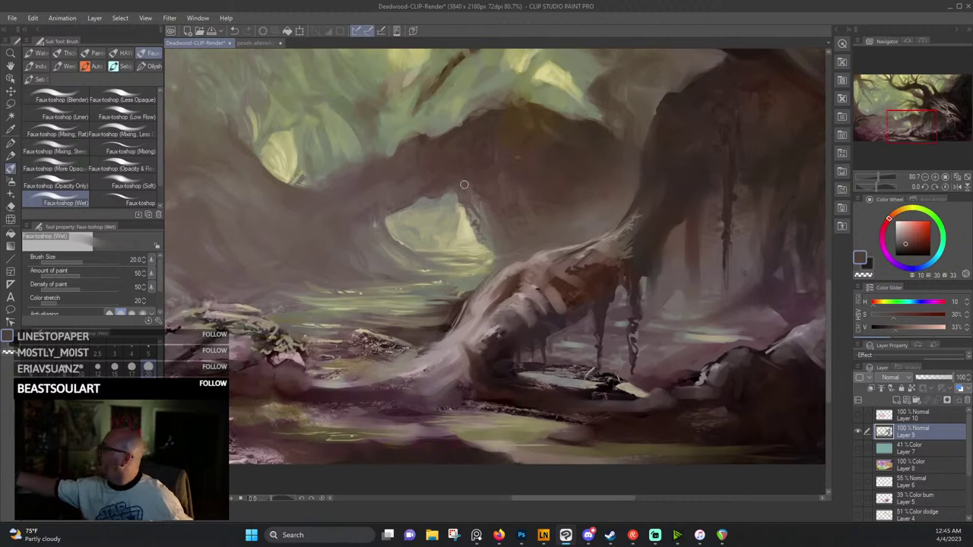
left_click(490, 246, "alt")
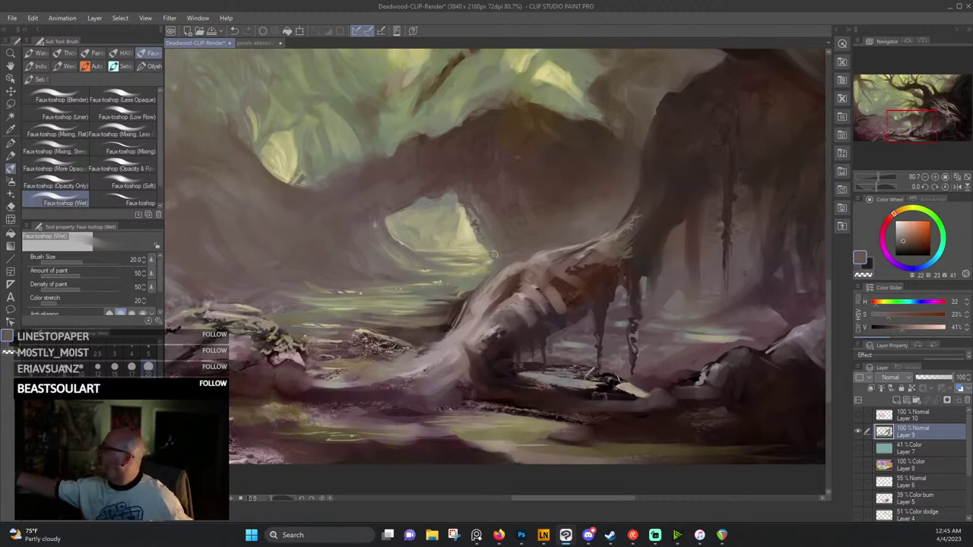
left_click(473, 181, "alt")
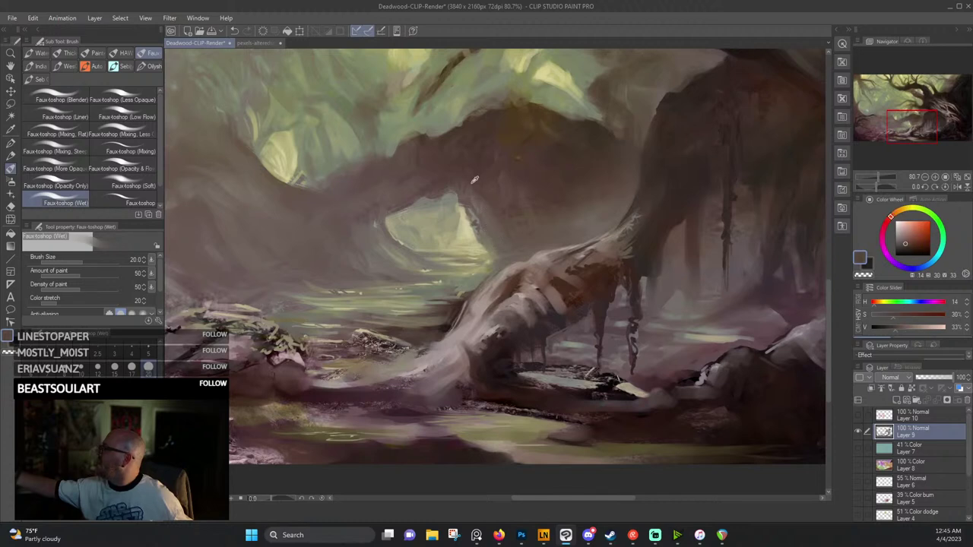
Smooth the distant arch above the bright opening with sampled muted and dark reddish browns.
left_click(424, 190, "alt")
left_click(411, 171, "alt")
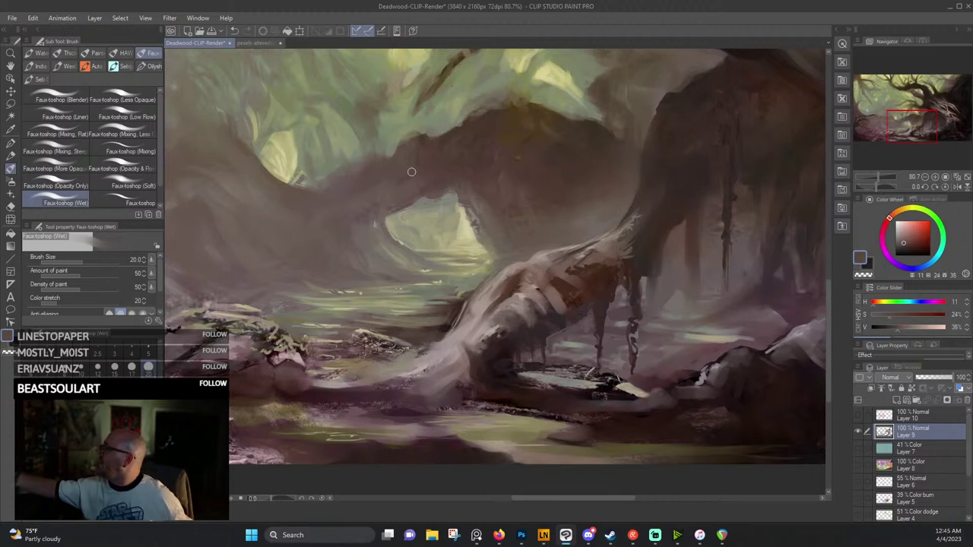
left_click(400, 172, "alt")
left_click(381, 213, "alt")
left_click(402, 173, "alt")
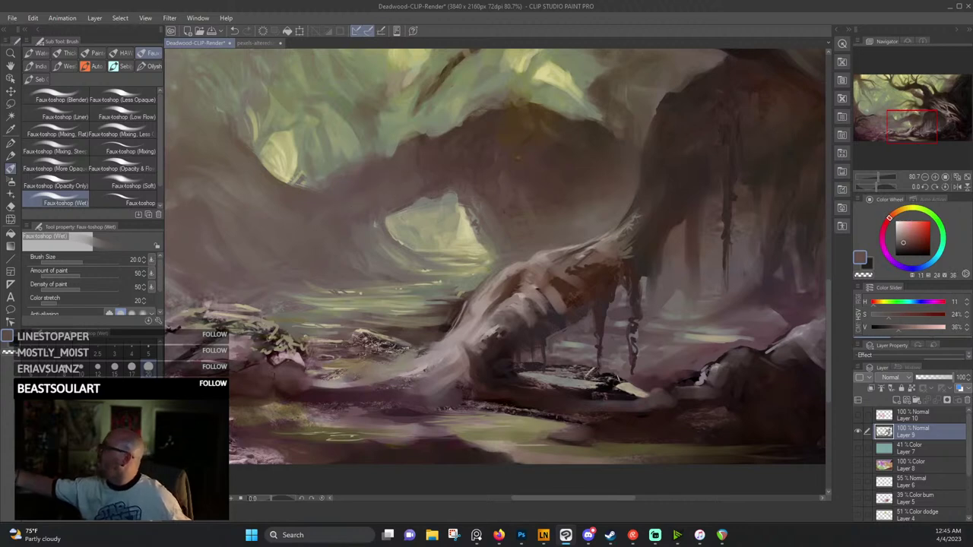
left_click(418, 162, "alt")
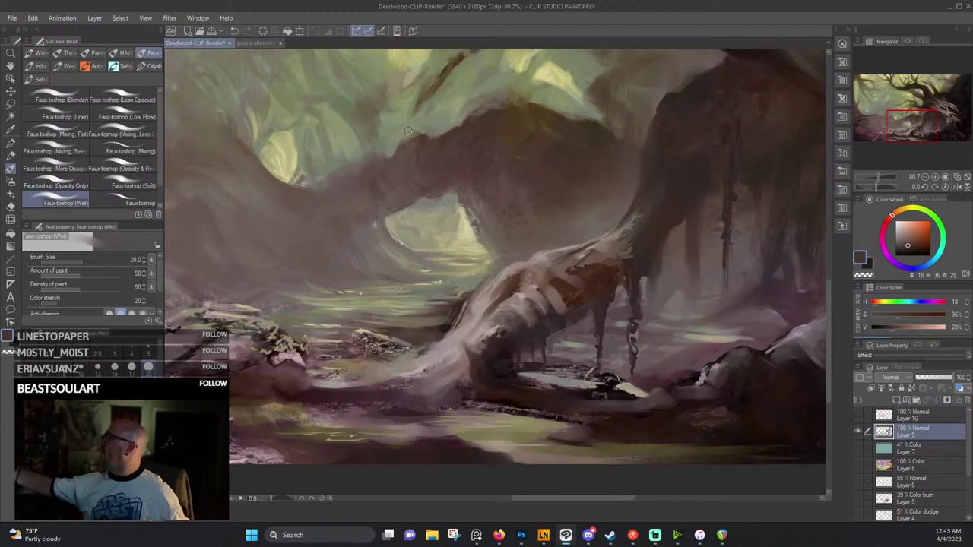
left_click(394, 184, "alt")
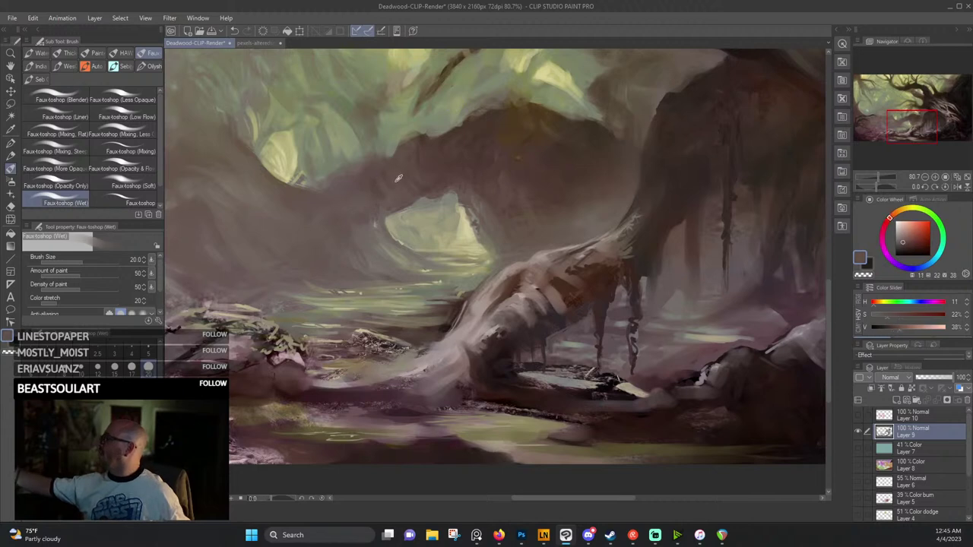
Soften the distant arch's upper left contour against the misty foliage with sampled gray-greens.
left_click(358, 157, "alt")
left_click(344, 151, "alt")
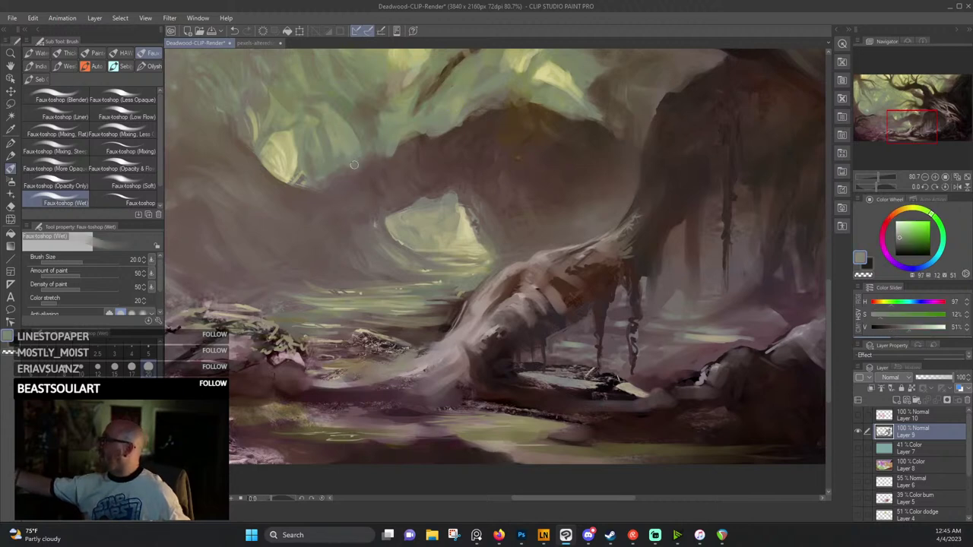
left_click(346, 164, "alt")
left_click(297, 177, "alt")
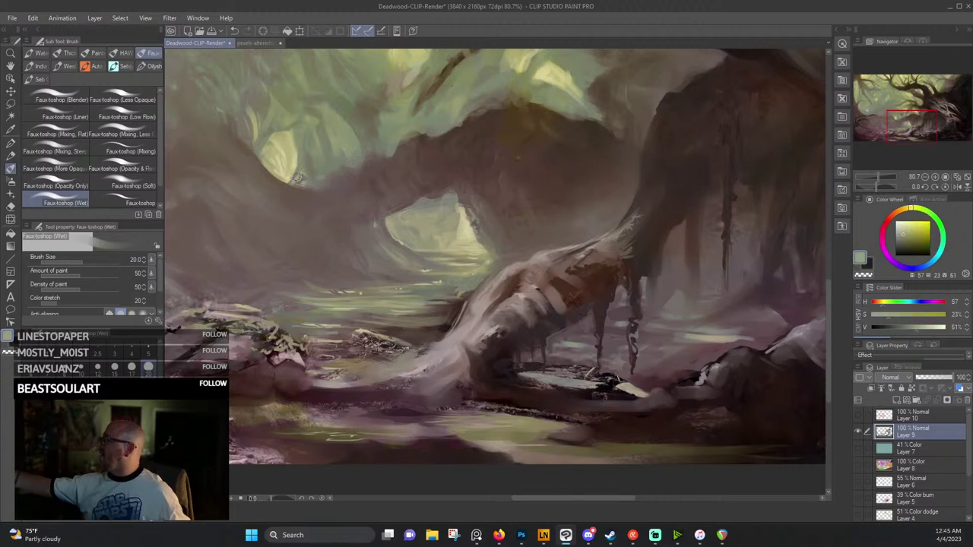
left_click(338, 142, "alt")
left_click(351, 160, "alt")
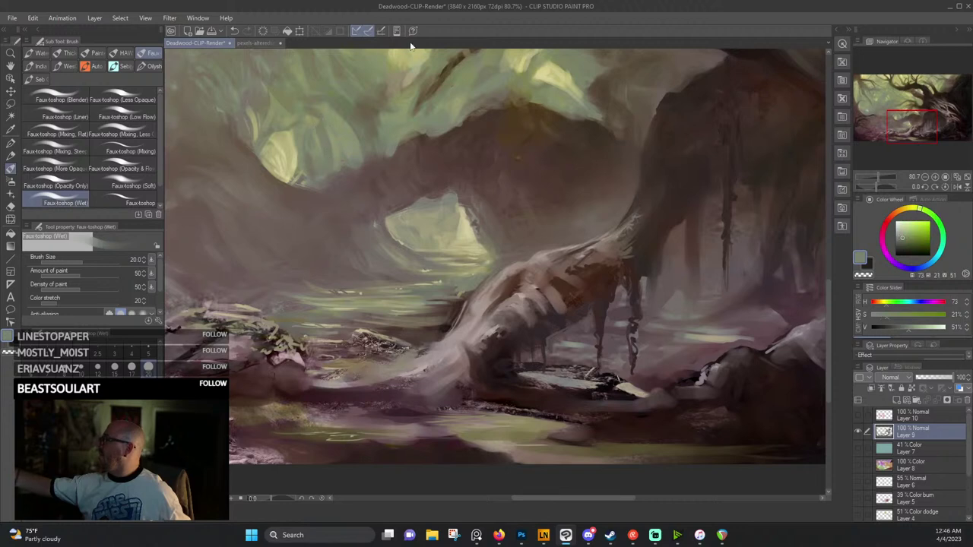
Refine the bright opening's left and lower edges with sampled grayish browns.
left_click(376, 210, "alt")
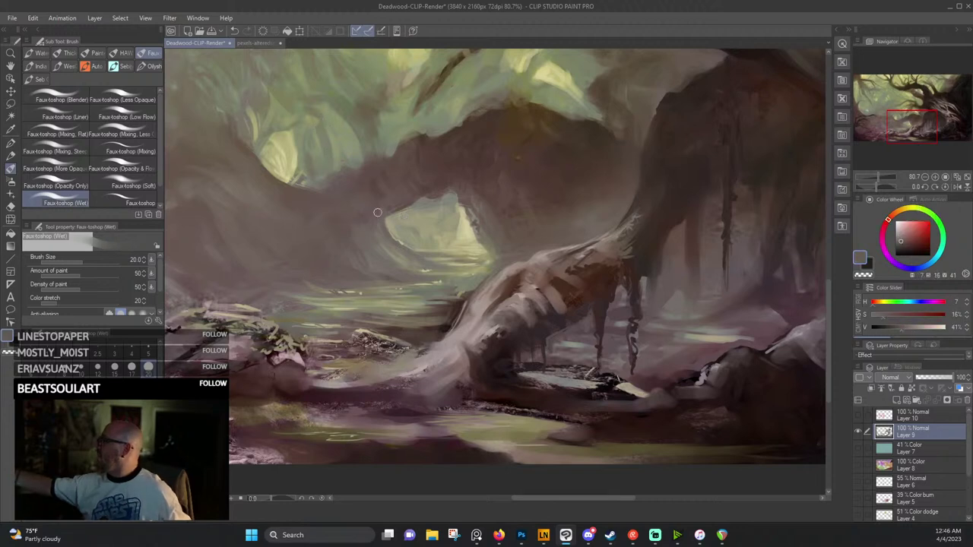
left_click(384, 230, "alt")
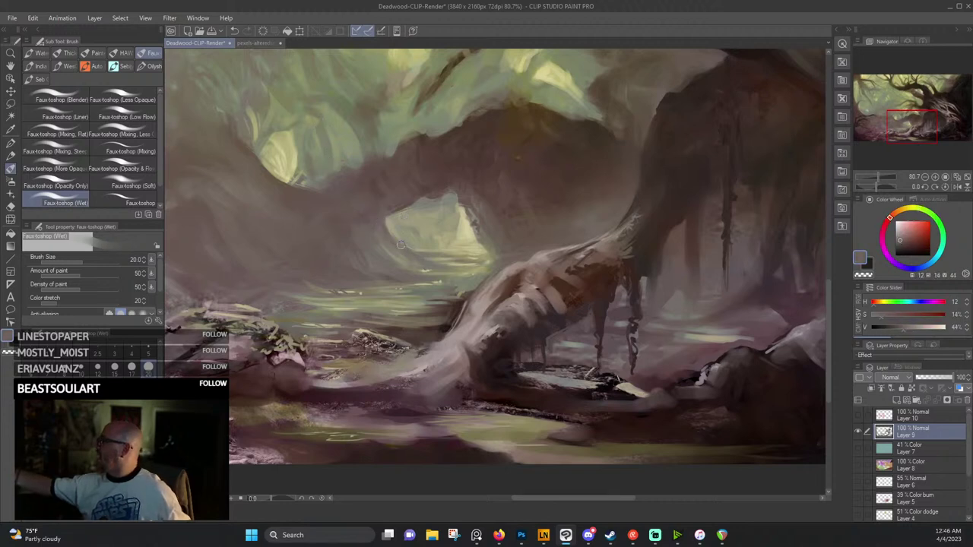
left_click(463, 266, "alt")
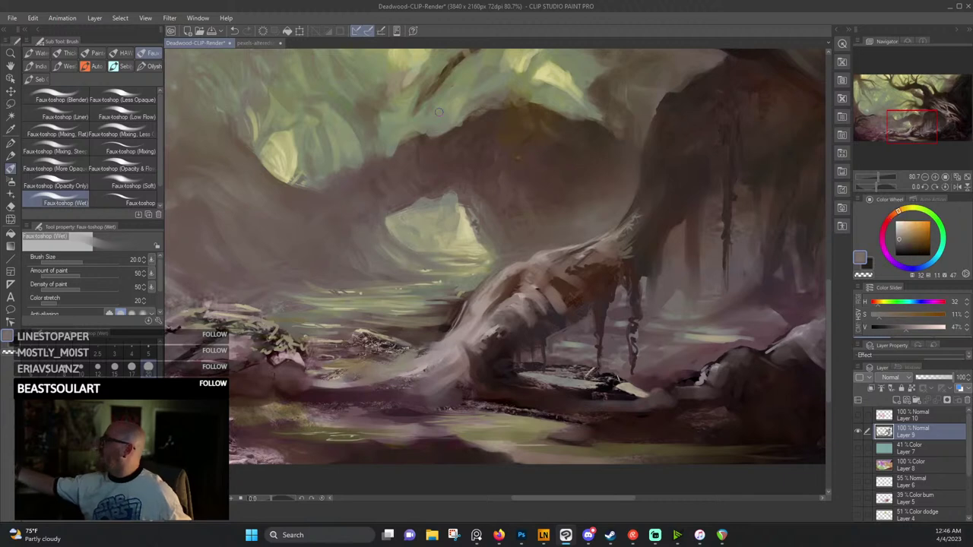
Refine the bright opening's upper edge under the distant arch with sampled gray-green, muted yellow and reddish brown.
left_click(435, 205, "alt")
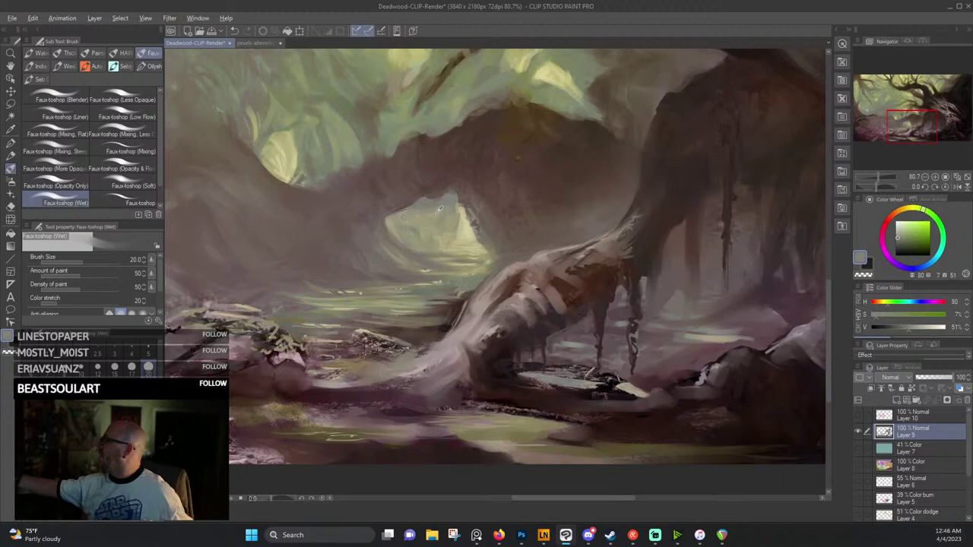
left_click(431, 210, "alt")
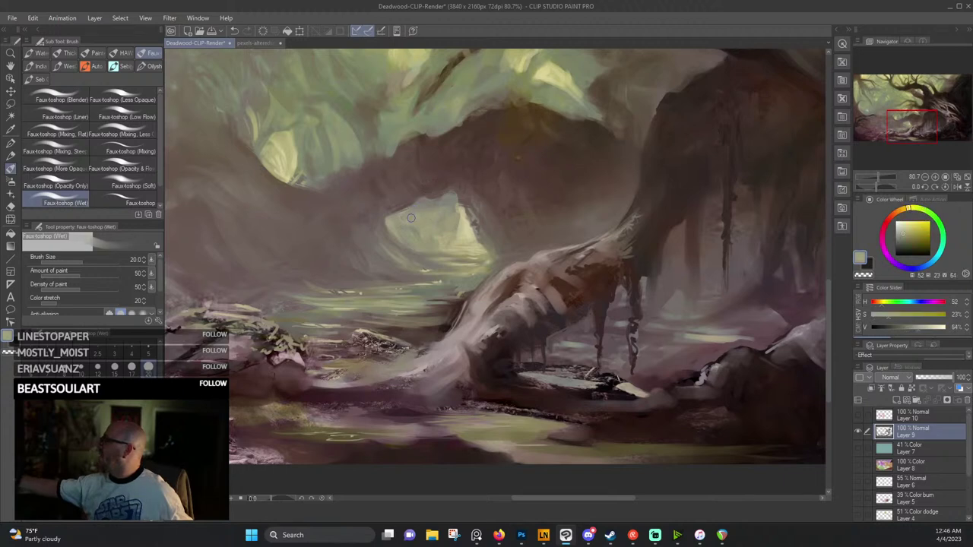
left_click(457, 197, "alt")
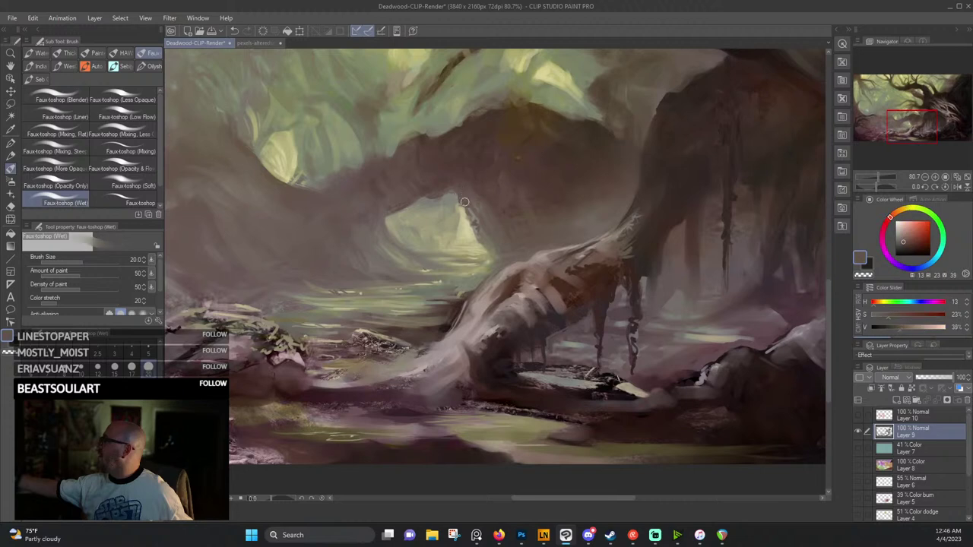
Smooth the distant arch's upper left span and left shoulder with sampled muted and dark reddish browns.
left_click(440, 148, "alt")
left_click(416, 131, "alt")
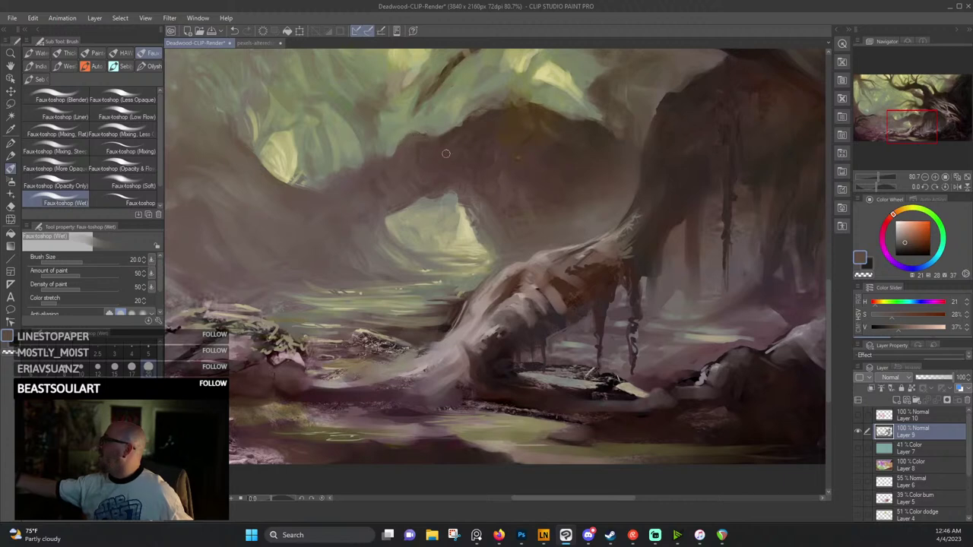
left_click(436, 144, "alt")
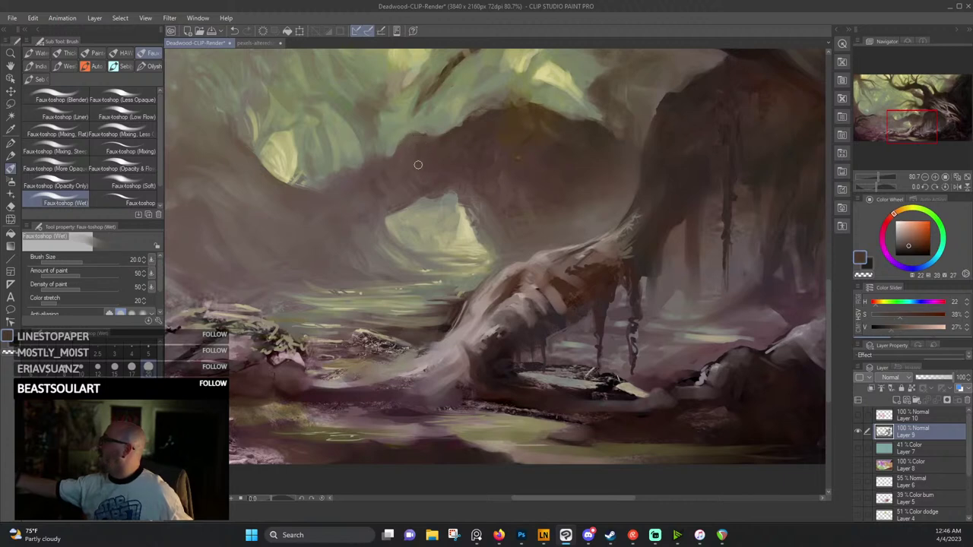
left_click(449, 146, "alt")
left_click(429, 151, "alt")
left_click(326, 209, "alt")
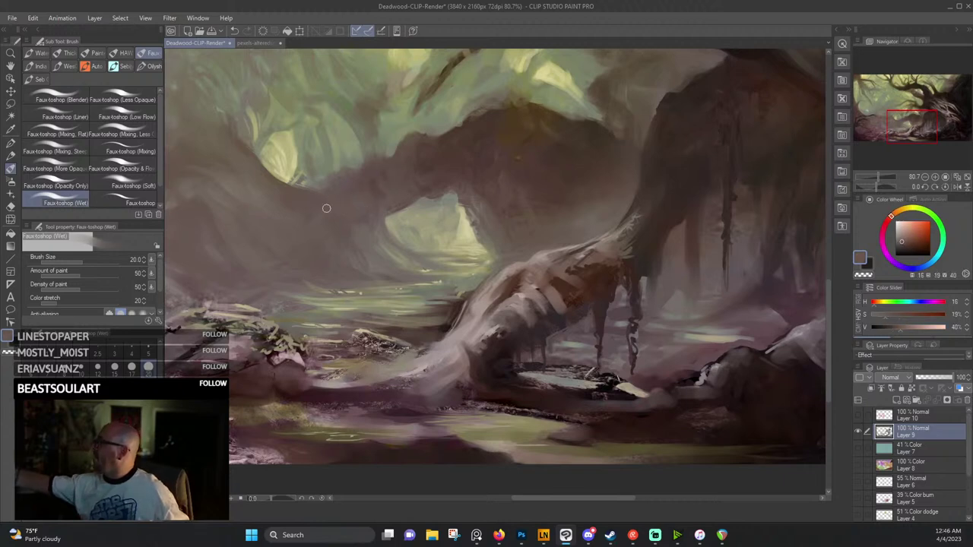
Blend the misty brown slope left of the glowing foliage gap with sampled grayish browns.
left_click_drag(275, 187, 390, 248)
left_click(281, 178, "alt")
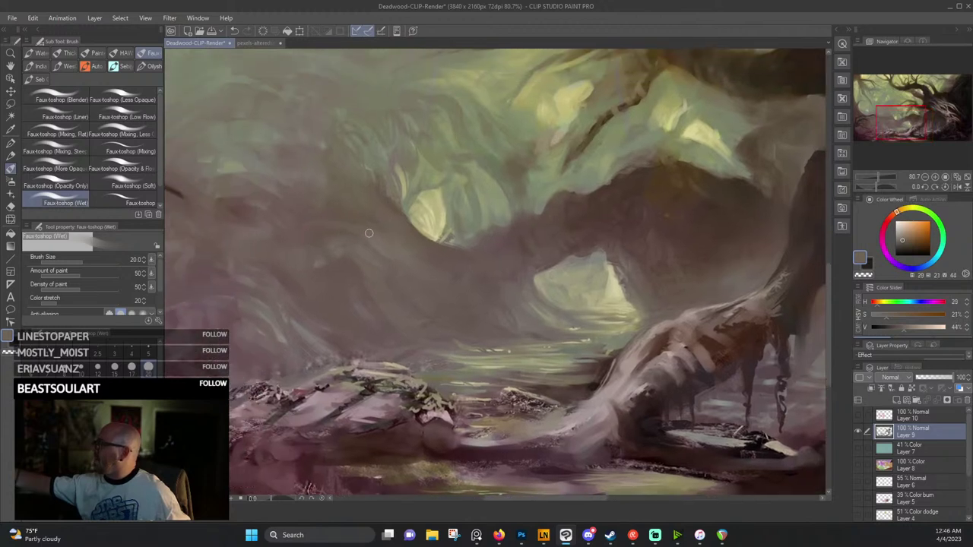
left_click(312, 177, "alt")
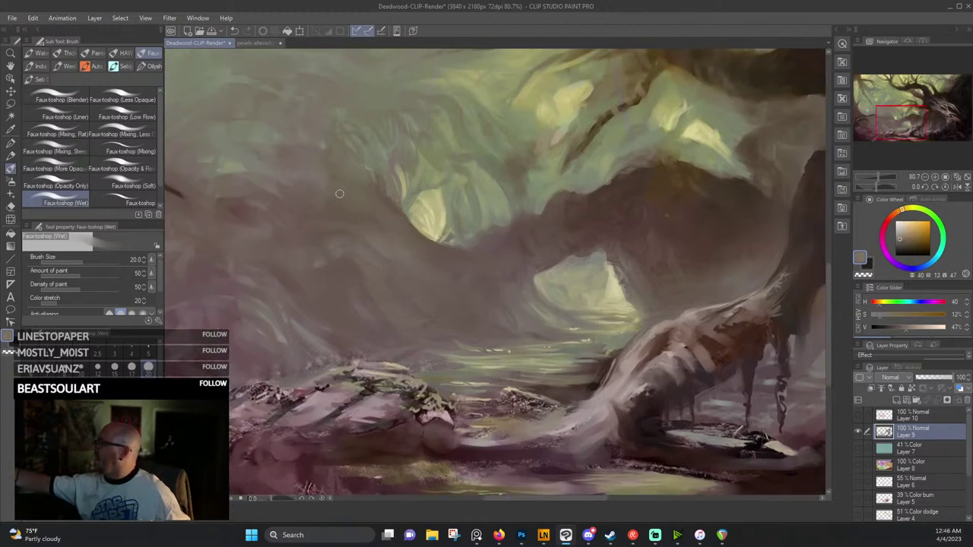
left_click(344, 212, "alt")
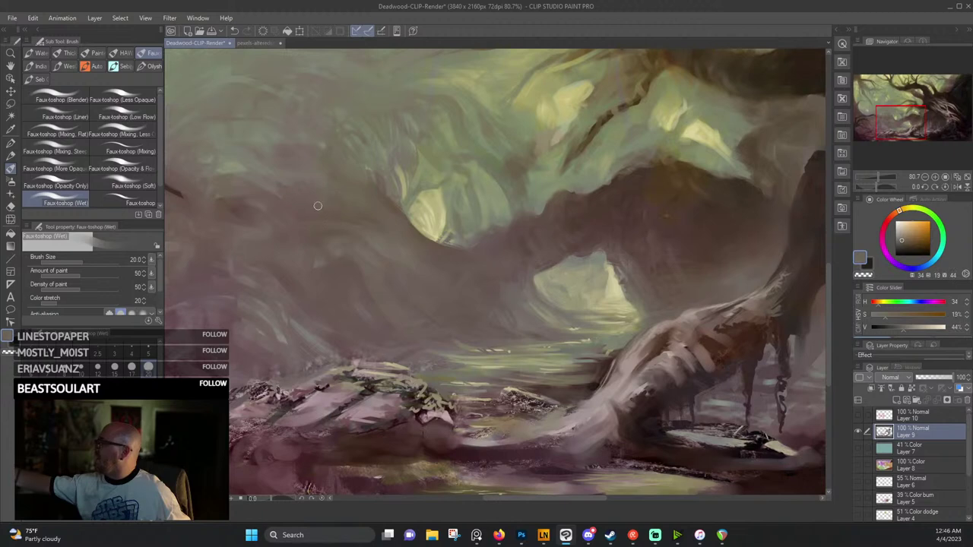
Touch up the pale tangled roots on the big tree with a sampled muted pinkish brown.
left_click_drag(578, 237, 232, 273)
mouse_move(593, 259)
left_mouse_down()
mouse_move(512, 282)
mouse_move(473, 325)
left_mouse_up()
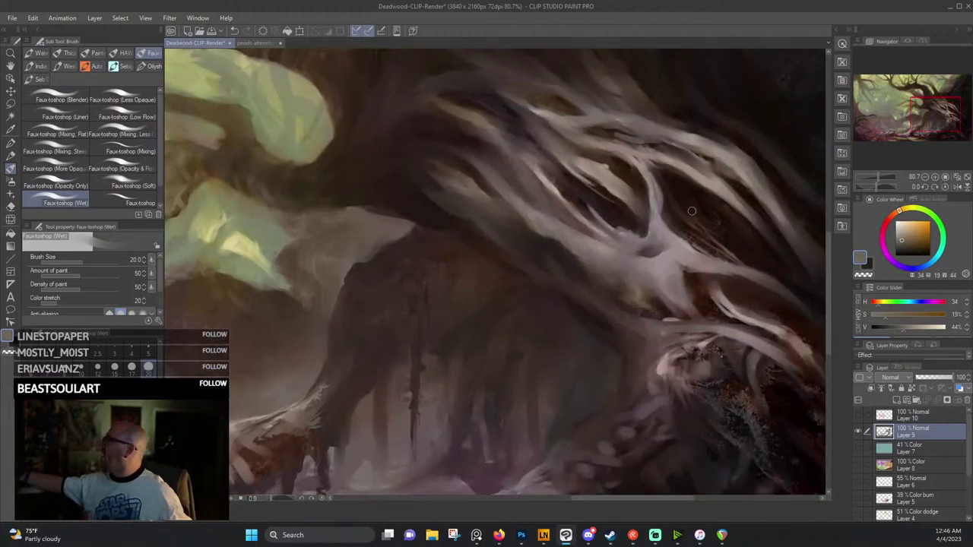
left_click(622, 146, "alt")
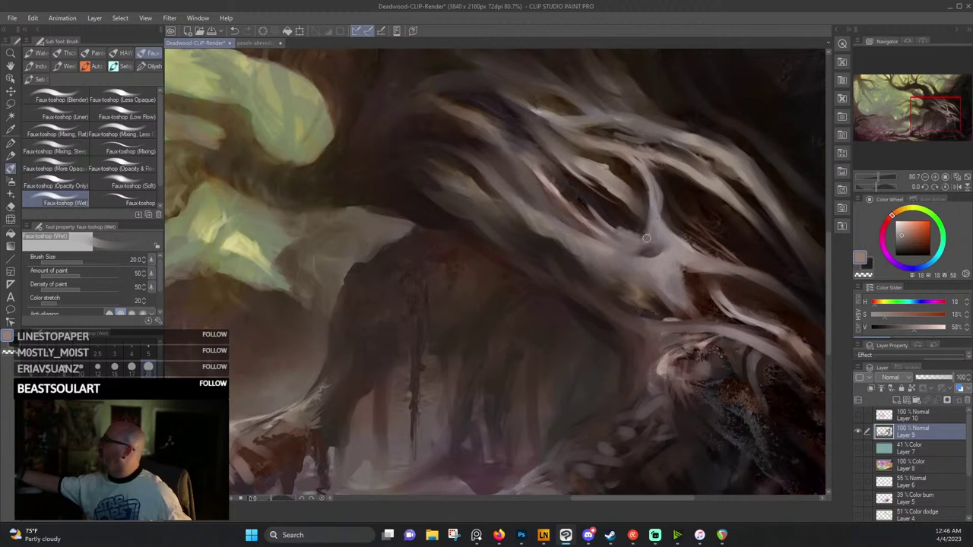
Touch up the bright foliage gap above the distant arch with a sampled pale yellow.
left_click_drag(524, 258, 696, 247)
left_click_drag(418, 269, 582, 268)
left_click(547, 215, "alt")
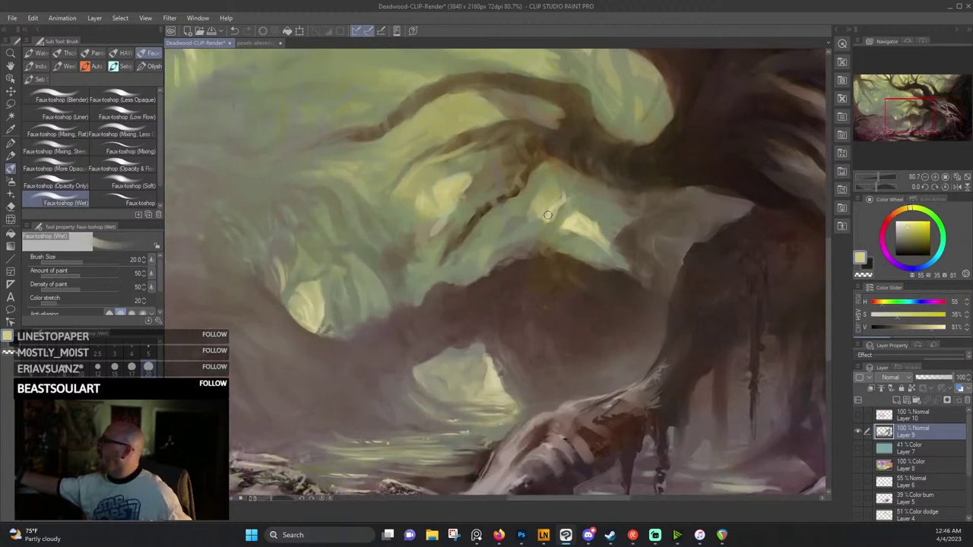
Soften the misty patch between the bare branch and the glowing foliage gap with sampled gray-greens and grayish browns.
scroll(563, 193, "left", 10)
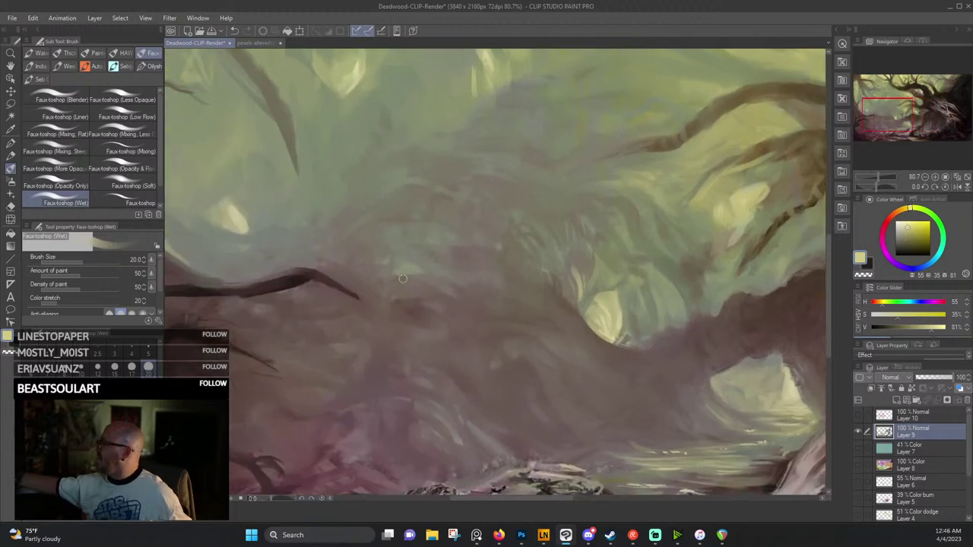
left_click(447, 291, "alt")
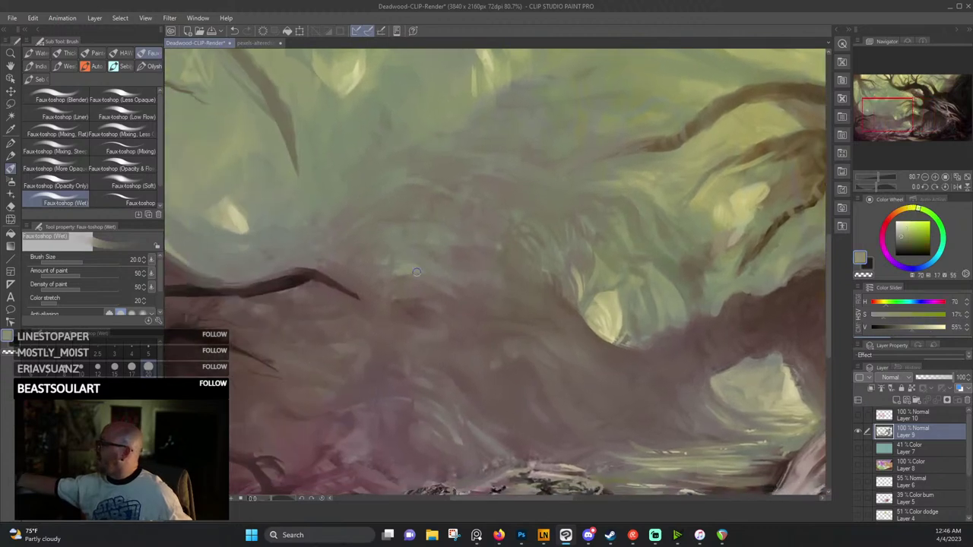
left_click(436, 286, "alt")
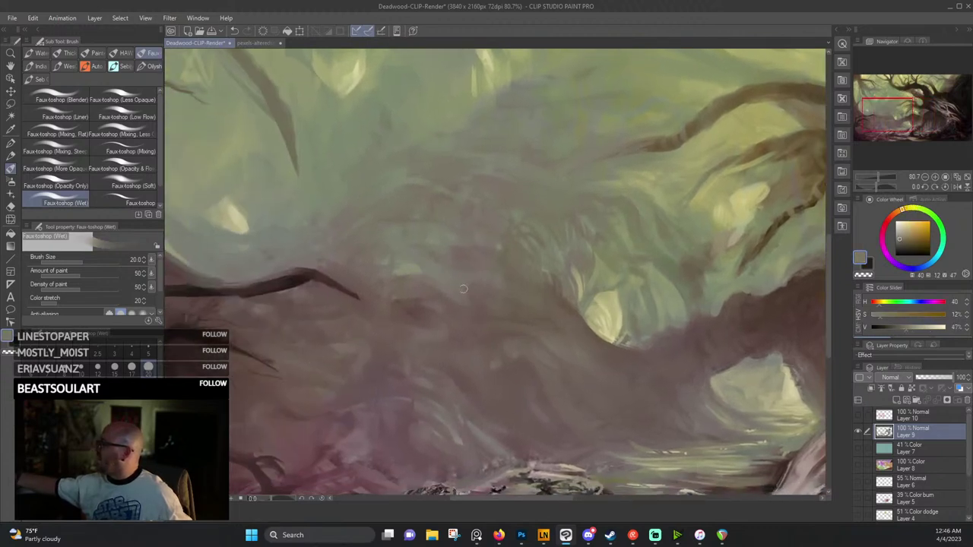
left_click(441, 287, "alt")
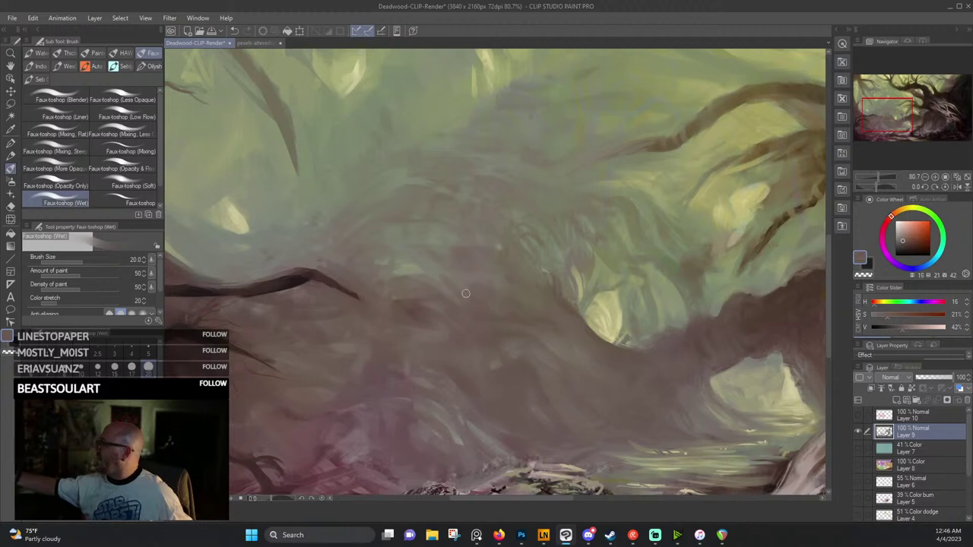
left_click(466, 293, "alt")
left_click(471, 269, "alt")
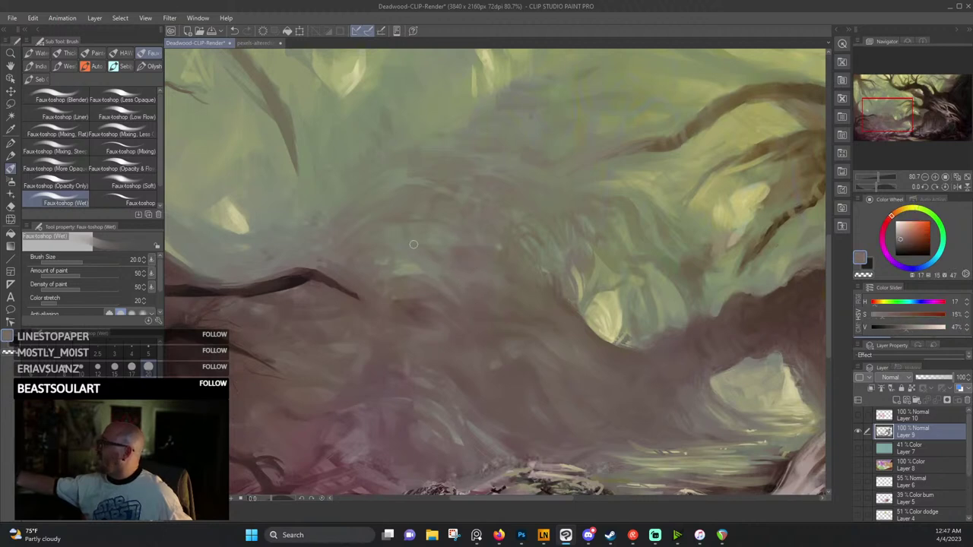
Blend the misty bank's upper left contour into the green background with sampled gray-greens.
left_click(438, 254, "alt")
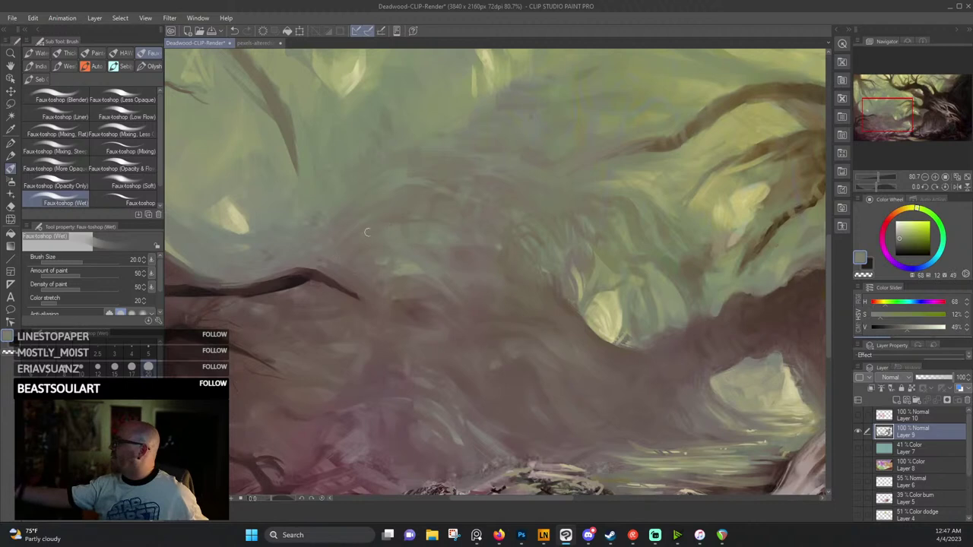
left_click(327, 225, "alt")
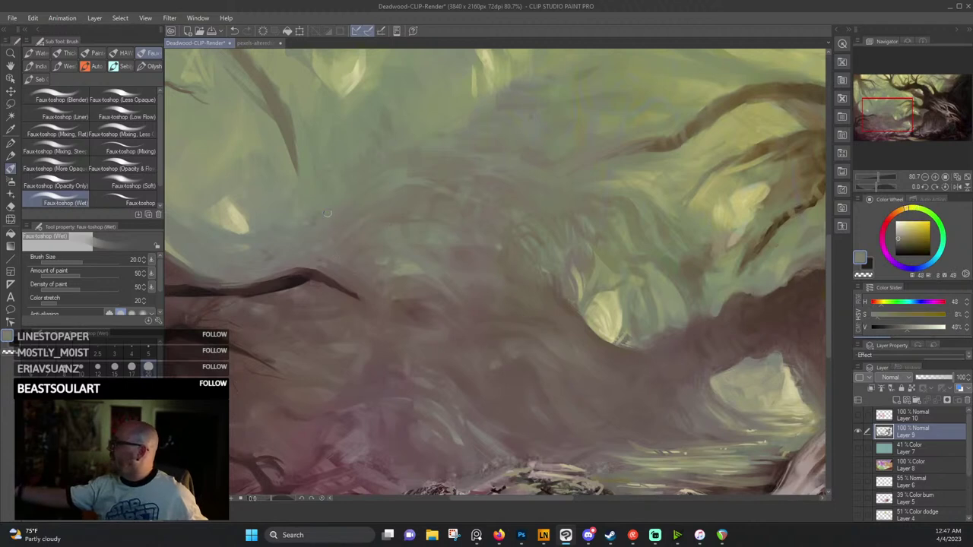
left_click(328, 216, "alt")
Clean up the long bare branch's upper edge against the mist with sampled grays and dark reddish browns.
left_click_drag(300, 222, 449, 203)
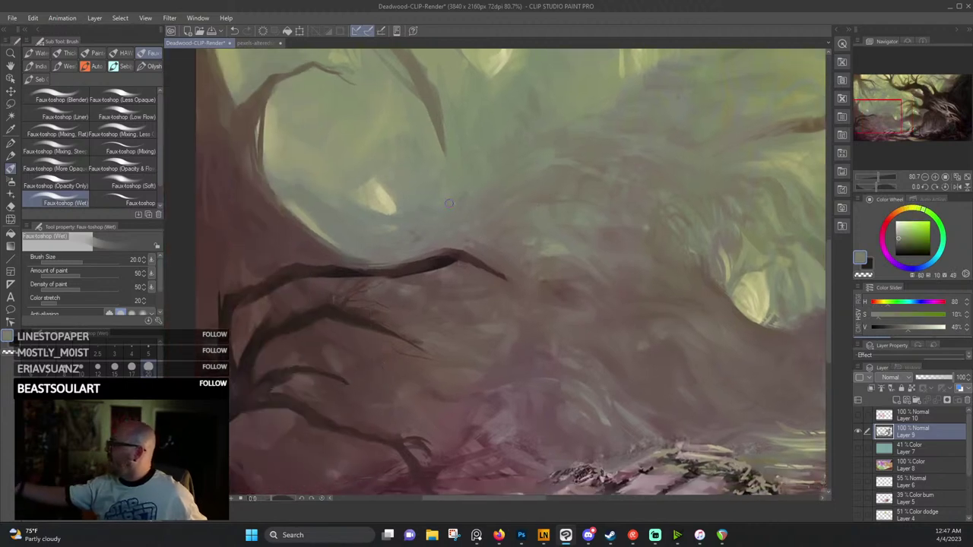
left_click(407, 237, "alt")
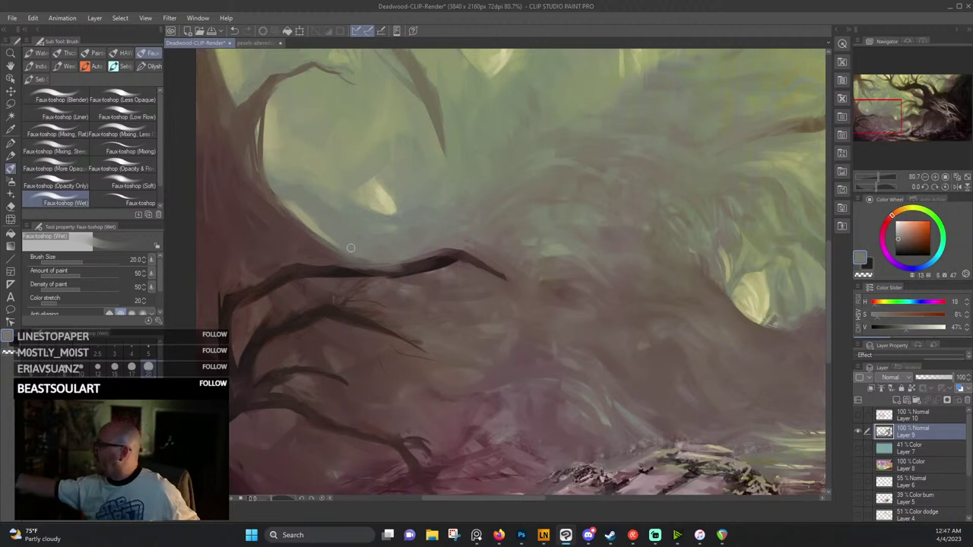
left_click(379, 274, "alt")
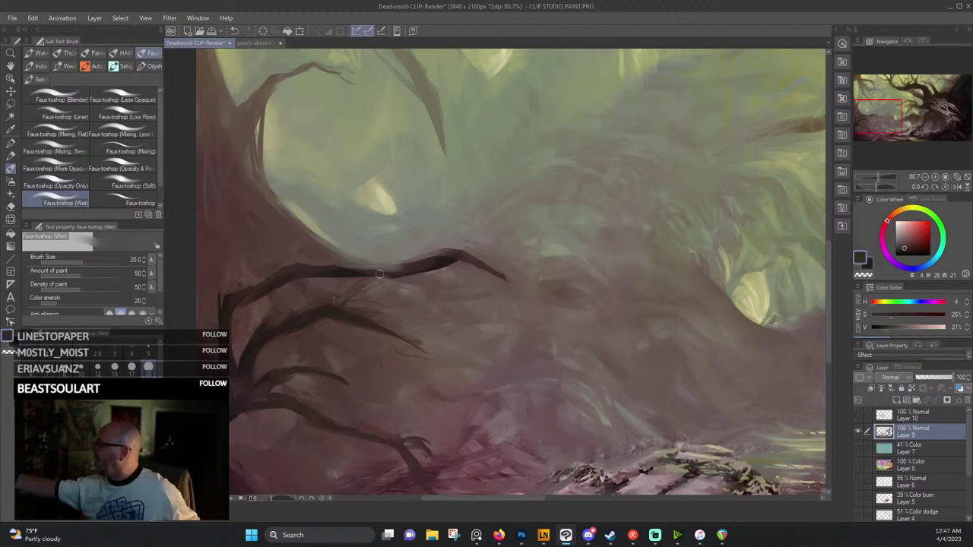
left_click(422, 251, "alt")
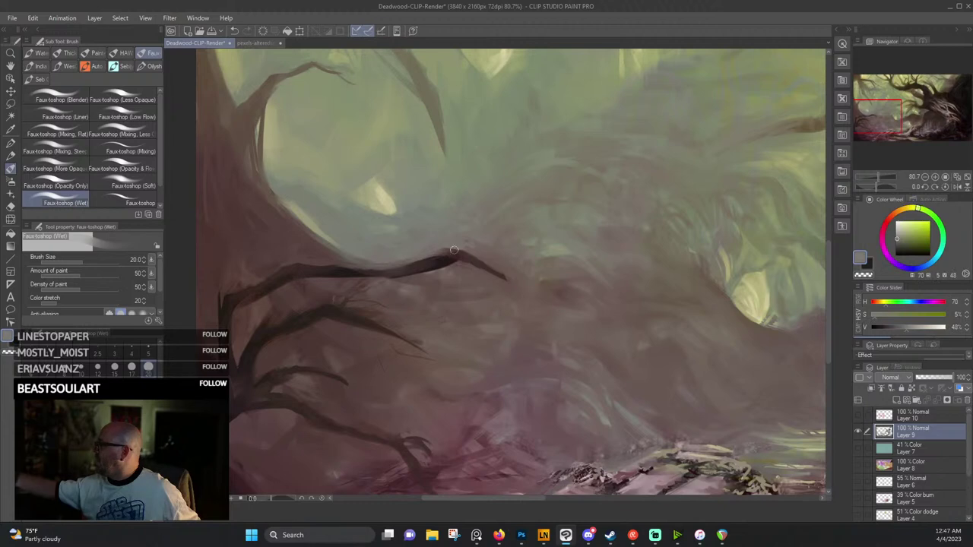
left_click(448, 256, "alt")
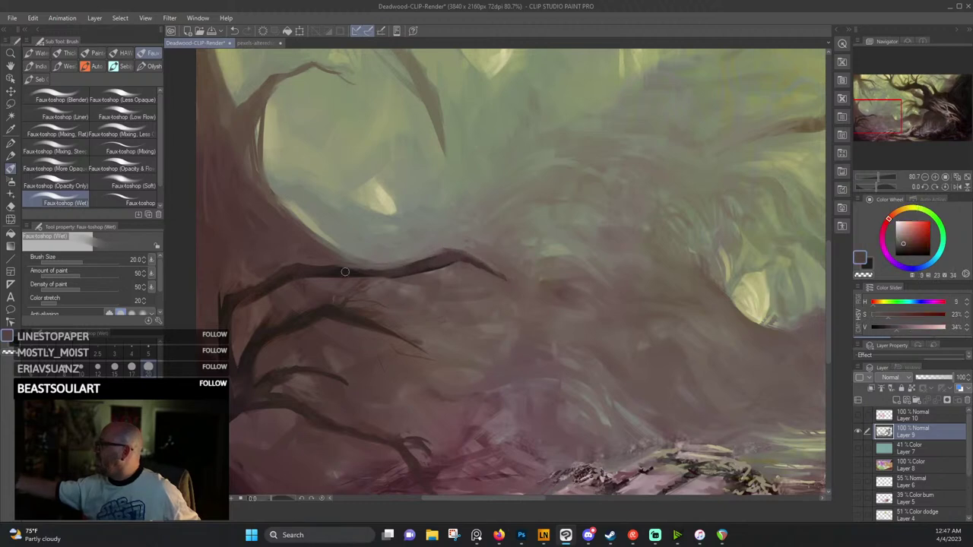
Slim the long branch's raised bend with sampled dark browns and the surrounding misty grays.
left_click(421, 277, "alt")
left_click(406, 270, "alt")
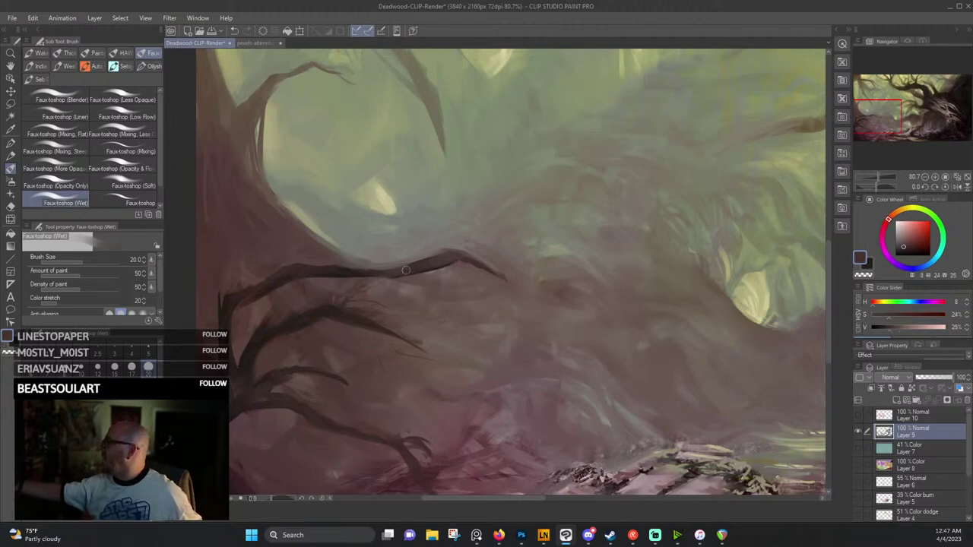
left_click(394, 261, "alt")
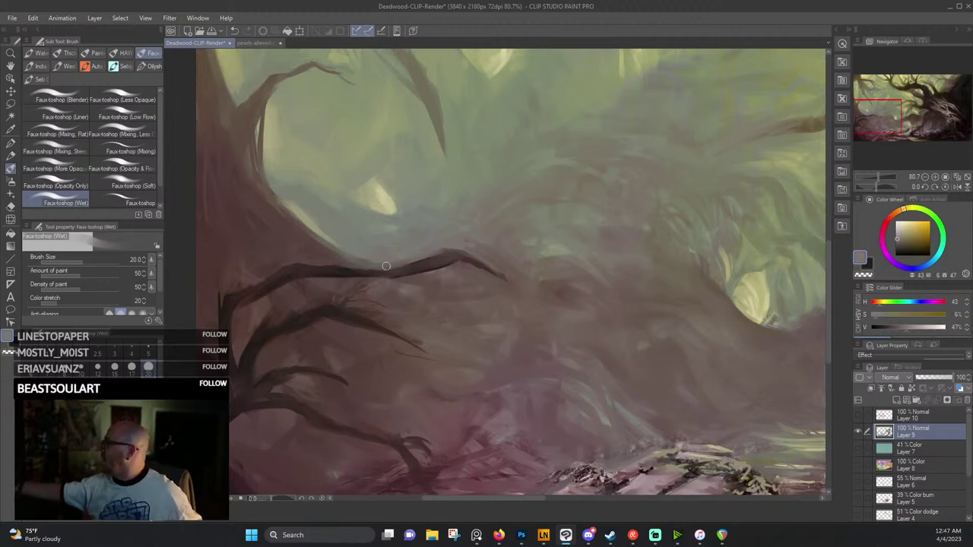
left_click(455, 244, "alt")
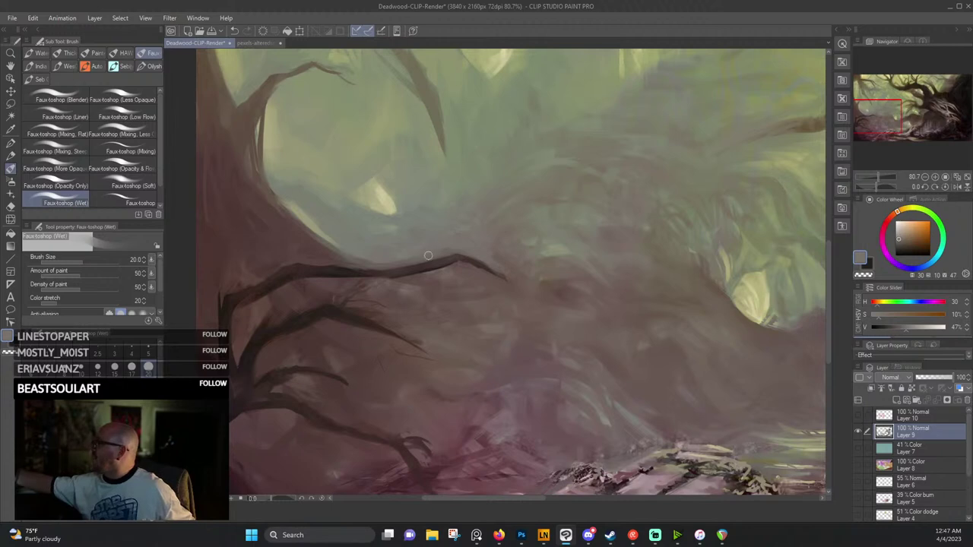
left_click(345, 255, "alt")
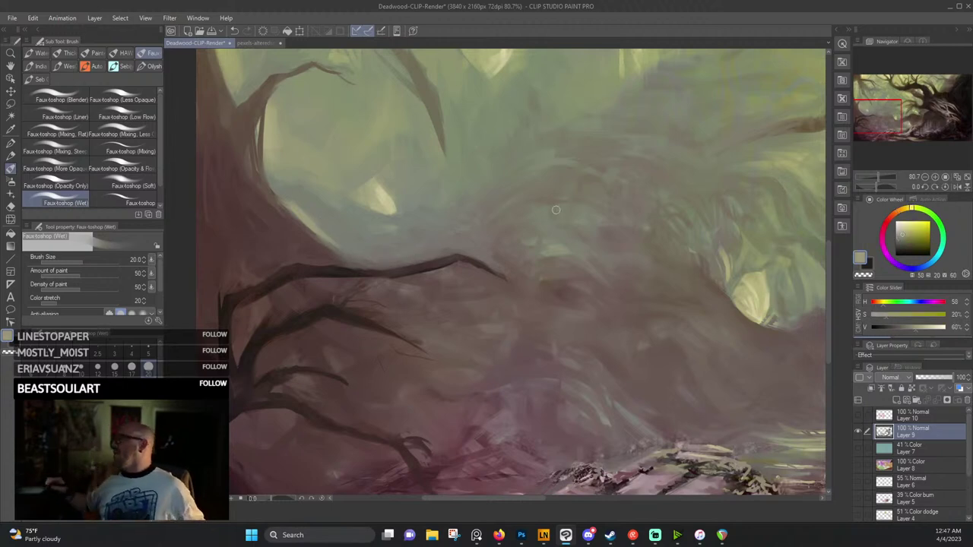
Reinforce the lower bare branches' bases with sampled near-black browns and soften the long branch's tip with a muted brown.
left_click(220, 342, "alt")
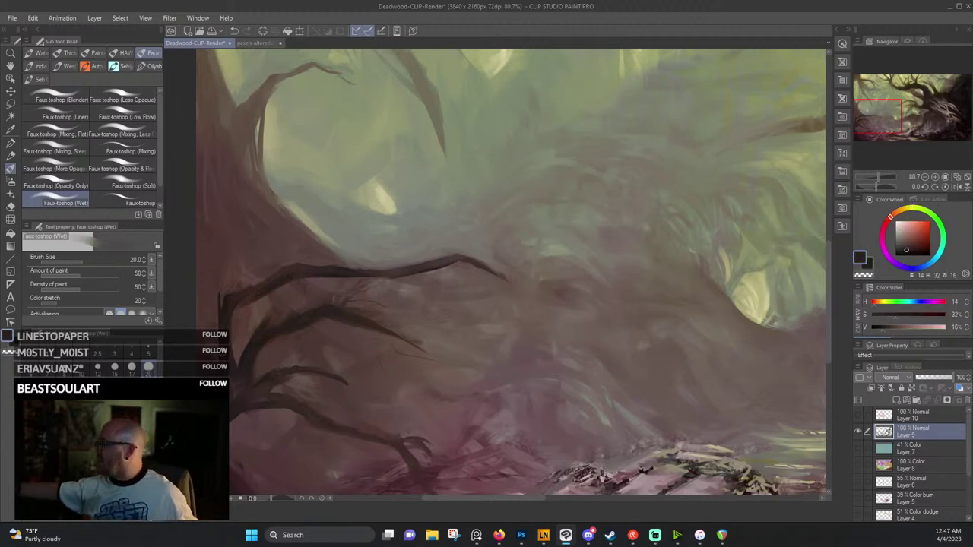
left_click(220, 338, "alt")
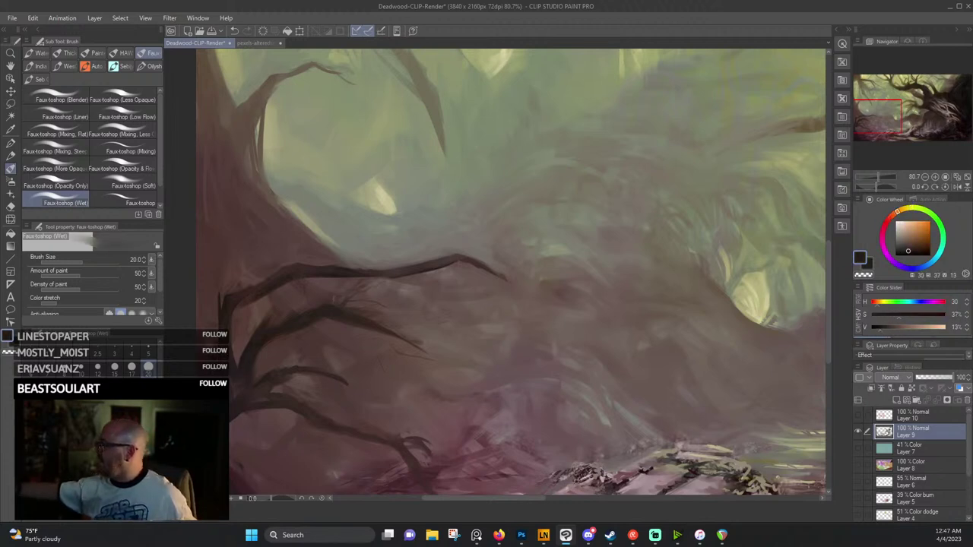
left_click(220, 338, "alt")
left_click(238, 412, "alt")
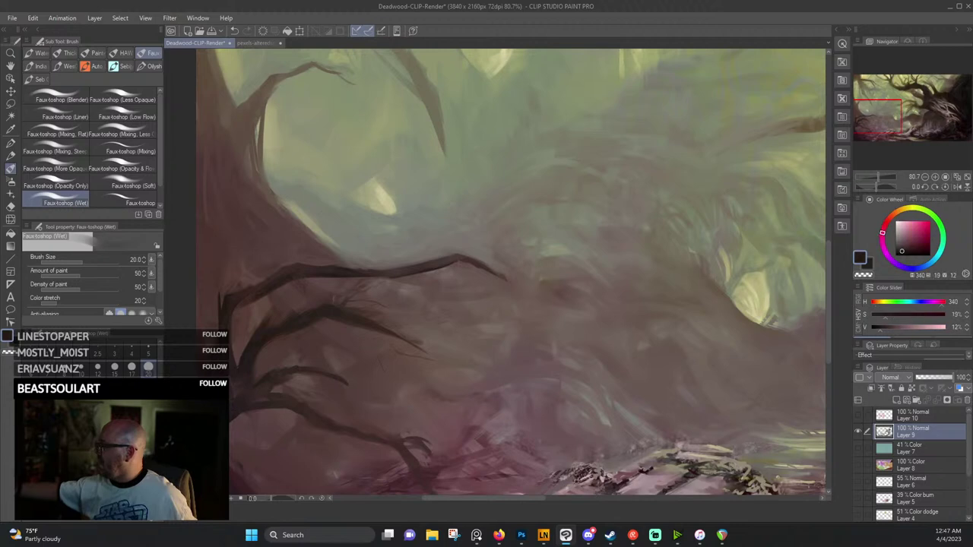
left_click(258, 333, "alt")
left_click(266, 378, "alt")
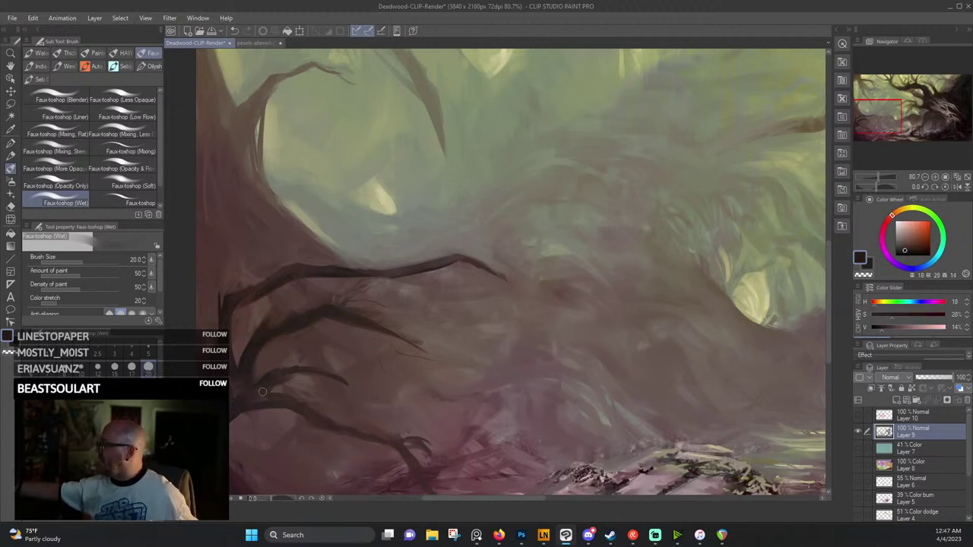
left_click(481, 263, "alt")
left_click(502, 276, "alt")
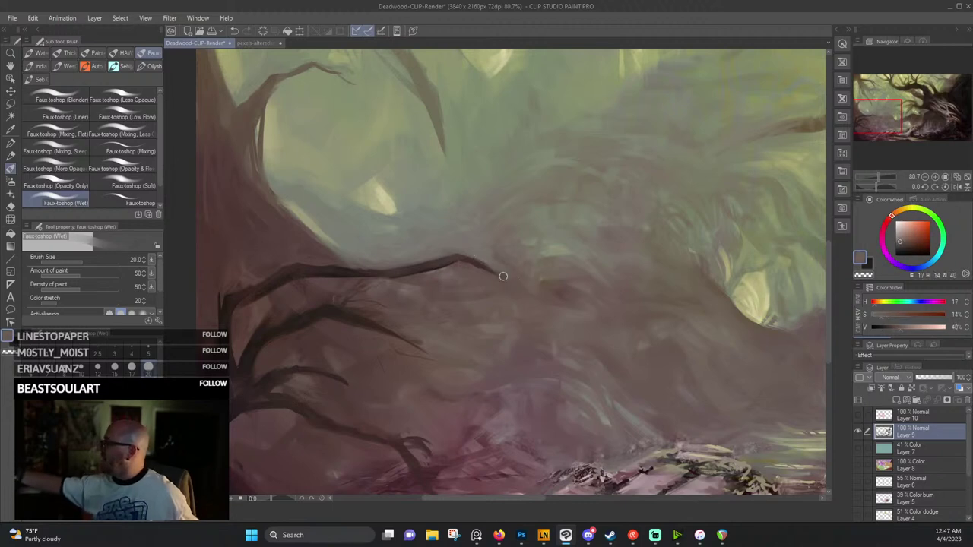
Soften the misty background around the small curved branch on the far-left trunk with sampled muted greens.
left_click_drag(517, 229, 557, 351)
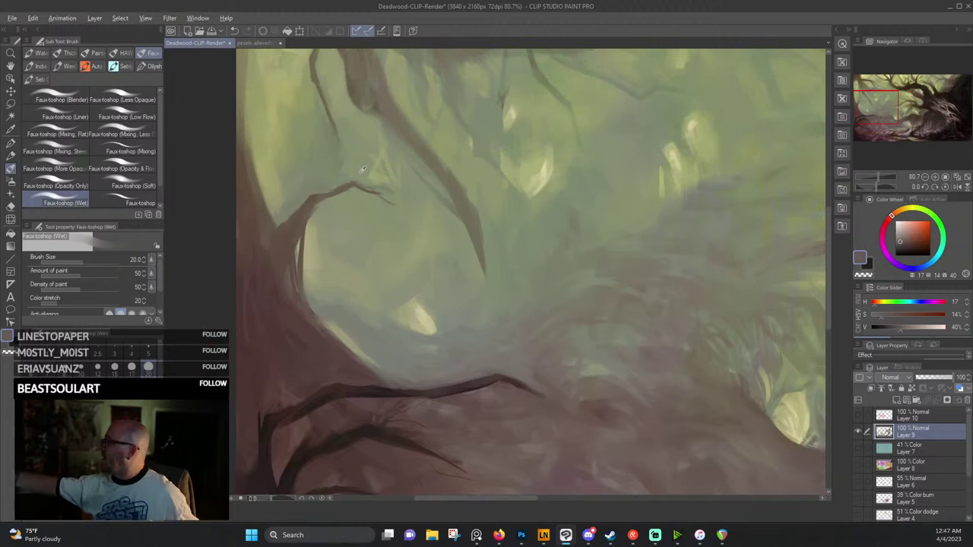
left_click(357, 174, "alt")
left_click(378, 175, "alt")
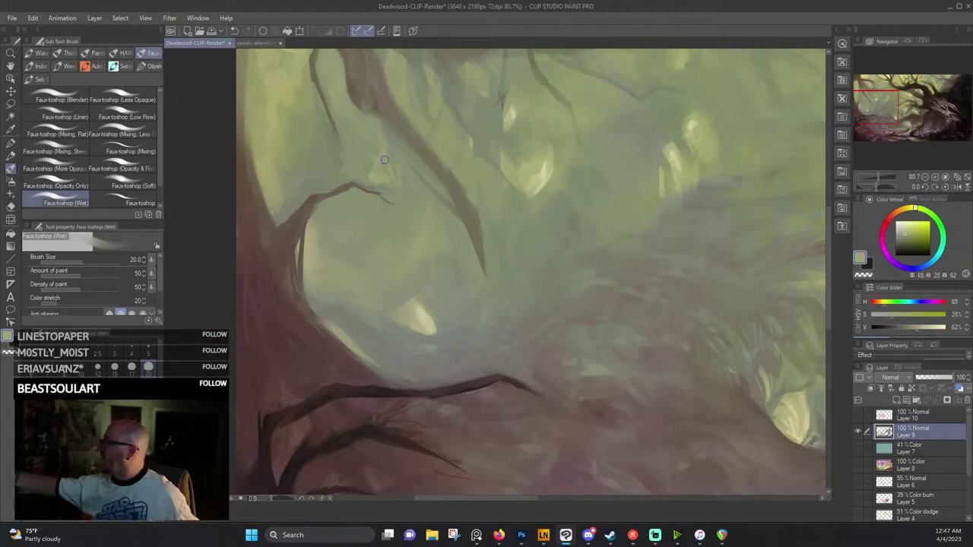
left_click_drag(369, 211, 410, 284)
left_click(311, 267, "alt")
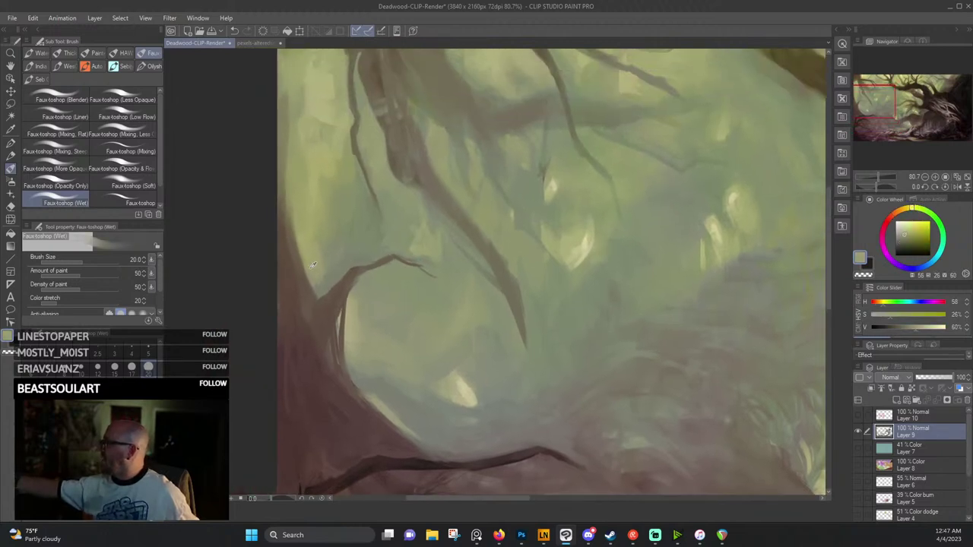
Touch up the background around the upper-left hanging branches with sampled light yellow-greens.
scroll(487, 276, "up", 4)
left_click(393, 218, "alt")
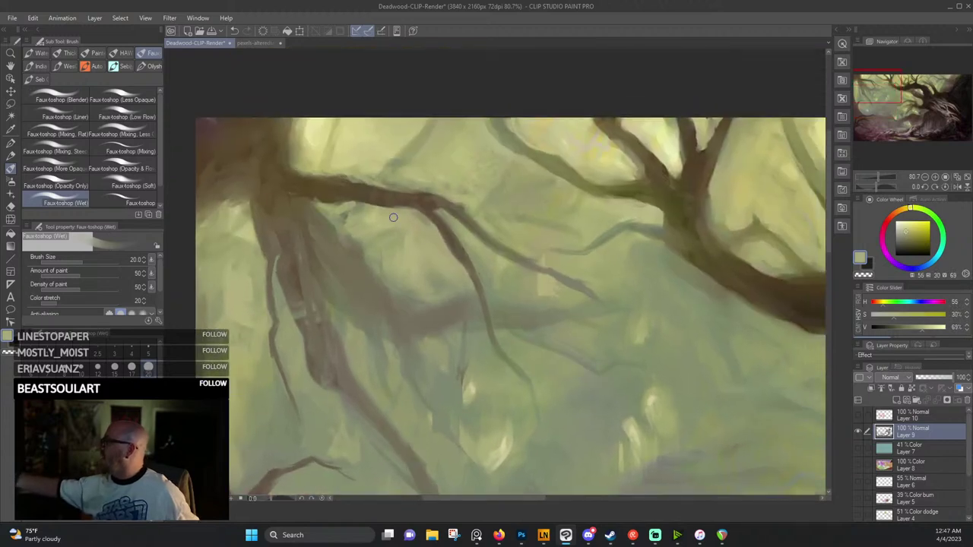
left_click(366, 164, "alt")
left_click(327, 128, "alt")
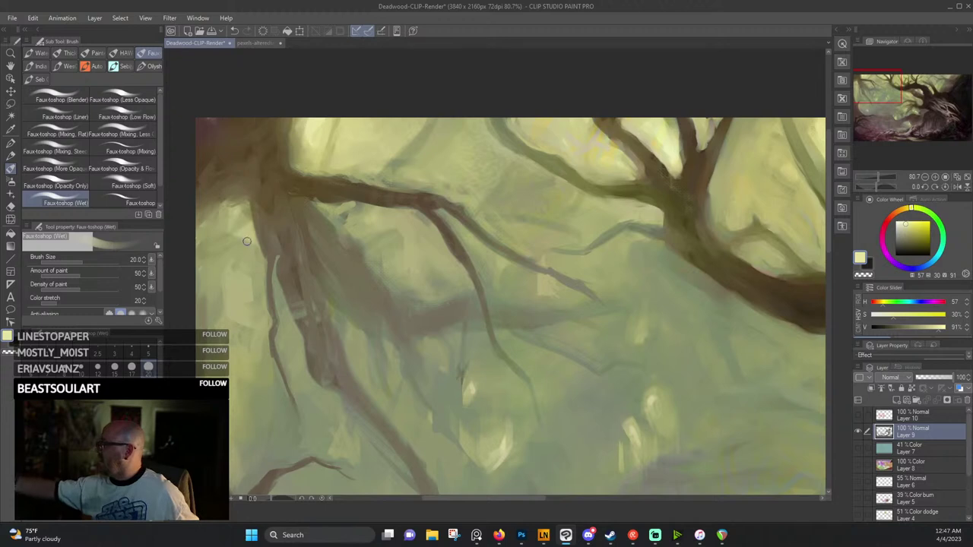
Tone down the bright gaps beside the mossy branch fork with a sampled pale yellow-green.
left_click_drag(503, 215, 315, 313)
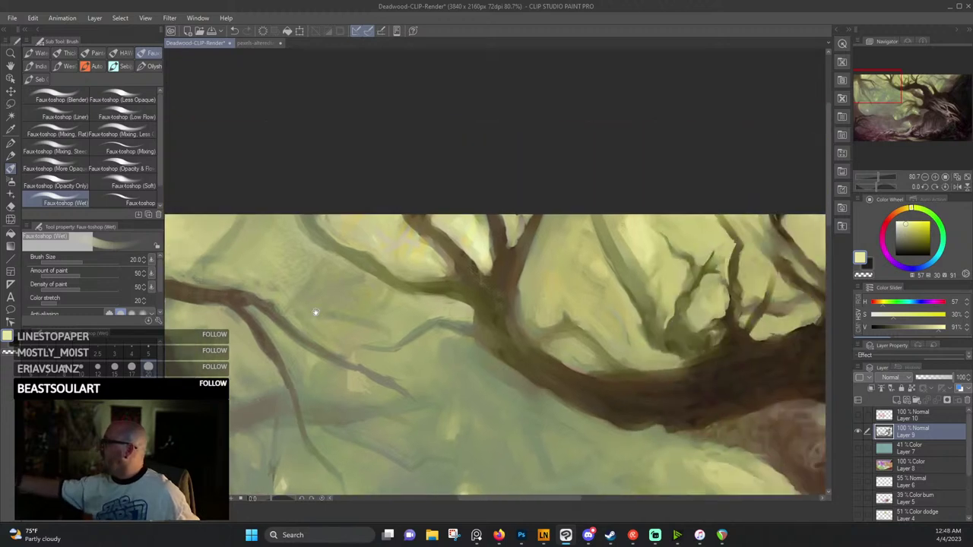
left_click(453, 312, "alt")
left_click(463, 303, "alt")
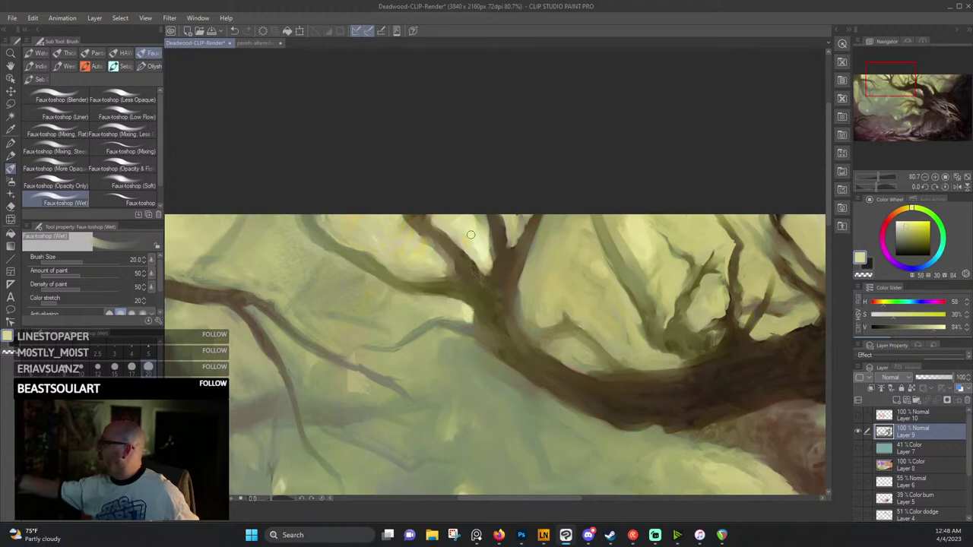
Paint over the grayish smudge between the arched trunk and the branch behind it with a sampled yellow-green.
left_click_drag(579, 355, 409, 261)
left_click_drag(706, 335, 526, 237)
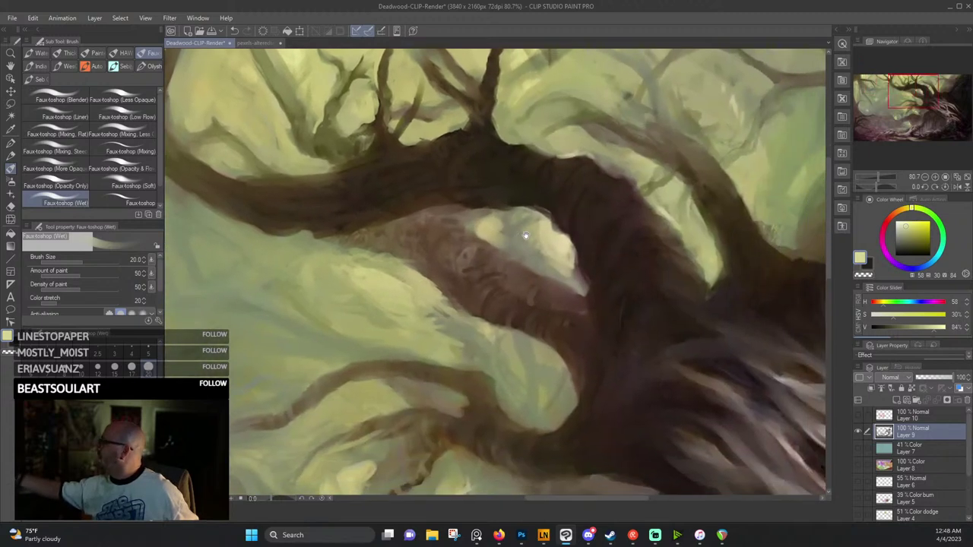
left_click(575, 245, "alt")
left_click_drag(693, 81, 523, 196)
left_click(447, 241, "alt")
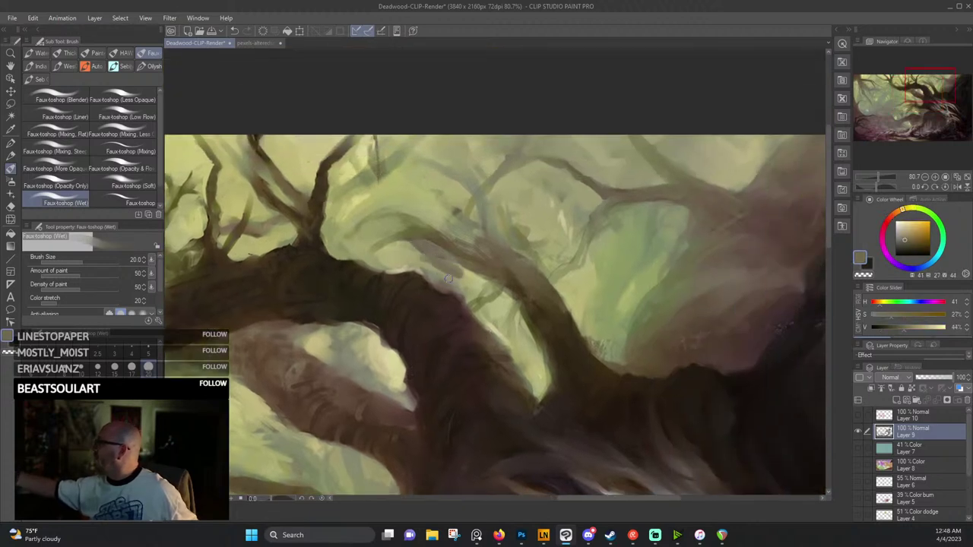
left_click(445, 270, "alt")
mouse_move(430, 259)
left_mouse_down()
mouse_move(459, 275)
mouse_move(410, 258)
mouse_move(453, 281)
left_mouse_up()
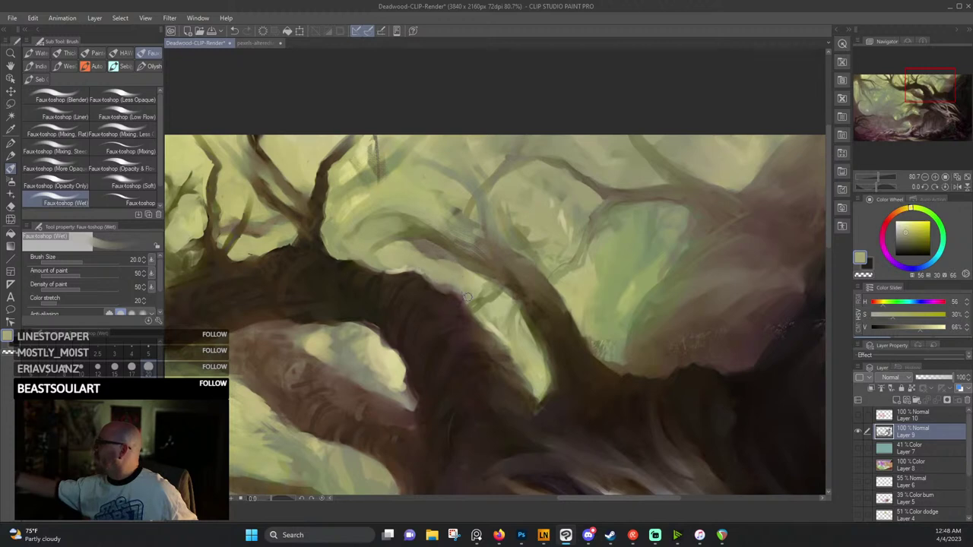
Clean up the rear trunk's lower right edge with sampled yellow-green and dark brown, and save the painting.
left_click(593, 340, "alt")
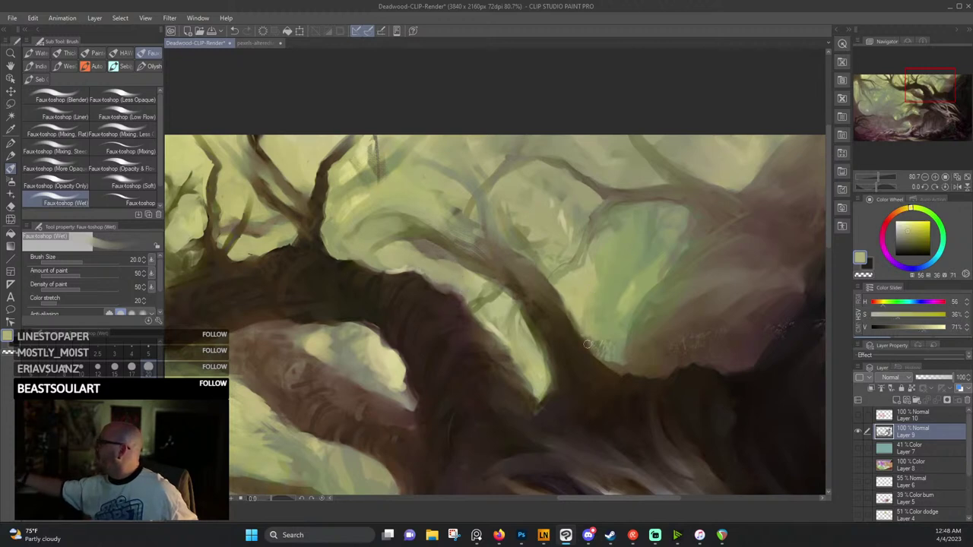
left_click(583, 341, "alt")
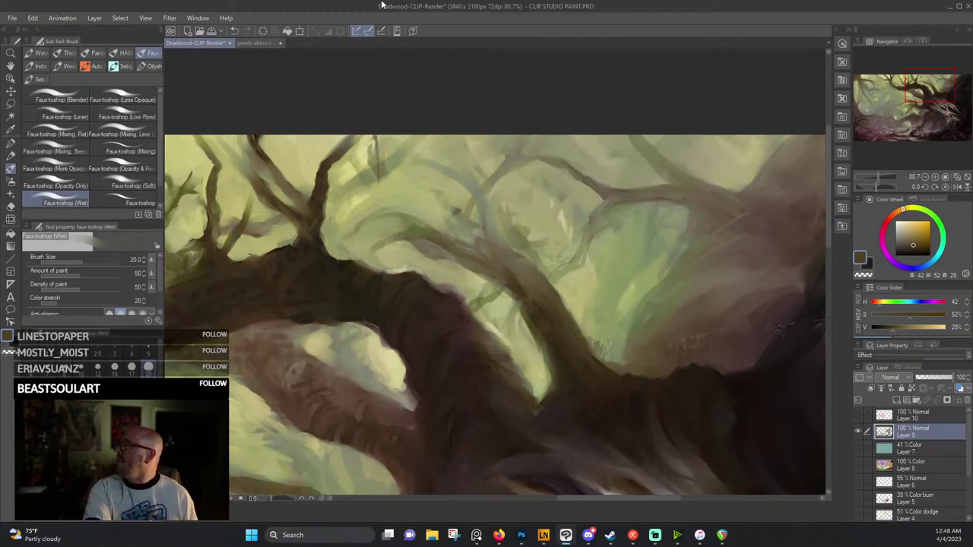
left_click(12, 18)
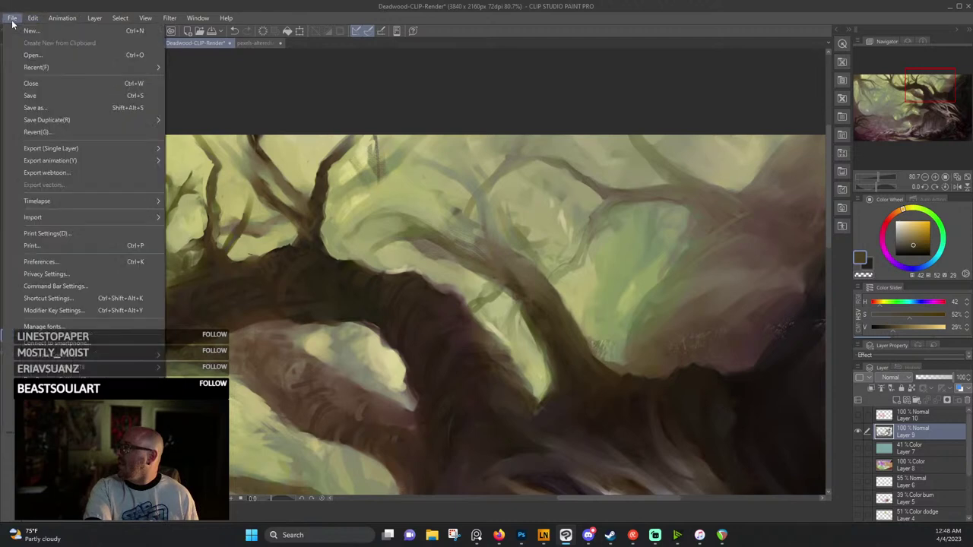
left_click(32, 97)
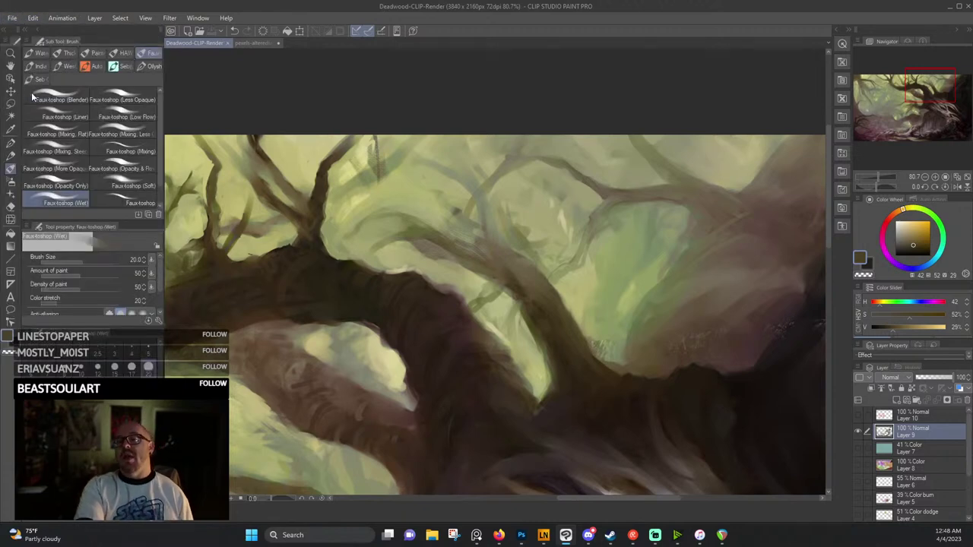
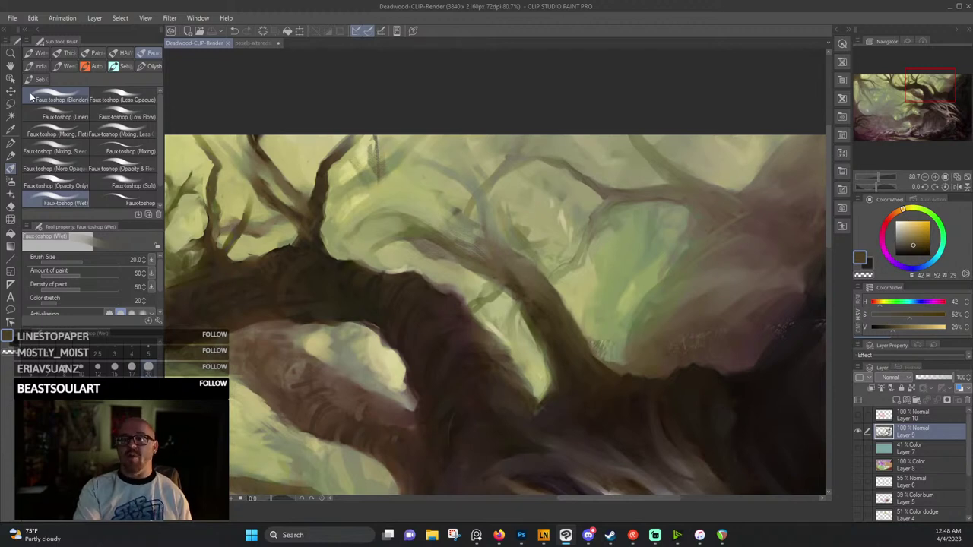
Paint out the dark spot above the rear branch with sampled background greens.
scroll(31, 96, "down", 1)
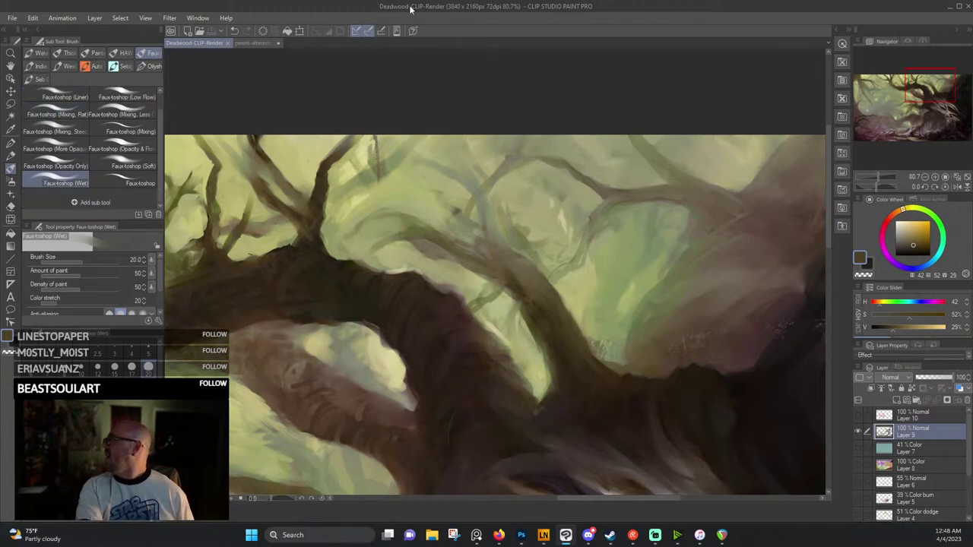
scroll(446, 249, "down", 2)
scroll(481, 137, "up", 3)
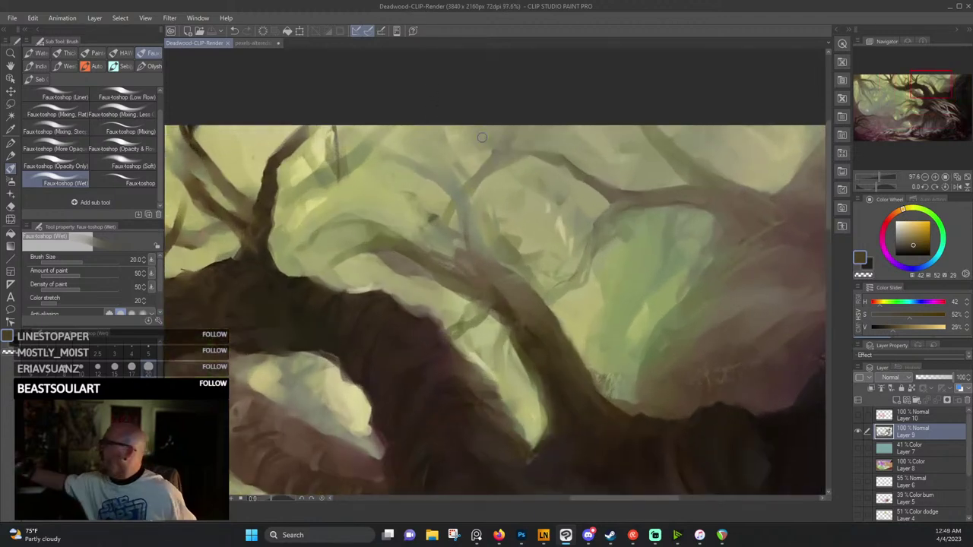
left_click(428, 214, "alt")
left_click_drag(430, 217, 449, 231)
left_click(426, 205, "alt")
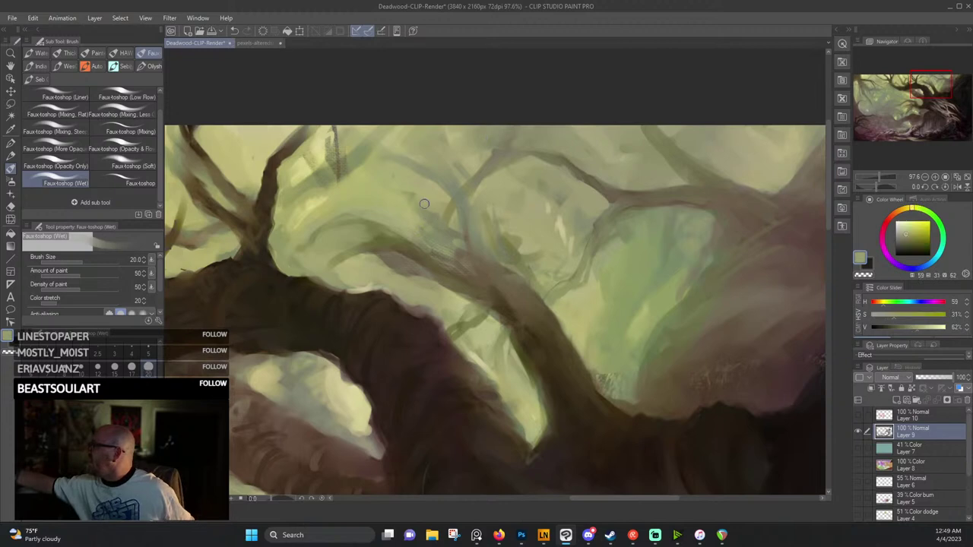
left_click(421, 213, "alt")
left_click(384, 182, "alt")
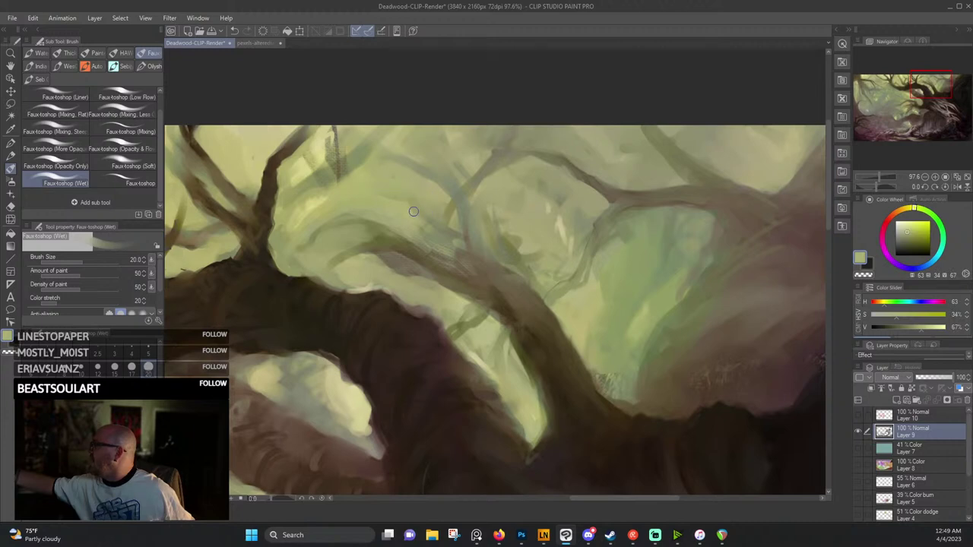
Cover the scratchy texture beside the rear trunk's base with sampled yellow-greens and cooler greens.
left_click(590, 358, "alt")
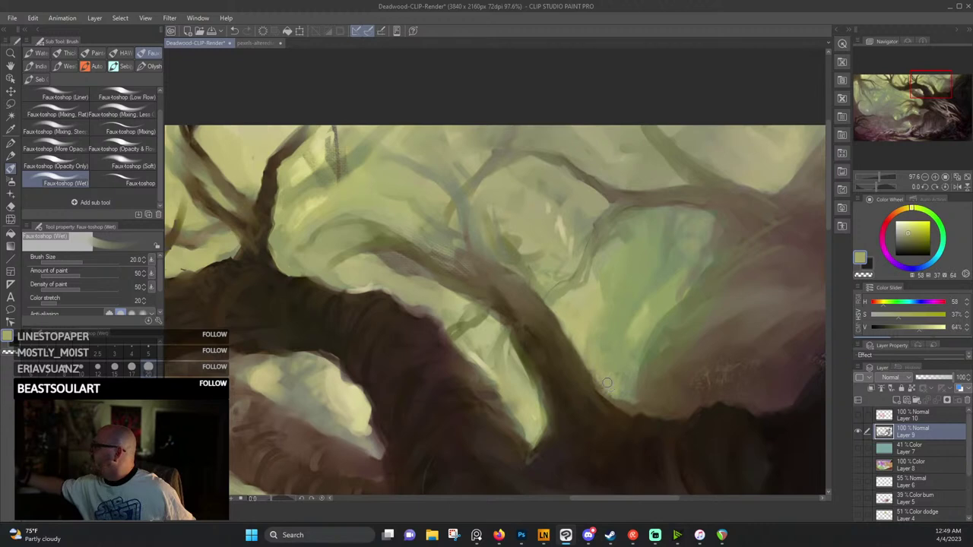
left_click(614, 377, "alt")
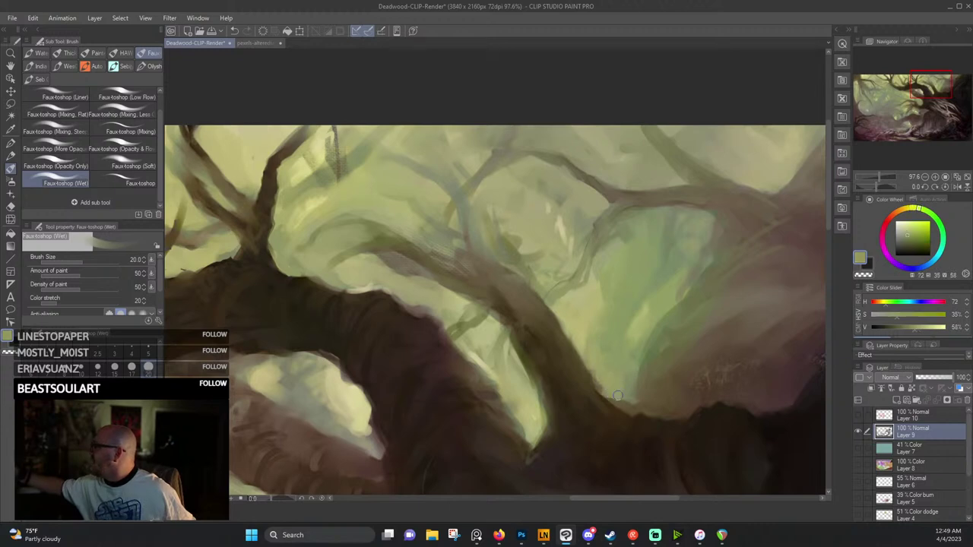
left_click(626, 391, "alt")
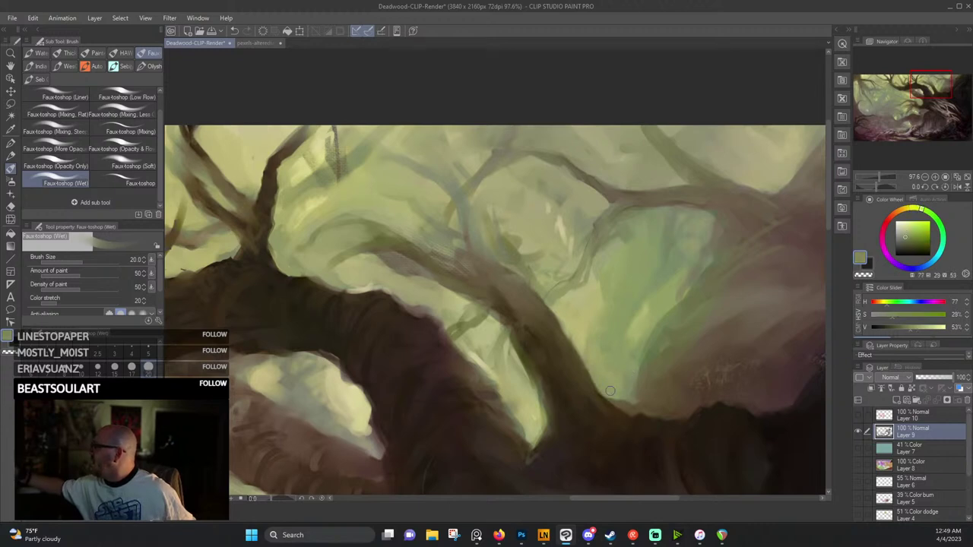
left_click(600, 354, "alt")
Refine the narrow gap between the arched trunk and the rear trunk with sampled yellow-greens and olive browns.
left_click(514, 405, "alt")
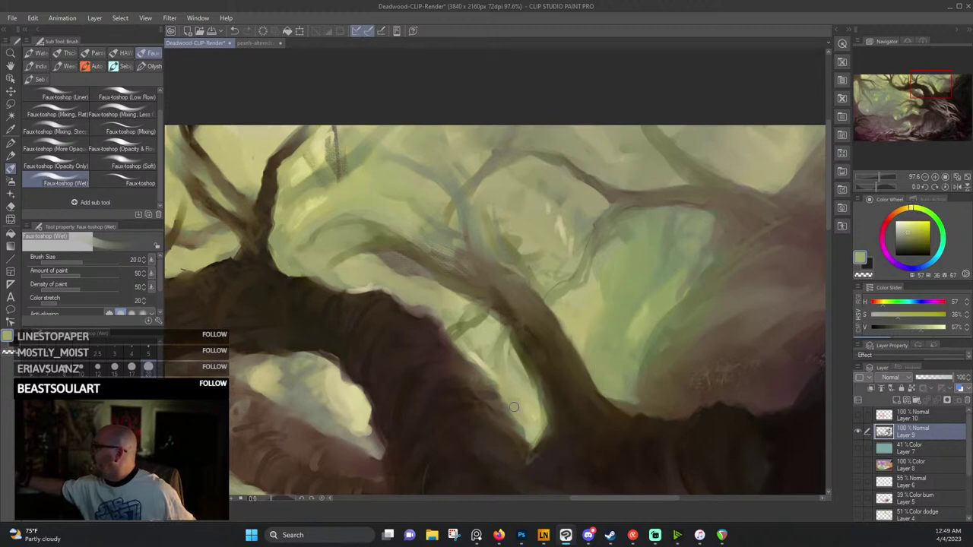
left_click(487, 352, "alt")
left_click(517, 332, "alt")
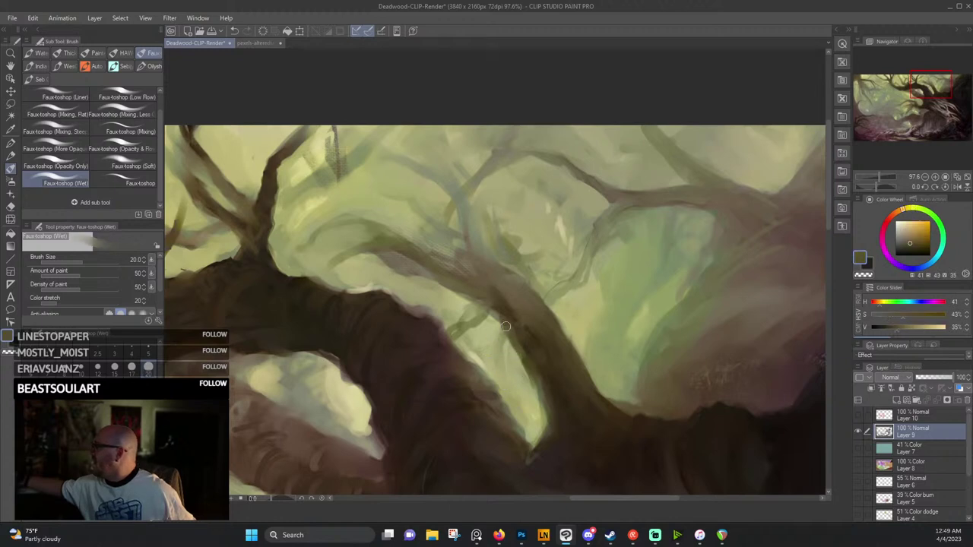
left_click(534, 352, "alt")
left_click(520, 360, "alt")
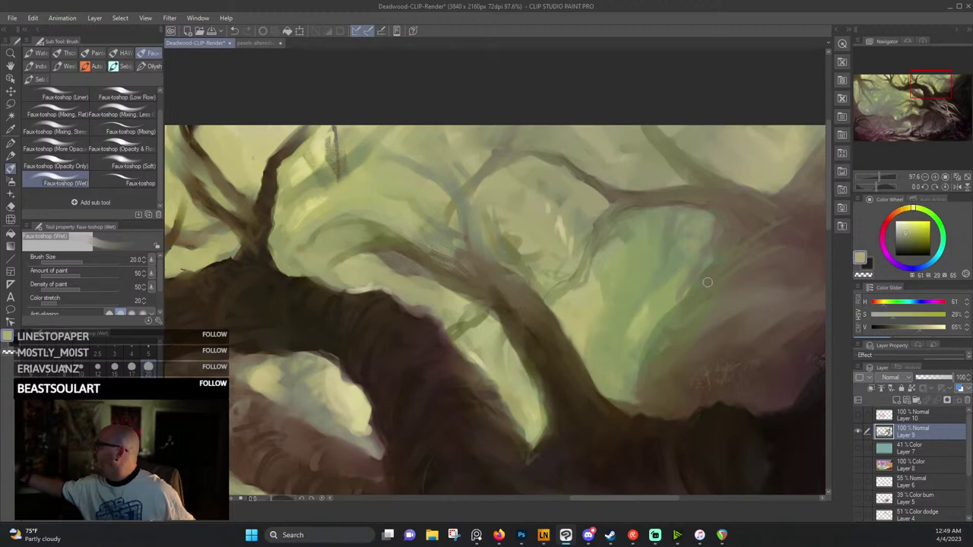
Blend the misty slope, the rear trunk's foot and the upper-right branch junction with sampled olive greens and browns.
left_click_drag(719, 288, 601, 247)
left_click(567, 318, "alt")
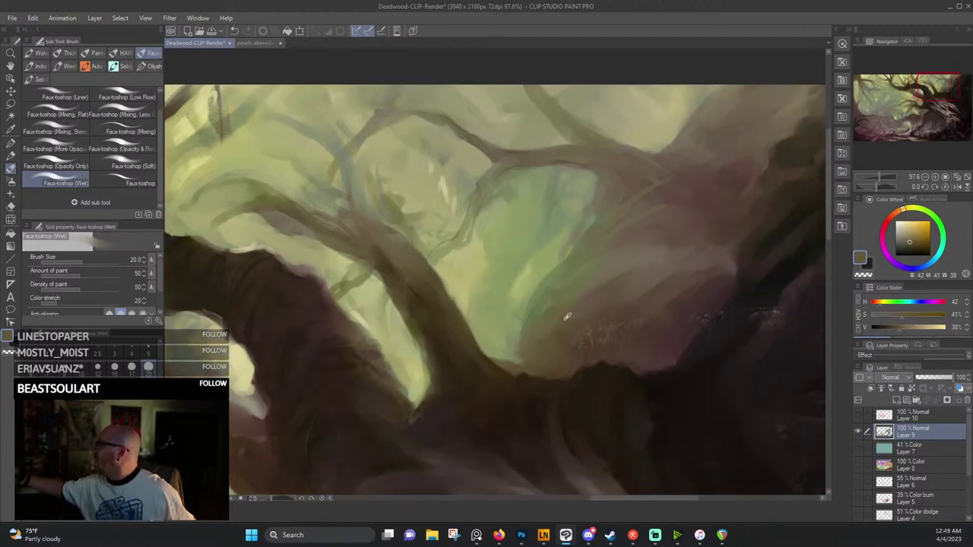
left_click(574, 275, "alt")
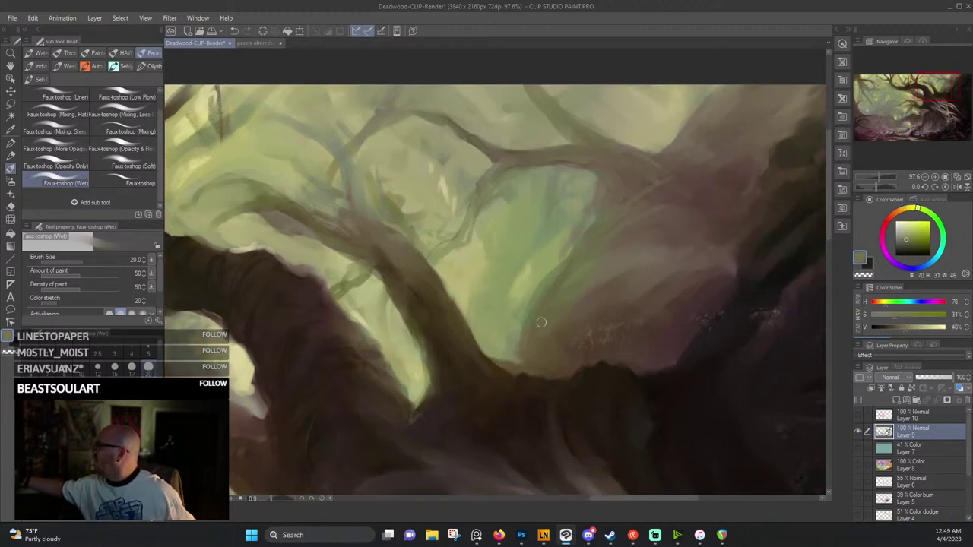
left_click(512, 363, "alt")
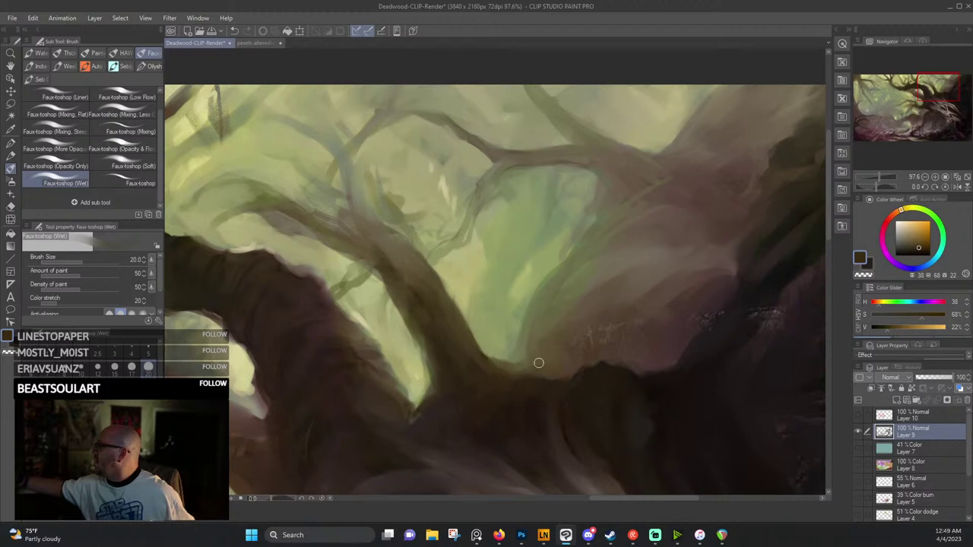
left_click(522, 374, "alt")
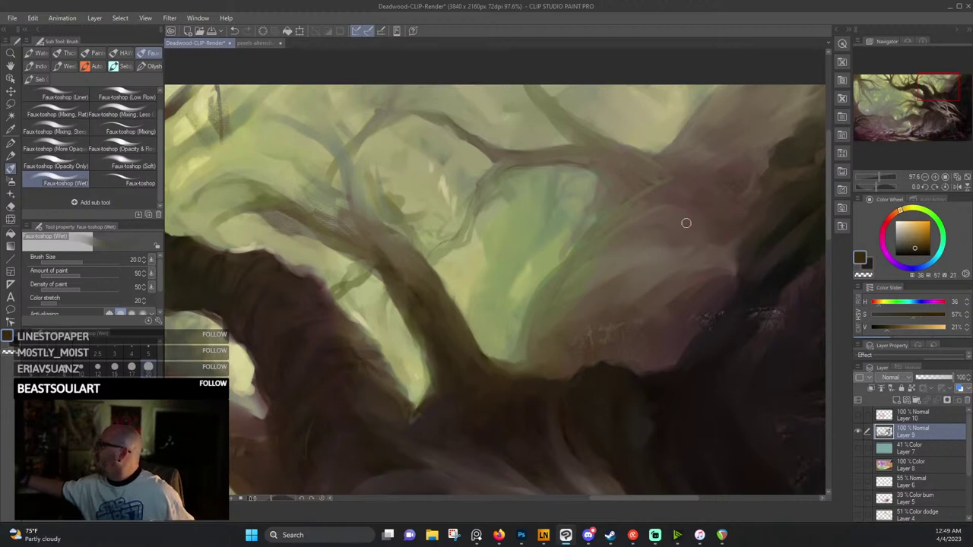
left_click(680, 168, "alt")
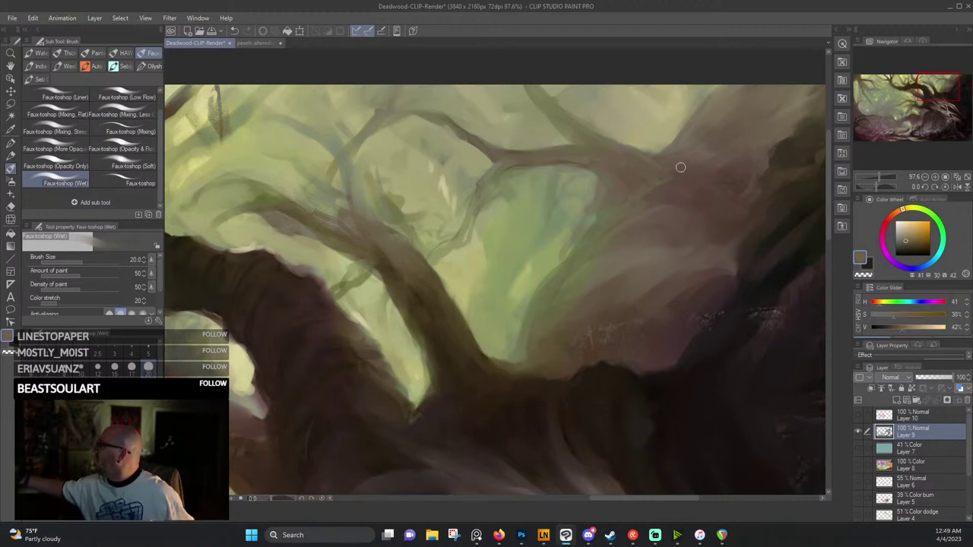
left_click(785, 147, "alt")
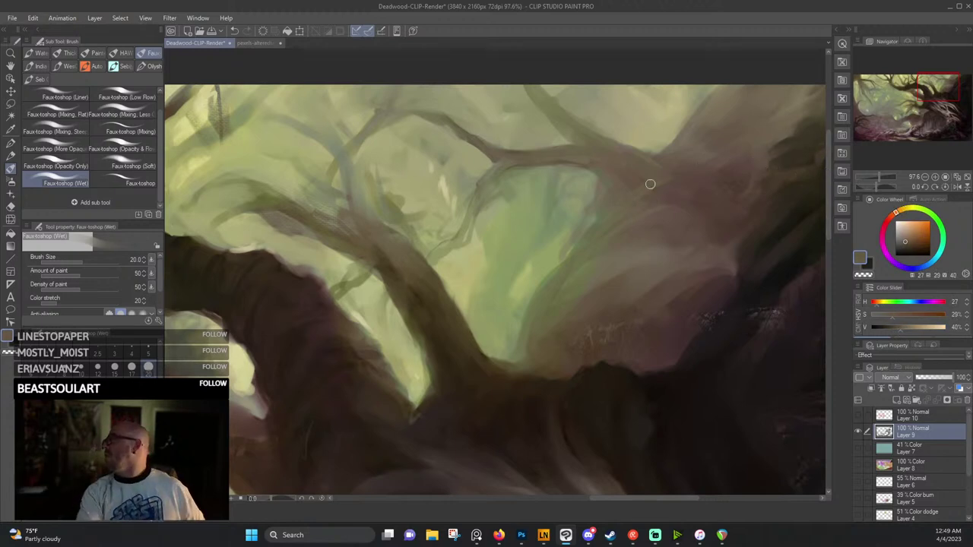
Save the Deadwood-CLIP-Render painting after reviewing the whole canvas.
scroll(649, 182, "down", 6)
mouse_move(524, 313)
left_mouse_down()
mouse_move(583, 241)
mouse_move(575, 258)
left_mouse_up()
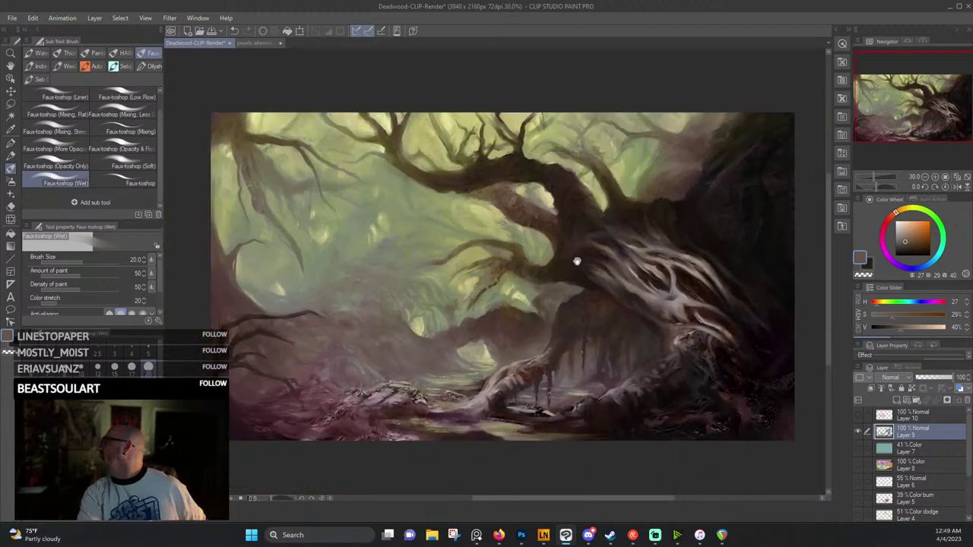
scroll(560, 272, "down", 1)
scroll(560, 271, "up", 1)
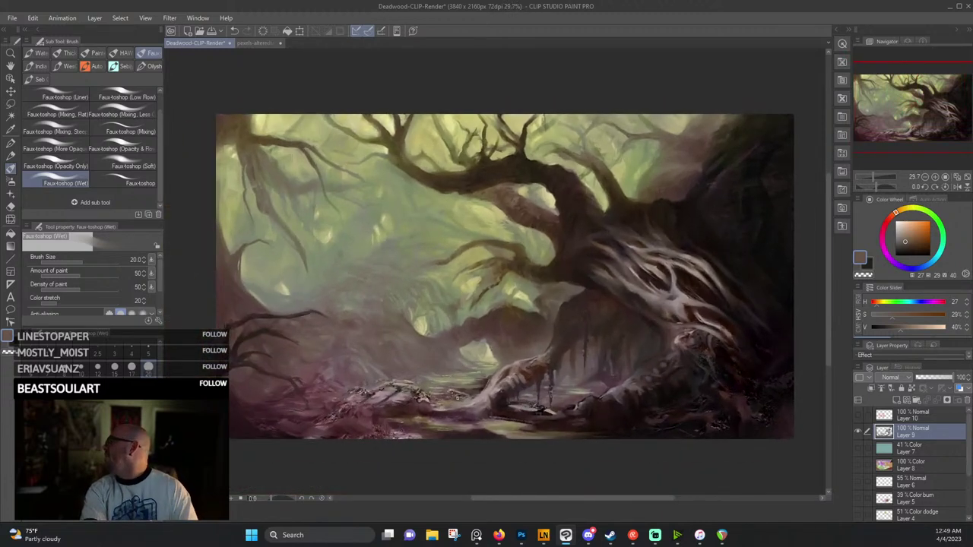
scroll(456, 397, "up", 2)
scroll(536, 277, "down", 2)
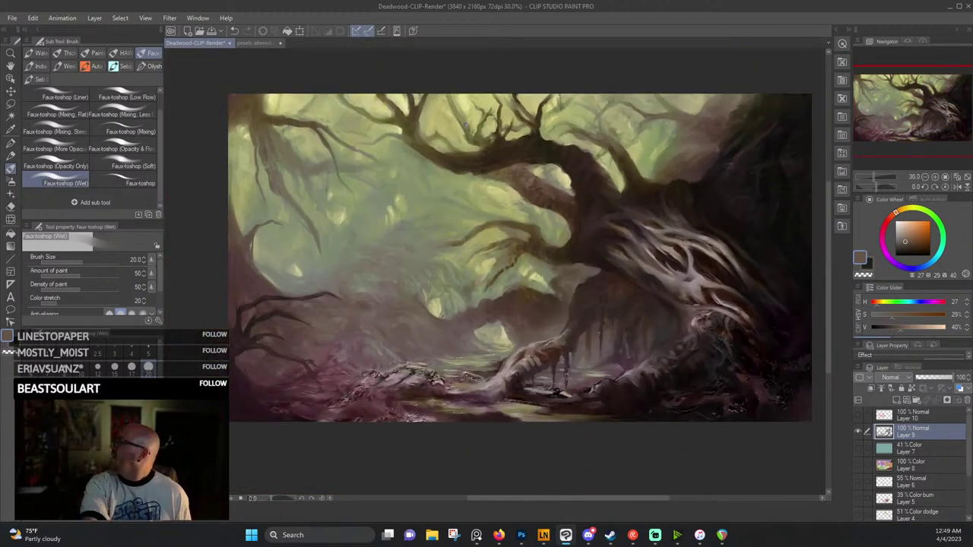
left_click(13, 17)
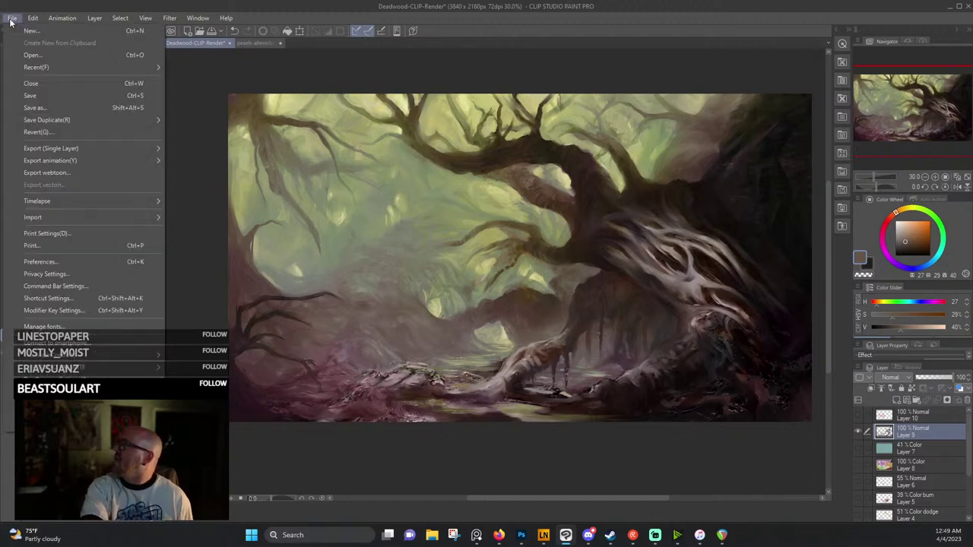
left_click(33, 94)
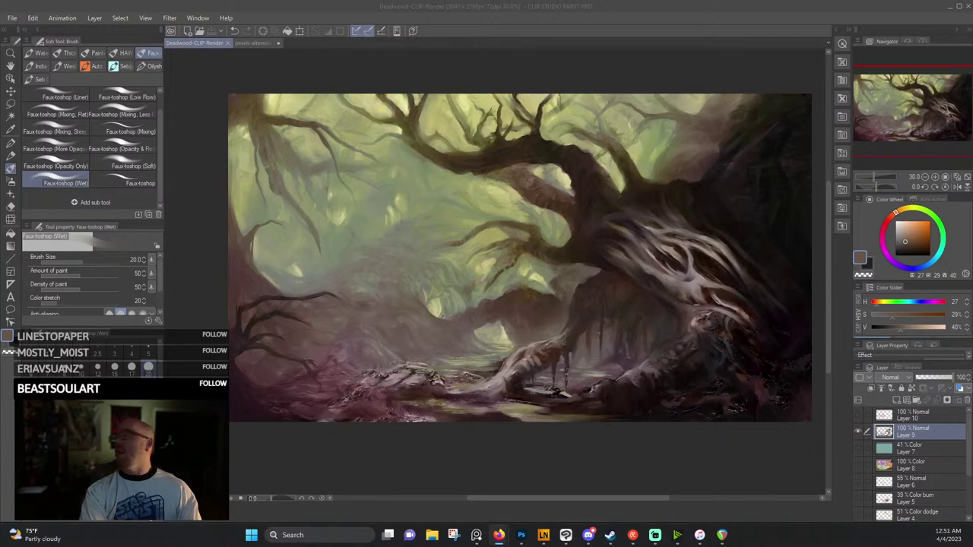
Switch to Firefox, look through the brush maker's Twitter posts and view the hooded elderly woman study enlarged.
key("alt+Tab")
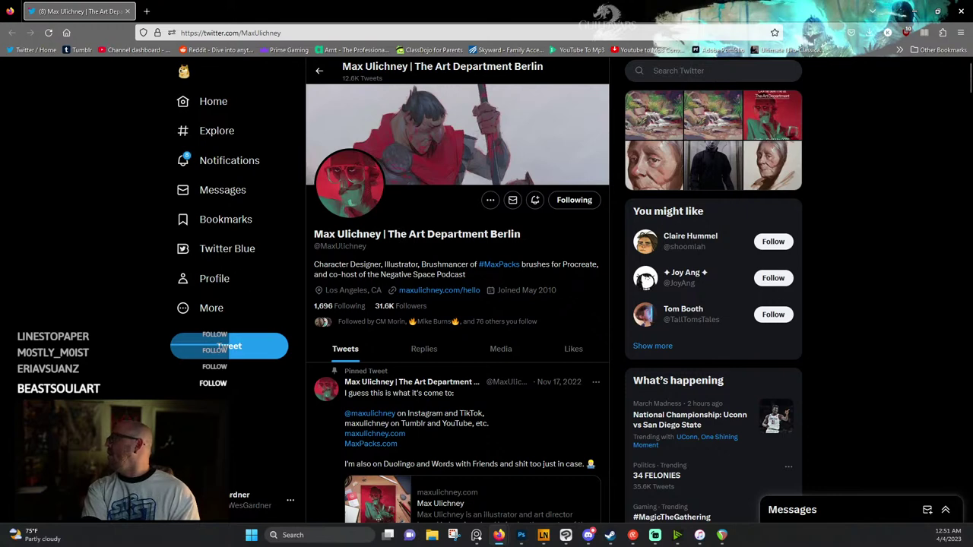
scroll(388, 289, "down", 5)
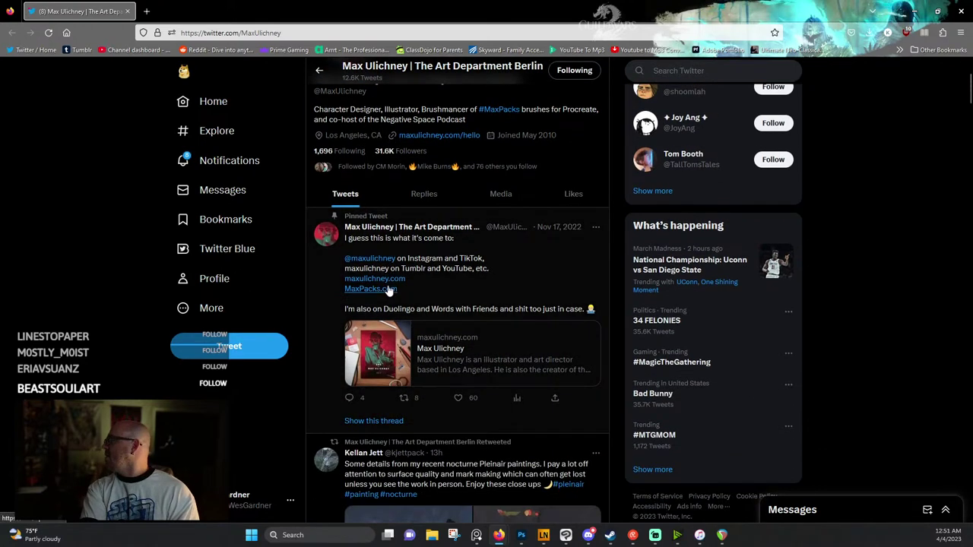
scroll(380, 253, "down", 2)
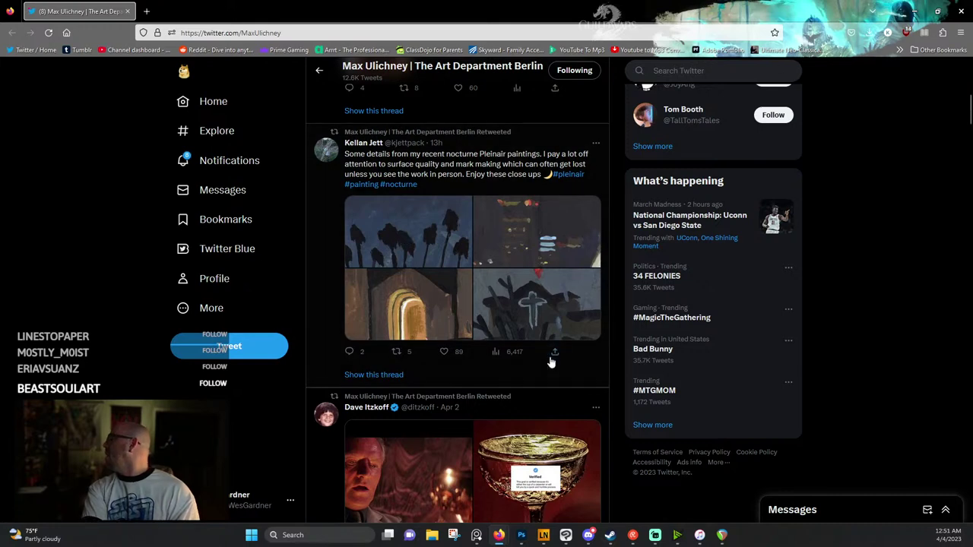
scroll(553, 358, "down", 2)
scroll(540, 351, "down", 5)
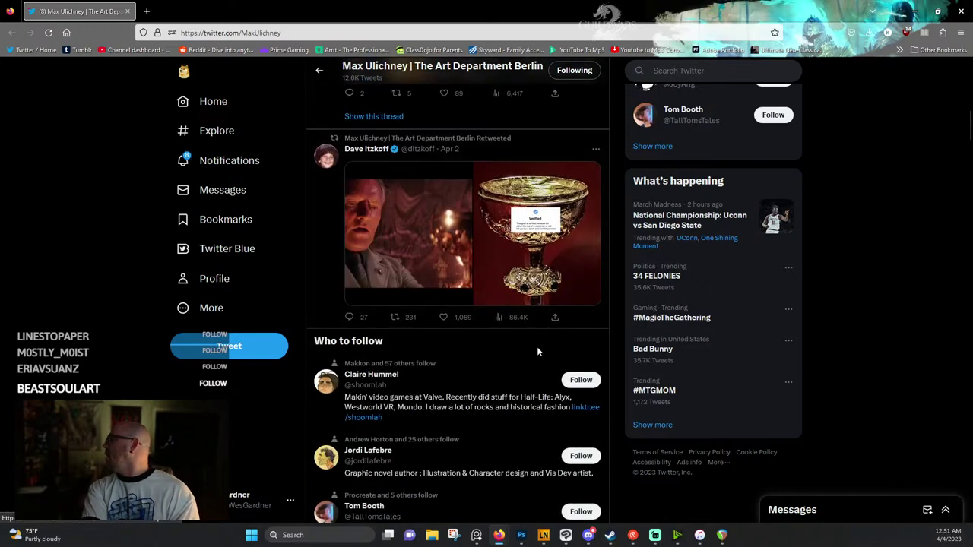
scroll(536, 351, "down", 4)
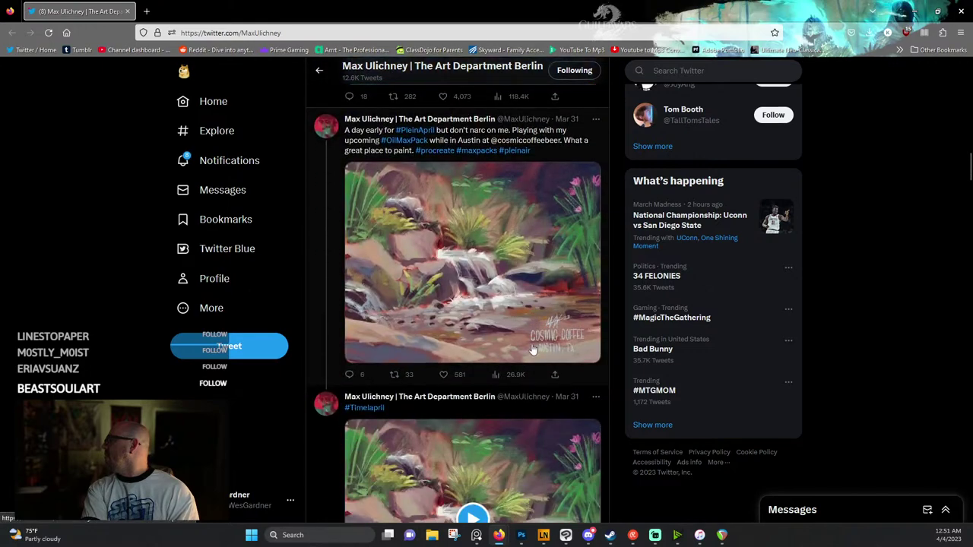
scroll(508, 340, "down", 8)
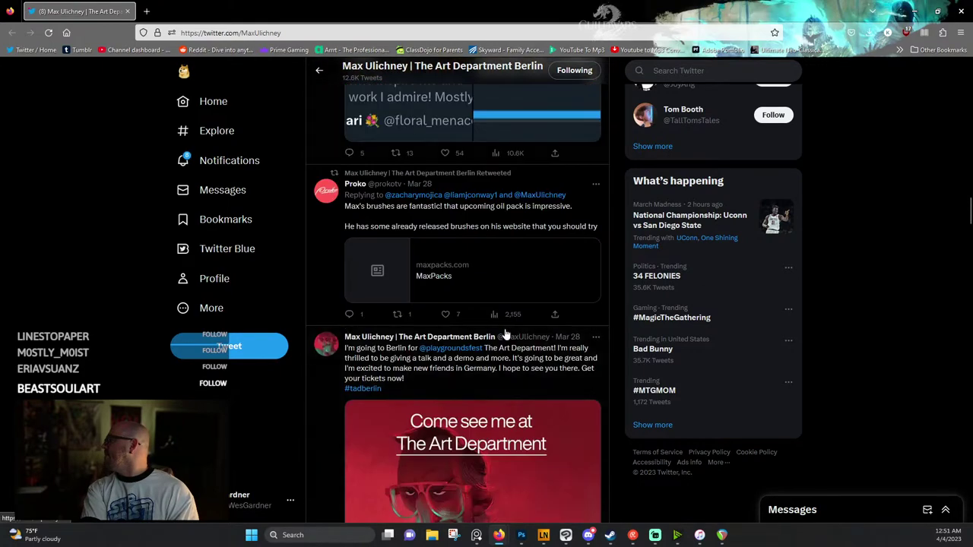
scroll(504, 334, "down", 1)
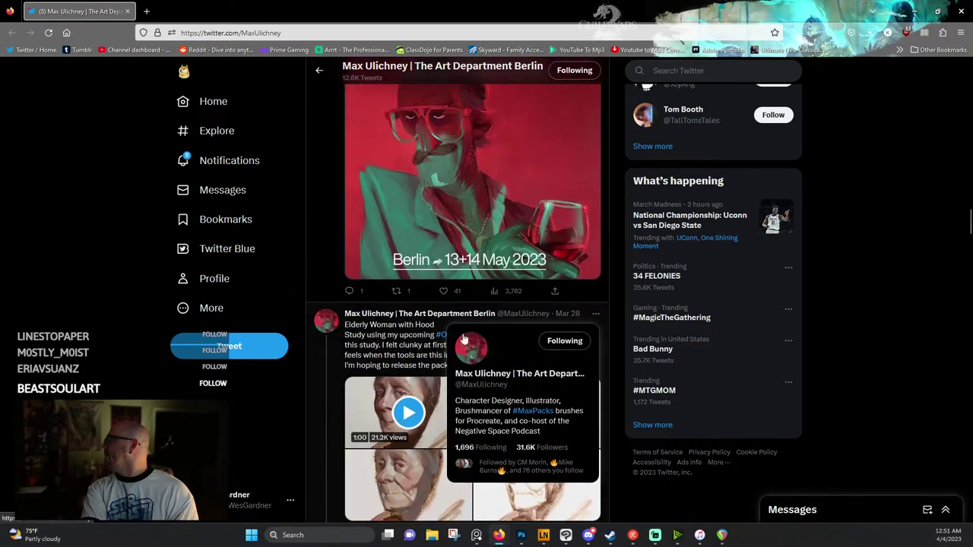
scroll(478, 287, "down", 3)
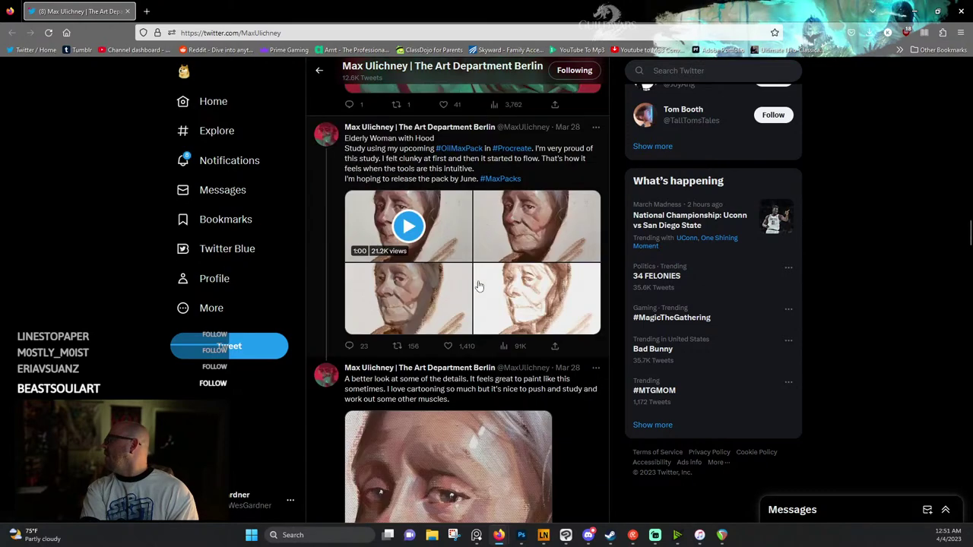
scroll(478, 289, "down", 6)
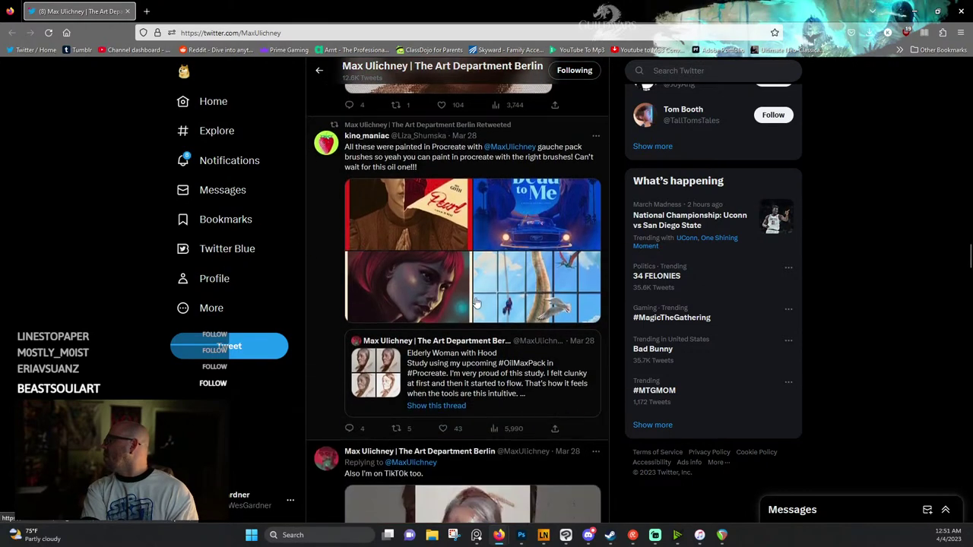
scroll(471, 302, "down", 4)
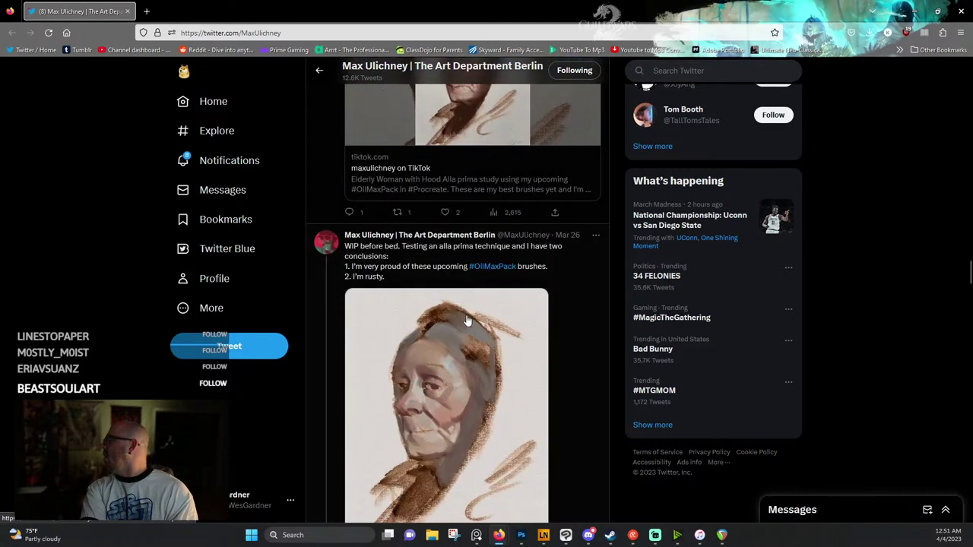
left_click(447, 354)
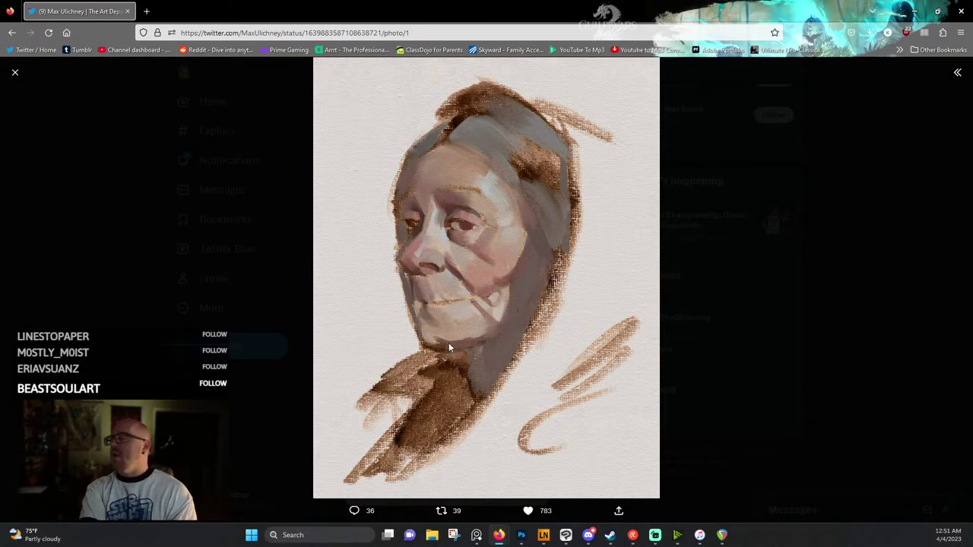
left_click(244, 266)
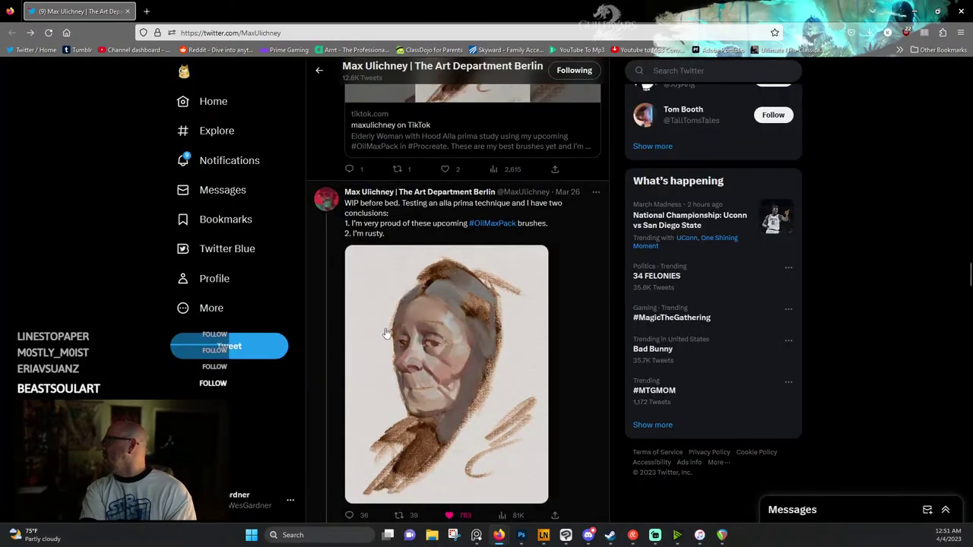
Examine older posts about the upcoming OilMaxPack brushes and view the "WHEEE!" brush test enlarged.
scroll(386, 327, "down", 2)
scroll(386, 327, "down", 10)
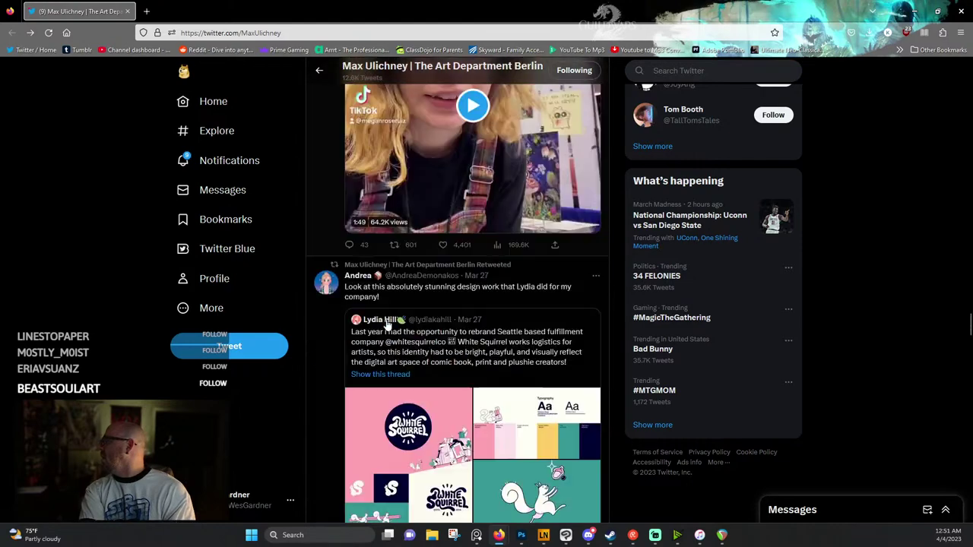
scroll(386, 323, "down", 3)
scroll(386, 323, "down", 15)
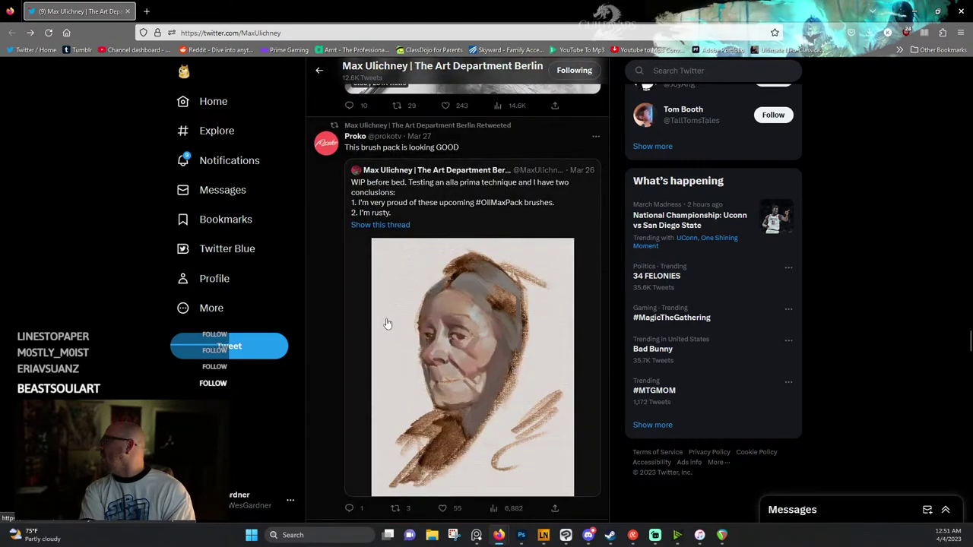
scroll(386, 320, "down", 12)
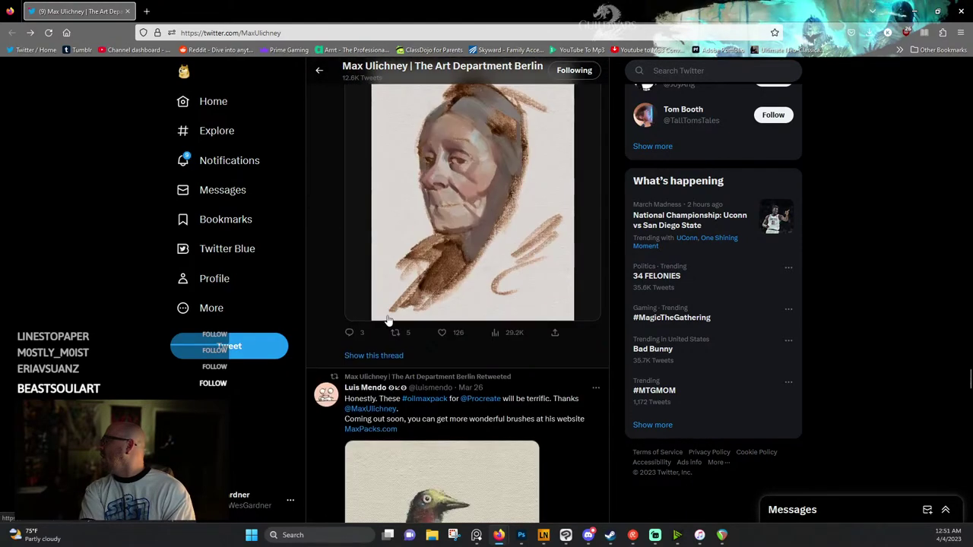
scroll(386, 320, "down", 15)
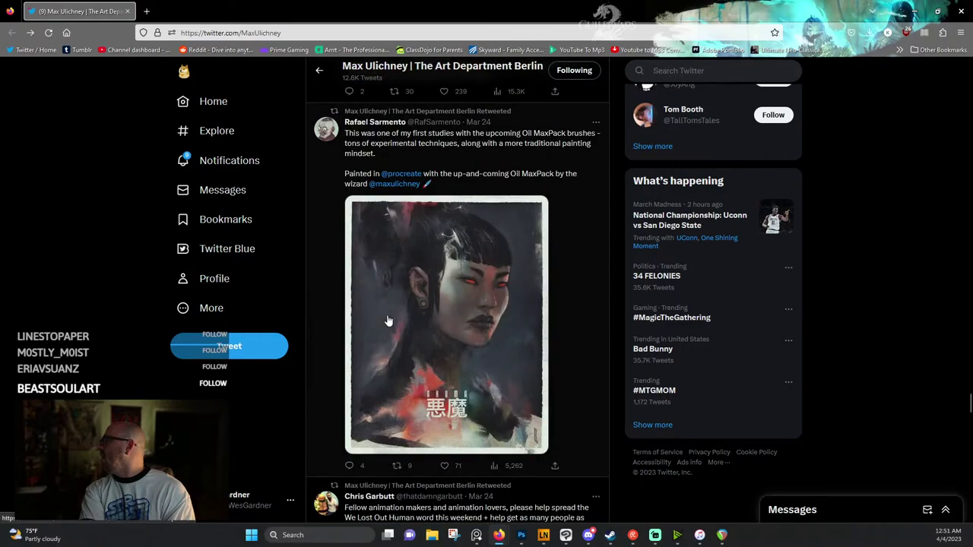
scroll(388, 320, "down", 15)
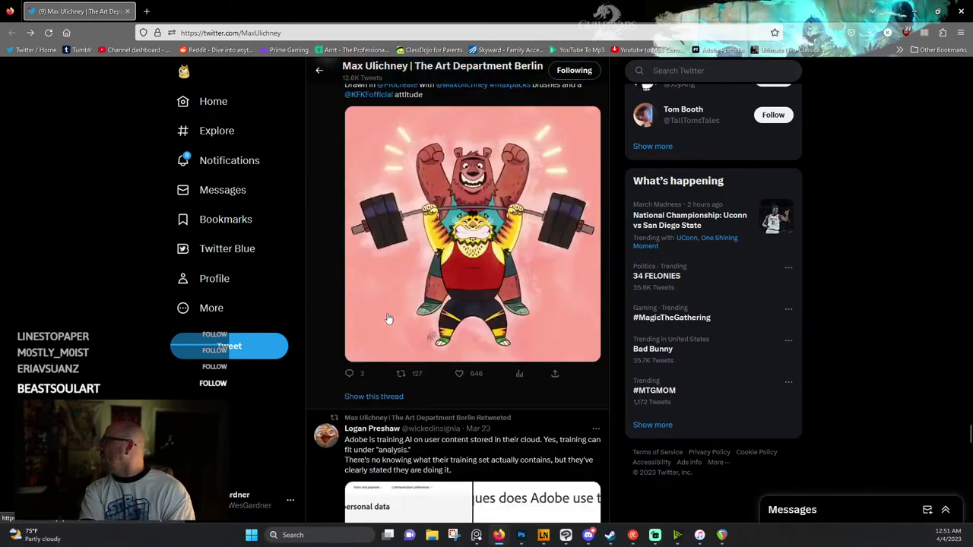
scroll(388, 319, "down", 15)
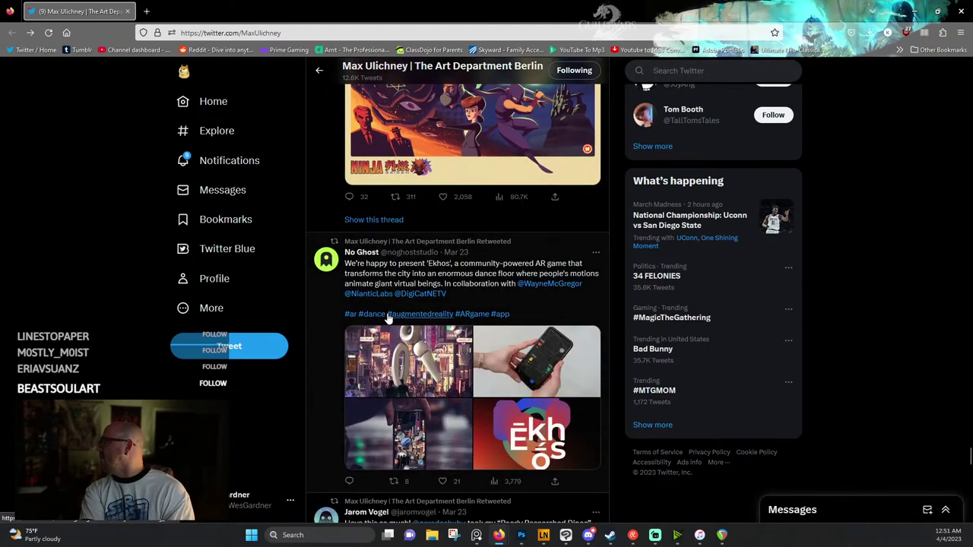
scroll(387, 320, "down", 15)
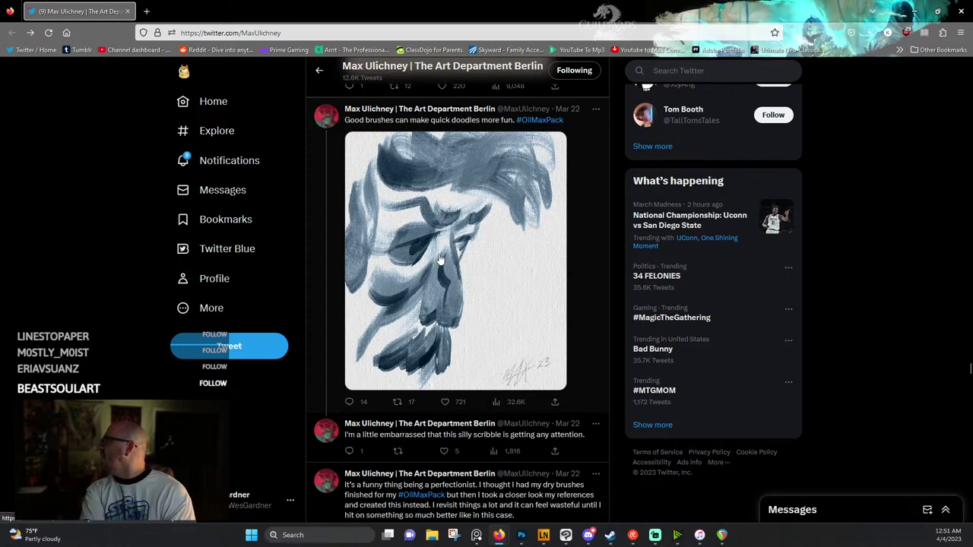
scroll(448, 251, "down", 5)
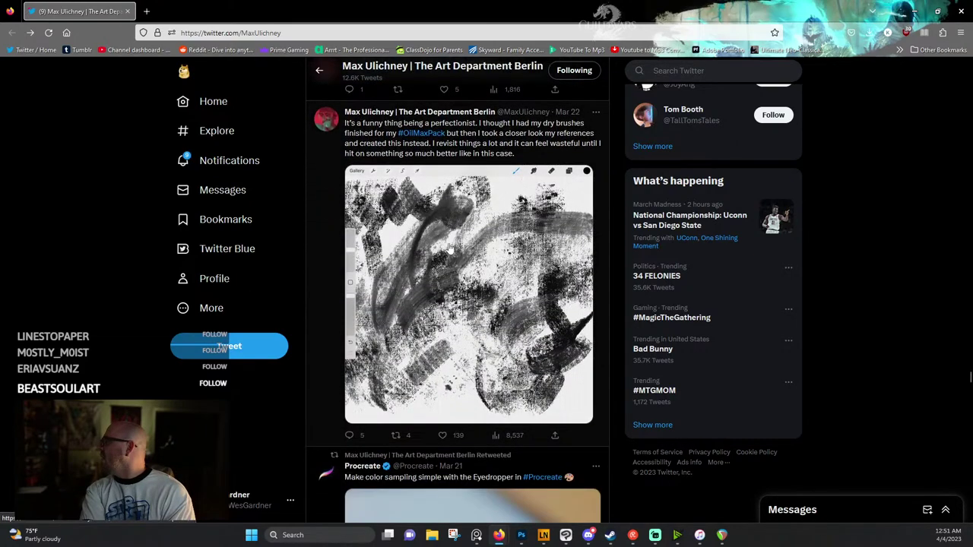
scroll(456, 259, "down", 12)
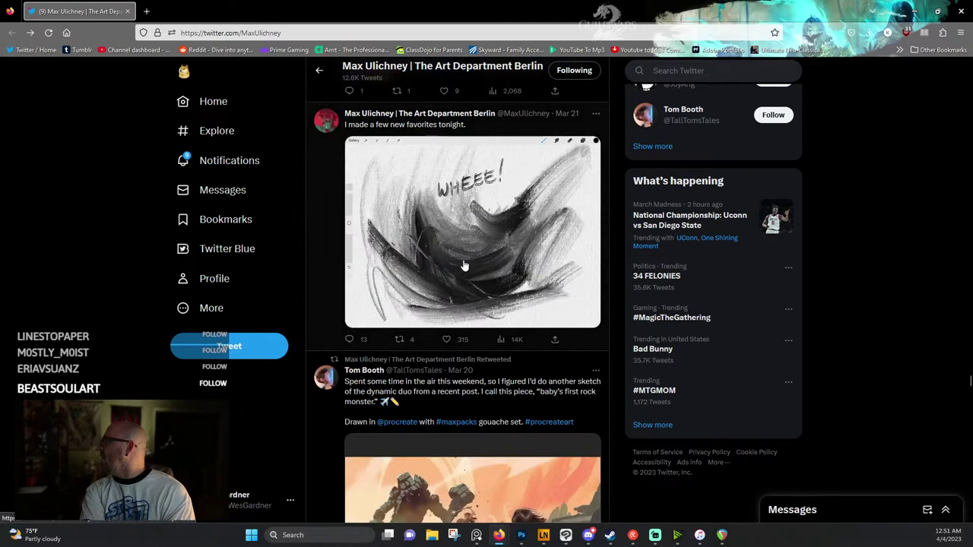
left_click(490, 254)
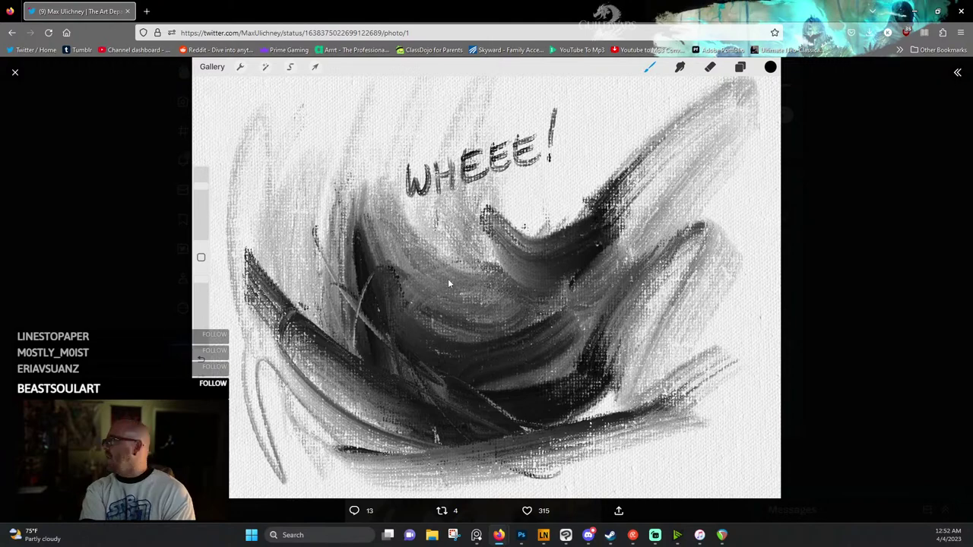
left_click(144, 210)
View the green oil-brush sample from Proko's quoted post enlarged, and close the browser.
scroll(491, 305, "down", 15)
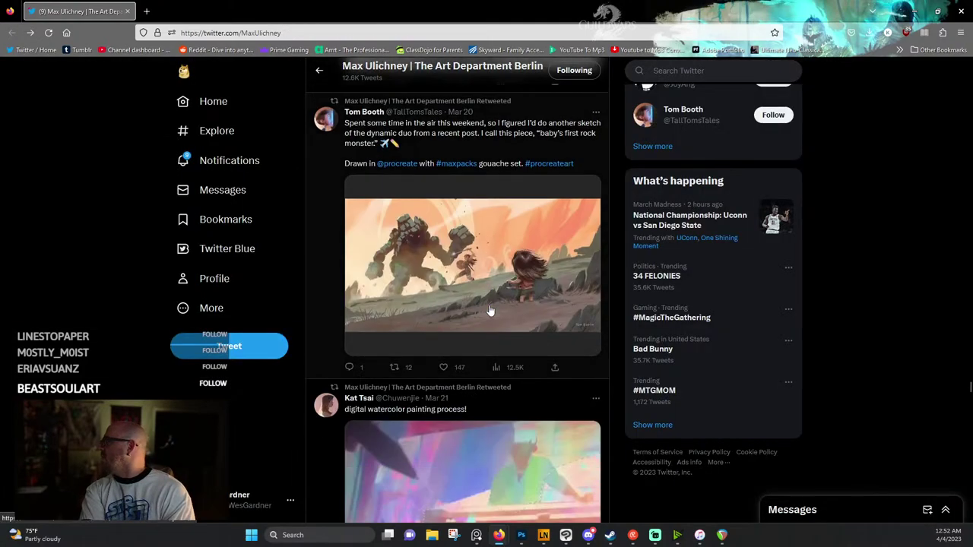
scroll(491, 306, "down", 15)
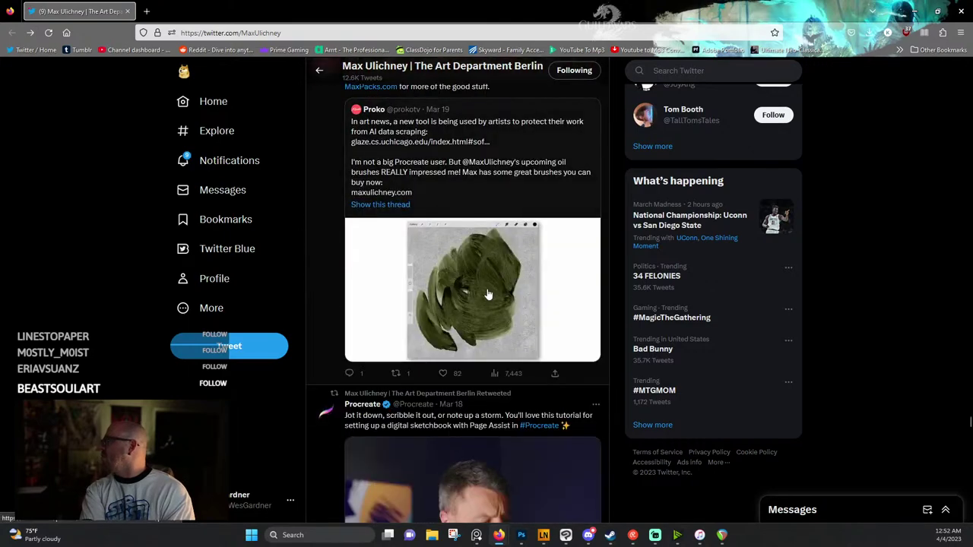
left_click(486, 289)
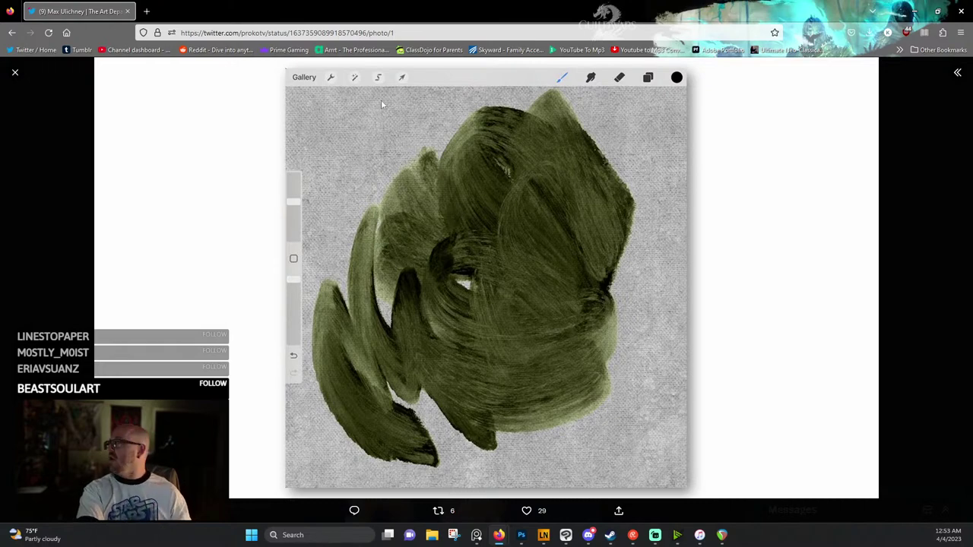
left_click(964, 14)
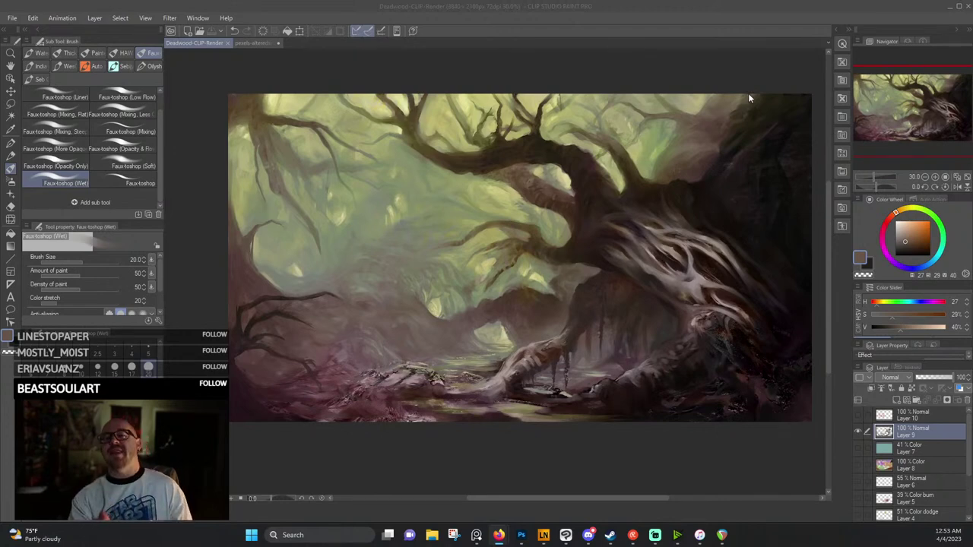
left_click(530, 4)
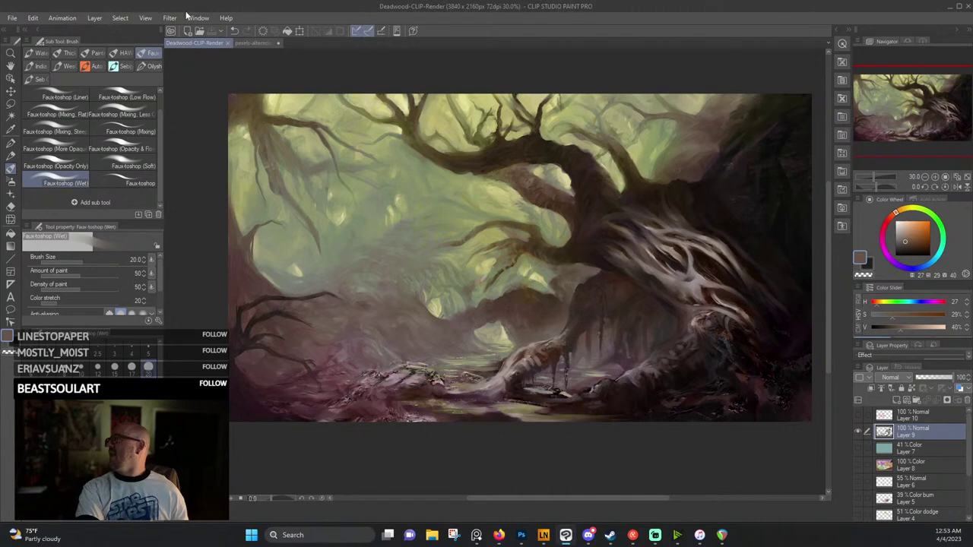
left_click(12, 18)
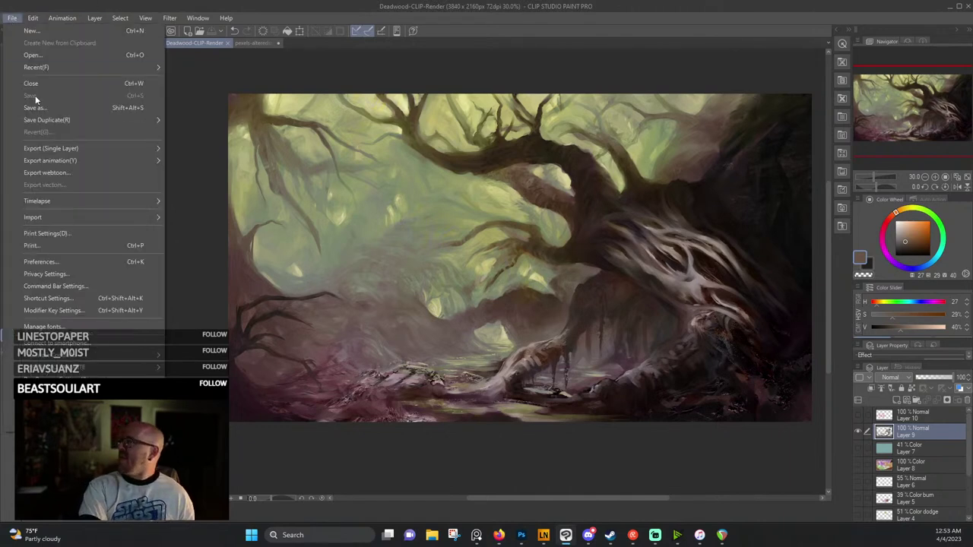
left_click(393, 6)
Hide the palettes to examine the whole painting in a larger view.
scroll(500, 177, "up", 1)
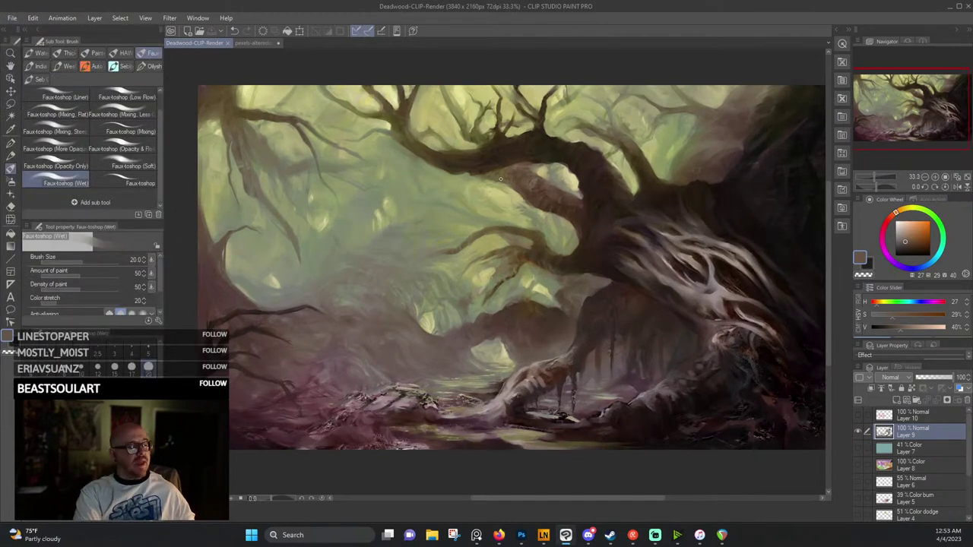
key("Tab")
scroll(518, 212, "up", 2)
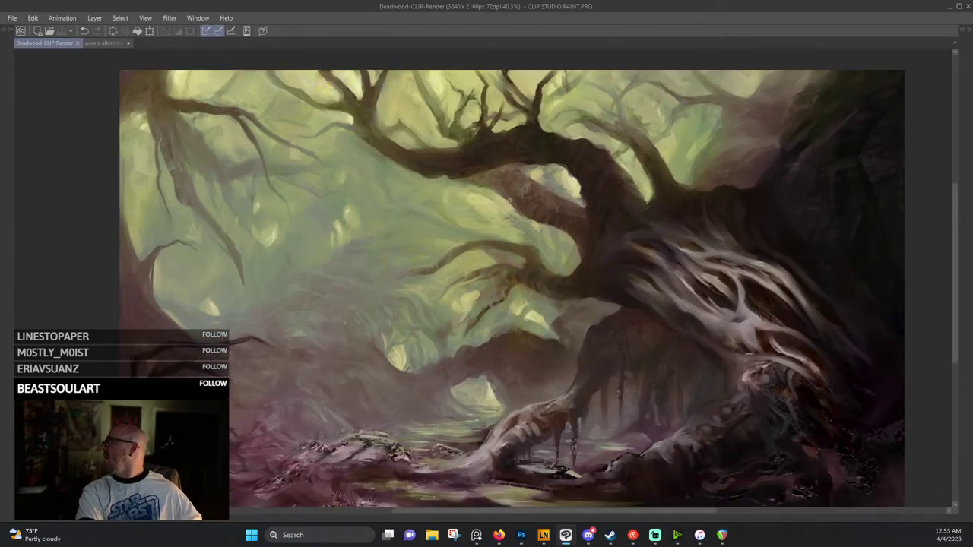
left_click_drag(518, 212, 499, 203)
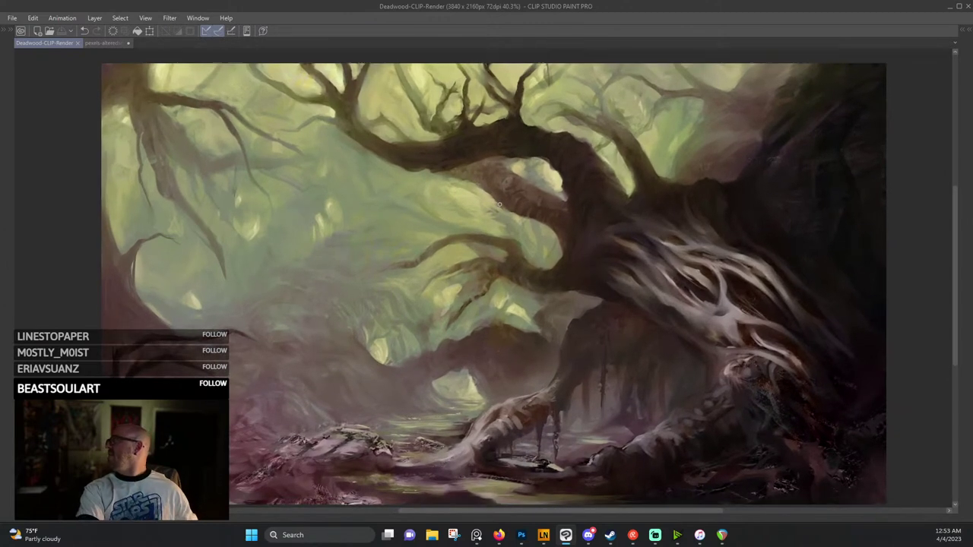